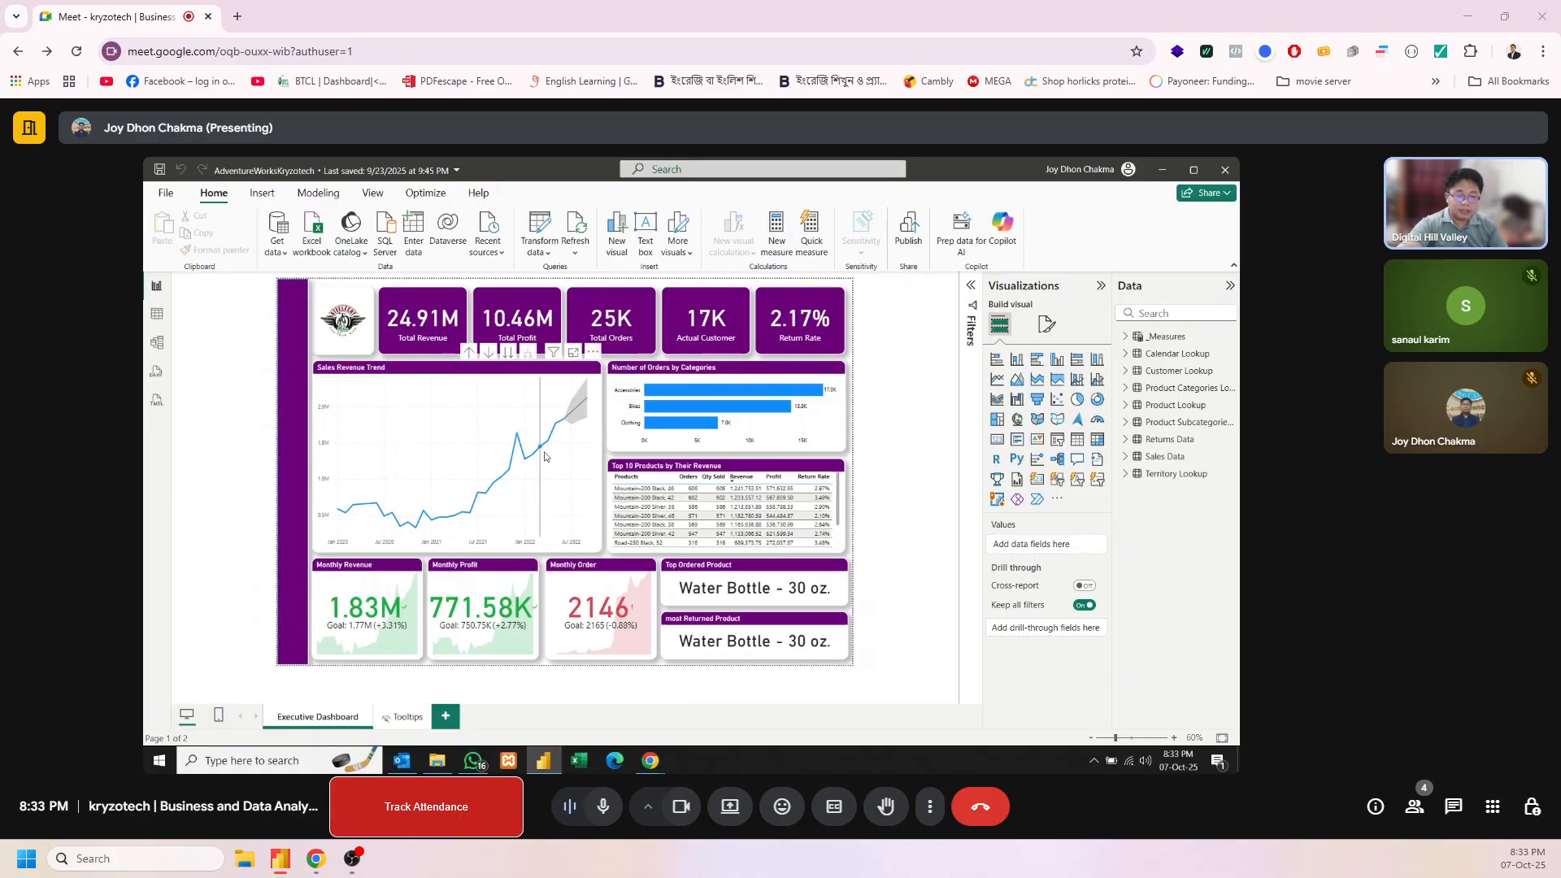
mouse_move(545, 457)
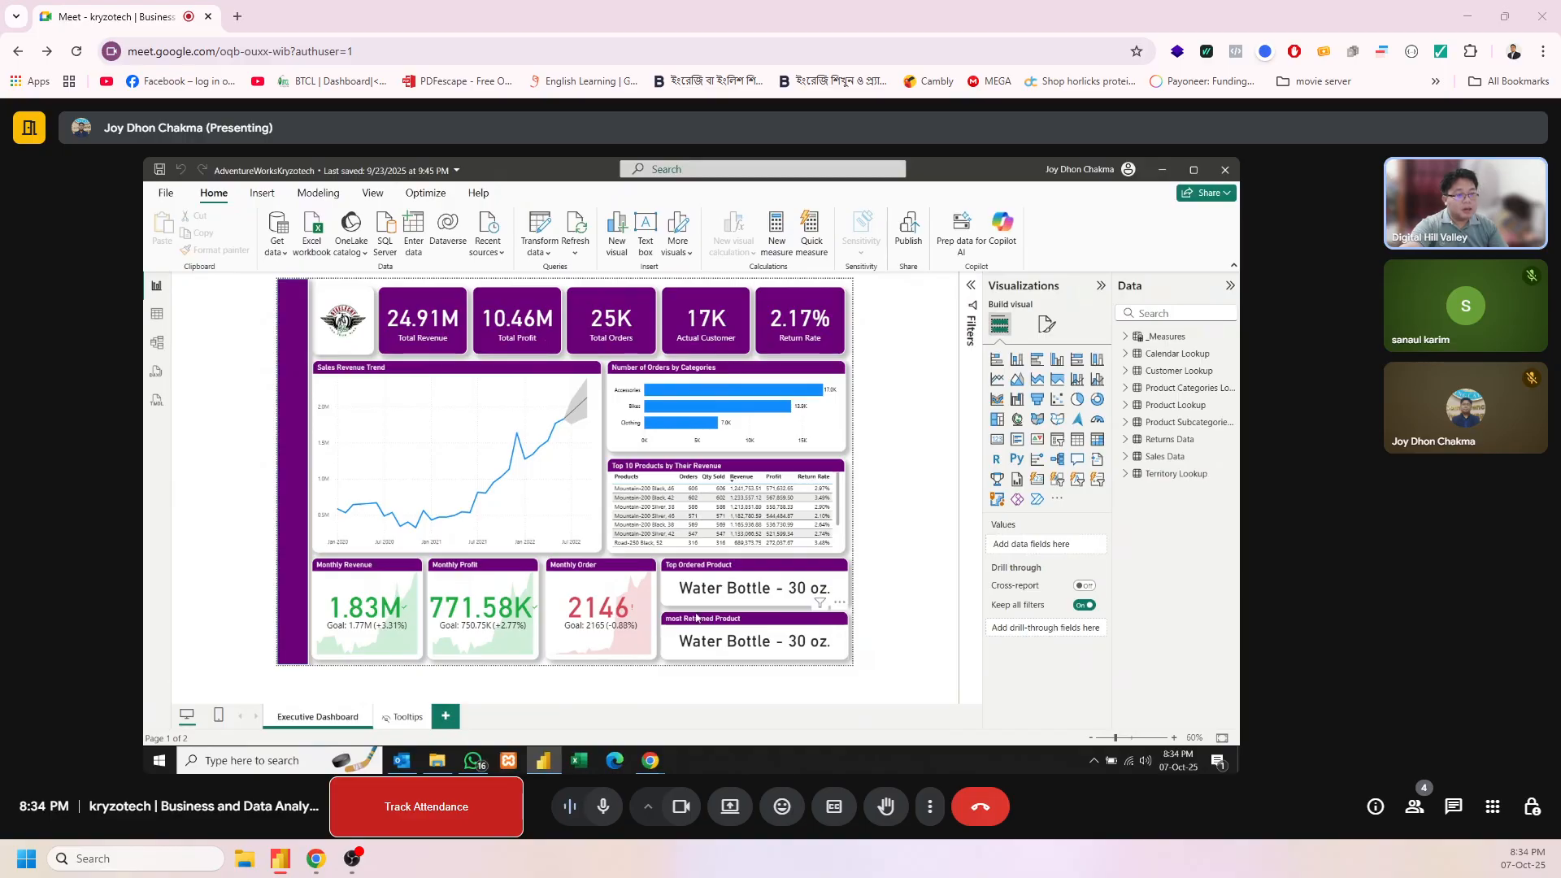
right_click(649, 491)
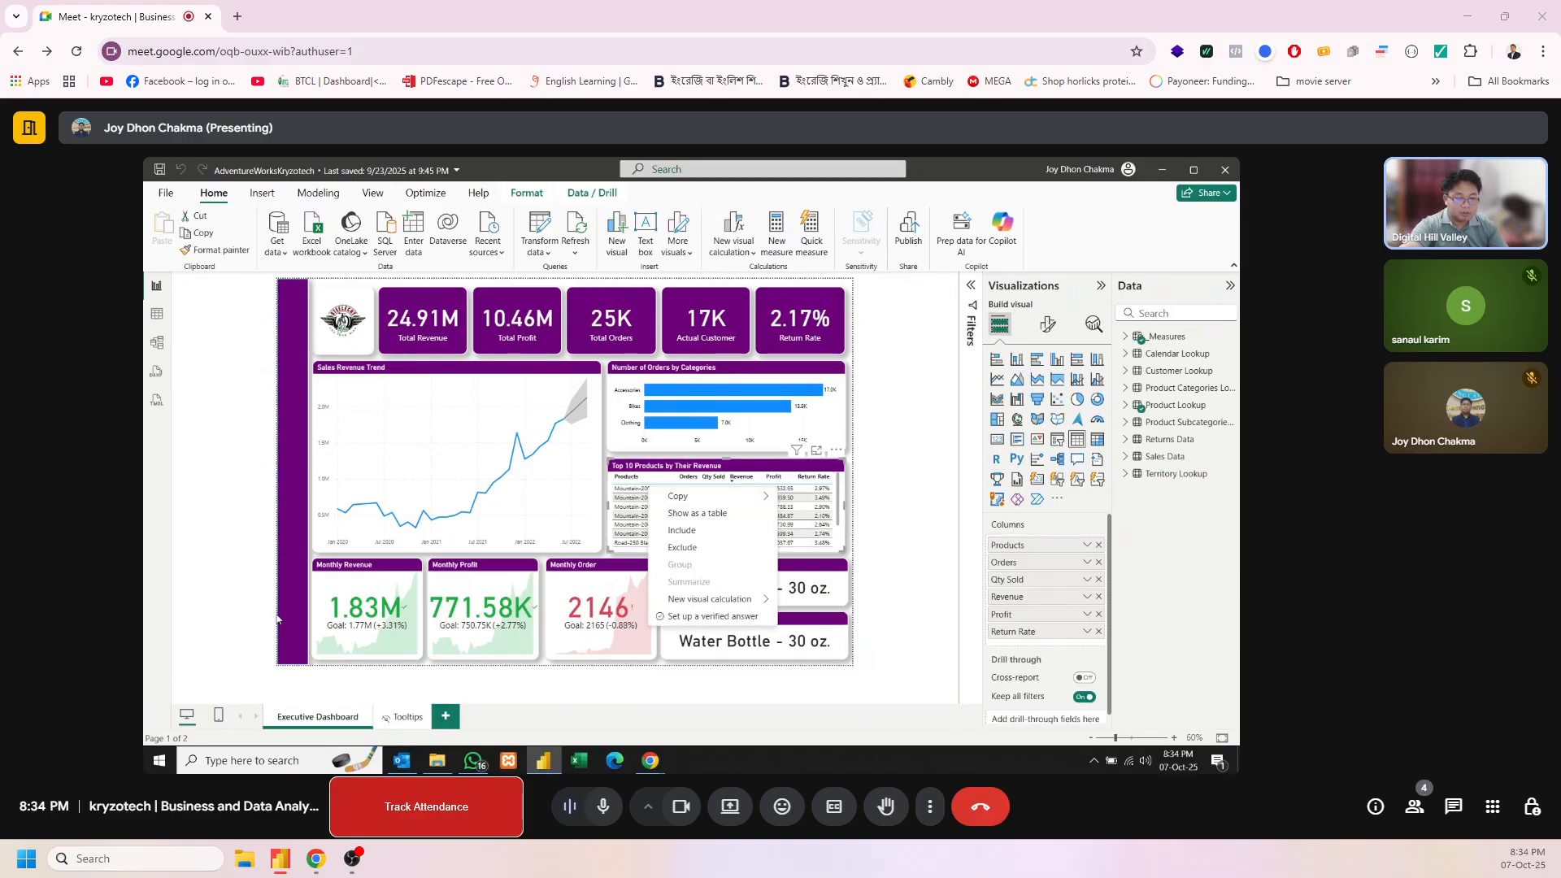
key(Escape)
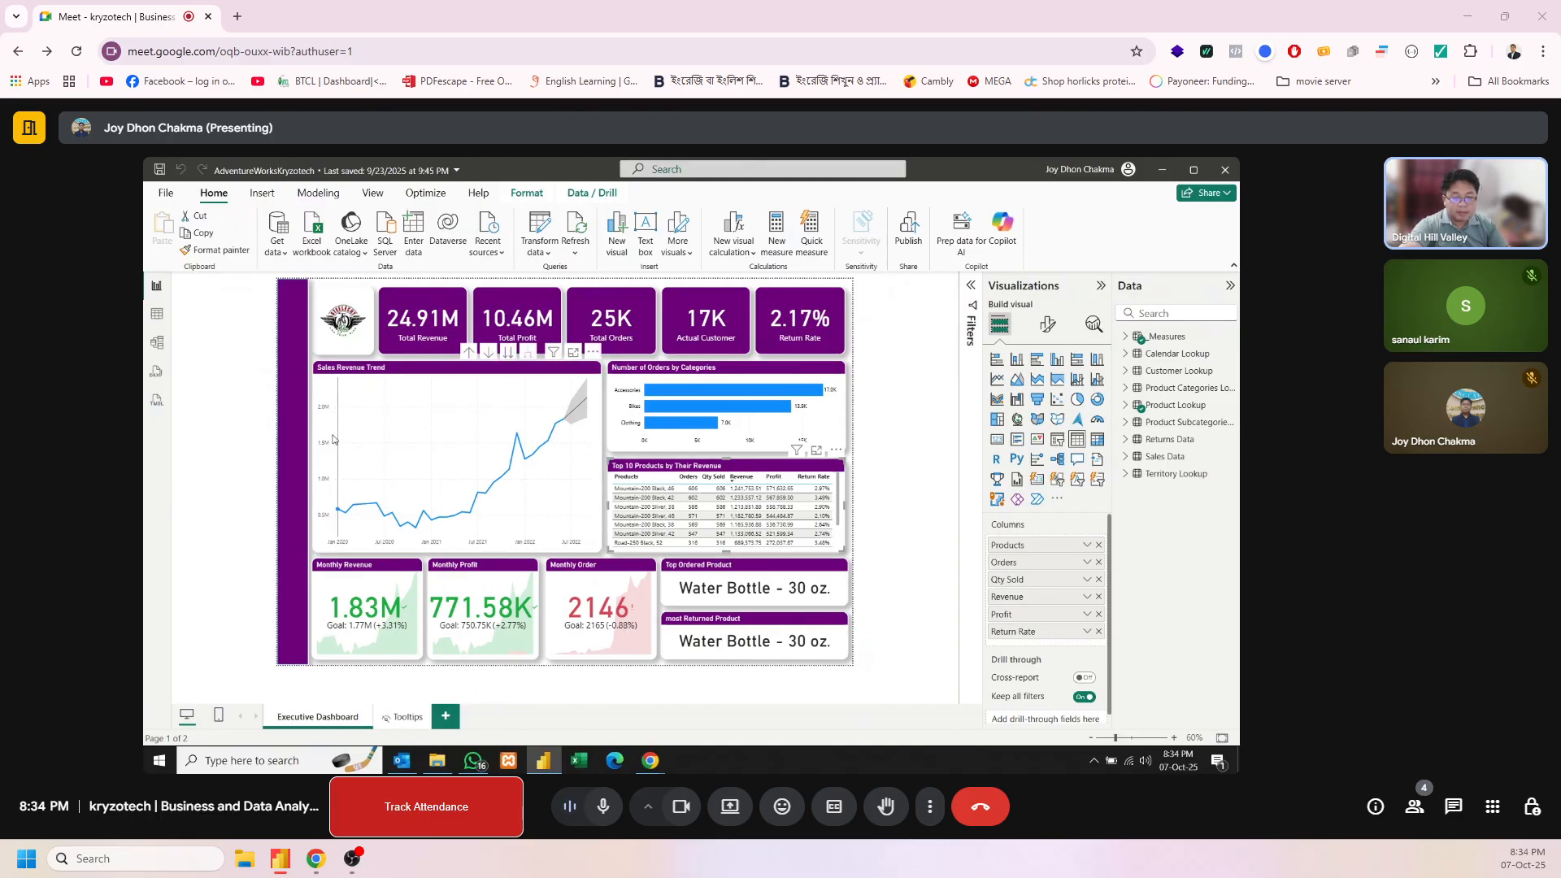
Copy the purple sidebar shape from the Executive Dashboard page onto a new report page
click(286, 444)
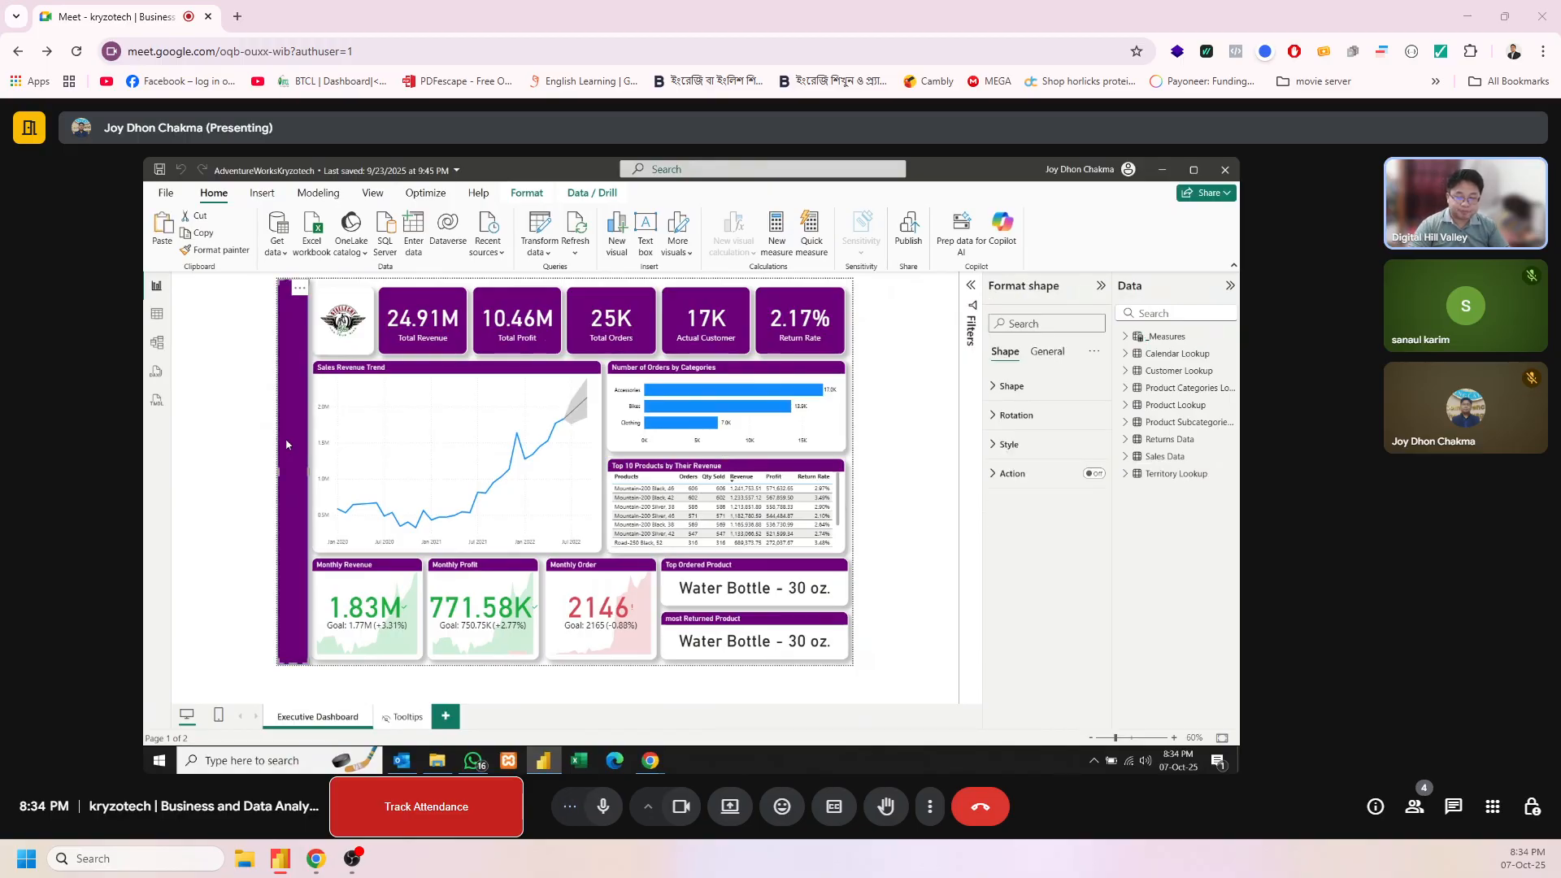
click(445, 716)
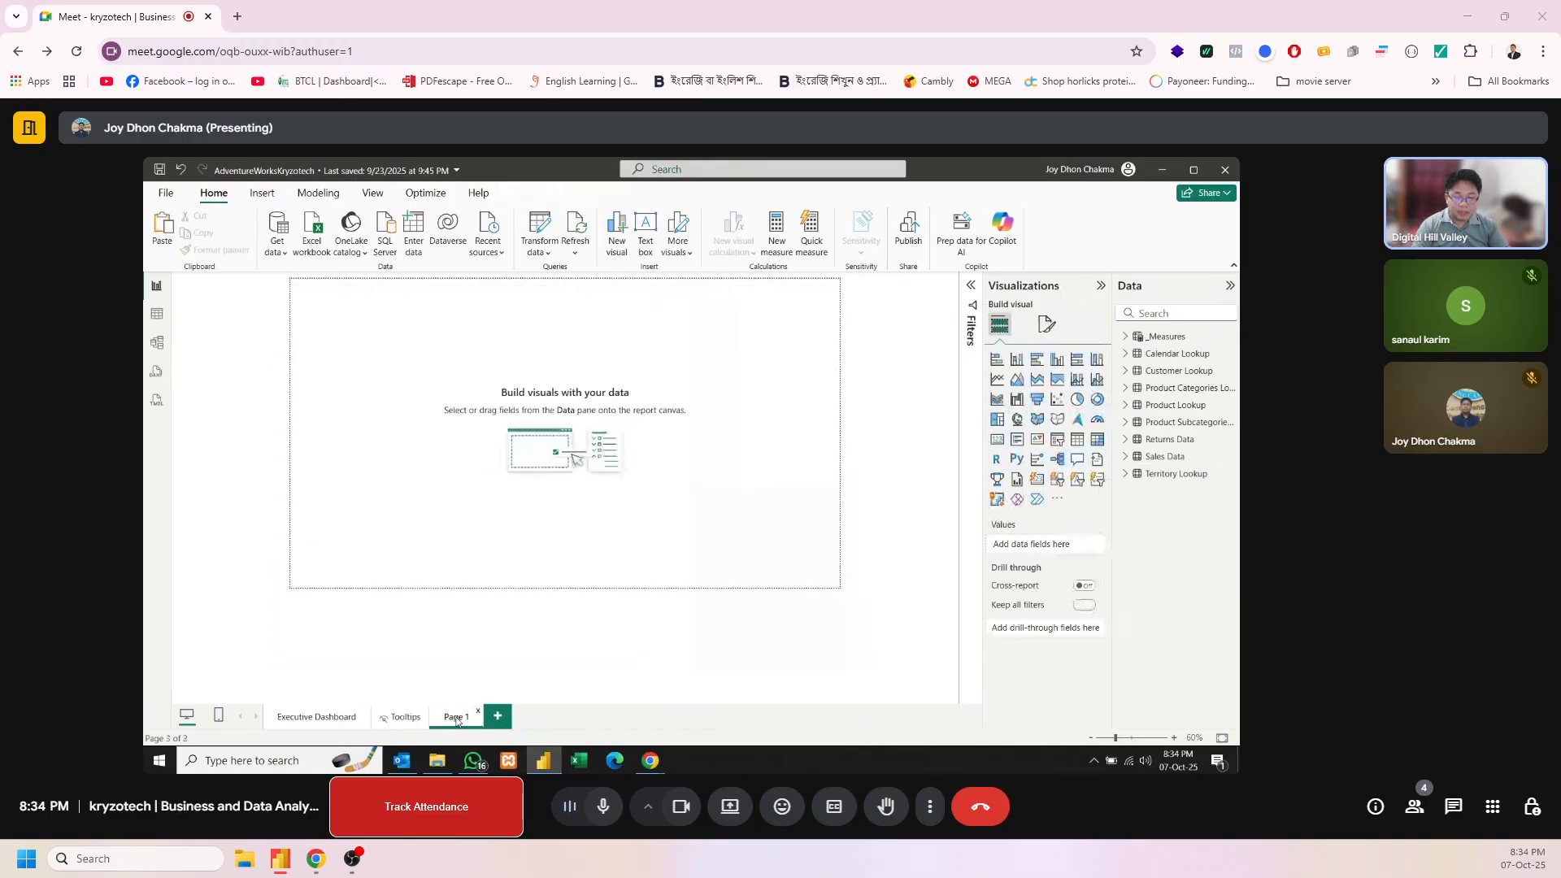
key(ctrl+v)
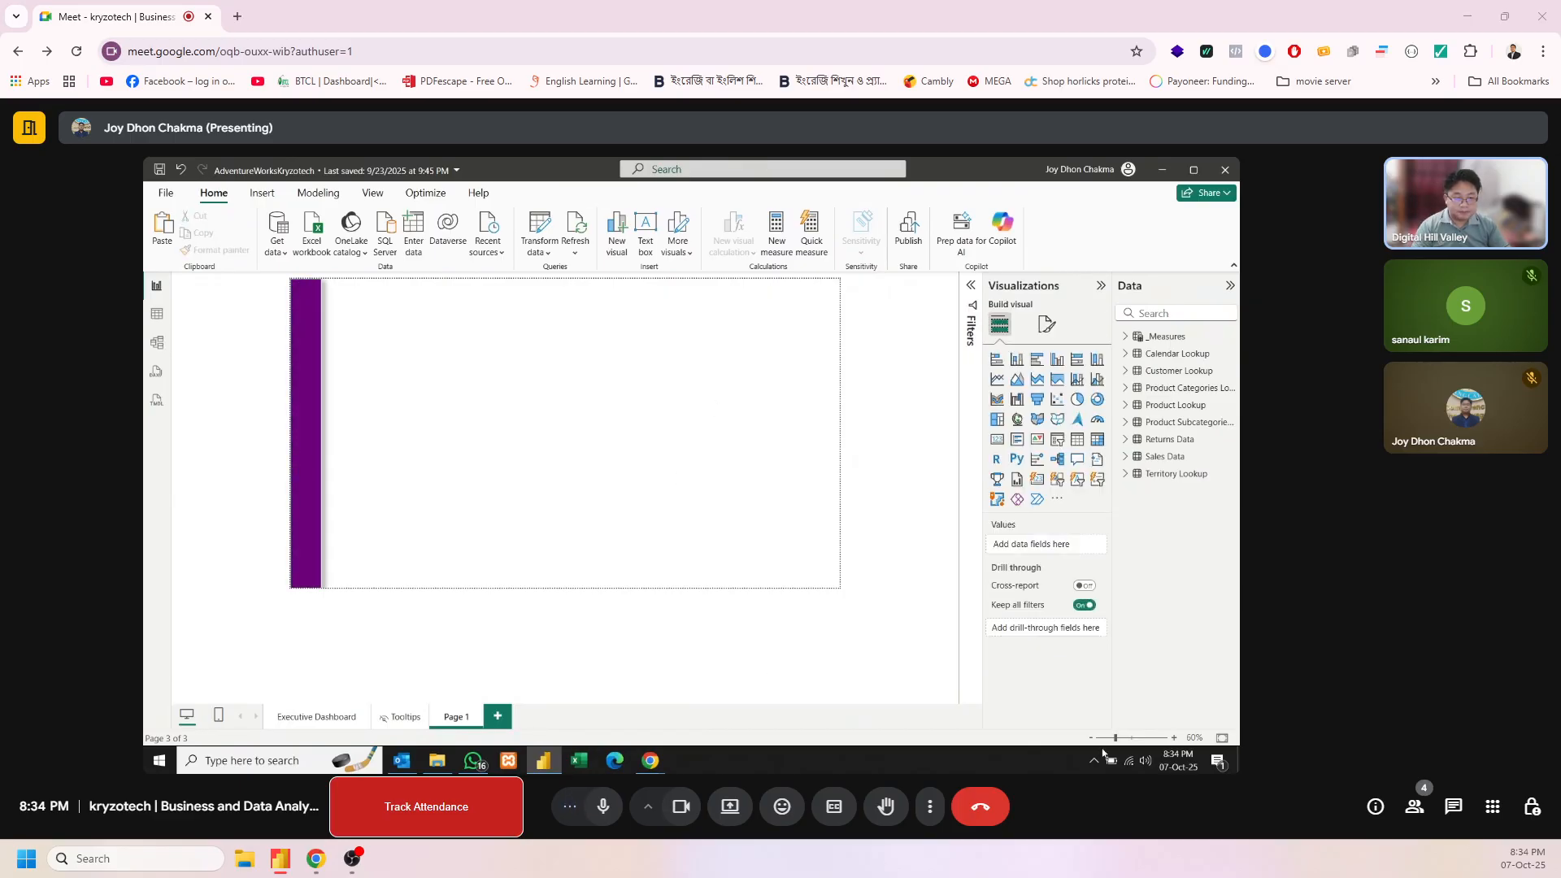
drag(1115, 739, 1123, 741)
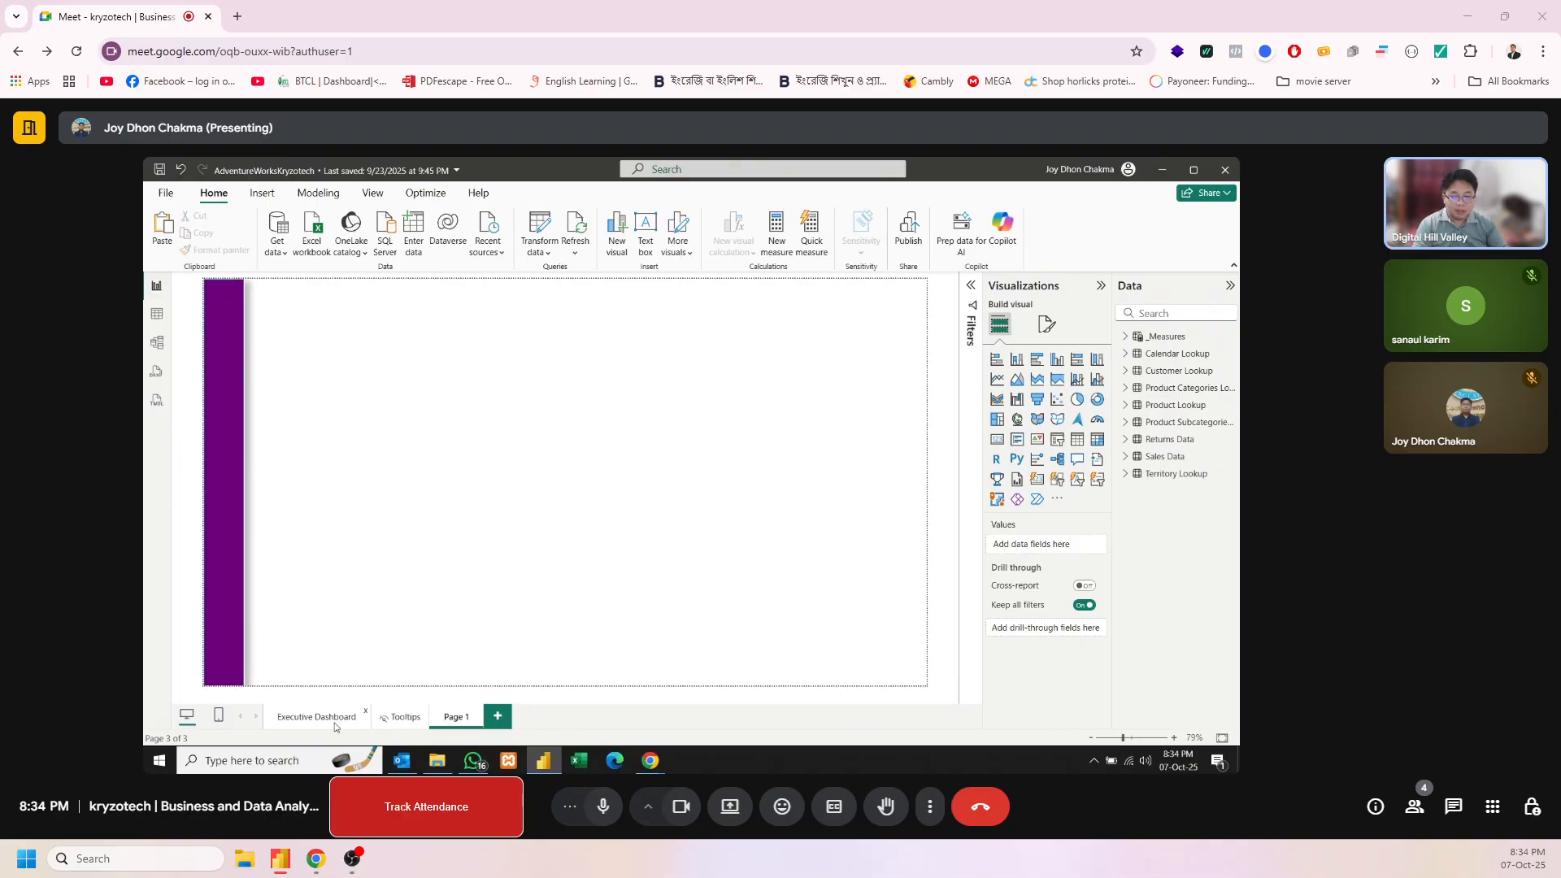
click(220, 498)
click(496, 438)
Copy the Total Orders card from Executive Dashboard to Page 1 and place it beside the top of the purple sidebar
click(320, 718)
click(404, 340)
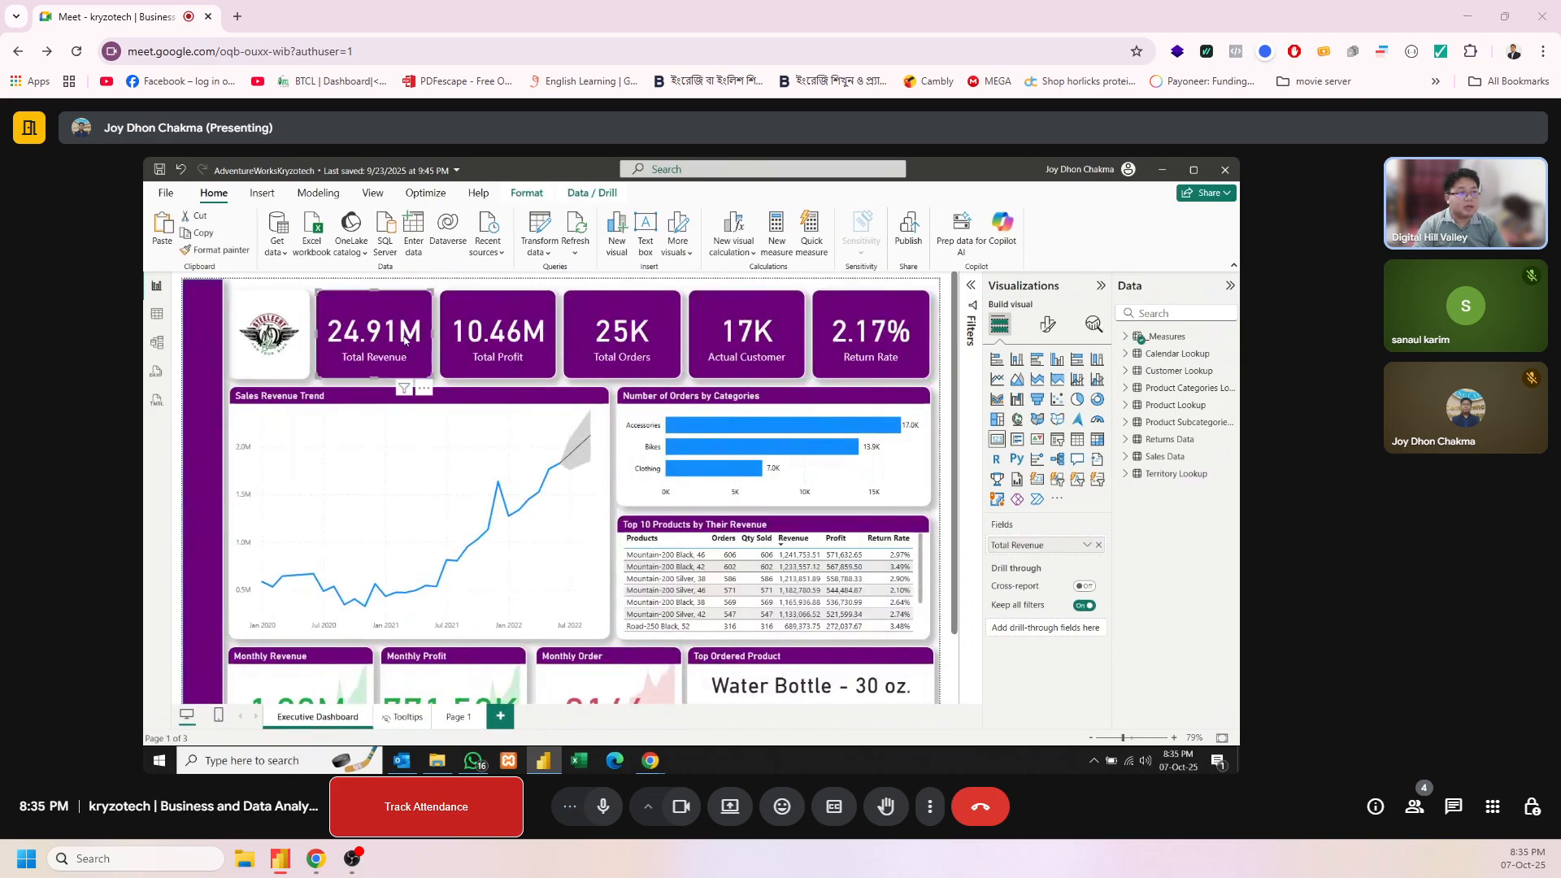
click(638, 339)
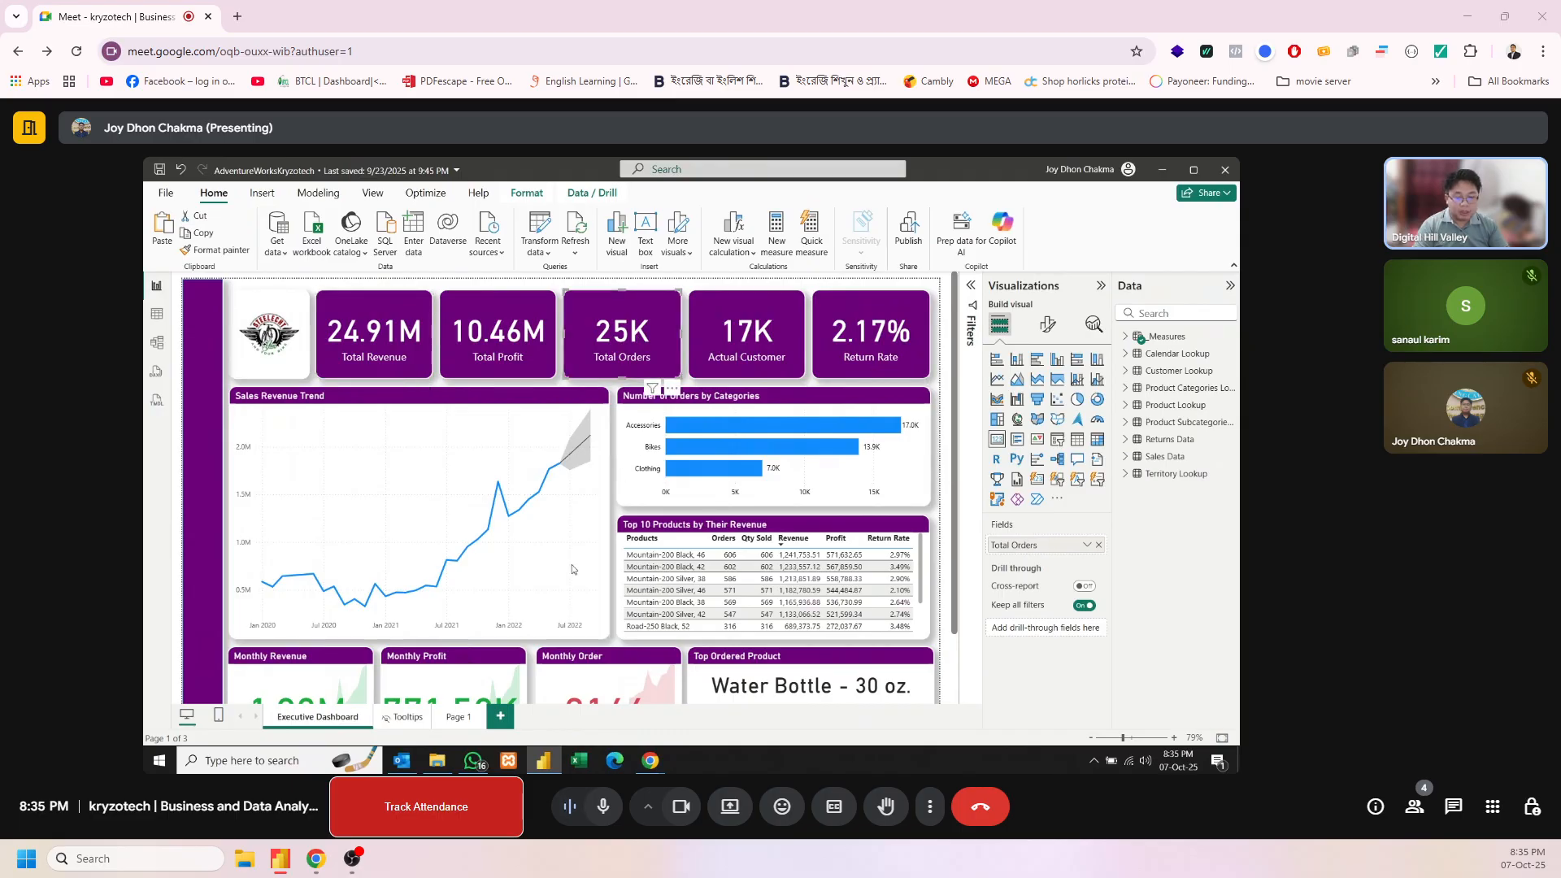
click(460, 717)
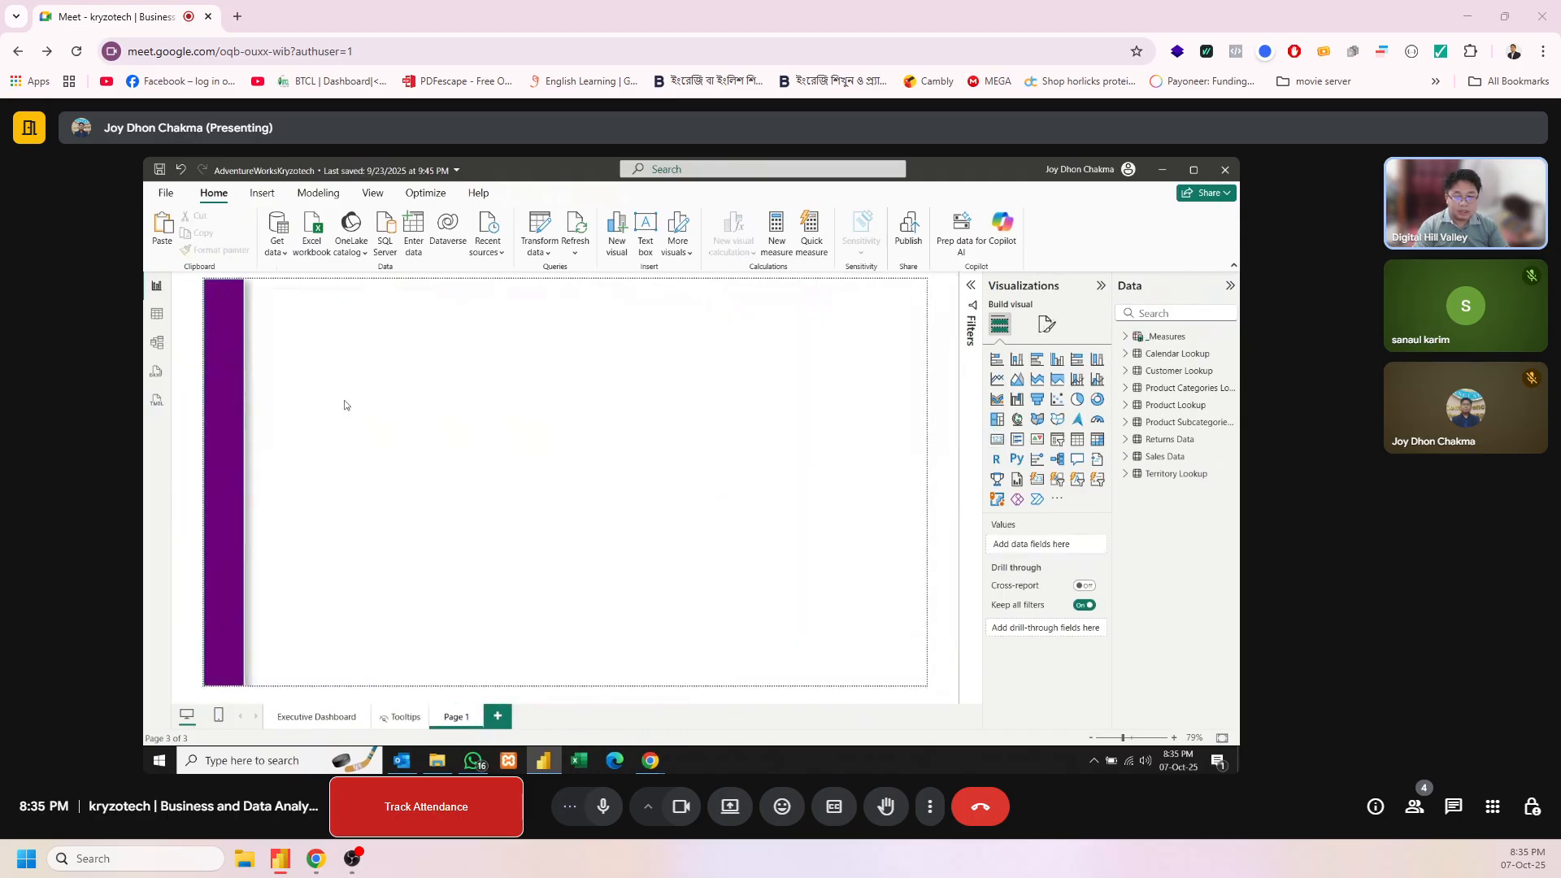
key(ctrl+v)
drag(666, 342, 339, 339)
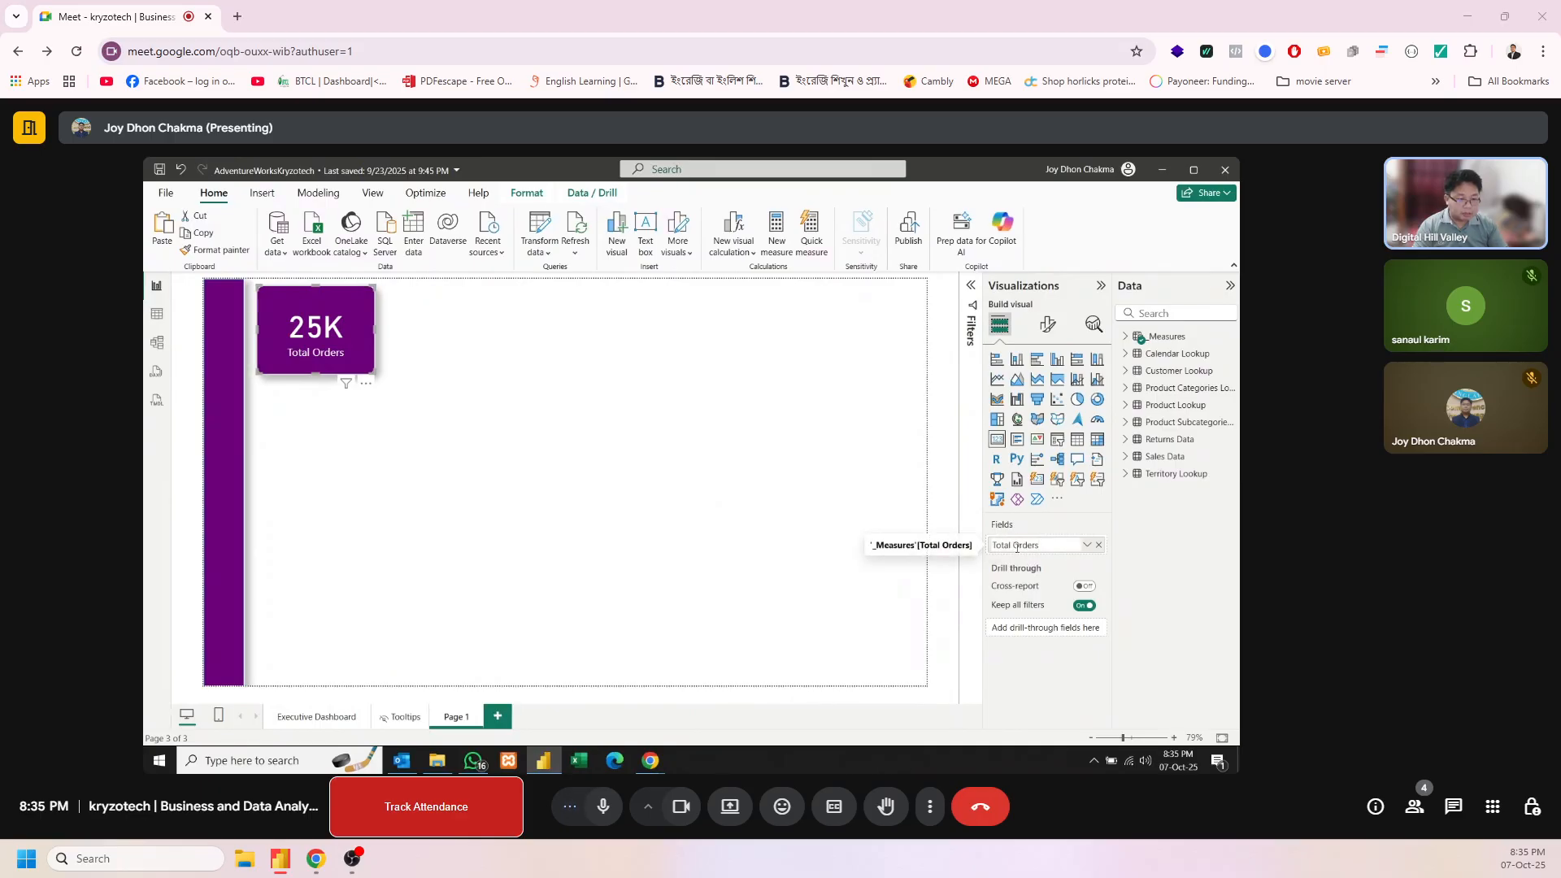
Shorten the card's field name to Orders and reduce the card's height
drag(1013, 546, 993, 545)
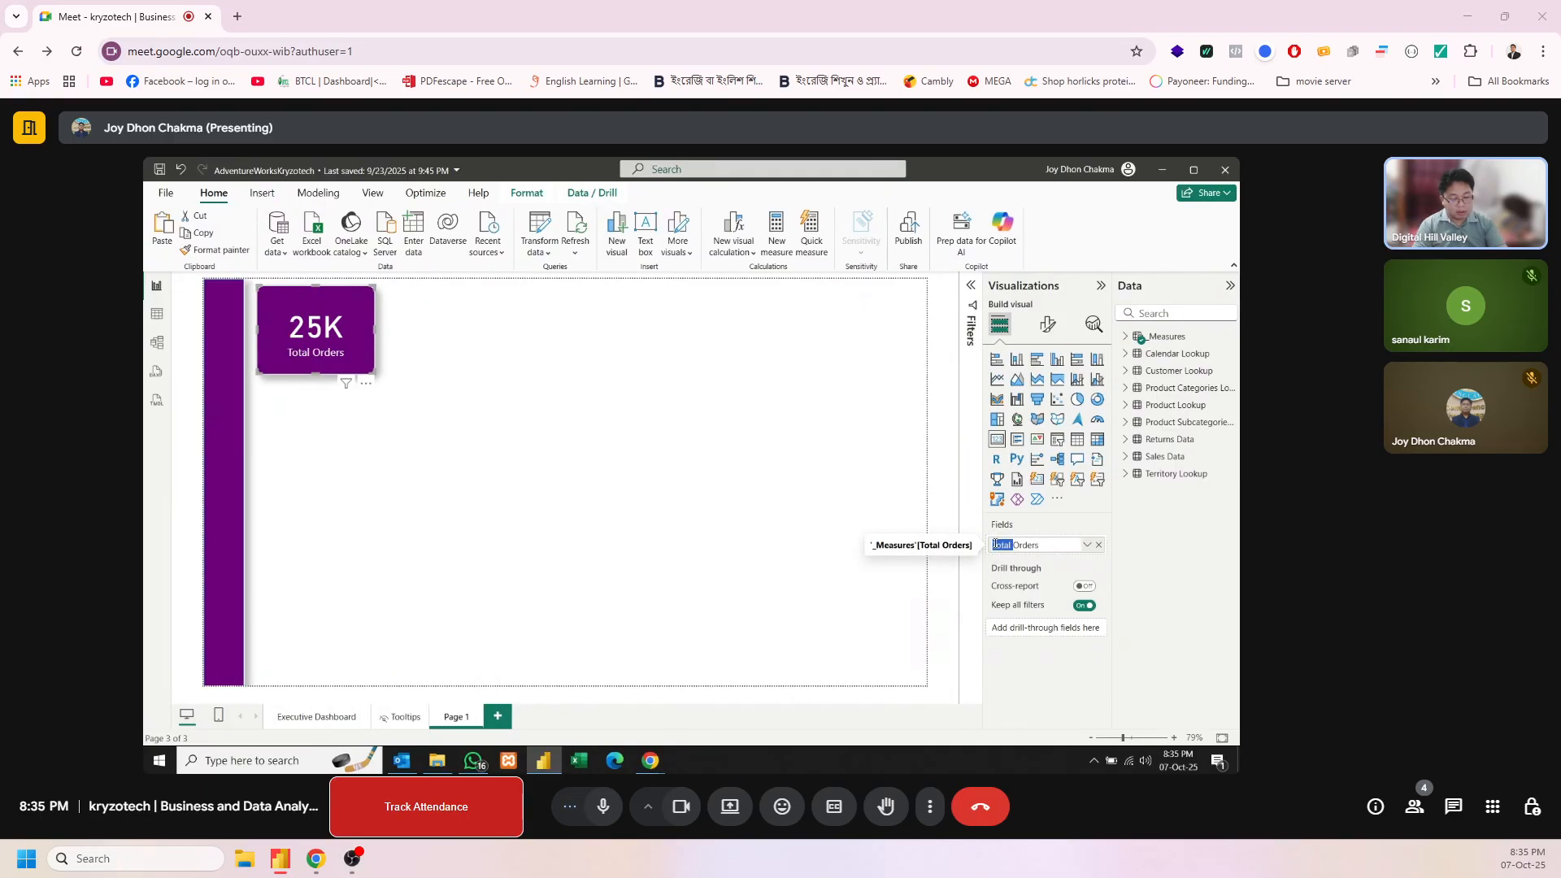
key(BackSpace)
key(Return)
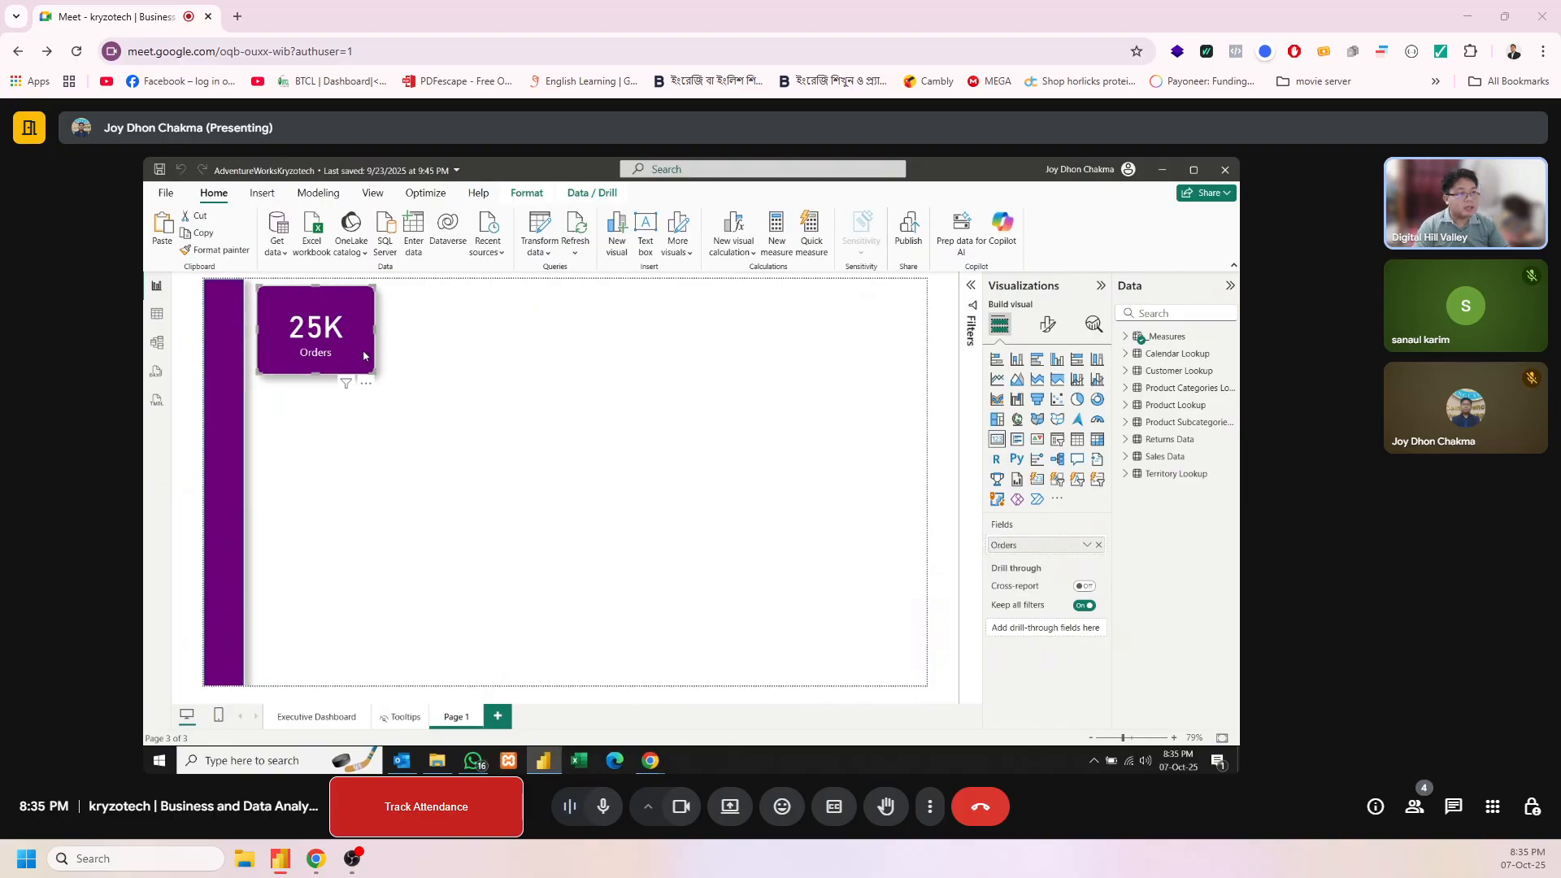
drag(327, 380, 326, 360)
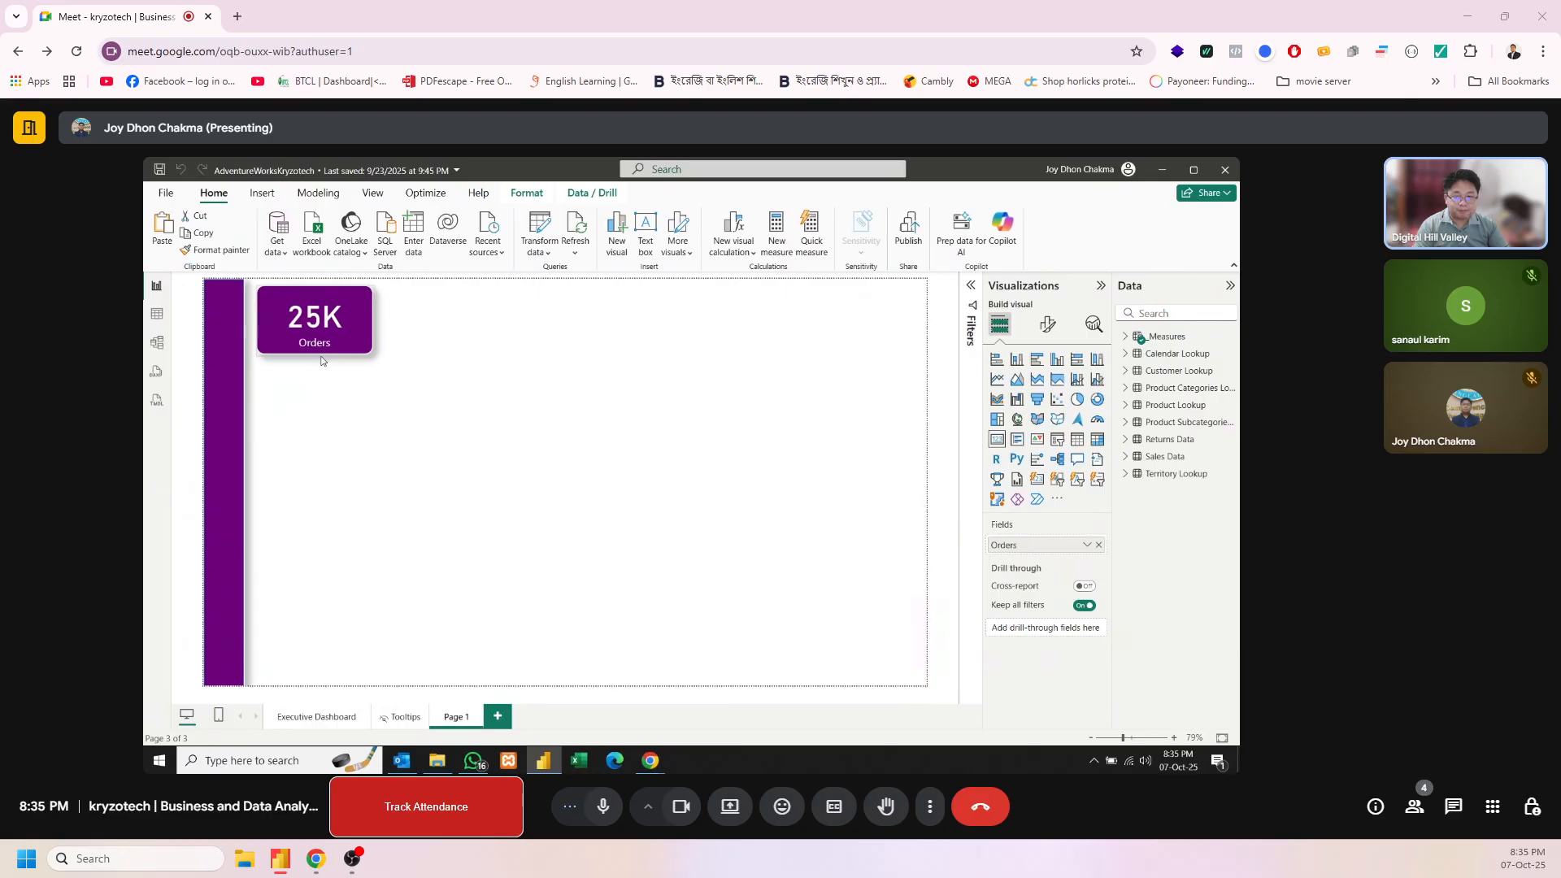
click(535, 363)
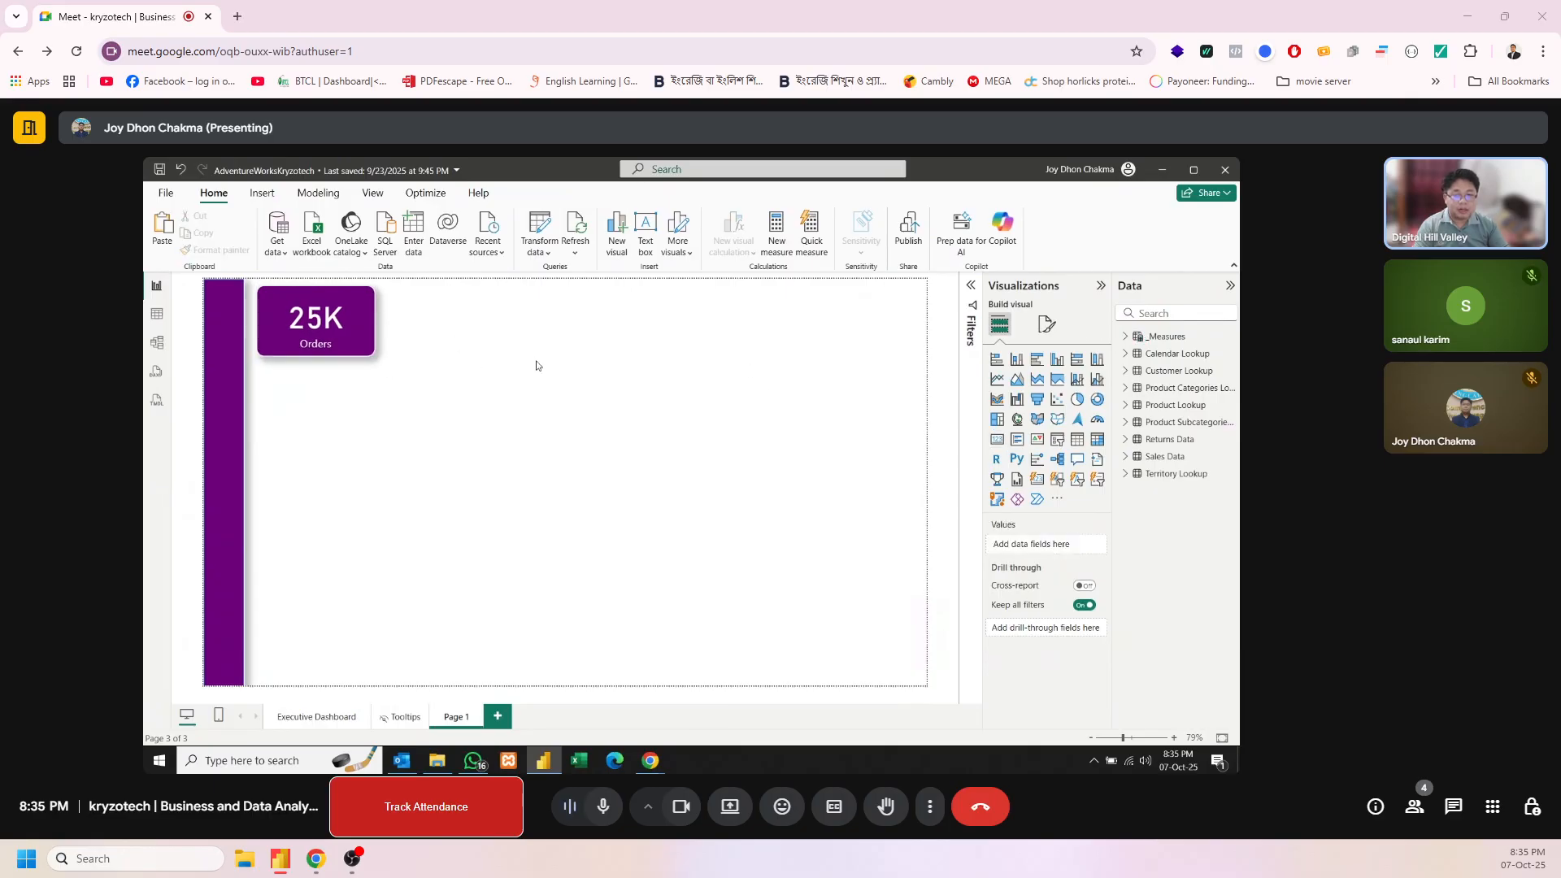
click(353, 324)
click(504, 658)
Copy the Total Revenue card from Executive Dashboard to Page 1 and place it next to the Orders card
click(323, 717)
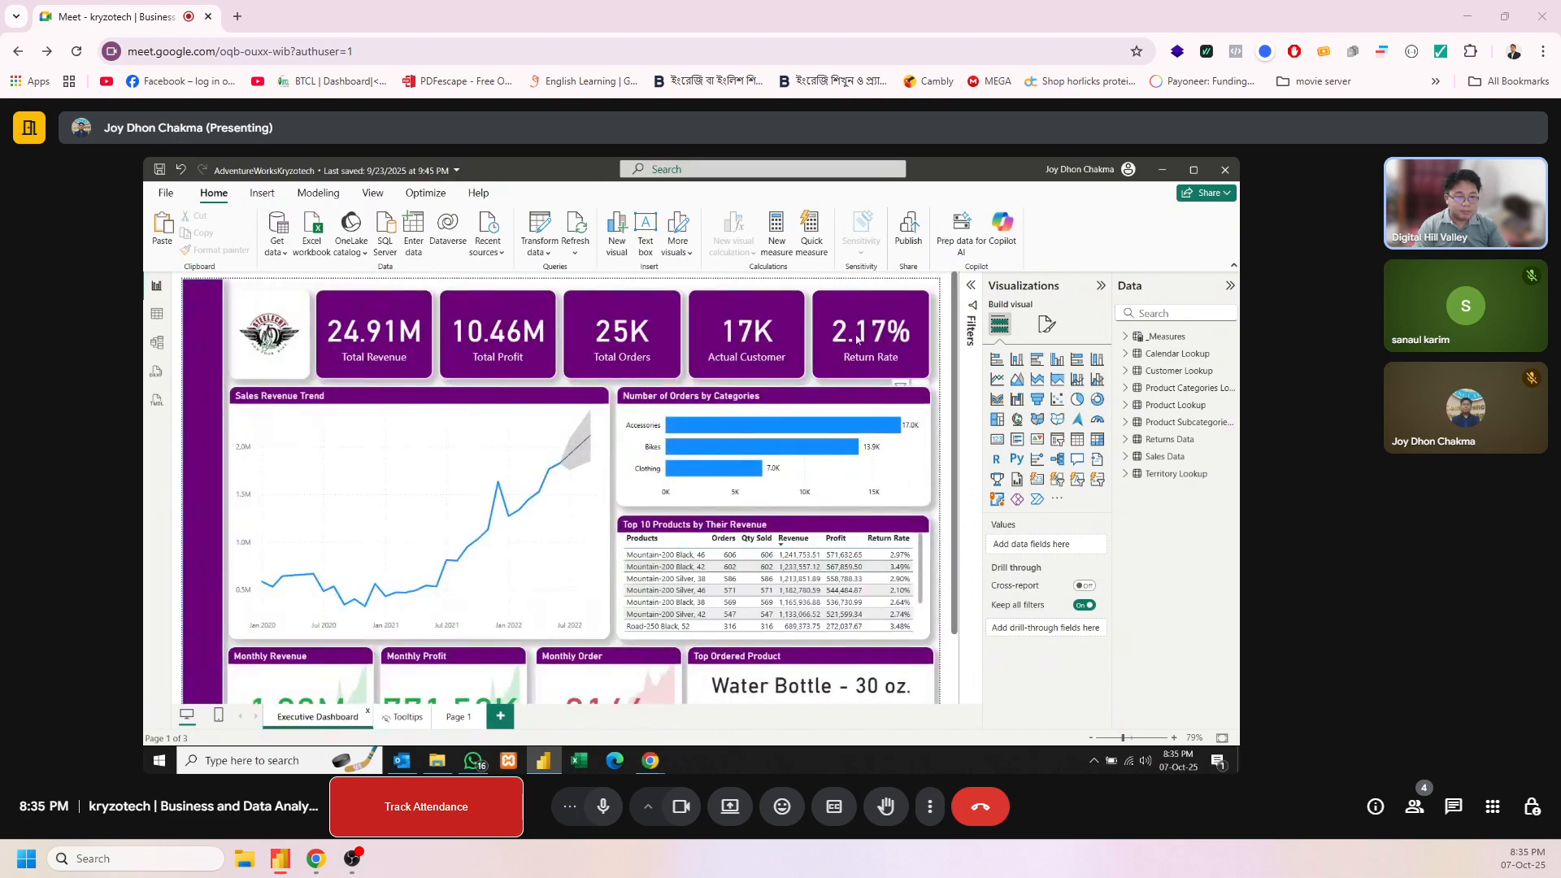
click(374, 358)
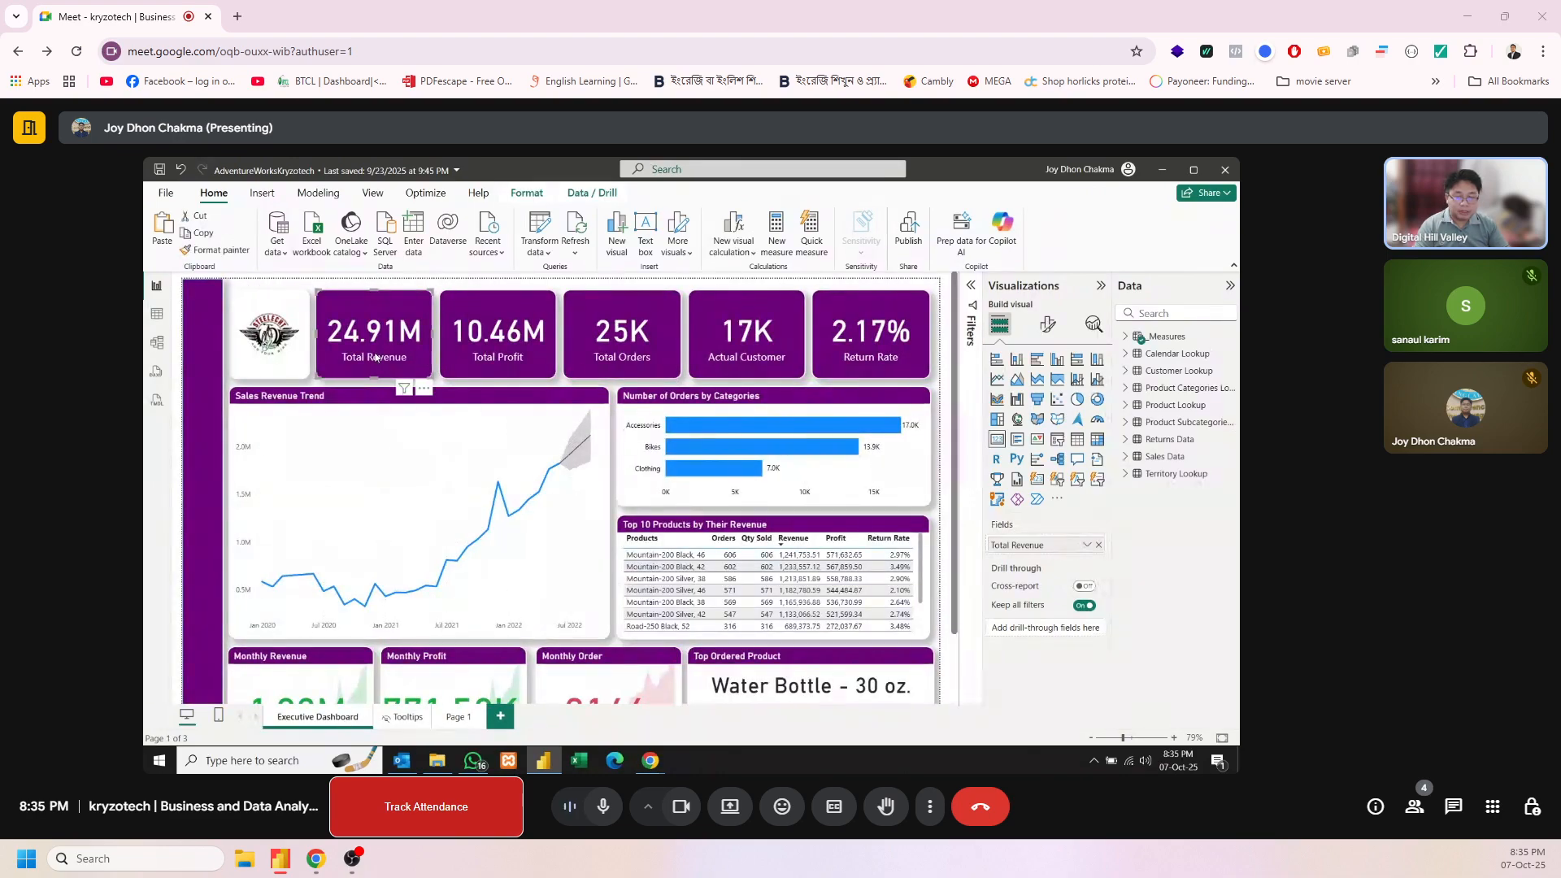
click(458, 717)
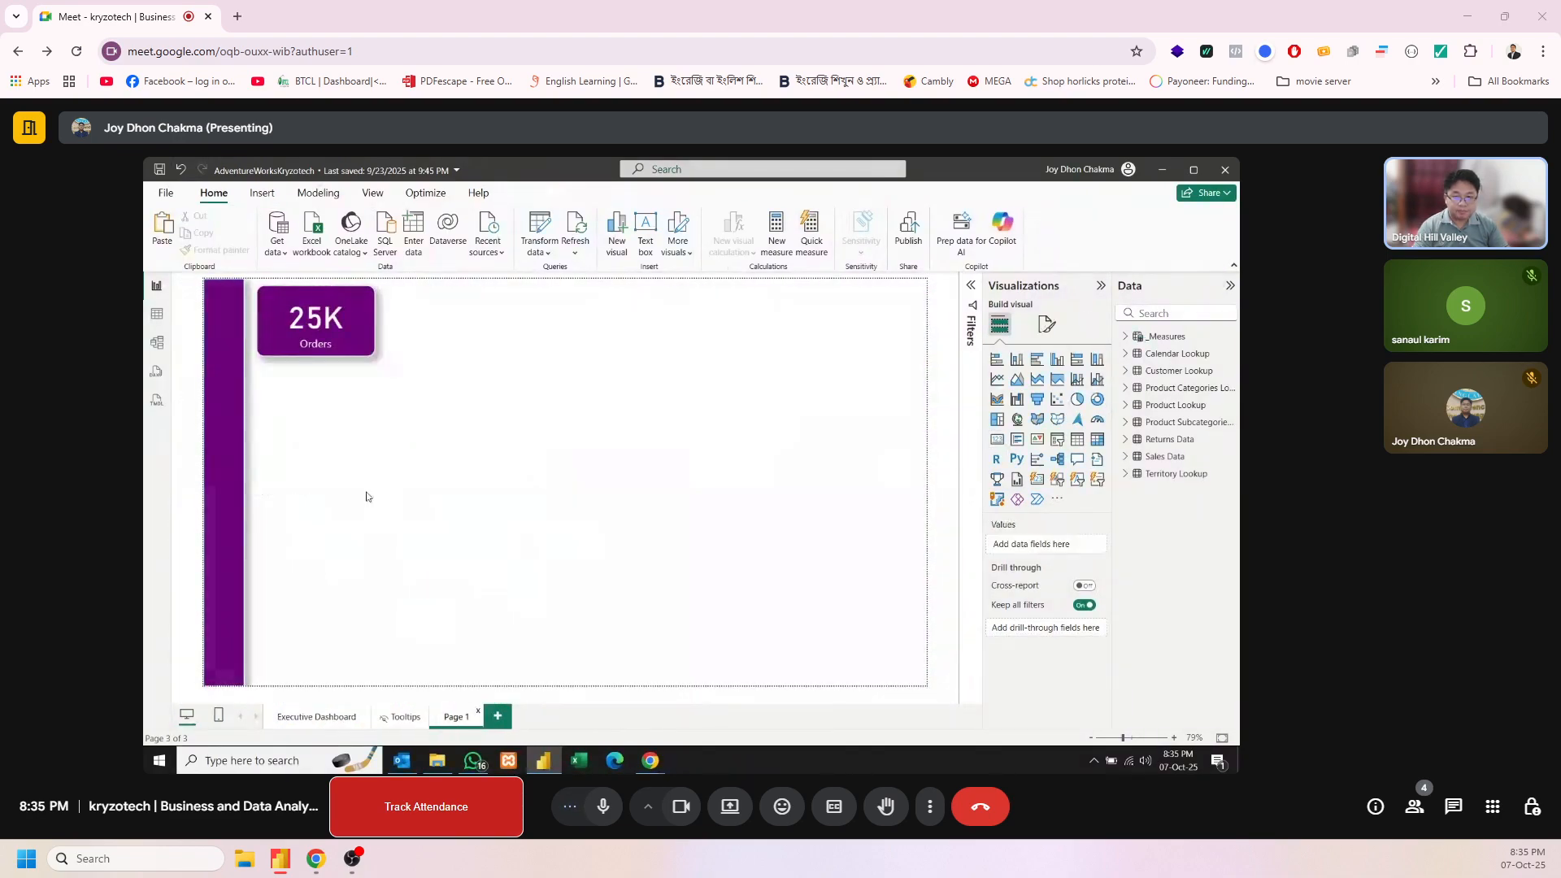
key(ctrl+v)
drag(391, 341, 444, 357)
click(655, 364)
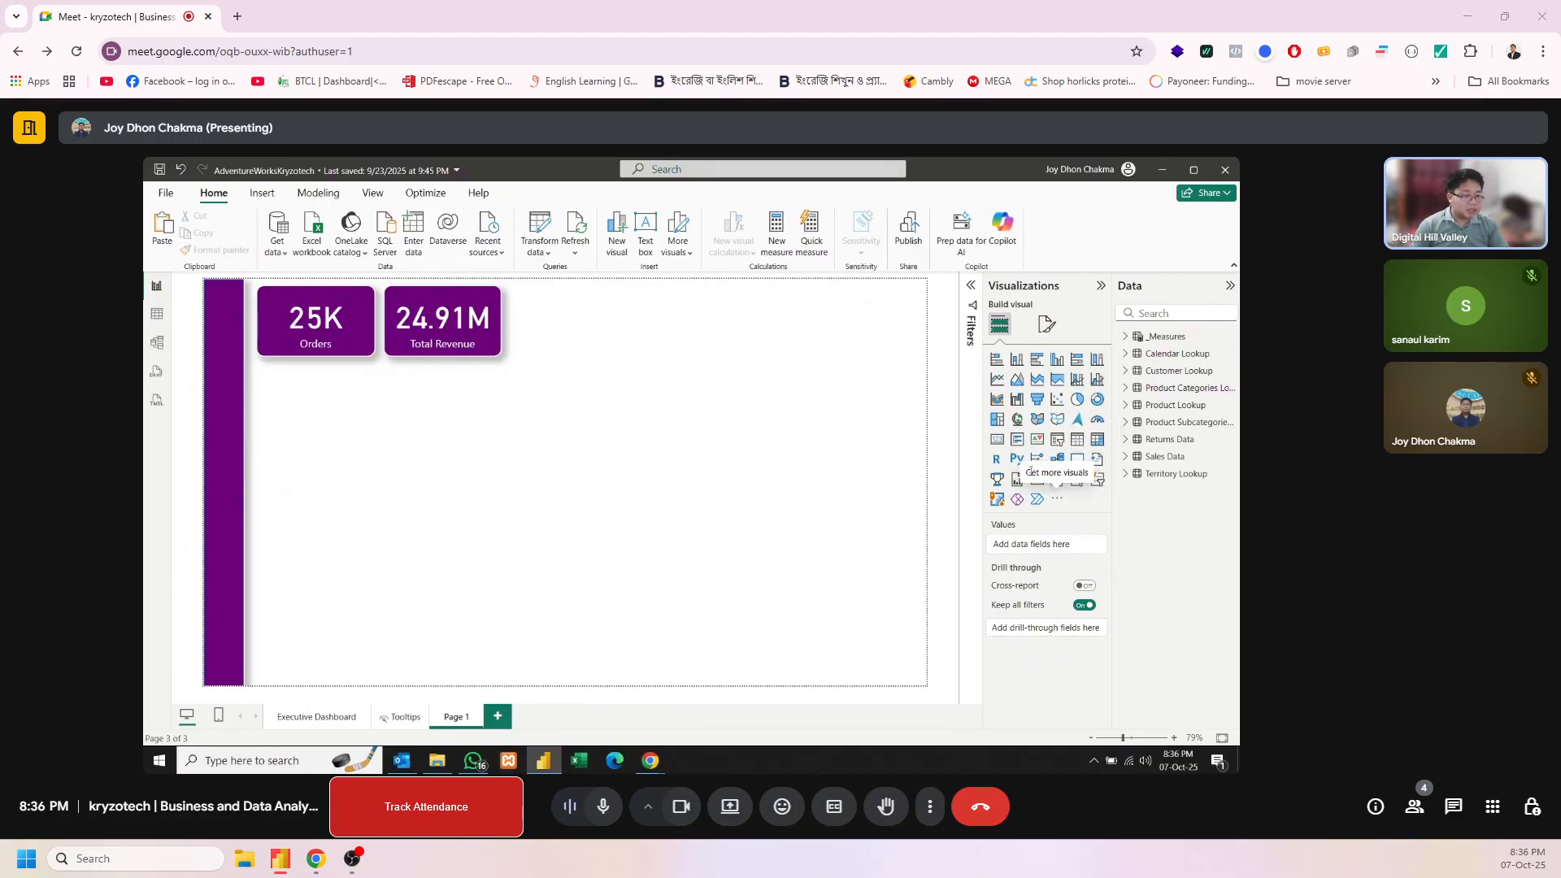
Insert a gauge visual next to the Total Revenue card and resize it to the same height as the cards
click(1098, 423)
drag(330, 473, 587, 414)
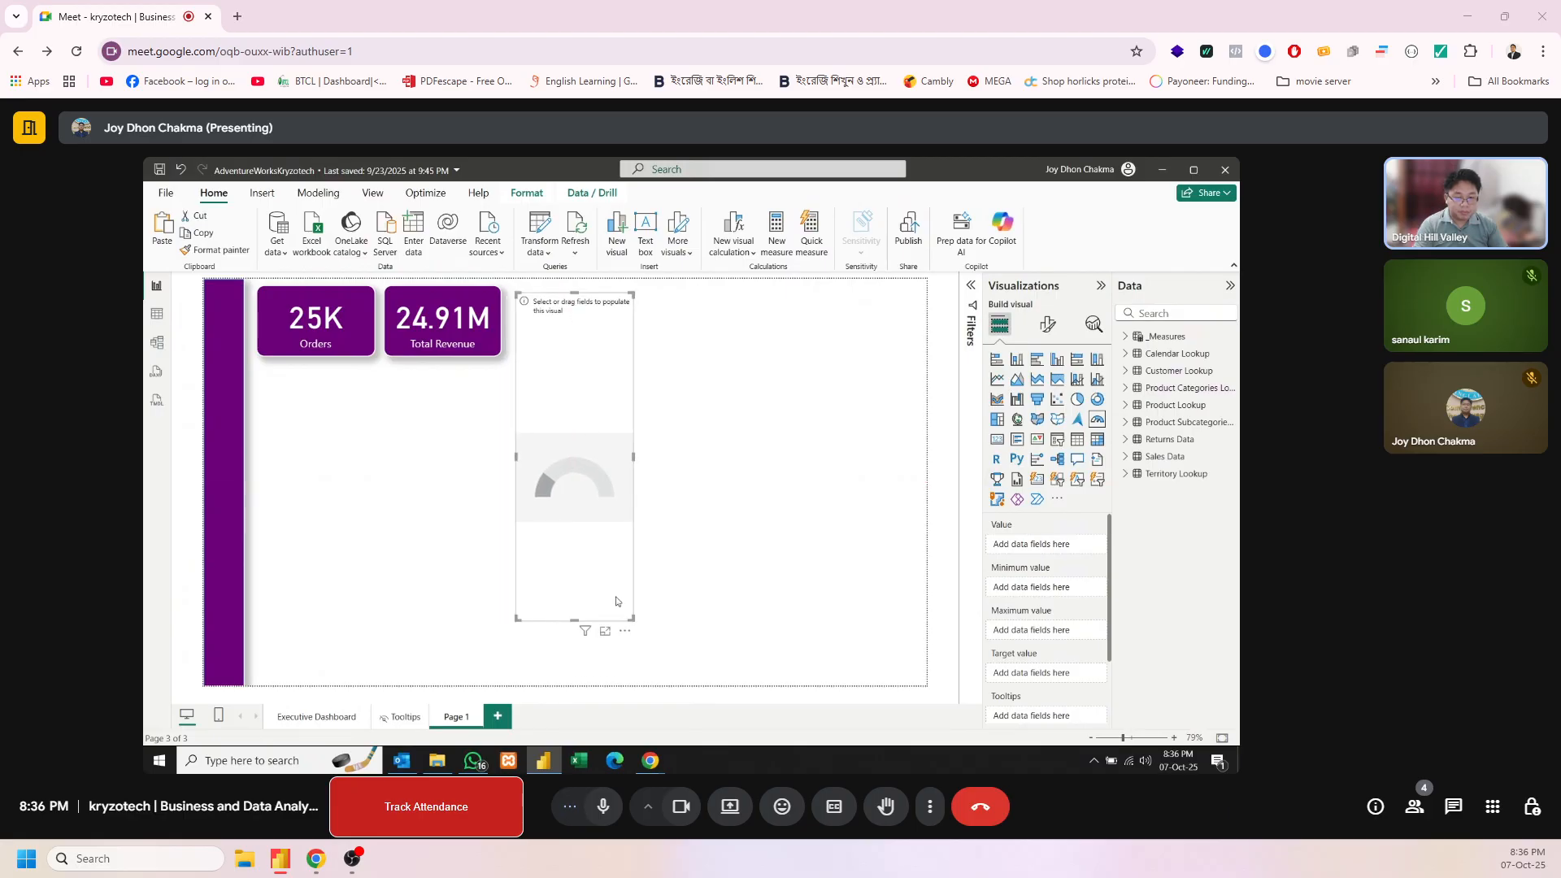
drag(567, 622, 581, 361)
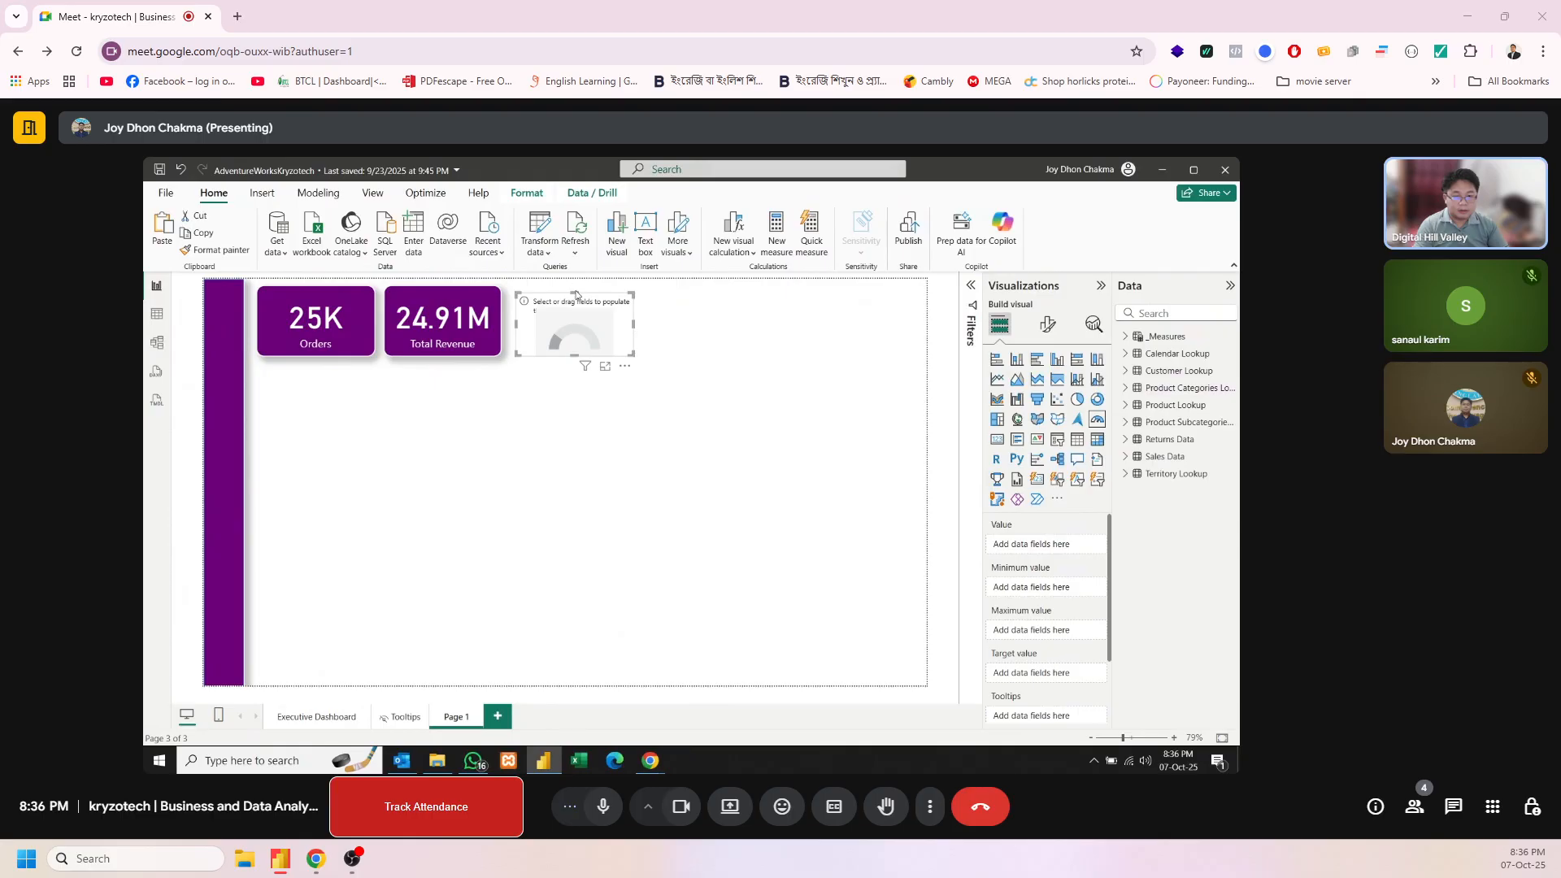
drag(576, 294, 576, 287)
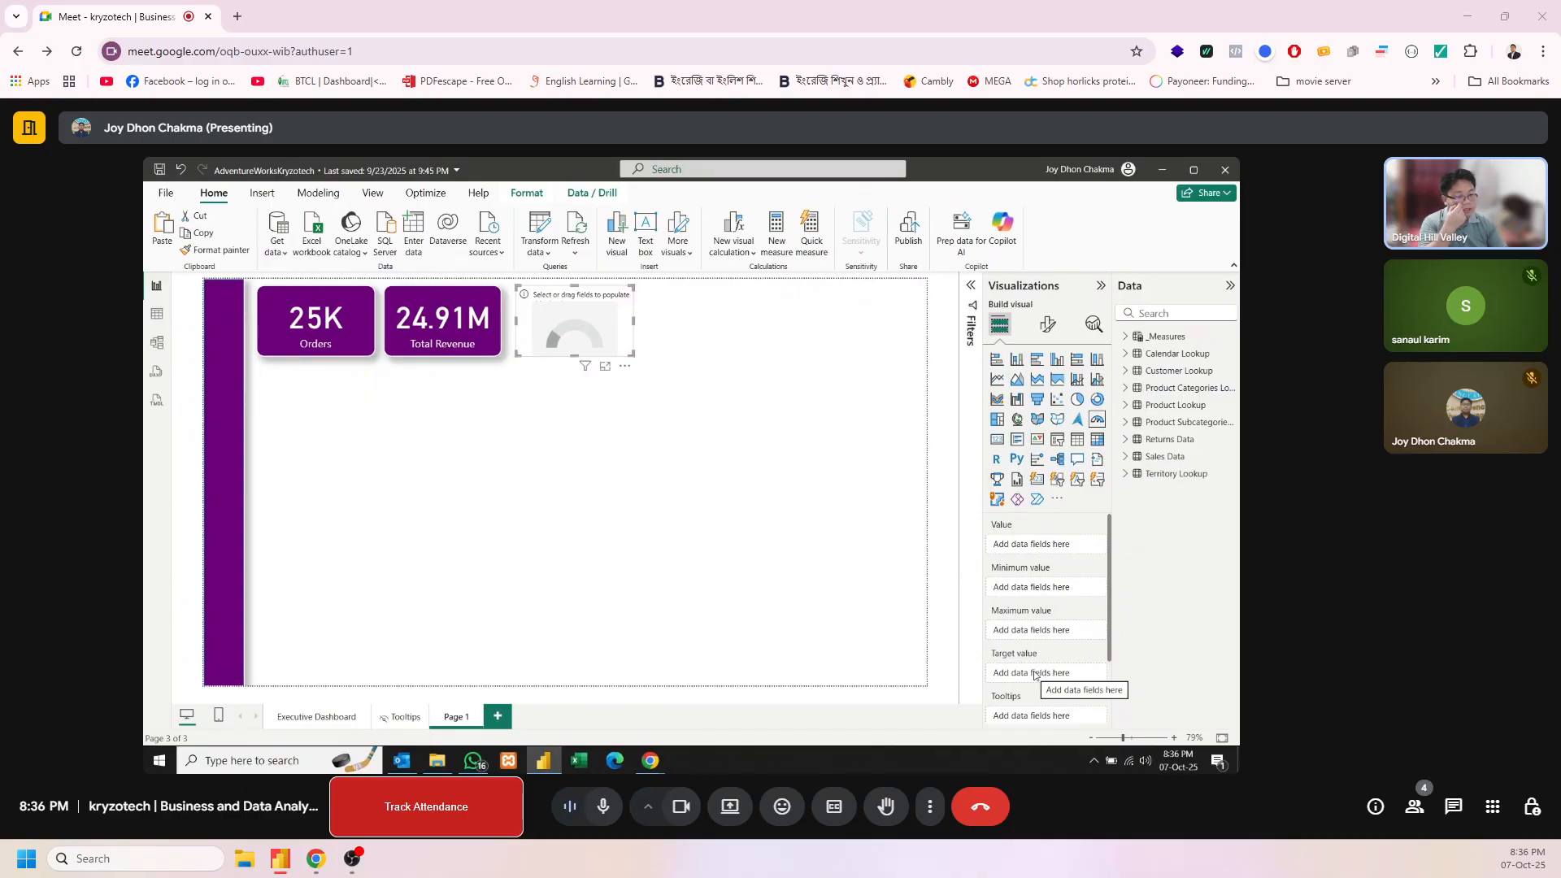
Expand the _Measures table and widen the field list so the full measure names can be read
click(1127, 340)
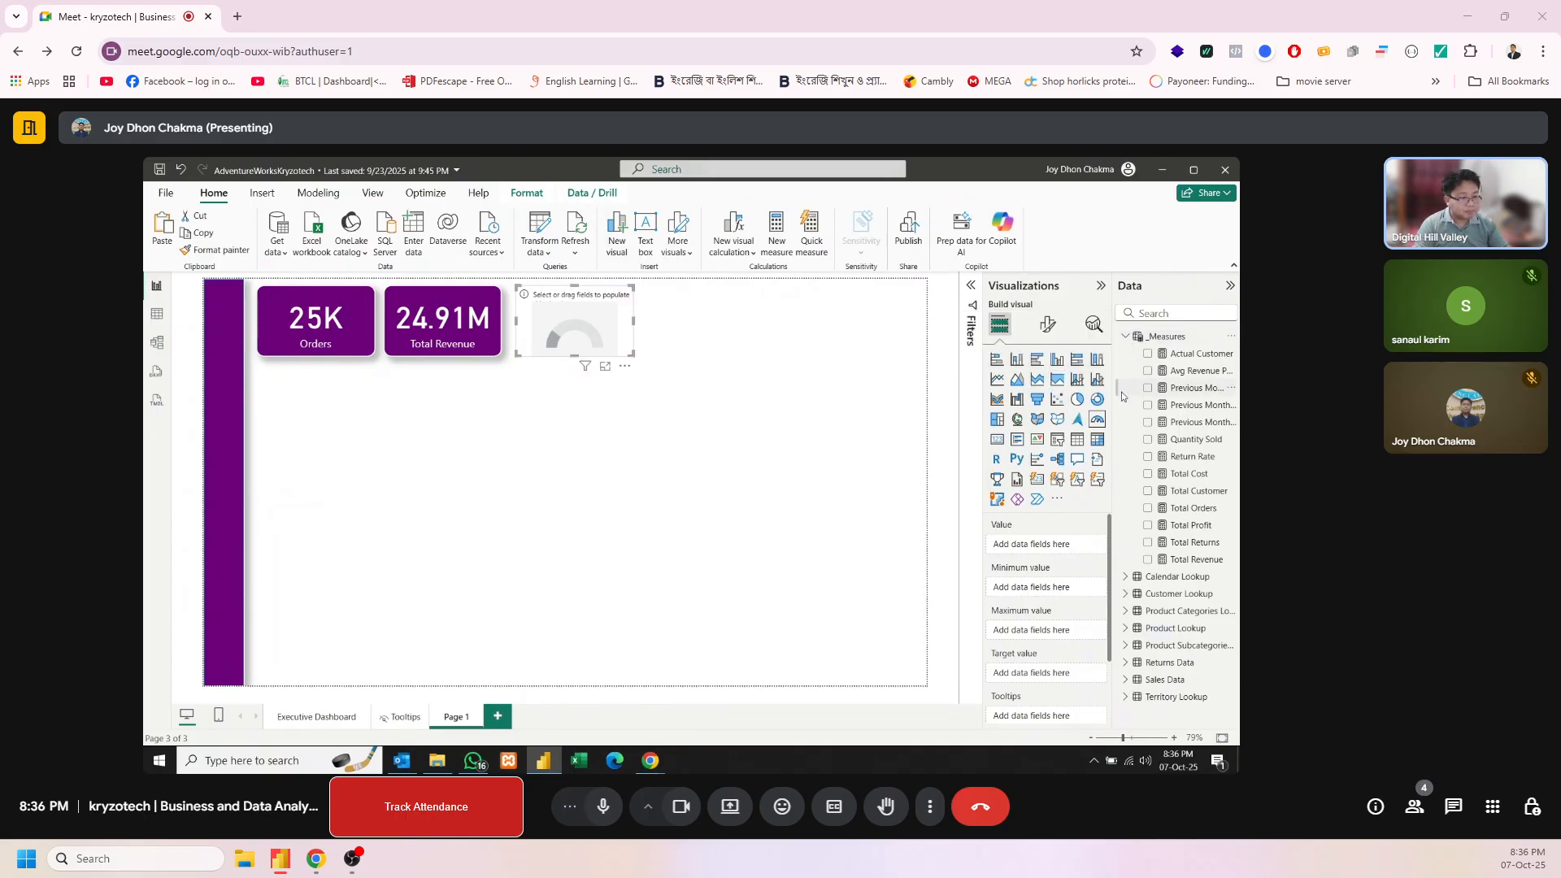
drag(1113, 391, 1035, 382)
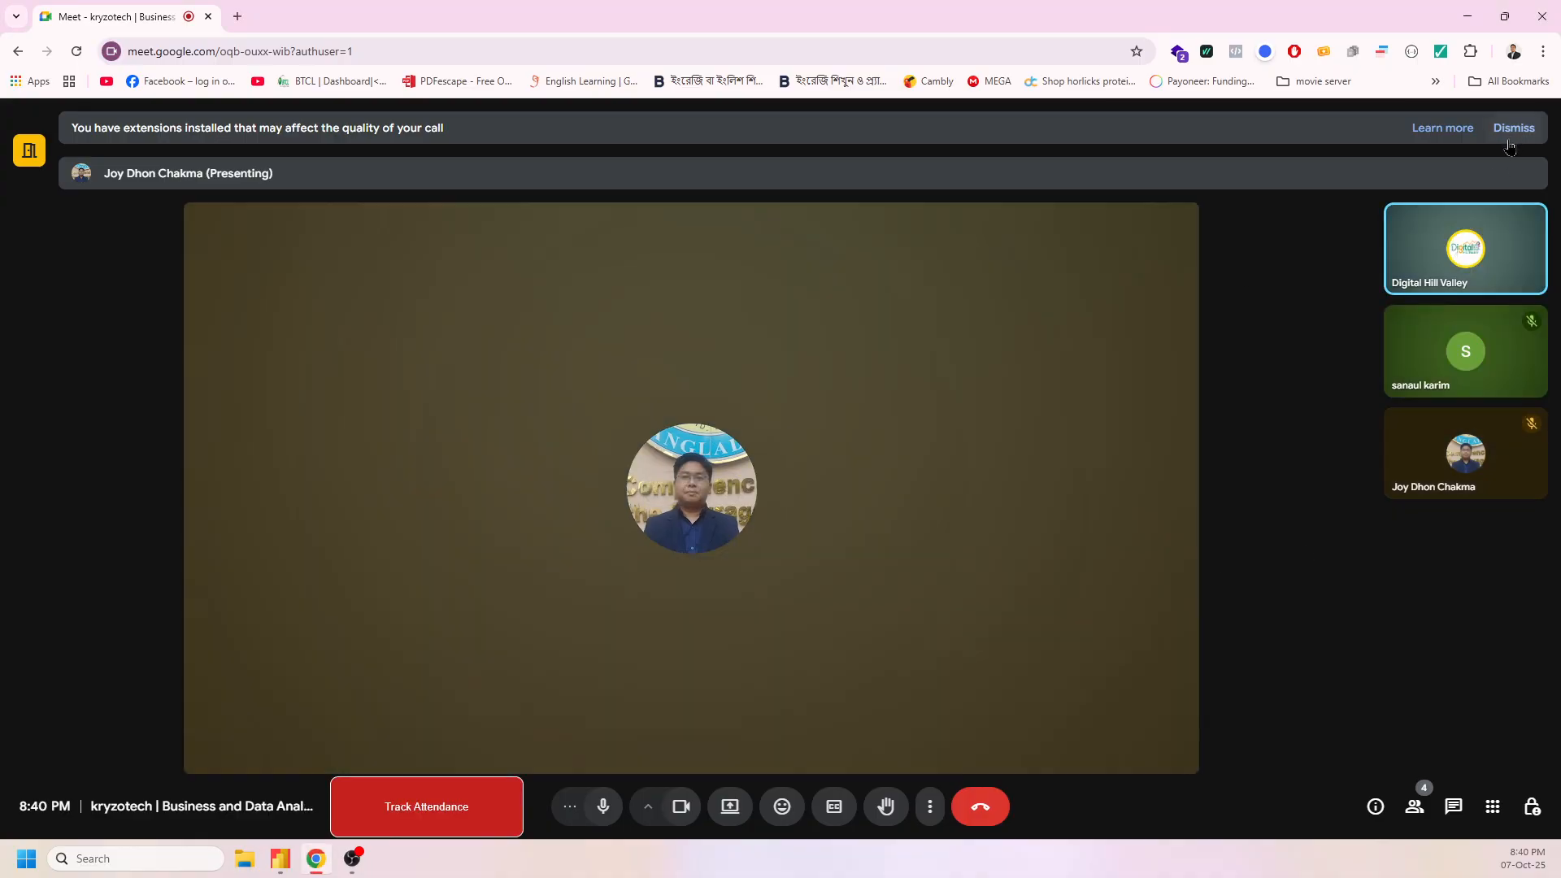
Dismiss the Google Meet notice about extensions affecting call quality
click(1509, 130)
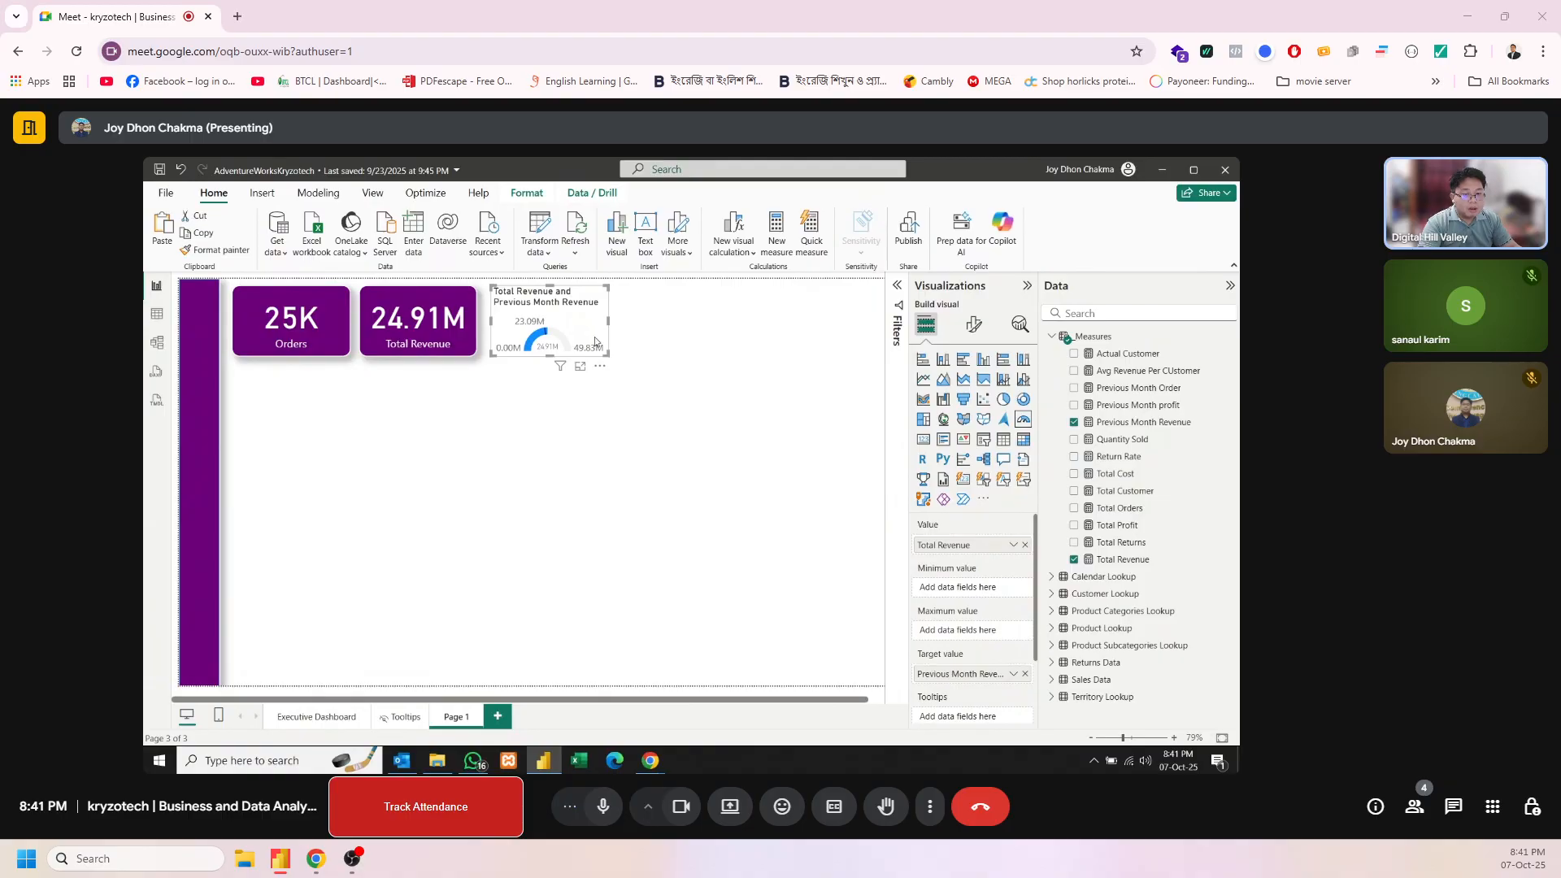
Turn off the data labels in the gauge's visual formatting
click(984, 324)
click(926, 325)
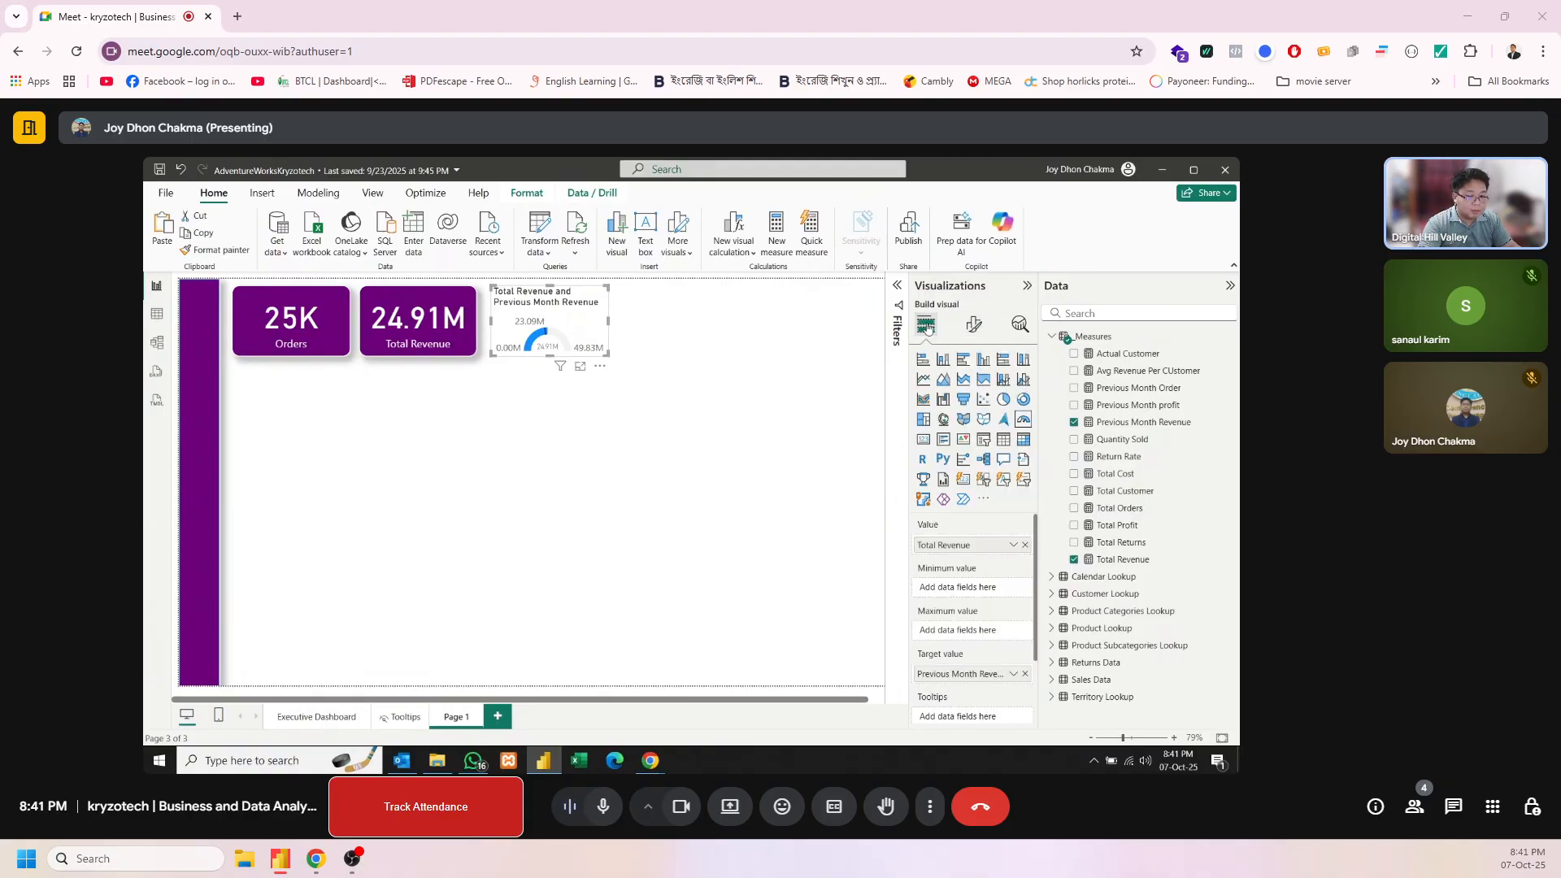
click(972, 325)
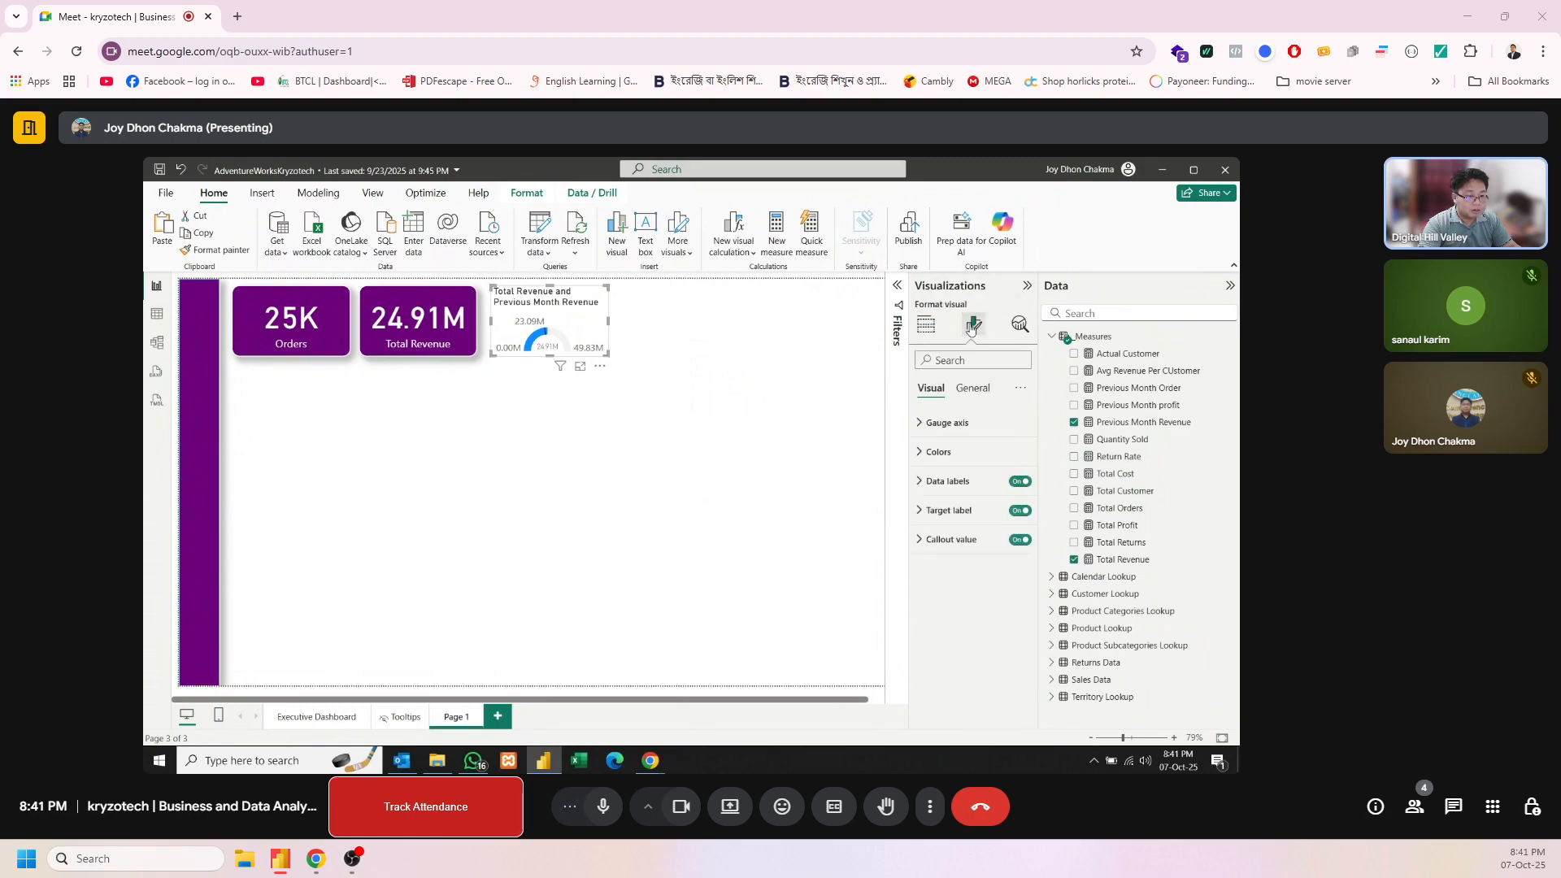
click(946, 423)
click(945, 424)
click(980, 388)
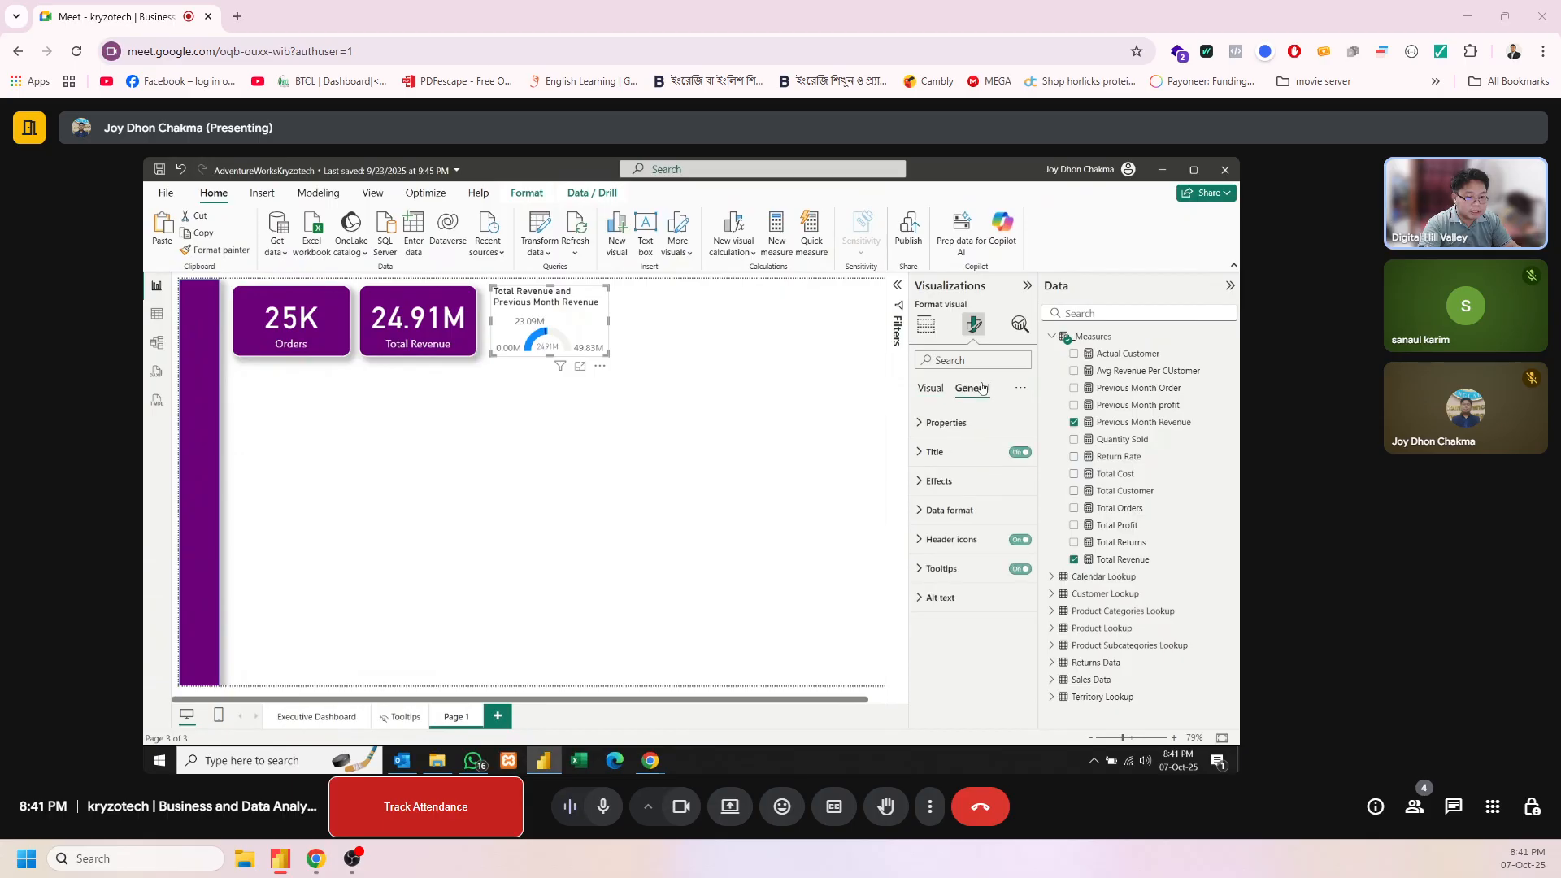
click(929, 388)
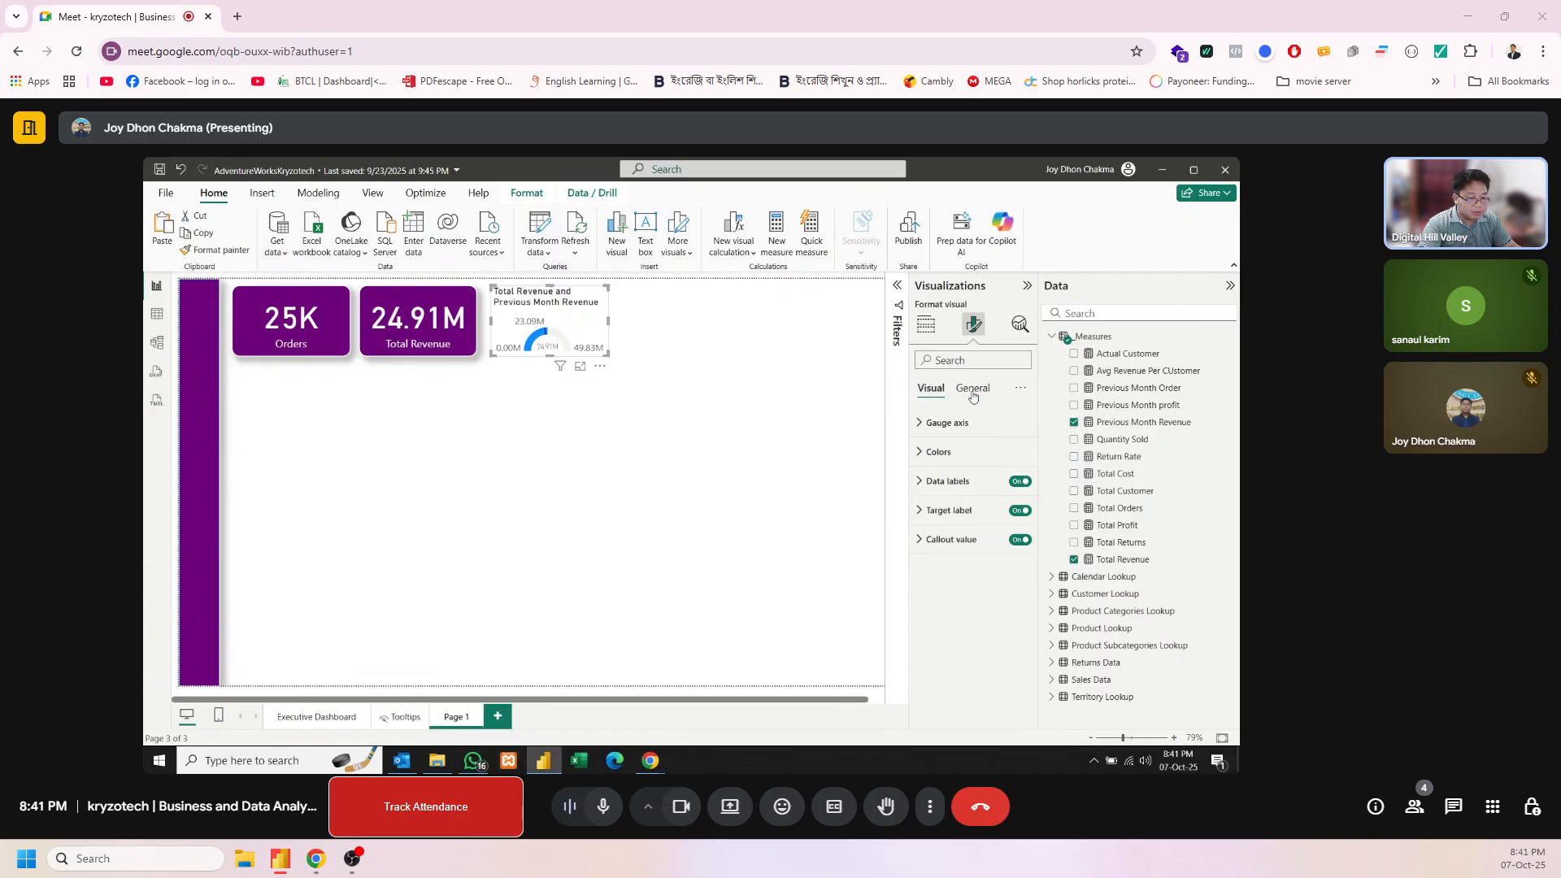
click(950, 439)
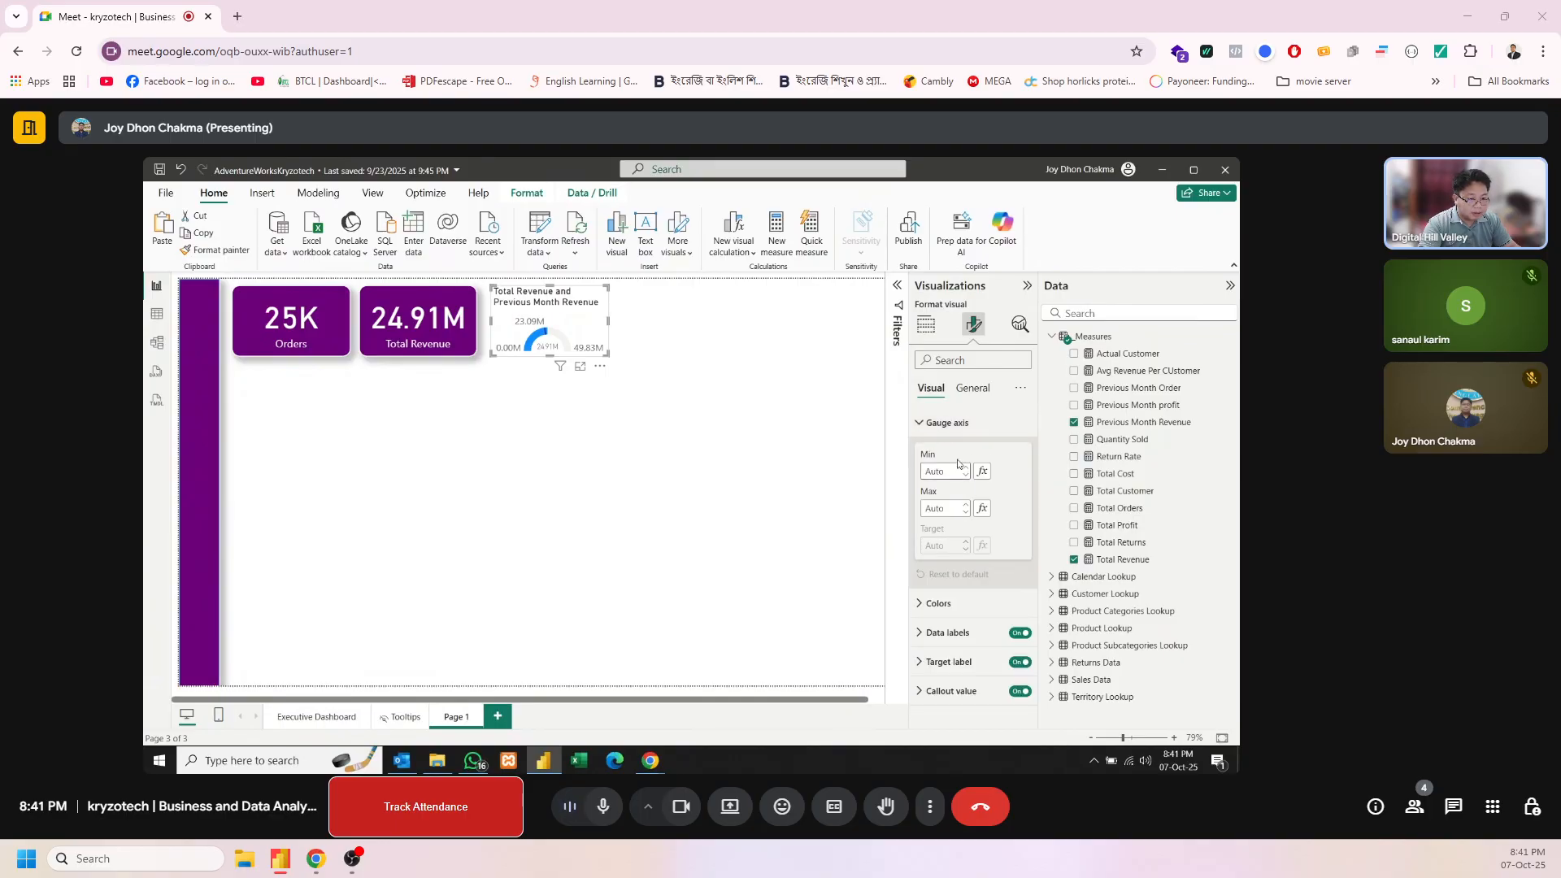
click(952, 436)
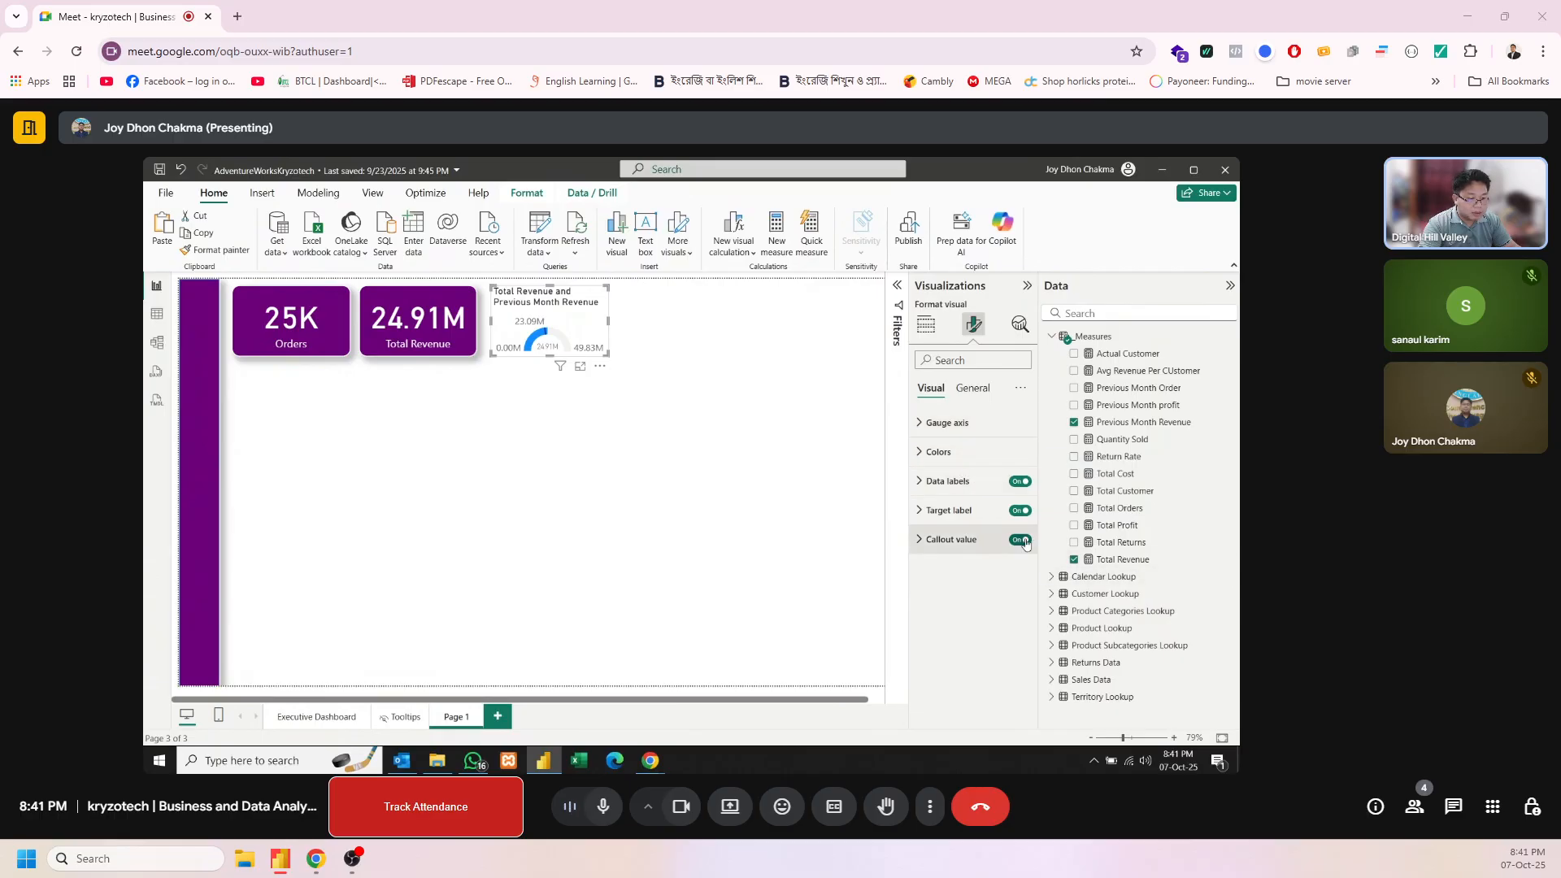
click(1021, 482)
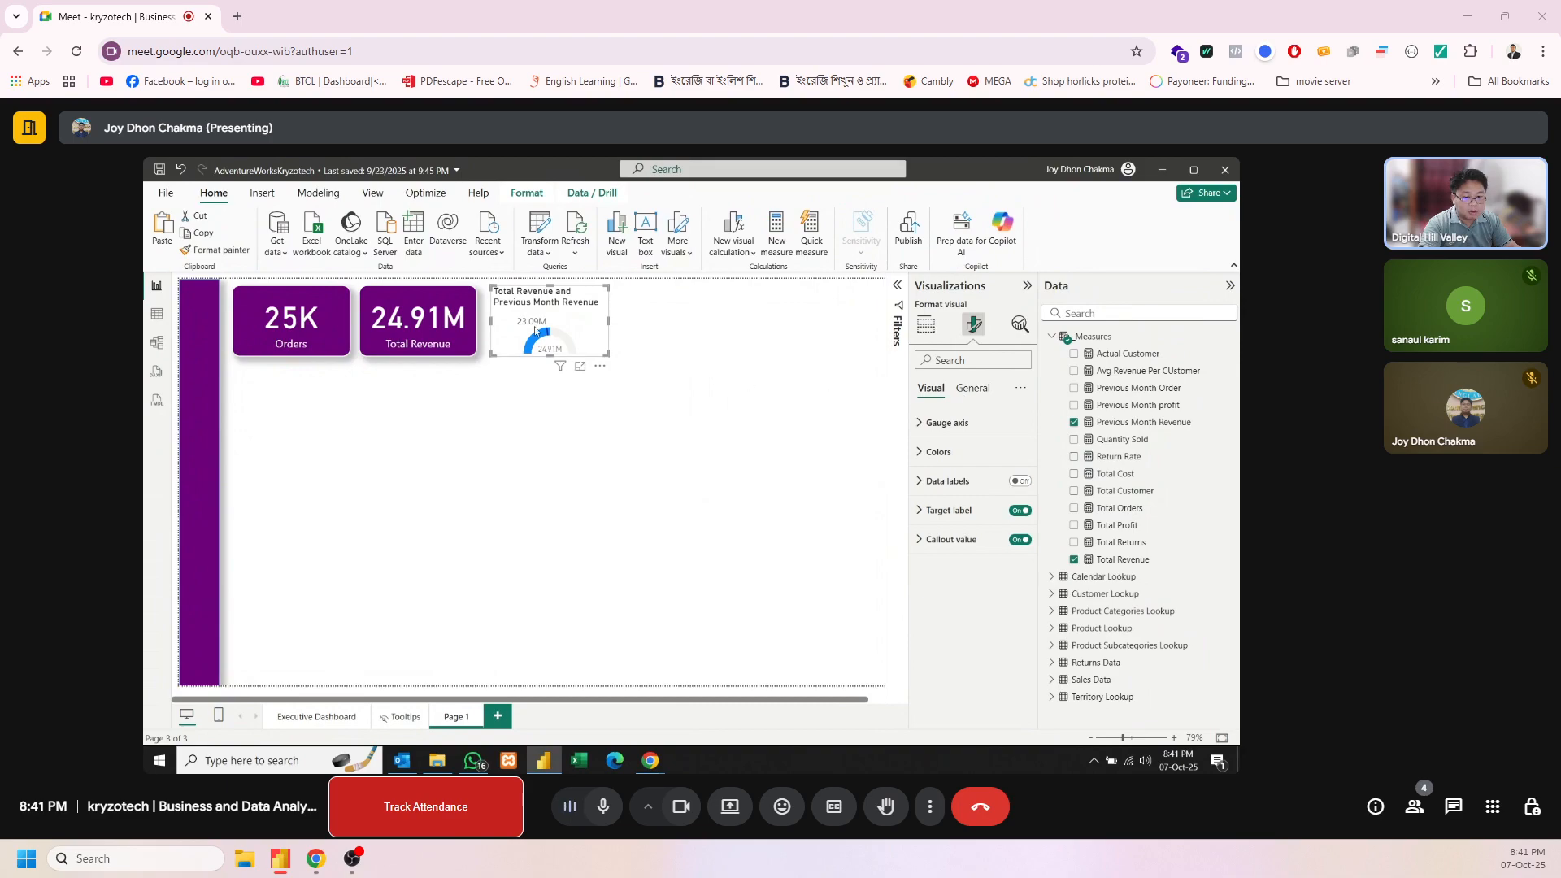
click(970, 390)
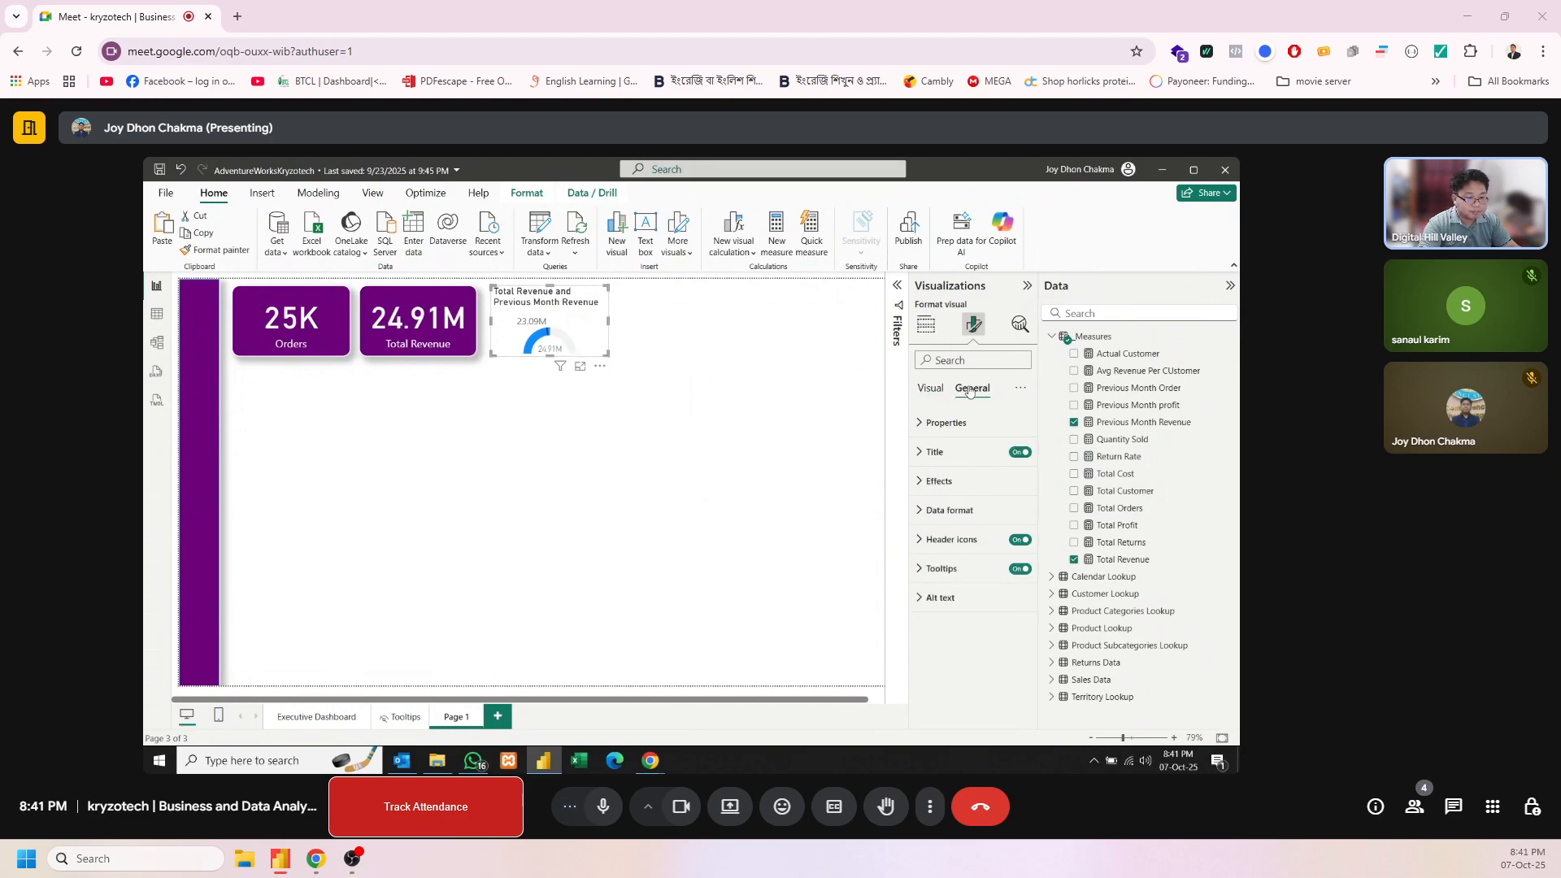
click(933, 389)
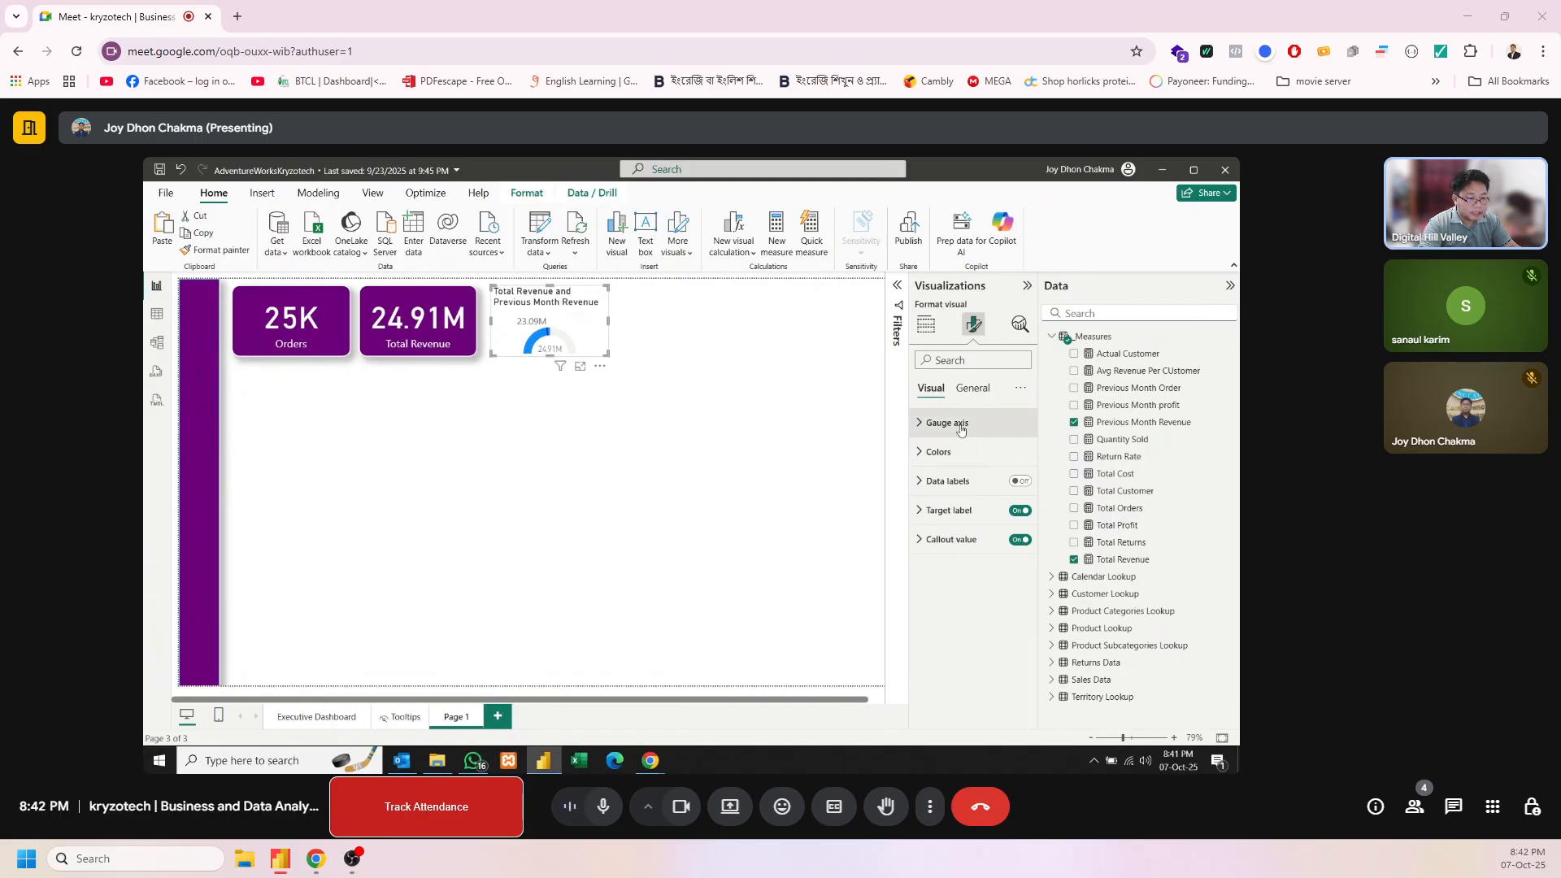
Replace the gauge's title text with "Last Month Vs This Month"
click(972, 390)
click(962, 462)
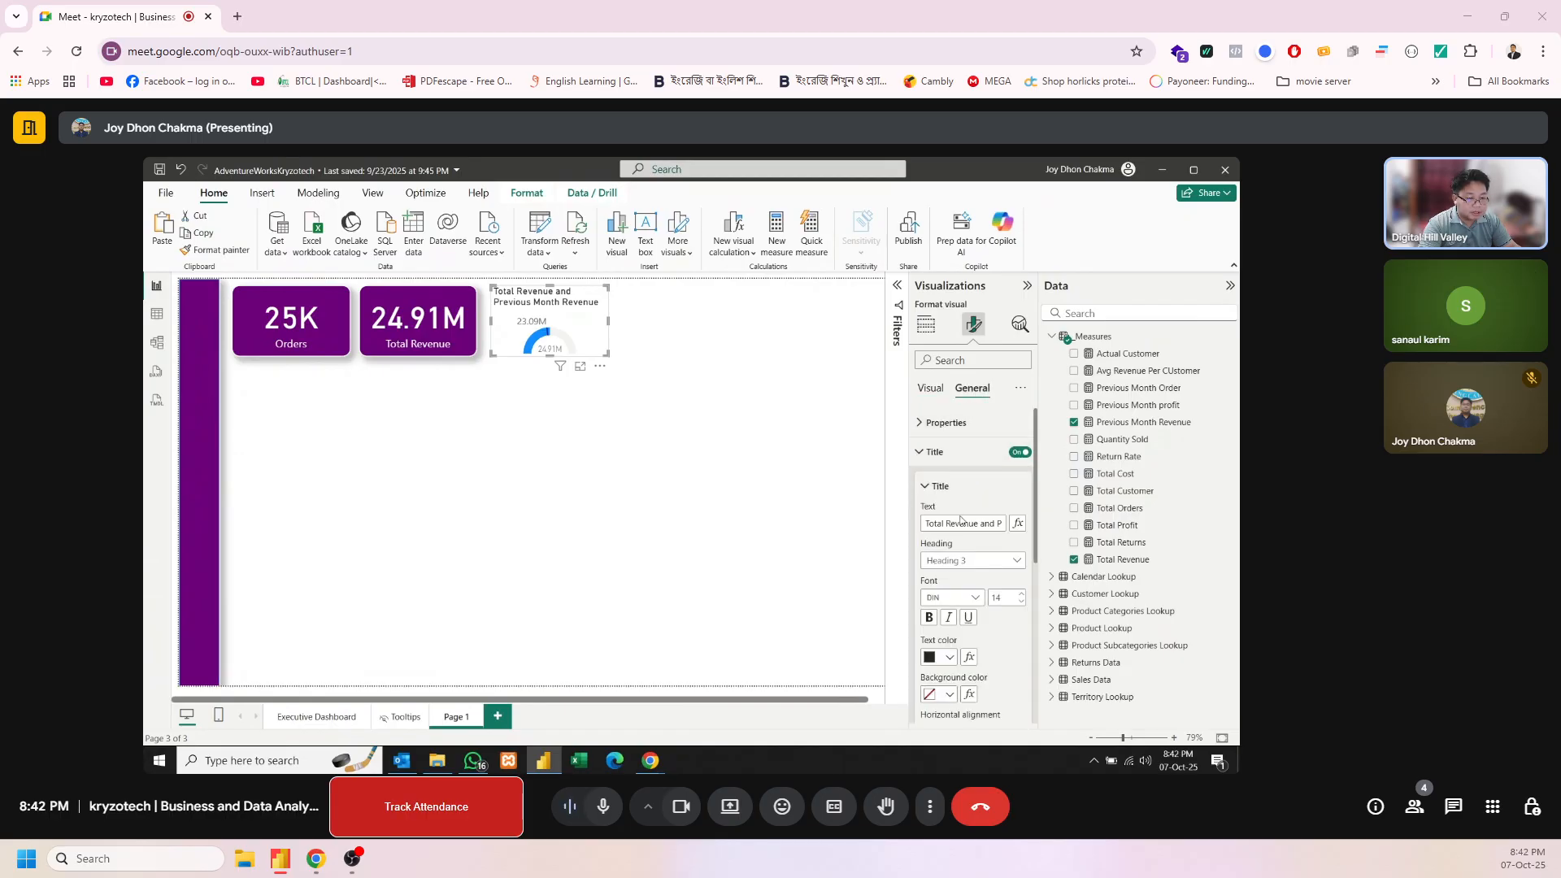
triple_click(960, 525)
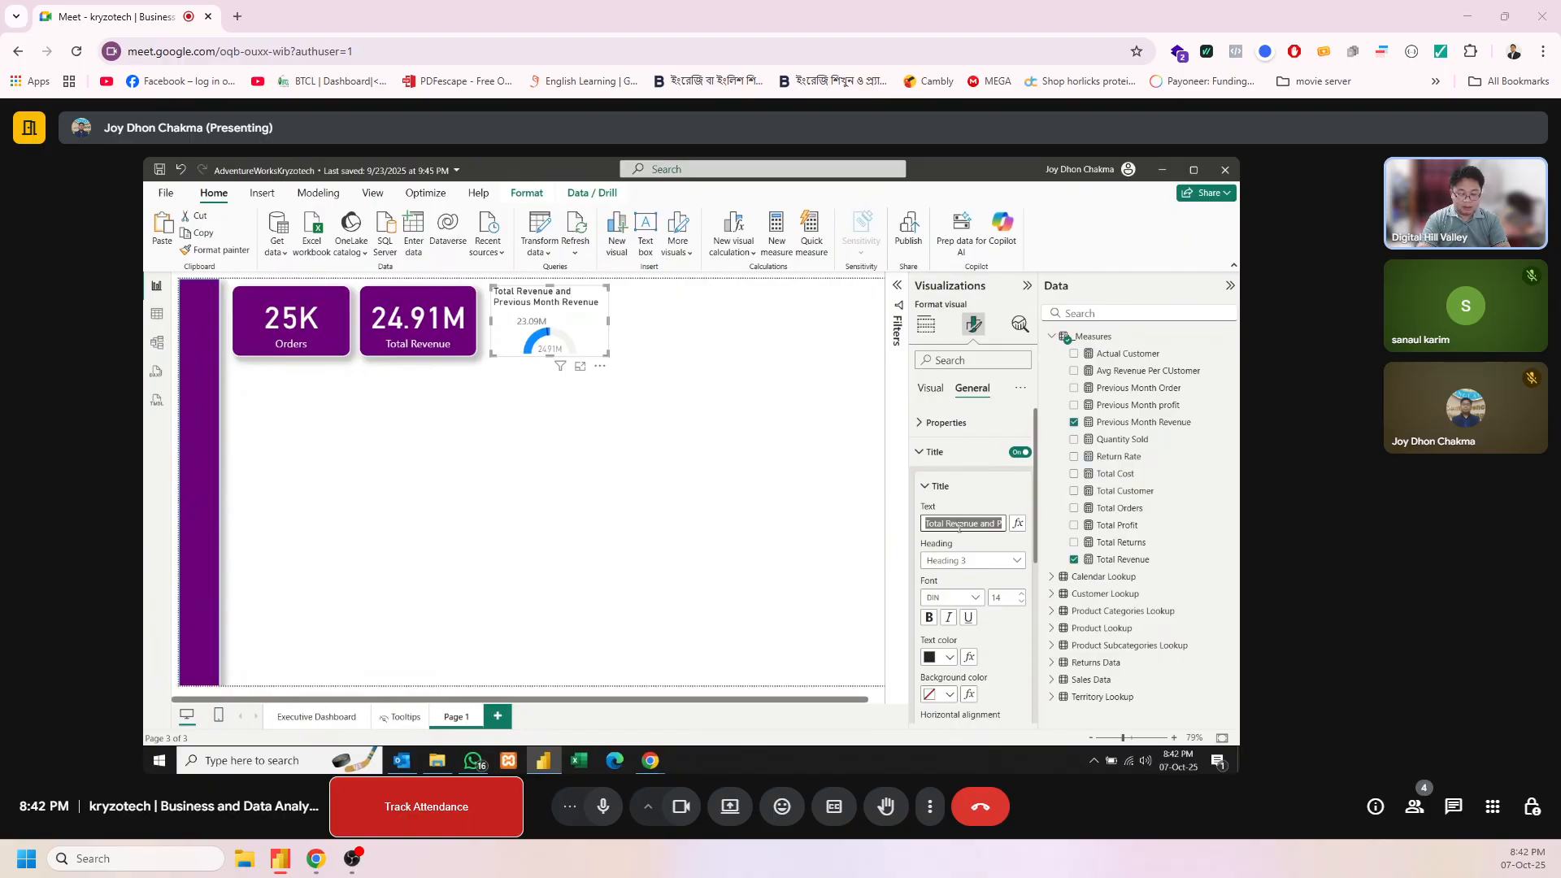
text(Last Mon)
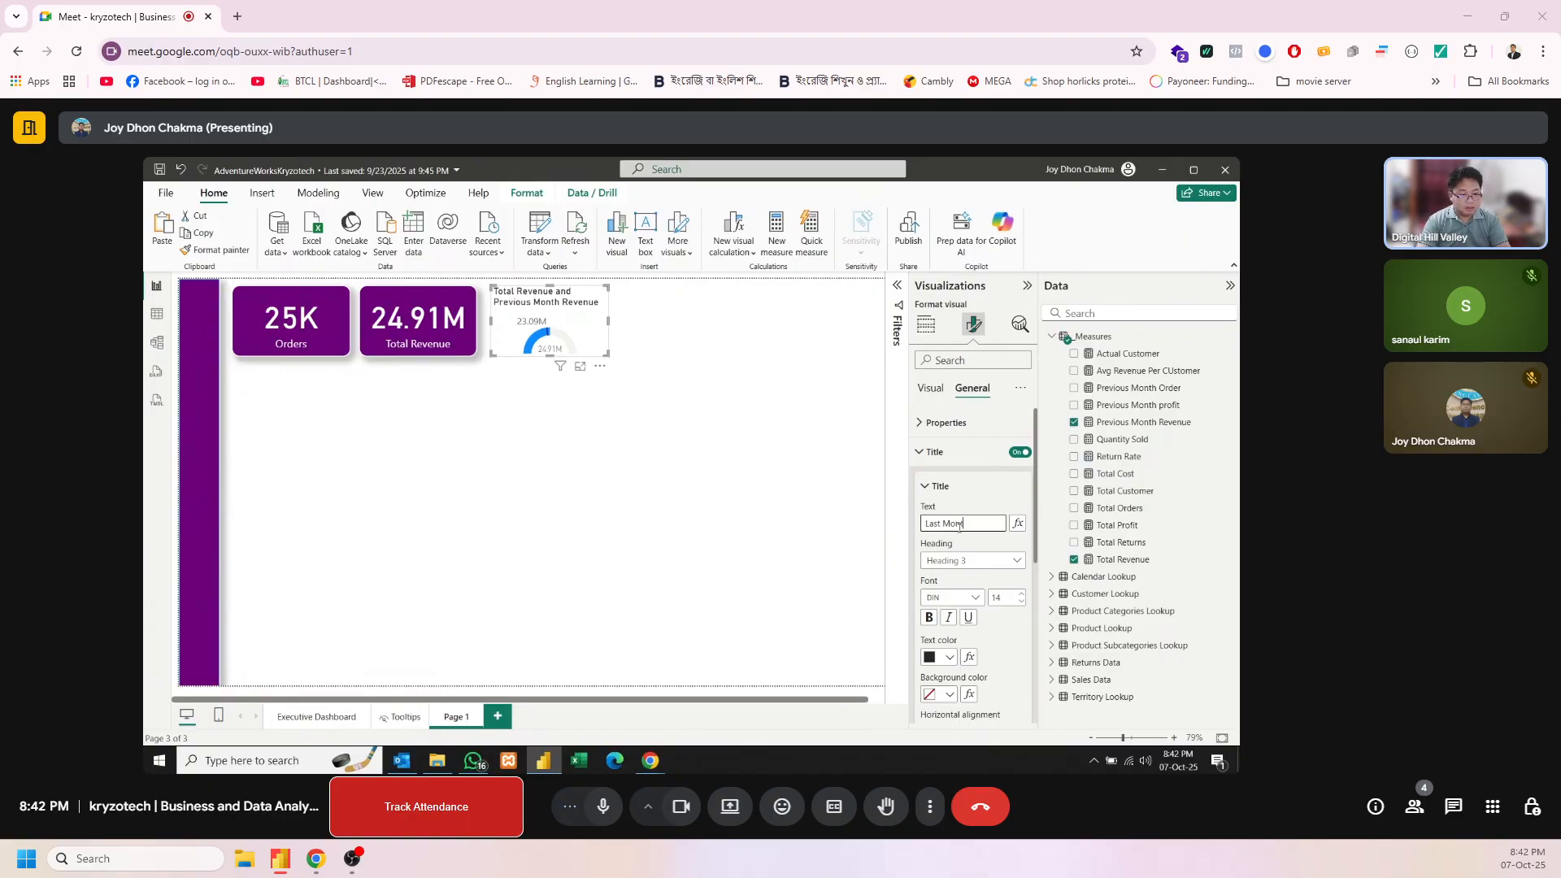
text(th Vs T)
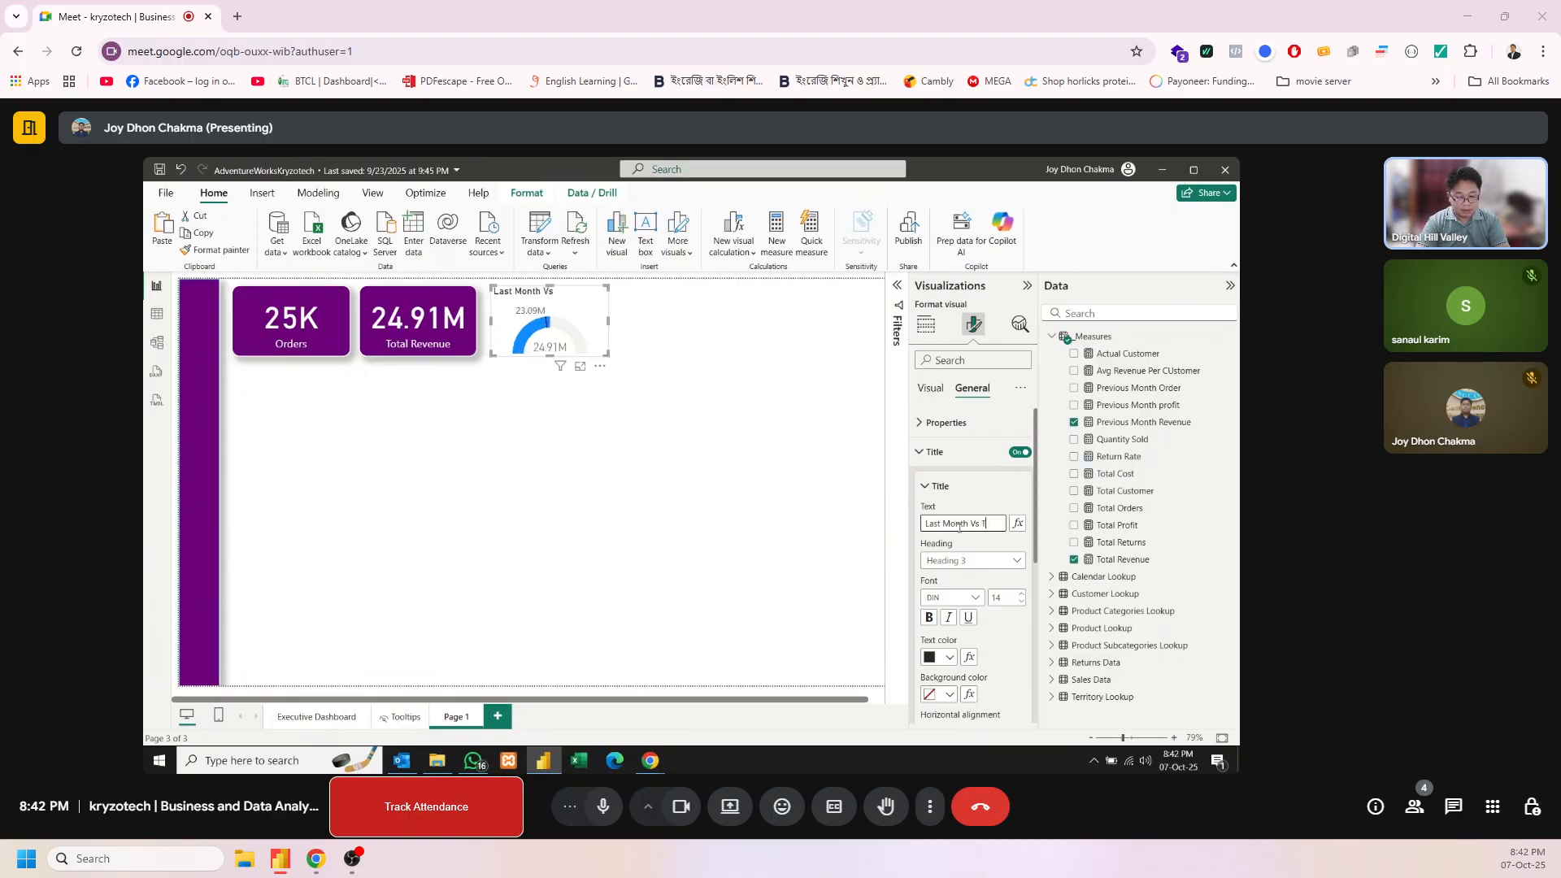
text(his M)
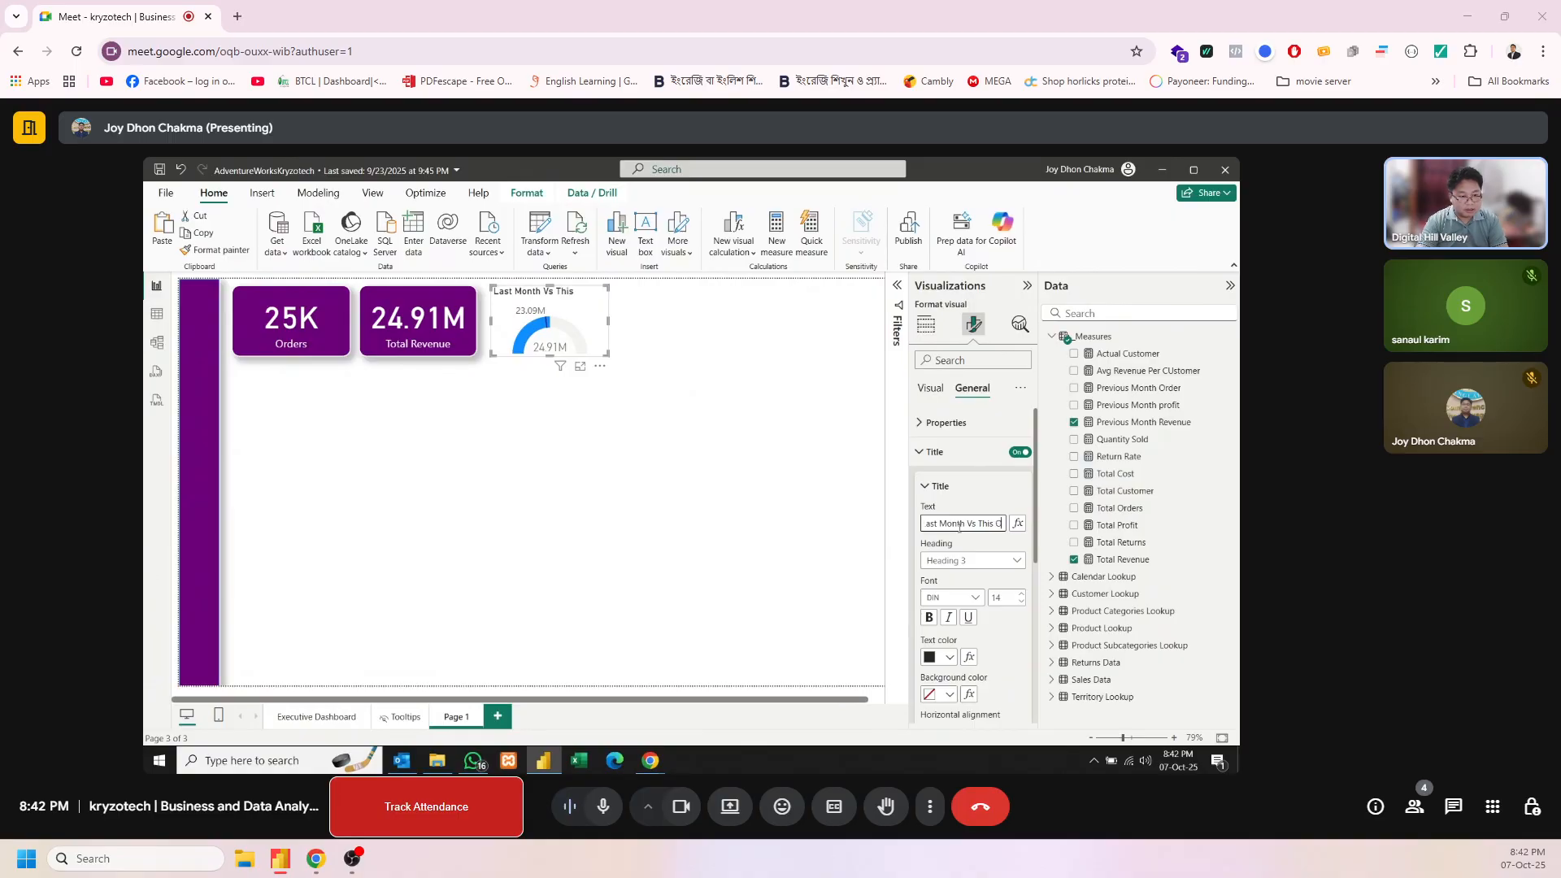
text(onth)
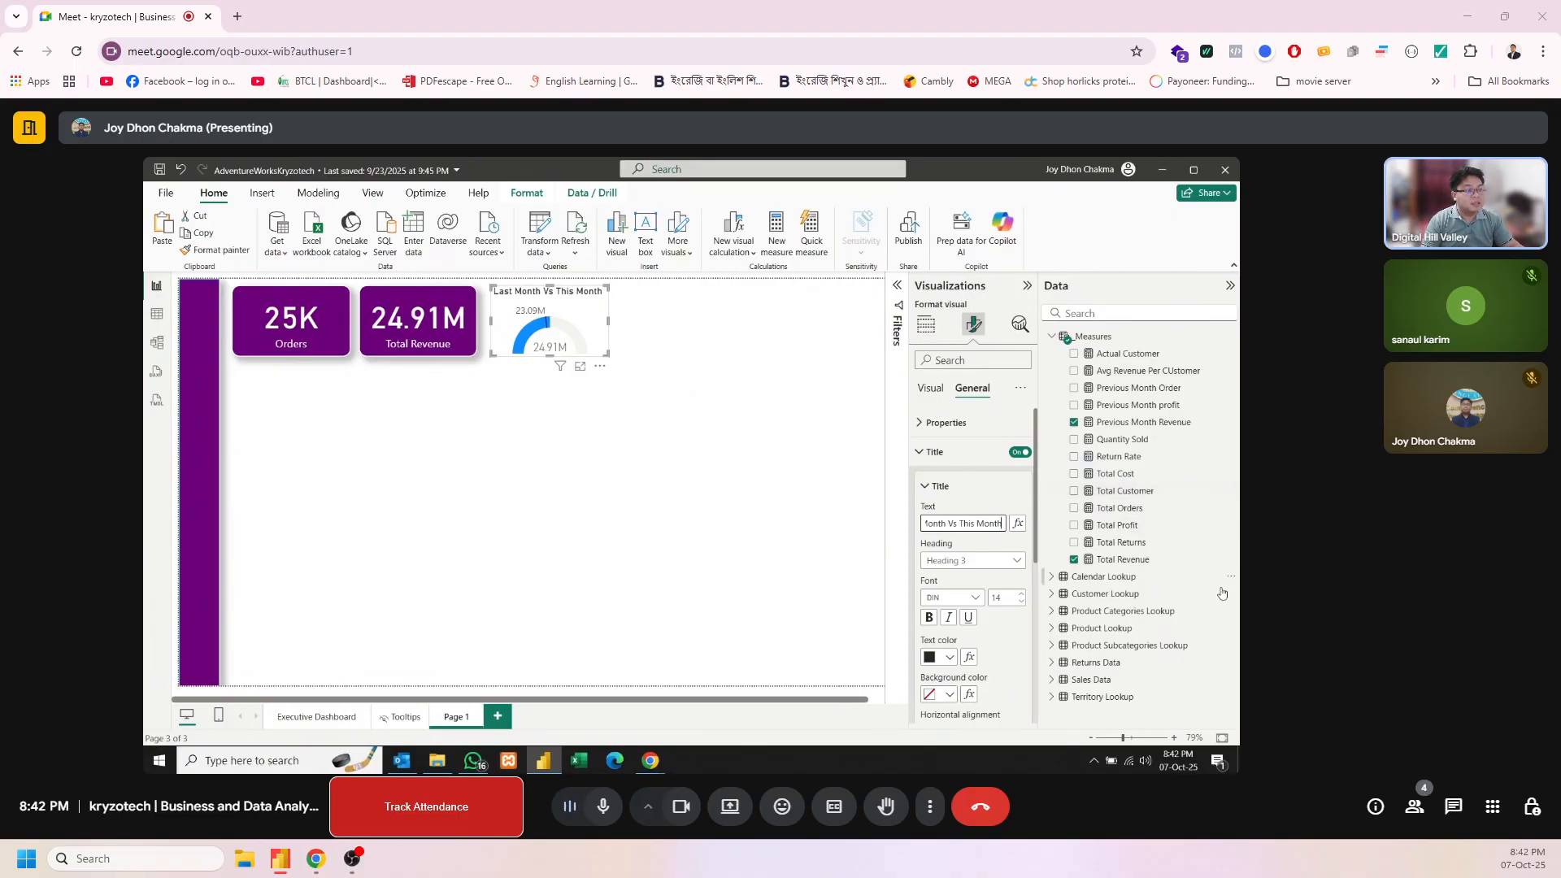
click(522, 414)
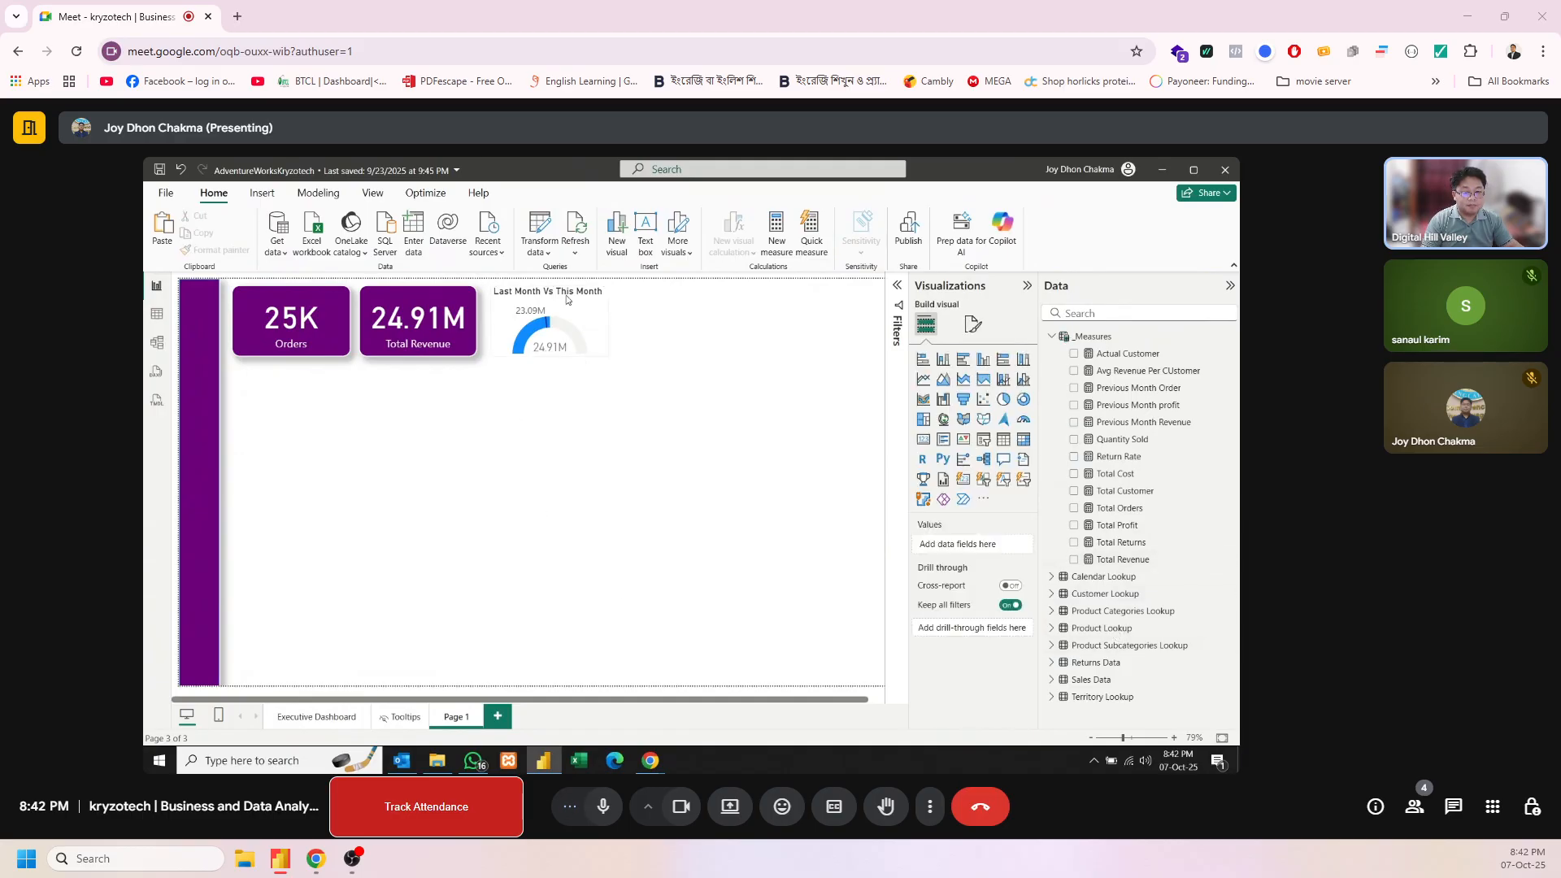
Add "Revenue of" to the start of the gauge title so it reads "Revenue of Last Month Vs This Month"
click(559, 325)
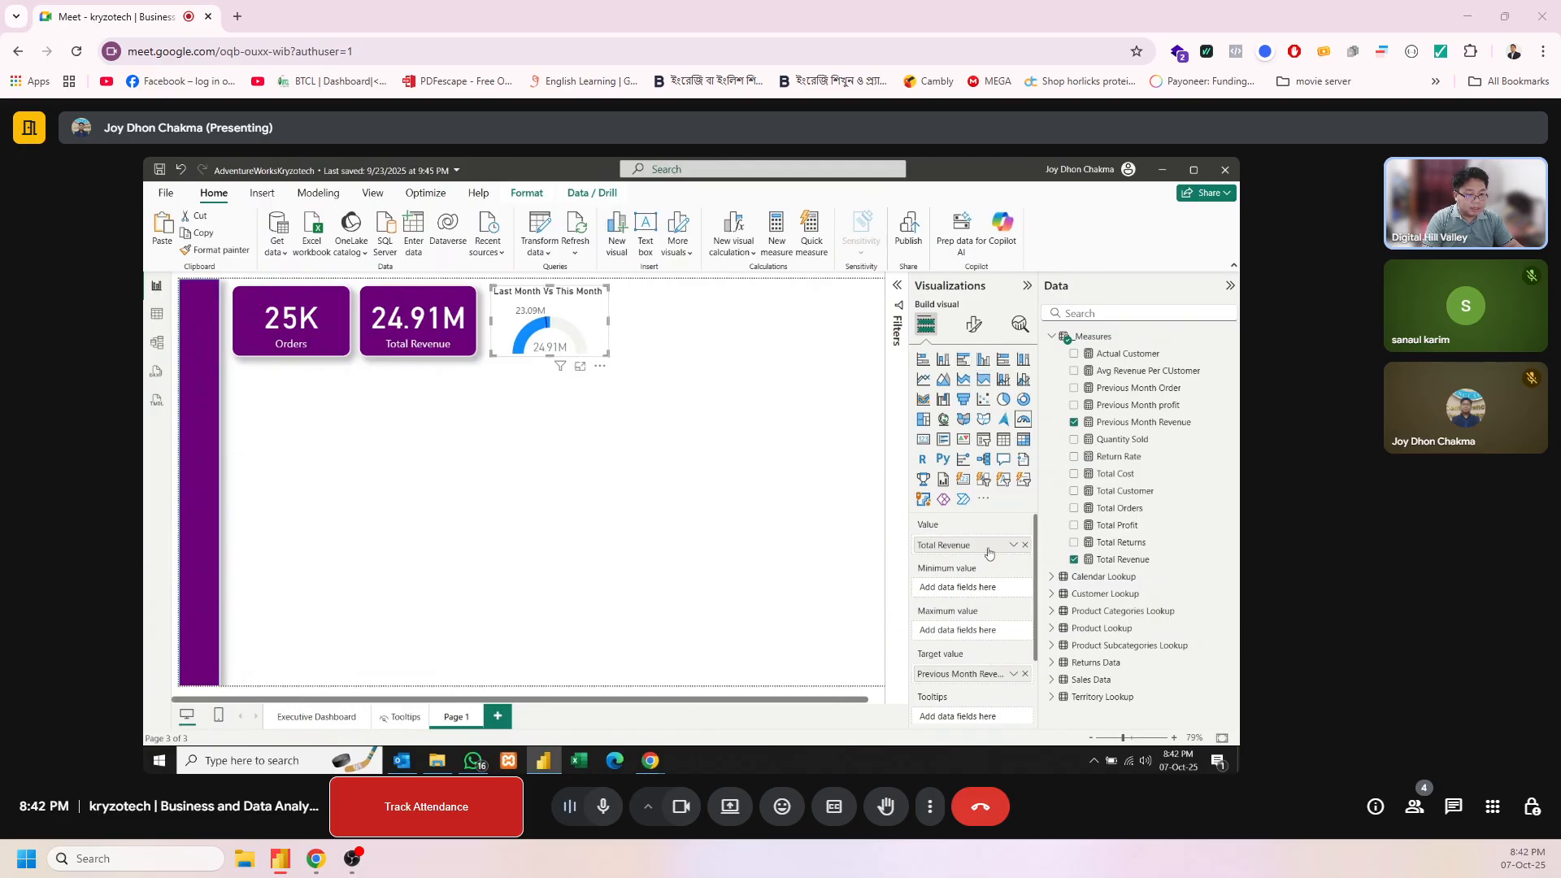
click(974, 325)
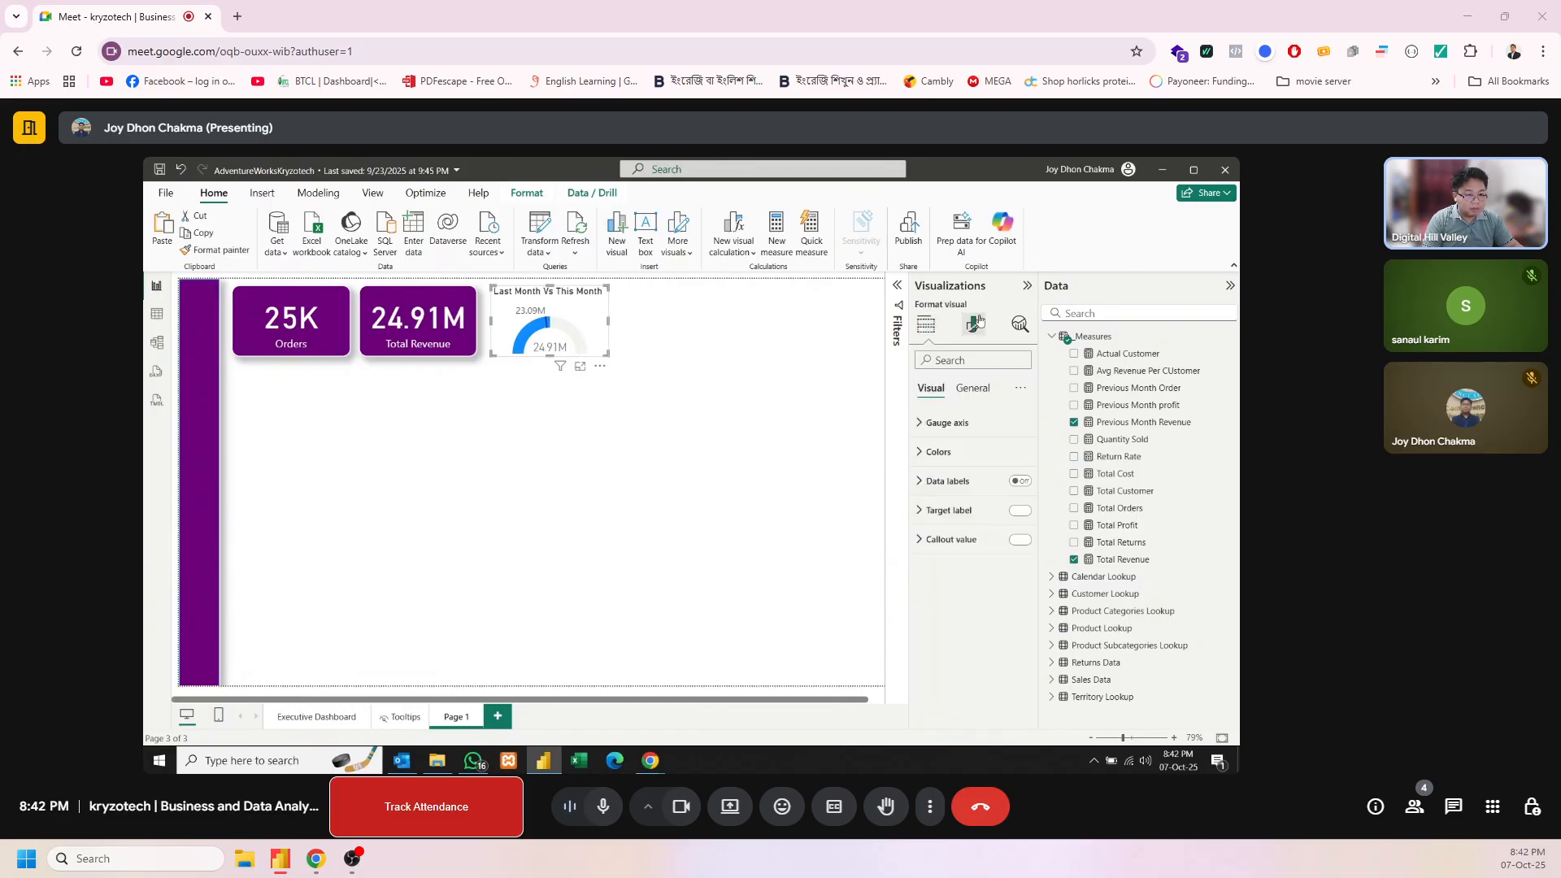
click(972, 388)
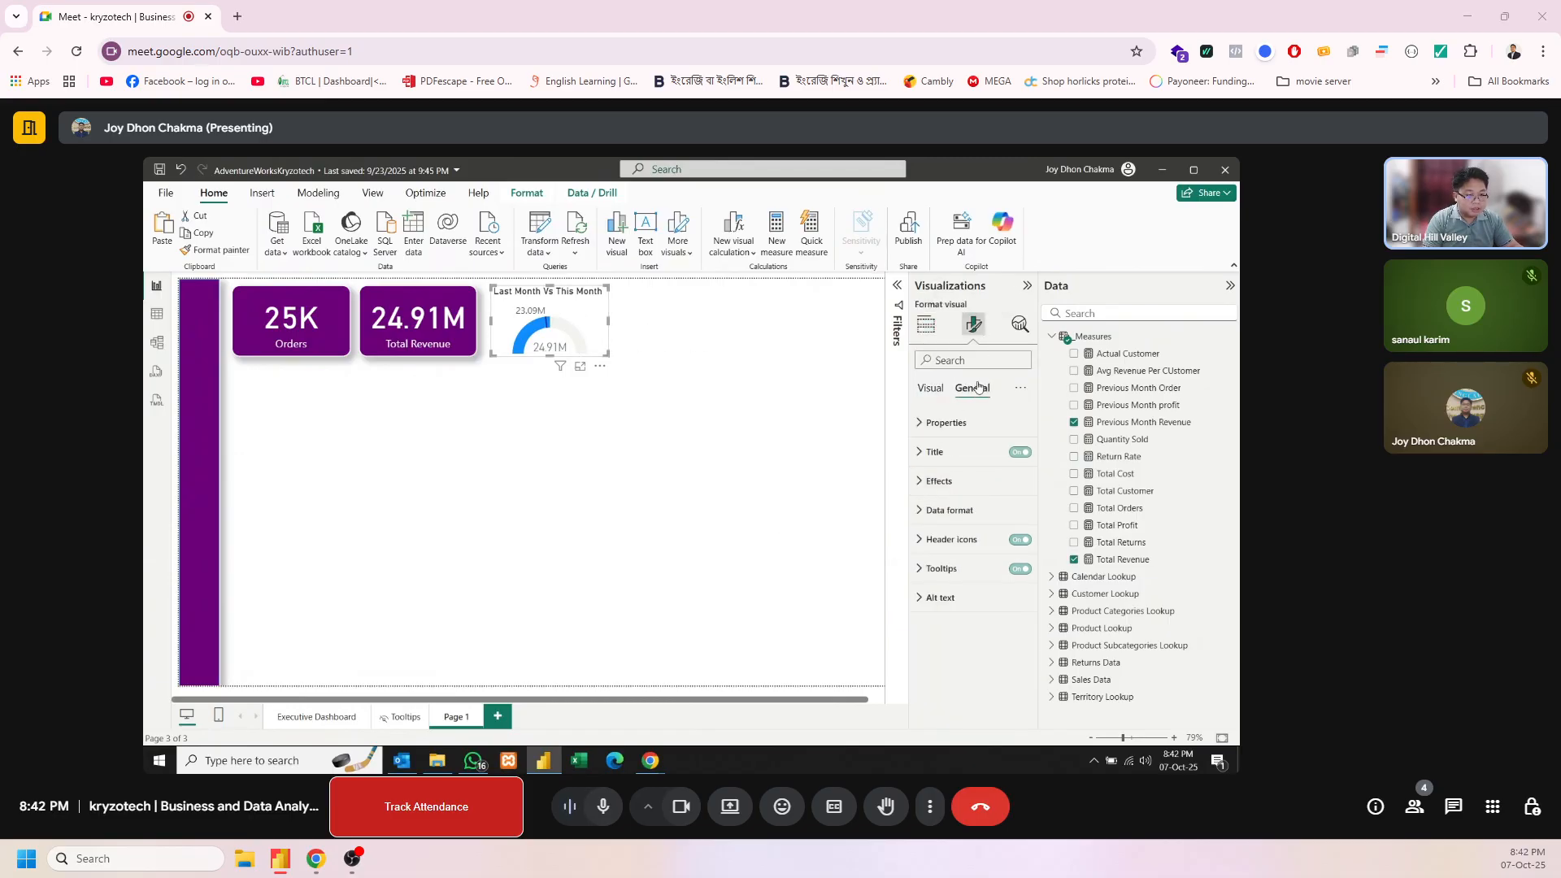
click(935, 451)
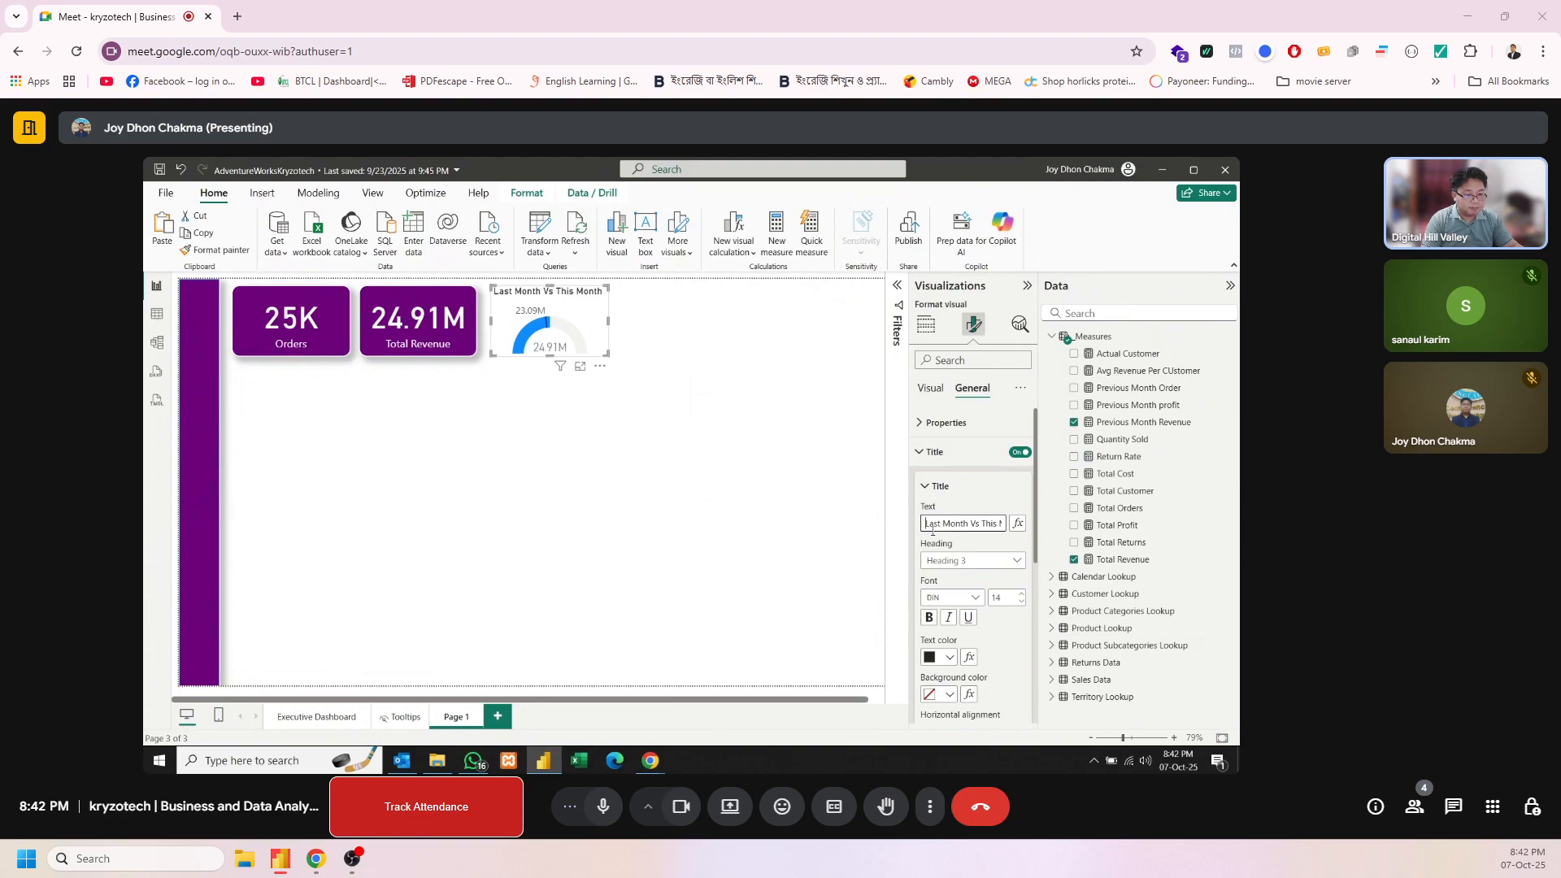
text(Re)
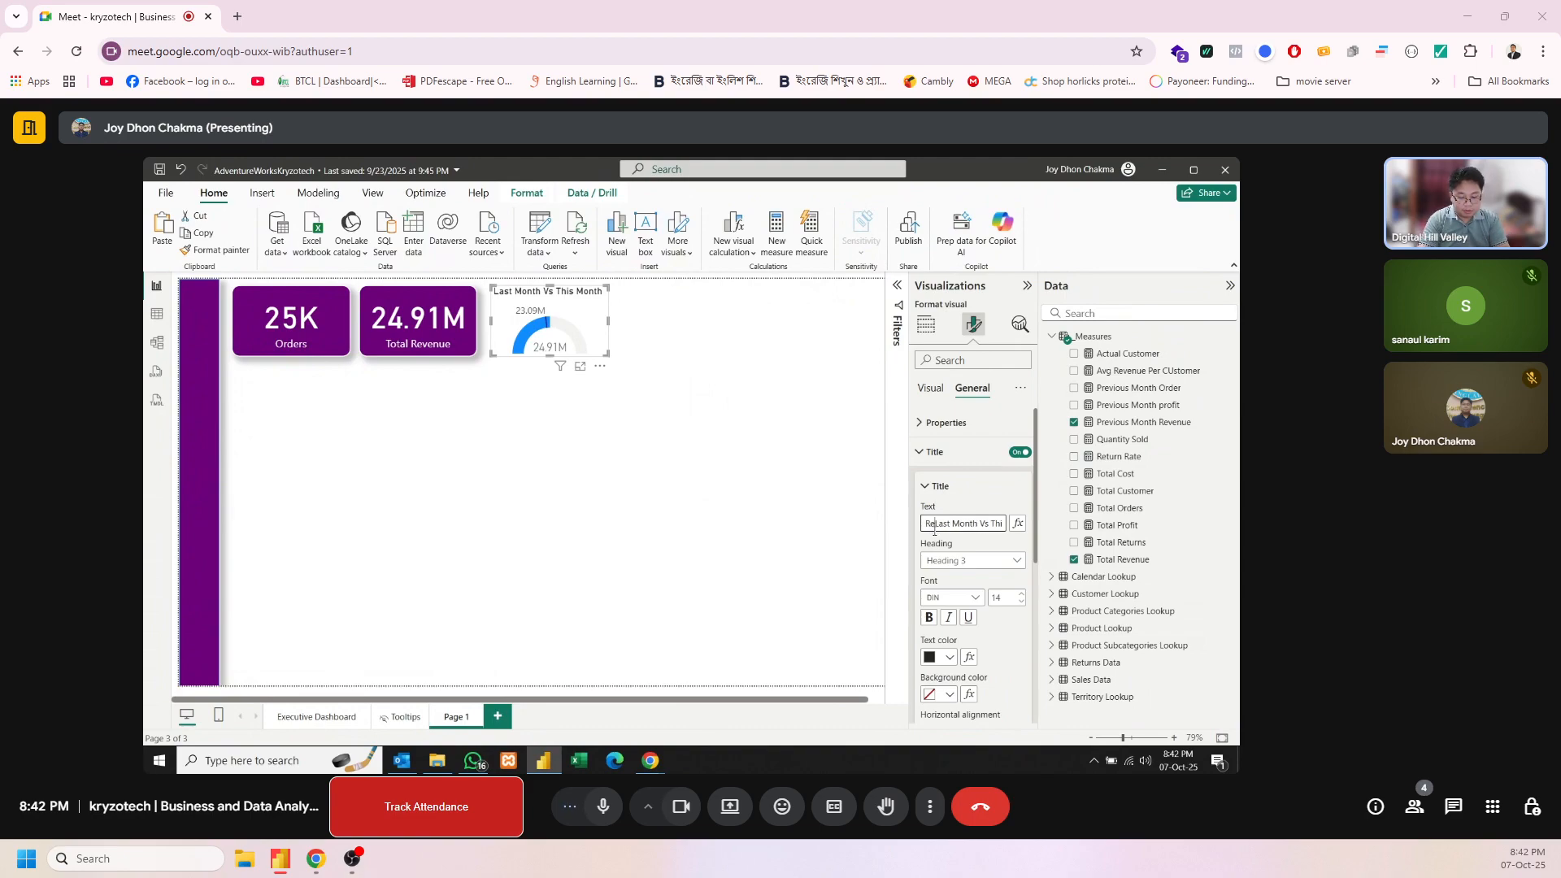
text(venue of)
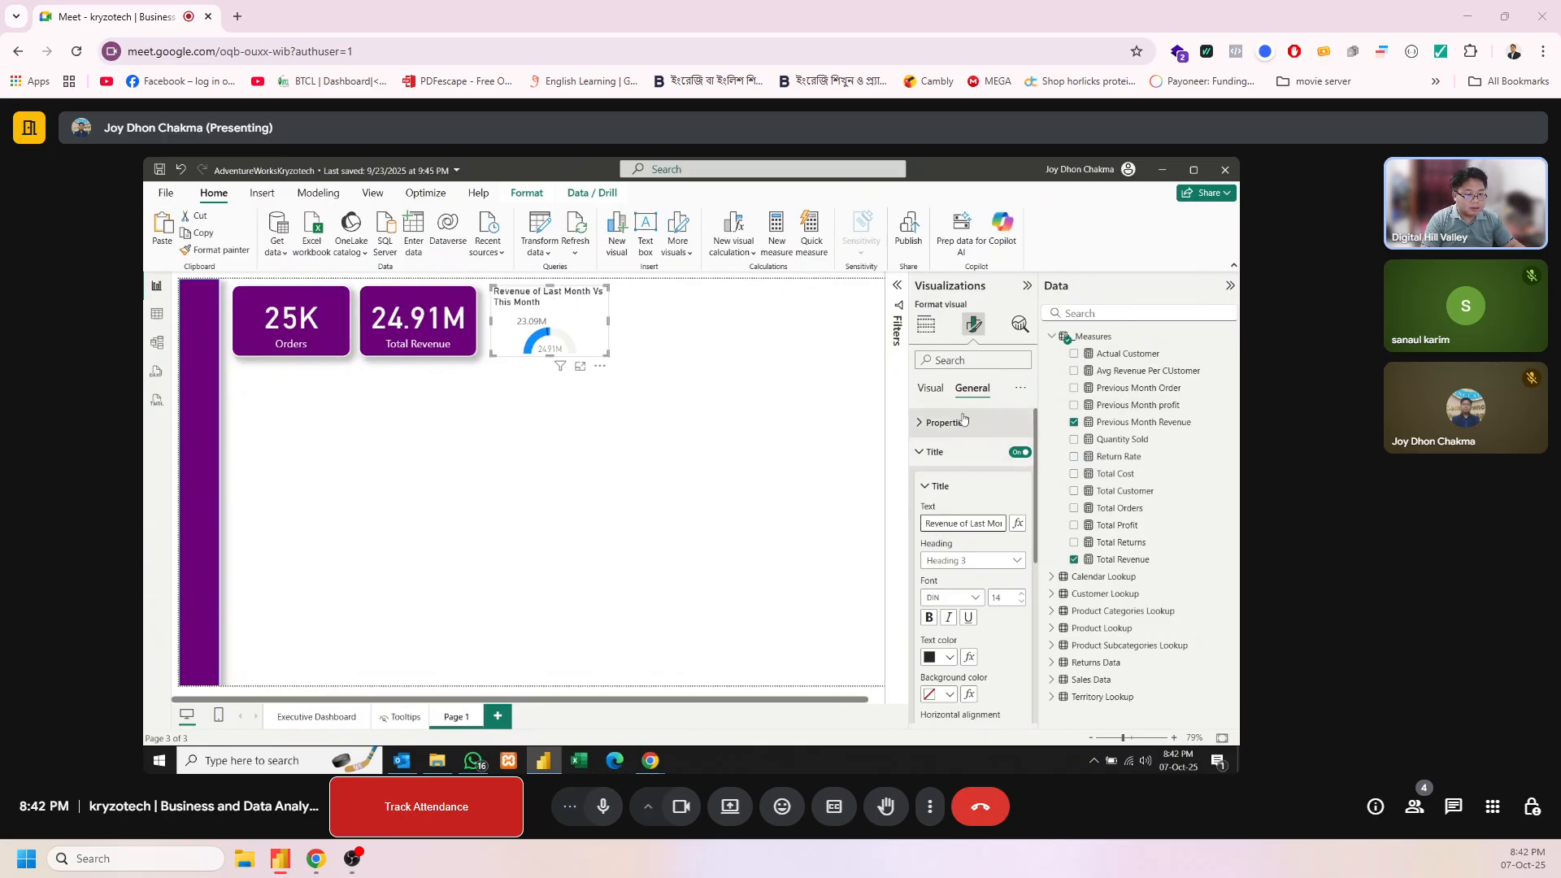
Center the gauge's title and give it white text on a purple background
scroll(941, 637, down, 2)
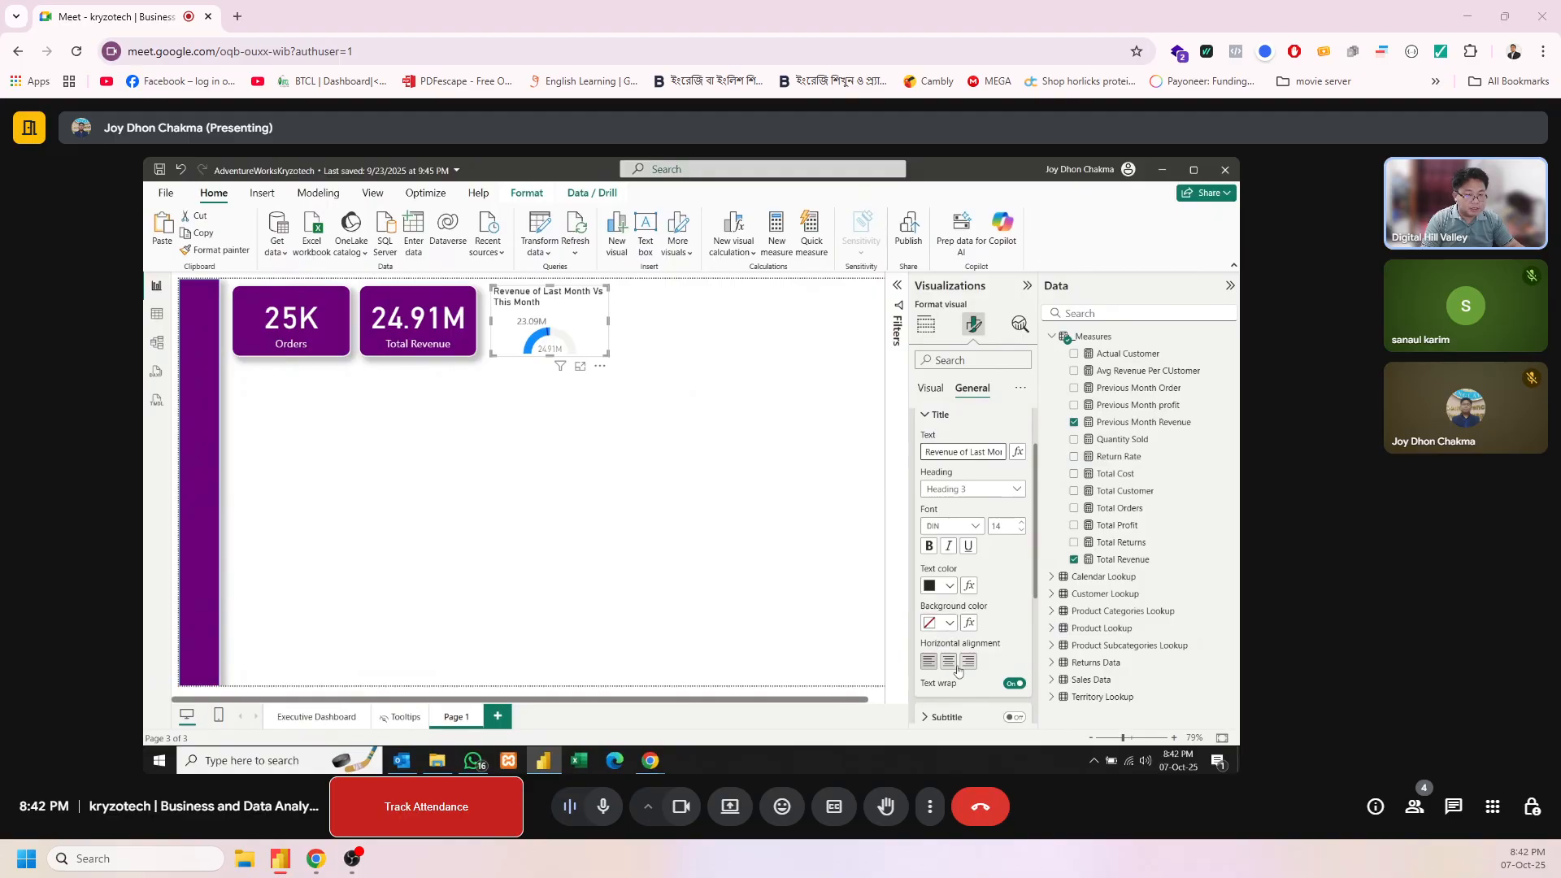
click(948, 662)
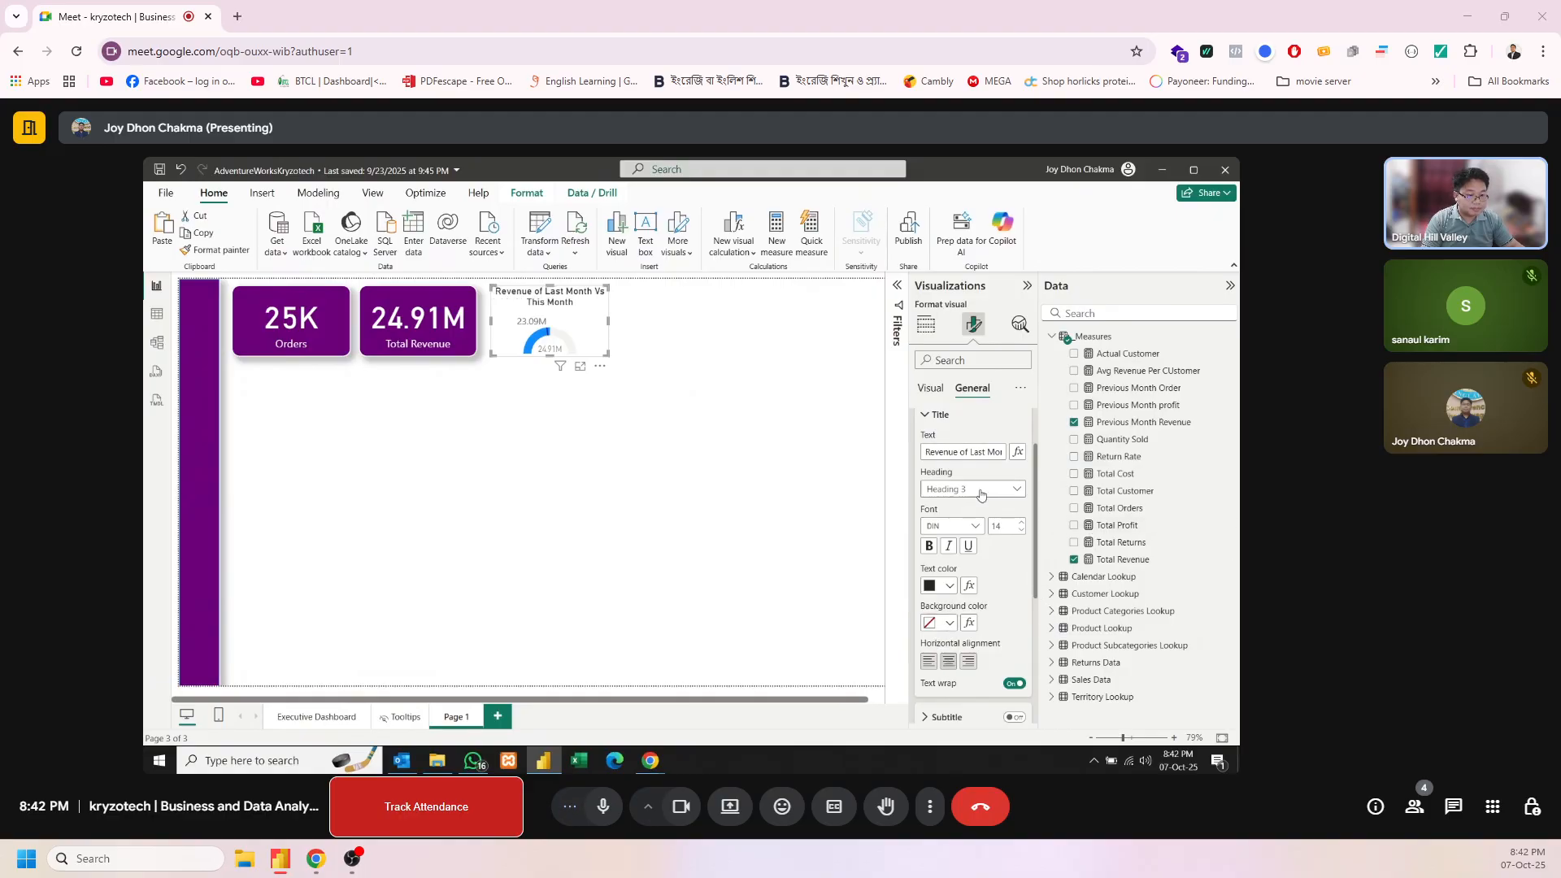
click(950, 586)
click(942, 524)
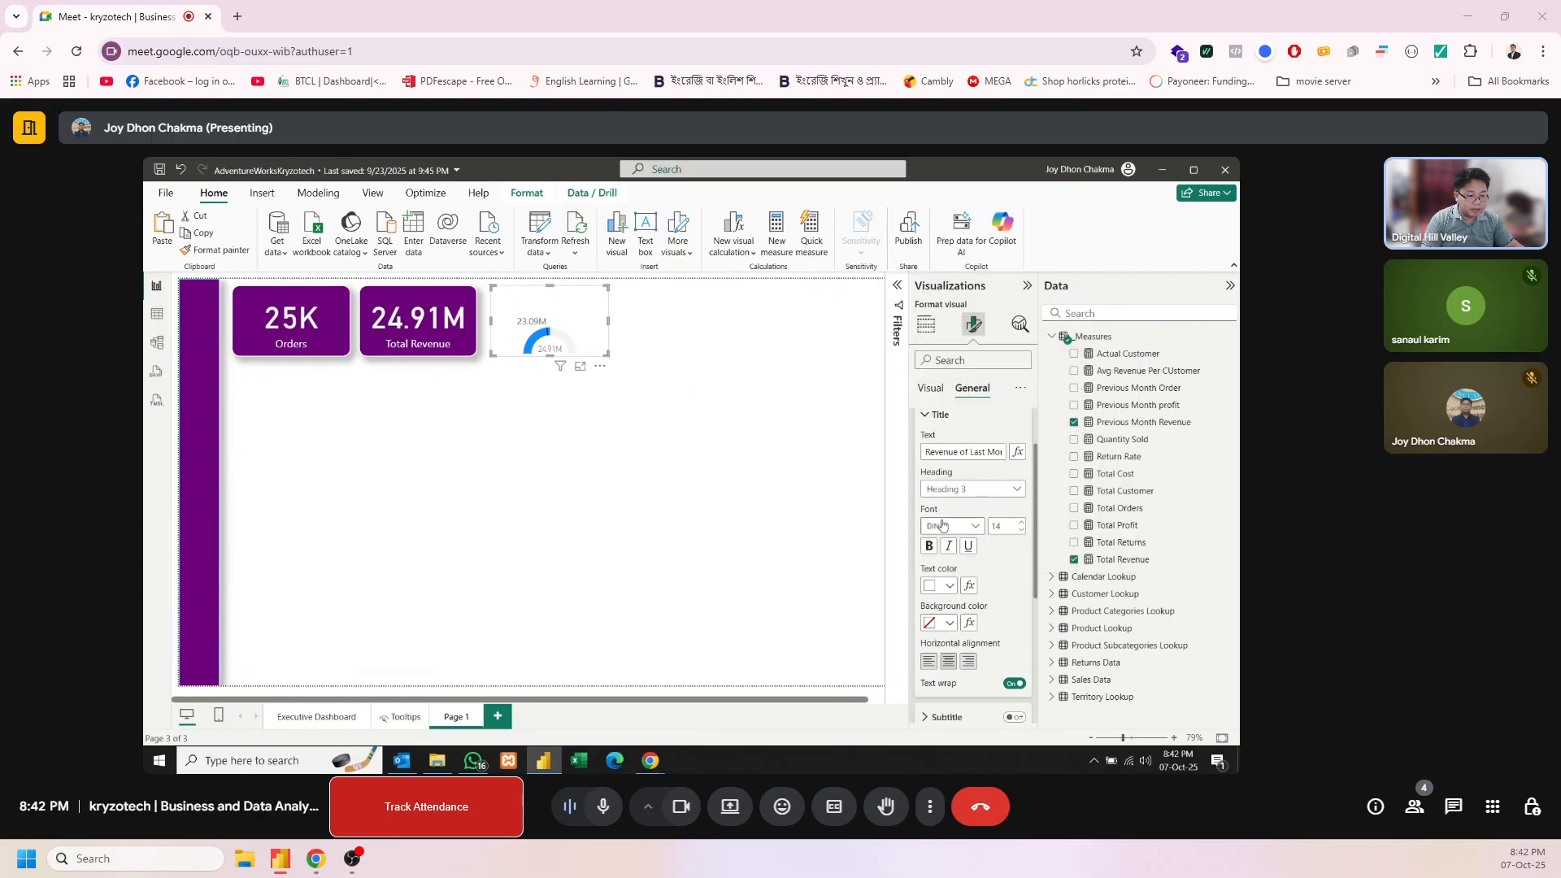
click(941, 624)
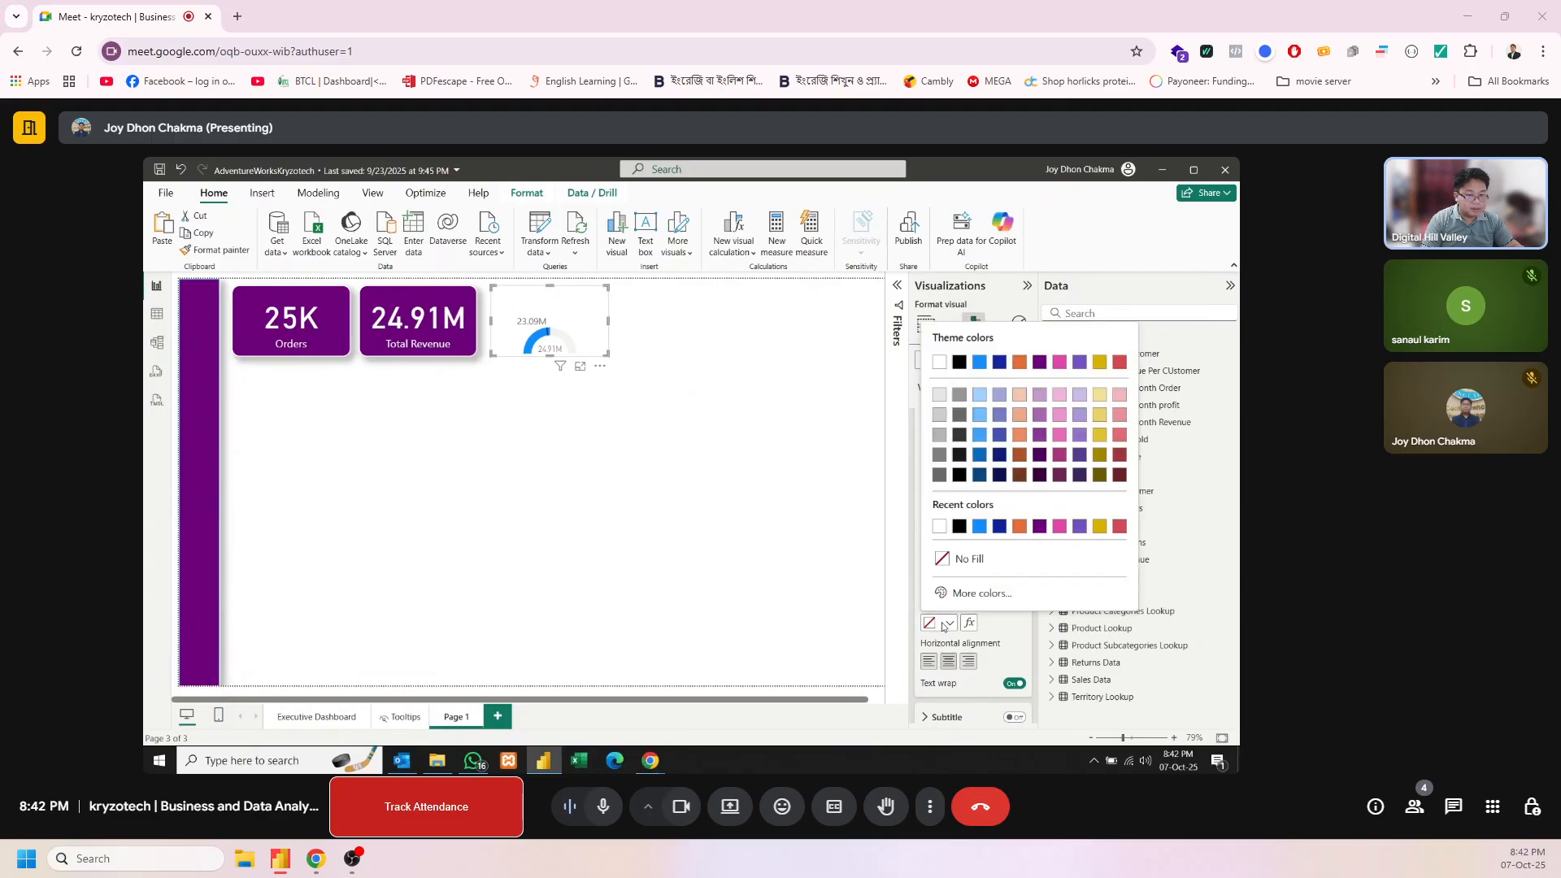
click(1039, 526)
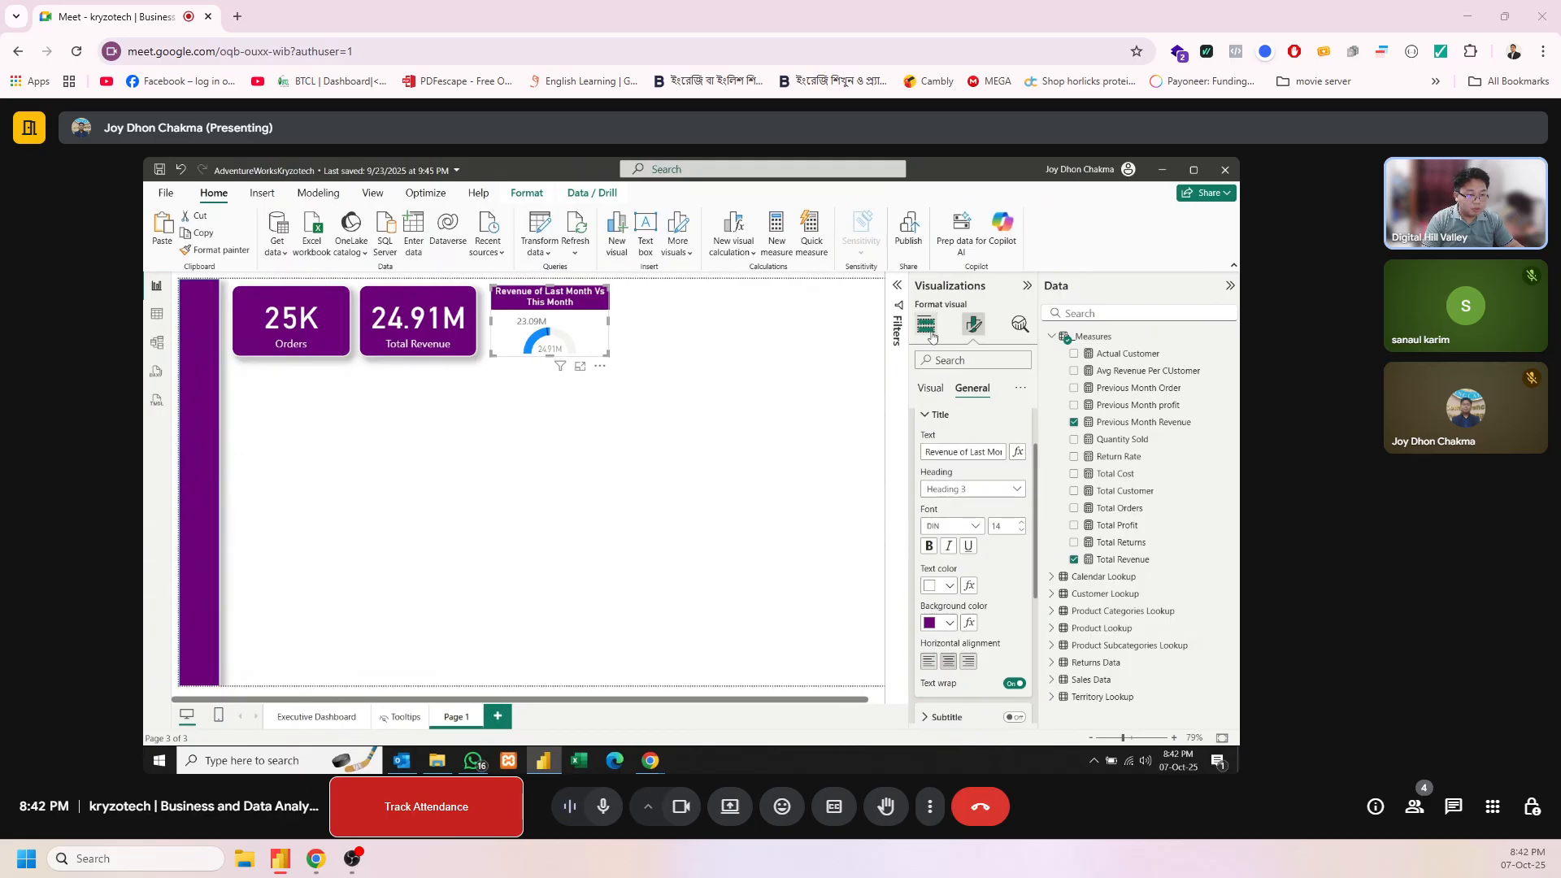
scroll(1021, 584, down, 3)
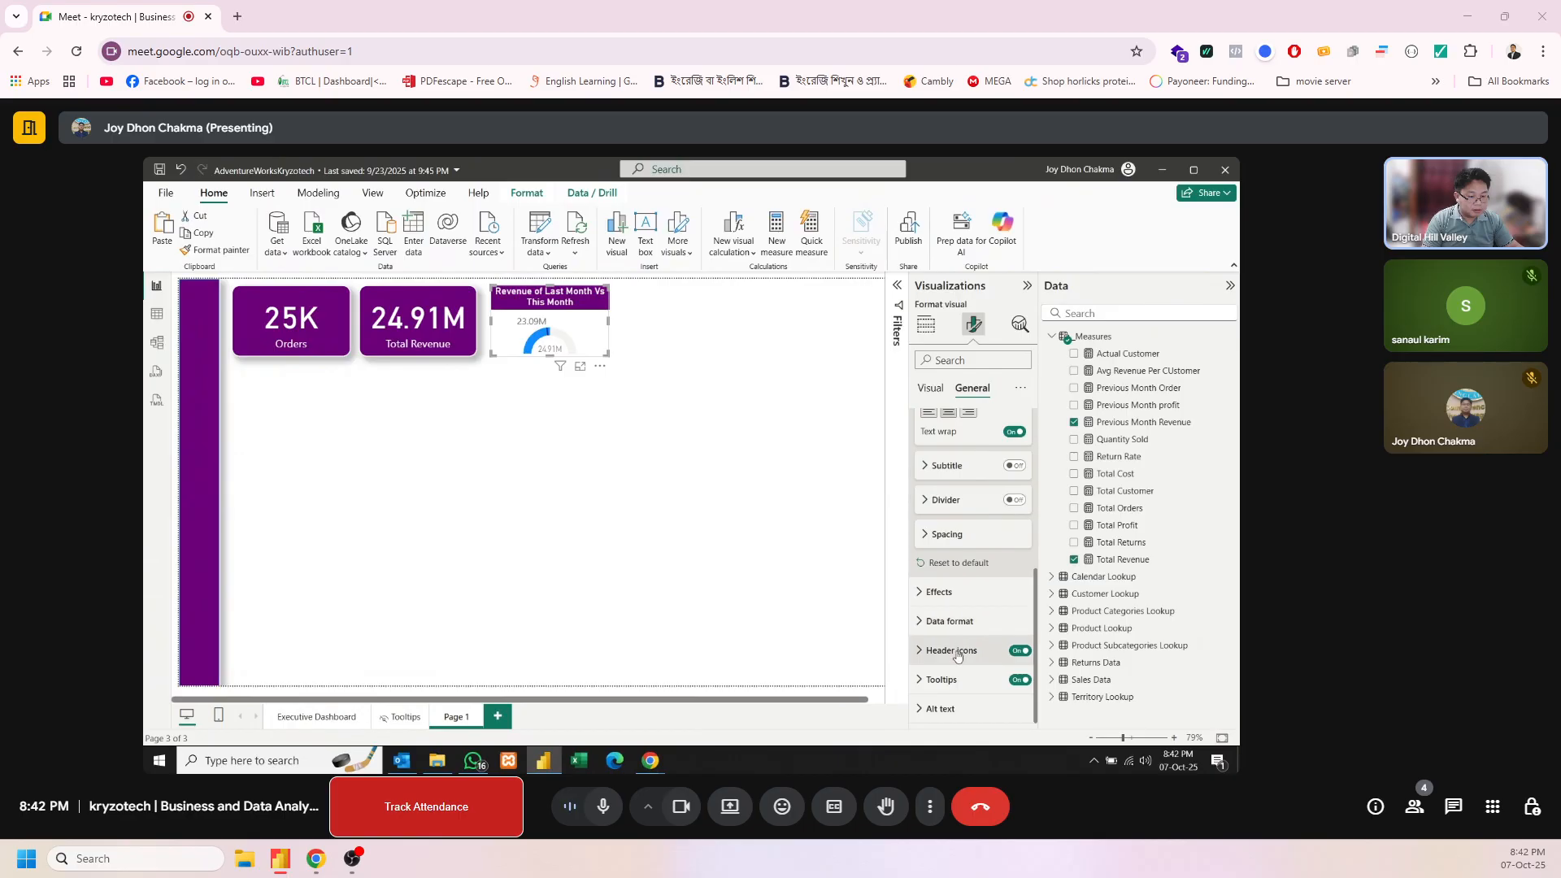
scroll(986, 500, up, 5)
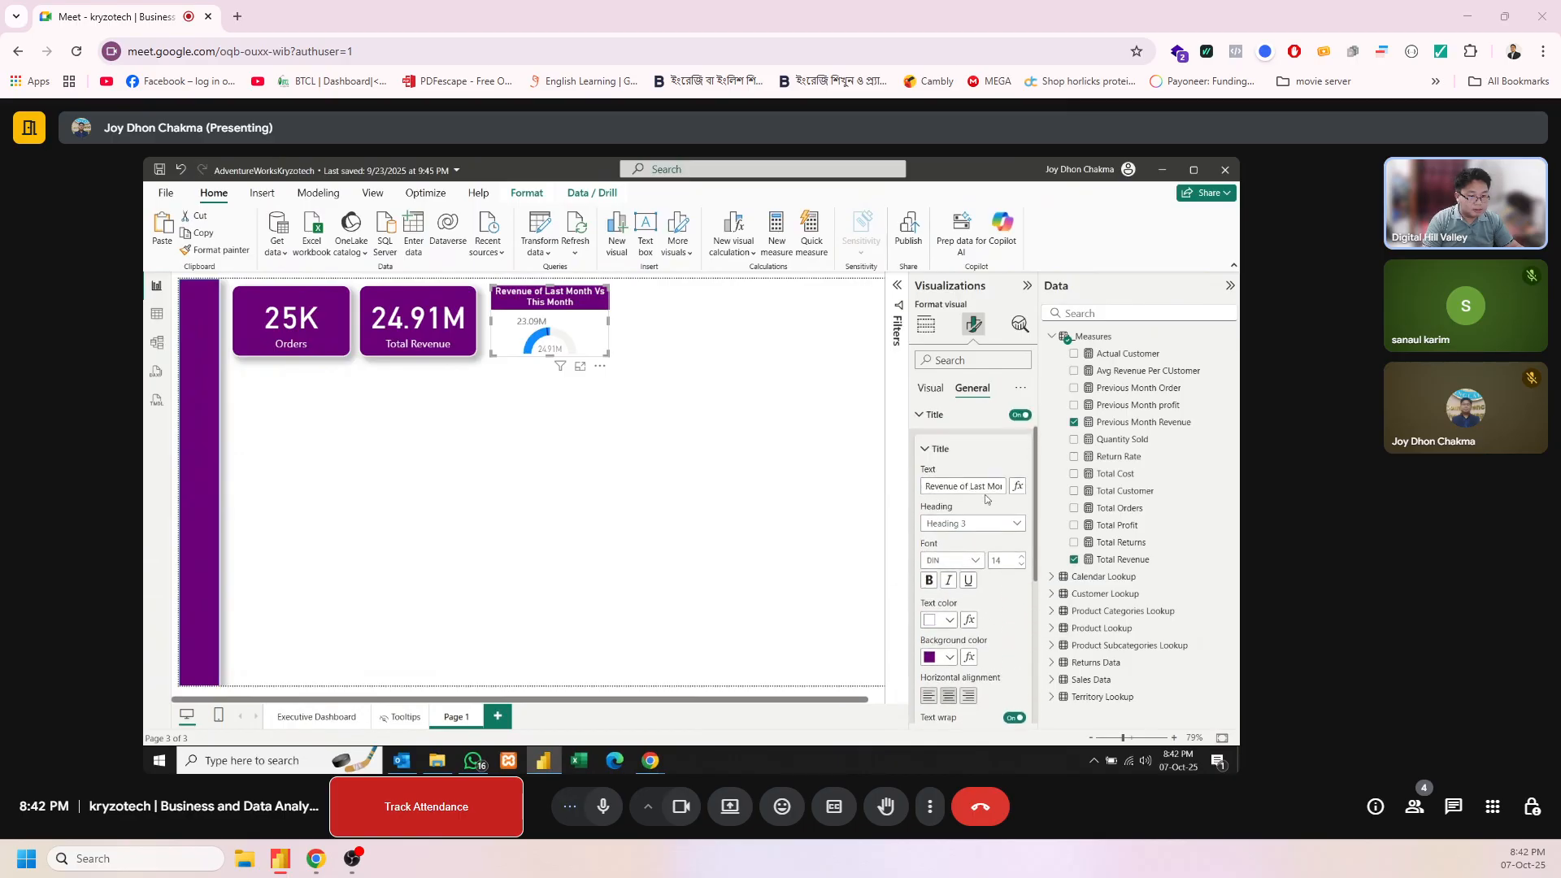
click(928, 388)
click(966, 389)
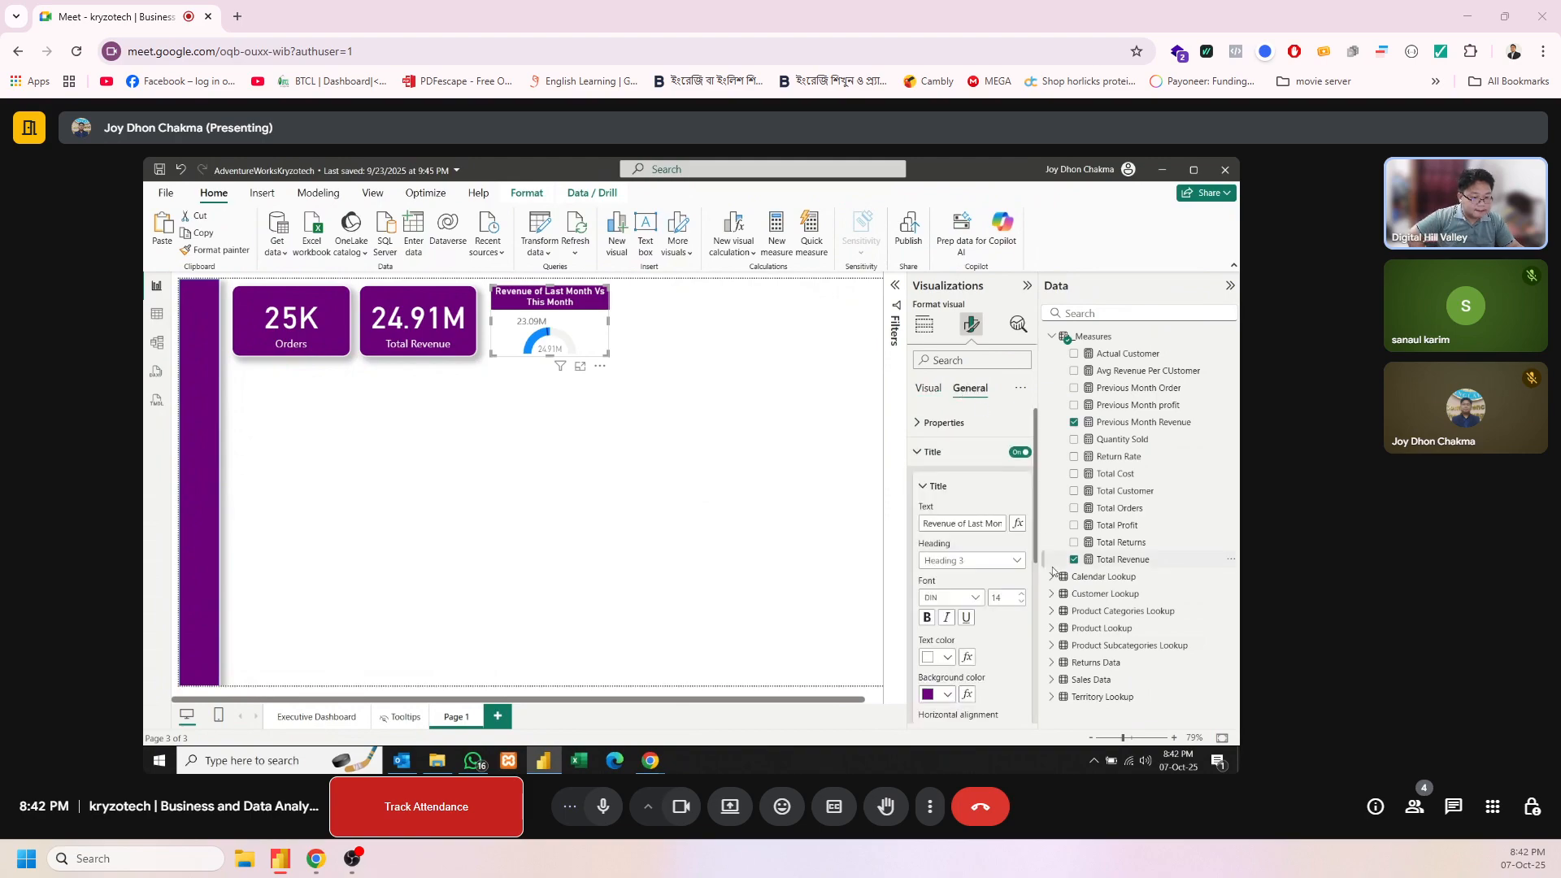
Turn on the shadow effect for the gauge visual
scroll(1017, 578, down, 3)
scroll(1016, 578, down, 5)
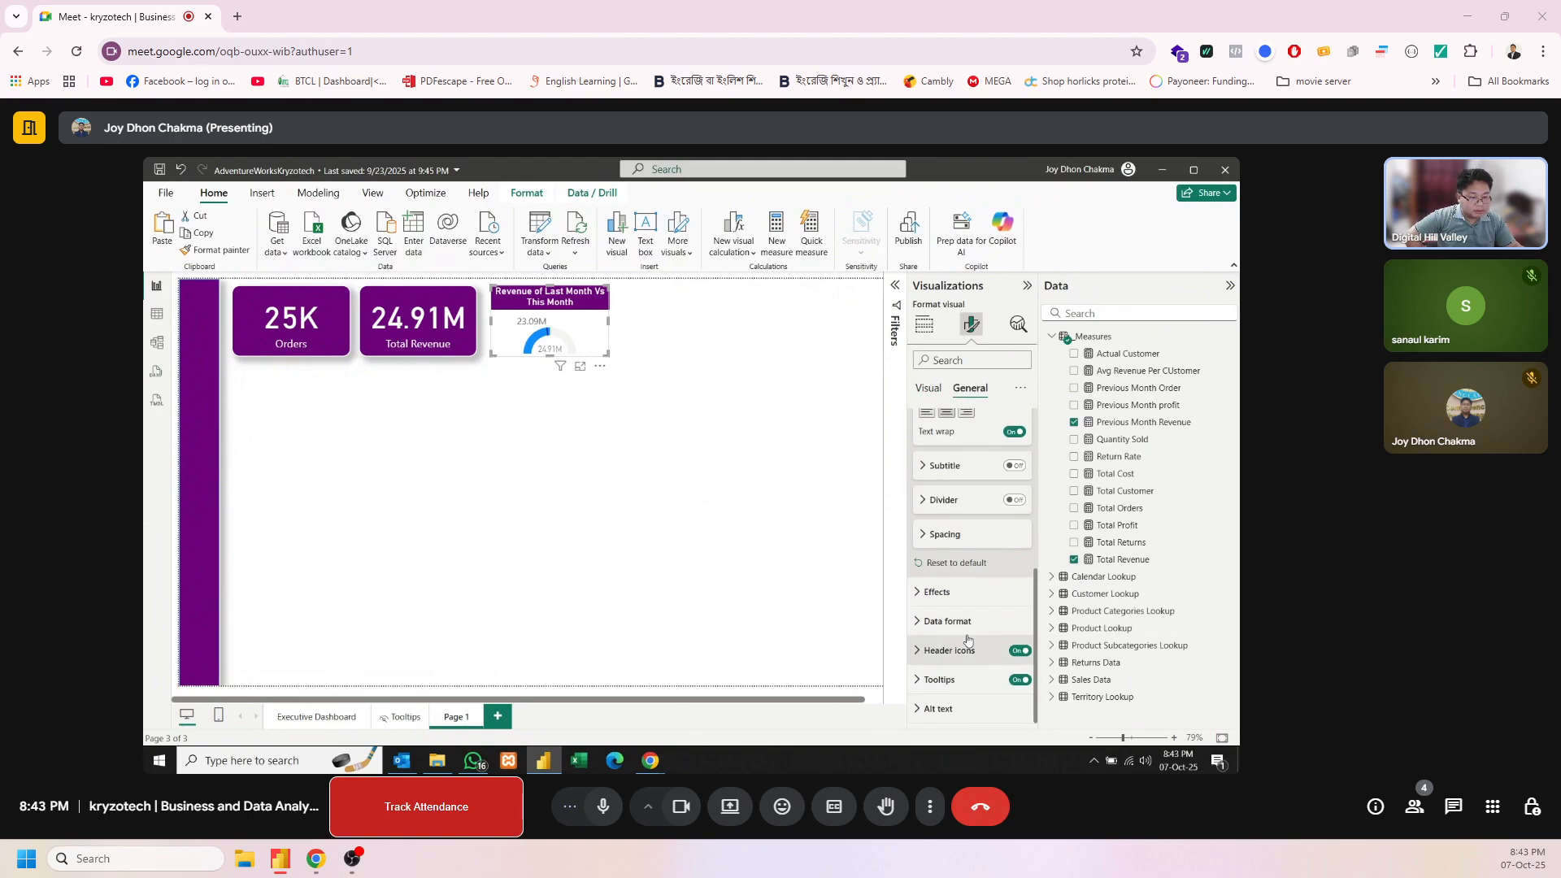
click(935, 593)
scroll(976, 545, down, 3)
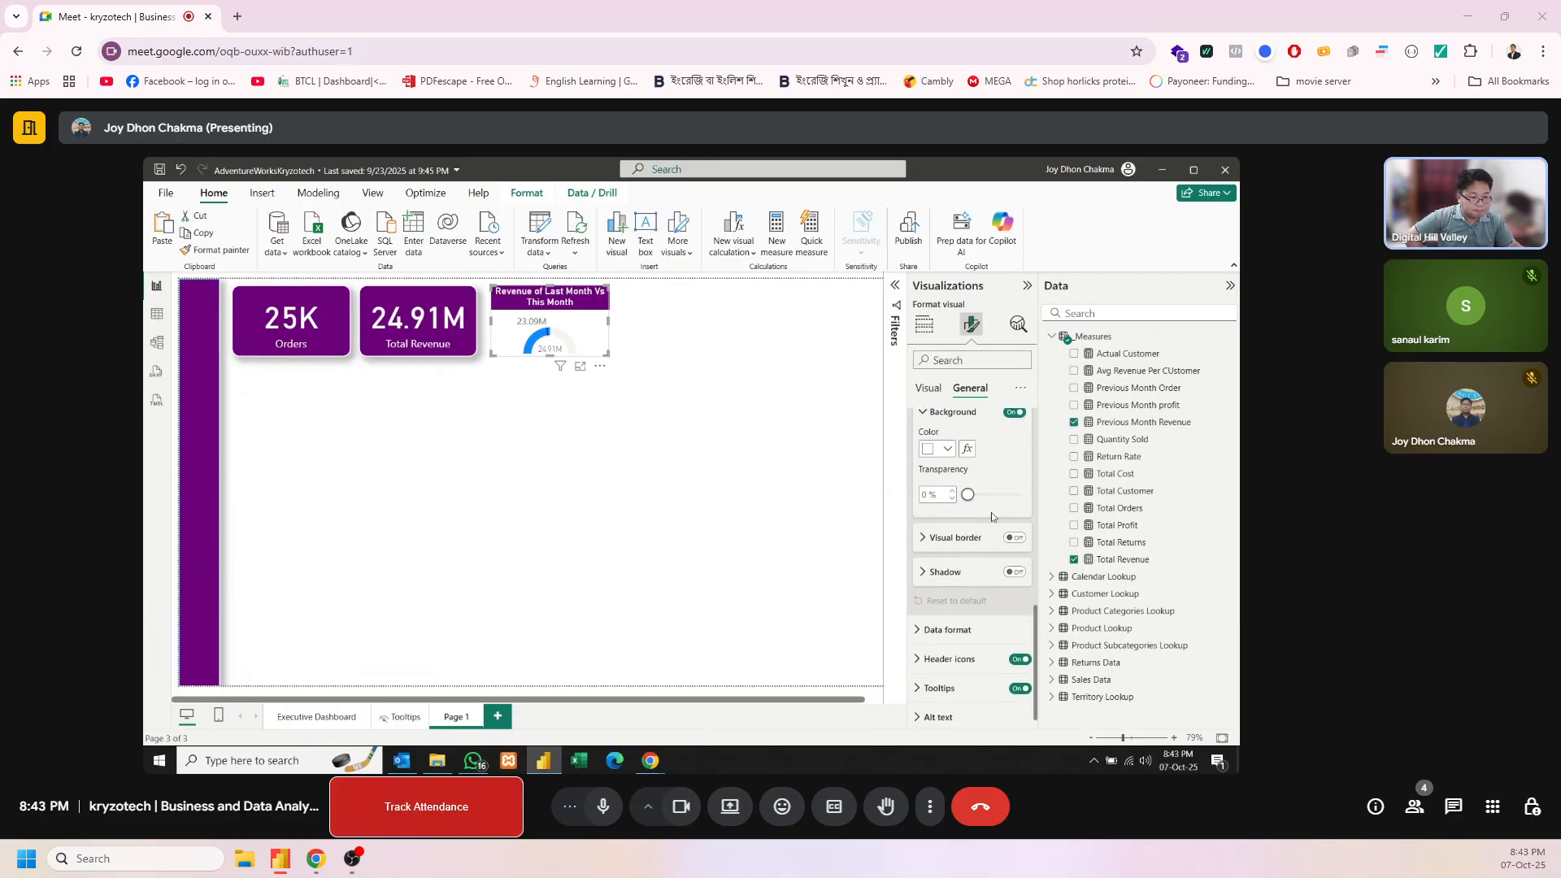
click(1015, 572)
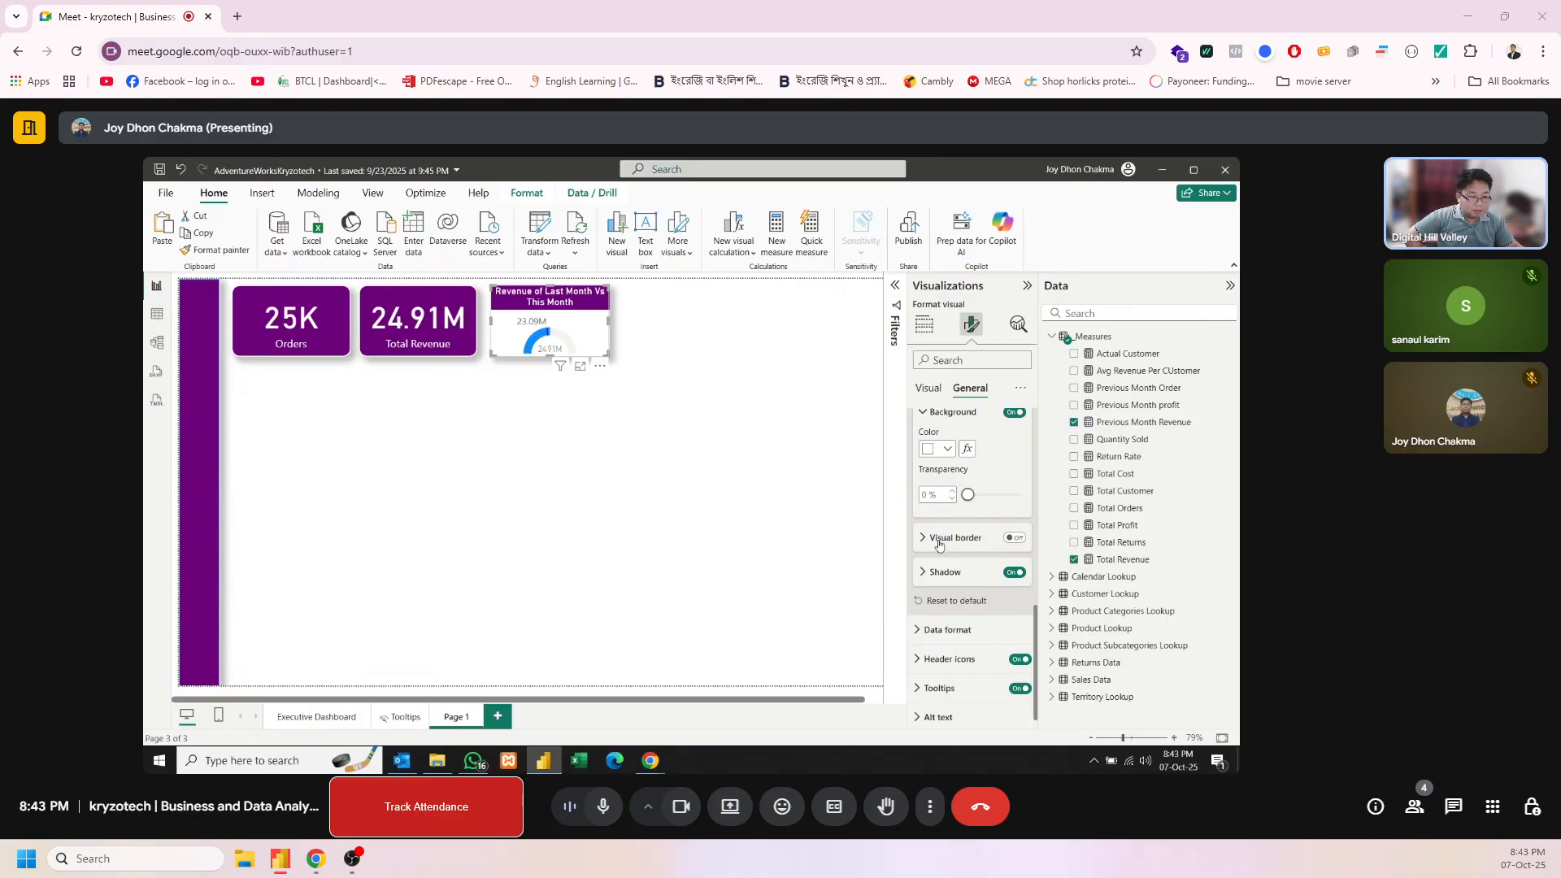
Turn on the gauge's visual border and set its color to white
click(1009, 539)
click(950, 540)
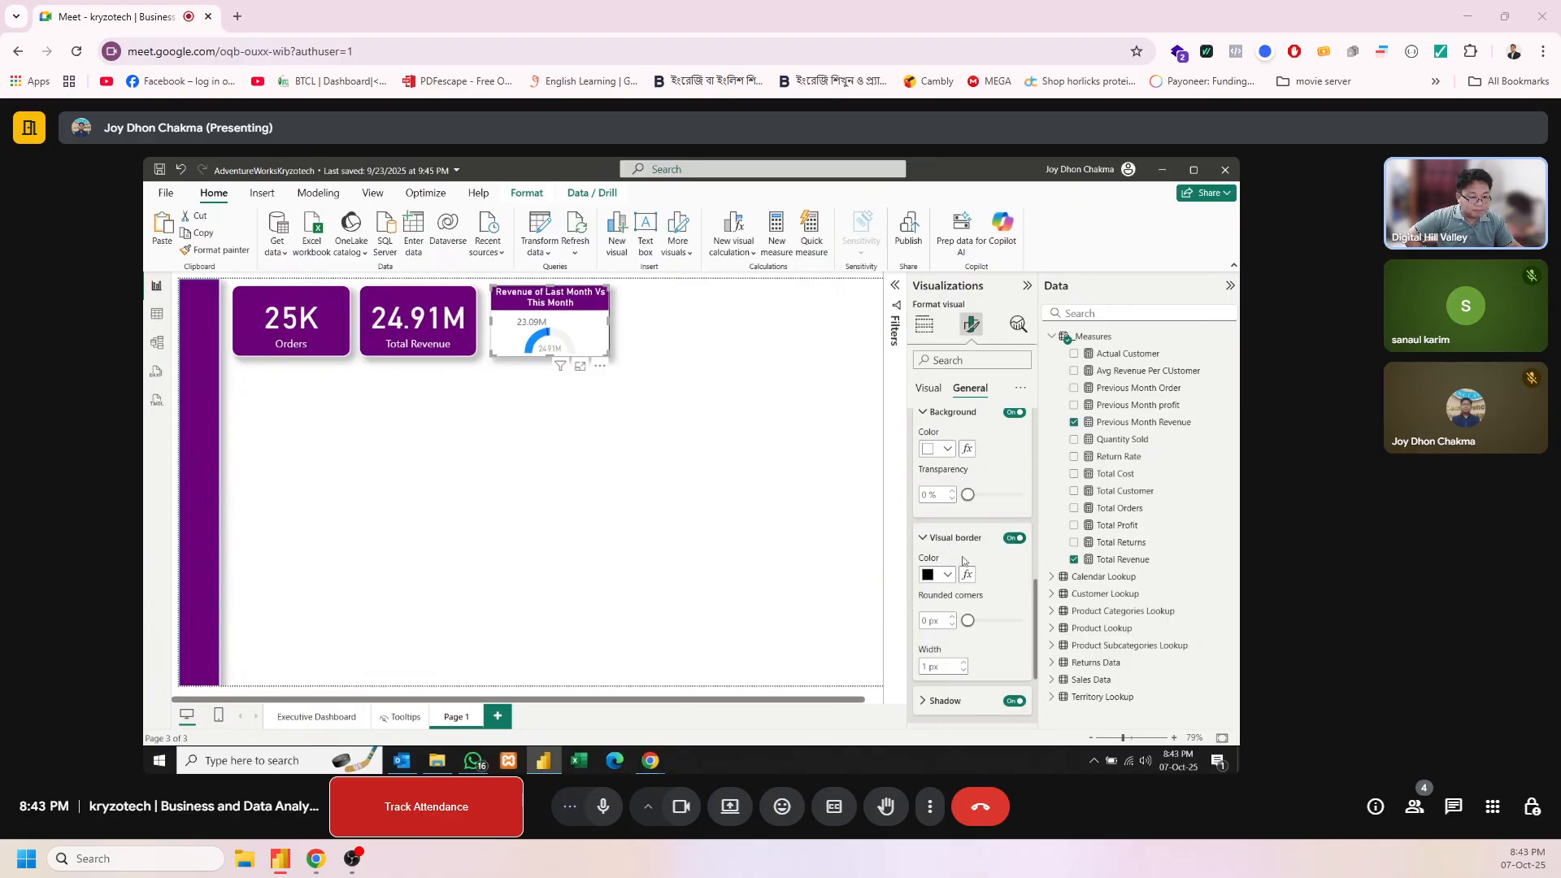
scroll(968, 599, down, 2)
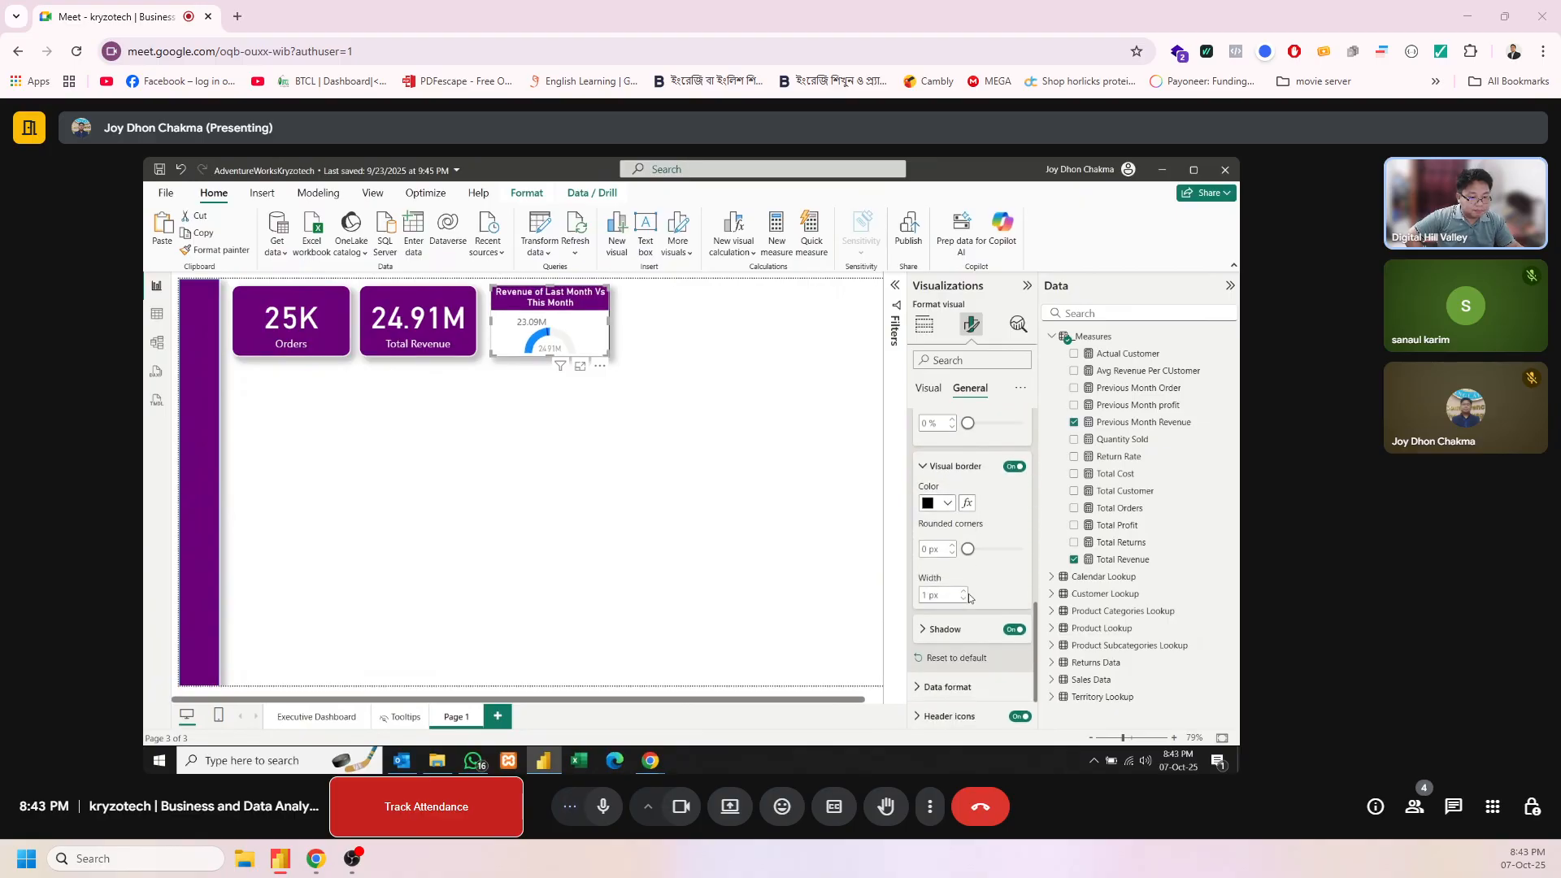
click(947, 503)
click(929, 260)
Set the gauge border's rounded corners to 14 px and its width to 3 px, then deselect the visual
click(936, 550)
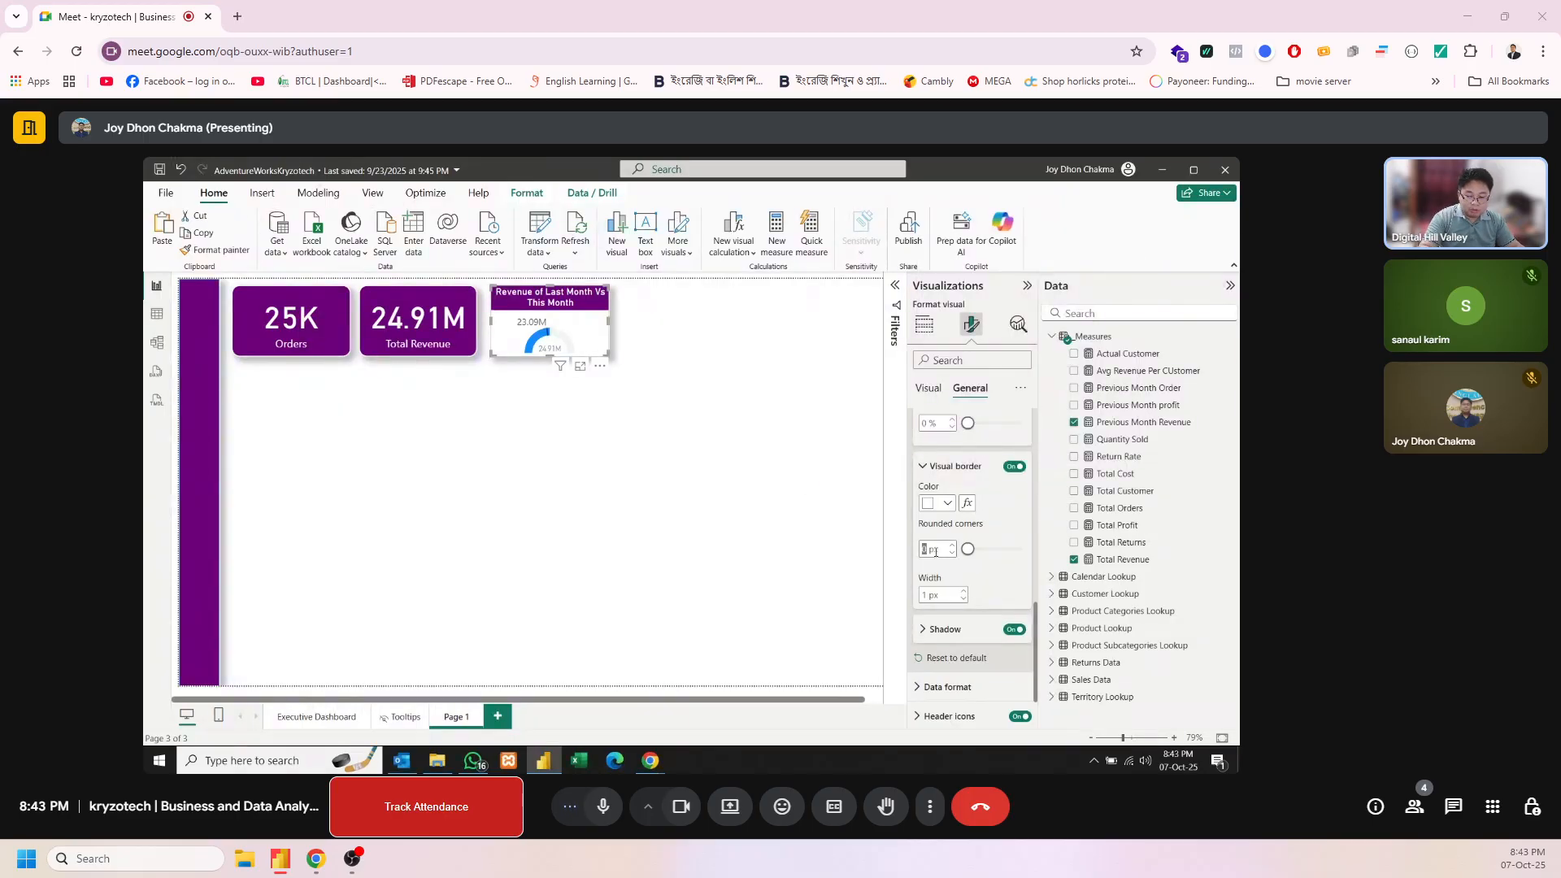
text(14)
key(Return)
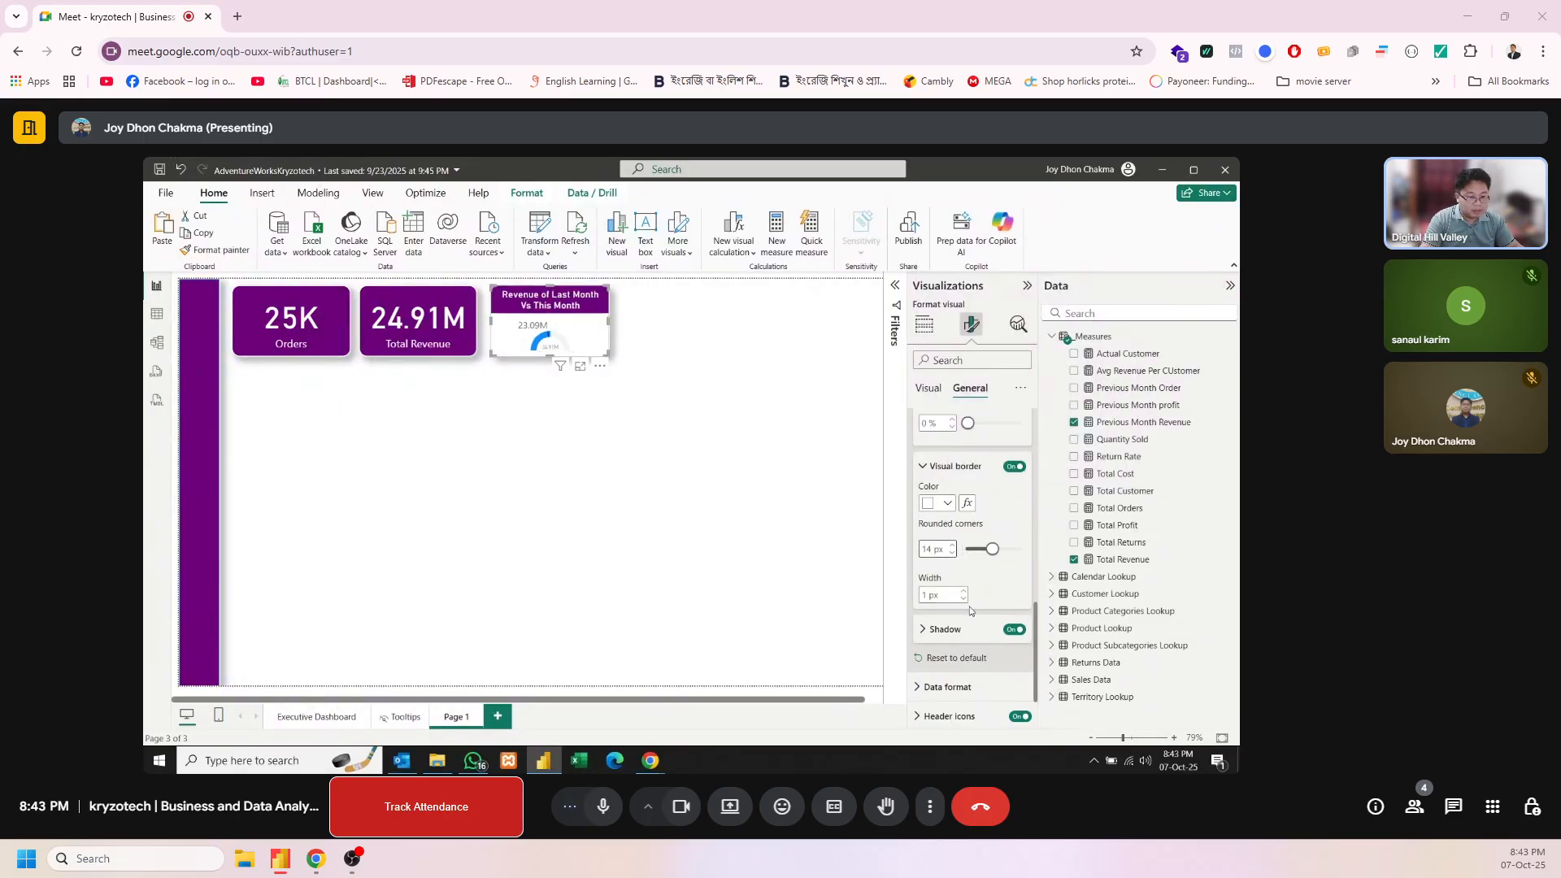
click(963, 593)
click(966, 598)
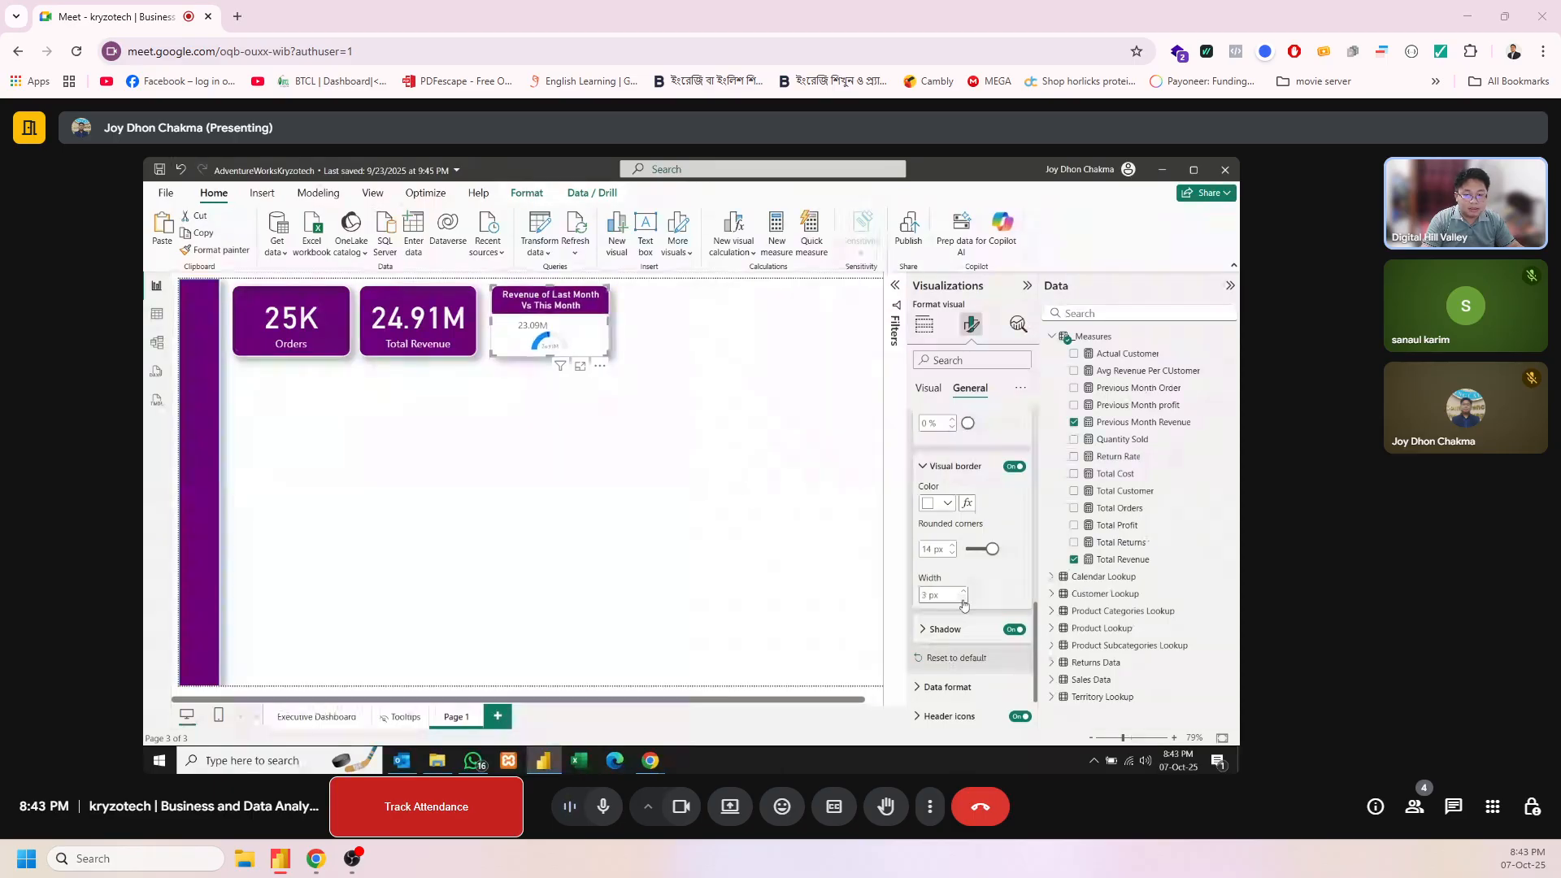
click(596, 488)
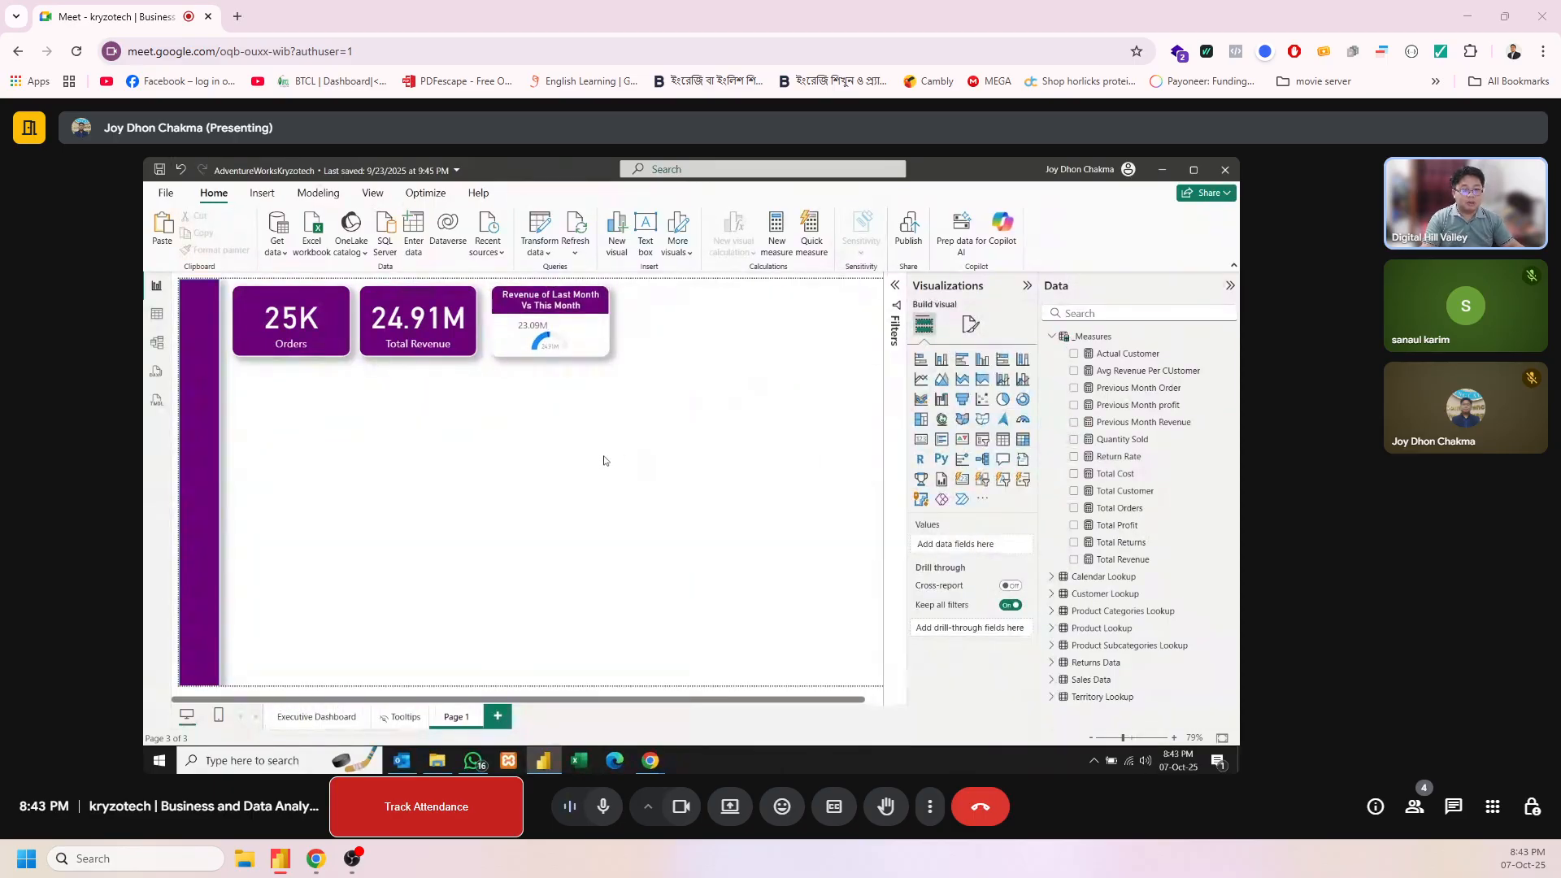
Widen the revenue gauge slightly so more of its title fits on the first line
mouse_move(557, 333)
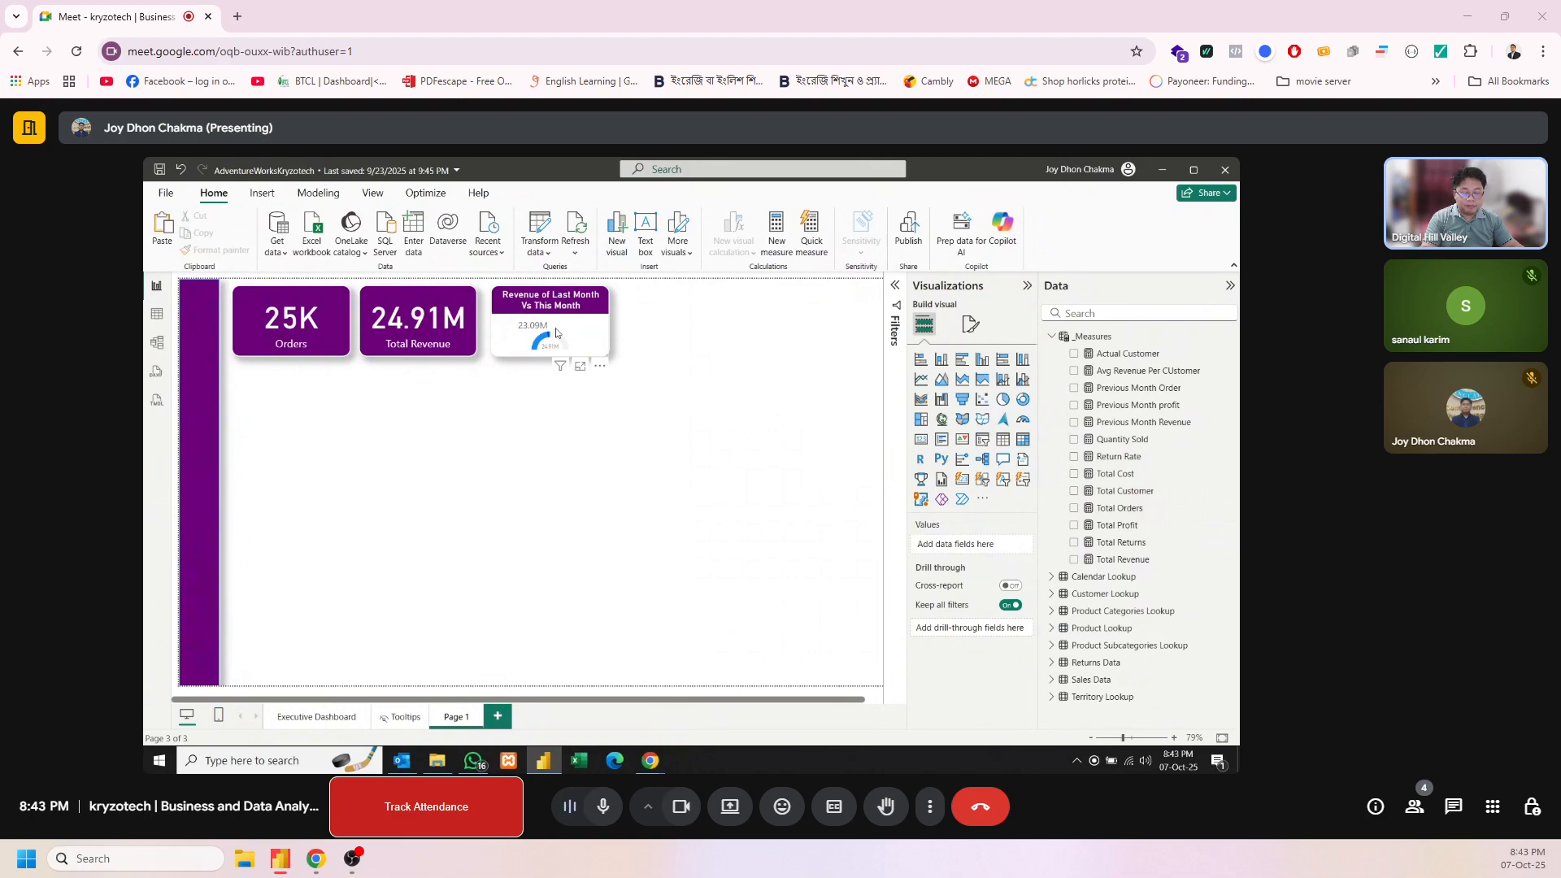
click(557, 333)
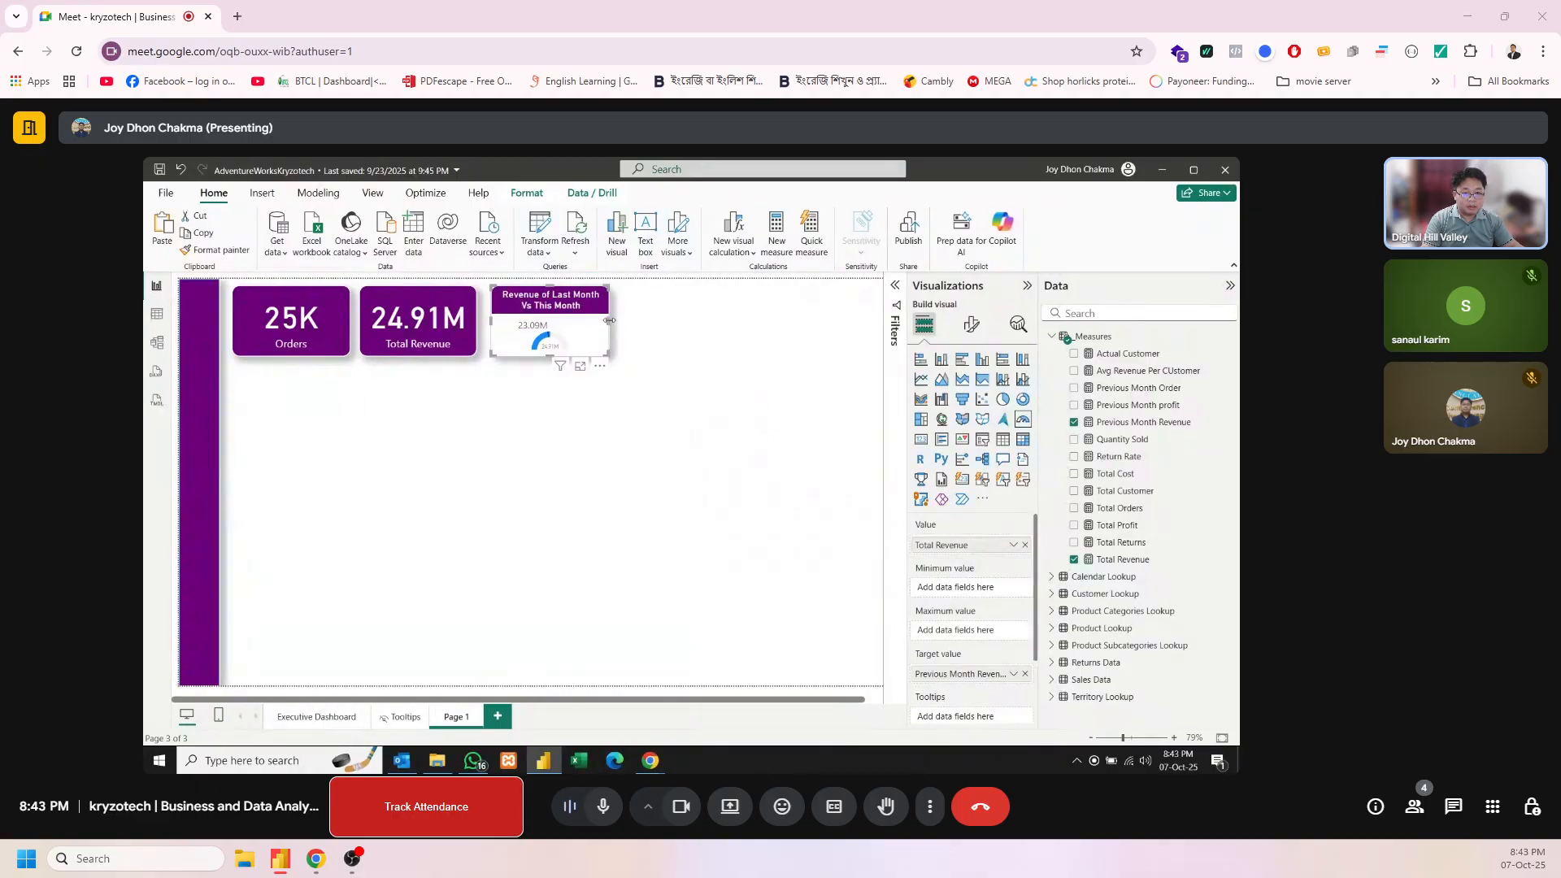
drag(609, 320, 613, 357)
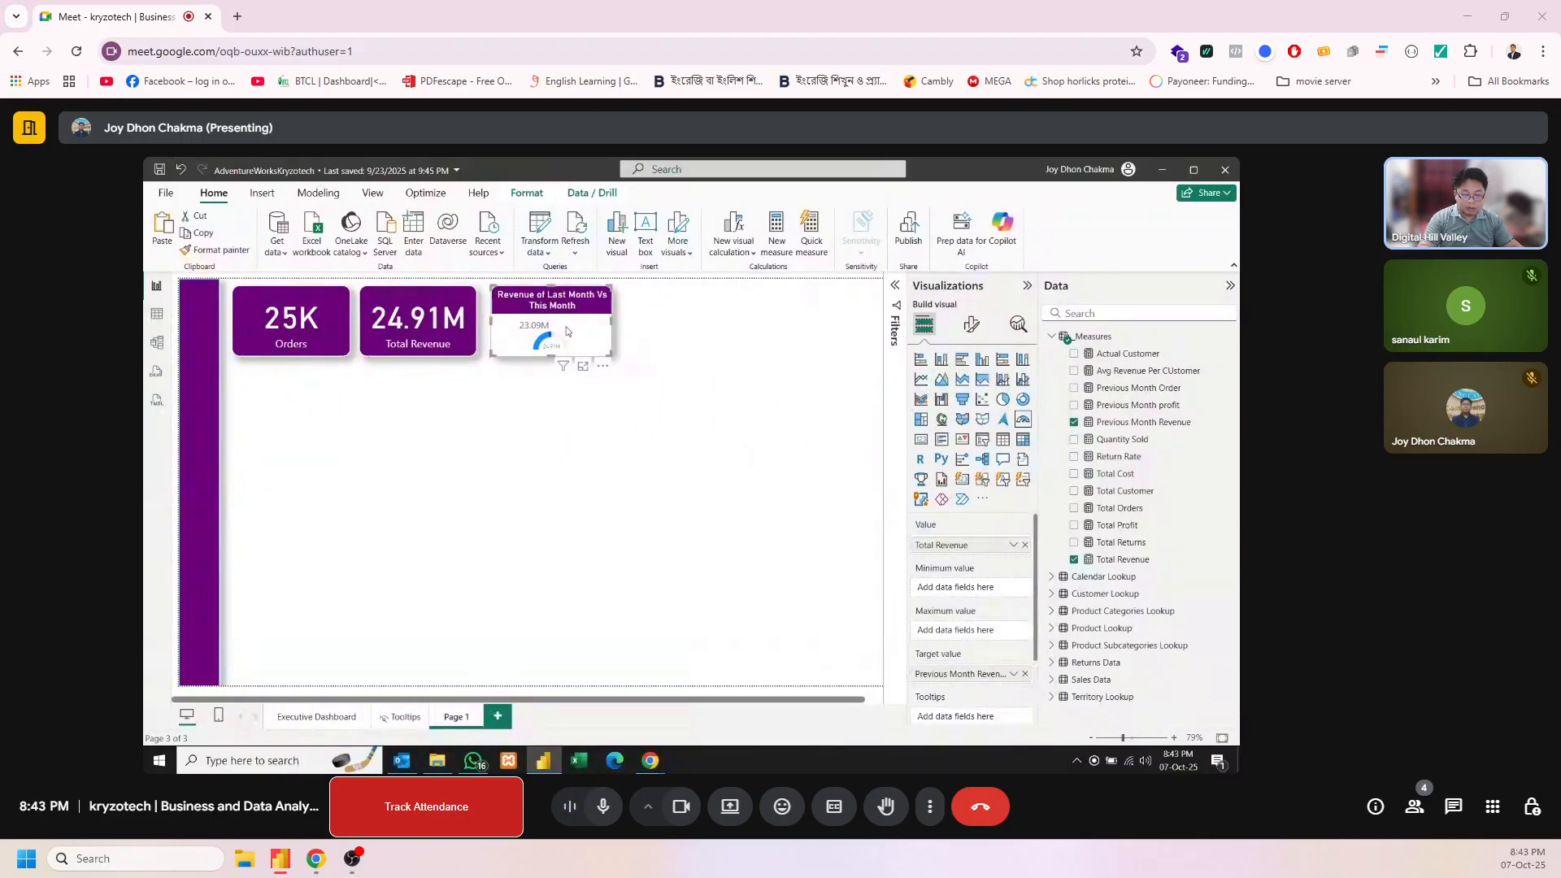
Duplicate the revenue gauge and place the copy beside the original, aligned in the same row
key(ctrl+c)
key(ctrl+v)
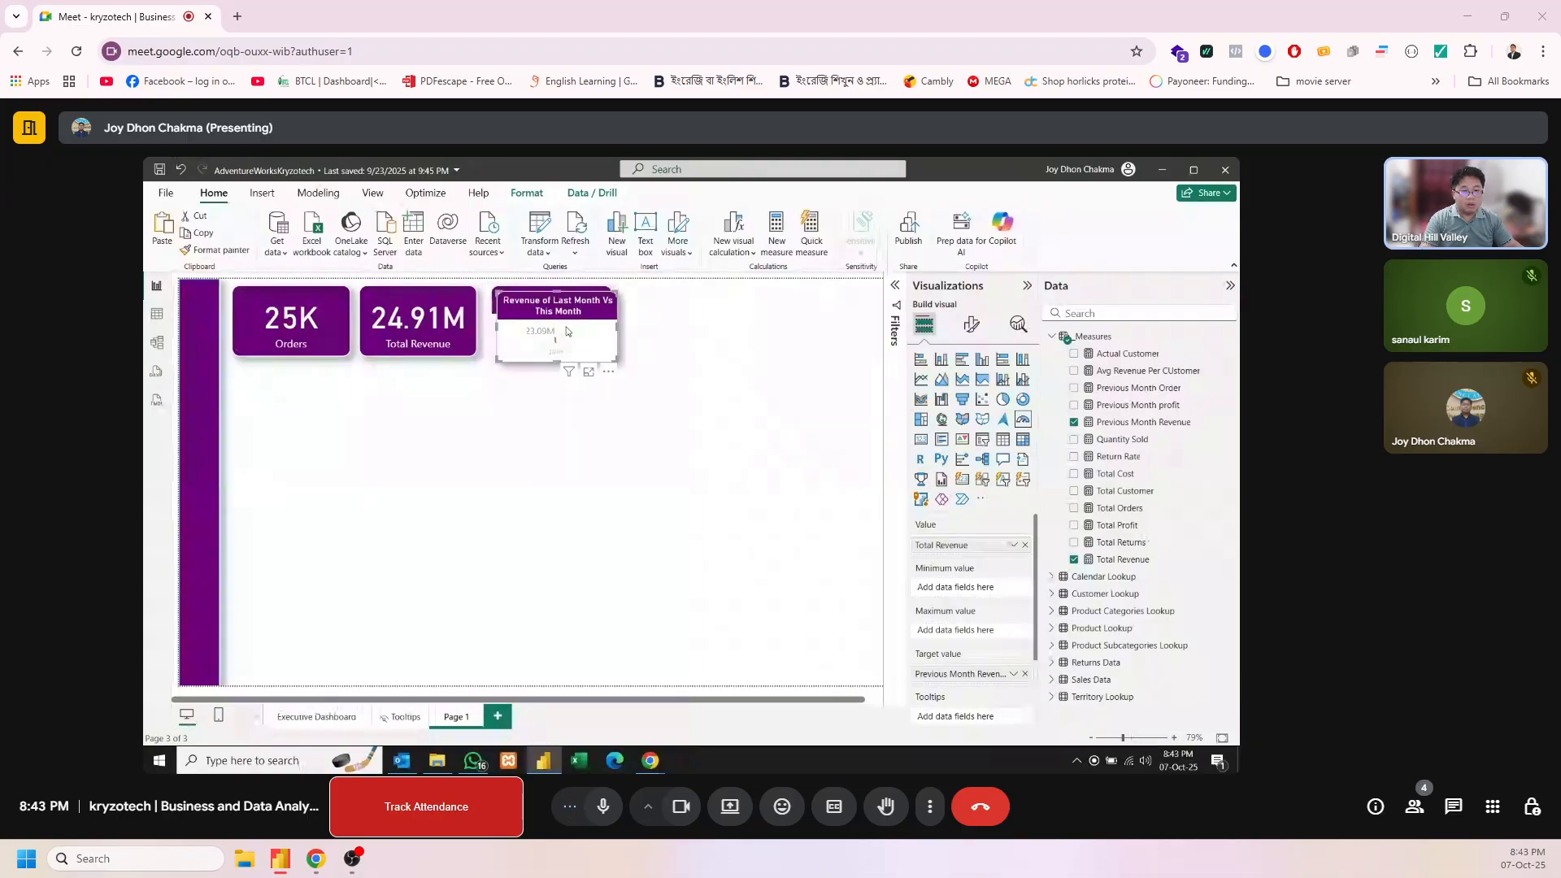
drag(566, 331, 659, 332)
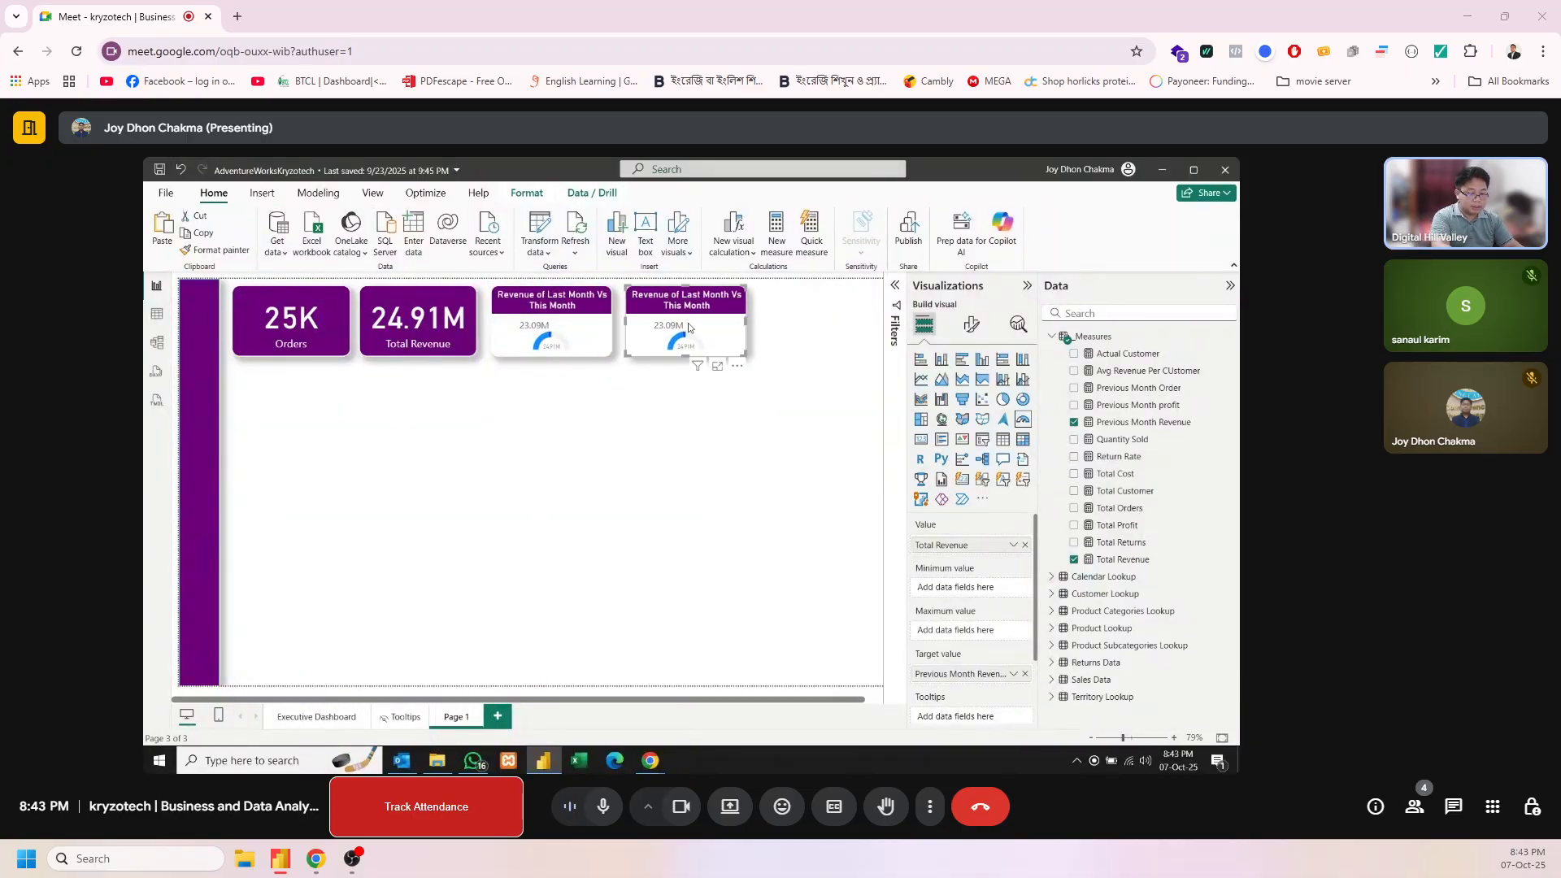
Delete the duplicate gauge and set the title font size of the original revenue gauge to 10
key(Delete)
click(585, 337)
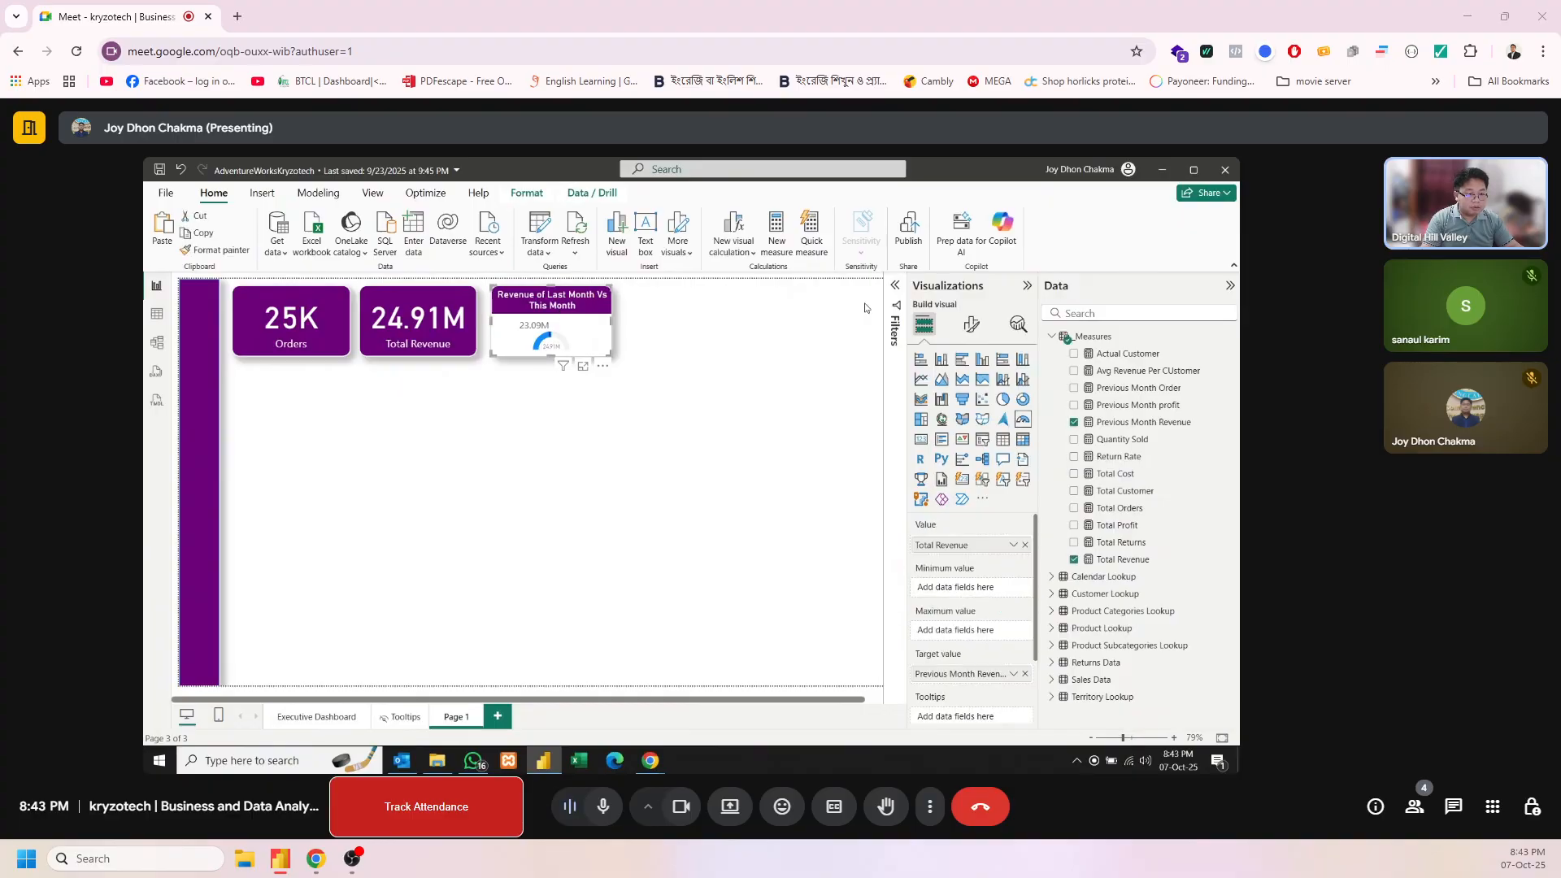
click(970, 324)
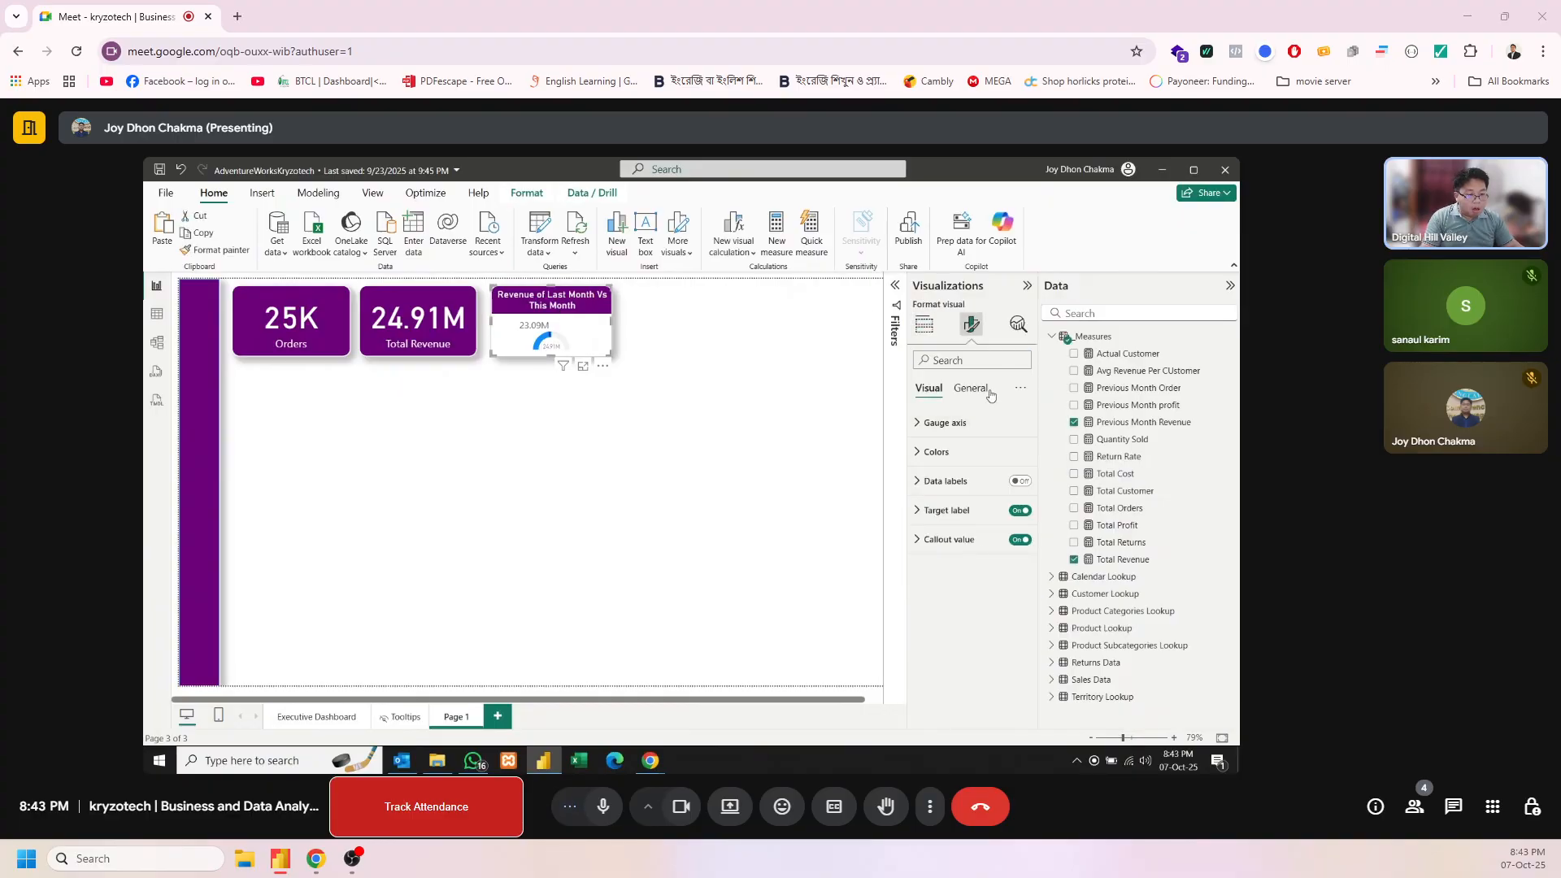
click(973, 390)
click(955, 450)
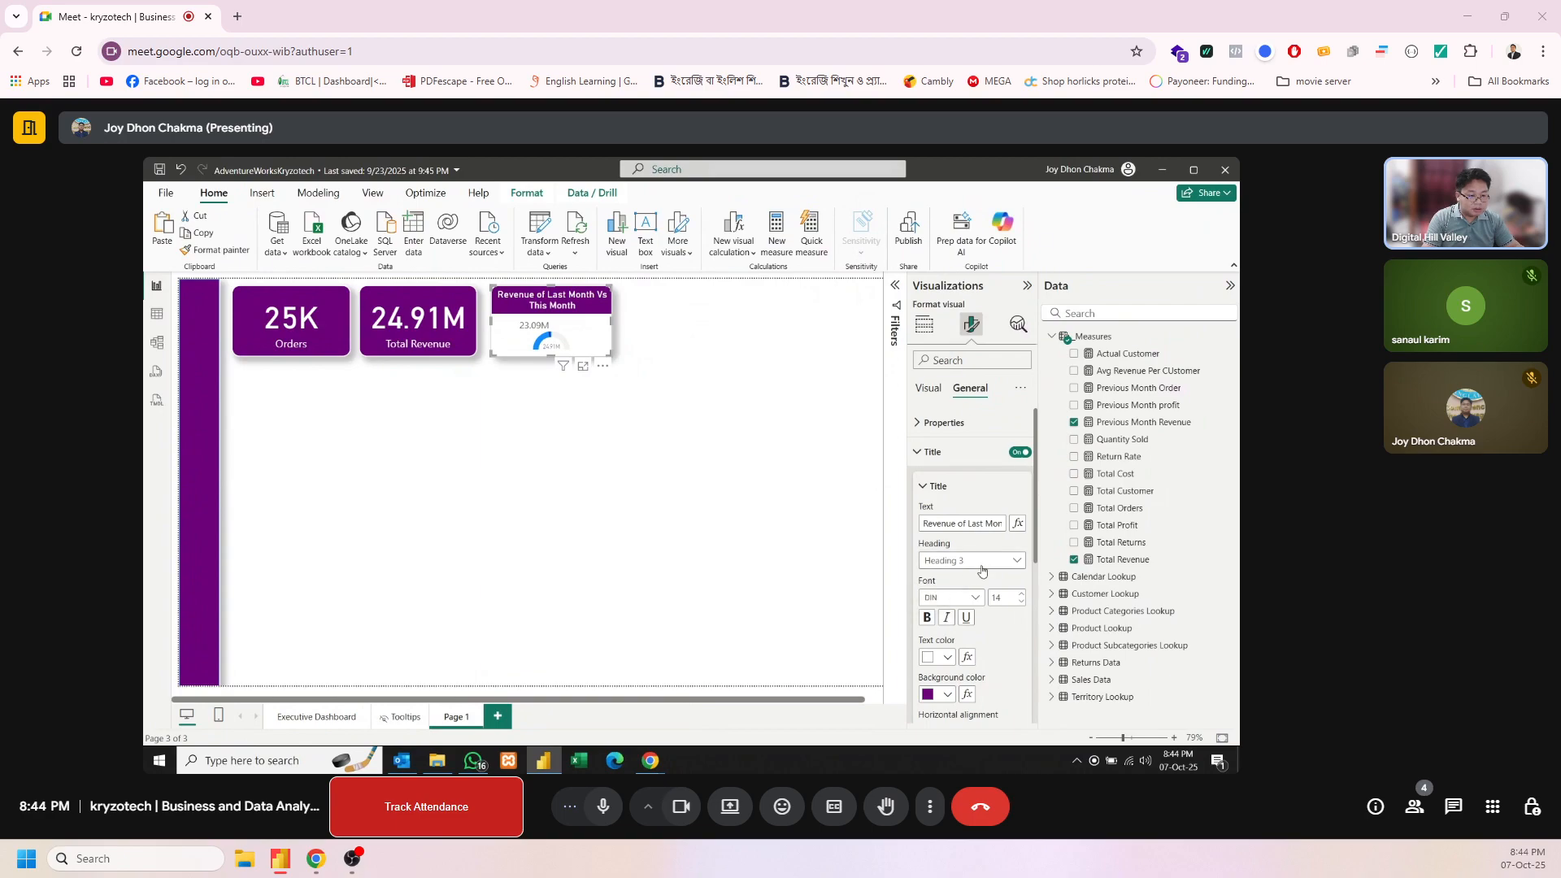
click(1022, 603)
click(1022, 605)
click(1023, 605)
click(1023, 605)
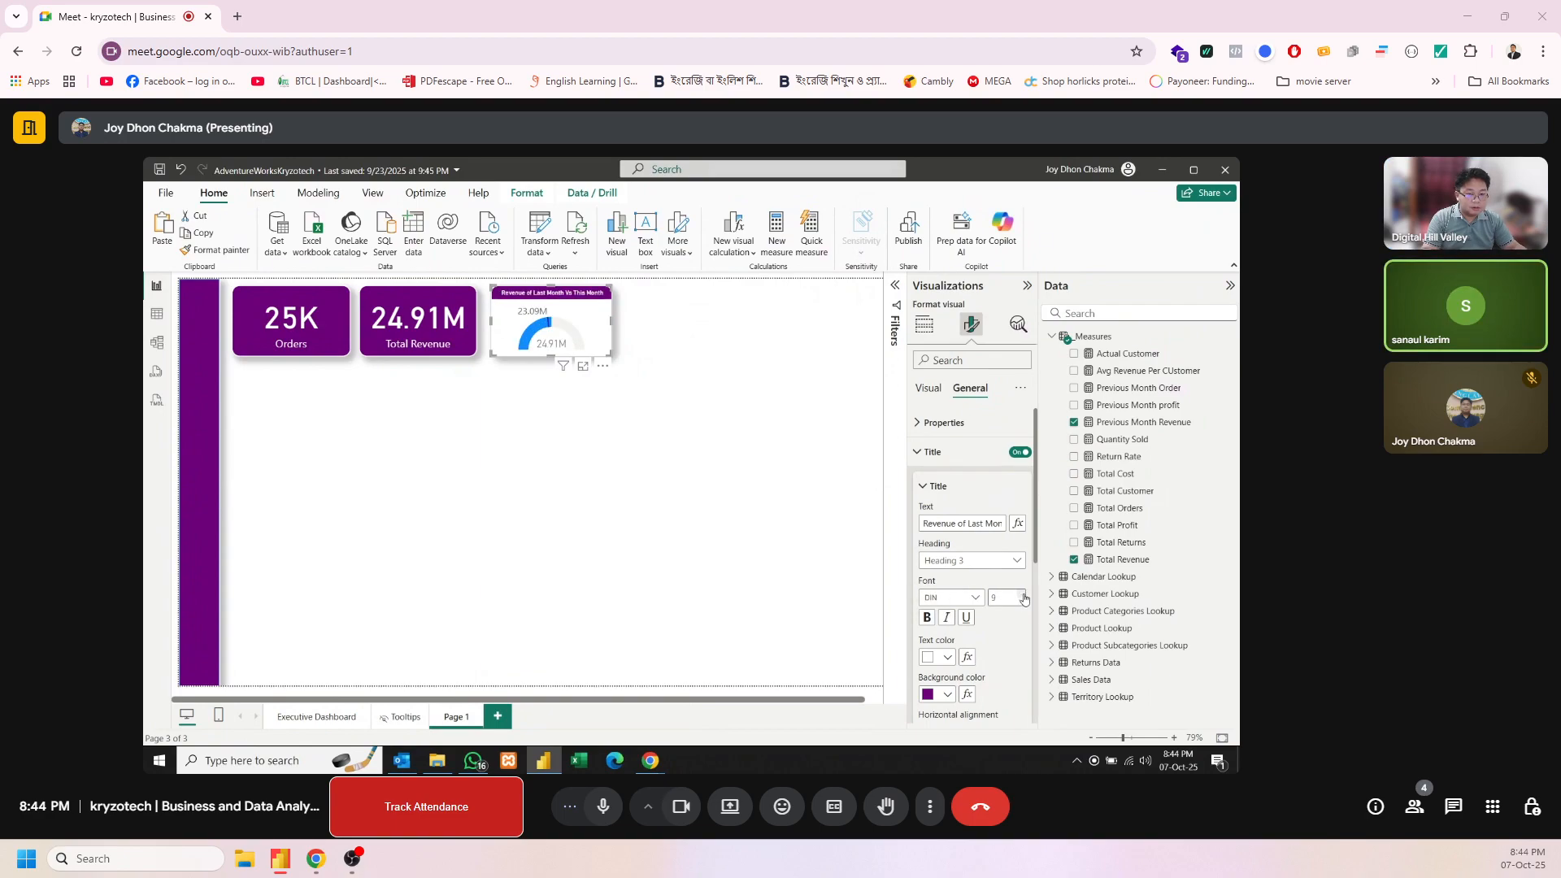
click(1024, 596)
click(1024, 596)
click(1023, 605)
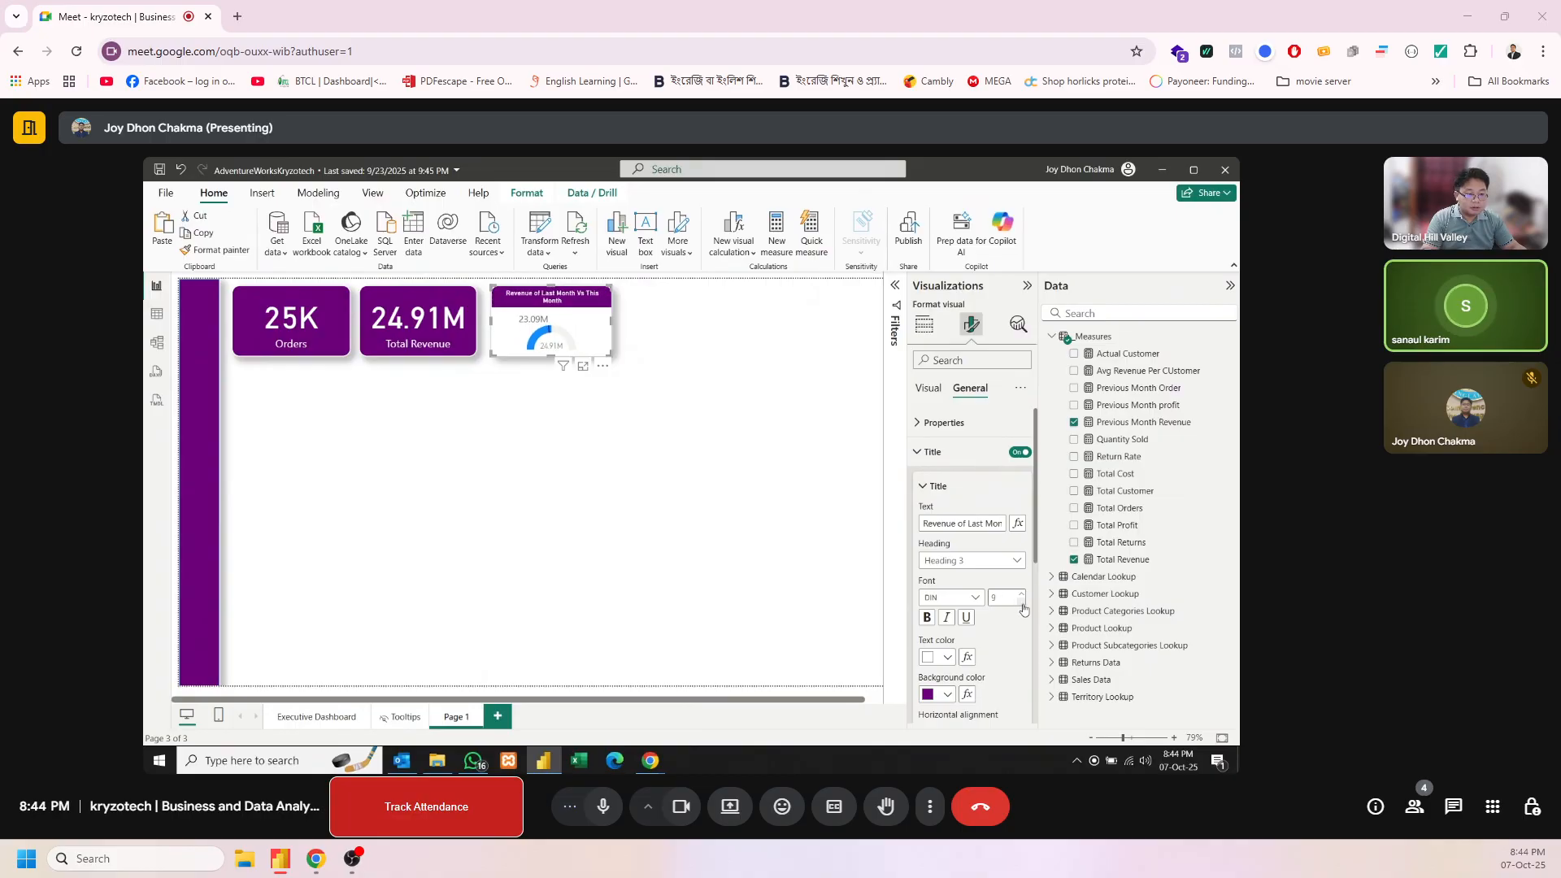
click(1022, 596)
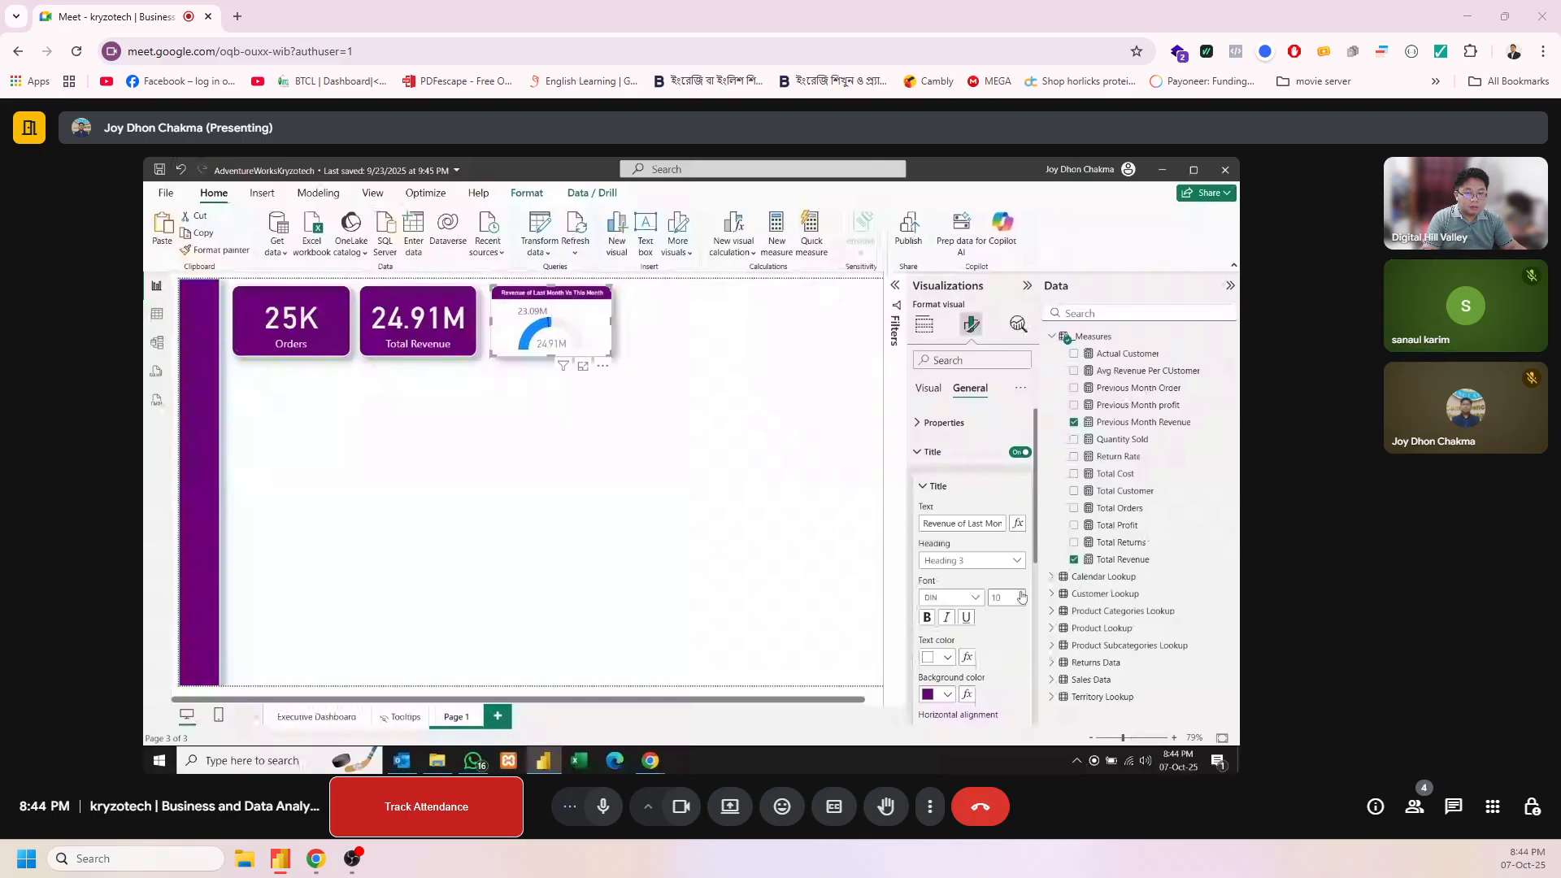
click(1022, 596)
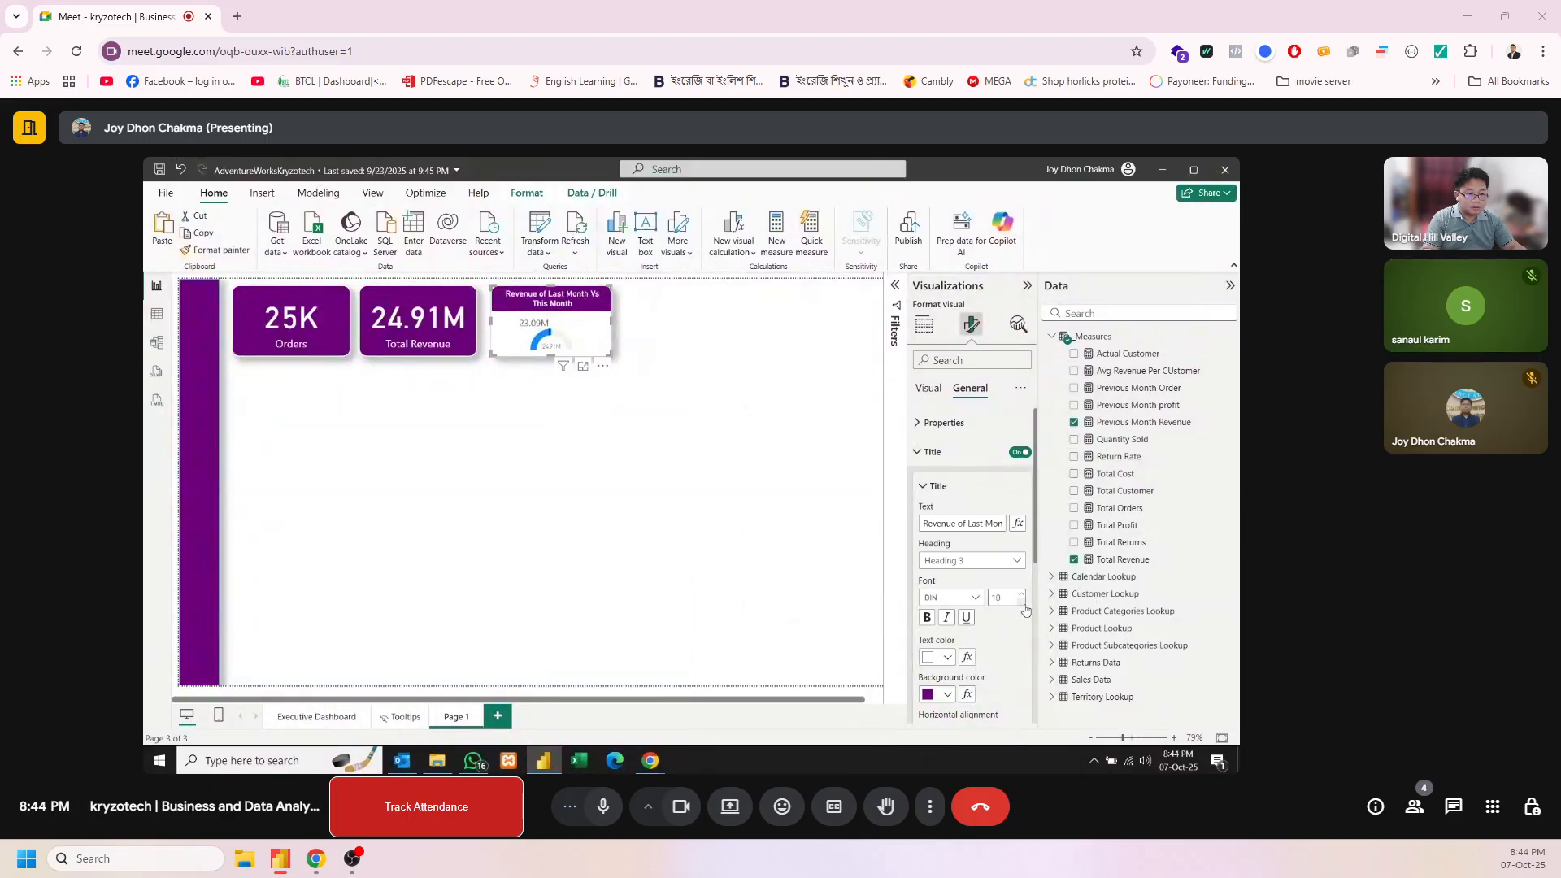
click(1022, 596)
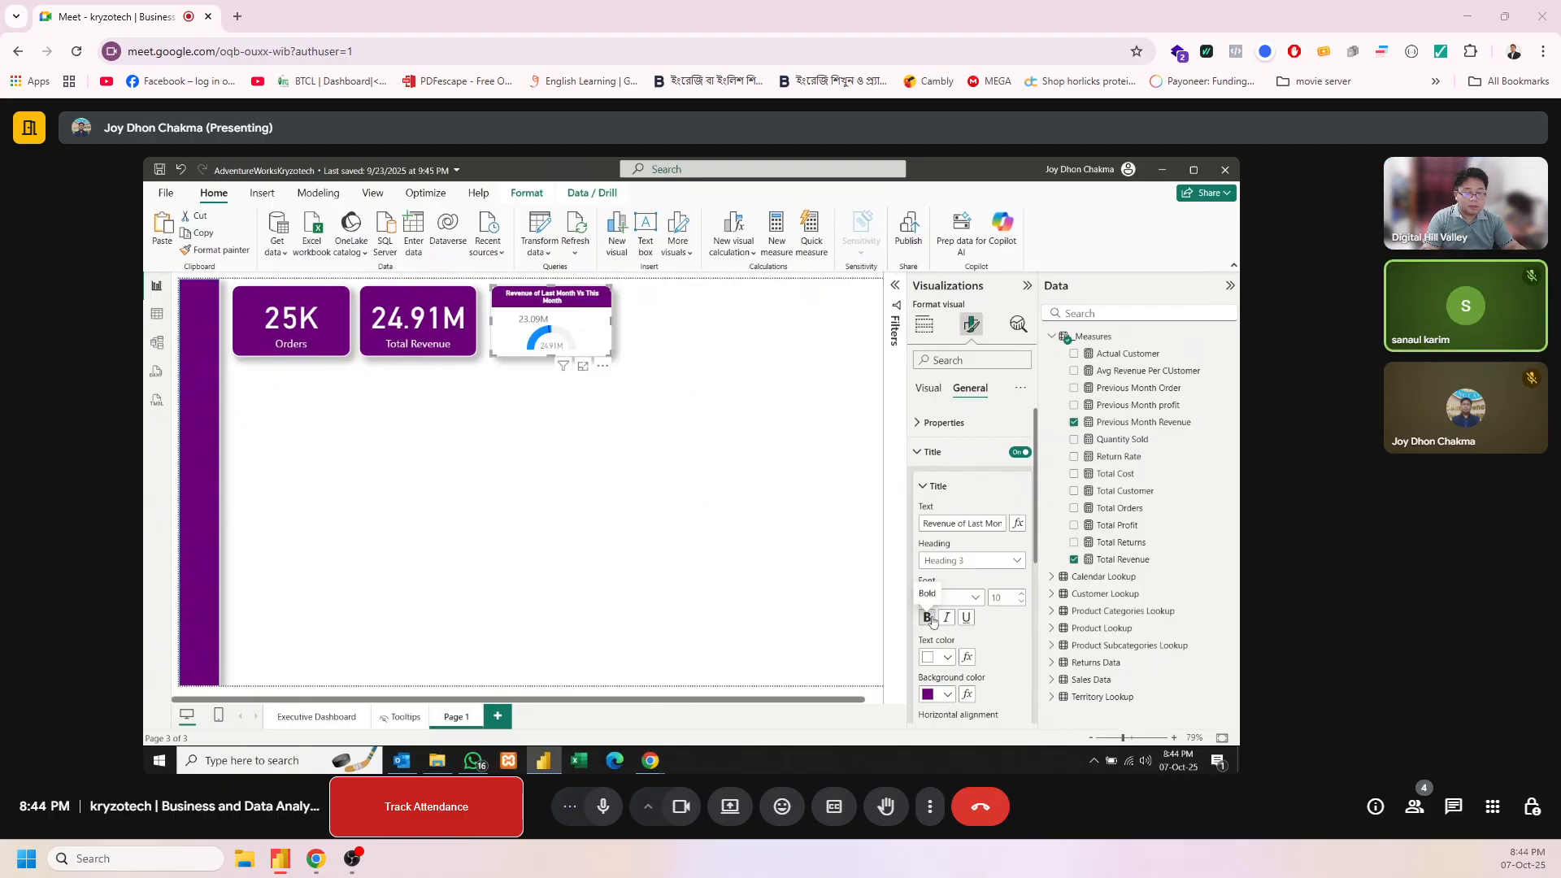
click(933, 622)
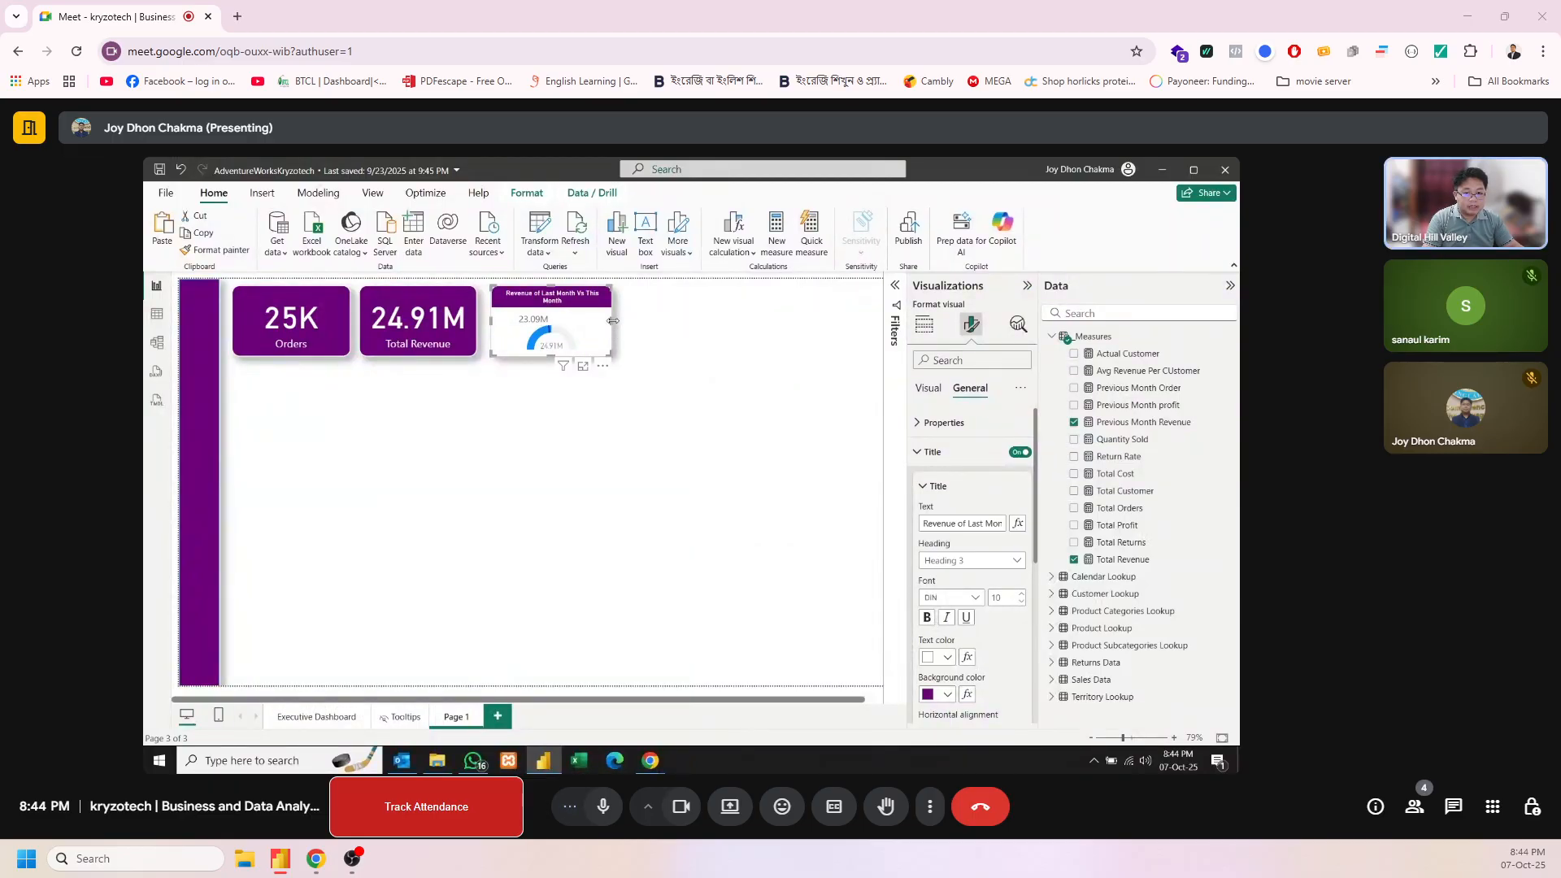
Widen the revenue gauge slightly so its title fits on one line, and undo a trial enlargement of the whole visual
mouse_move(613, 321)
mouse_down()
mouse_move(753, 320)
mouse_move(622, 331)
mouse_up()
click(579, 399)
click(569, 359)
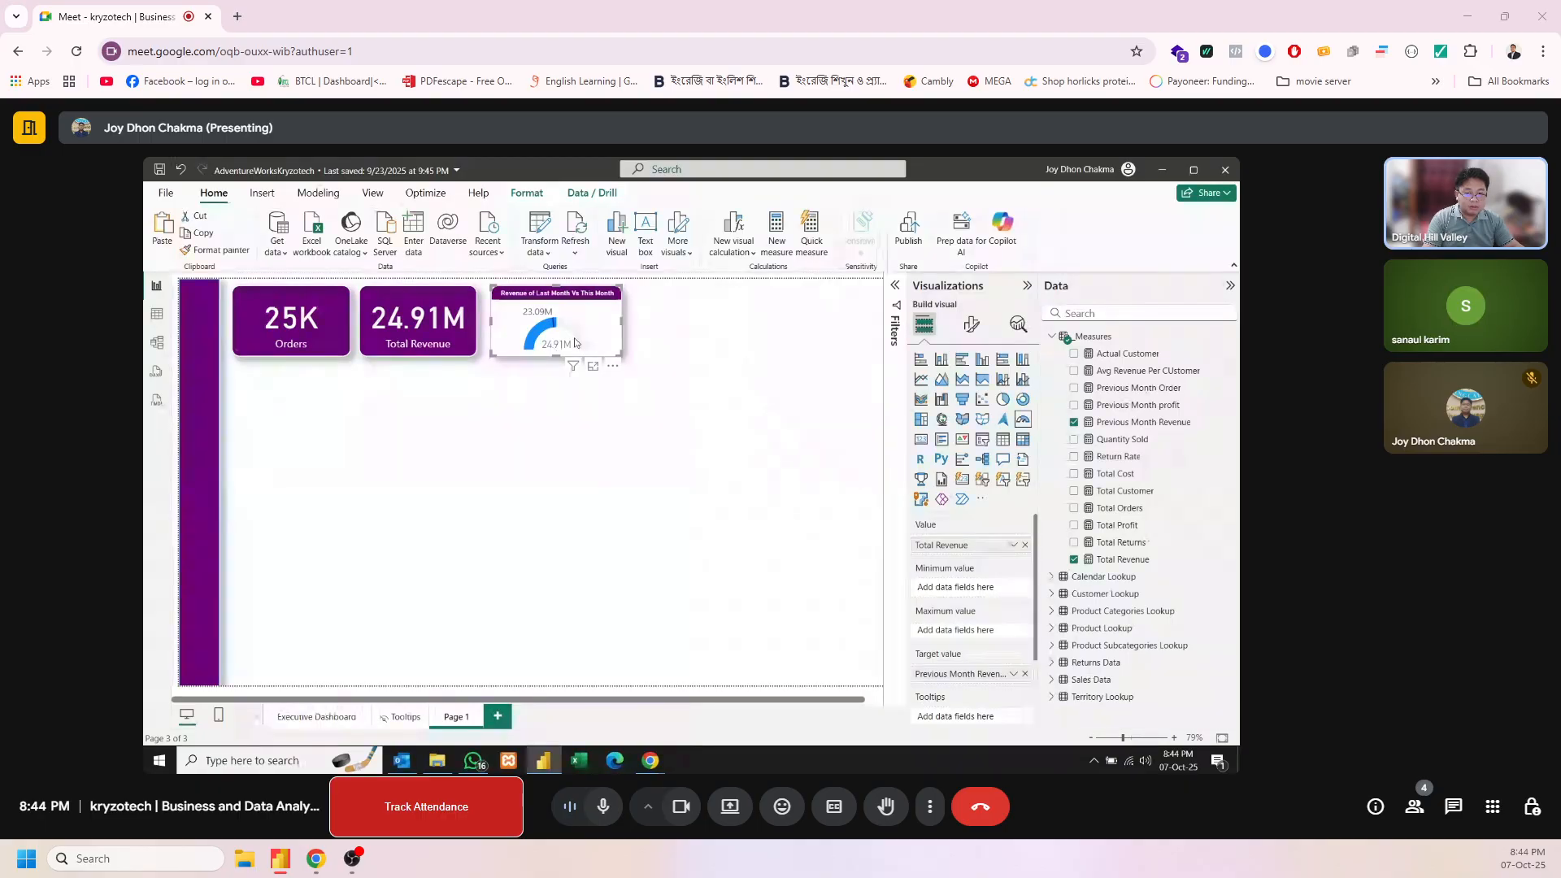
drag(621, 356, 713, 436)
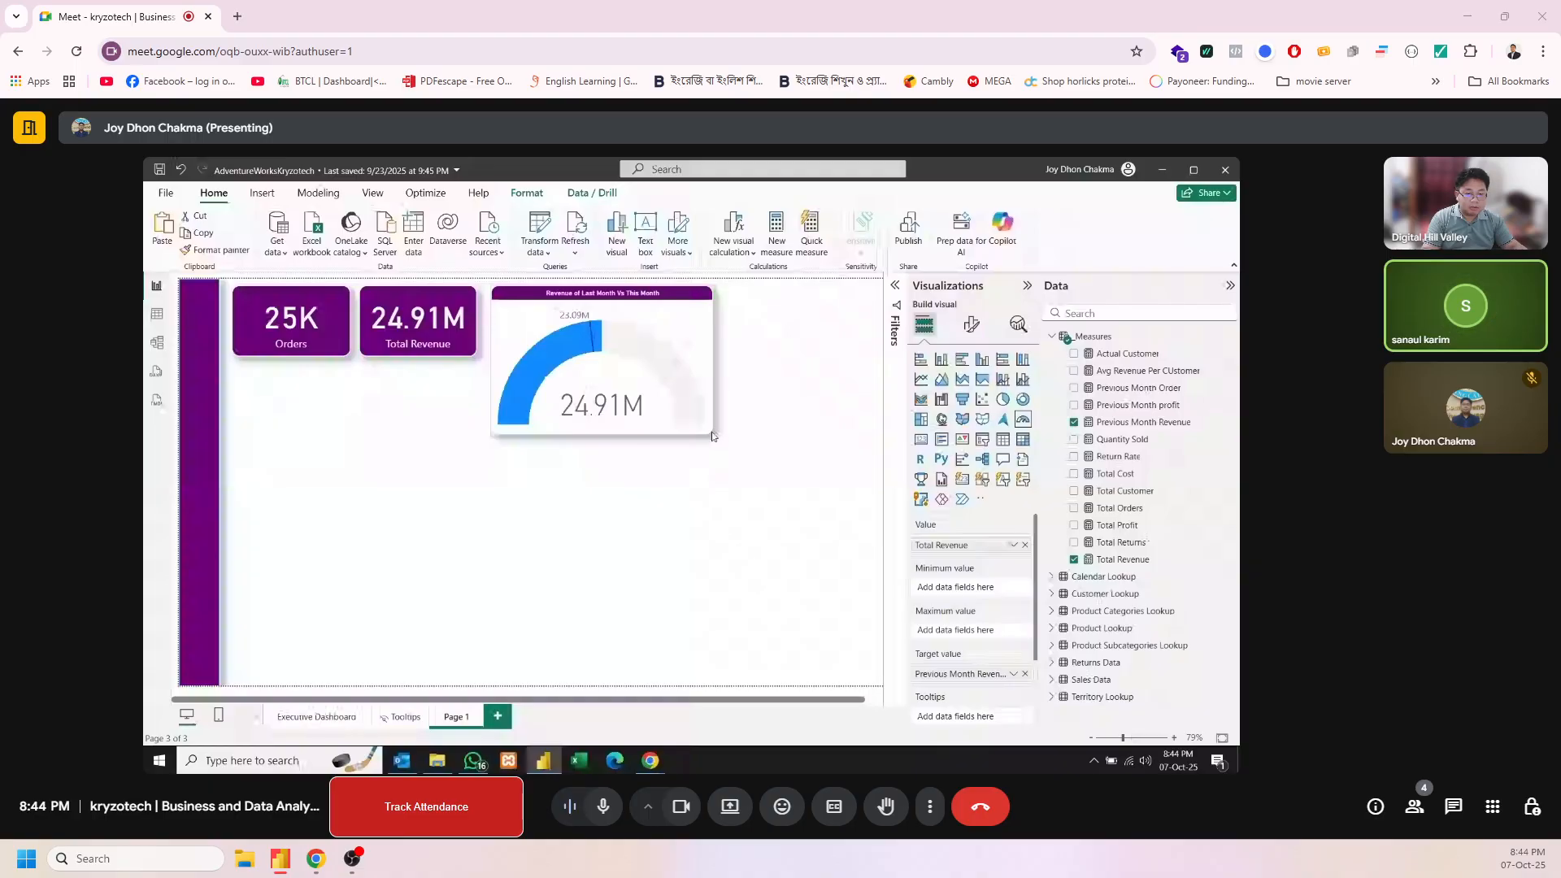
key(ctrl+z)
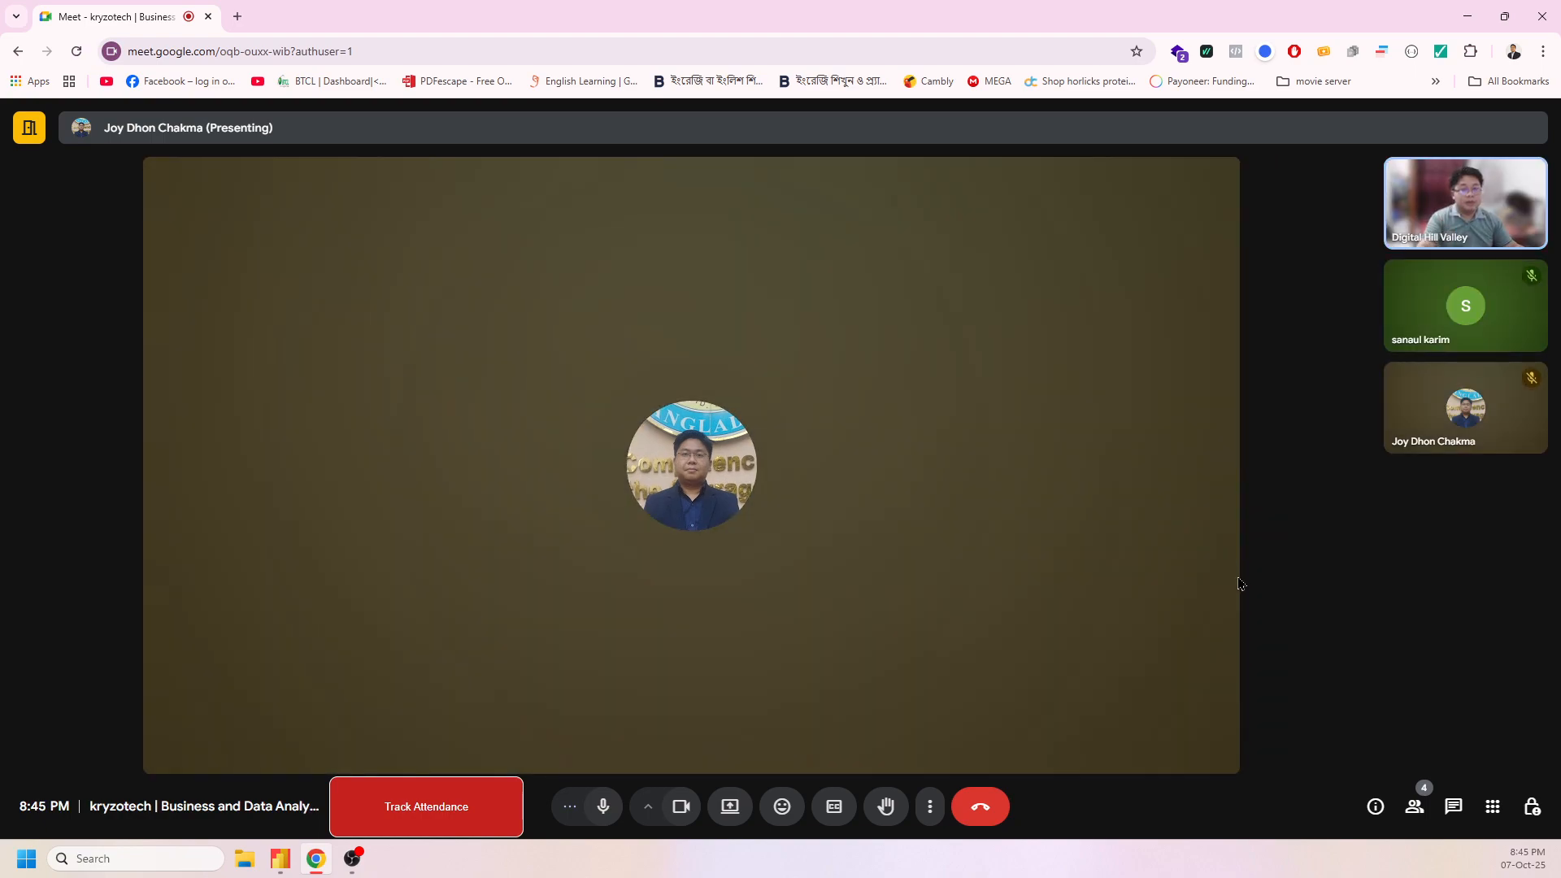
Fill the empty area chart with Total Orders on the Y-axis and the Calendar Lookup Date Hierarchy on the X-axis
mouse_move(1193, 635)
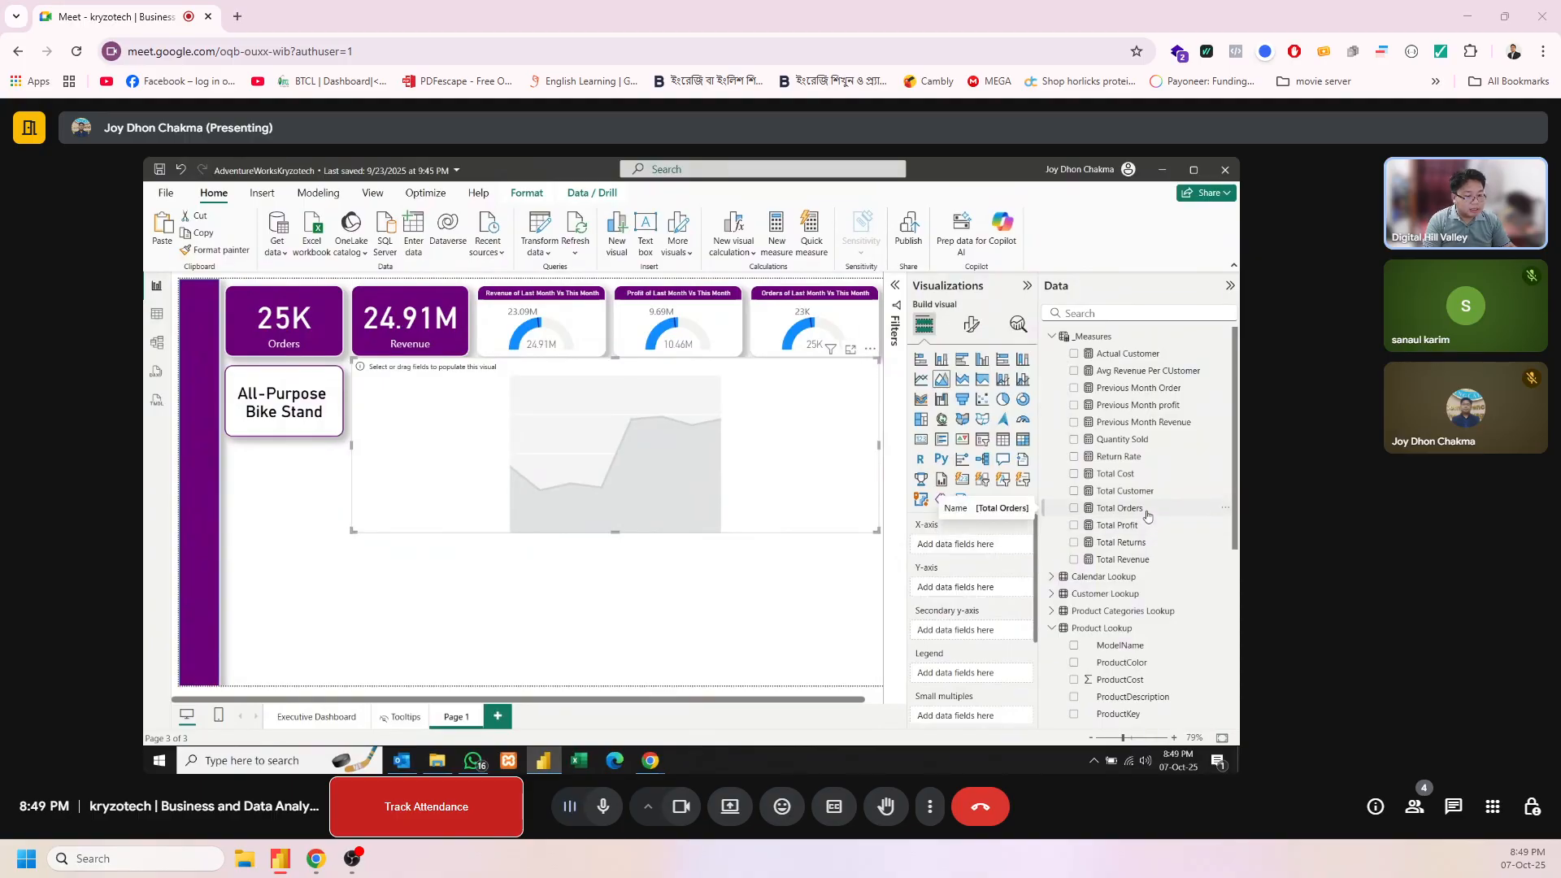
drag(1146, 514, 988, 589)
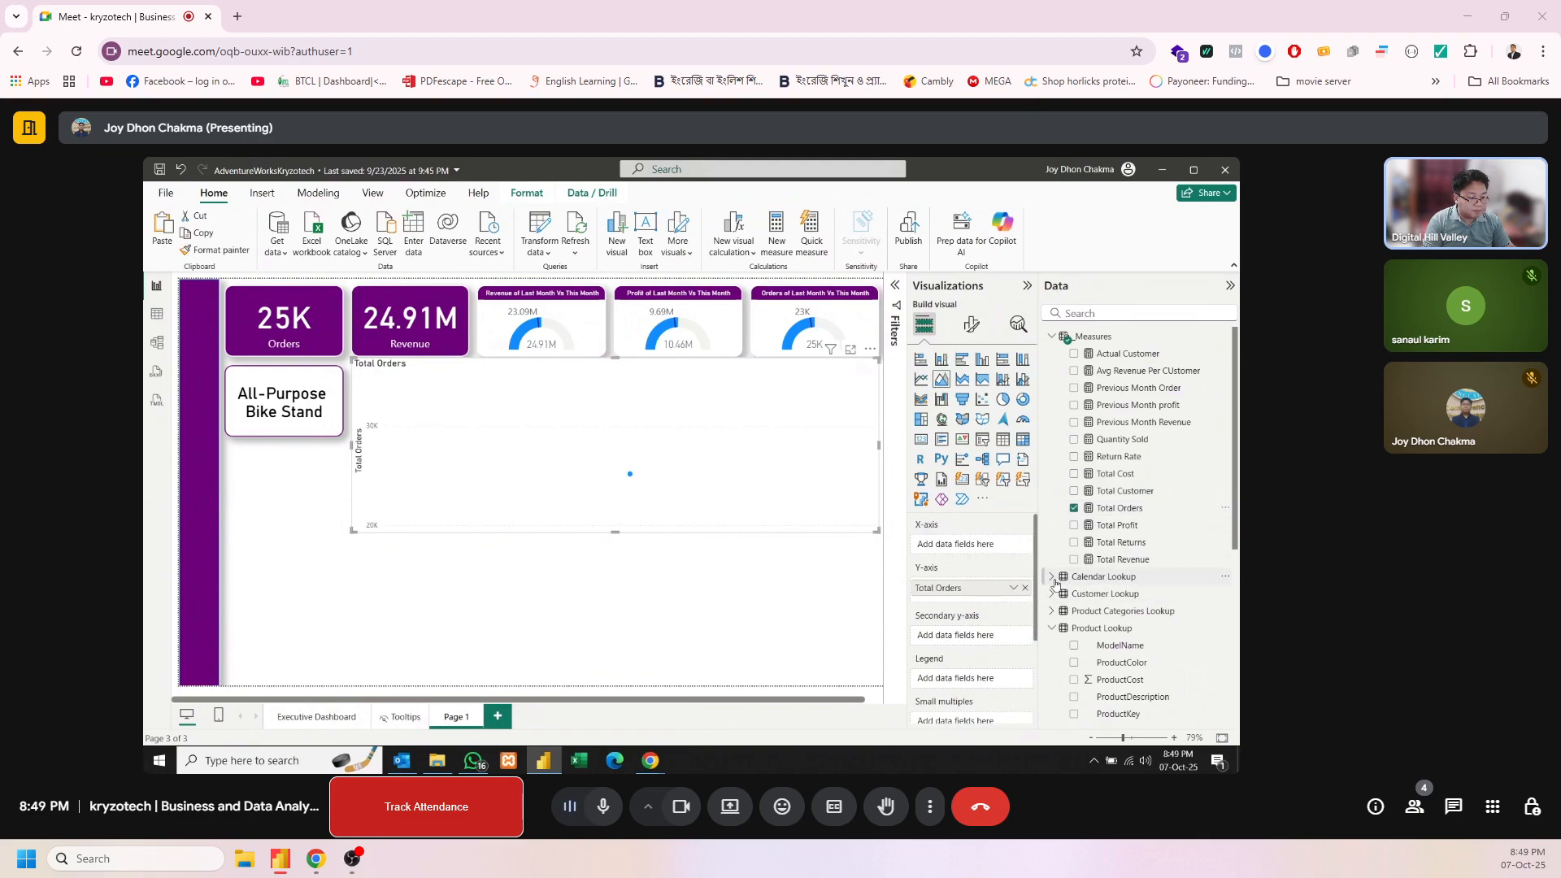
click(1093, 577)
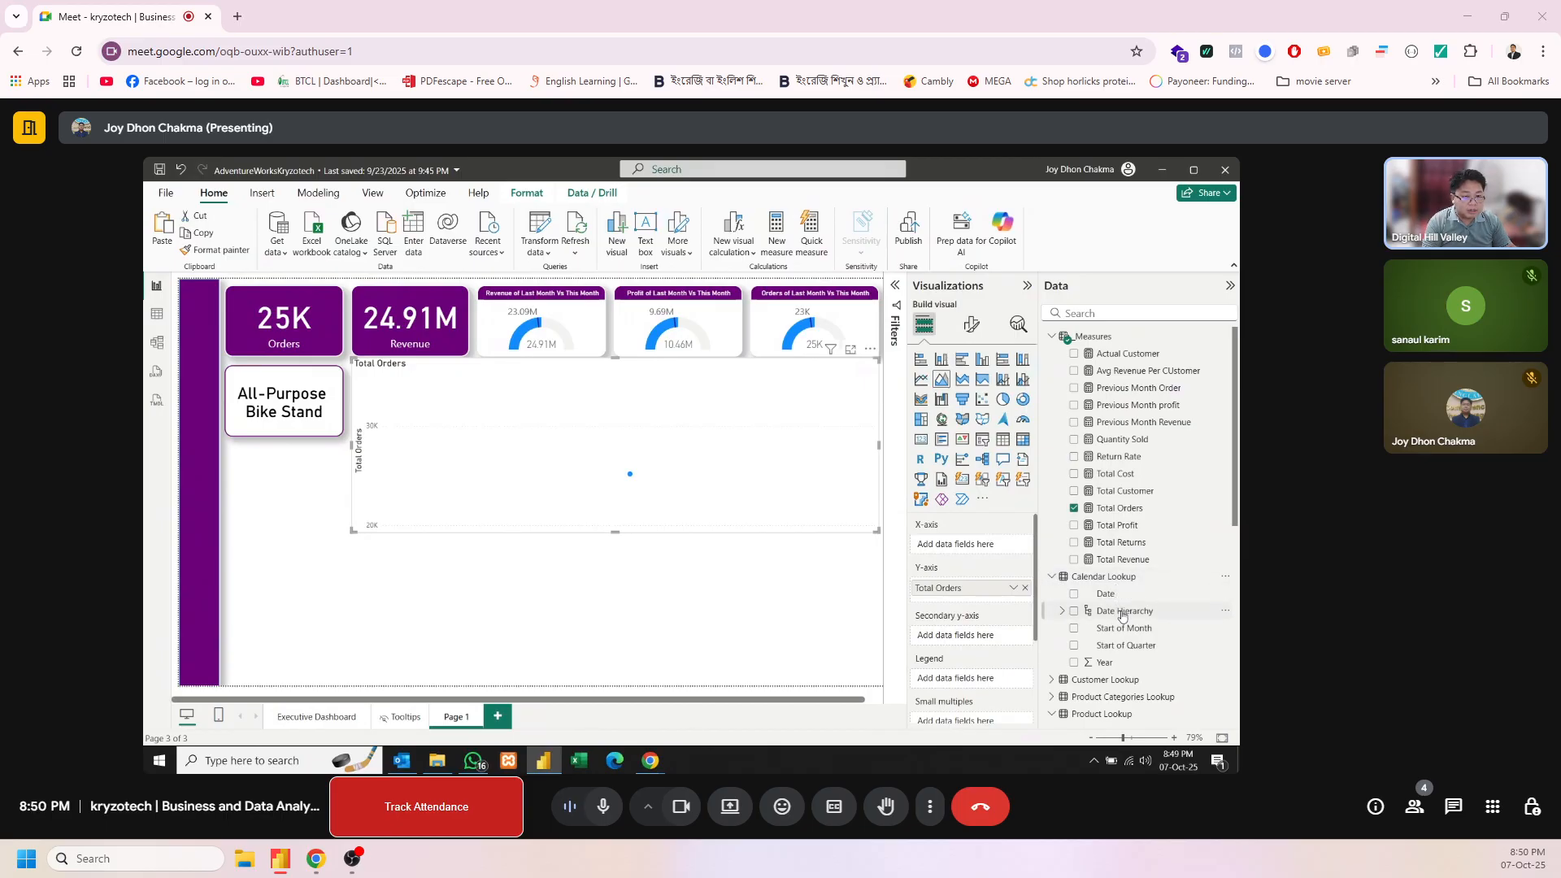
click(1123, 614)
Drill the area chart up to the Year level and go down one level to show Total Orders by Start of Month
click(743, 352)
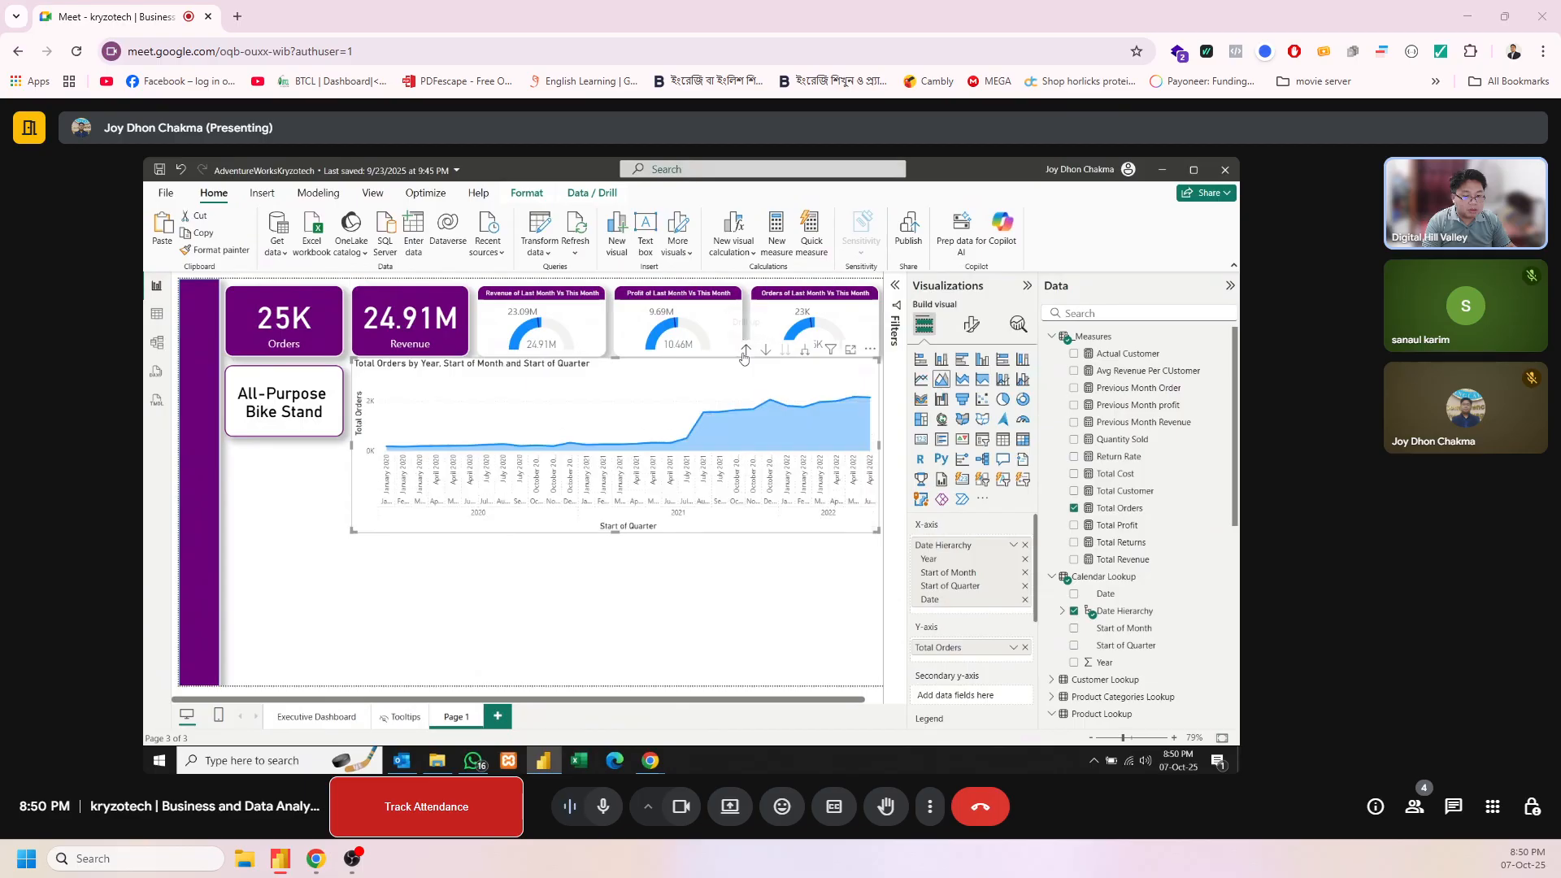
click(743, 351)
click(743, 355)
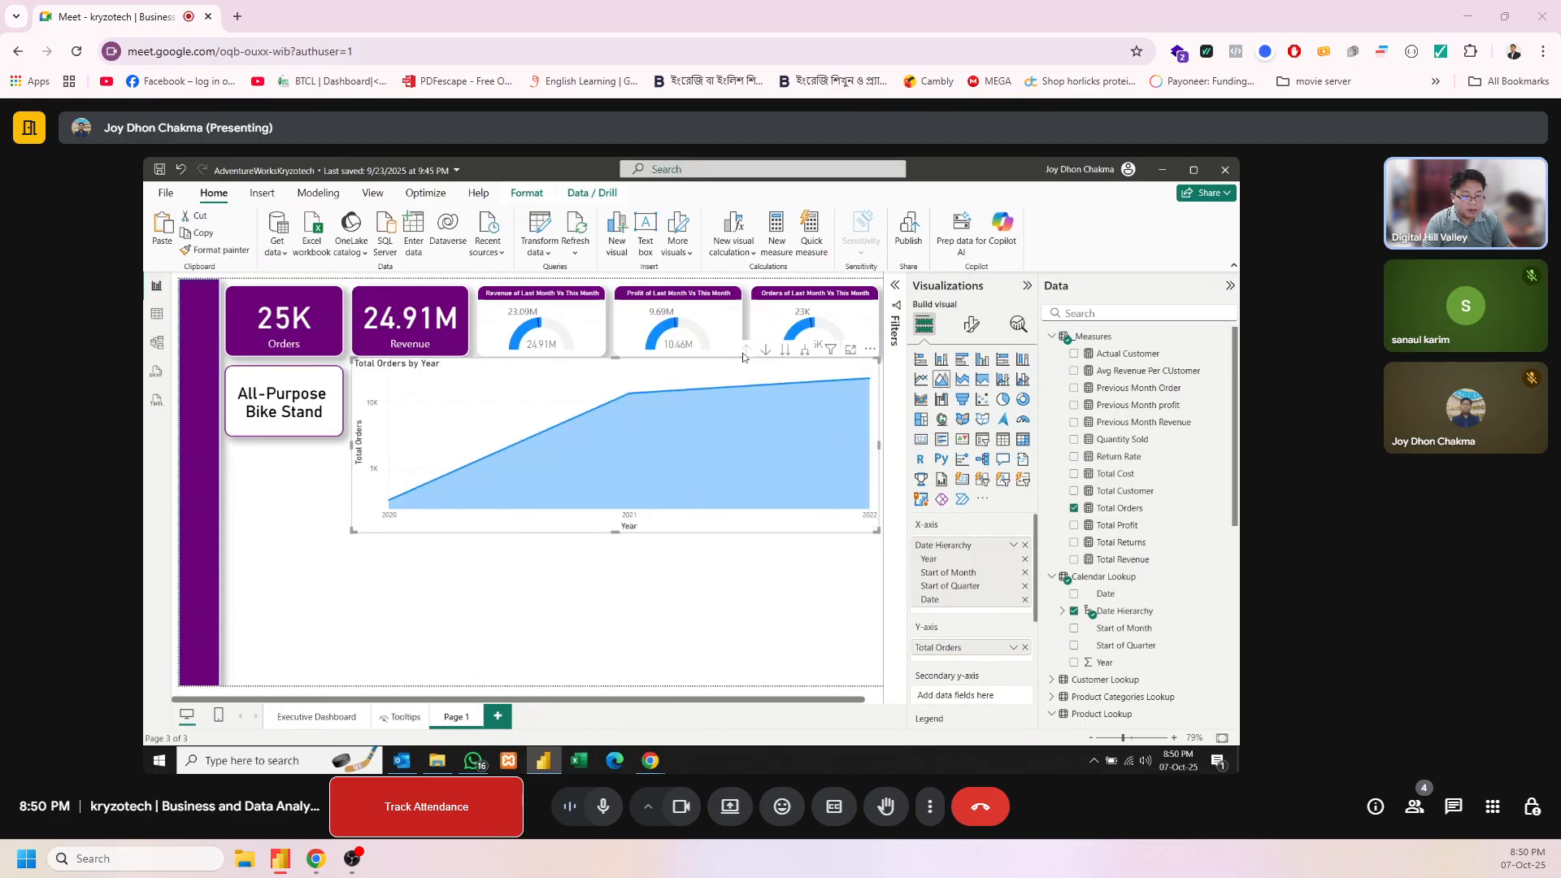
click(785, 352)
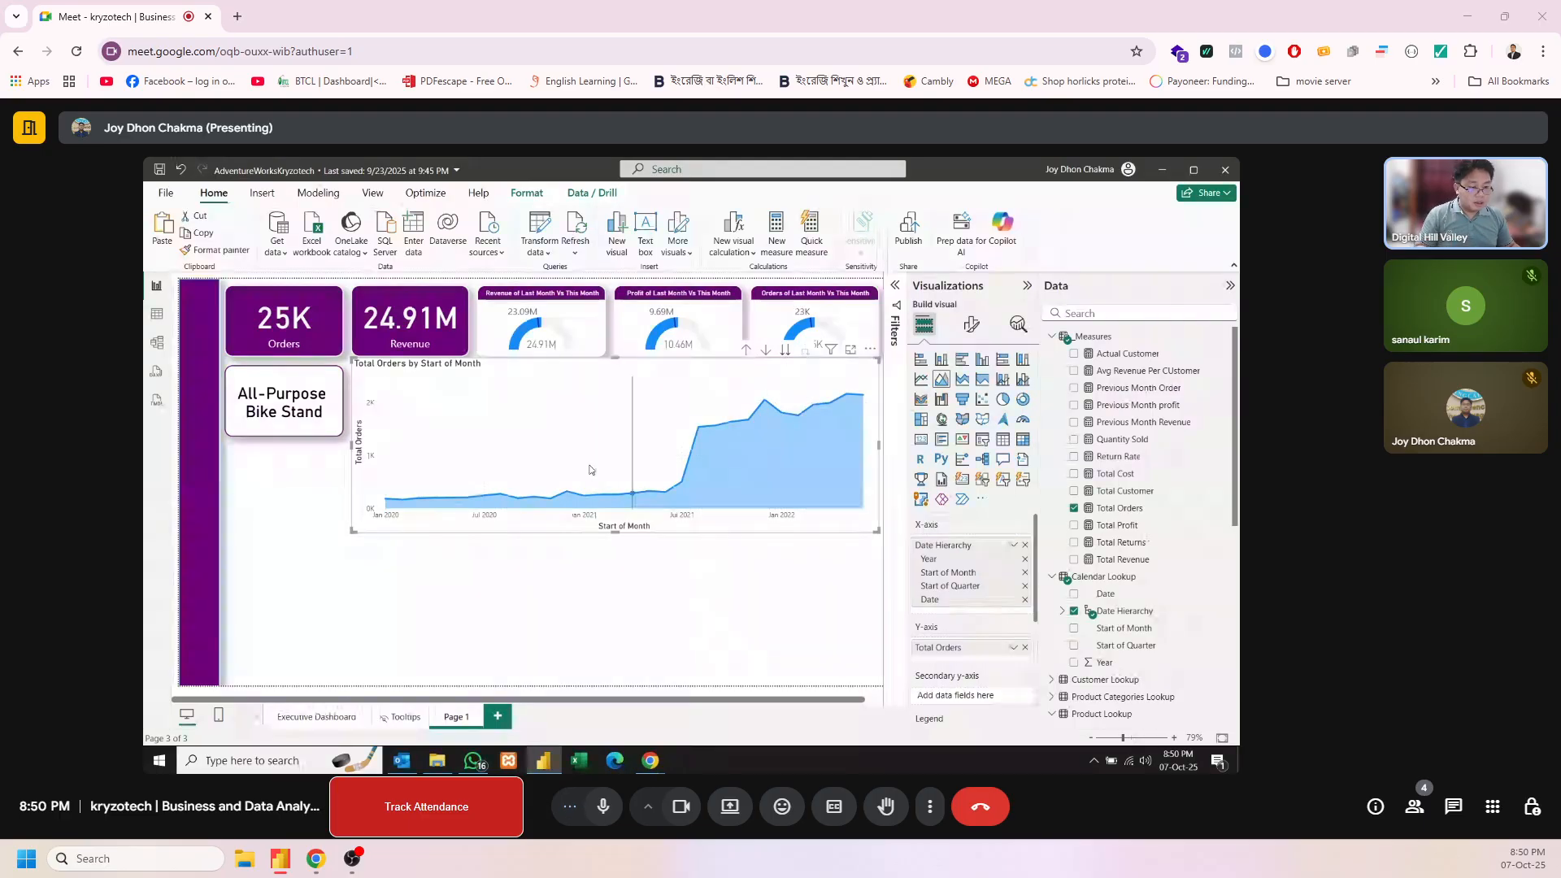
Turn off the X-axis and Y-axis titles of the area chart
click(971, 325)
click(932, 424)
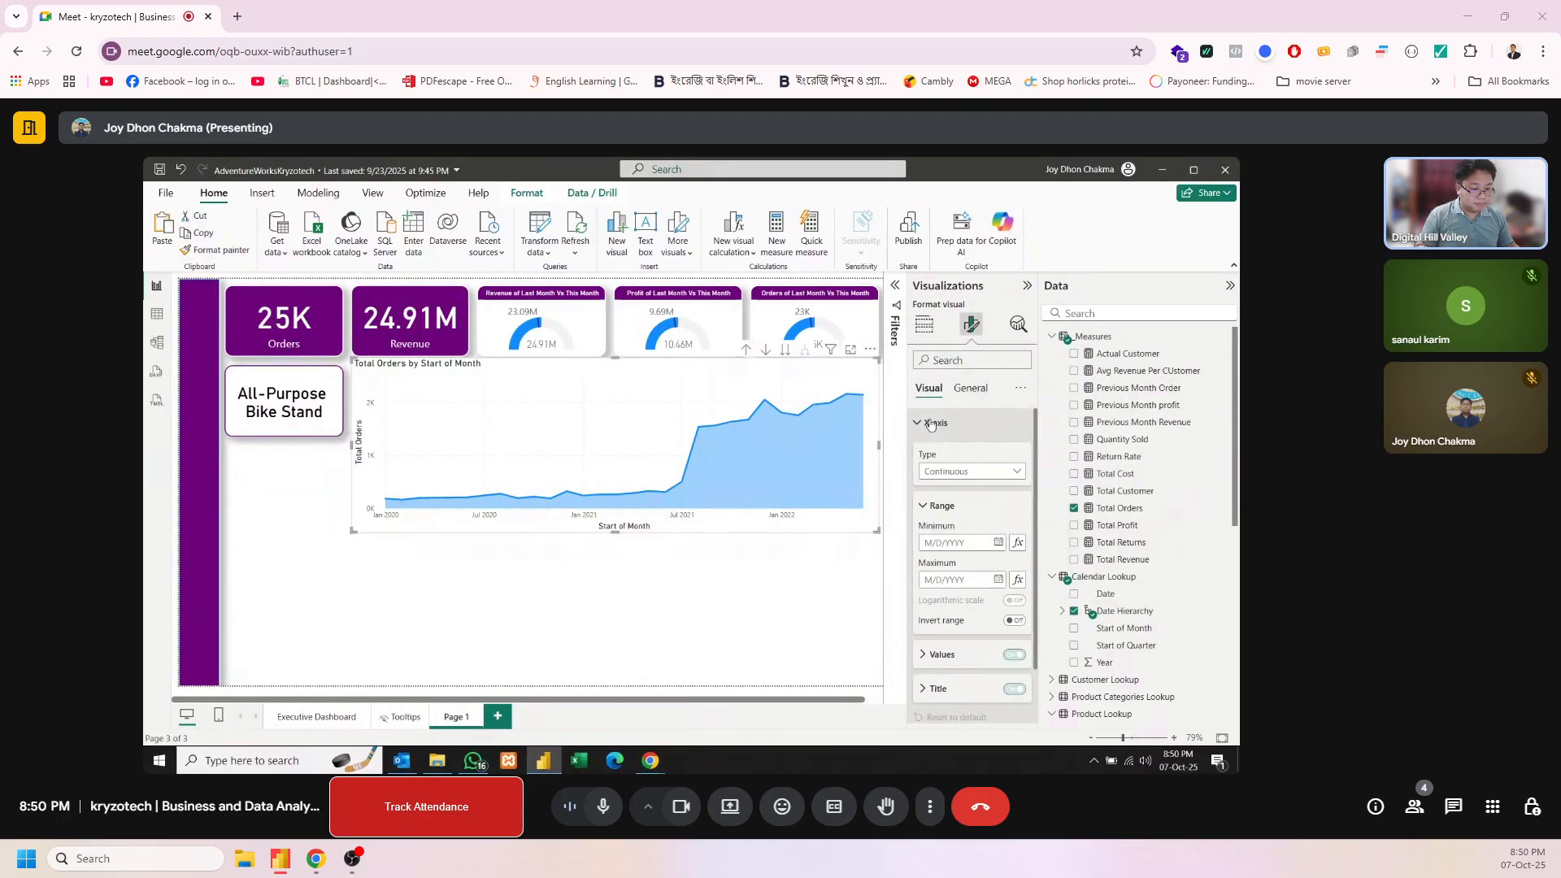
click(931, 424)
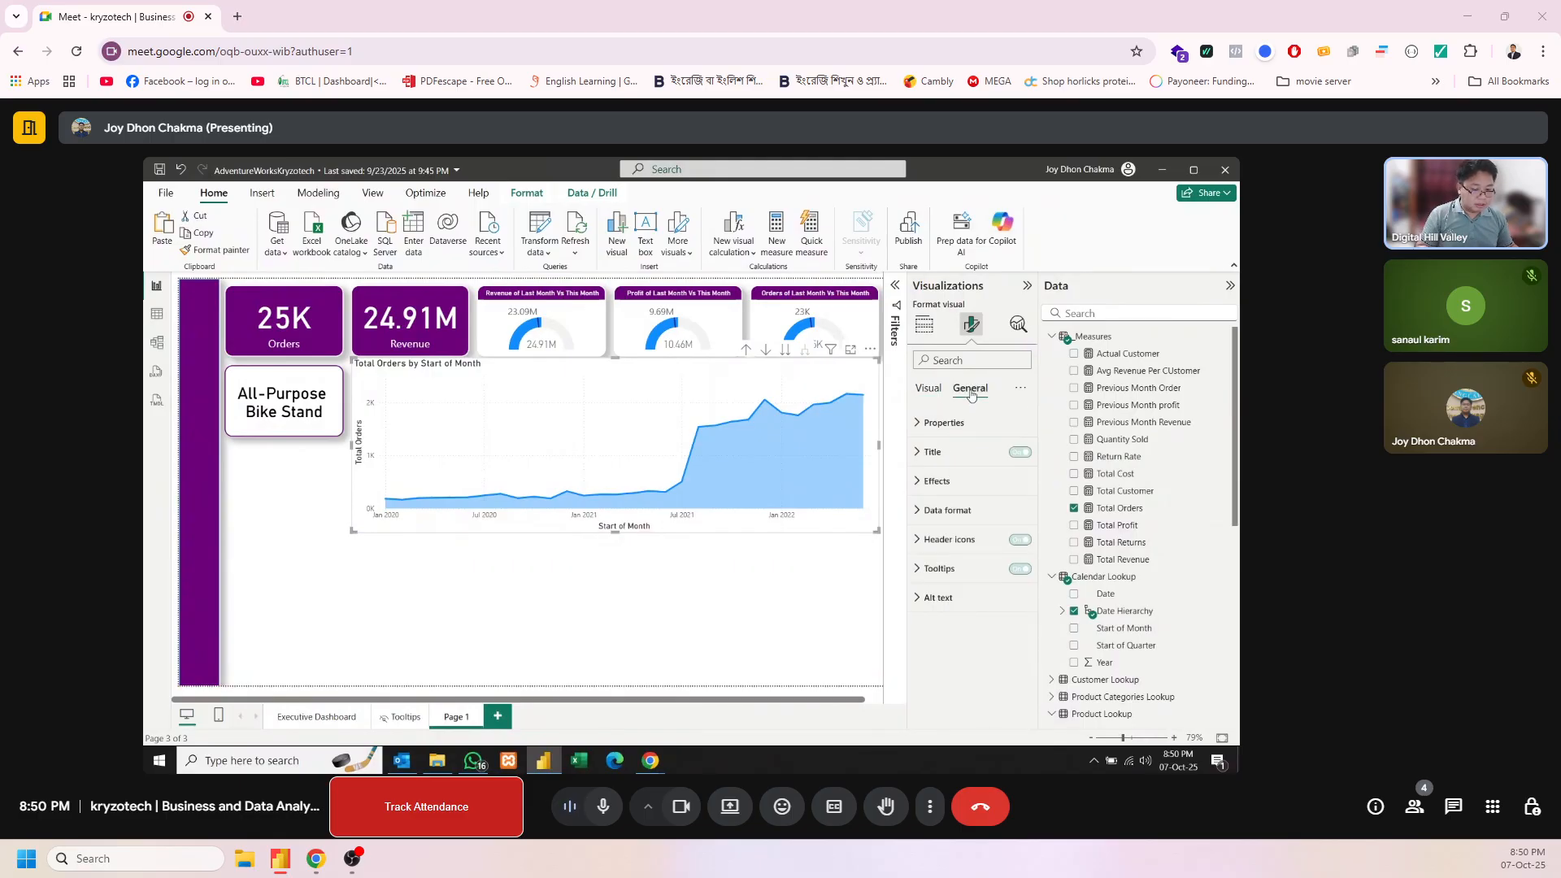
click(939, 422)
click(1016, 689)
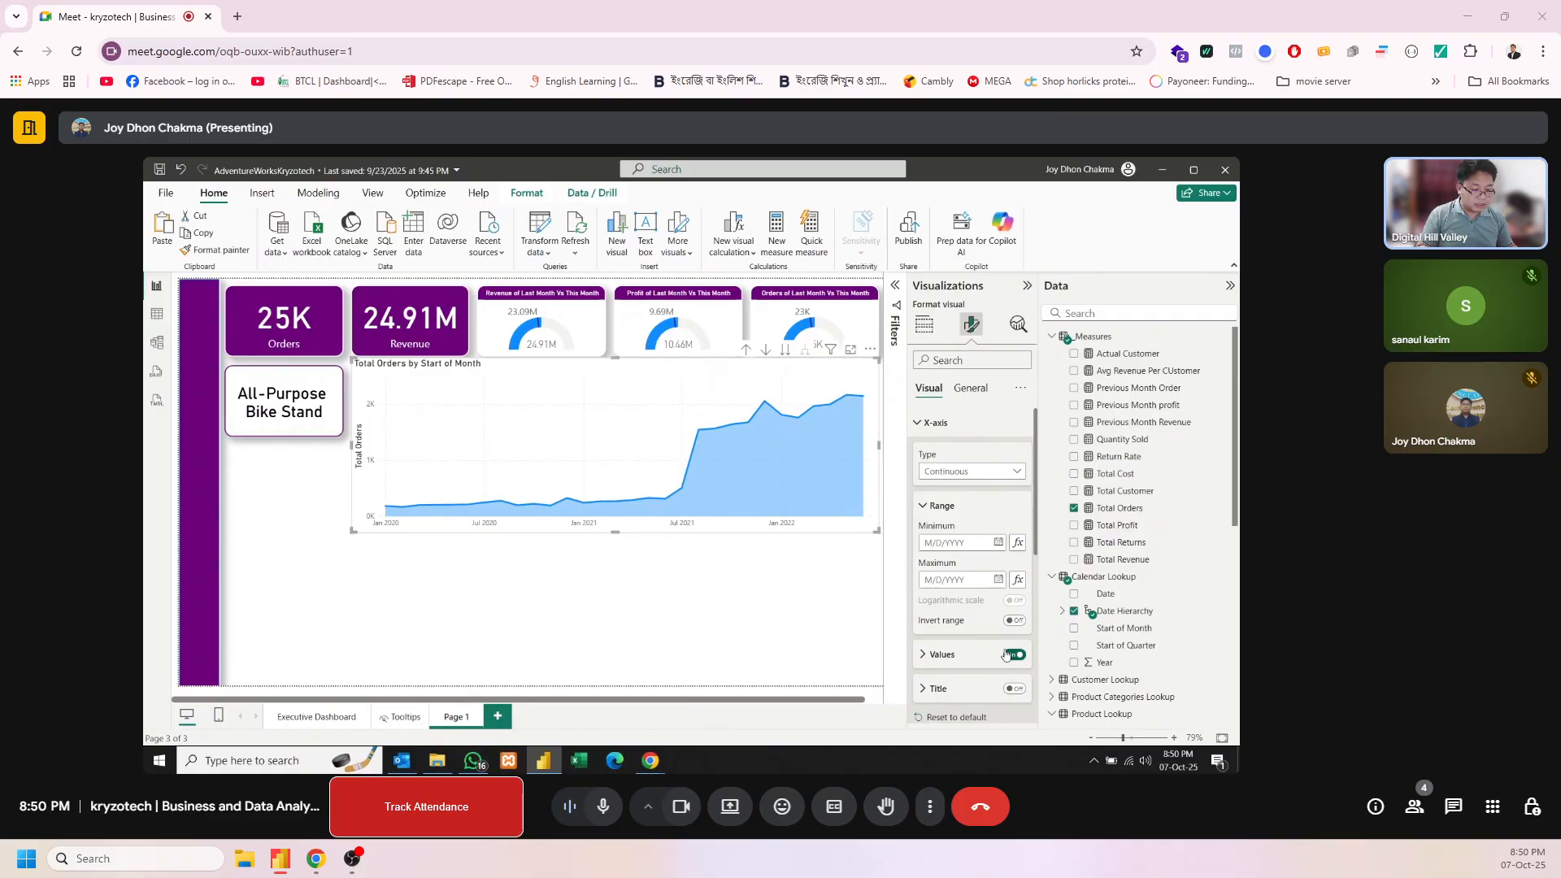
scroll(1007, 643, down, 5)
click(1017, 606)
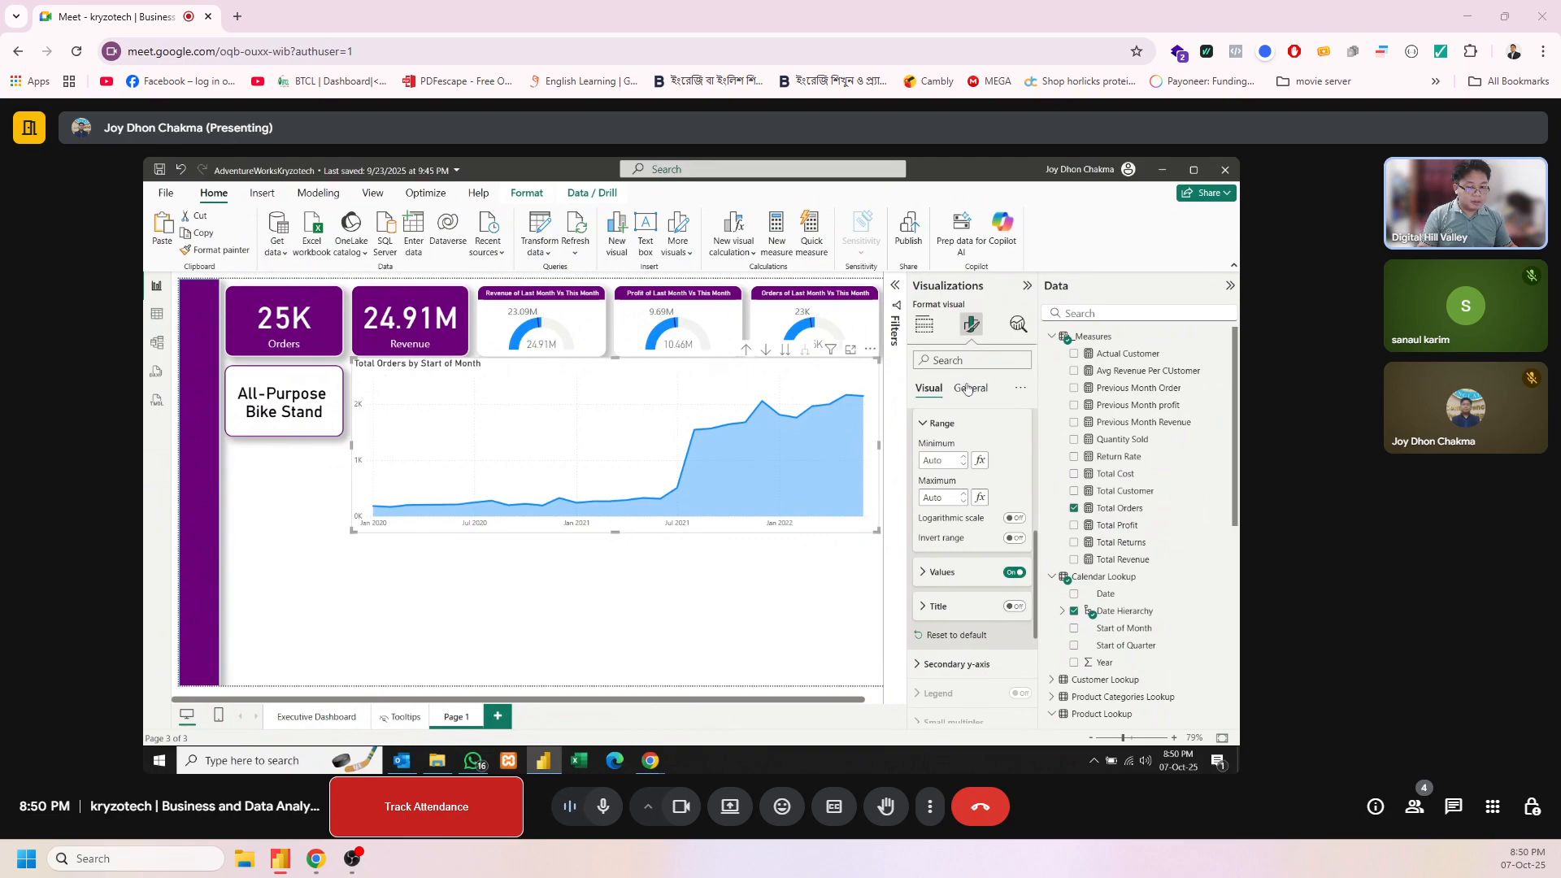
Change the area chart's title text to "Order Trends by Month"
click(969, 388)
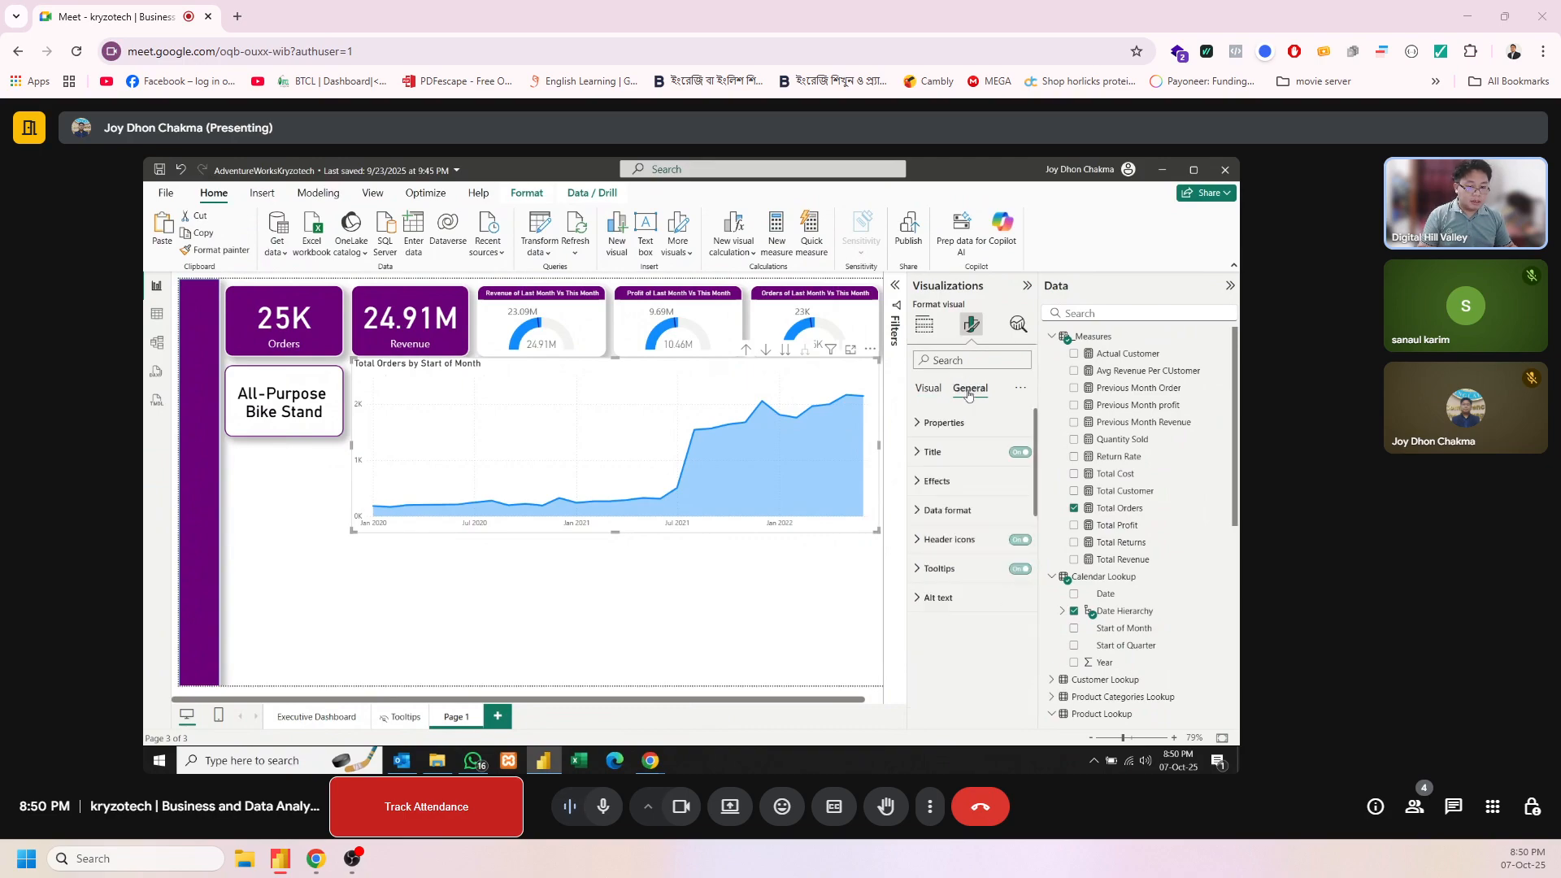
click(935, 452)
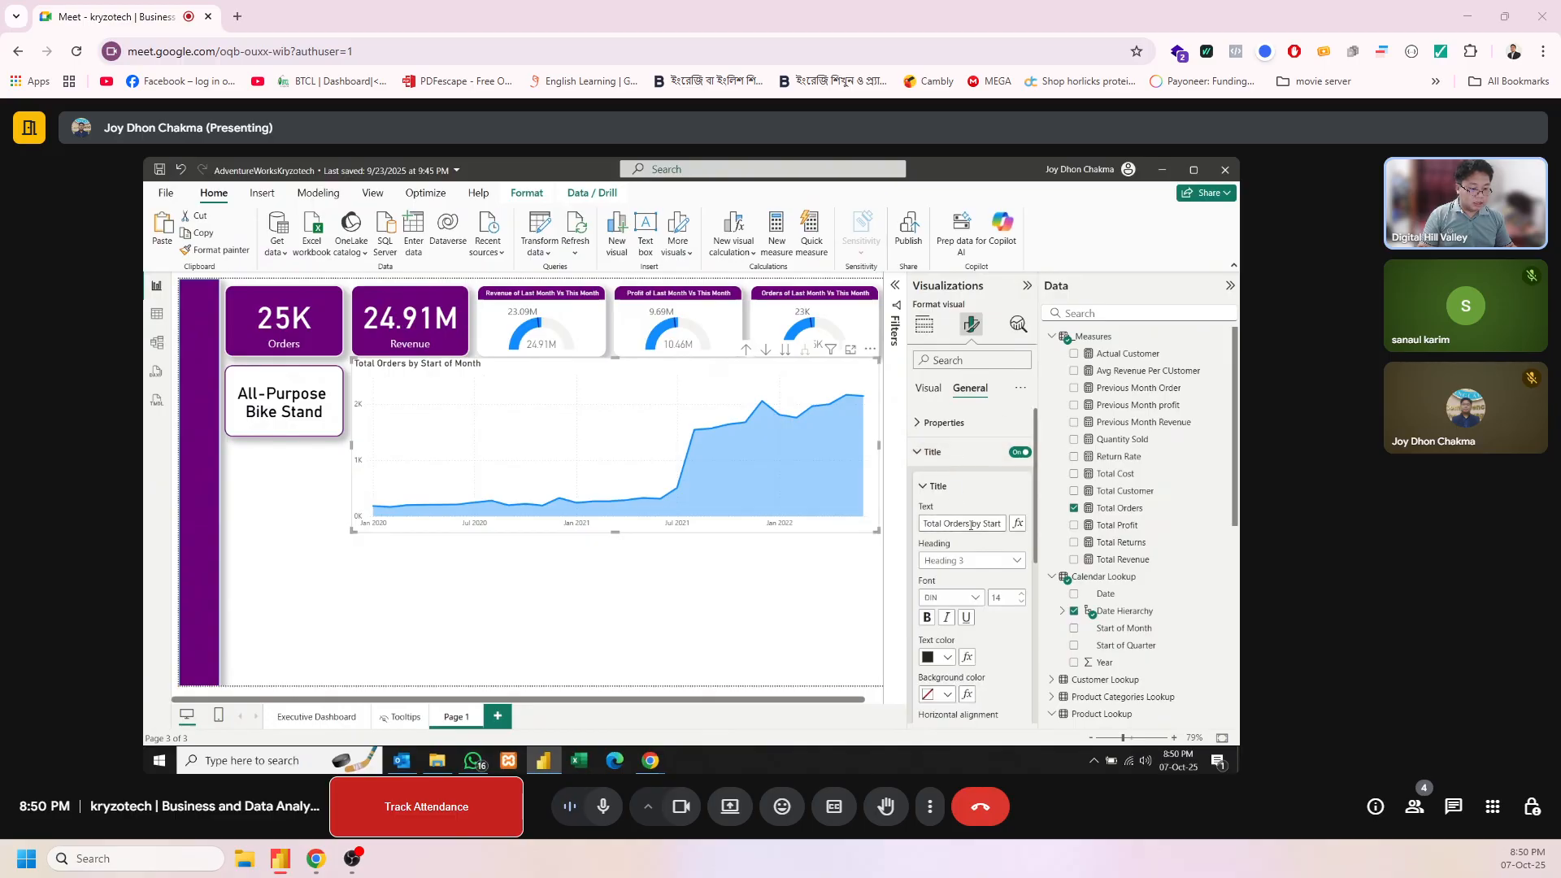
drag(945, 525, 904, 540)
key(BackSpace)
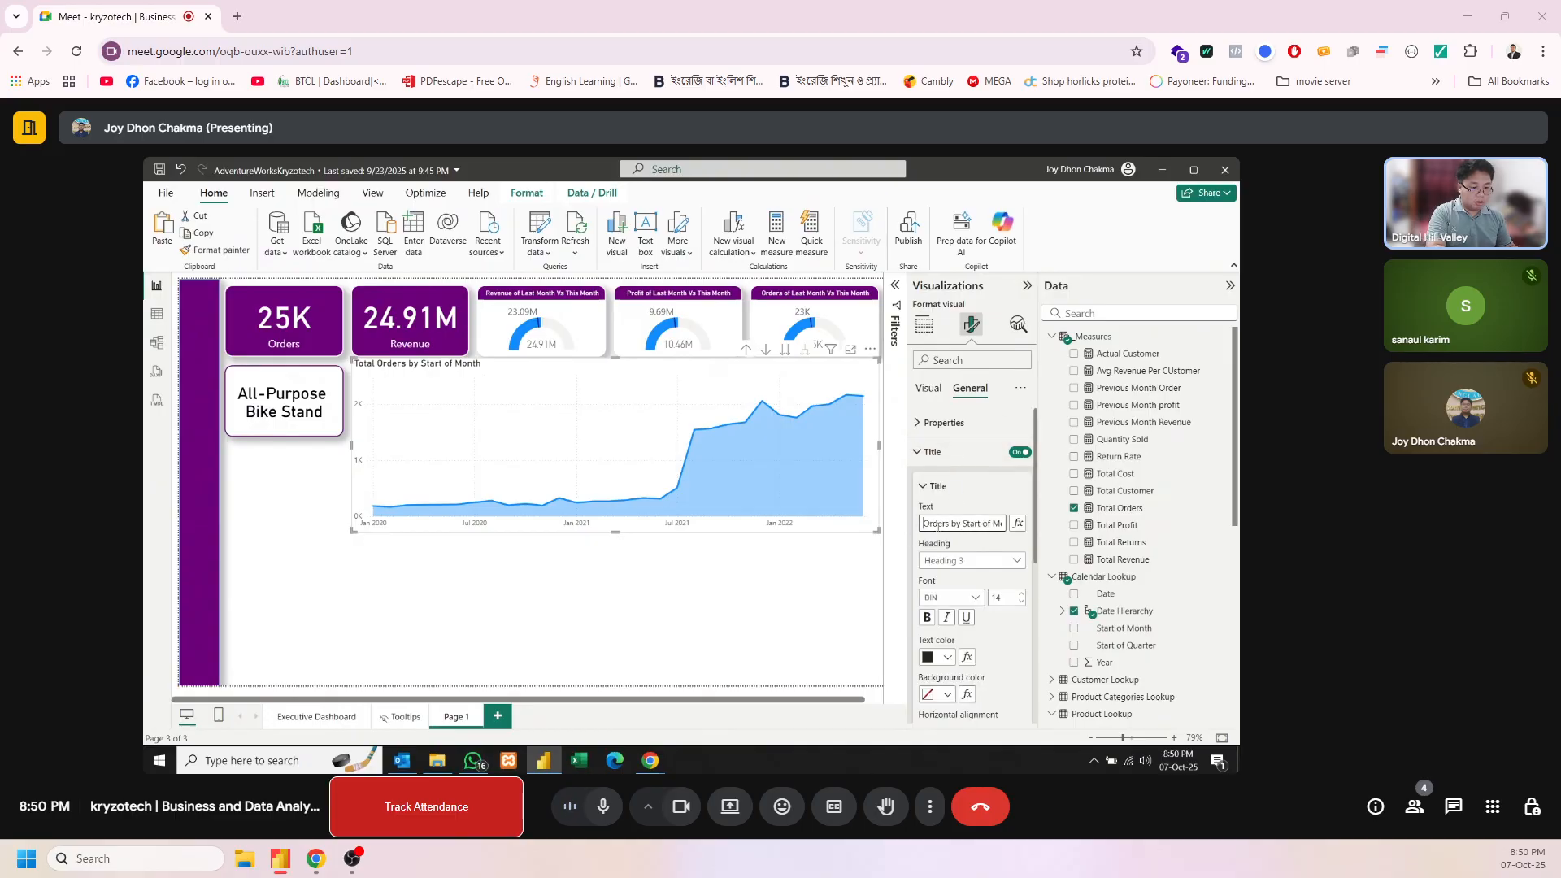
click(949, 524)
text(Trend)
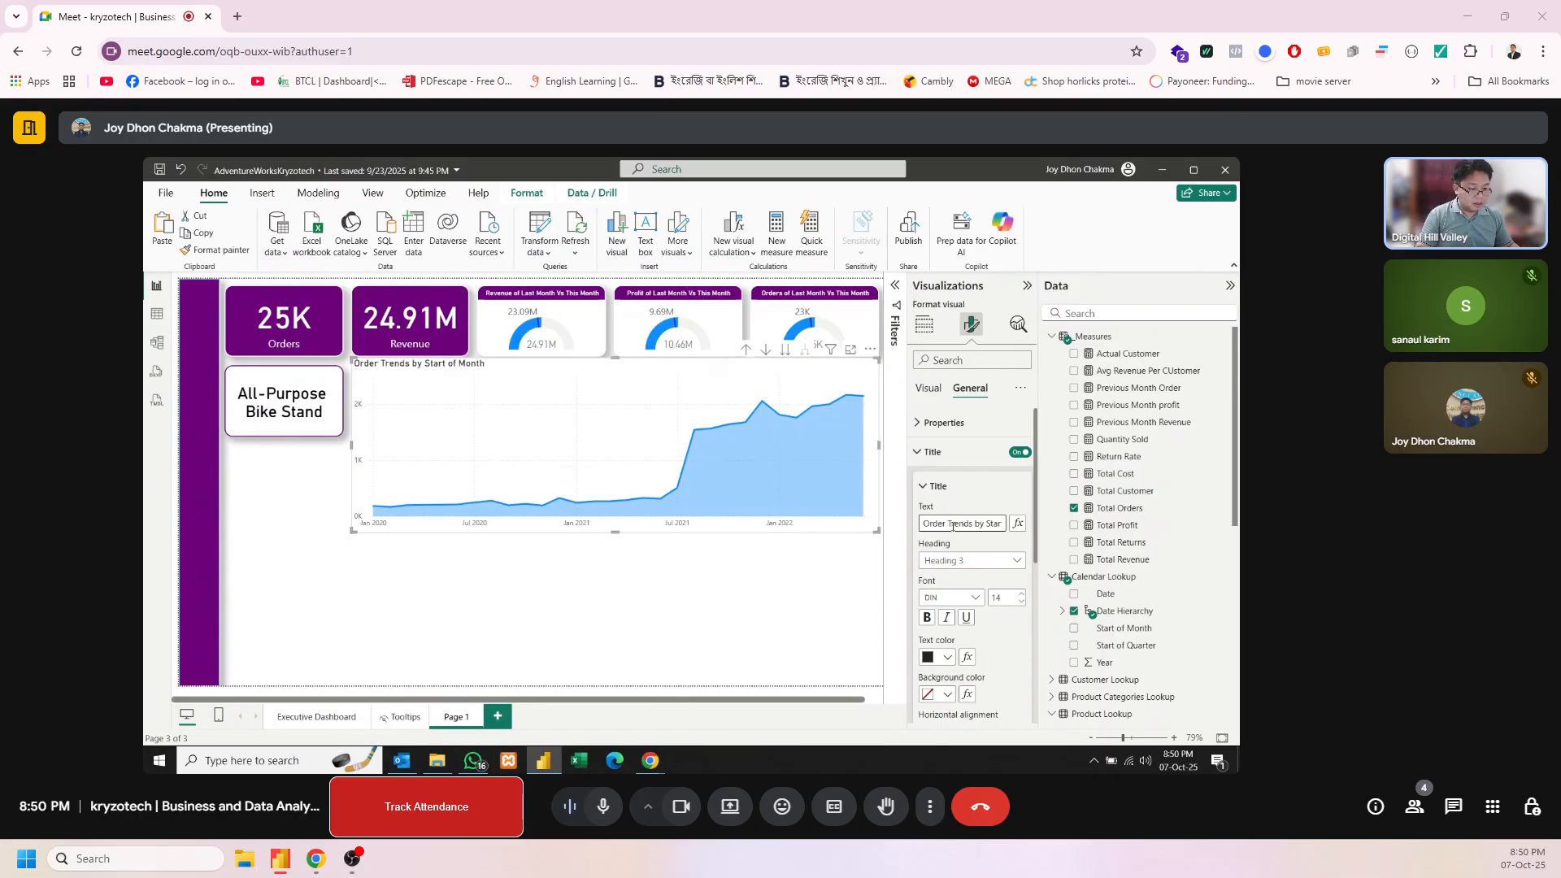
drag(989, 524, 946, 523)
key(BackSpace)
click(974, 505)
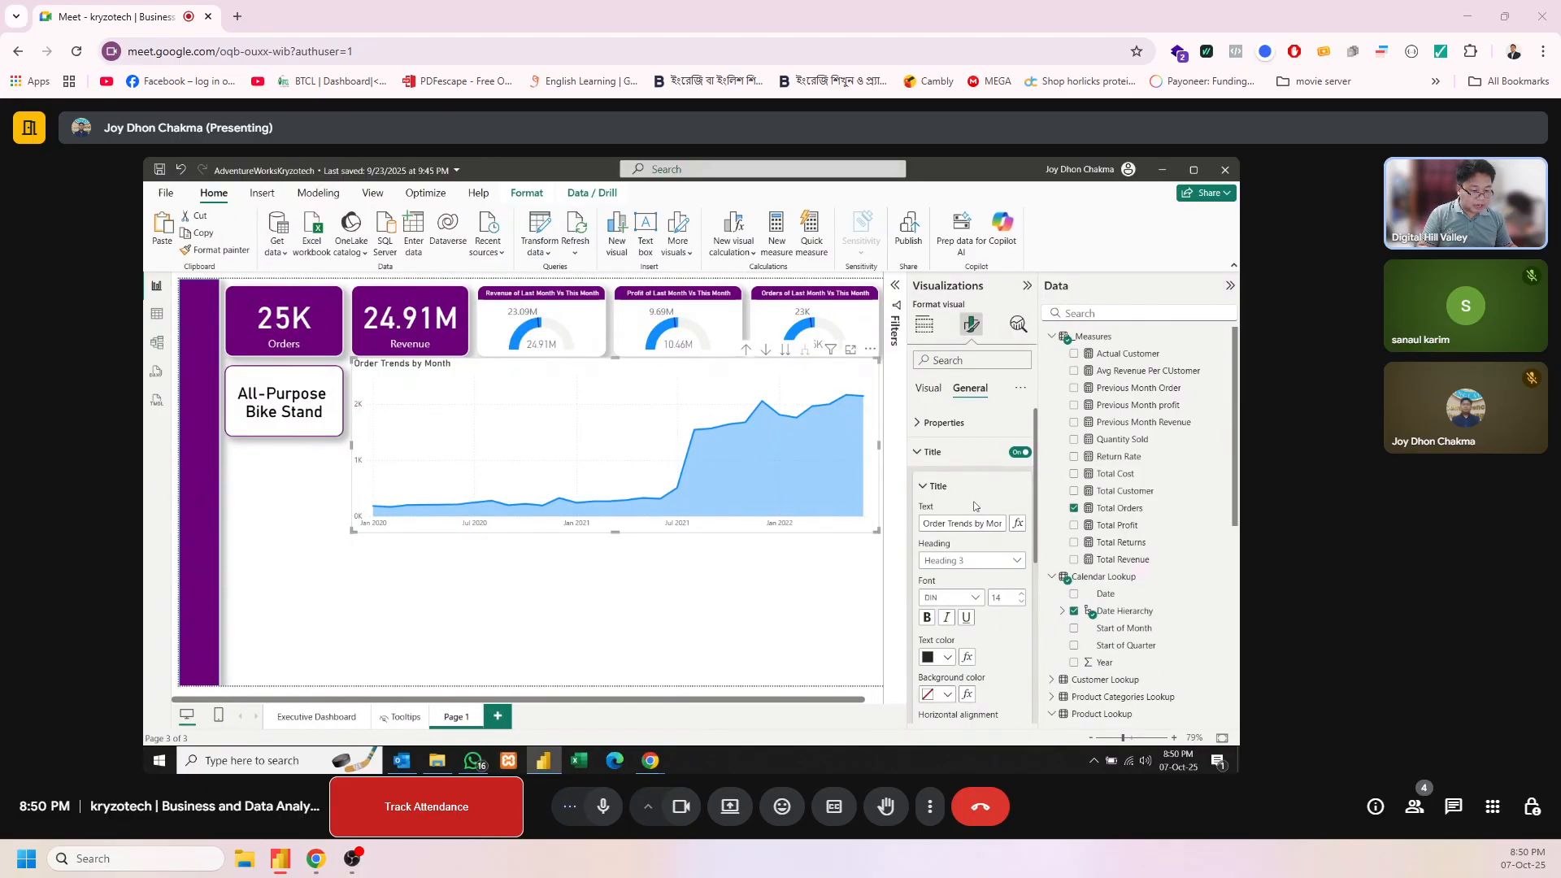
Make the area chart's title text white on a purple background
click(947, 660)
click(930, 418)
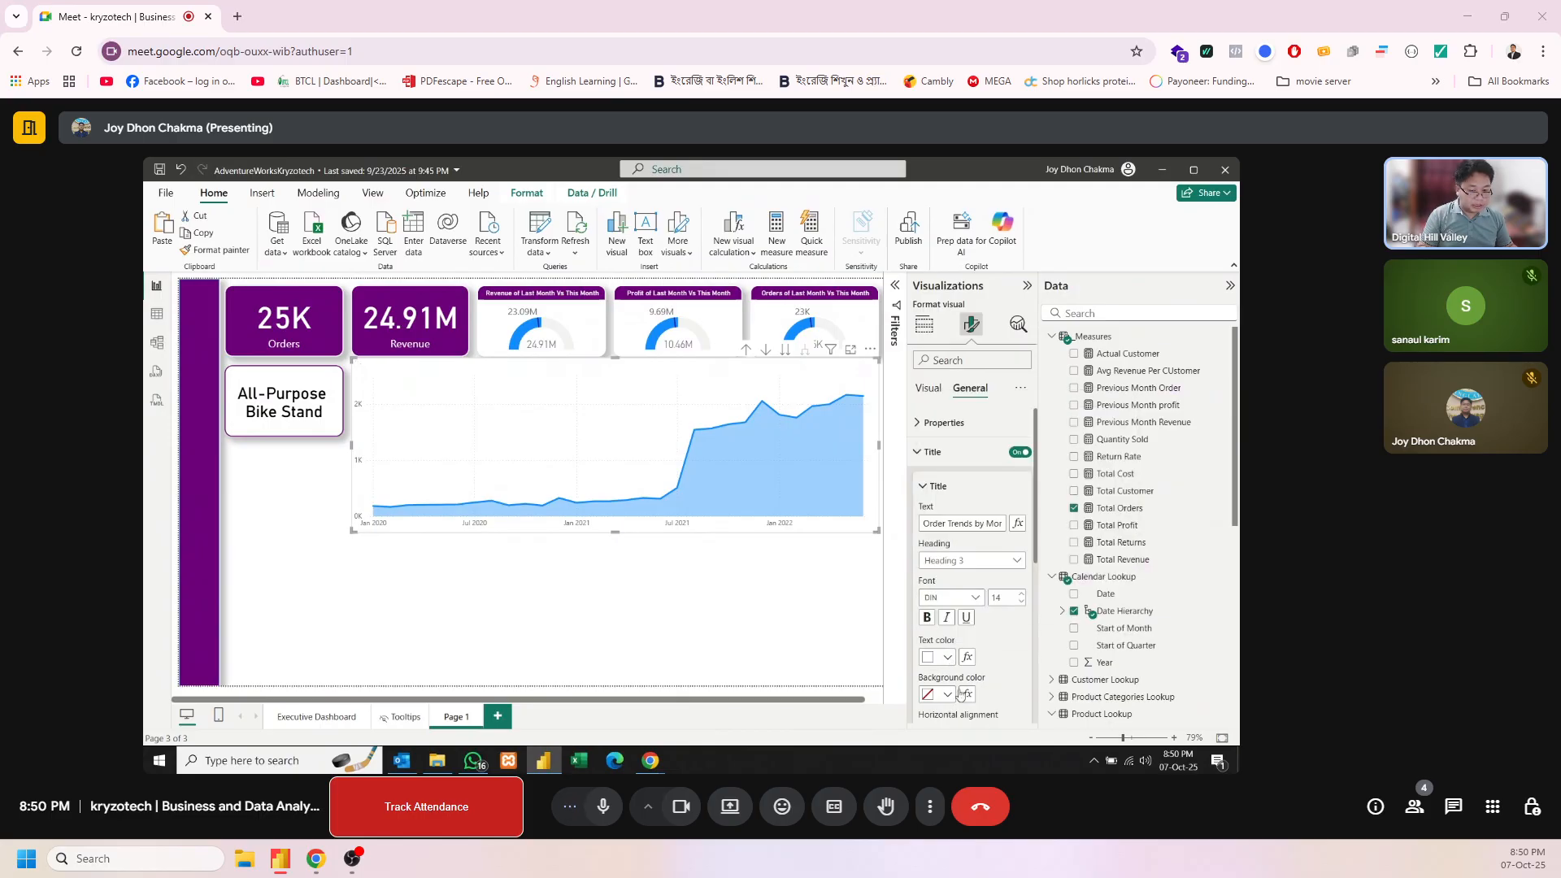
click(950, 695)
click(958, 598)
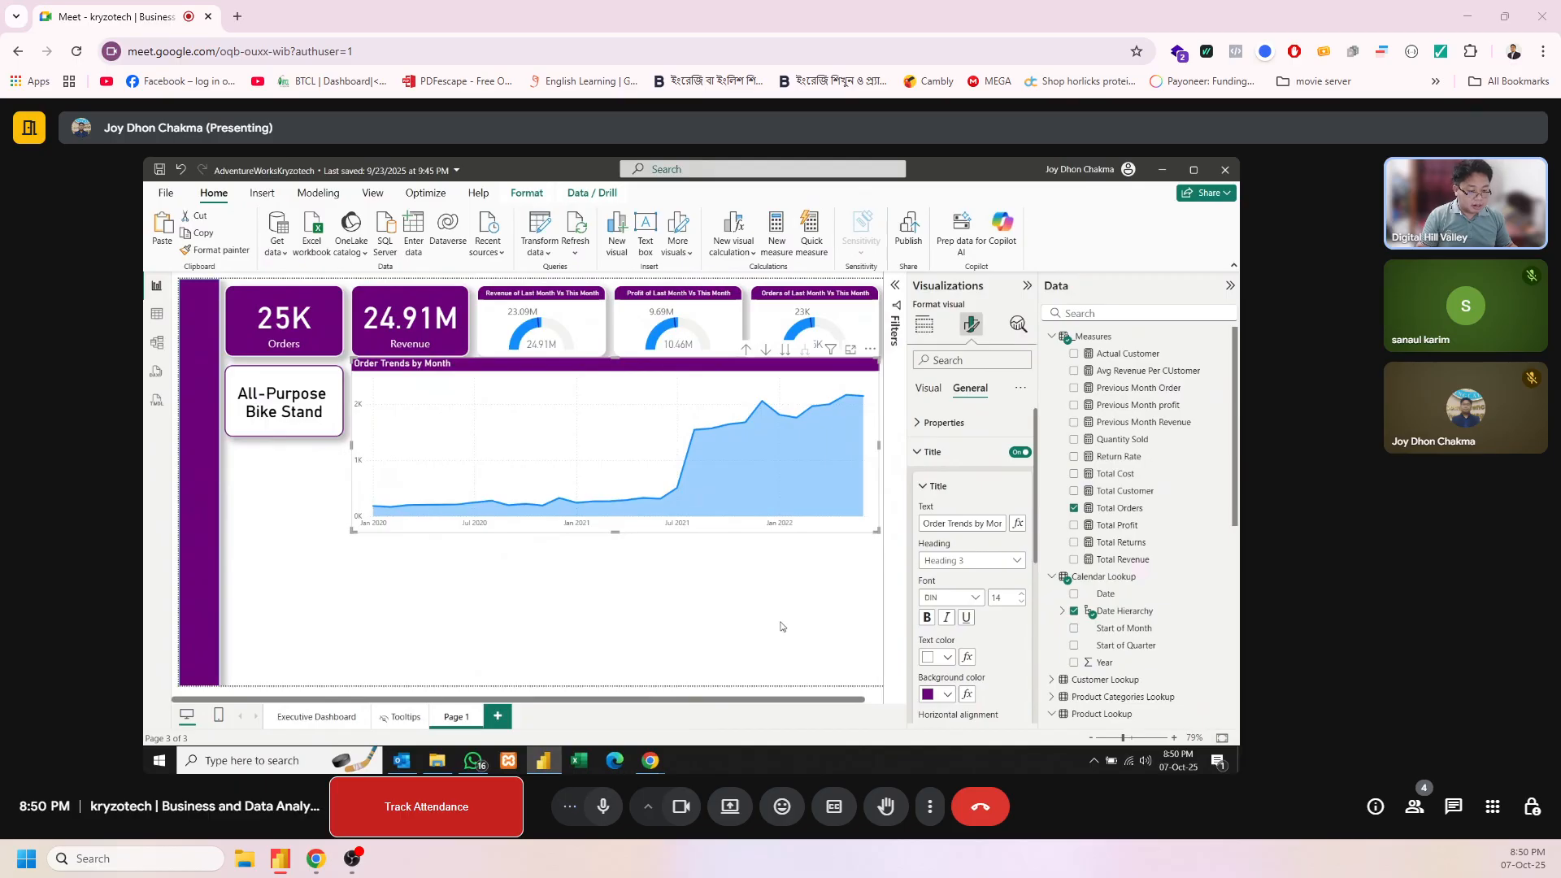
Set the area chart's background color to white in its effects settings
scroll(959, 645, down, 6)
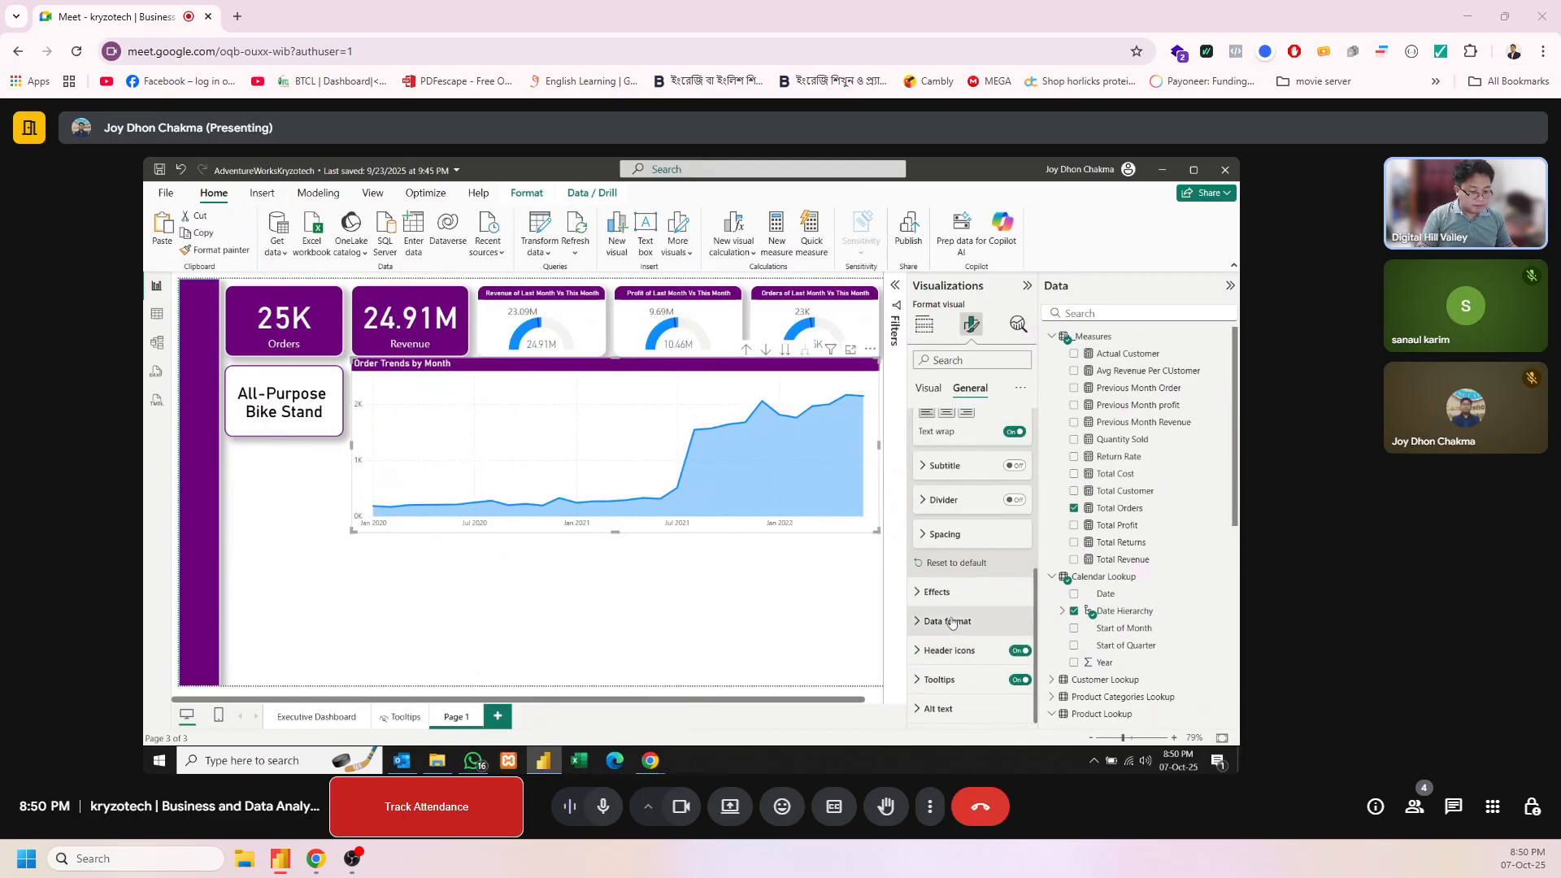
click(1014, 627)
scroll(1014, 627, down, 3)
click(947, 448)
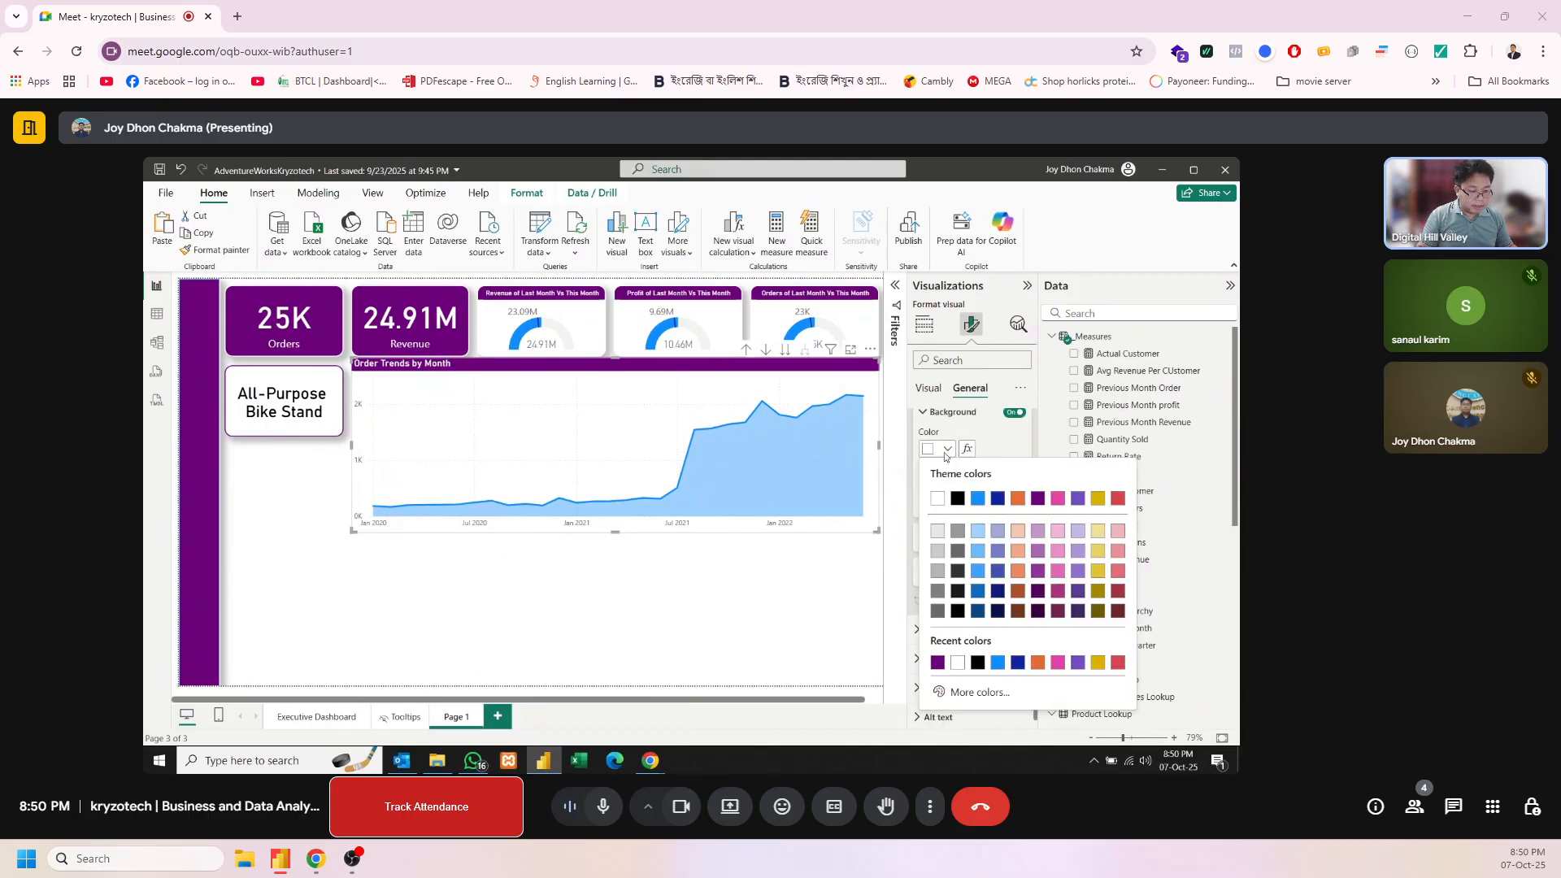
click(939, 499)
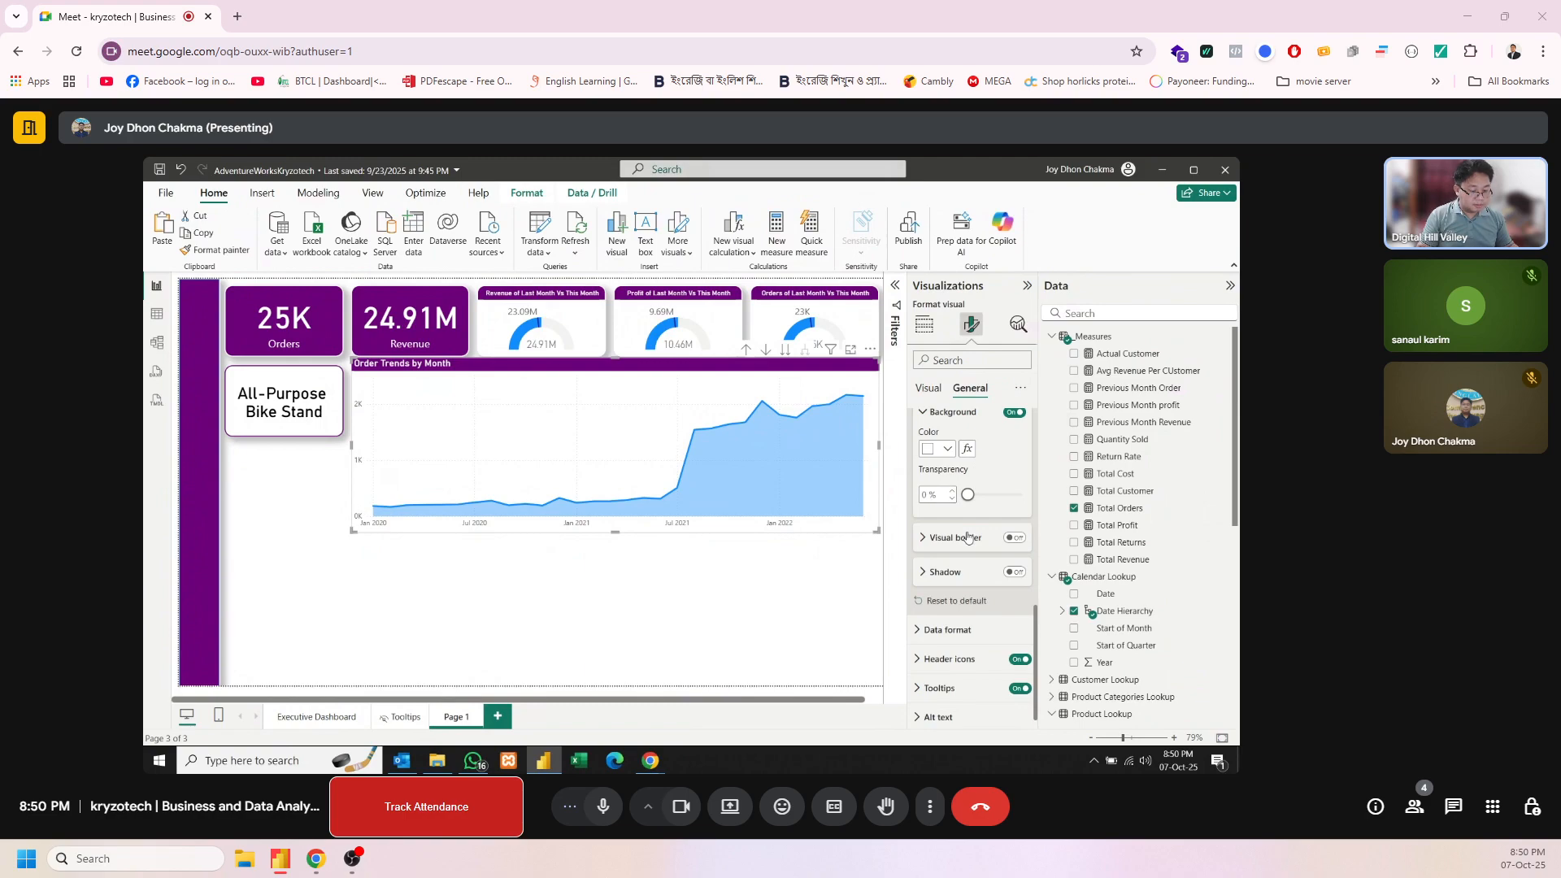
Turn on the area chart's visual border and shadow, and set the border color to white
click(1013, 539)
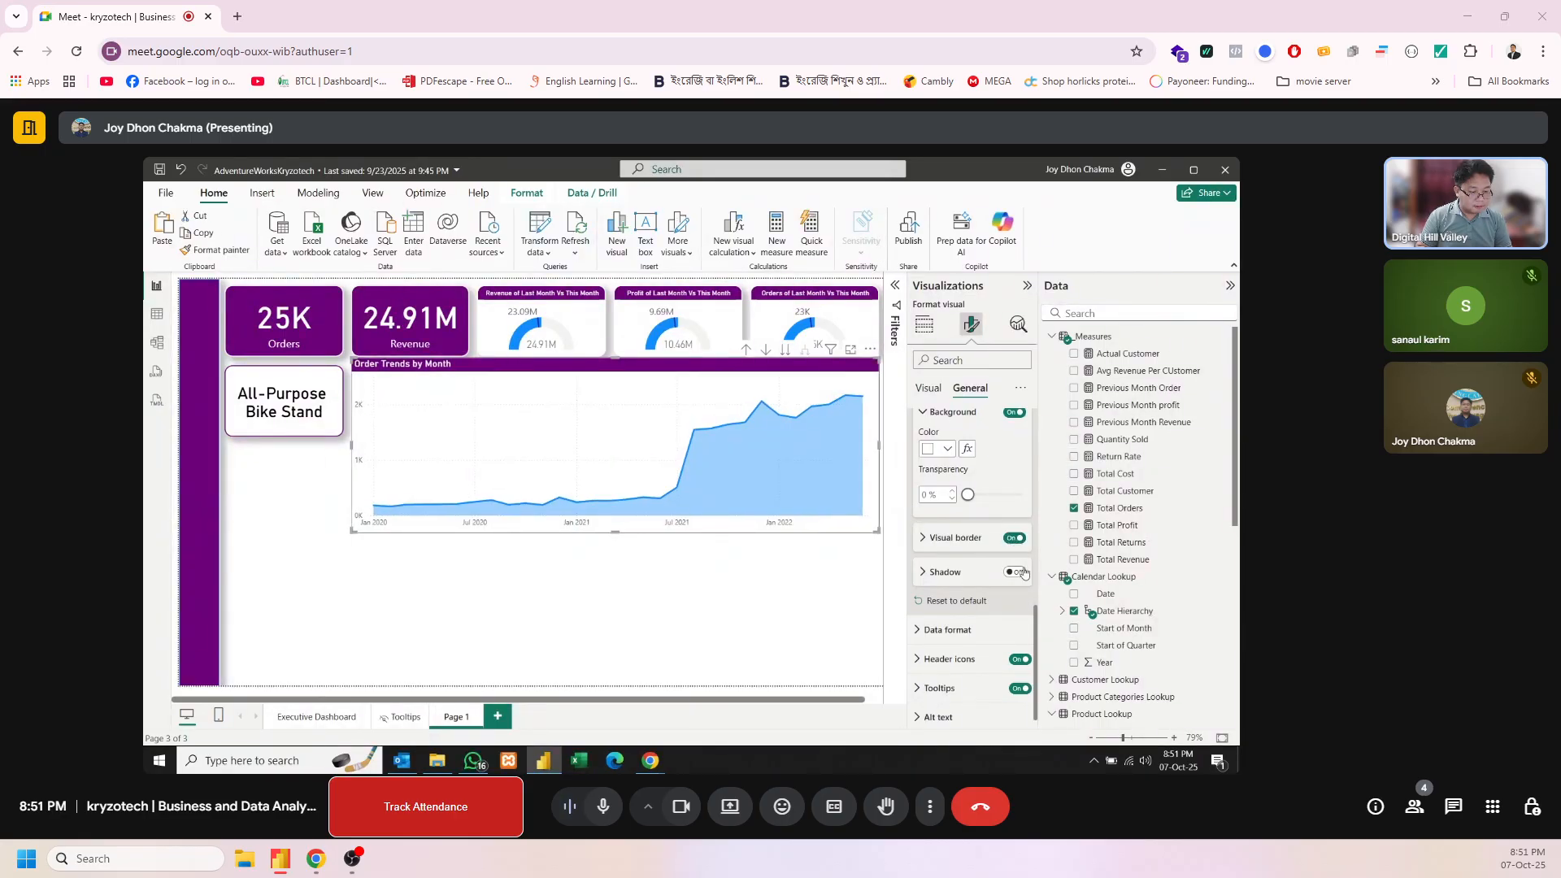
click(1014, 573)
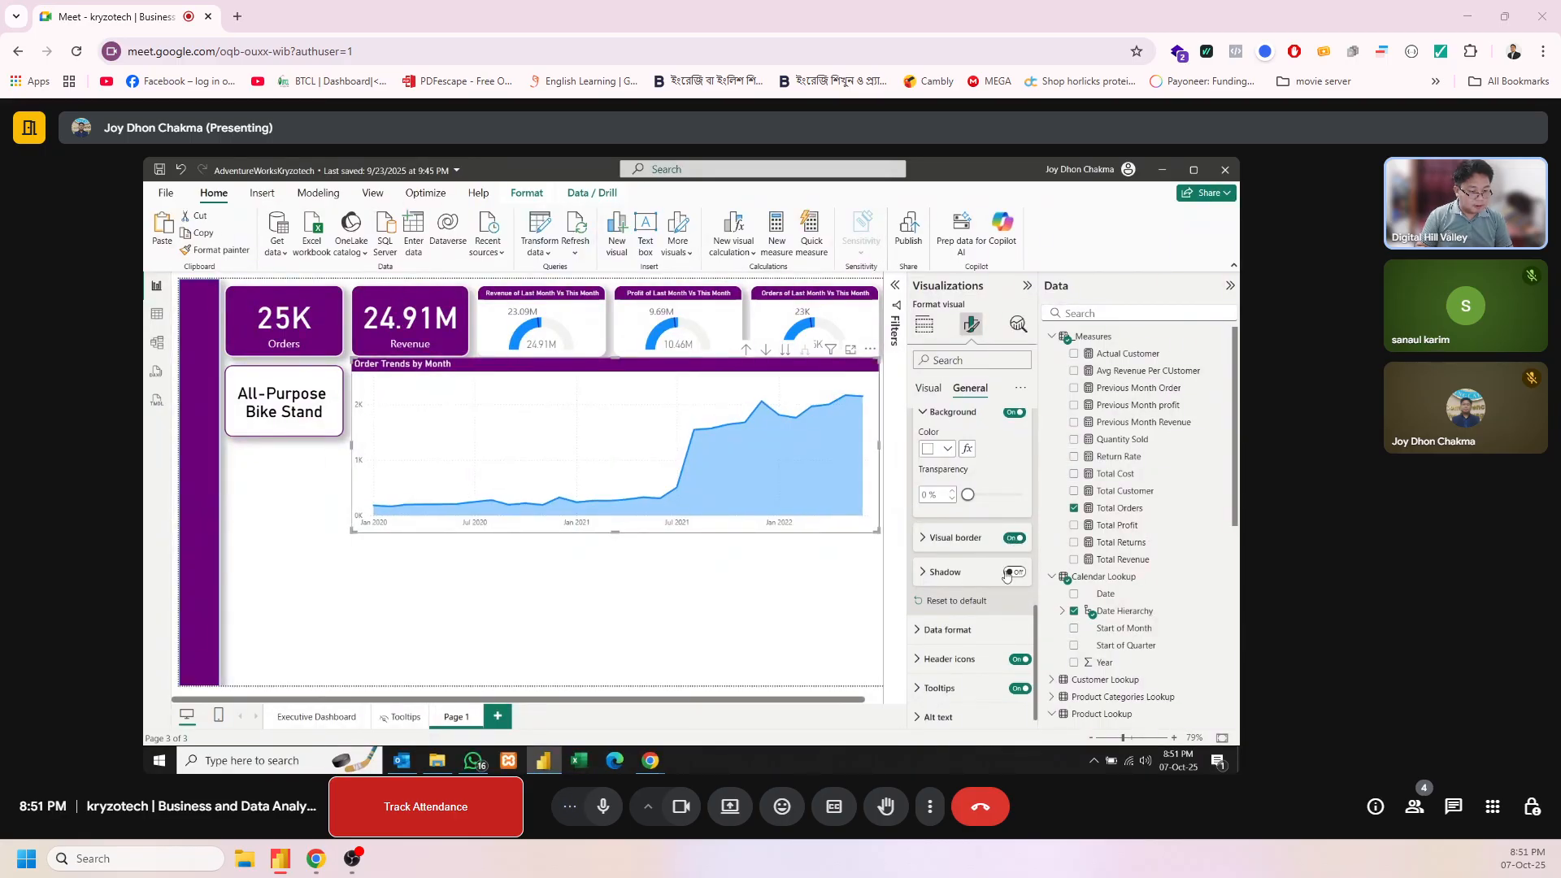
click(935, 538)
click(948, 576)
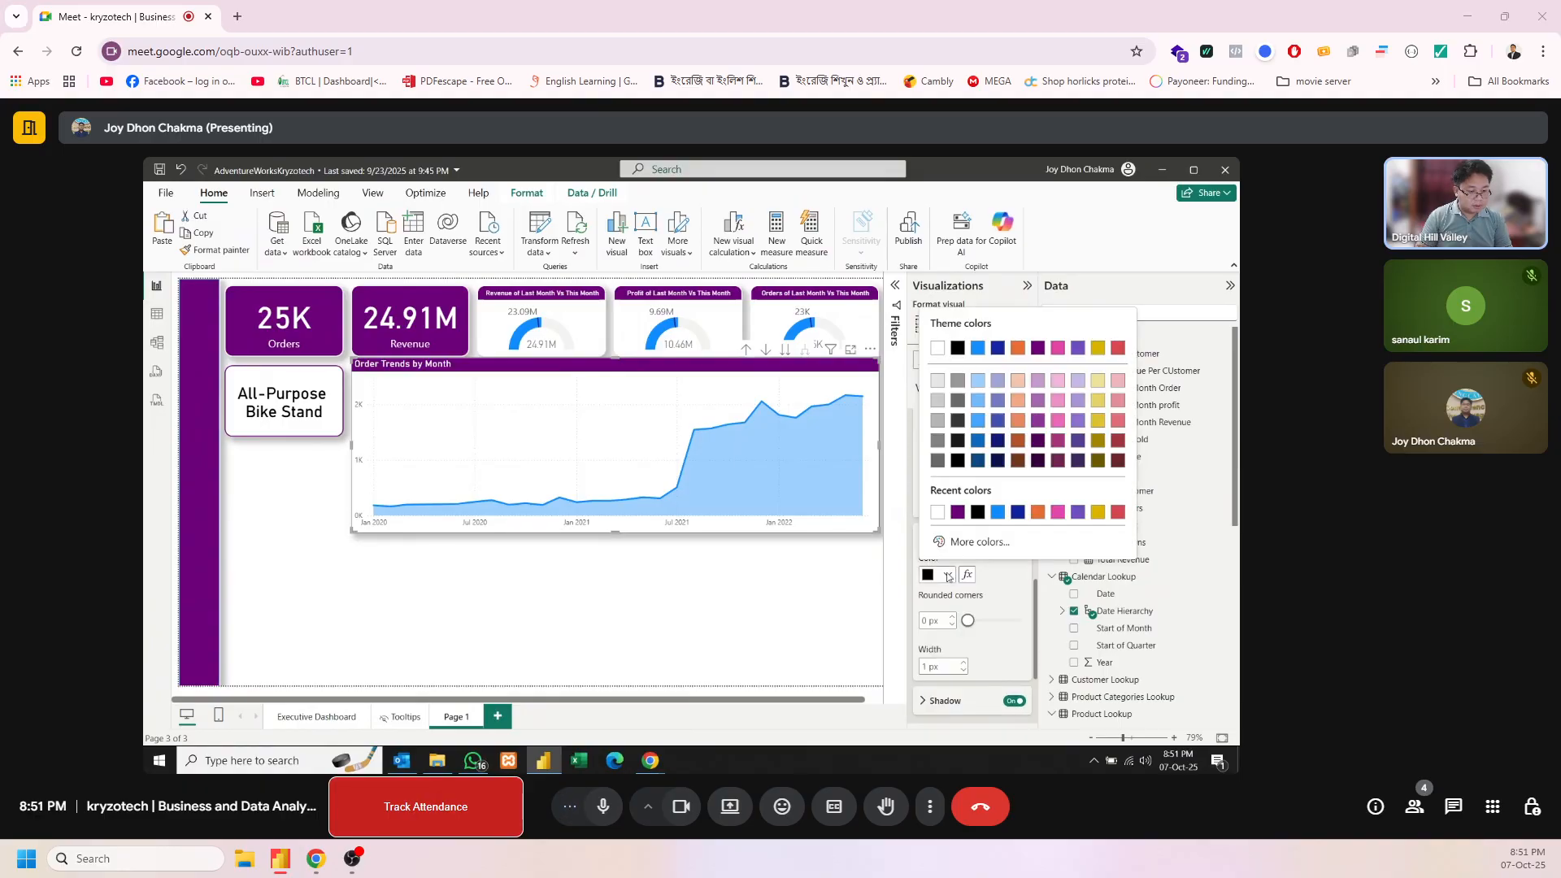
click(939, 512)
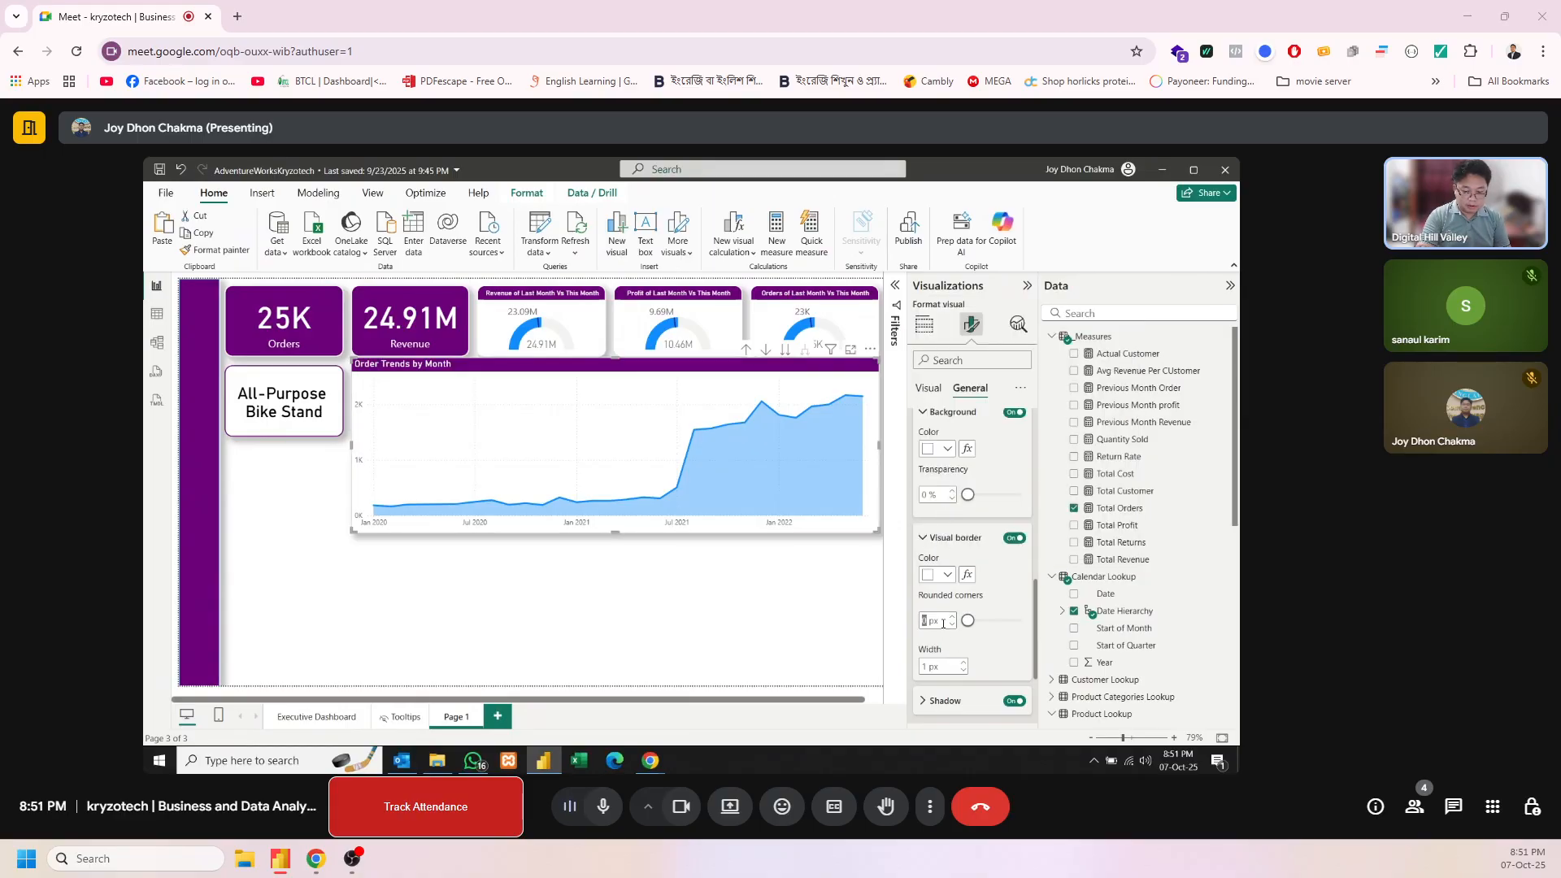
Give the area chart's visual border 14 px rounded corners and a 2 px width
text(14)
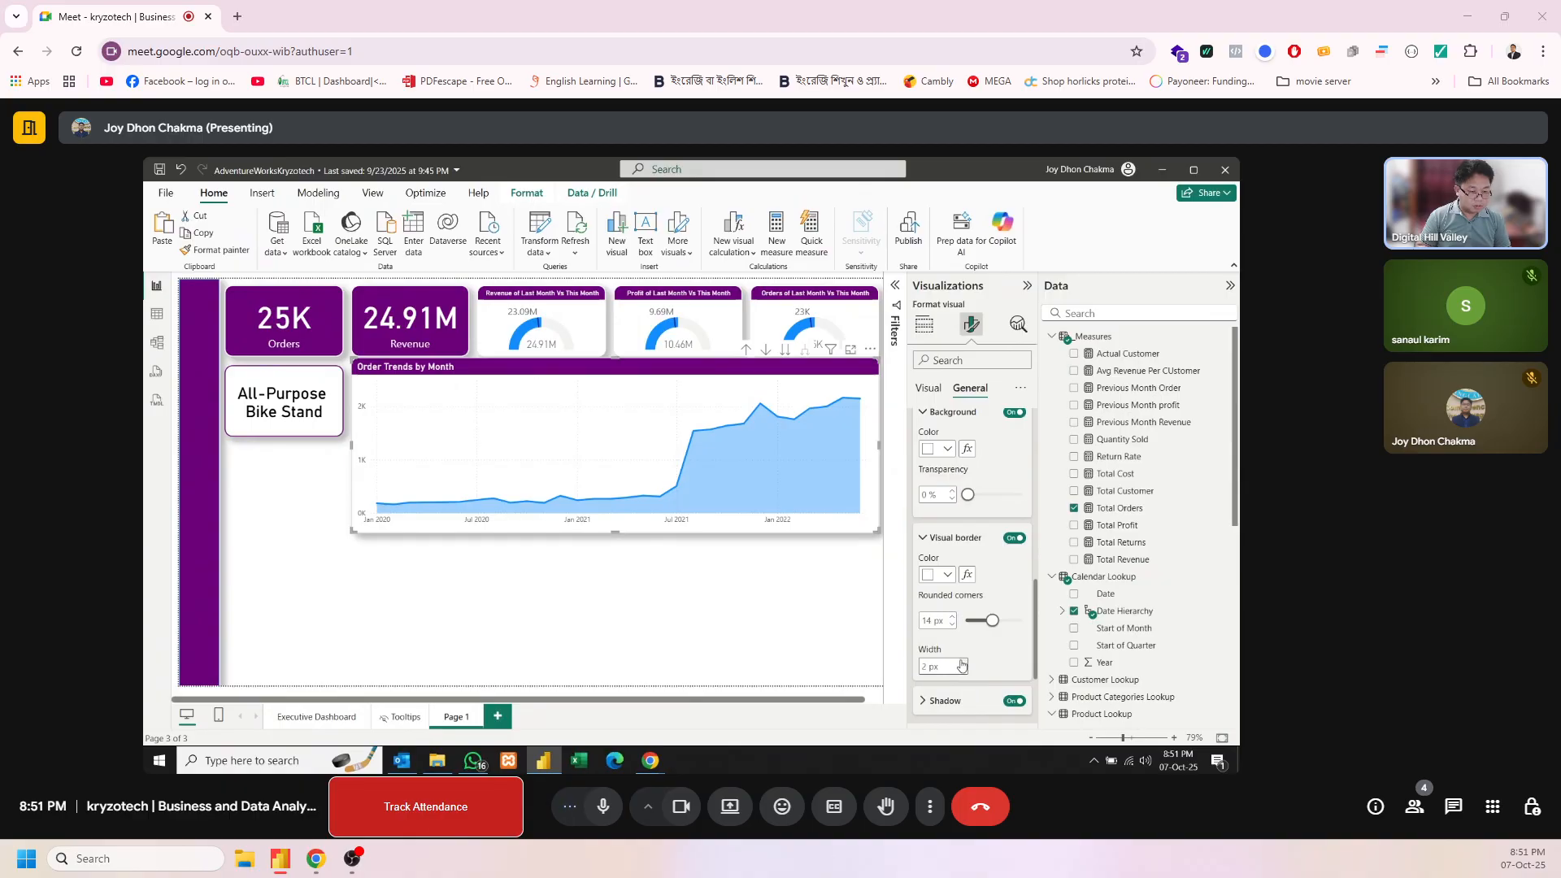
click(963, 663)
click(964, 662)
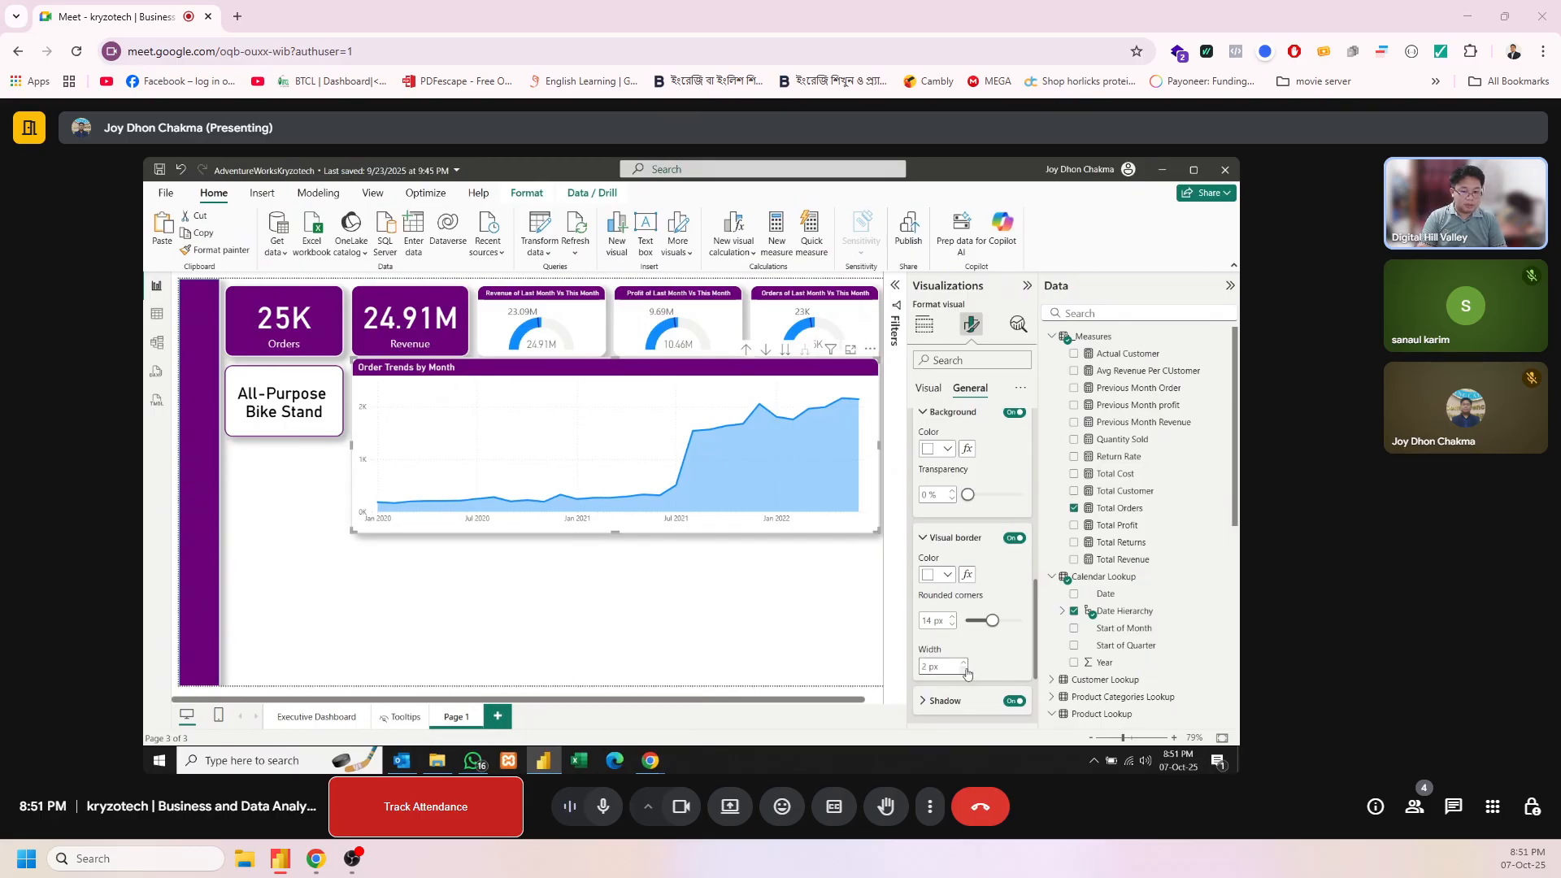
click(739, 649)
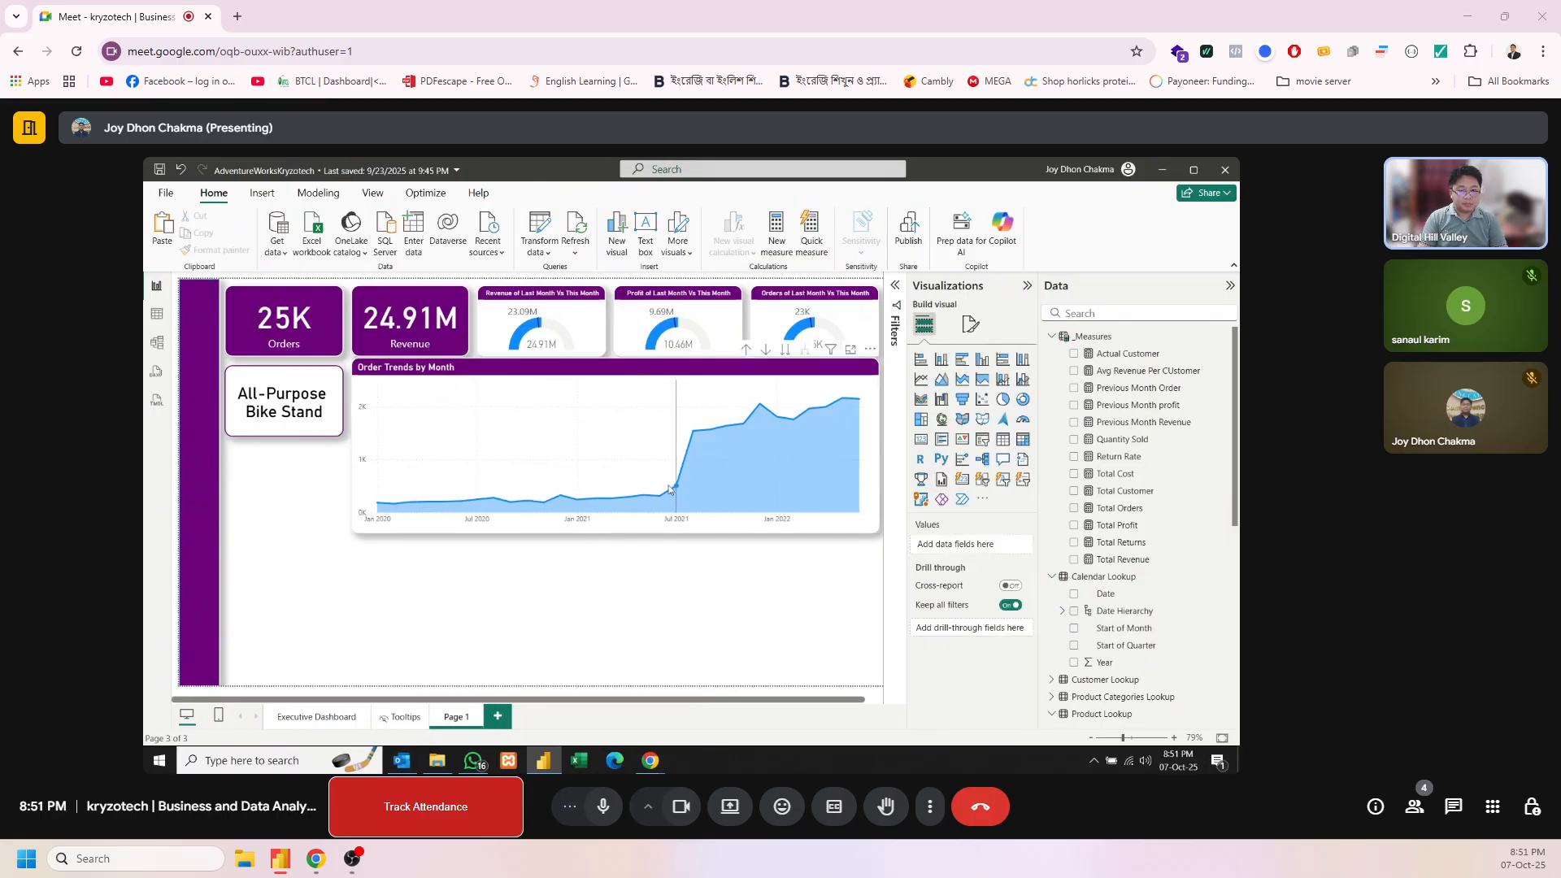
Shift the area chart slightly down from the gauges and place a duplicate of it directly beneath
mouse_move(672, 488)
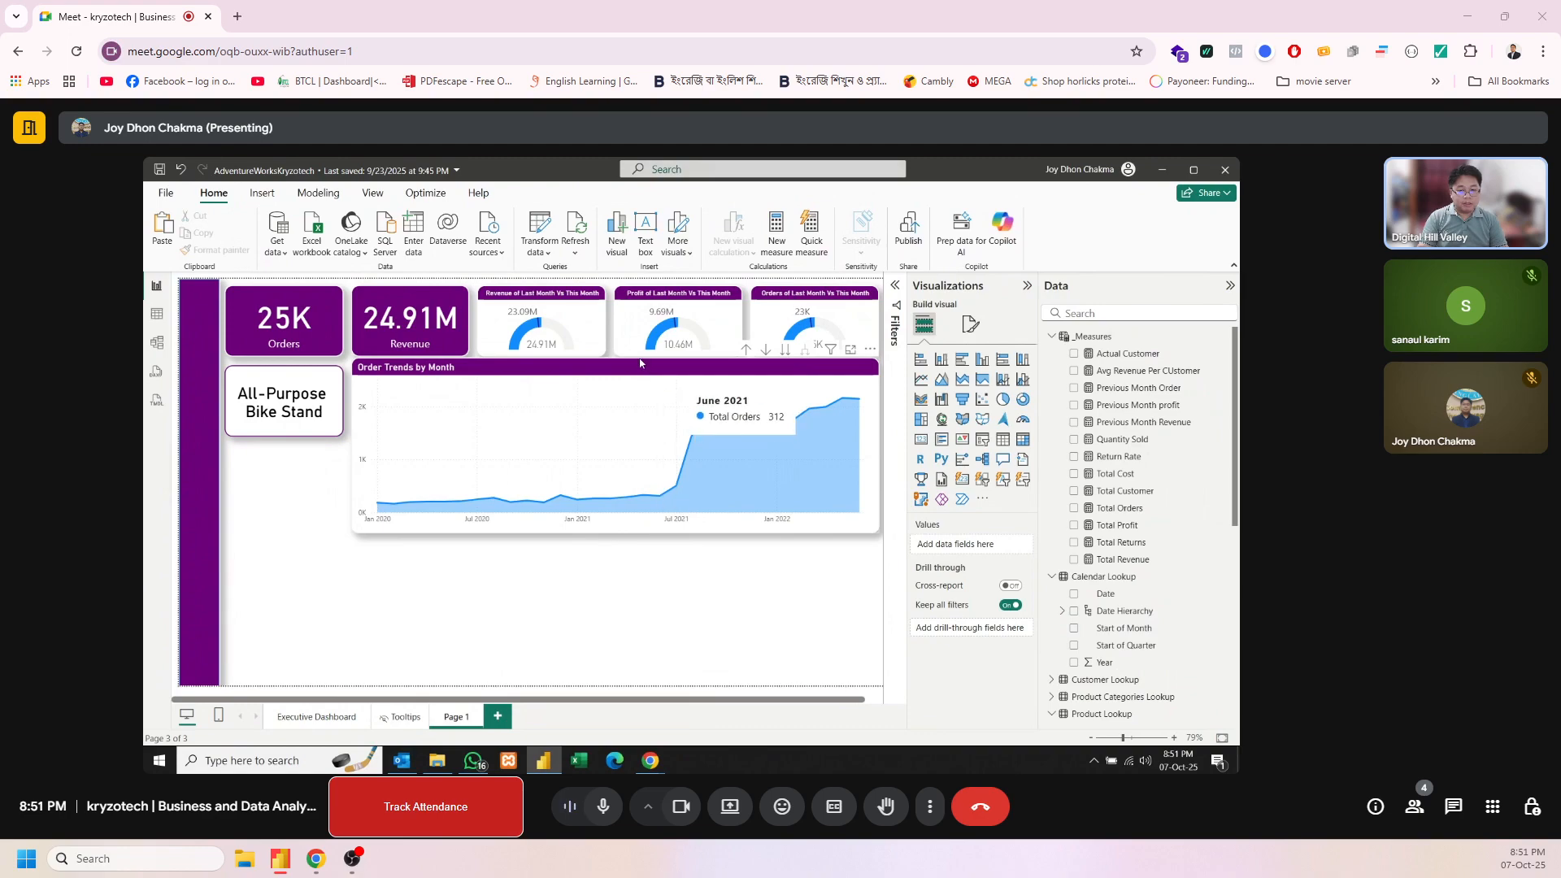
click(641, 366)
drag(642, 370, 642, 378)
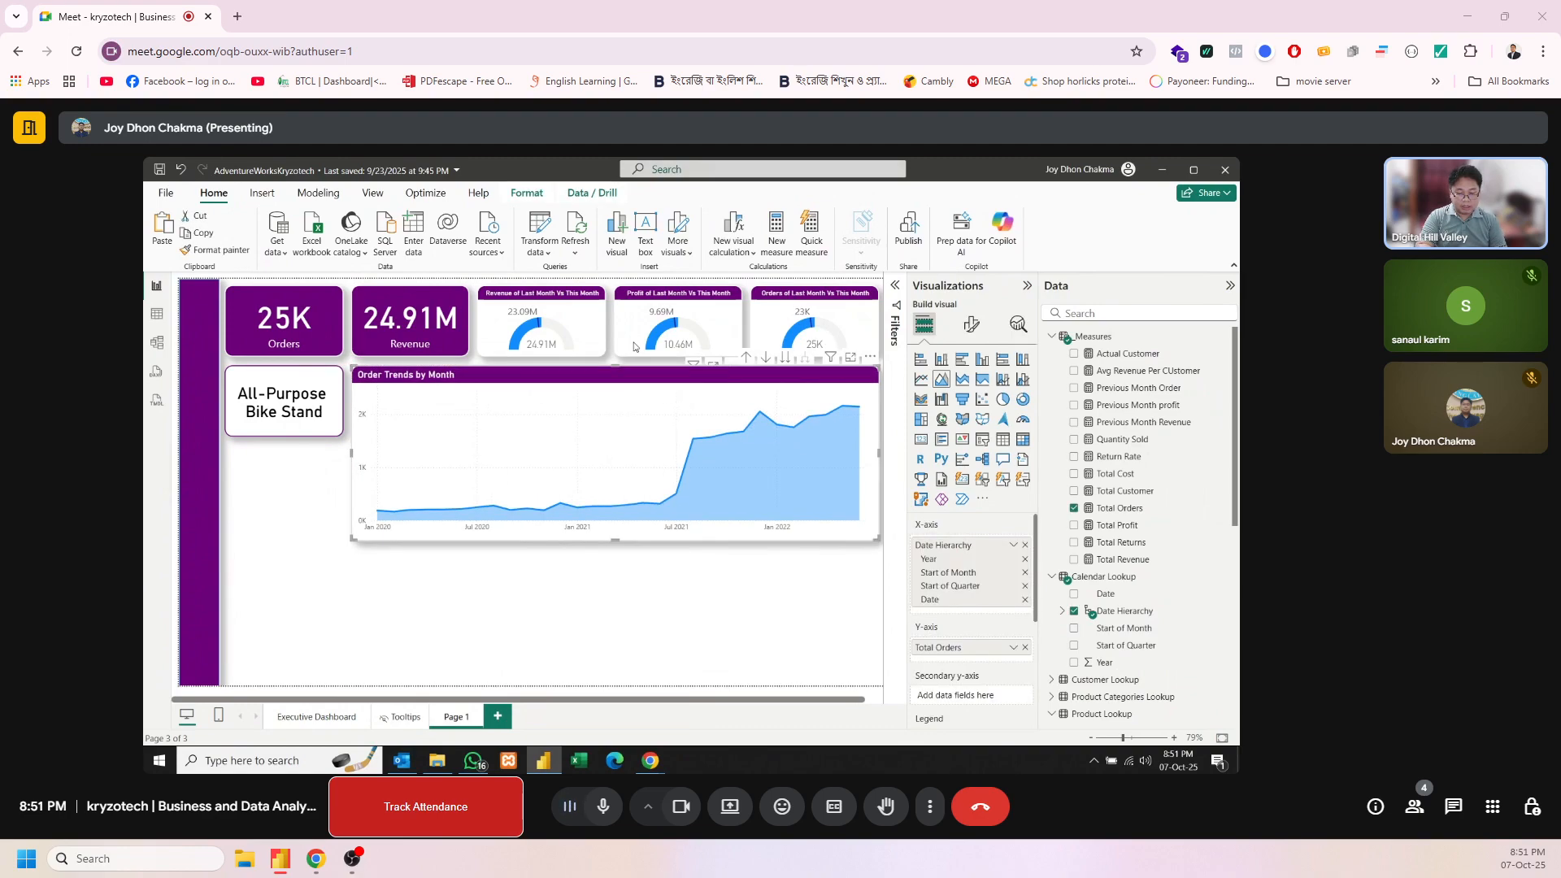
drag(499, 362, 498, 509)
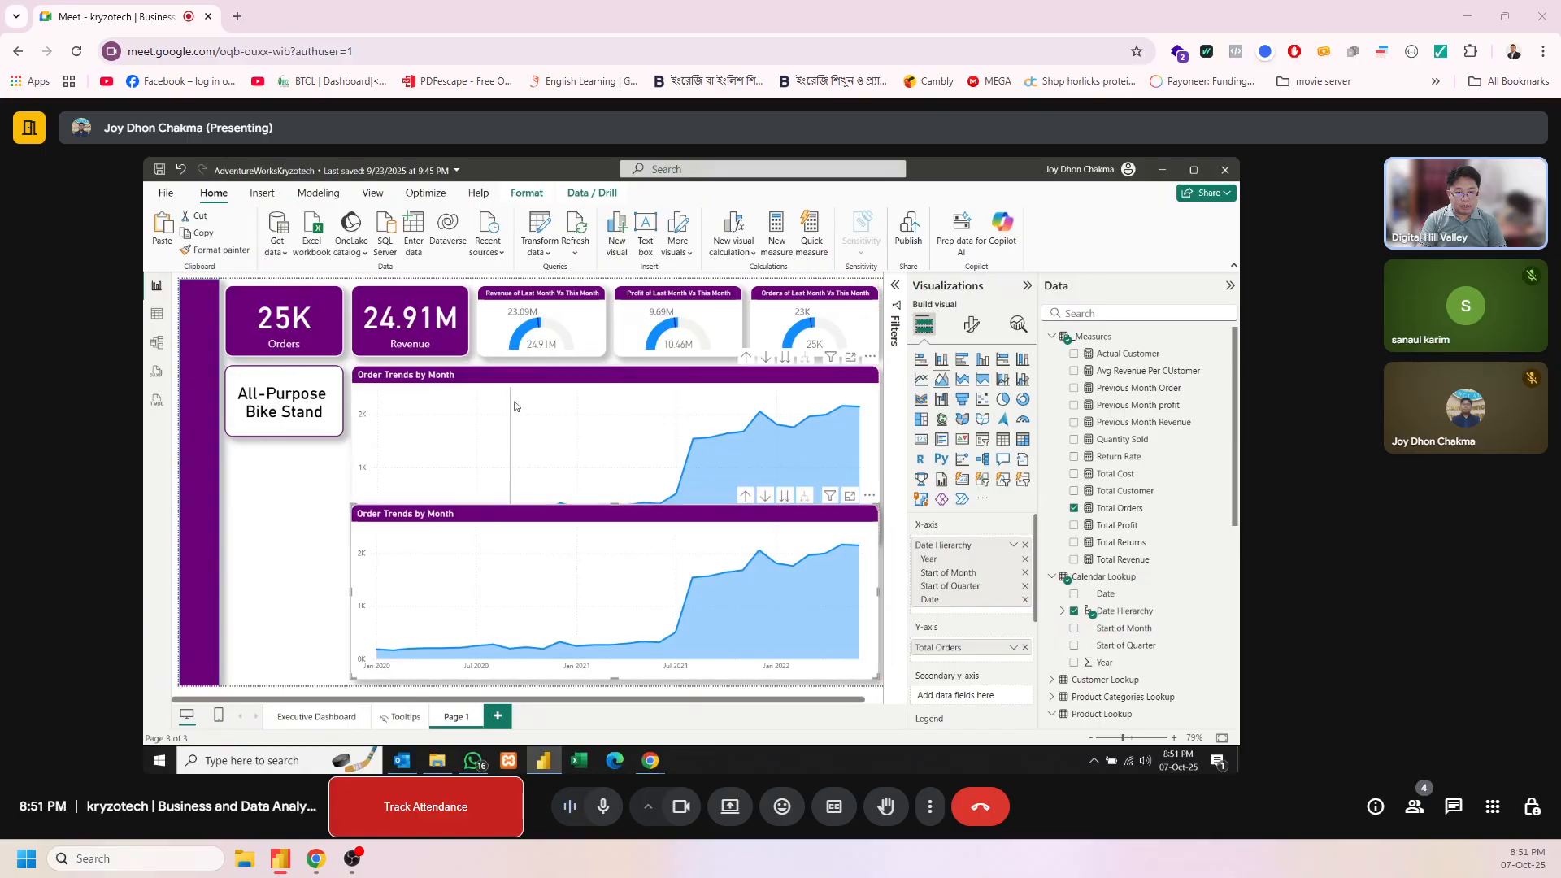
Reduce the upper area chart's height so it ends just above the duplicate chart
click(533, 383)
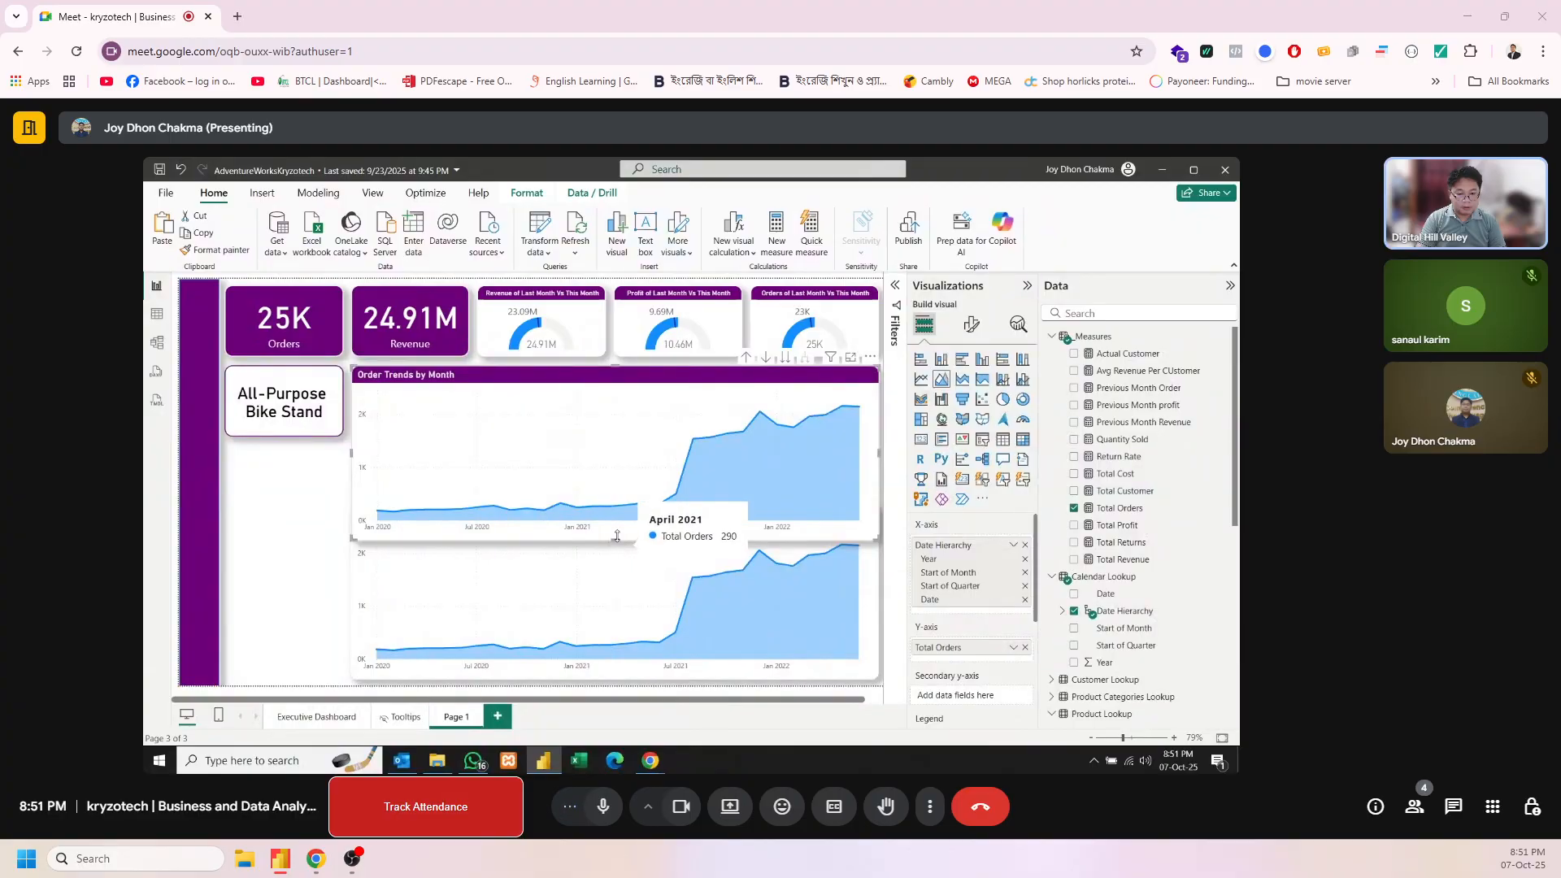
drag(615, 540, 620, 492)
drag(618, 490, 617, 494)
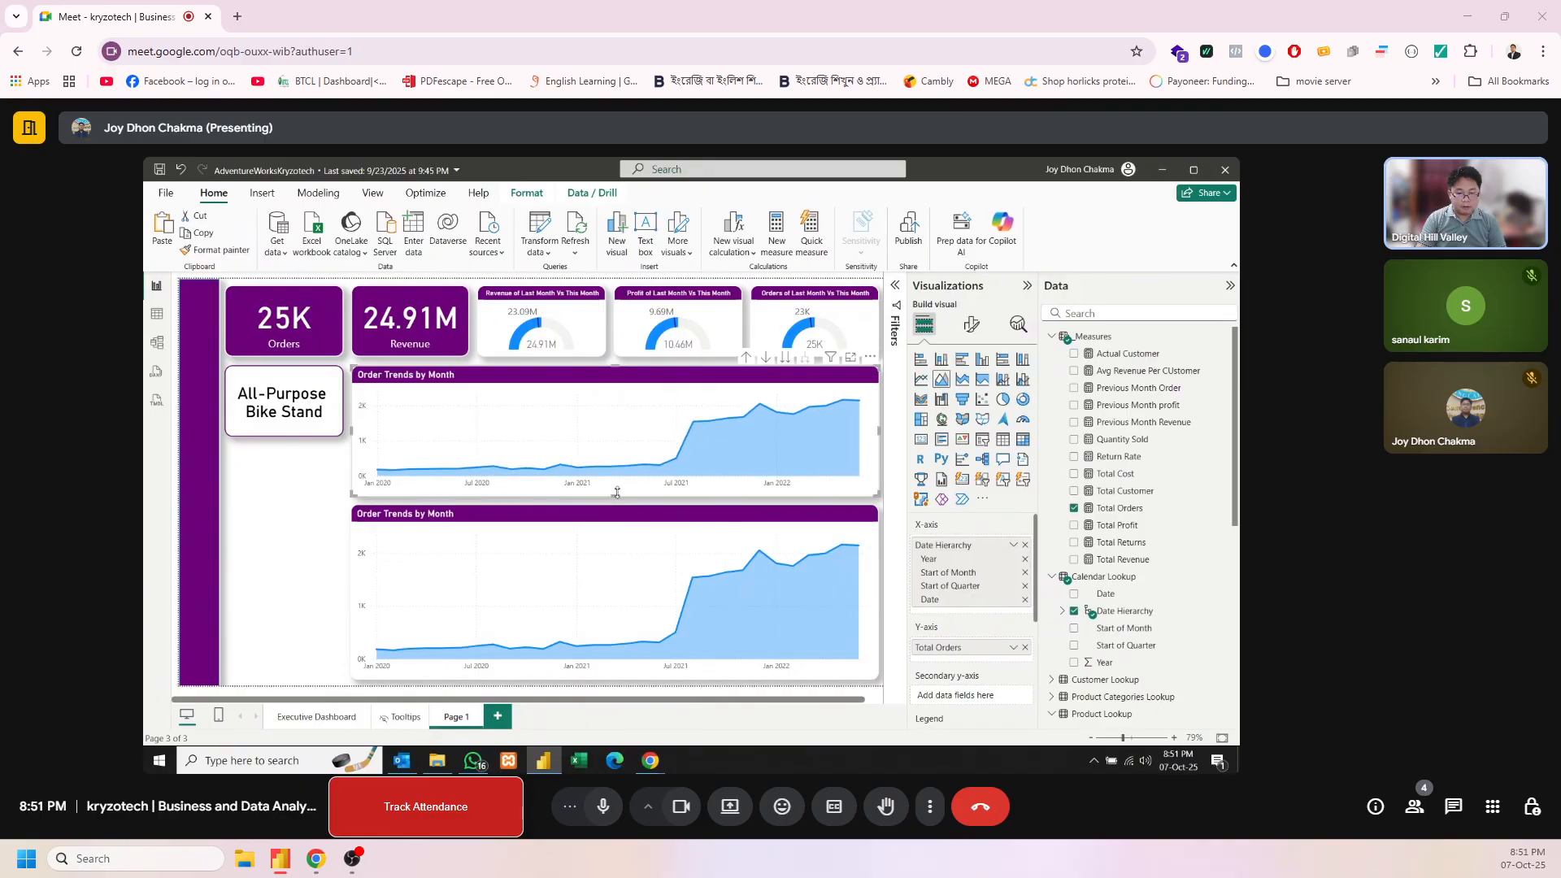
click(258, 600)
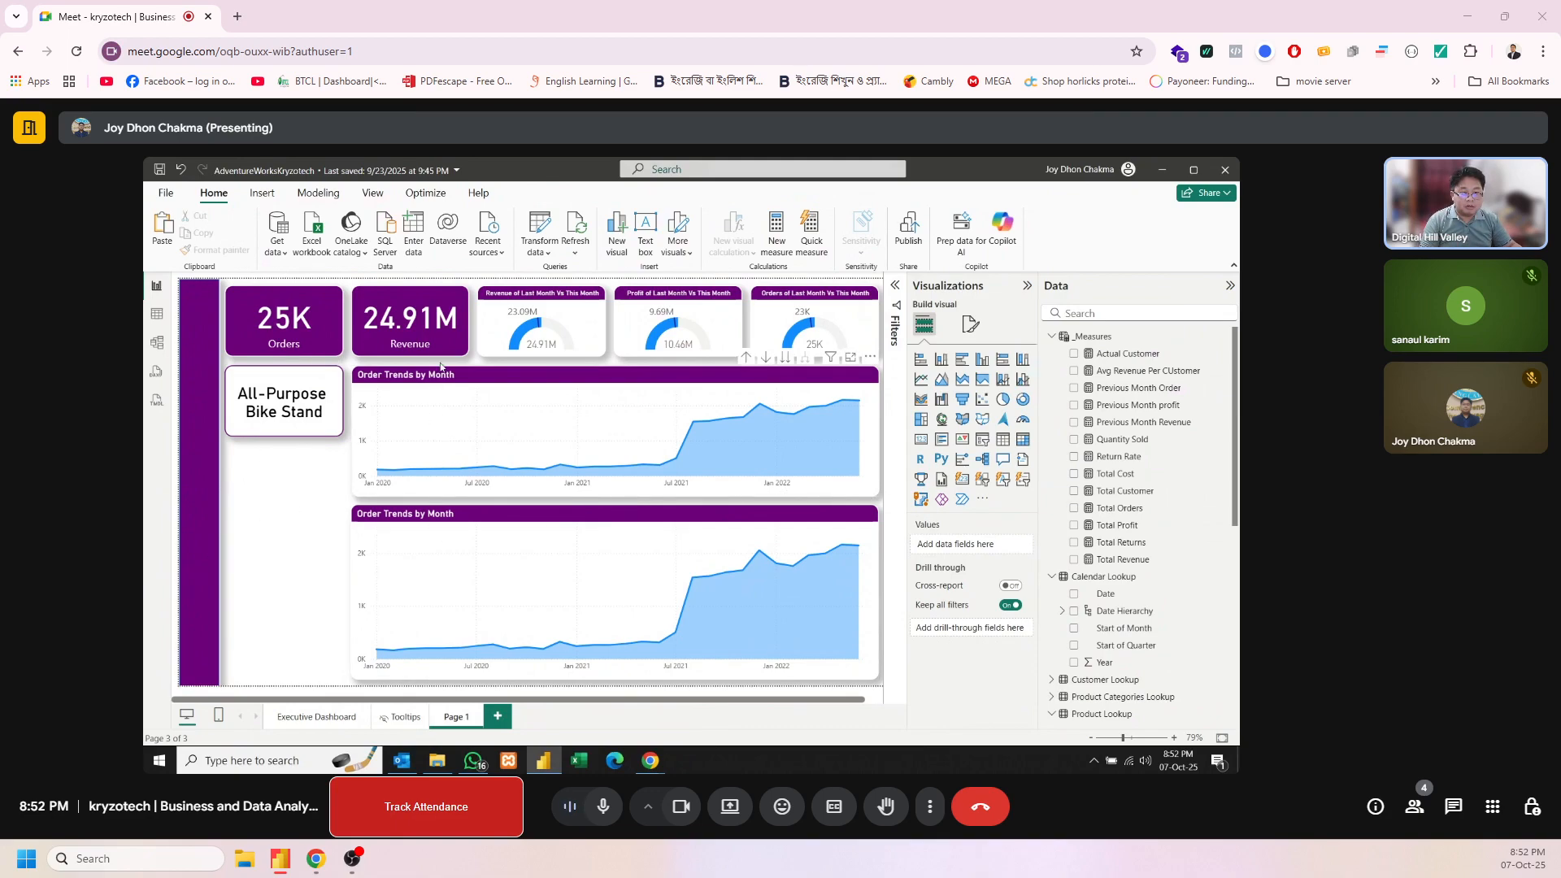
Start a new fields parameter and name it "Product Selection Metric"
click(318, 193)
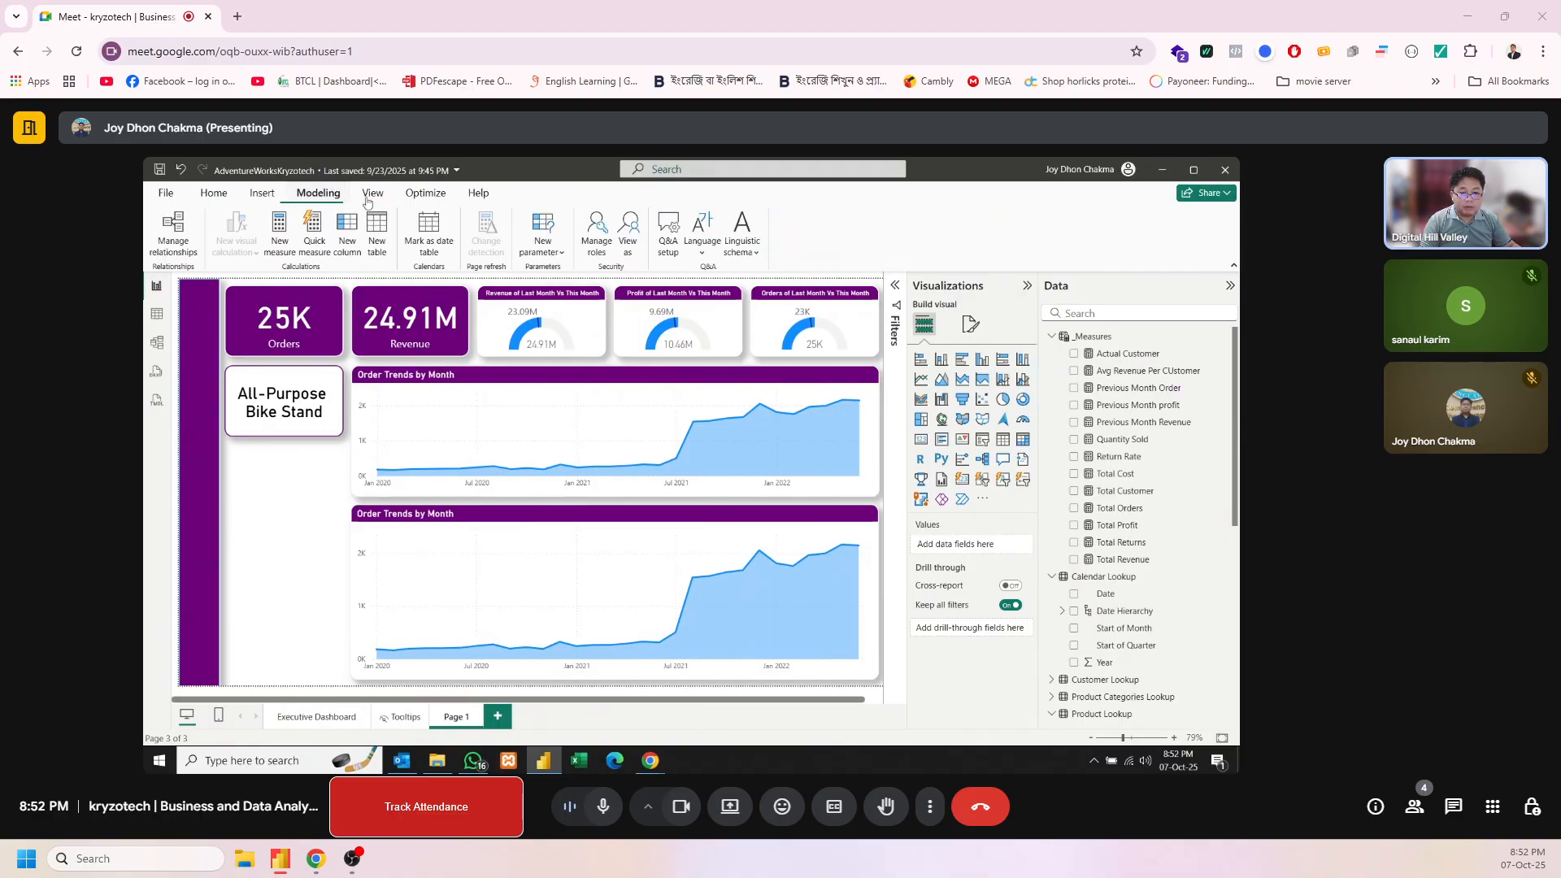
click(564, 253)
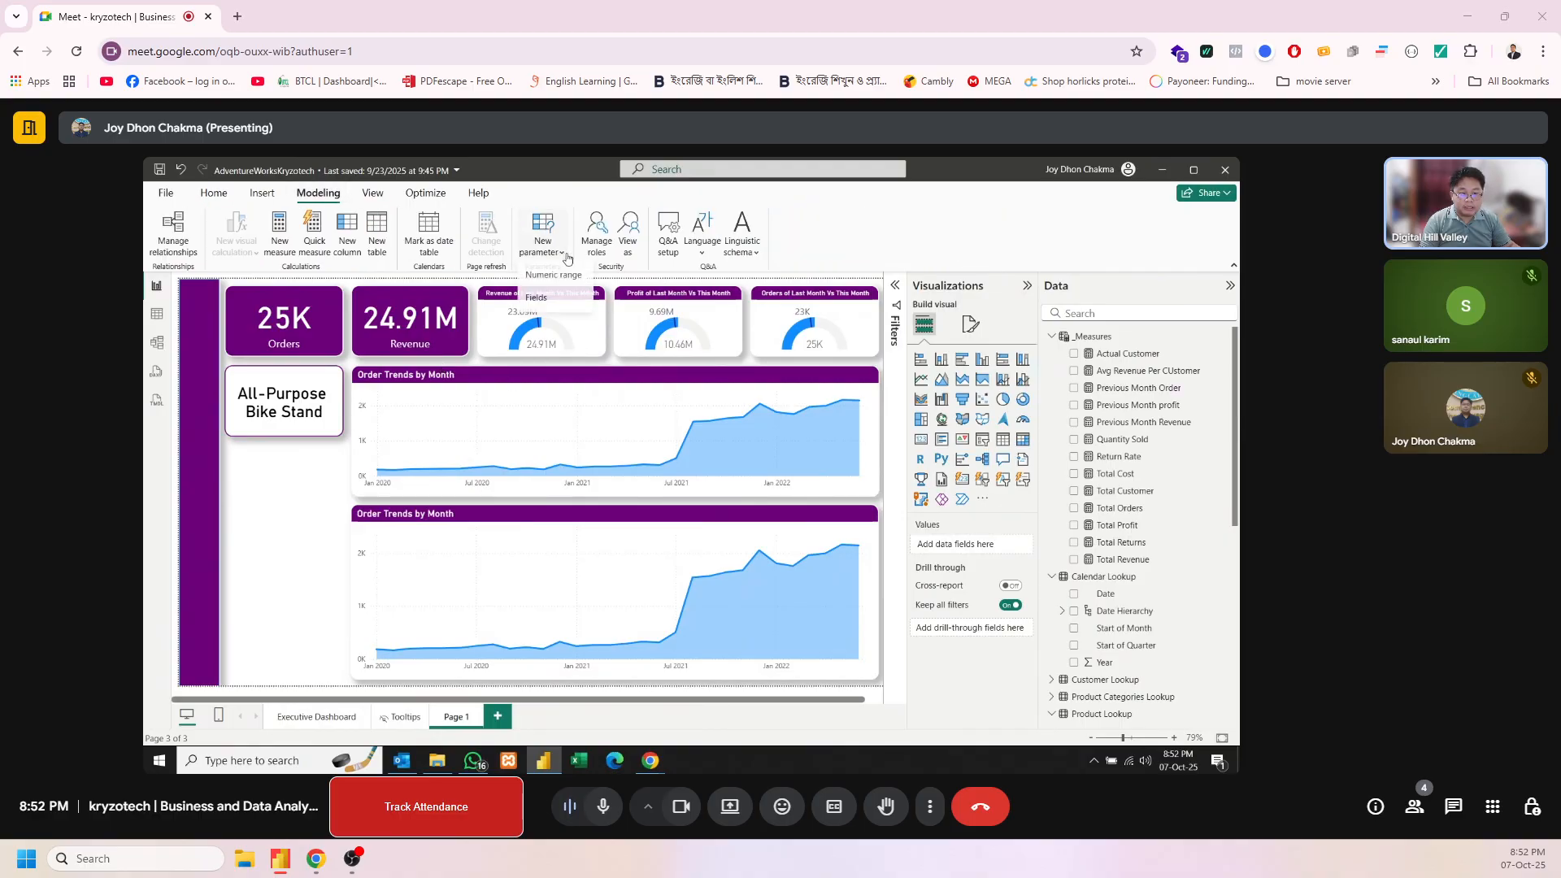
click(552, 298)
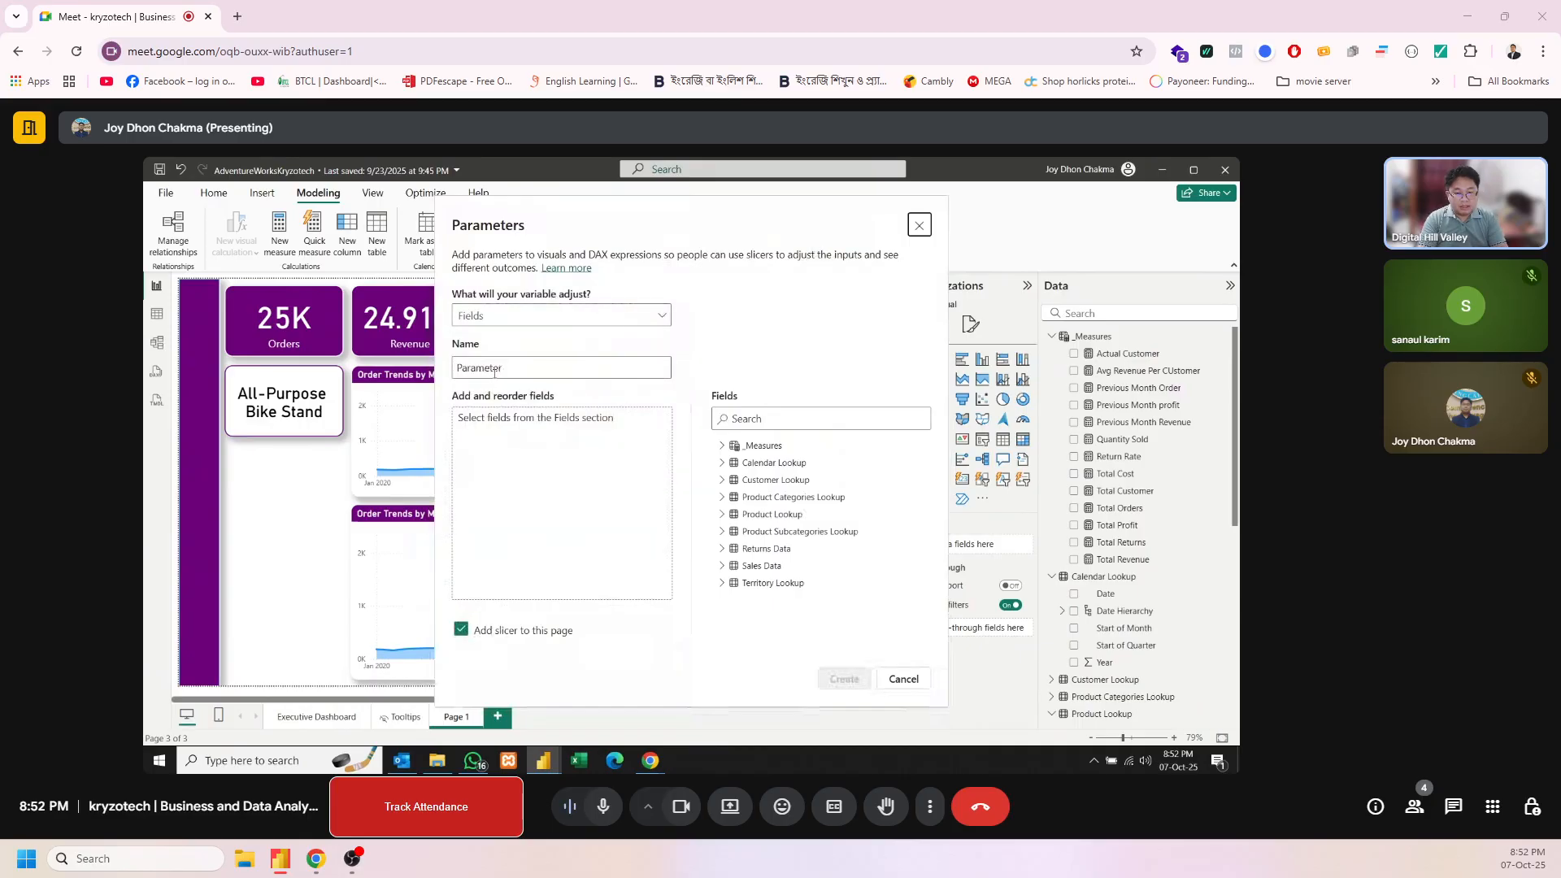
double_click(534, 363)
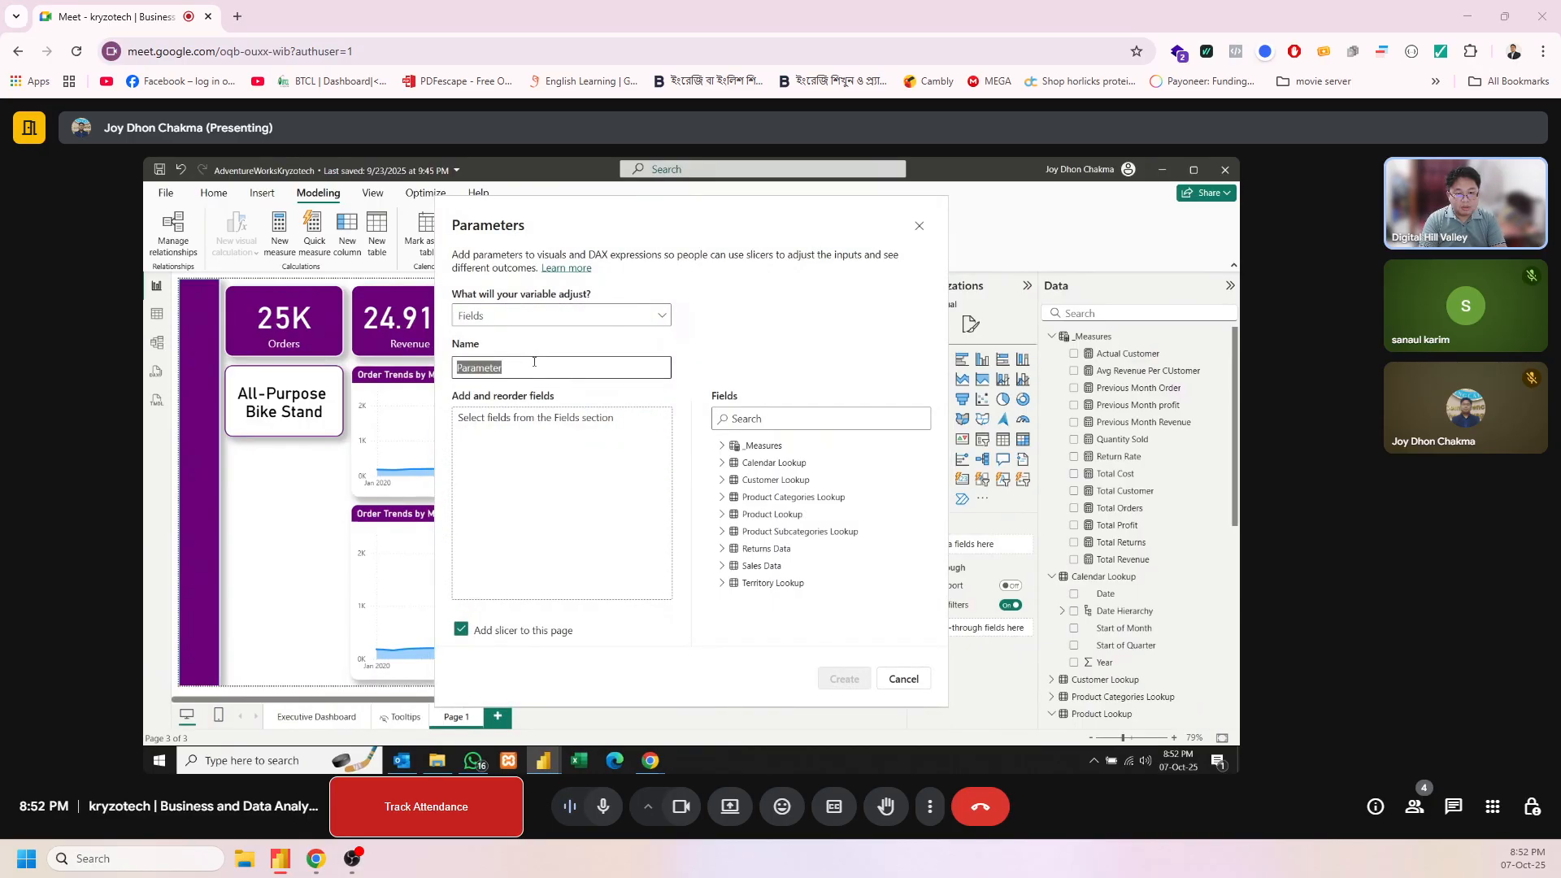
text(Product Sele)
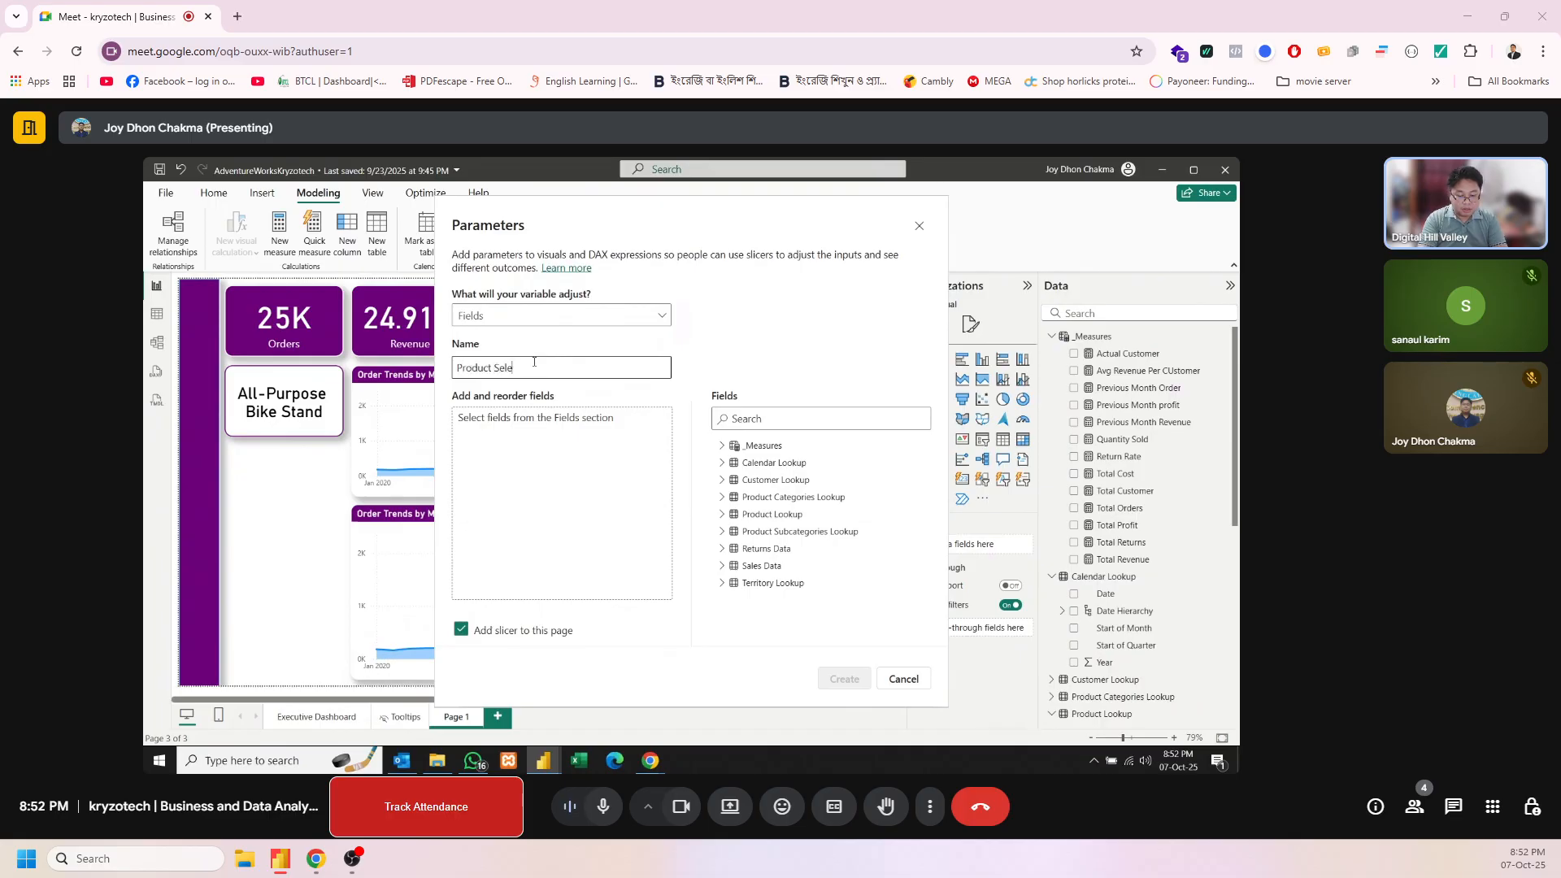
text(ction Metric)
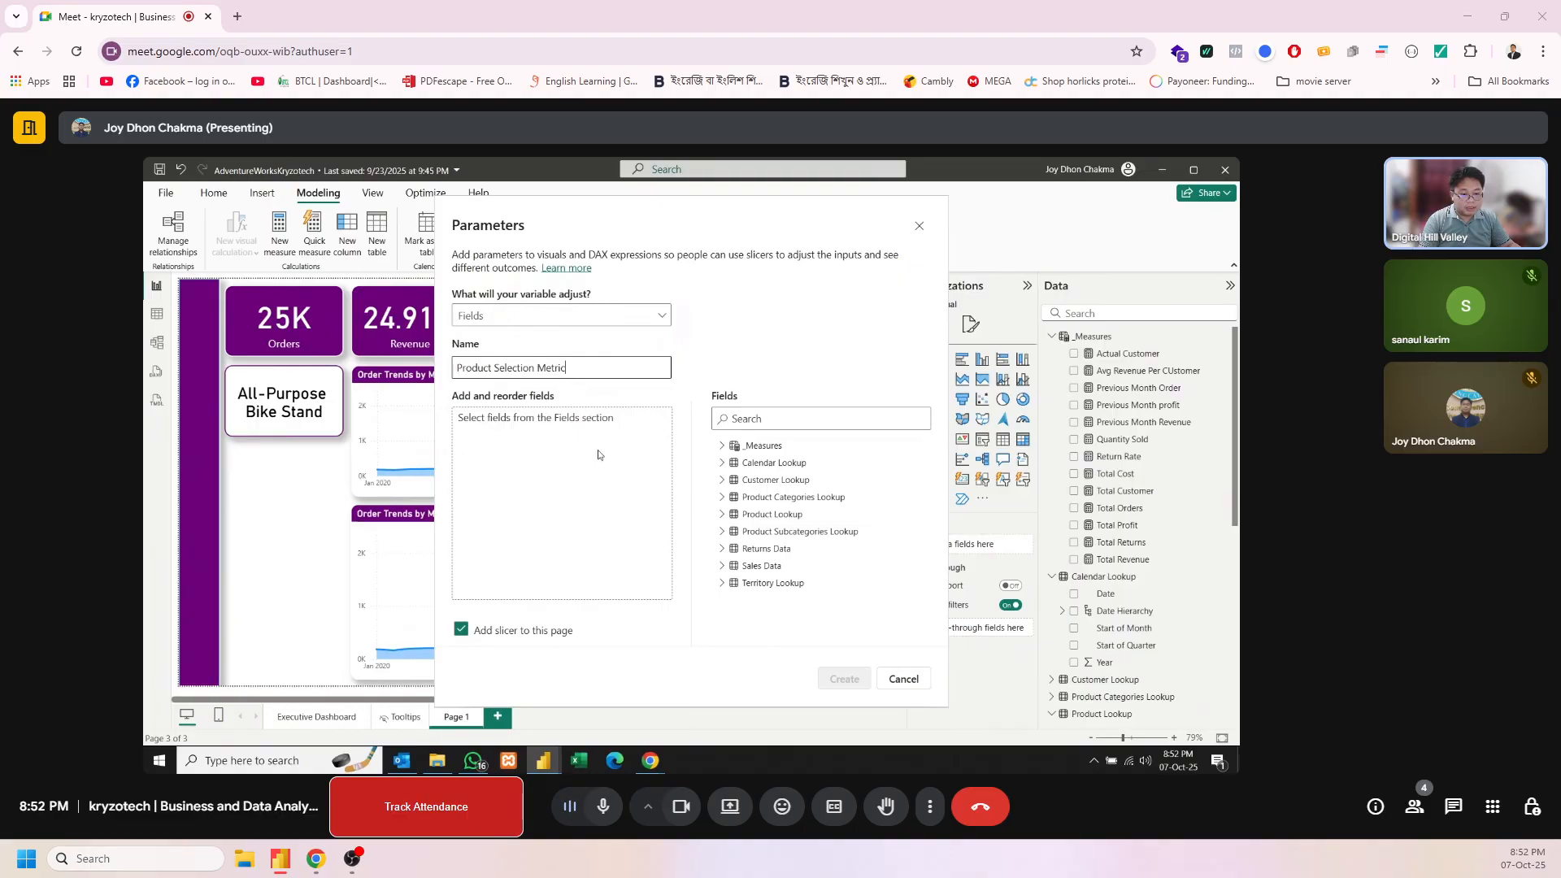
Add Total Orders, Total Revenue, Total Profit, Total Returns and Quantity Sold to the parameter, and create it with a slicer on the page
click(721, 446)
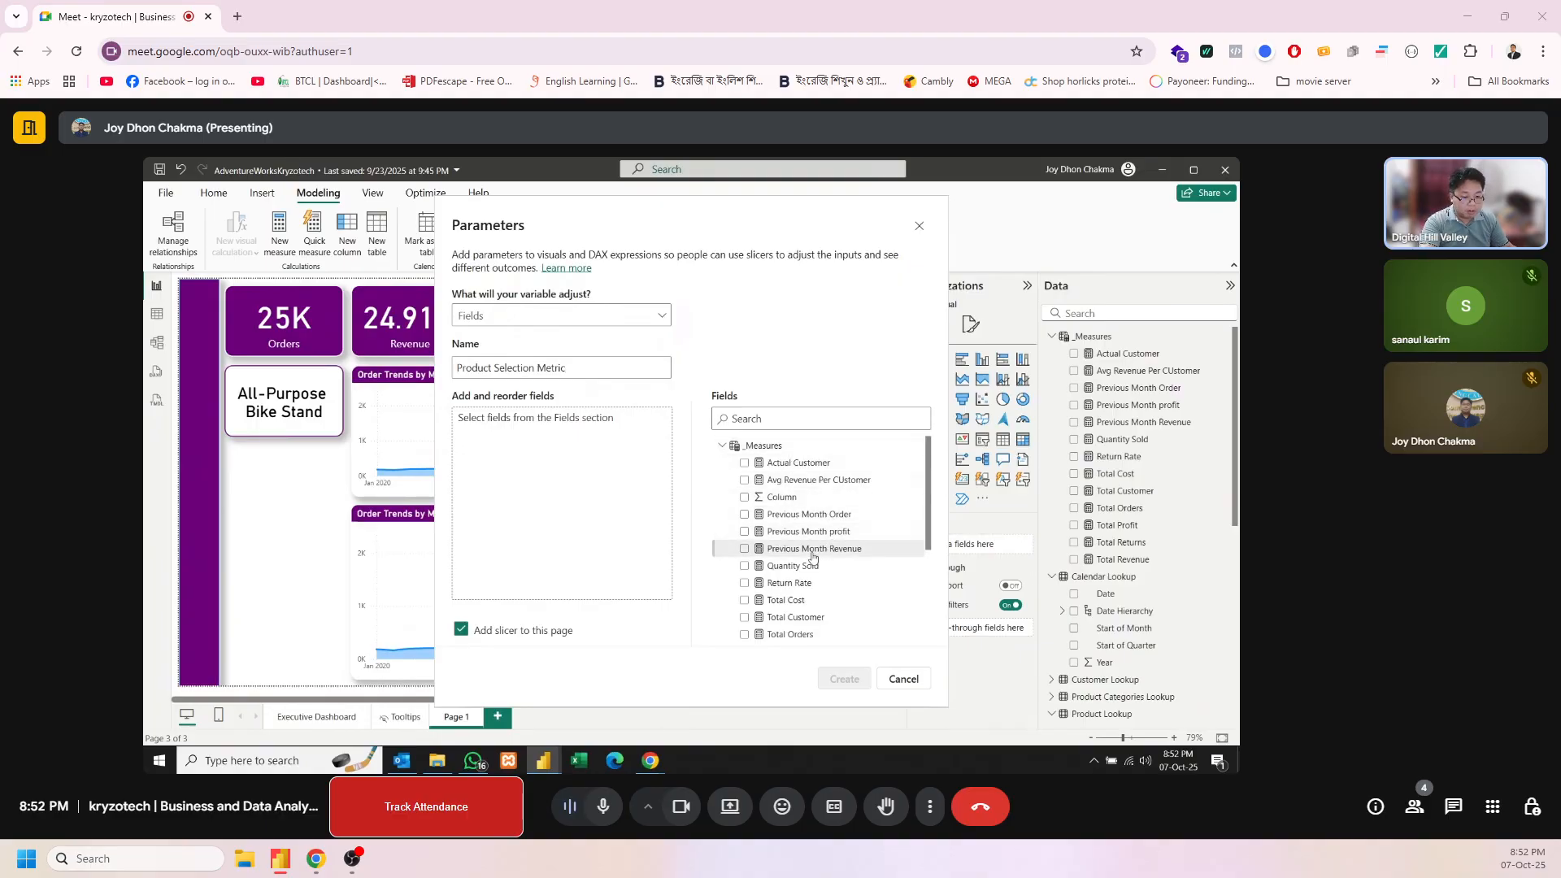
drag(807, 636, 585, 427)
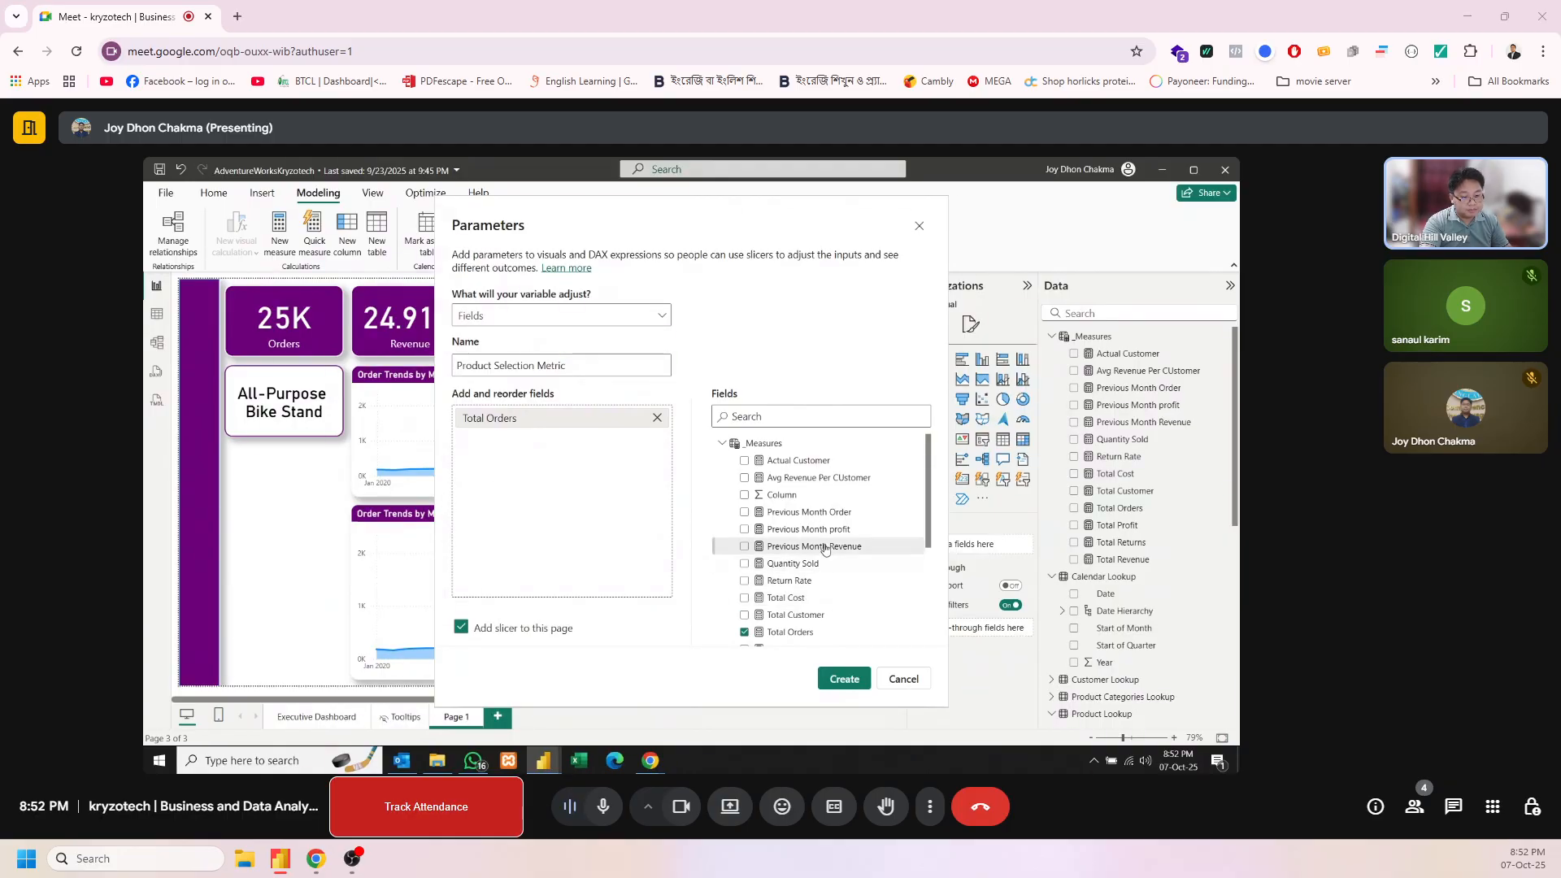
scroll(834, 573, down, 3)
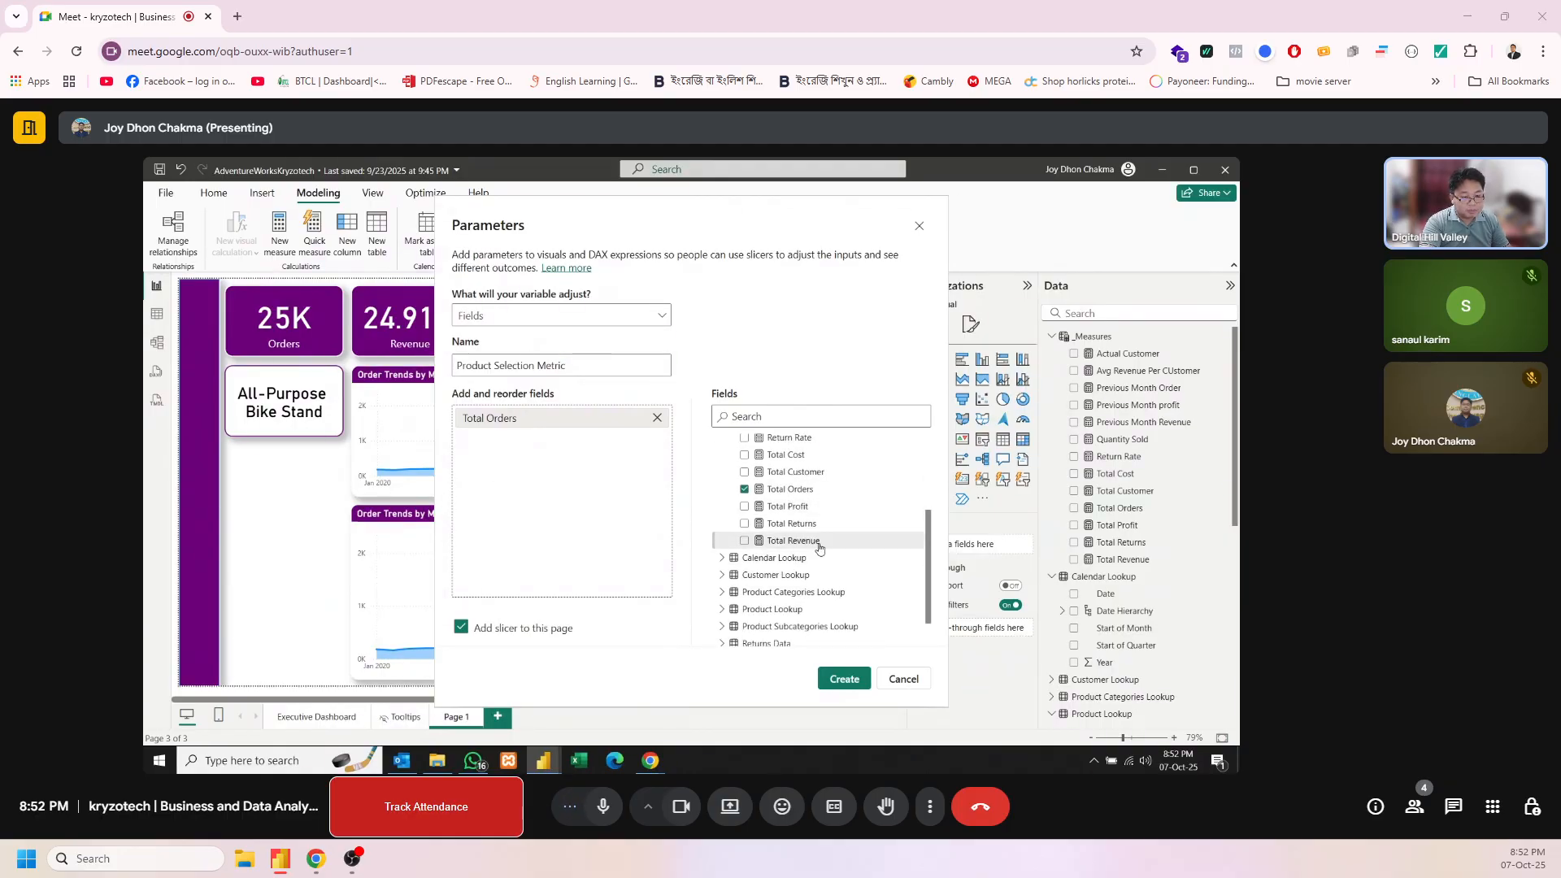
drag(793, 540, 657, 478)
drag(789, 506, 646, 499)
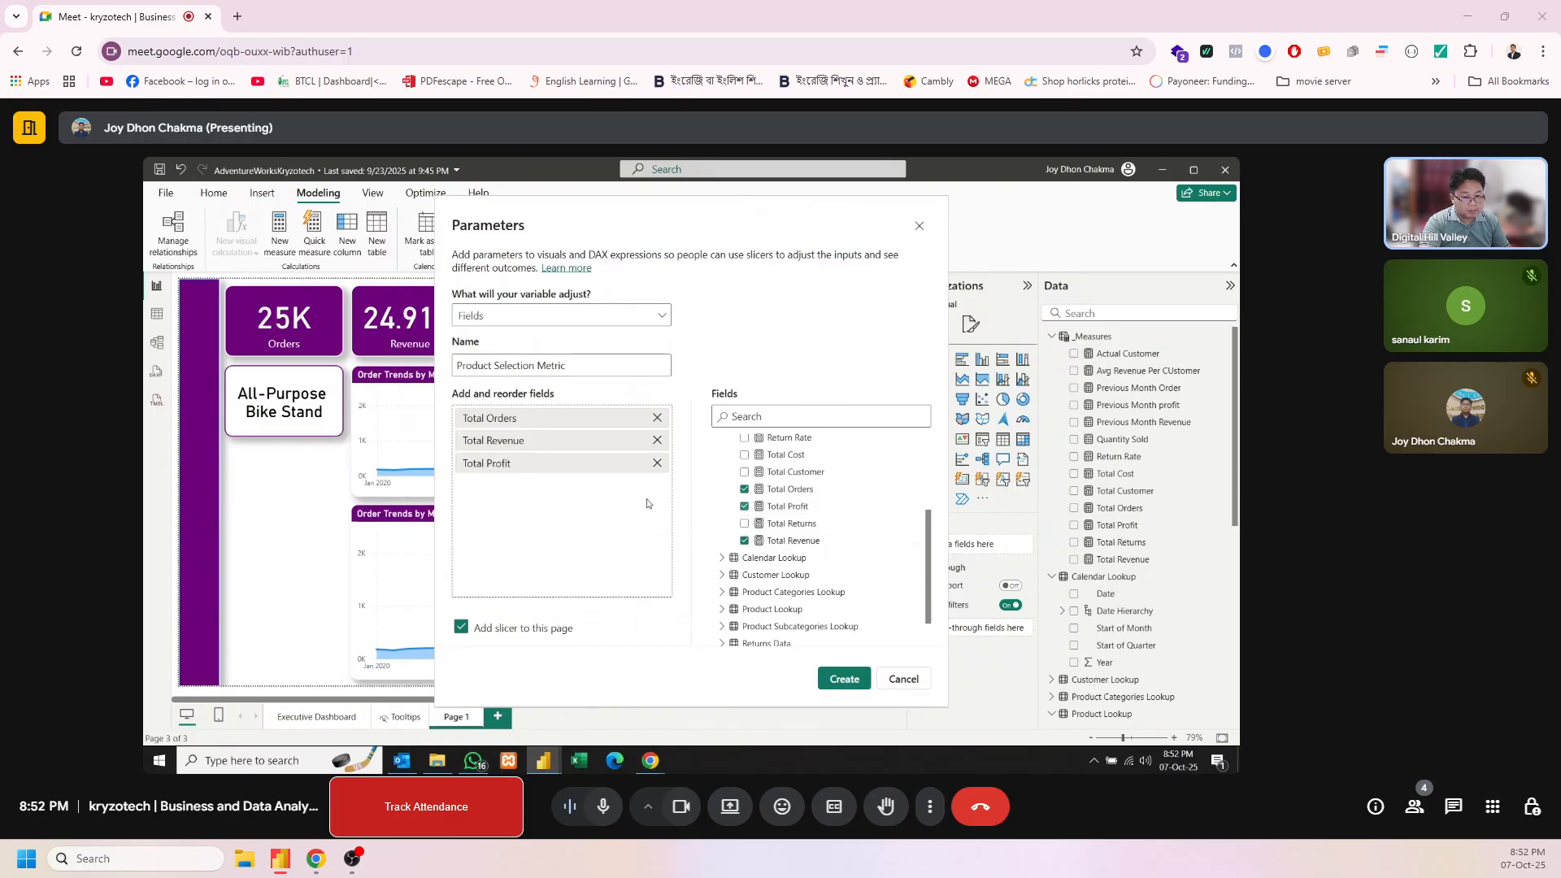
drag(793, 525, 618, 519)
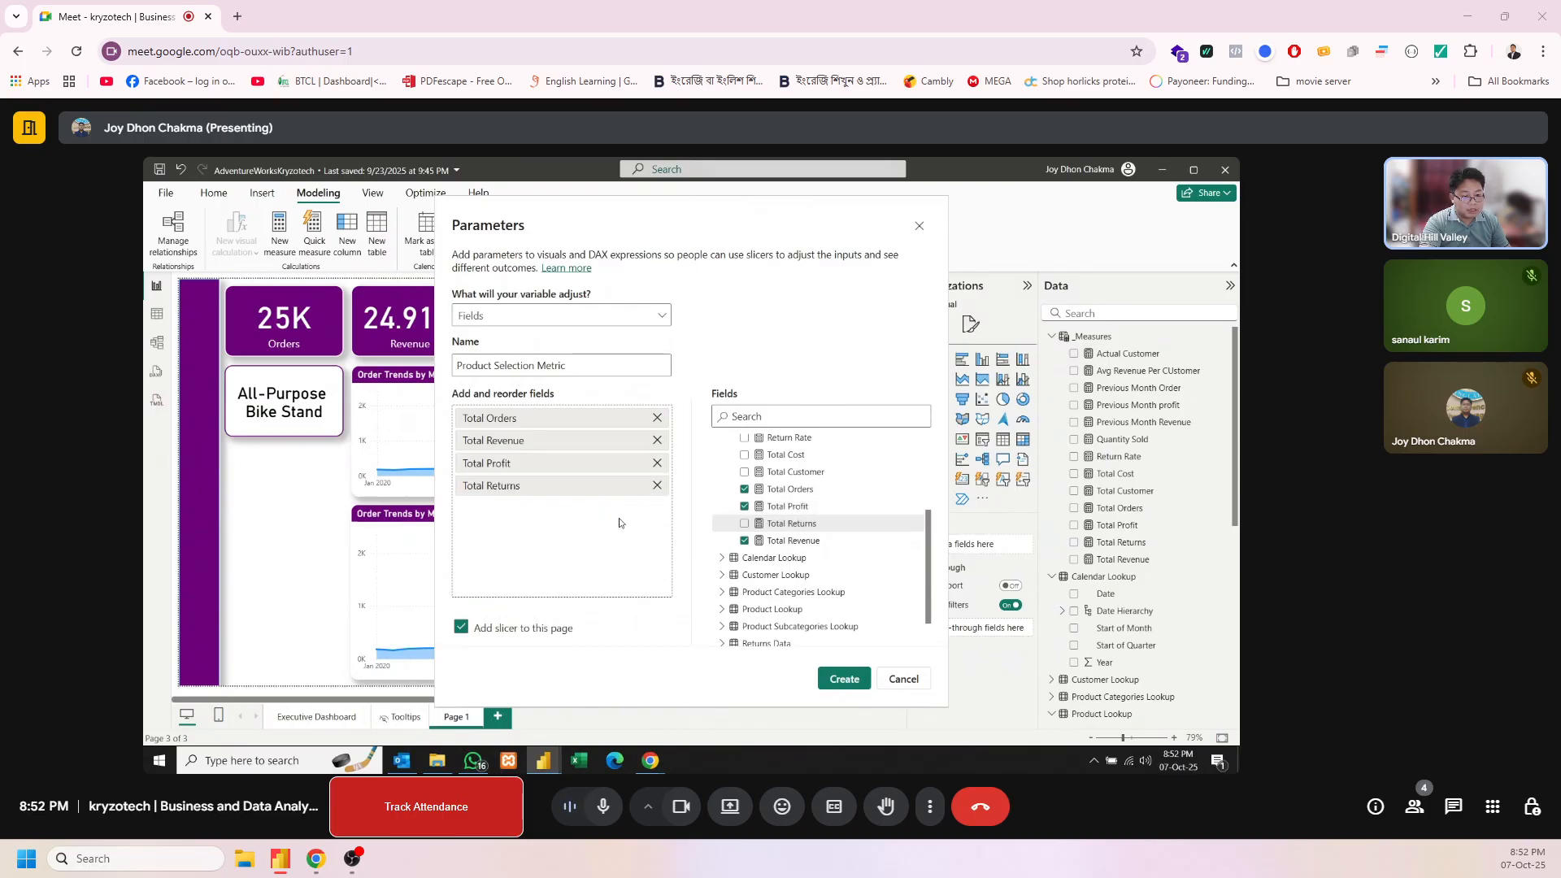
scroll(832, 517, up, 1)
scroll(822, 512, up, 2)
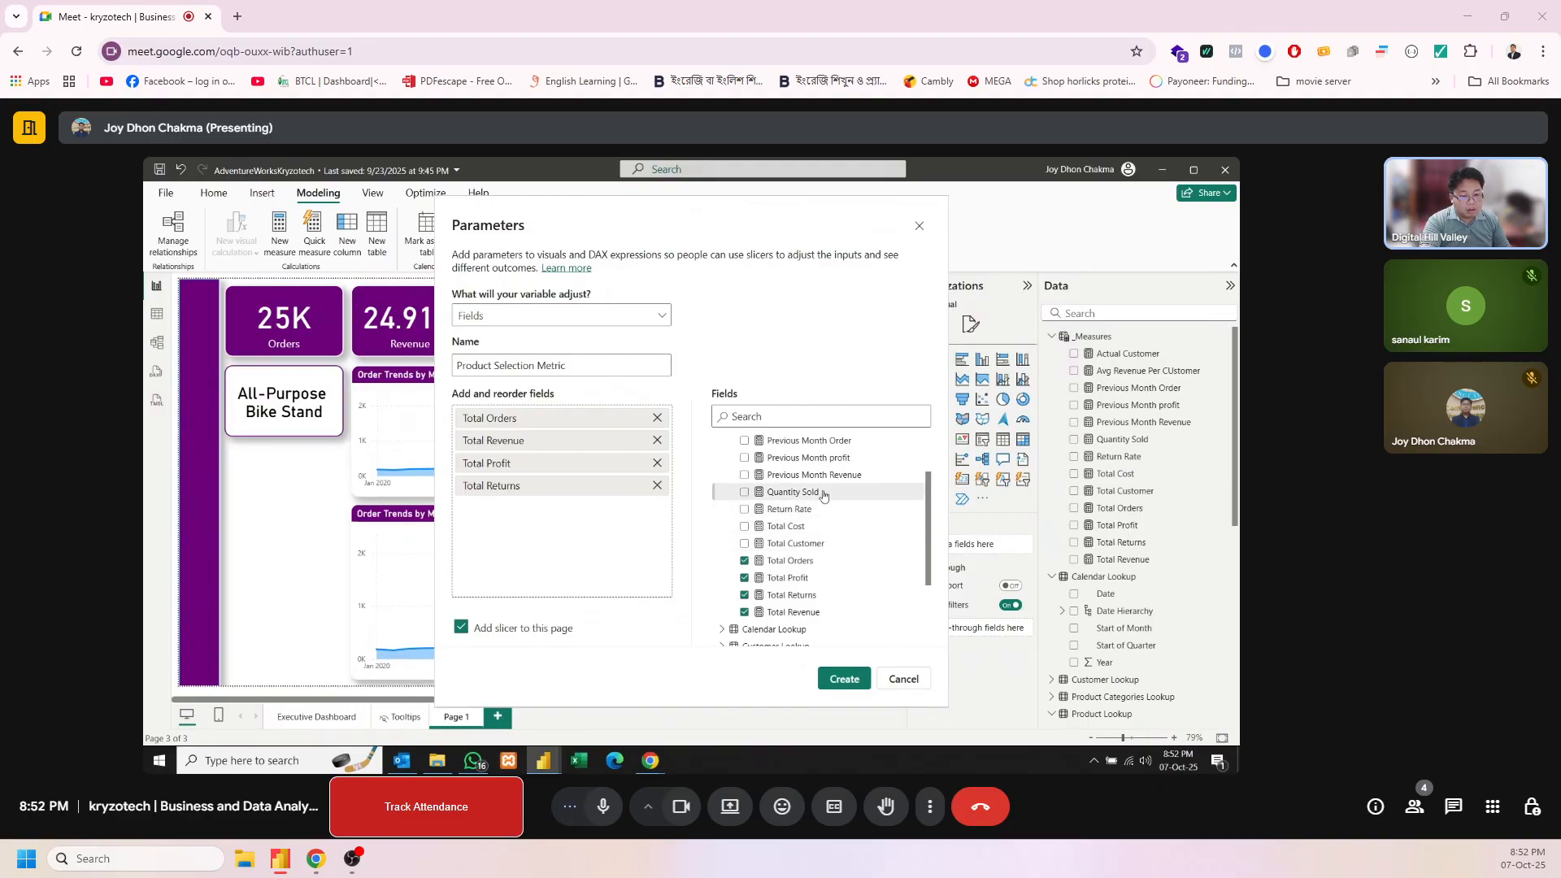
drag(822, 493, 638, 525)
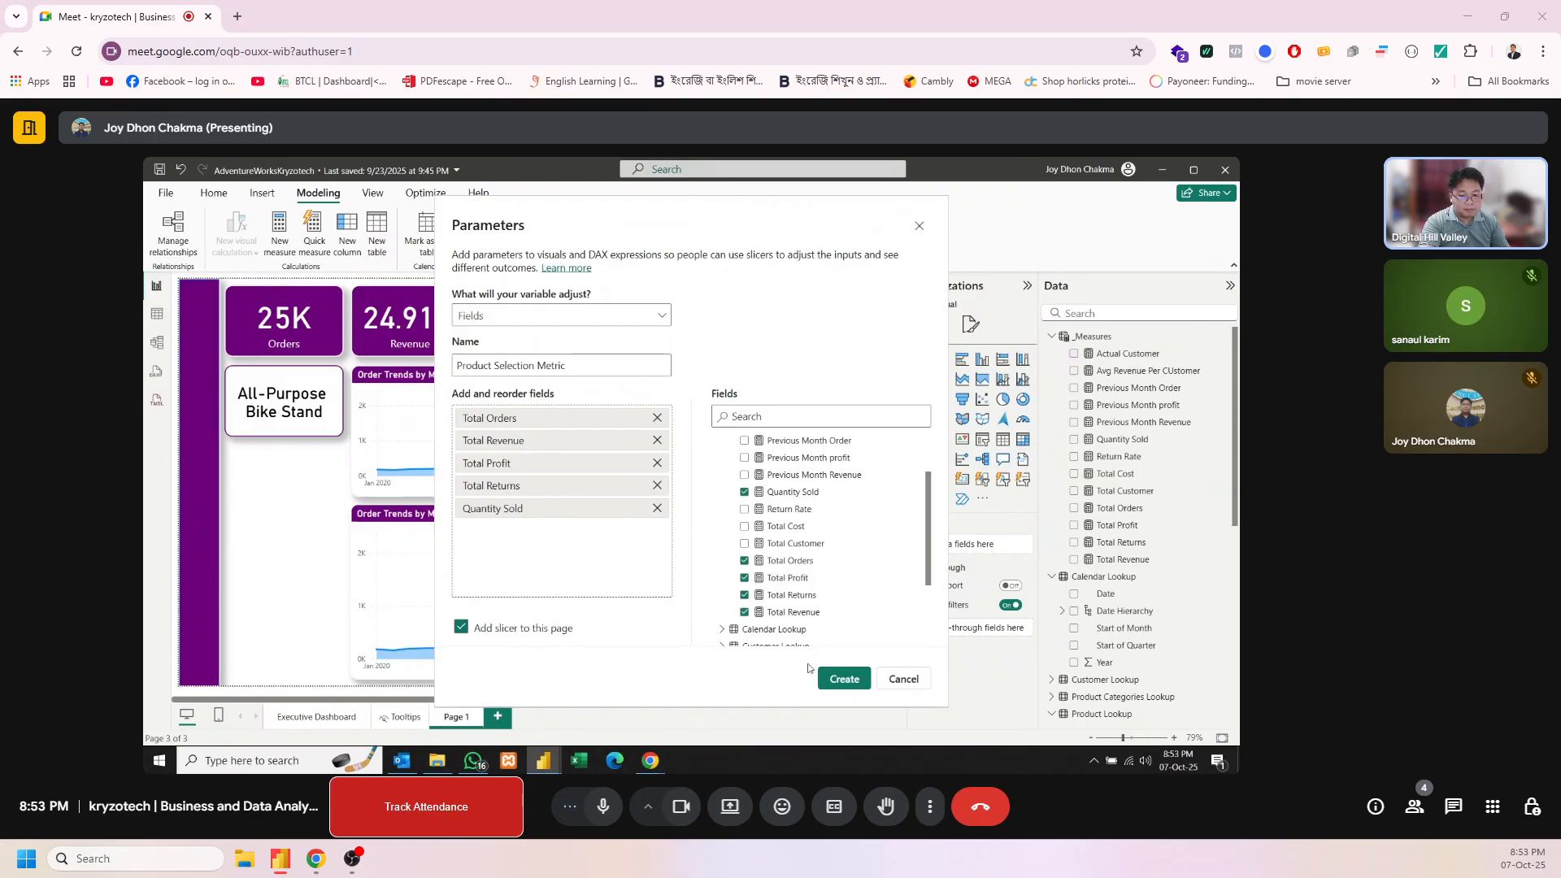
click(843, 678)
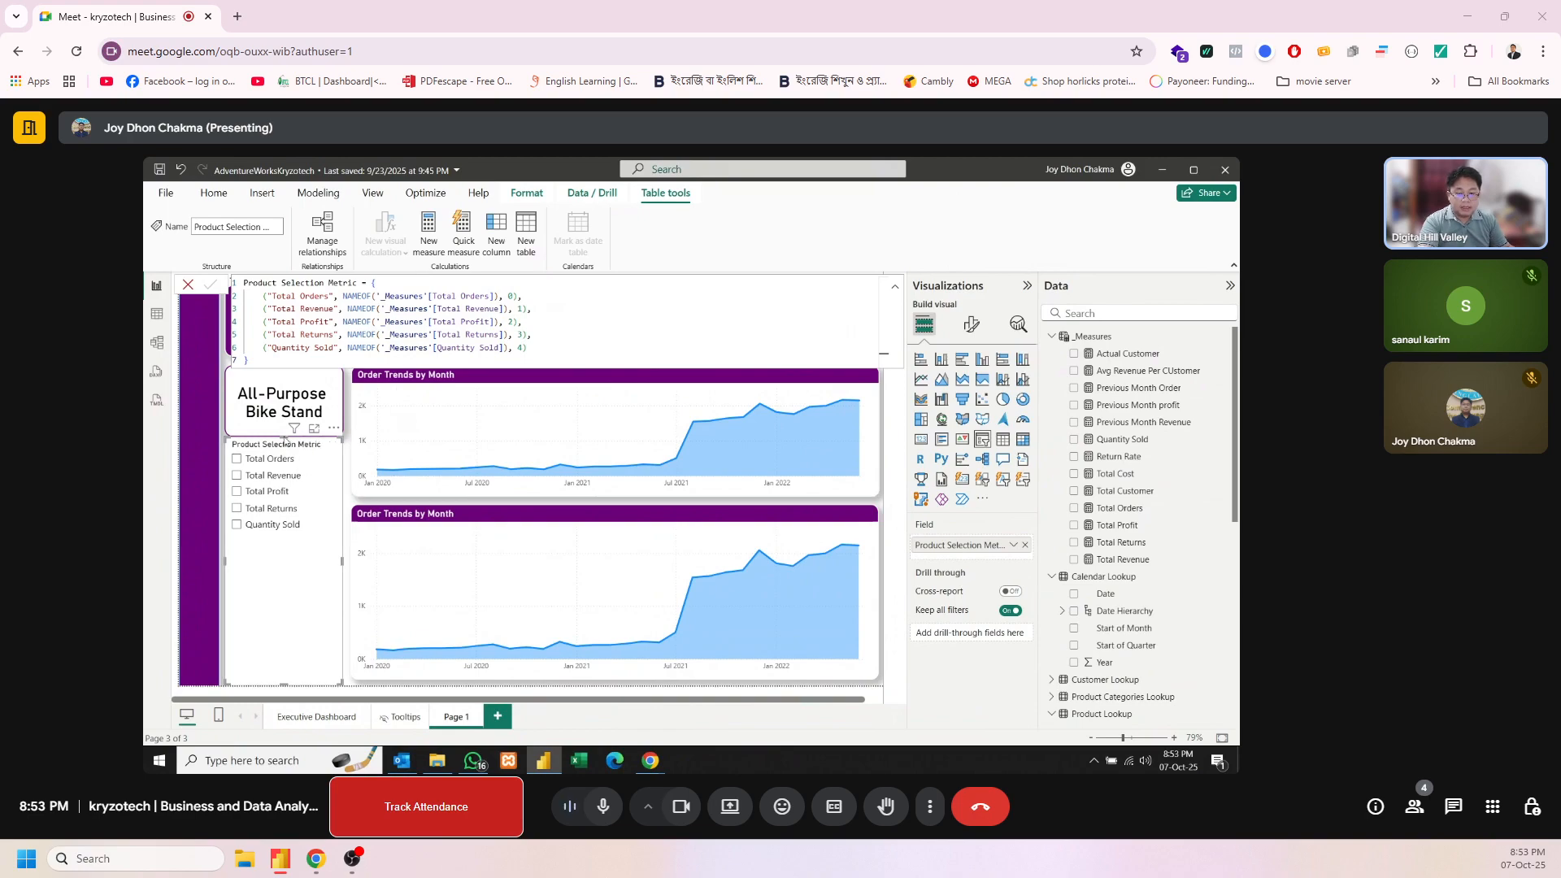
Resize the parameter slicer to fit beneath the All-Purpose Bike Stand card, with a small gap above and below
drag(284, 436, 286, 461)
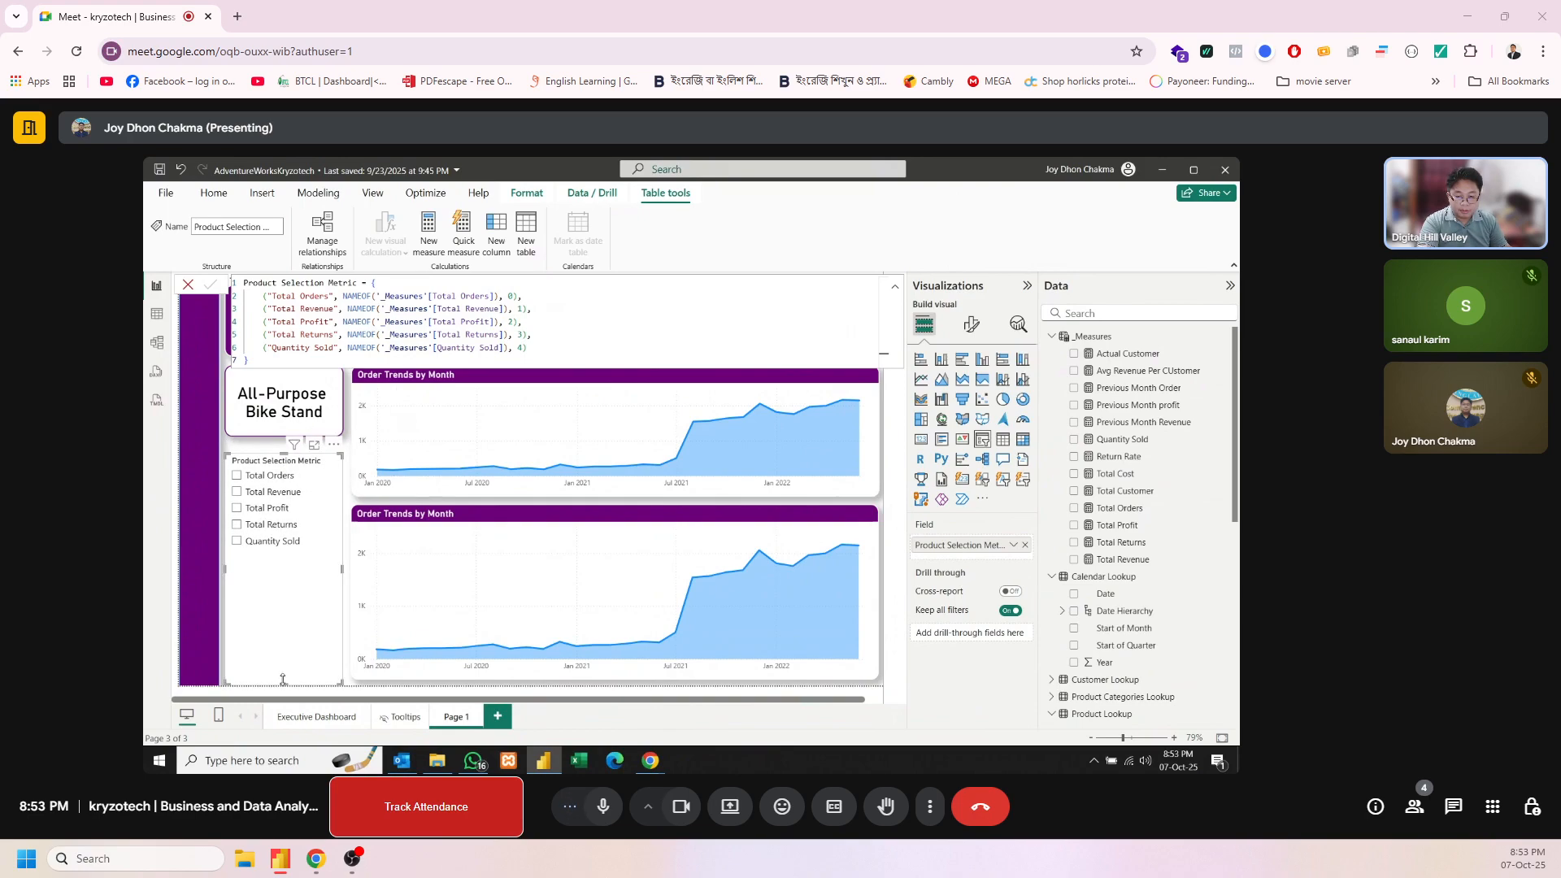
drag(283, 680, 283, 673)
drag(284, 453, 284, 445)
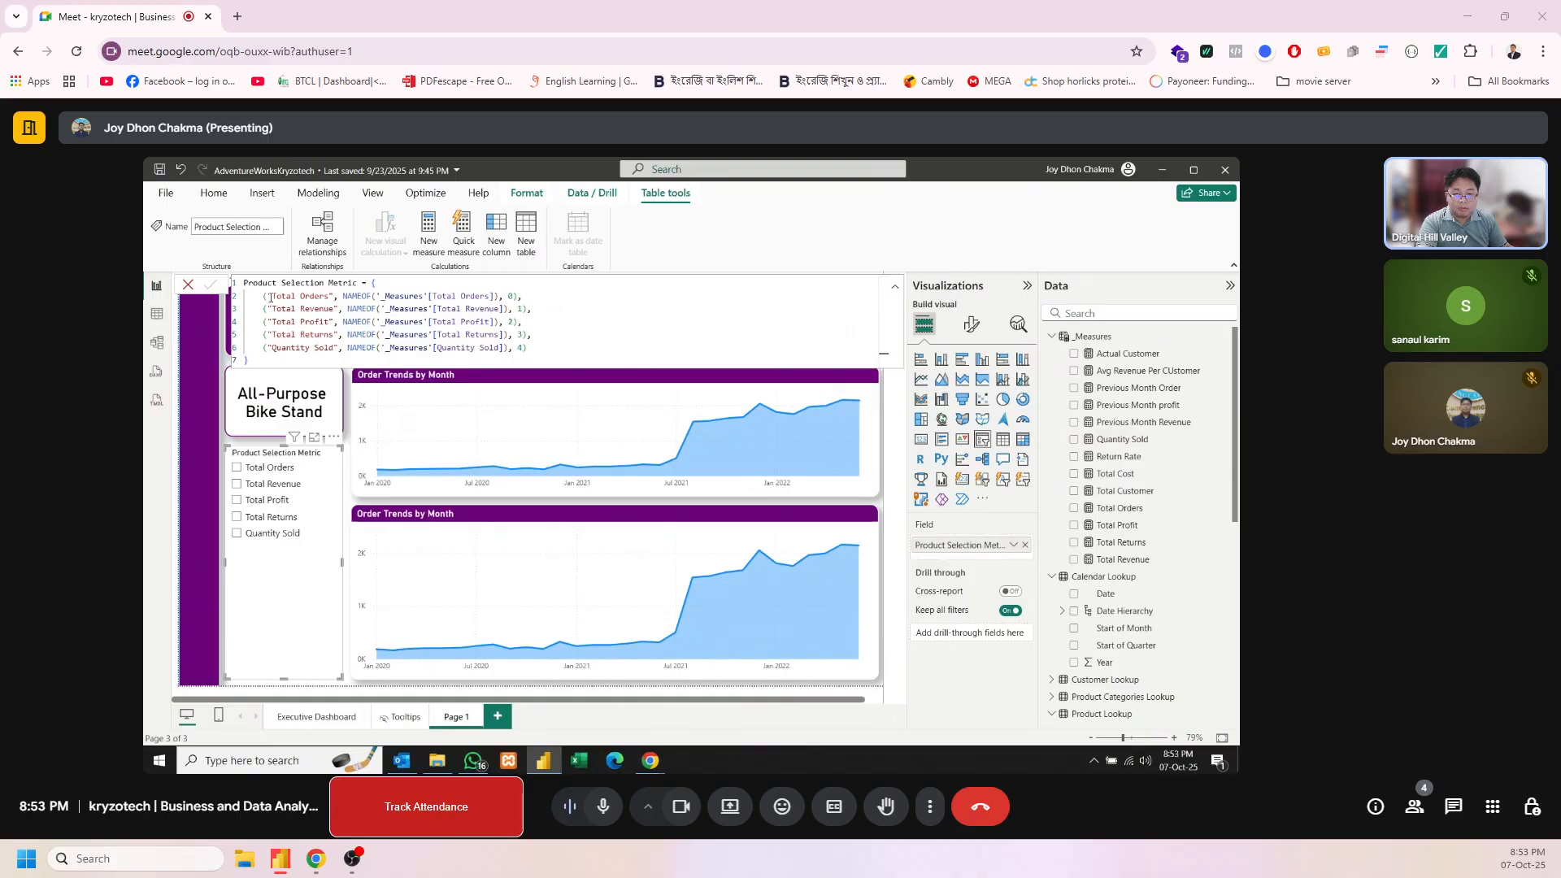
drag(271, 299, 327, 297)
click(391, 298)
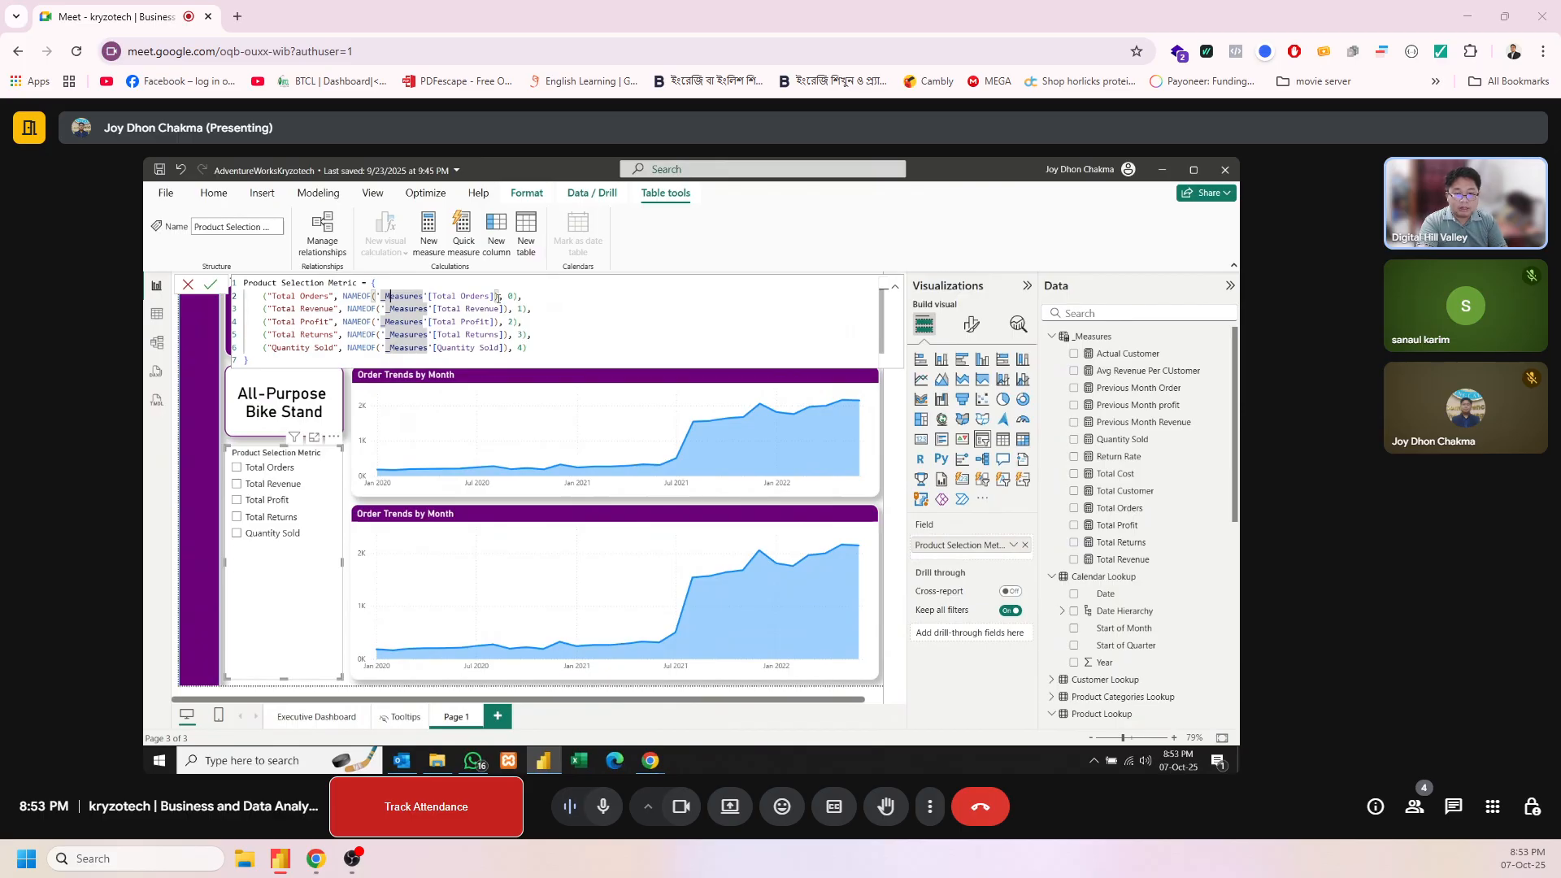
drag(497, 297, 376, 296)
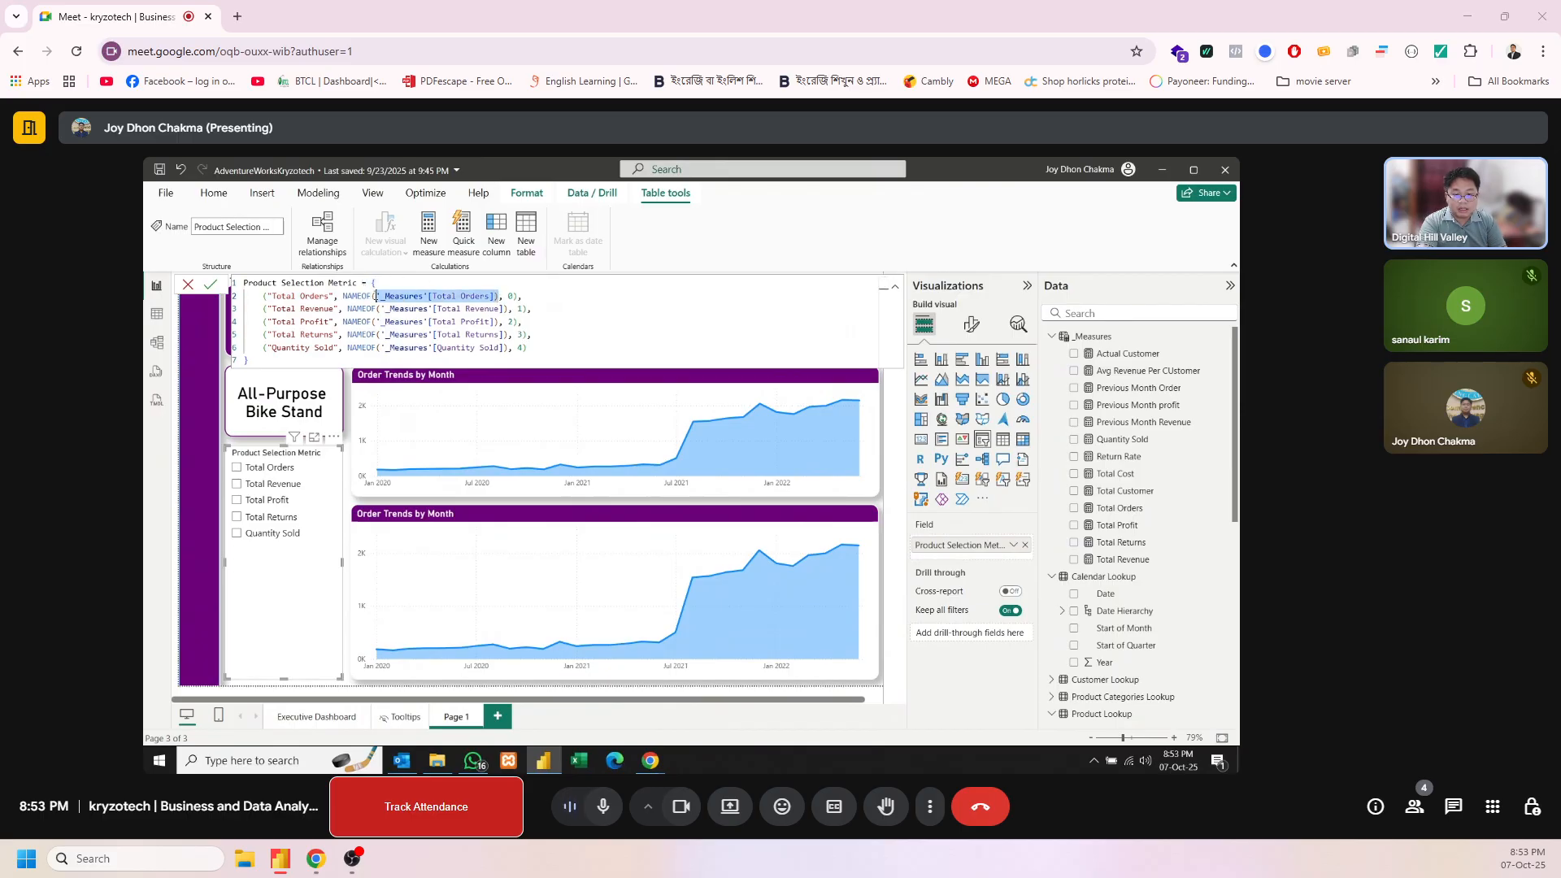
click(432, 296)
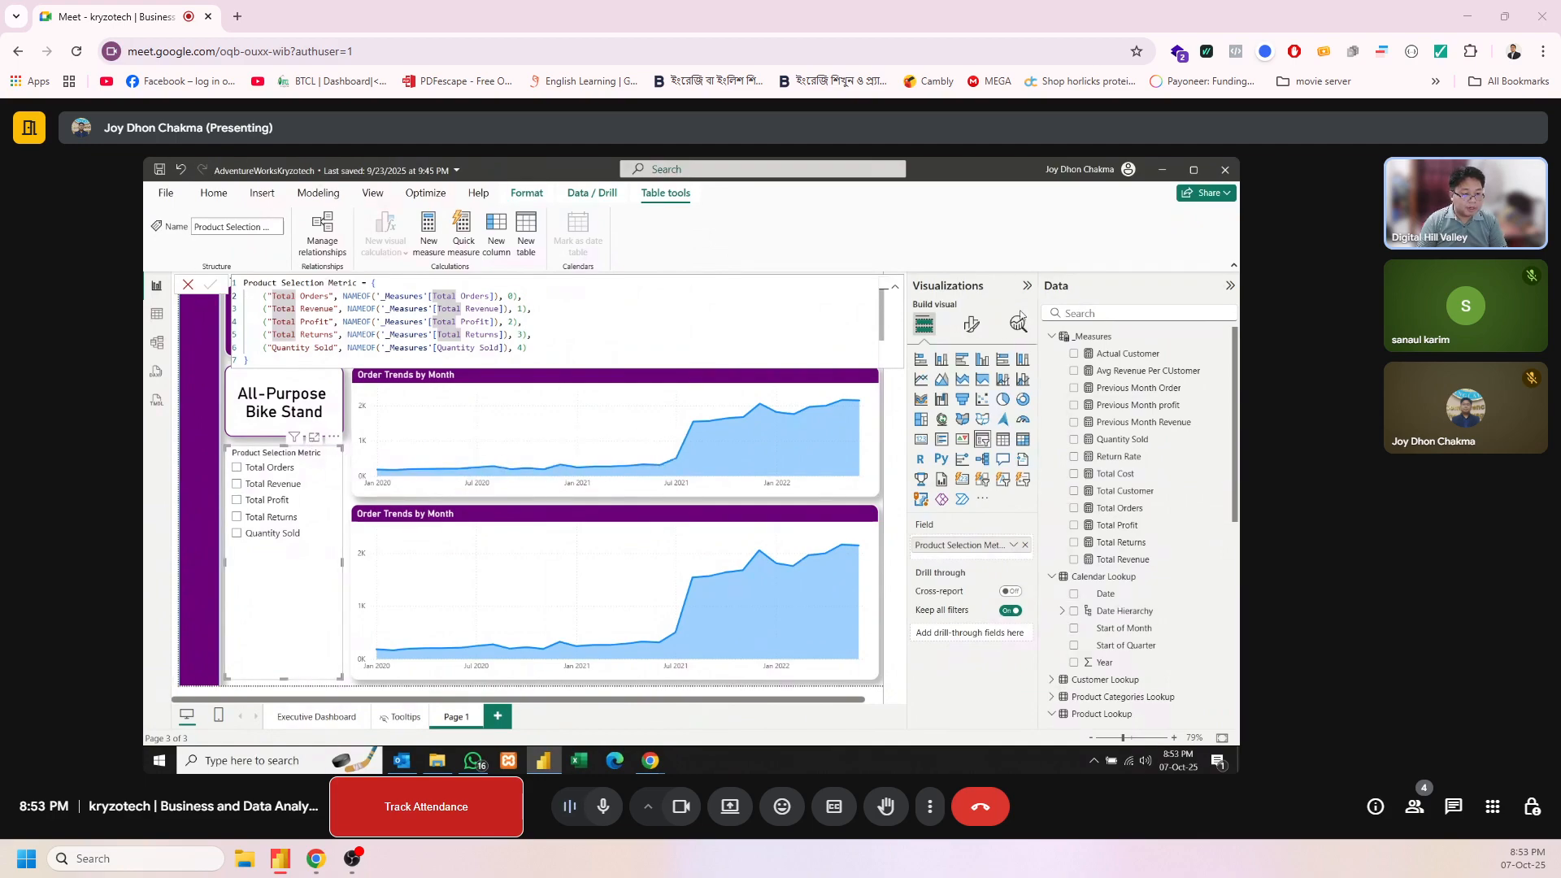
Turn off the parameter slicer's header and make the slicer single select
click(973, 328)
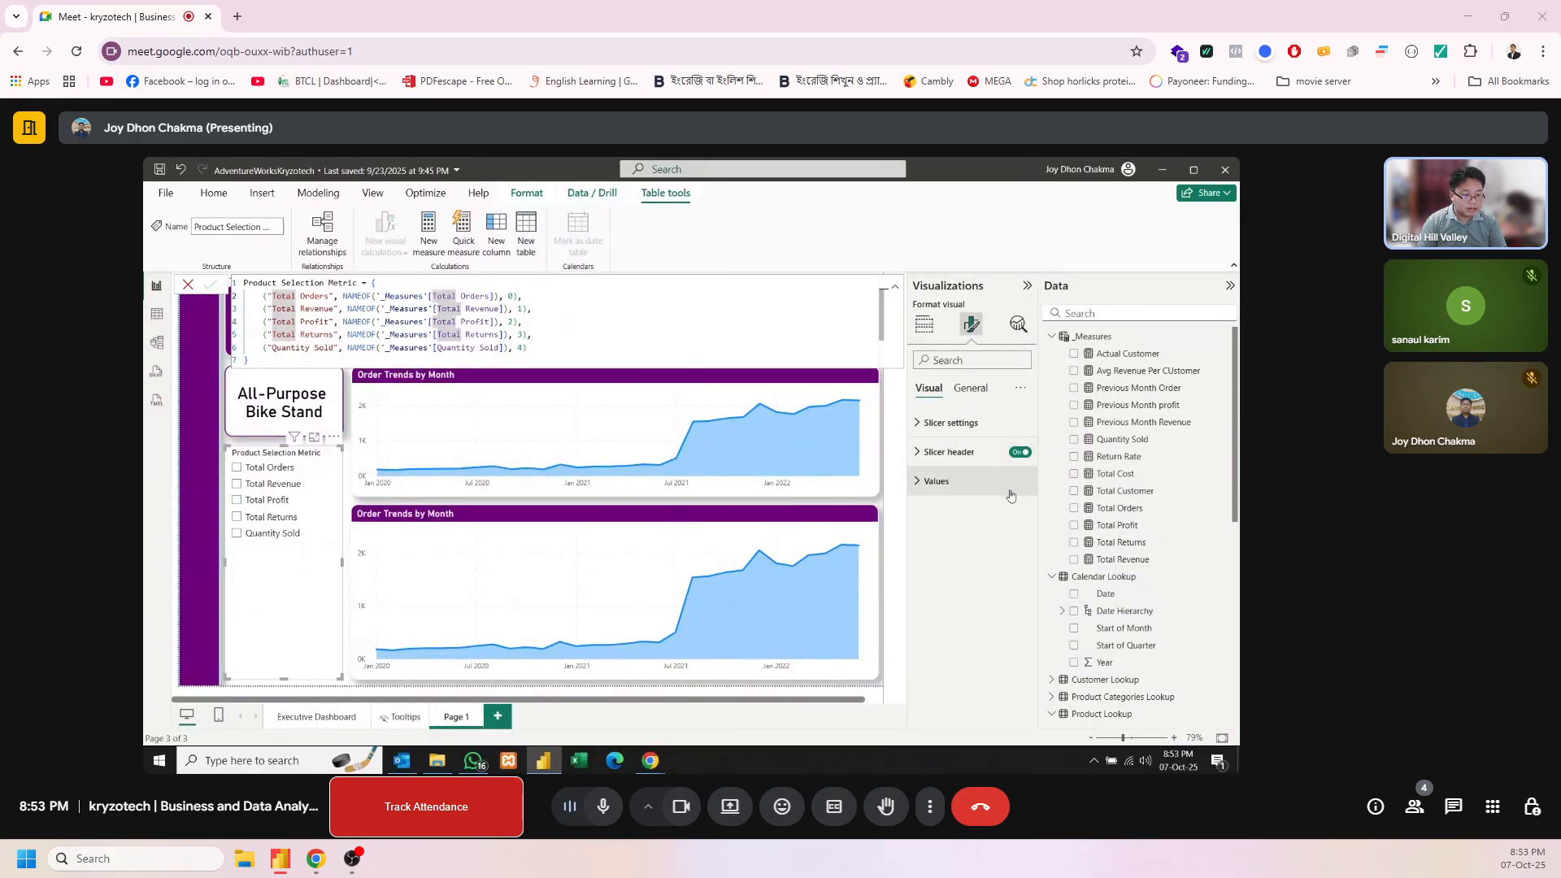
click(1021, 452)
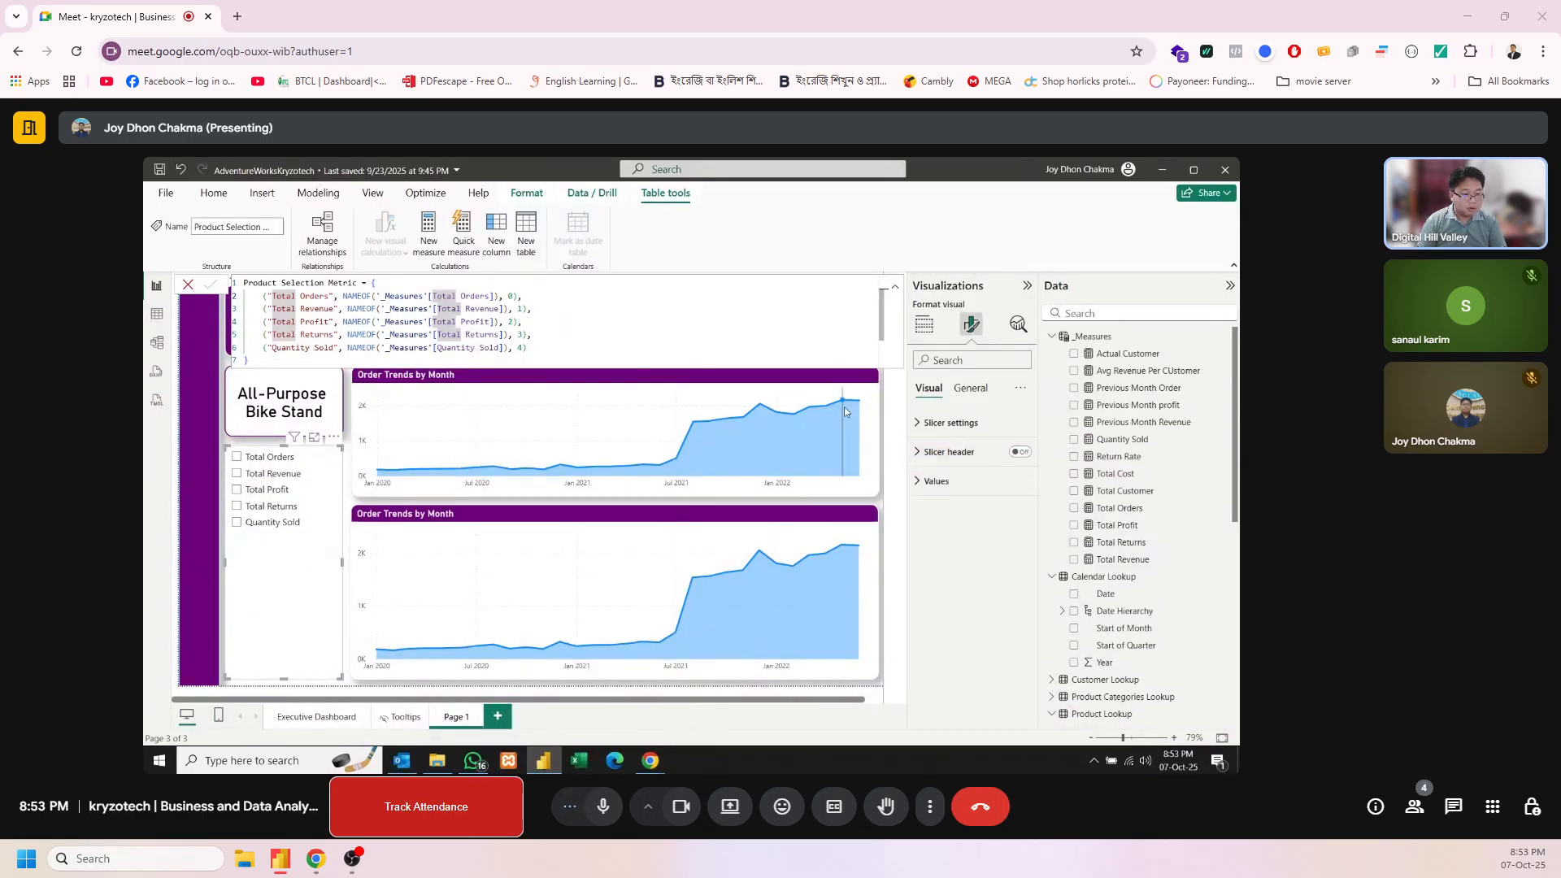
click(927, 423)
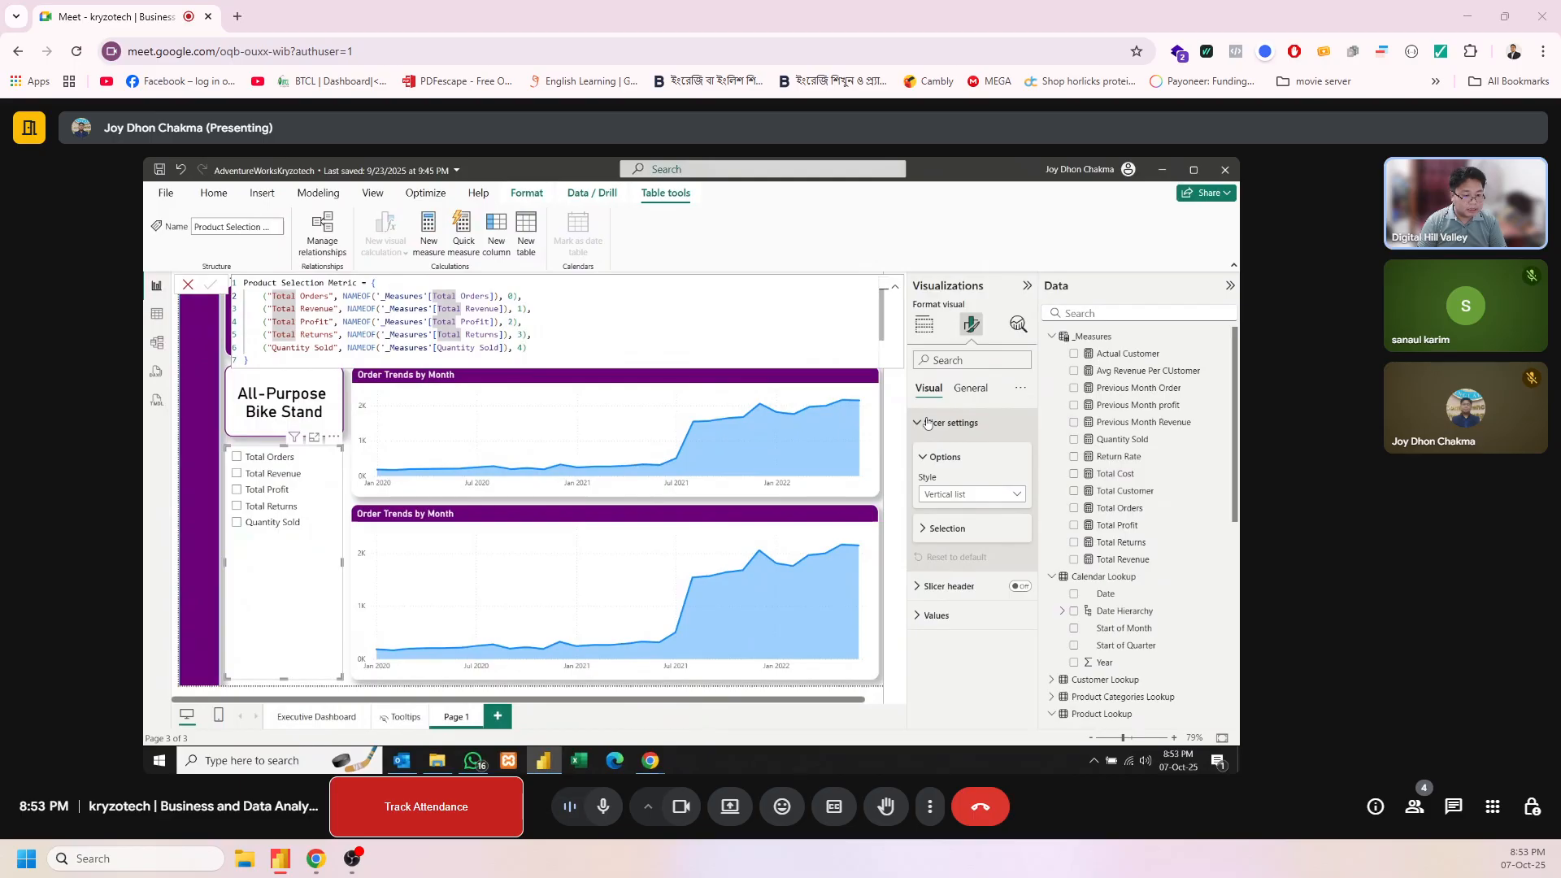
click(994, 538)
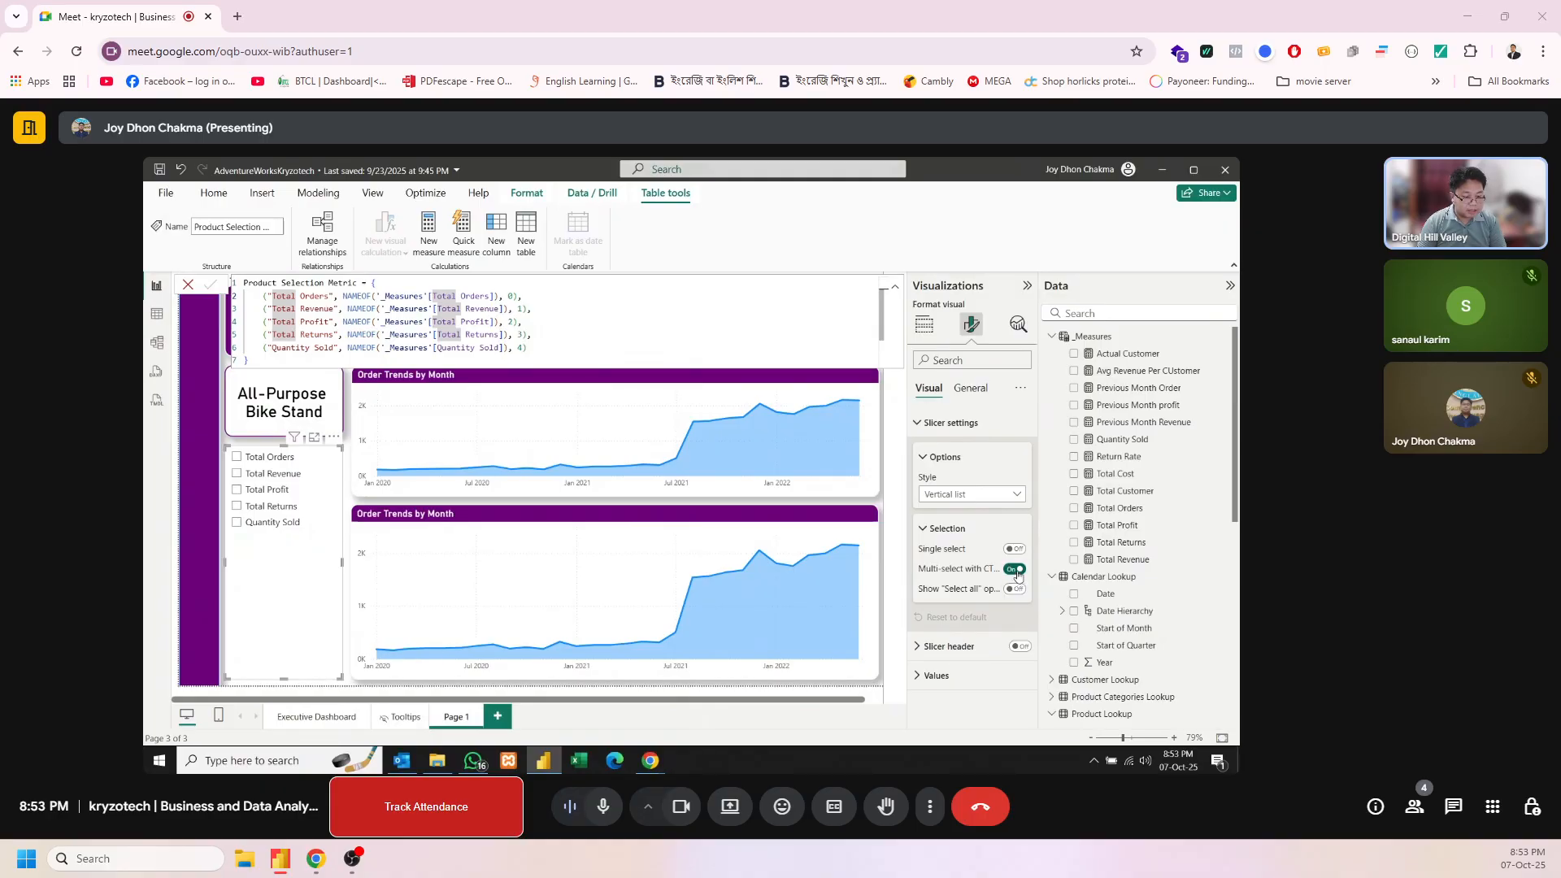
click(1016, 571)
click(1016, 550)
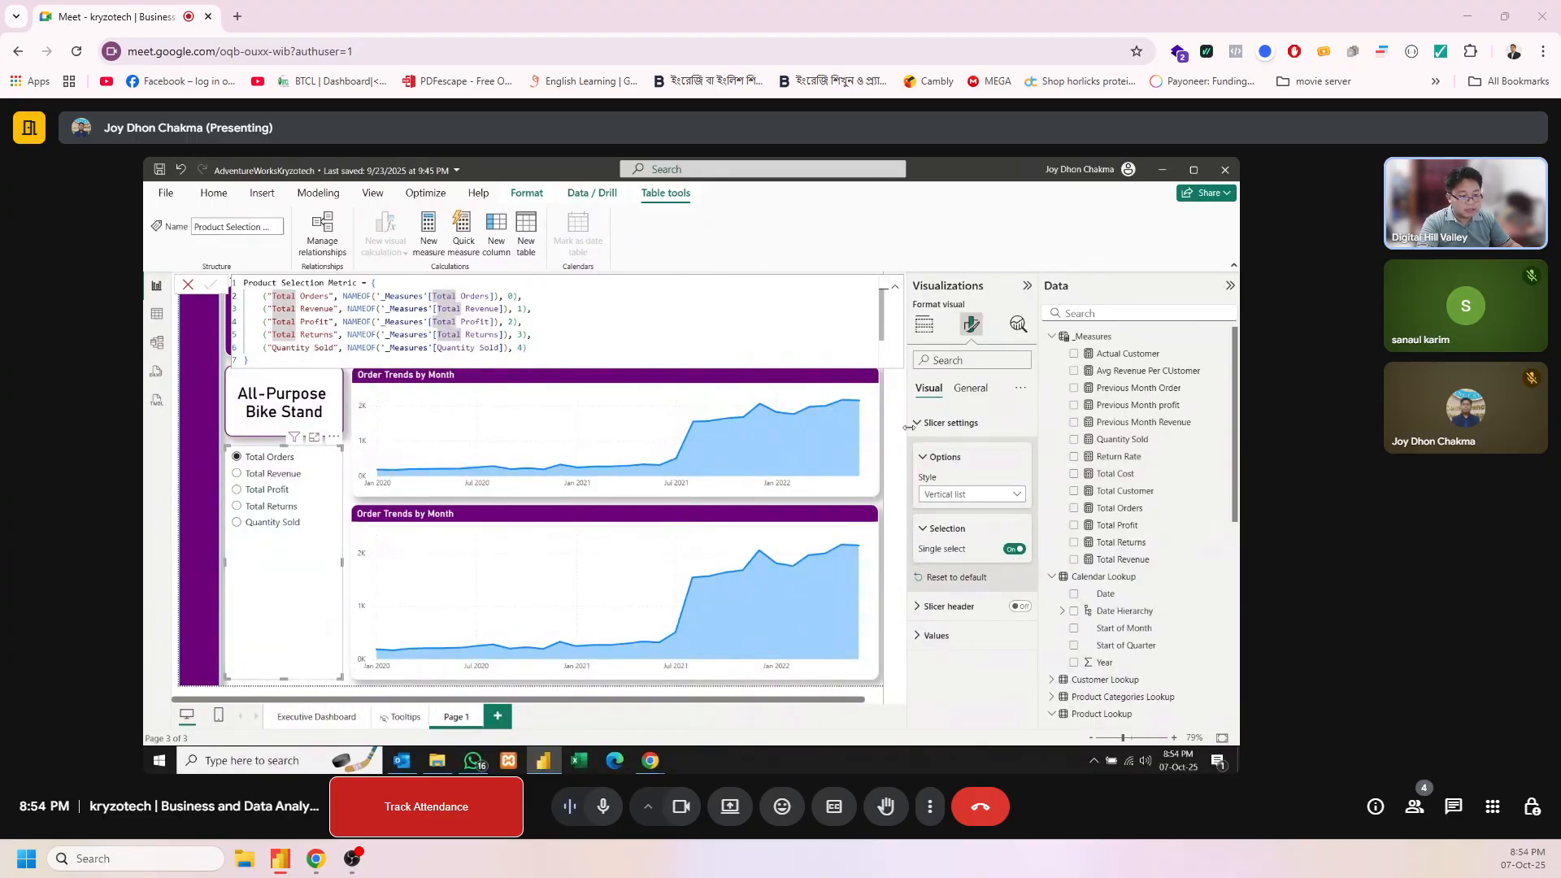
Turn on the parameter slicer's title and set its text to "Product Selection Metric"
click(970, 389)
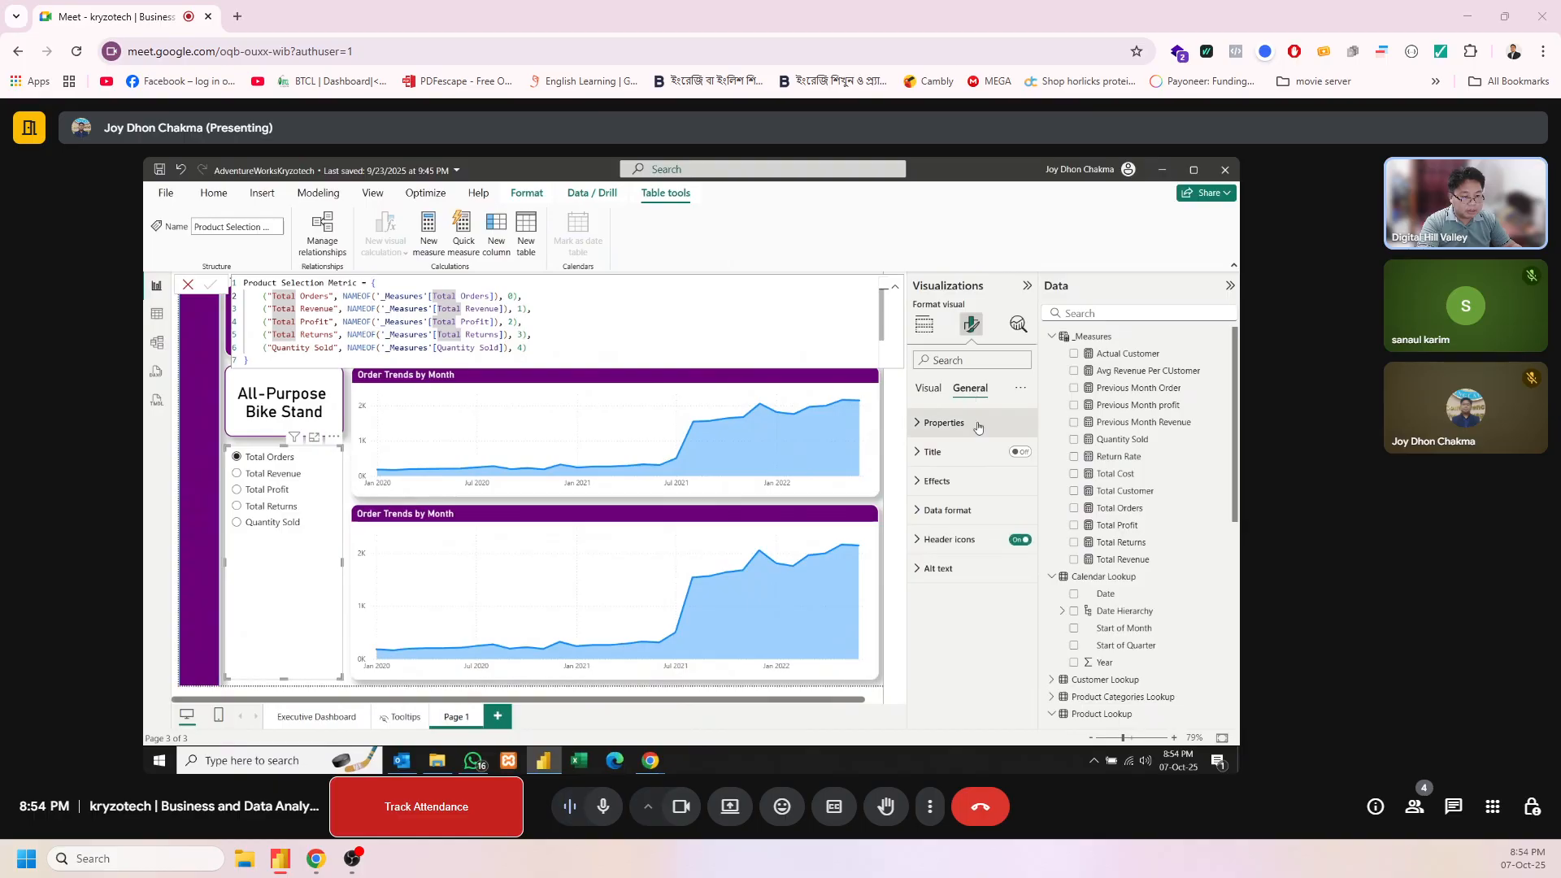
click(1020, 451)
click(937, 457)
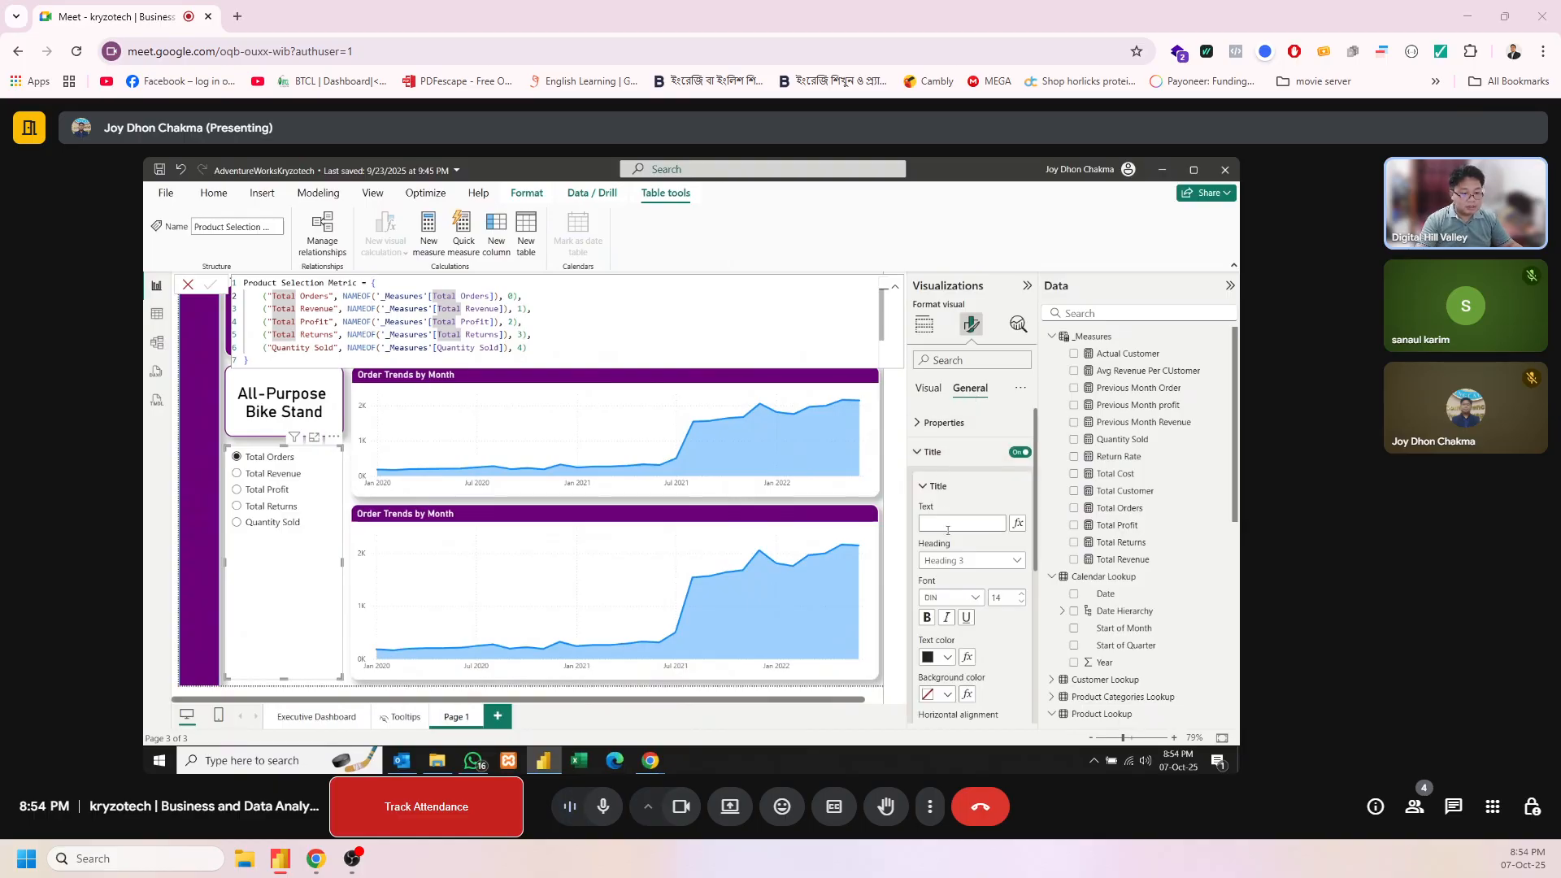
click(946, 521)
text(Prod)
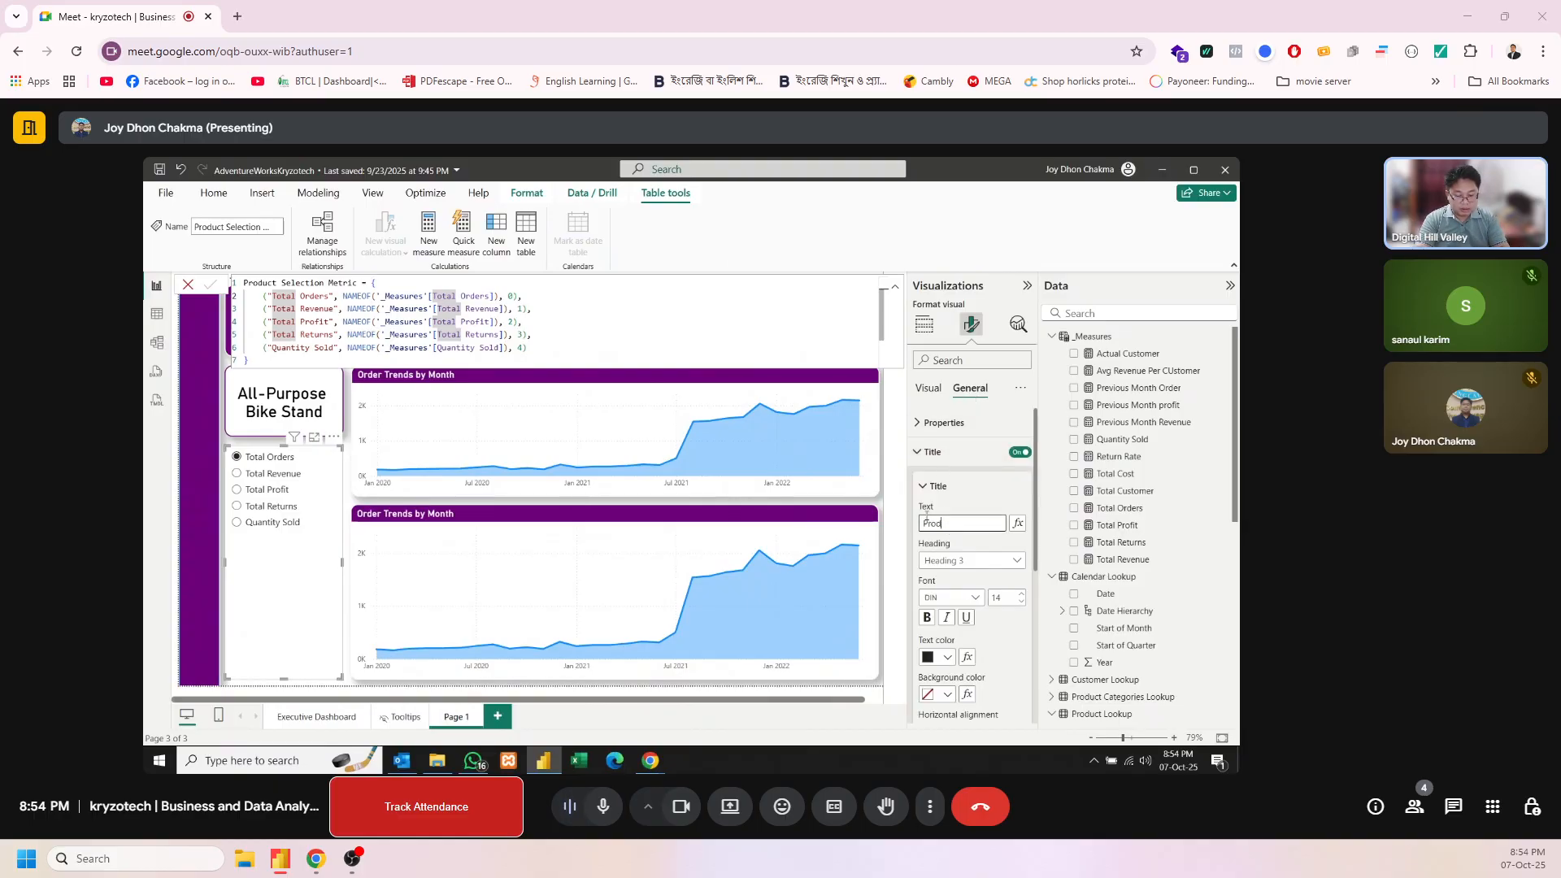
text(uct Selection Metric)
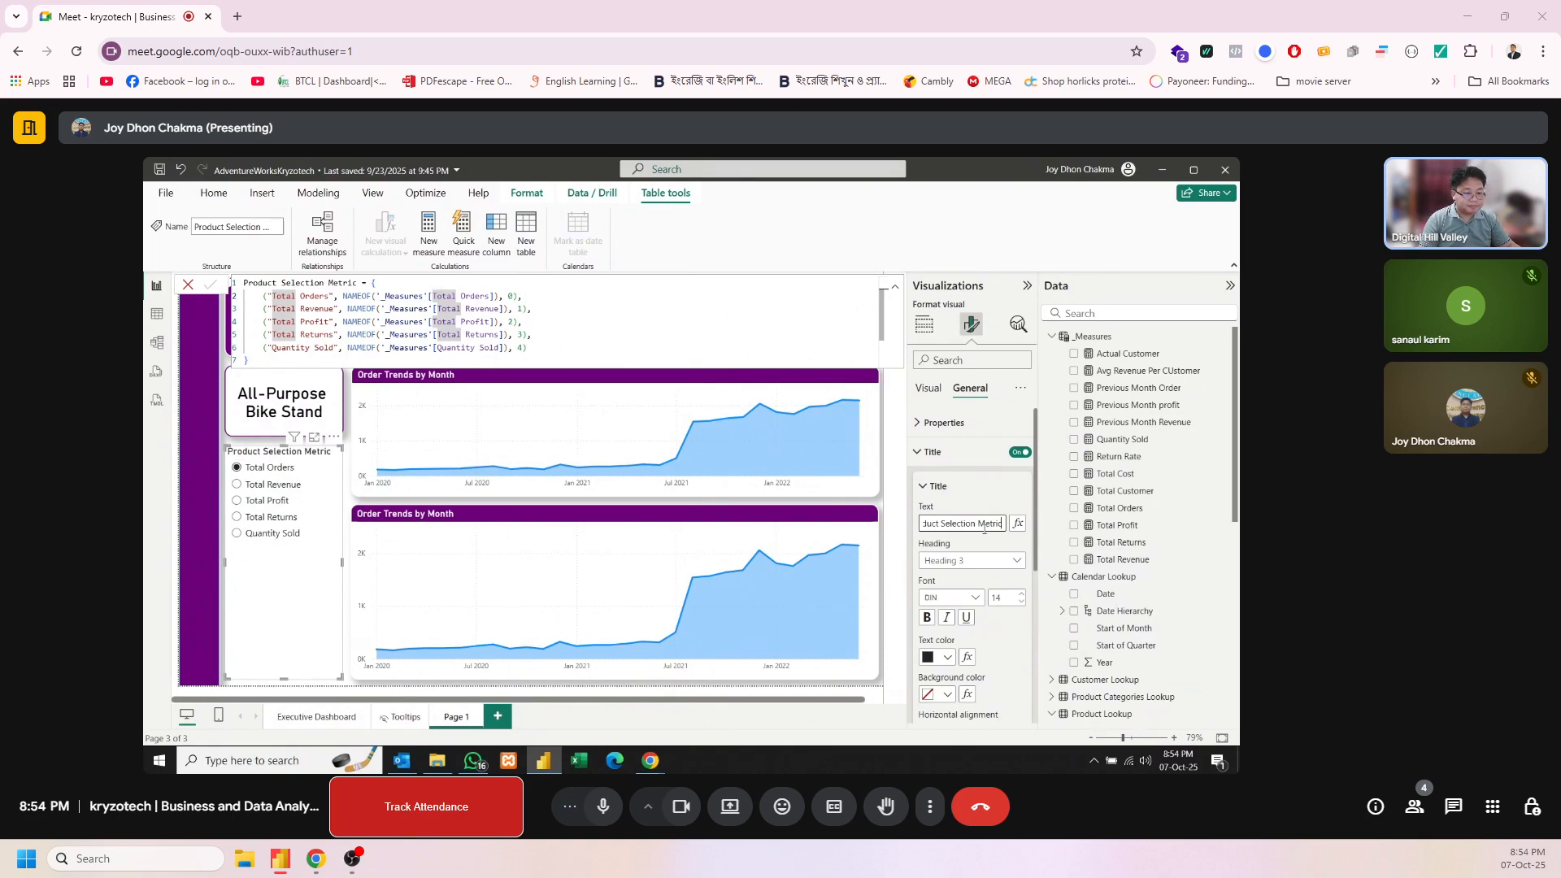
Set the parameter slicer's title to white text on a dark purple background
click(947, 657)
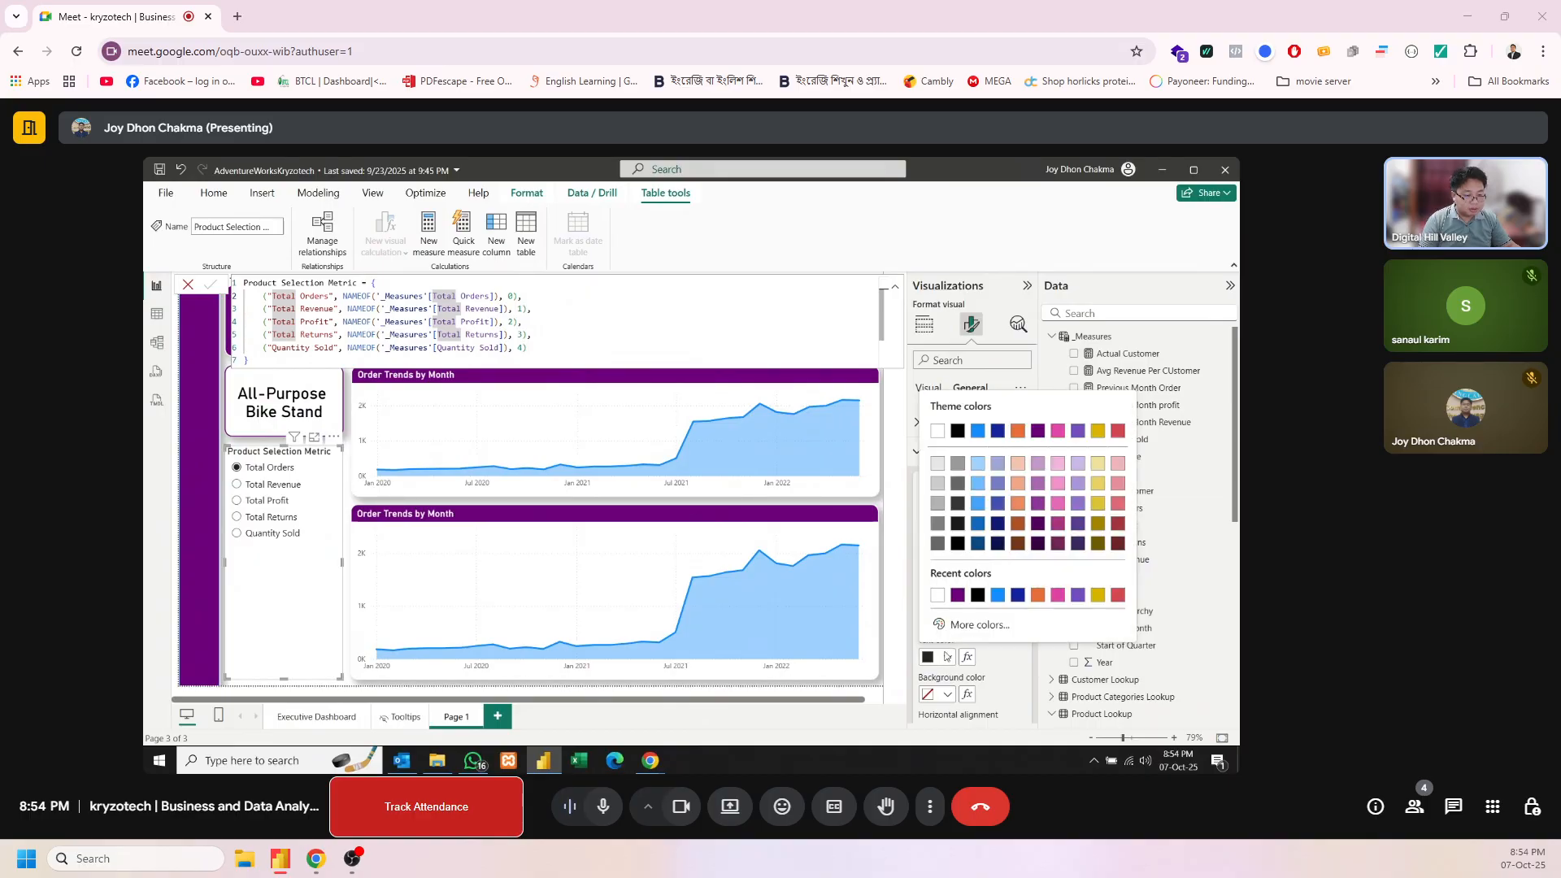
click(938, 596)
click(947, 695)
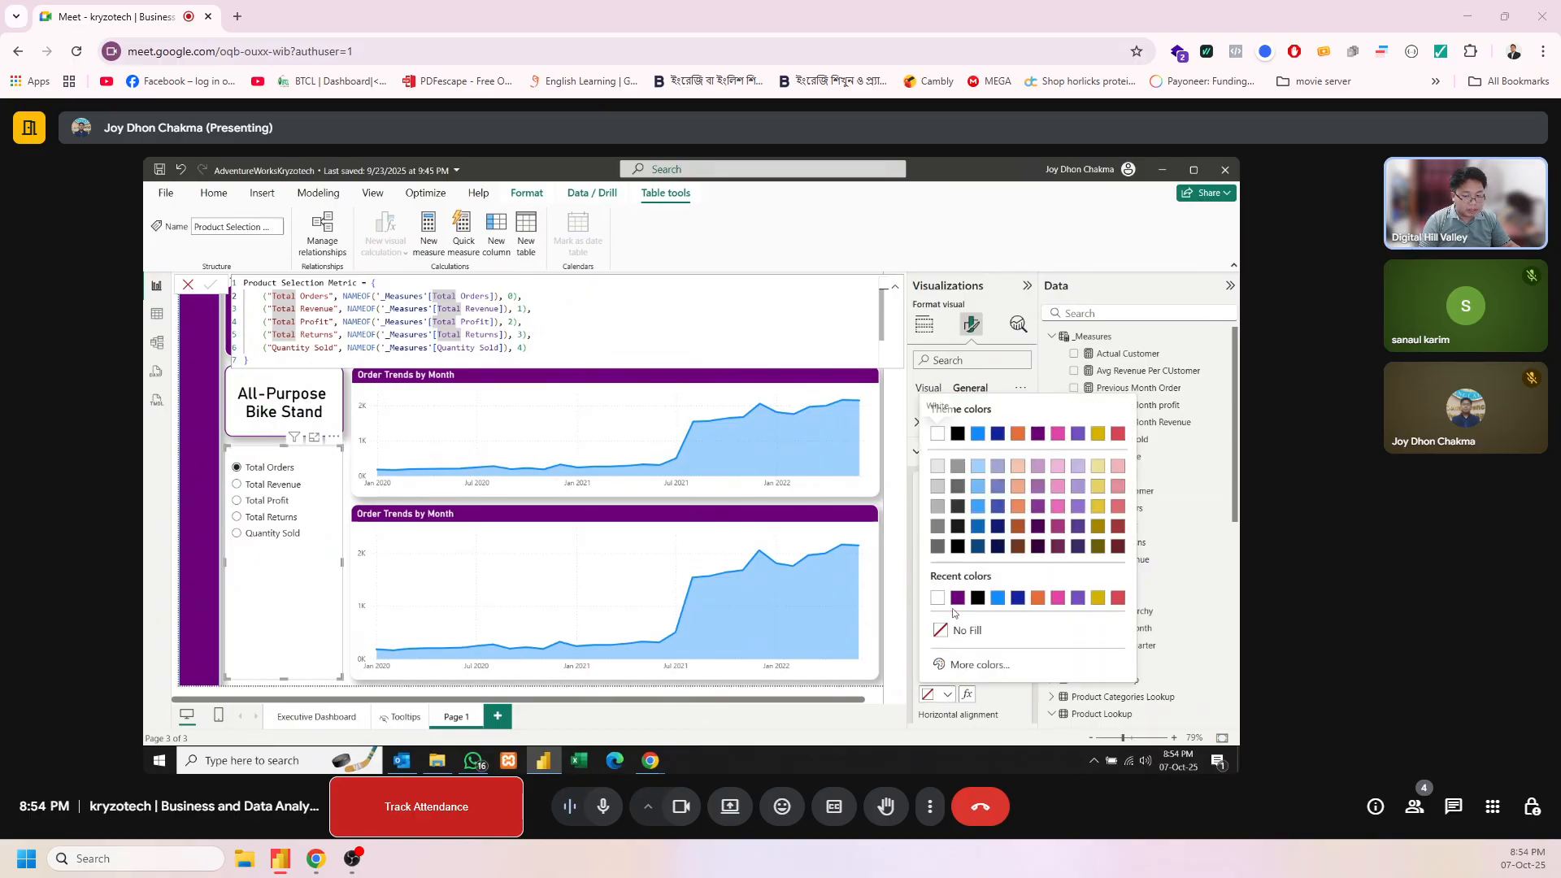
click(957, 599)
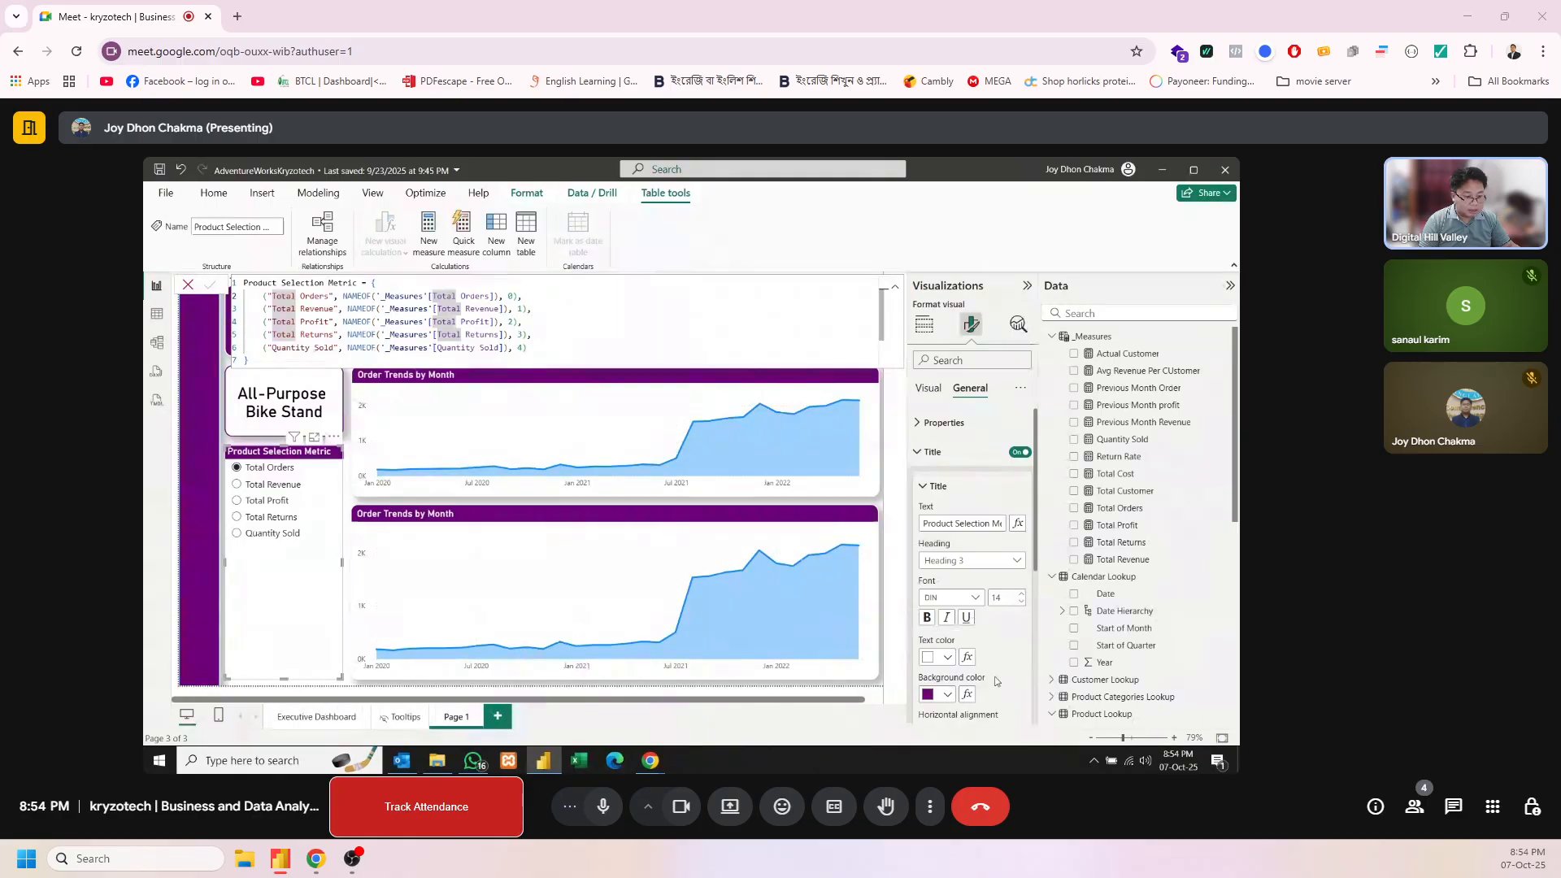
Turn on the visual border and the shadow for the parameter slicer
scroll(996, 682, down, 2)
scroll(1005, 651, down, 3)
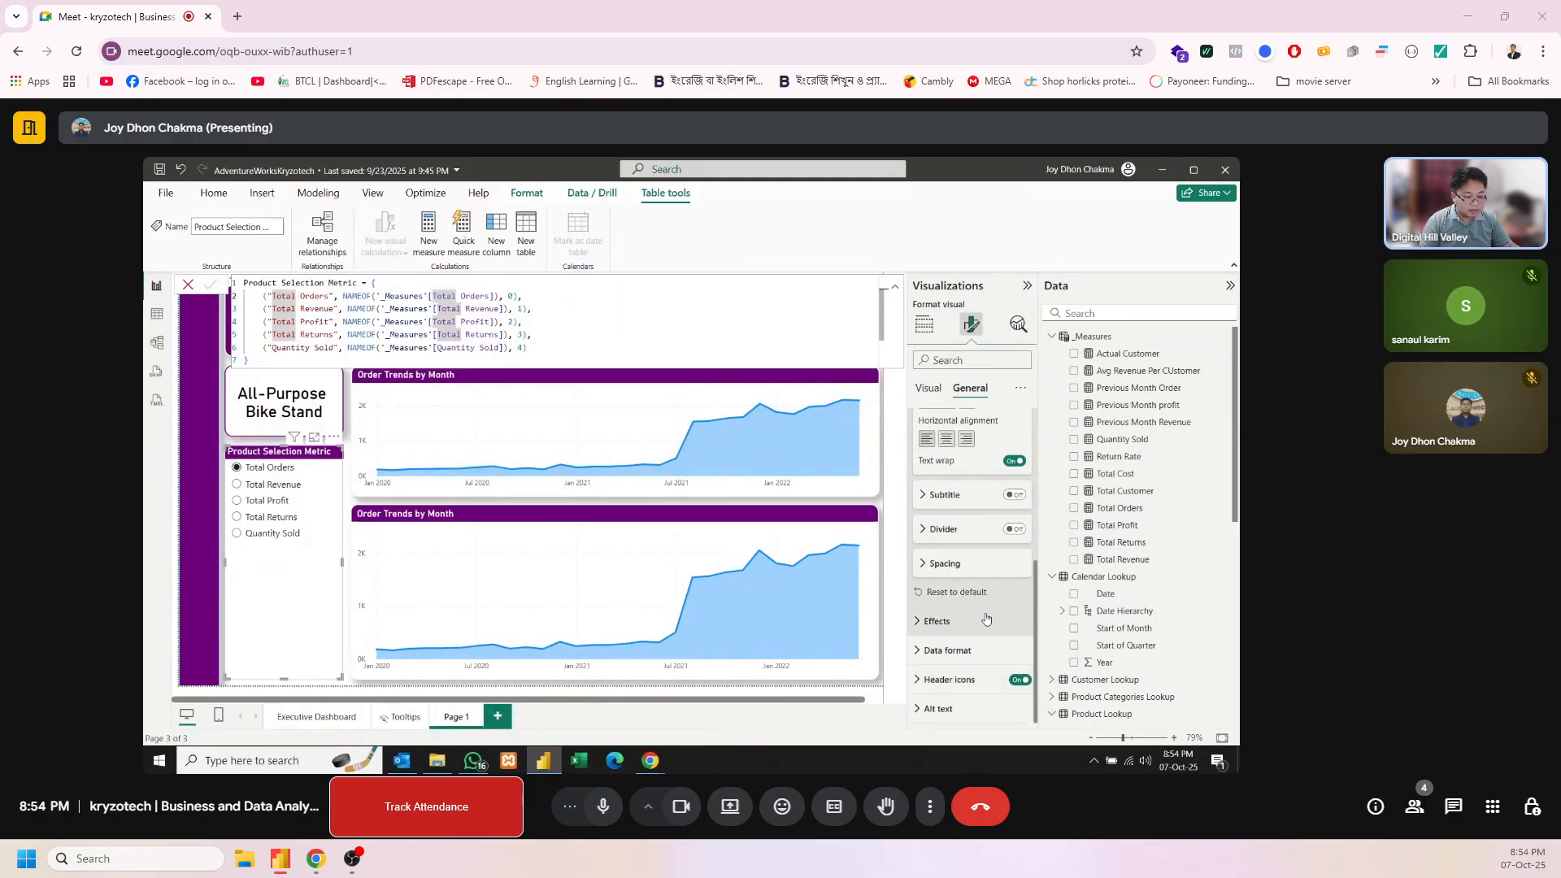
click(986, 620)
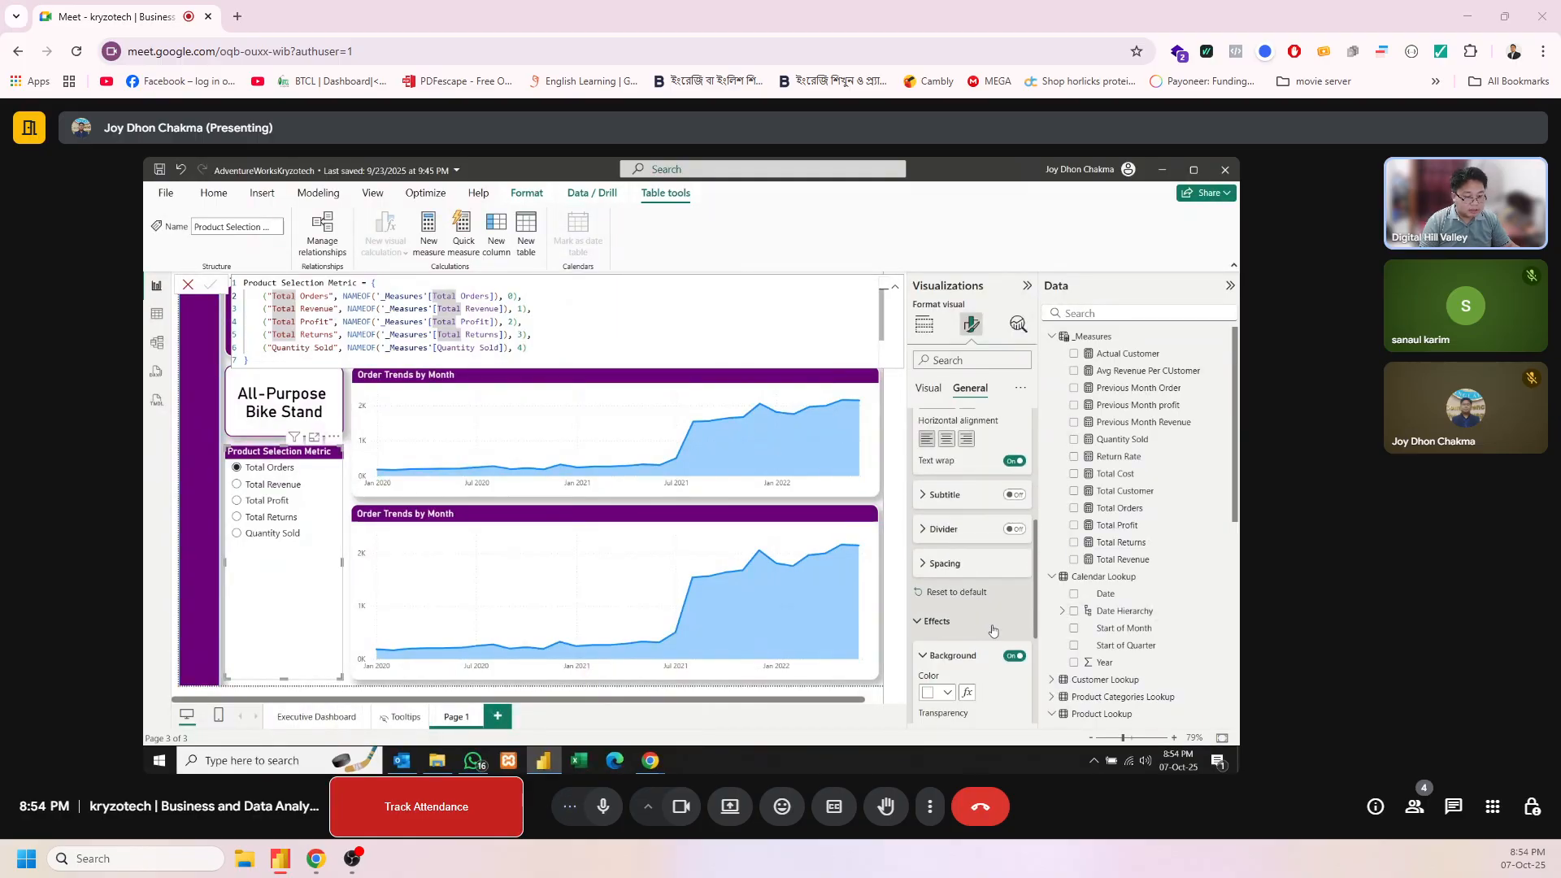
click(948, 693)
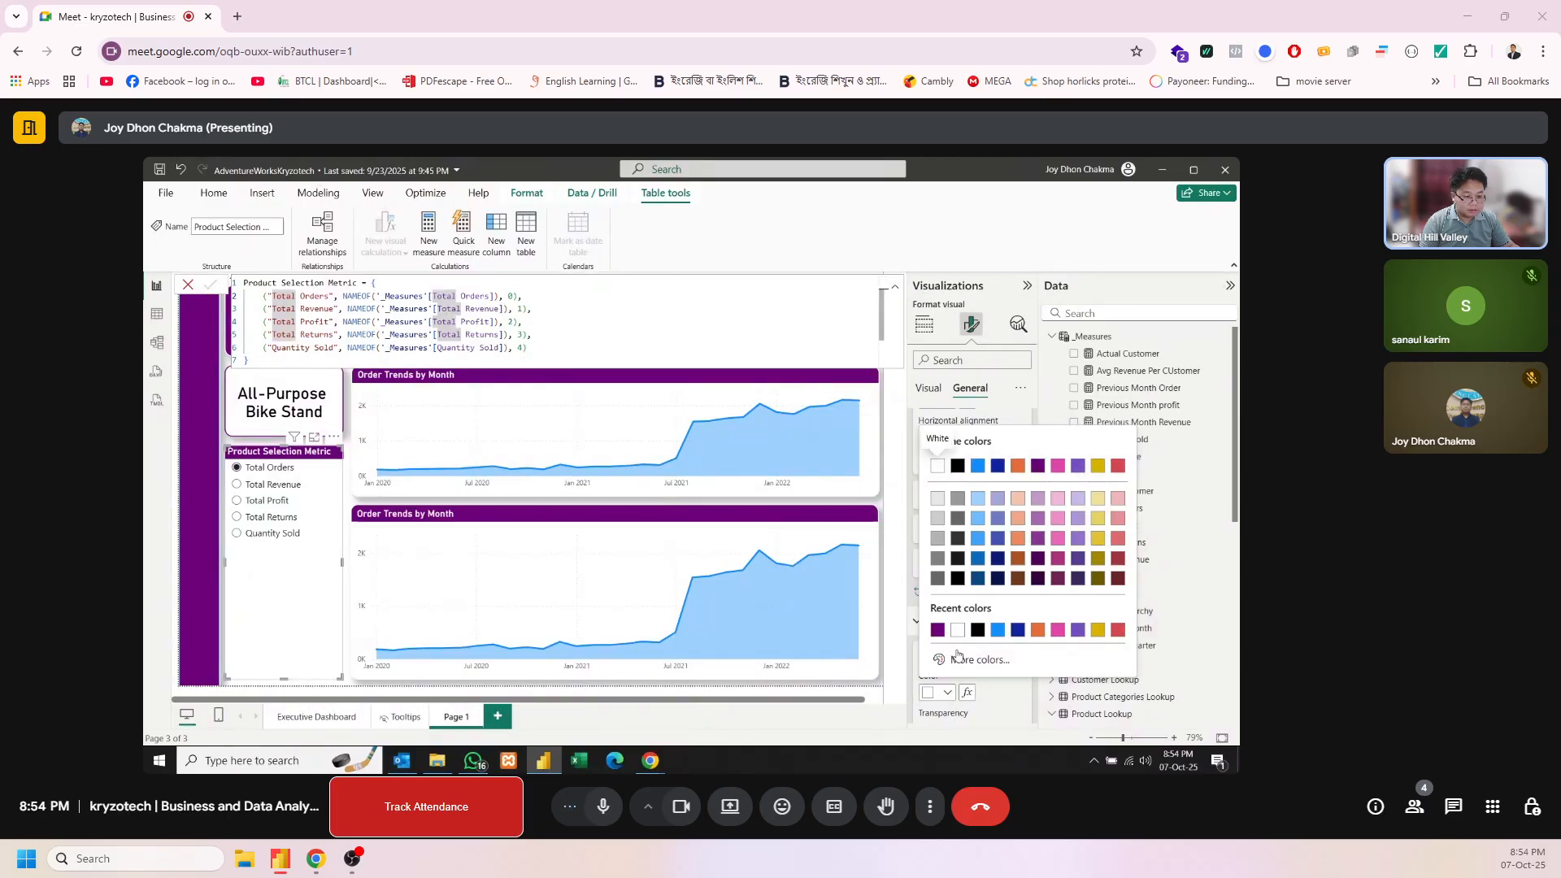
scroll(1000, 697, down, 2)
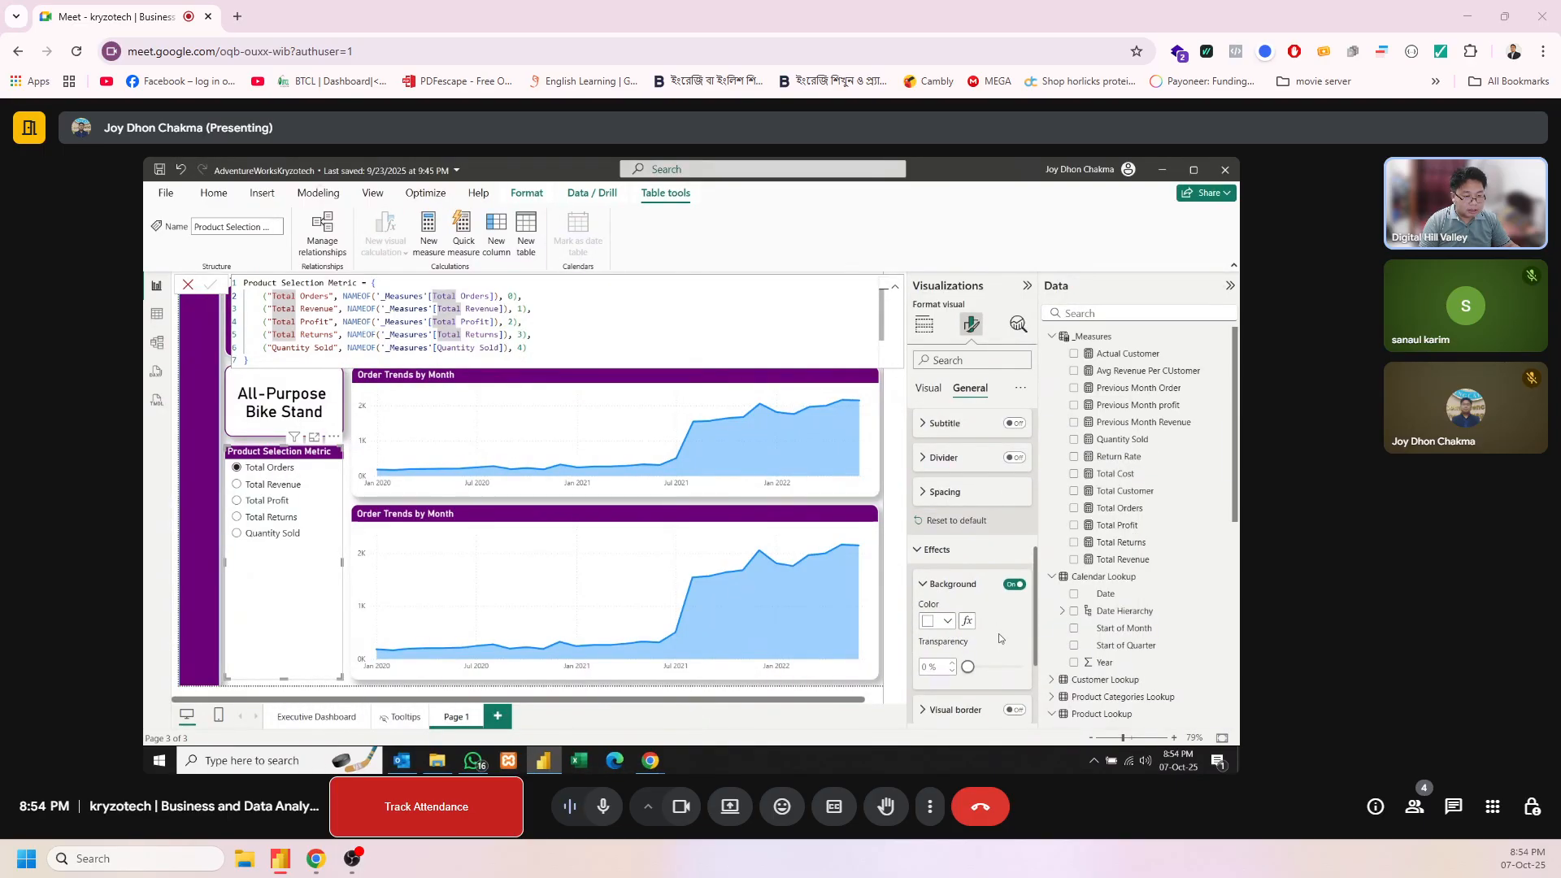
scroll(1002, 638, down, 1)
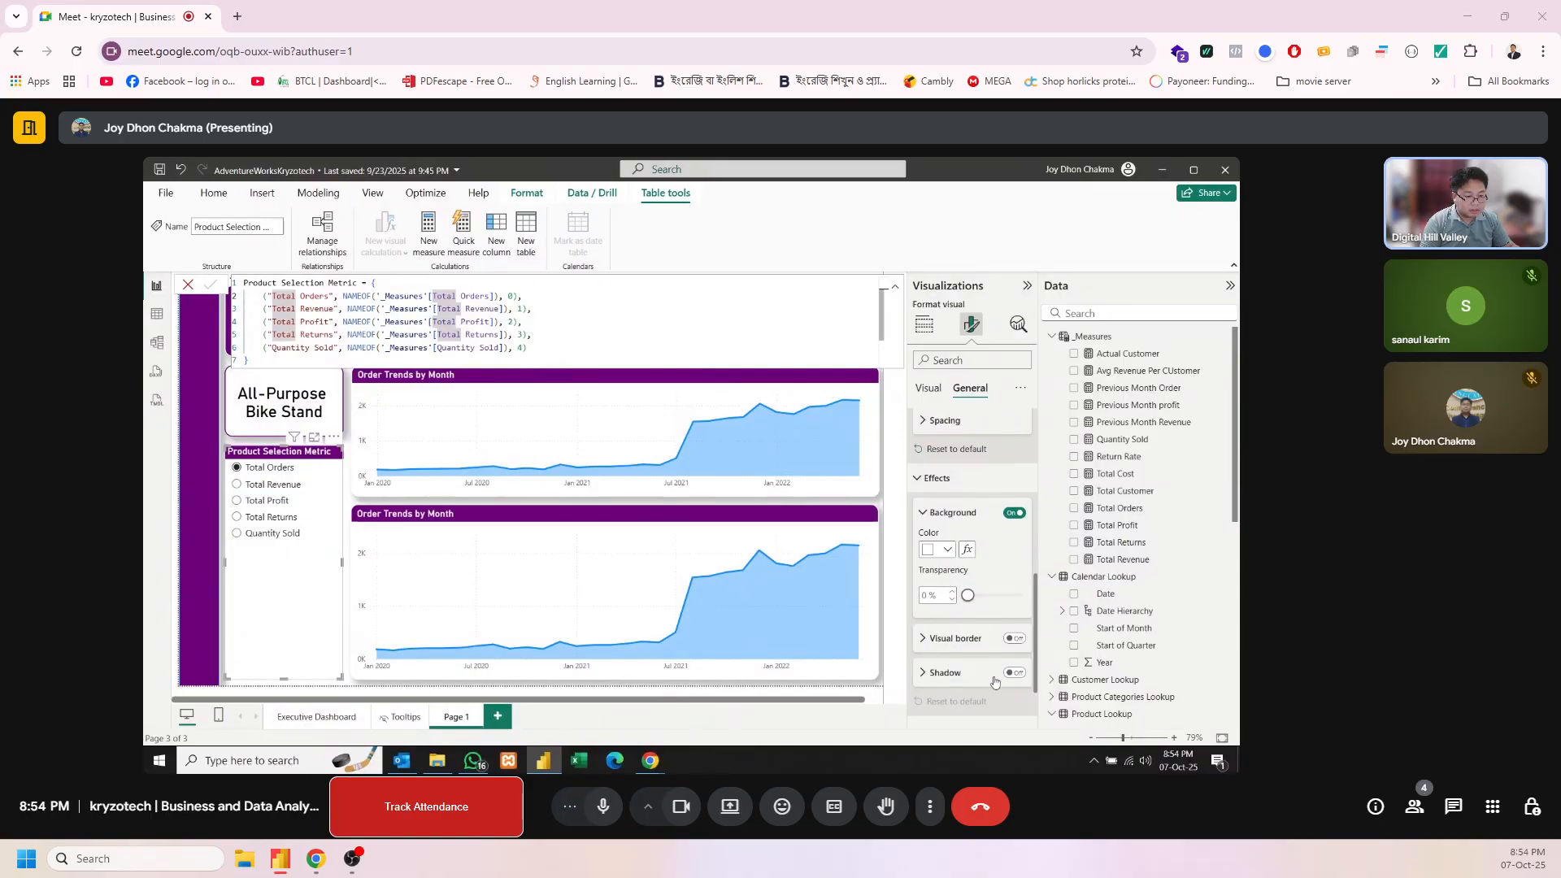
click(1012, 639)
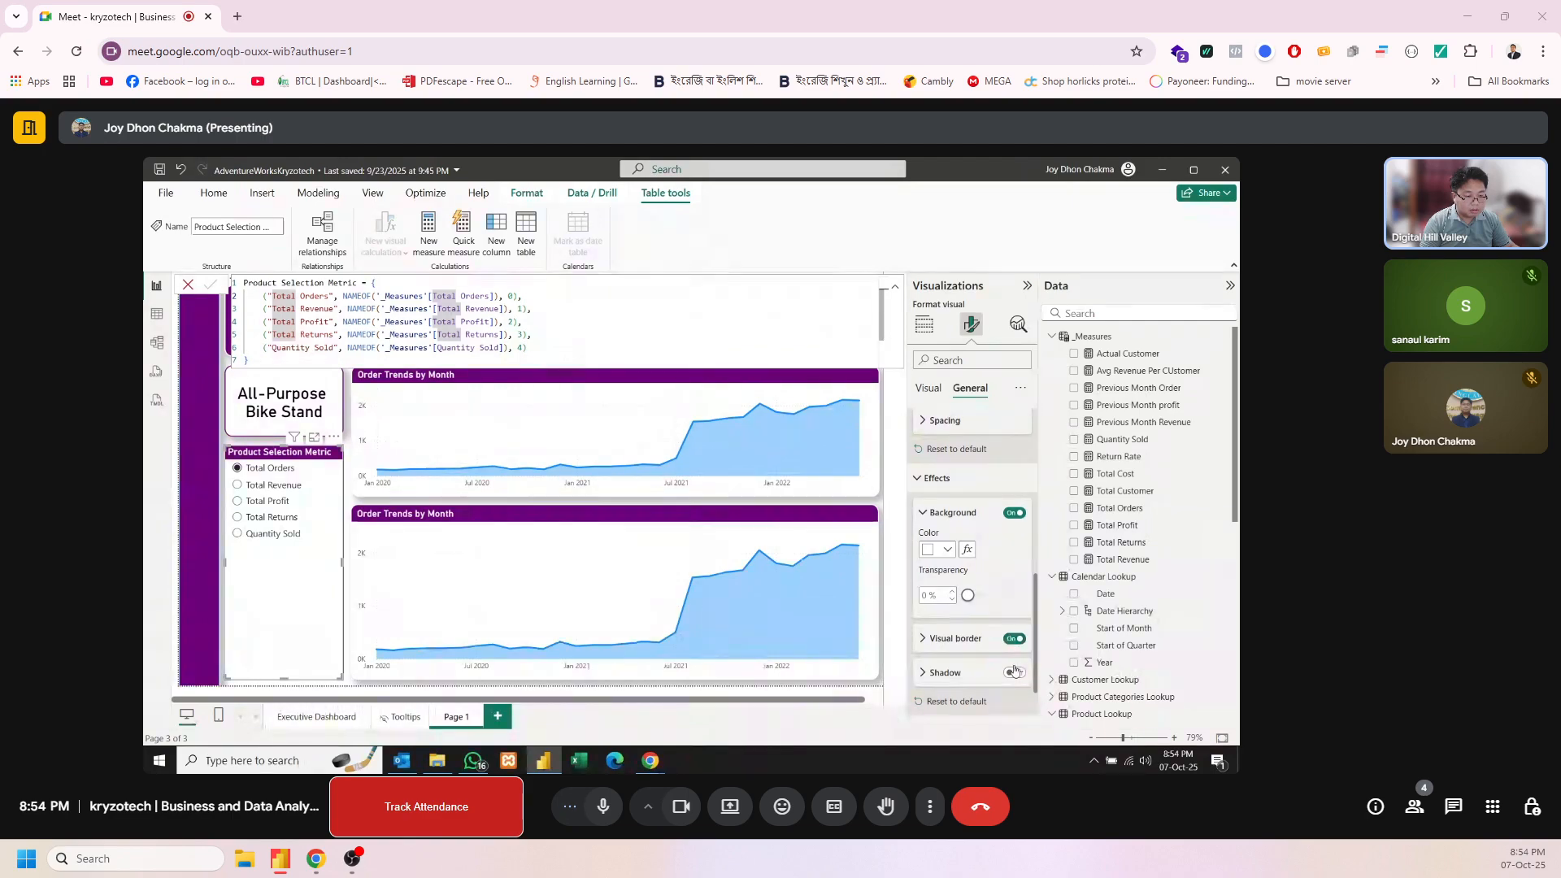
click(1014, 672)
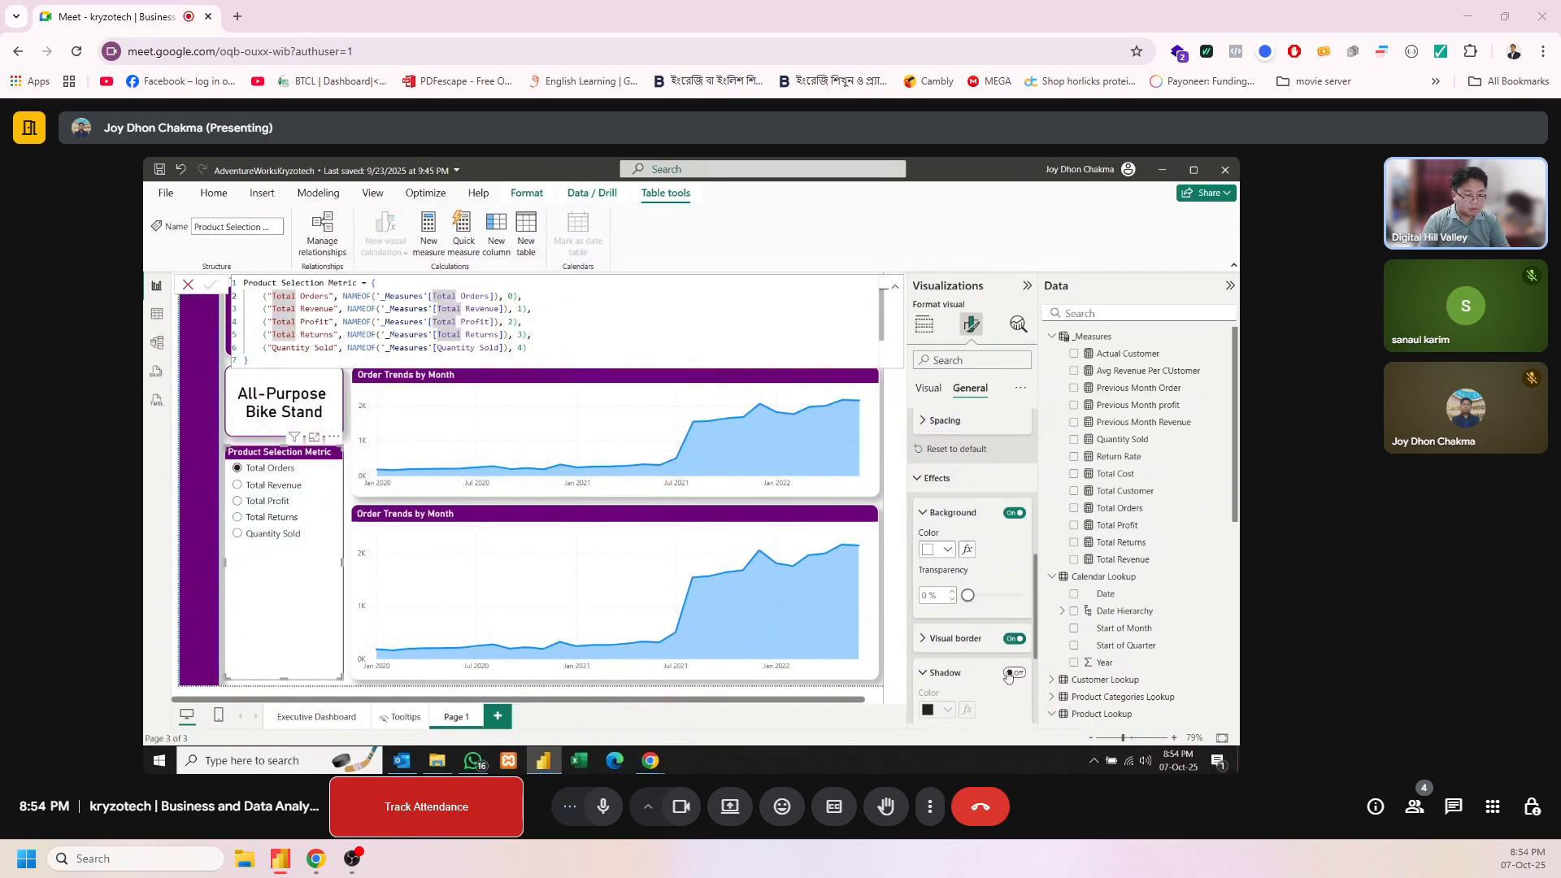
click(1009, 674)
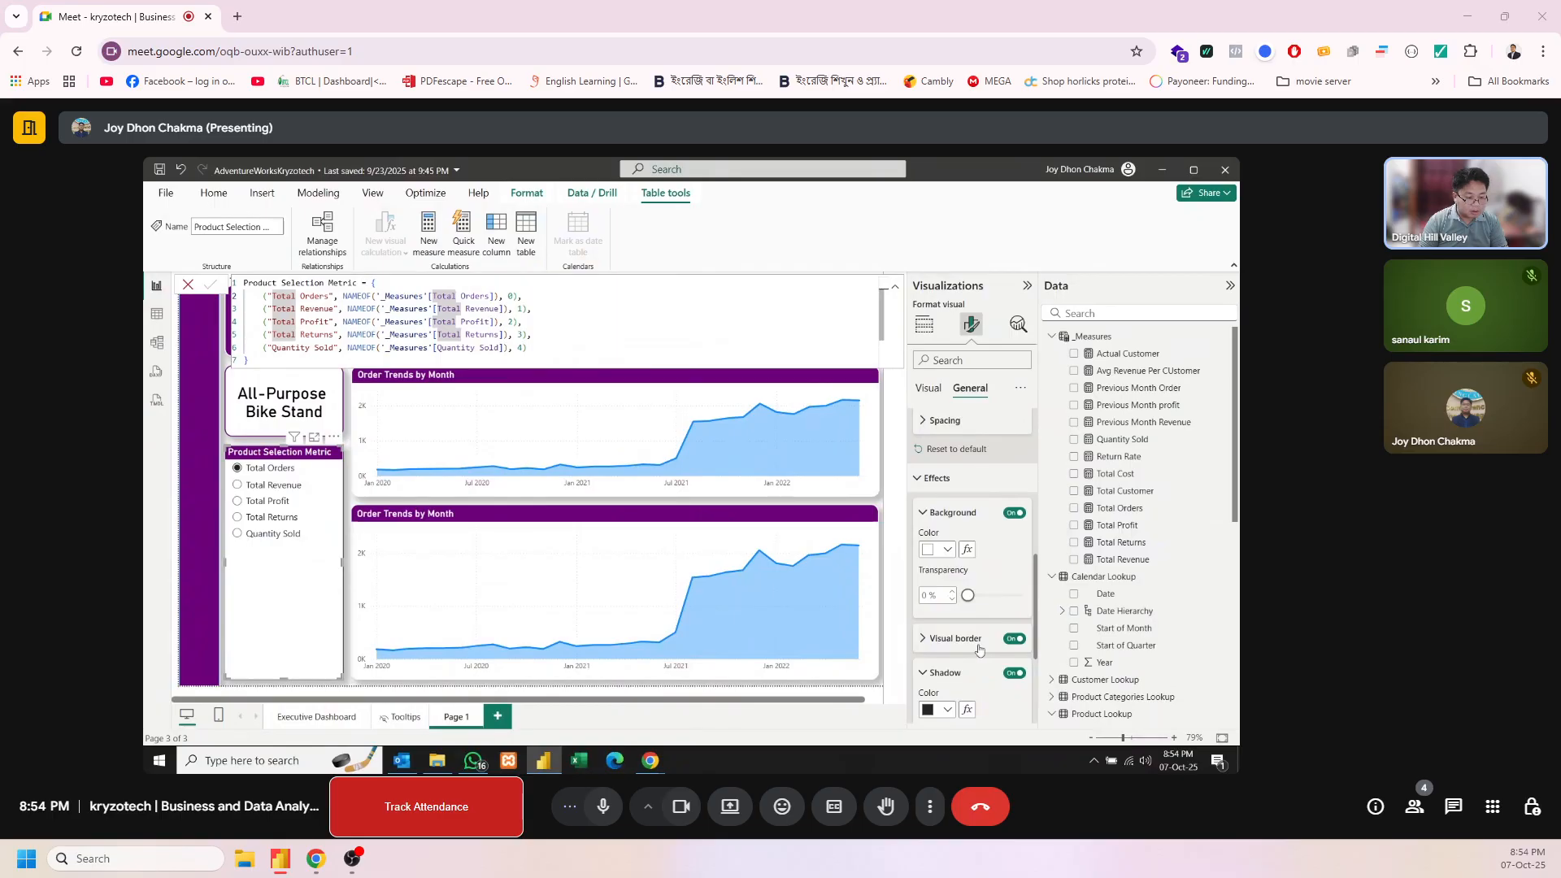
Make the parameter slicer's border white with 14 px rounded corners and a 2 px width
click(979, 648)
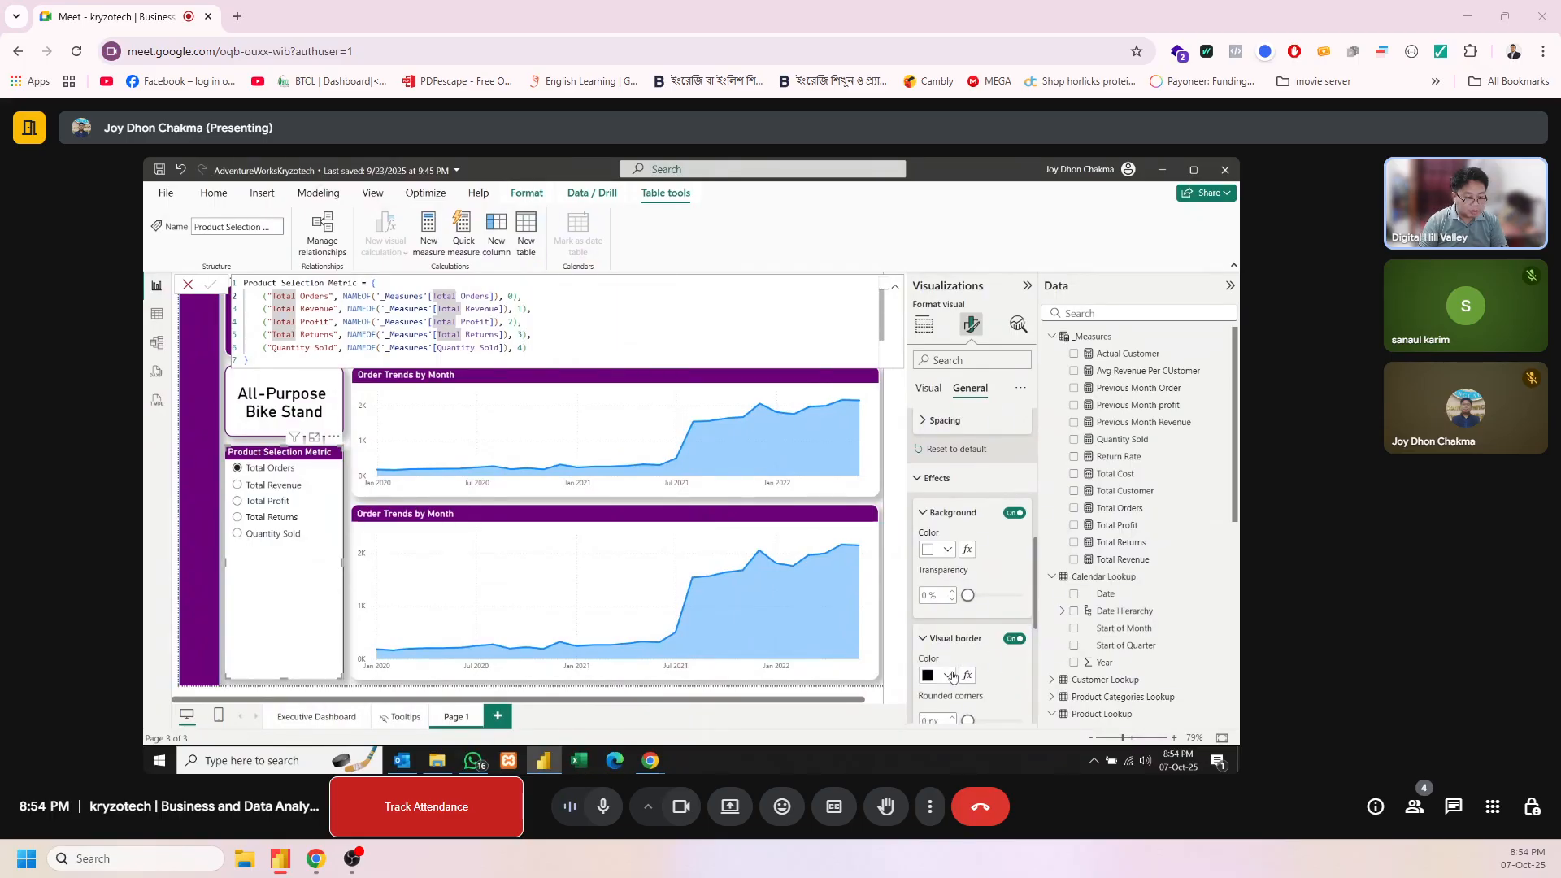
click(949, 675)
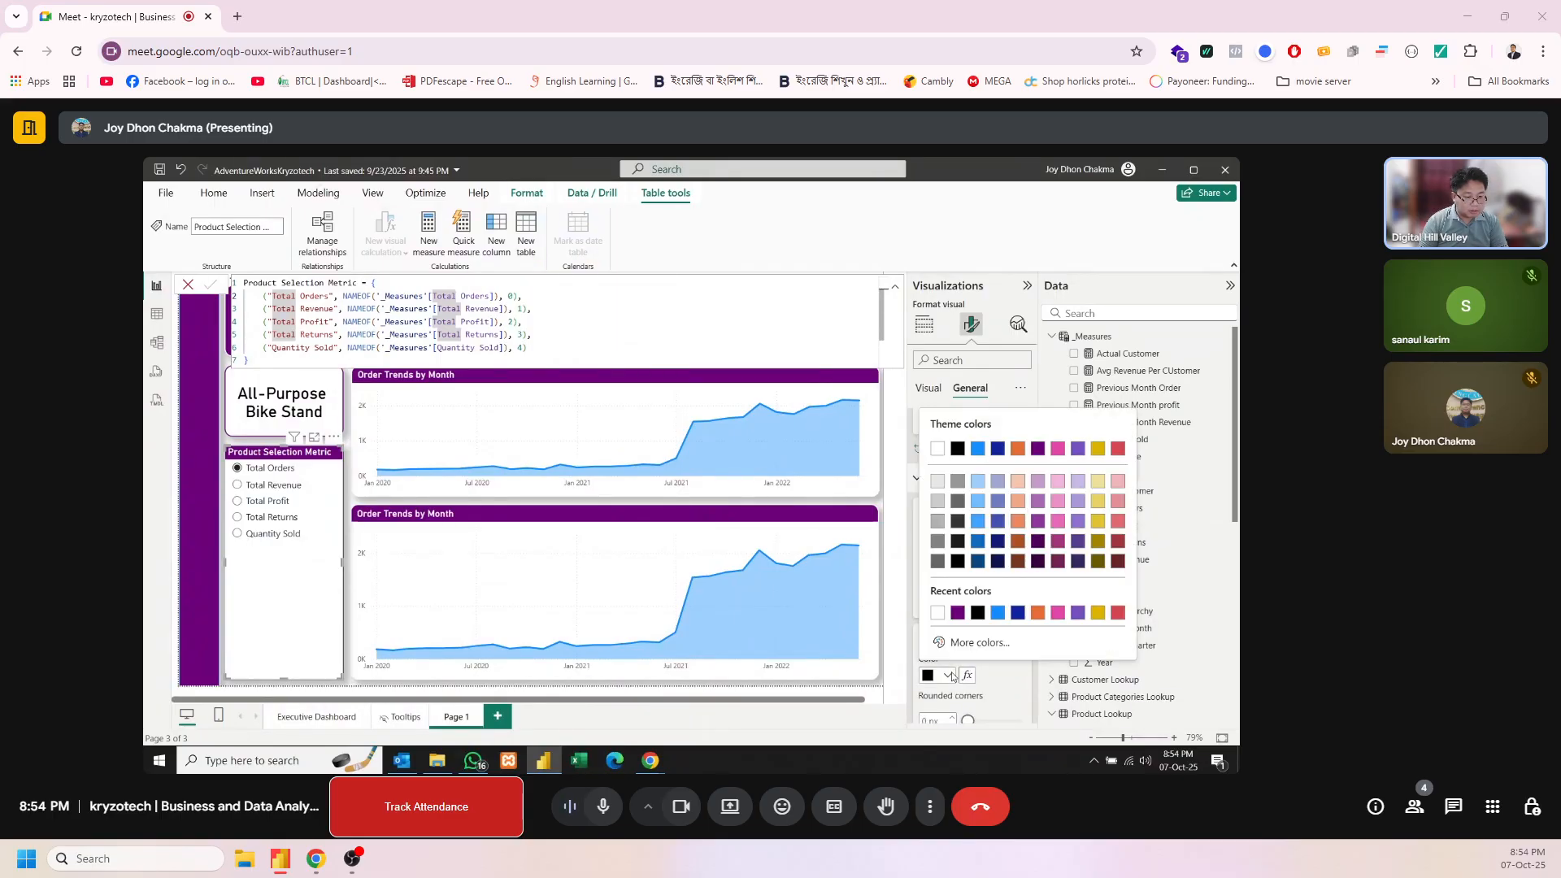
click(937, 613)
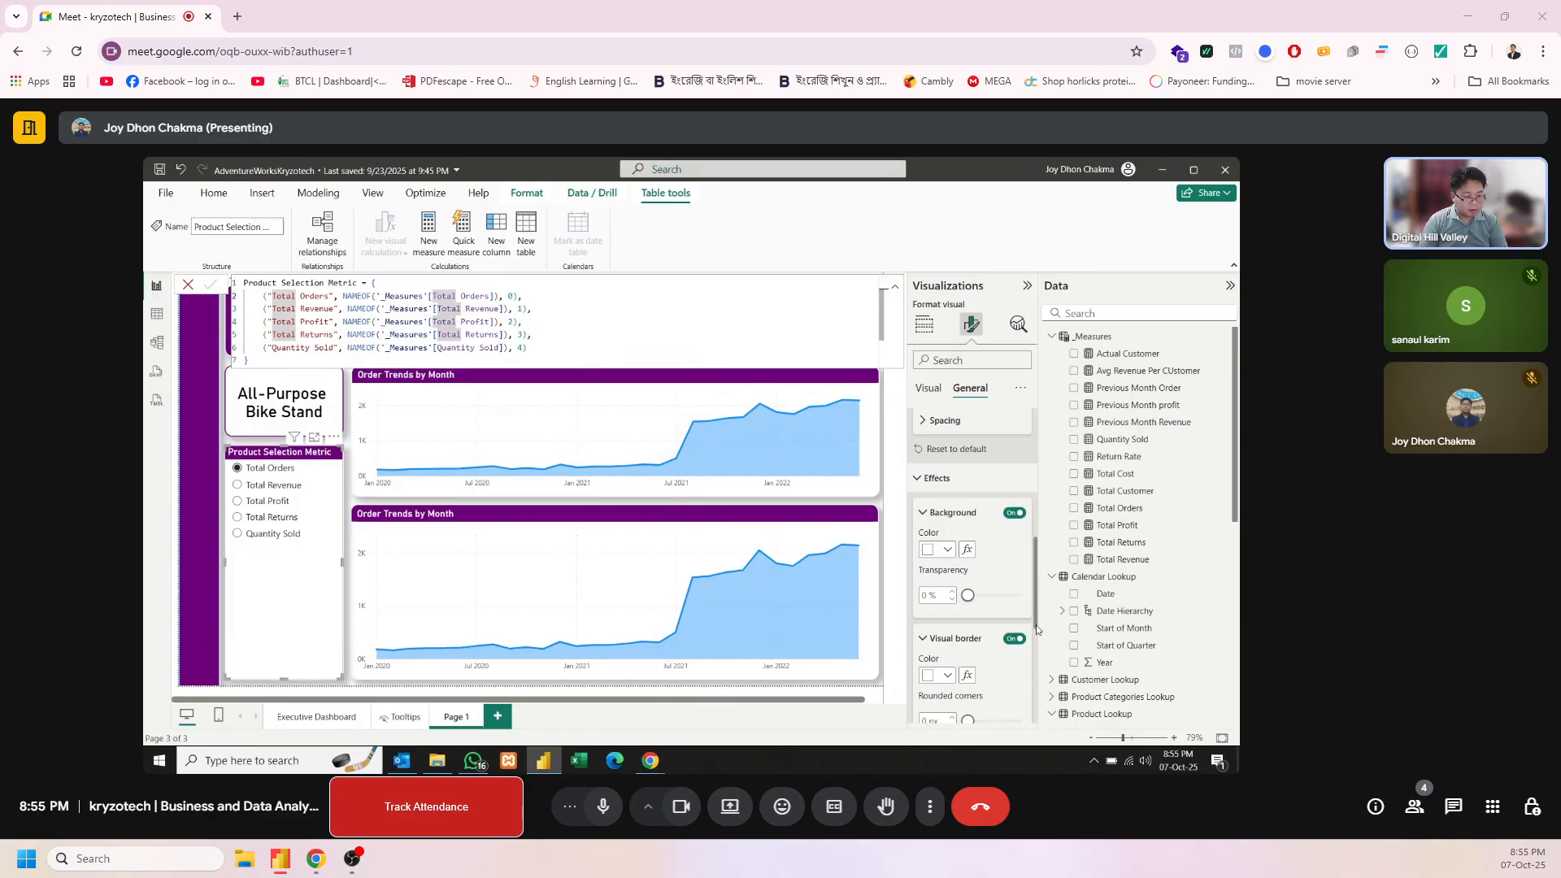
drag(1037, 630, 1033, 683)
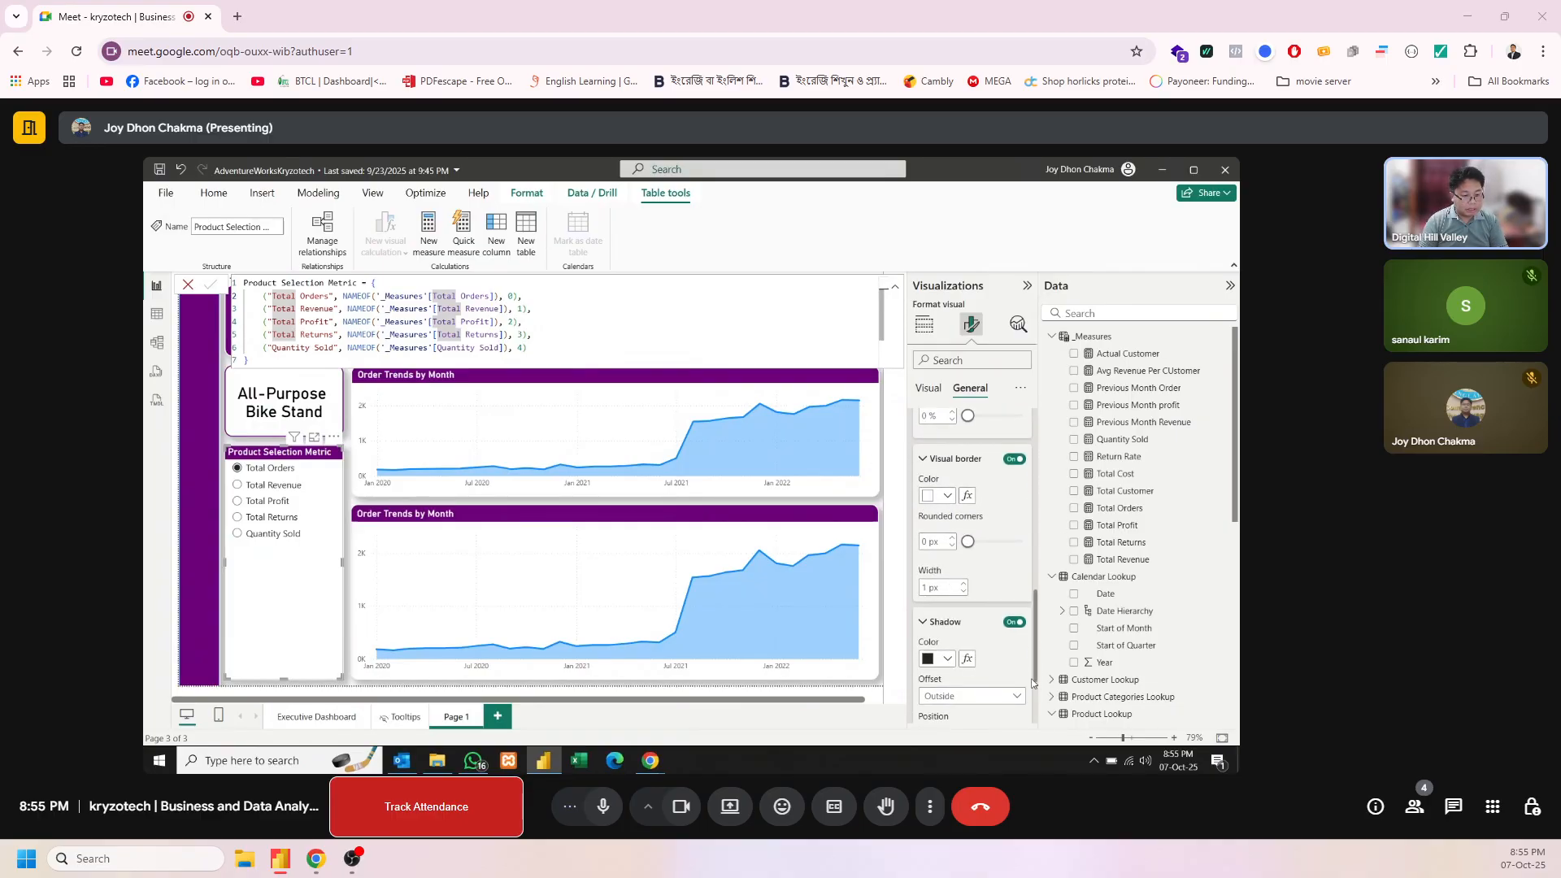
click(933, 544)
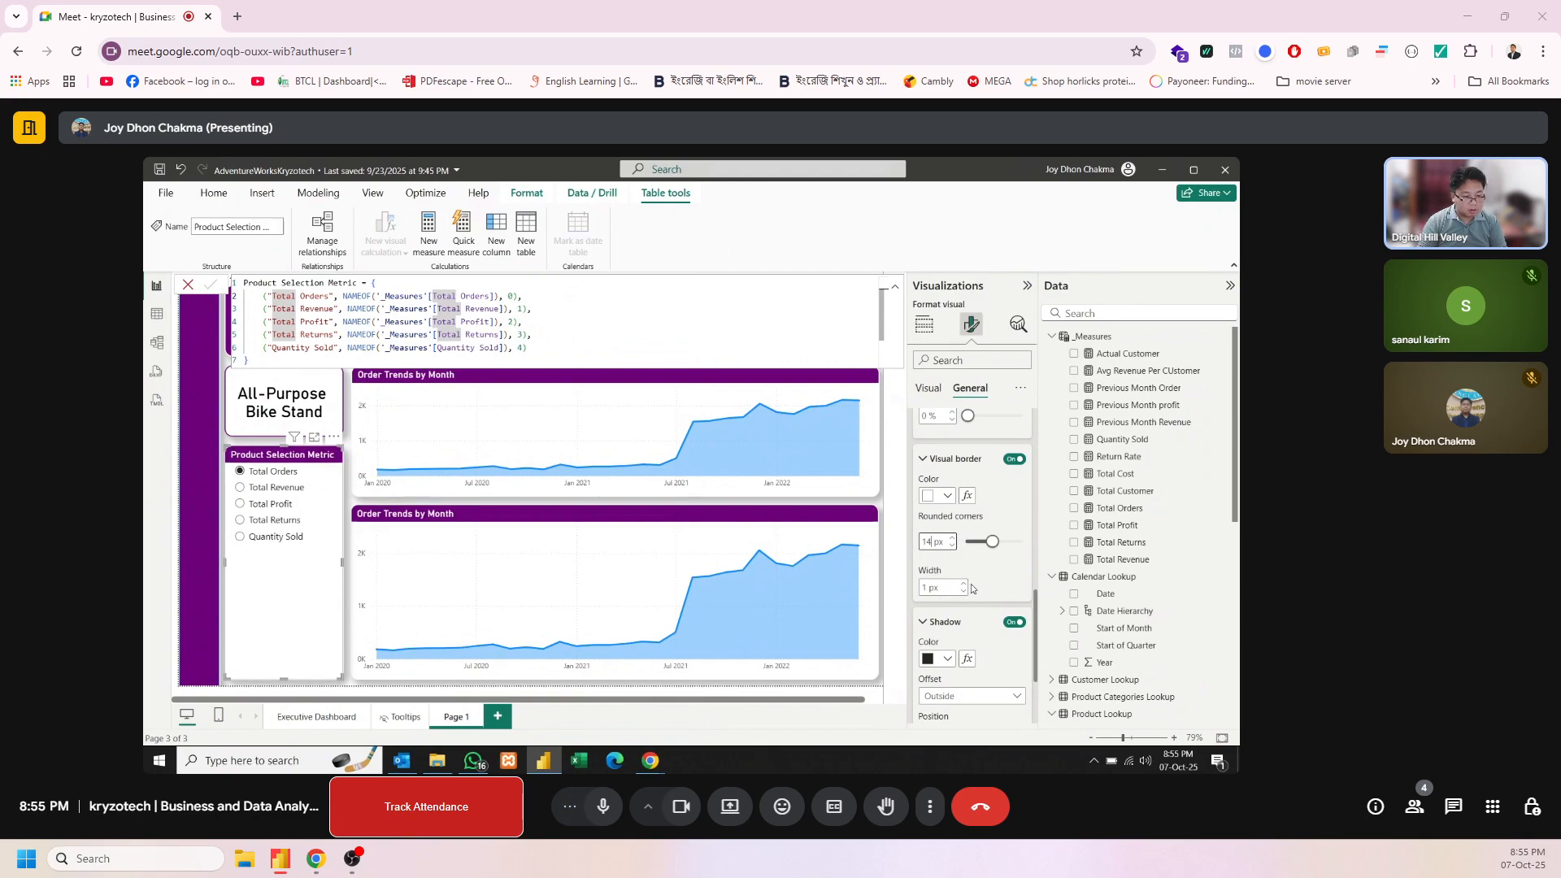
click(964, 583)
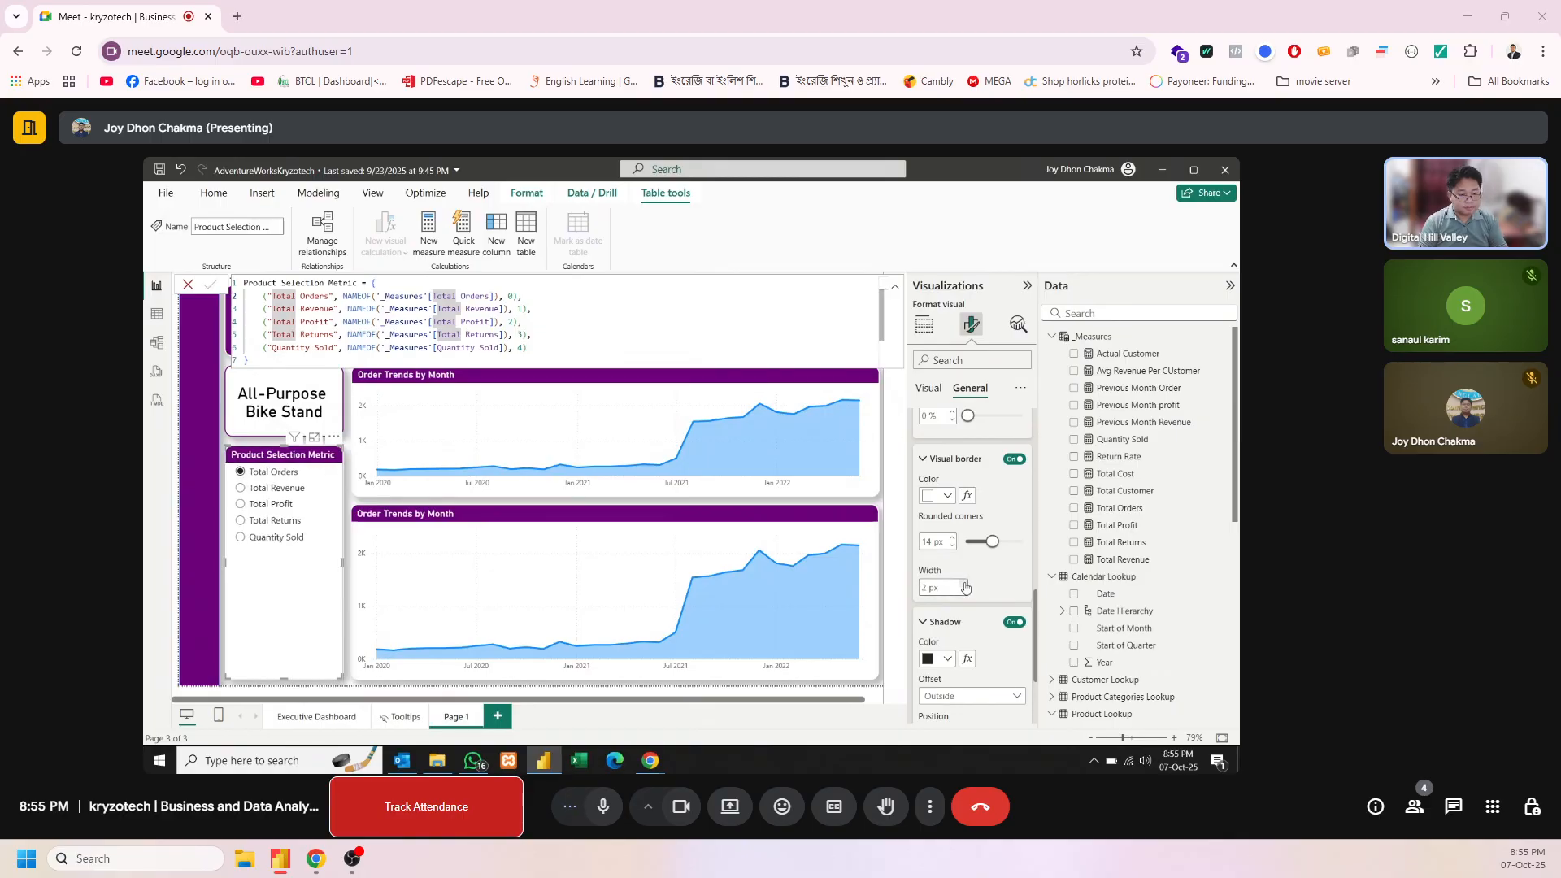
click(359, 515)
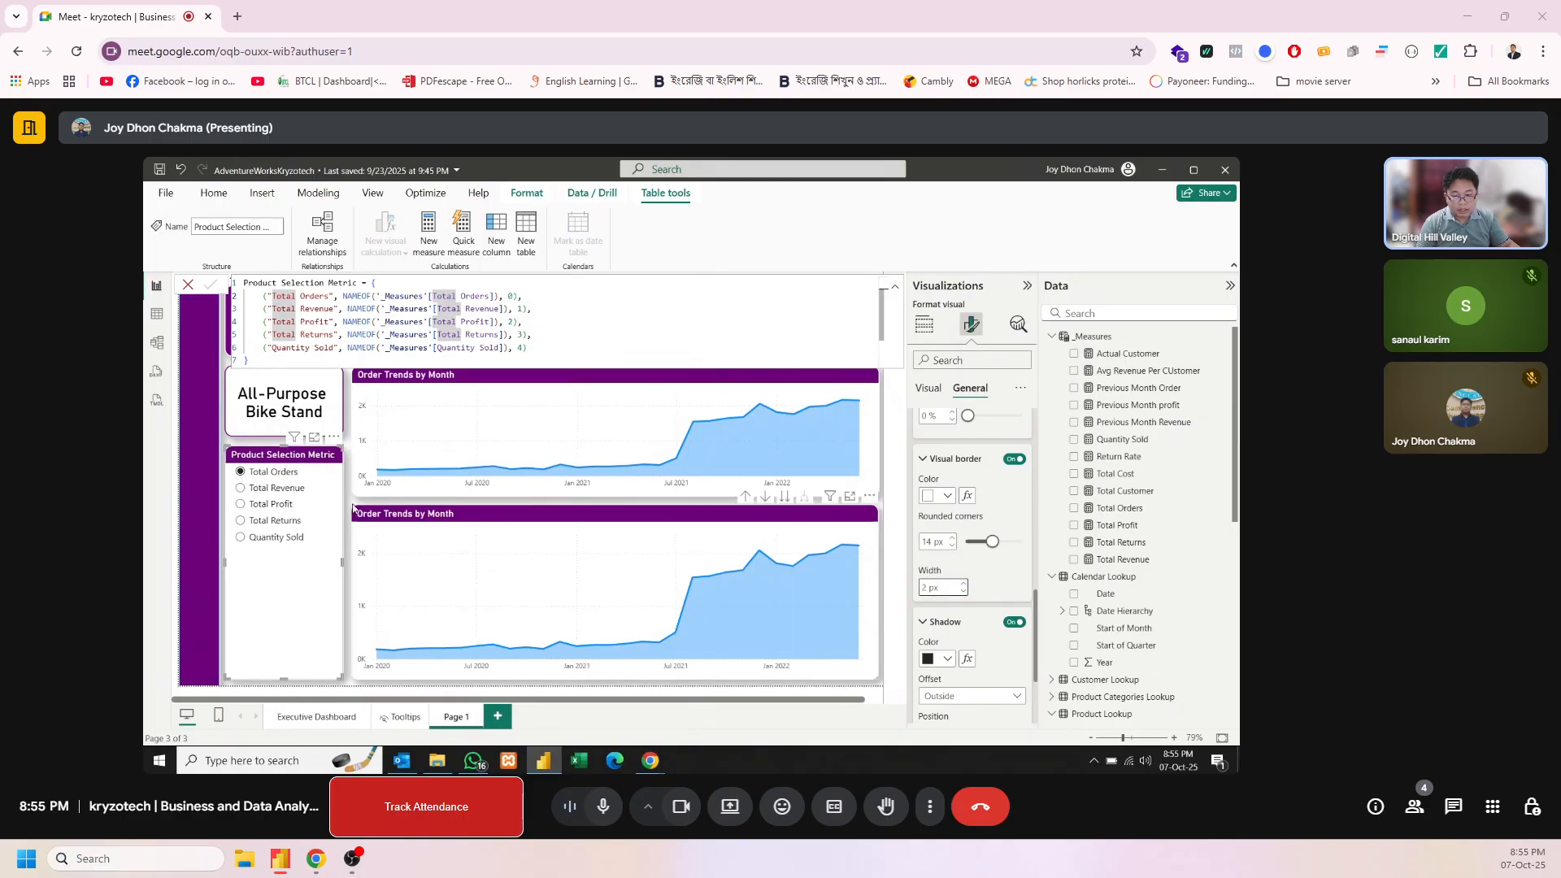
click(299, 460)
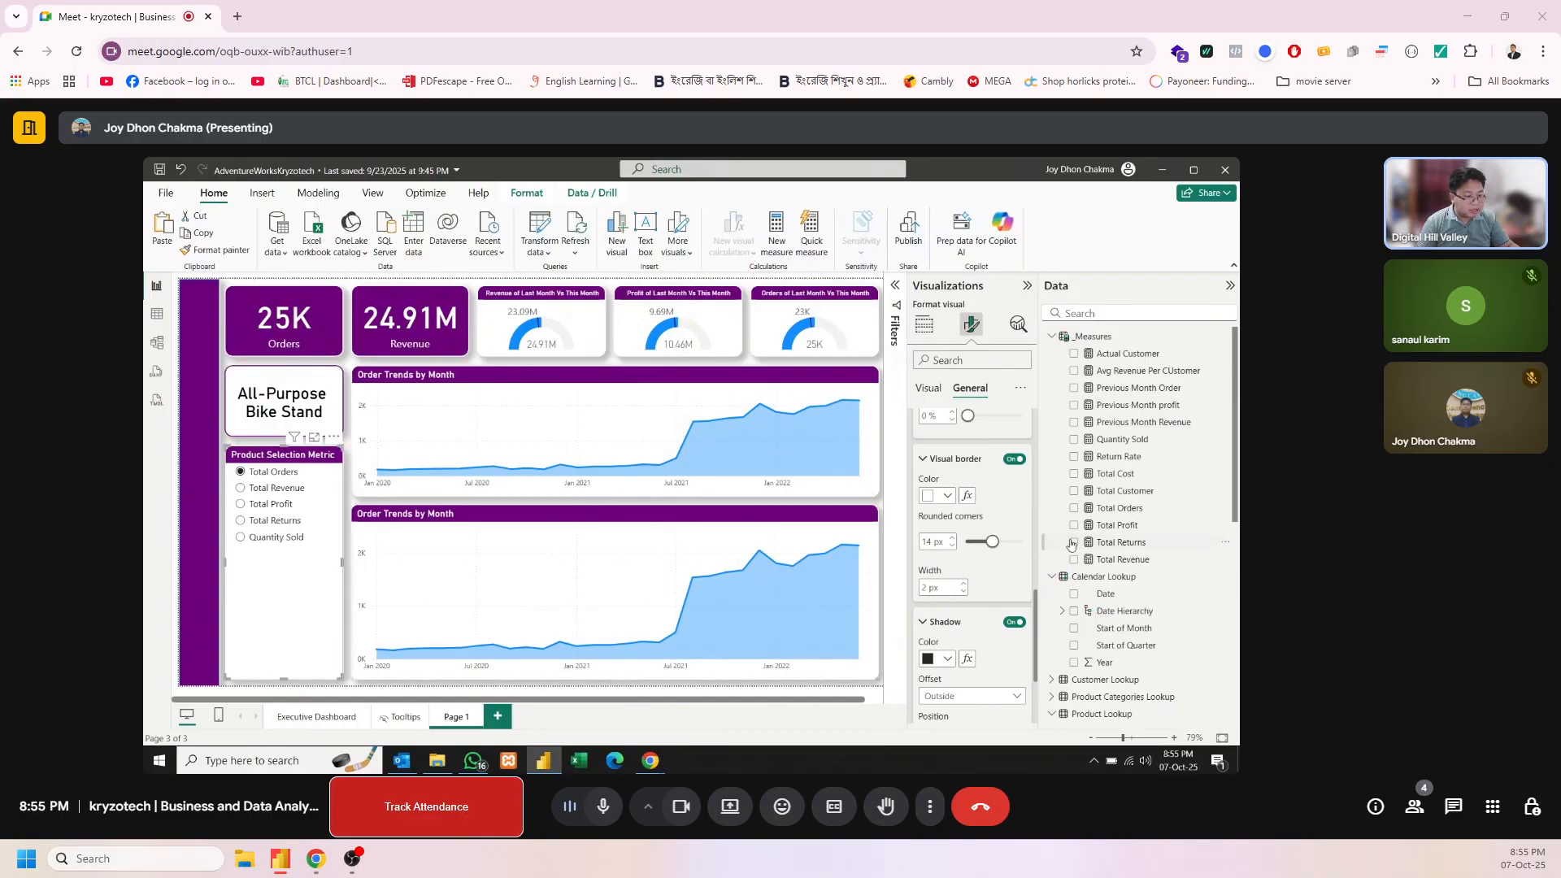
Replace Total Orders on the lower area chart's Y-axis with the Product Selection Metric parameter
scroll(1119, 650, down, 5)
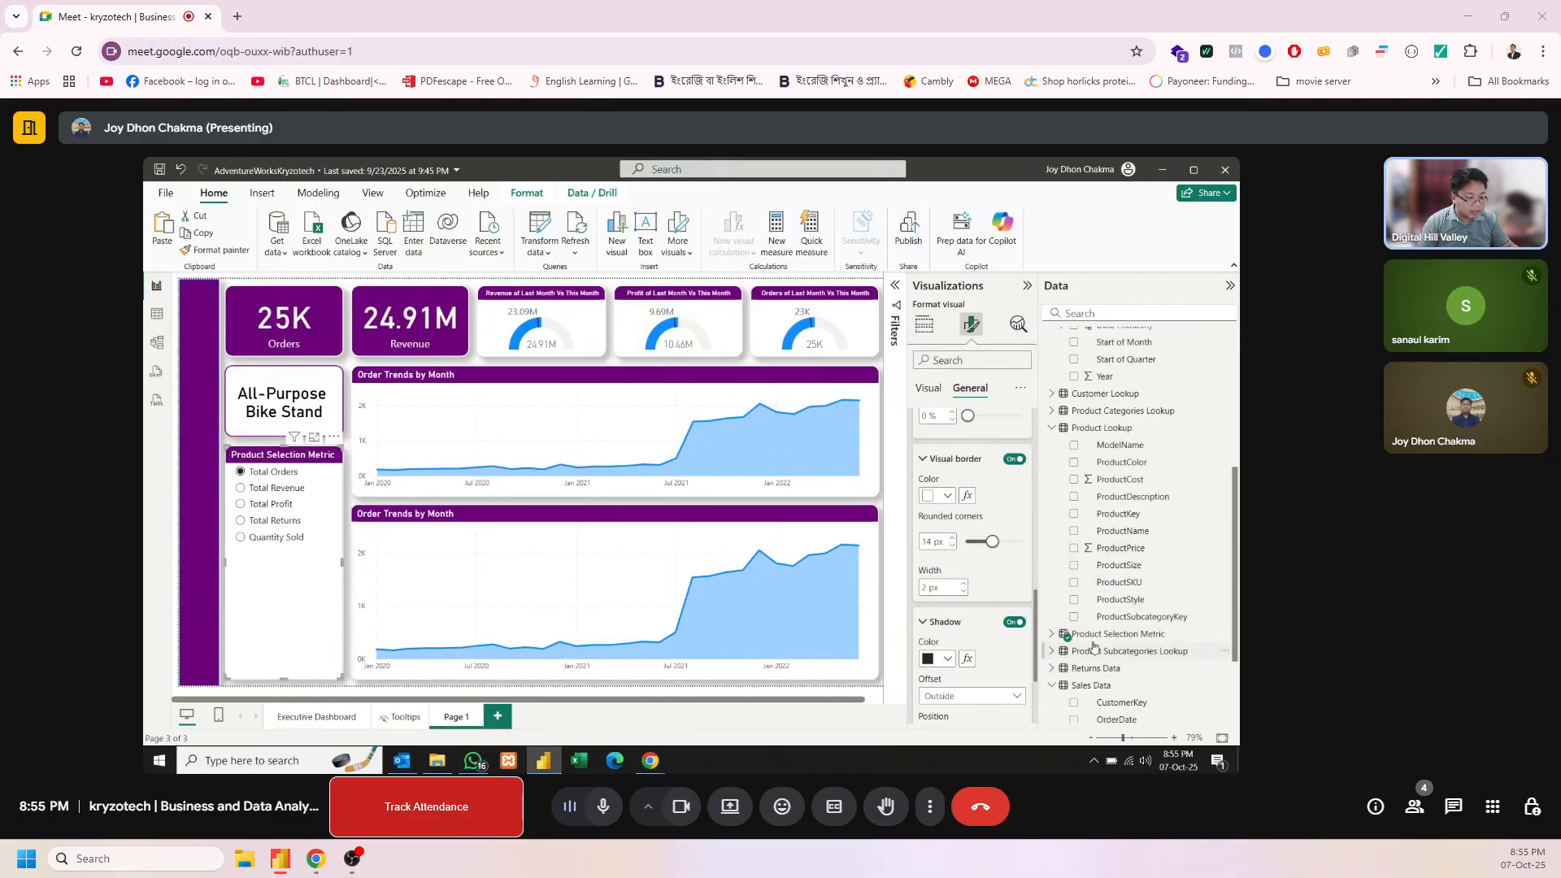
click(1053, 634)
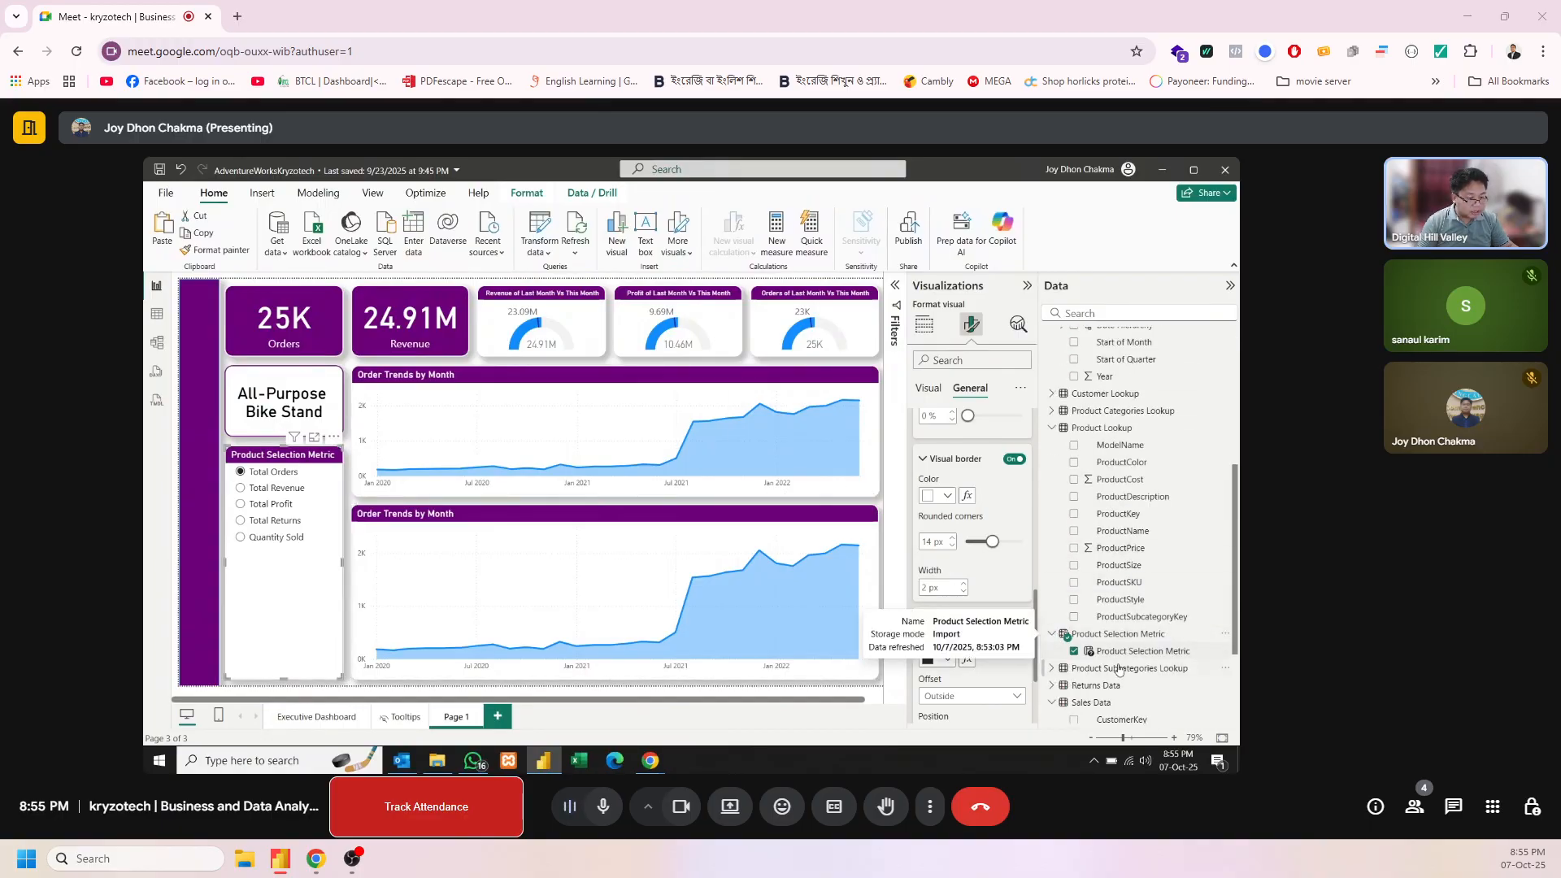
click(722, 516)
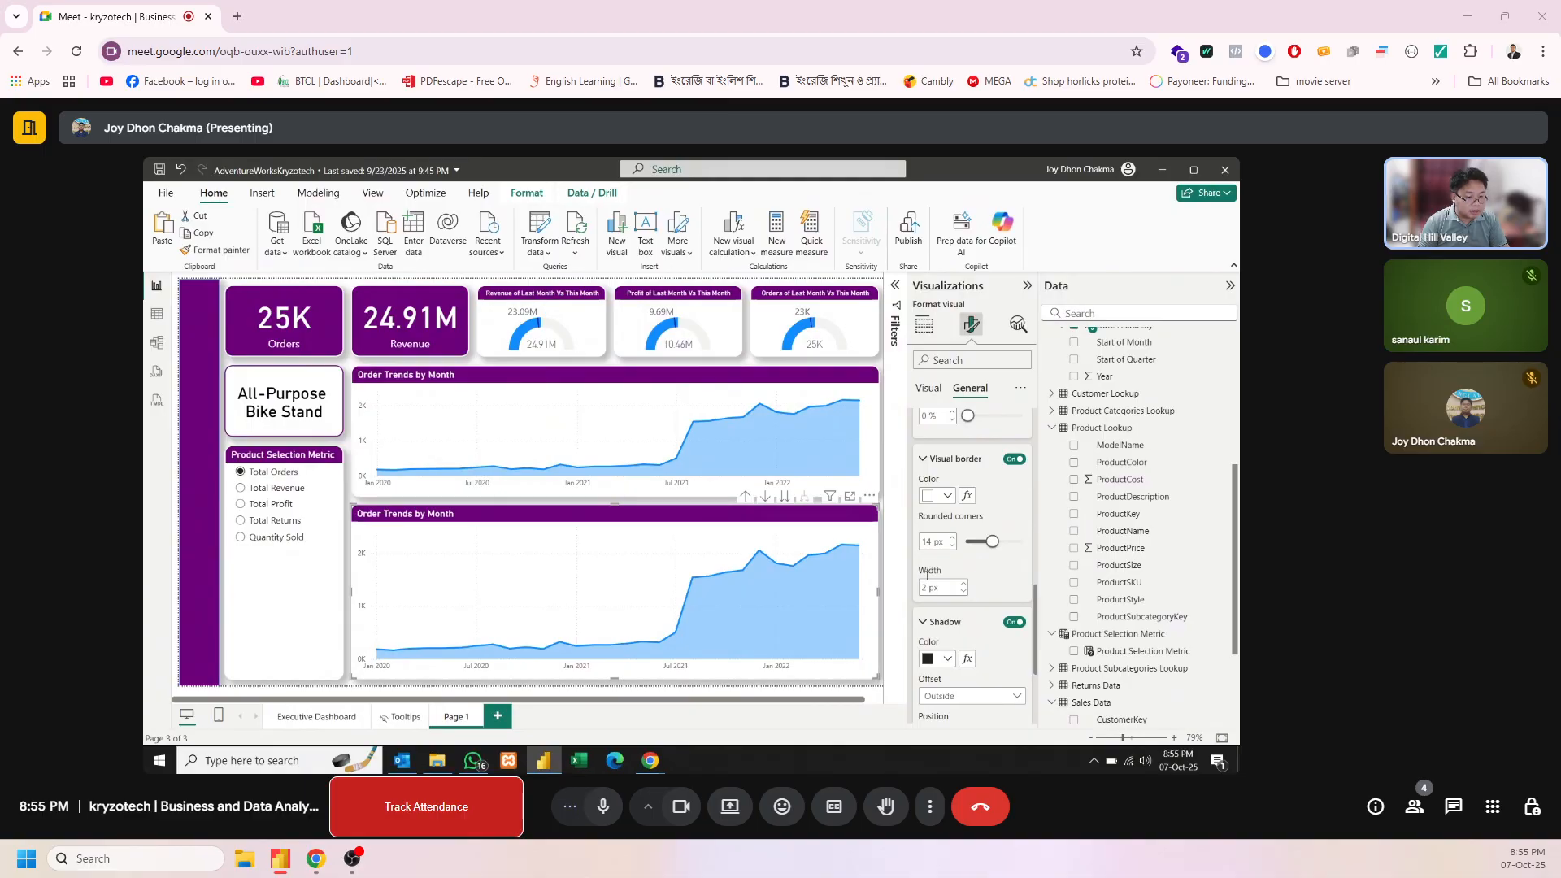
click(926, 326)
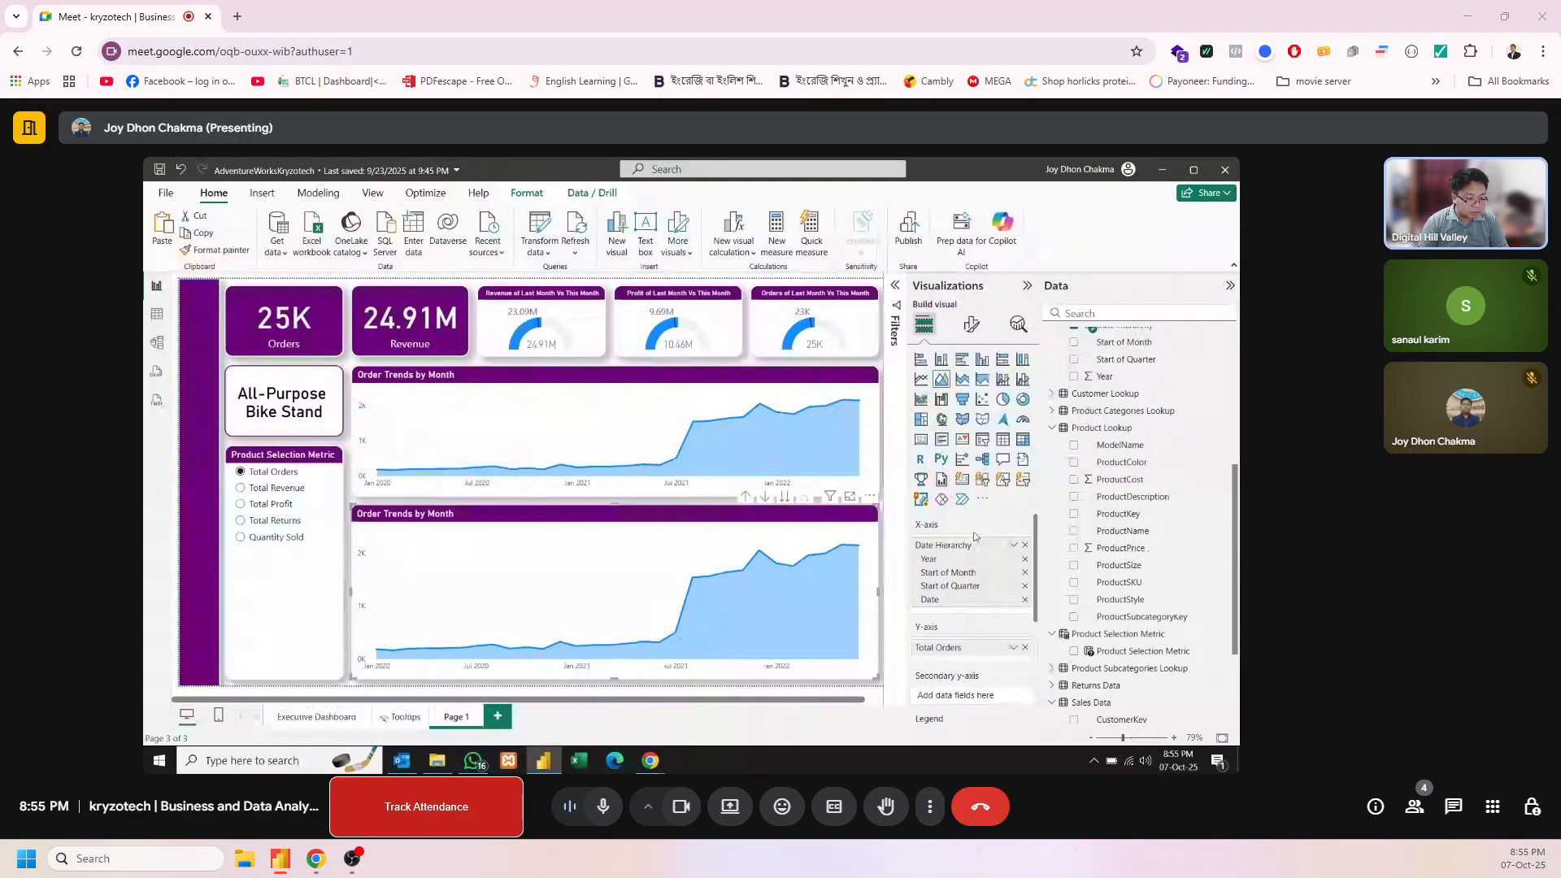
click(1026, 648)
drag(1116, 651, 992, 655)
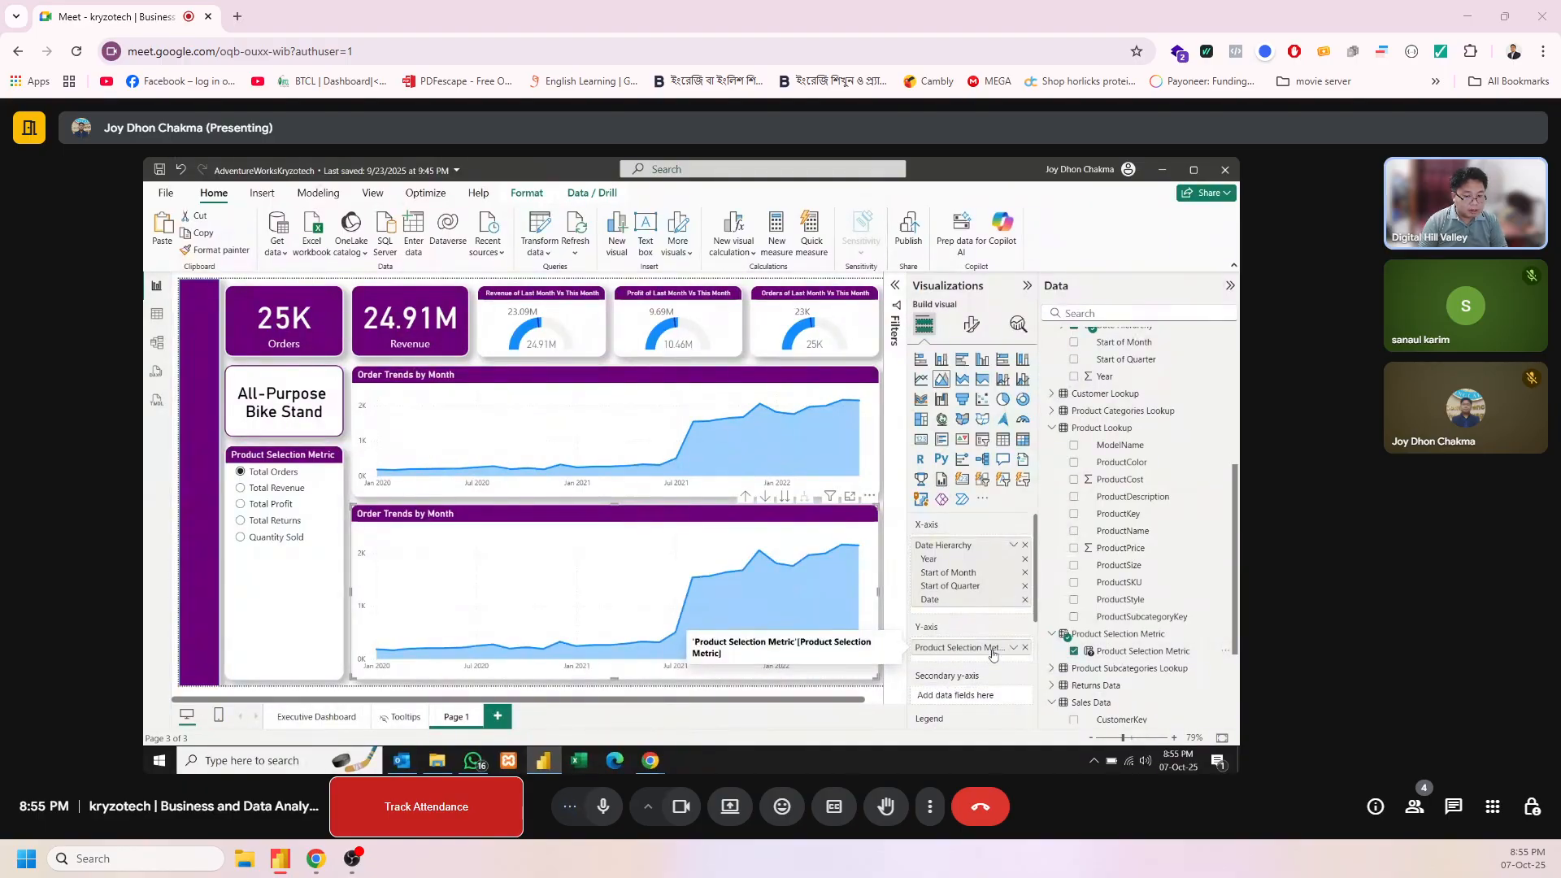
Change the lower area chart's title to "Selection Metric Trend by Month"
click(971, 324)
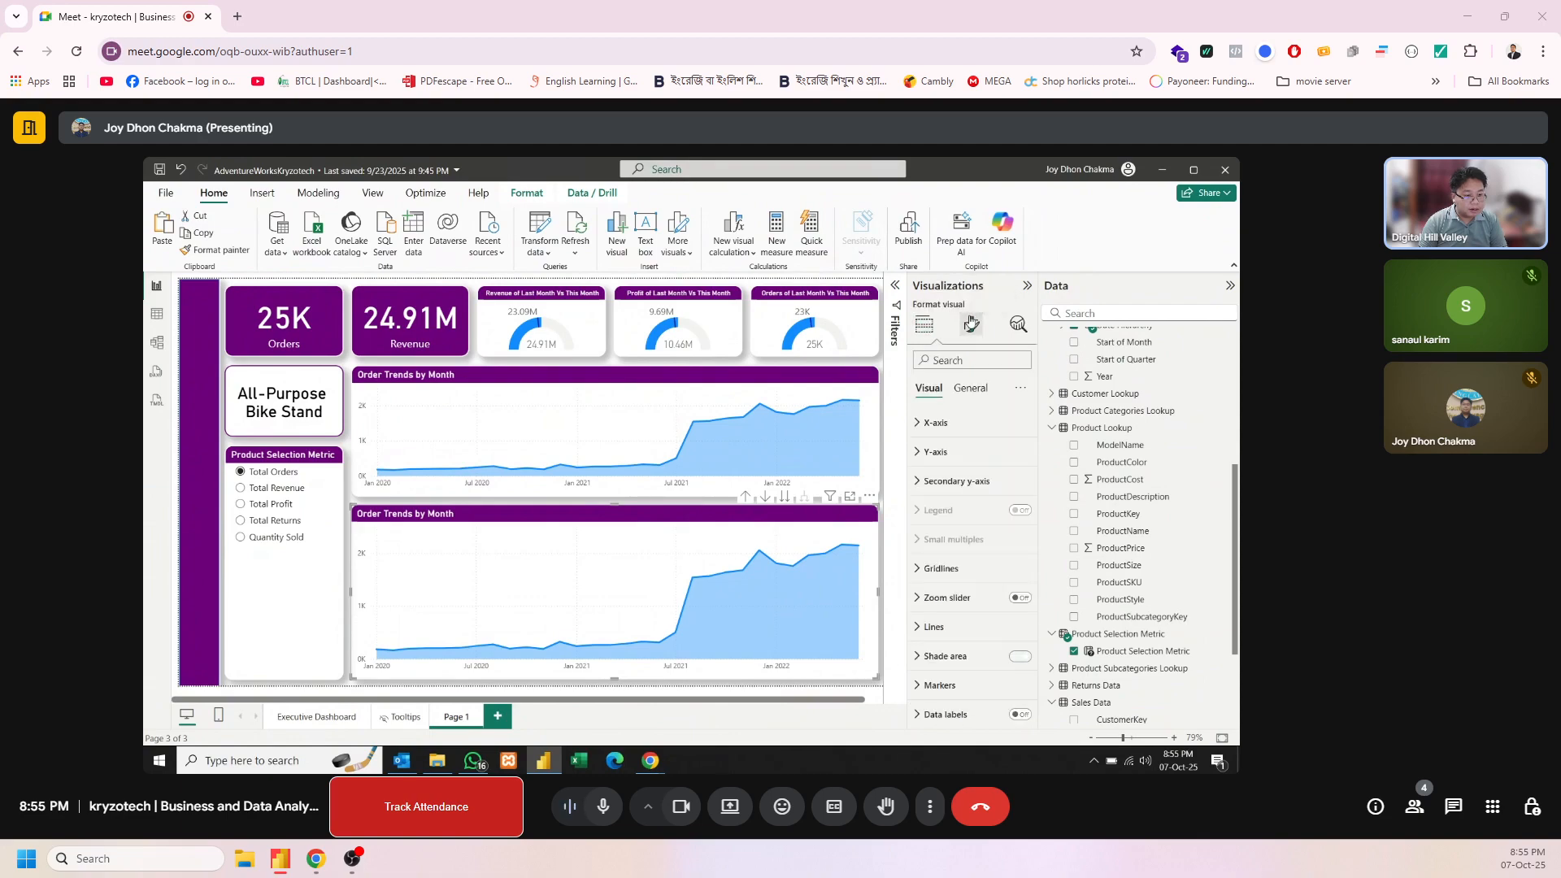
click(972, 389)
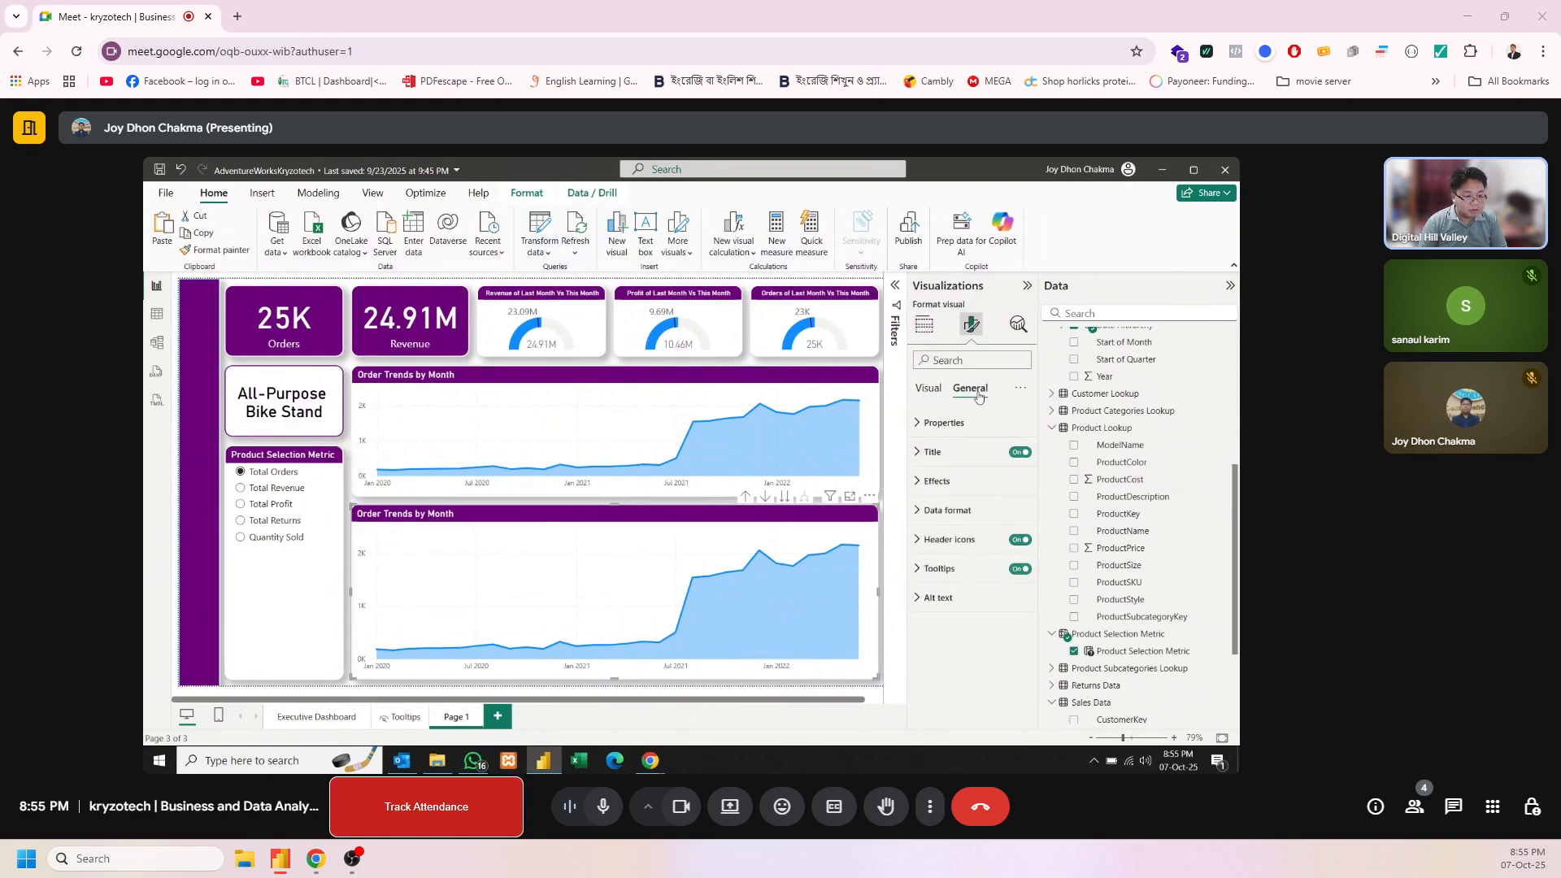
click(938, 460)
click(938, 525)
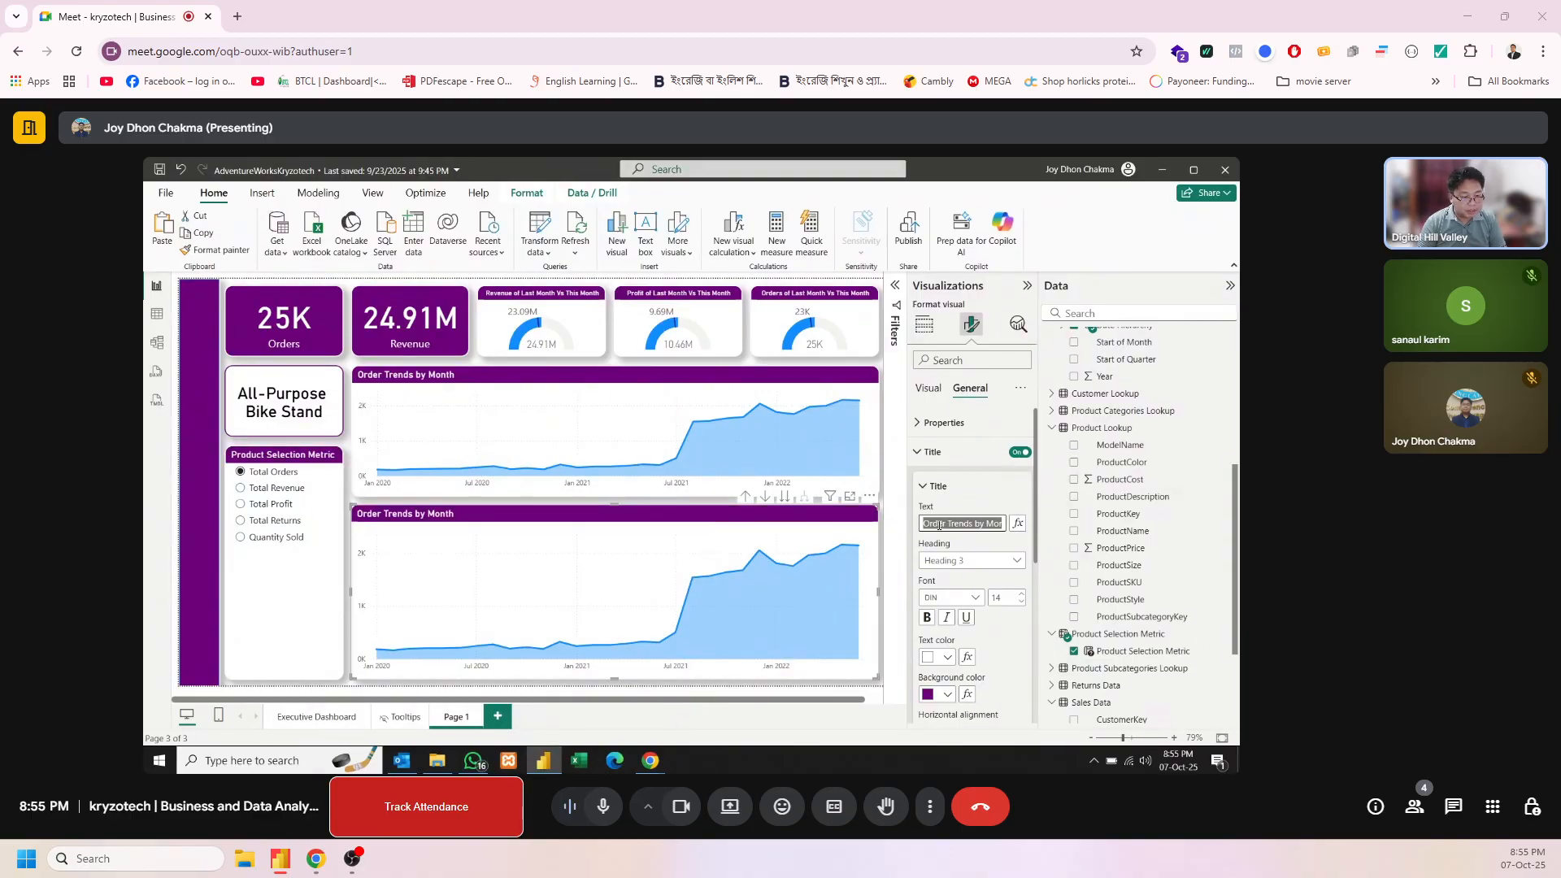
drag(970, 525, 901, 536)
text(Selection)
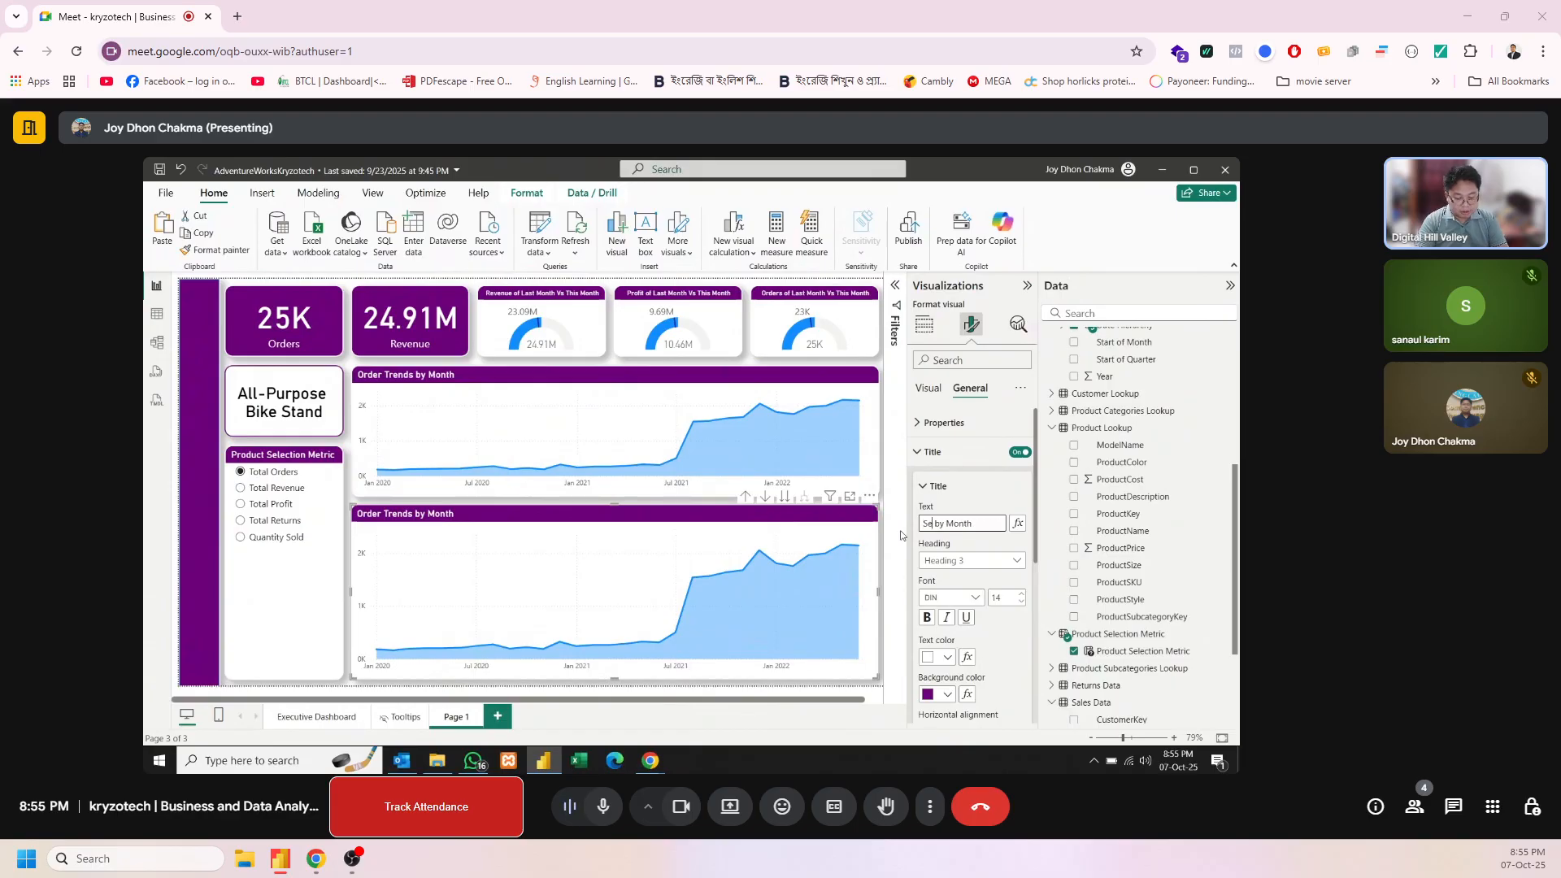
text( Metri)
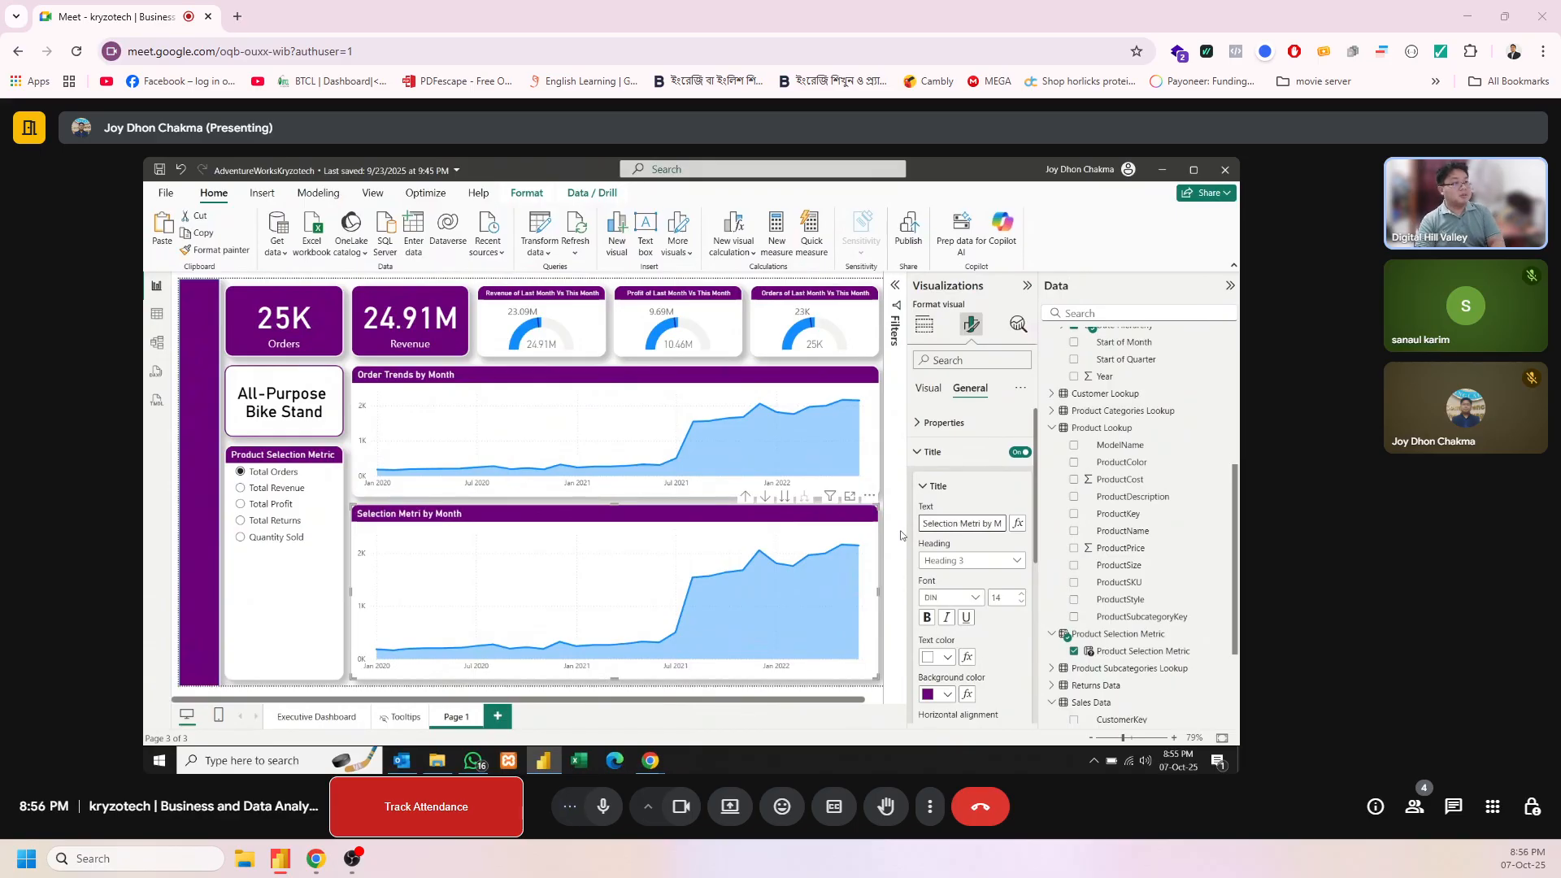
text(cx)
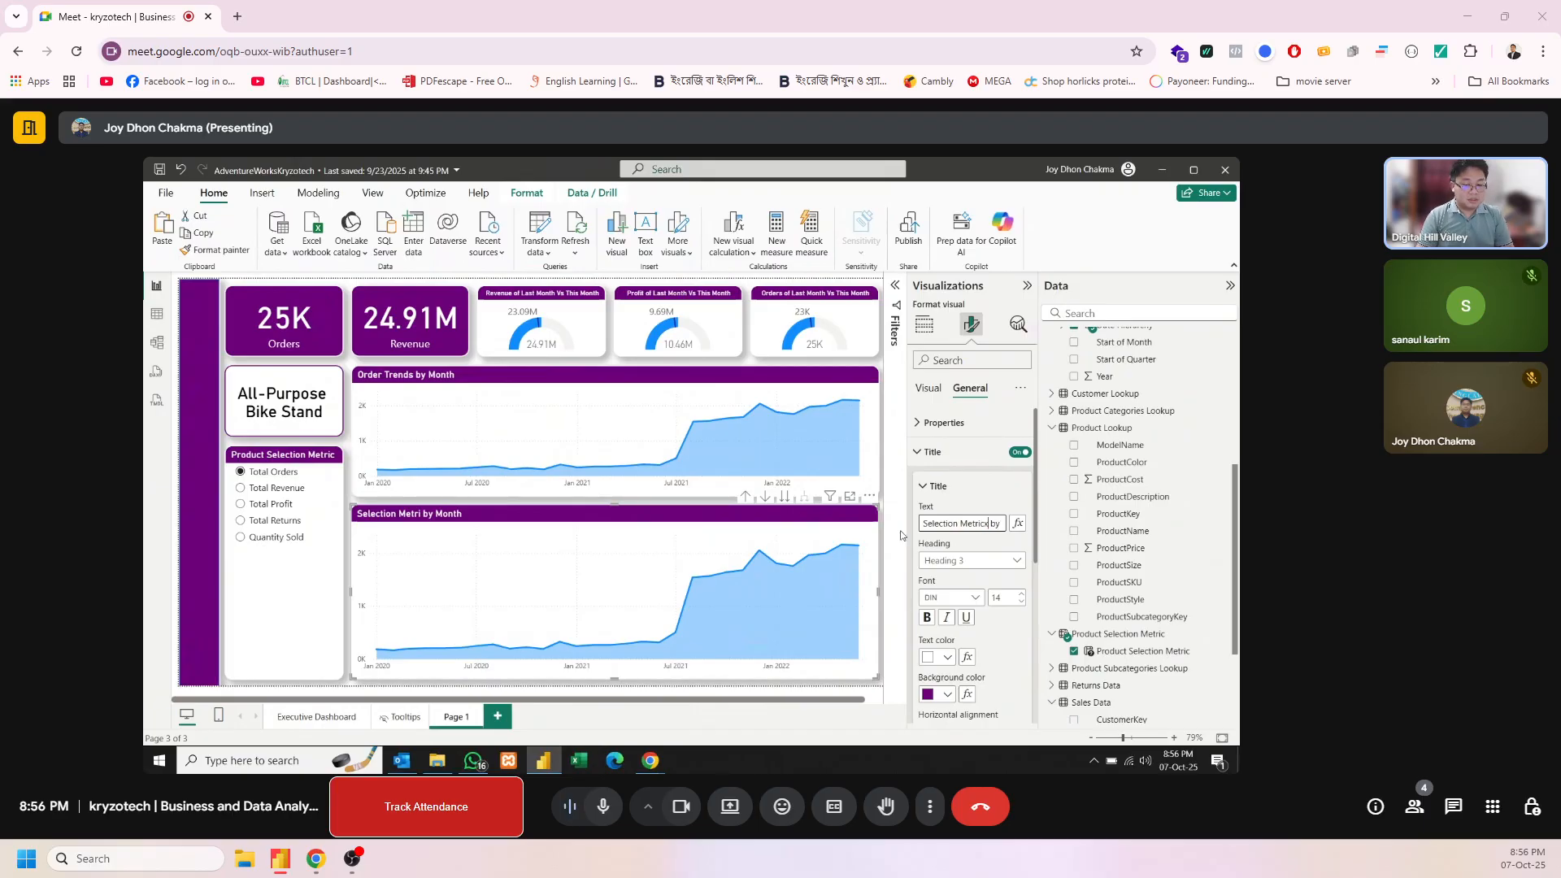
text( Trend)
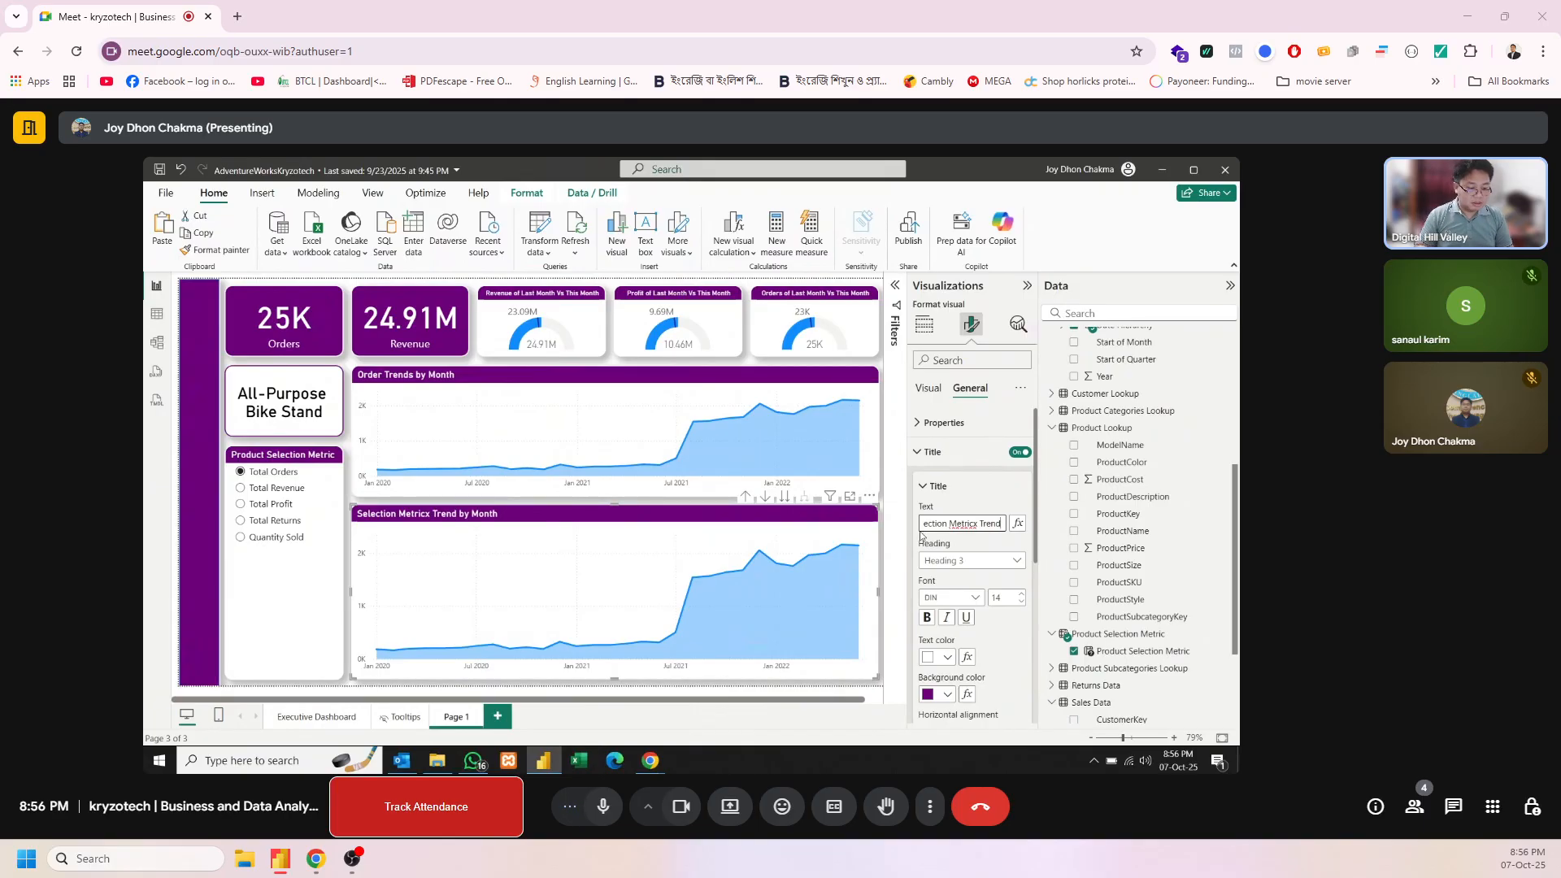
click(977, 525)
key(BackSpace)
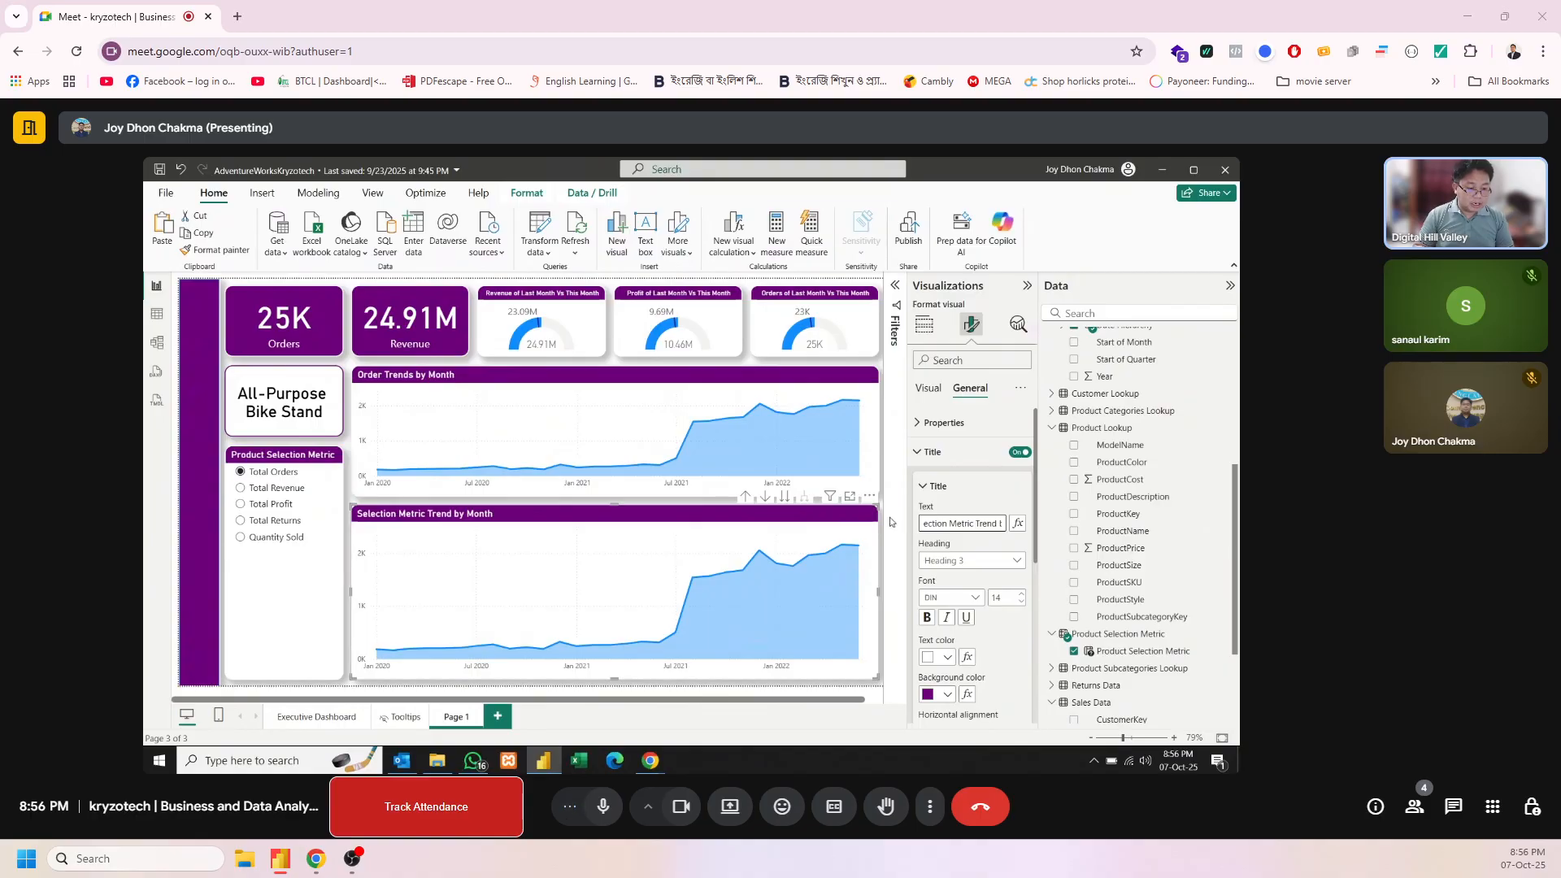
click(888, 520)
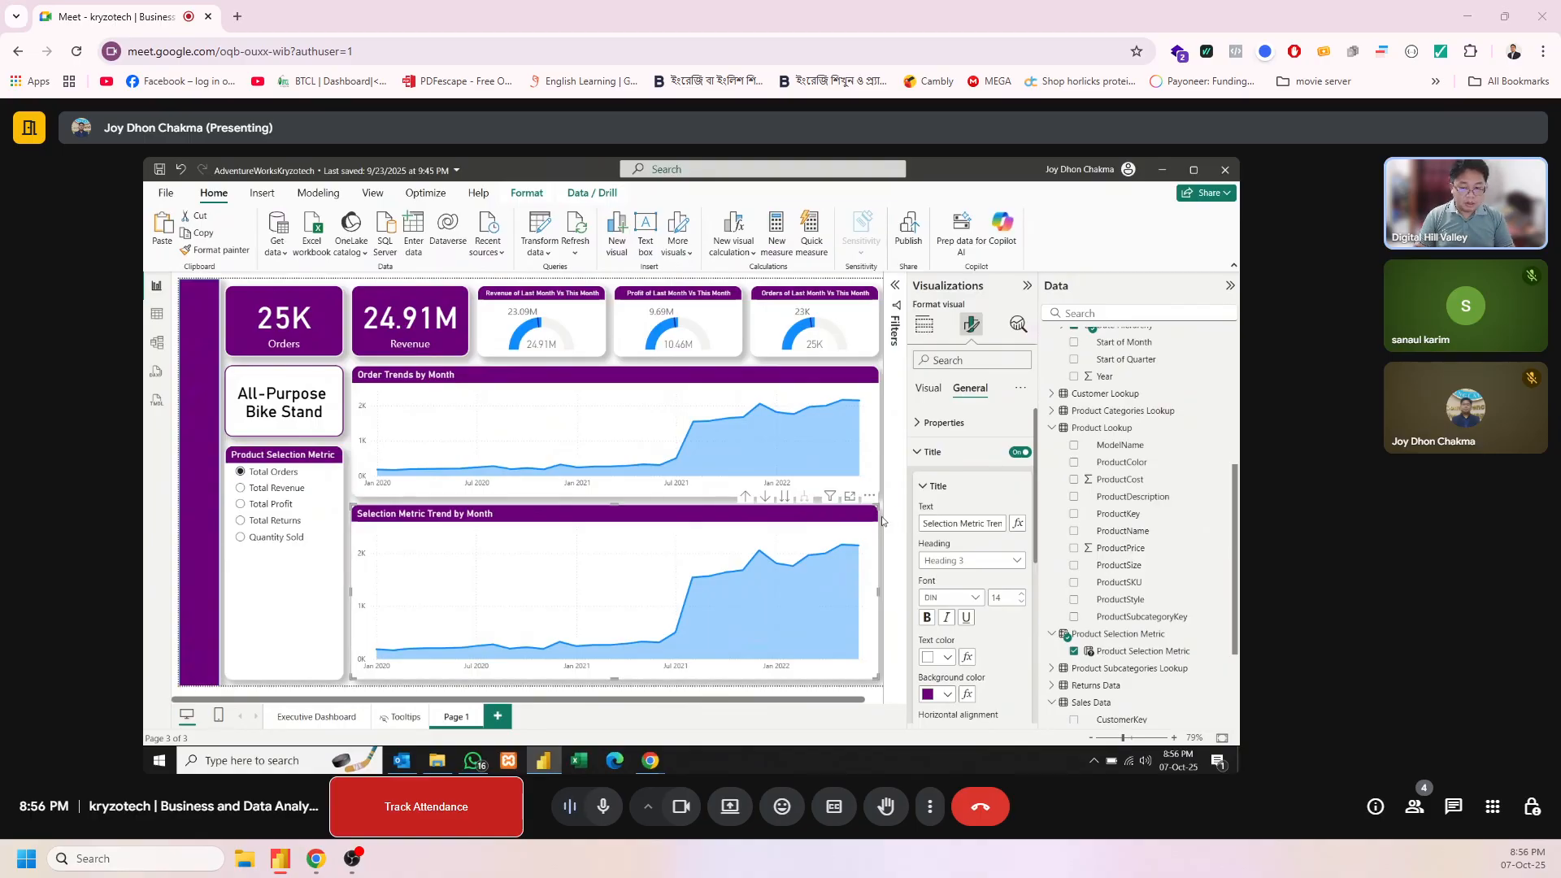
Test the metric slicer by choosing Total Revenue, Total Profit, Total Returns and Quantity Sold, and return it to Total Orders
click(296, 489)
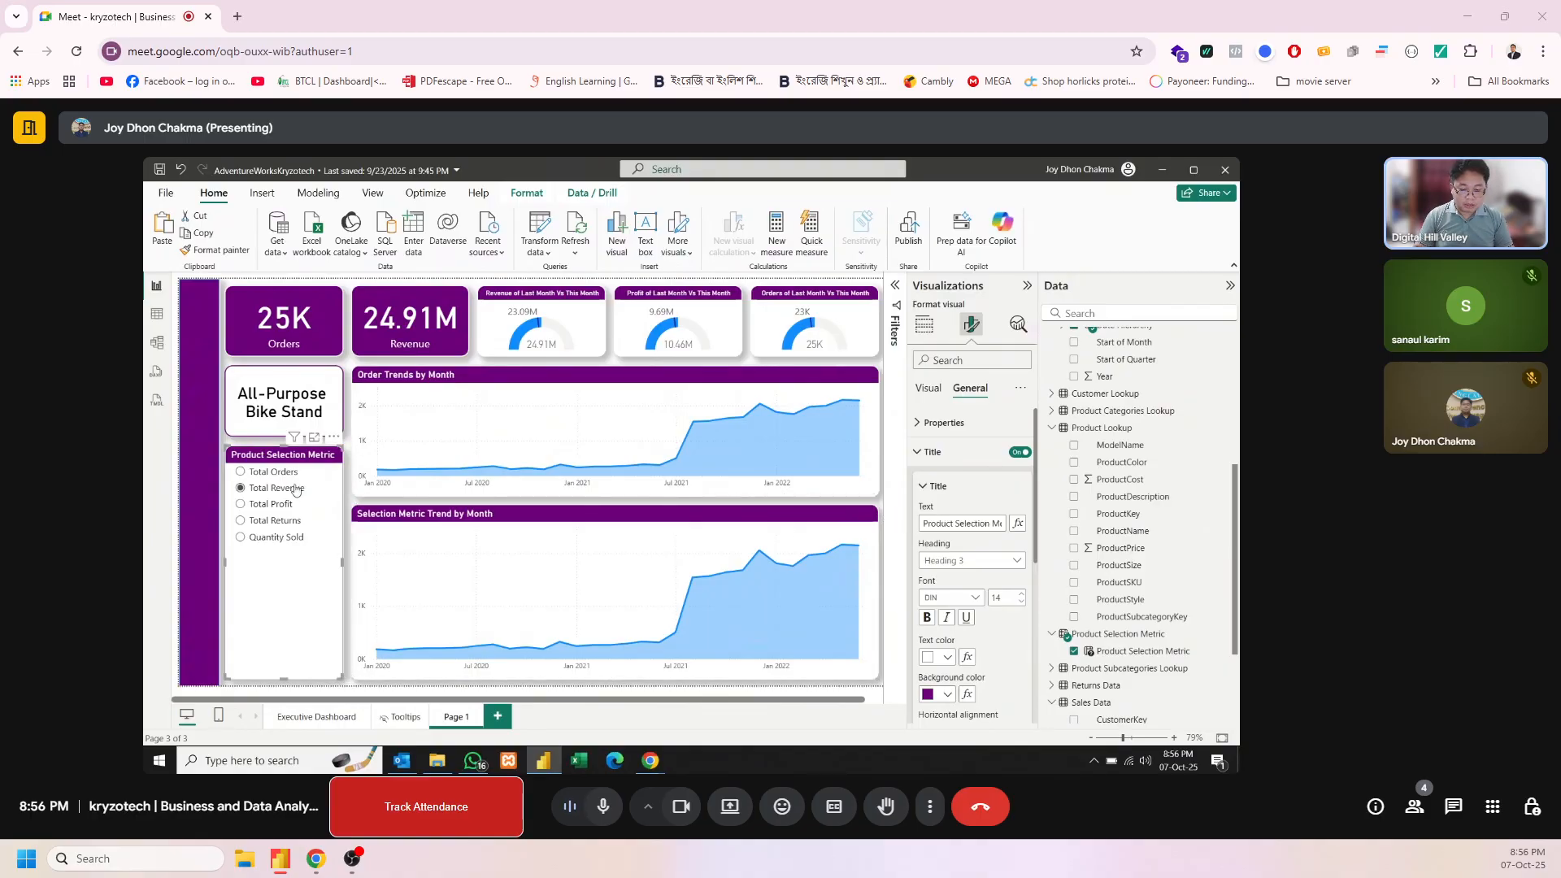
click(290, 507)
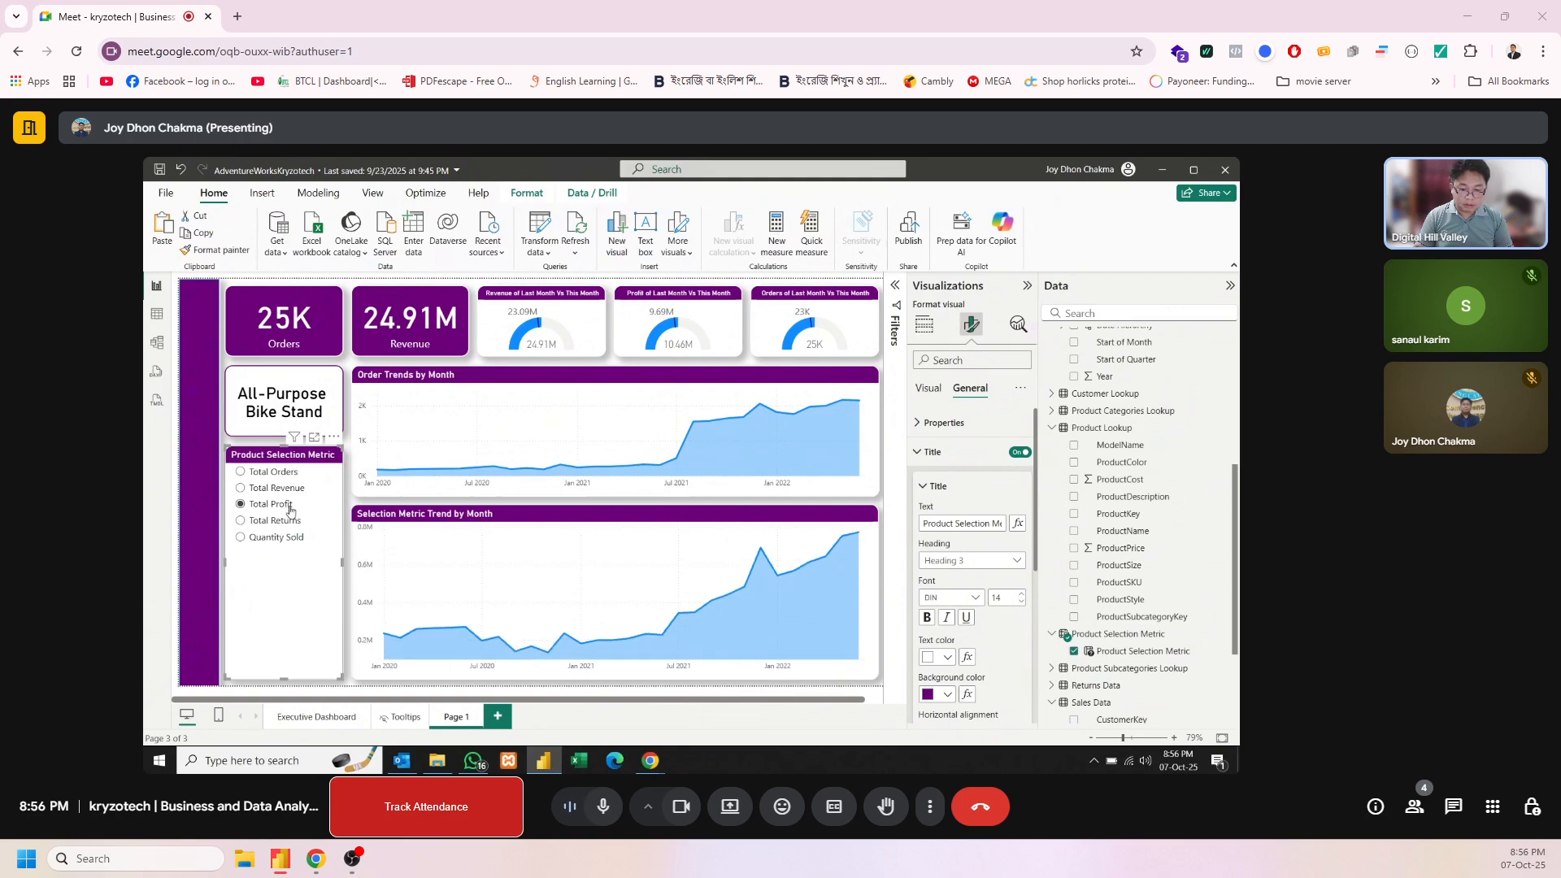
click(290, 523)
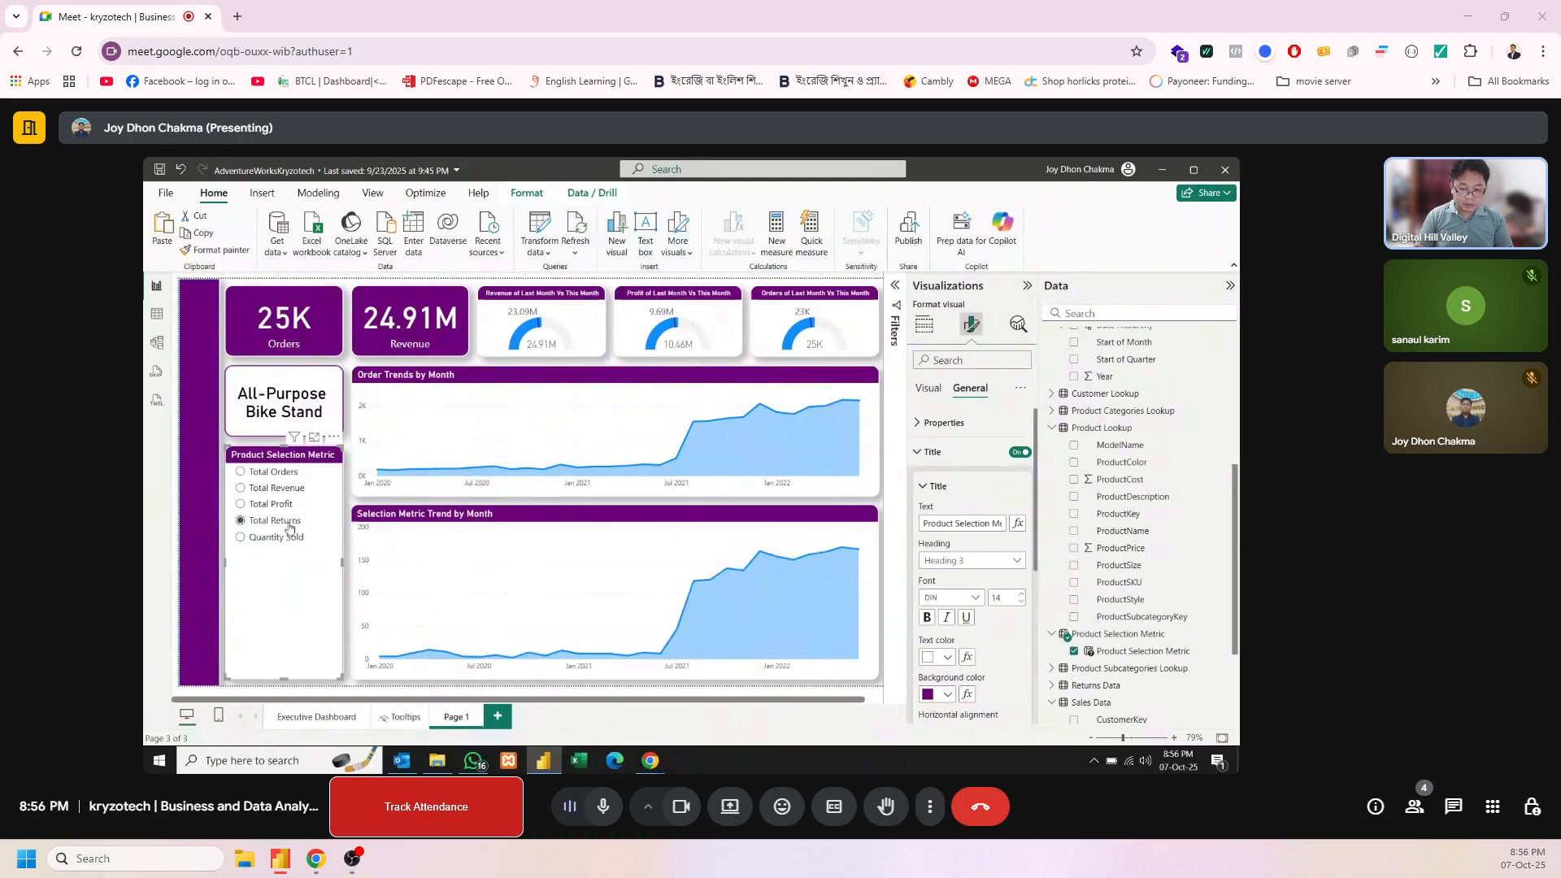
click(290, 539)
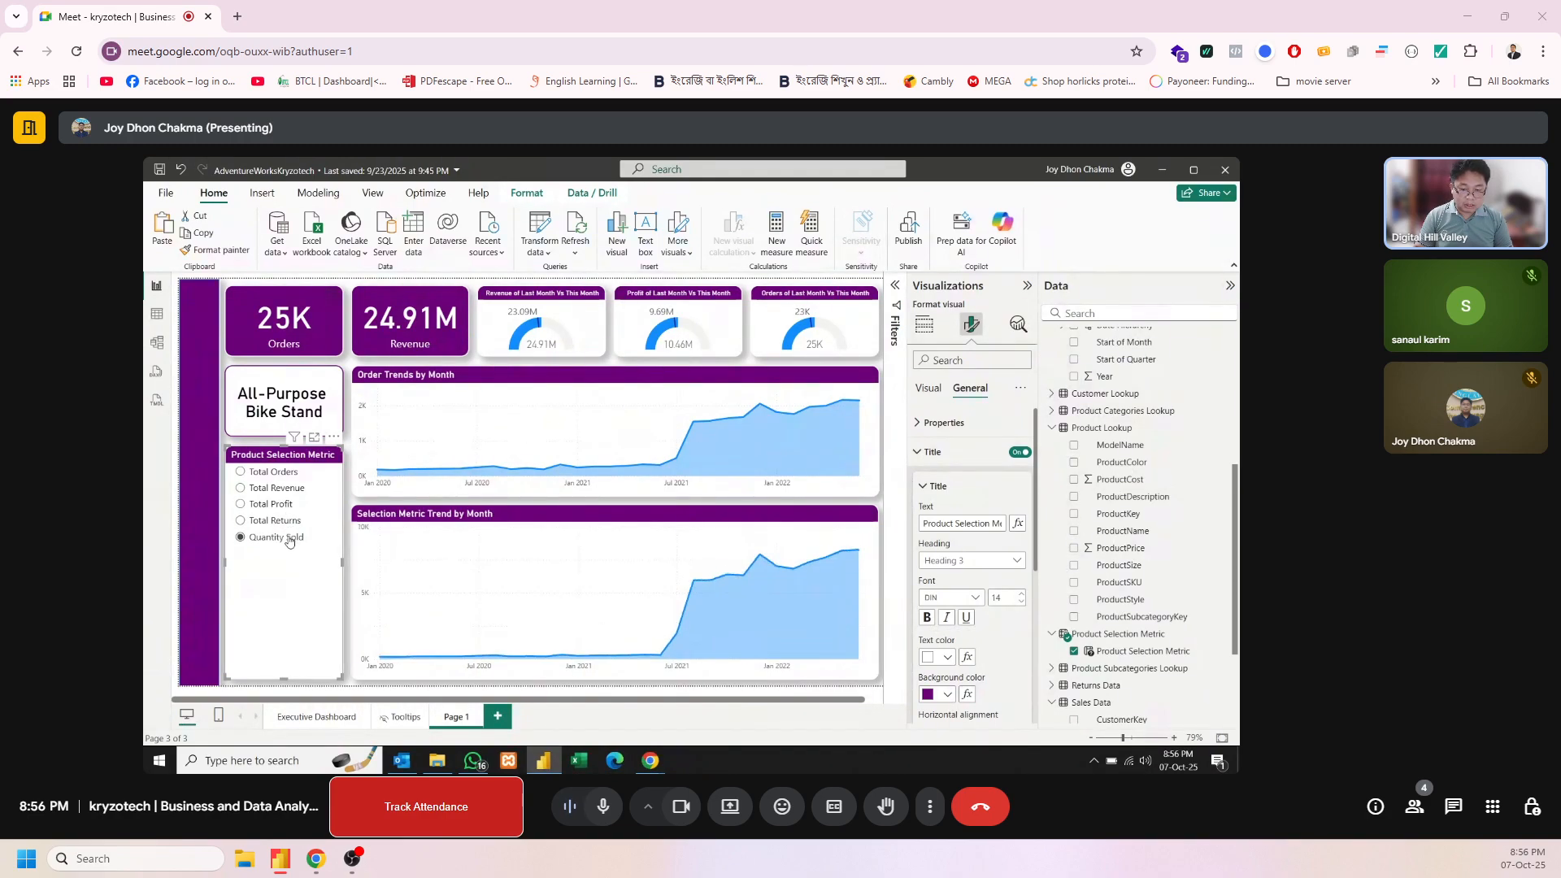
click(276, 474)
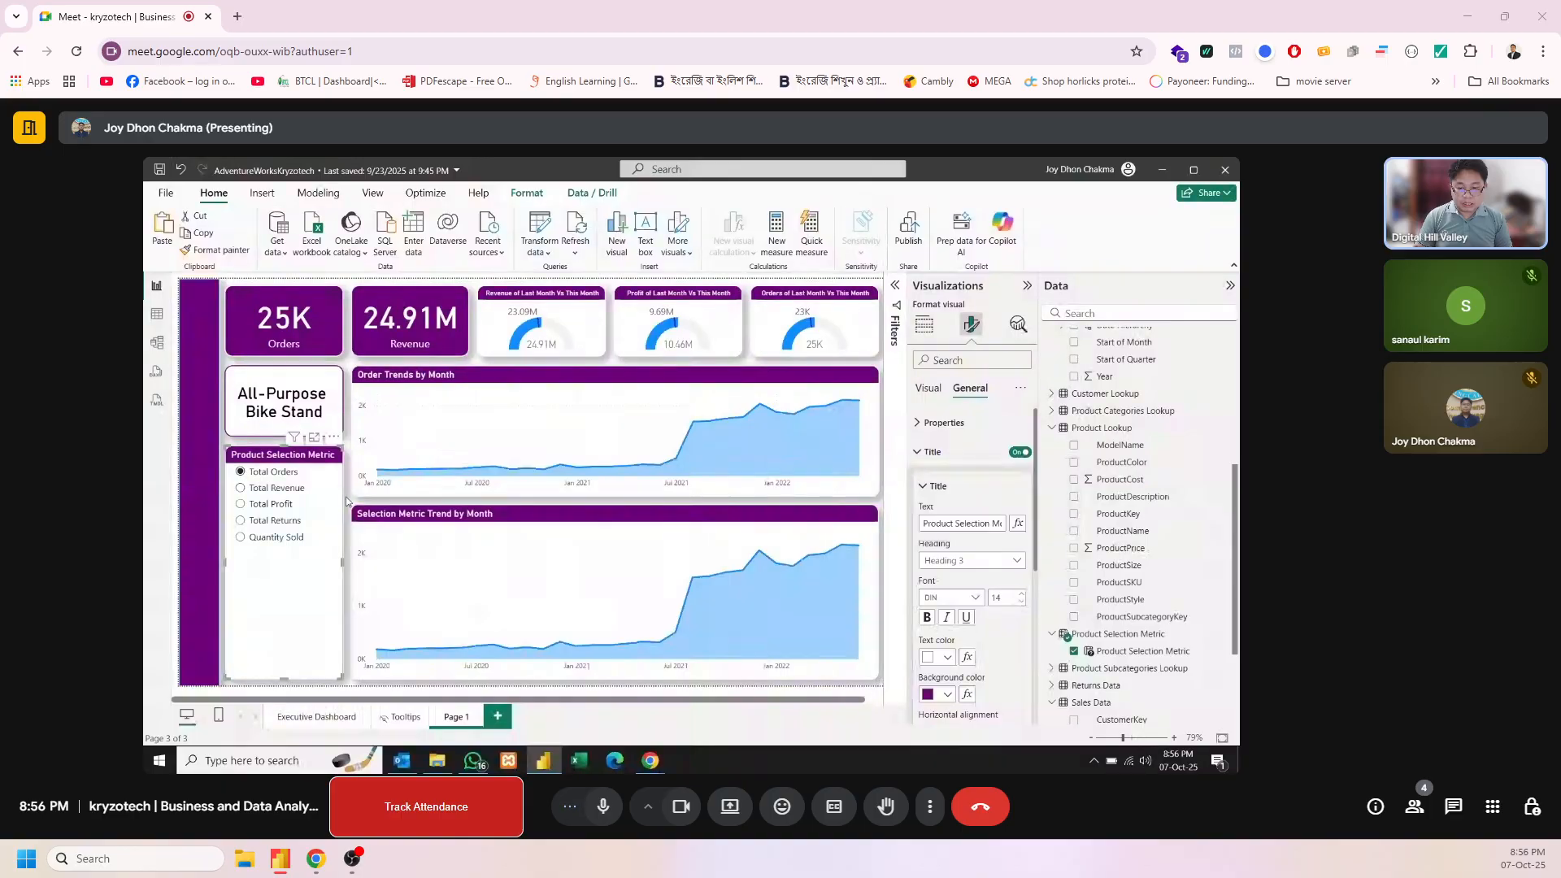
click(347, 503)
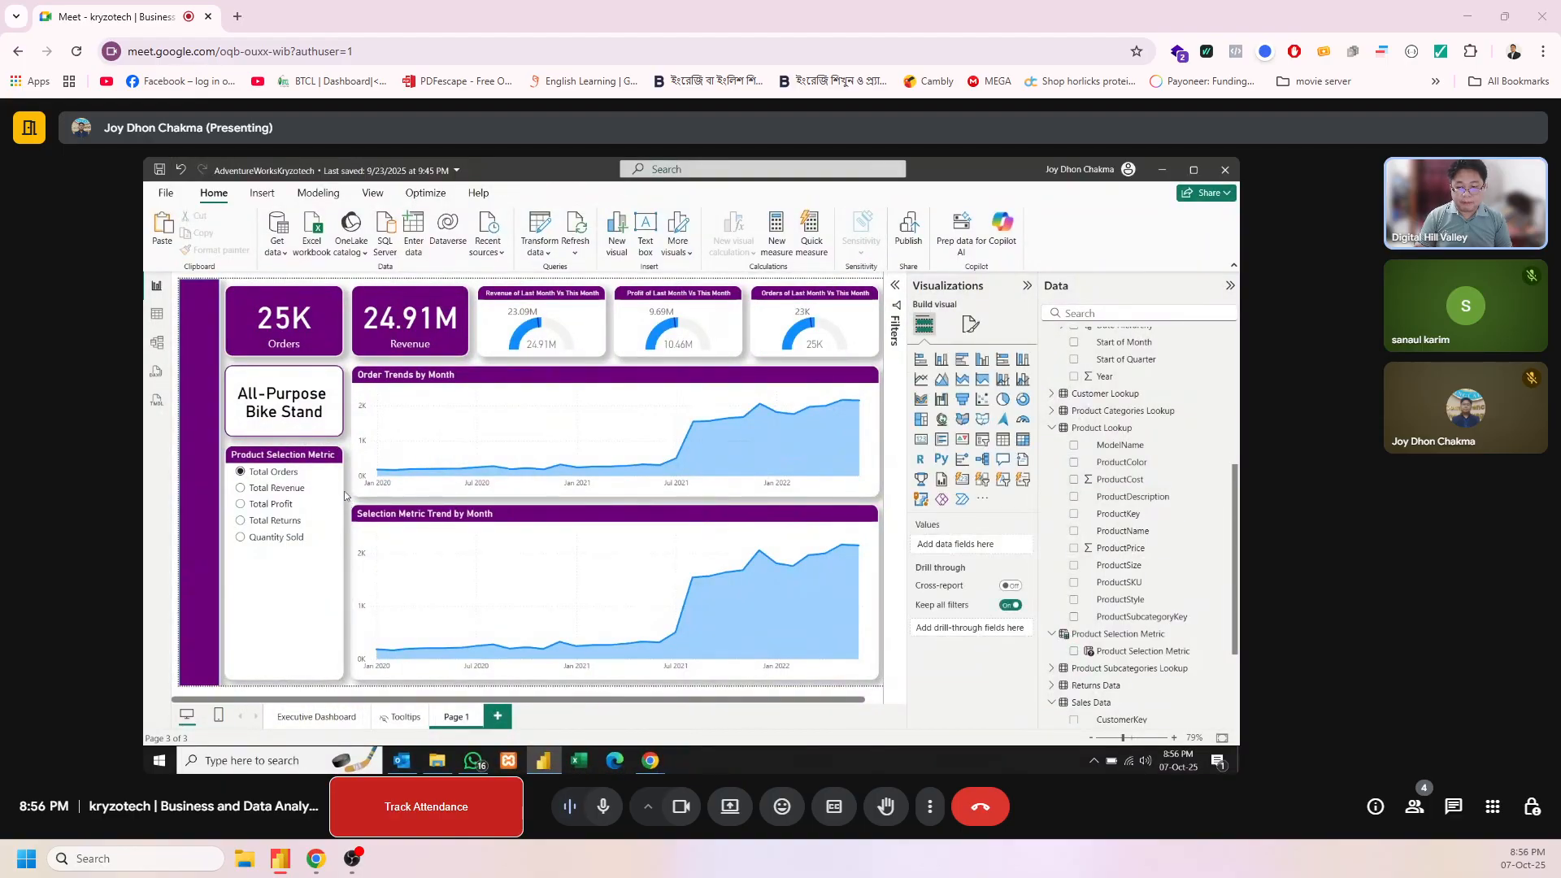
click(335, 398)
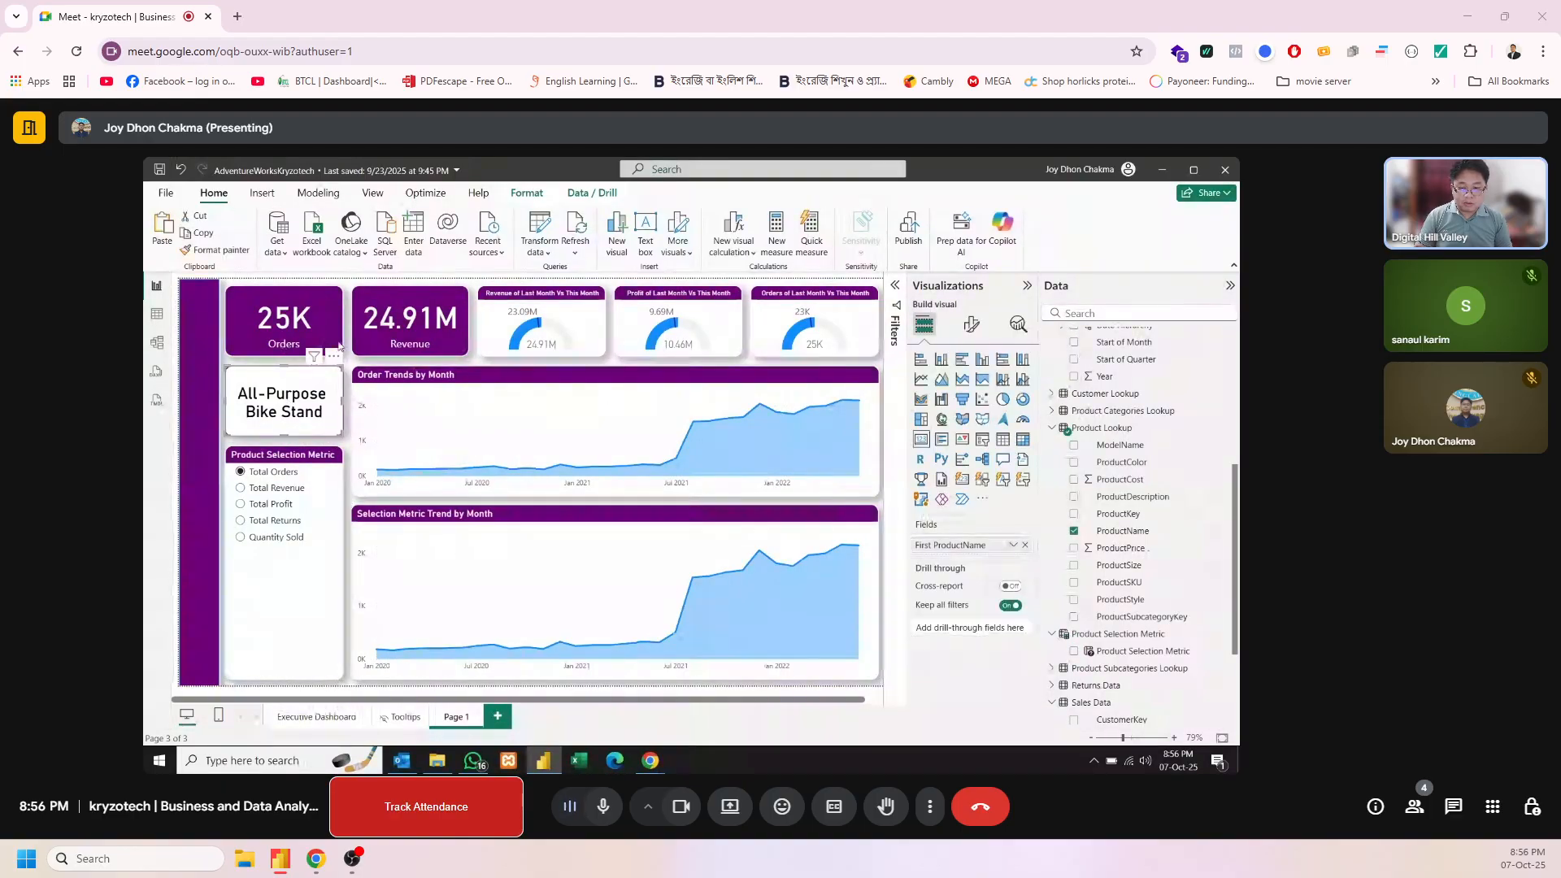
click(347, 406)
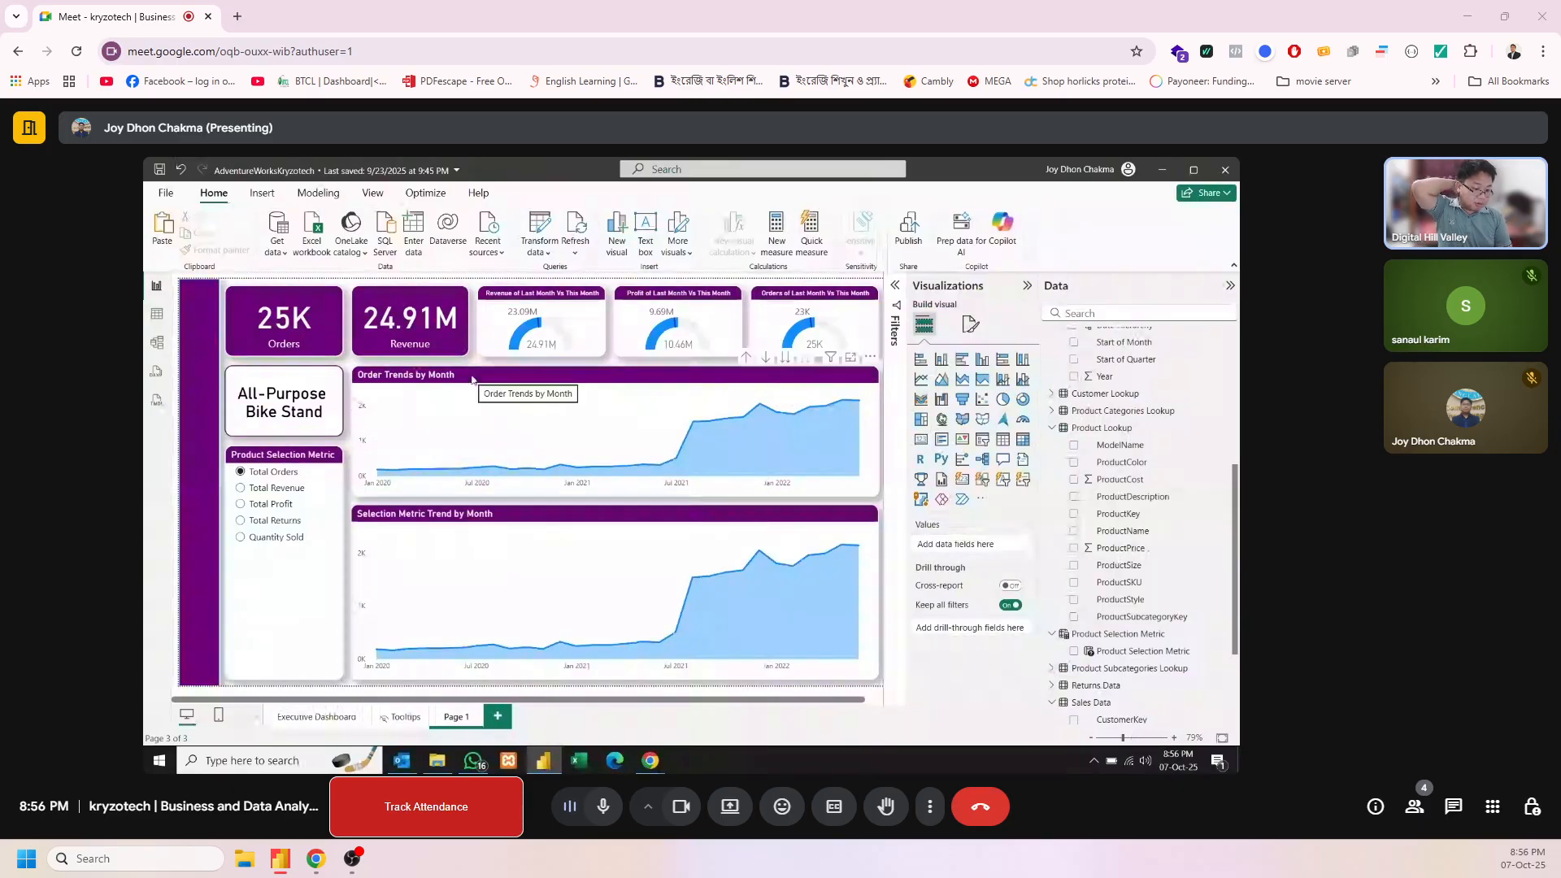
mouse_move(839, 556)
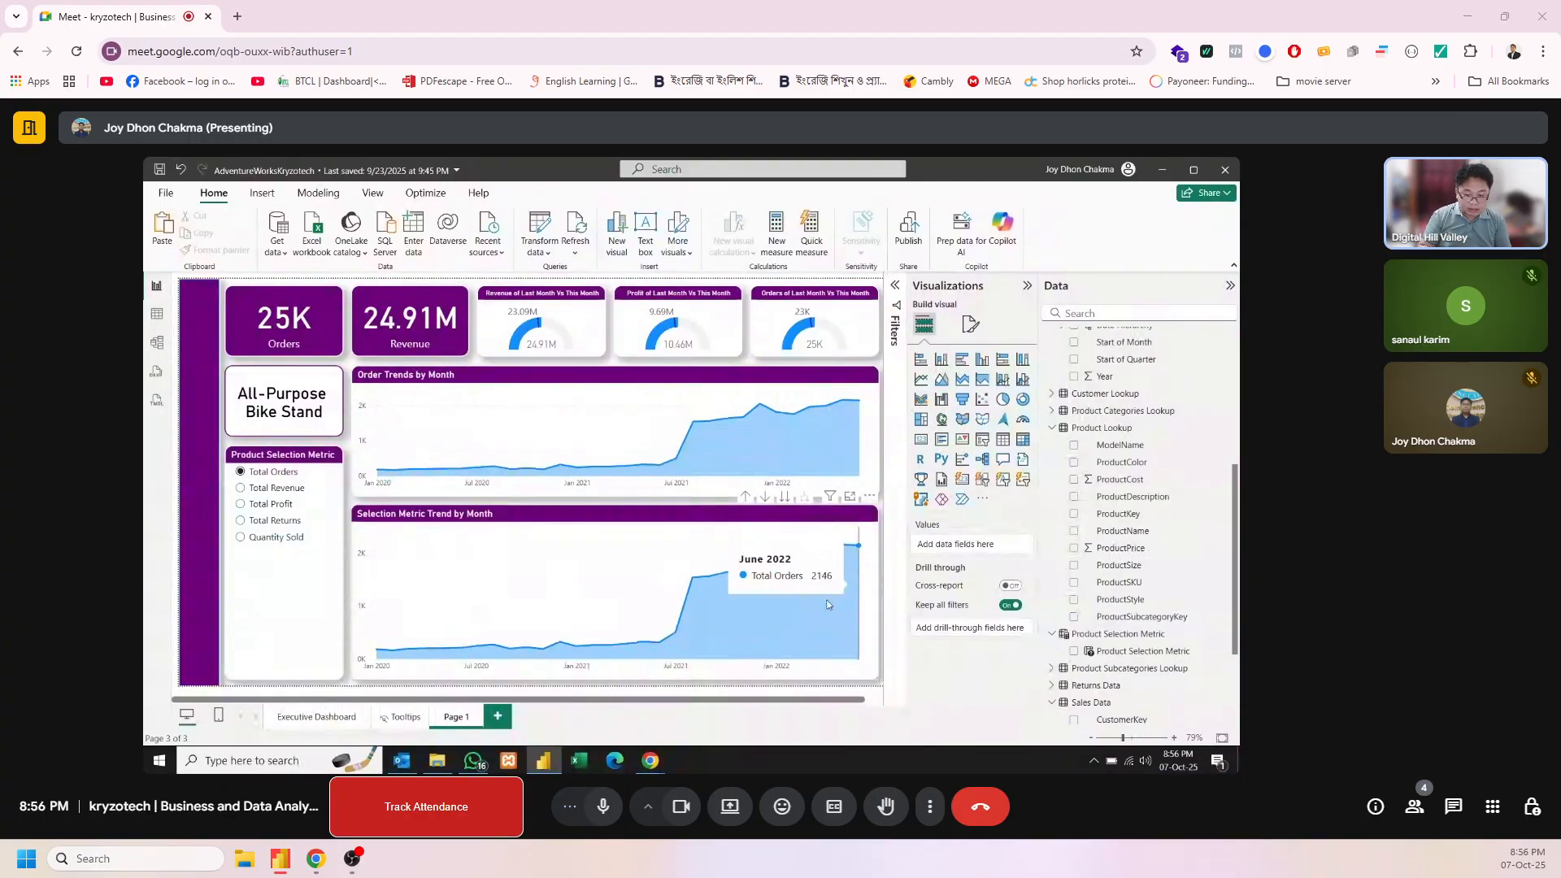
mouse_move(693, 668)
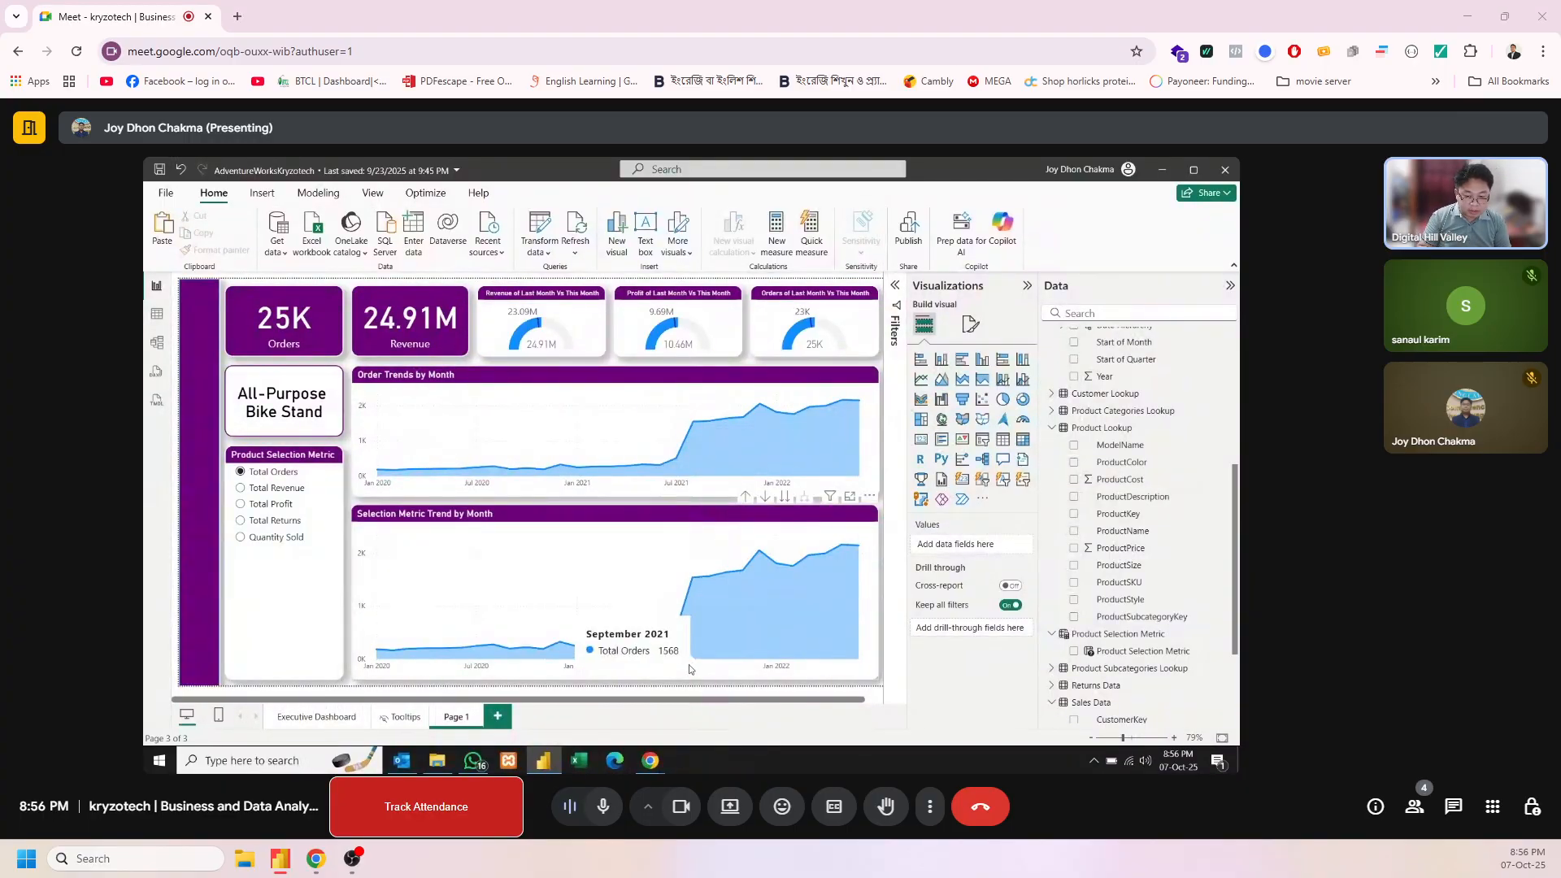
Try ProductName as a drill-through field on the Executive Dashboard page and check the Top 10 Products table for a drill-through option
click(341, 719)
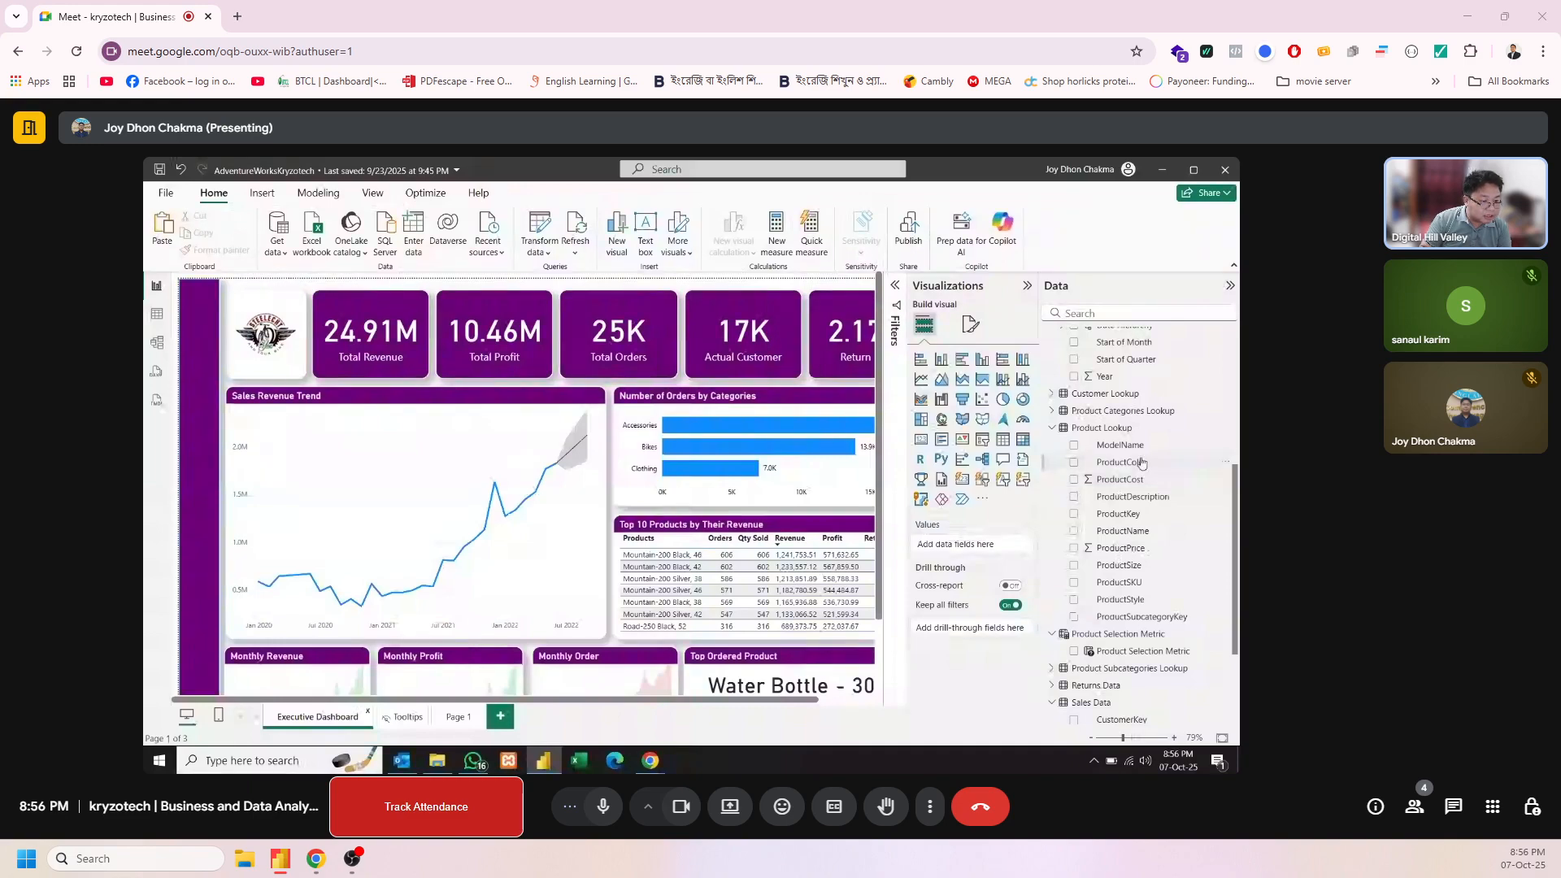
scroll(1223, 497, up, 2)
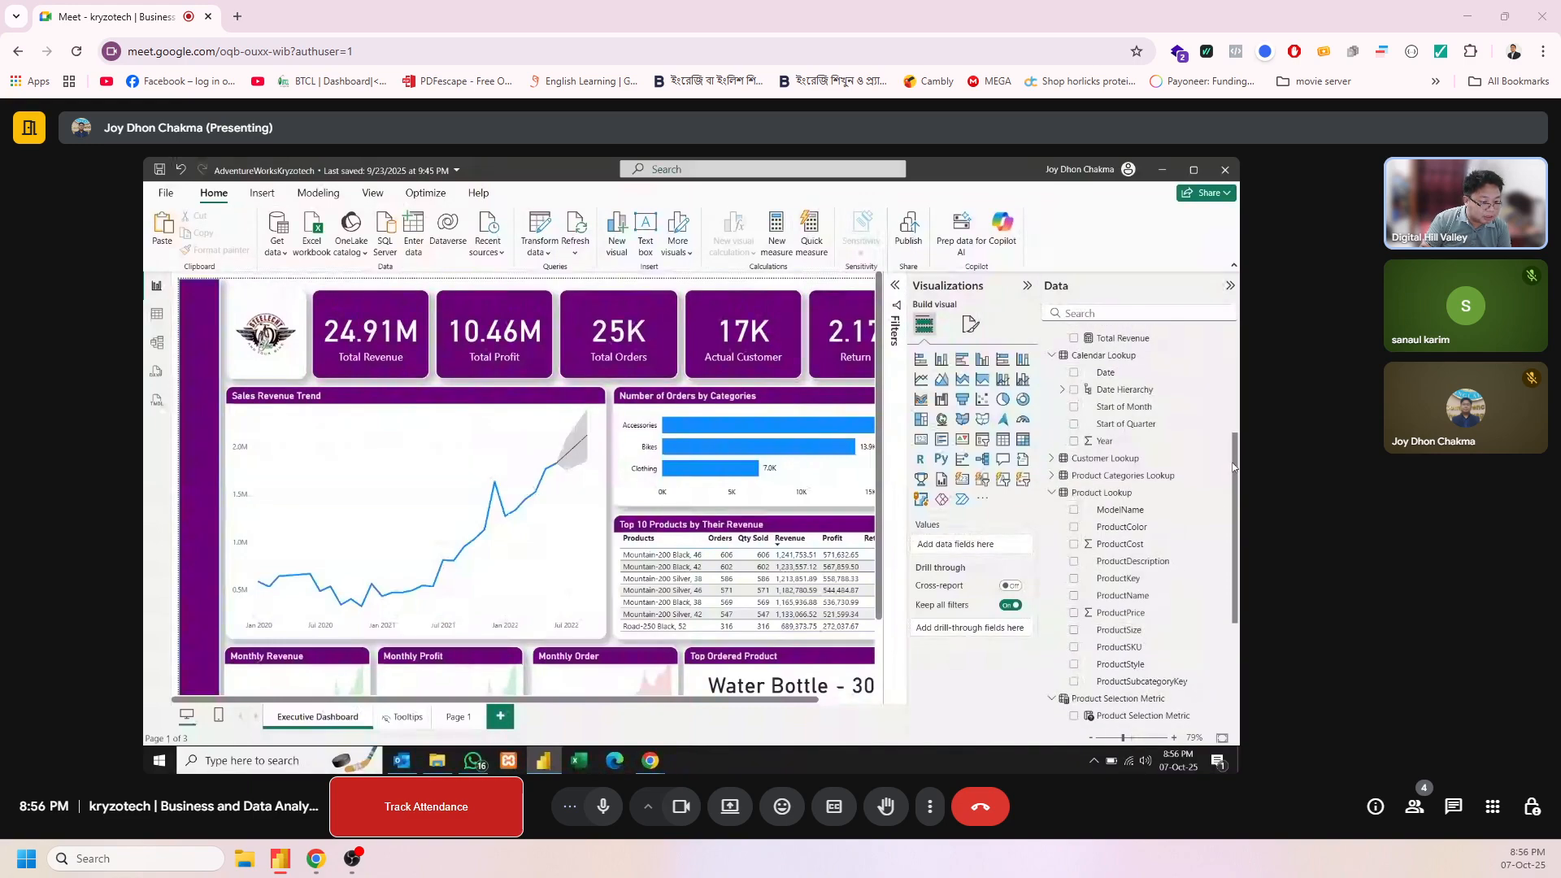
scroll(1138, 553, down, 1)
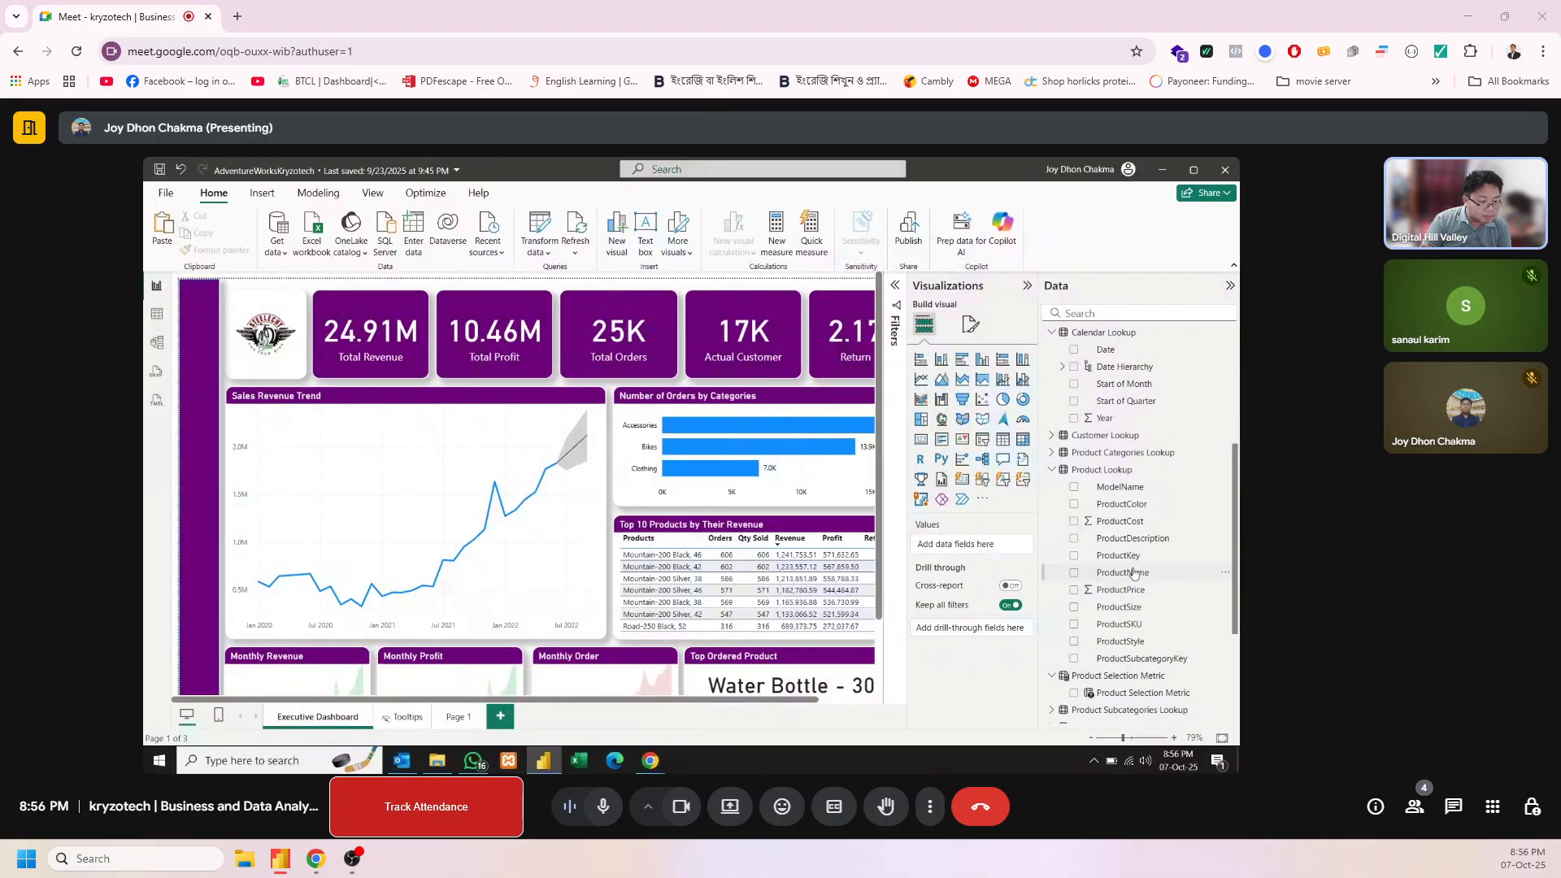
drag(1121, 572, 968, 631)
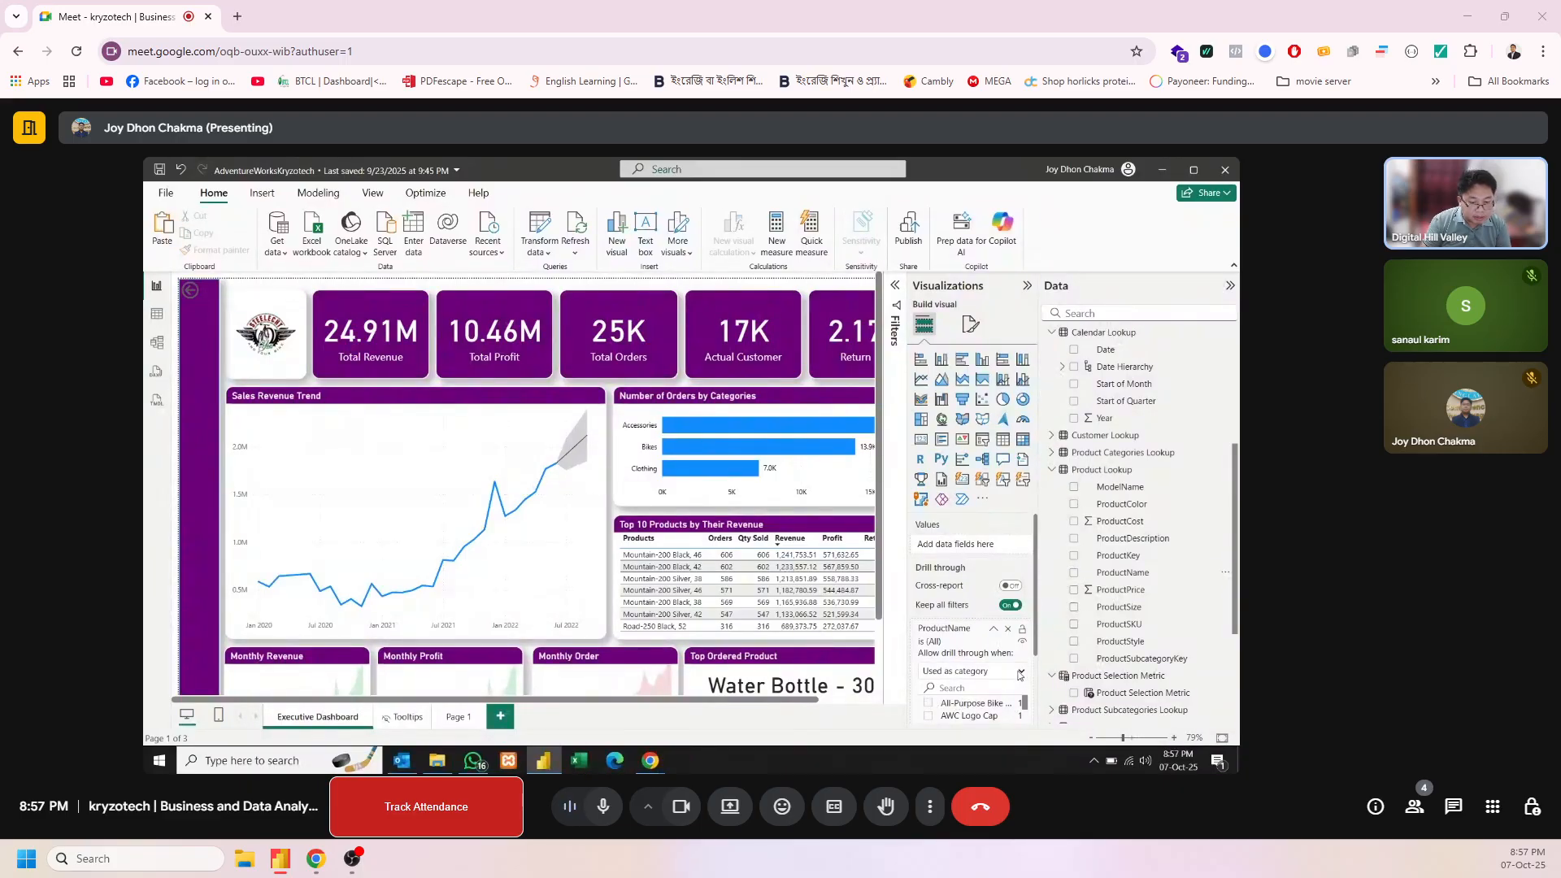
right_click(661, 578)
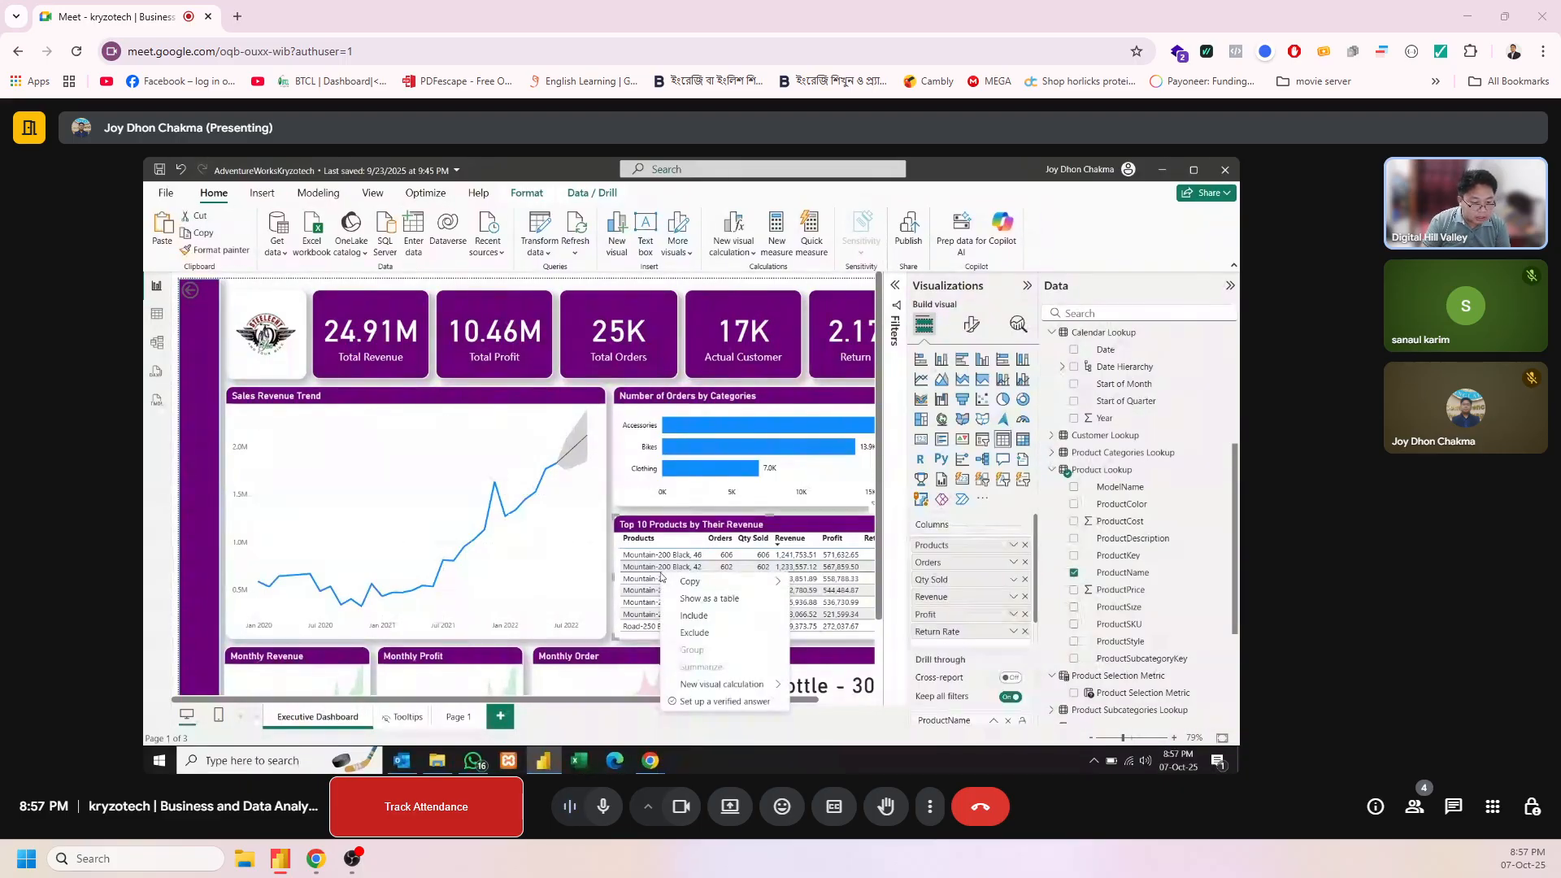
click(892, 579)
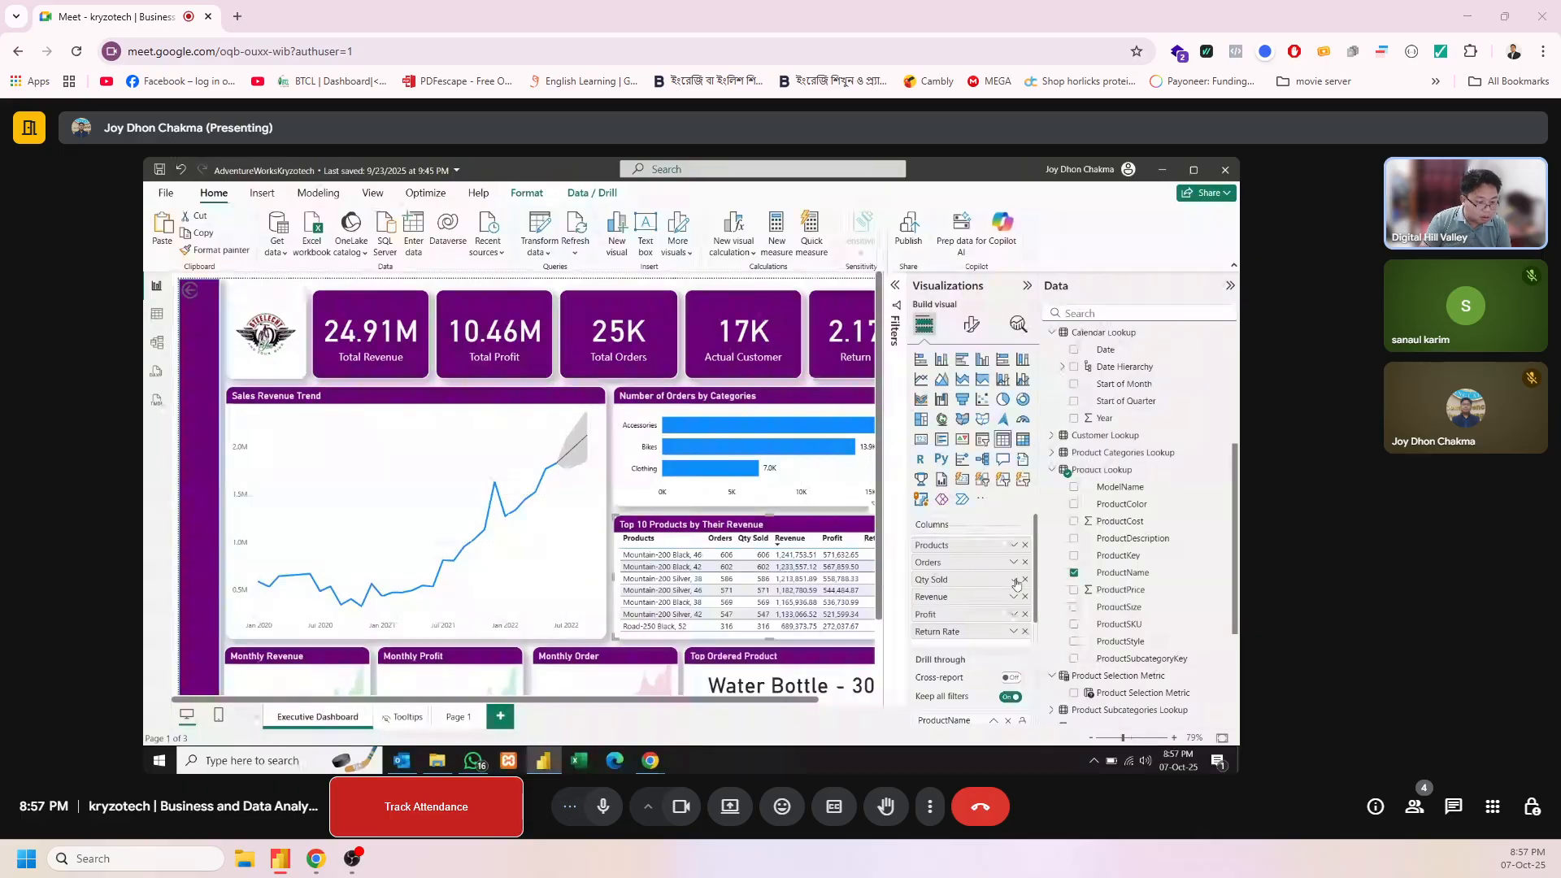
Remove the ProductName drill-through field from the Executive Dashboard page
scroll(1033, 614, down, 2)
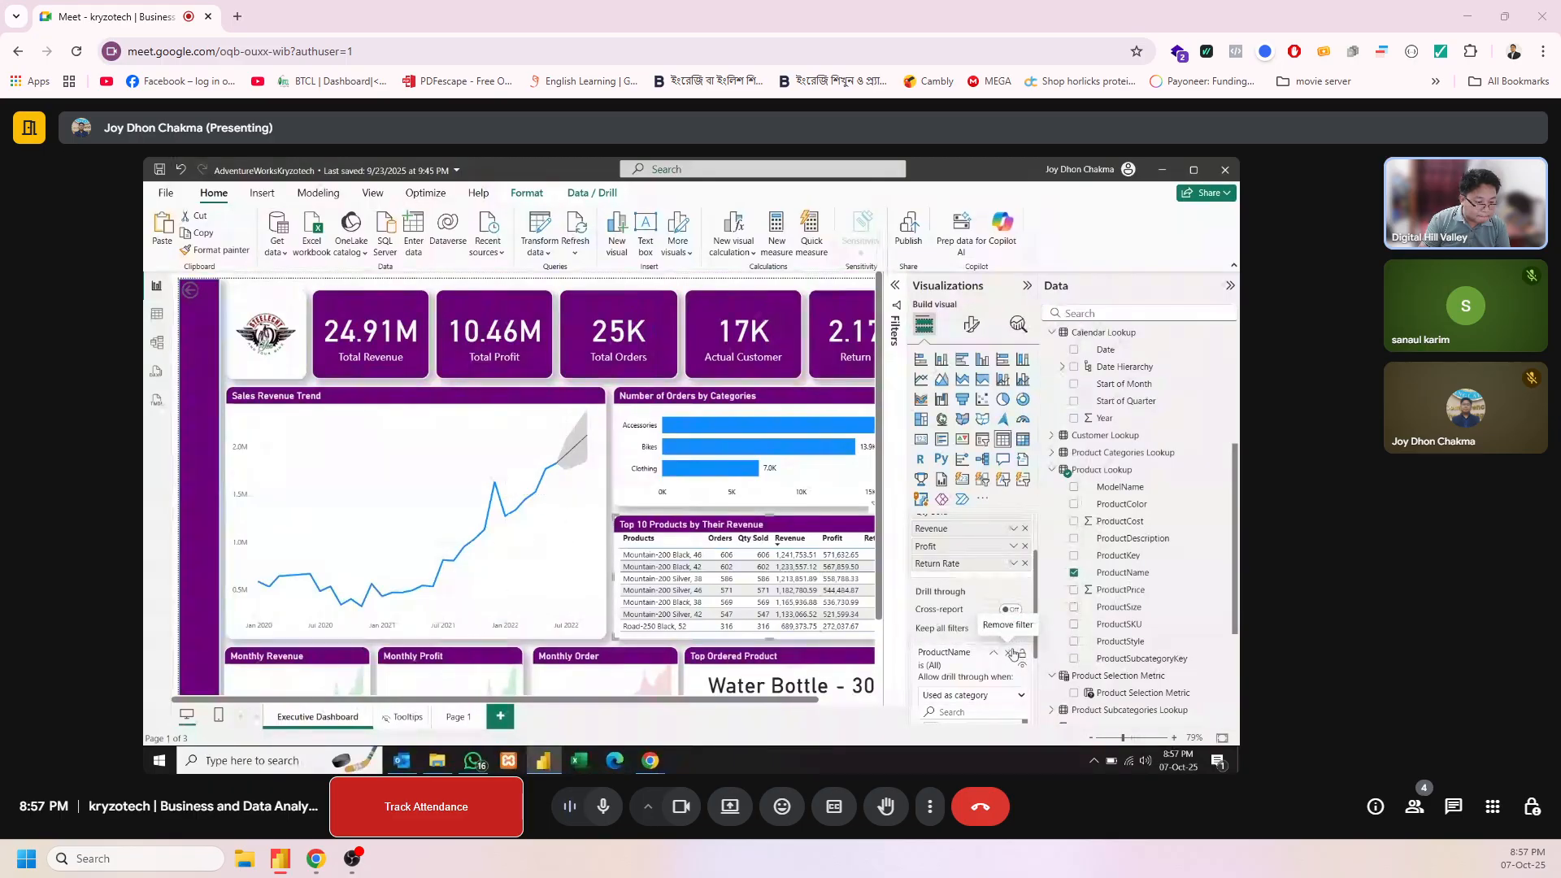
click(1011, 628)
scroll(961, 672, down, 3)
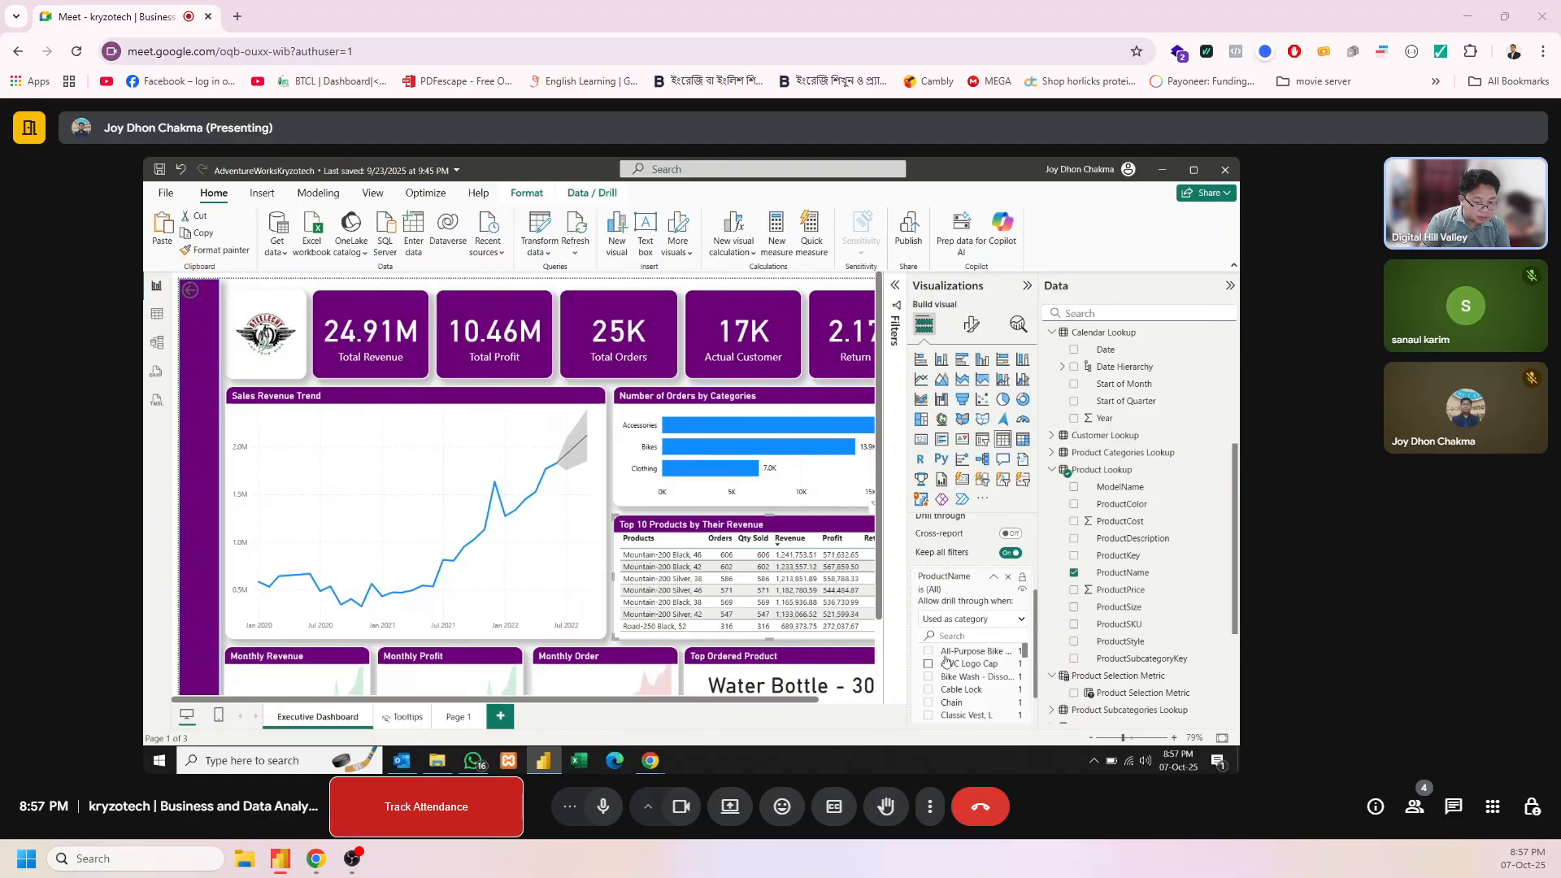
click(929, 652)
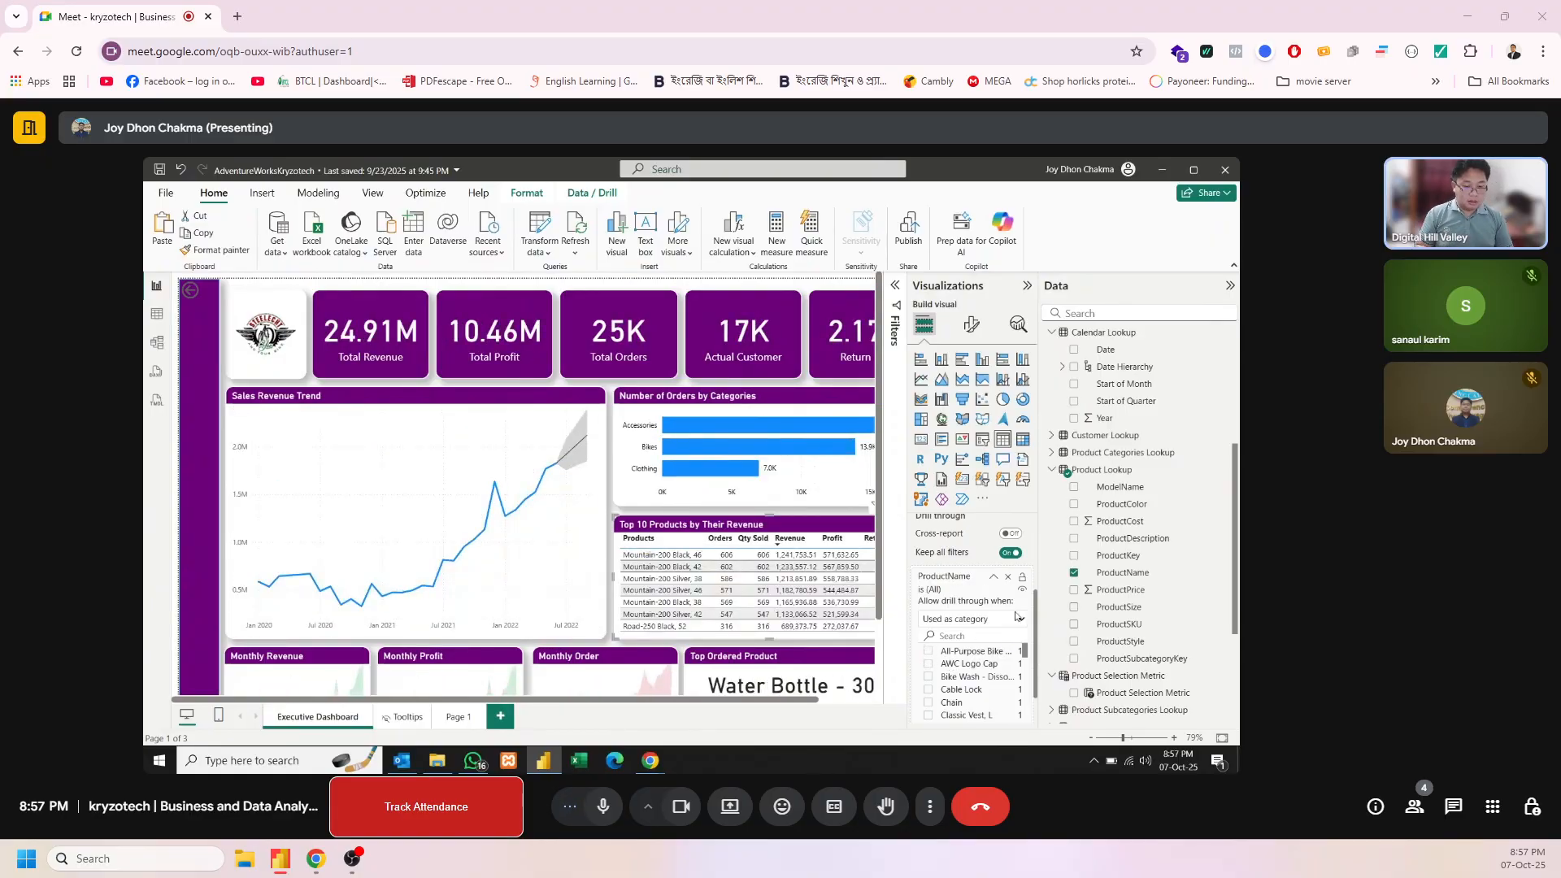
click(1008, 576)
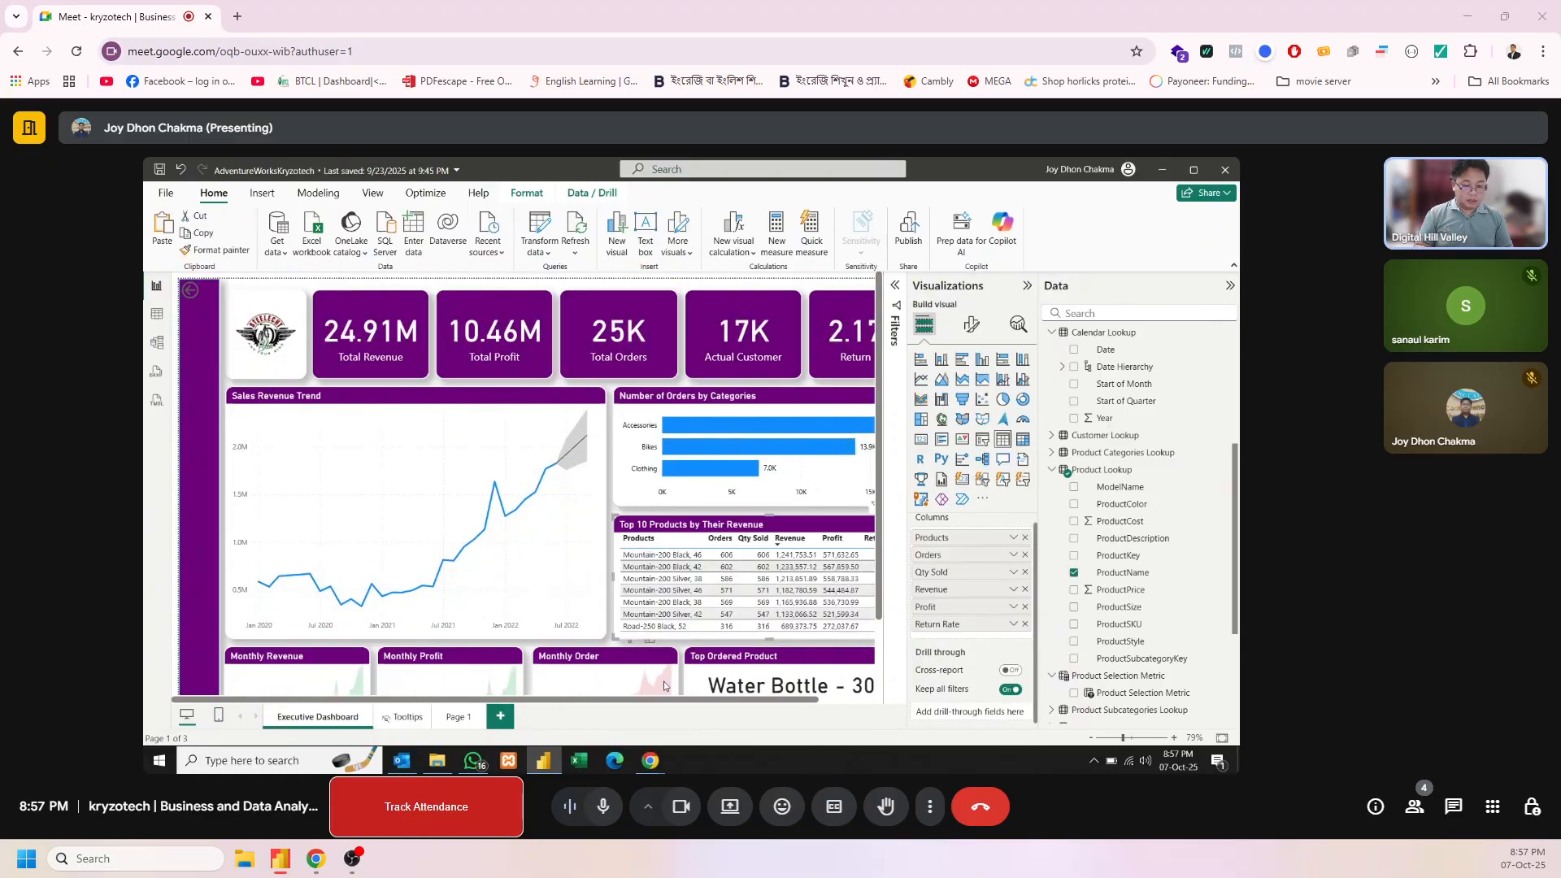
Rename the report page Page 1 as "Product Dashboard"
click(459, 719)
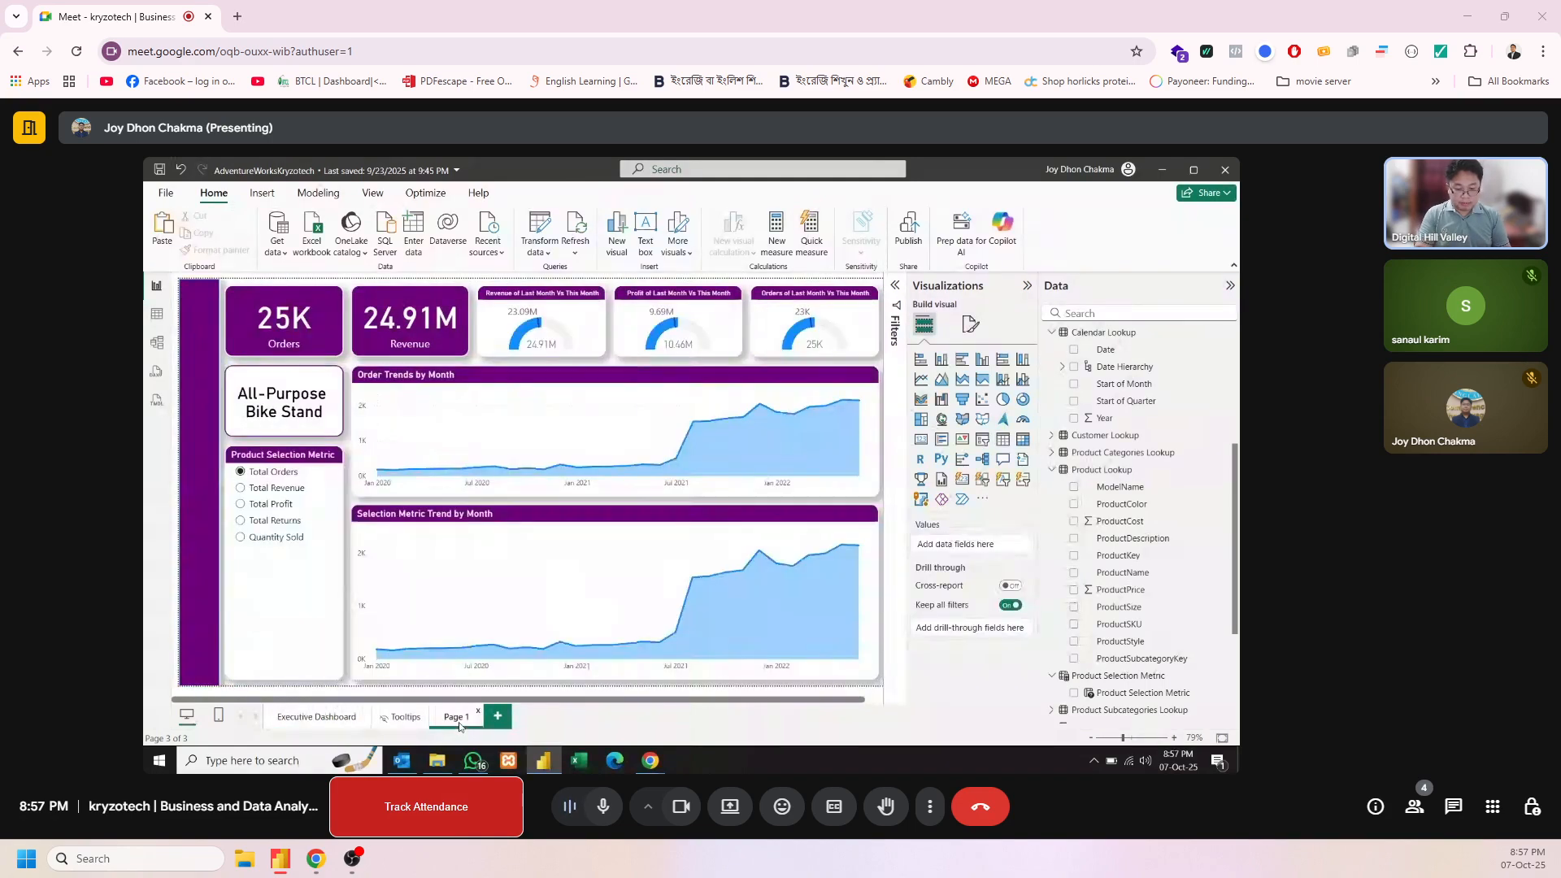
double_click(457, 716)
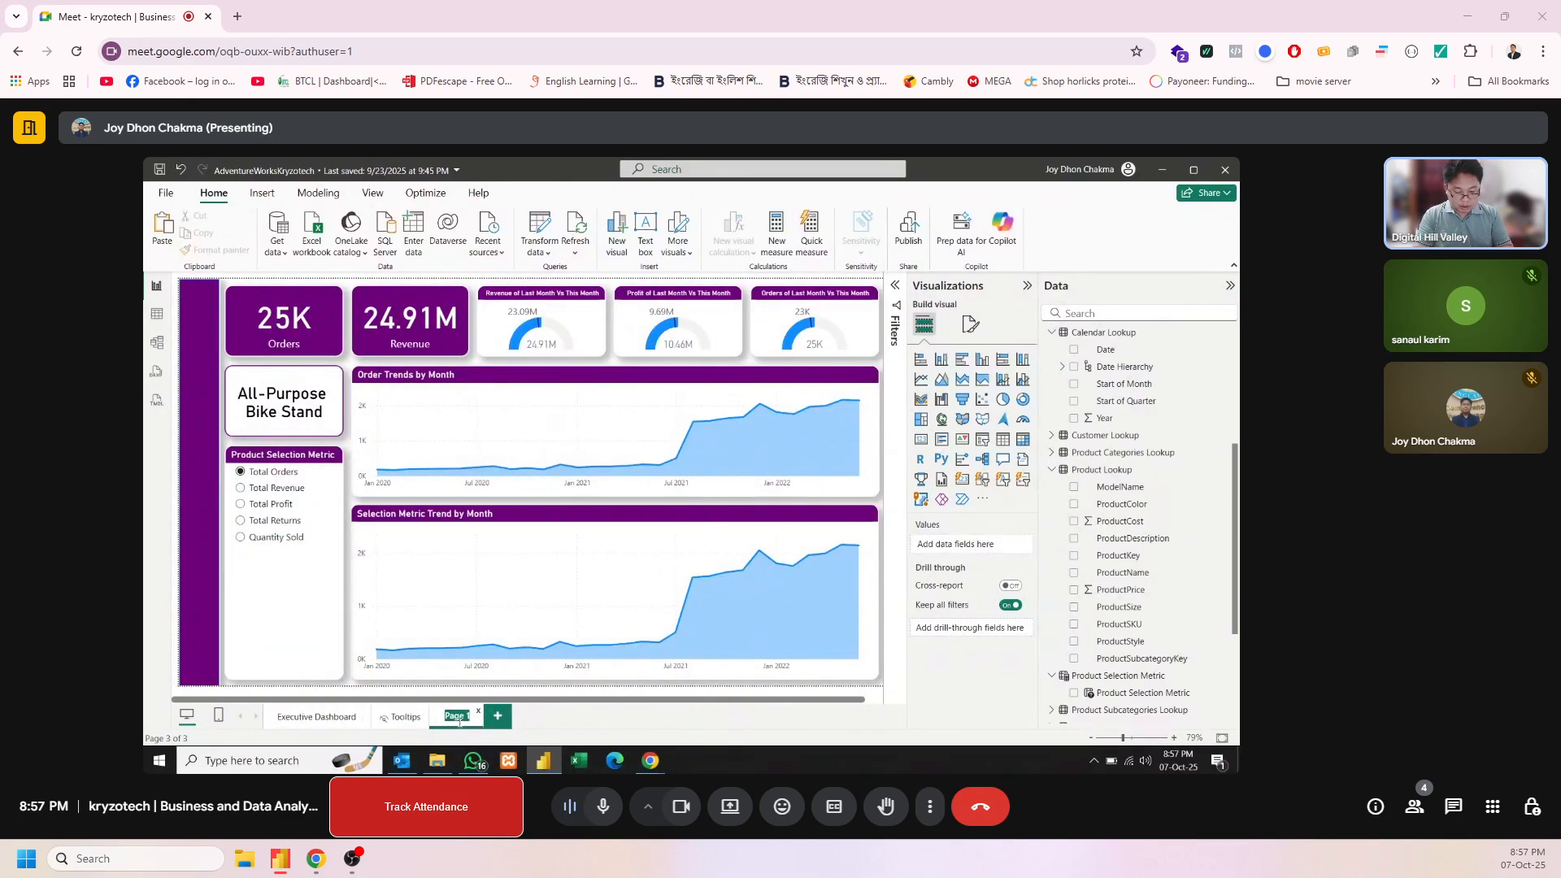
text(Produc)
text(t)
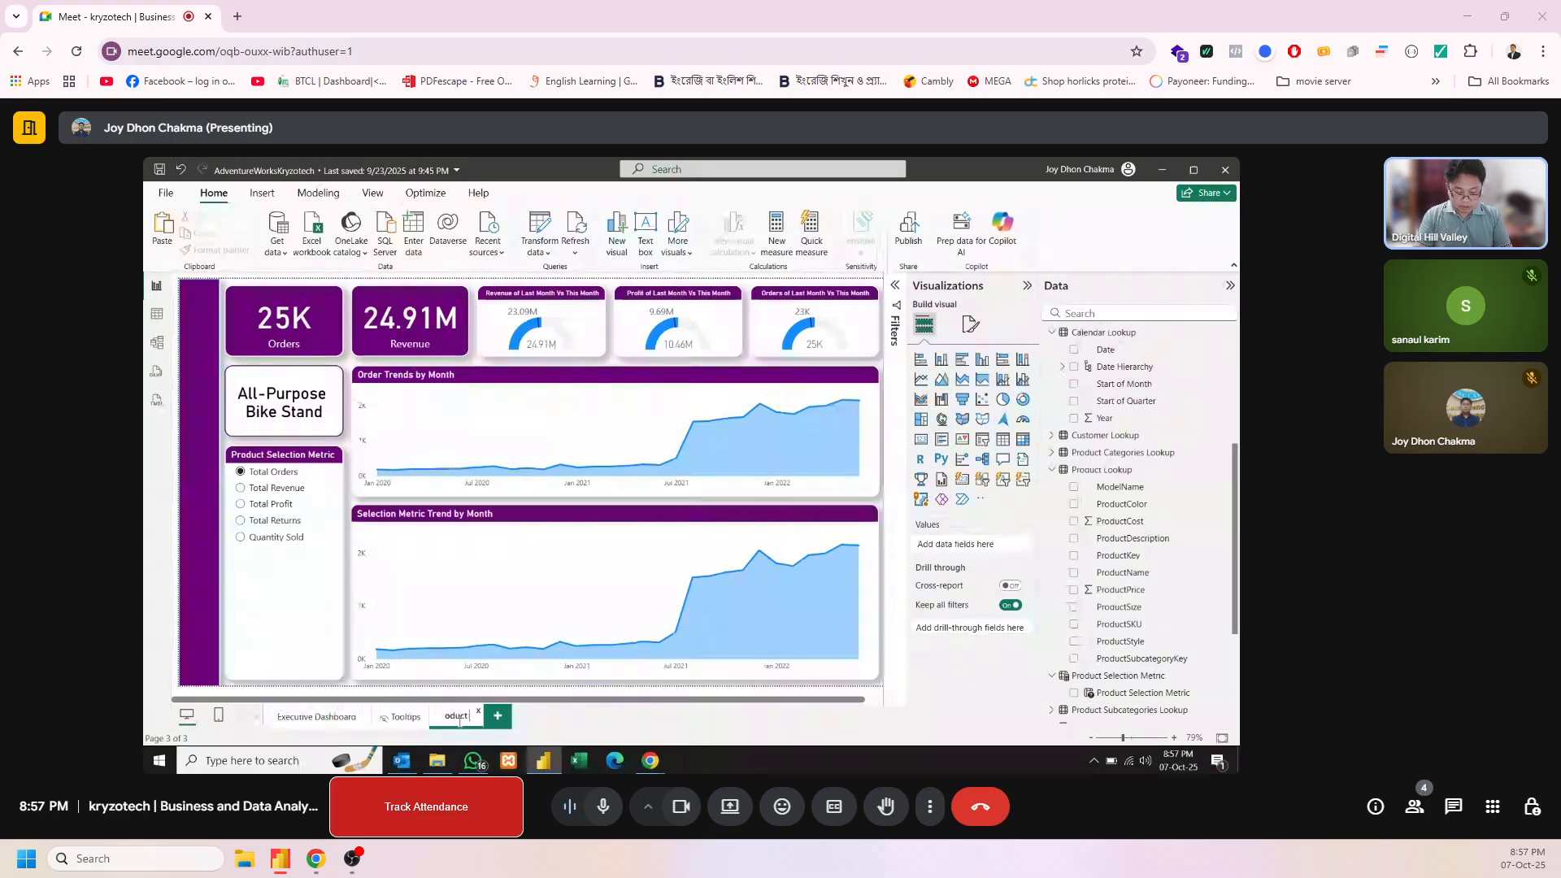
text( Dashboard)
key(Return)
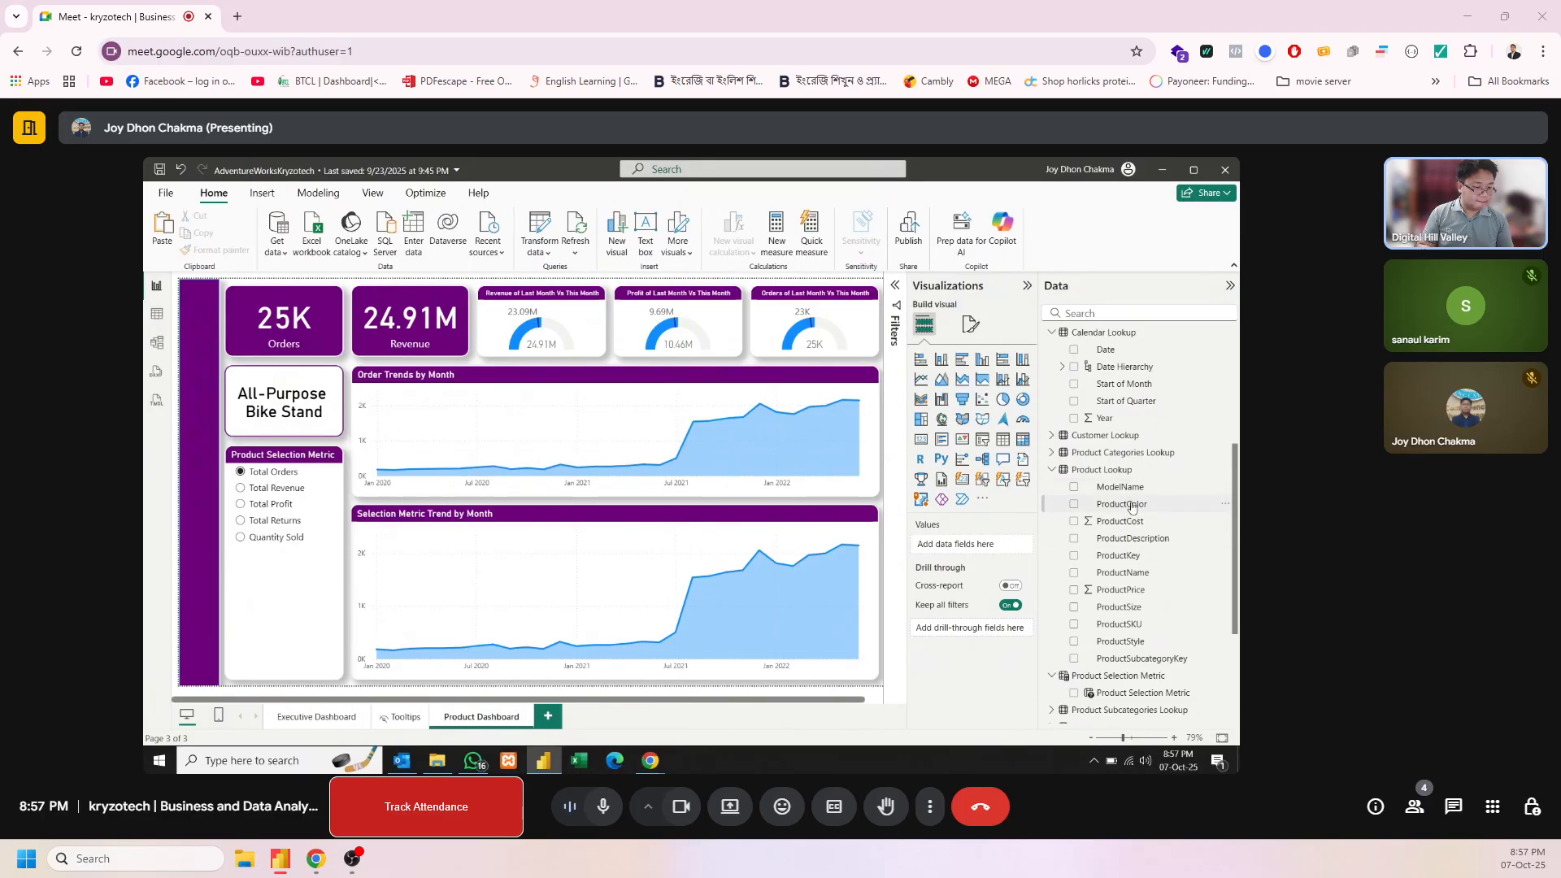
click(972, 324)
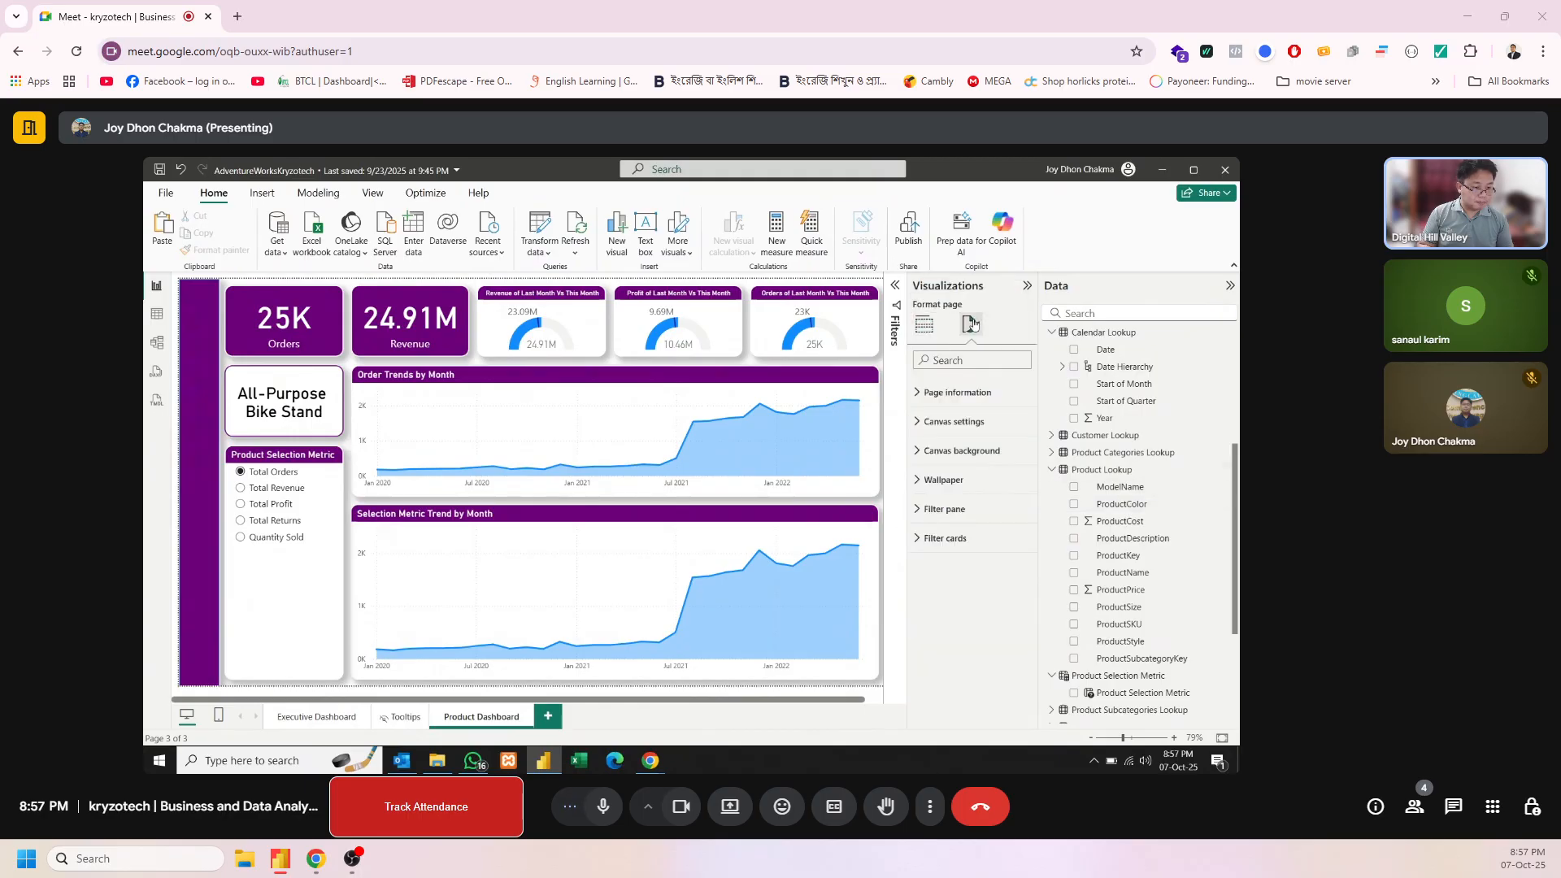
click(929, 390)
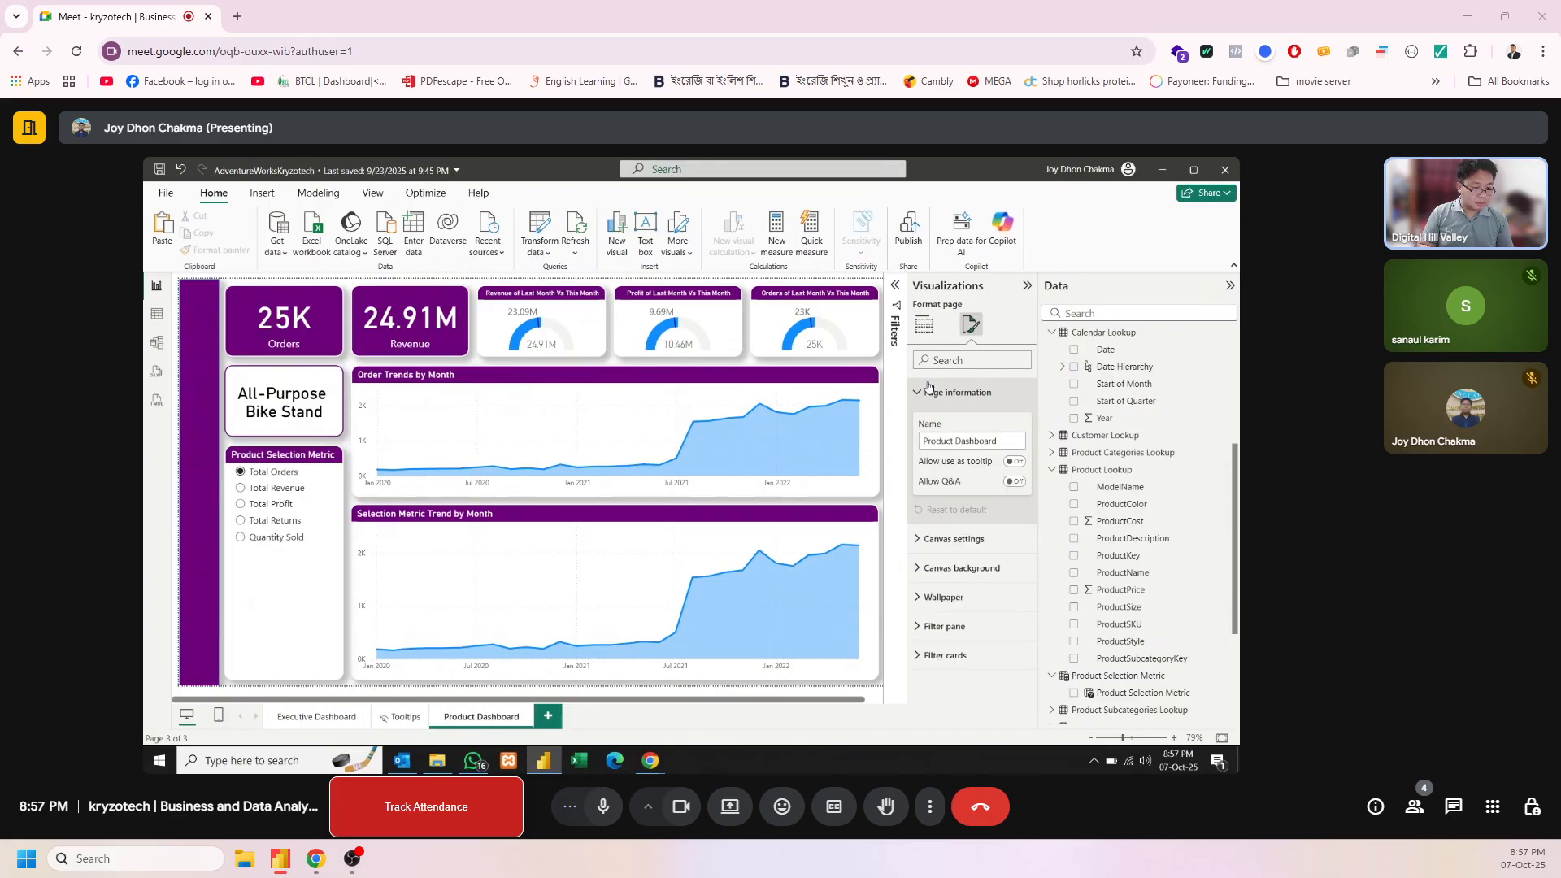
click(930, 388)
click(925, 329)
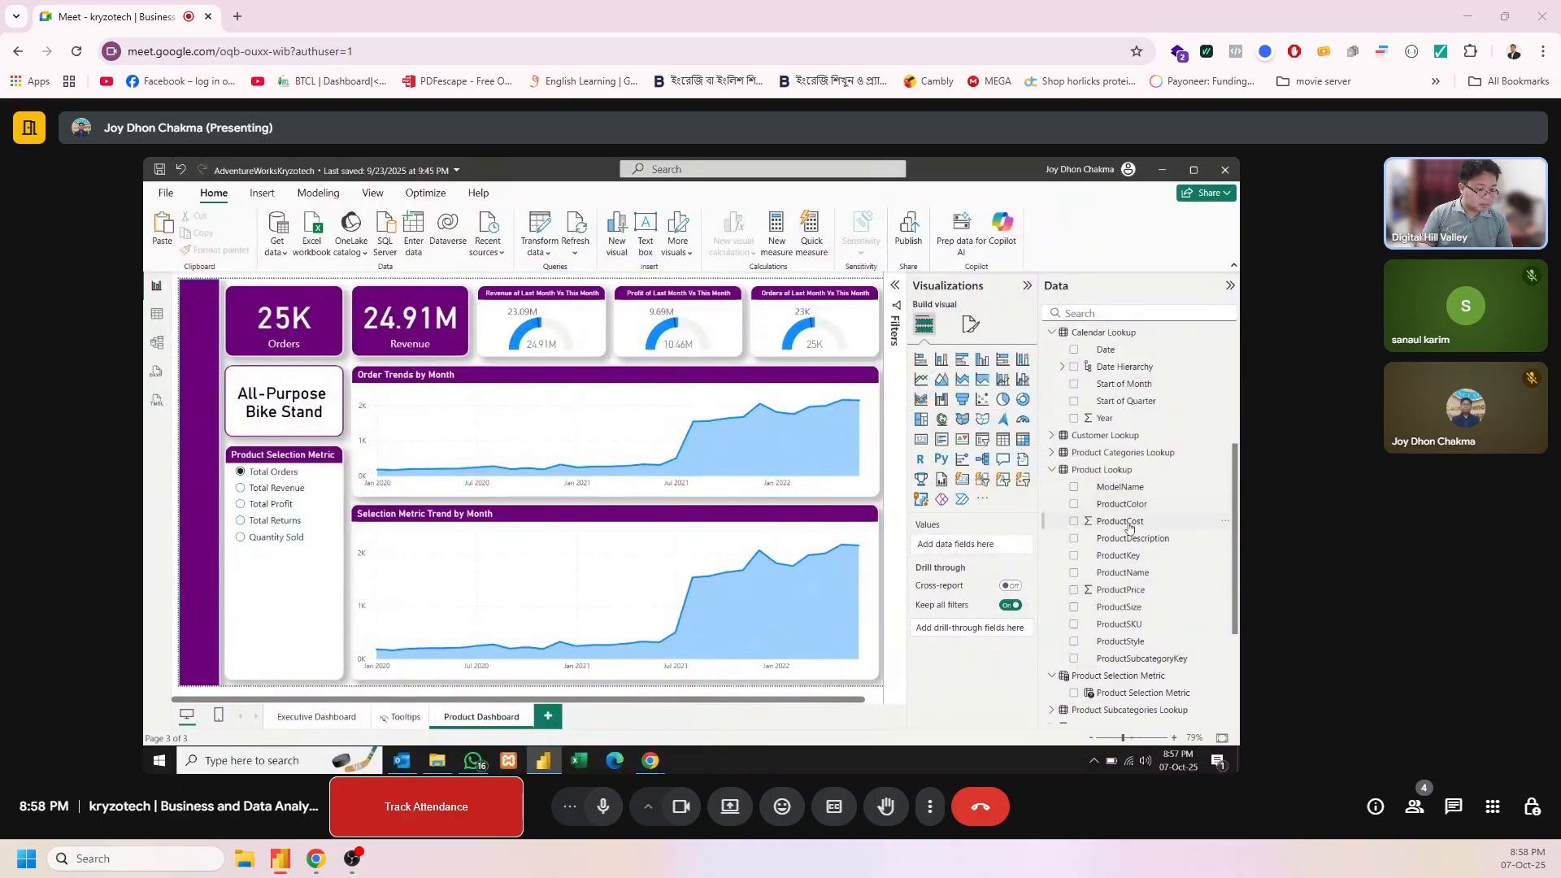
drag(1126, 573, 997, 550)
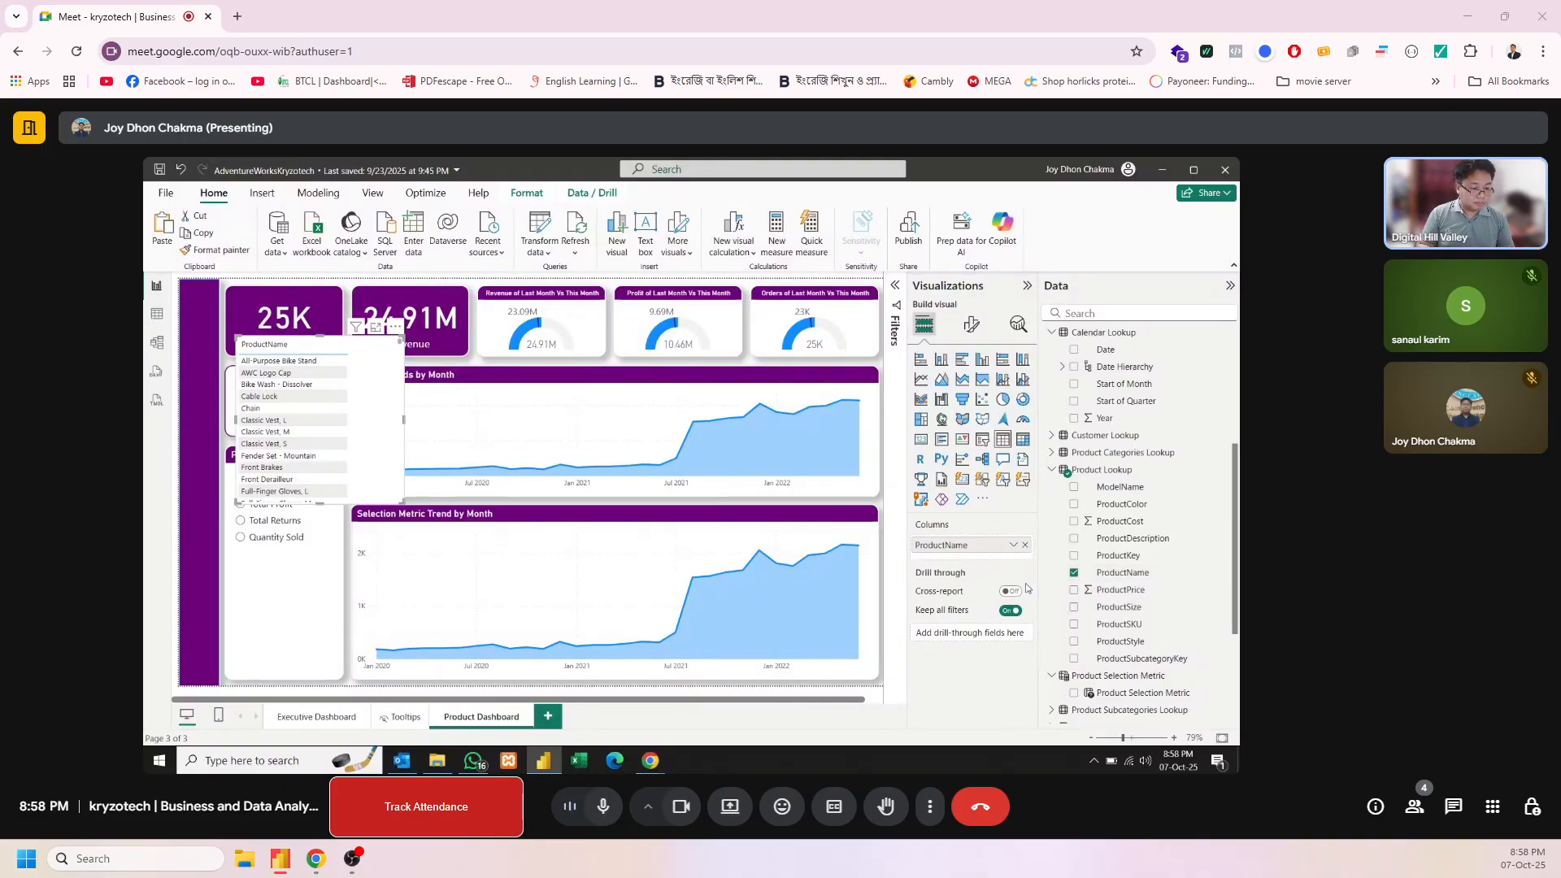
click(1026, 545)
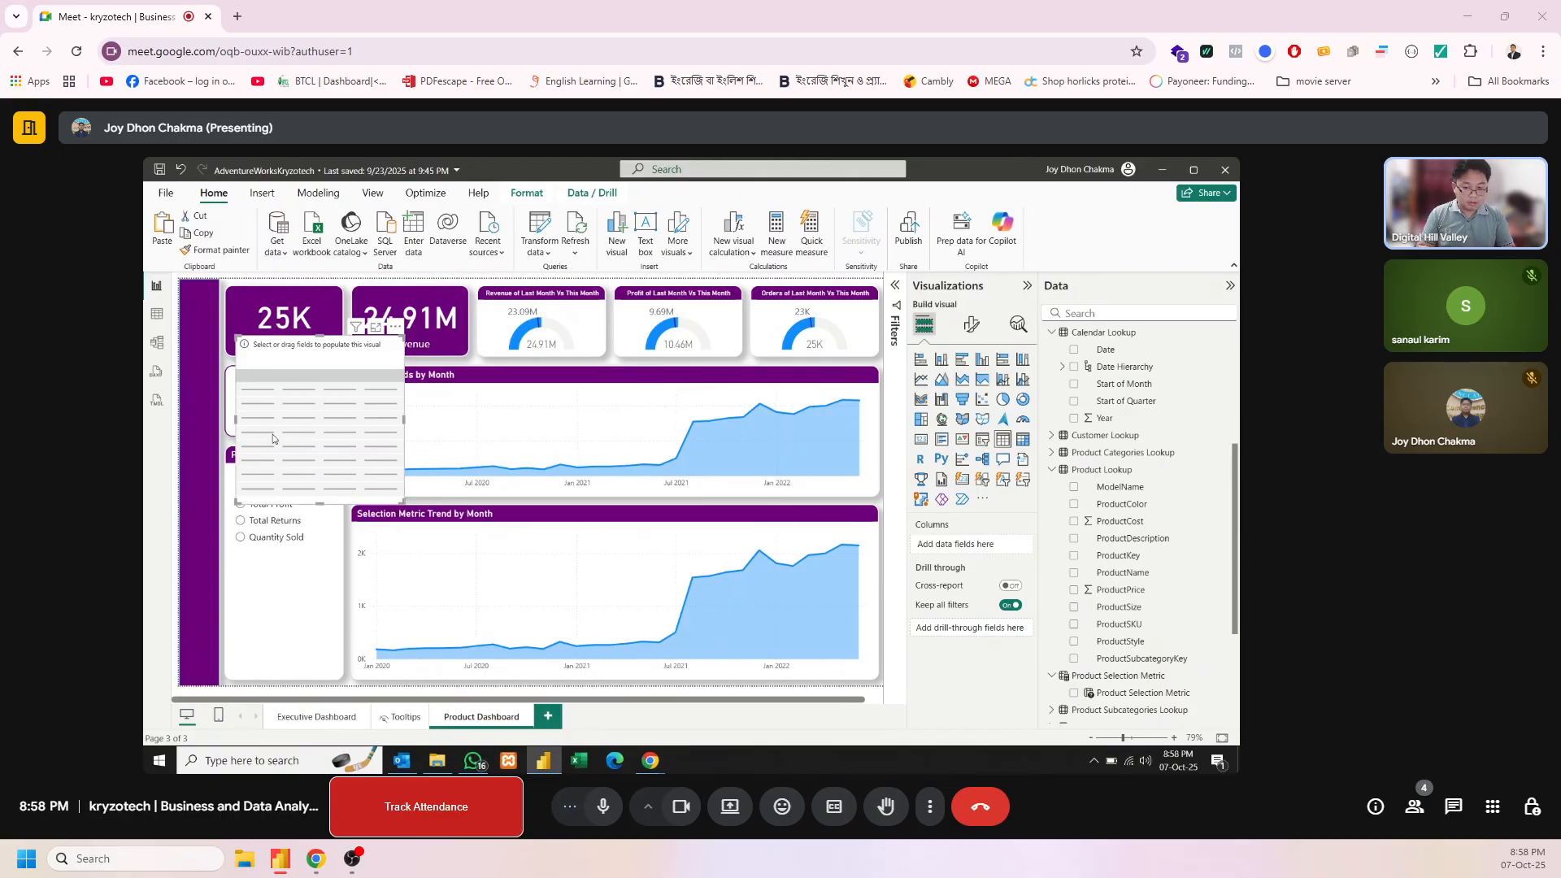
key(Delete)
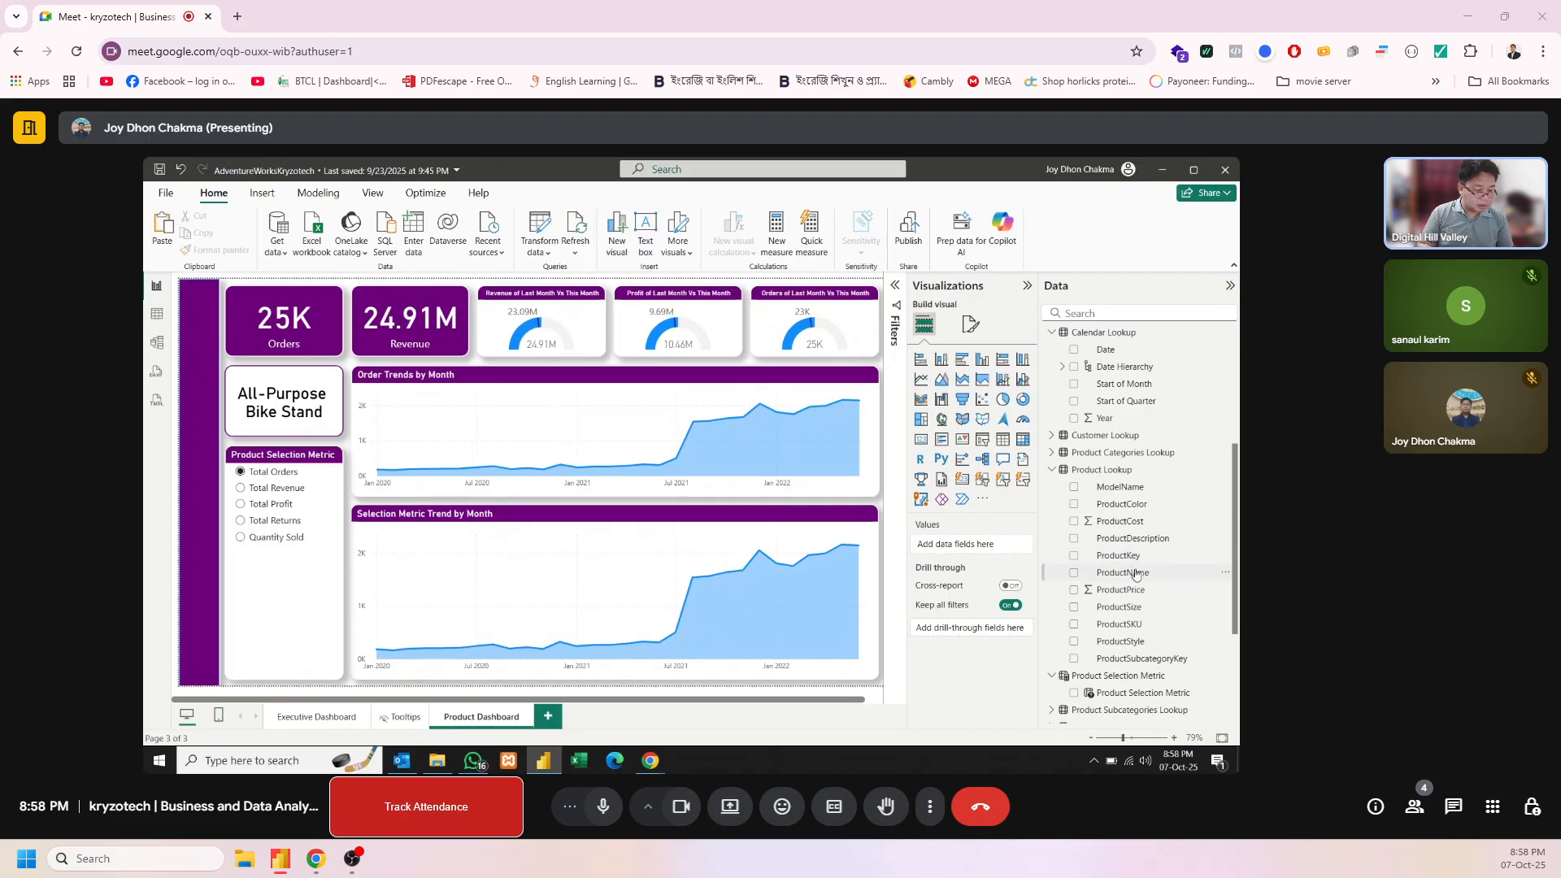
Add ProductName as a drill-through field on the Product Dashboard page, used as category, with no product filter selected and cross-report off
drag(1136, 573, 992, 631)
click(929, 704)
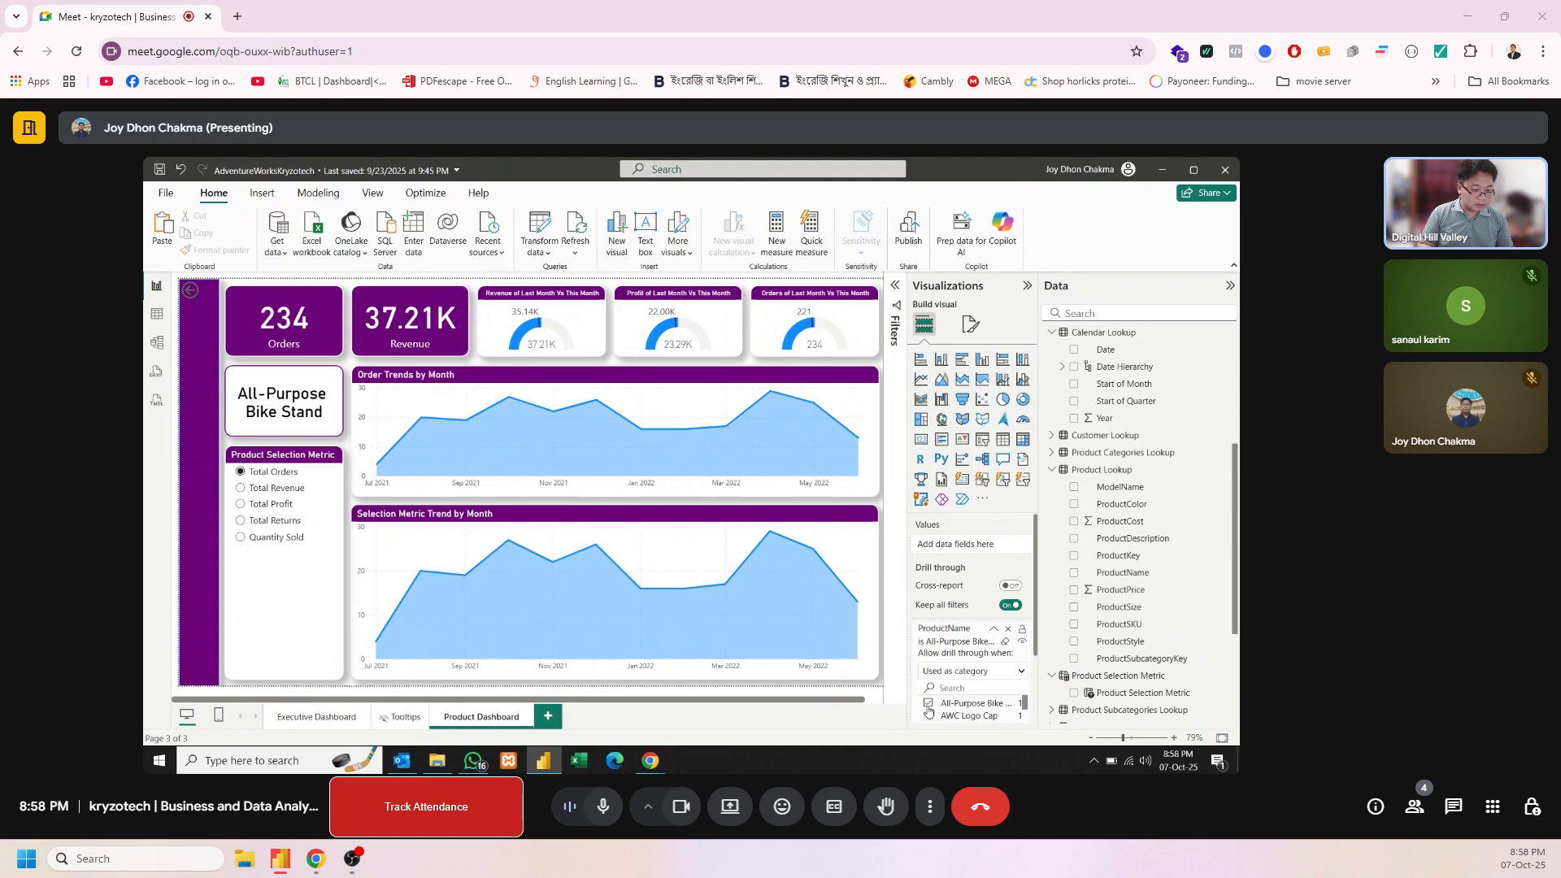
click(929, 704)
click(1006, 677)
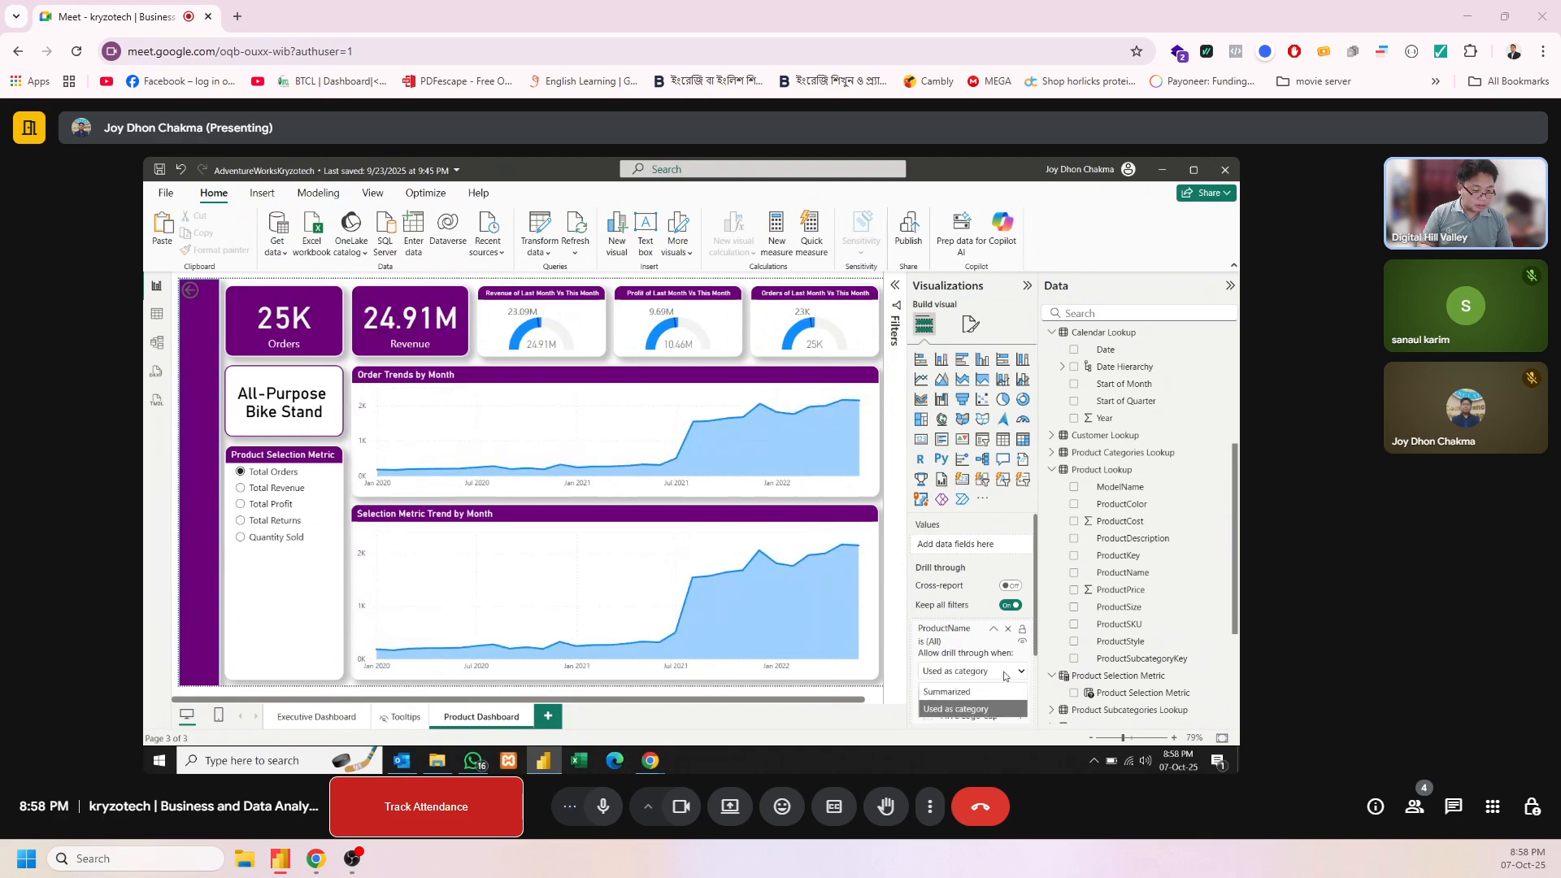
click(1006, 677)
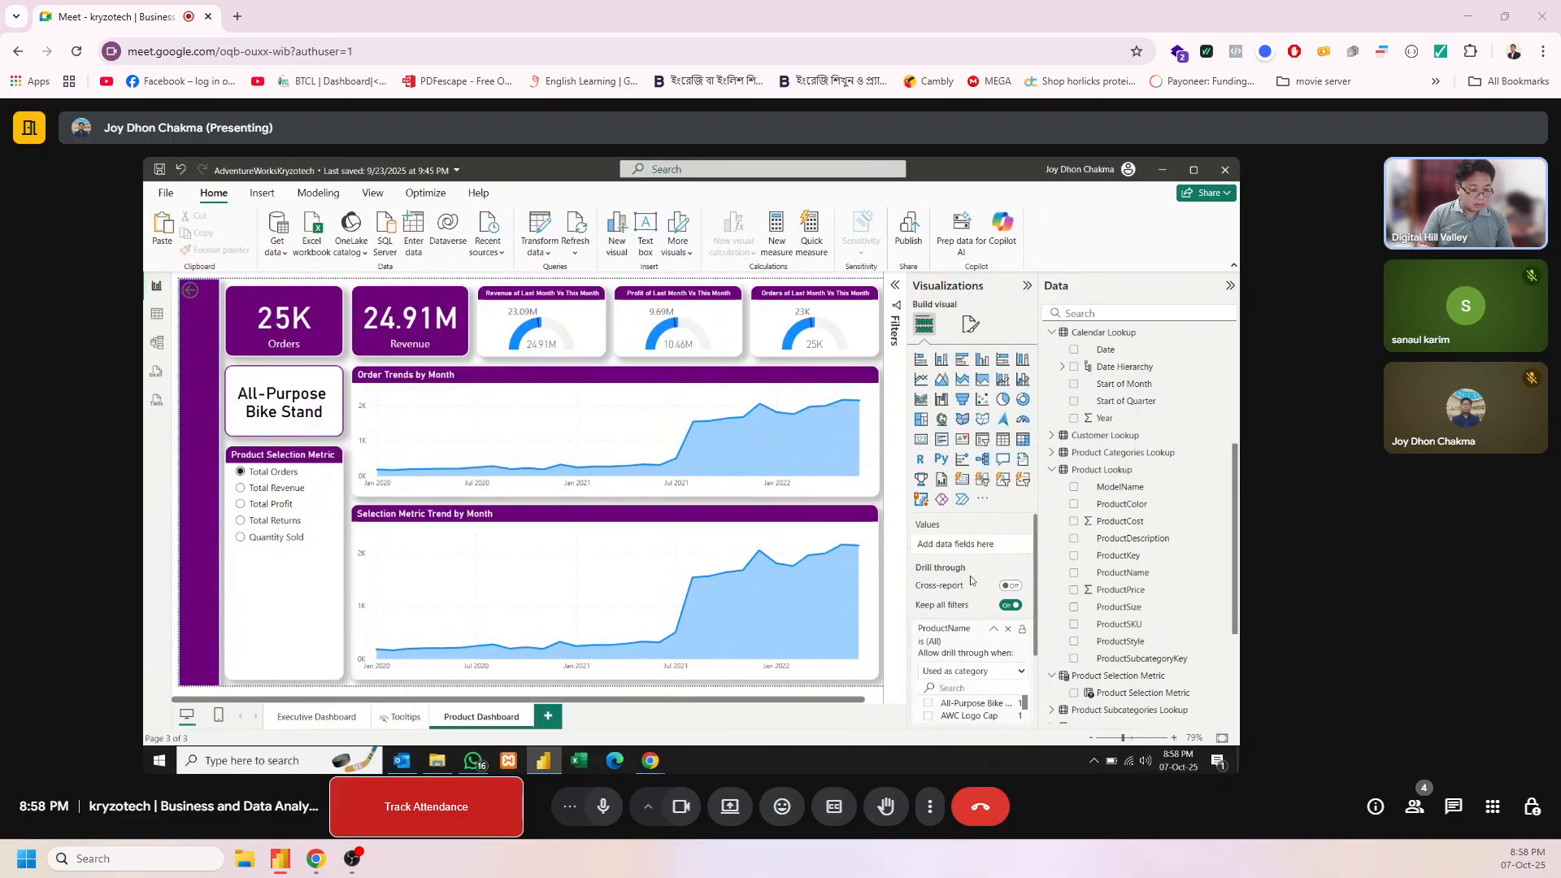
click(1006, 584)
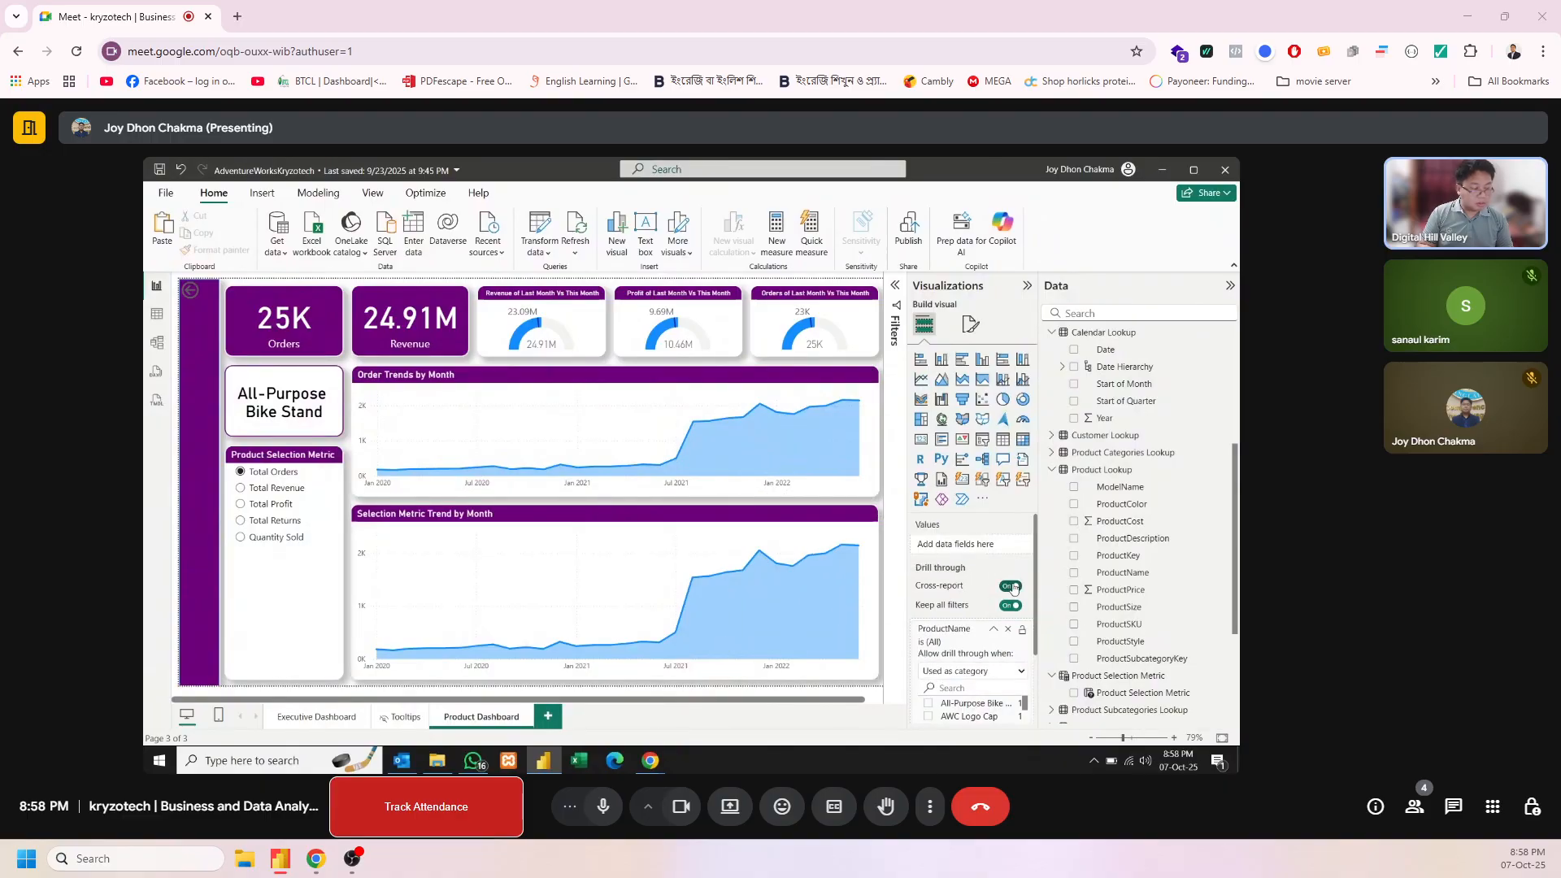
click(1012, 586)
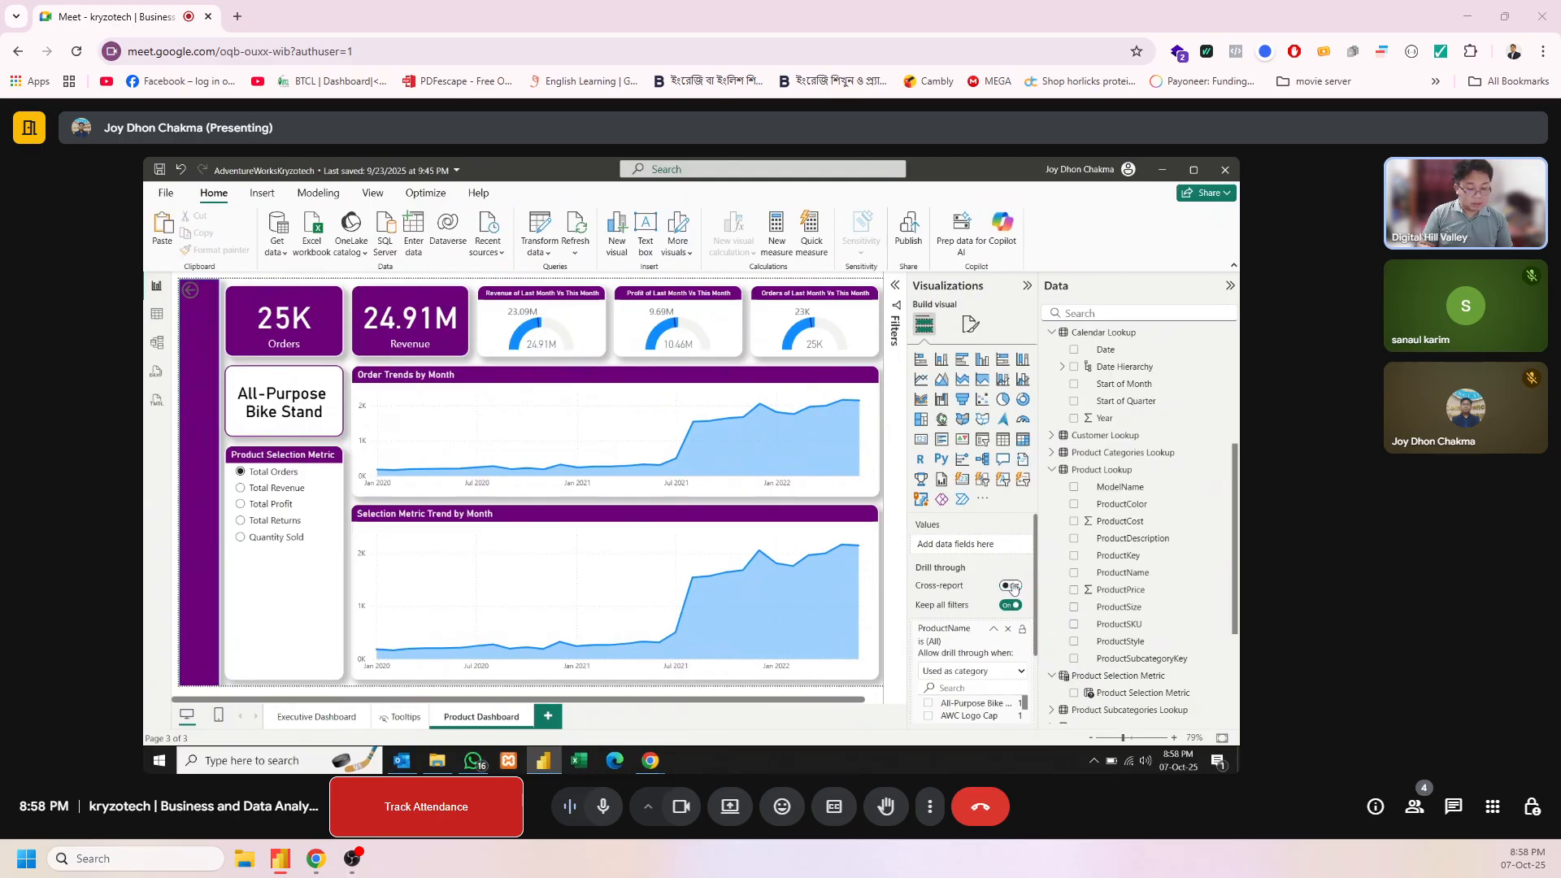
Drill through from Mountain-200 Black, 42 in the Executive Dashboard's Top 10 Products table to the Product Dashboard page
click(317, 717)
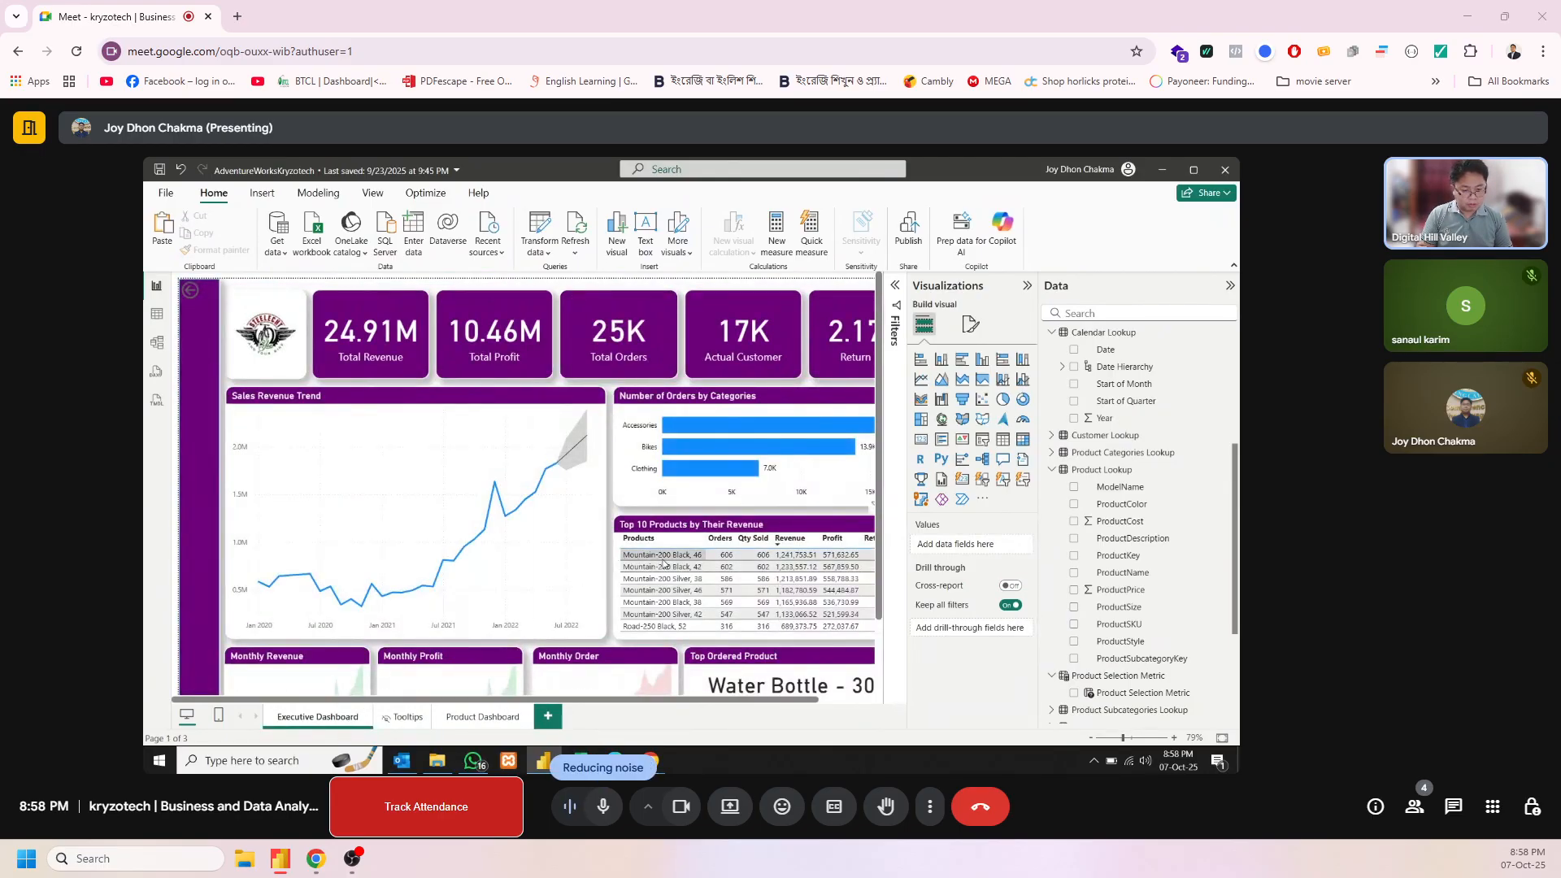
right_click(664, 564)
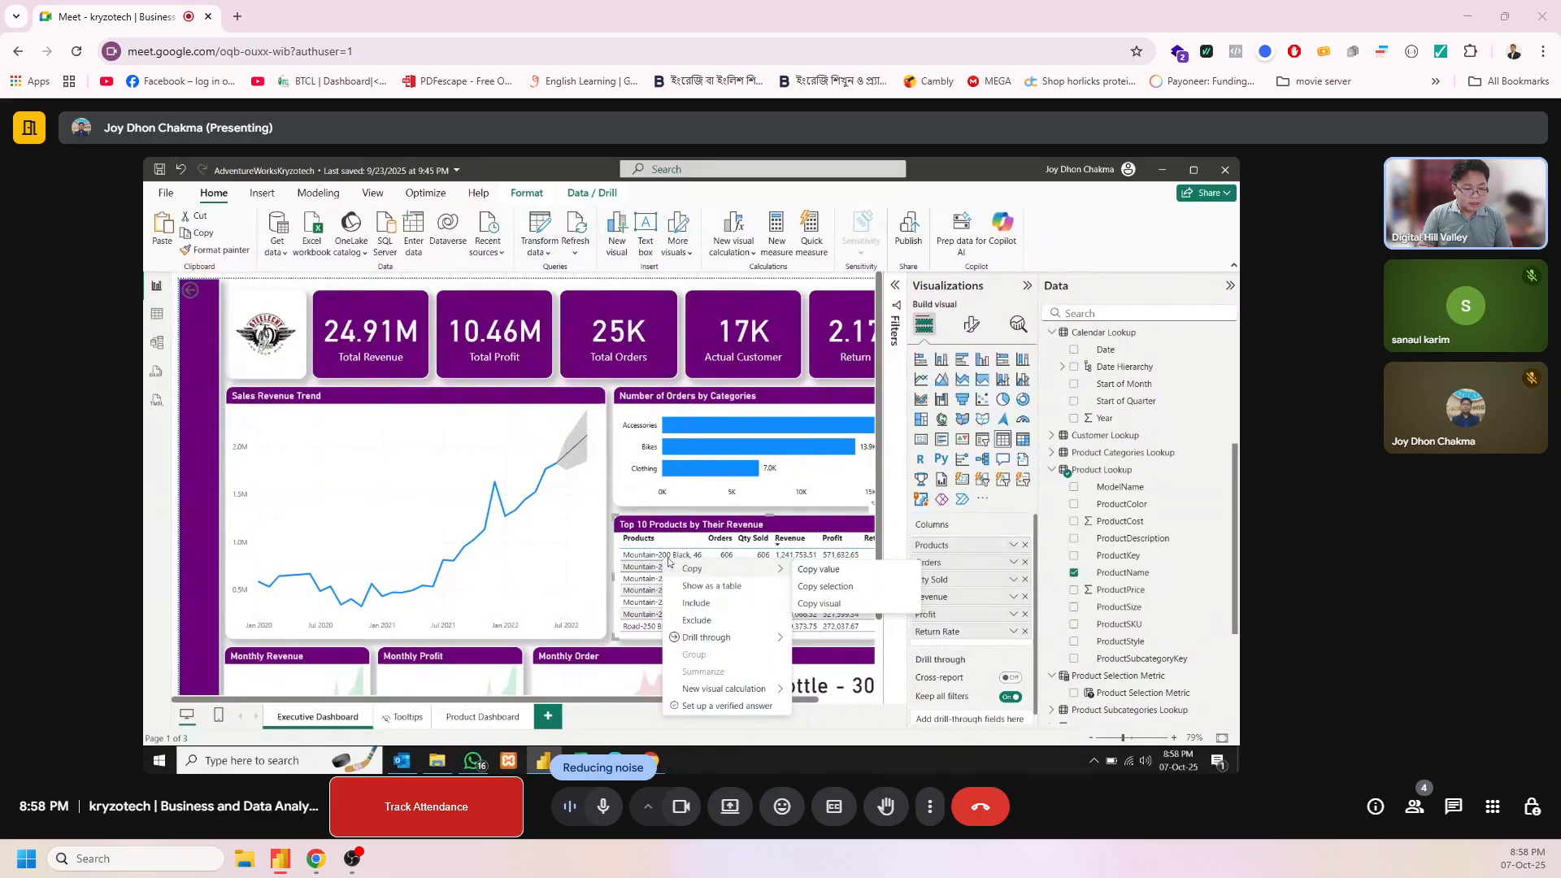
click(834, 510)
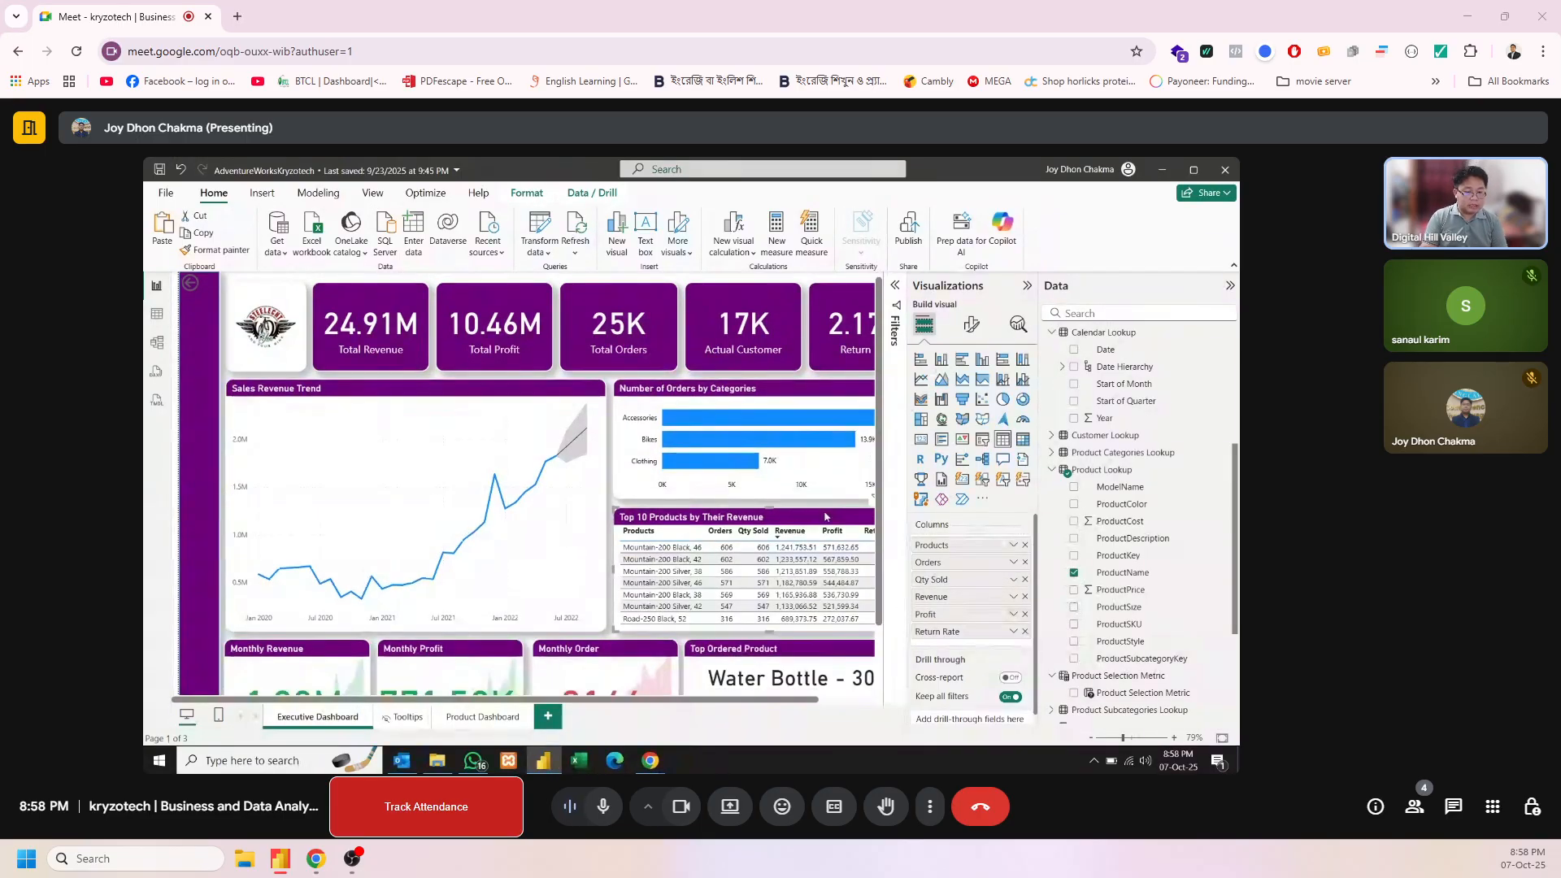
right_click(655, 559)
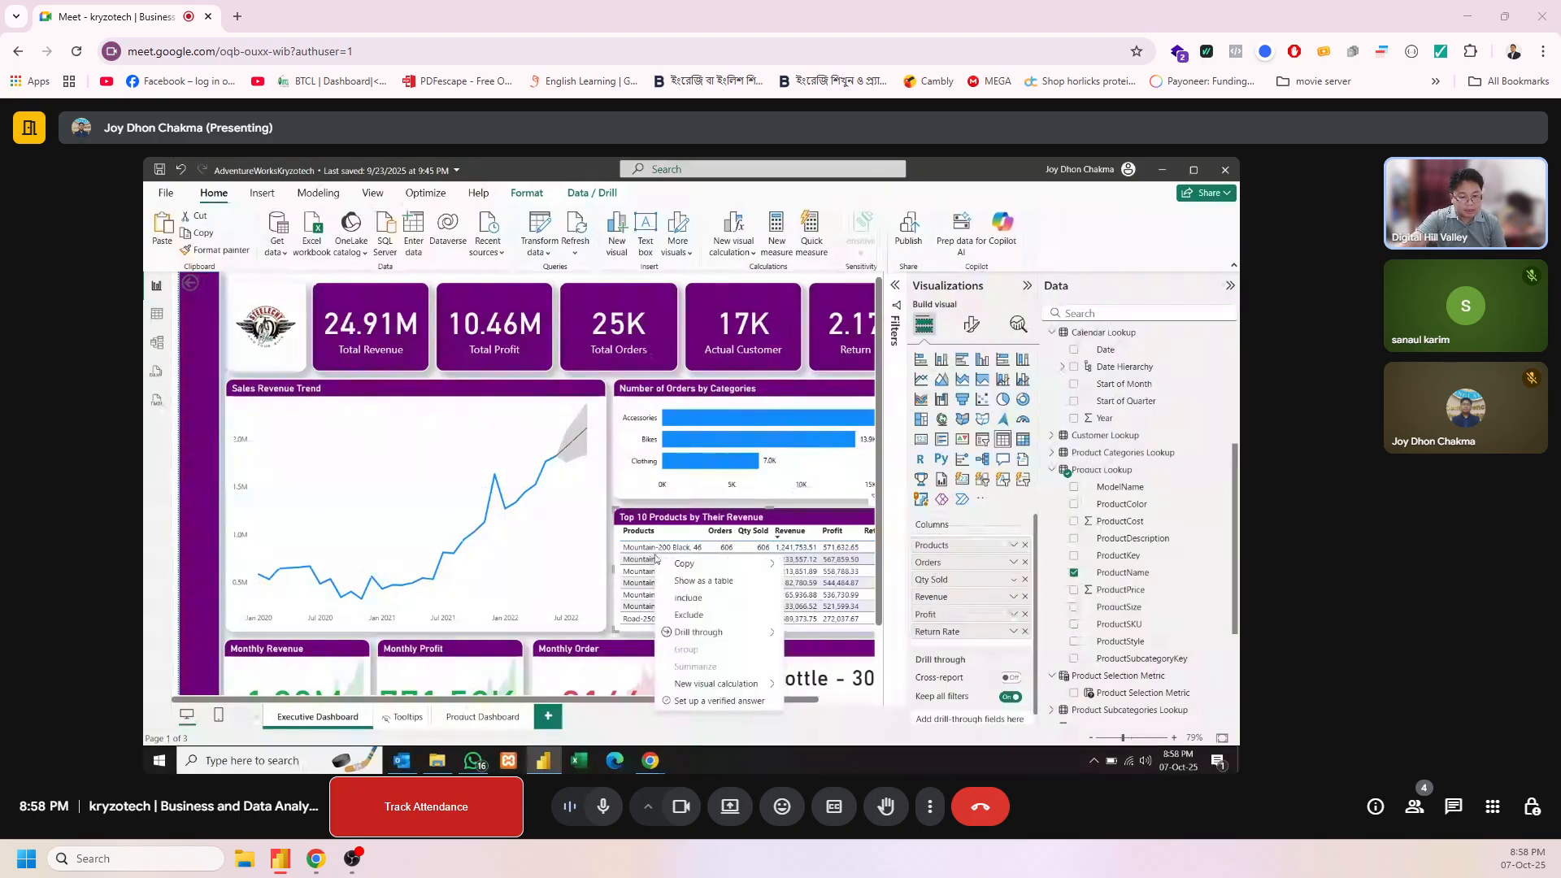
mouse_move(700, 637)
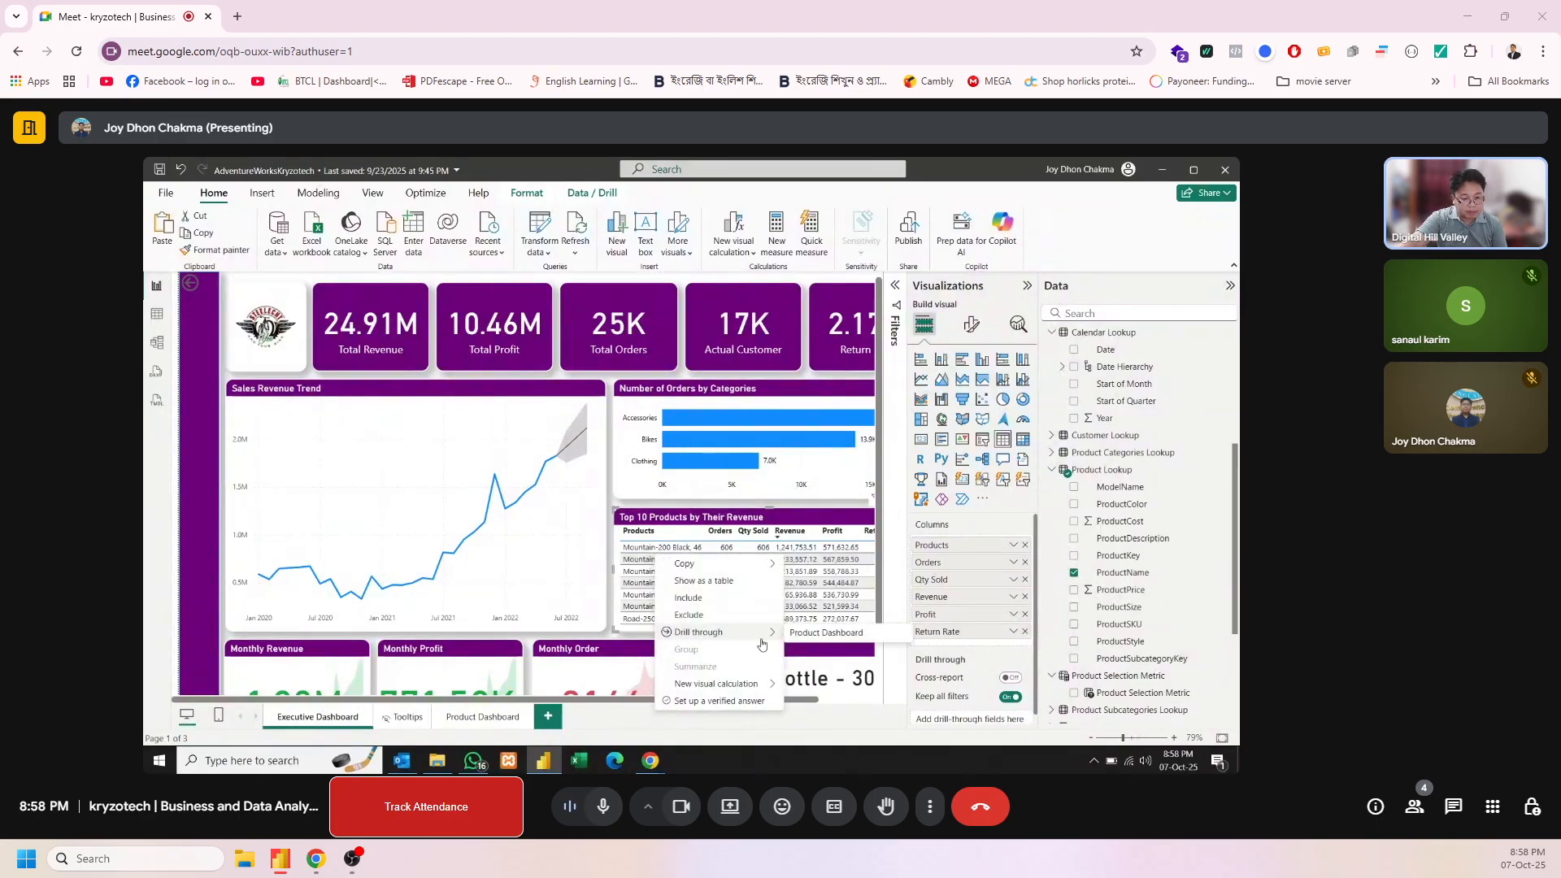
click(821, 636)
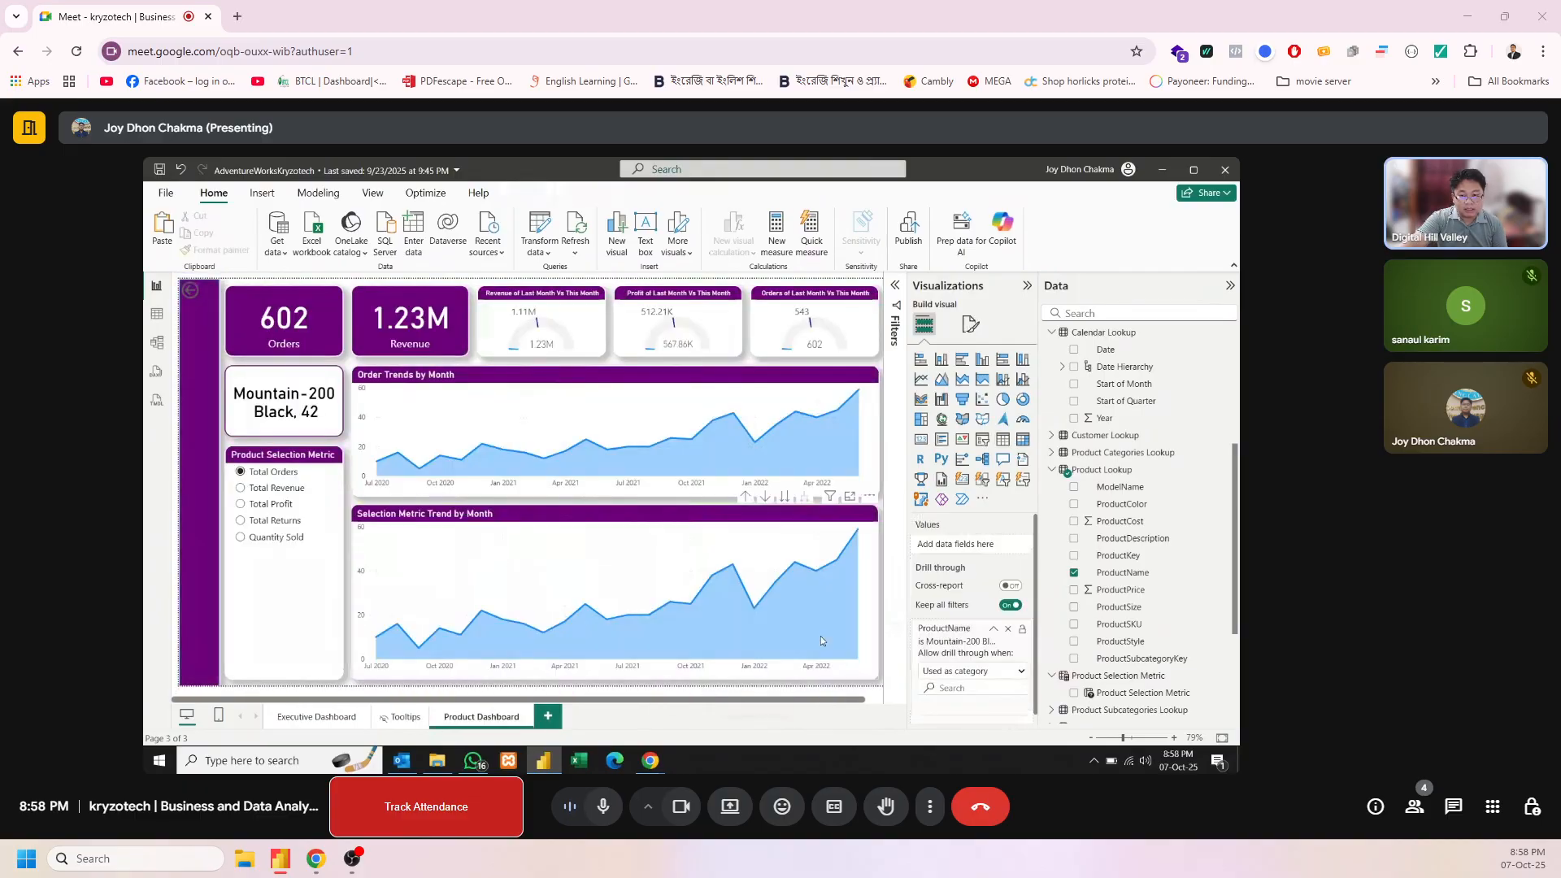
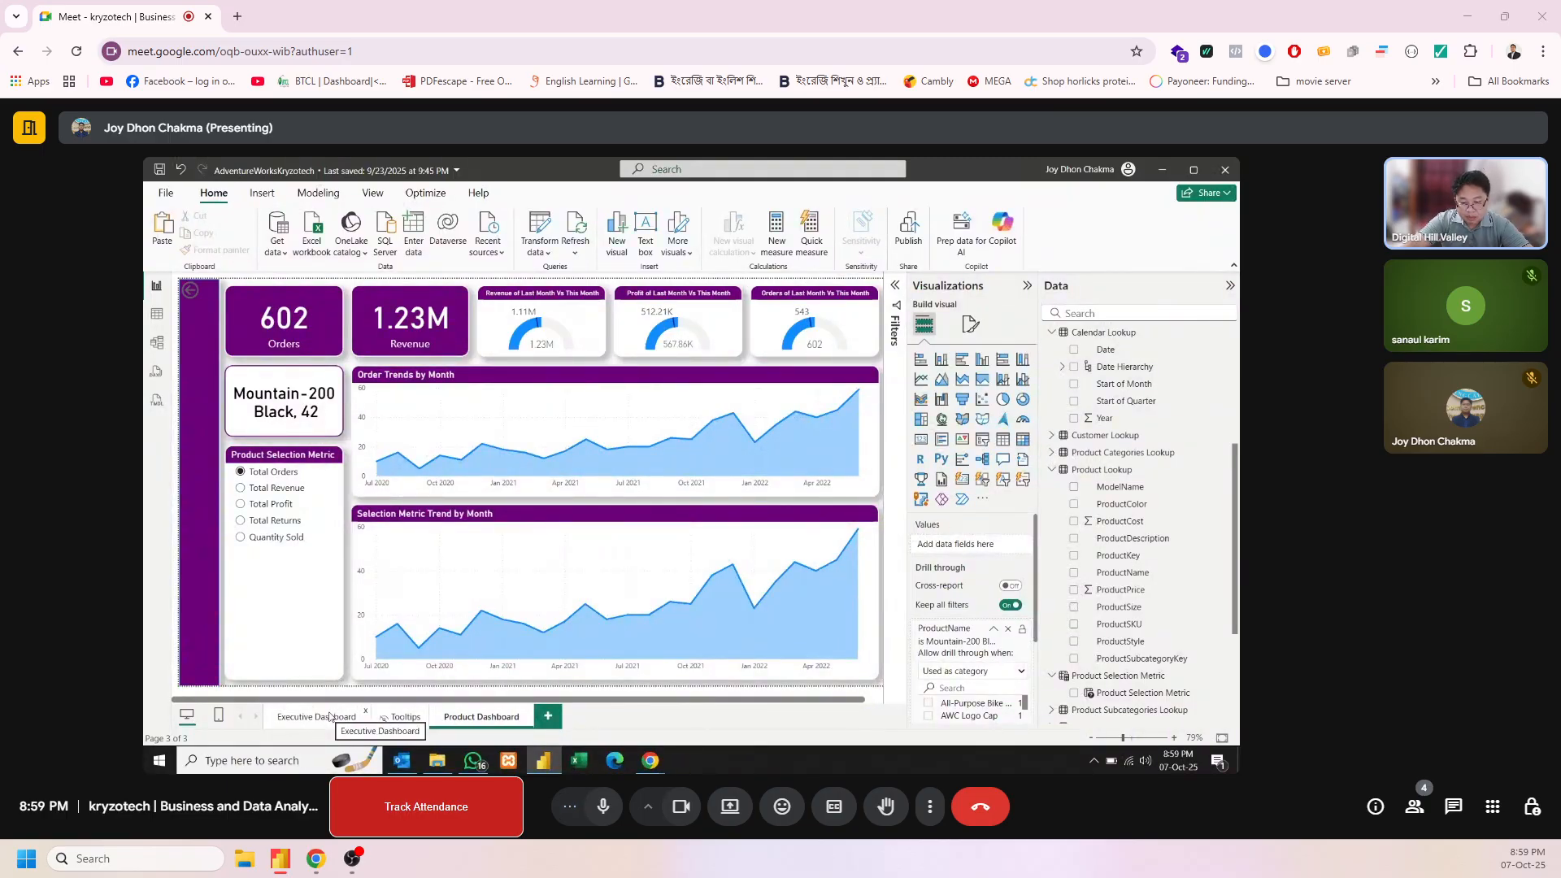
Add a new report page and name it "Map Dashboard"
click(329, 716)
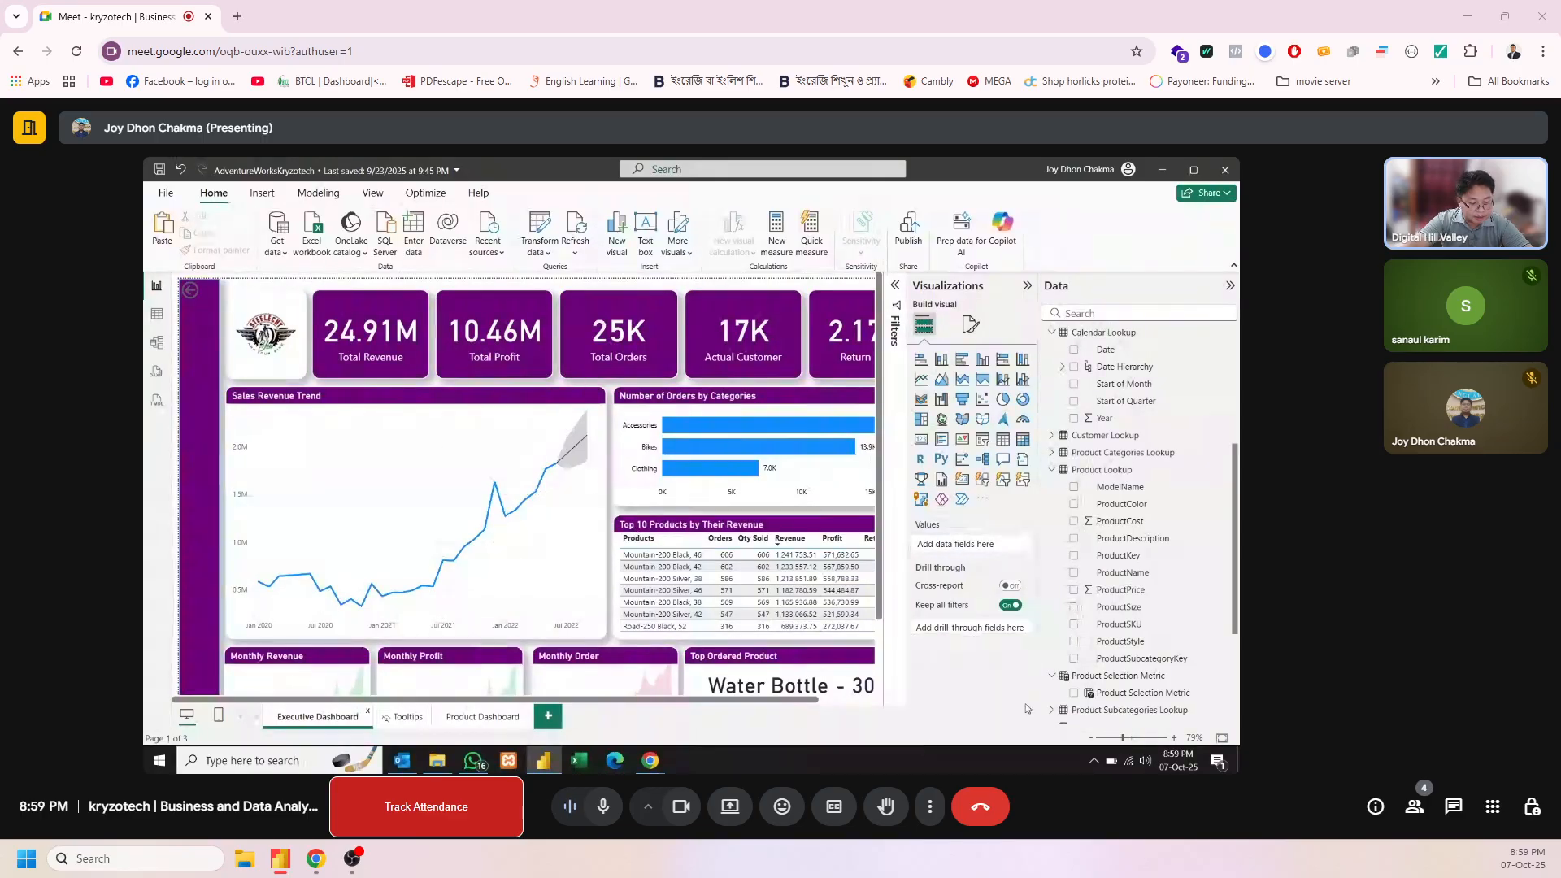
click(1090, 737)
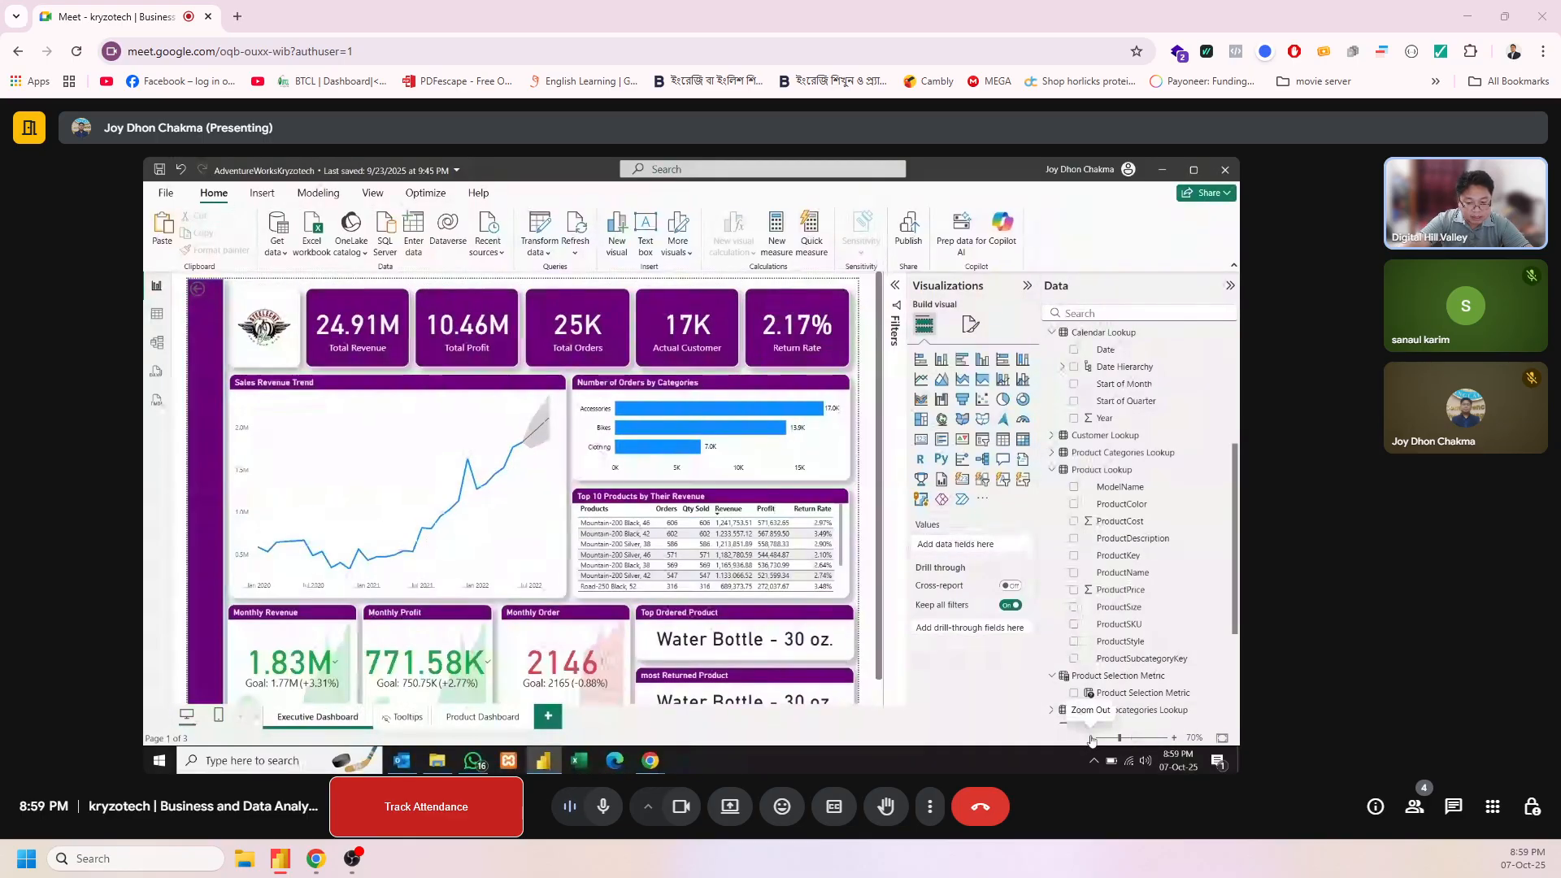
click(545, 719)
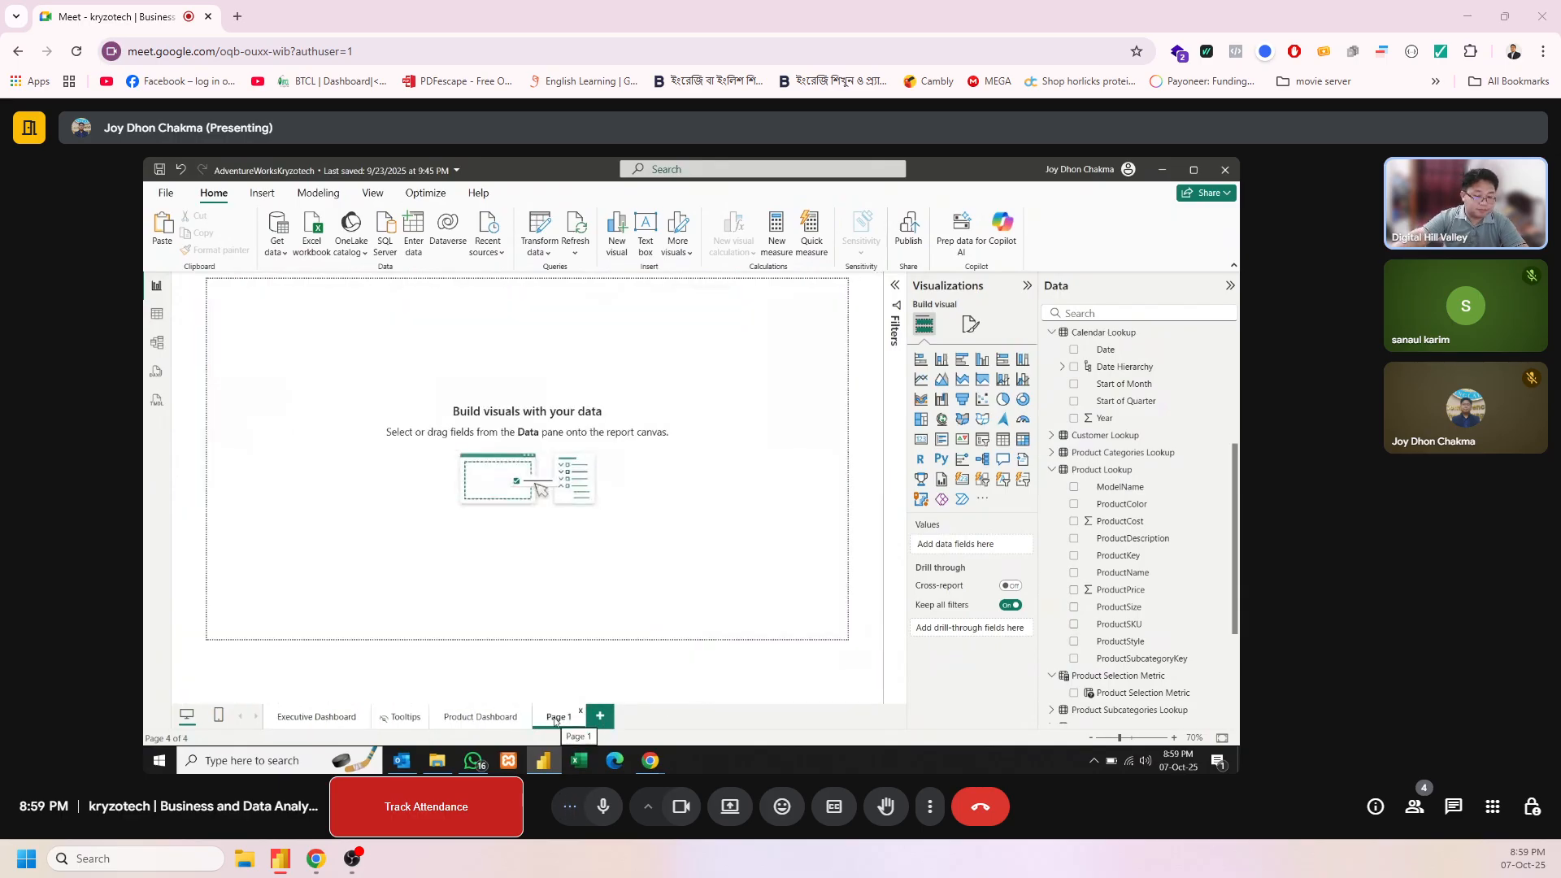
double_click(553, 717)
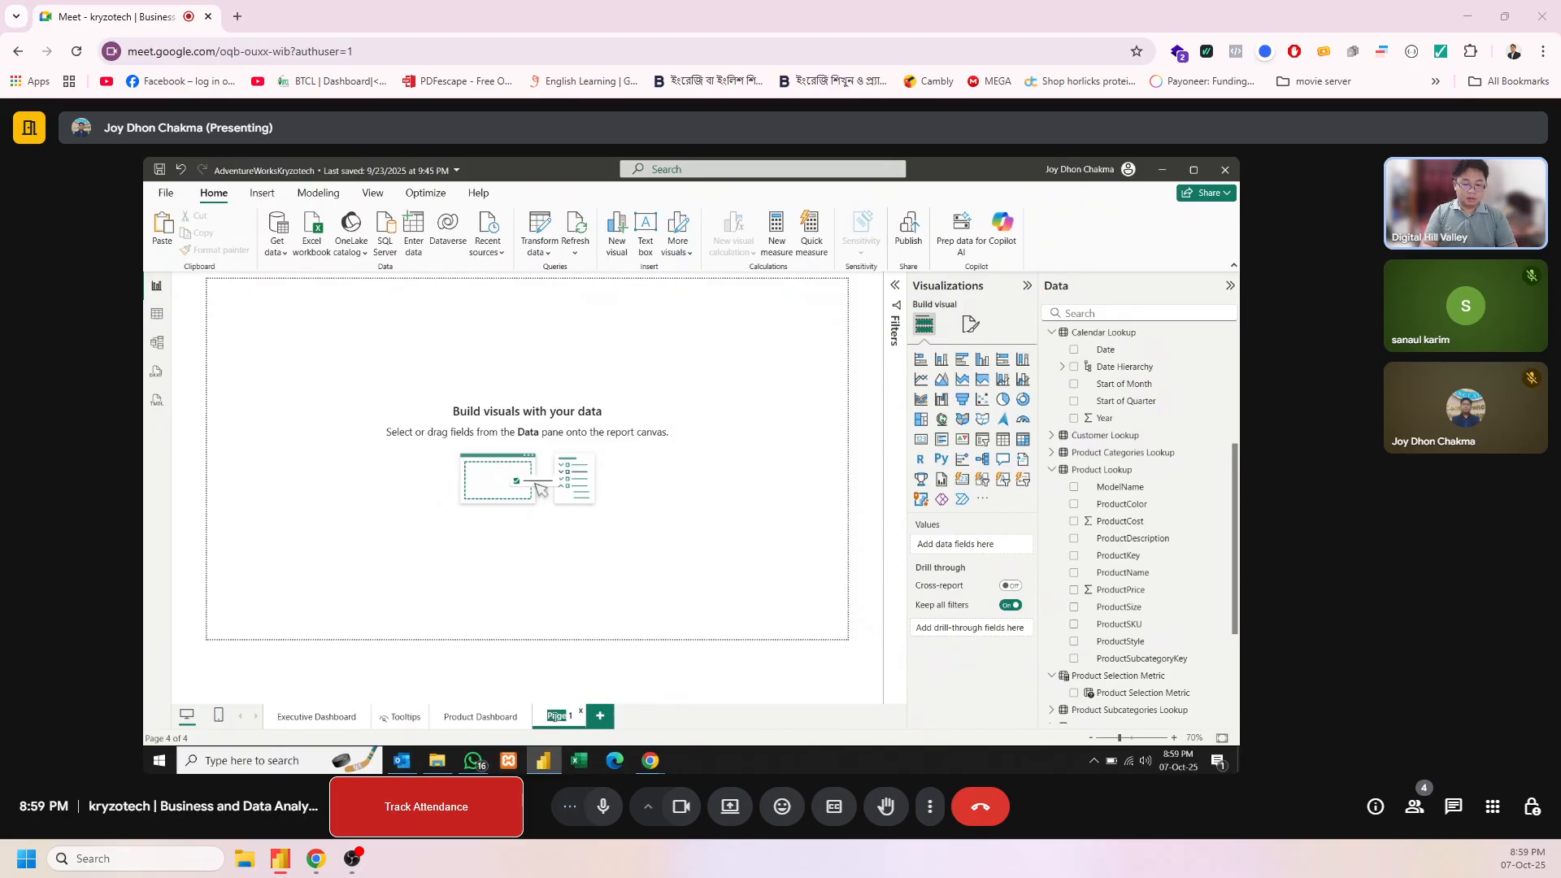
key(ctrl+a)
text(Map)
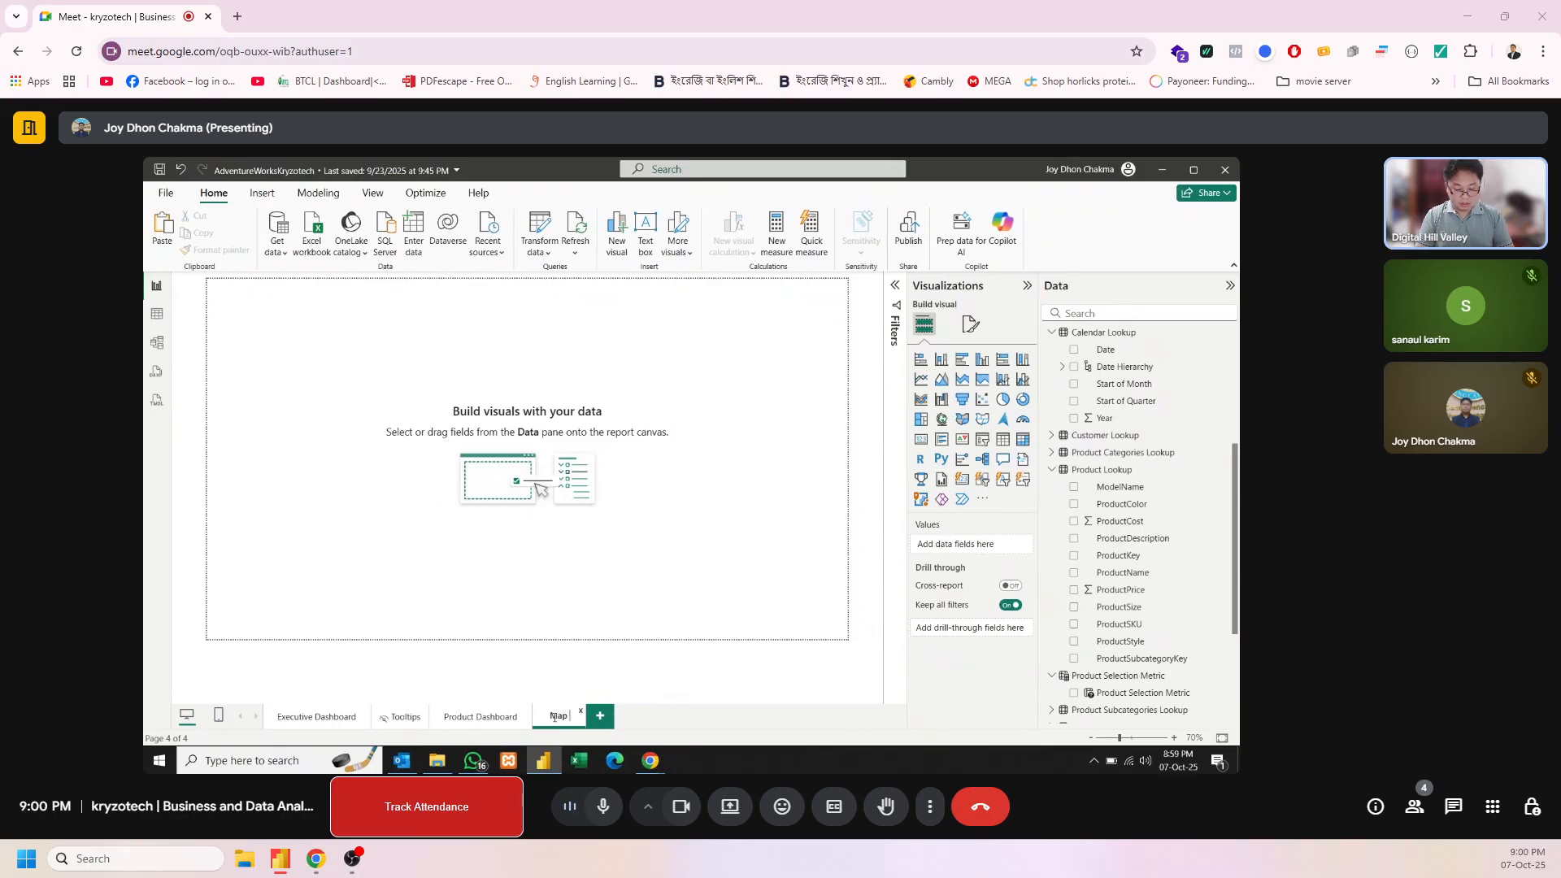
text( Das)
text(hboar)
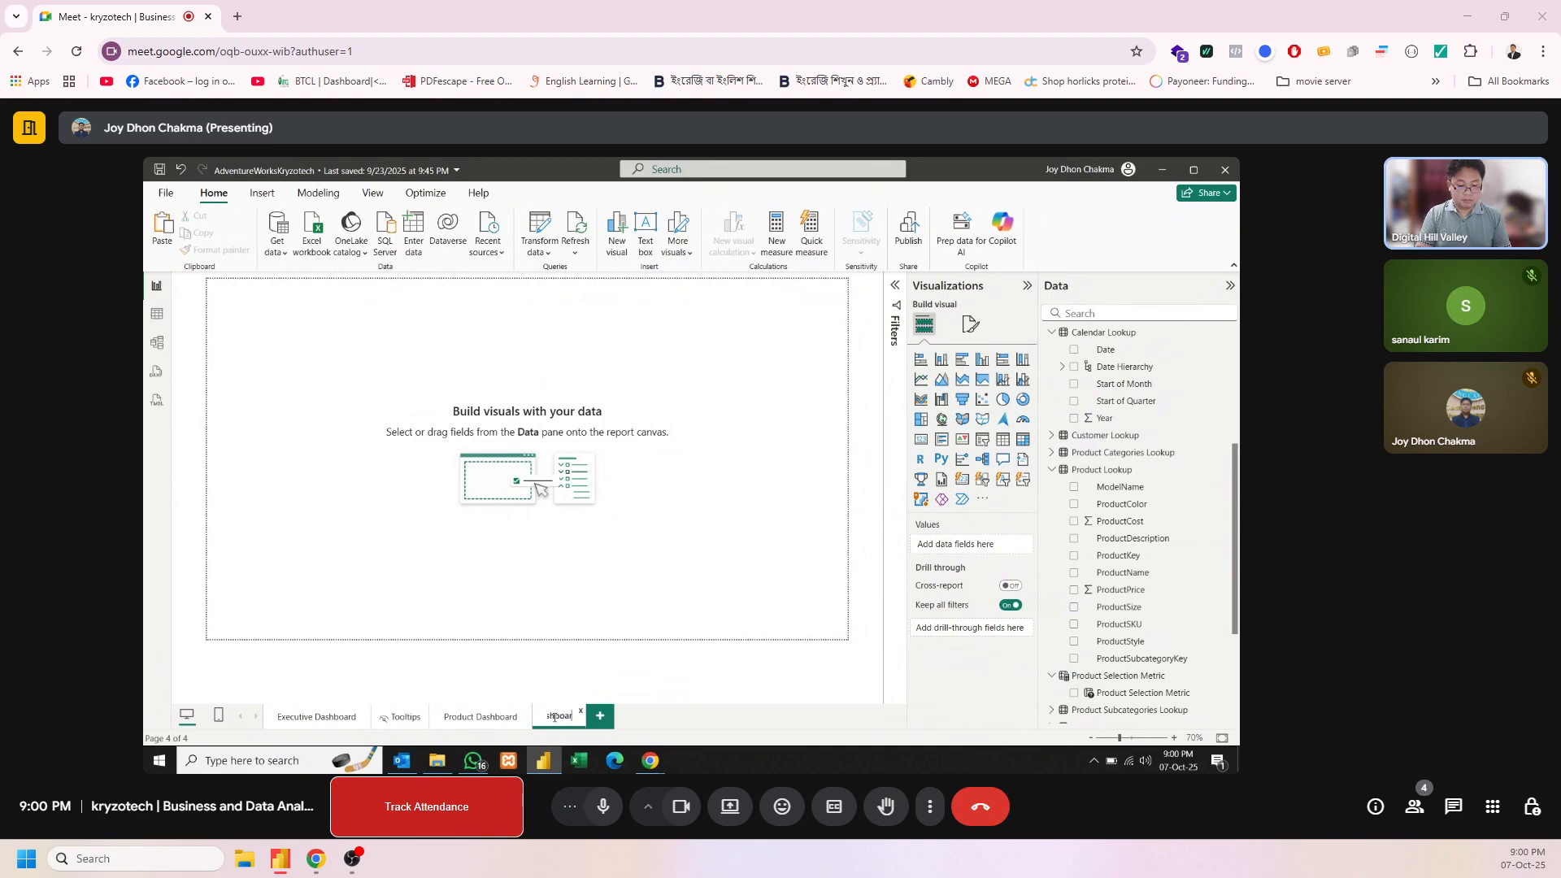
text(d)
key(Return)
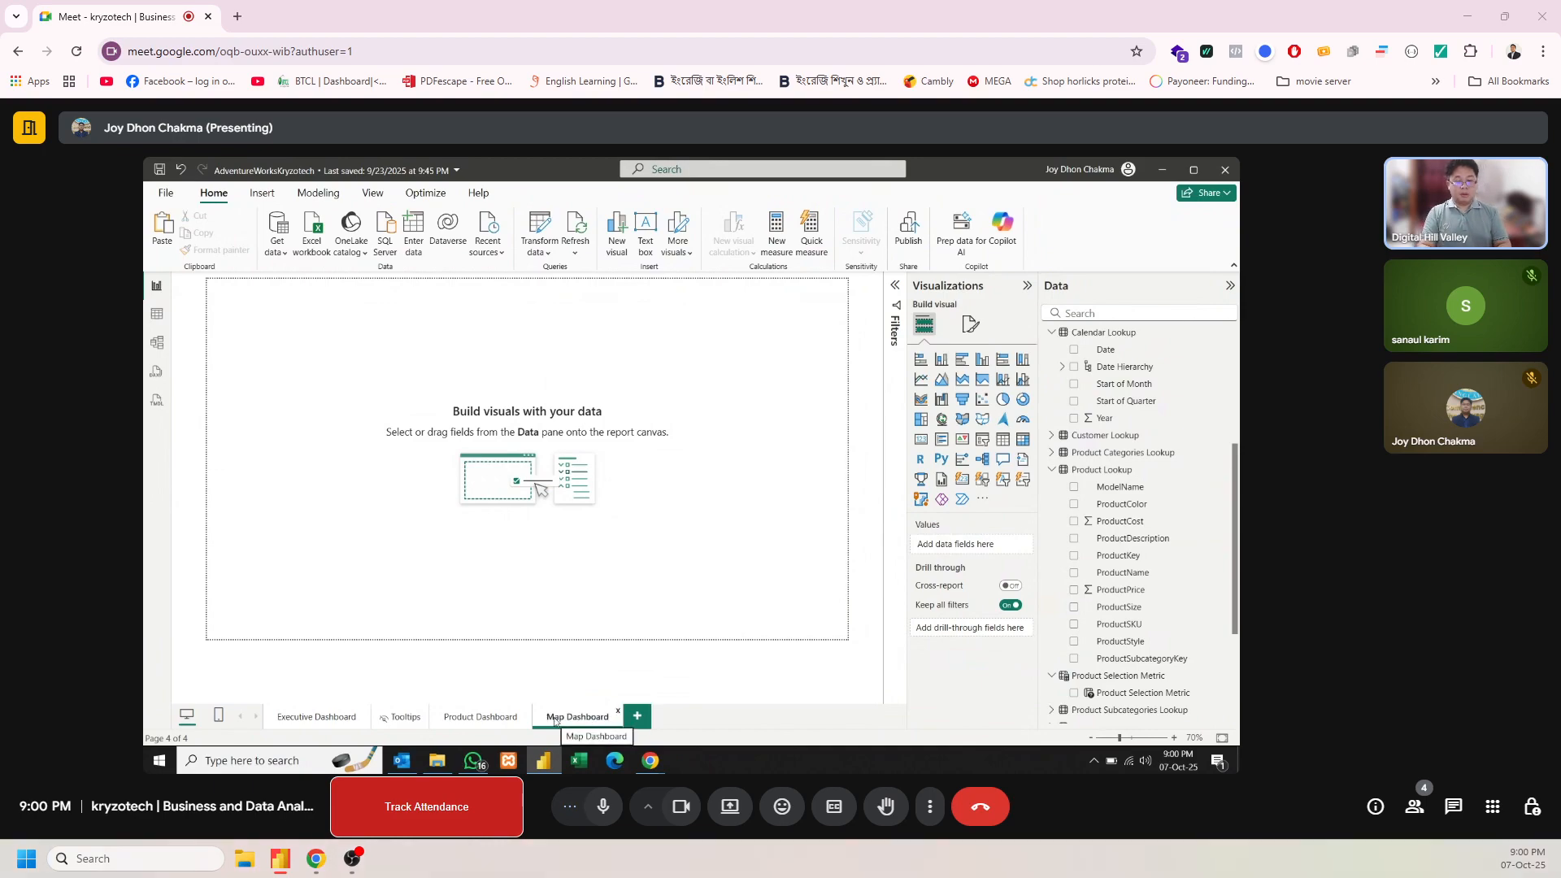
Copy the purple vertical sidebar shape from the Product Dashboard page to the Map Dashboard page
click(484, 717)
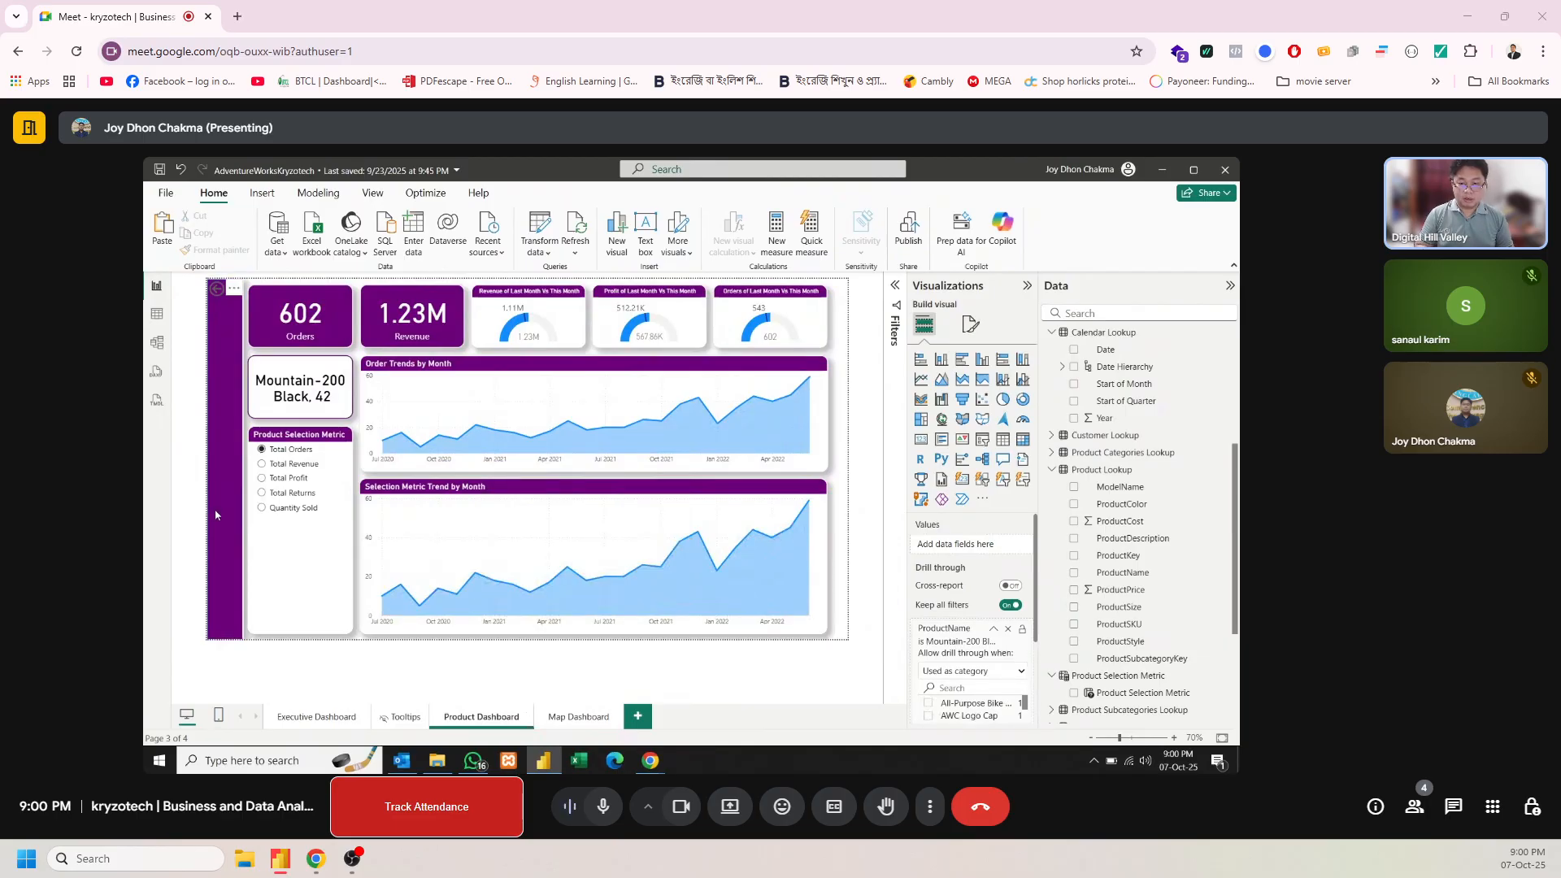
click(215, 515)
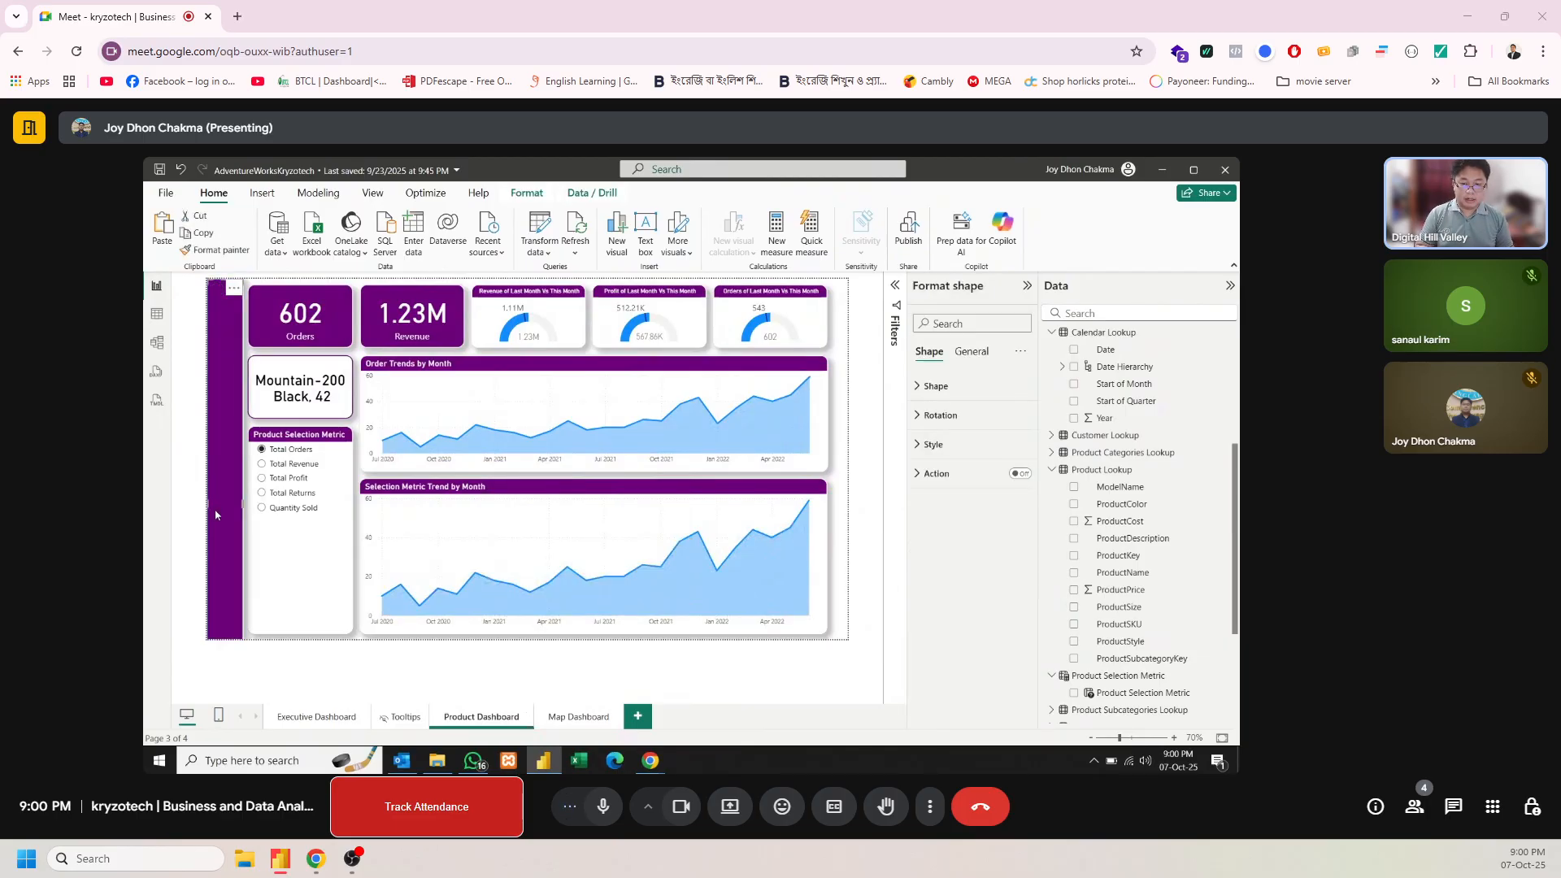
key(ctrl+Page_Down)
key(ctrl+v)
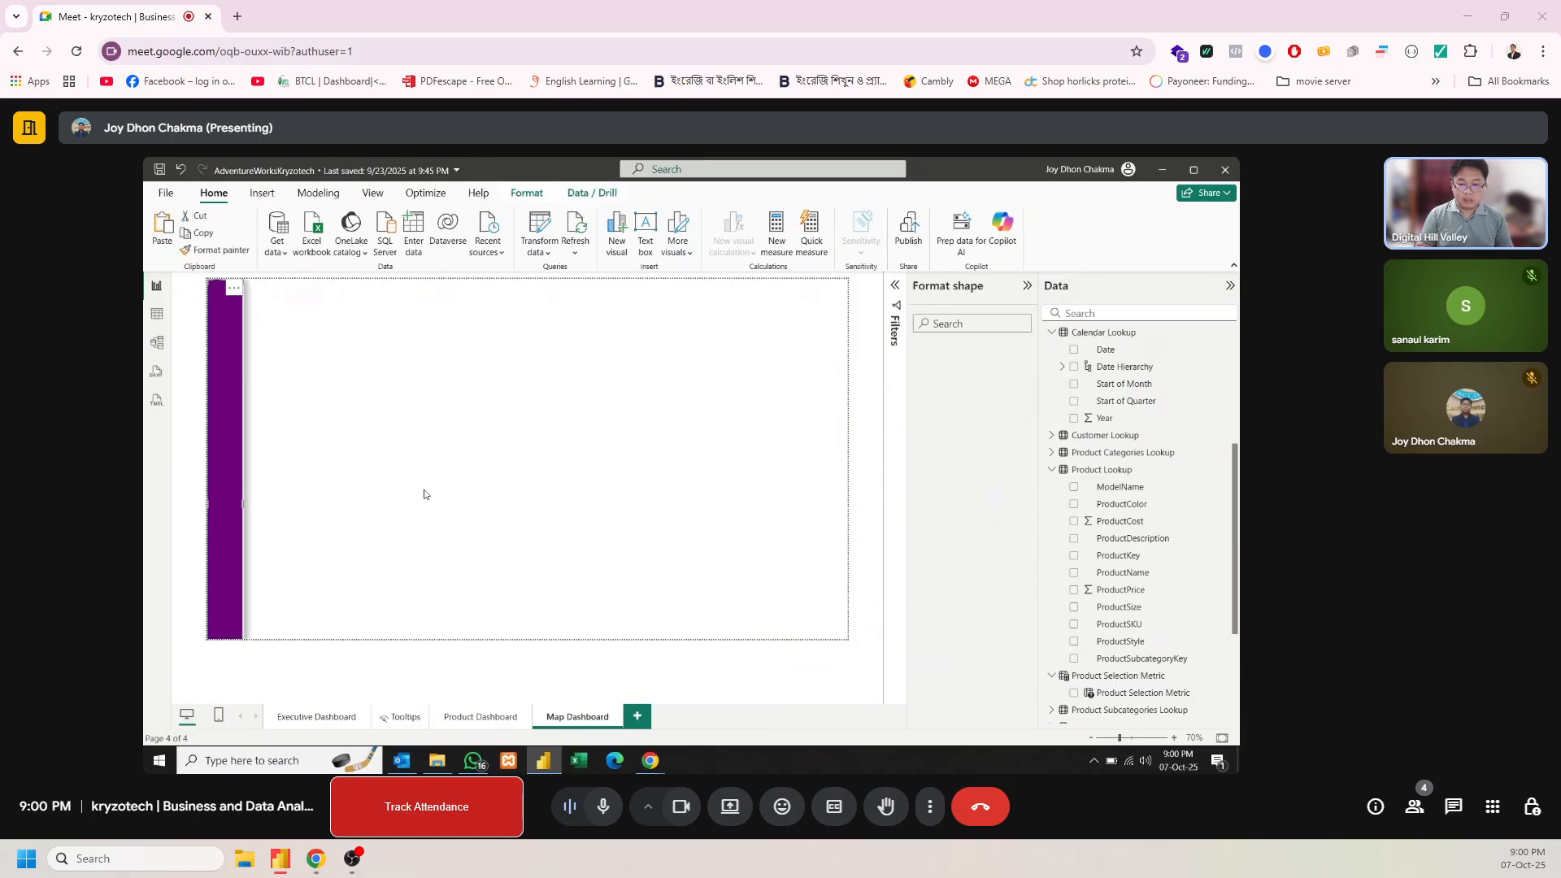
click(424, 494)
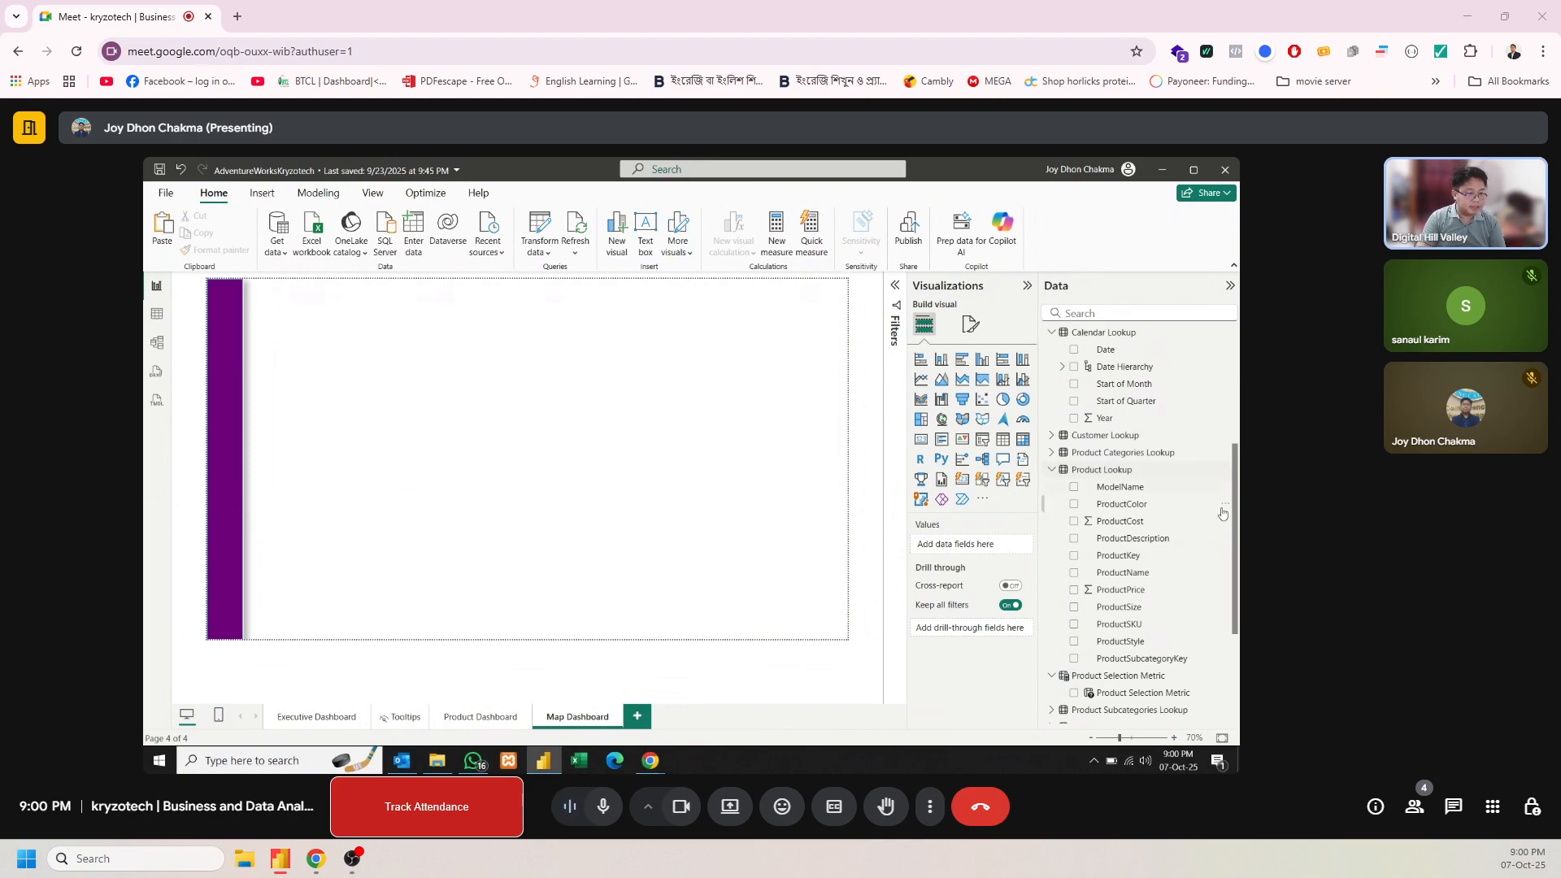
drag(1235, 502, 1229, 458)
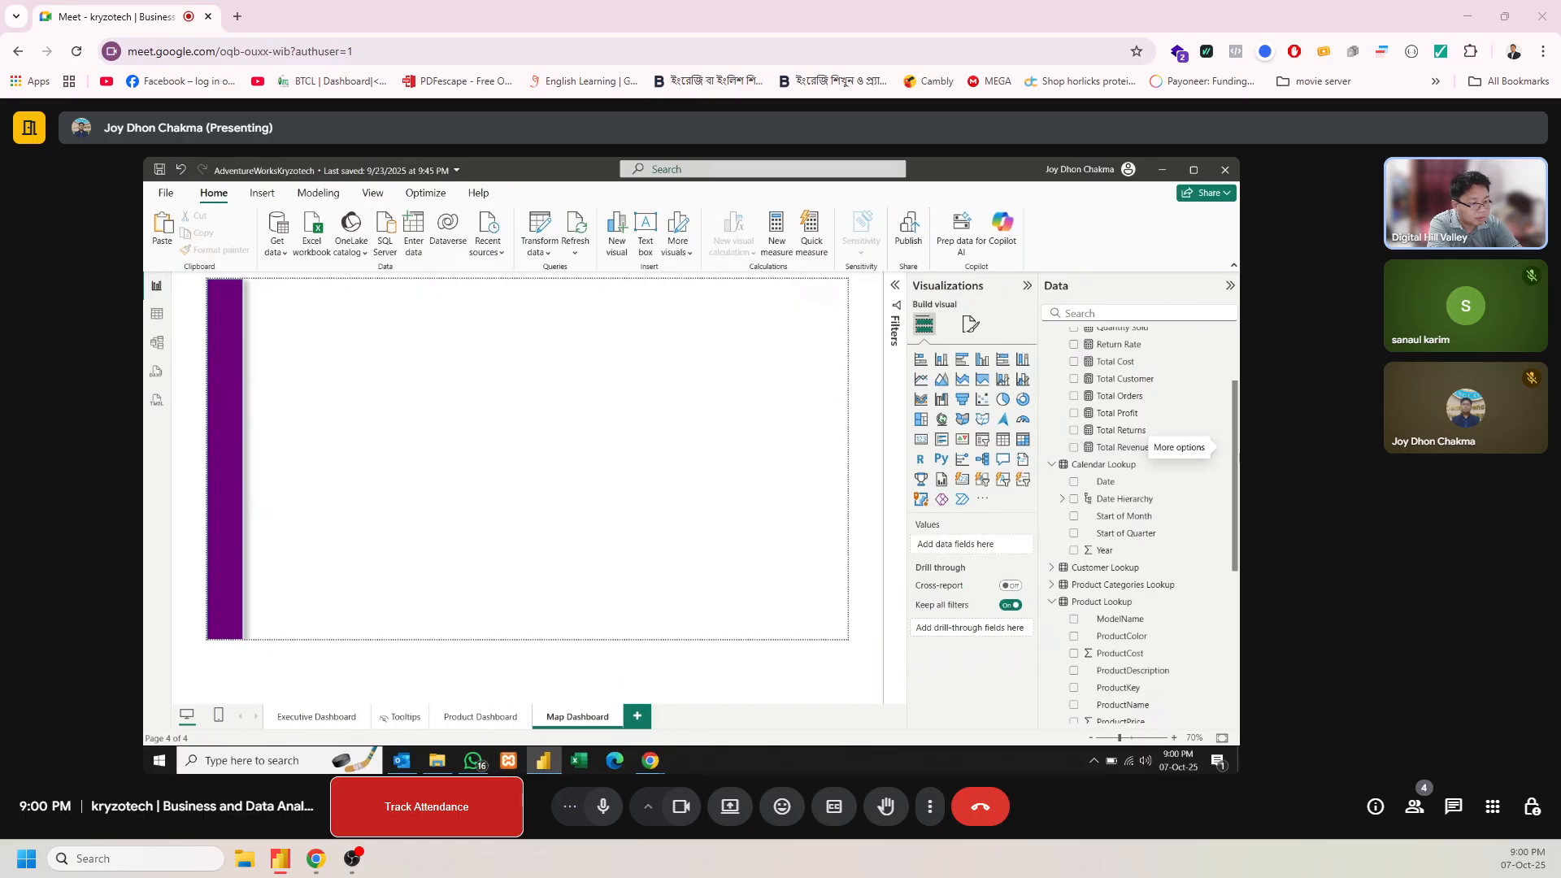
scroll(1235, 457, up, 3)
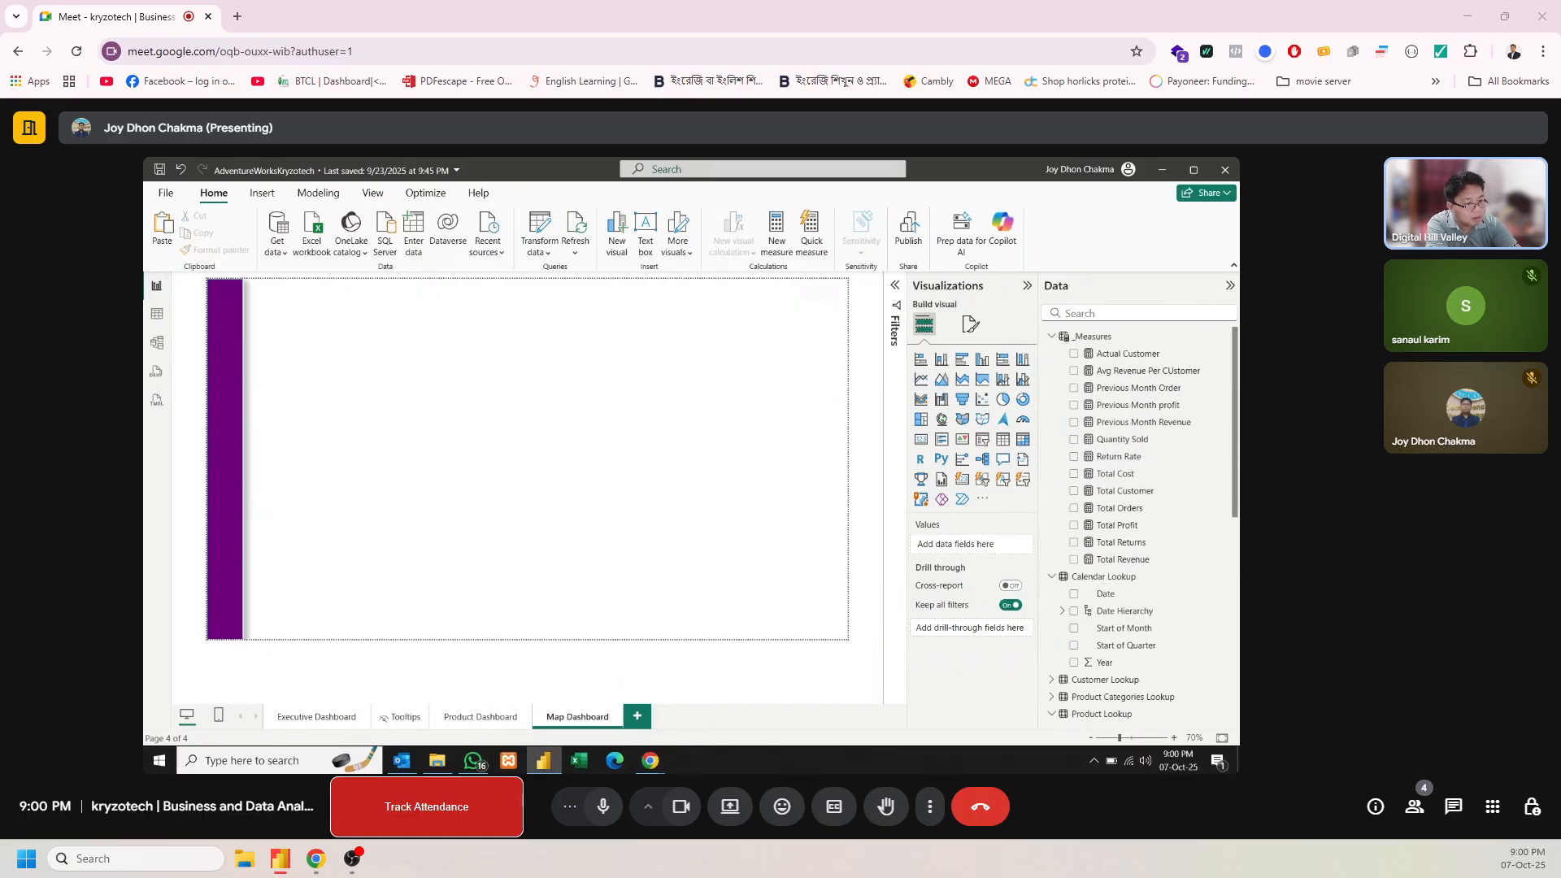
scroll(1227, 434, down, 5)
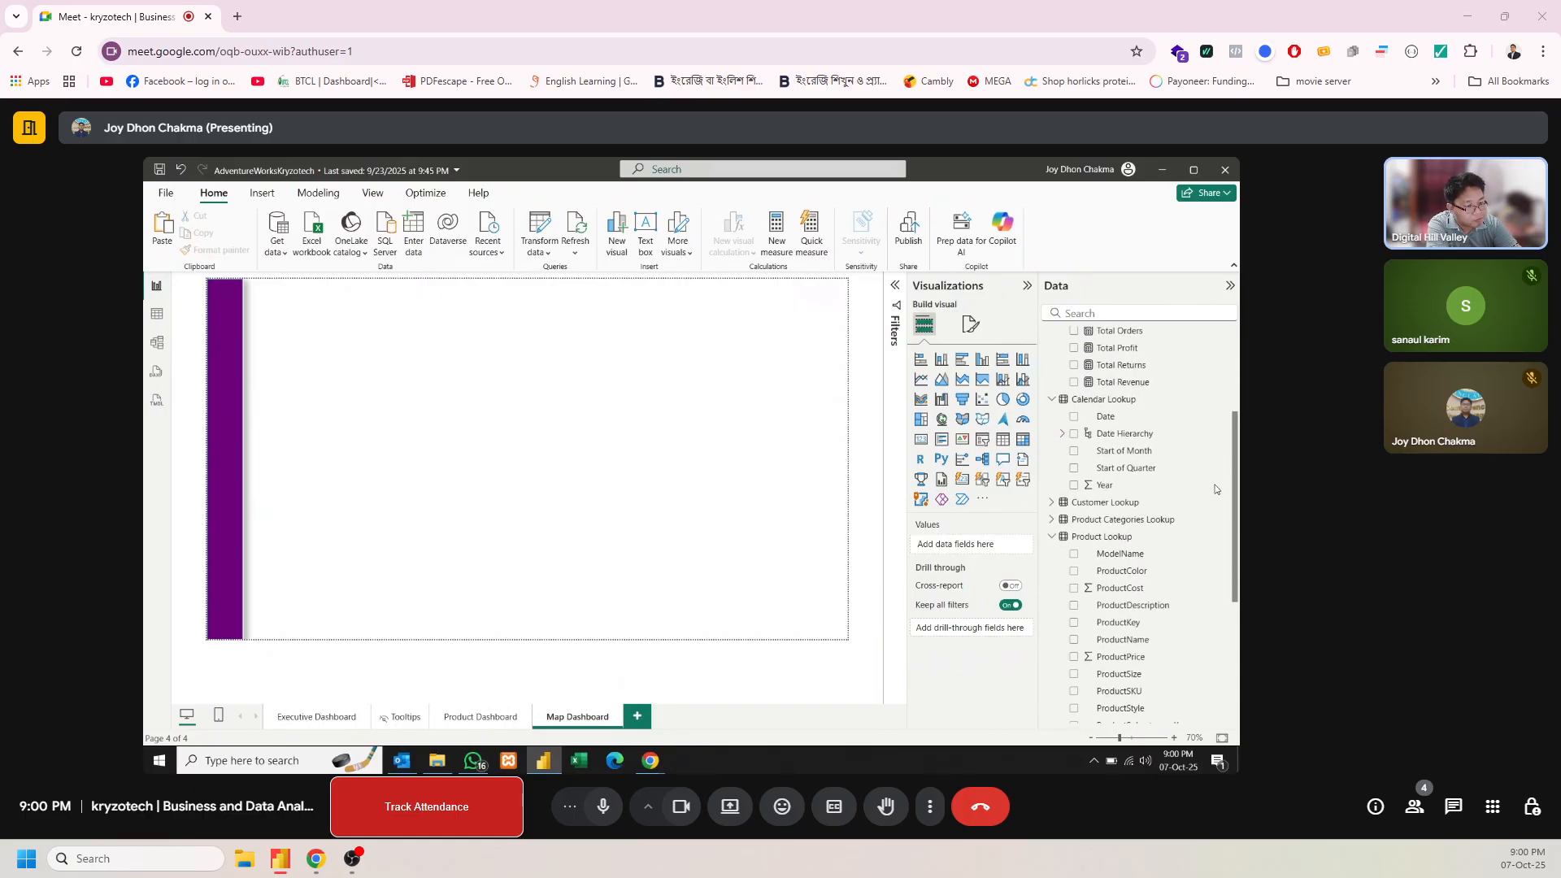
scroll(1220, 483, up, 2)
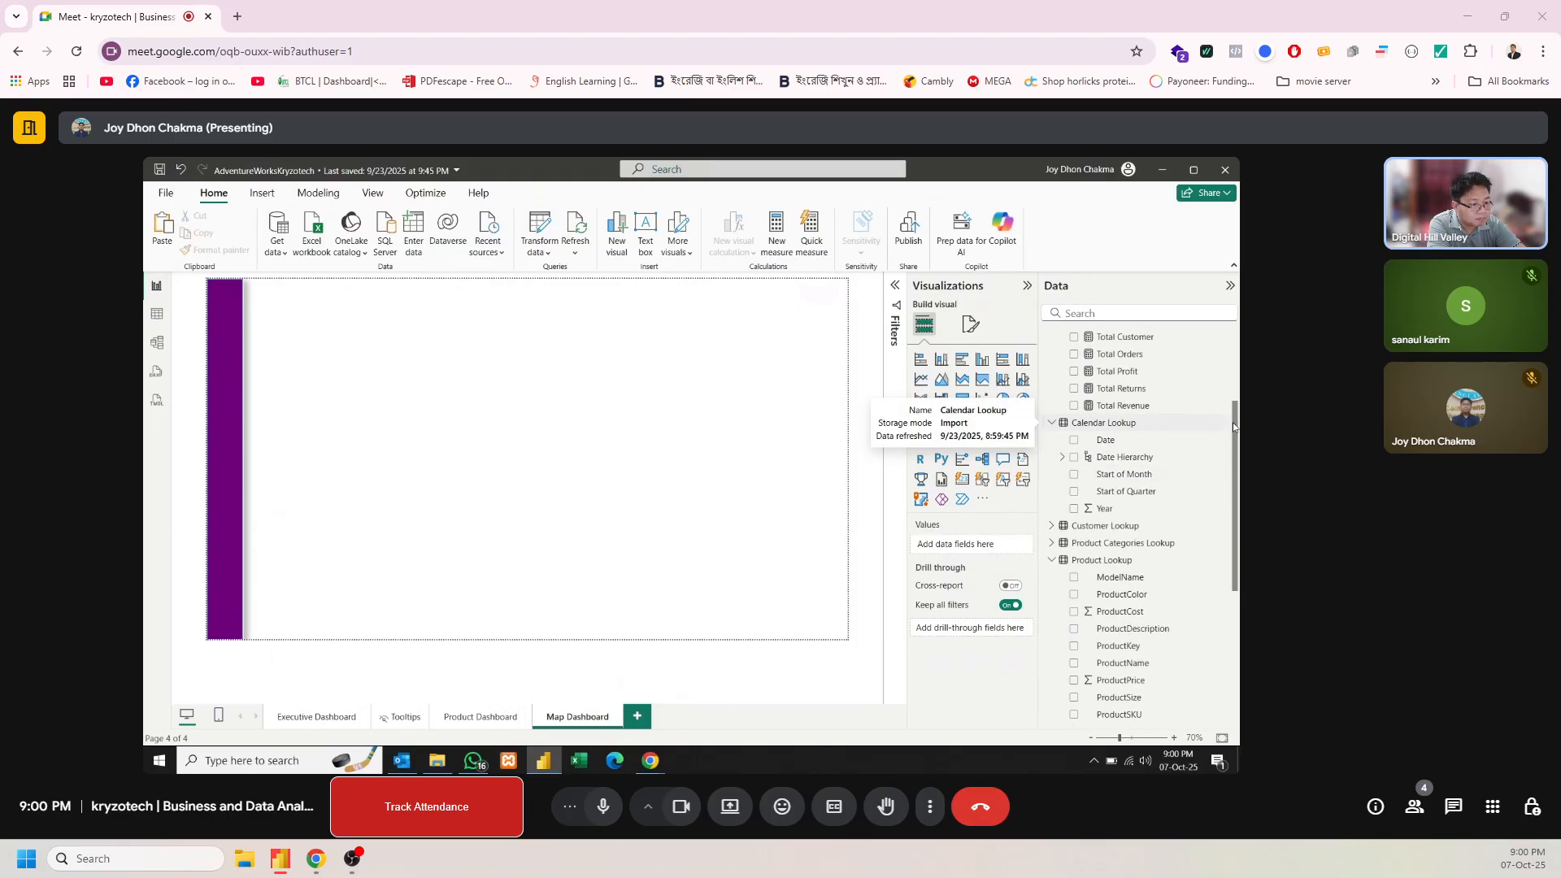
scroll(1235, 426, up, 4)
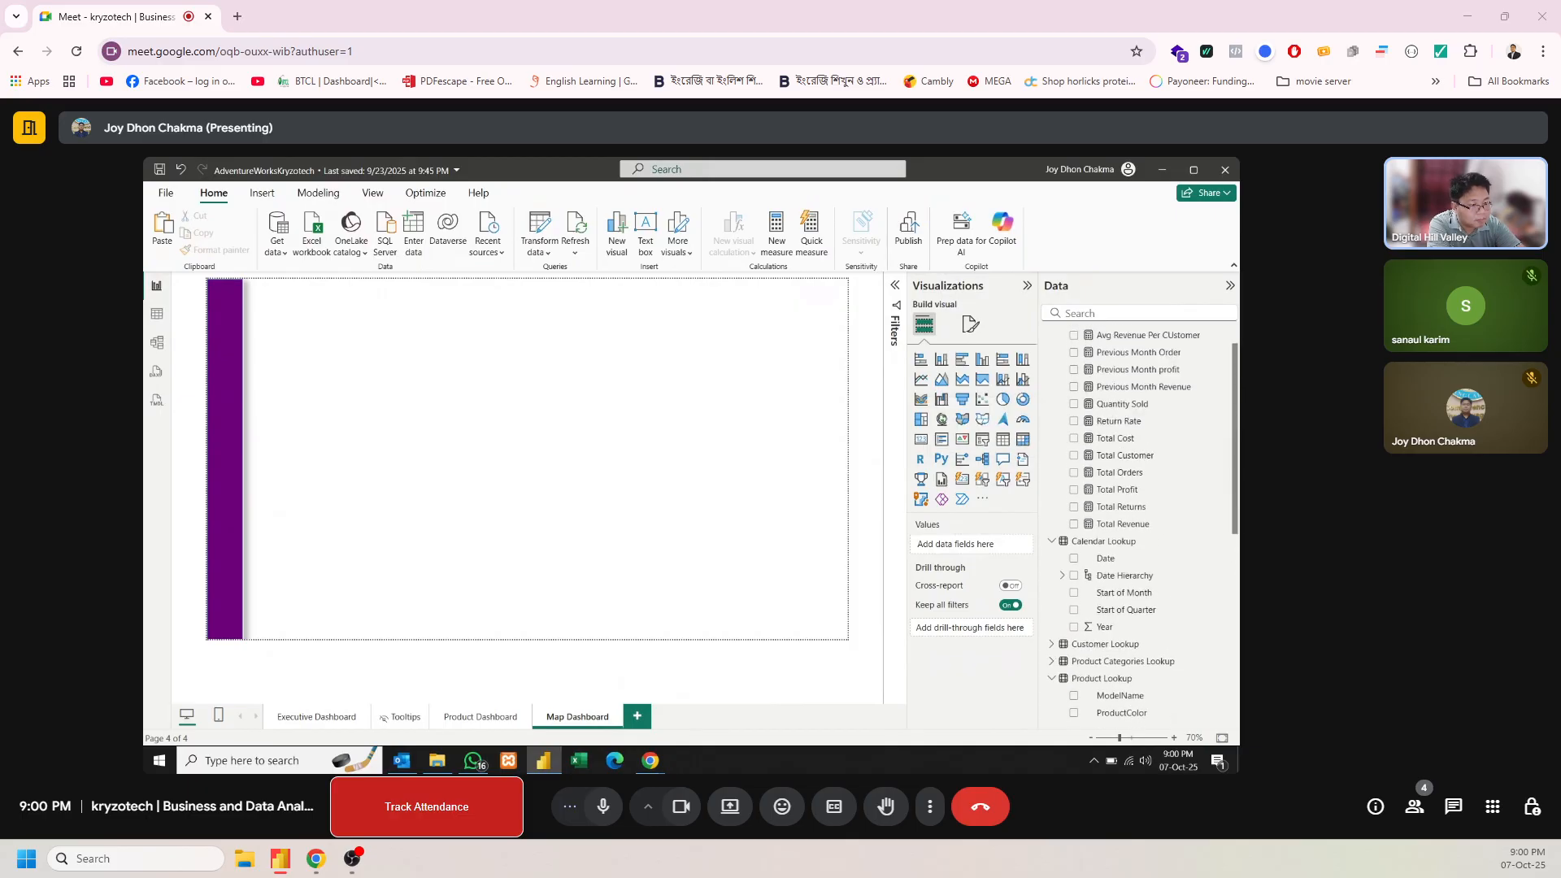
mouse_move(1237, 354)
mouse_down()
mouse_move(1237, 385)
mouse_move(1236, 356)
mouse_up()
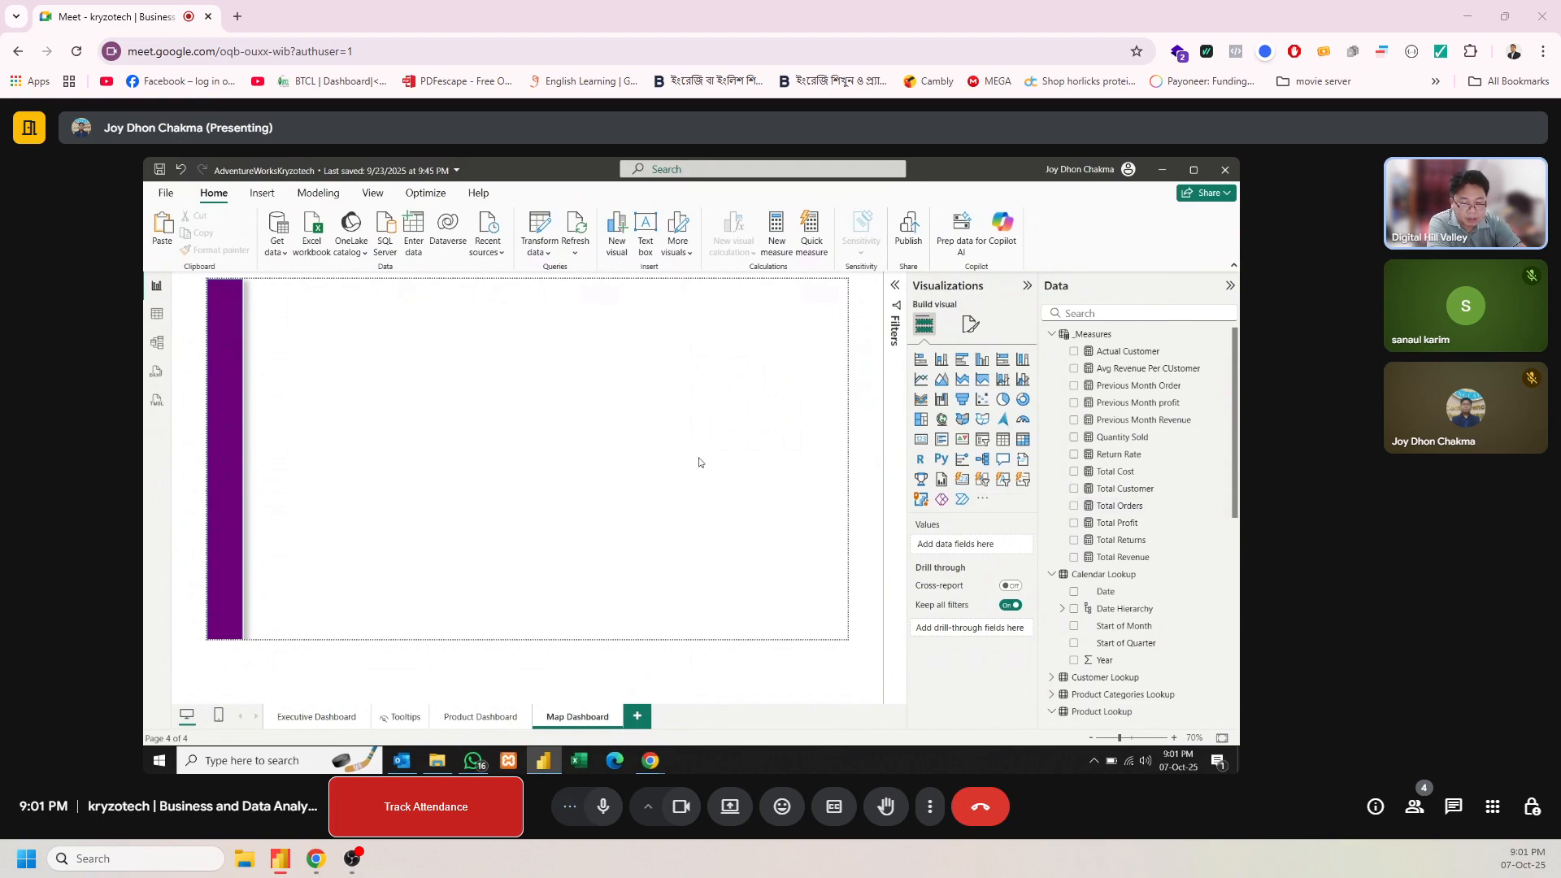
Copy the five KPI cards plus the Top Ordered Product and most Returned Product cards from Executive Dashboard to Map Dashboard, shifting them slightly up and left
click(469, 717)
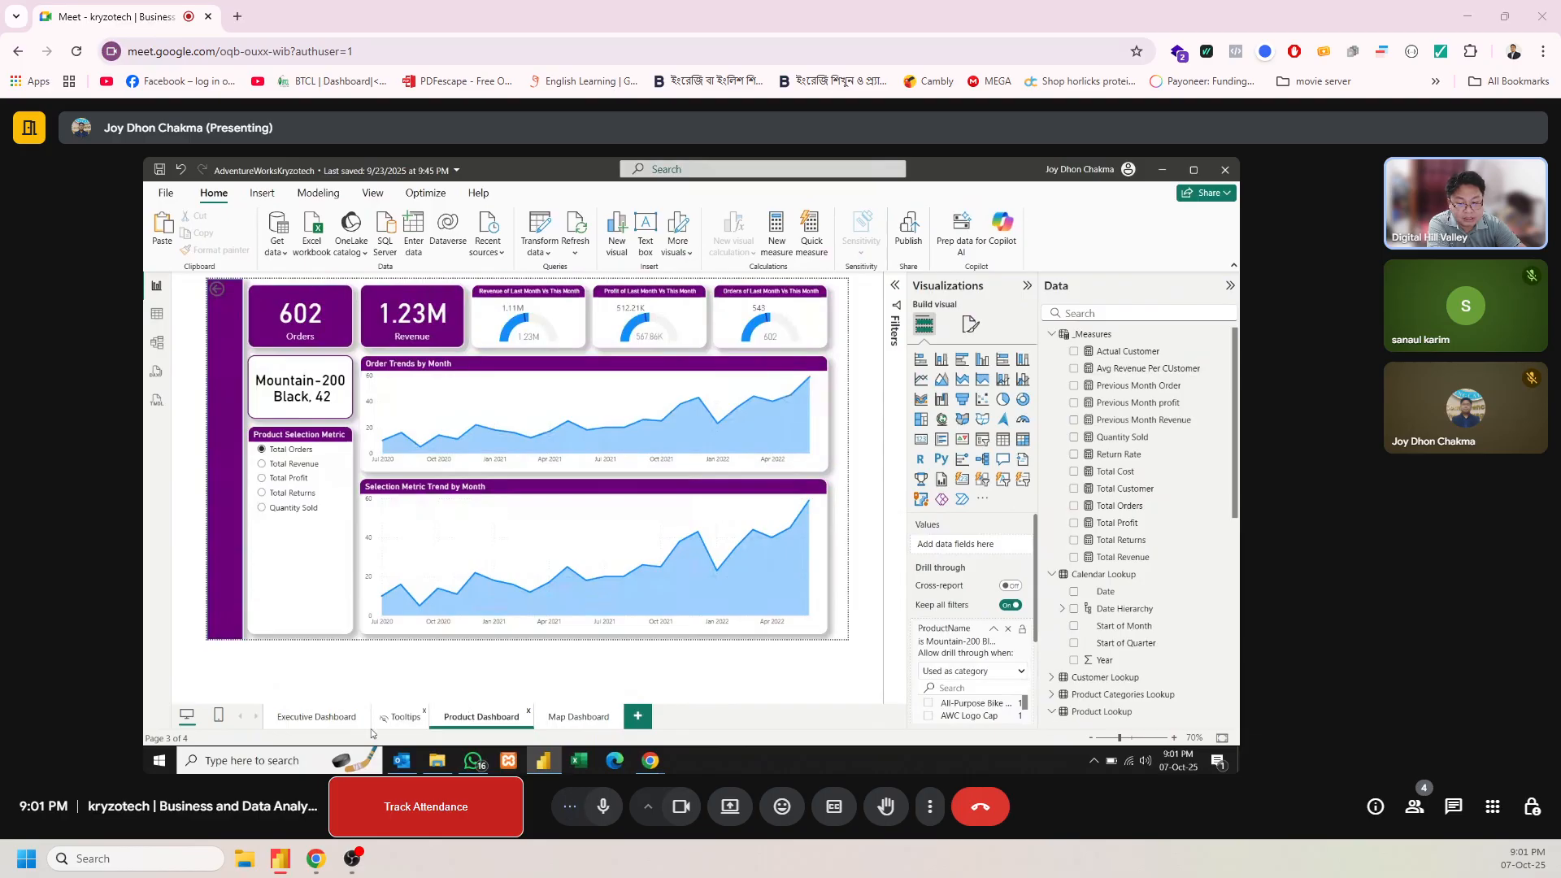
click(317, 717)
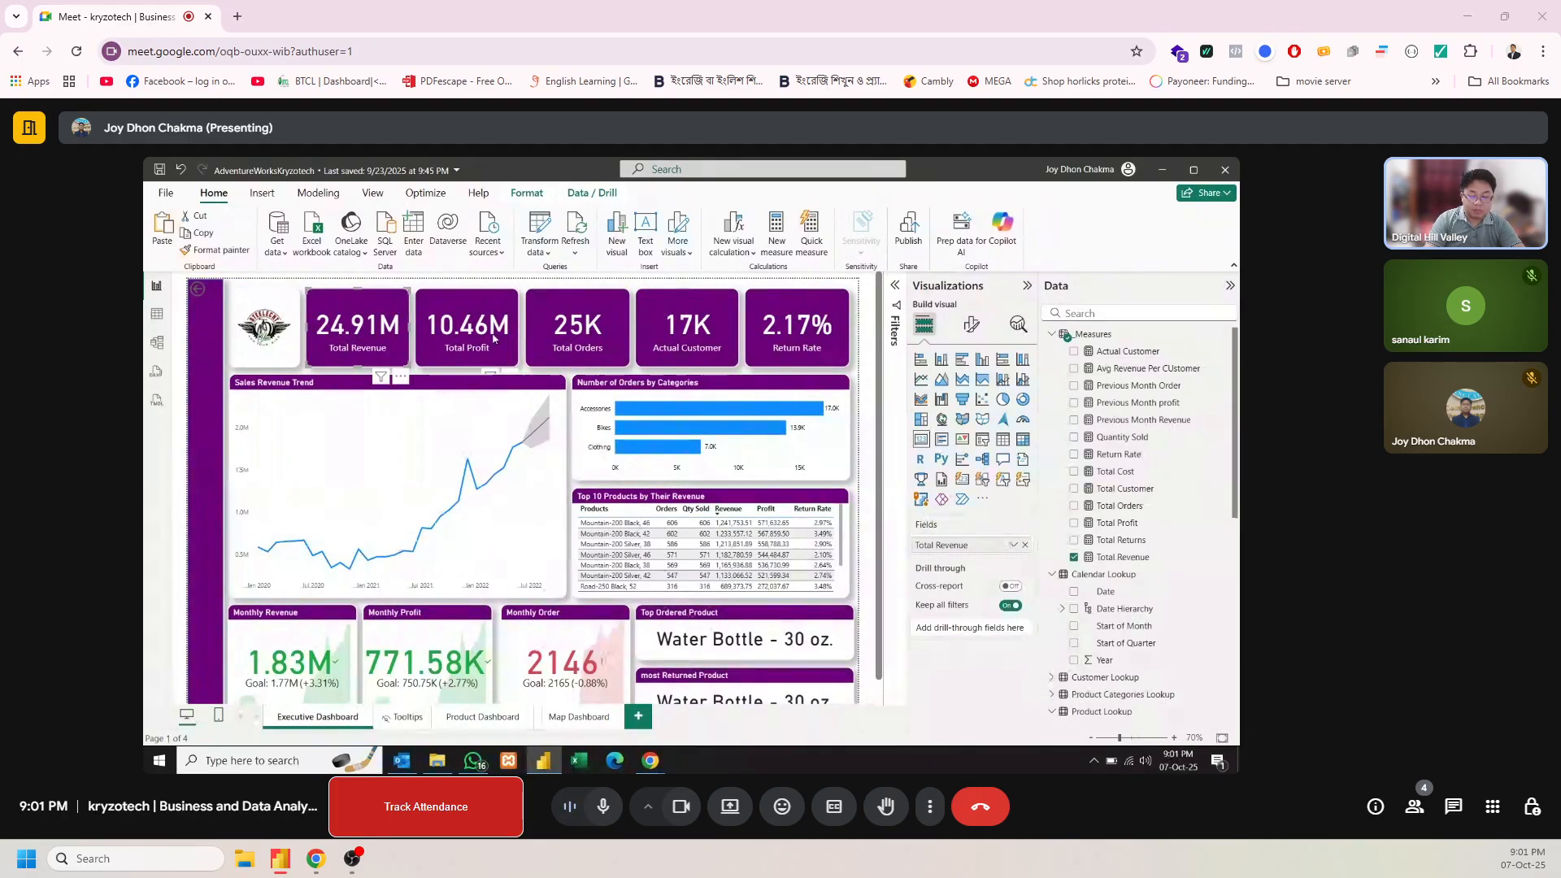
ctrl+click(493, 338)
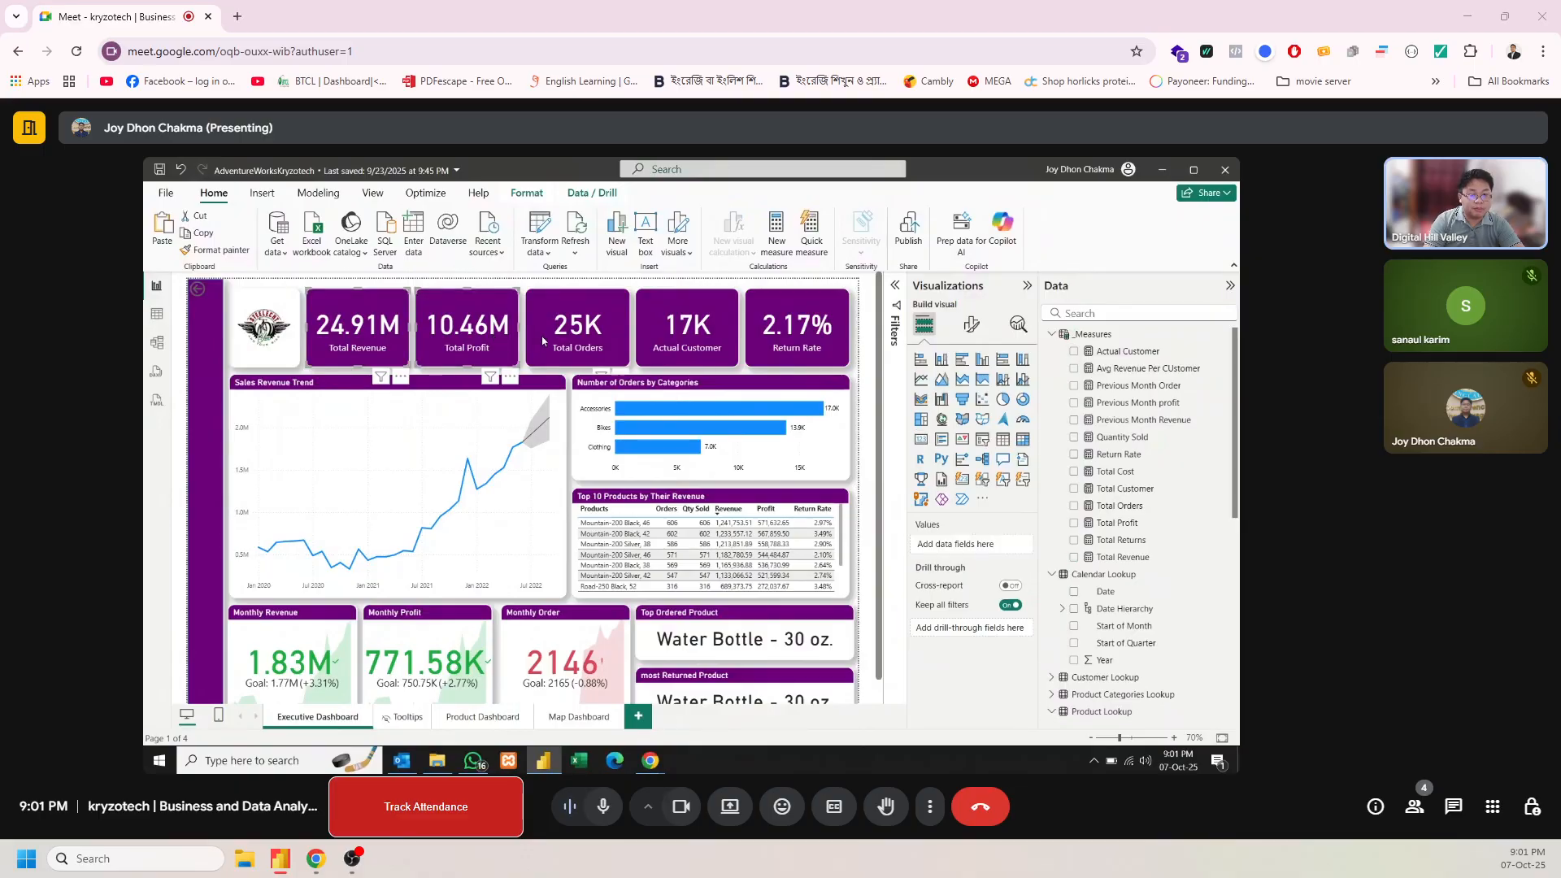
ctrl+click(607, 322)
ctrl+click(691, 325)
ctrl+click(788, 323)
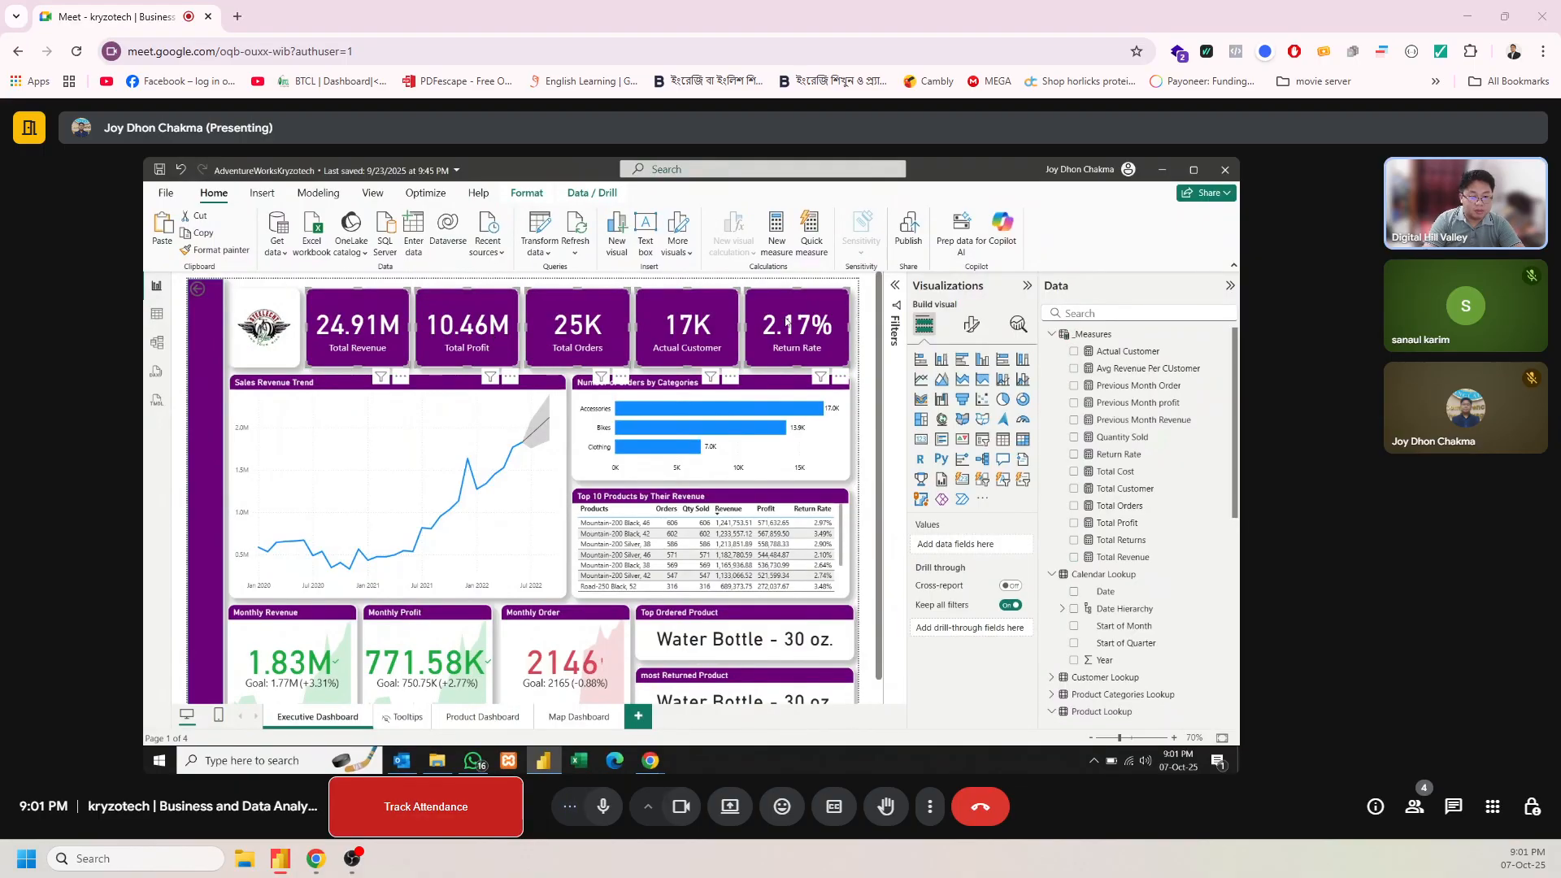
click(714, 628)
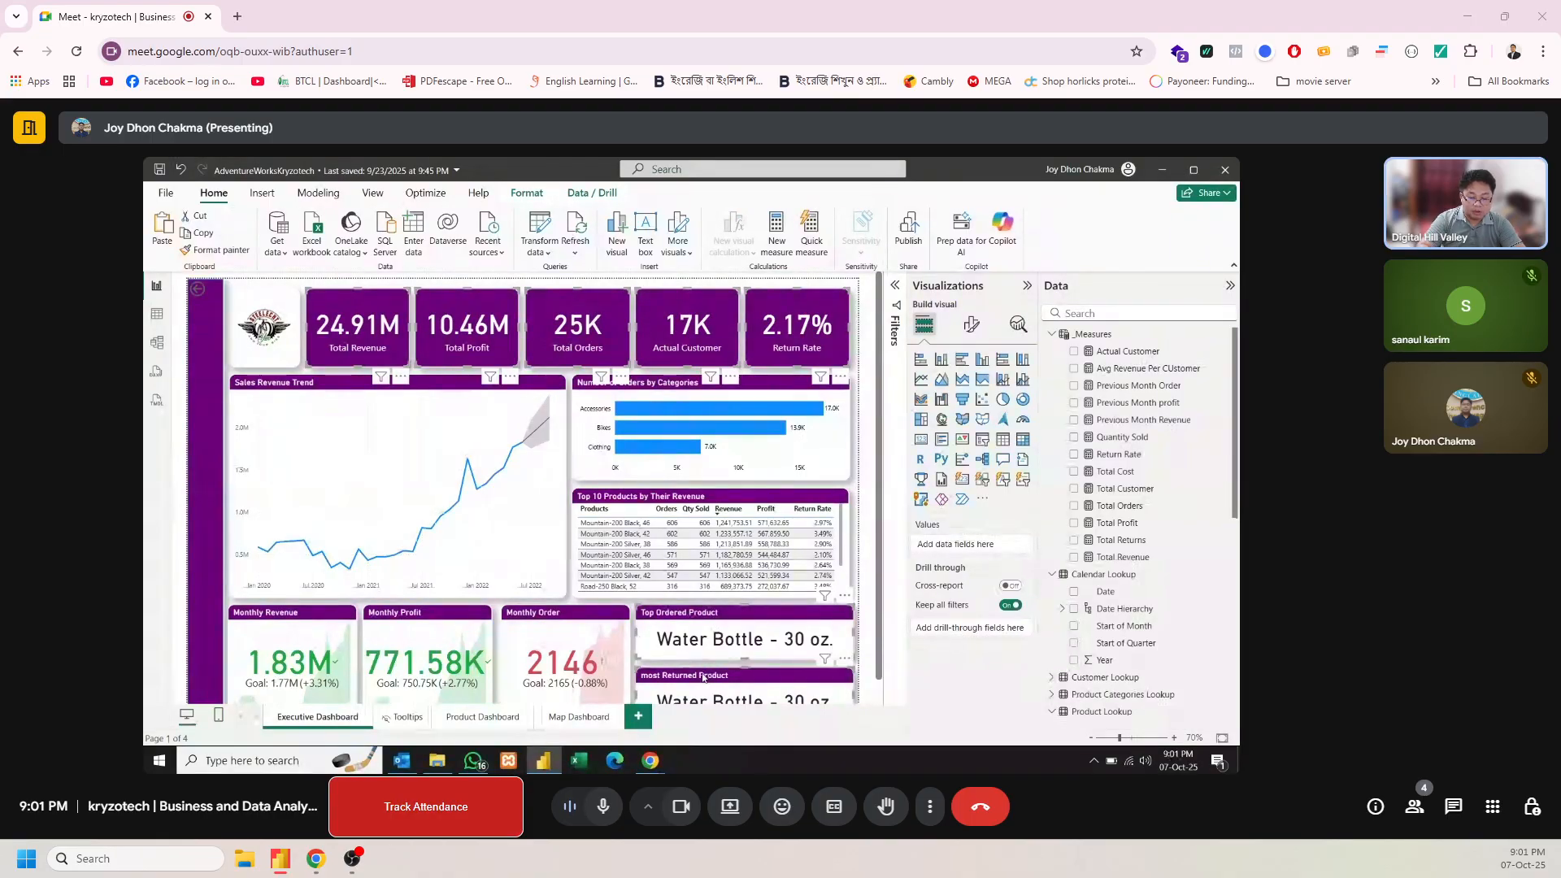
click(572, 719)
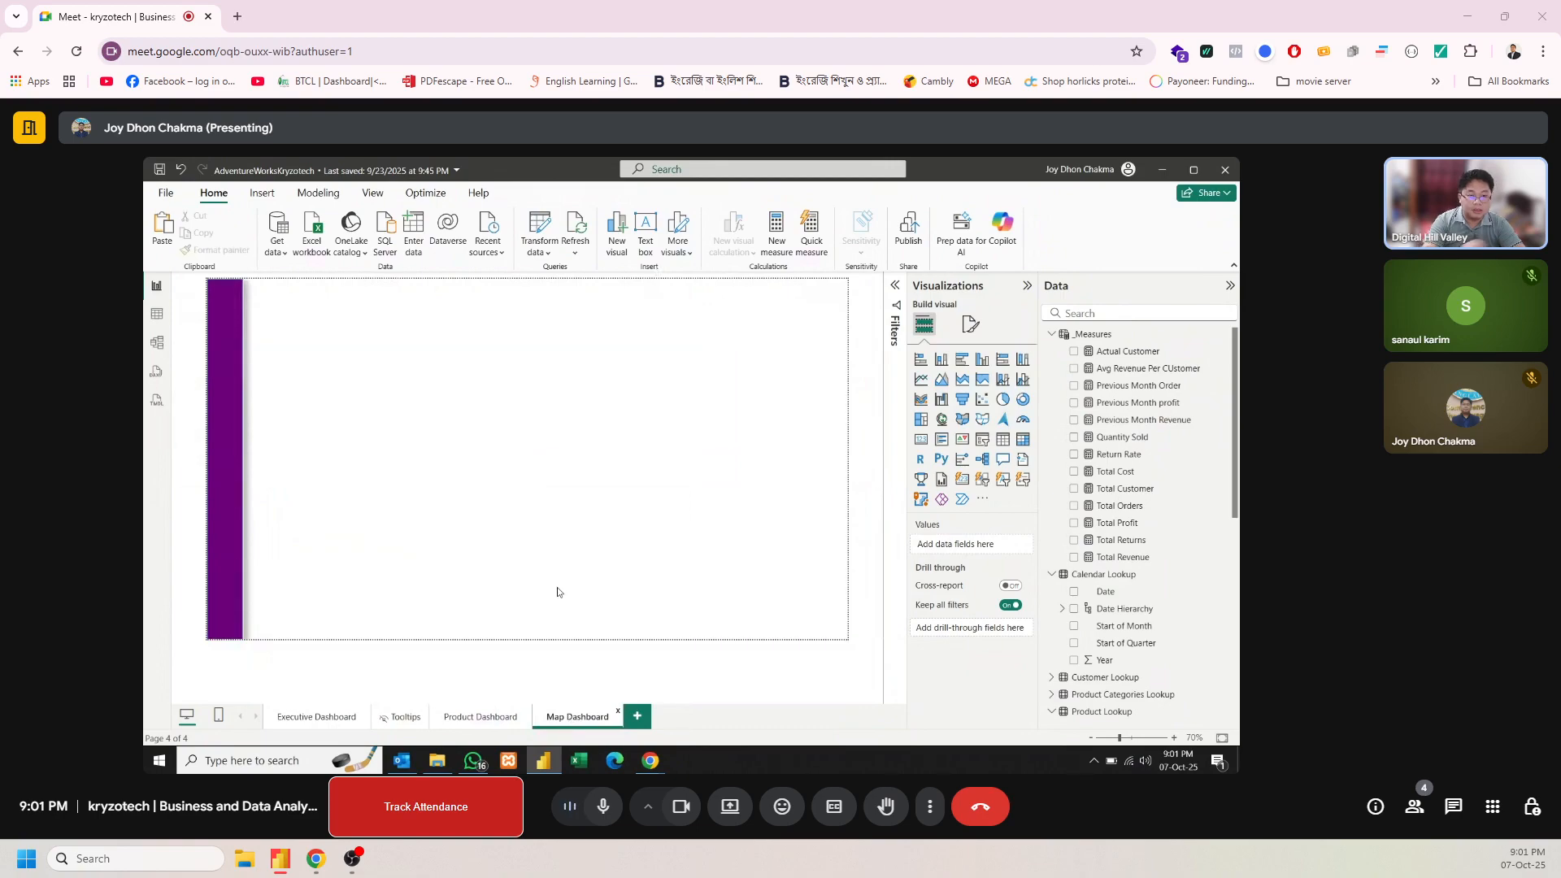
key(ctrl+v)
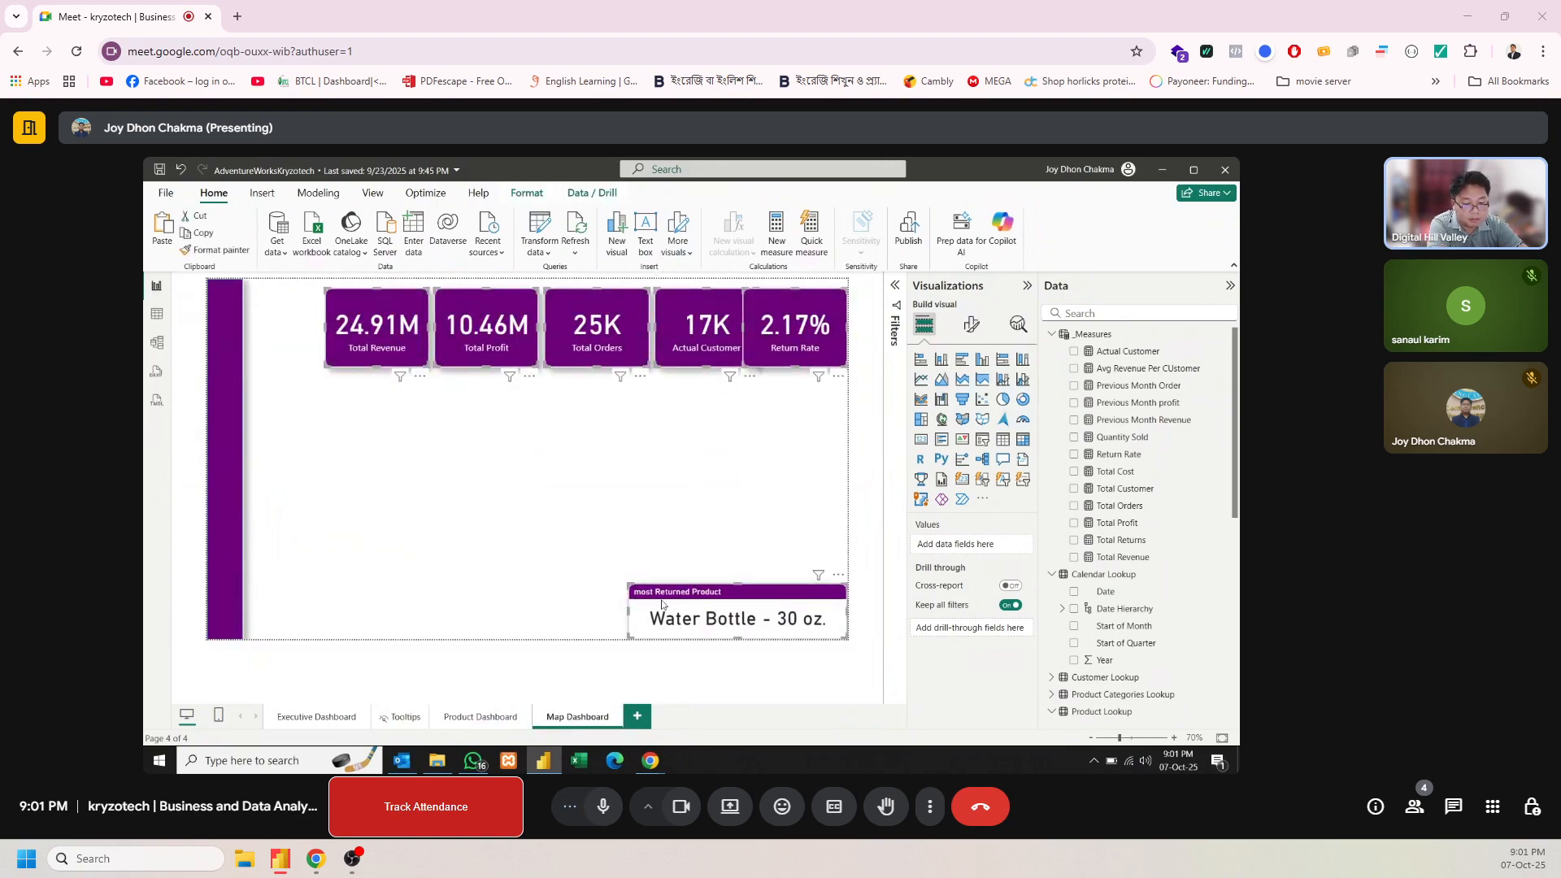
mouse_move(667, 597)
mouse_down()
mouse_move(627, 576)
mouse_move(660, 584)
mouse_up()
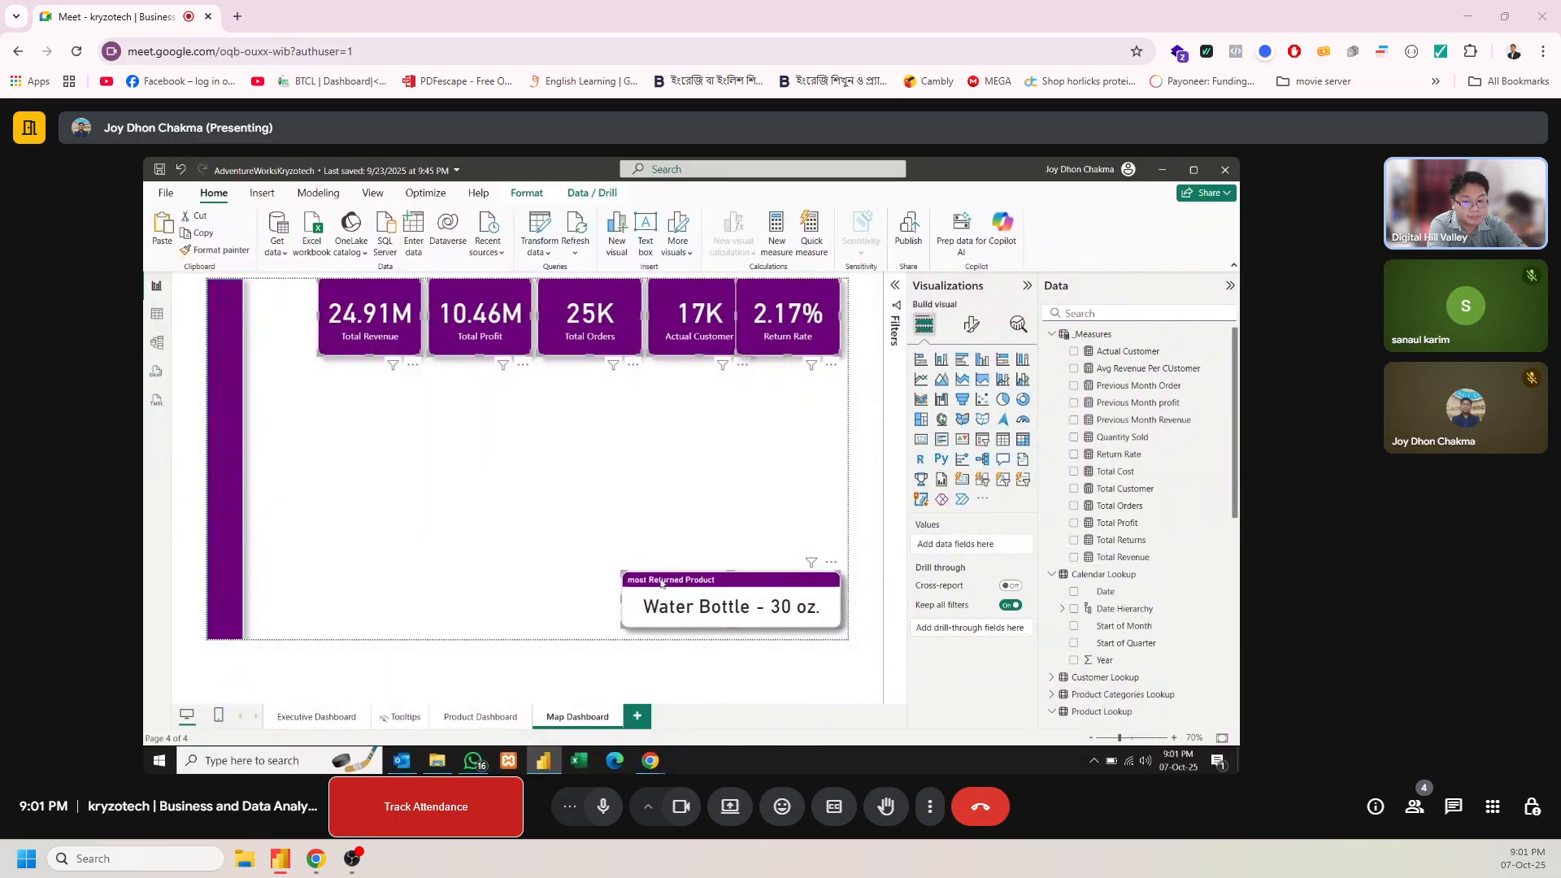
click(592, 557)
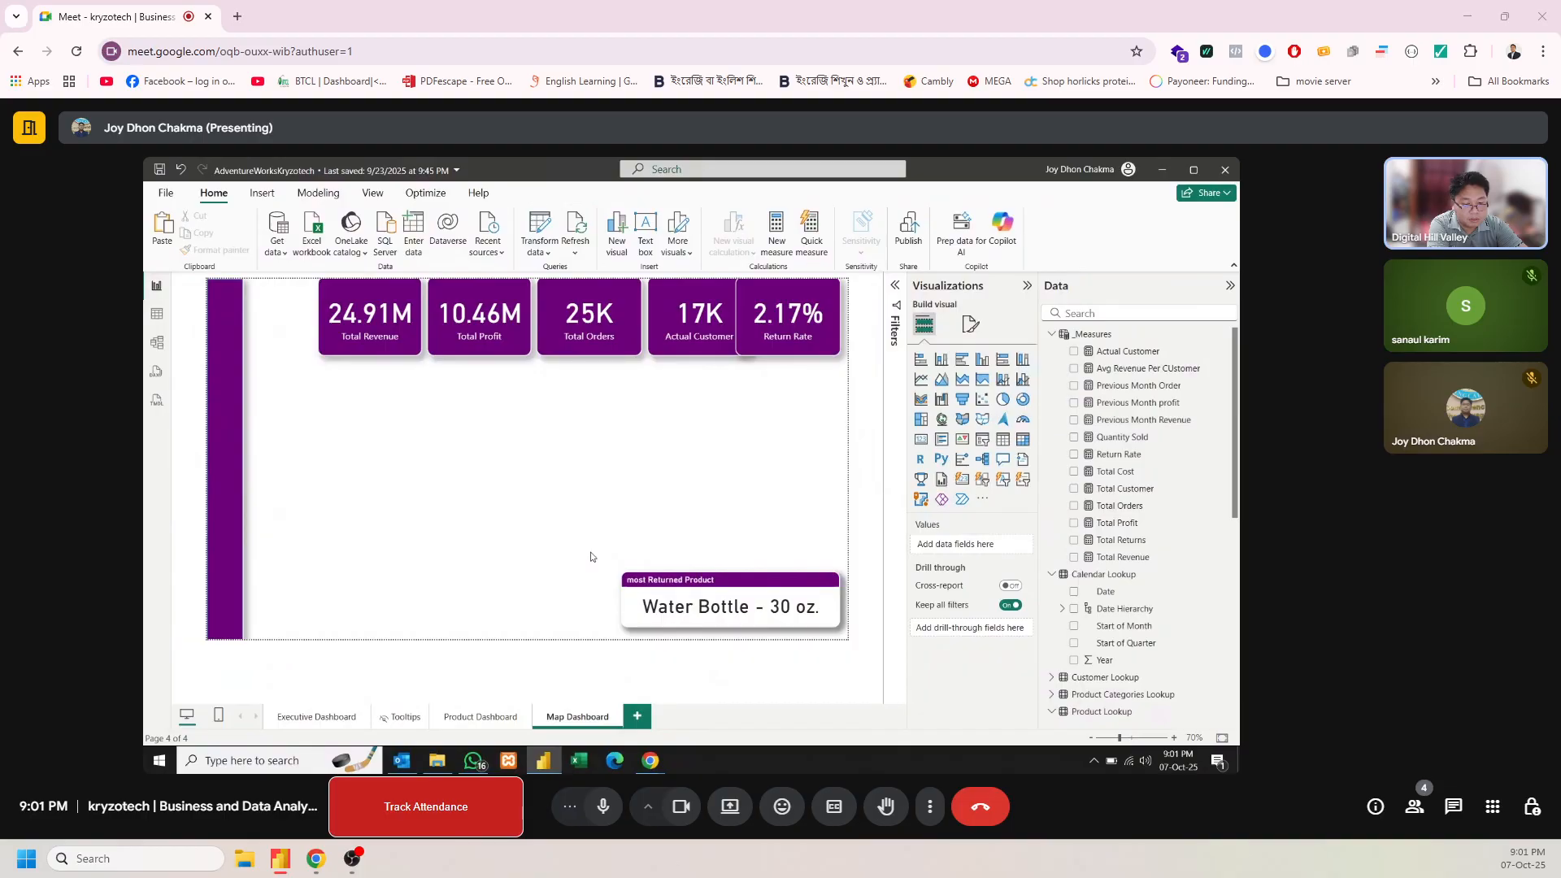
Place the most Returned Product card under the Total Revenue and Total Profit cards, with the Top Ordered Product card beneath it, both reduced in height
drag(624, 574, 422, 421)
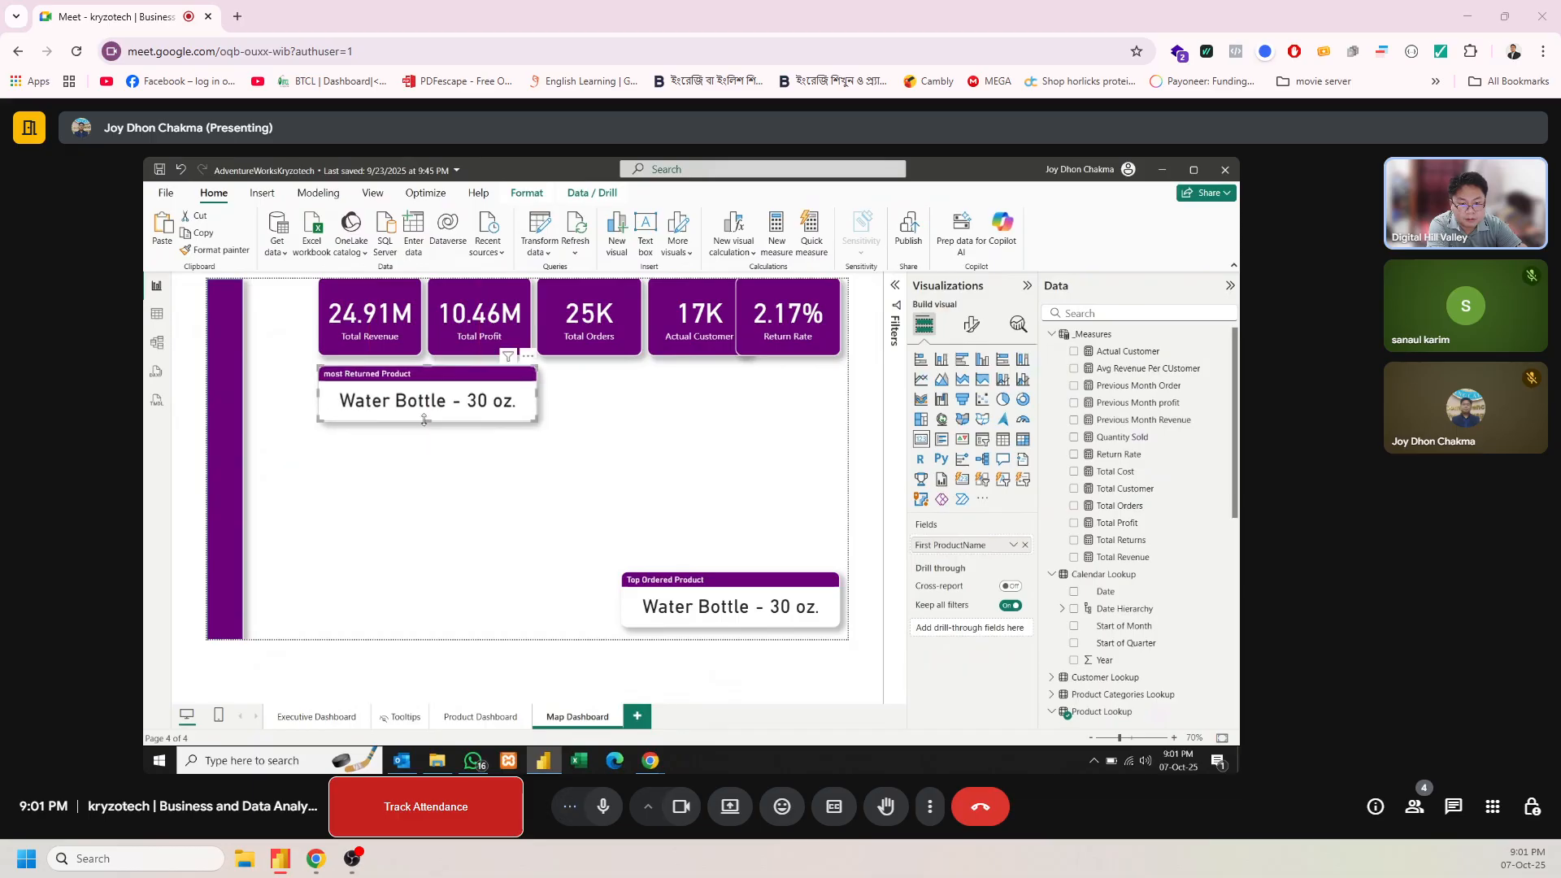
click(424, 415)
click(422, 410)
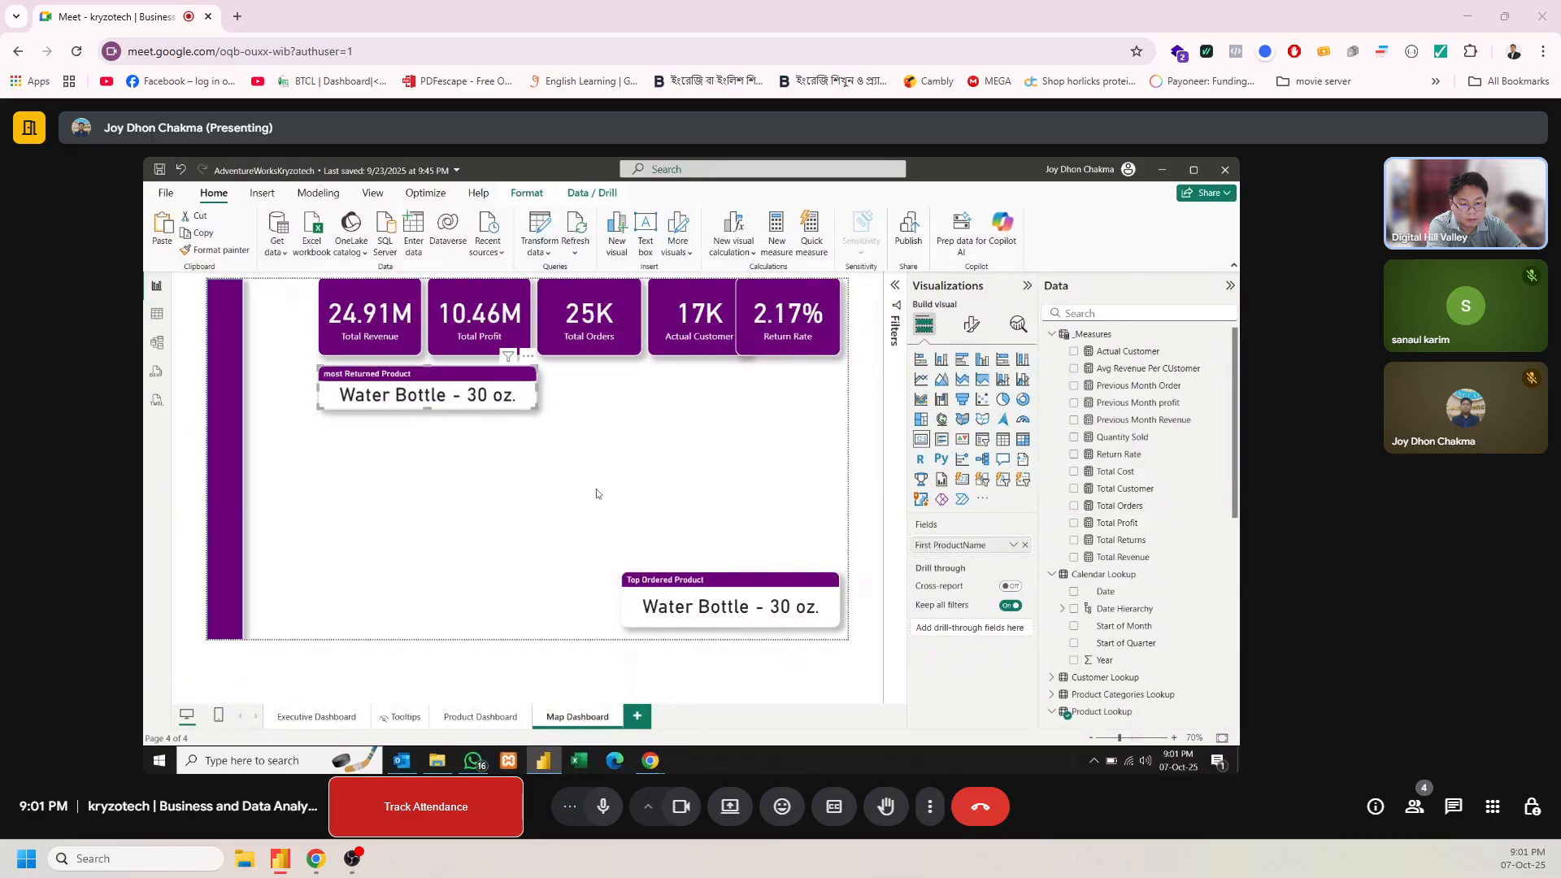
drag(712, 593, 430, 457)
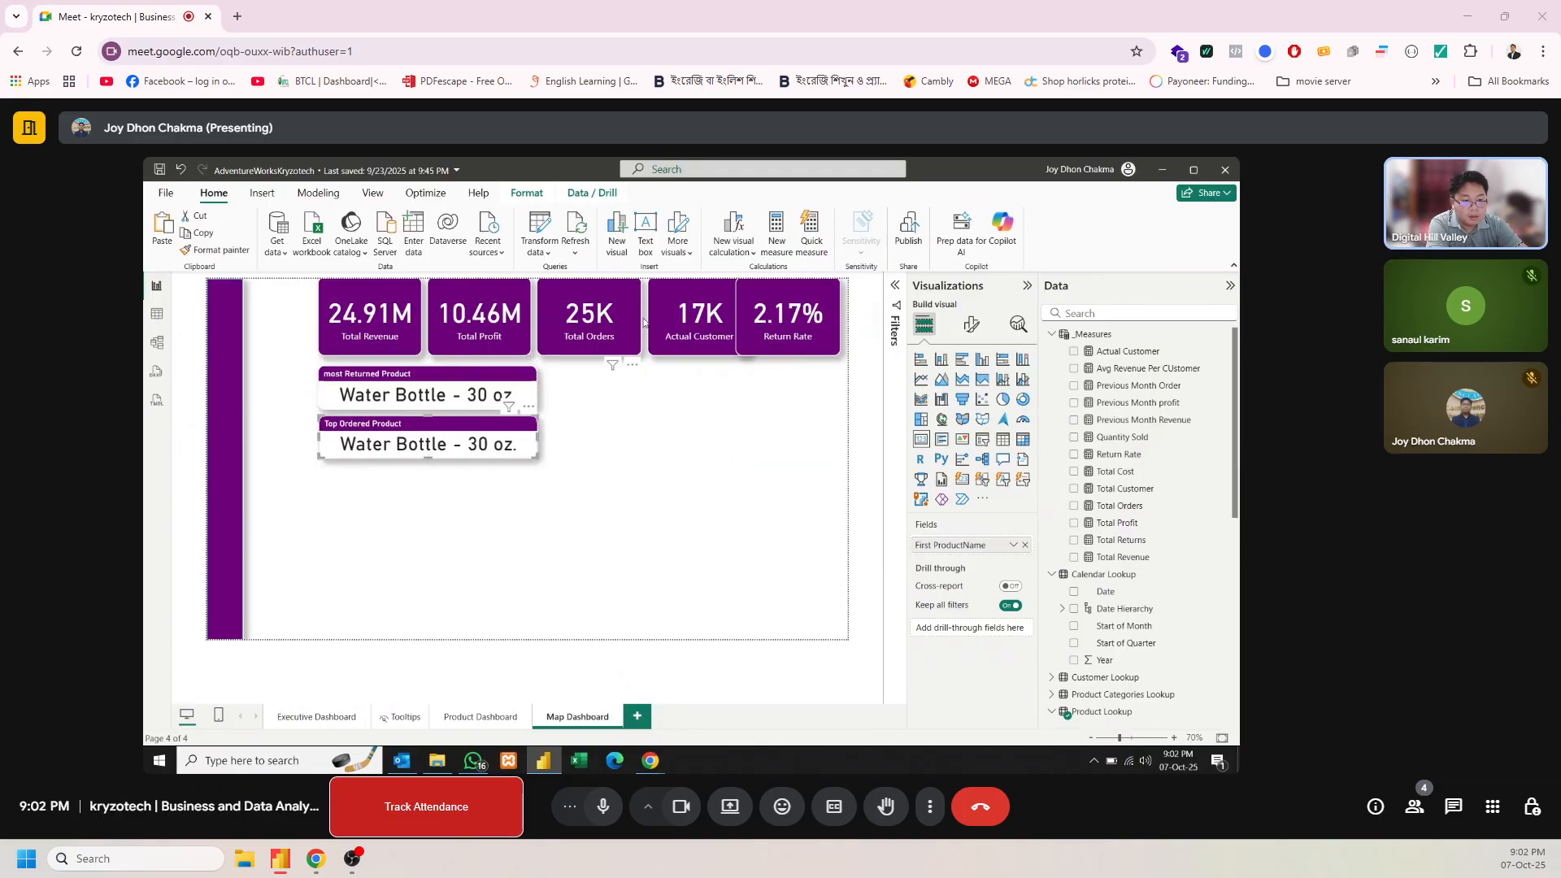
Slightly reduce the height of the Actual Customer and Return Rate cards and stack them exactly at the page's upper-right corner
click(785, 350)
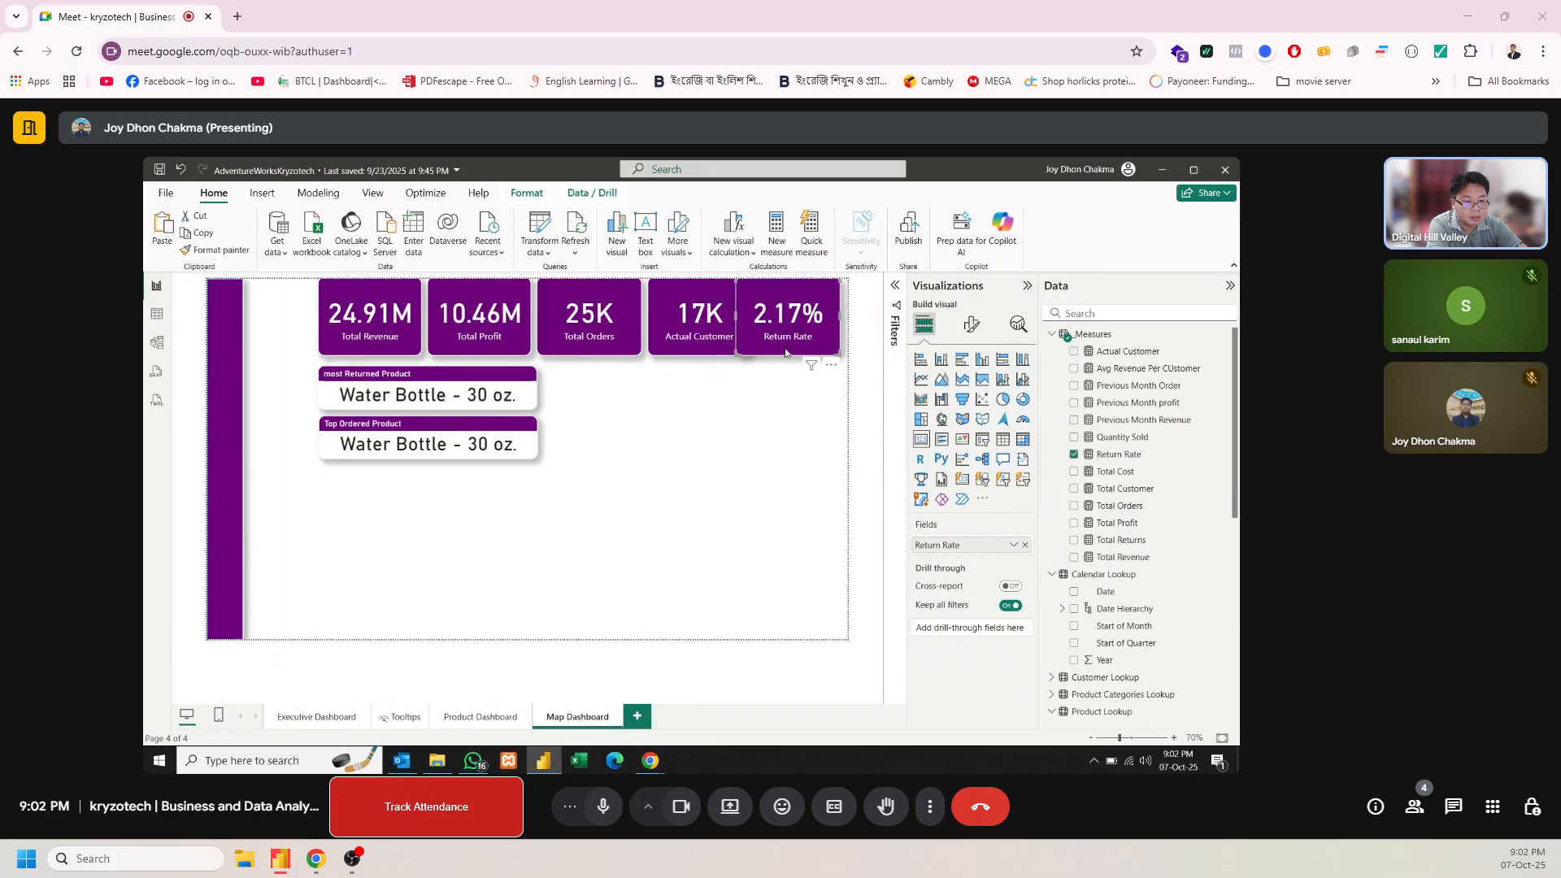
mouse_move(786, 353)
mouse_down()
mouse_move(744, 314)
mouse_move(771, 319)
mouse_move(707, 326)
mouse_move(795, 325)
mouse_move(787, 344)
mouse_up()
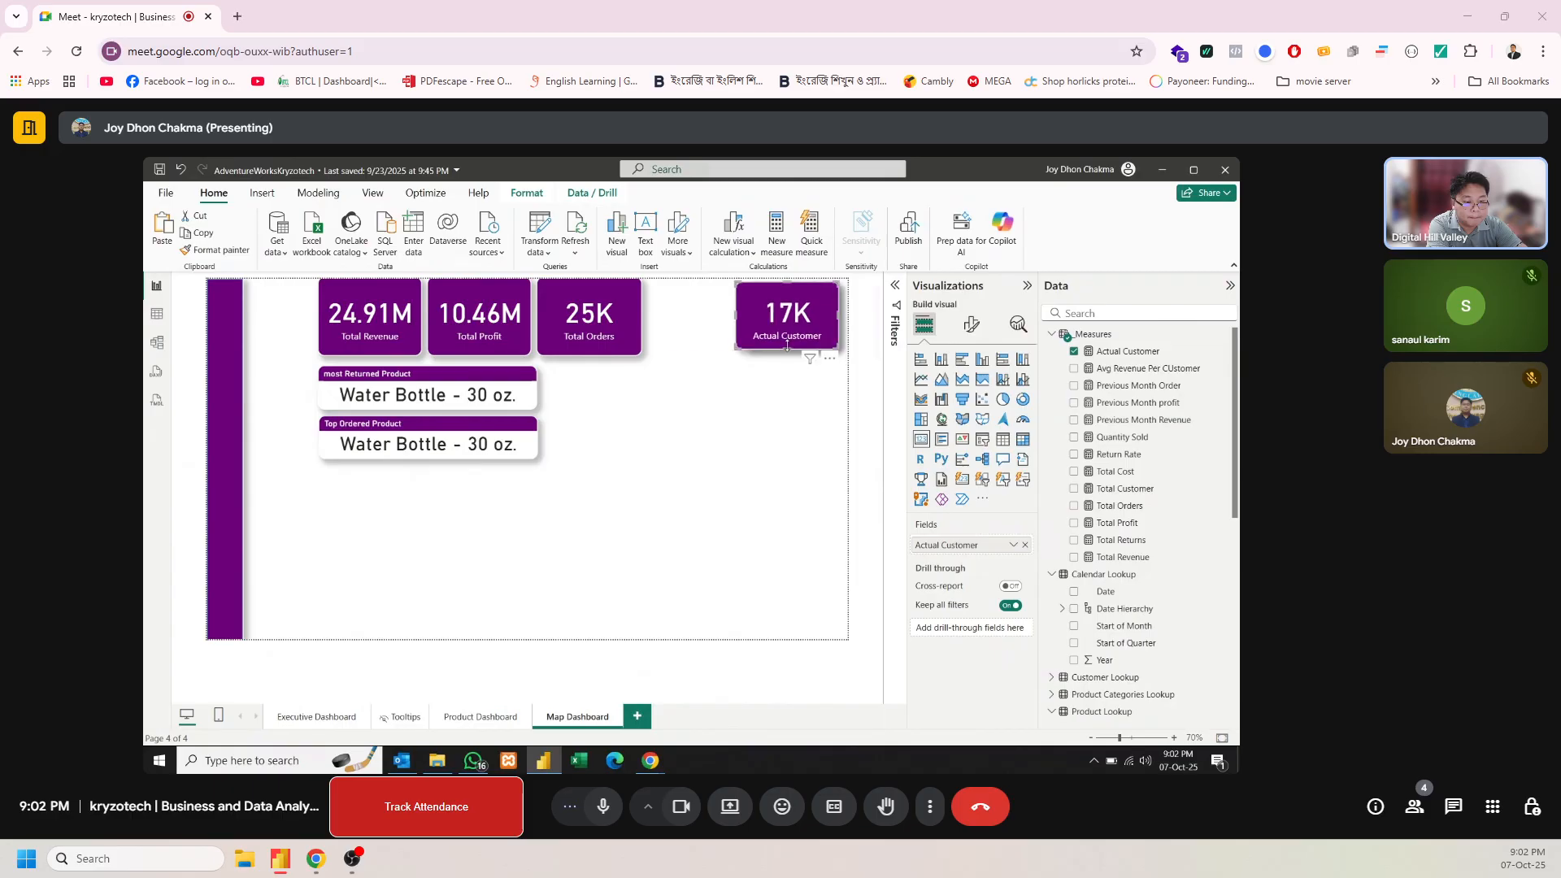
click(739, 320)
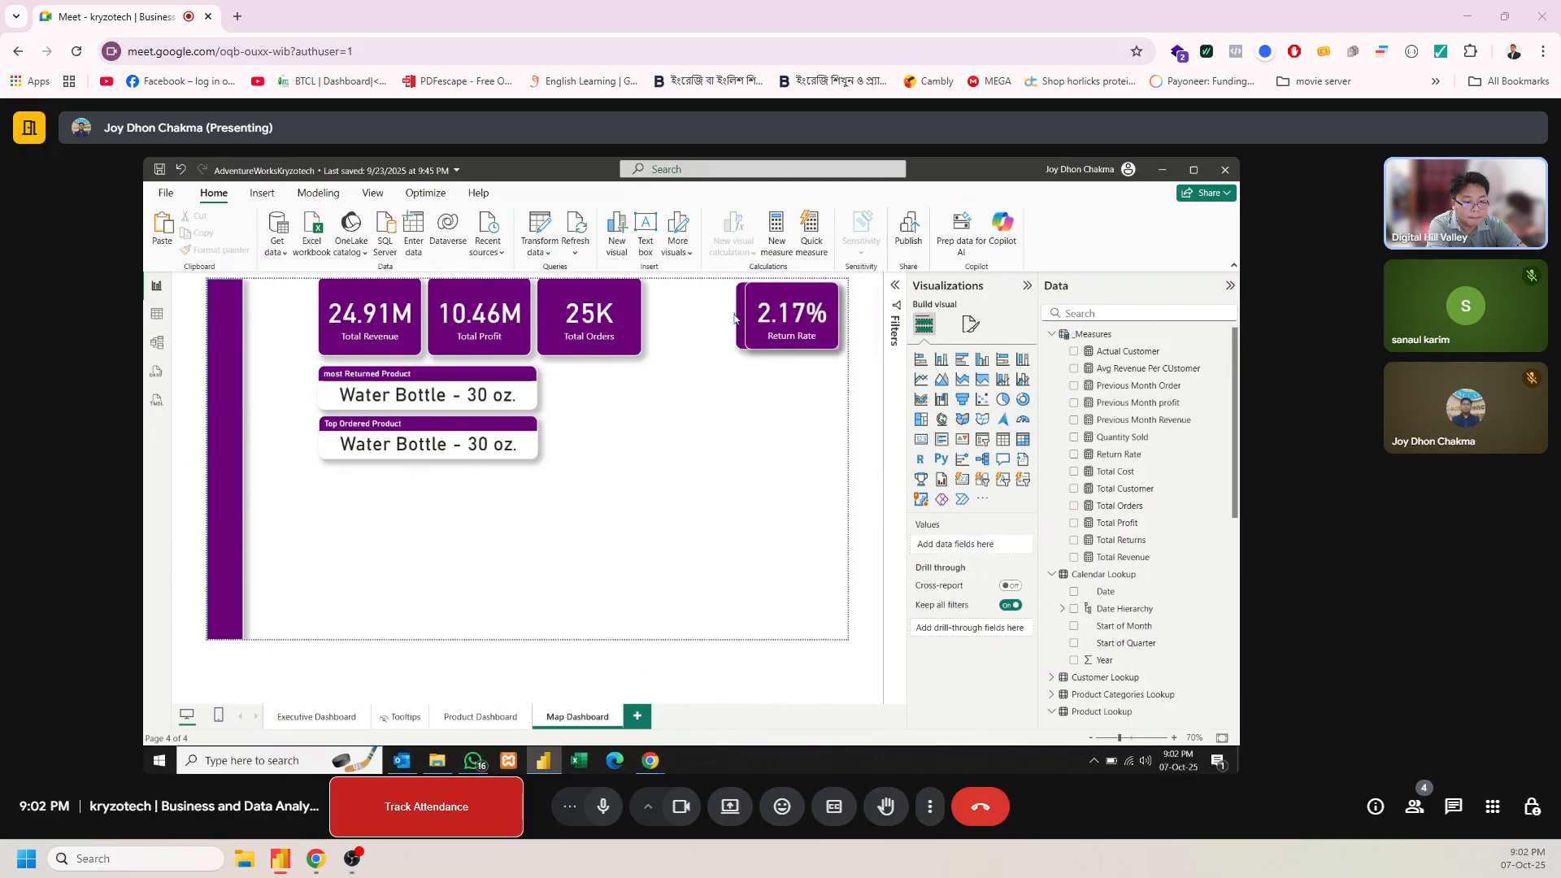
click(742, 318)
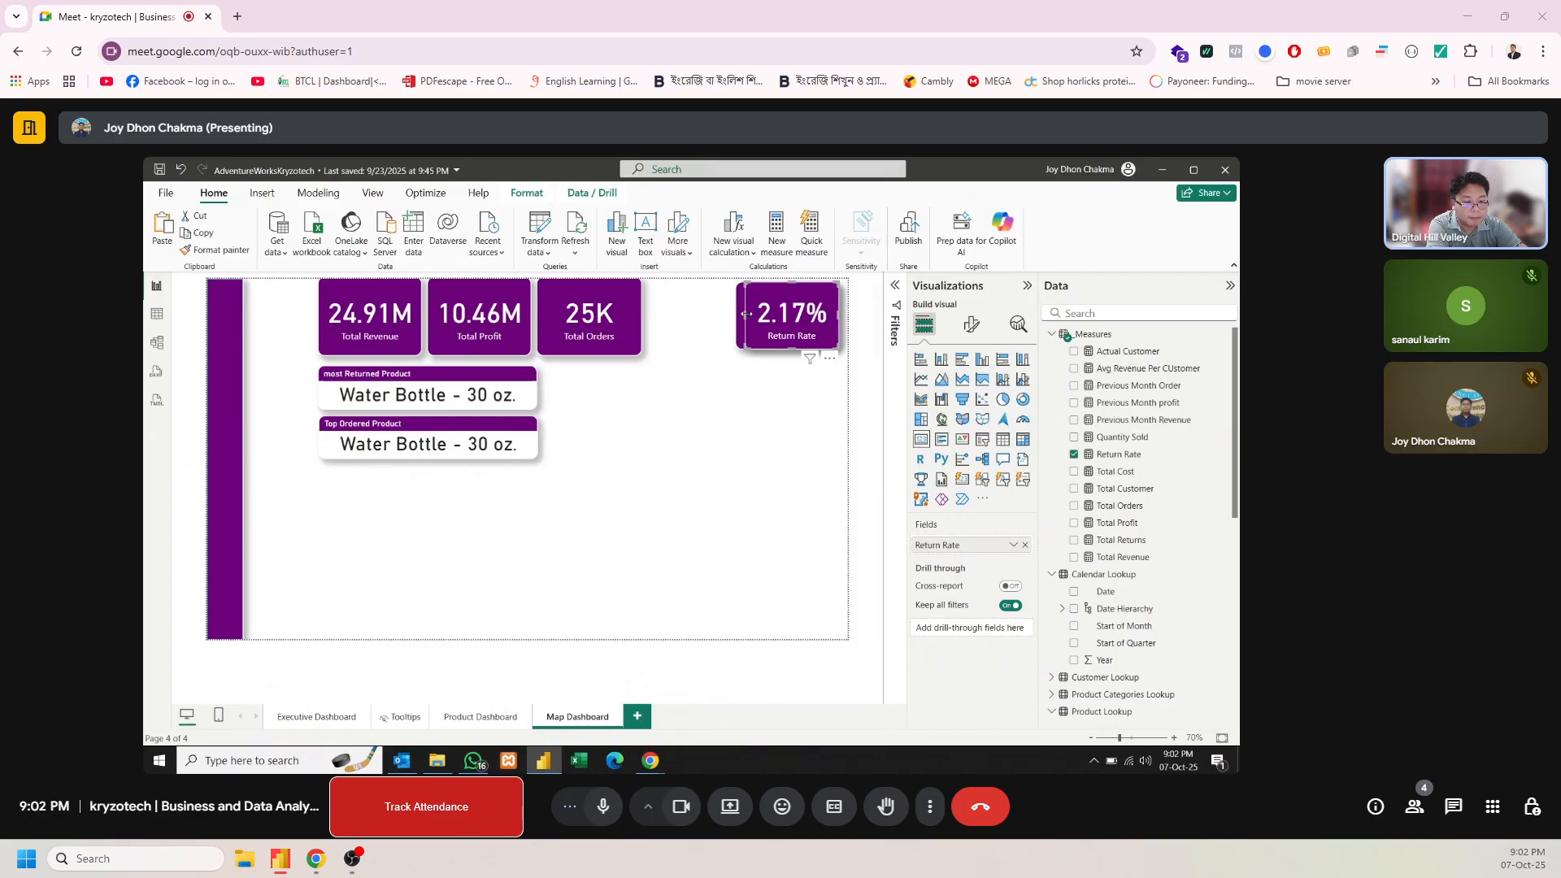
drag(745, 315, 741, 318)
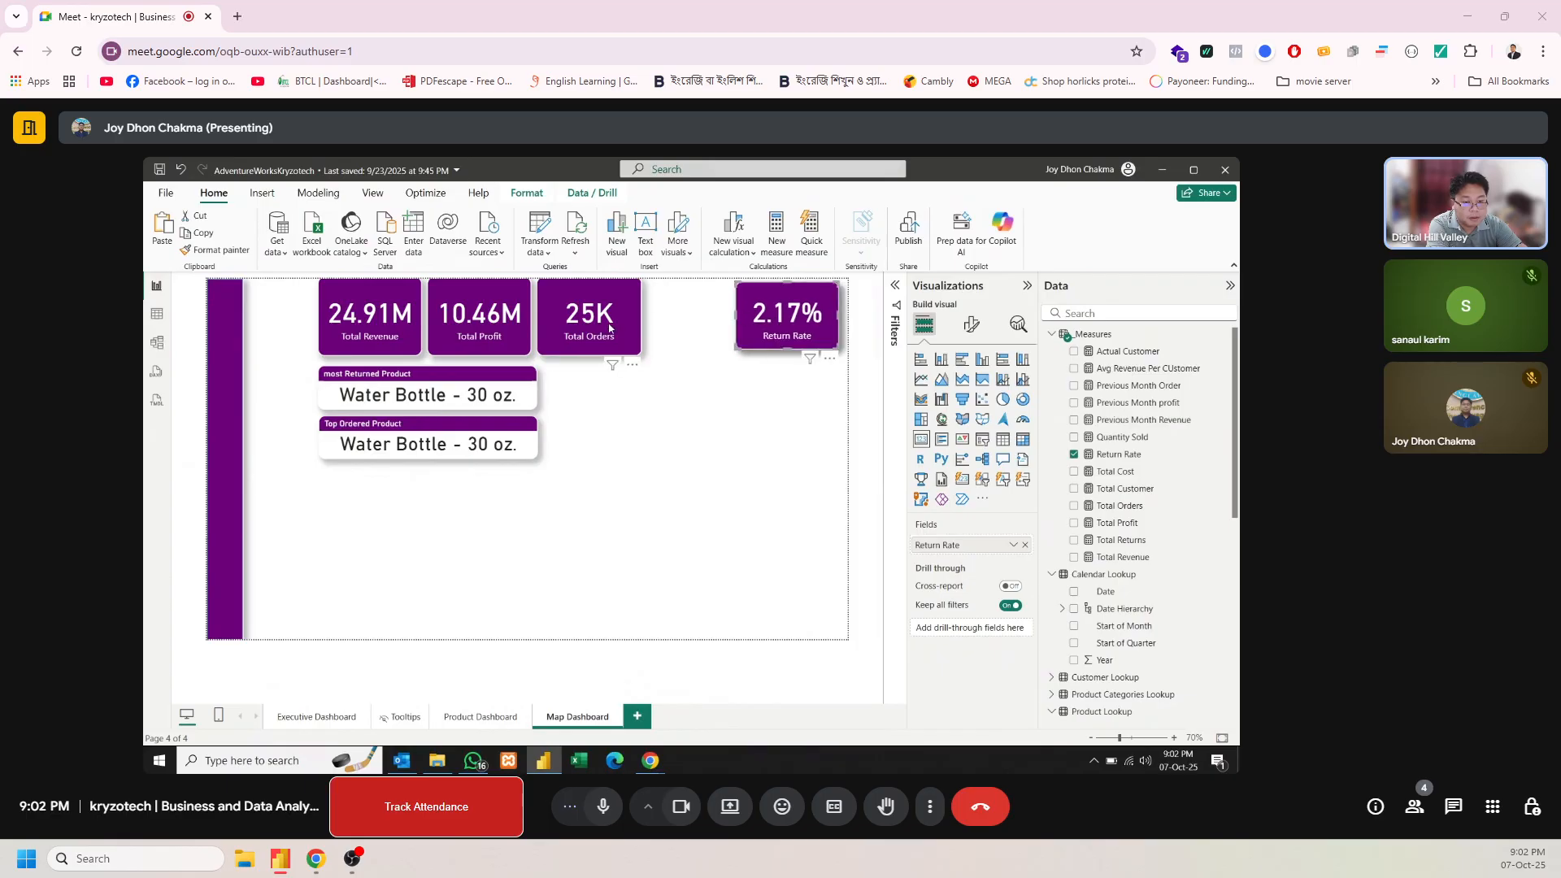
Move the Total Orders and Total Profit cards onto the same upper-right stack, and shorten them and the Total Revenue card to match
drag(609, 328, 783, 351)
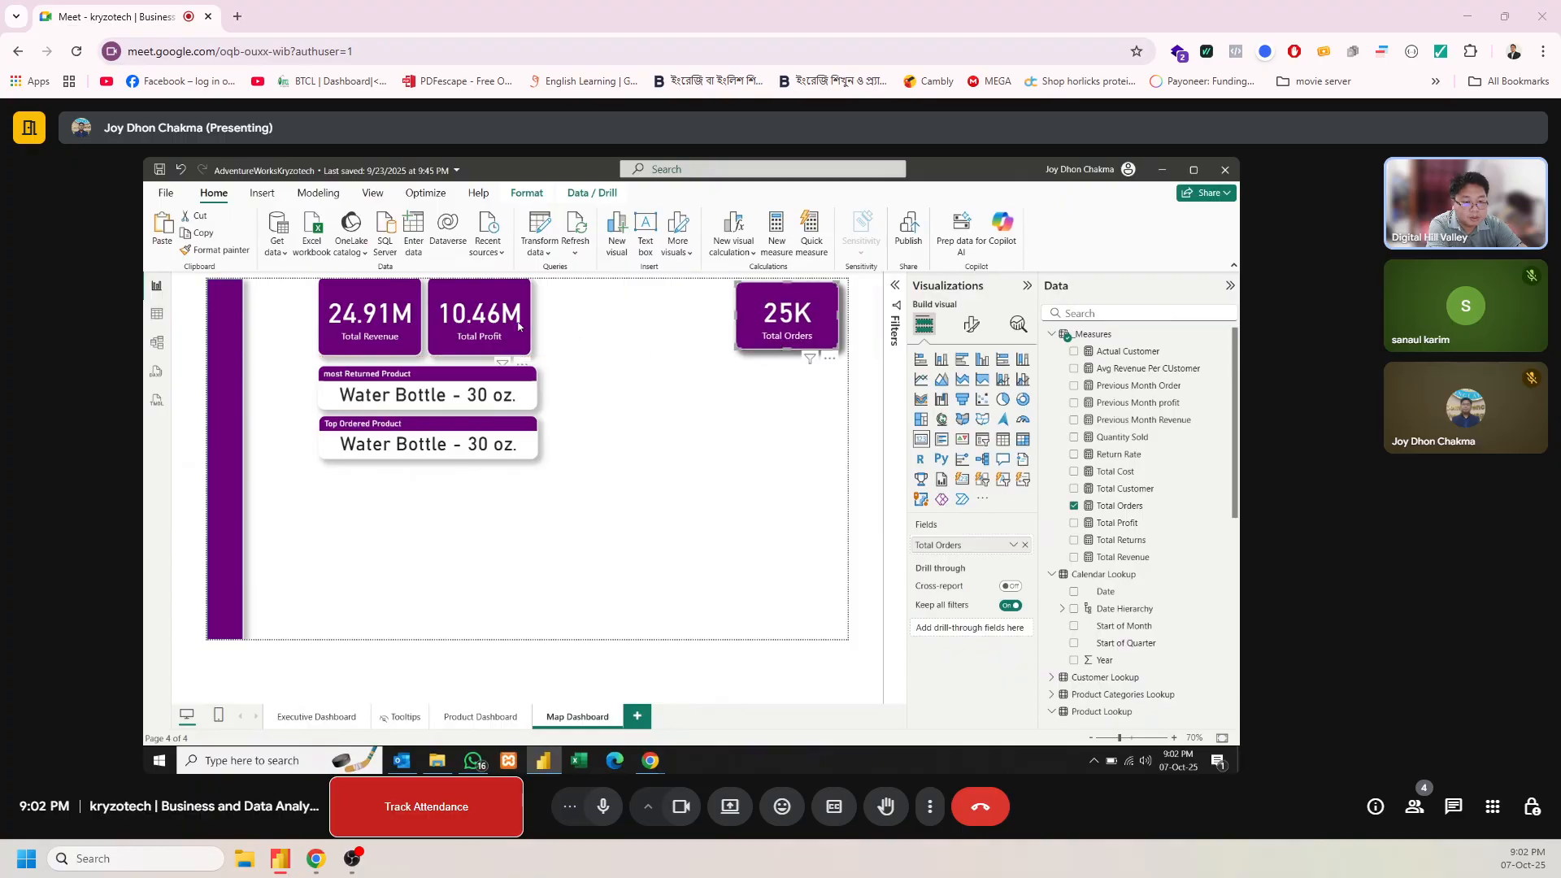
drag(588, 328, 735, 323)
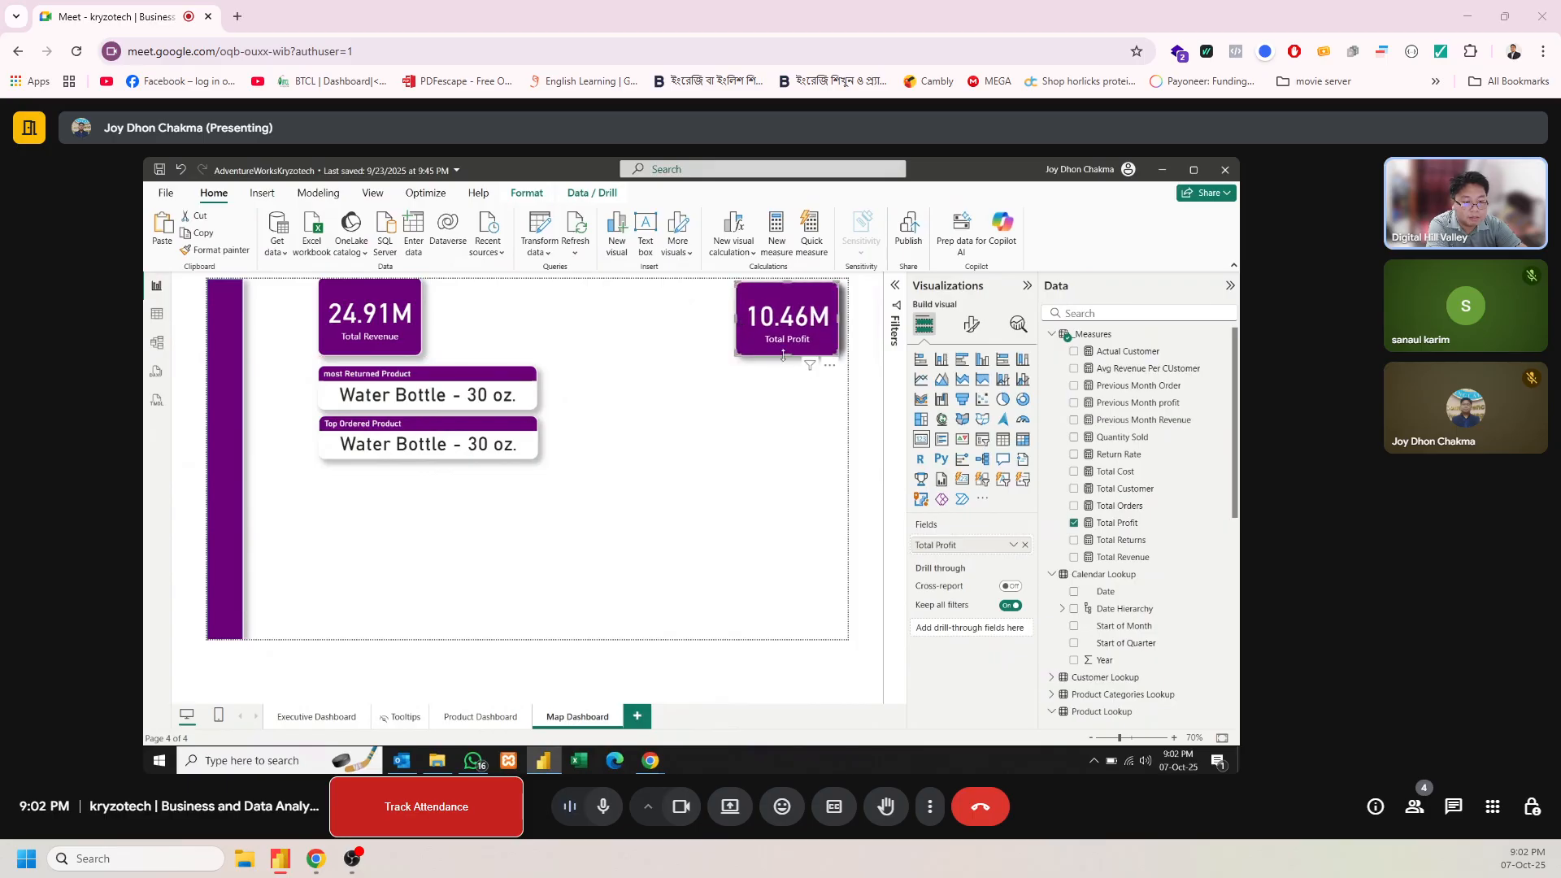
click(387, 319)
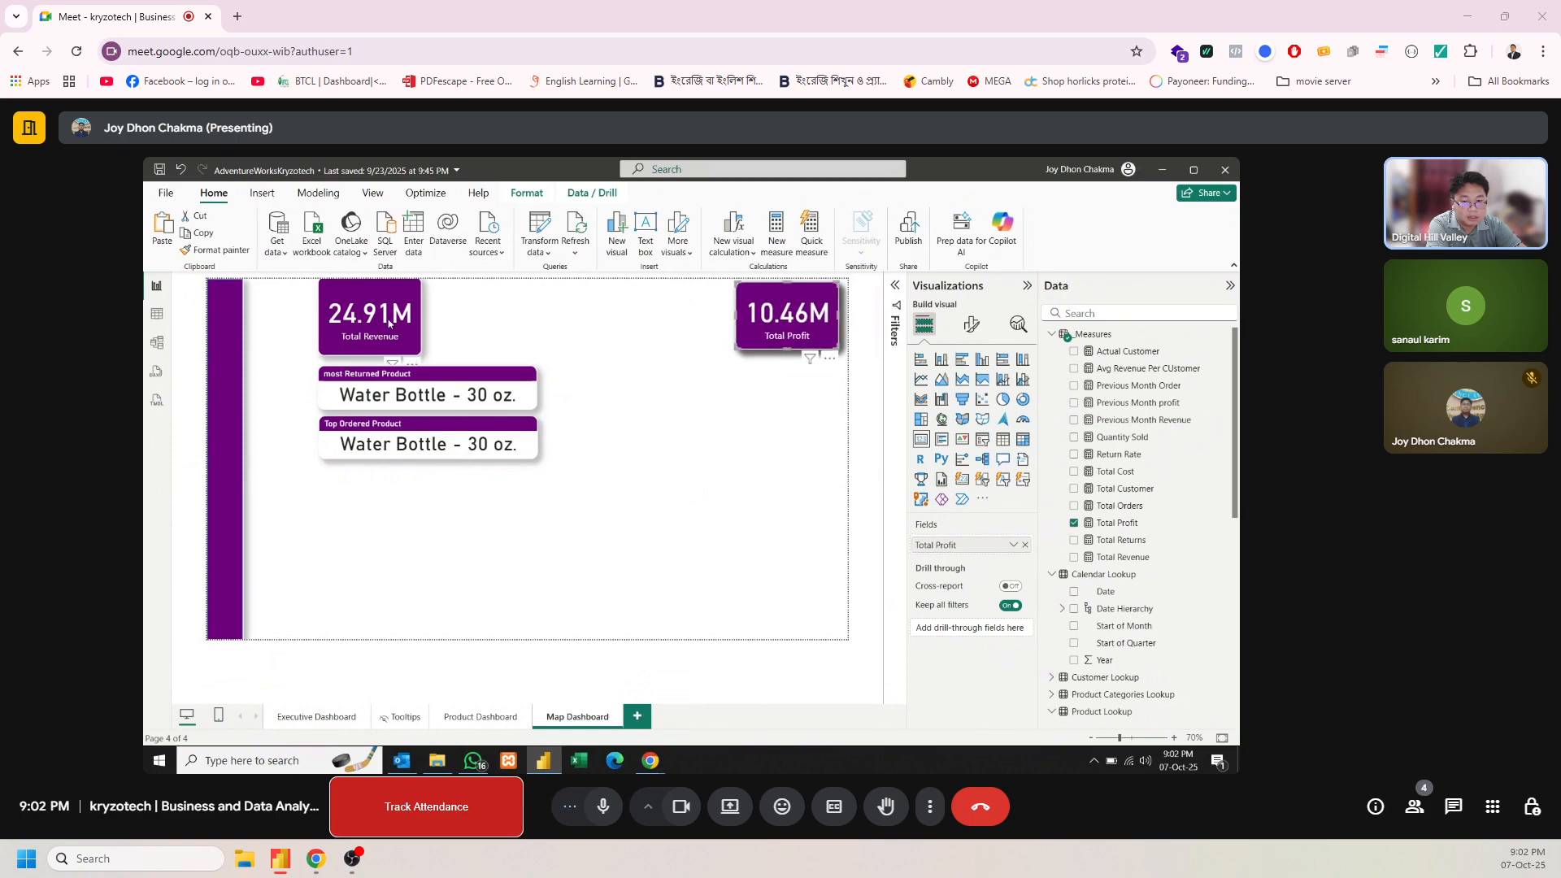
drag(387, 319, 350, 331)
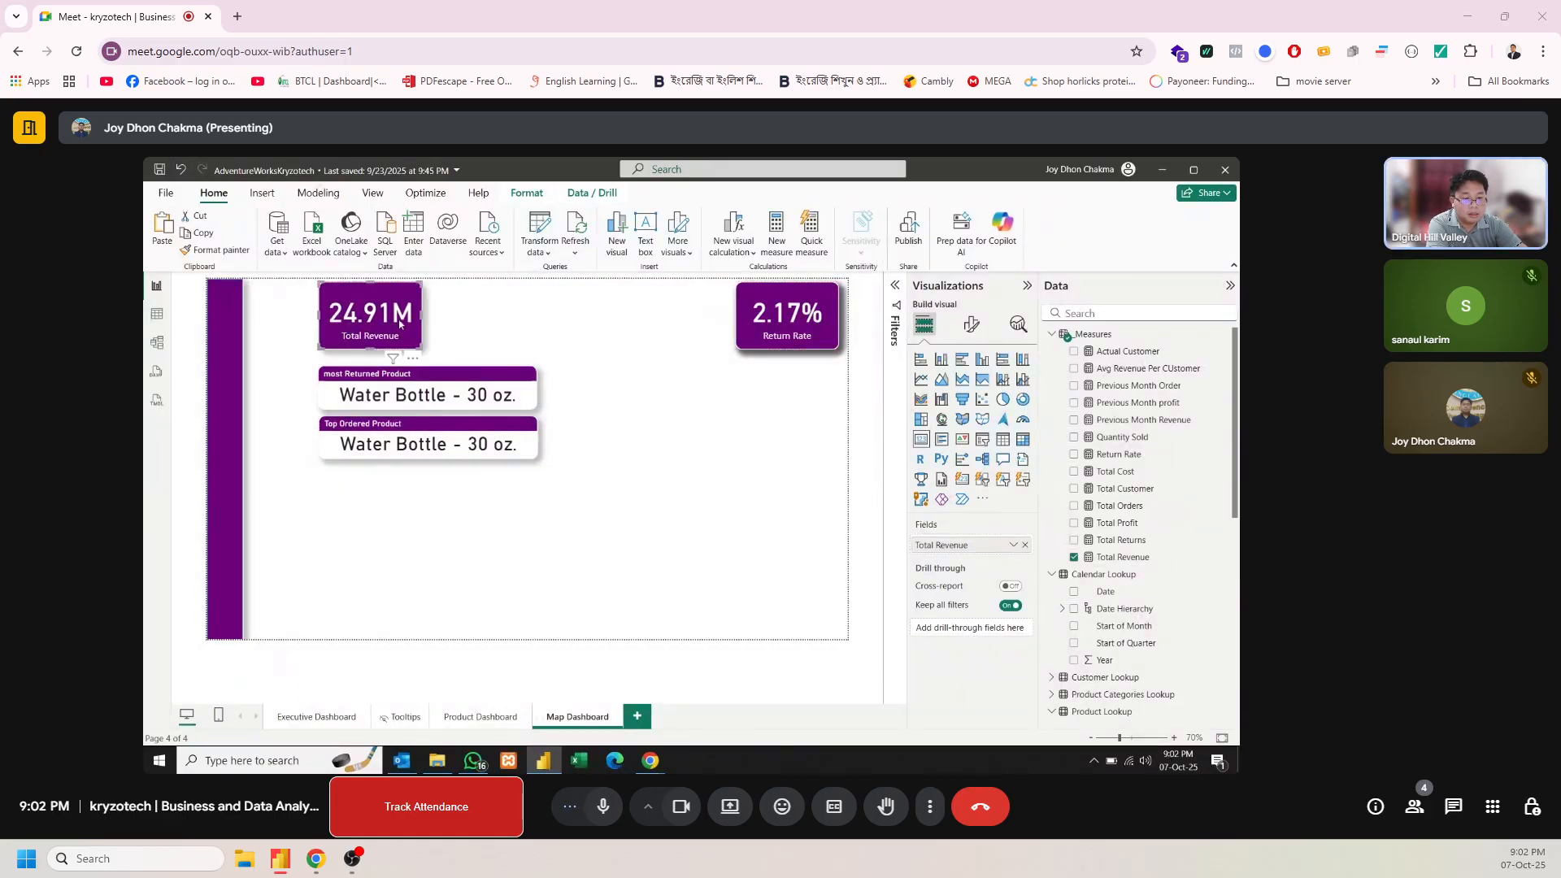
Spread the stacked cards into one row ordered Return Rate, Actual Customer, Total Orders, and bring Total Revenue in before Return Rate
click(785, 324)
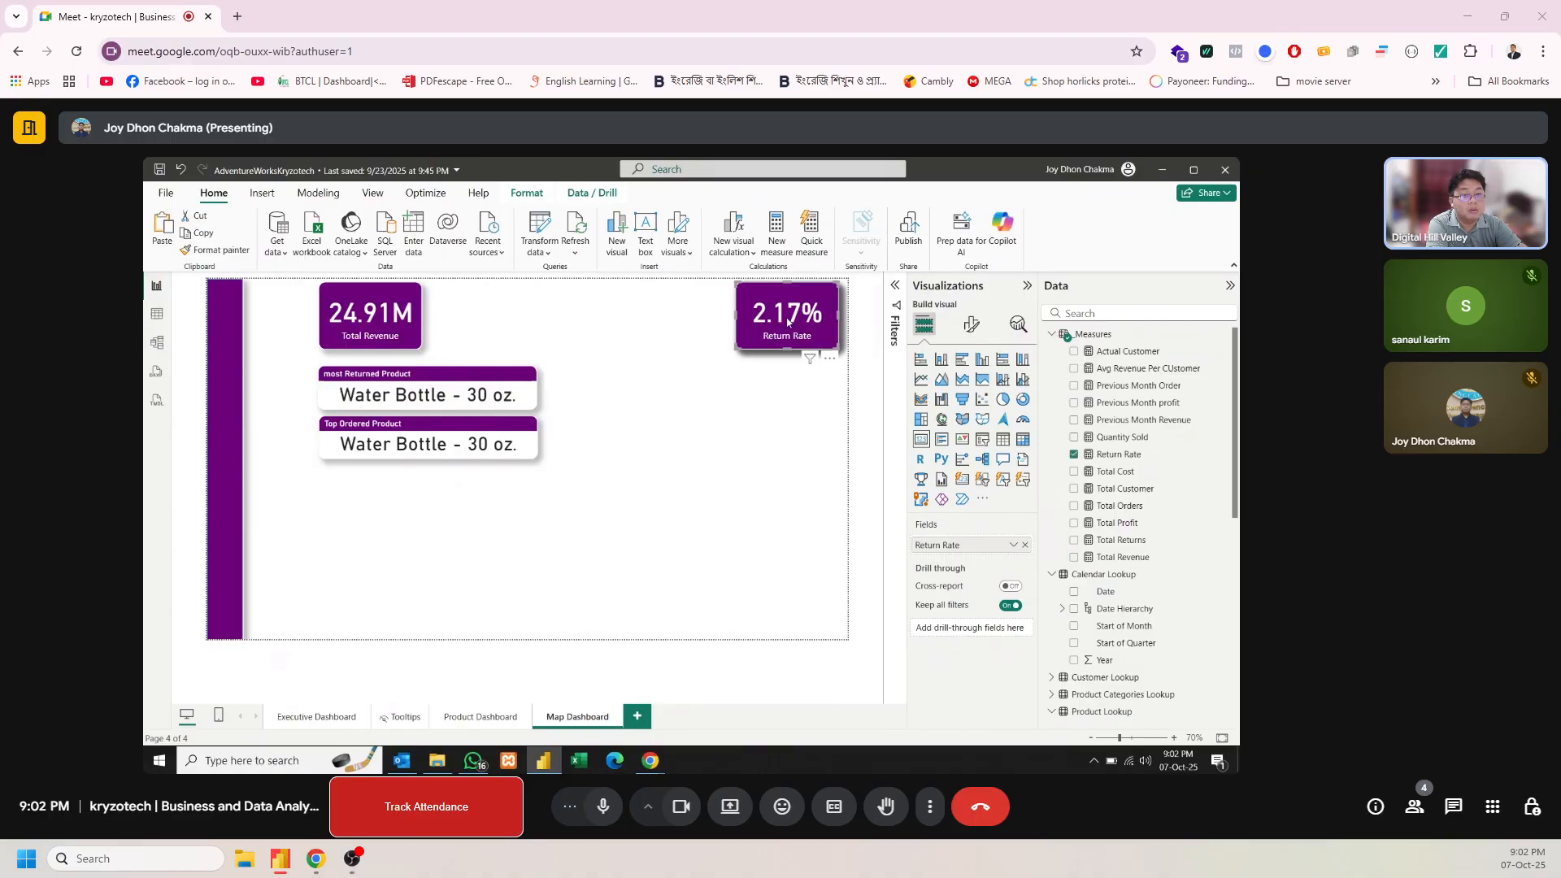
drag(787, 322, 489, 328)
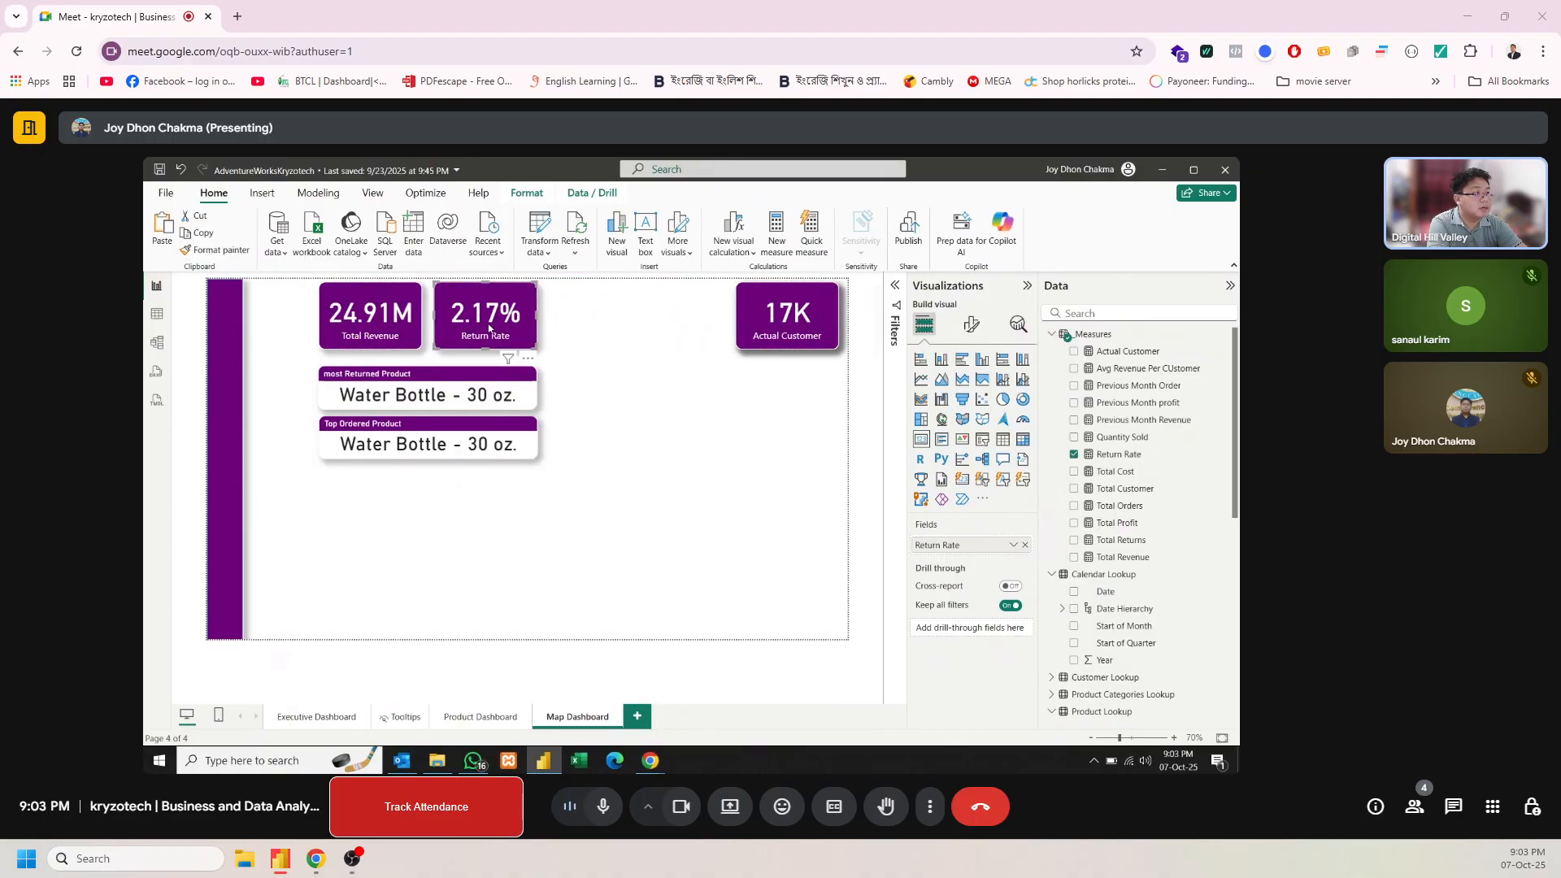
click(775, 332)
drag(785, 327, 670, 331)
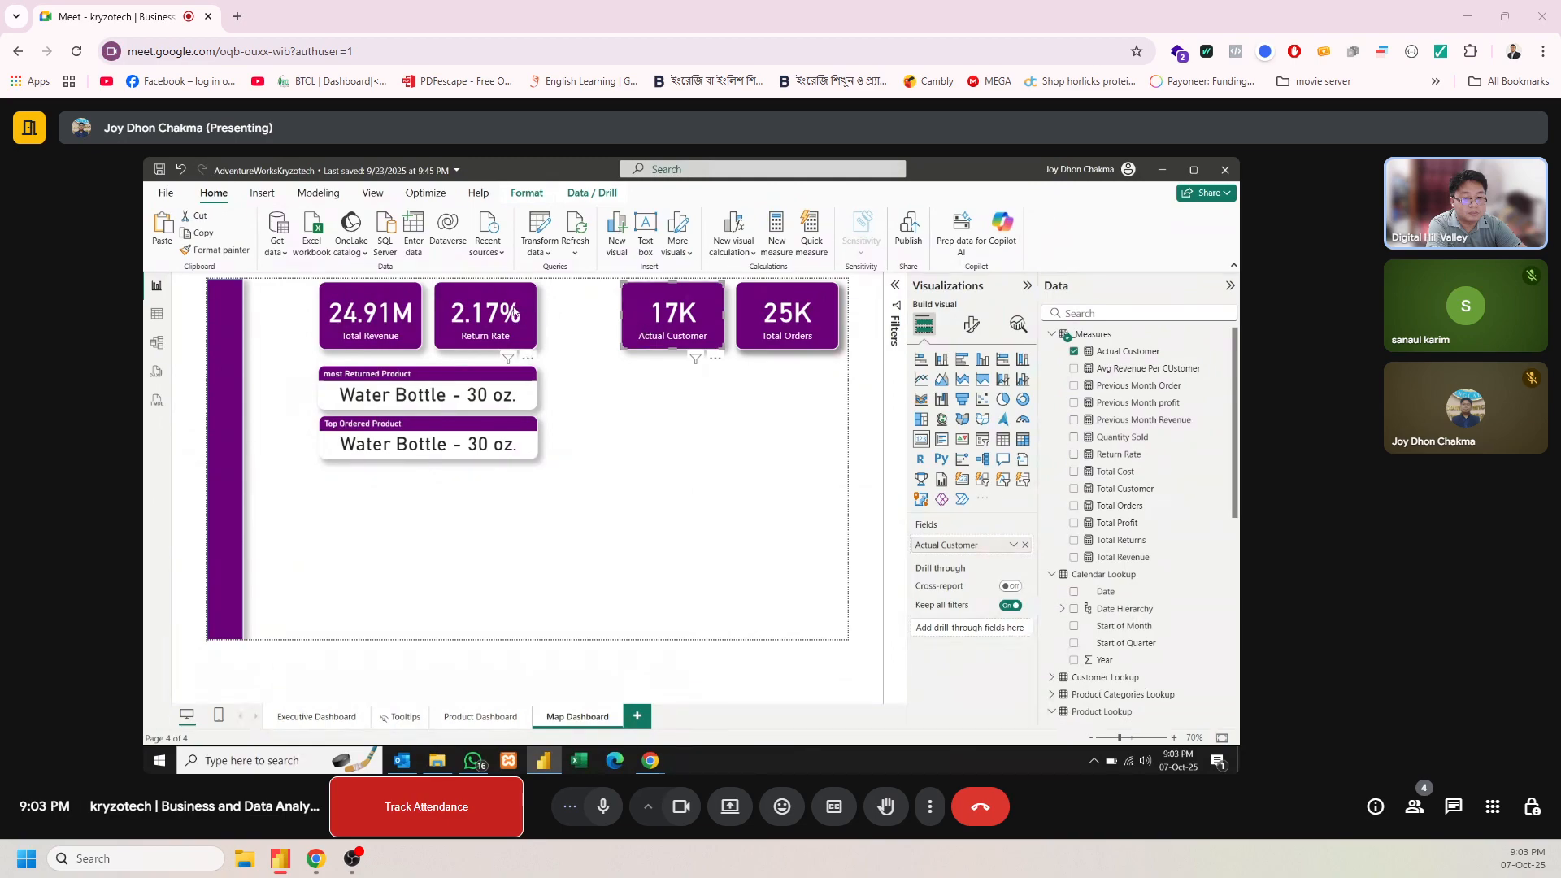
drag(492, 316, 566, 318)
drag(406, 317, 460, 319)
Even out the gap between Total Revenue and Return Rate, and stack both product cards flush with the Total Revenue card's left edge
drag(438, 389, 474, 379)
drag(457, 443, 494, 429)
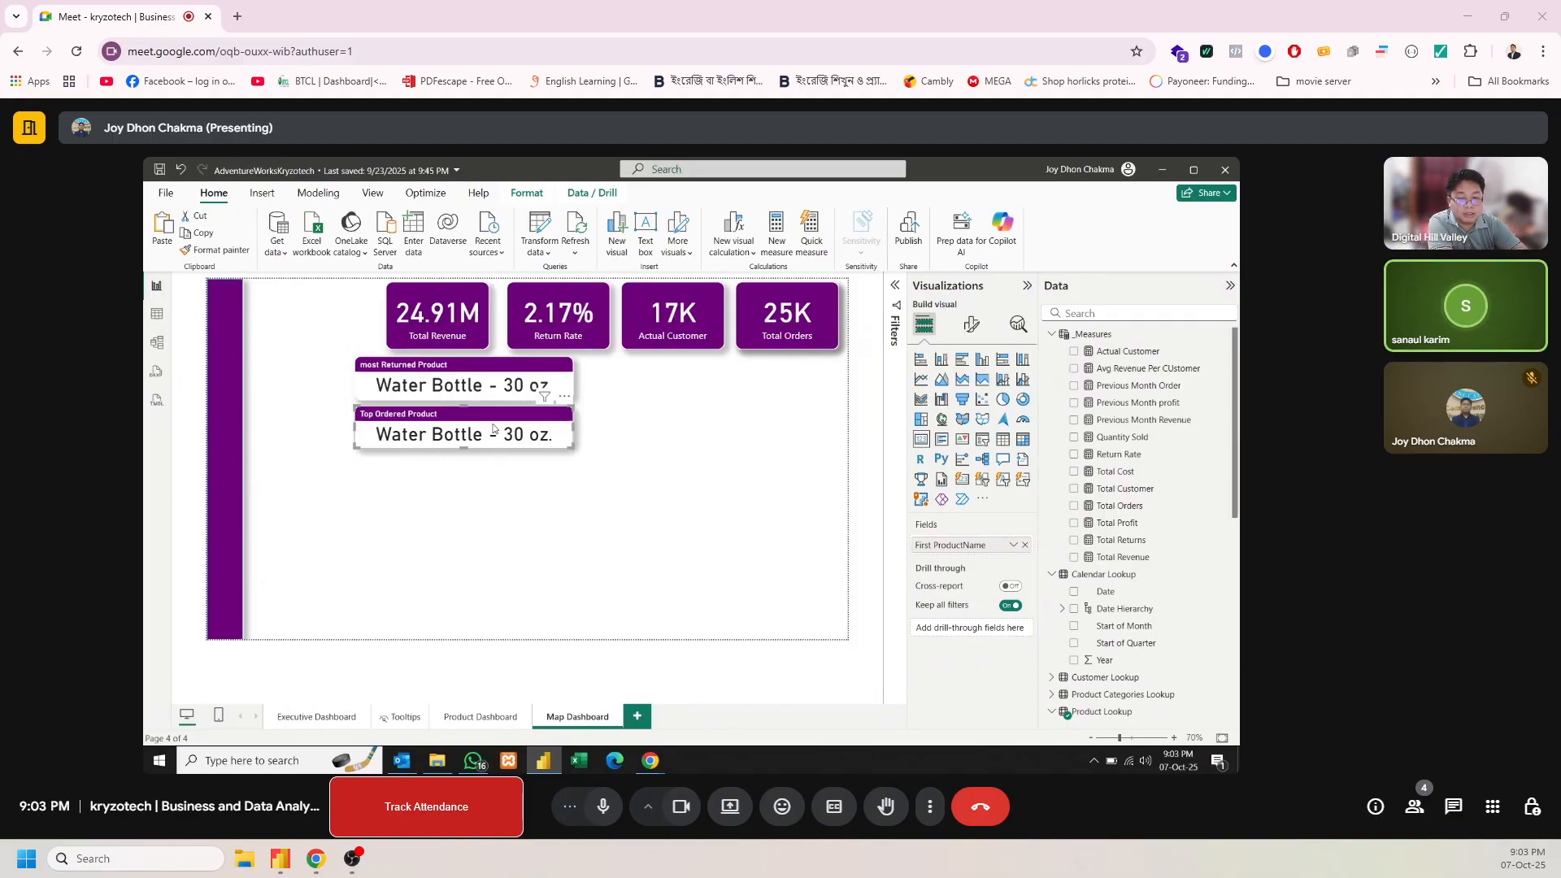
drag(443, 317, 410, 316)
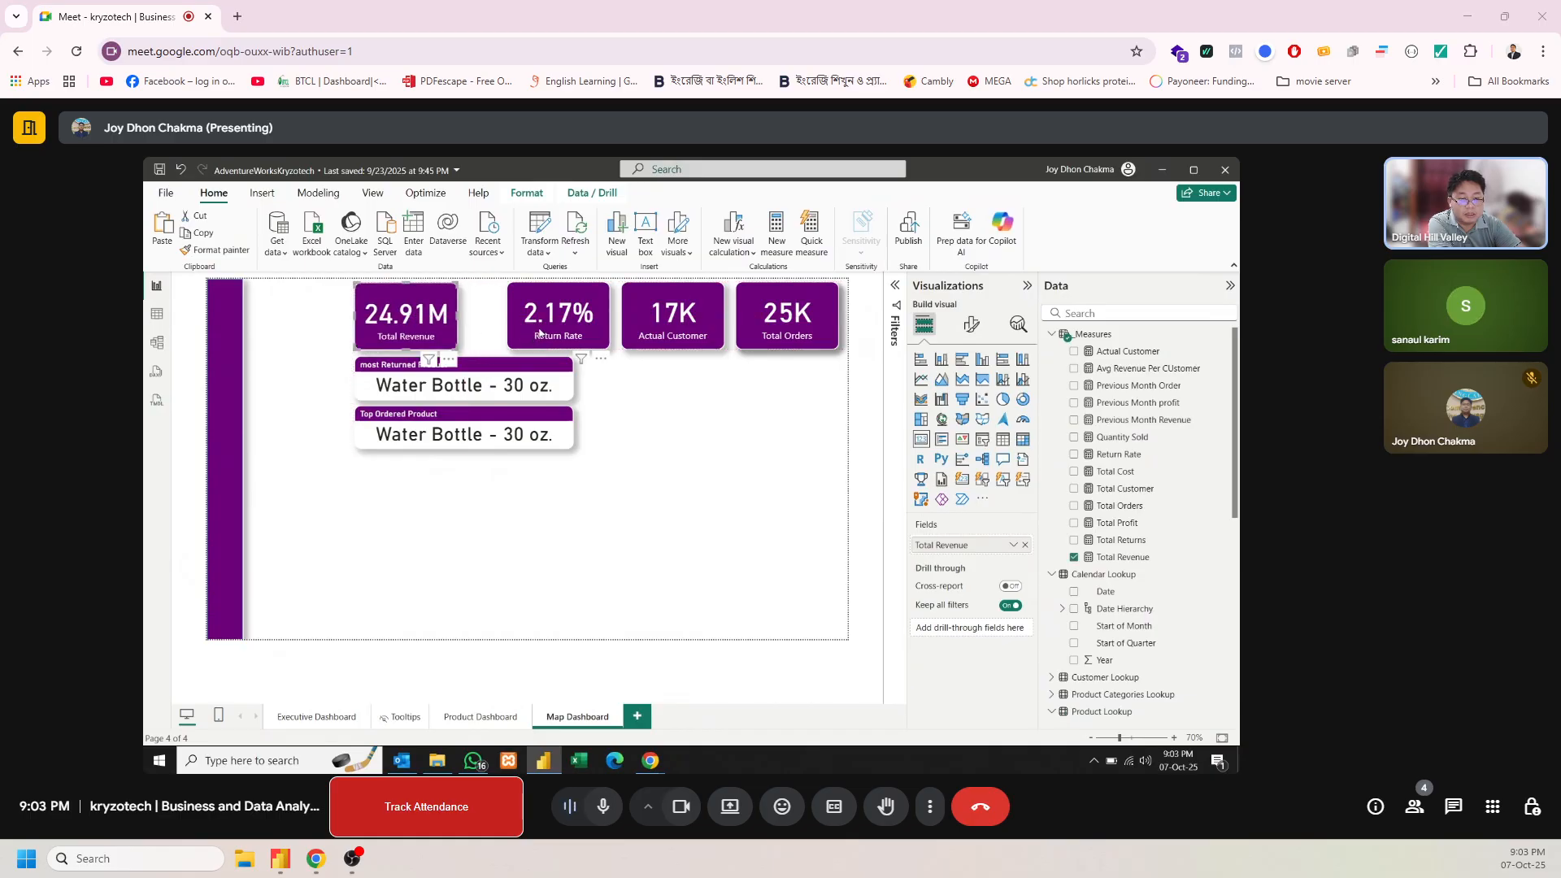
drag(540, 329, 537, 329)
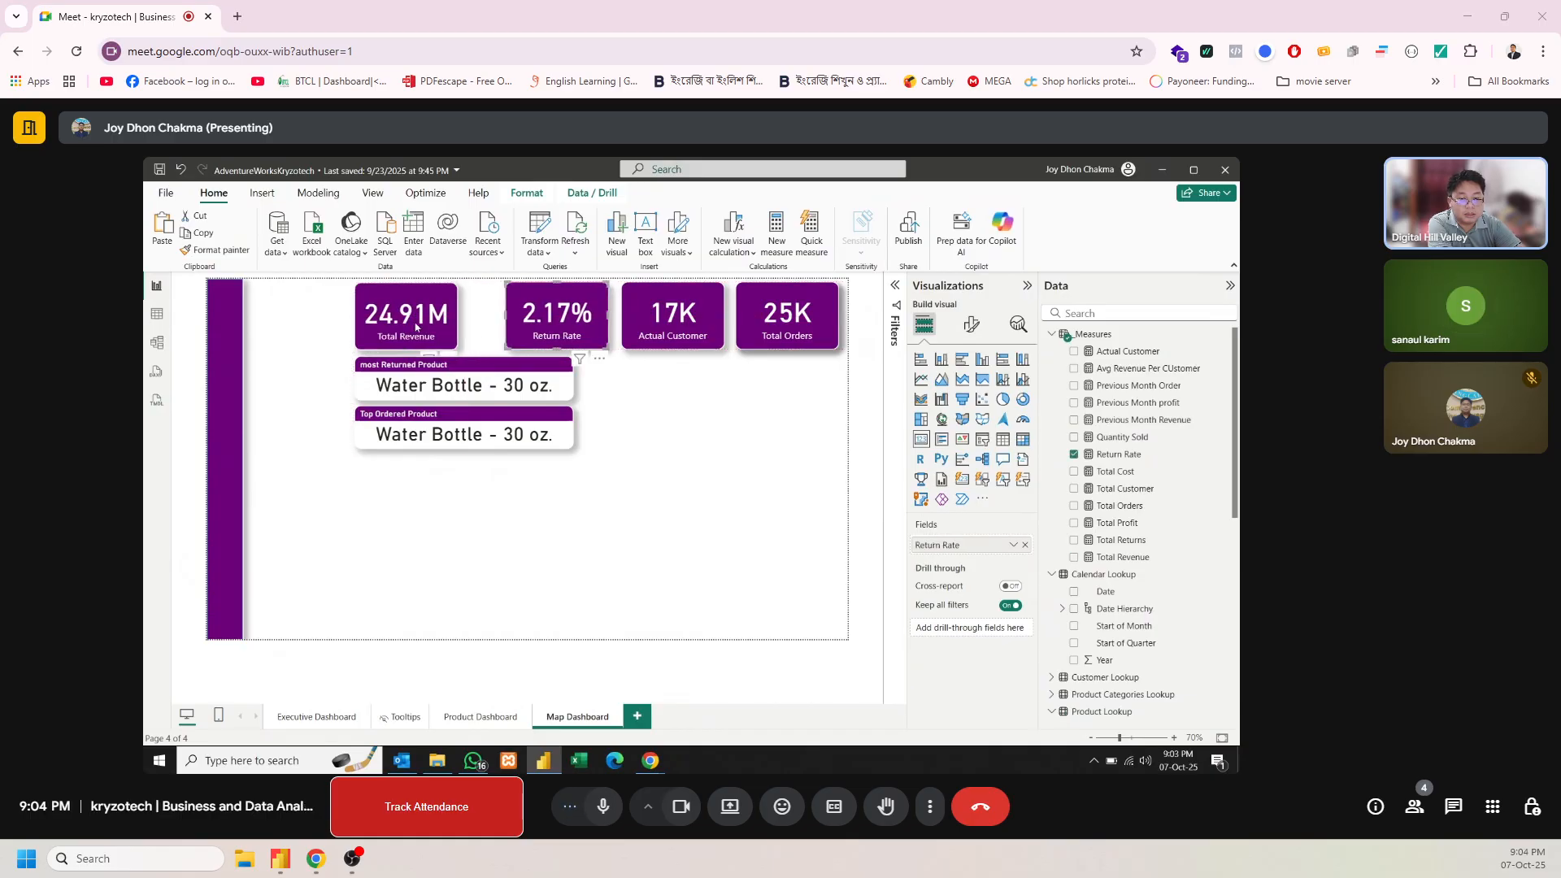
drag(416, 326, 465, 366)
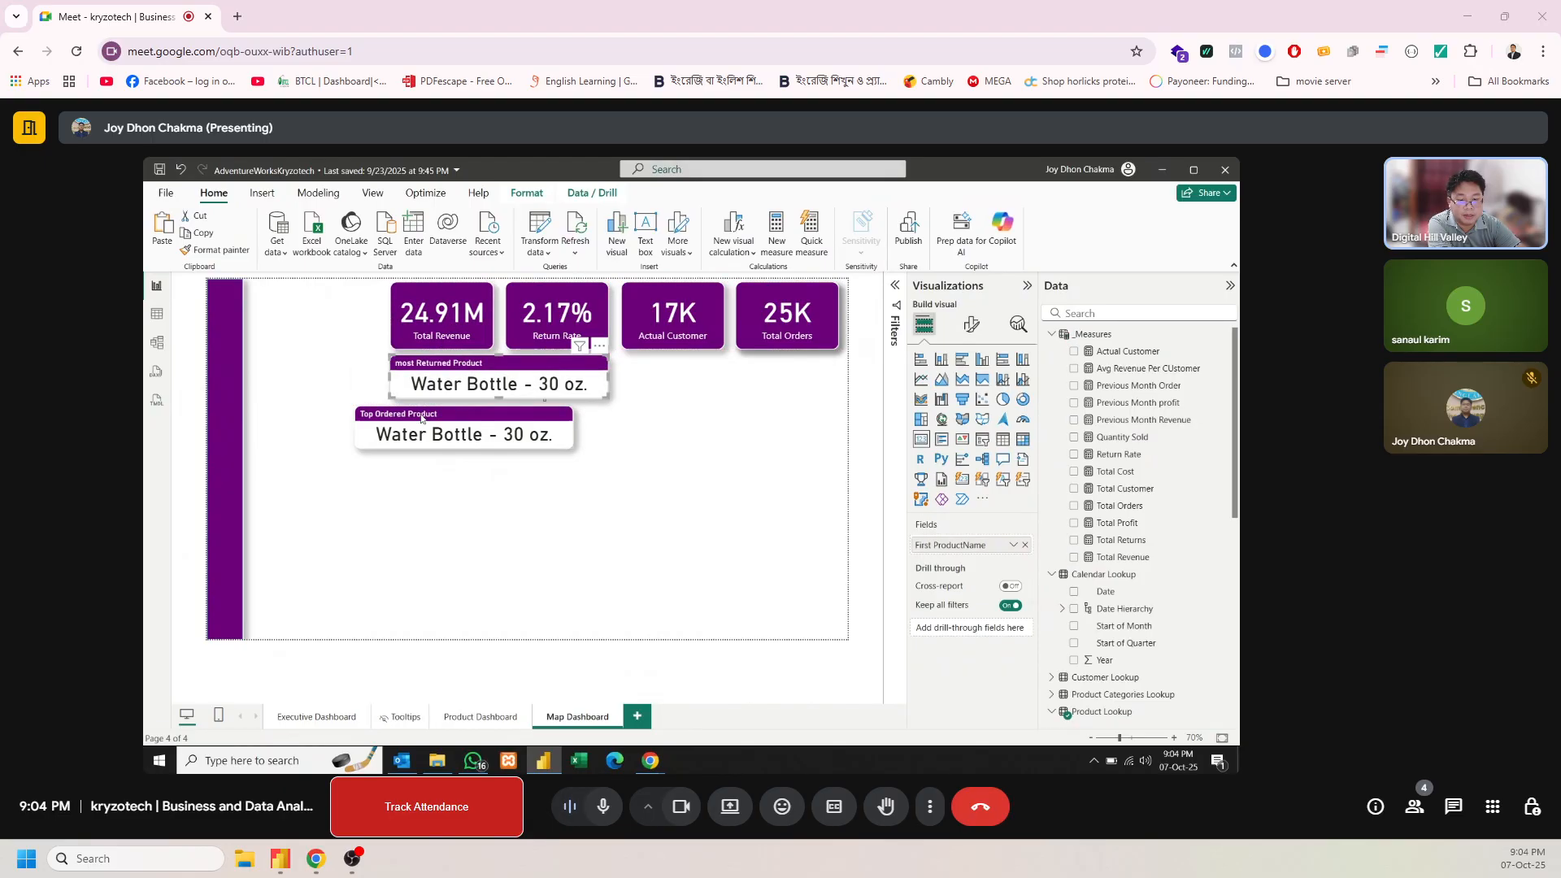
drag(422, 418, 454, 418)
Narrow the most Returned Product and Top Ordered Product cards to the same width, just short of the Return Rate card's right edge
click(605, 383)
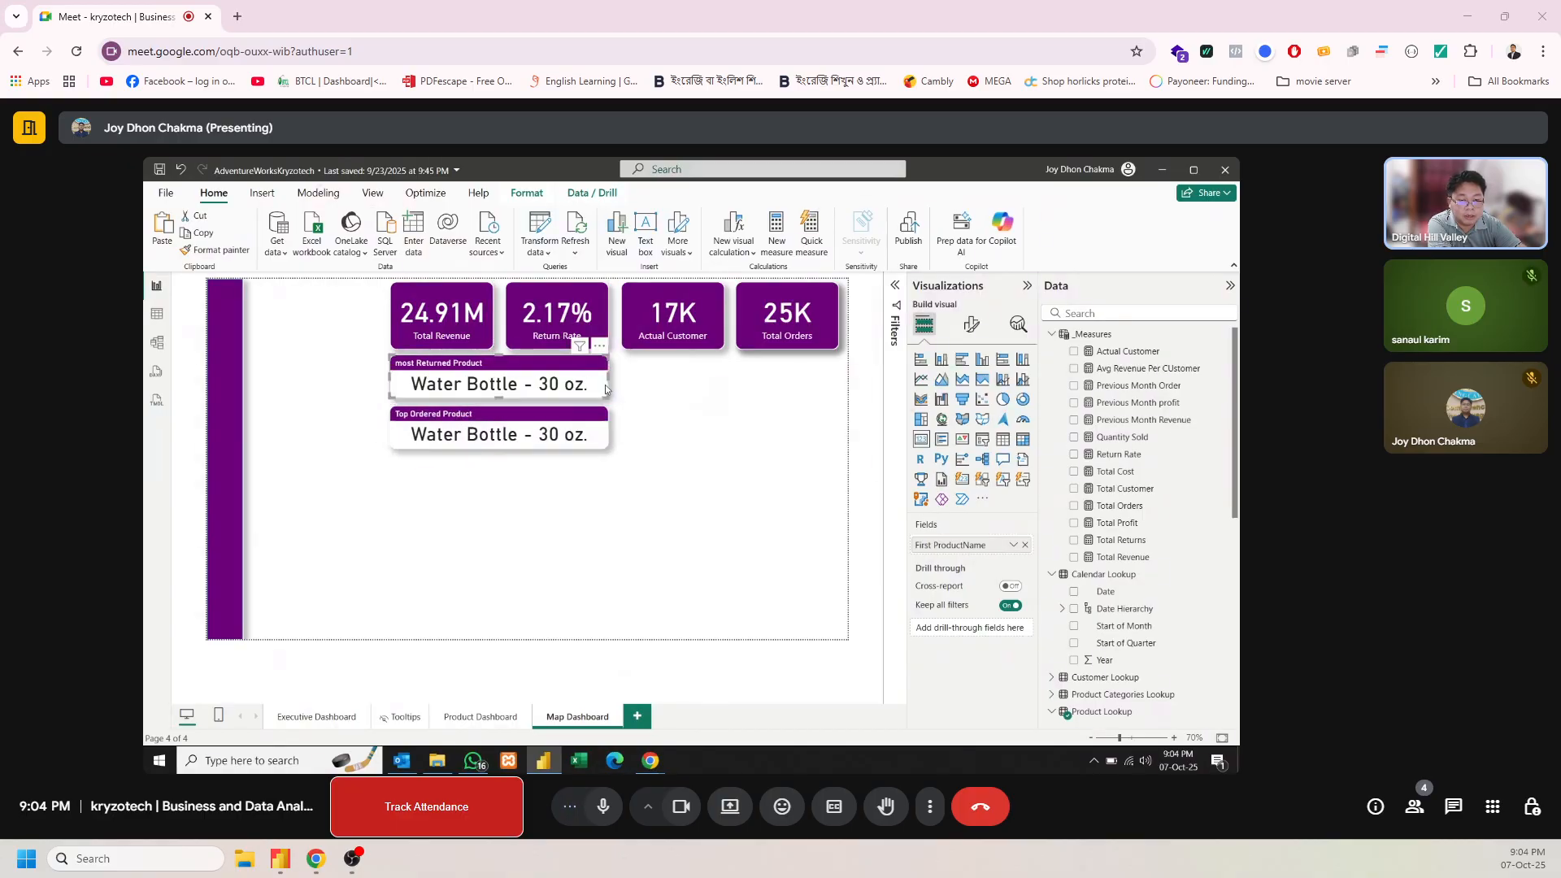
drag(609, 377, 586, 377)
click(608, 430)
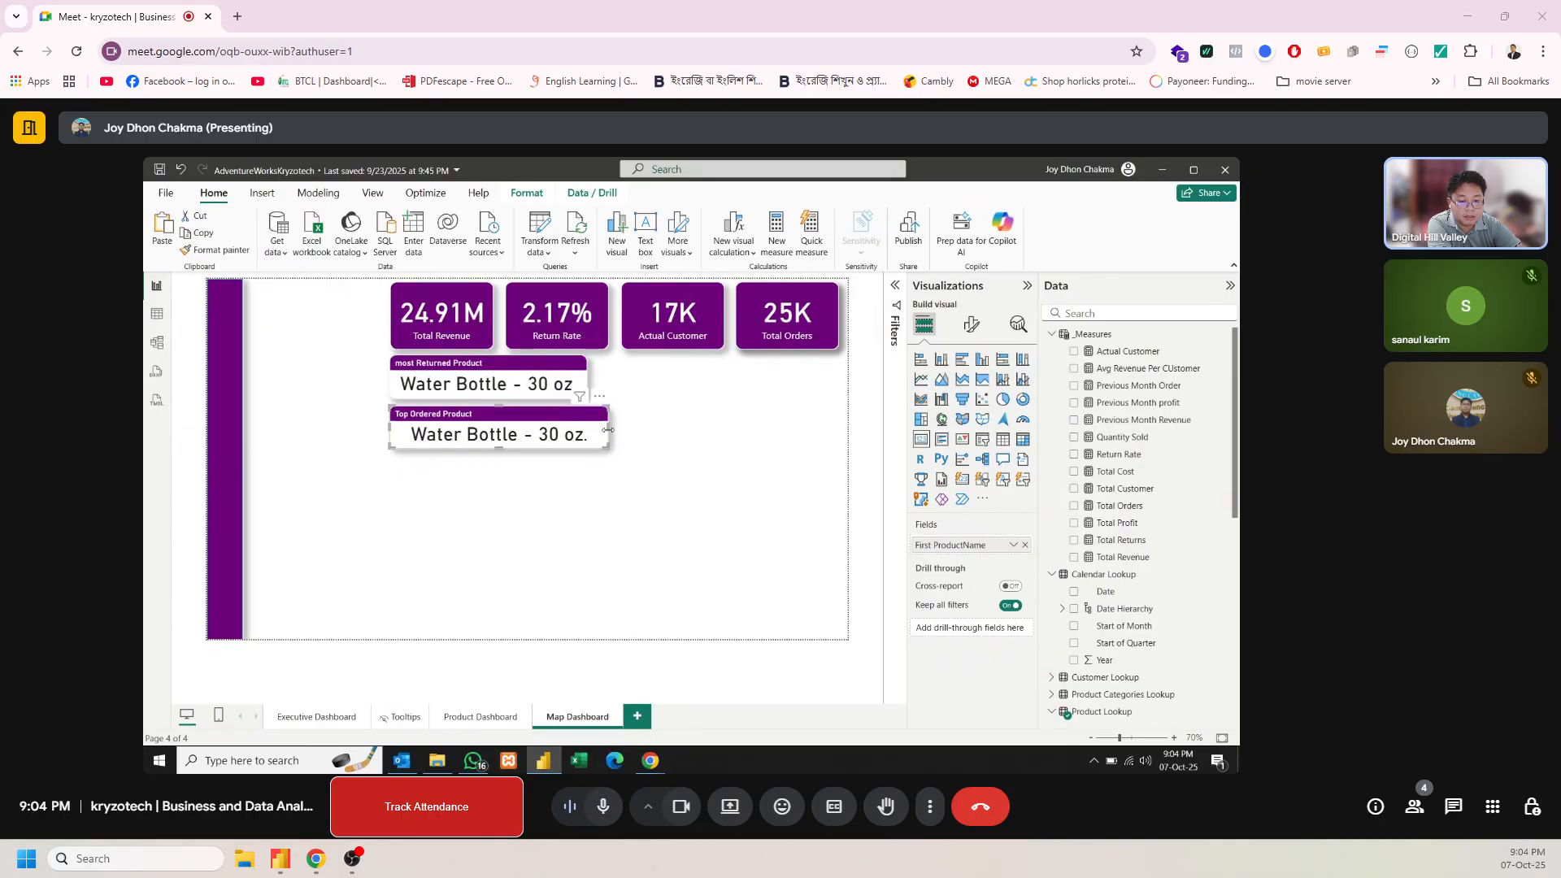
drag(606, 435, 589, 433)
click(574, 393)
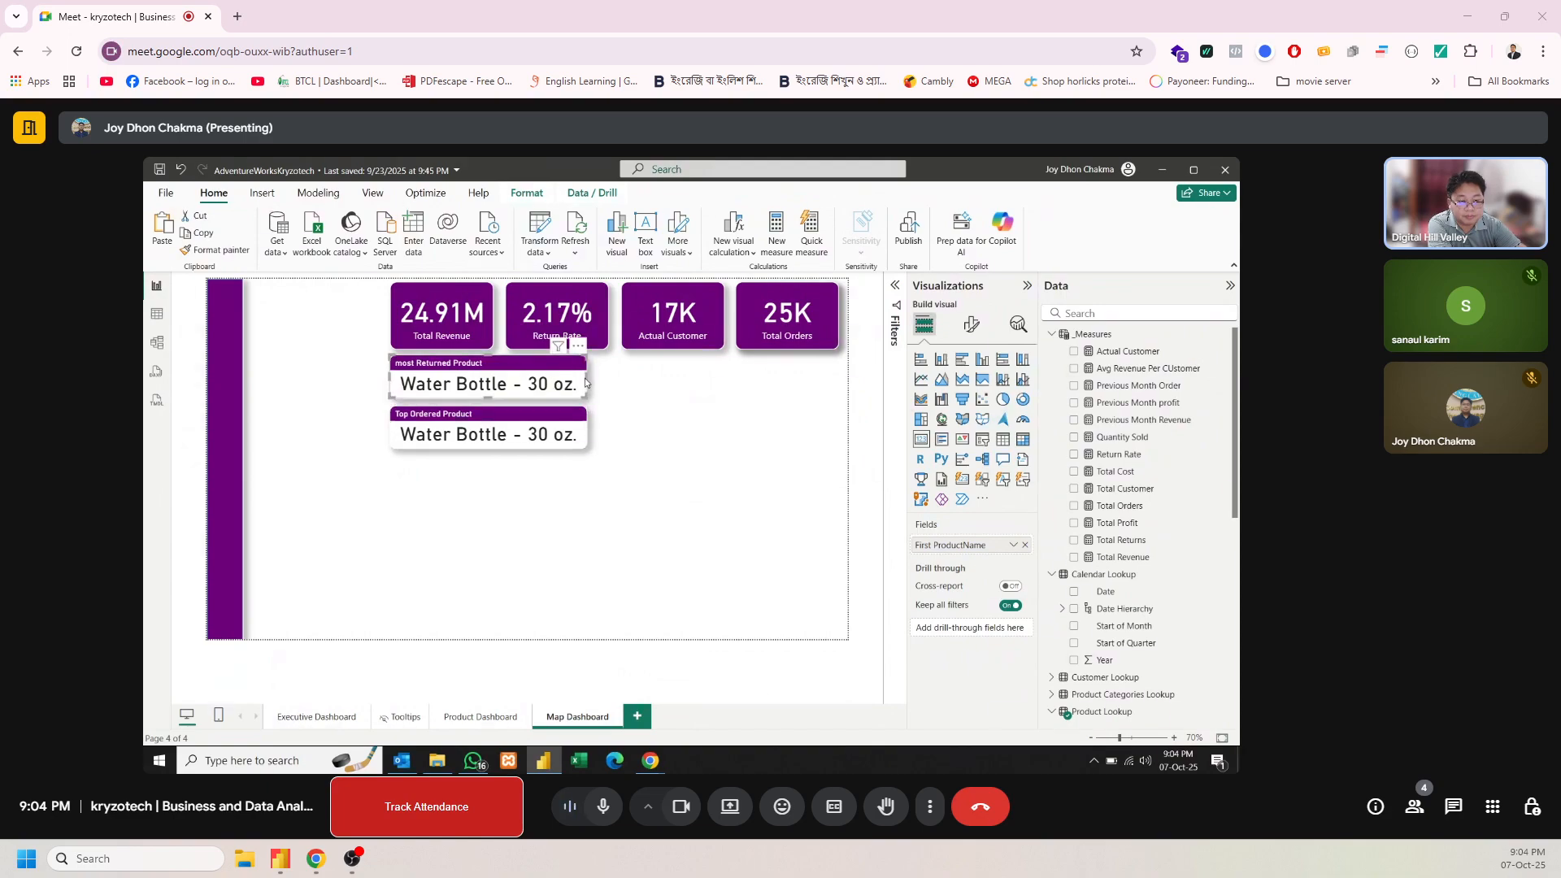
mouse_move(585, 379)
mouse_down()
mouse_move(572, 380)
mouse_move(587, 384)
mouse_up()
click(627, 471)
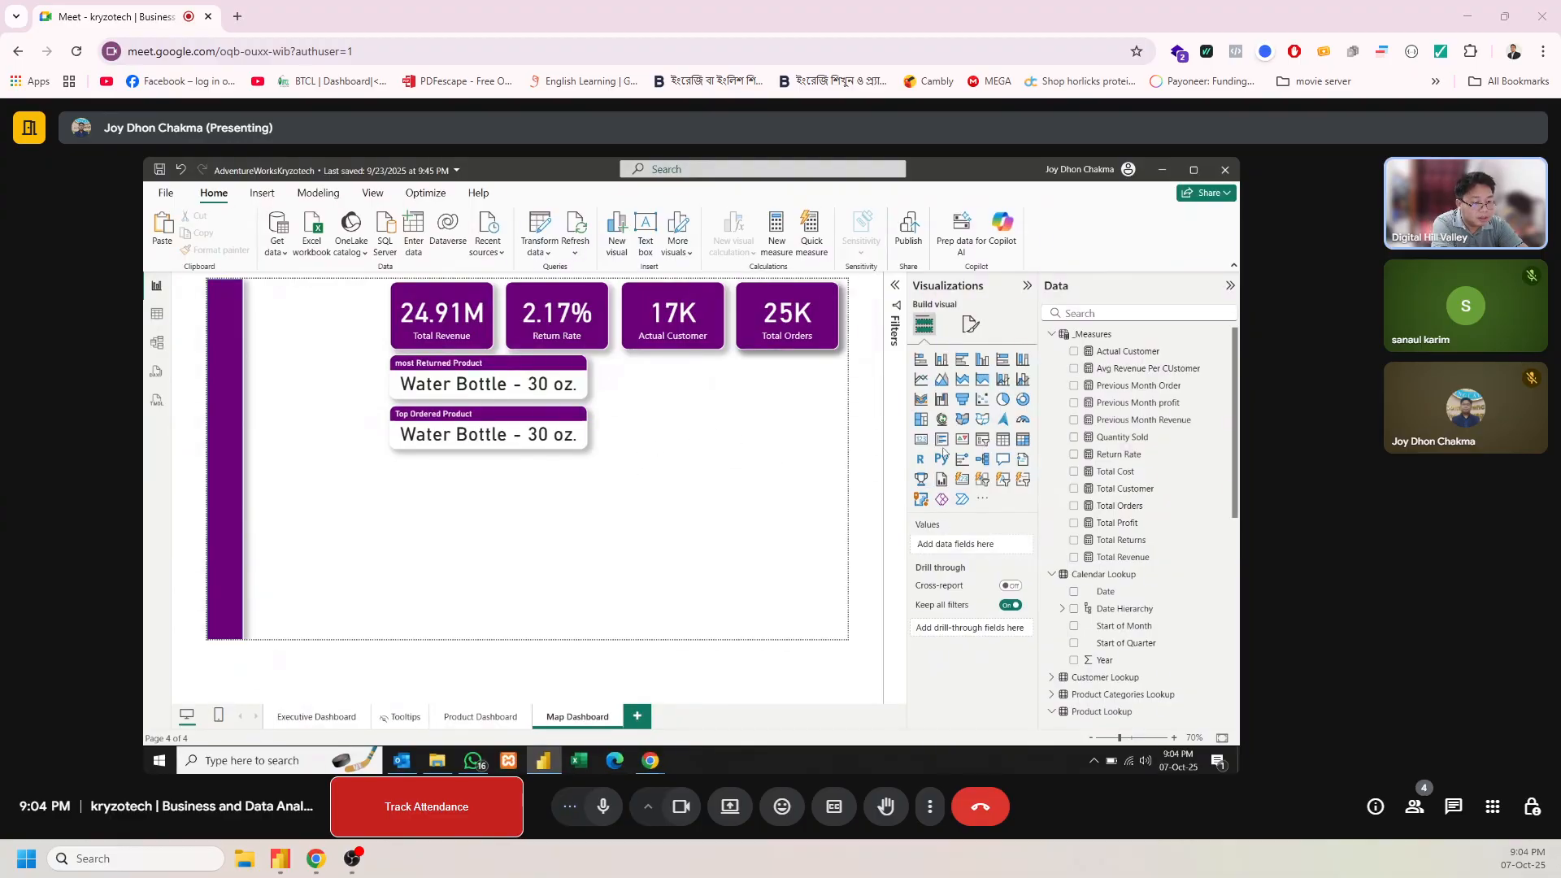
click(1002, 439)
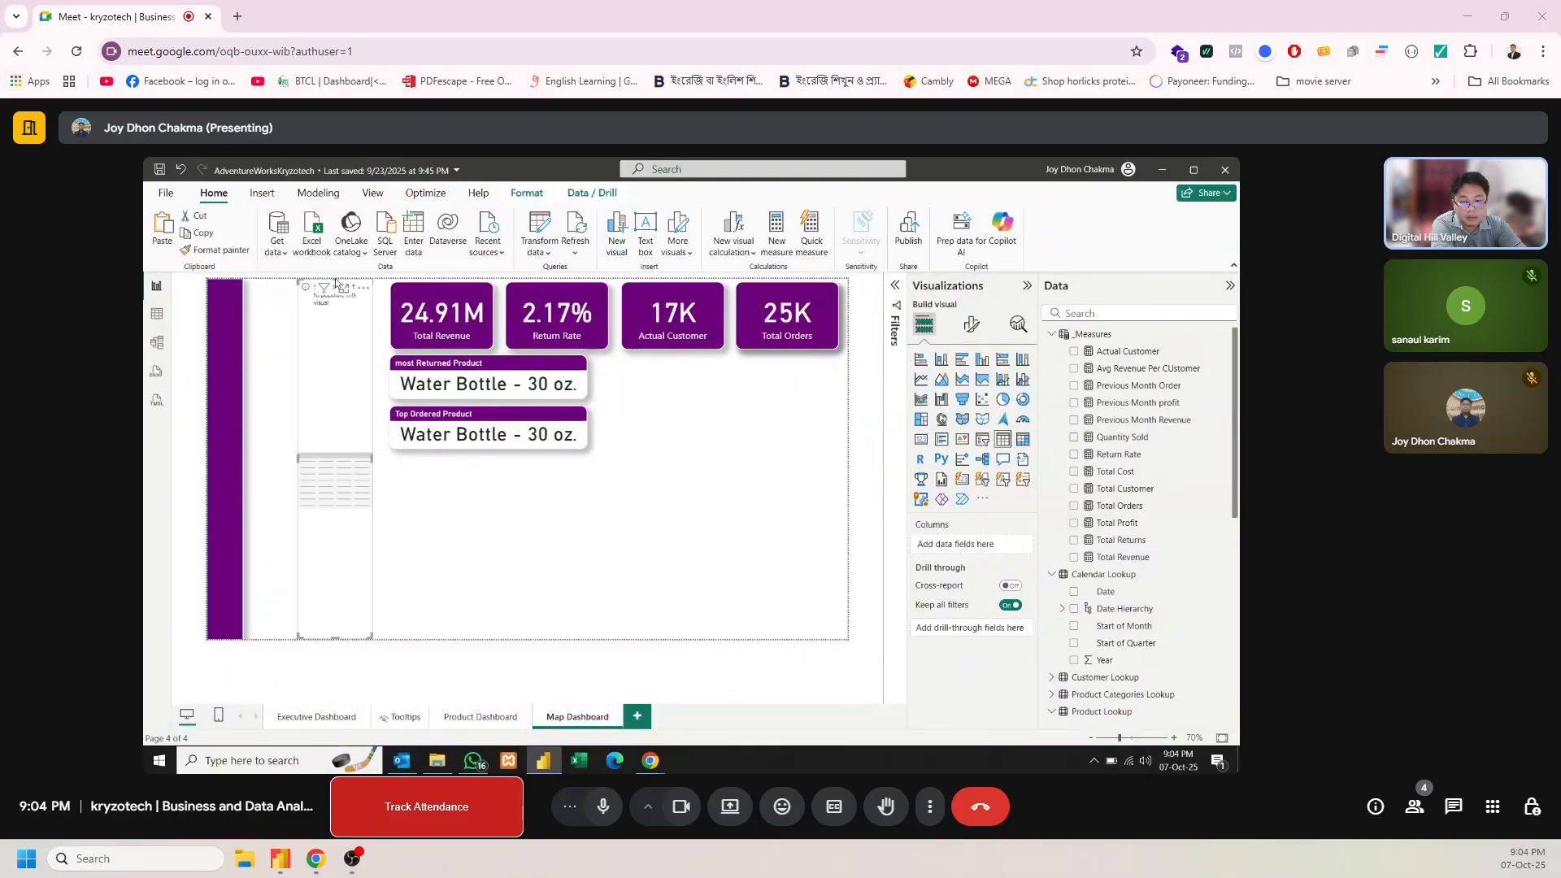
key(Delete)
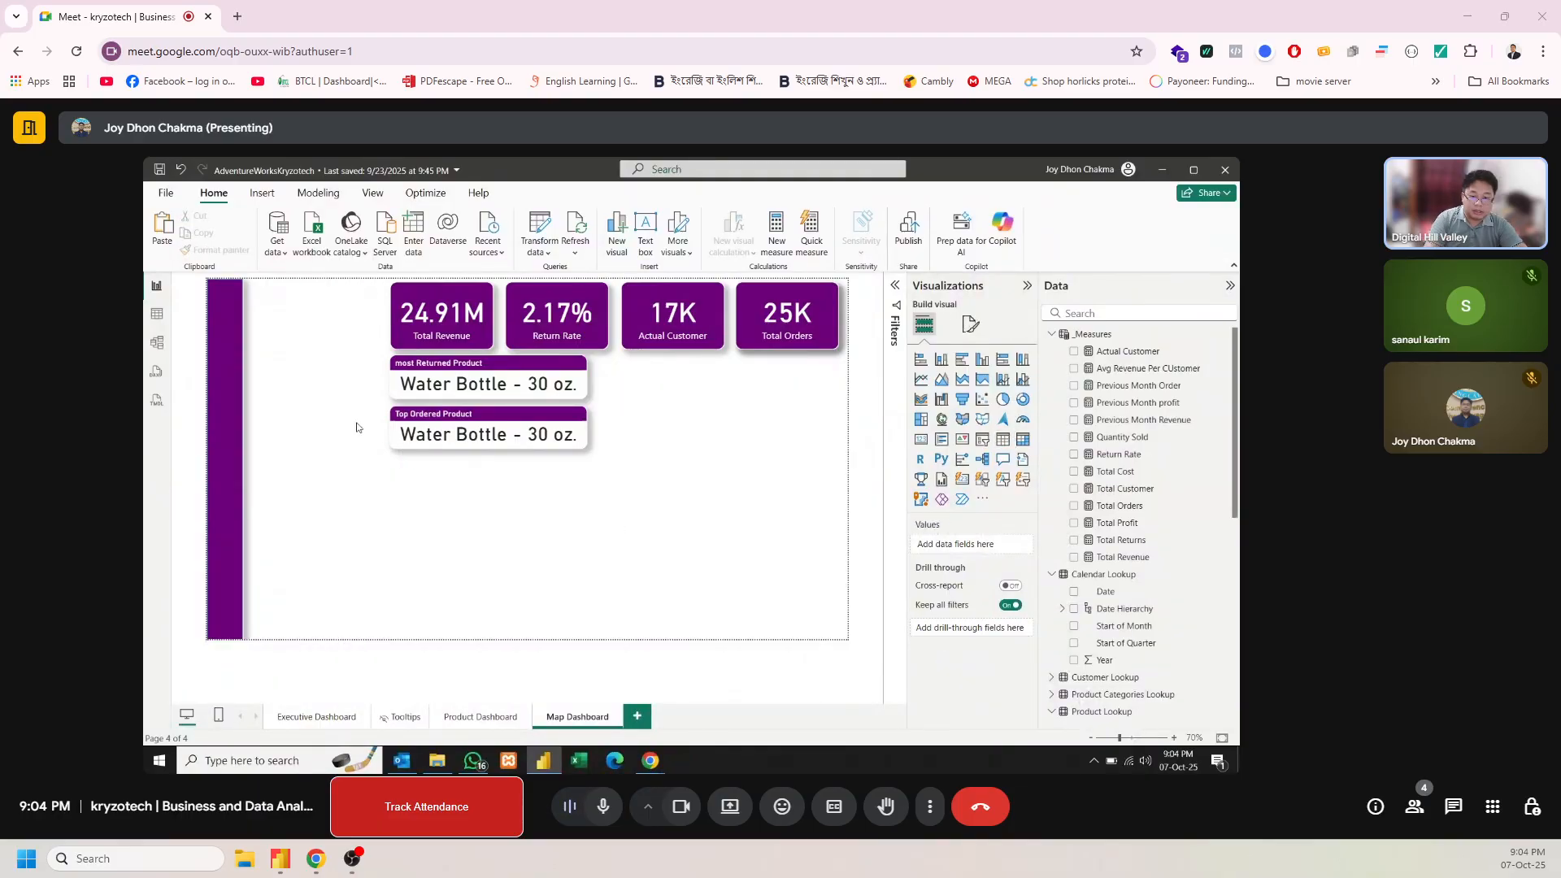
Copy the Top 10 Products by Their Revenue table from Executive Dashboard to Map Dashboard and fit it beside the two product cards
click(316, 716)
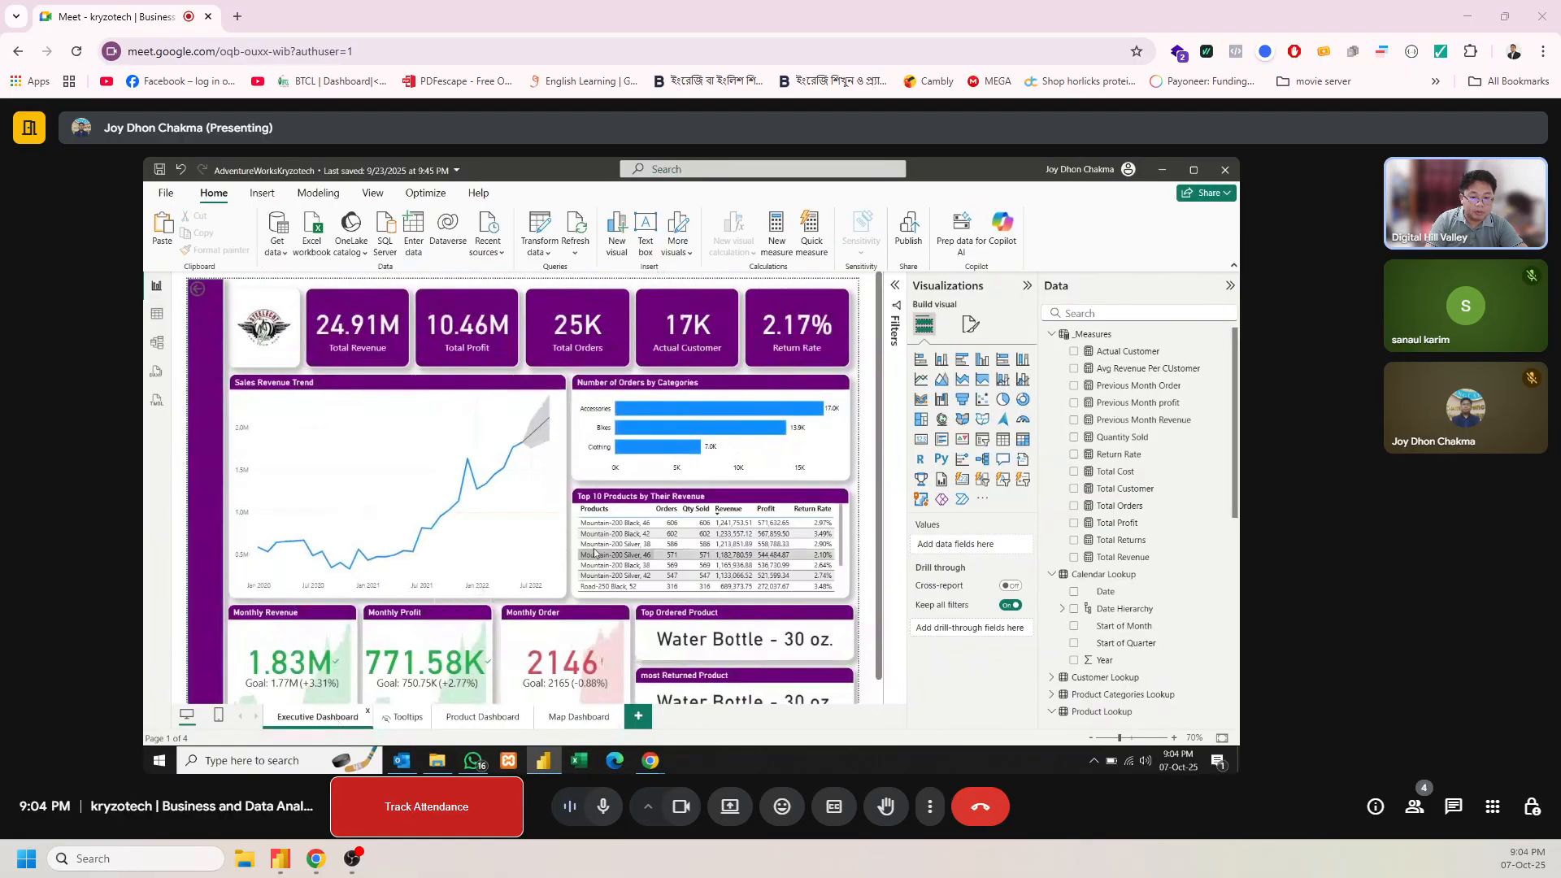
click(643, 497)
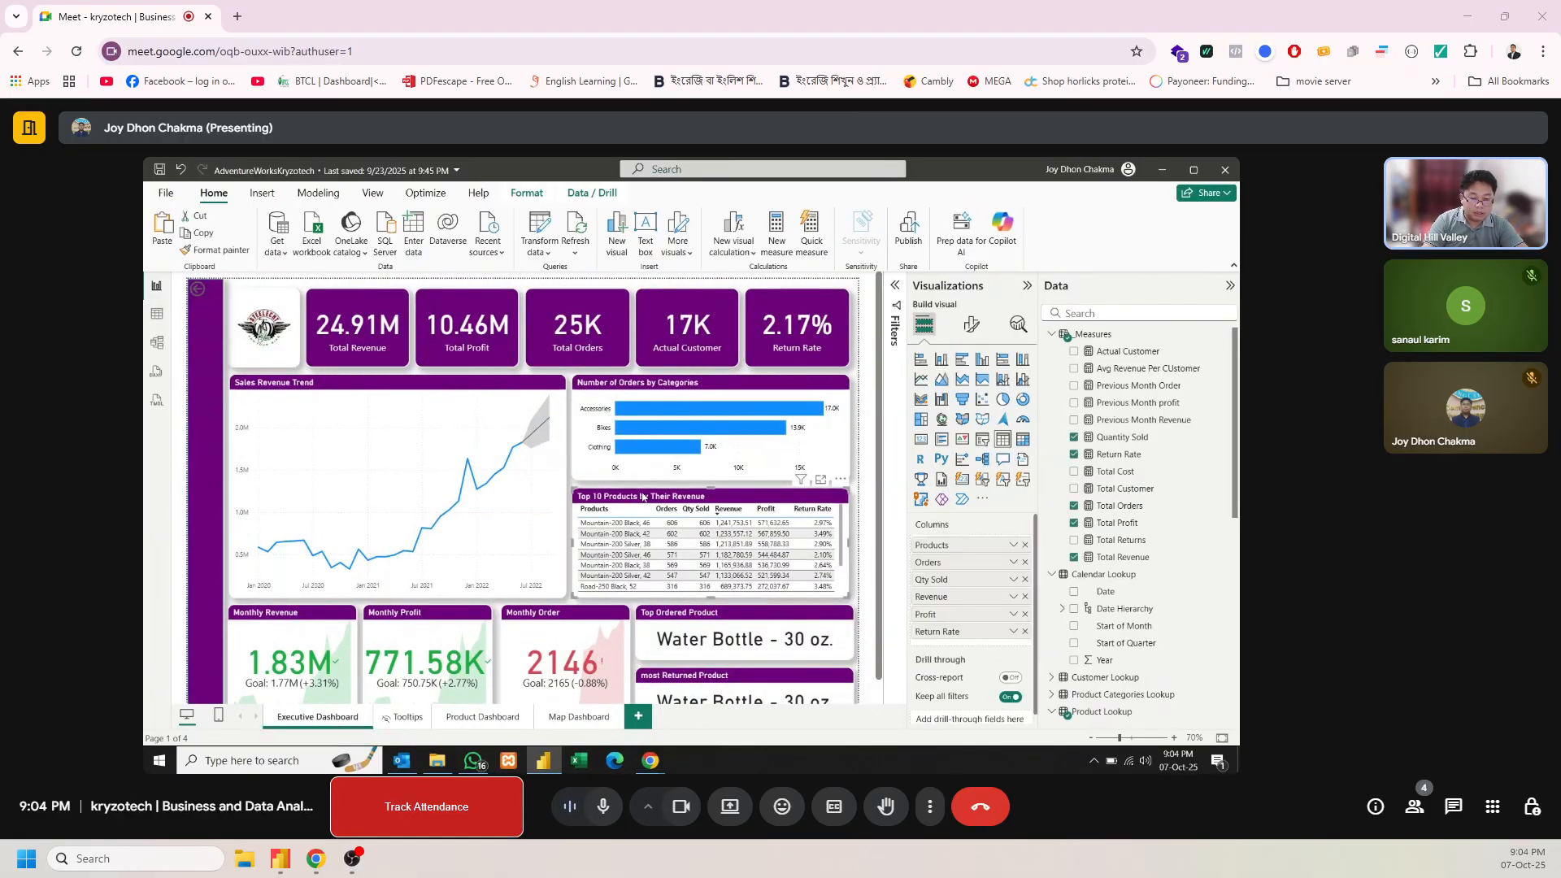
click(599, 721)
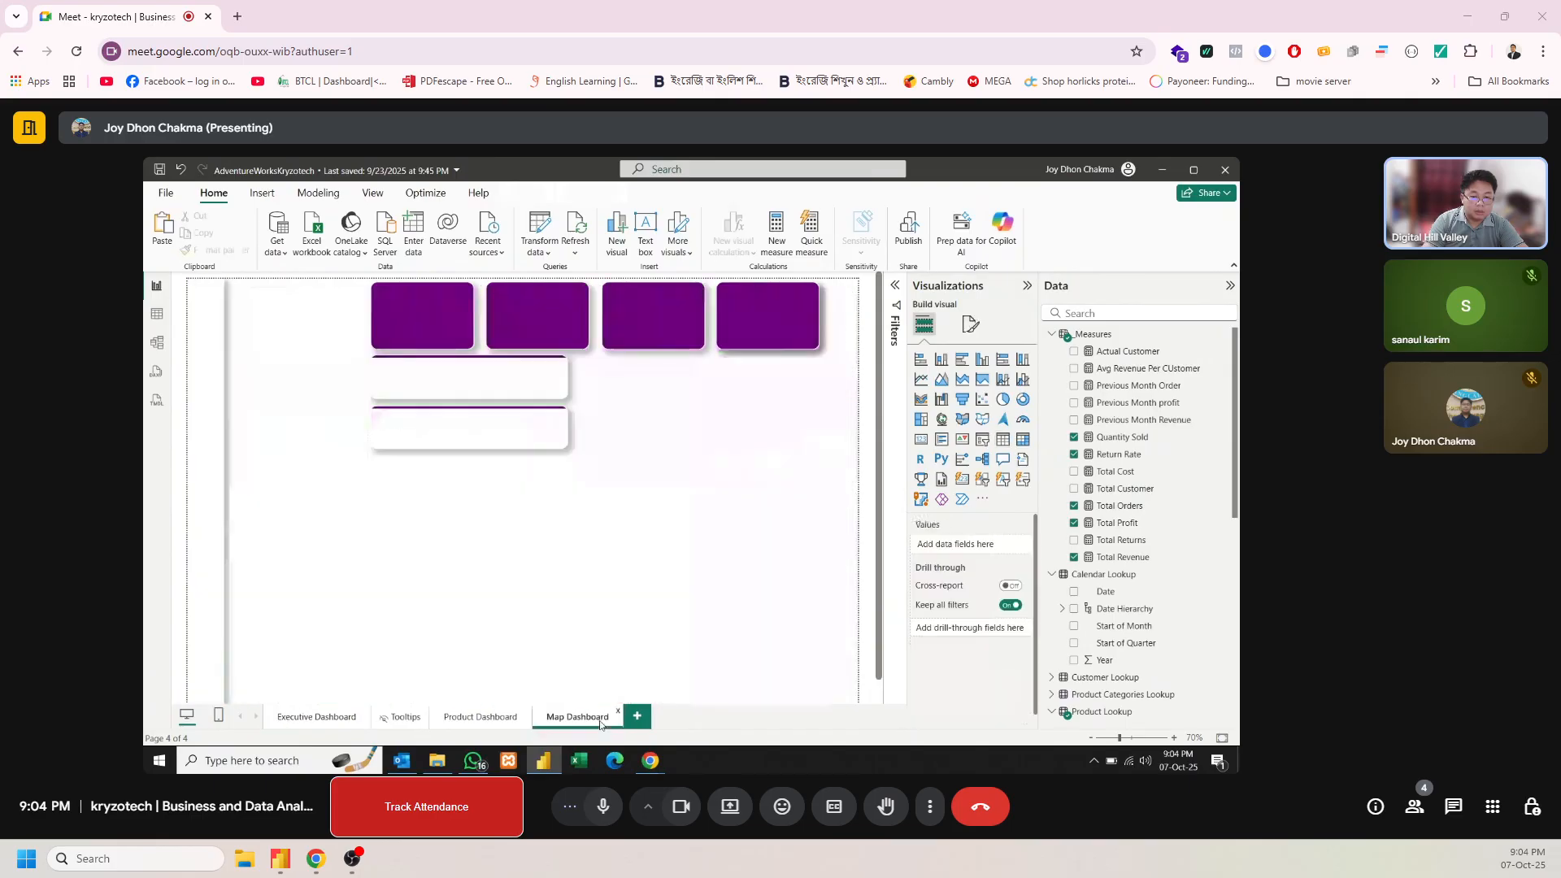
key(ctrl+v)
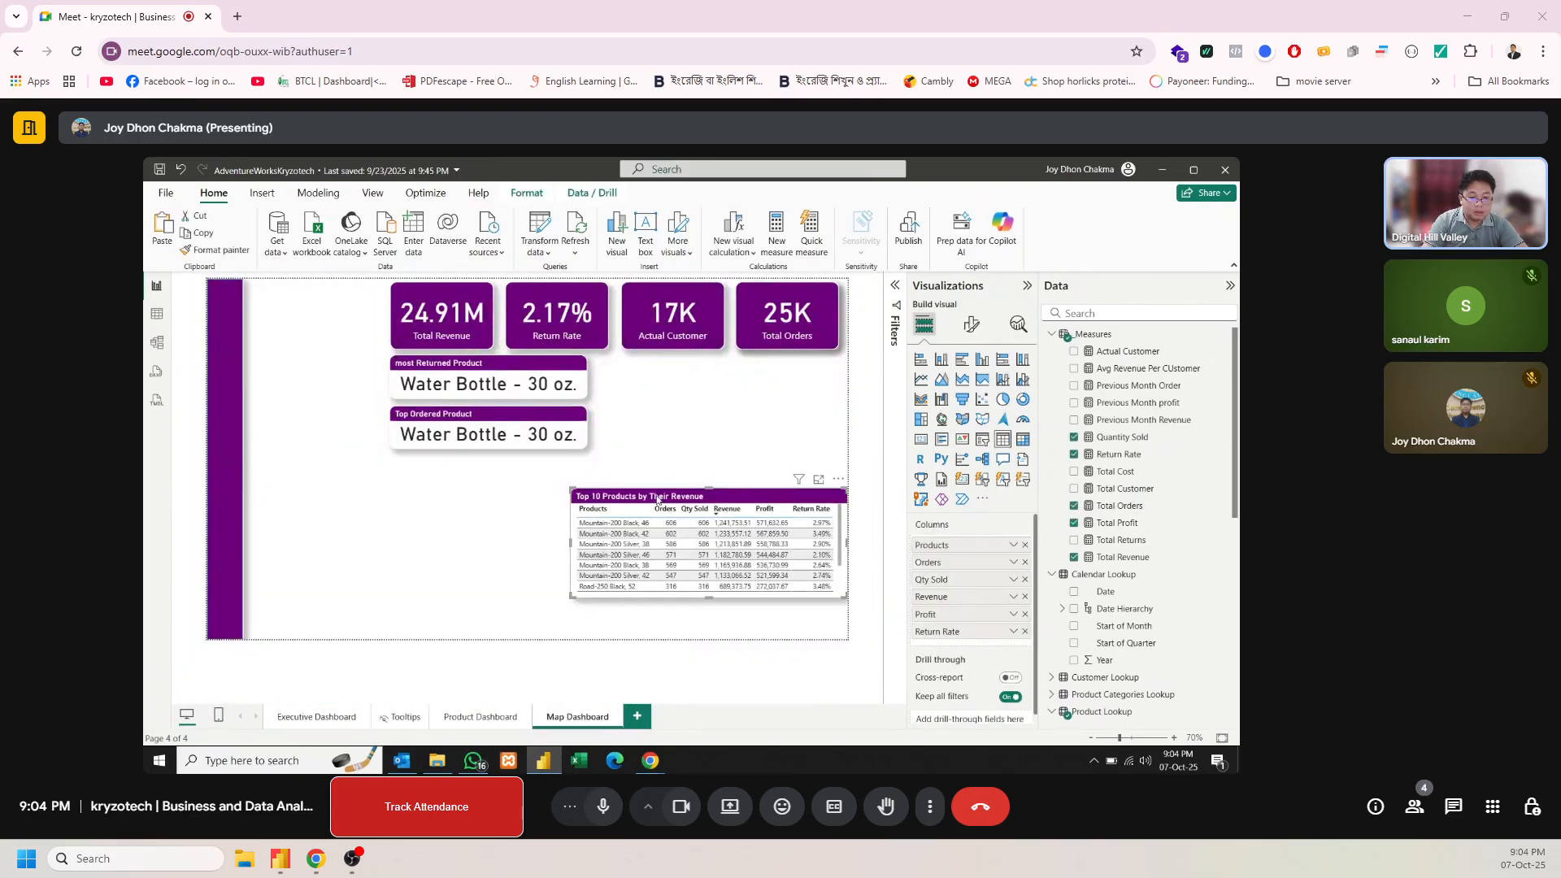
drag(659, 499, 644, 370)
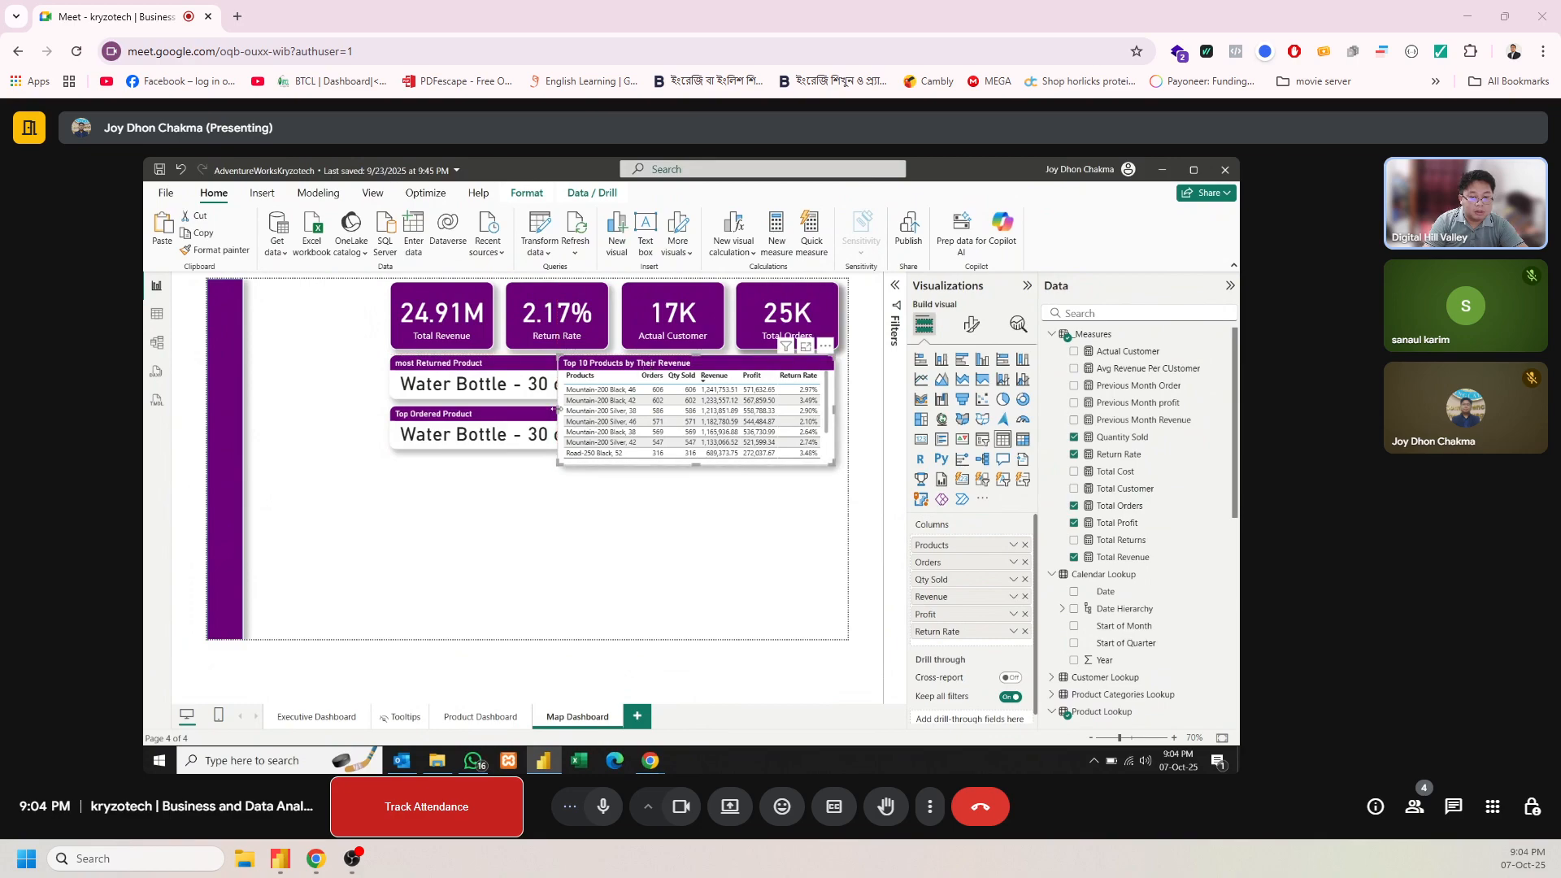
drag(558, 409, 595, 412)
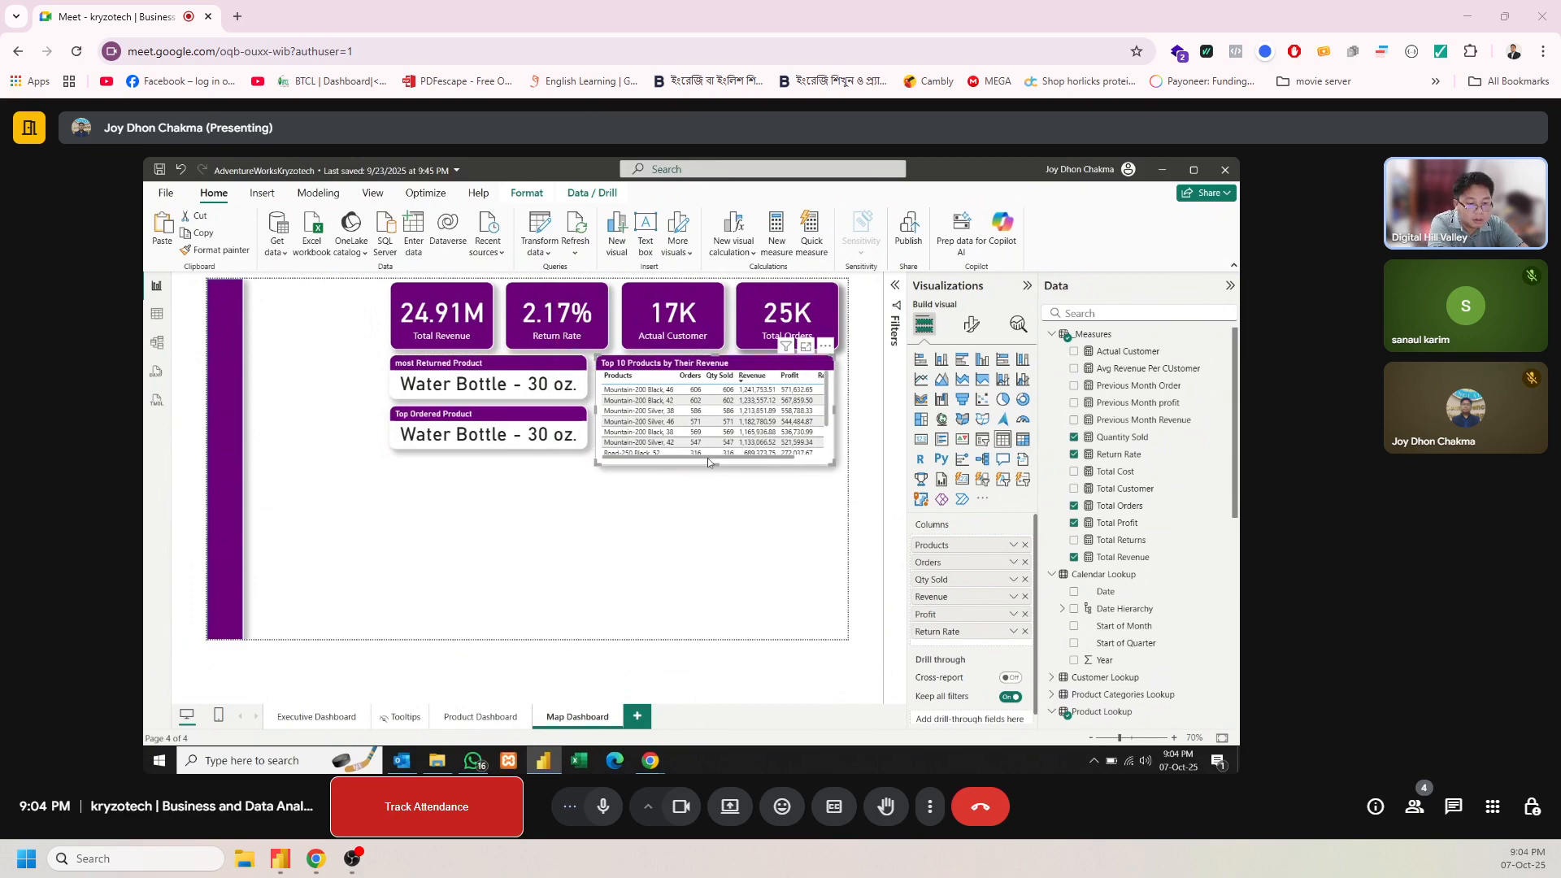
drag(712, 462, 719, 455)
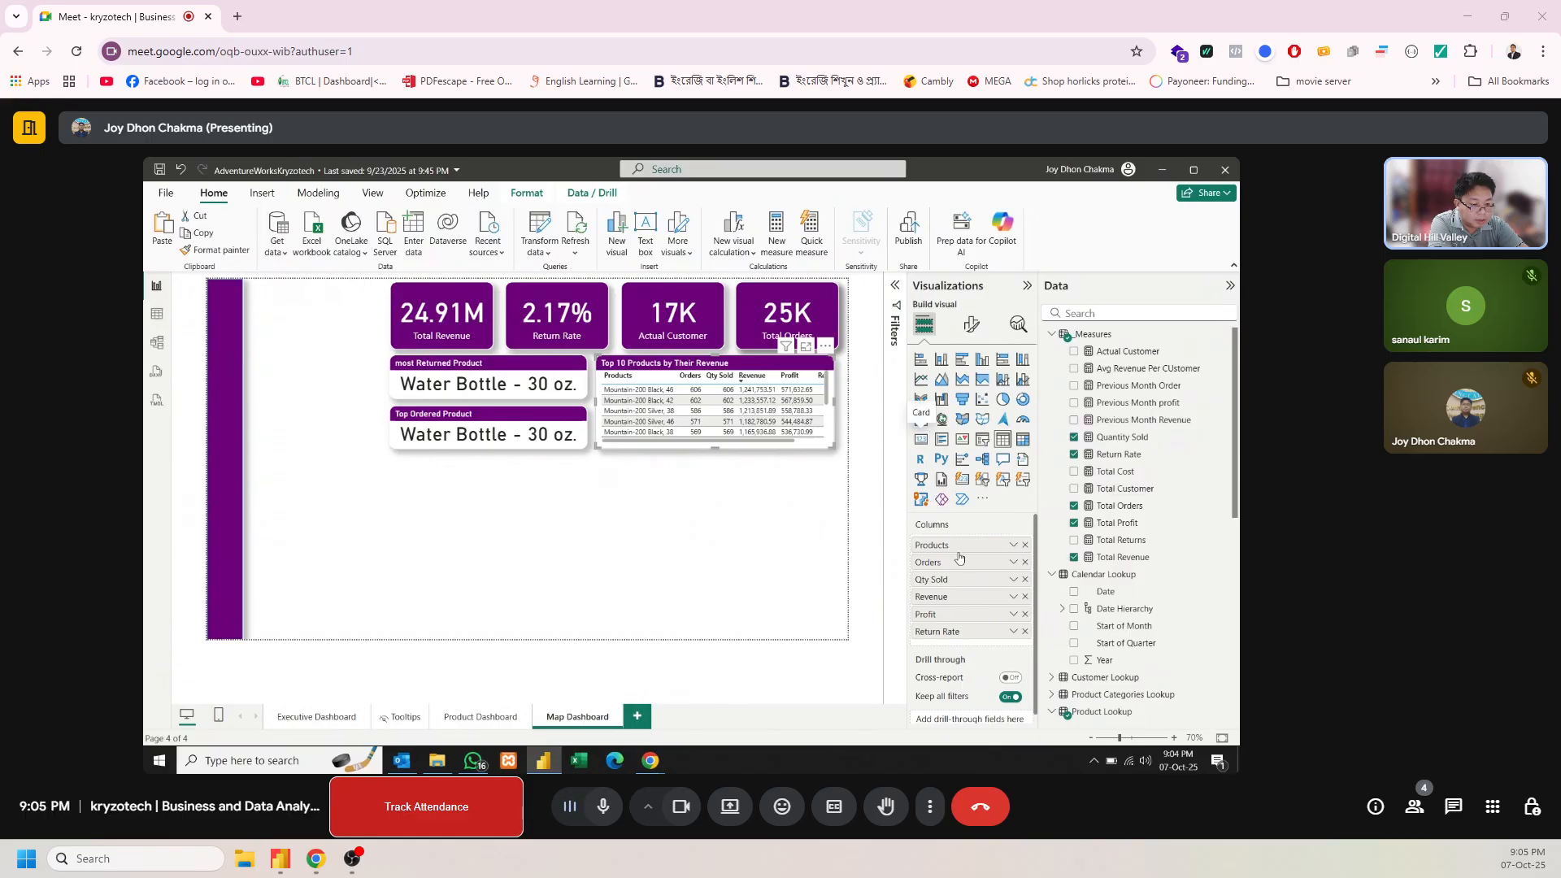
Remove the Qty Sold column from the Top 10 Products table and narrow its Products column
click(1025, 579)
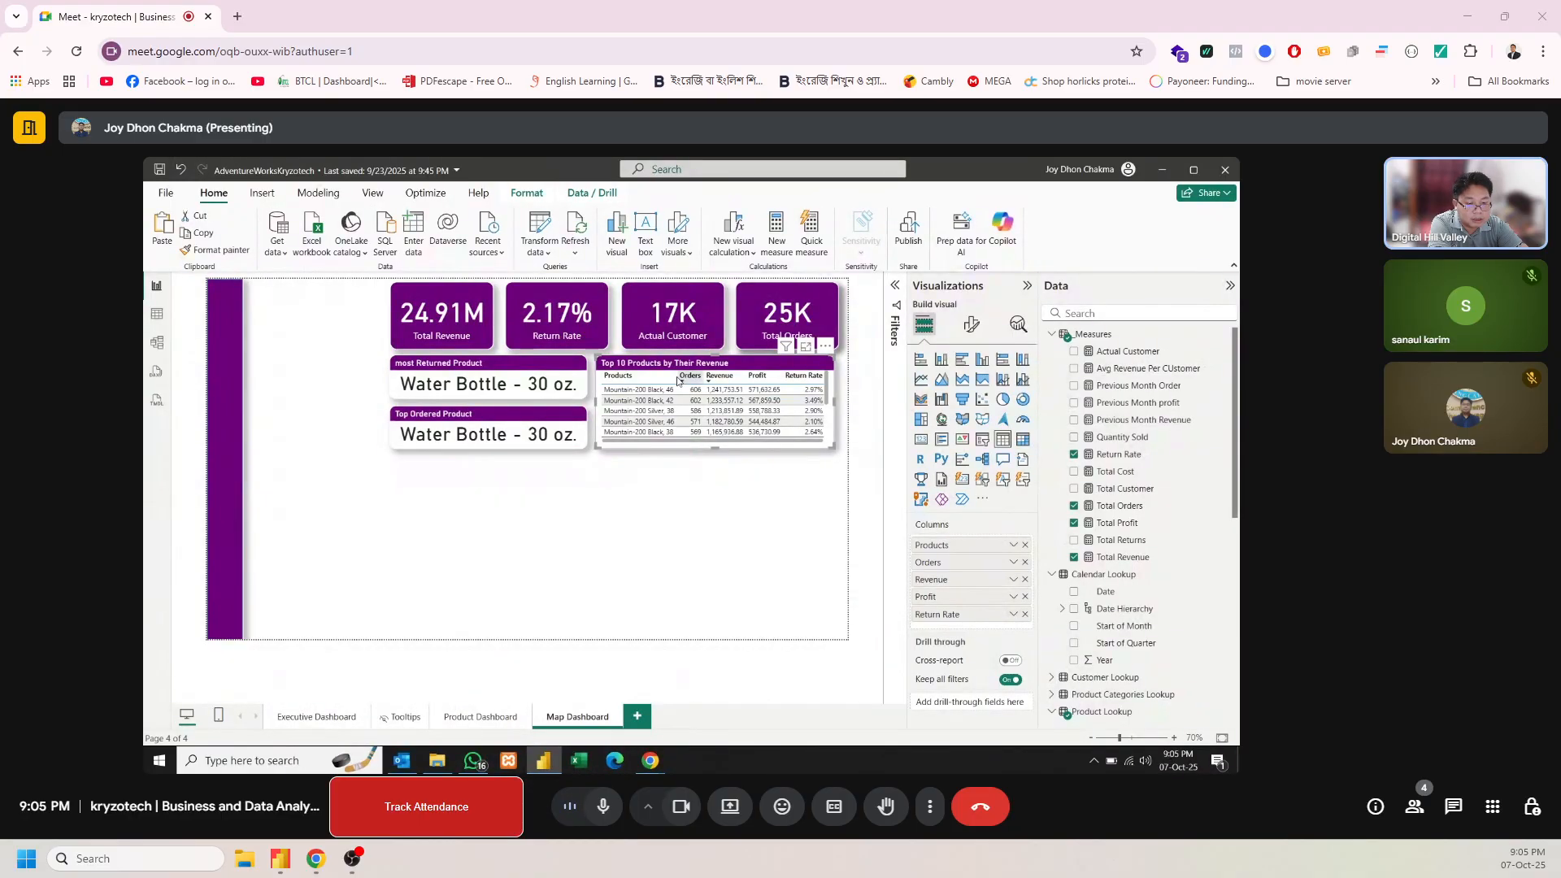
drag(675, 377, 665, 379)
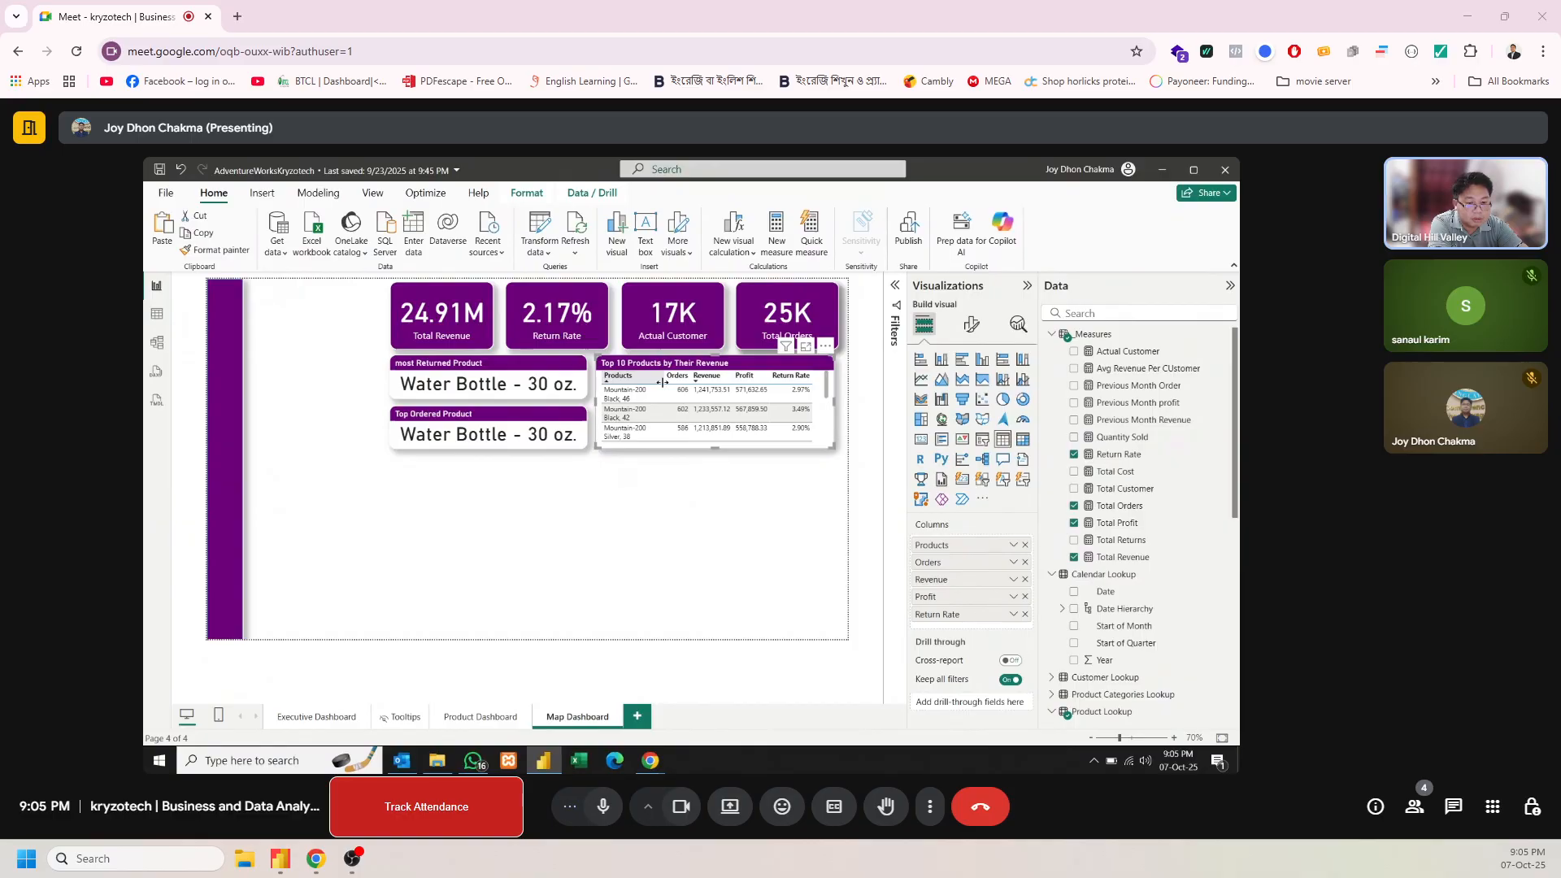
click(678, 534)
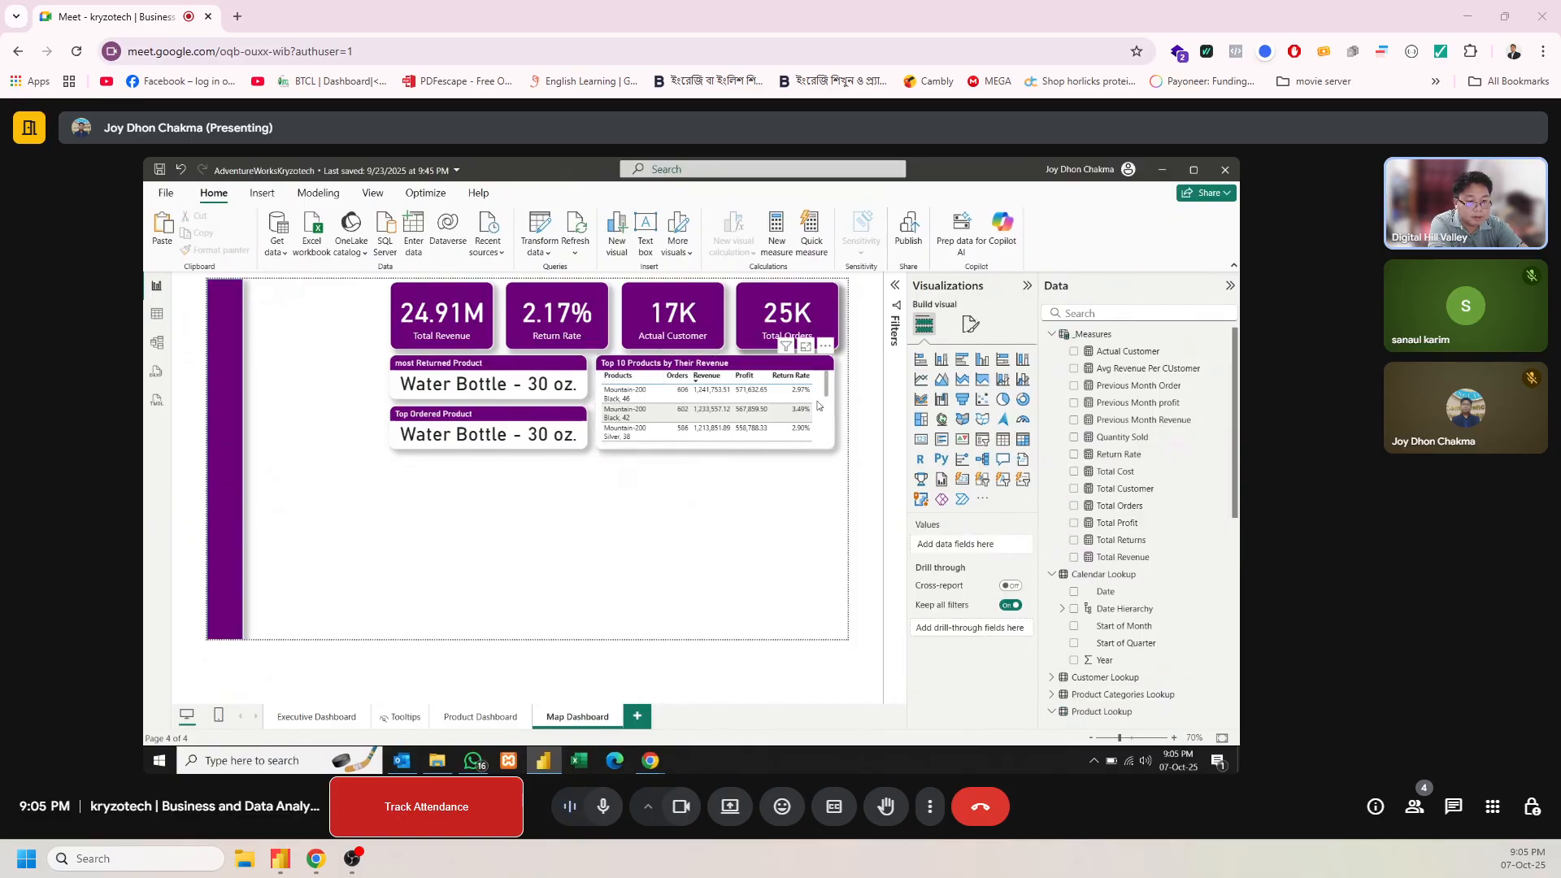
mouse_move(827, 385)
mouse_down()
mouse_move(826, 408)
mouse_move(826, 380)
mouse_up()
click(826, 382)
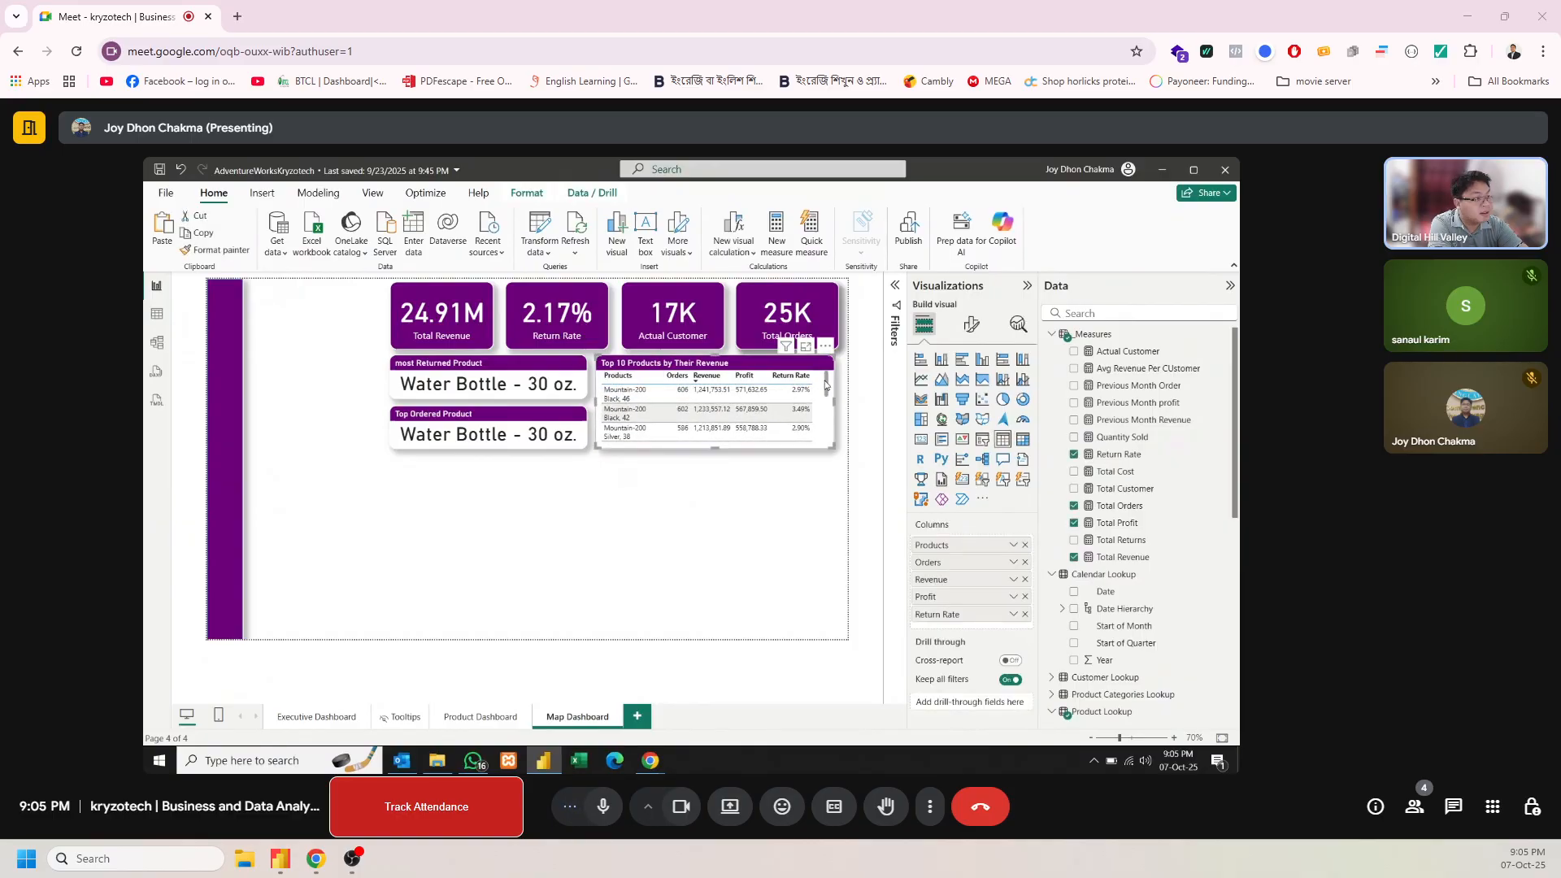
click(711, 516)
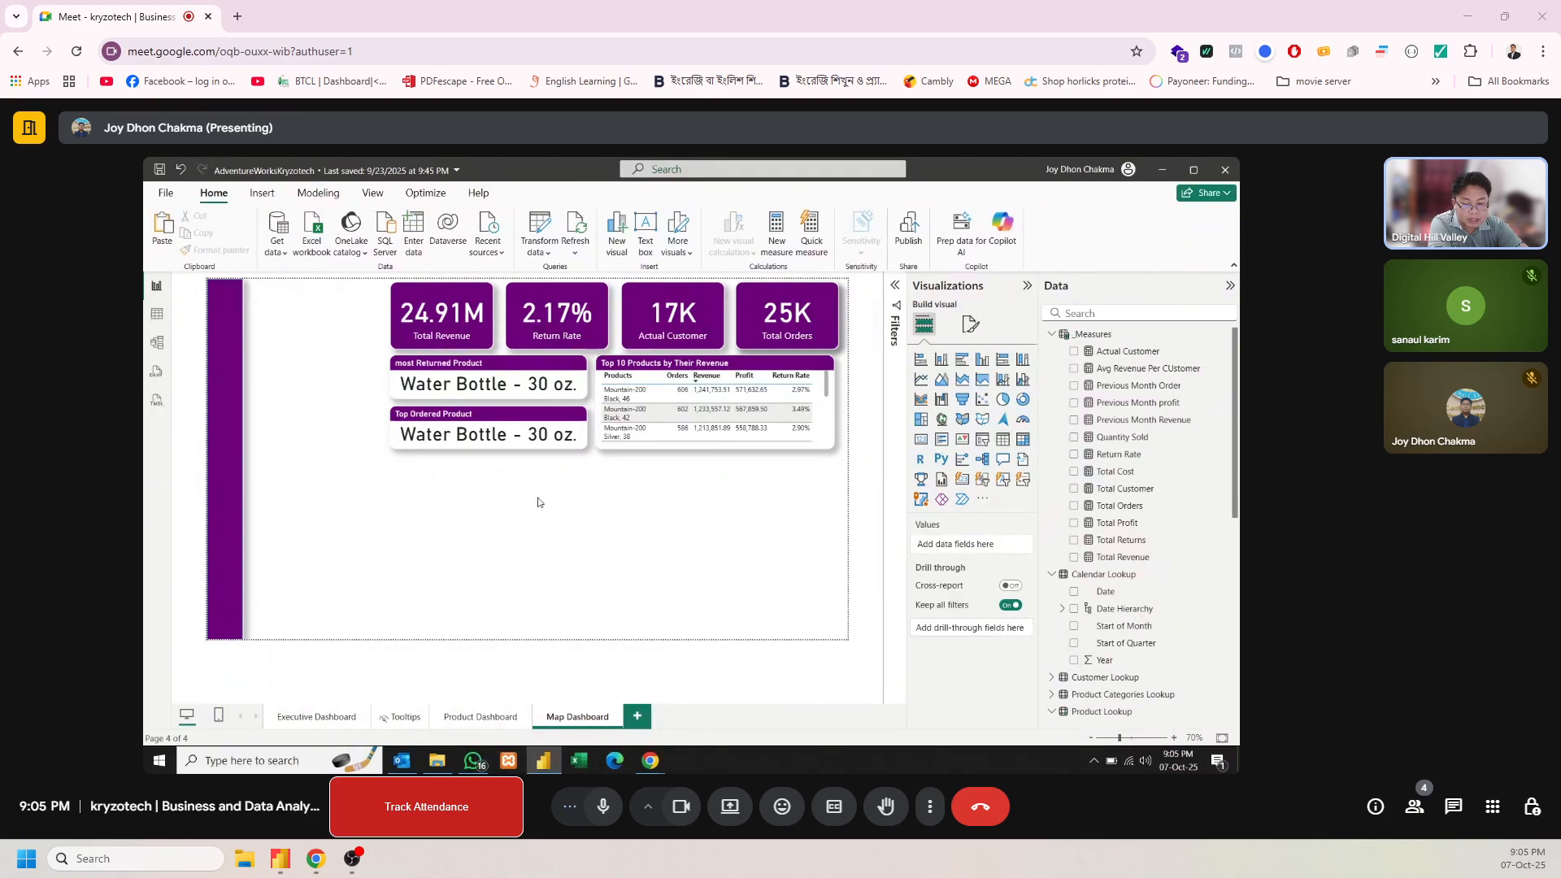
click(323, 717)
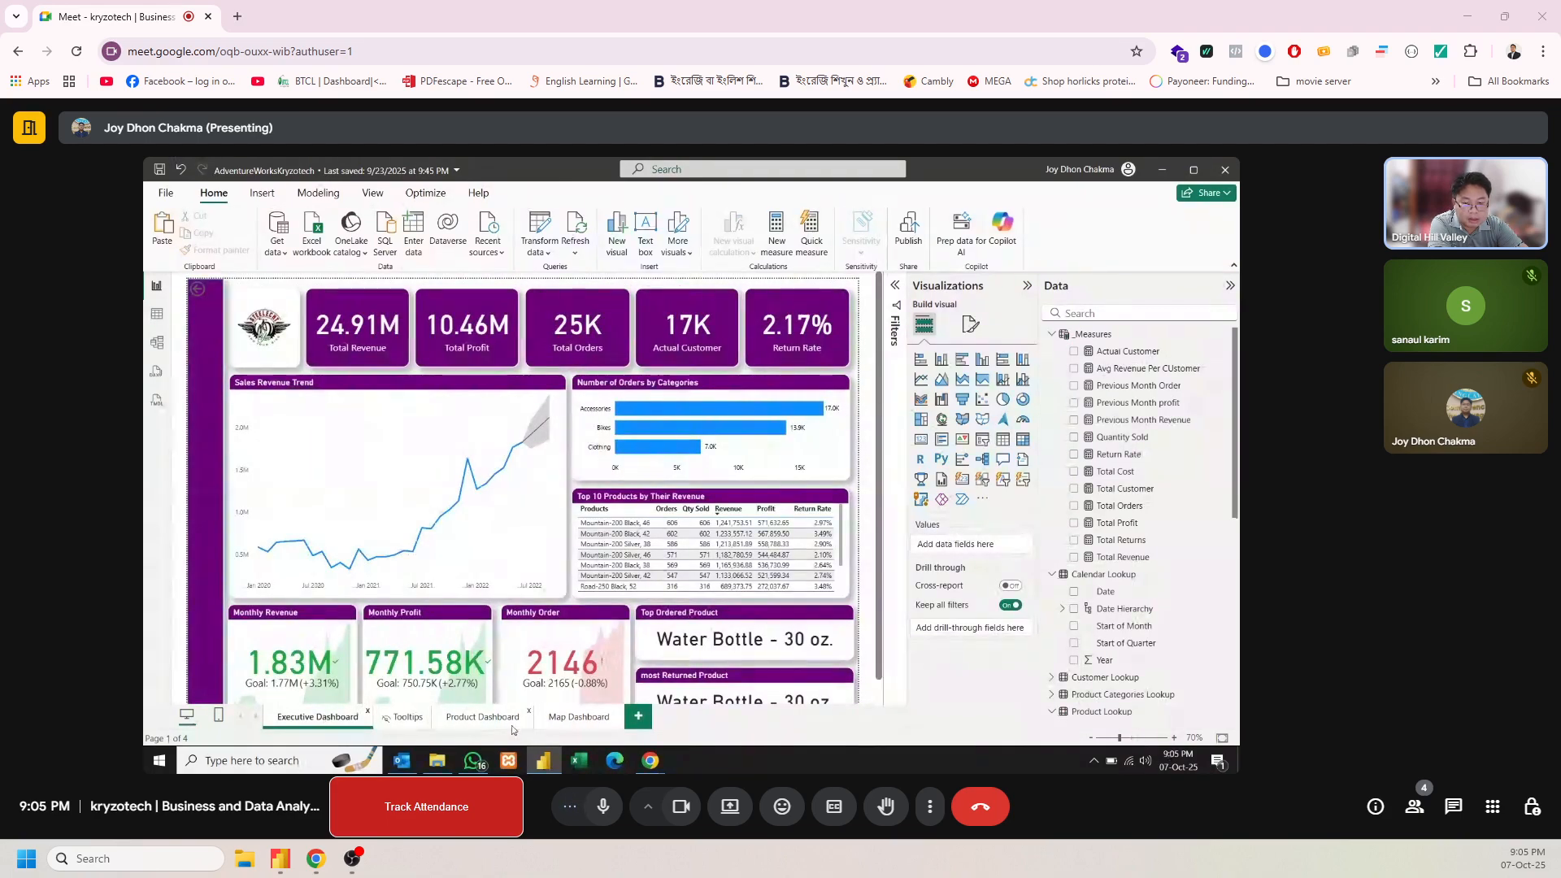
click(561, 717)
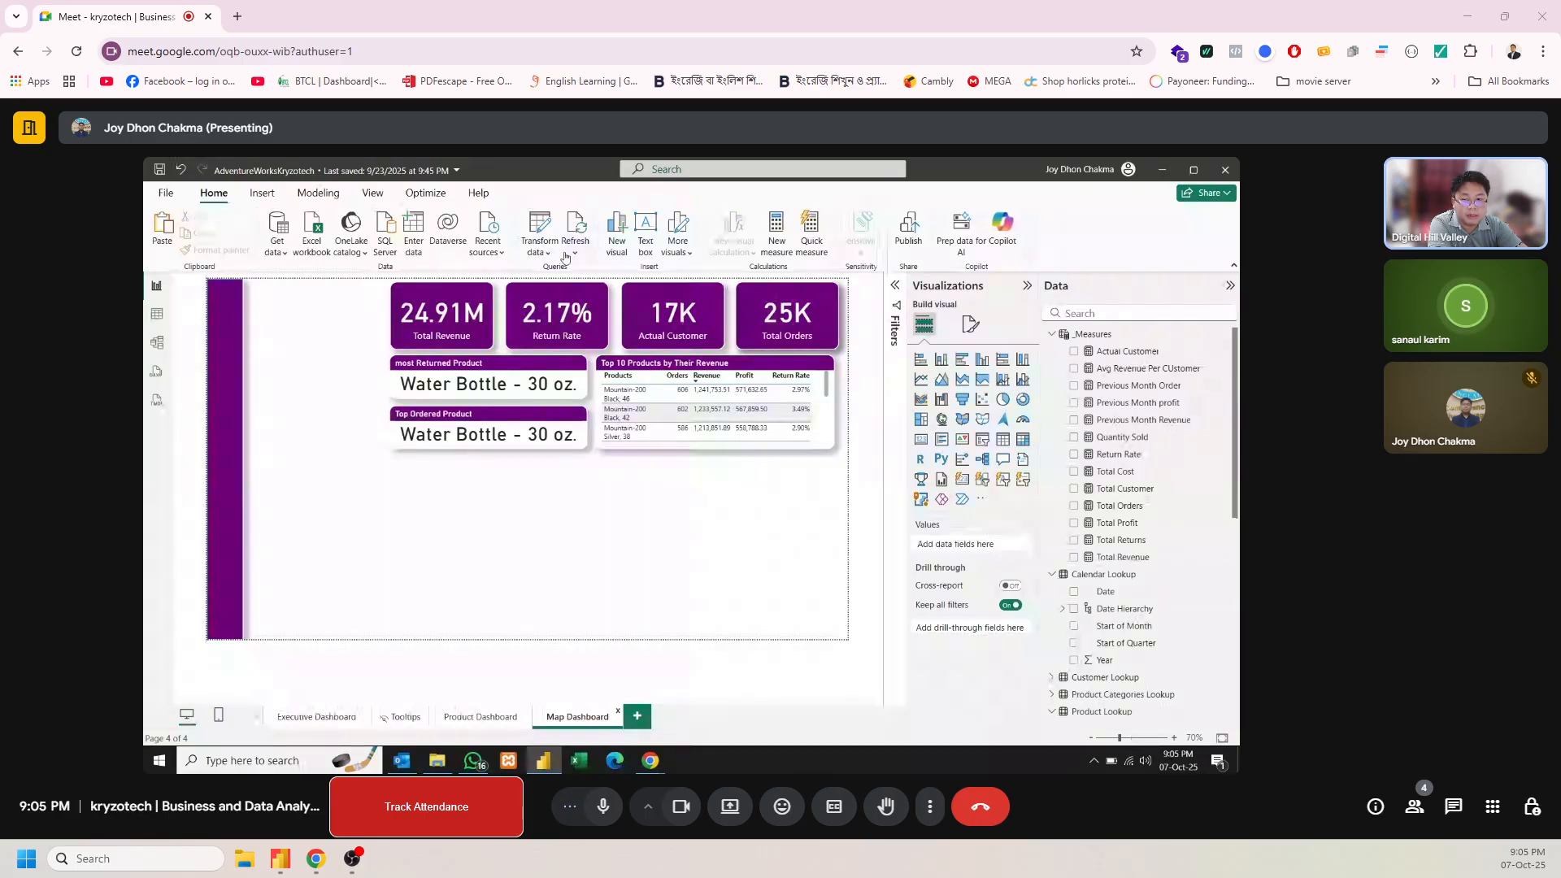
click(265, 196)
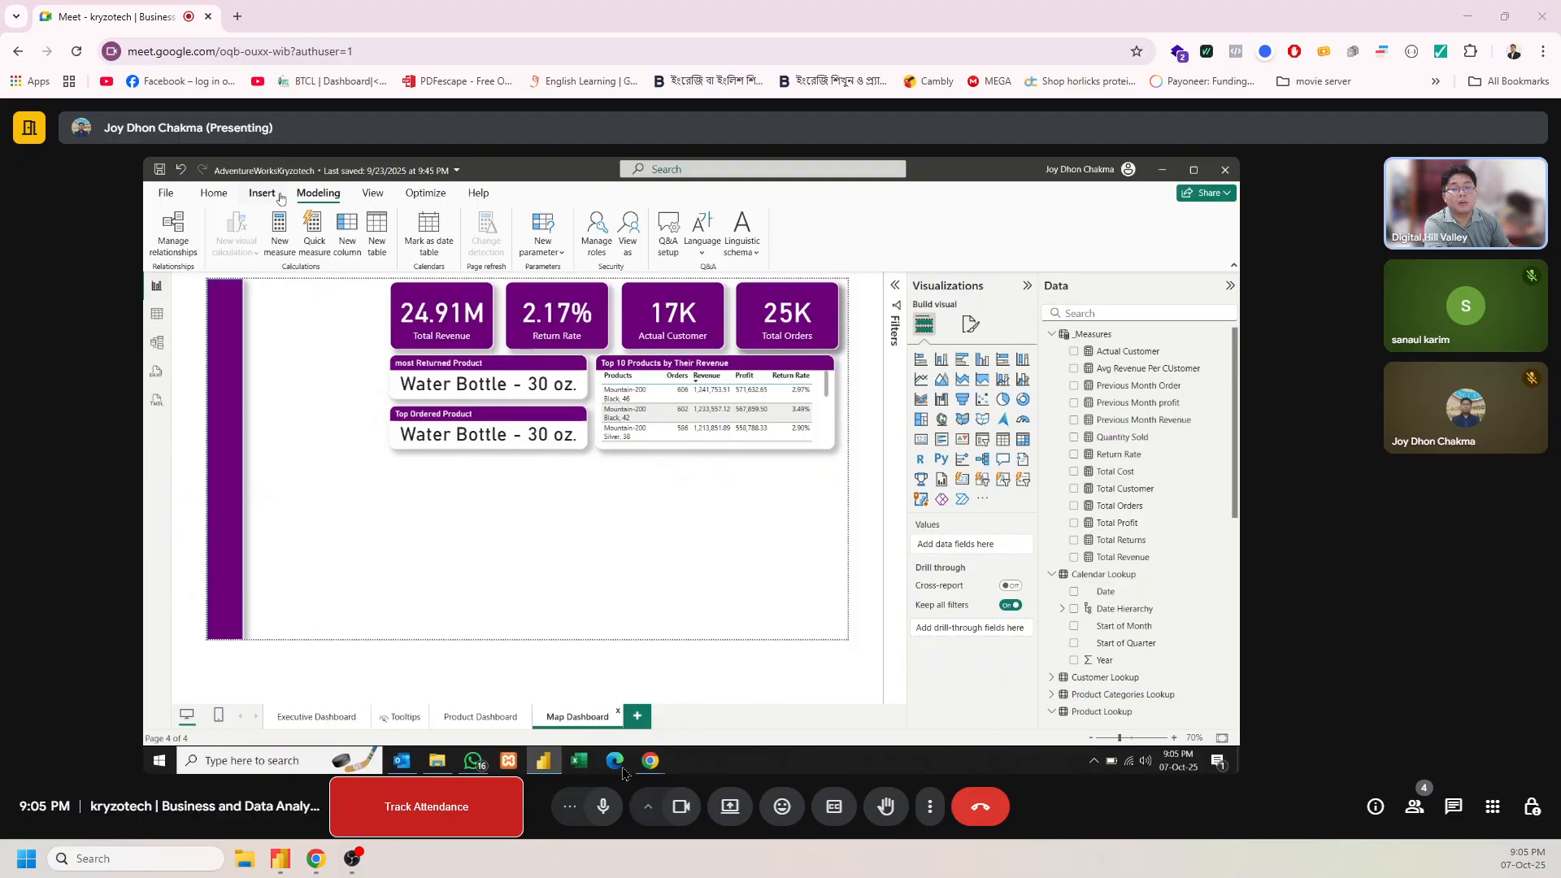
click(603, 808)
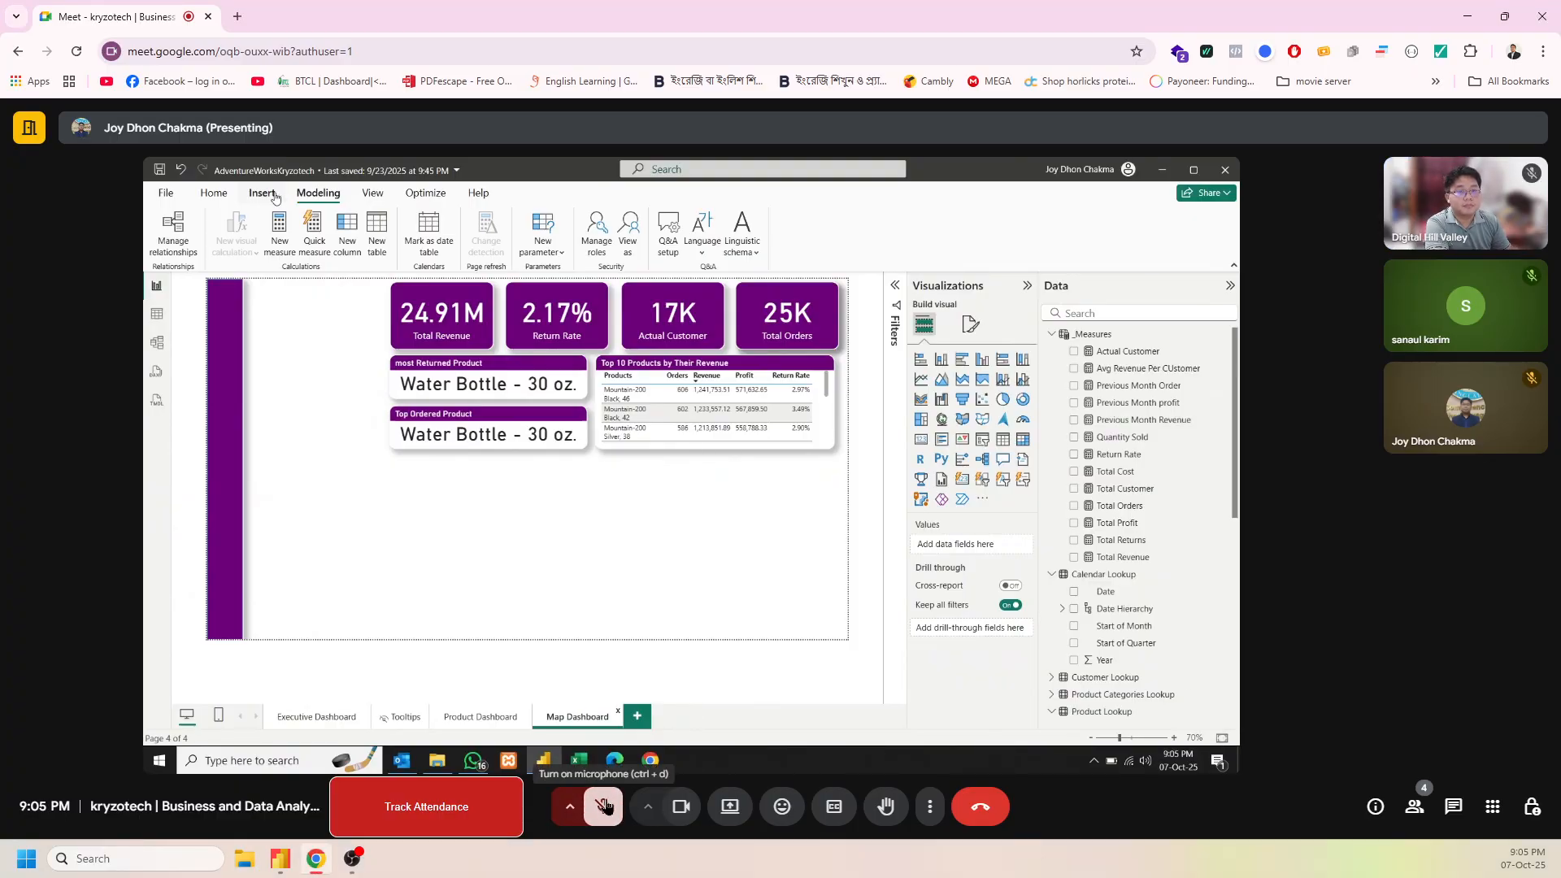
click(618, 806)
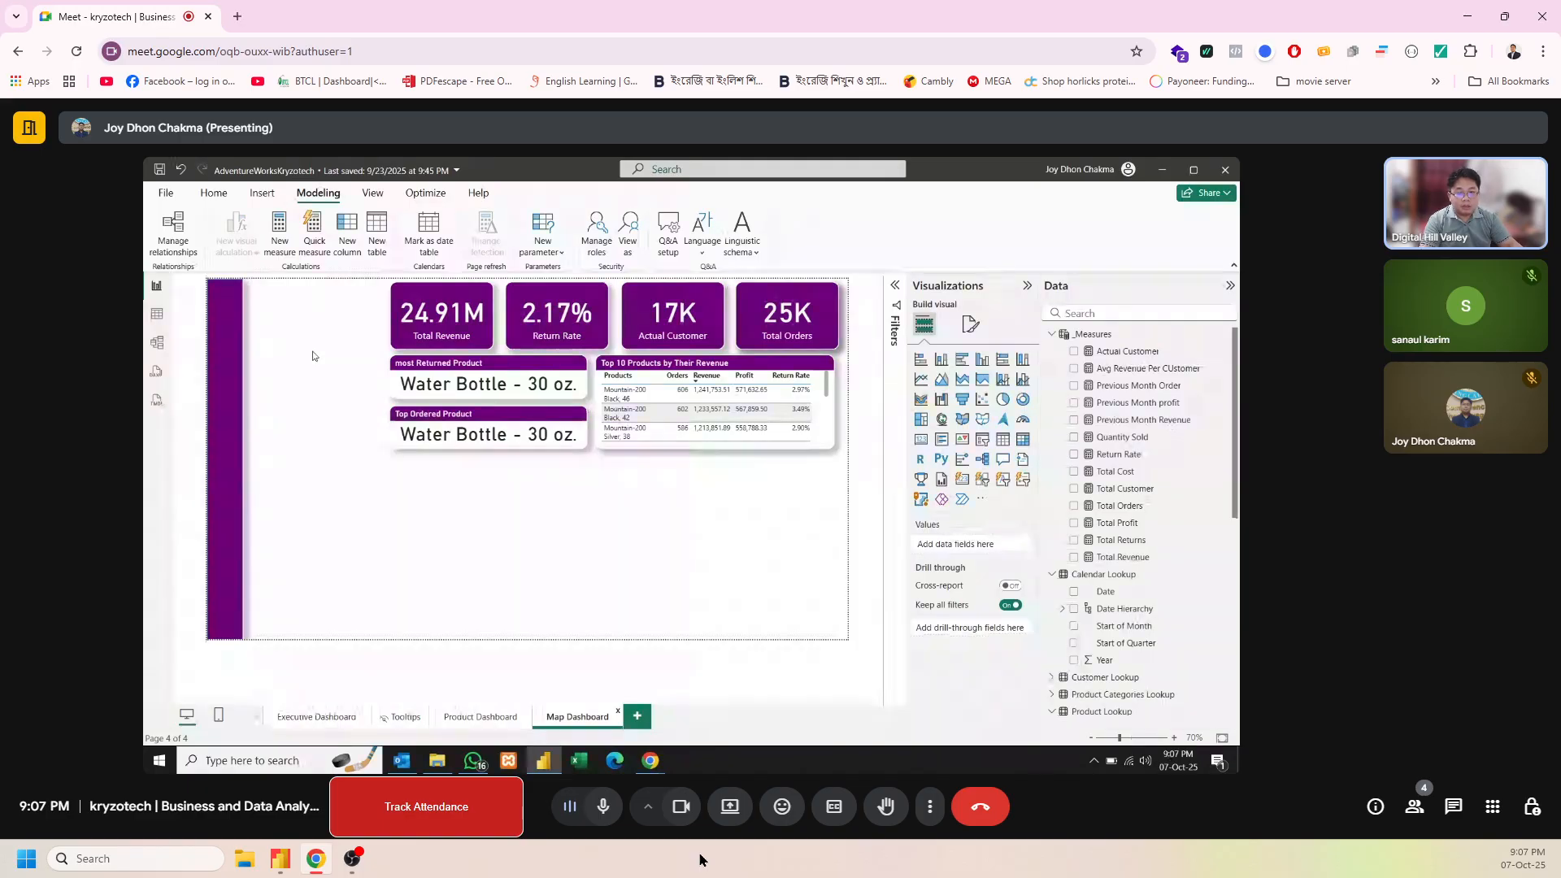
Create a fields parameter named Region from the Region field of Territory Lookup, adding its slicer to the Map Dashboard page
click(543, 246)
click(556, 301)
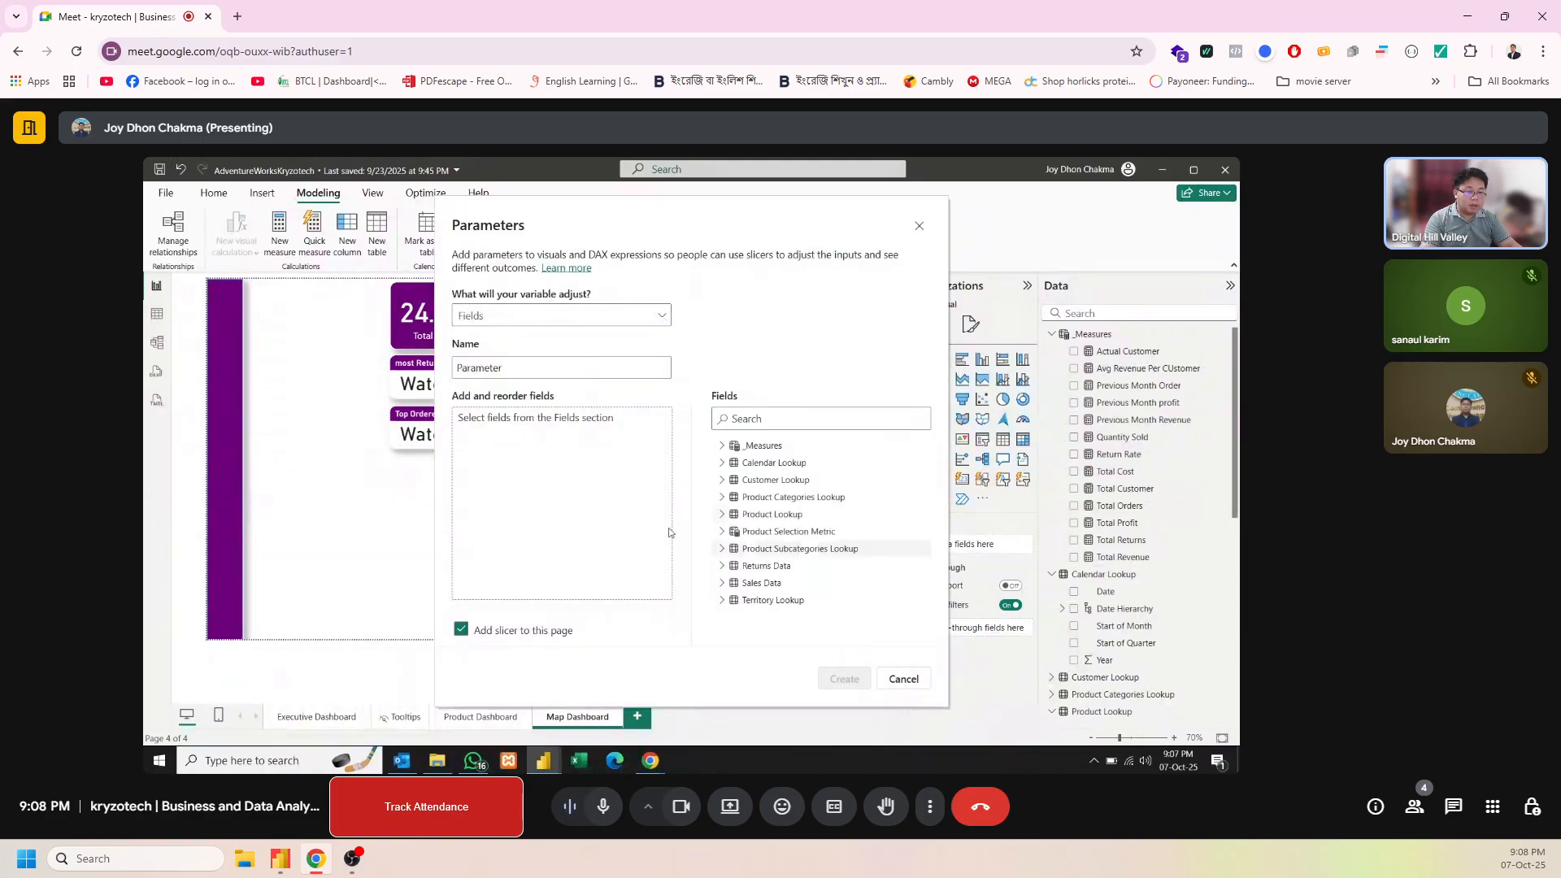
double_click(547, 375)
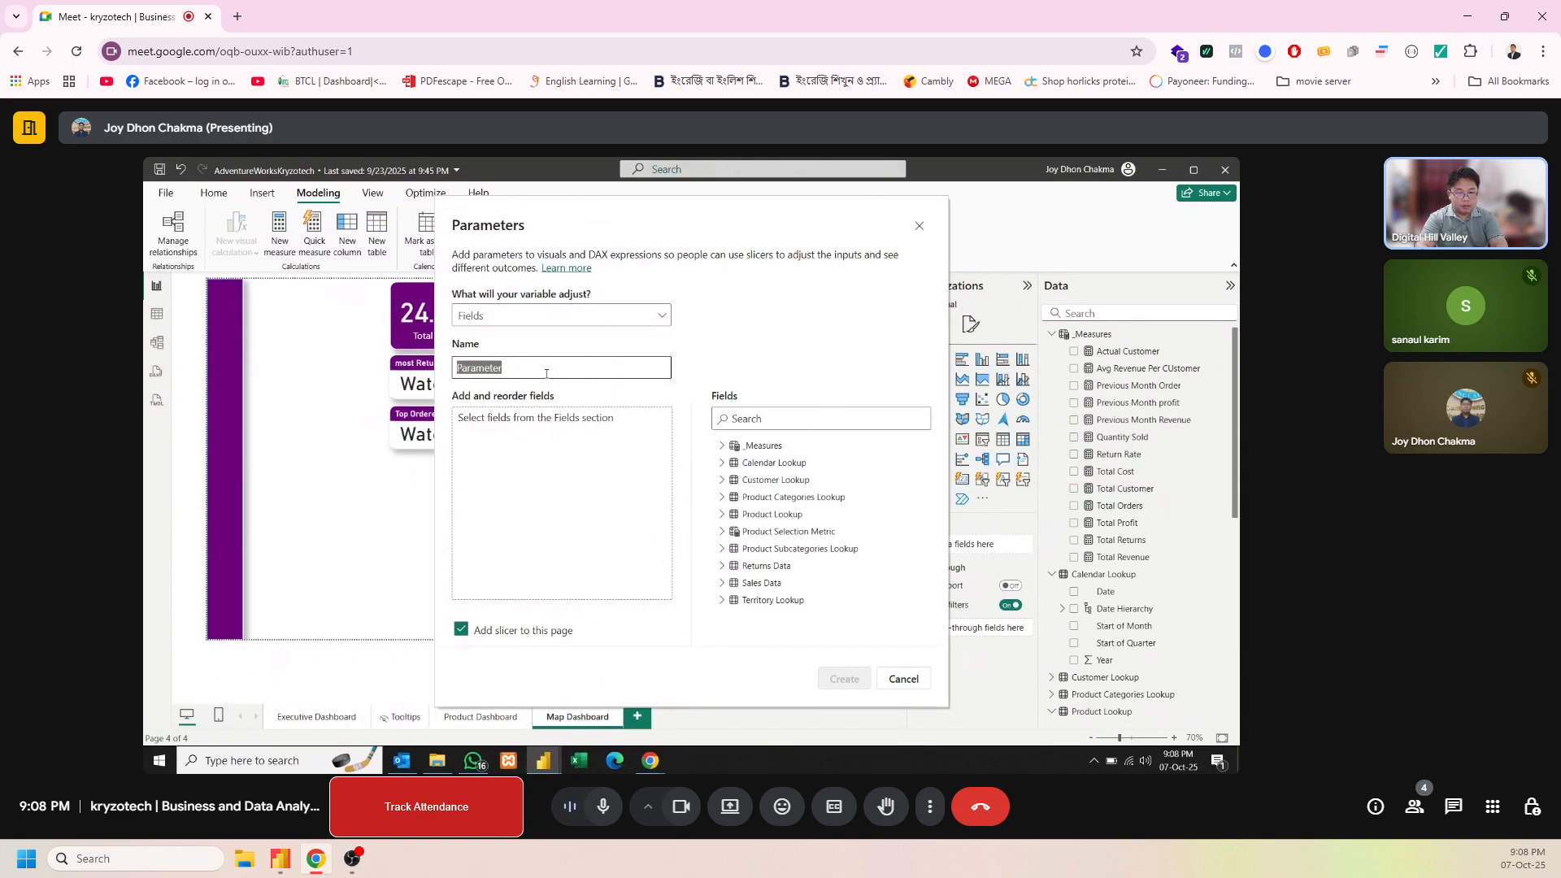
text(Region)
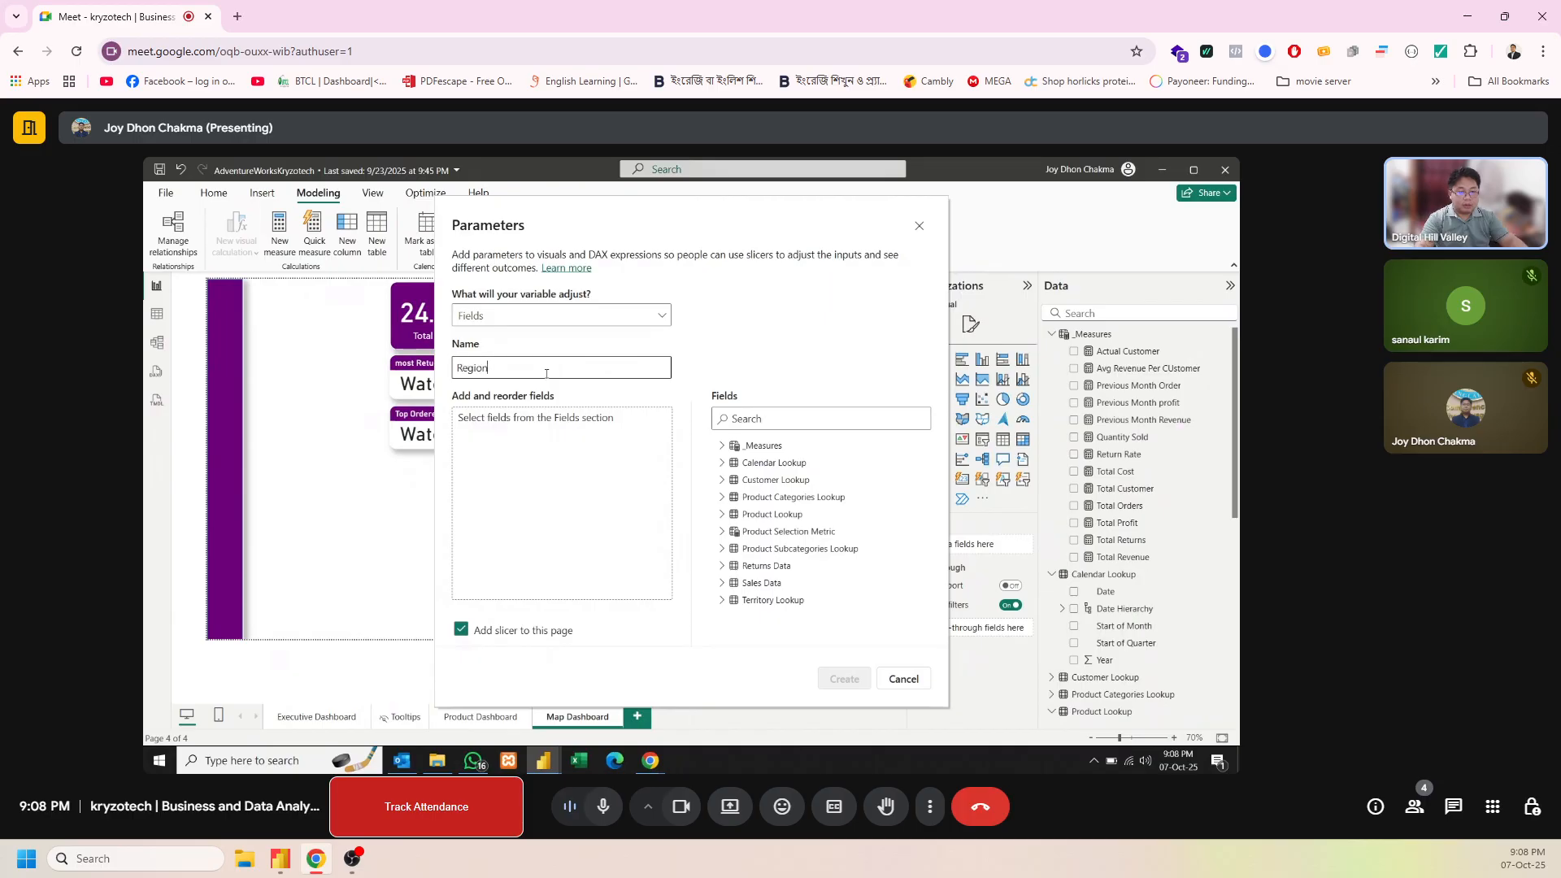
click(727, 447)
click(725, 448)
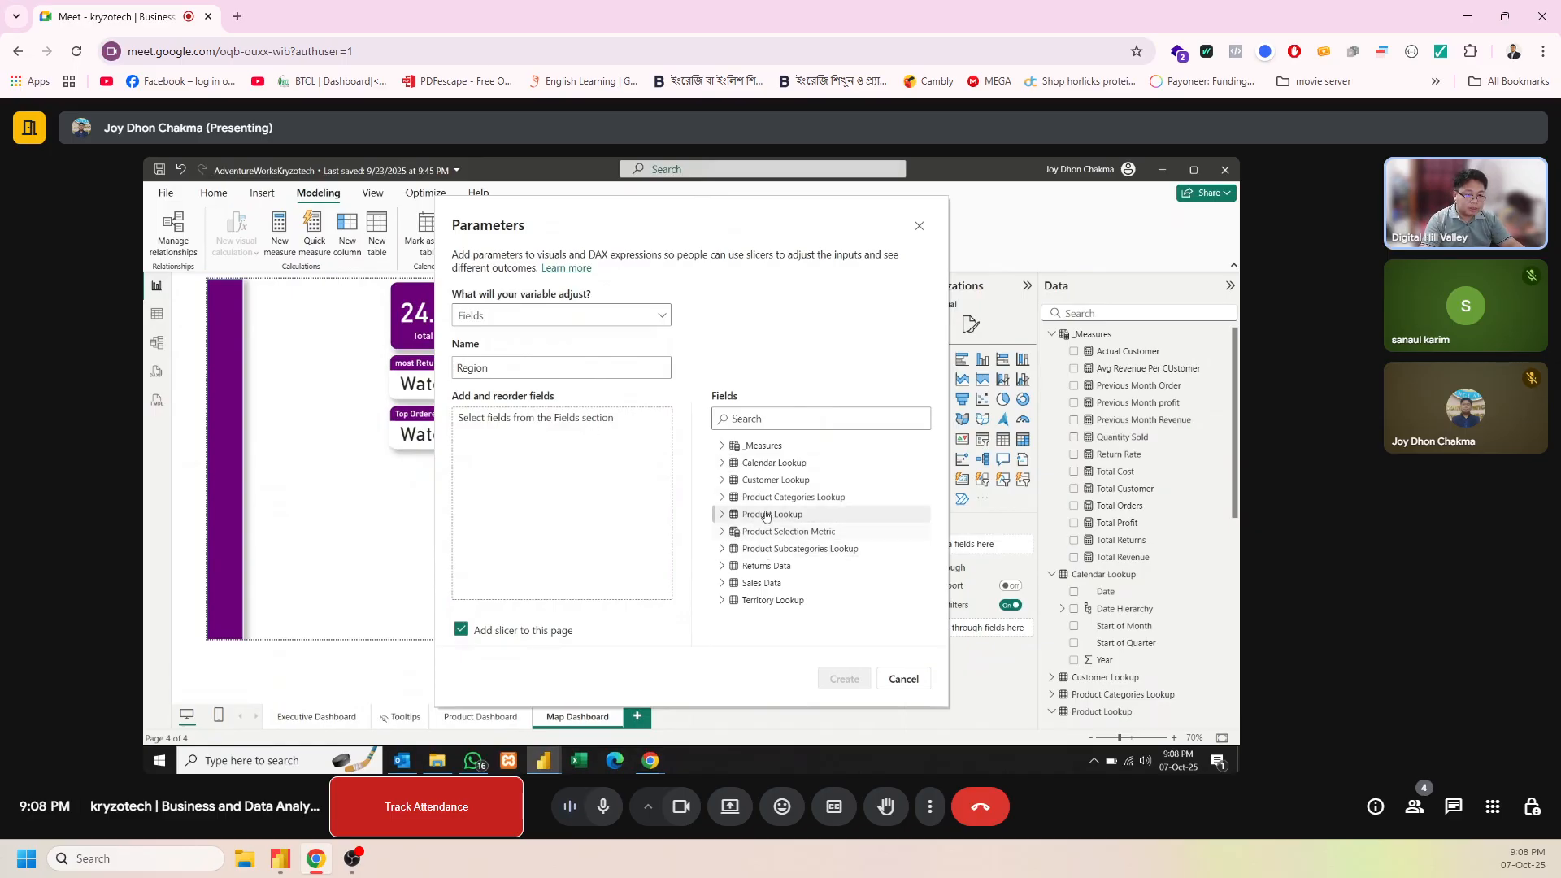
click(722, 601)
scroll(826, 633, down, 1)
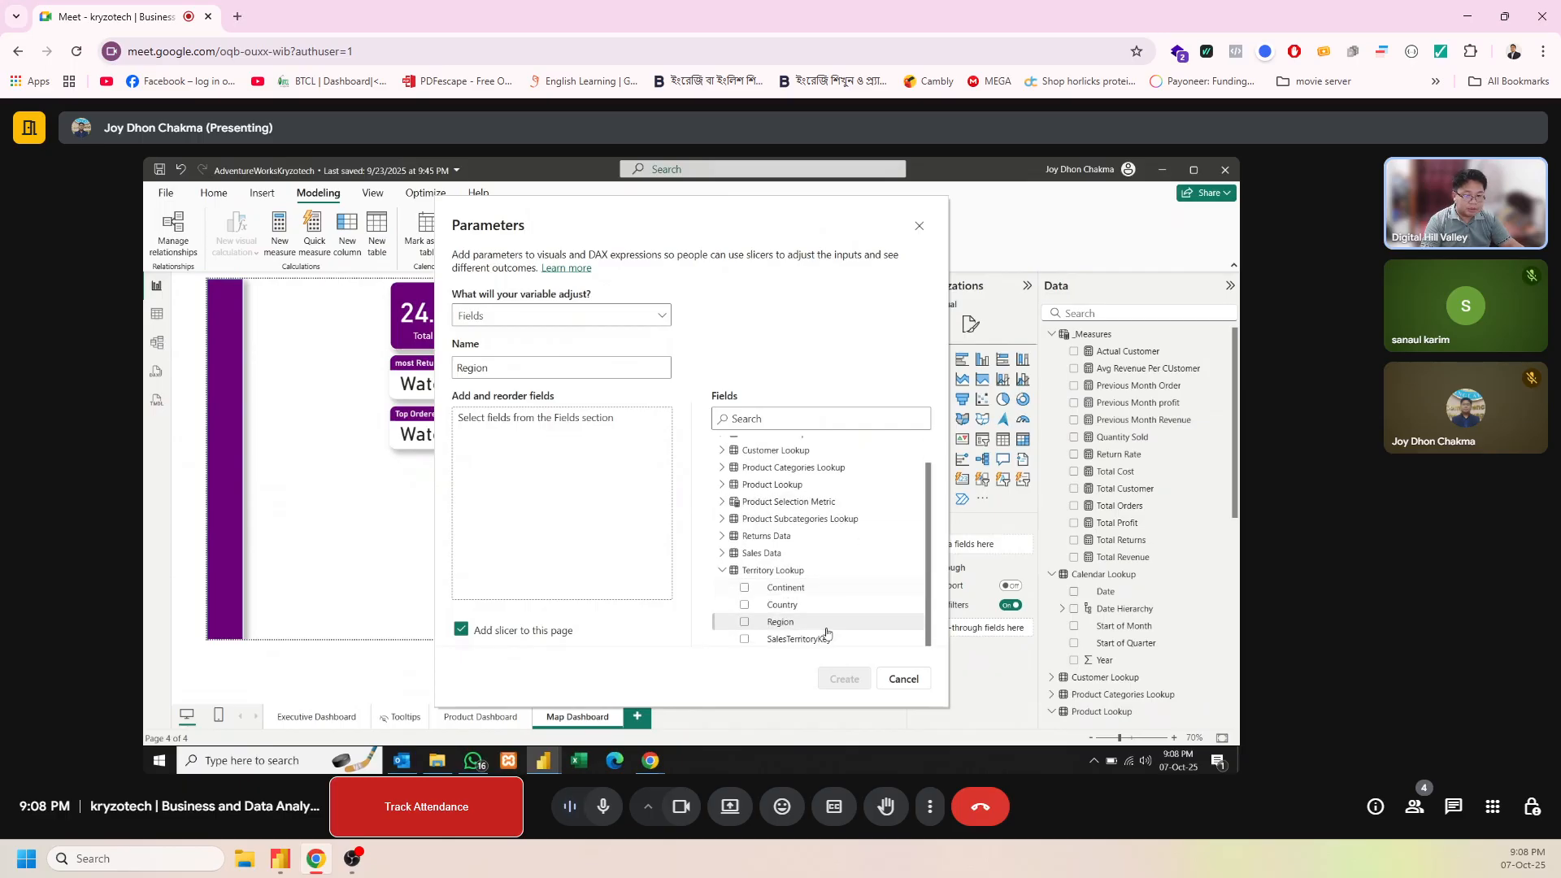
click(782, 622)
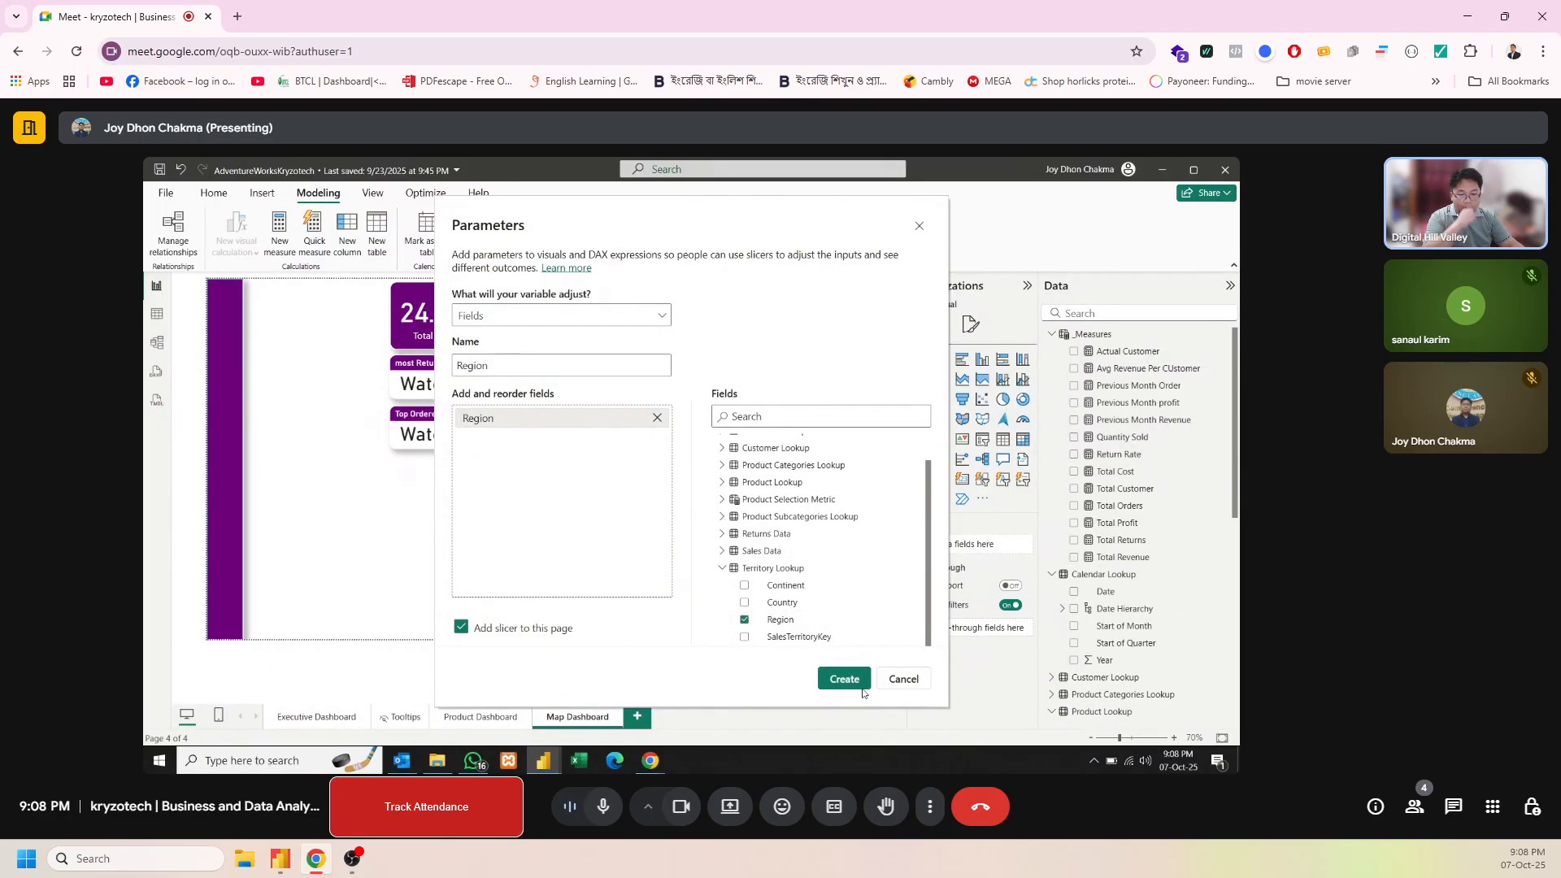
click(854, 683)
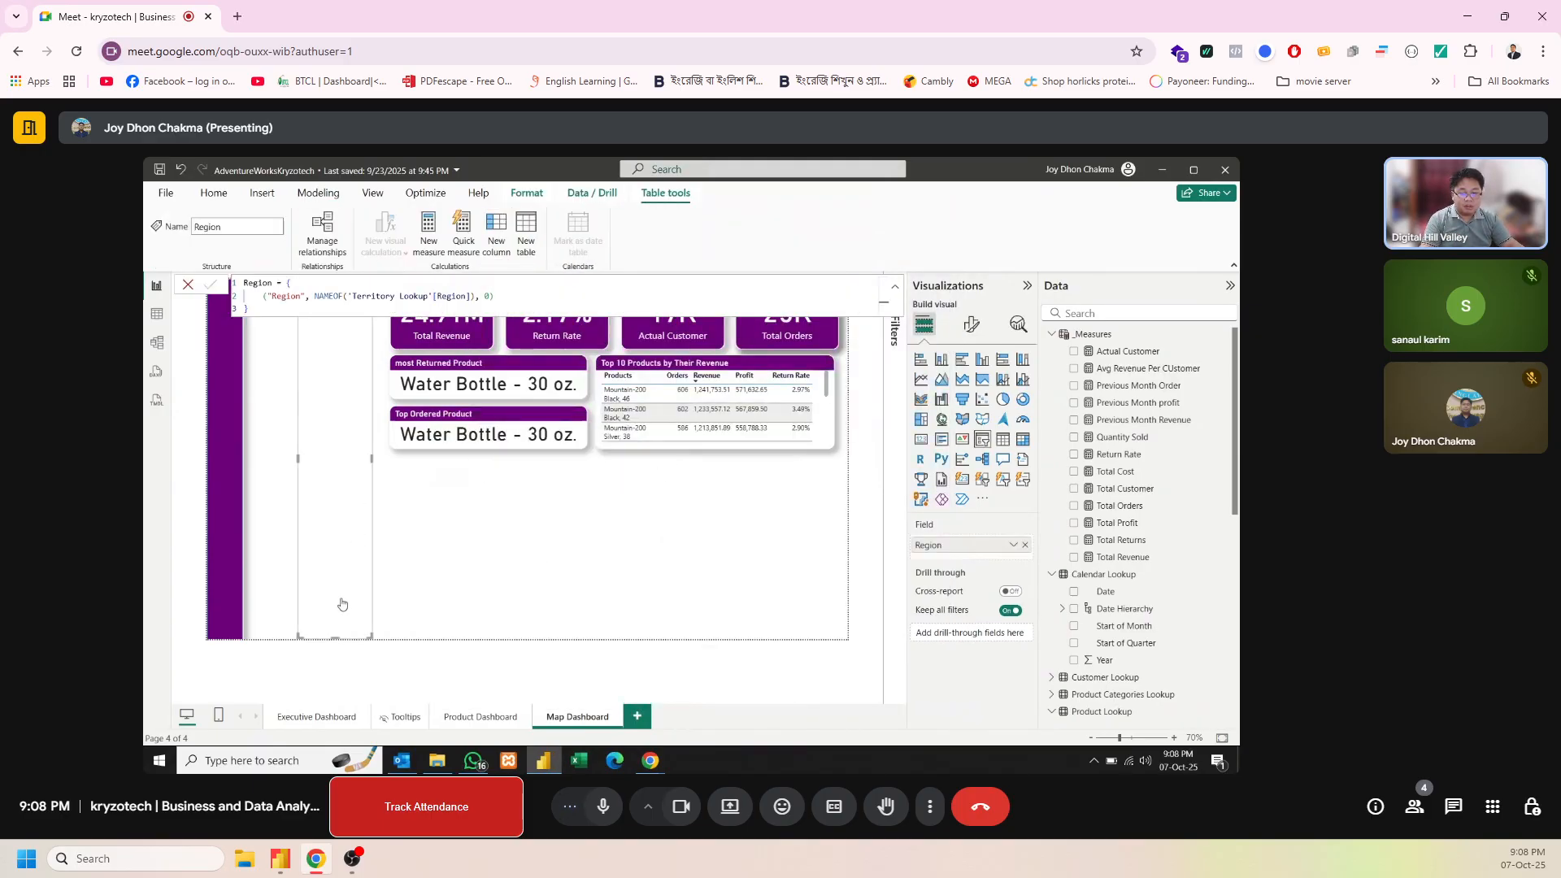
Place the Region slicer beside the purple sidebar, shorten it to roughly half the page height and widen it to just before the Total Revenue card
click(476, 595)
click(322, 289)
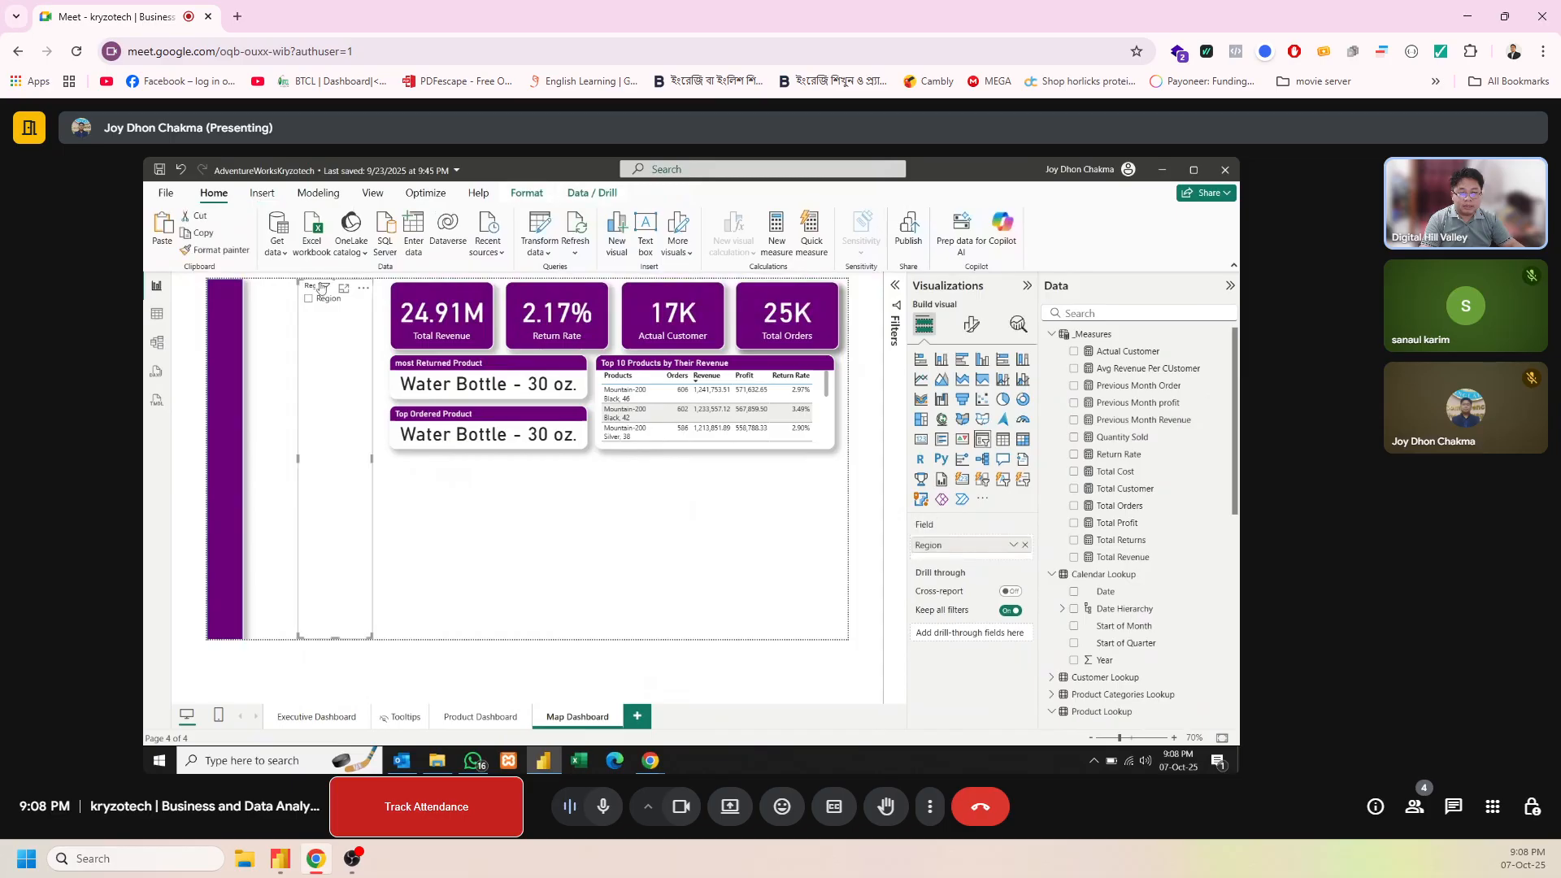
drag(321, 351, 276, 348)
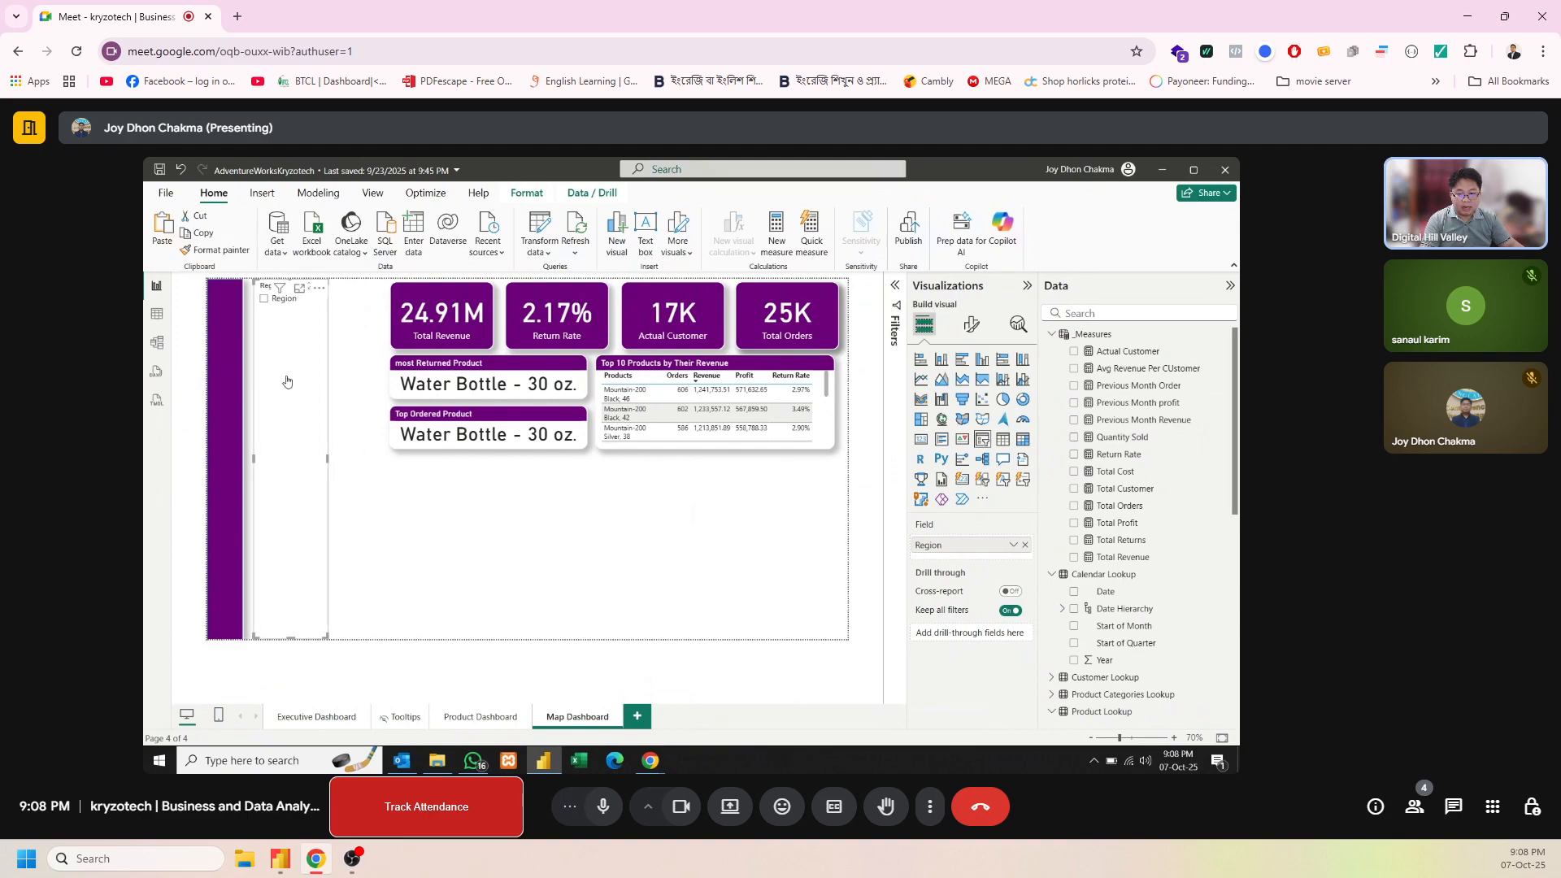
drag(288, 631, 292, 468)
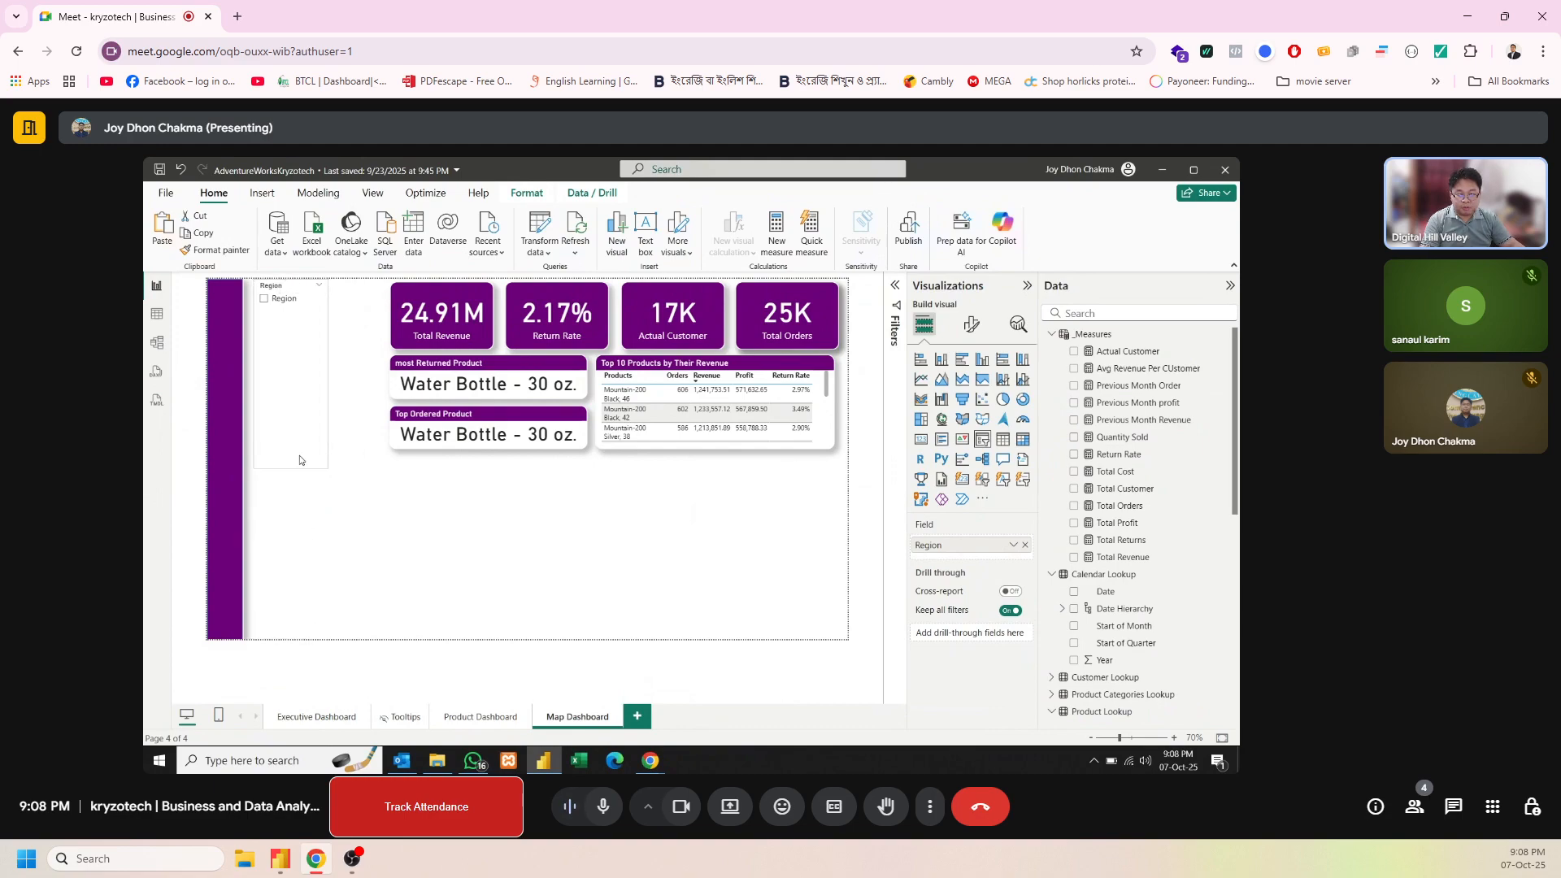
mouse_move(293, 282)
mouse_down()
mouse_move(292, 302)
mouse_move(291, 285)
mouse_up()
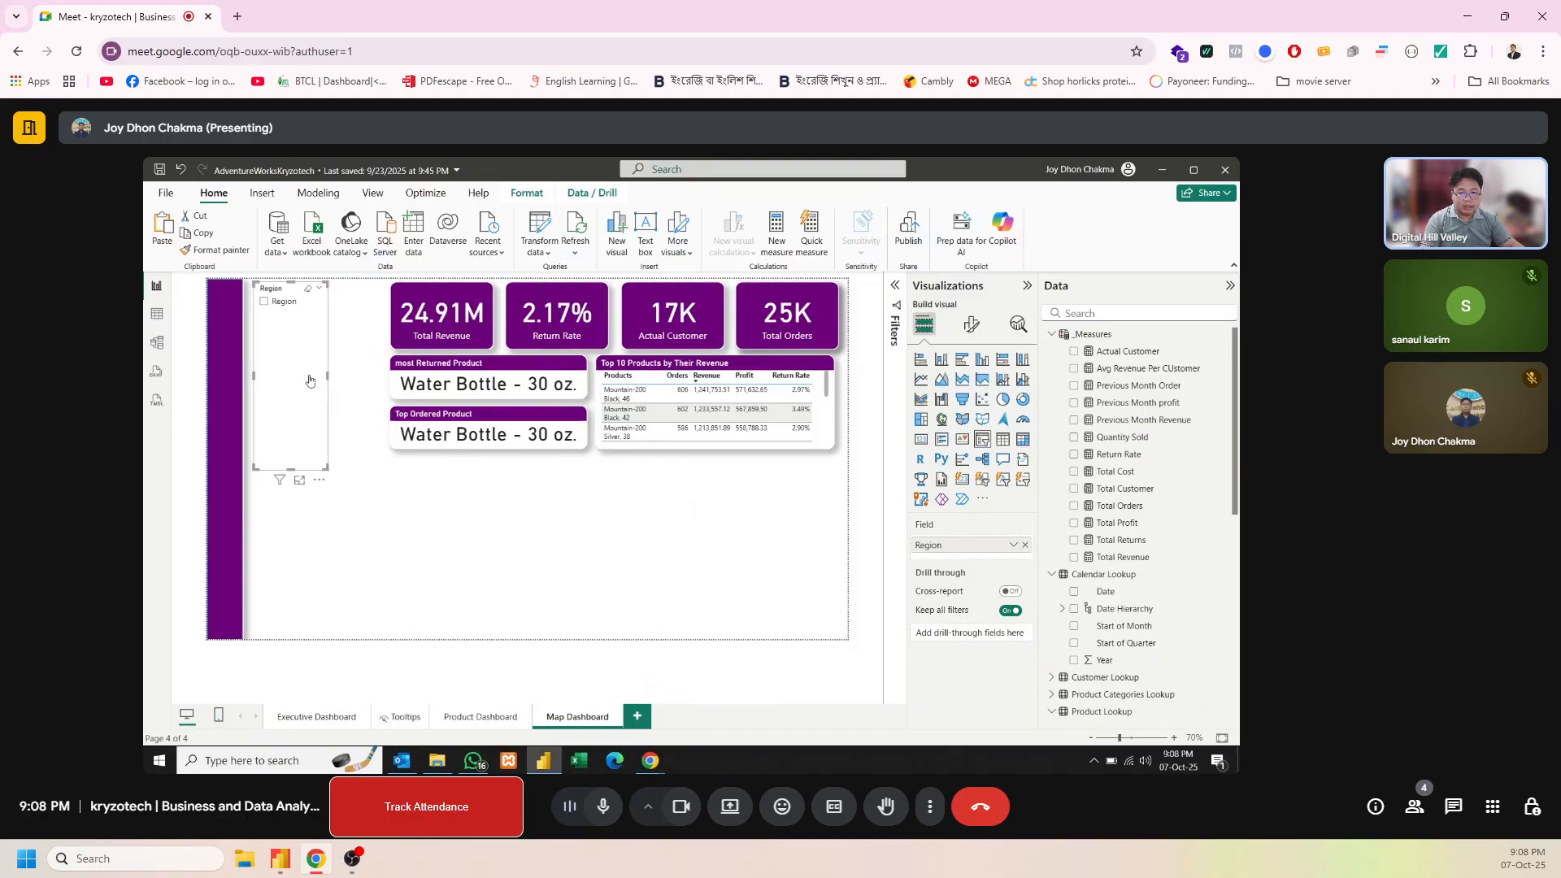
drag(327, 374, 379, 382)
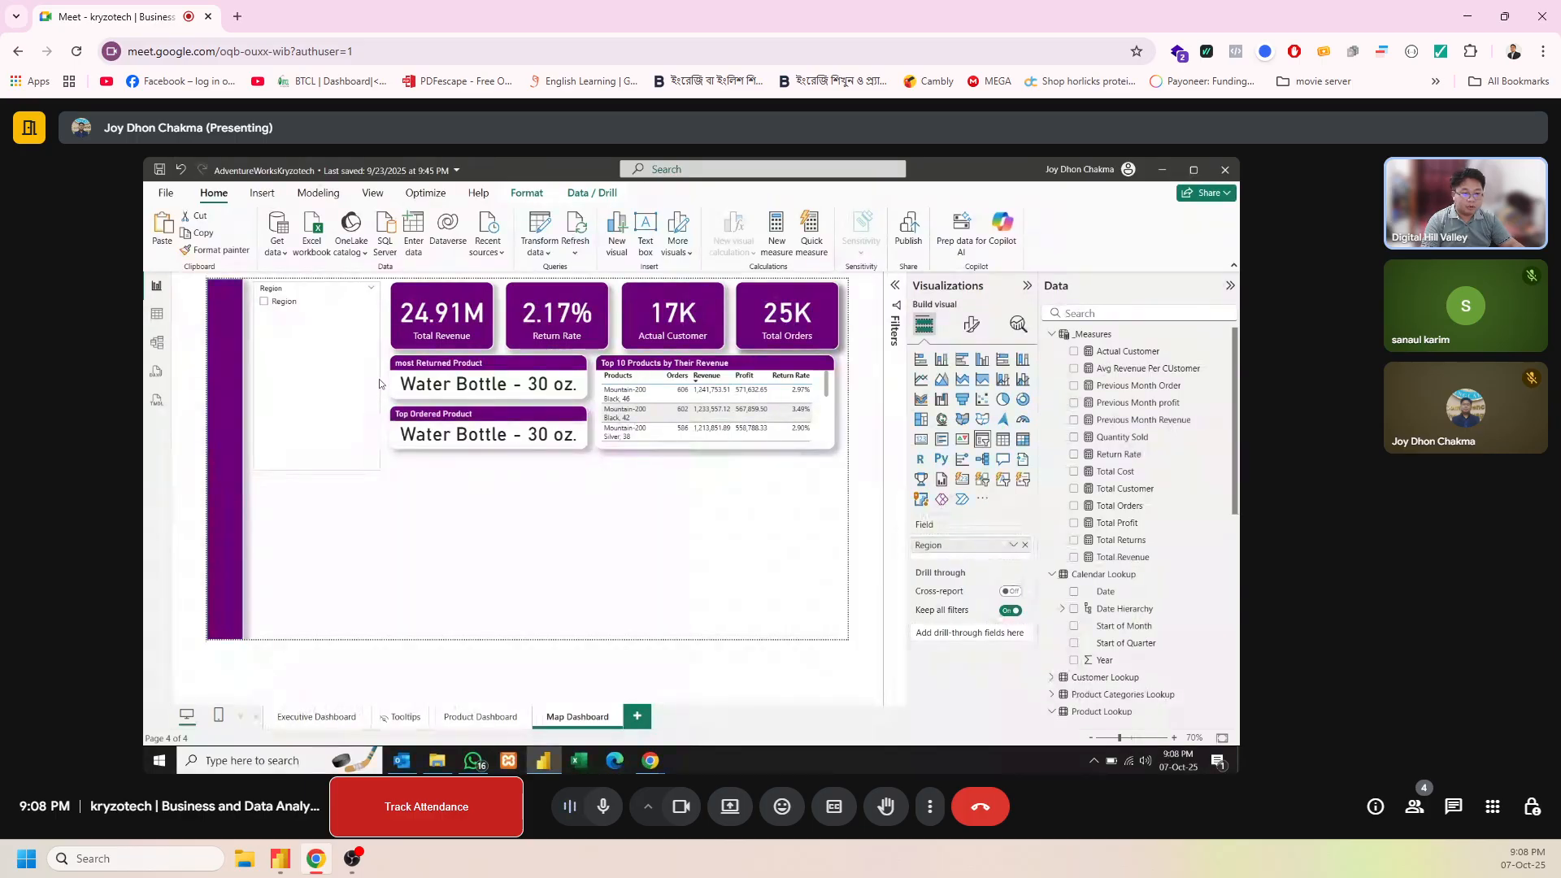
click(375, 384)
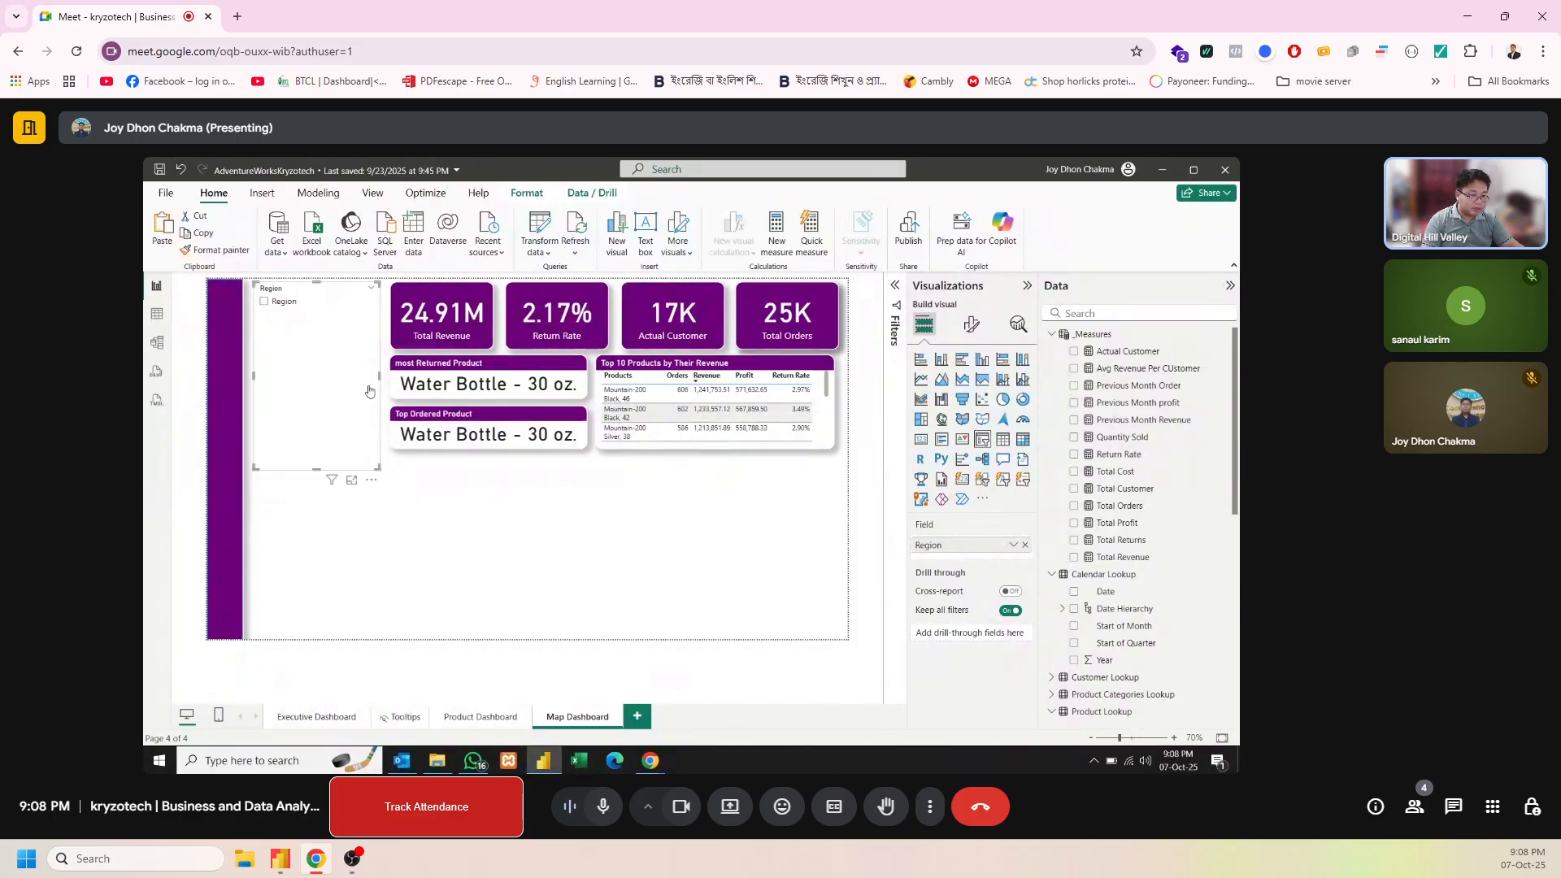
Replace the slicer's field with Region from Territory Lookup and shorten the slicer to line up with the Top Ordered Product card's bottom edge
click(1025, 545)
scroll(1088, 602, down, 5)
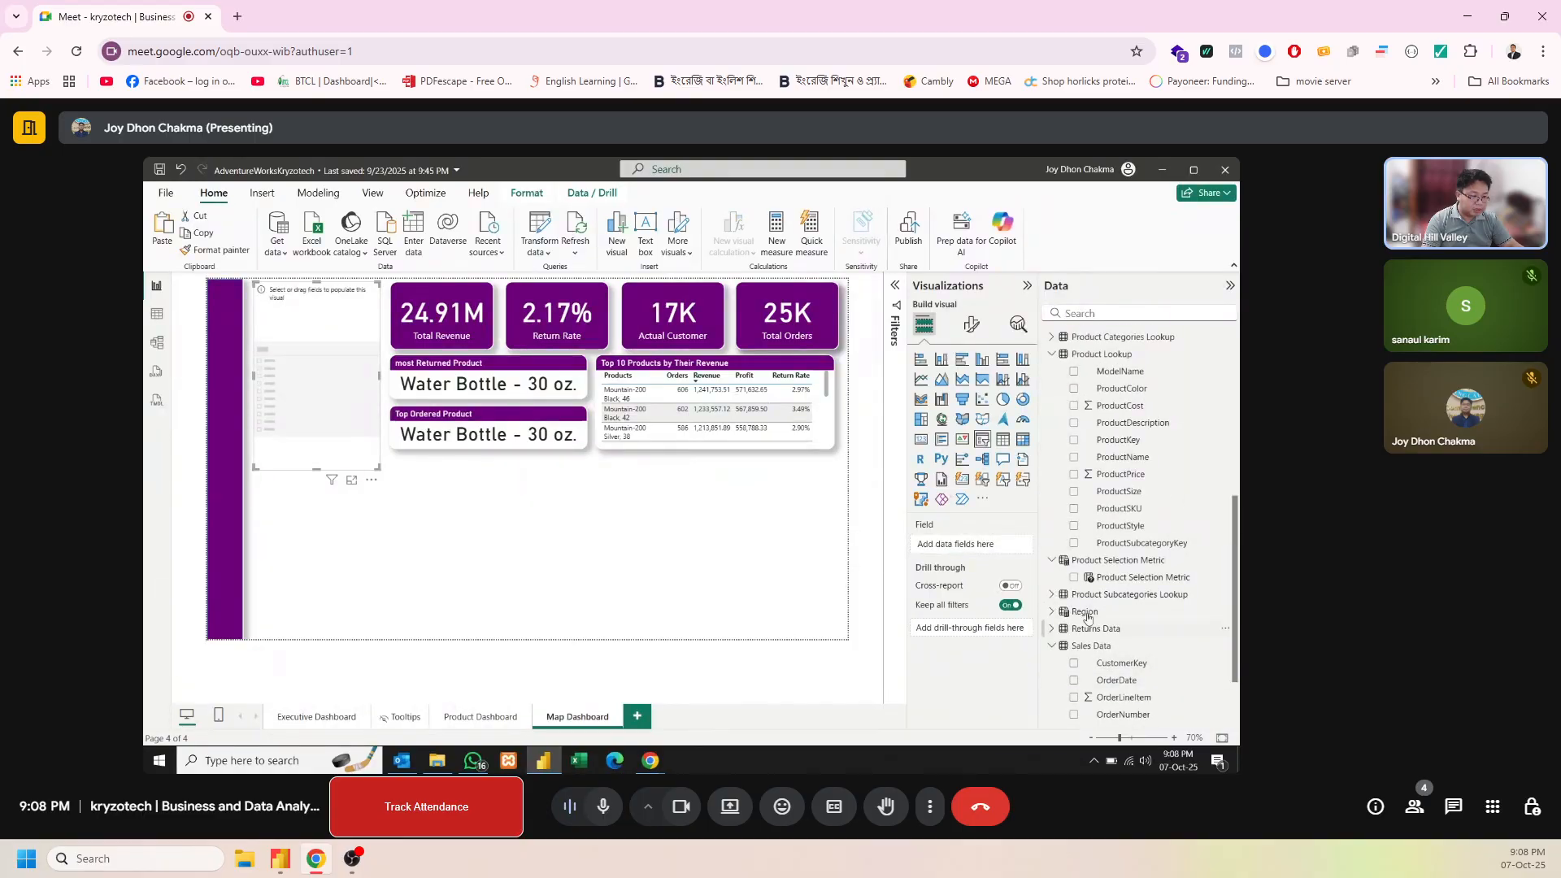
scroll(1089, 602, down, 1)
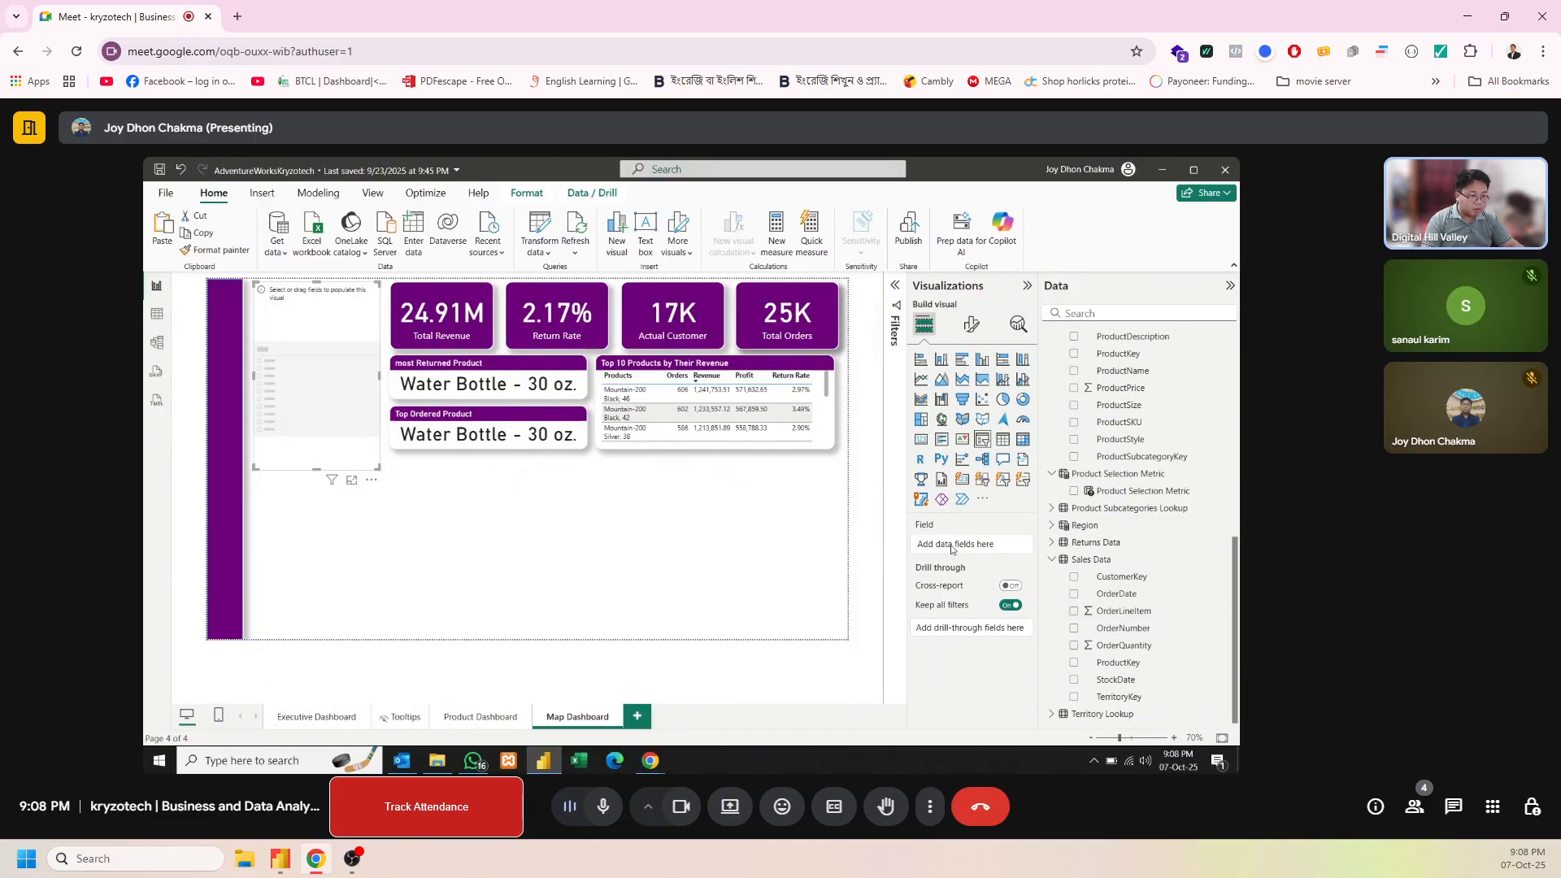
scroll(1153, 528, up, 5)
scroll(1153, 528, down, 5)
click(1051, 714)
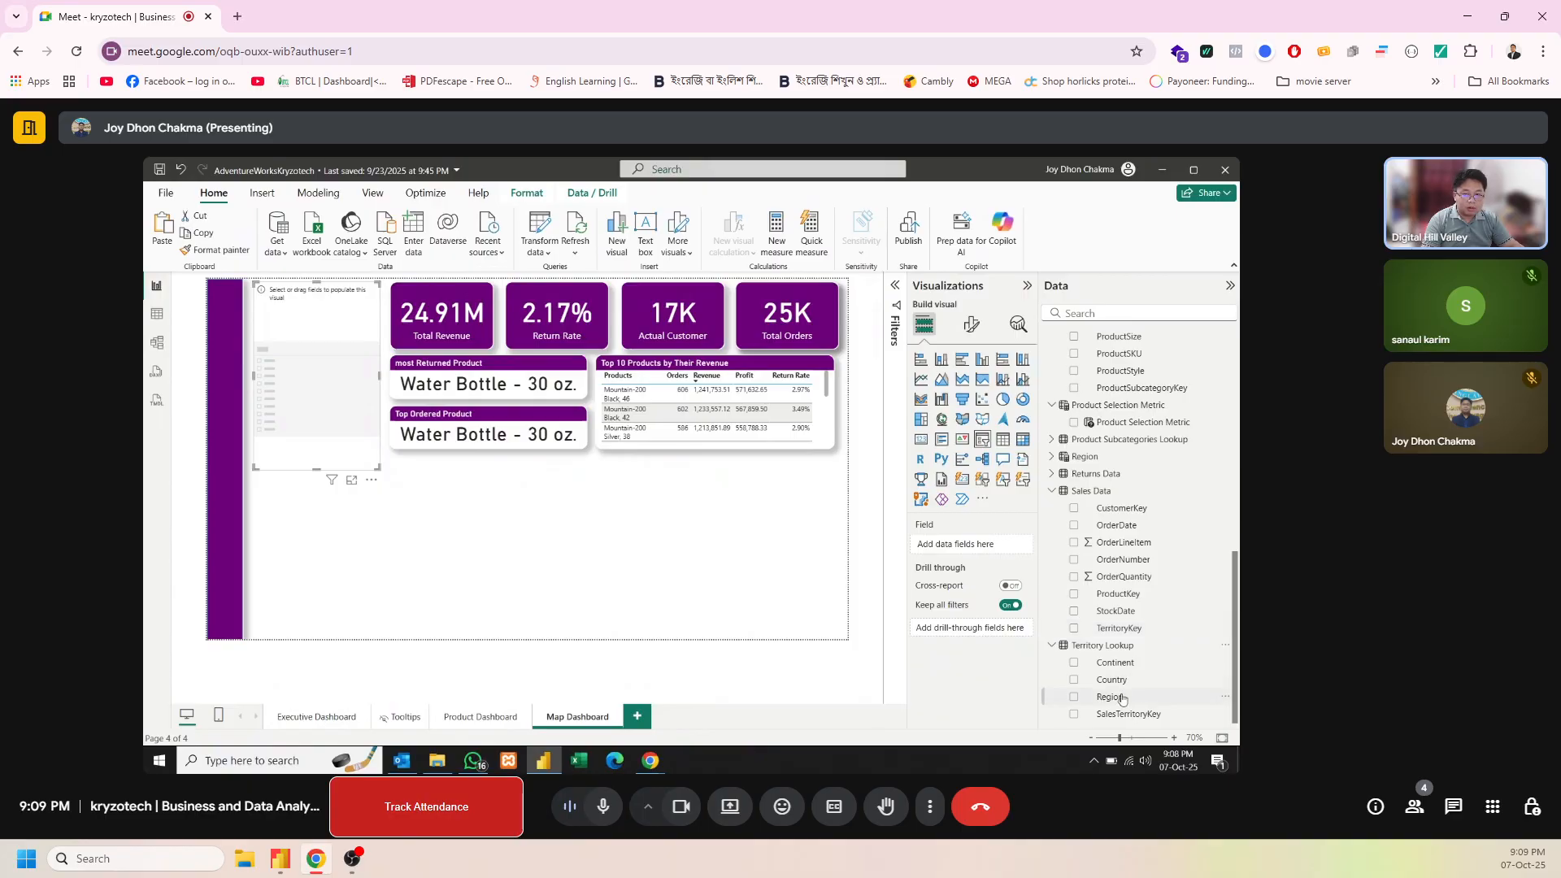
click(1108, 697)
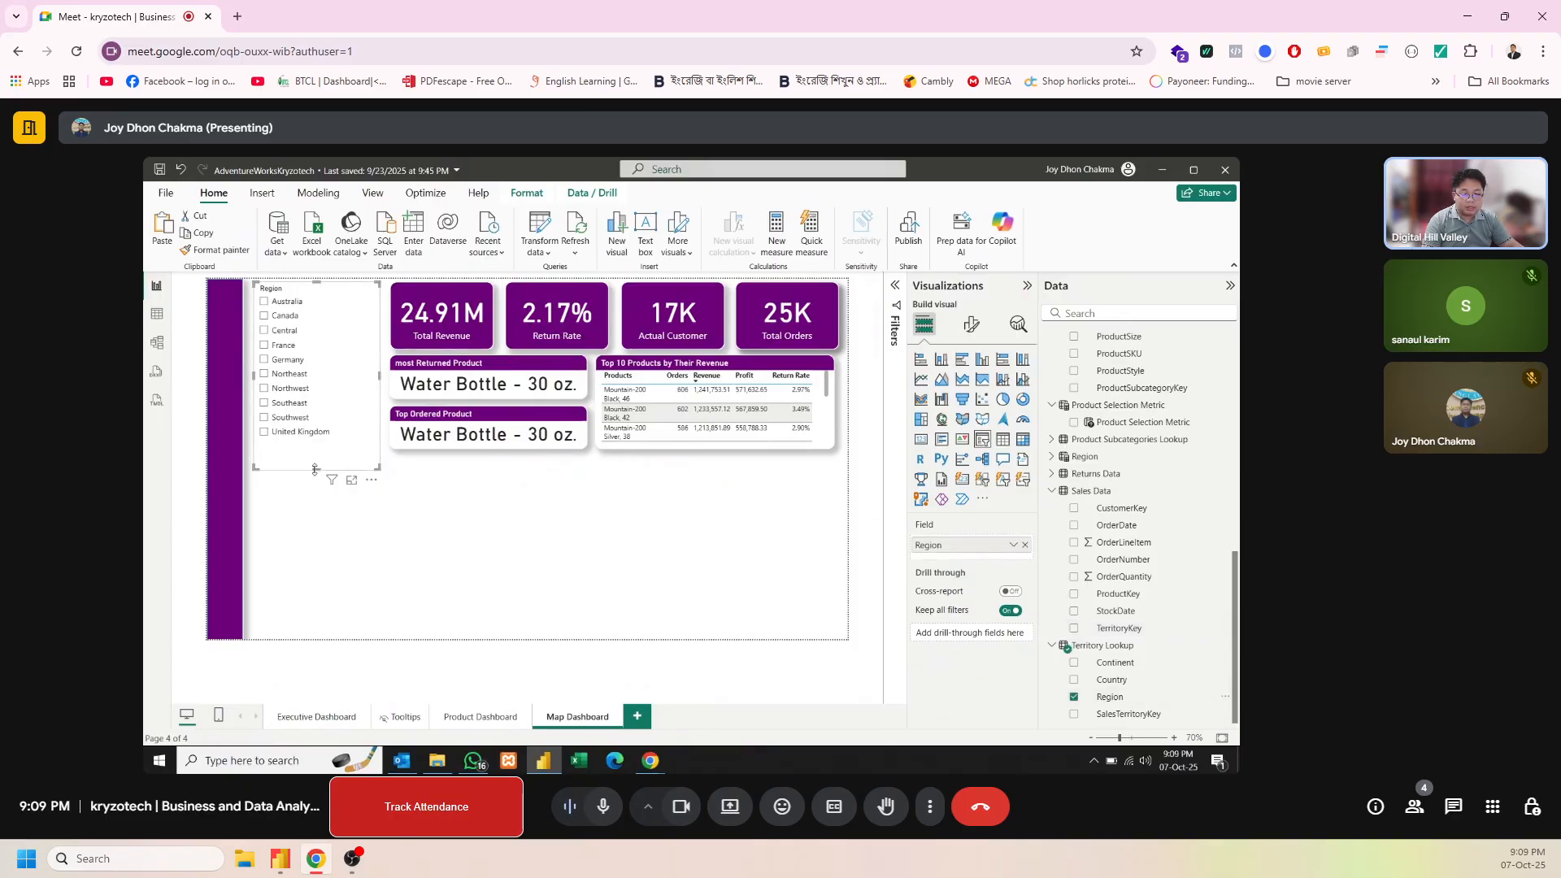
drag(312, 468, 314, 447)
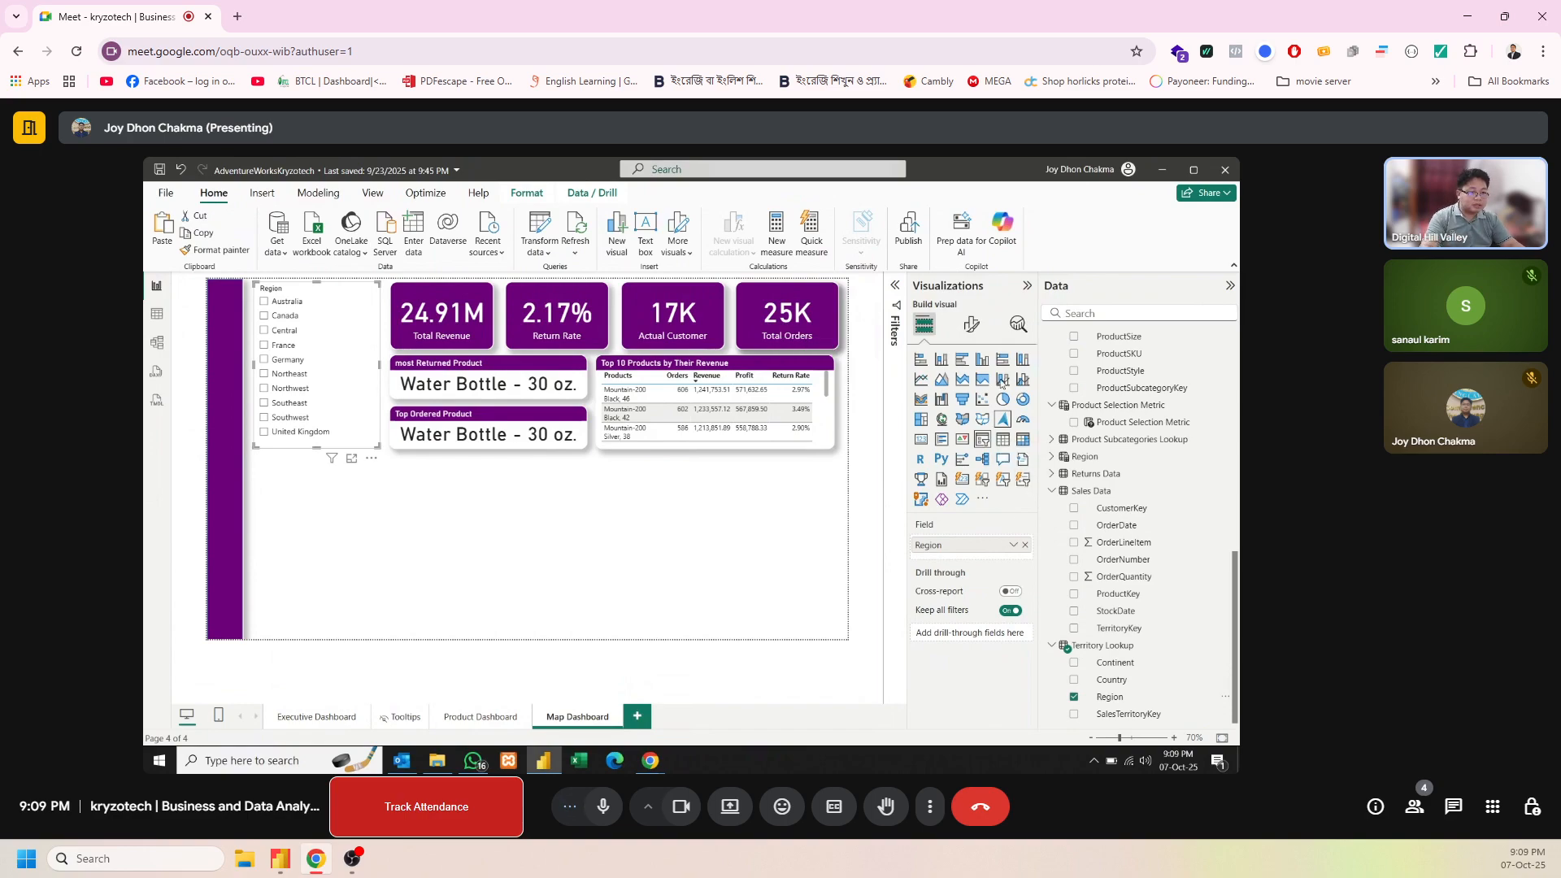
Turn off the Region slicer's header and turn on its visual title with the text "Region"
click(972, 326)
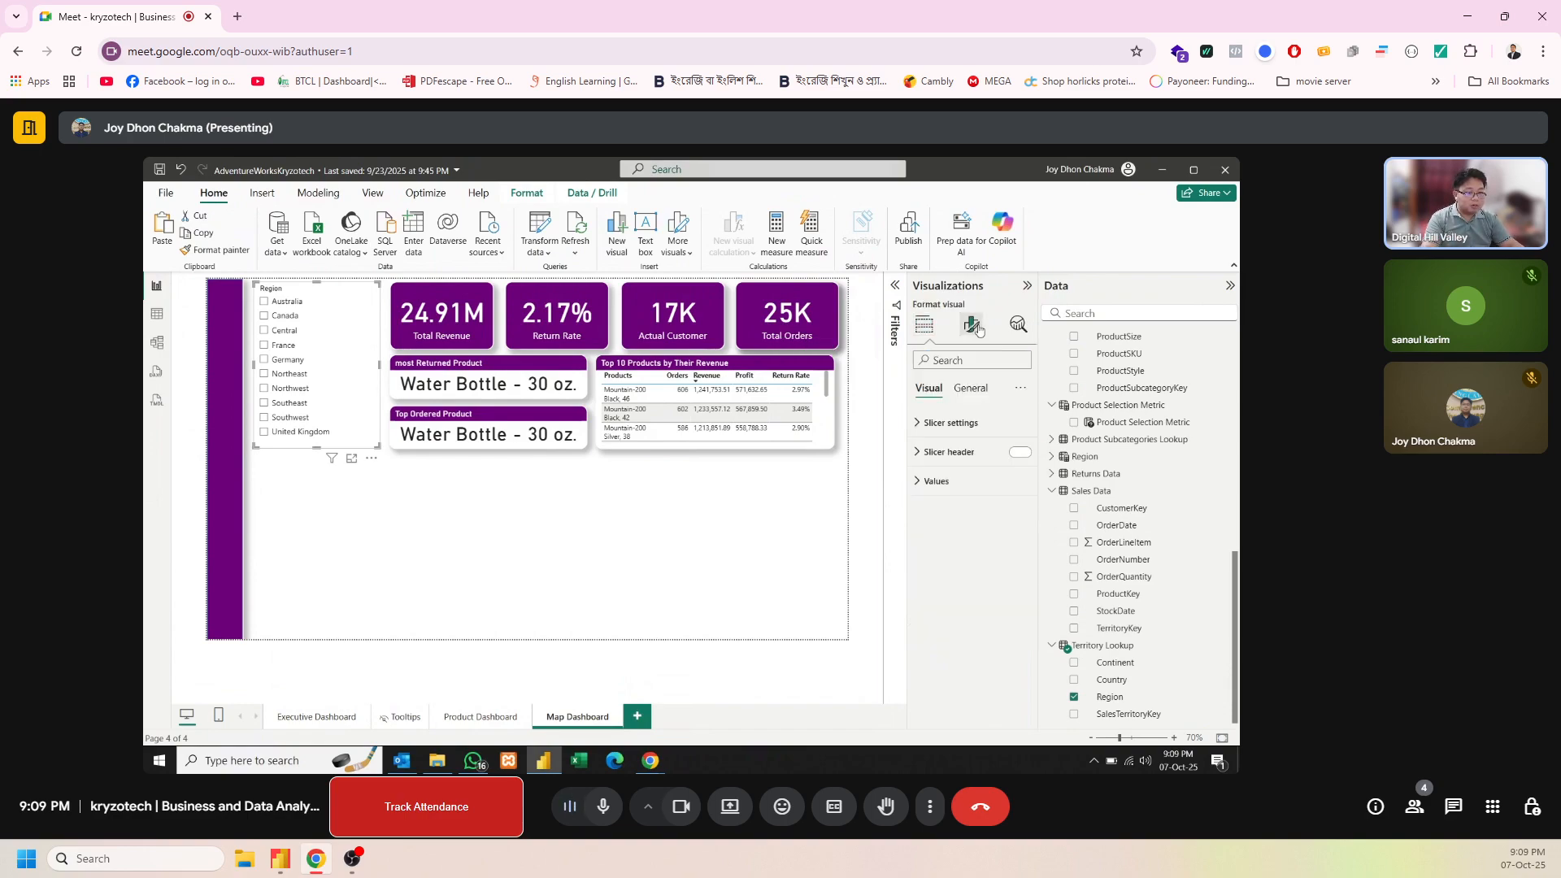
click(1020, 453)
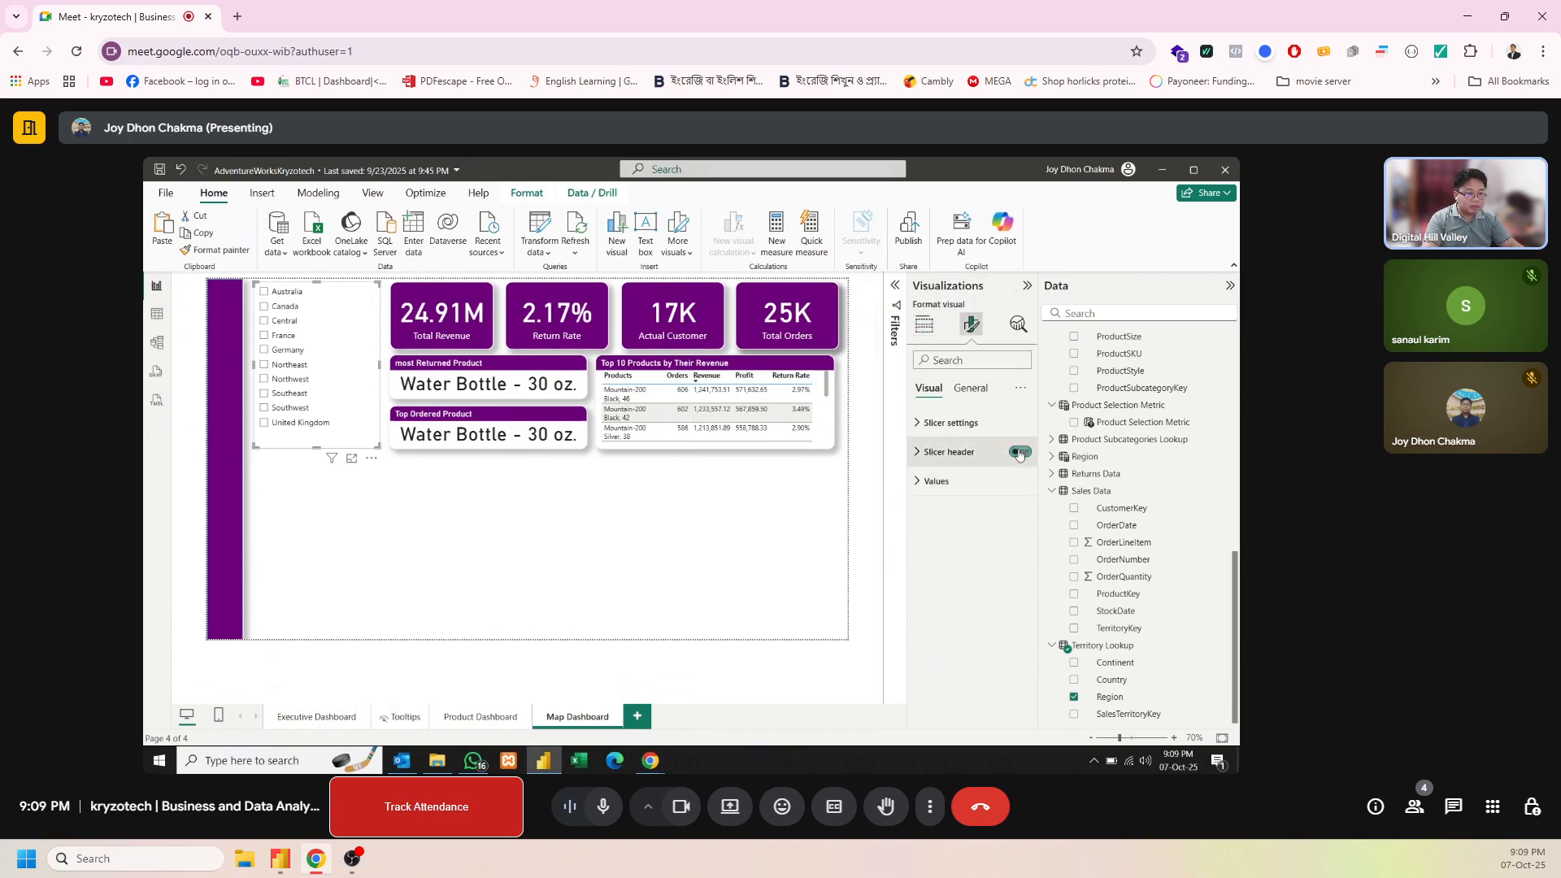
click(976, 389)
click(1006, 456)
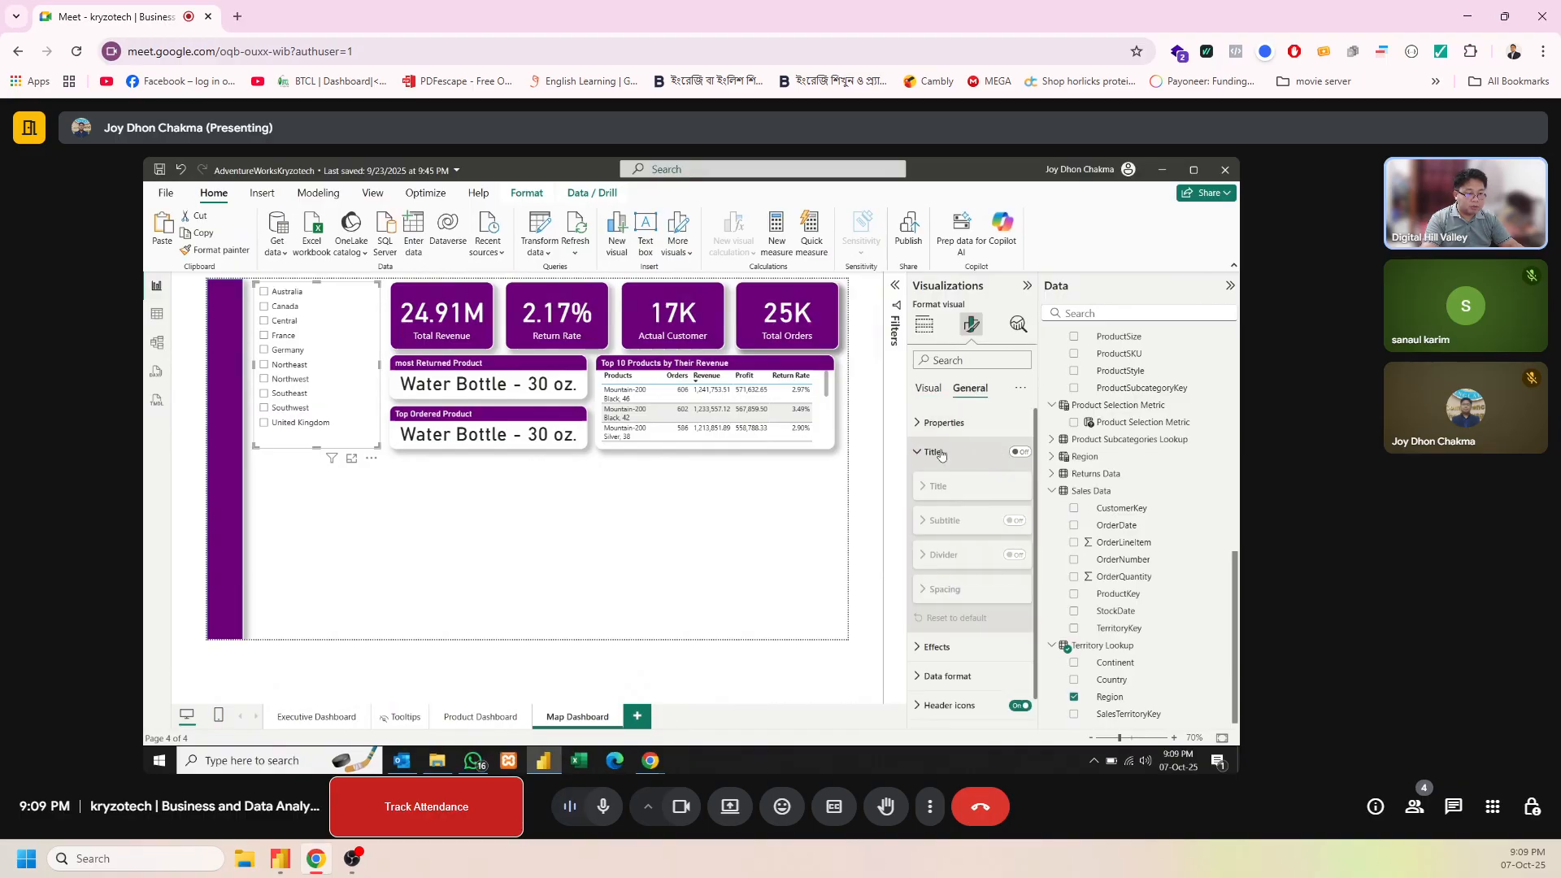
click(1024, 448)
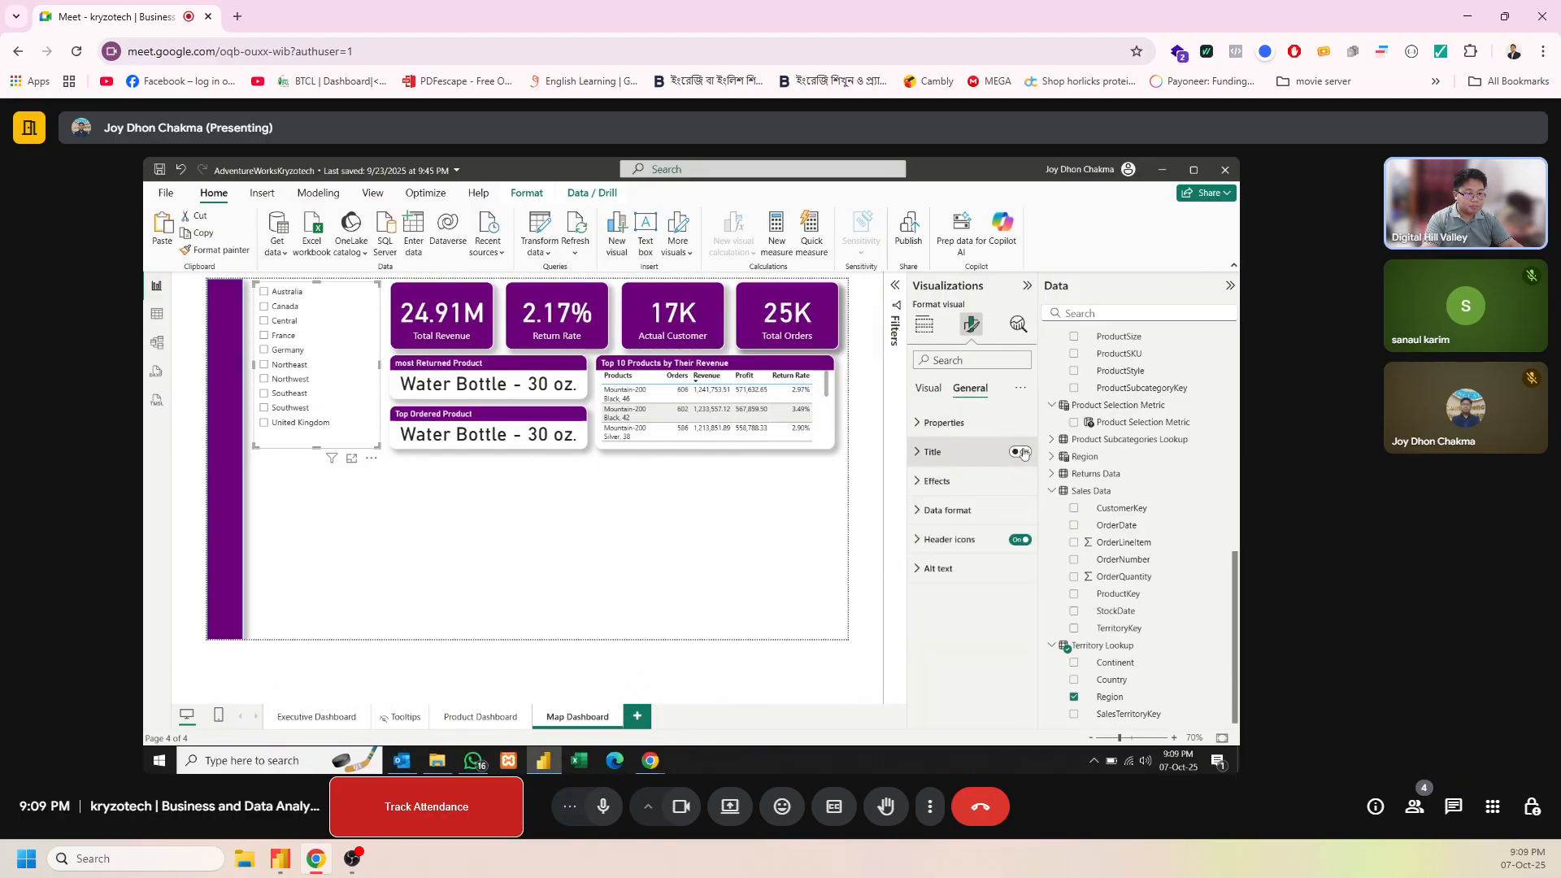
click(934, 455)
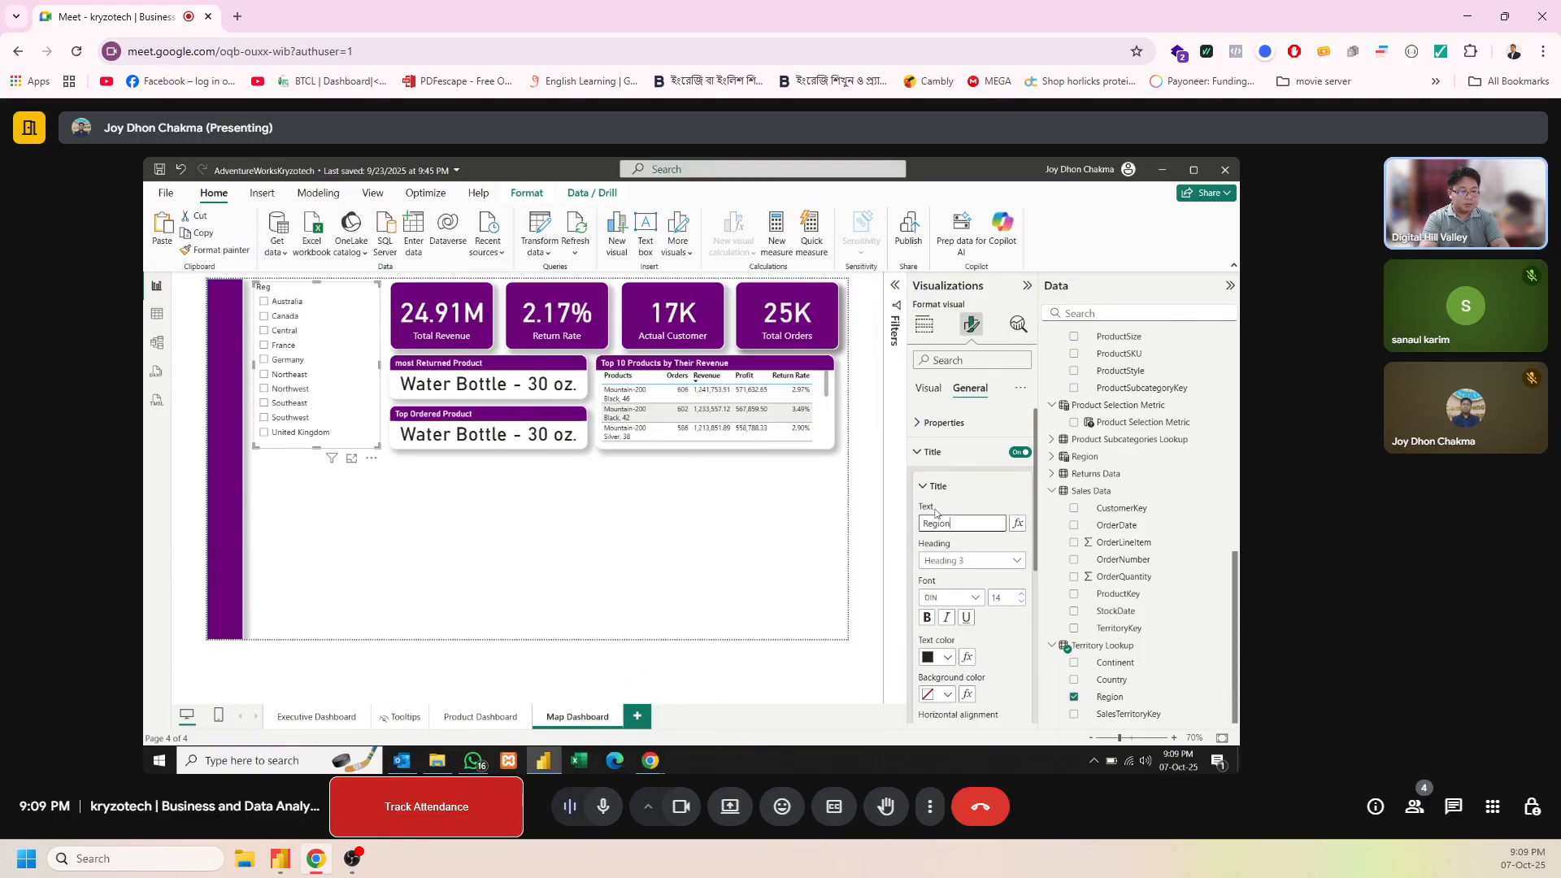
Give the Region slicer's title white text on the report's dark purple background
click(945, 659)
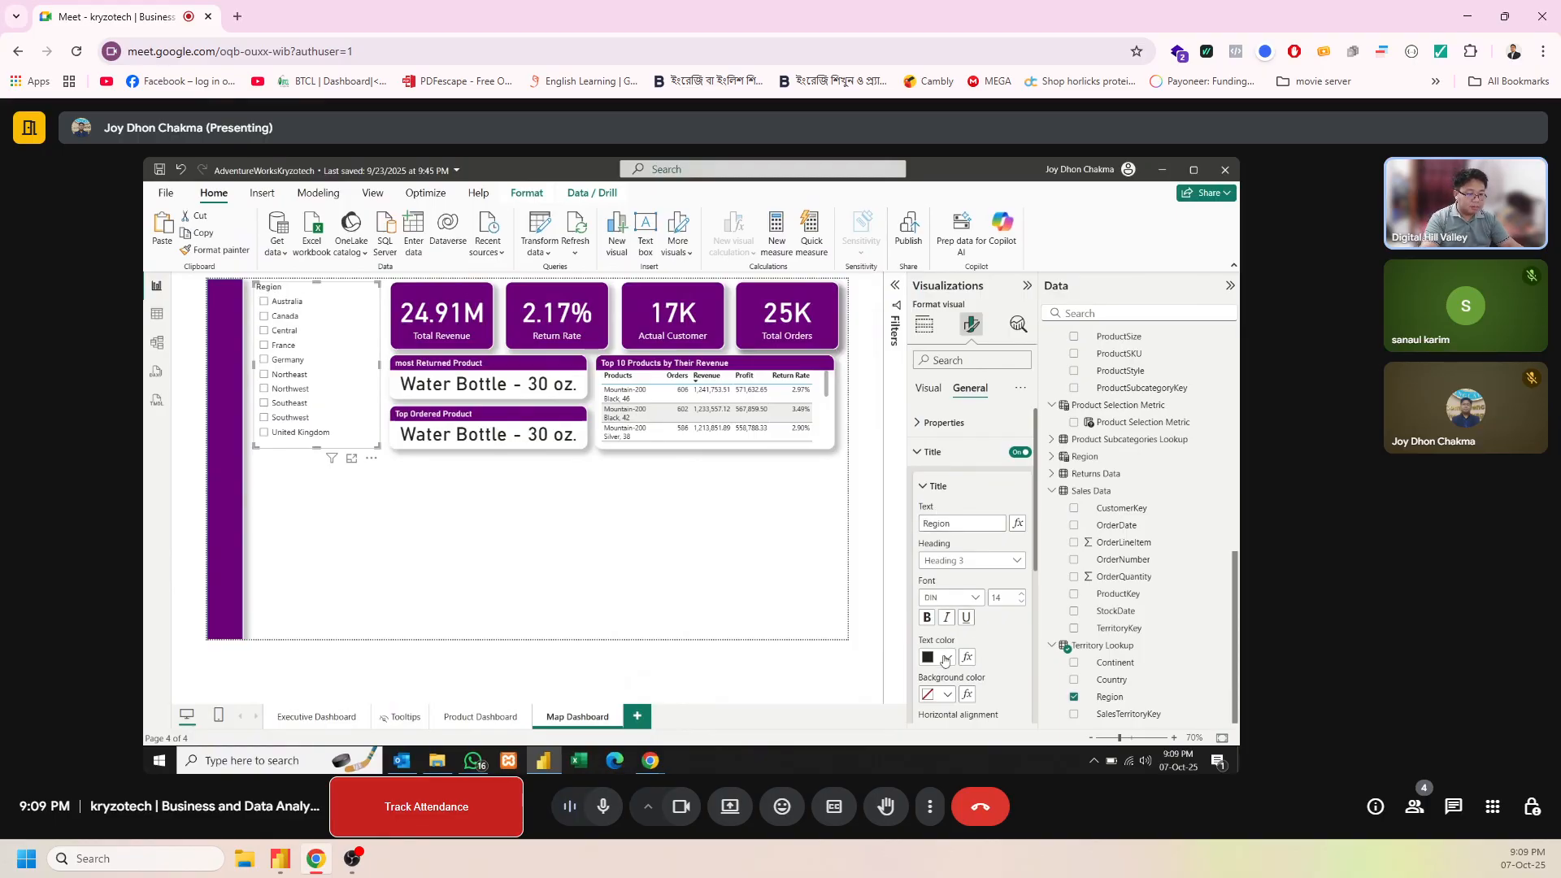
click(937, 592)
click(947, 694)
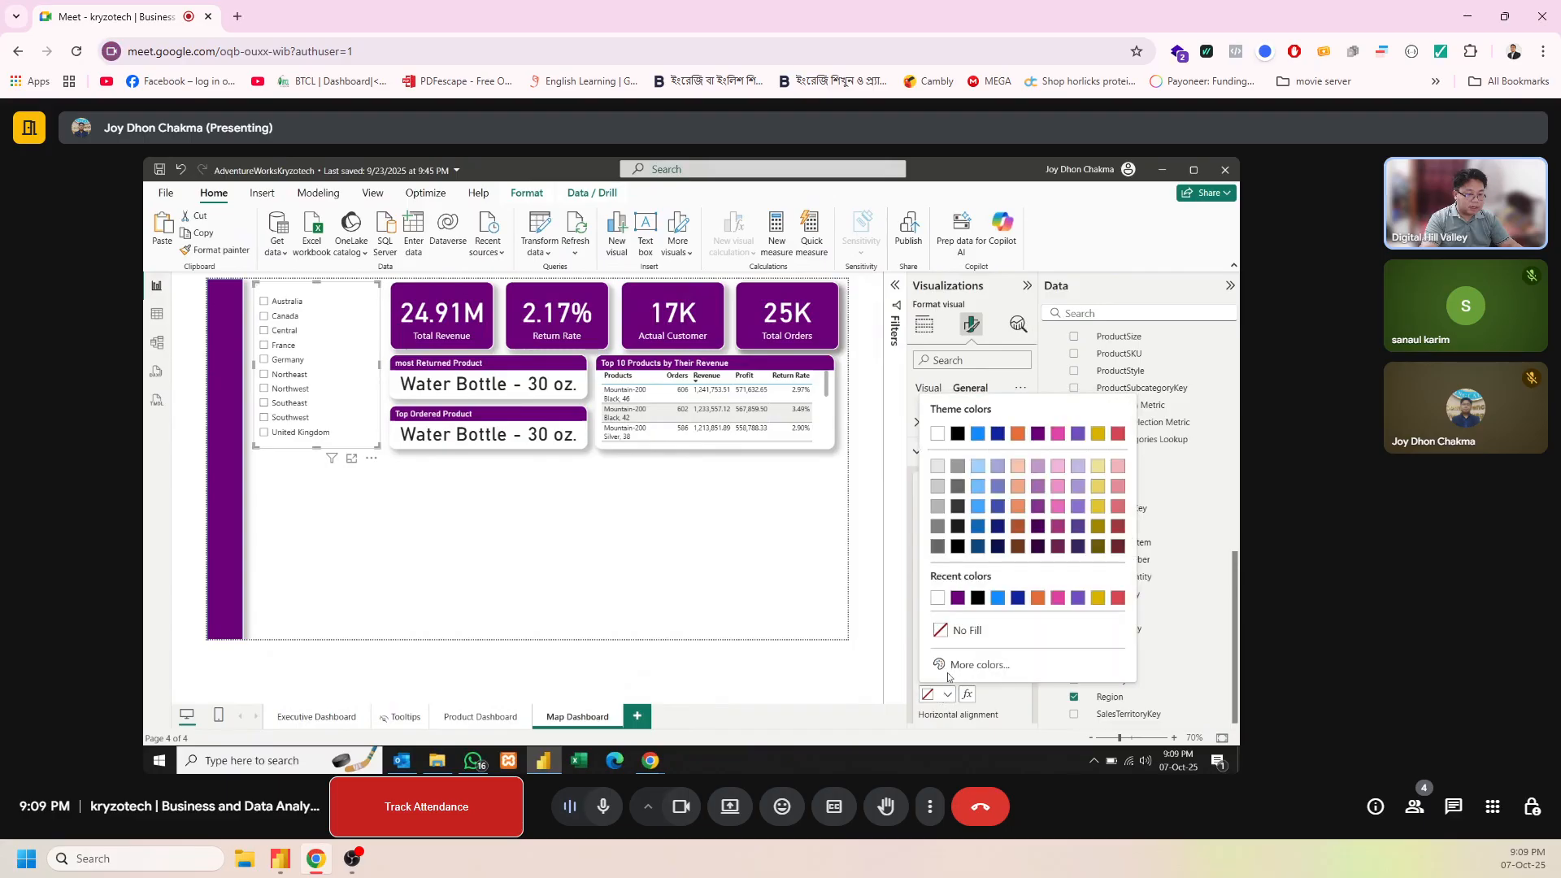
click(958, 598)
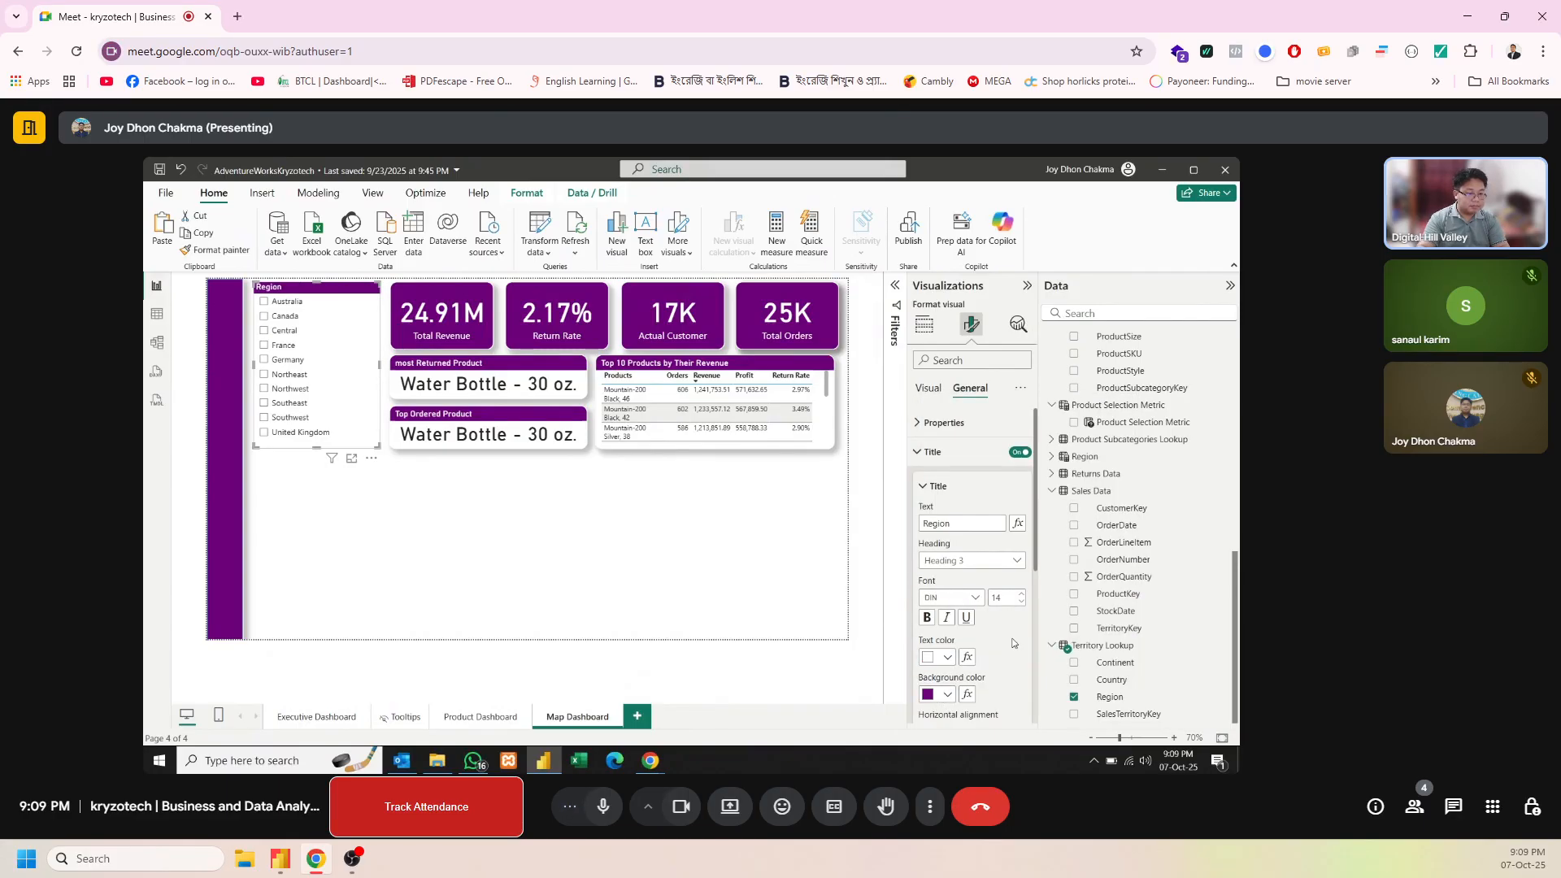
Turn on the shadow effect for the Region slicer
scroll(1038, 592, down, 1)
drag(1038, 593, 1027, 705)
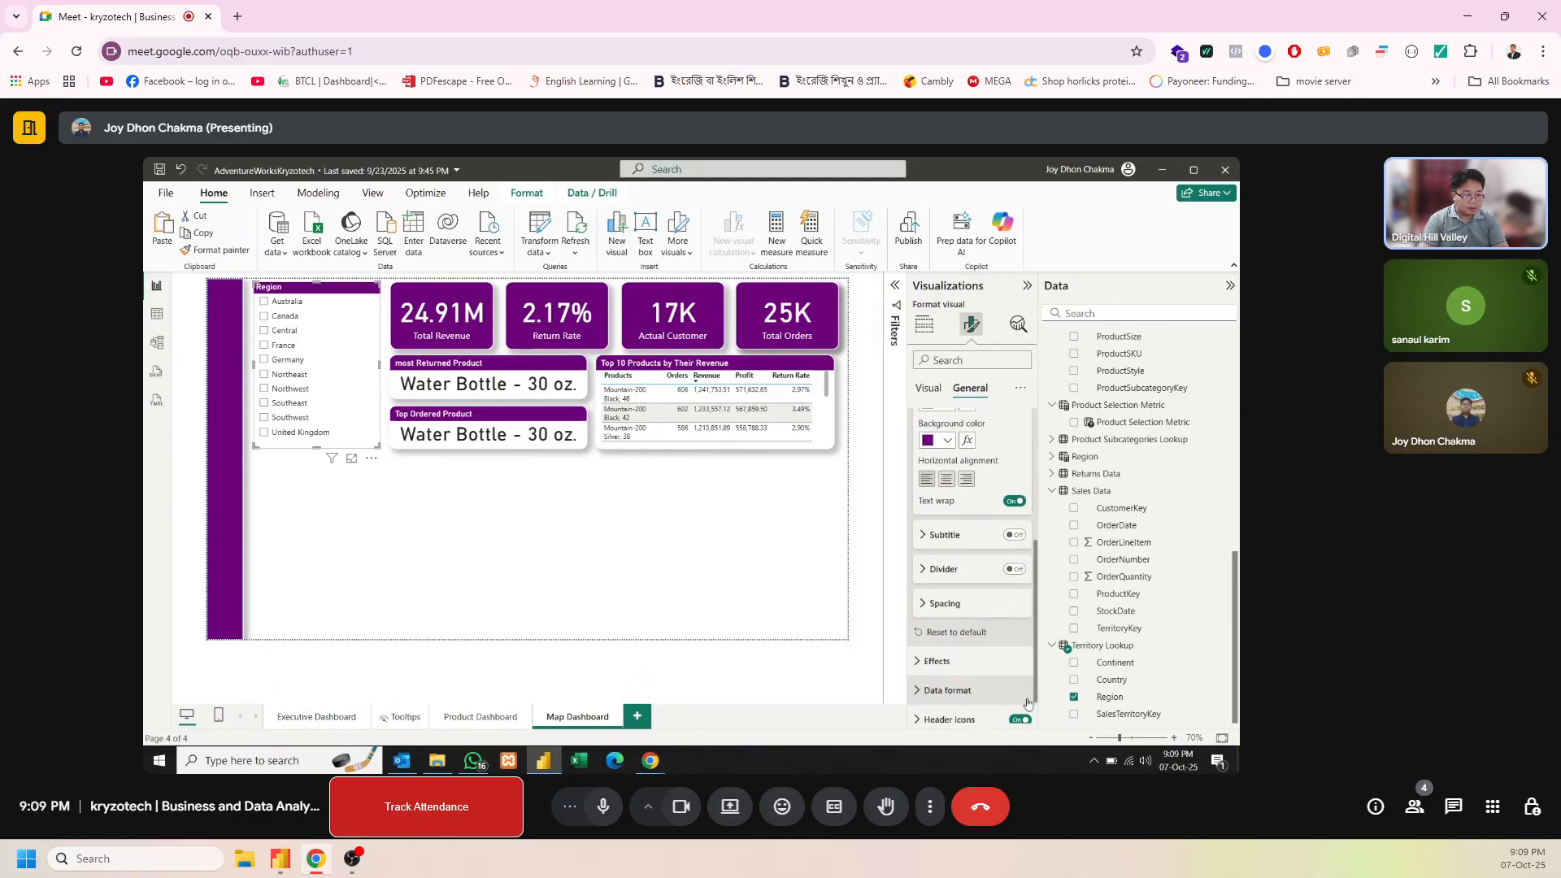
click(950, 660)
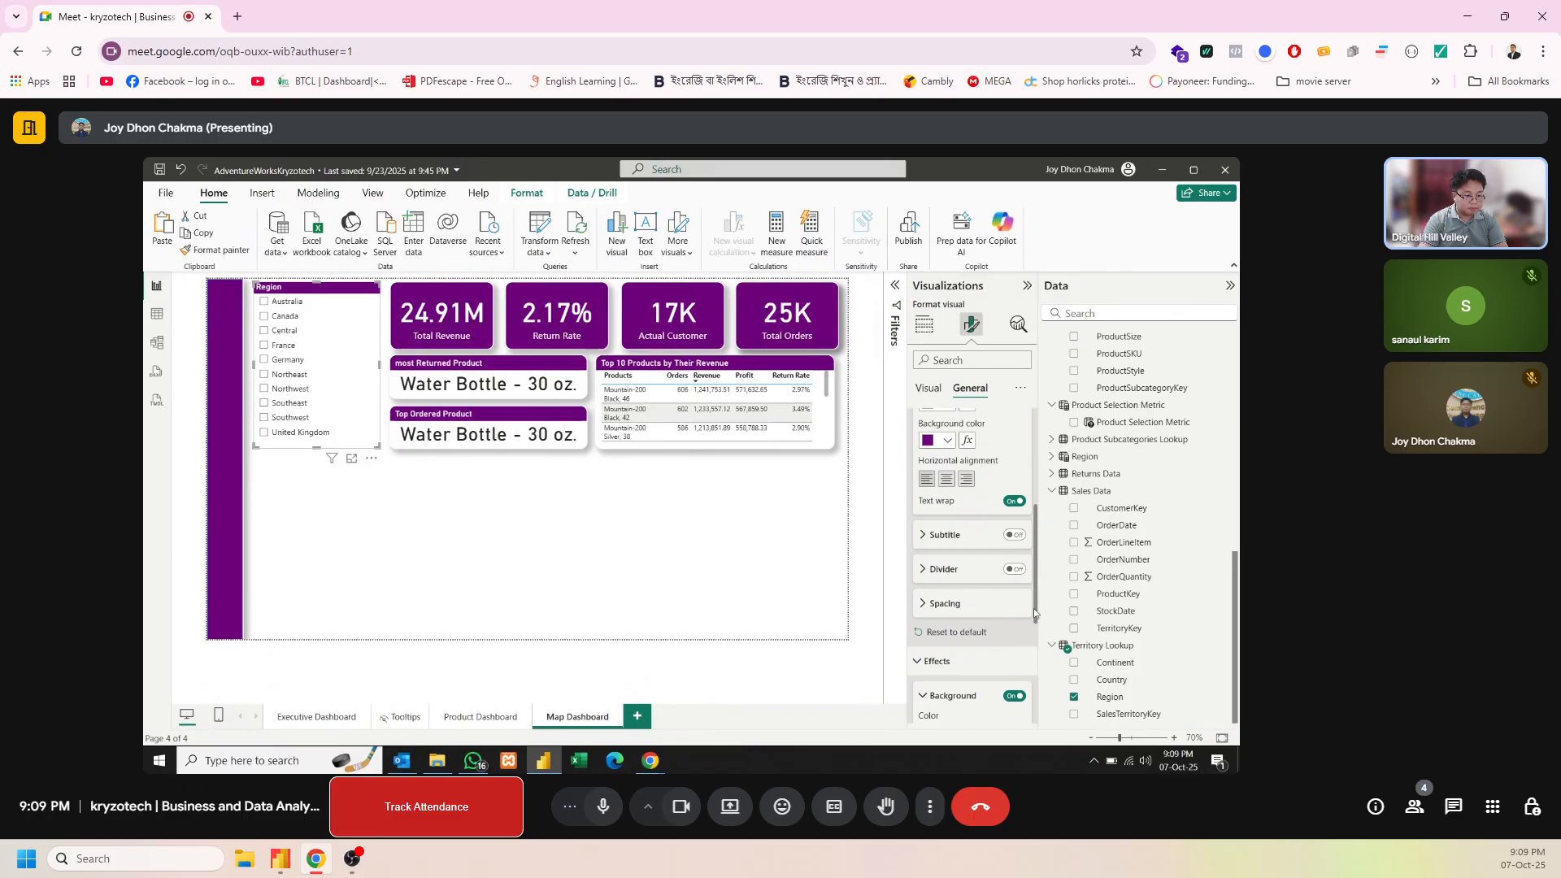
scroll(1031, 626, down, 5)
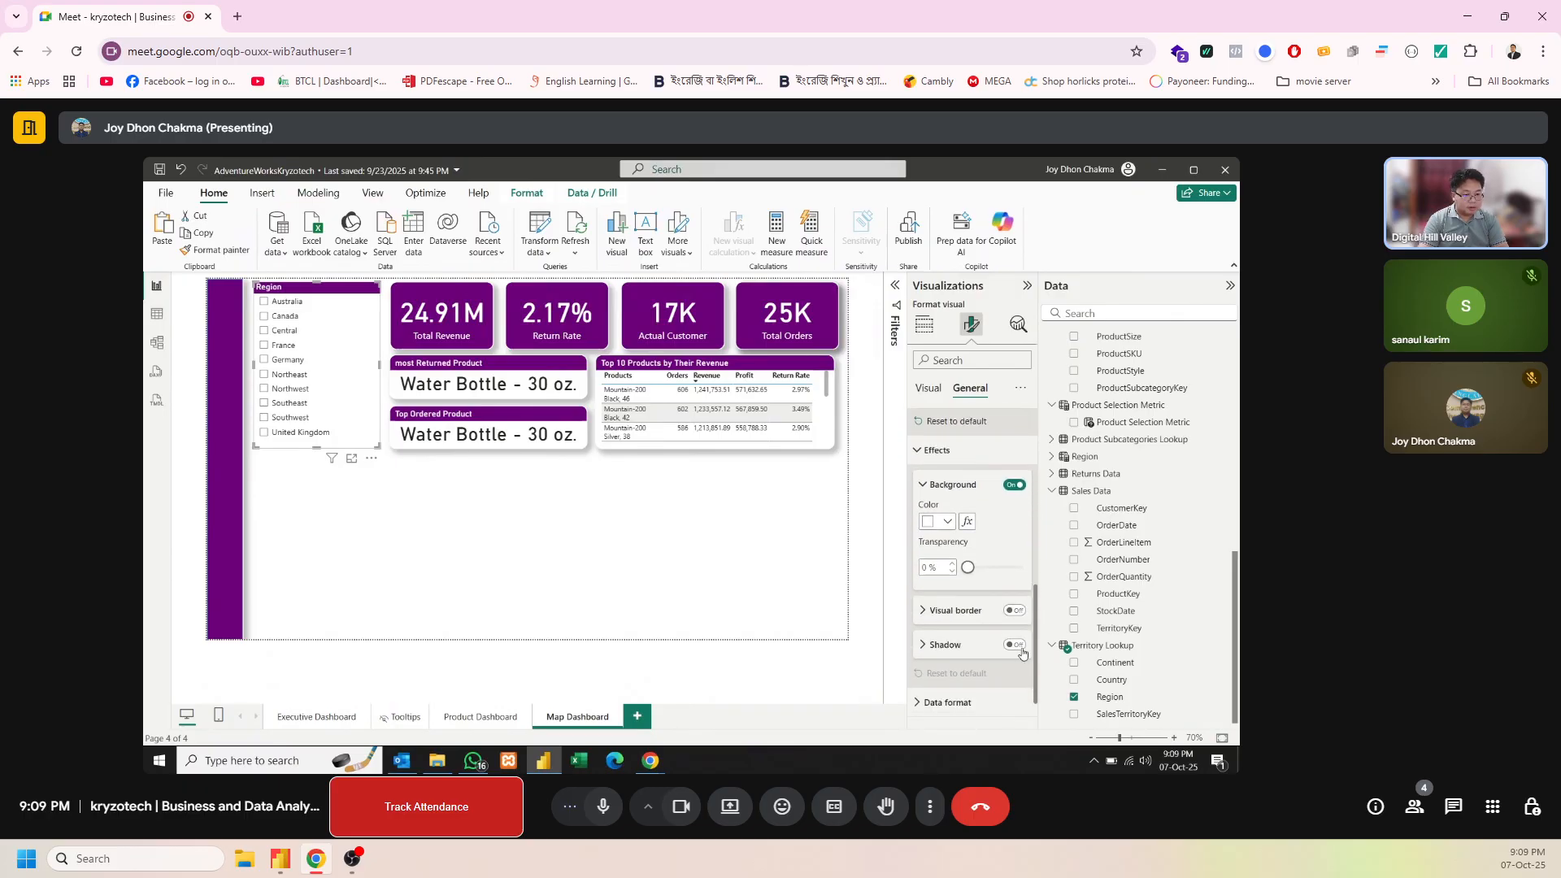
click(1018, 648)
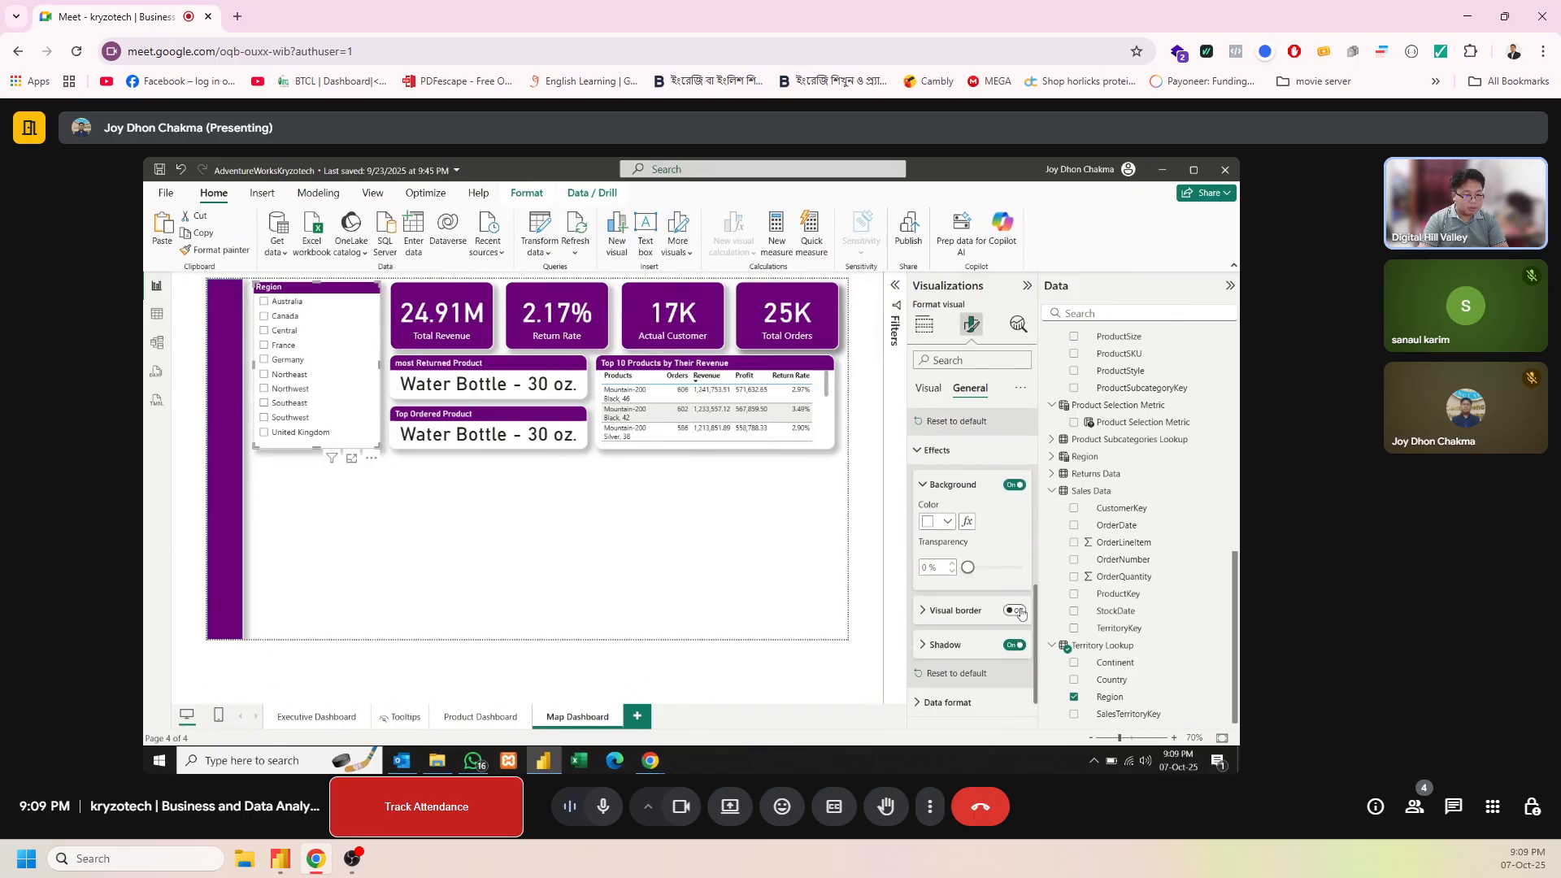
Turn on a white visual border for the Region slicer with 14 px rounded corners and a width of 2 px
click(1017, 611)
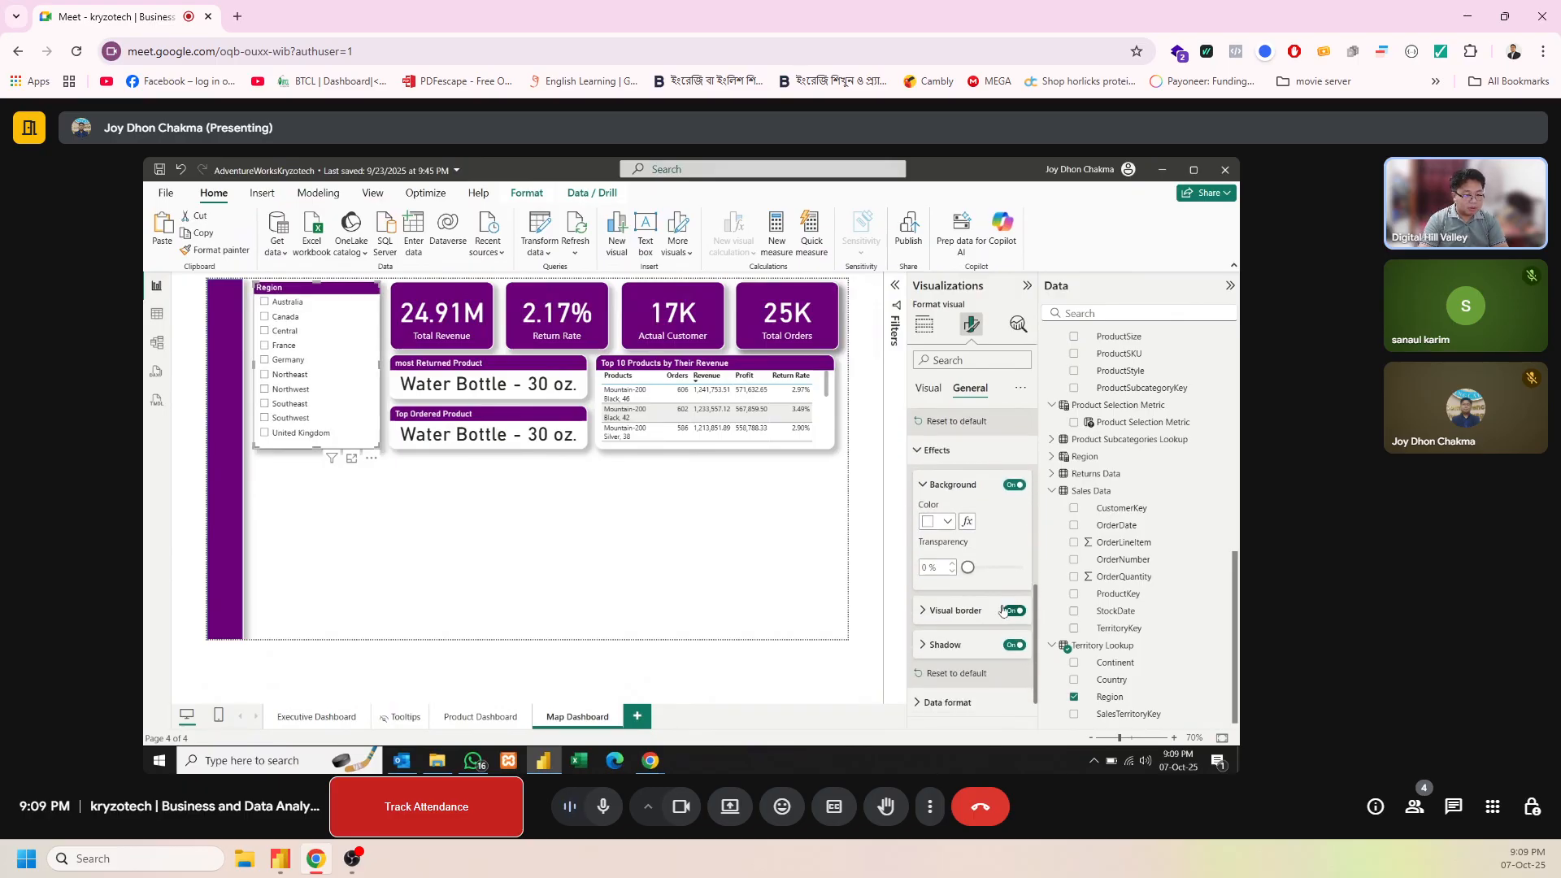
click(941, 523)
click(941, 525)
click(959, 611)
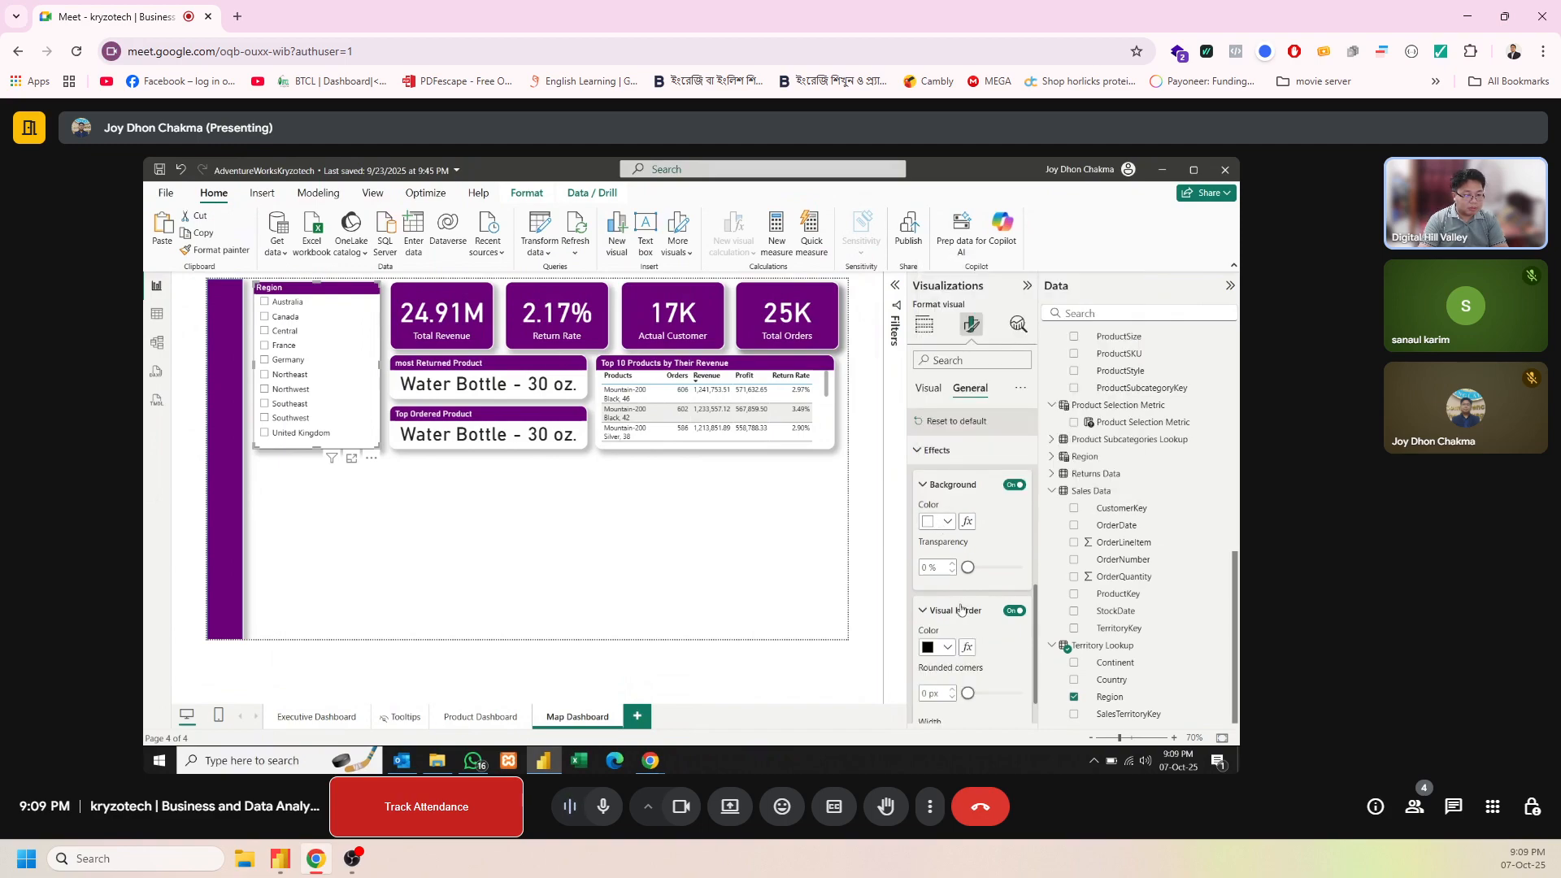
click(941, 648)
click(931, 418)
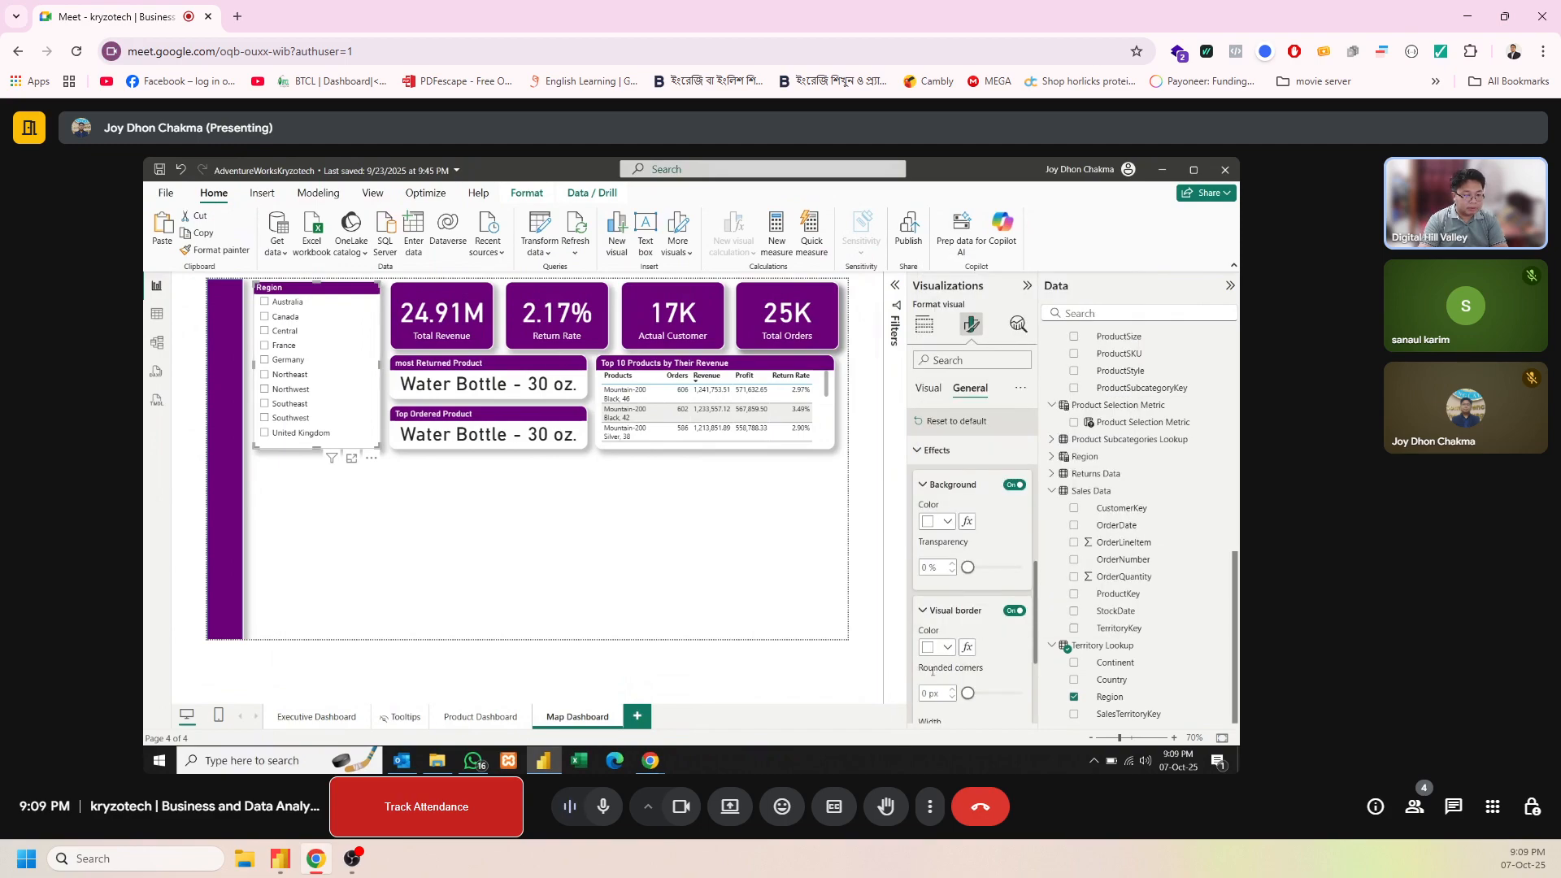
text(14)
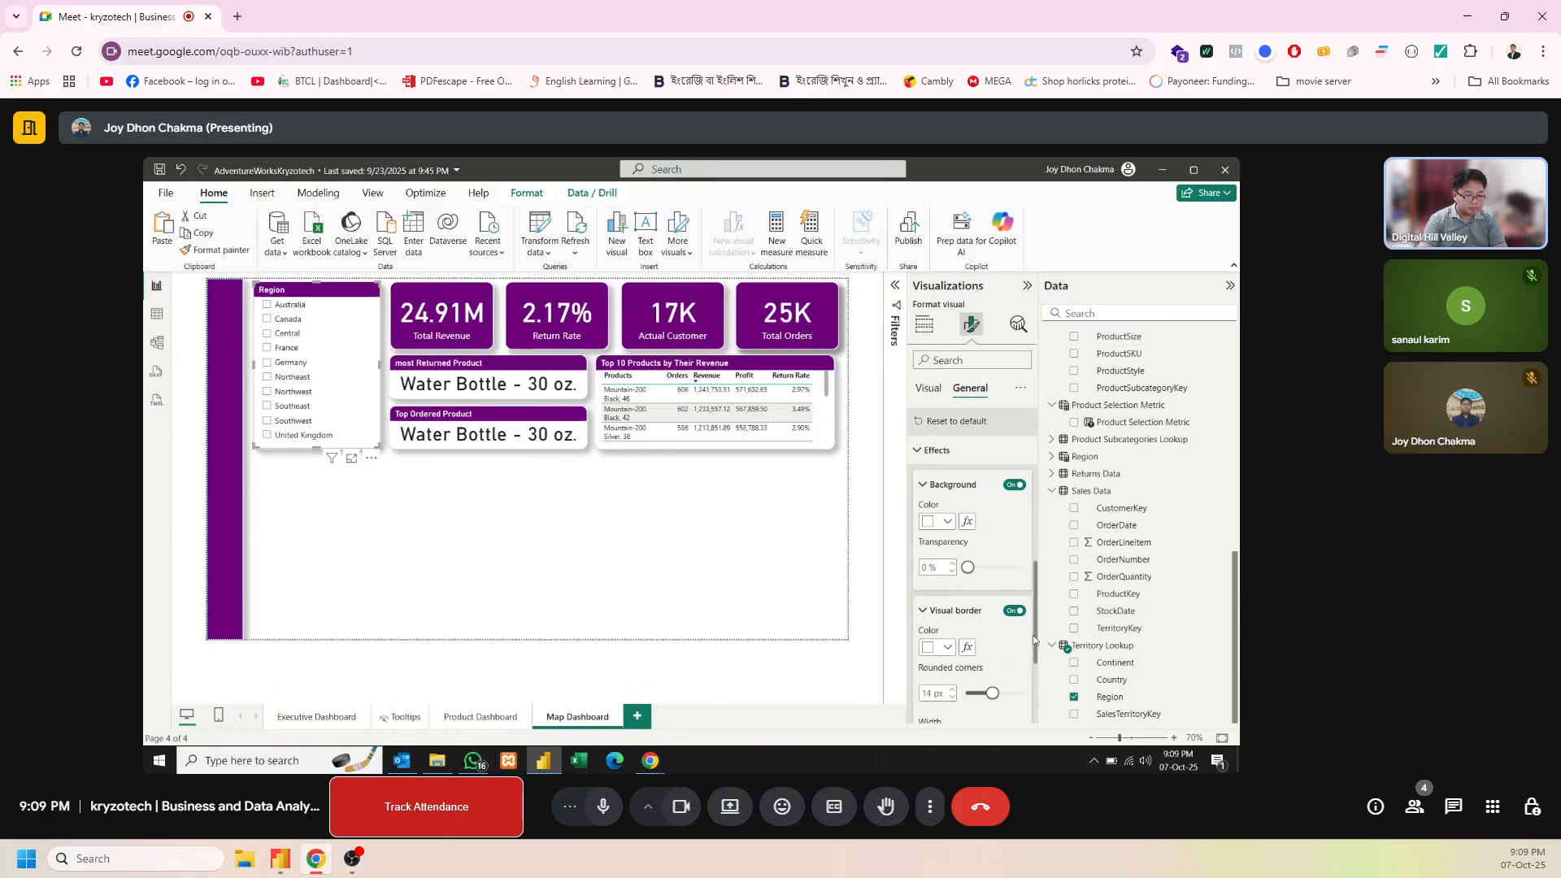
scroll(1035, 640, down, 3)
click(947, 614)
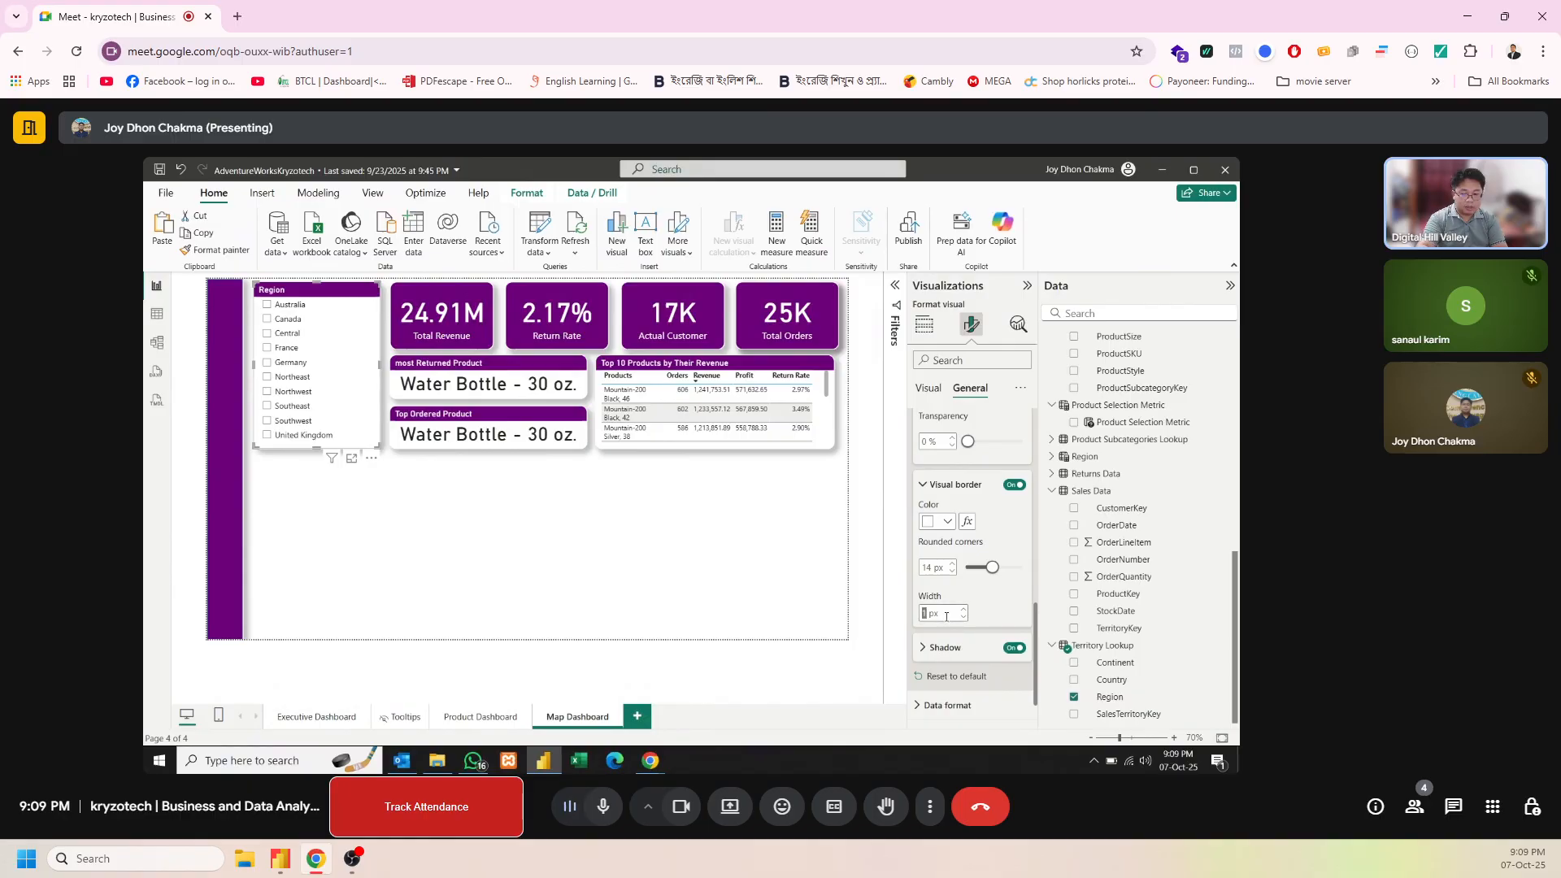
click(637, 578)
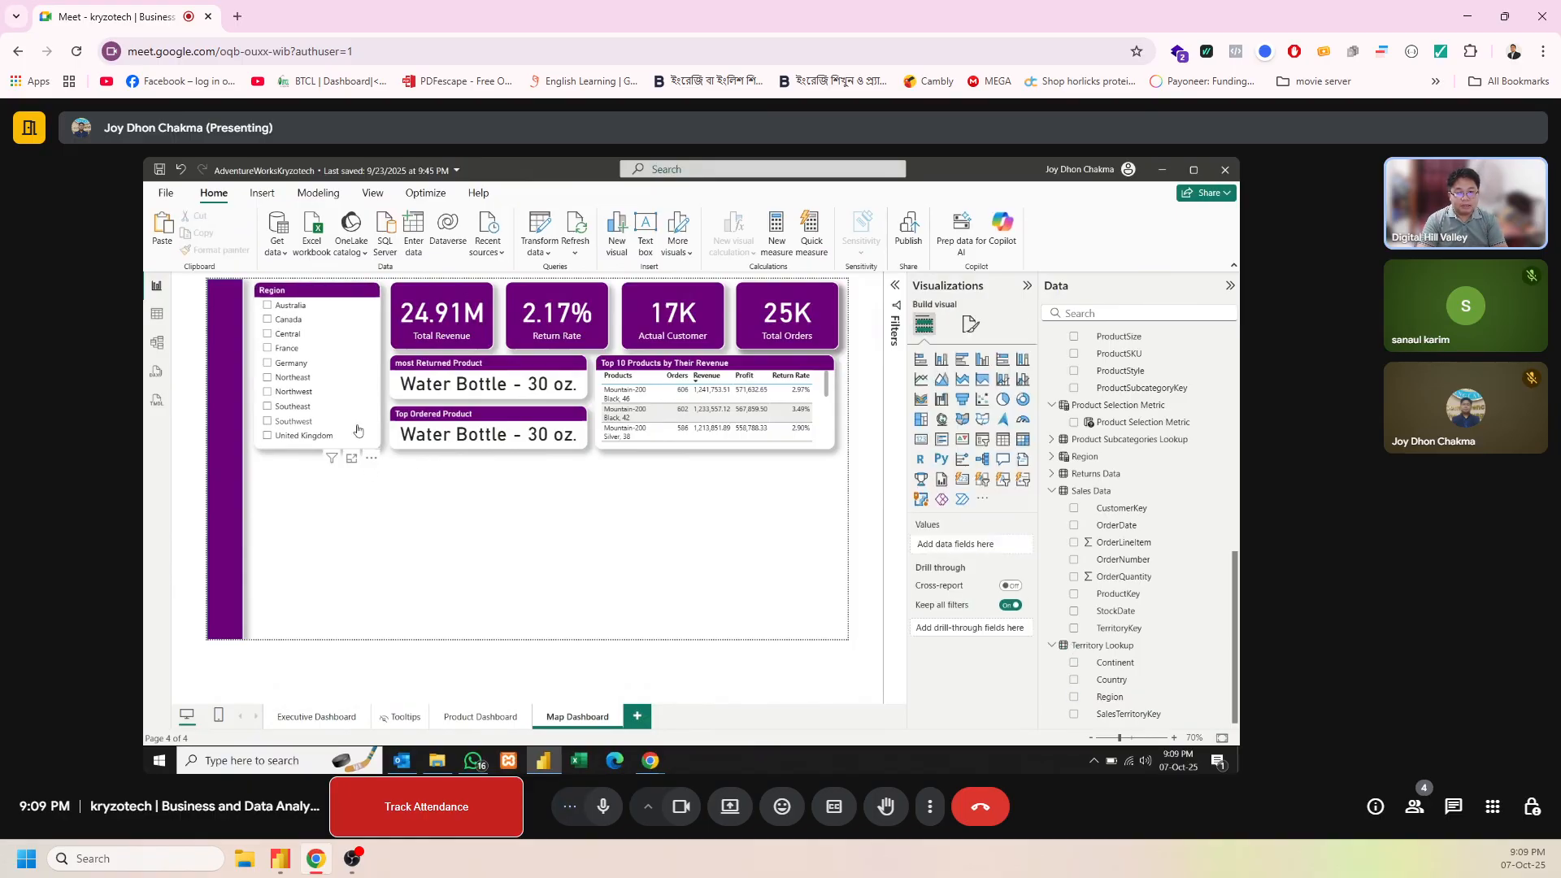
Place a copy of the Region slicer below the original, extend it slightly downward, and replace the copy's field with Country from Territory Lookup
click(311, 292)
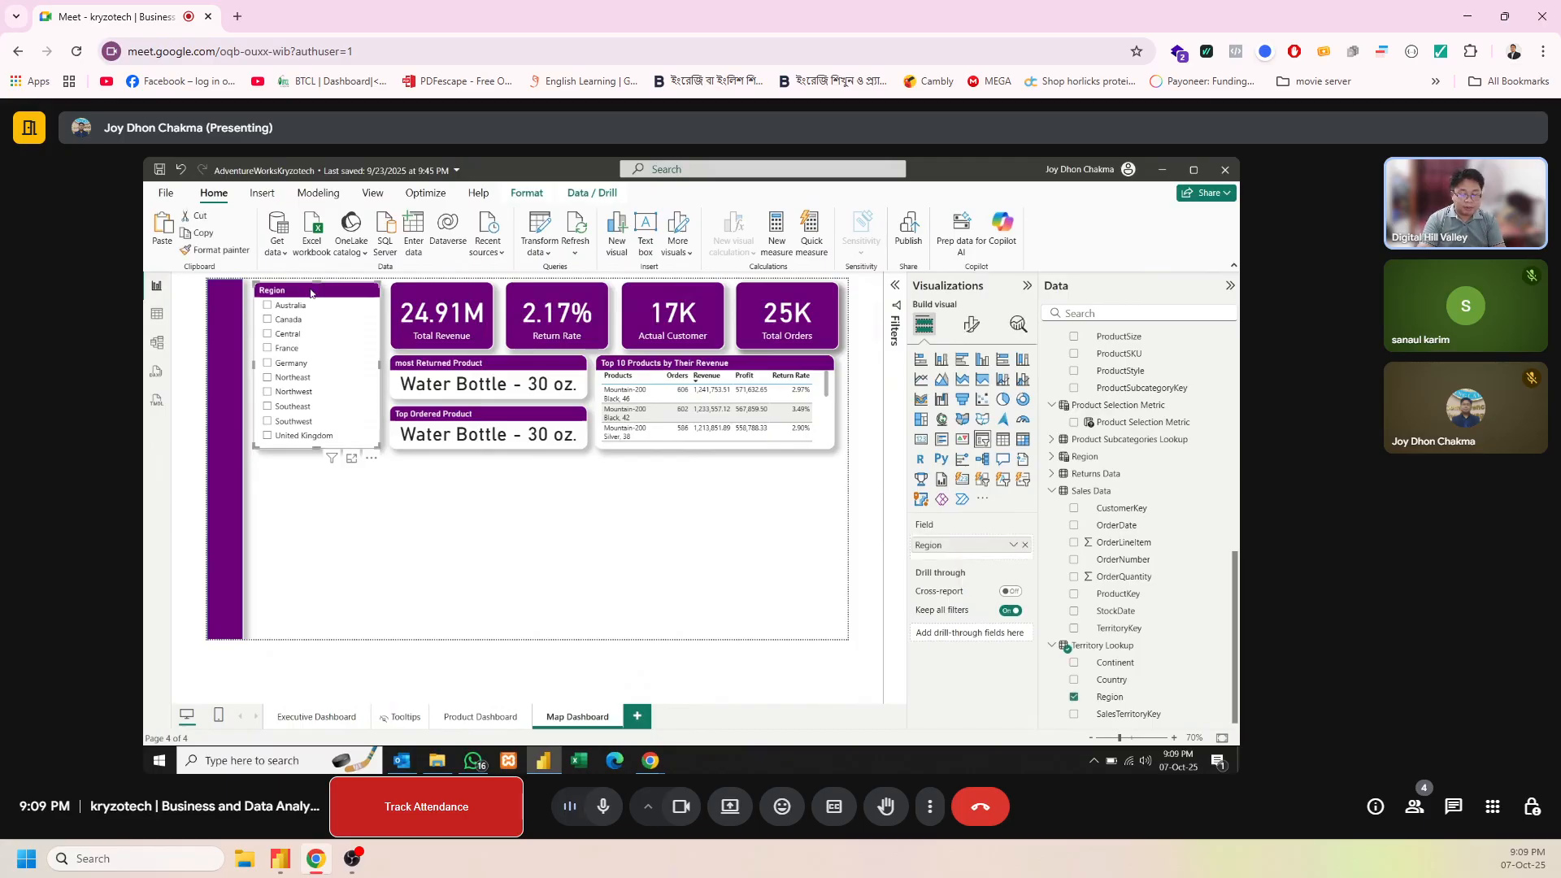
key(ctrl+v)
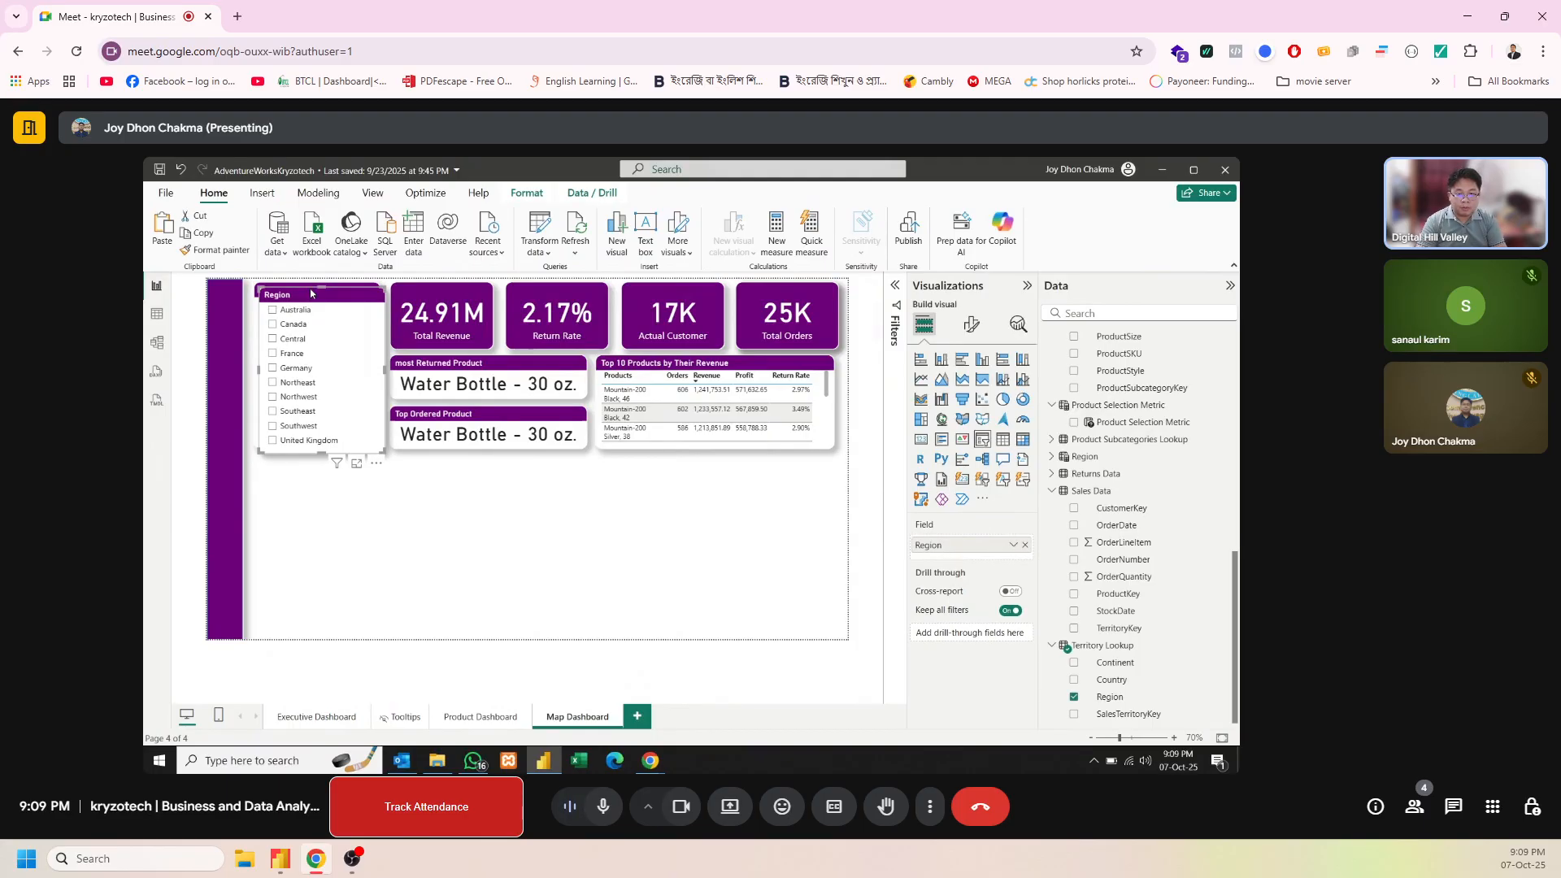
drag(311, 293, 306, 466)
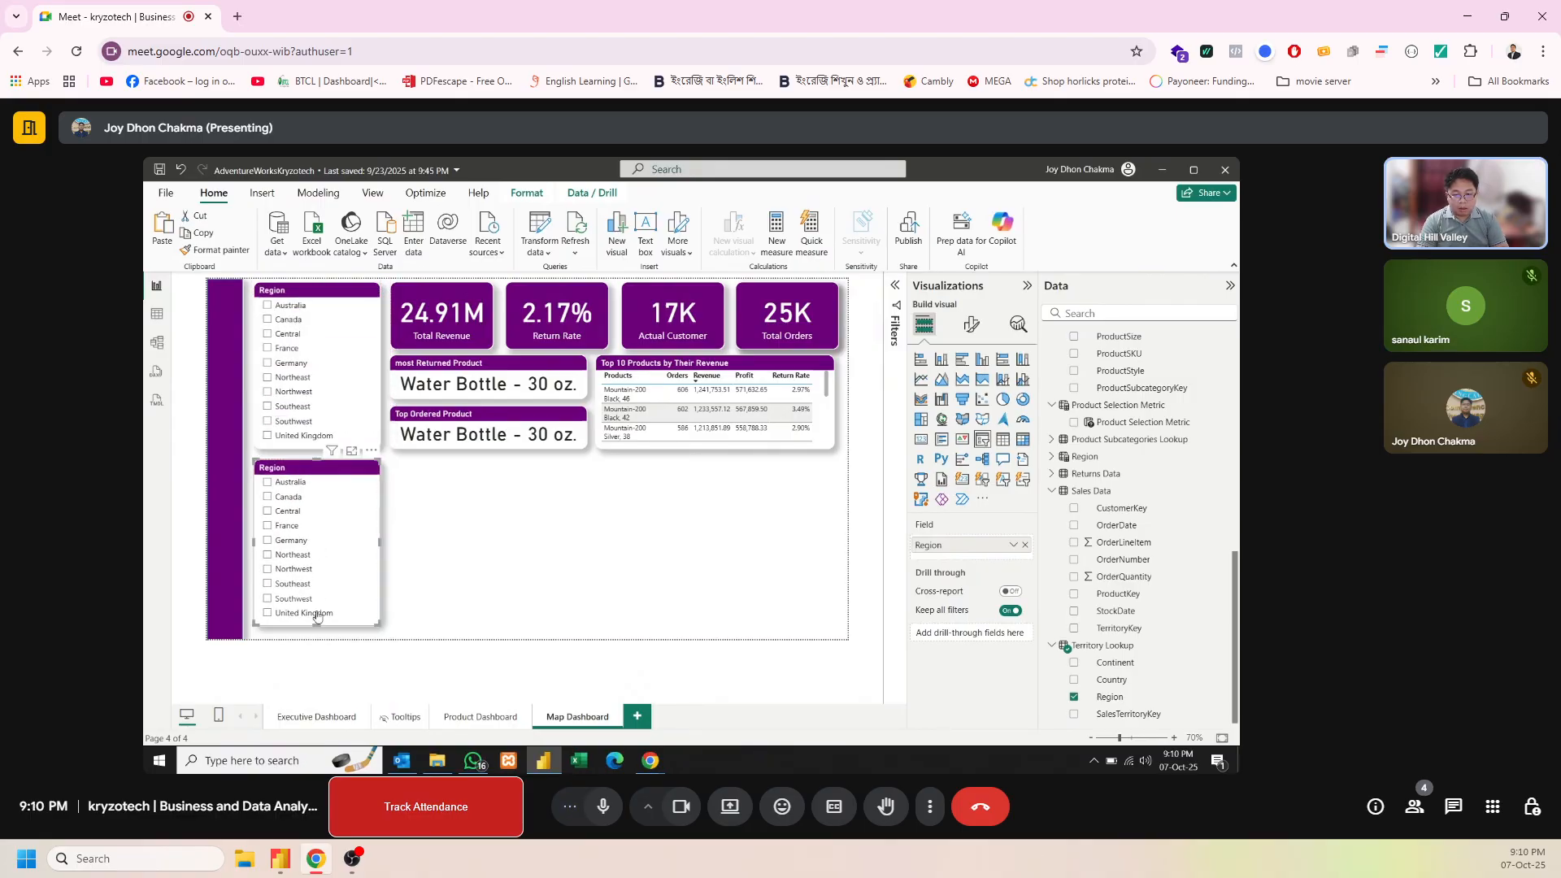
drag(317, 622, 317, 627)
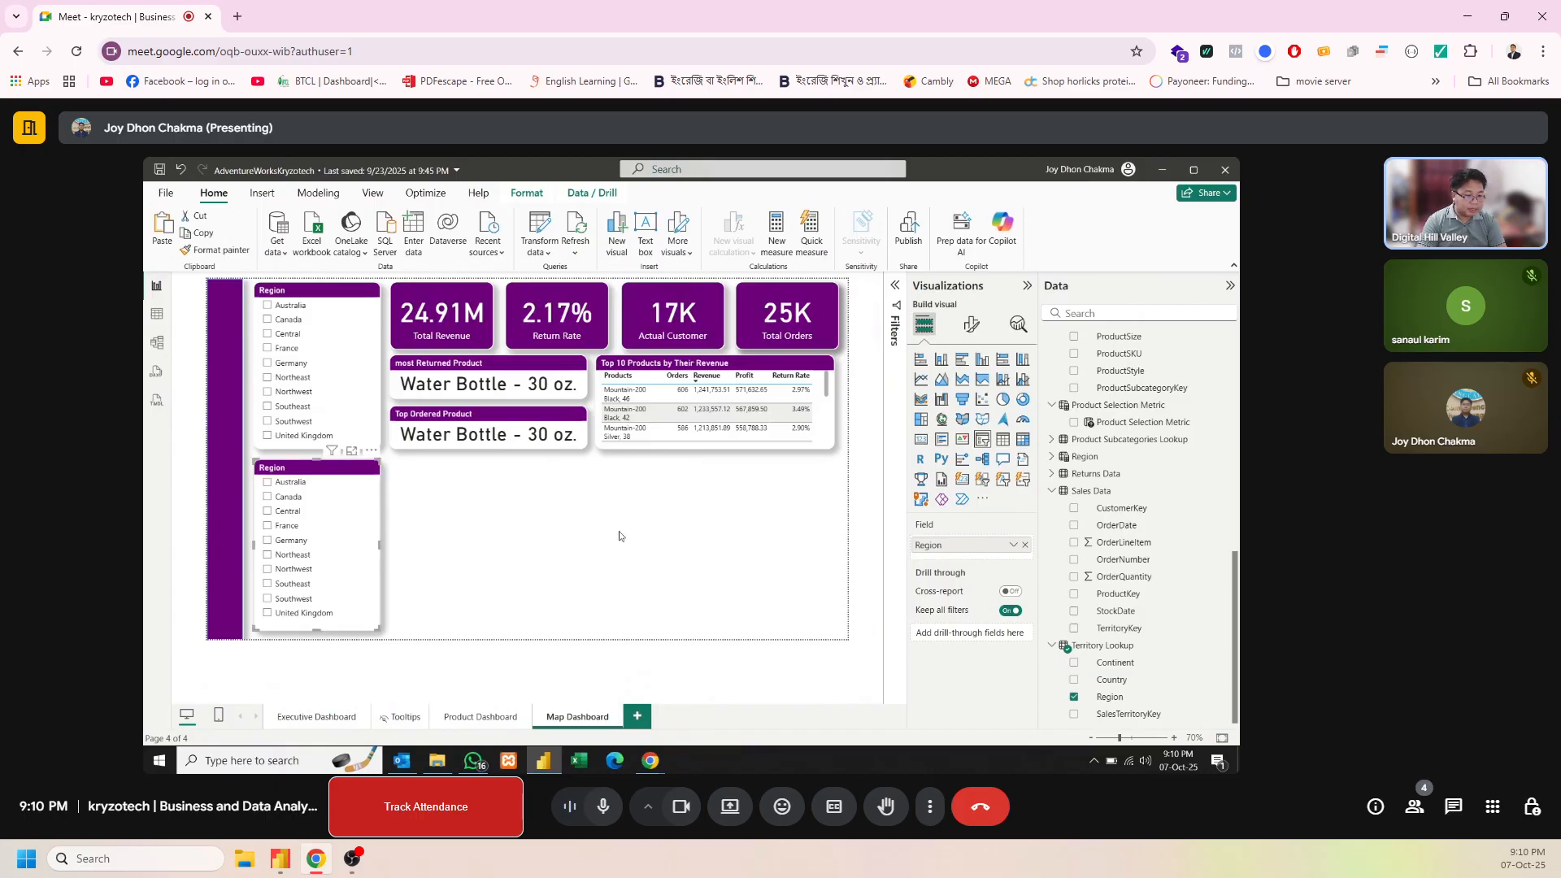
click(1024, 545)
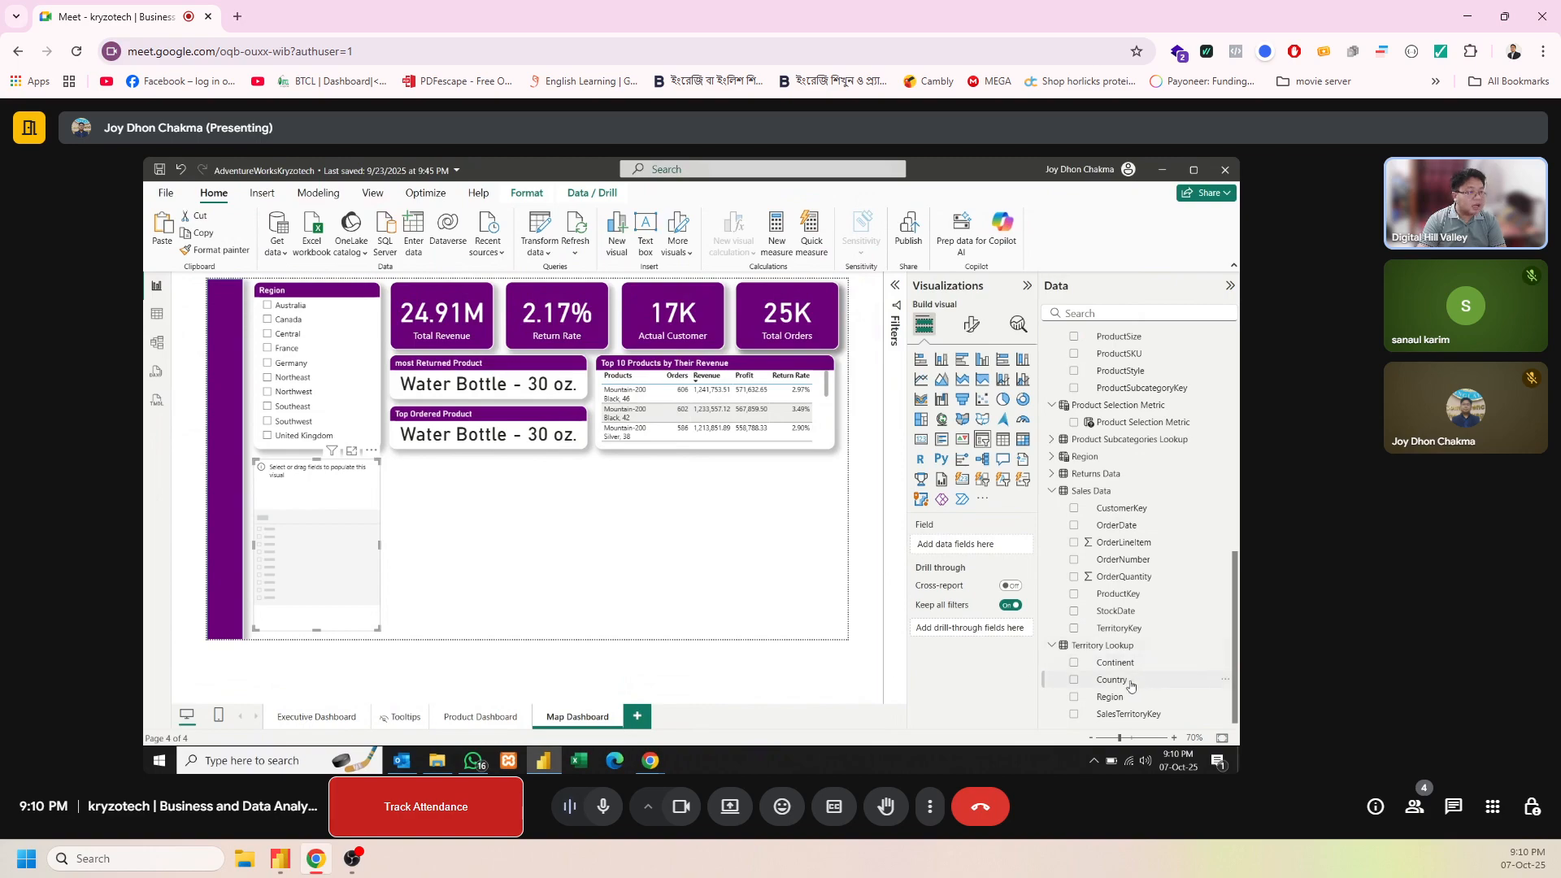
drag(1131, 686, 976, 545)
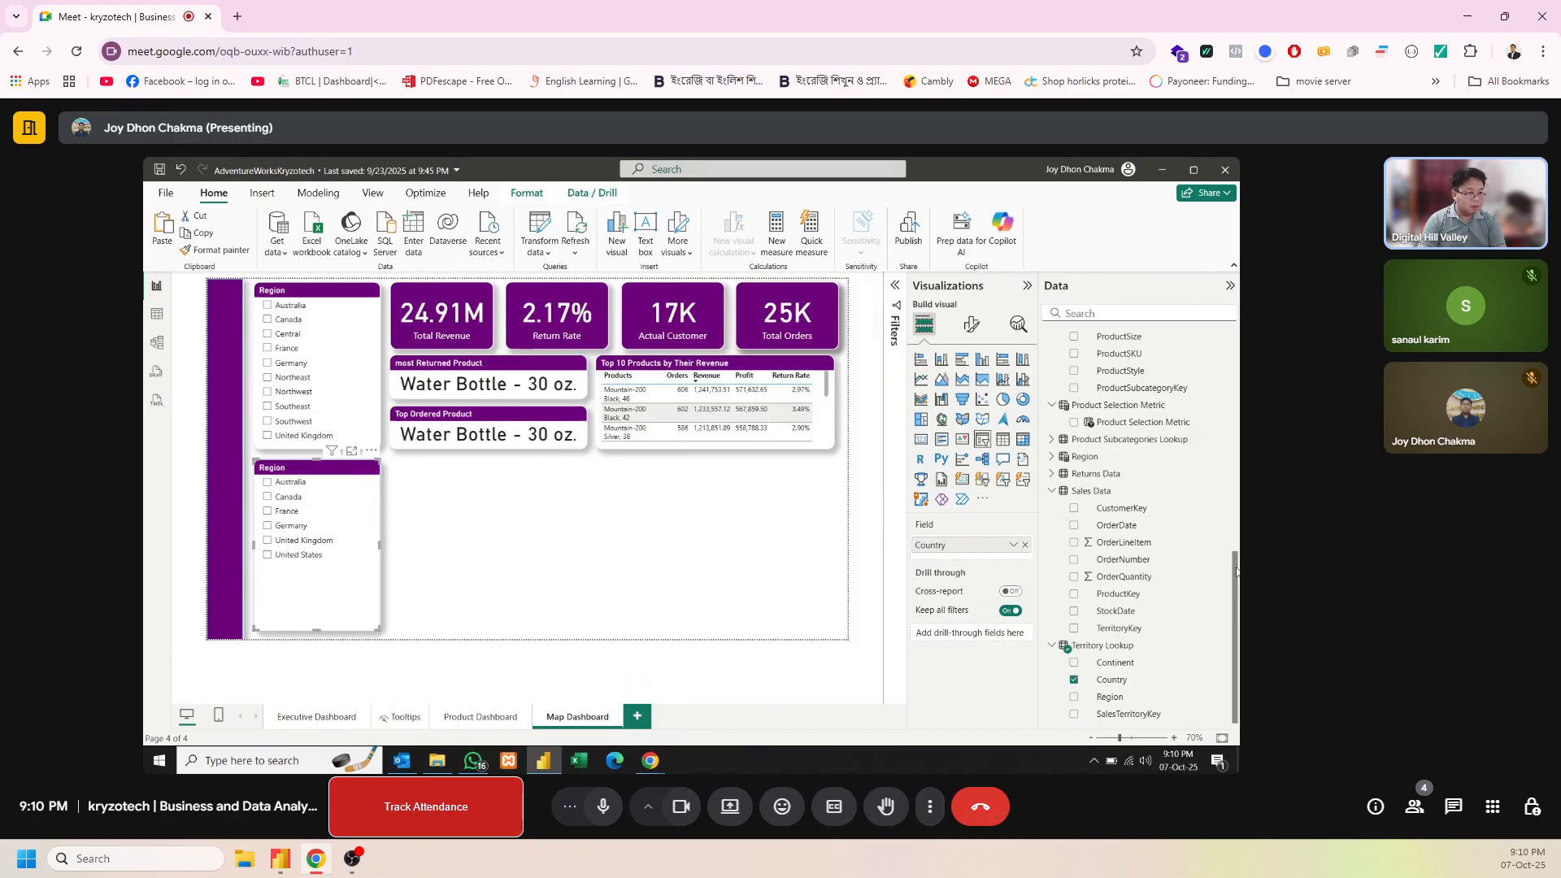
Examine the Region parameter table and the formula behind its Region field, comparing it with the field used in the upper slicer
scroll(1236, 571, up, 8)
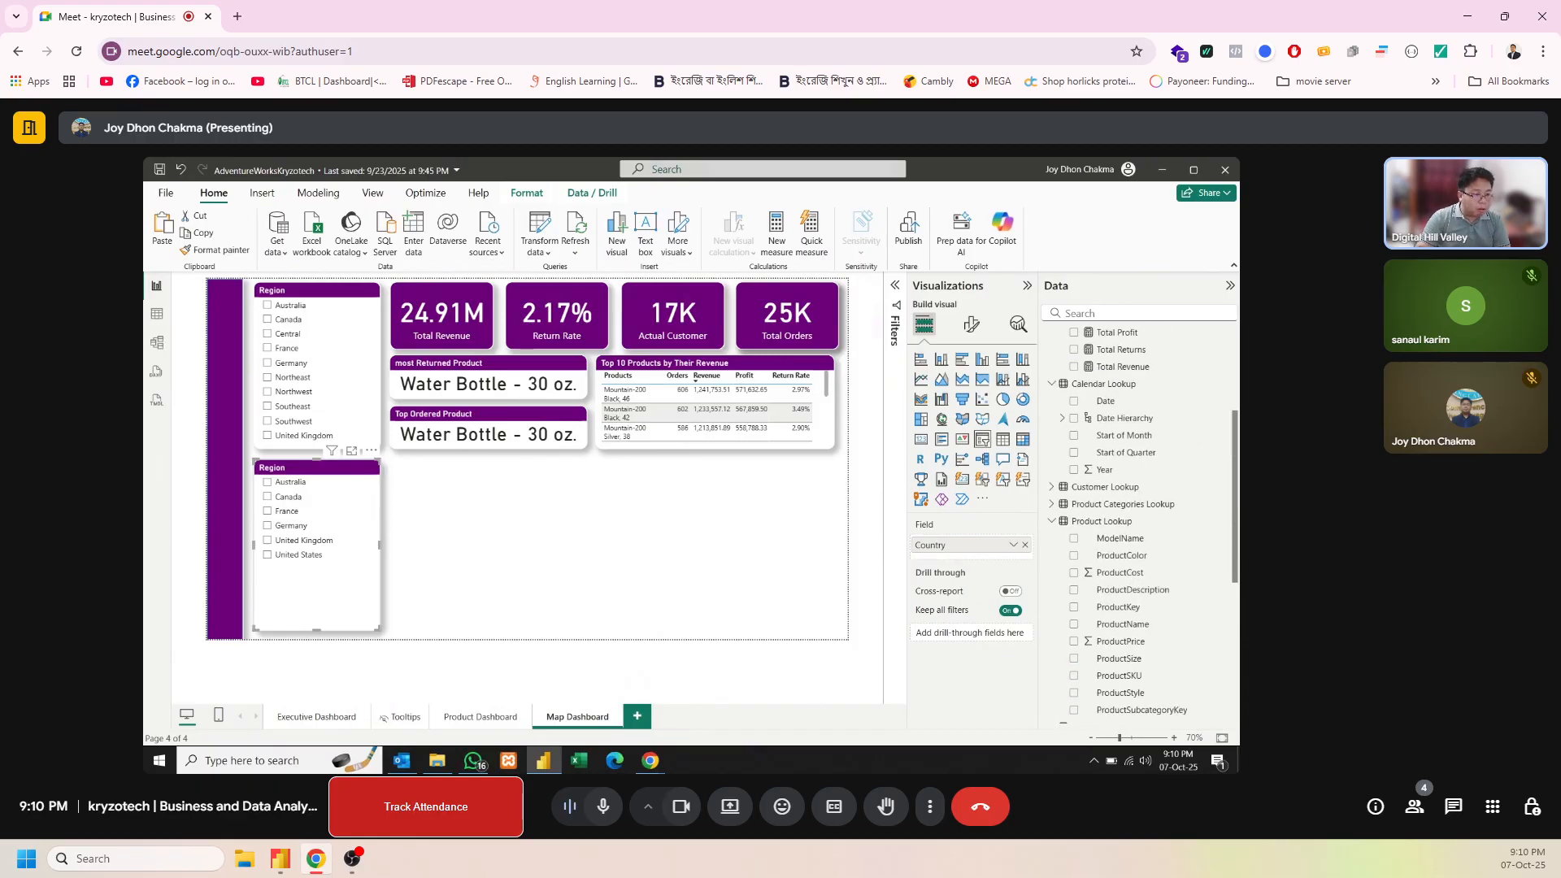
scroll(1221, 570, down, 8)
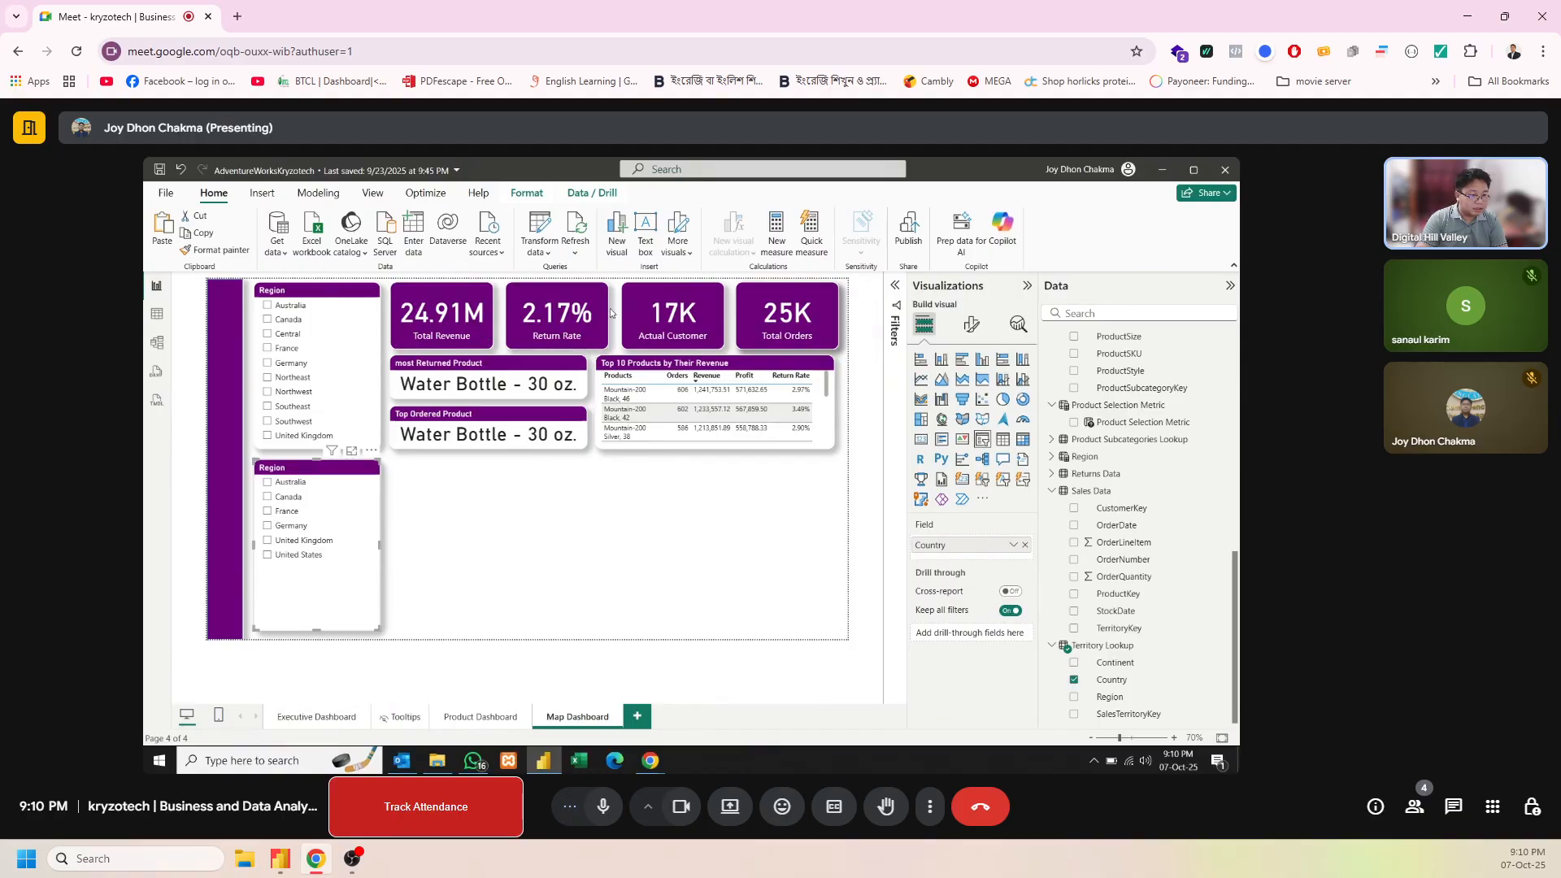
click(1053, 457)
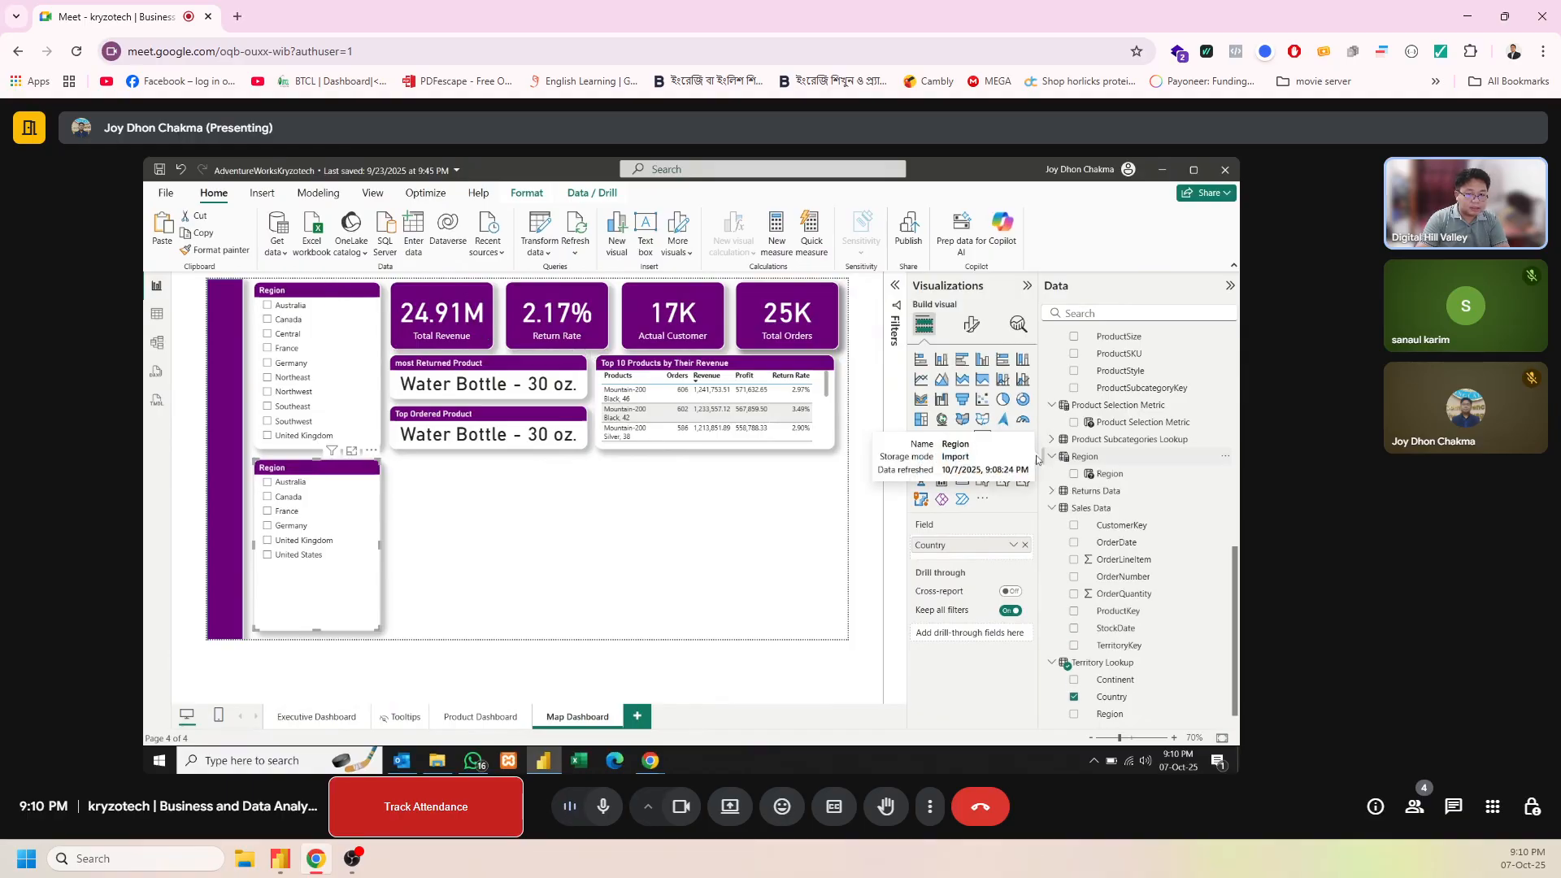
click(350, 296)
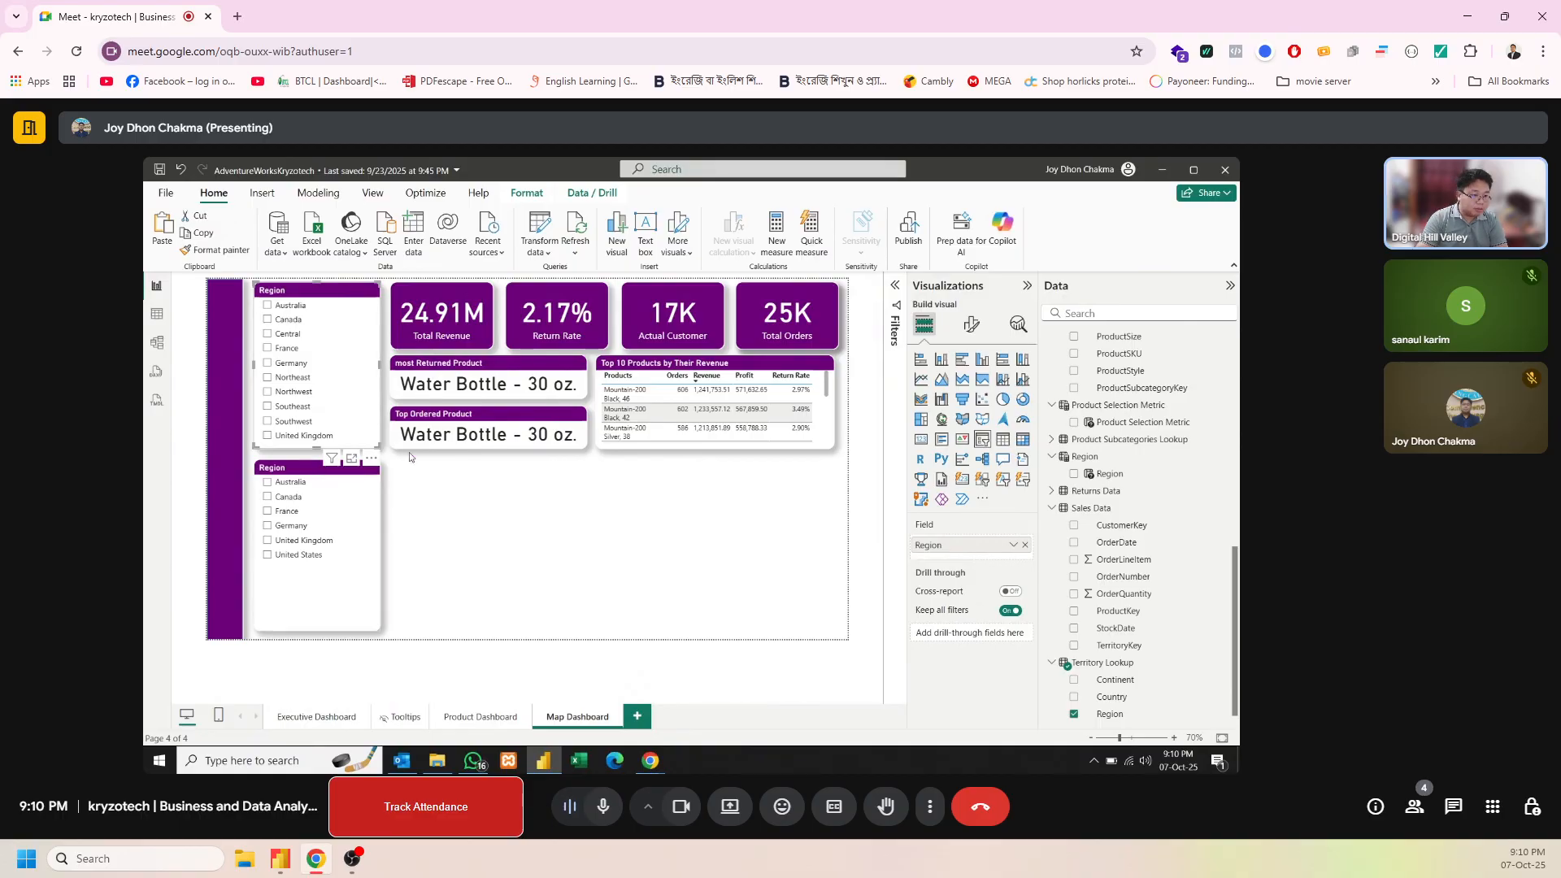
click(1099, 477)
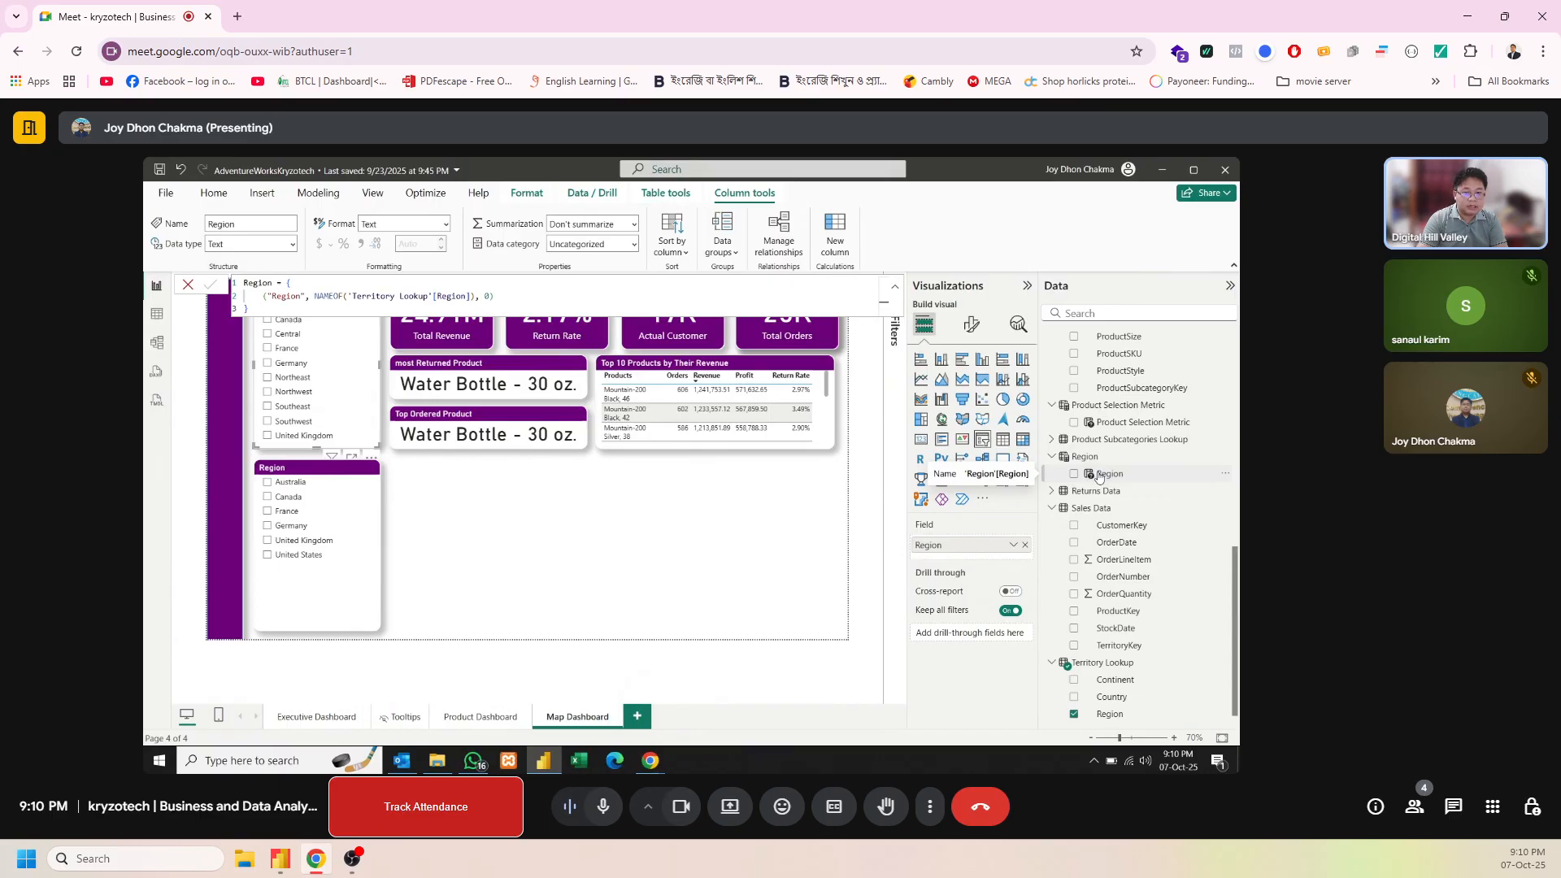
click(498, 506)
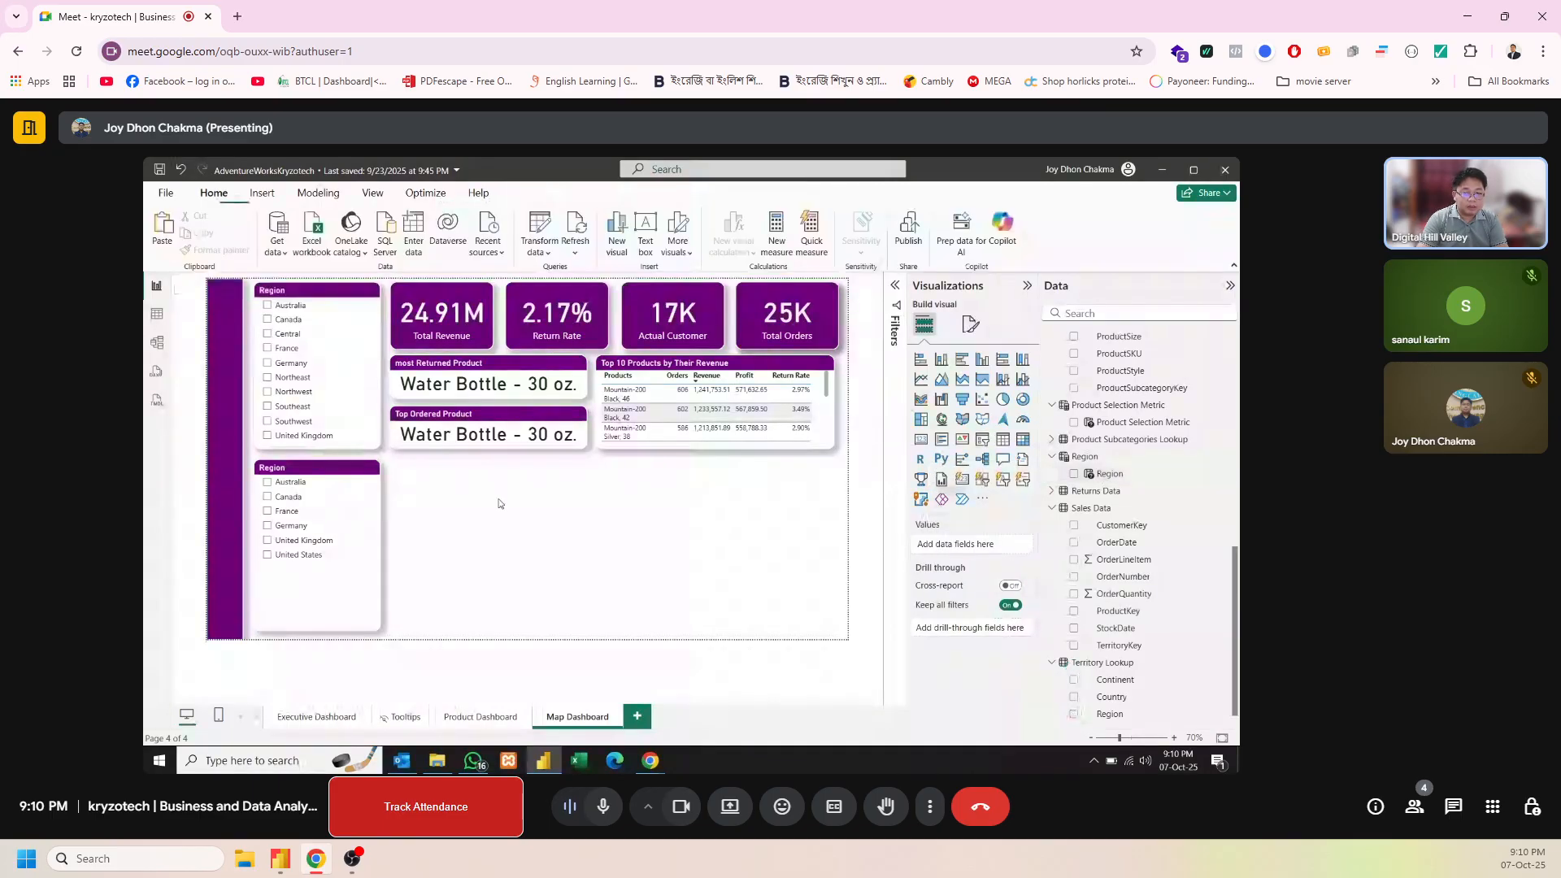
click(356, 302)
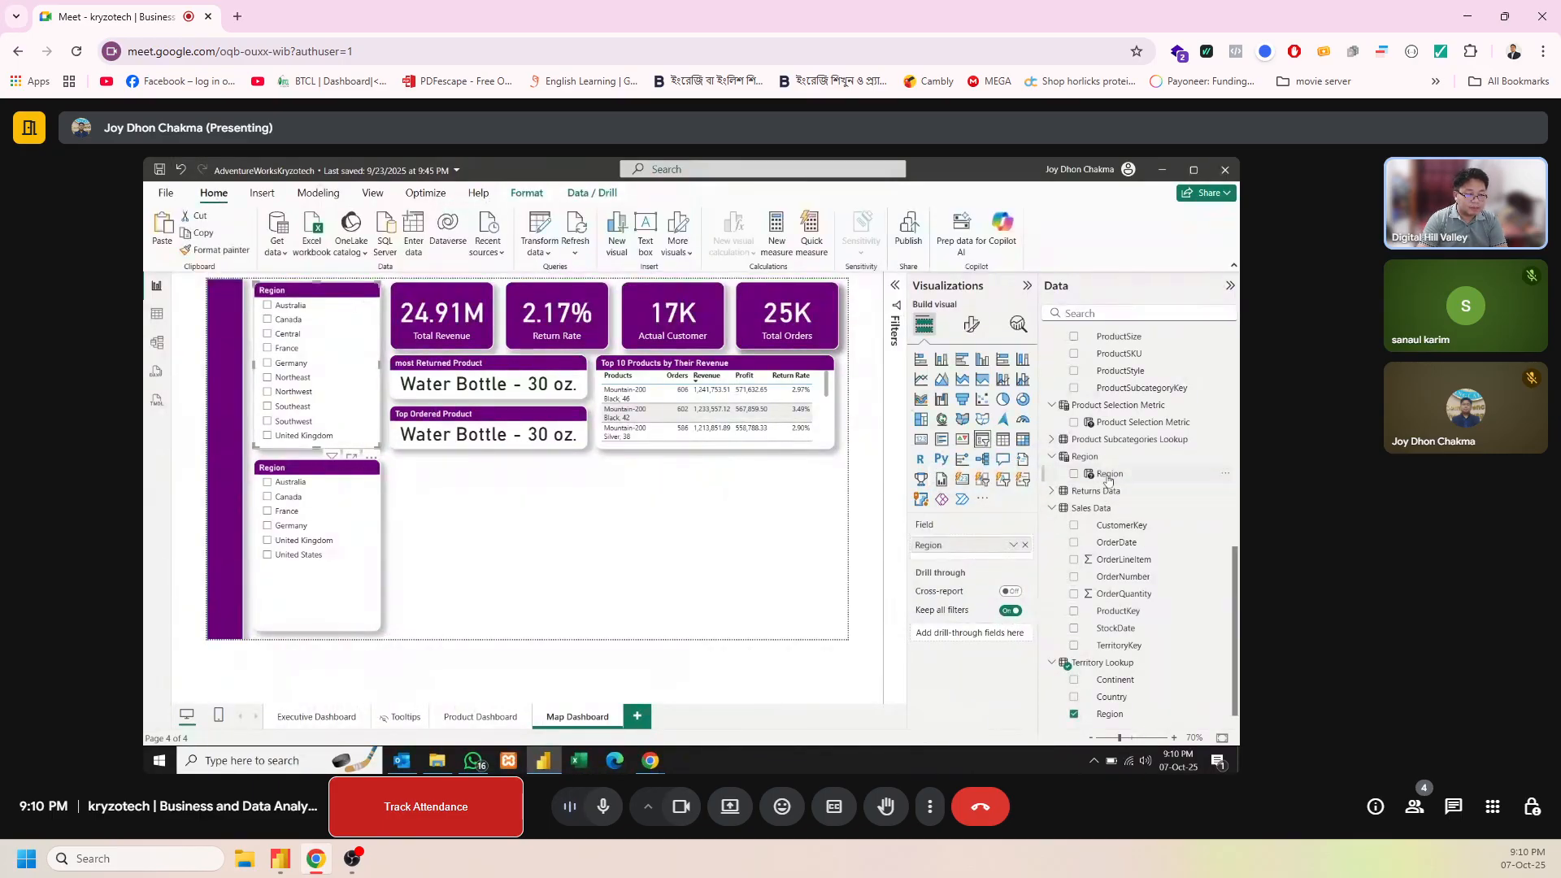
Change the lower slicer's title text to "Country"
click(356, 479)
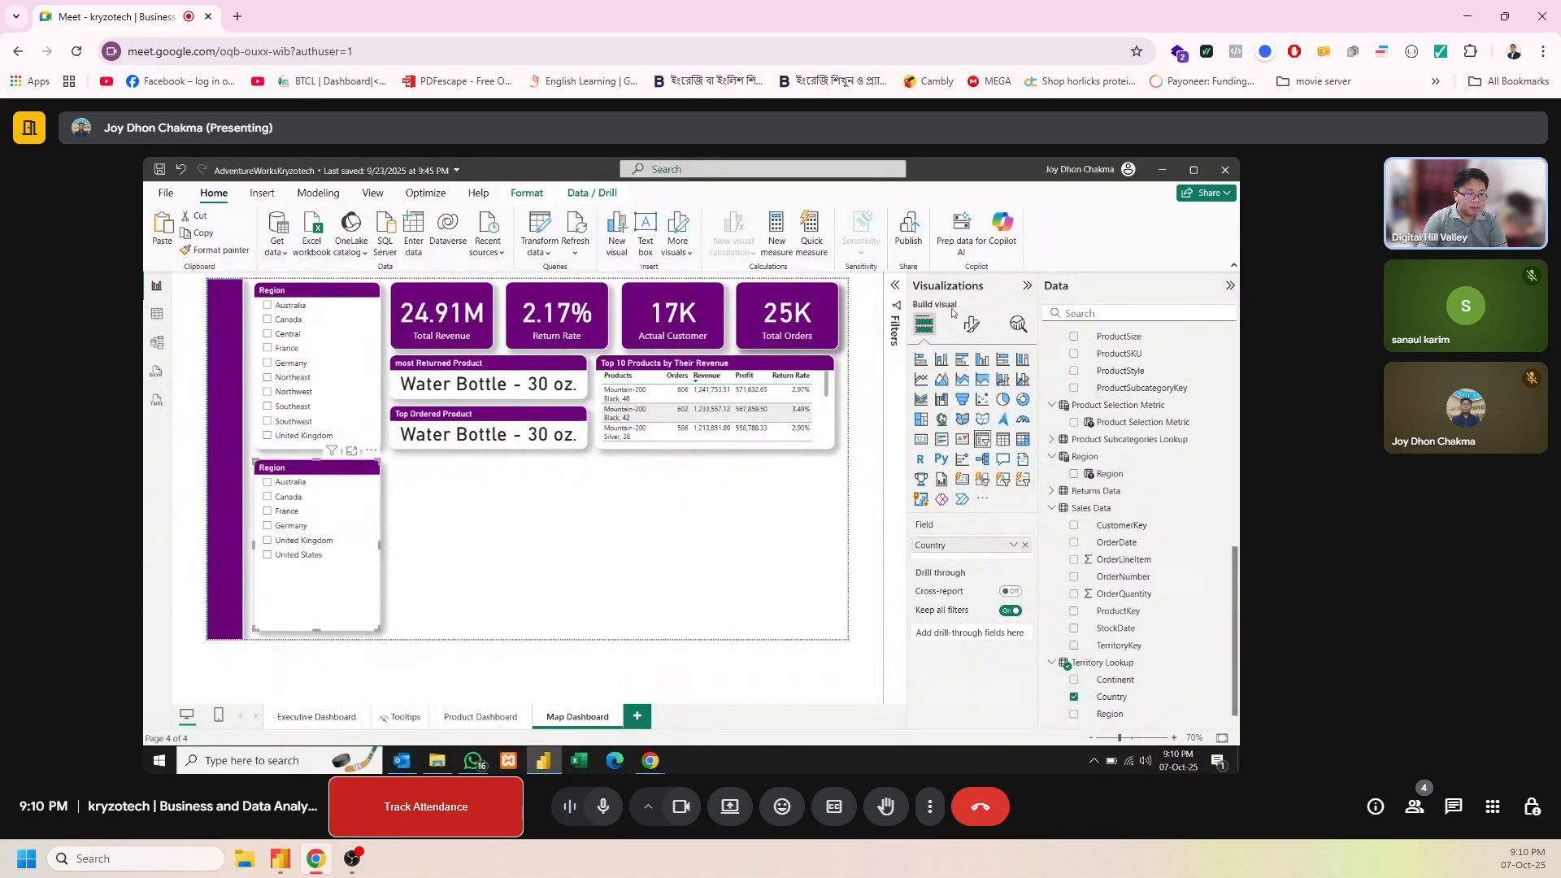
click(972, 324)
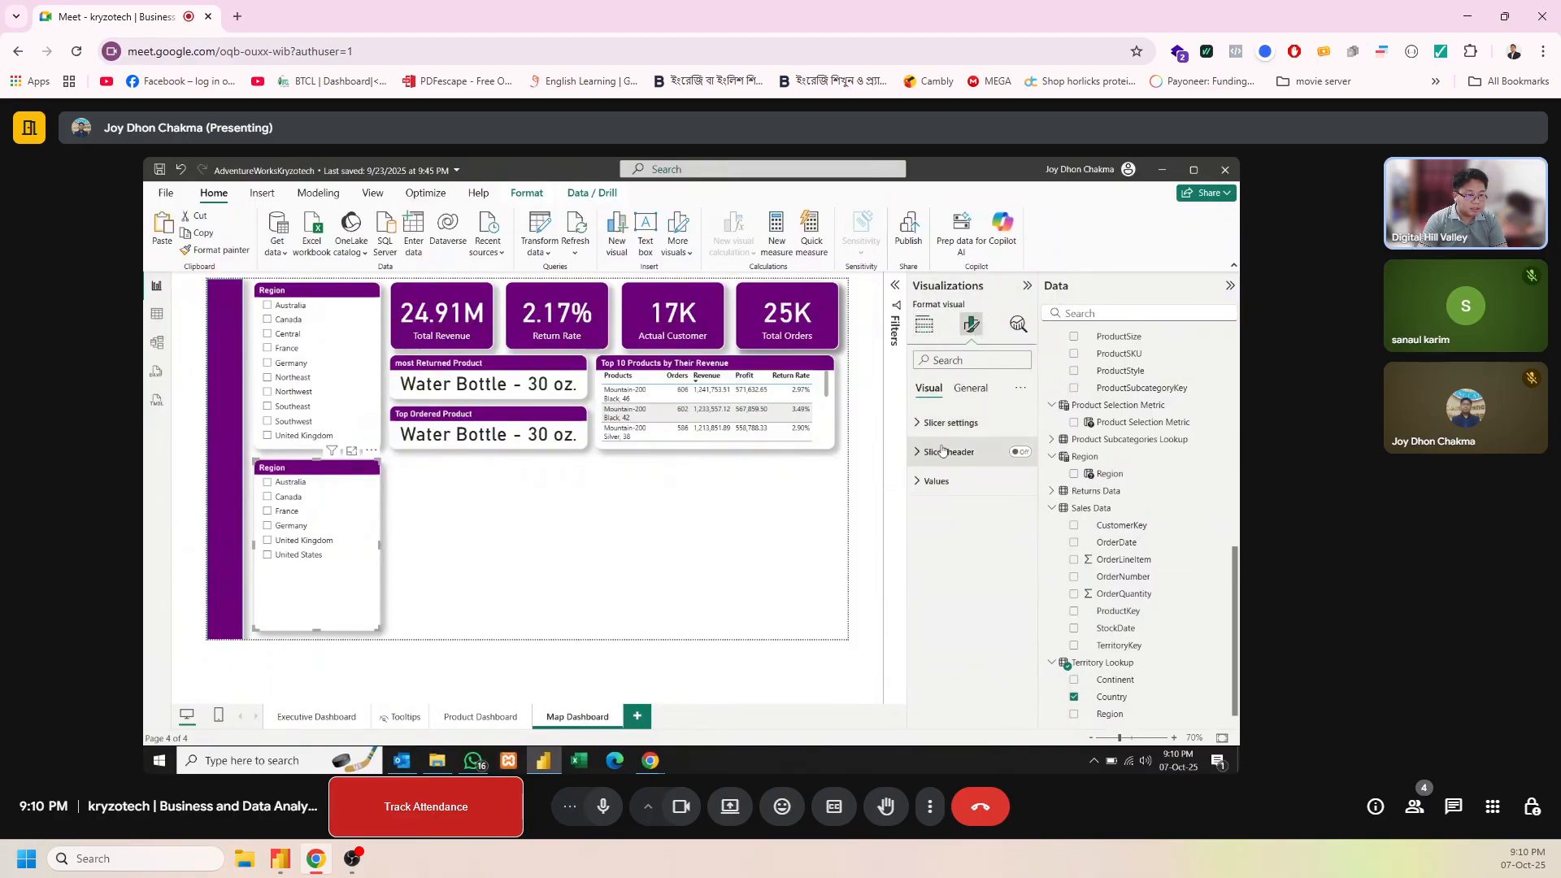
click(970, 388)
click(935, 451)
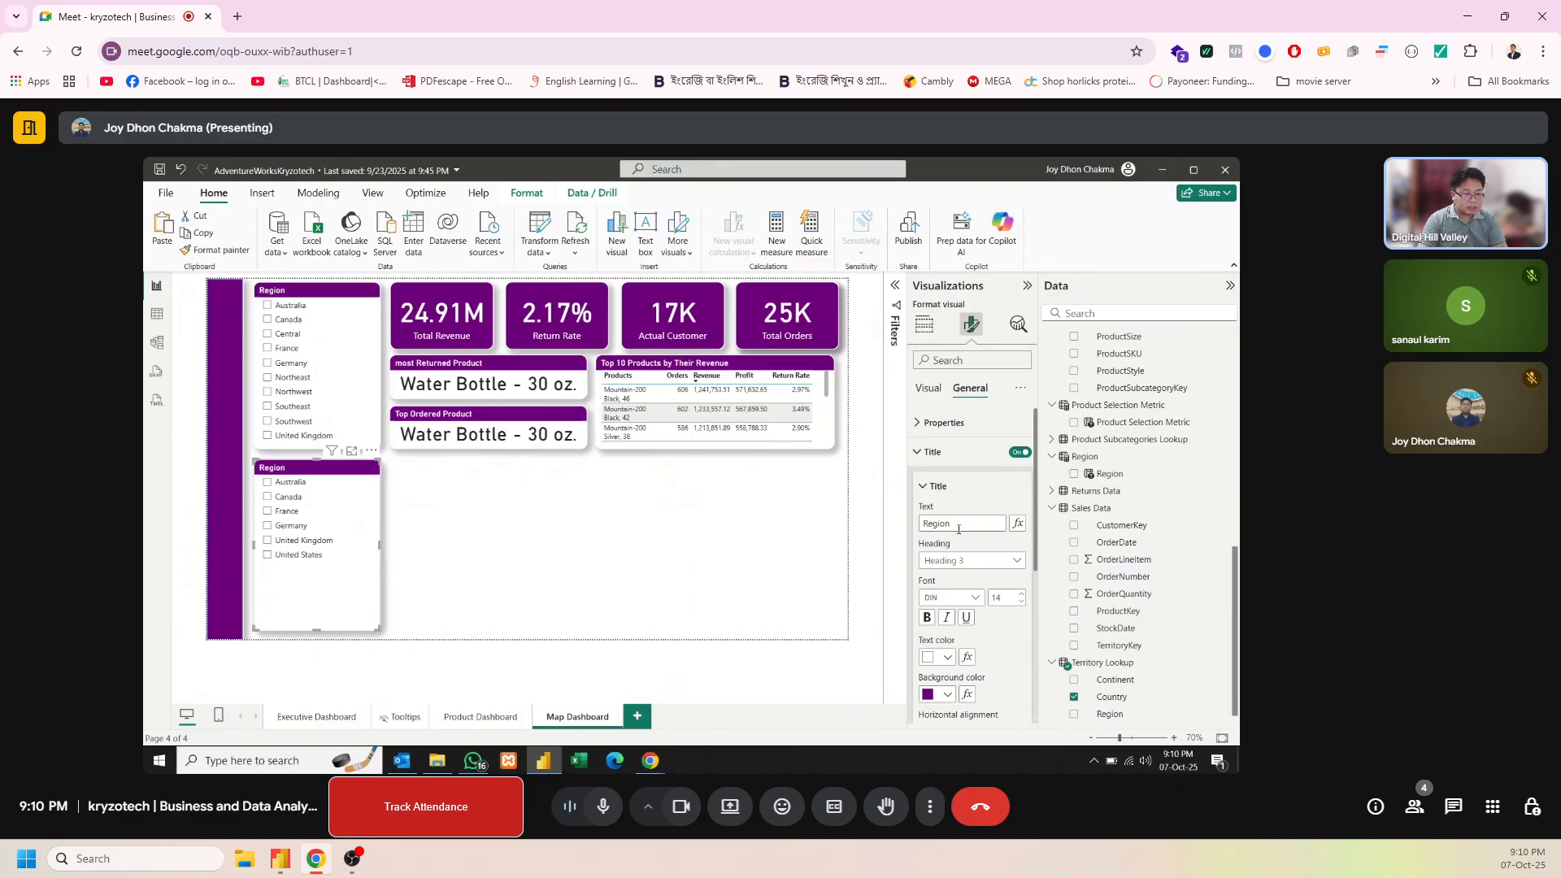
drag(971, 524, 913, 530)
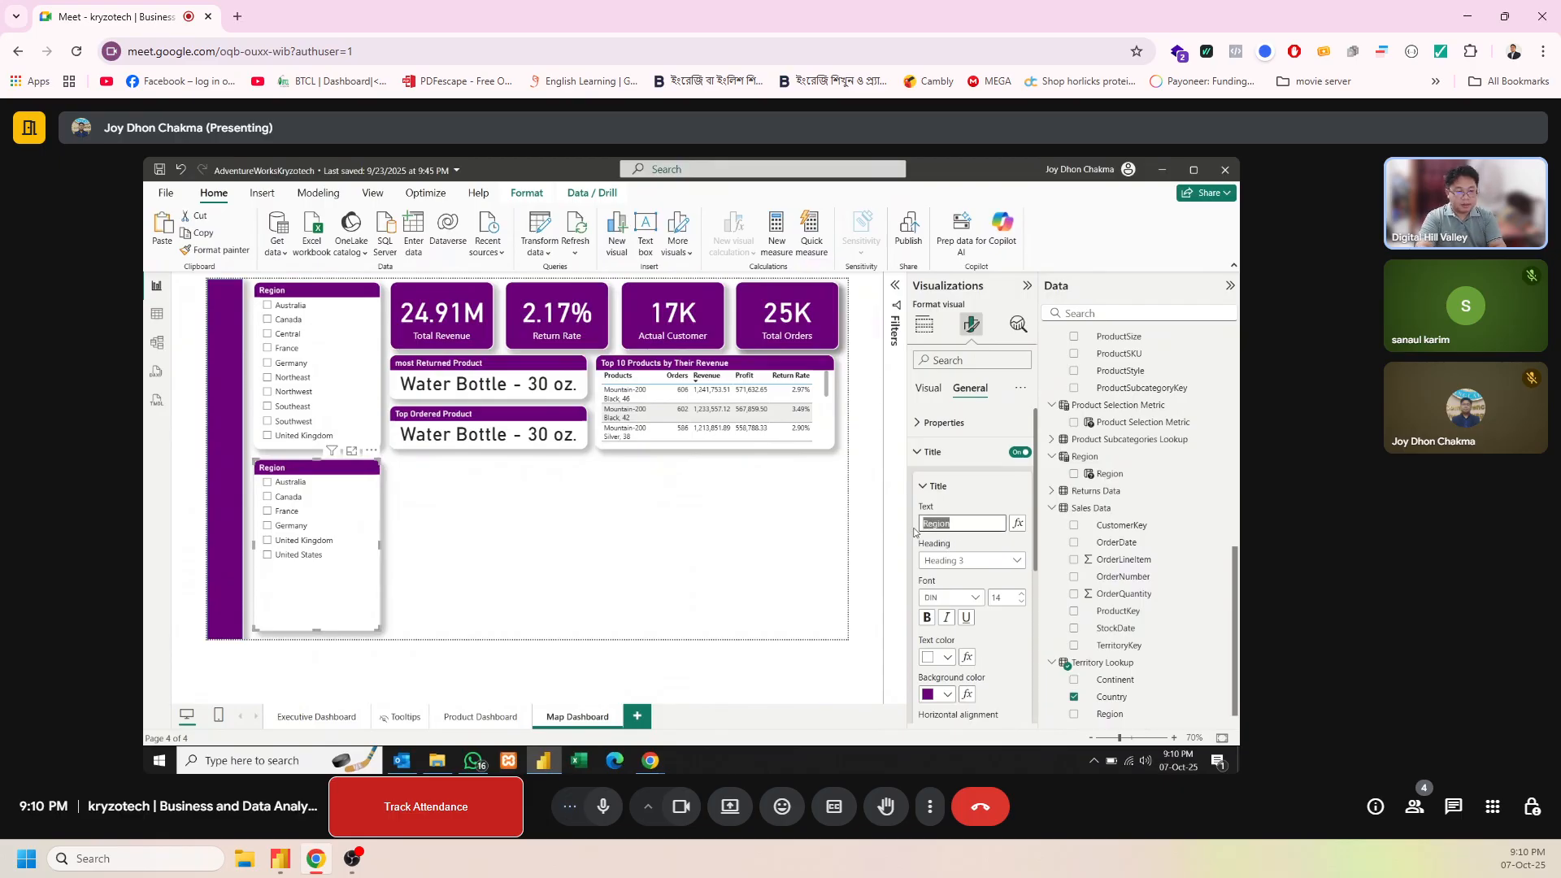
text(Country)
click(647, 533)
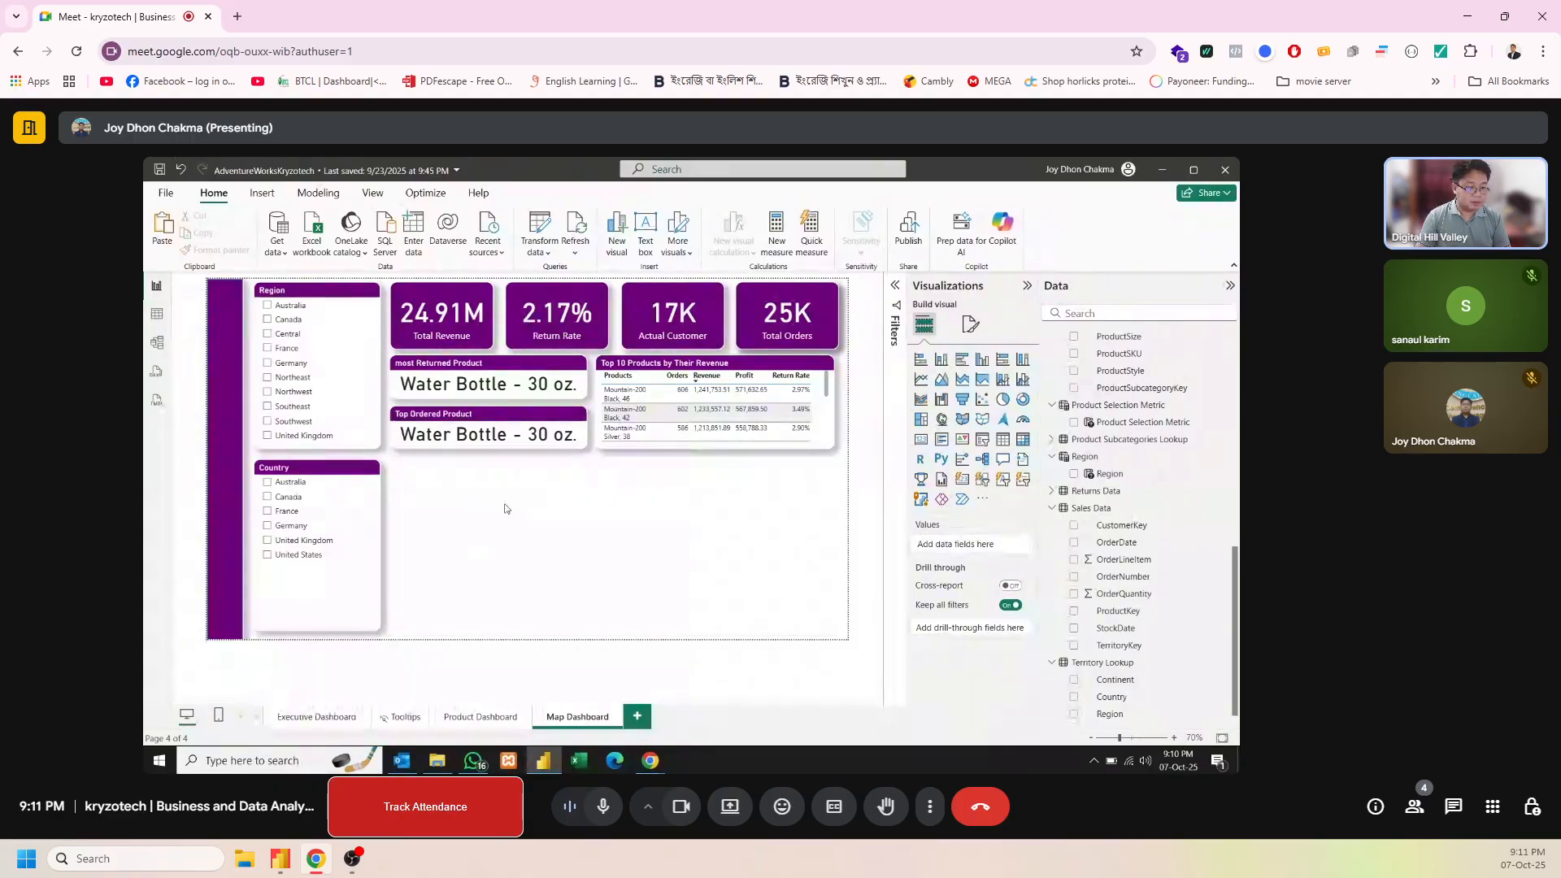
click(962, 419)
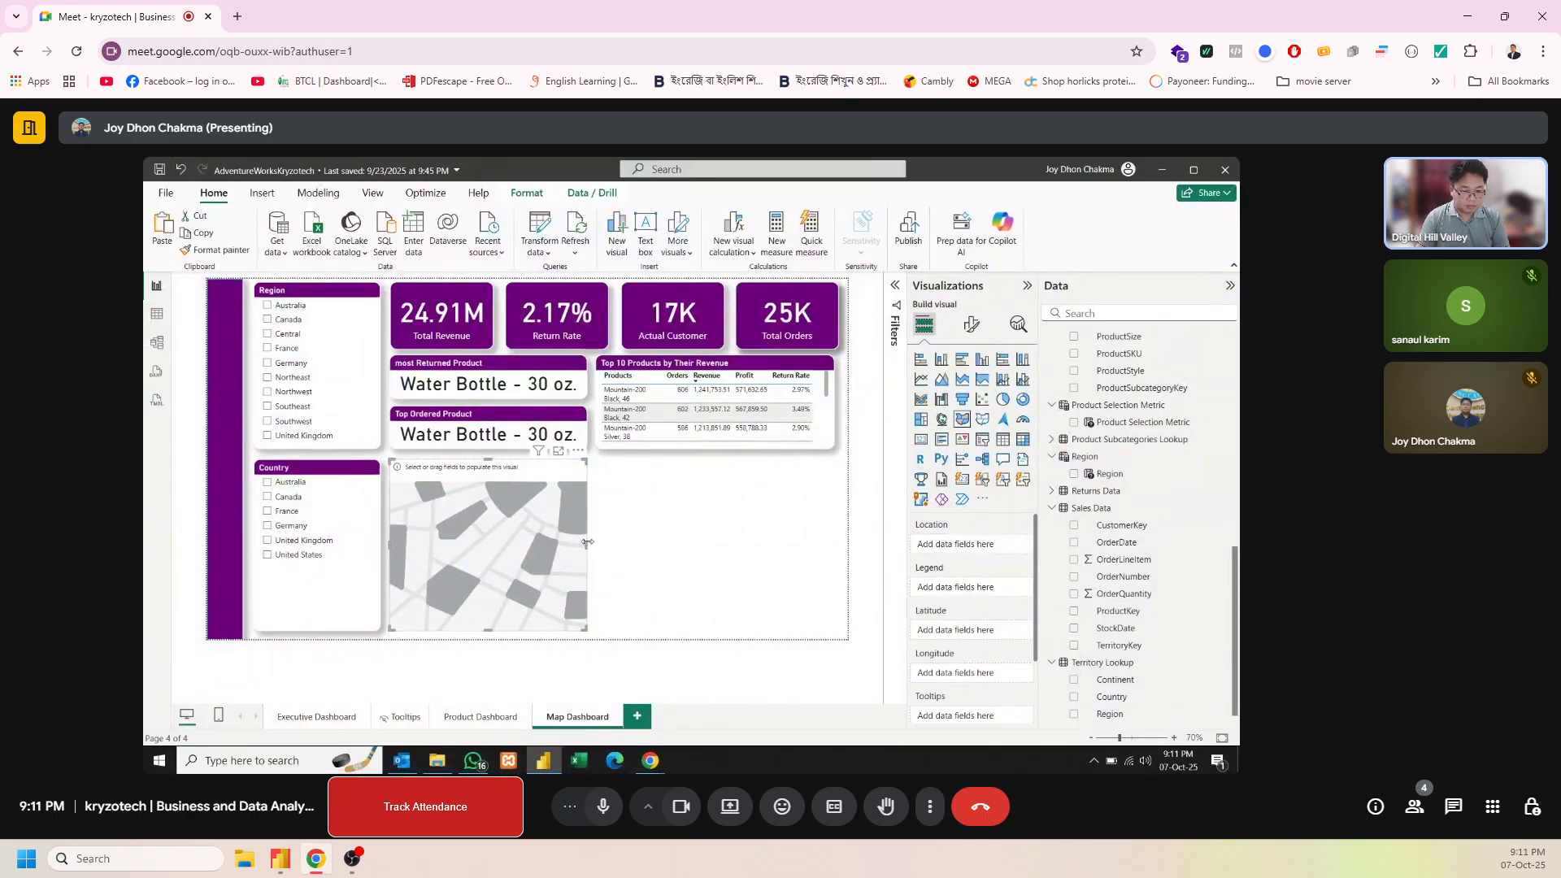
drag(593, 546, 832, 543)
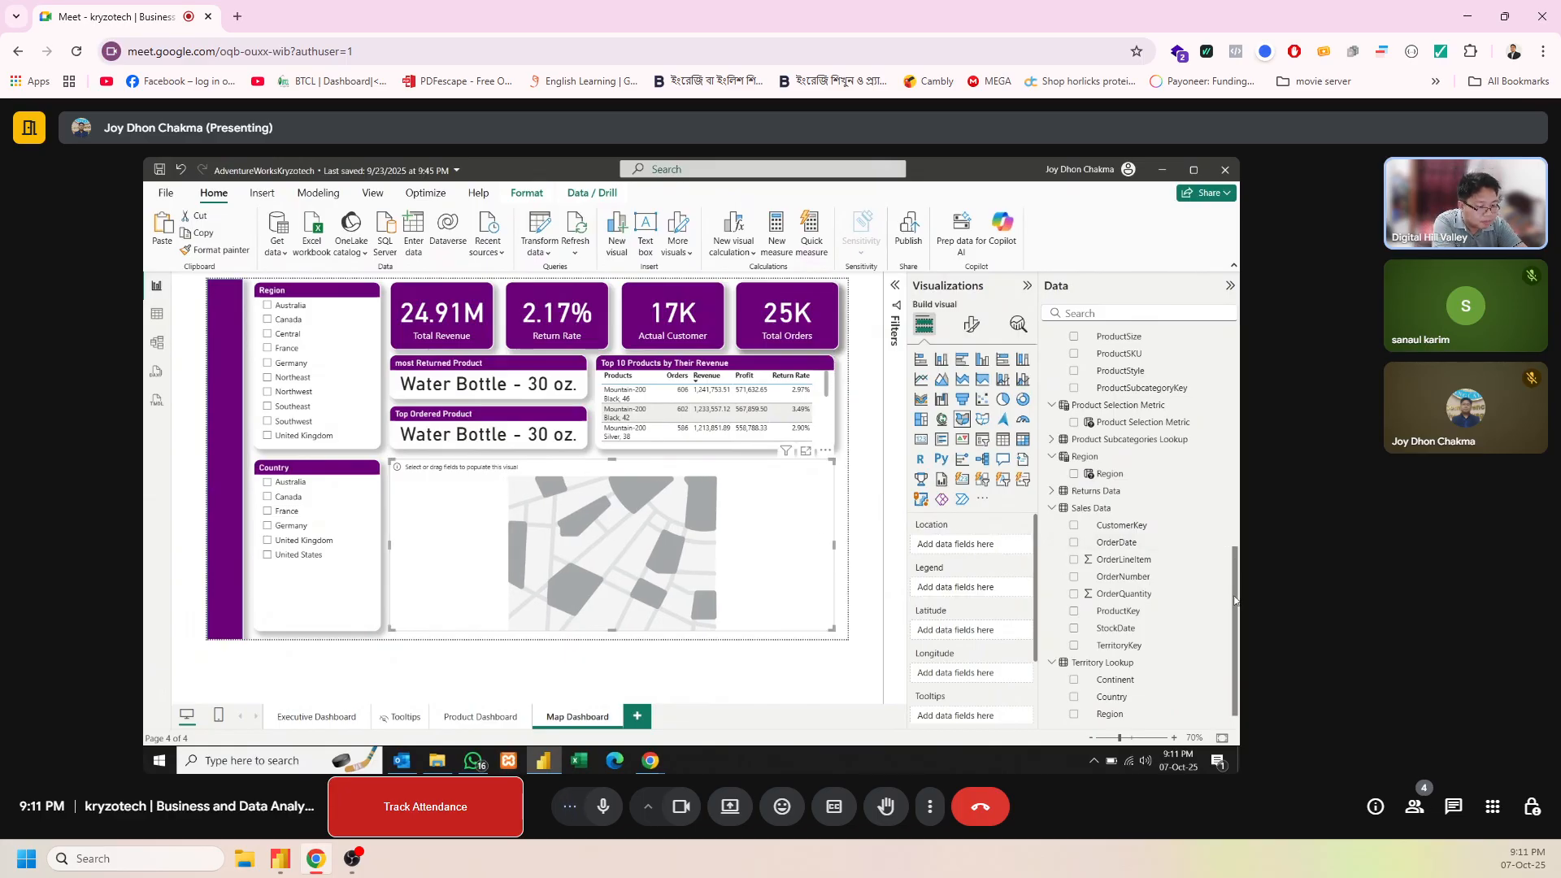
drag(1235, 601, 1237, 621)
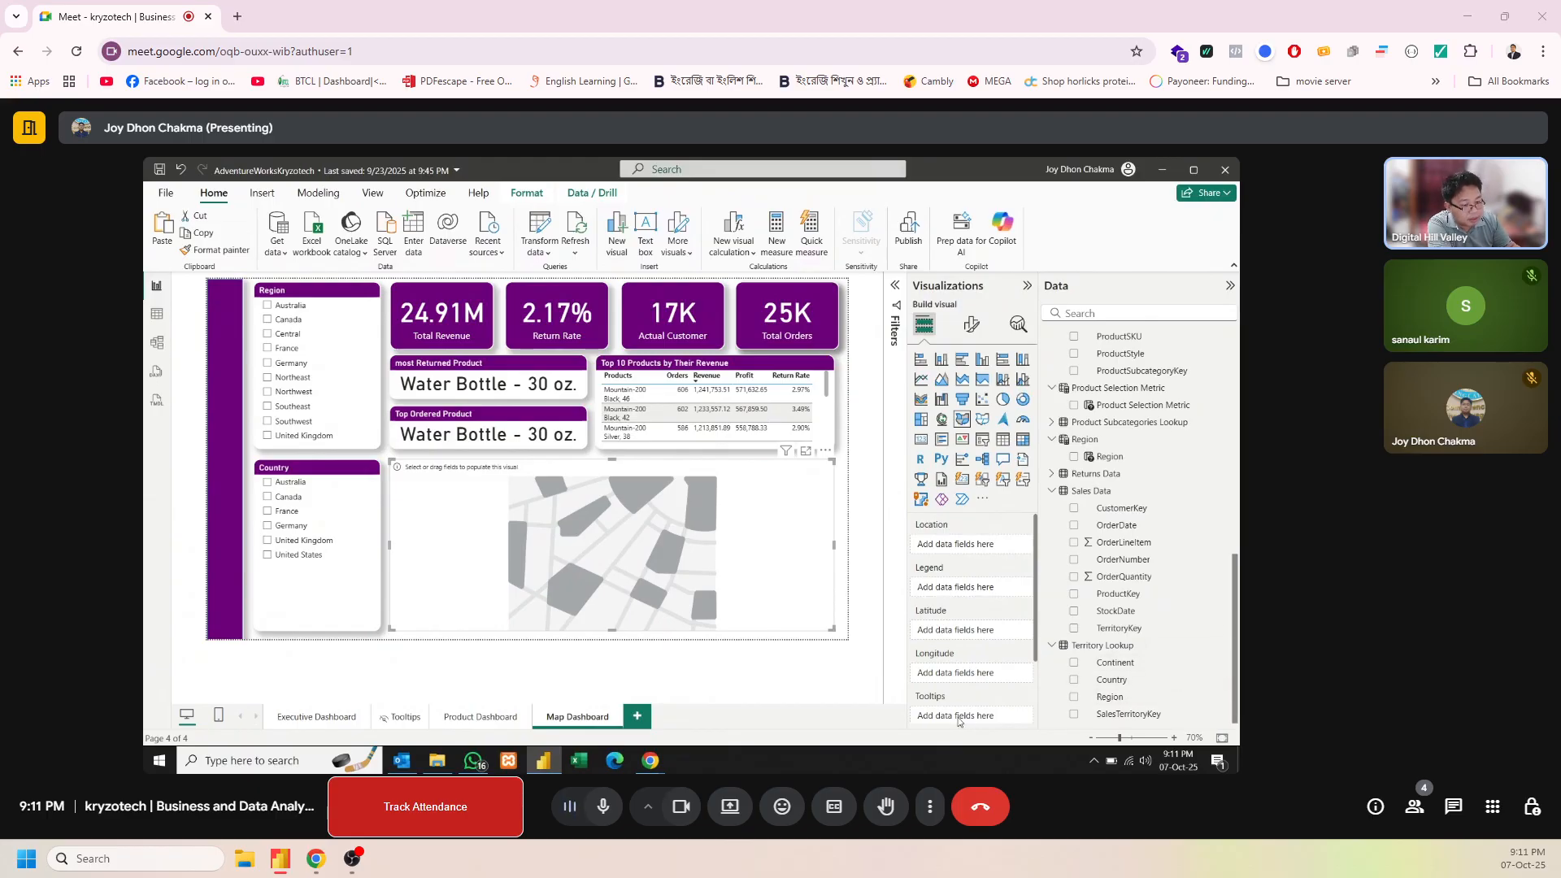
scroll(958, 677, down, 1)
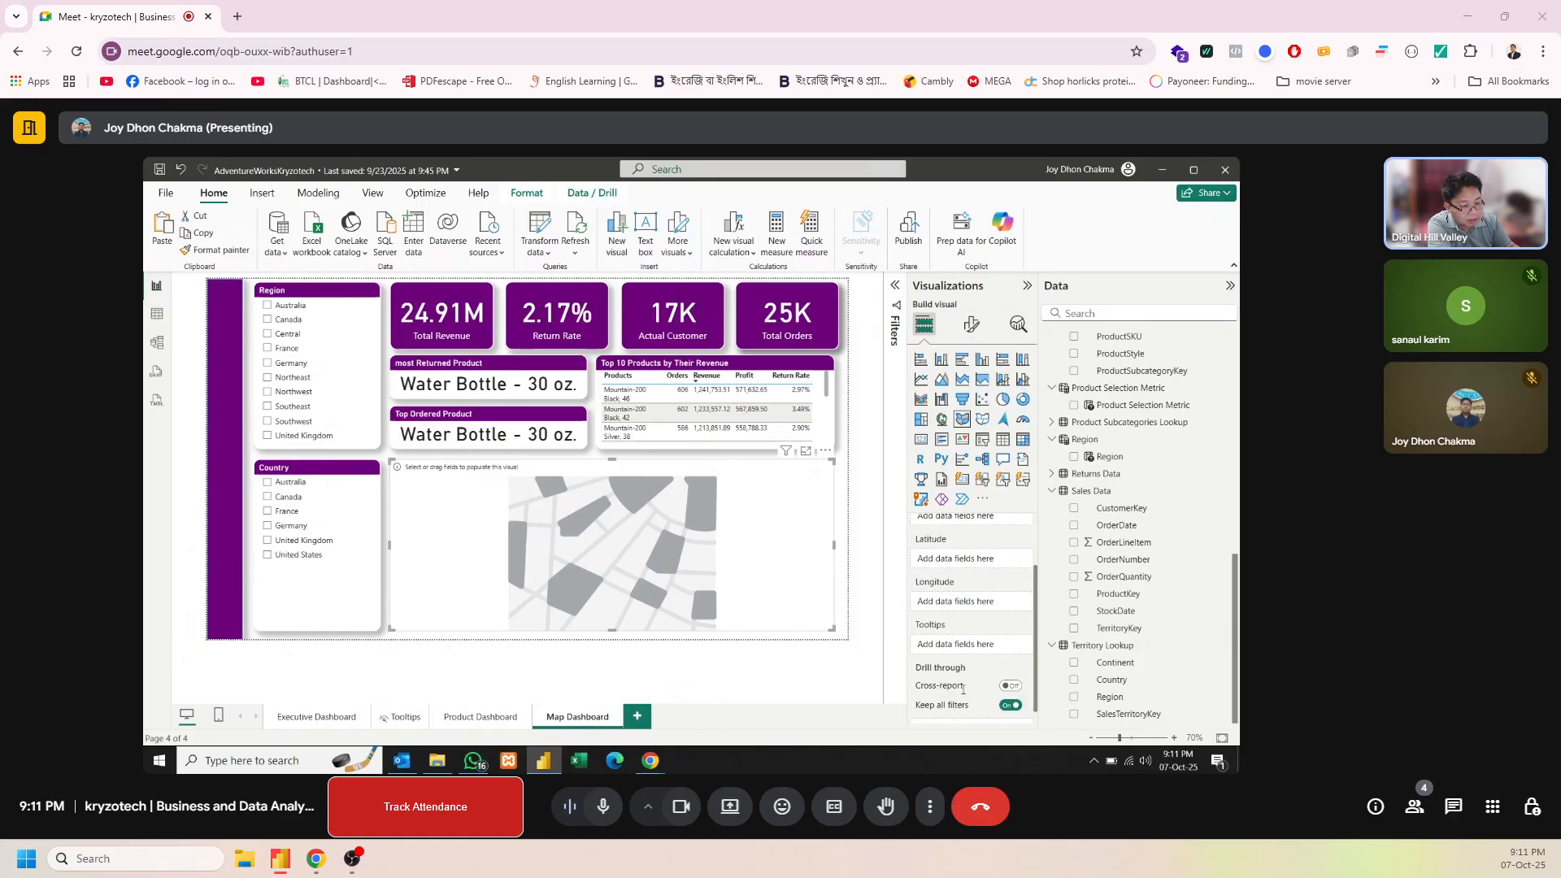
scroll(963, 689, up, 1)
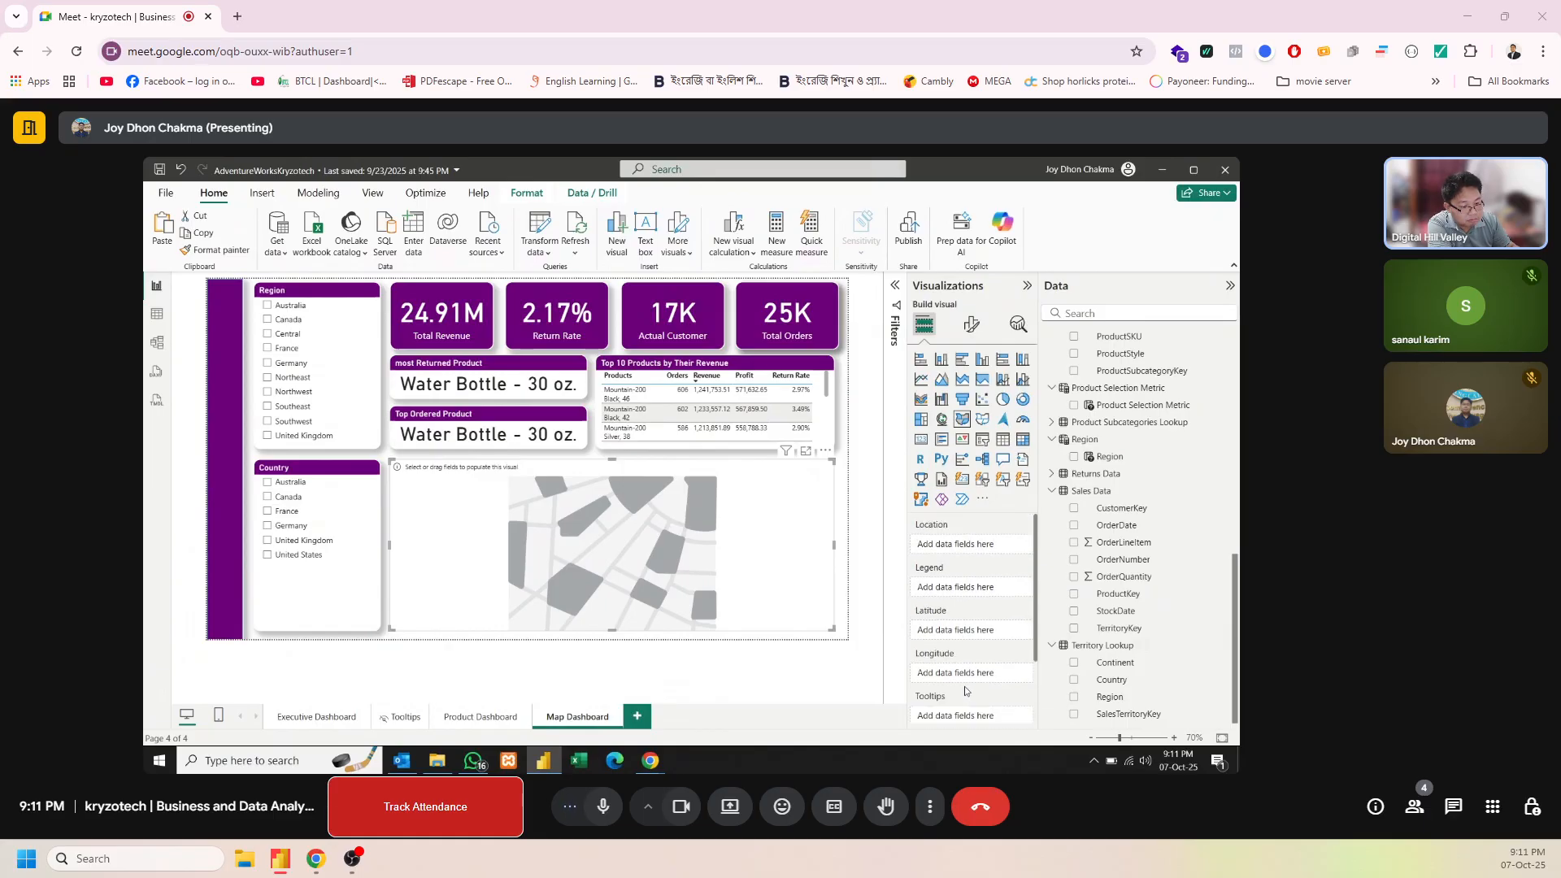
scroll(989, 694, down, 1)
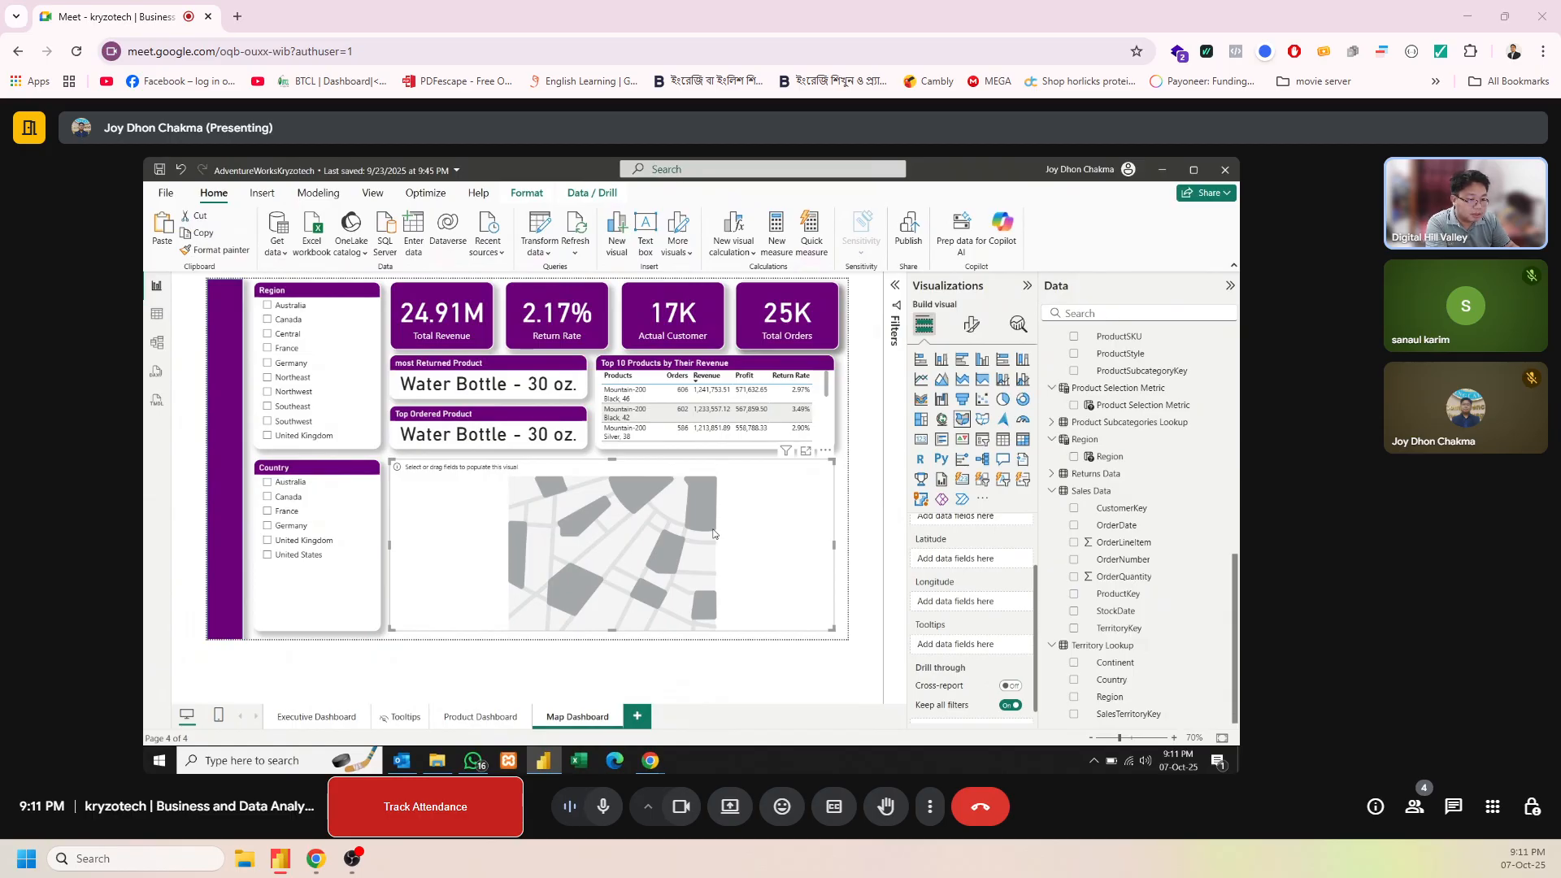
key(Delete)
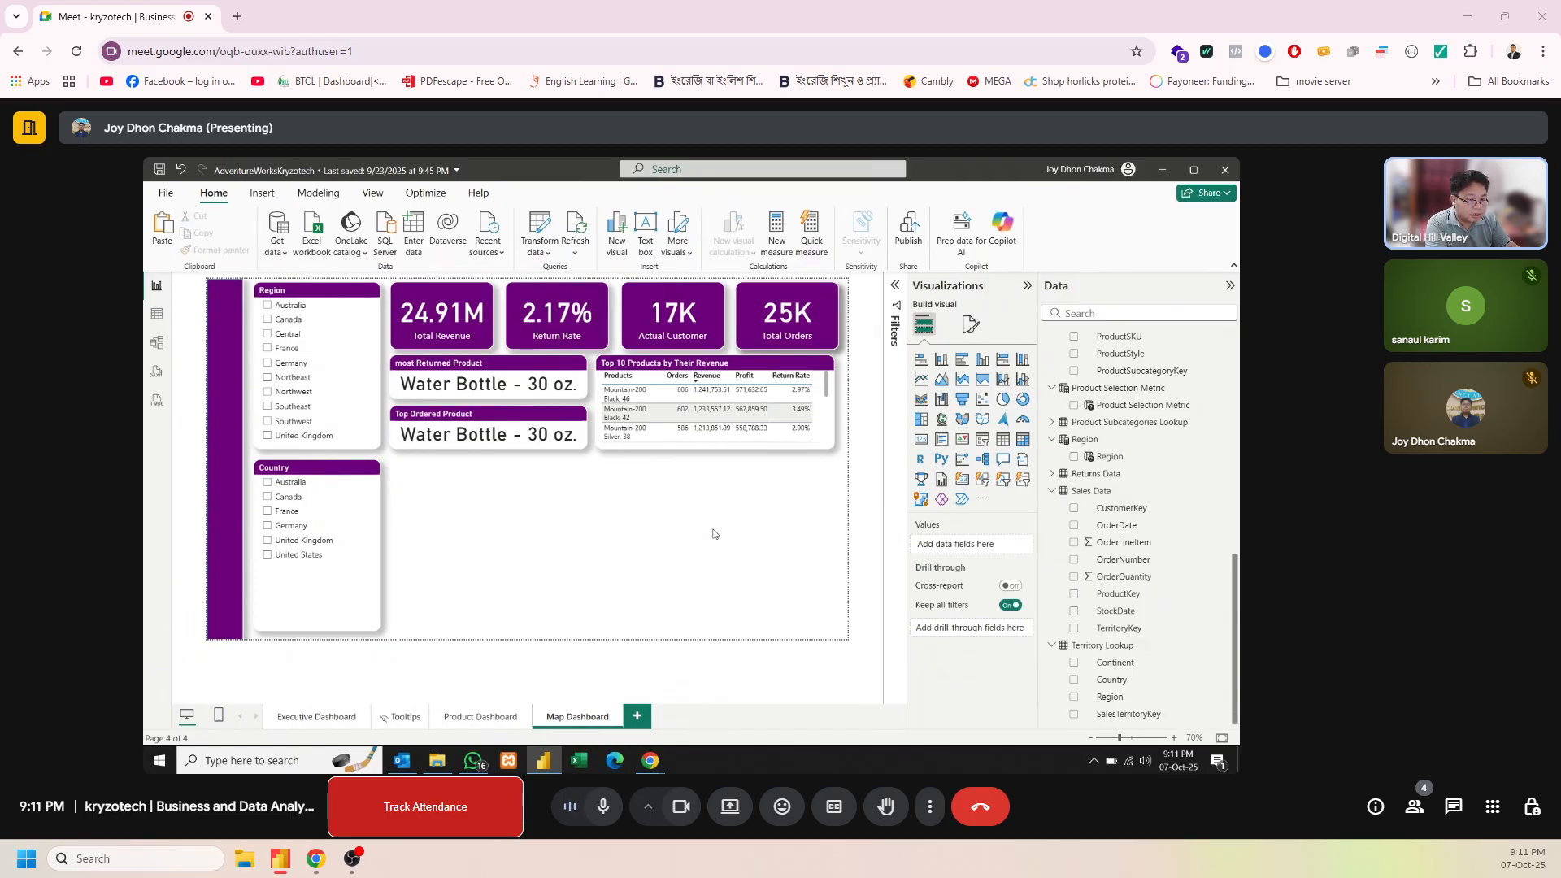
Insert a Map visual spanning from the Country slicer to the Top 10 Products table's right edge and add Total Orders to its tooltips
click(940, 420)
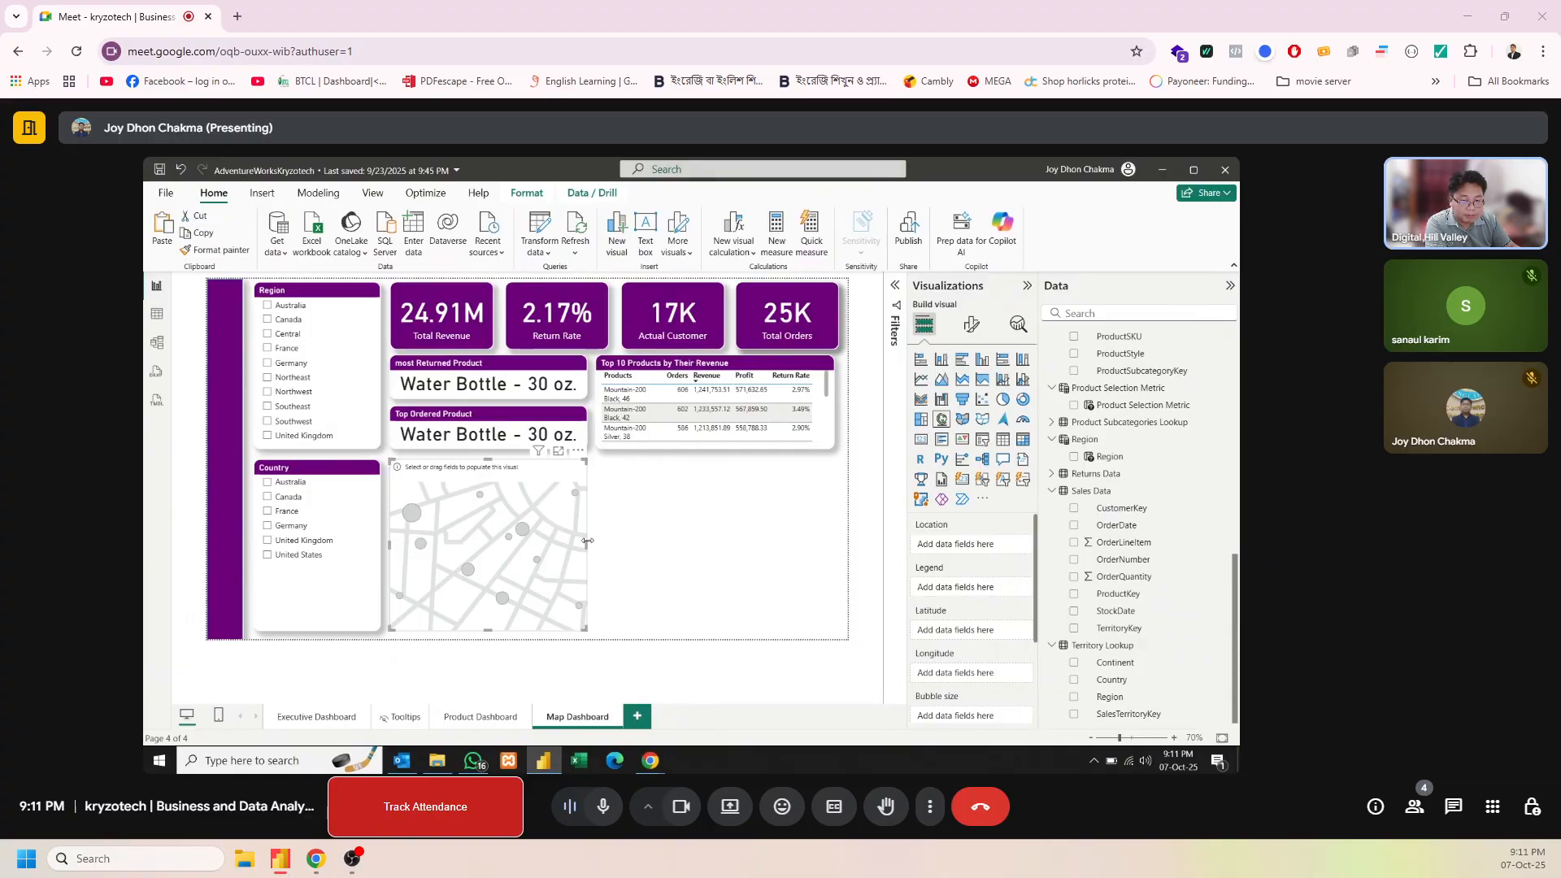
drag(587, 541, 837, 543)
scroll(972, 690, down, 3)
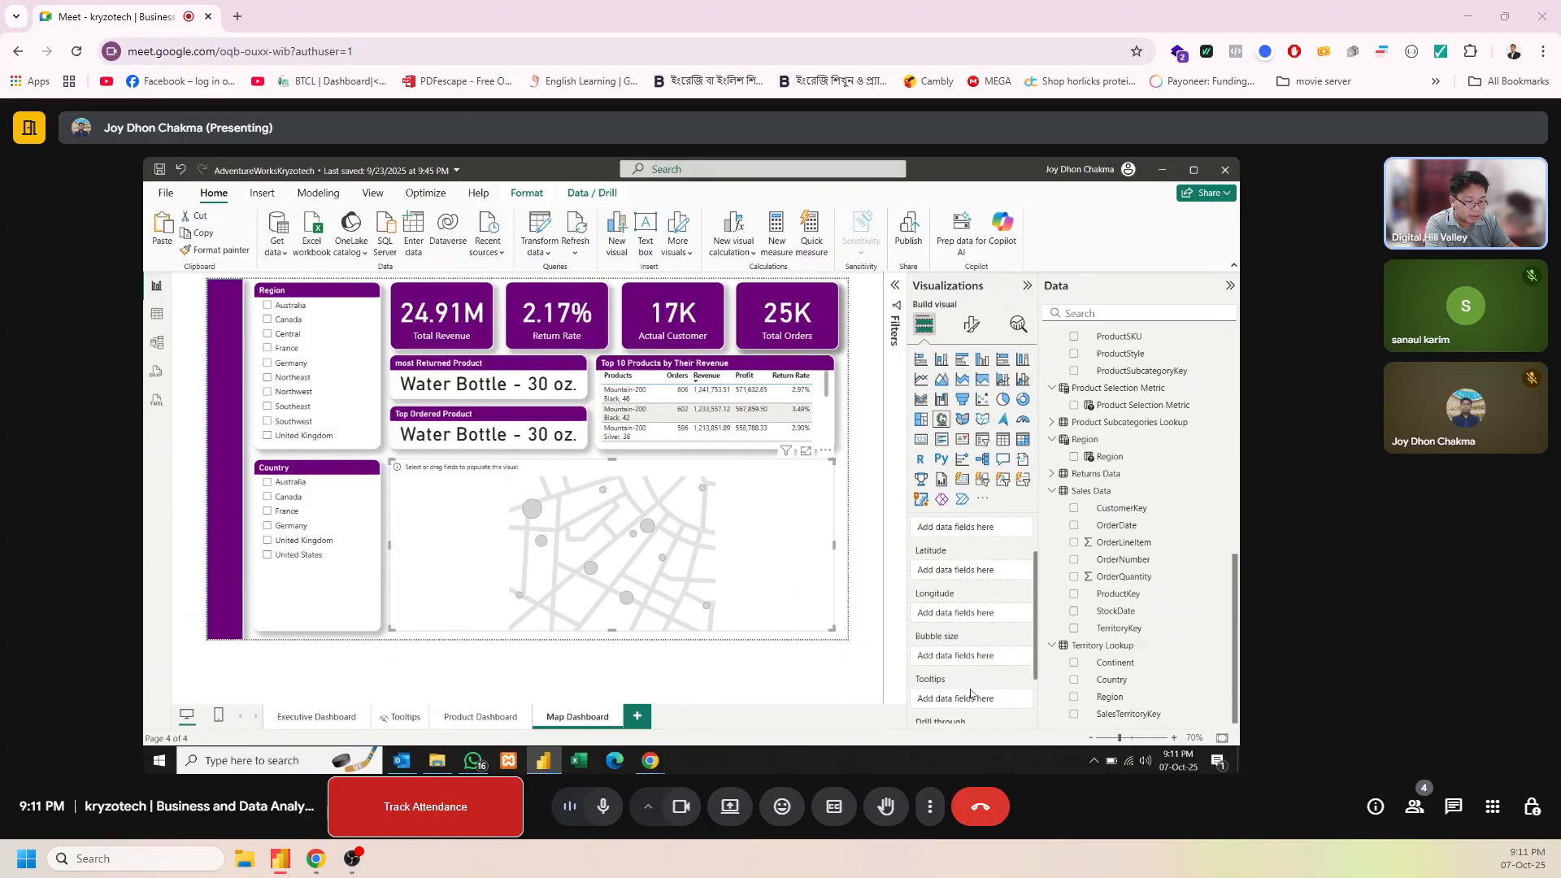
scroll(1171, 582, up, 1)
scroll(1171, 582, up, 6)
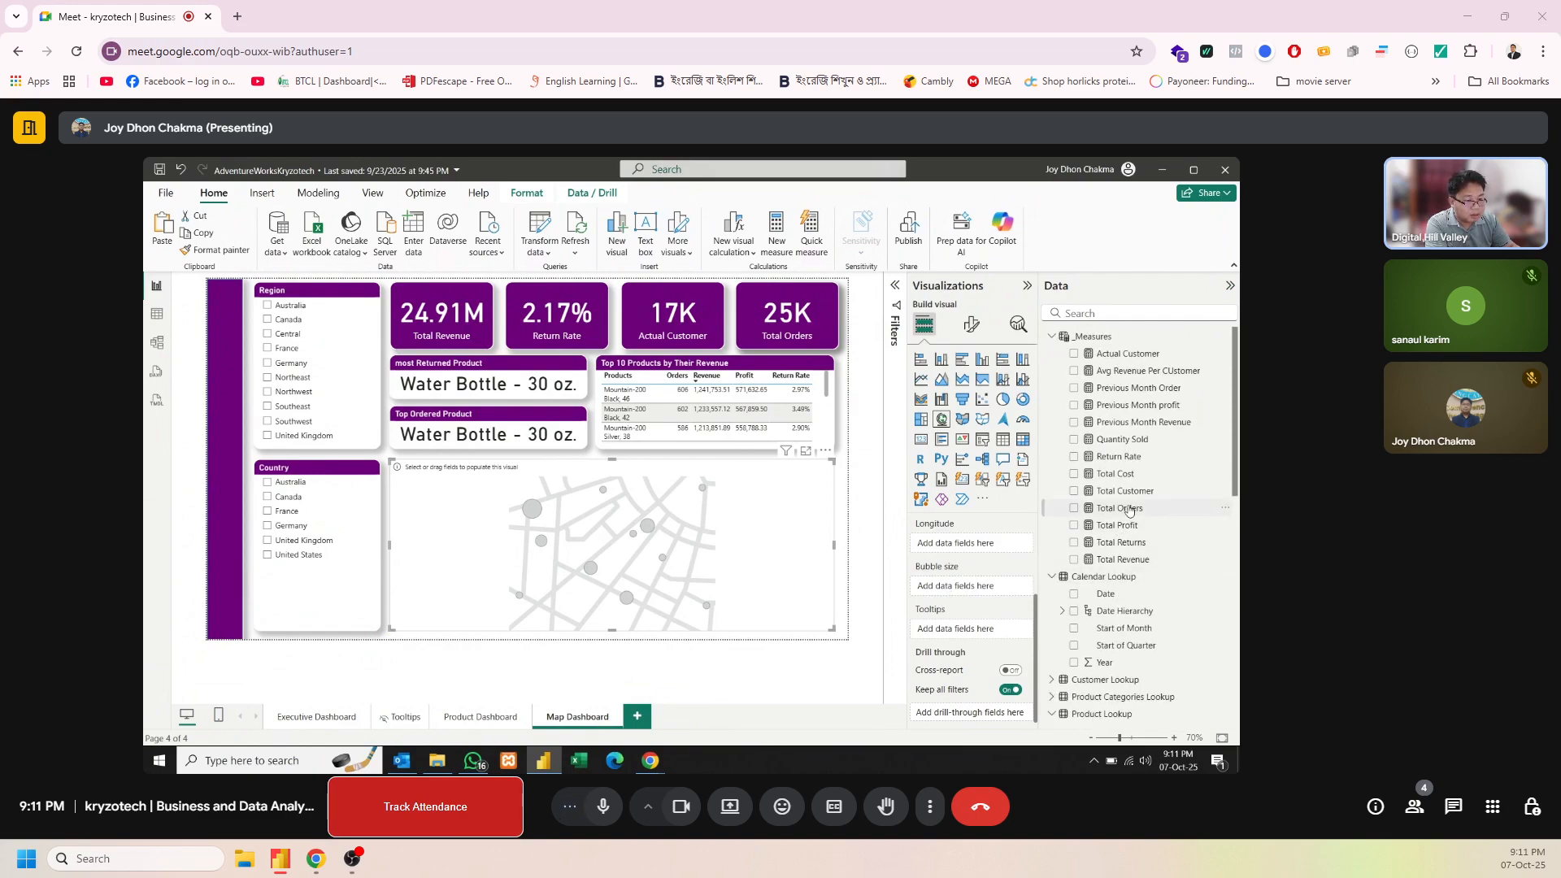
drag(1129, 507, 963, 629)
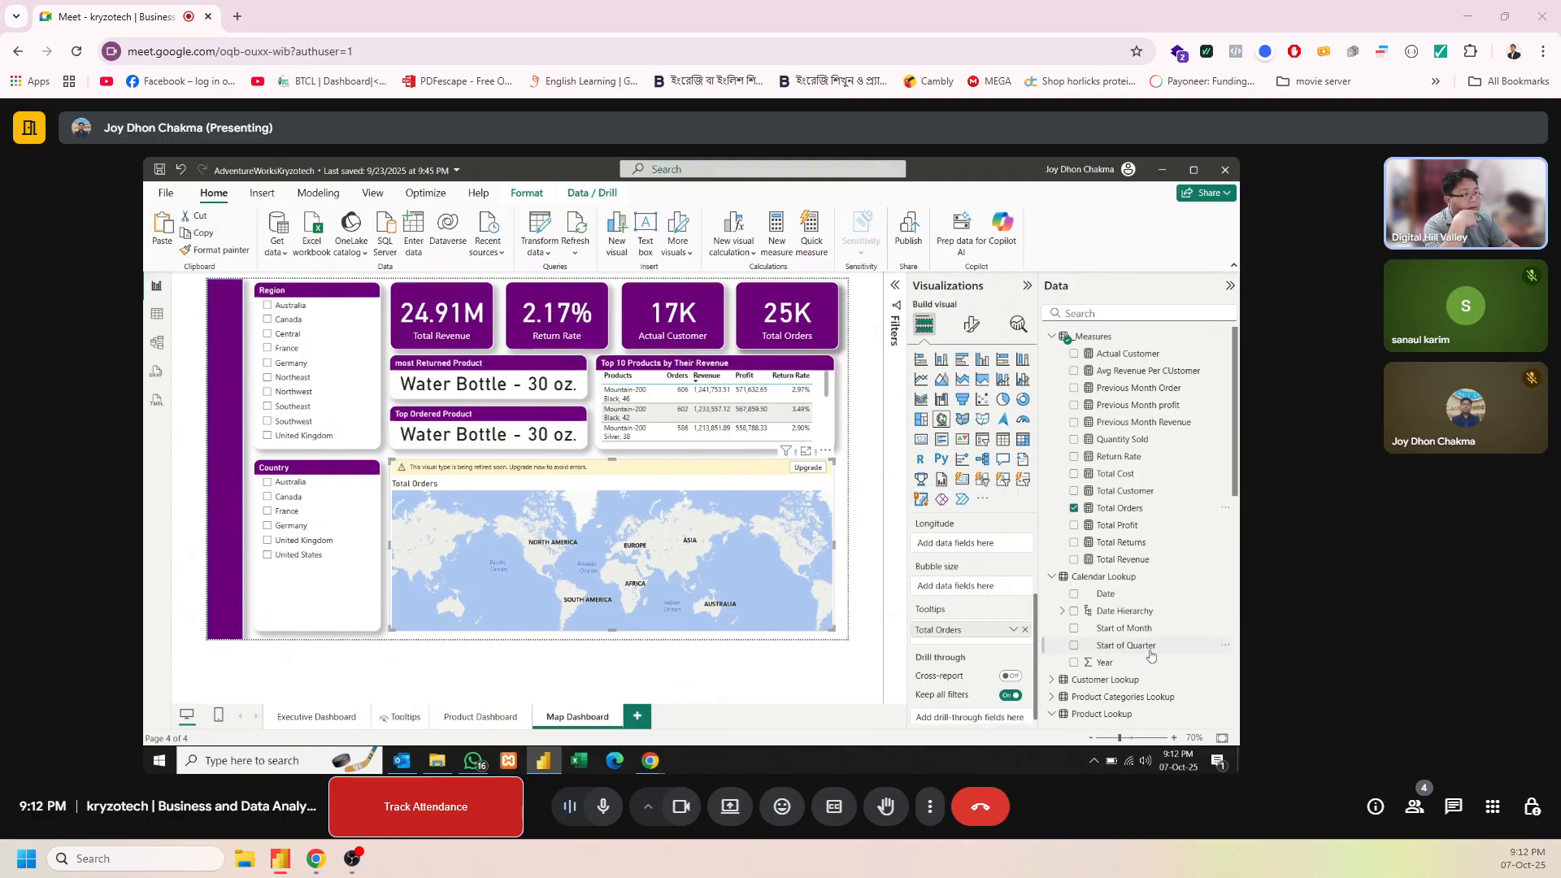
Try Continent from Territory Lookup as the map's longitude field
scroll(1151, 657, down, 1)
scroll(1151, 653, down, 1)
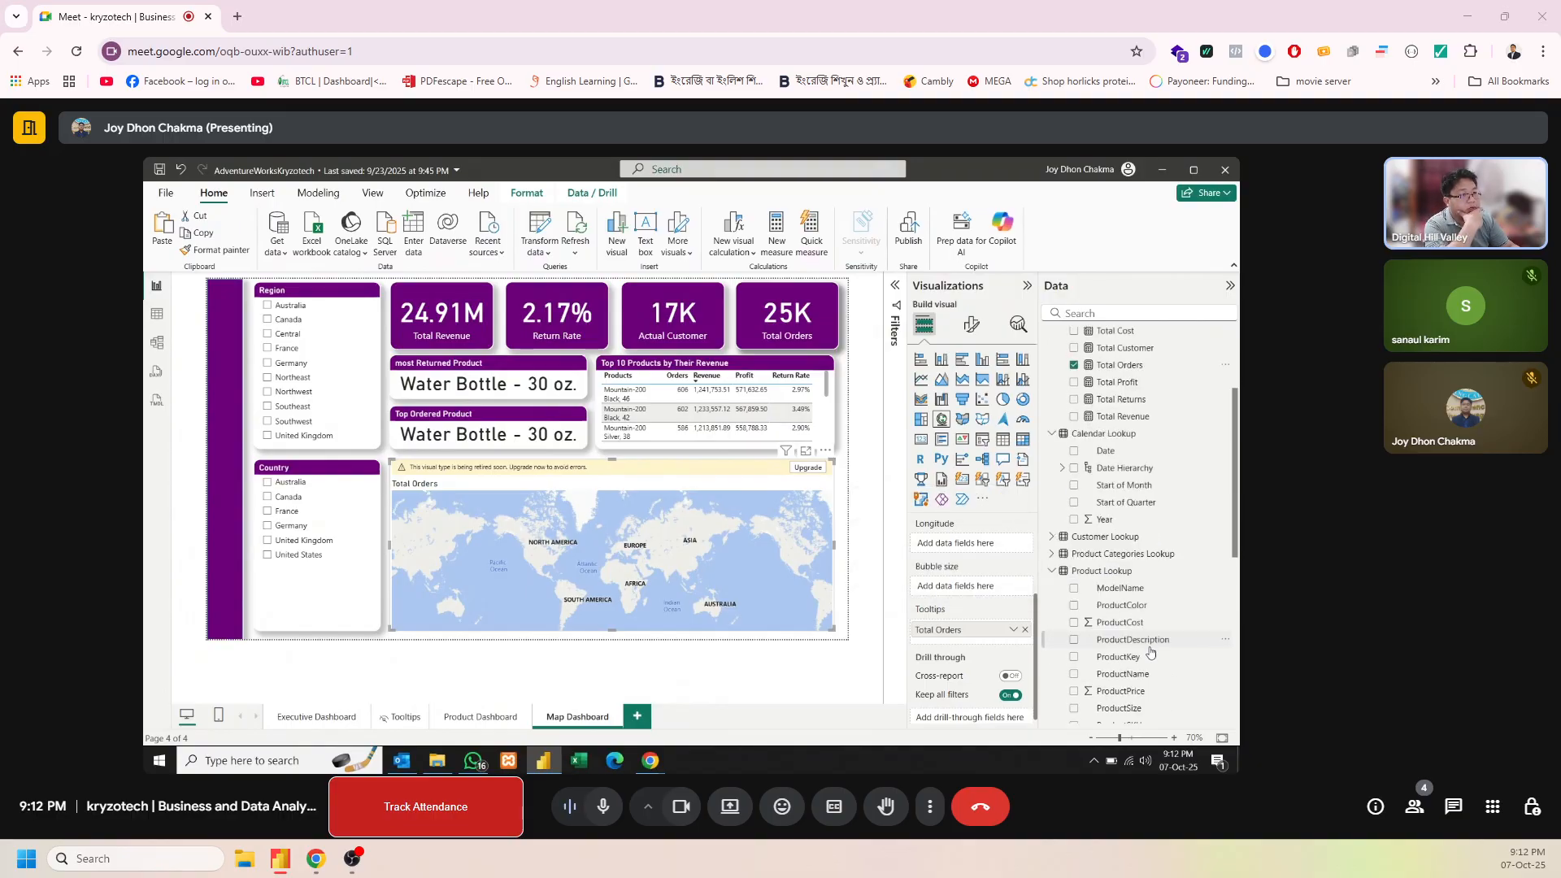
scroll(1150, 652, down, 4)
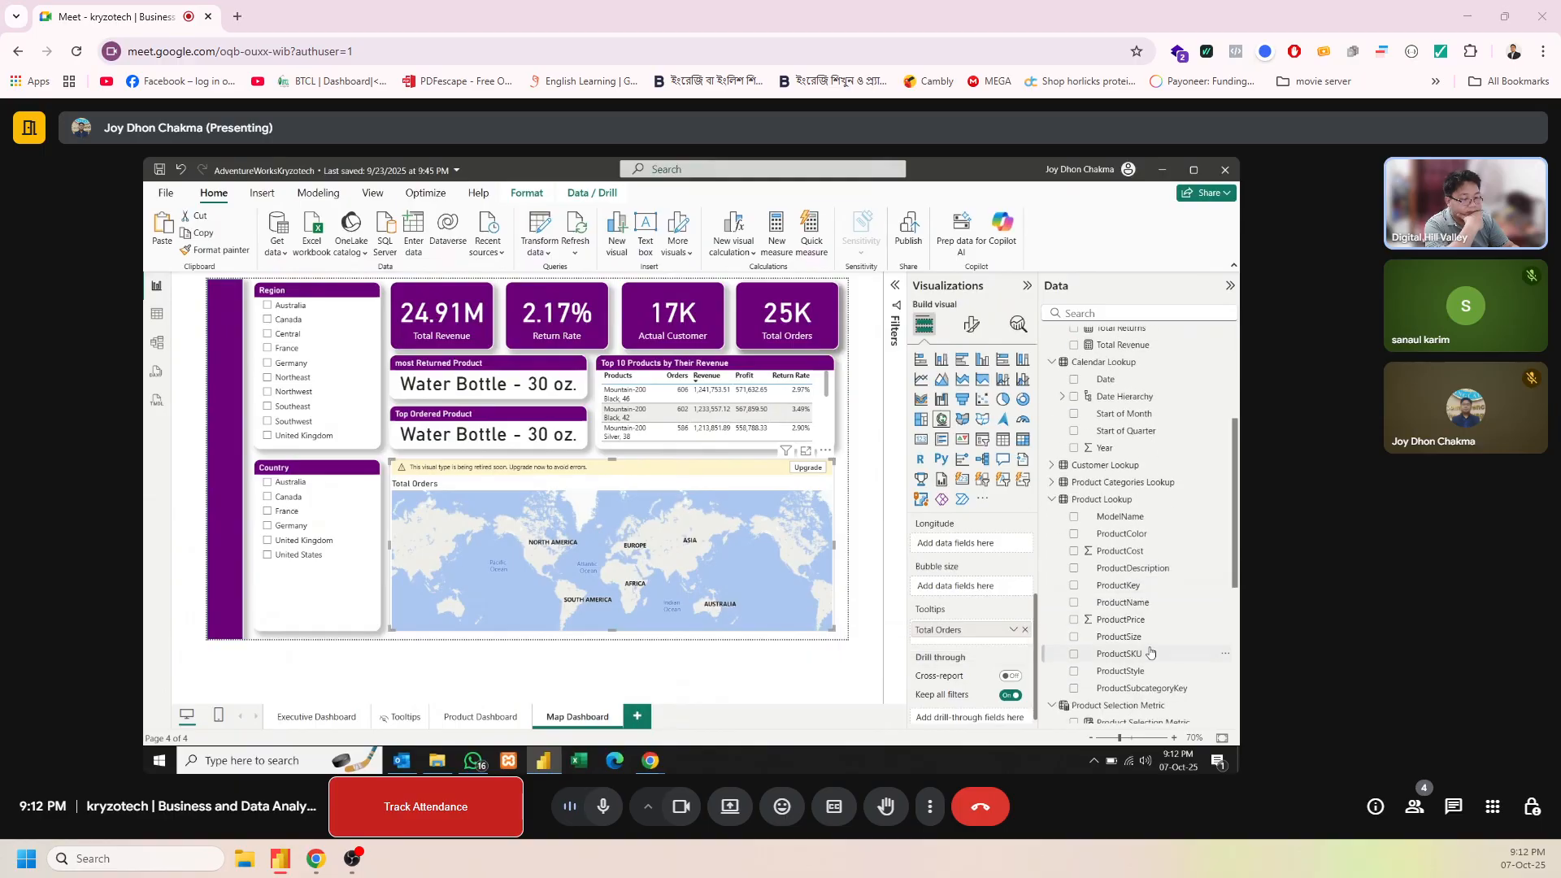
scroll(1151, 651, down, 2)
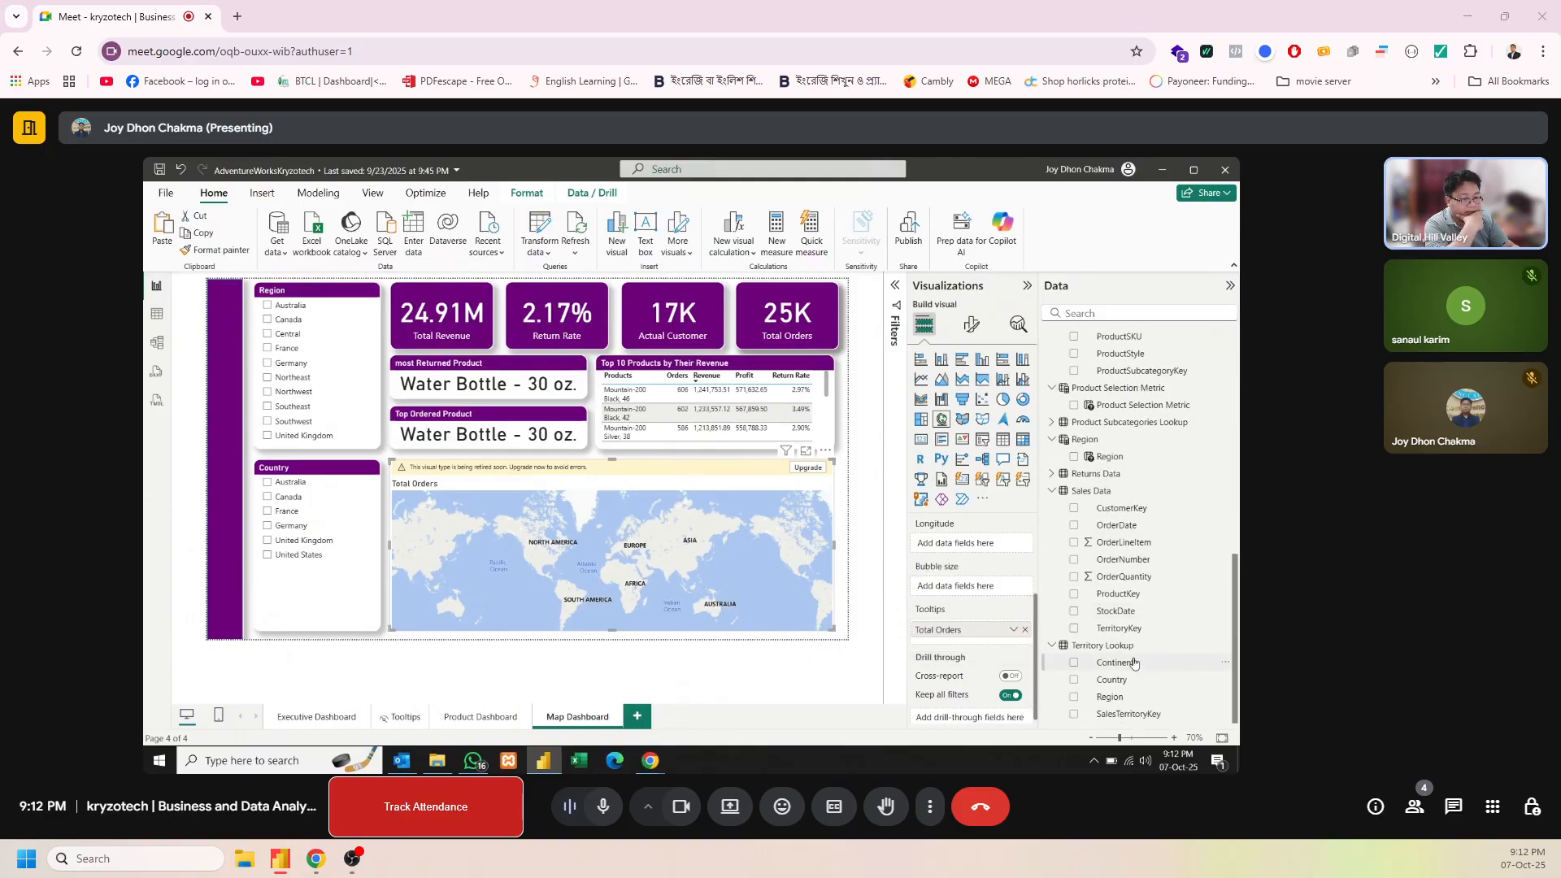
drag(1135, 663, 985, 543)
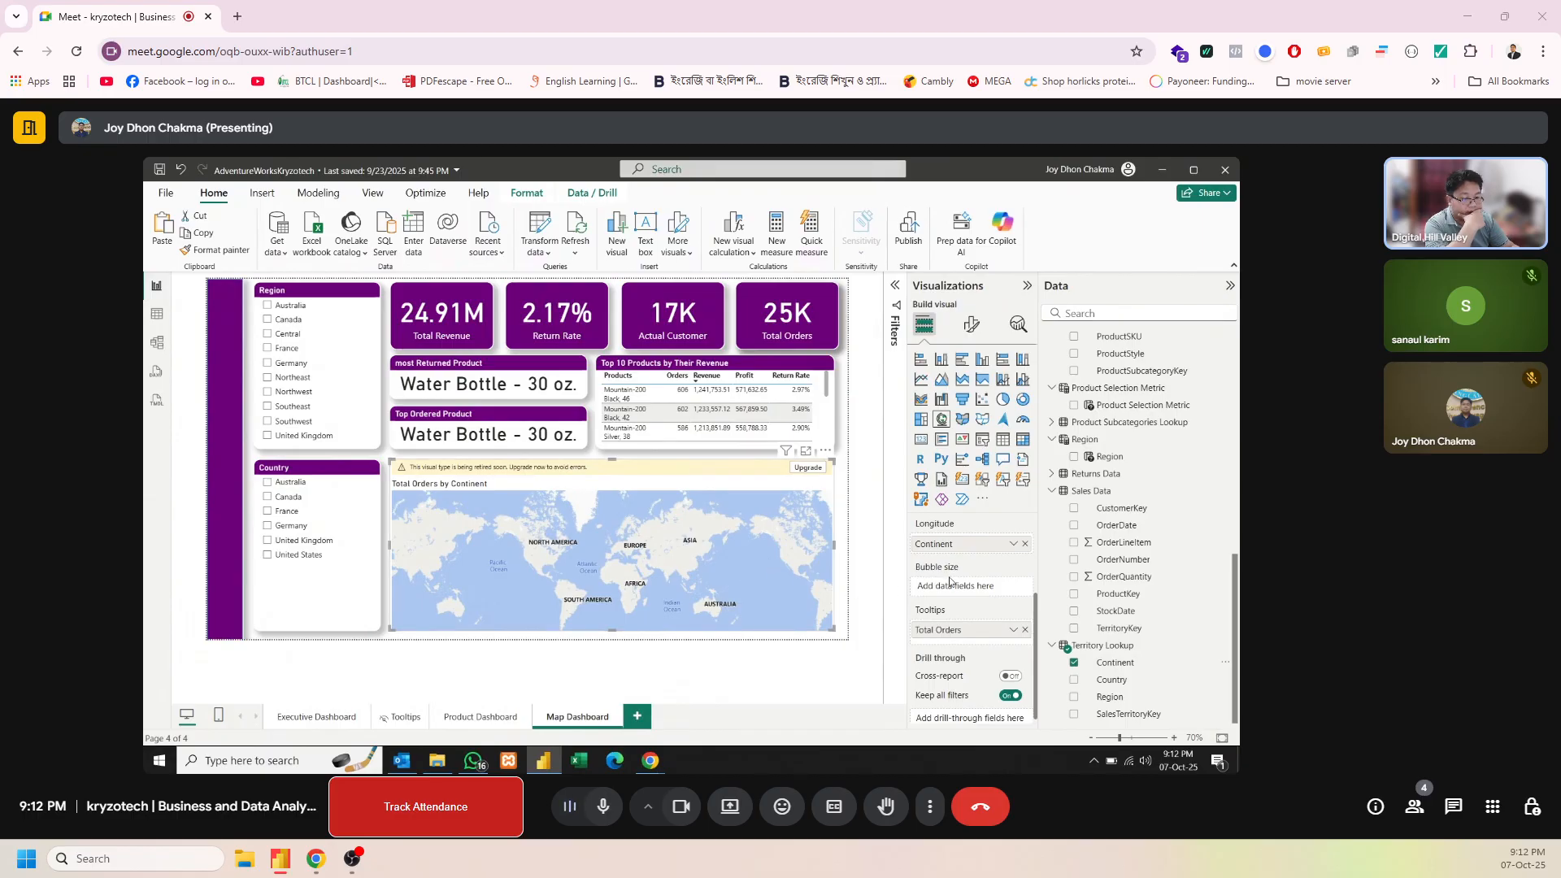
scroll(950, 581, up, 2)
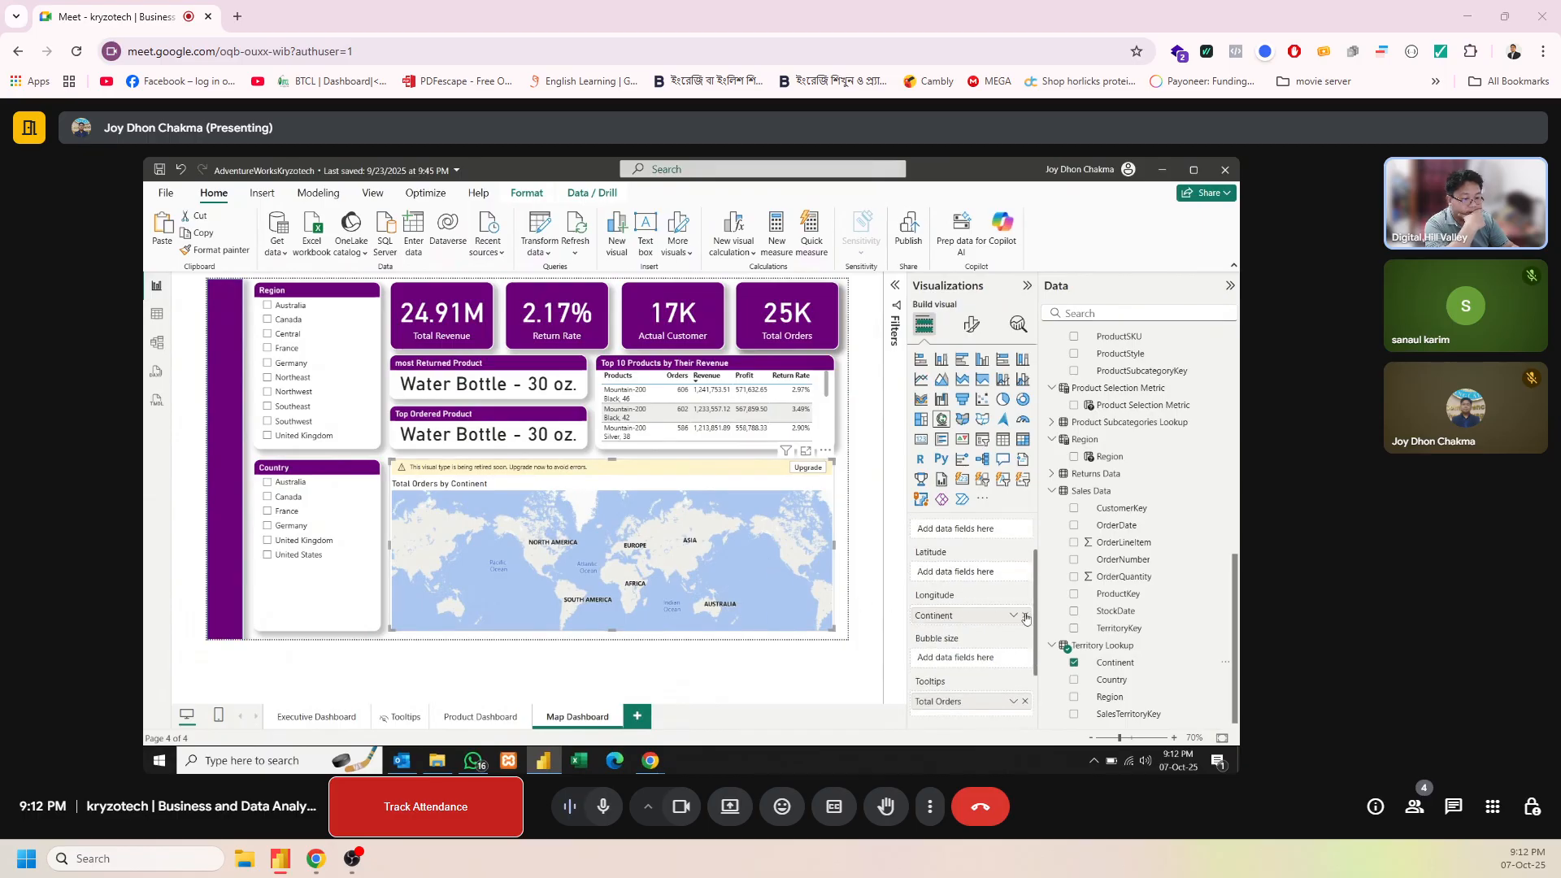
click(1025, 615)
Put Continent in the map's legend and try it as the location field
drag(1116, 666, 1040, 530)
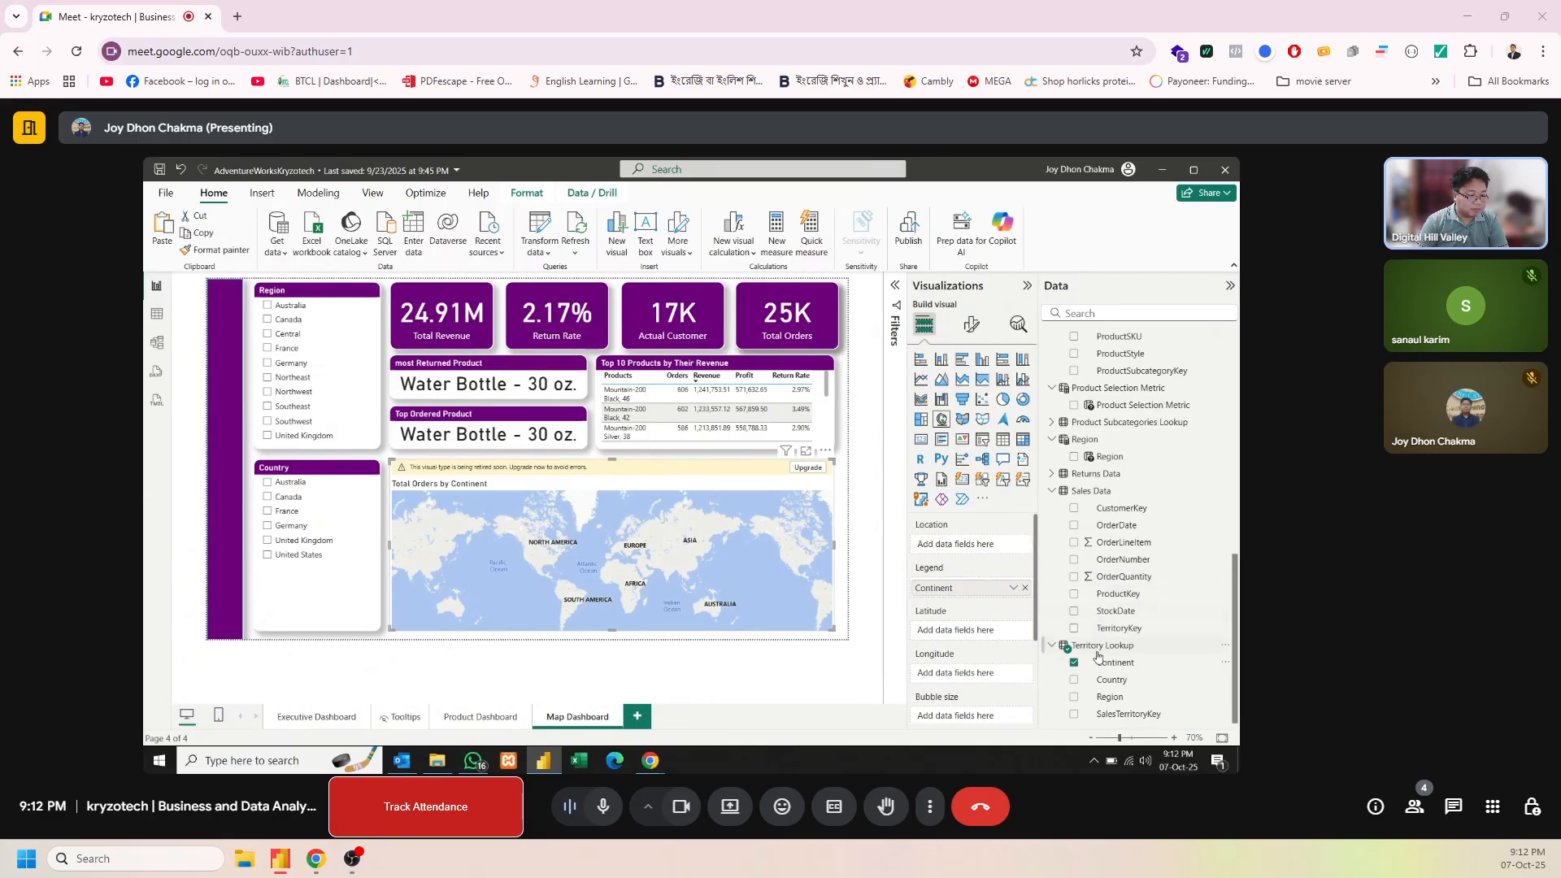
drag(1099, 663, 987, 550)
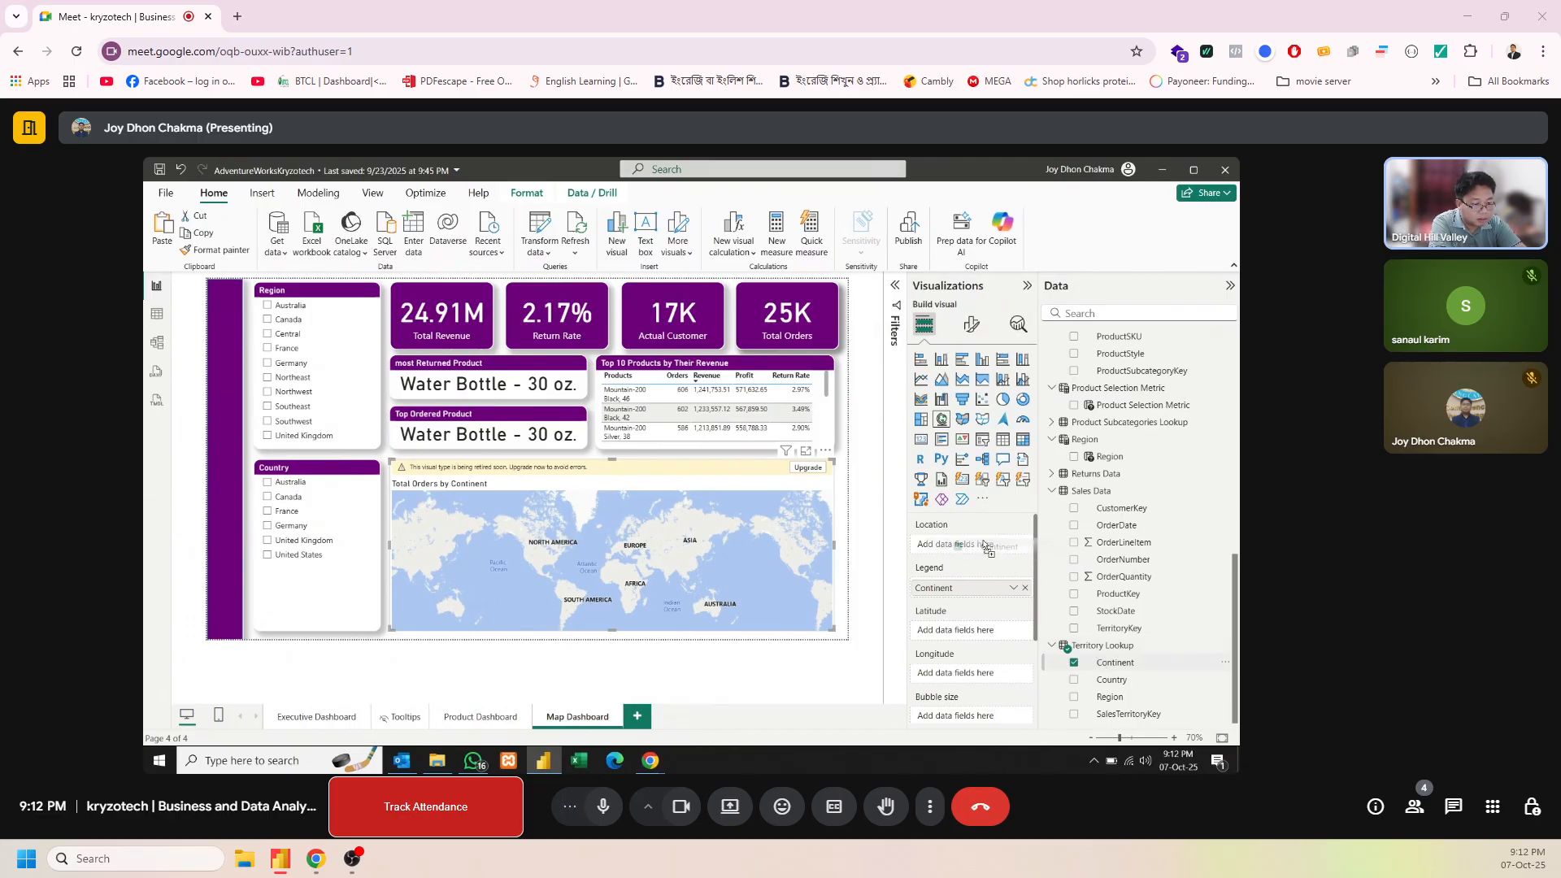
drag(987, 550, 987, 548)
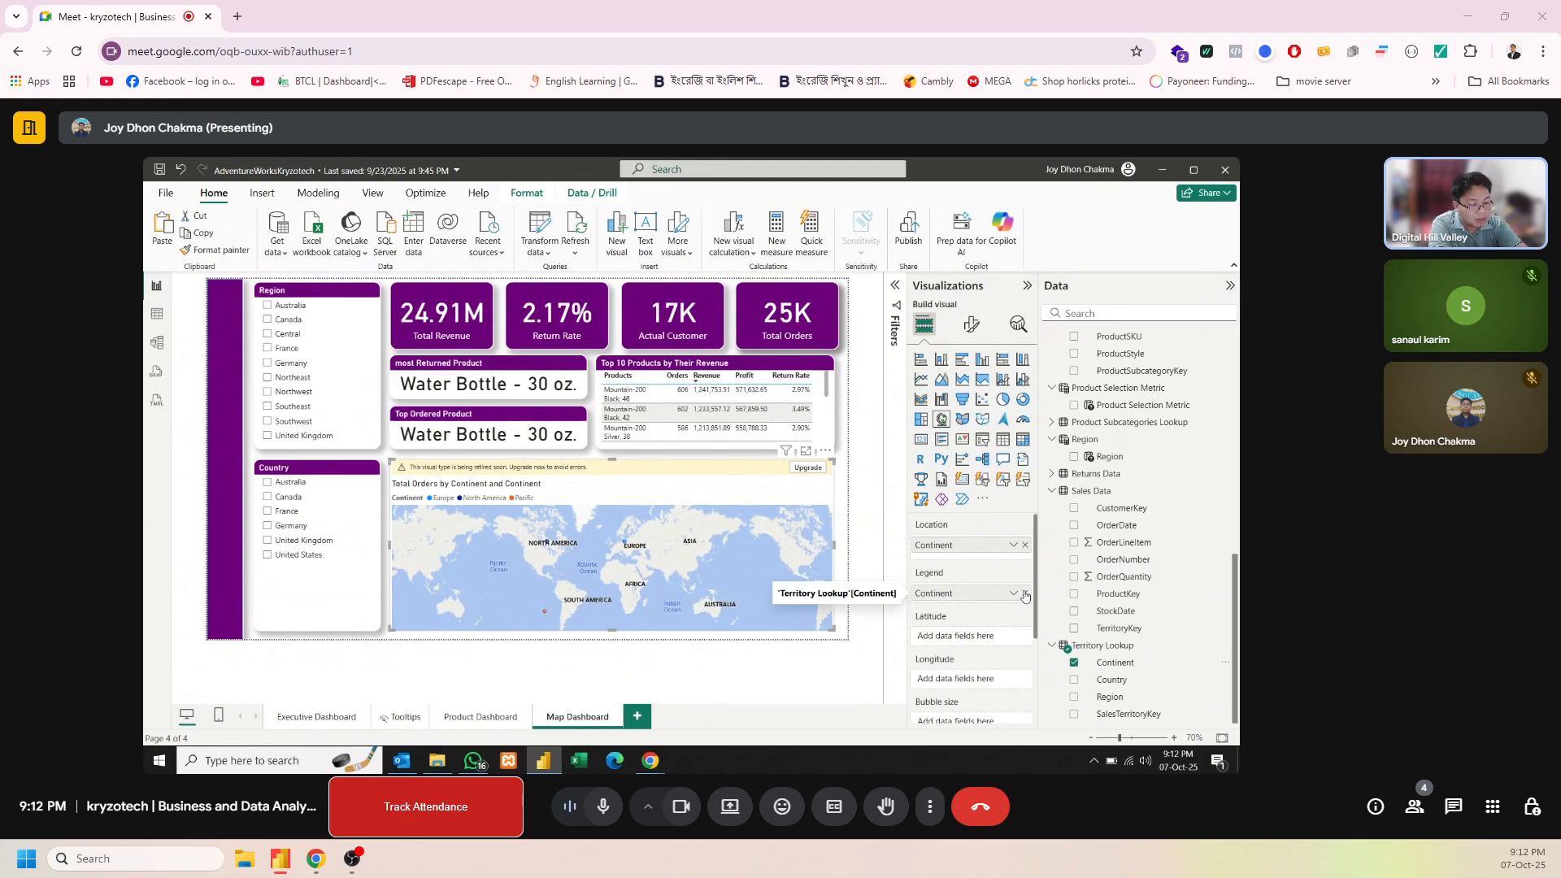
click(1025, 545)
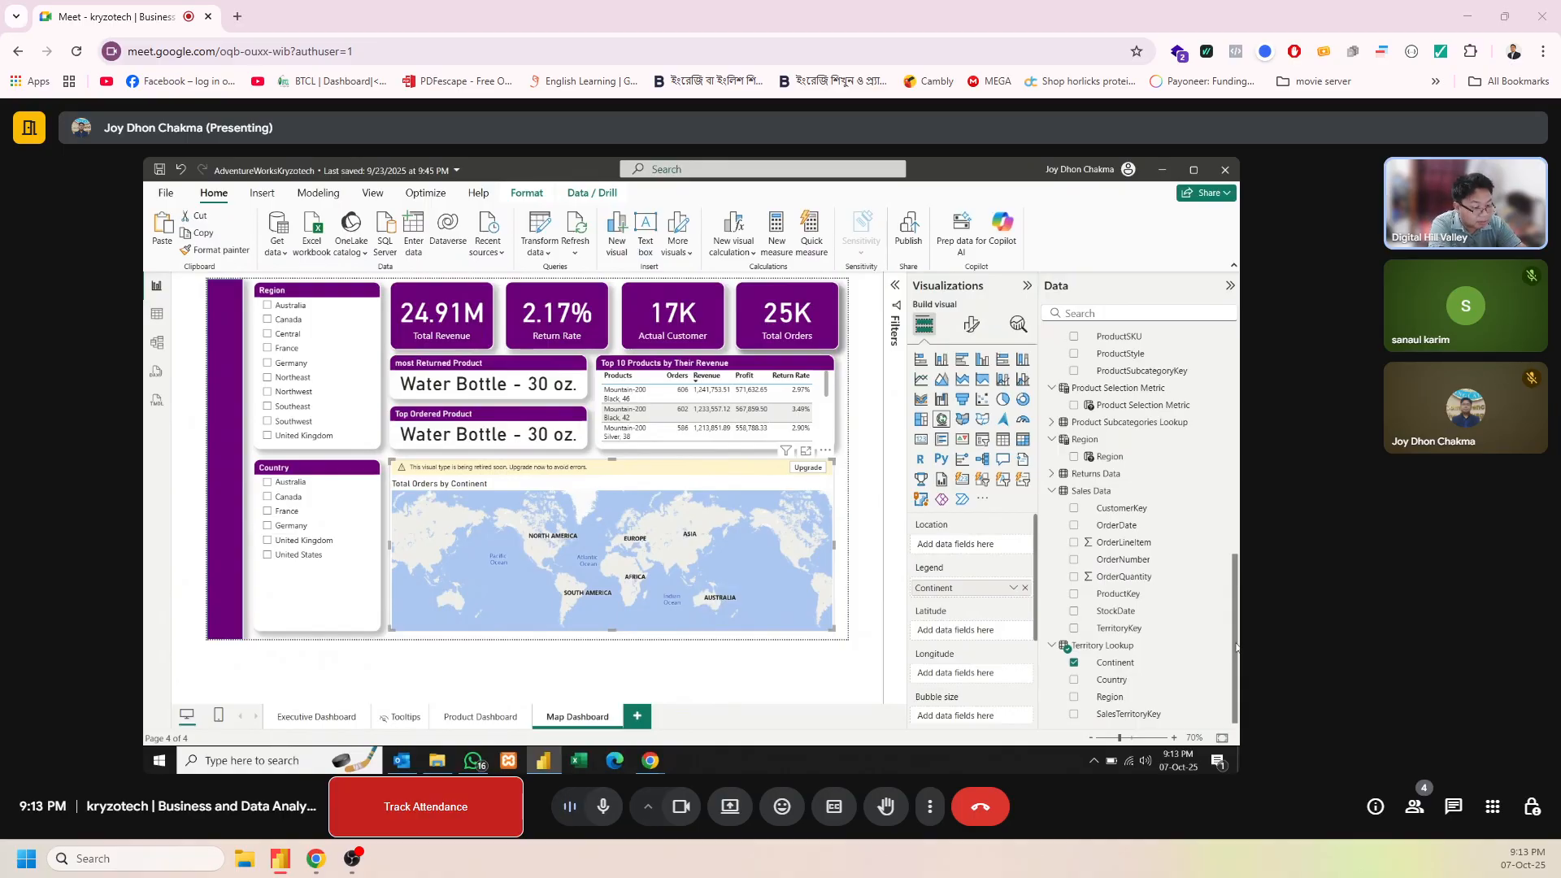
Create a hierarchy from the Territory Lookup table's Continent field and name it "Territory Hierarchy"
right_click(1138, 667)
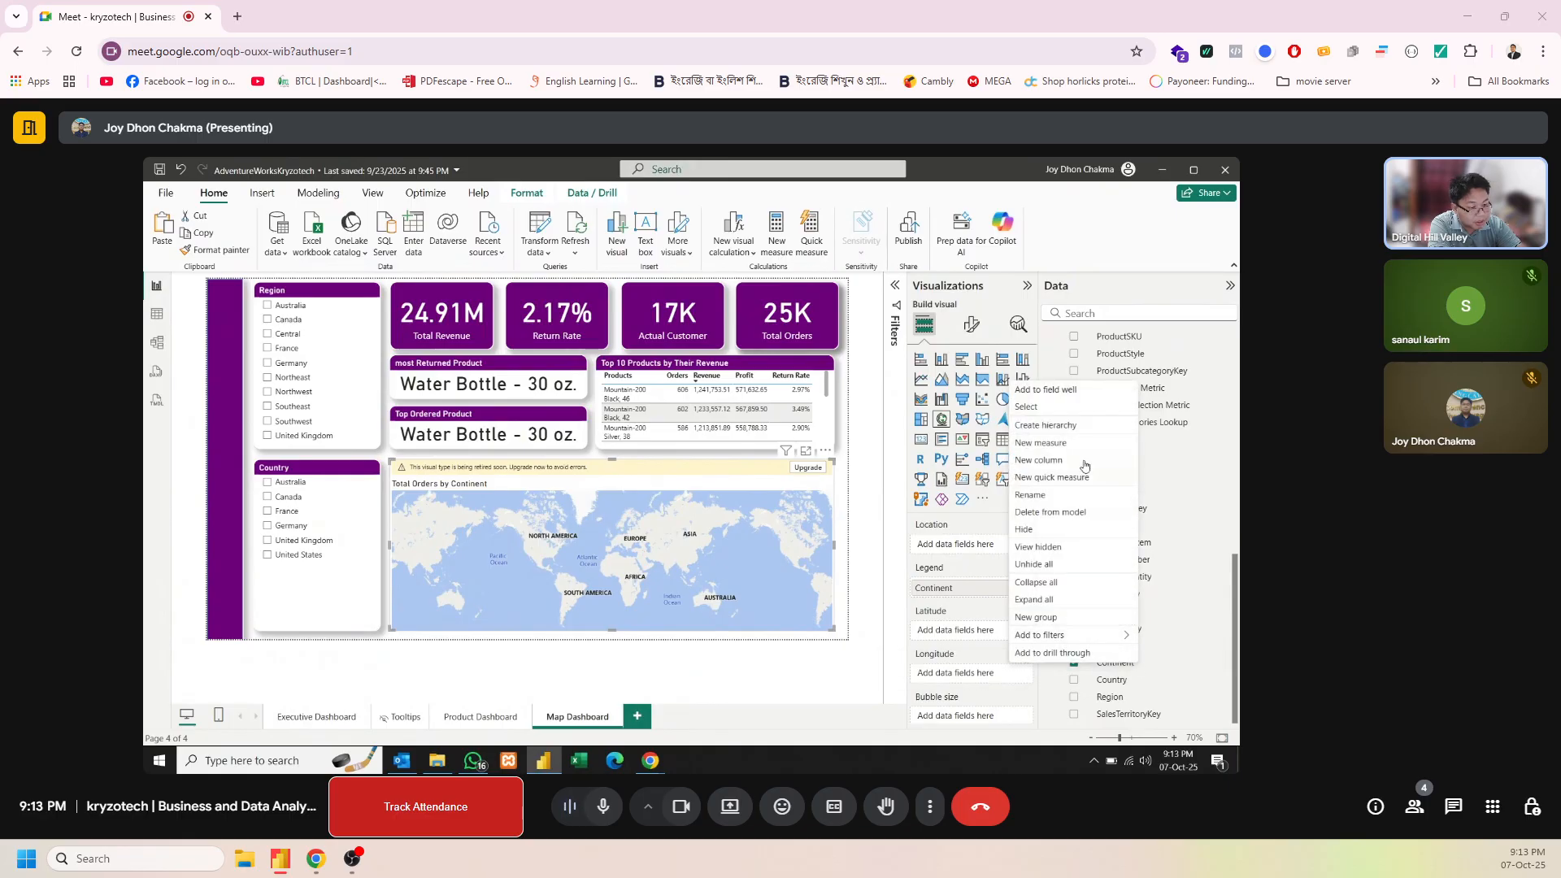
click(1080, 427)
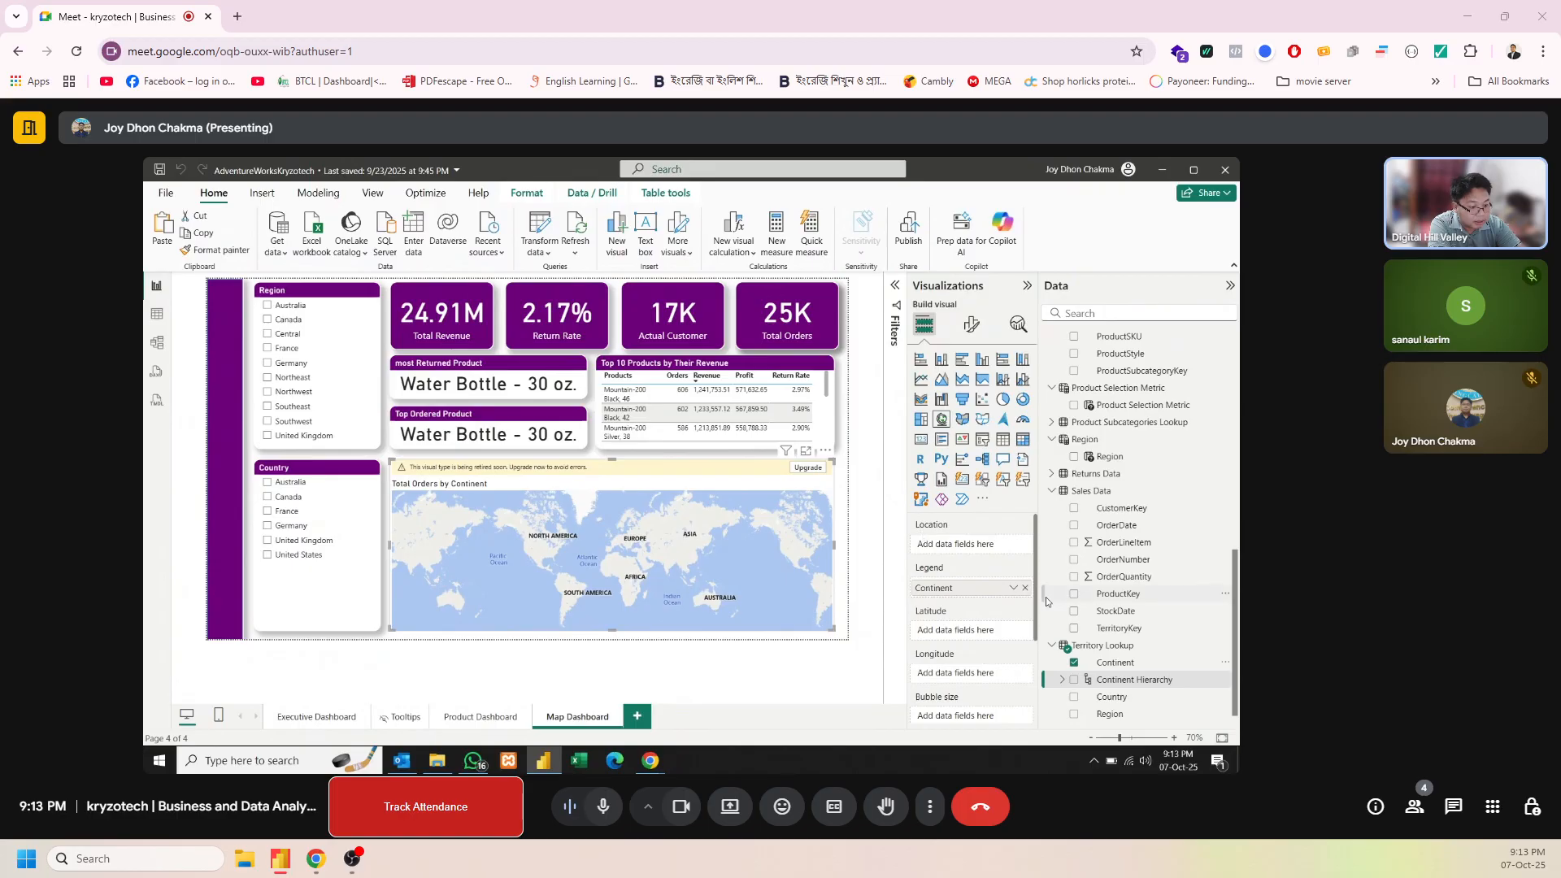
double_click(1121, 680)
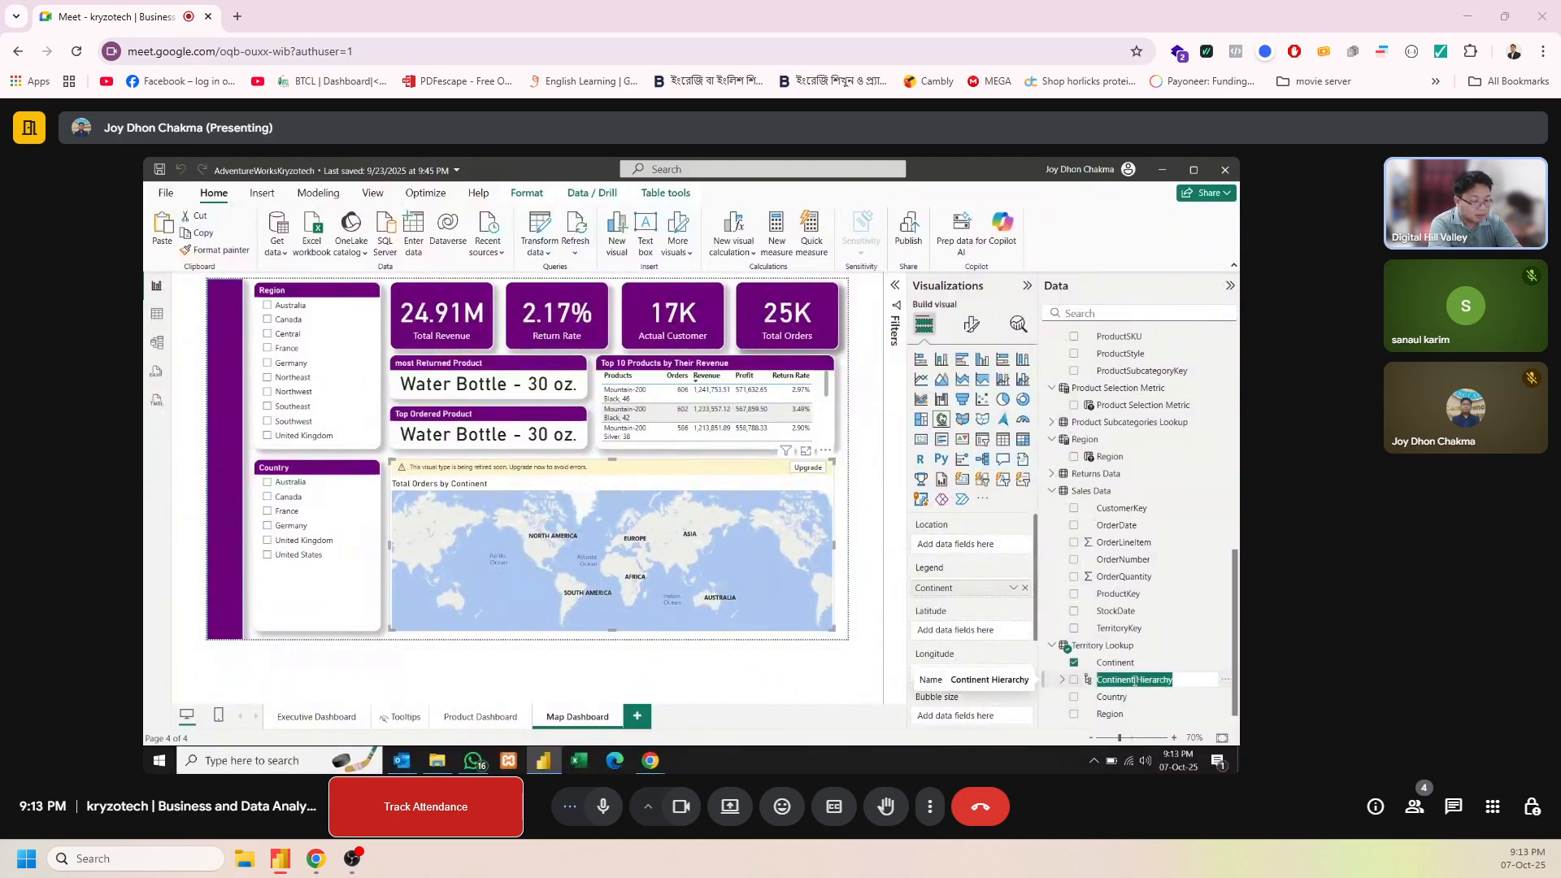
key(Return)
key(BackSpace)
key(BackSpace)
key(BackSpace)
key(BackSpace)
key(BackSpace)
key(BackSpace)
key(BackSpace)
key(BackSpace)
key(BackSpace)
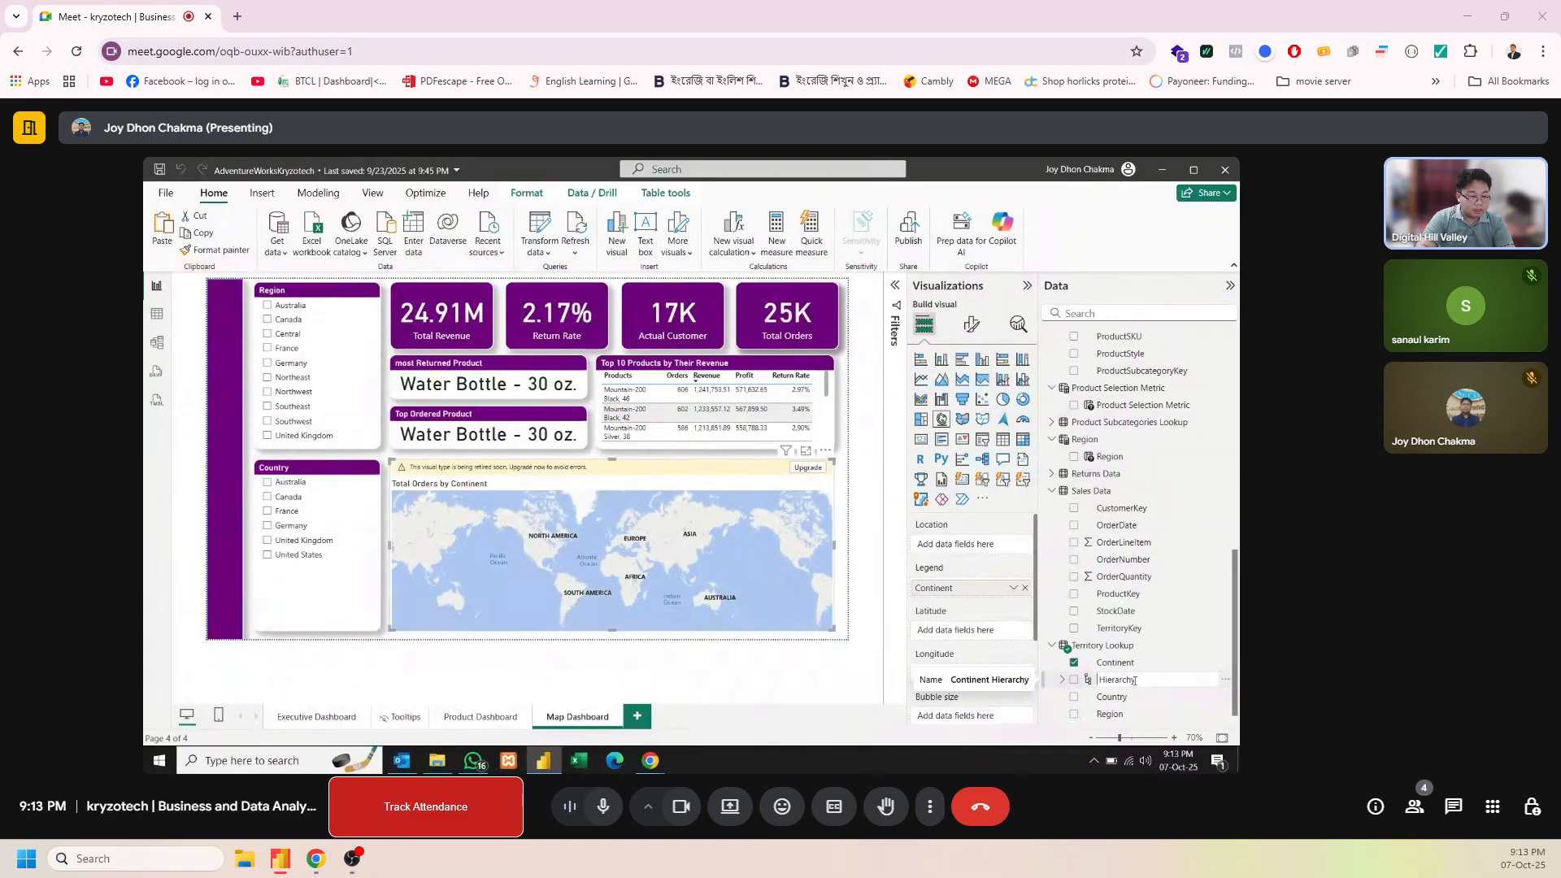
text(Terr)
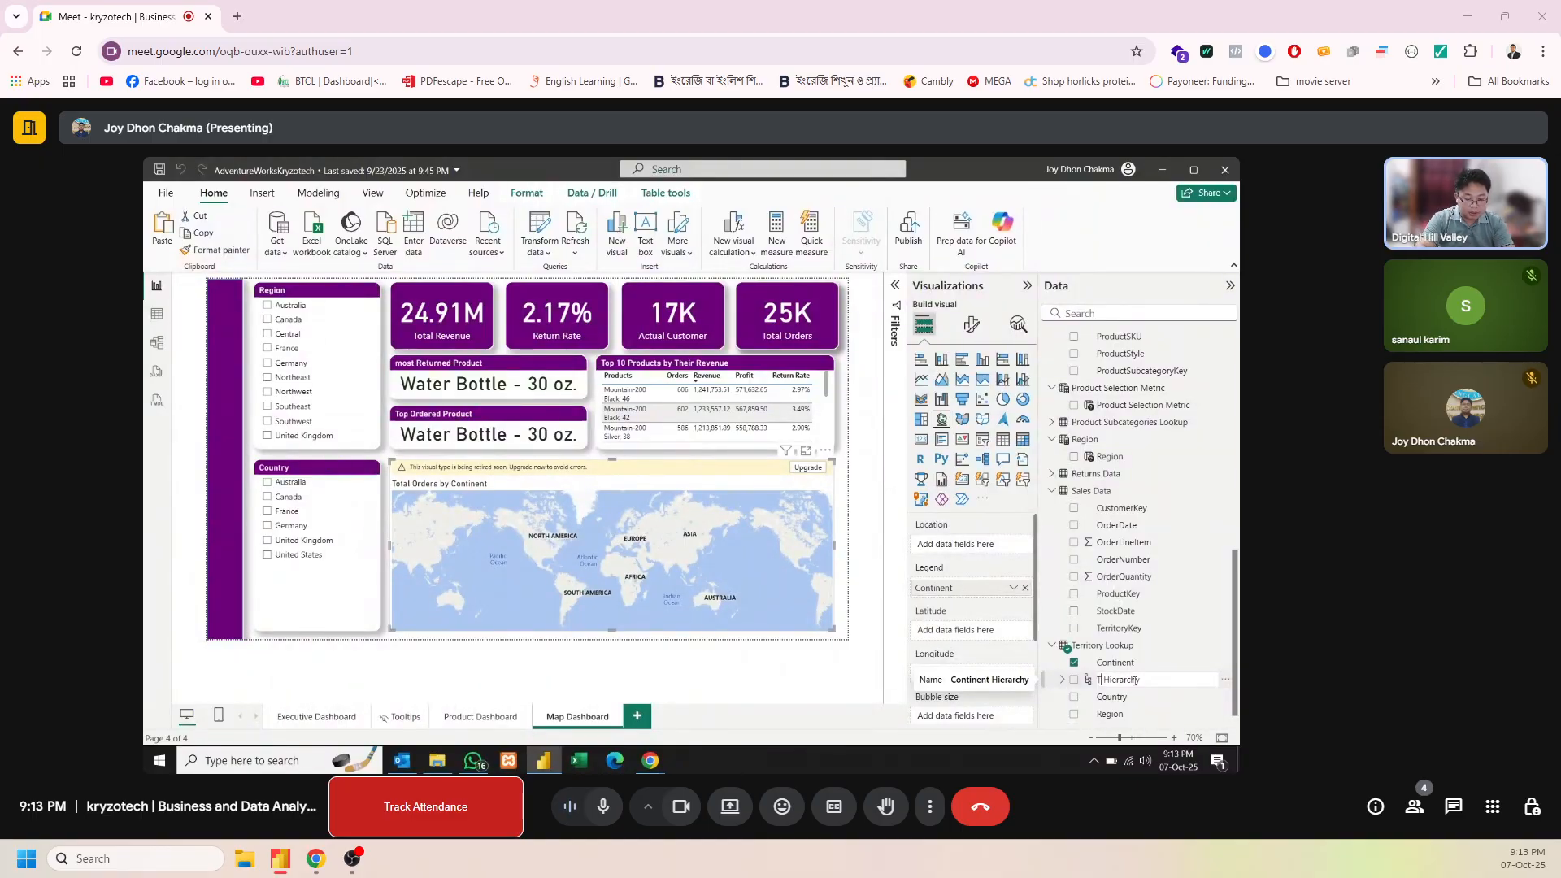
text(itory)
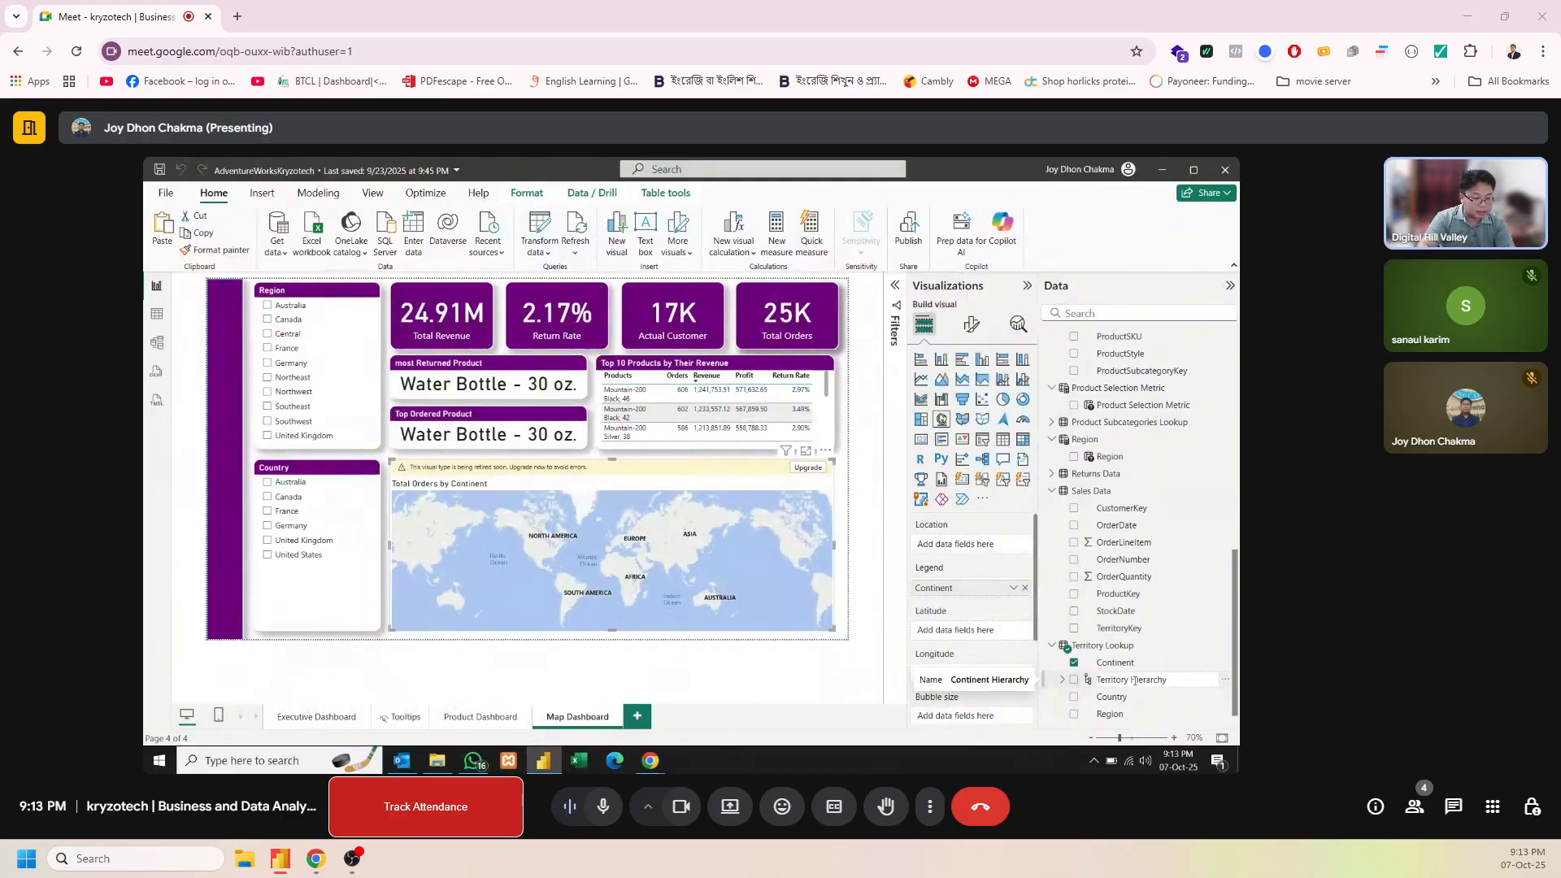
key(Return)
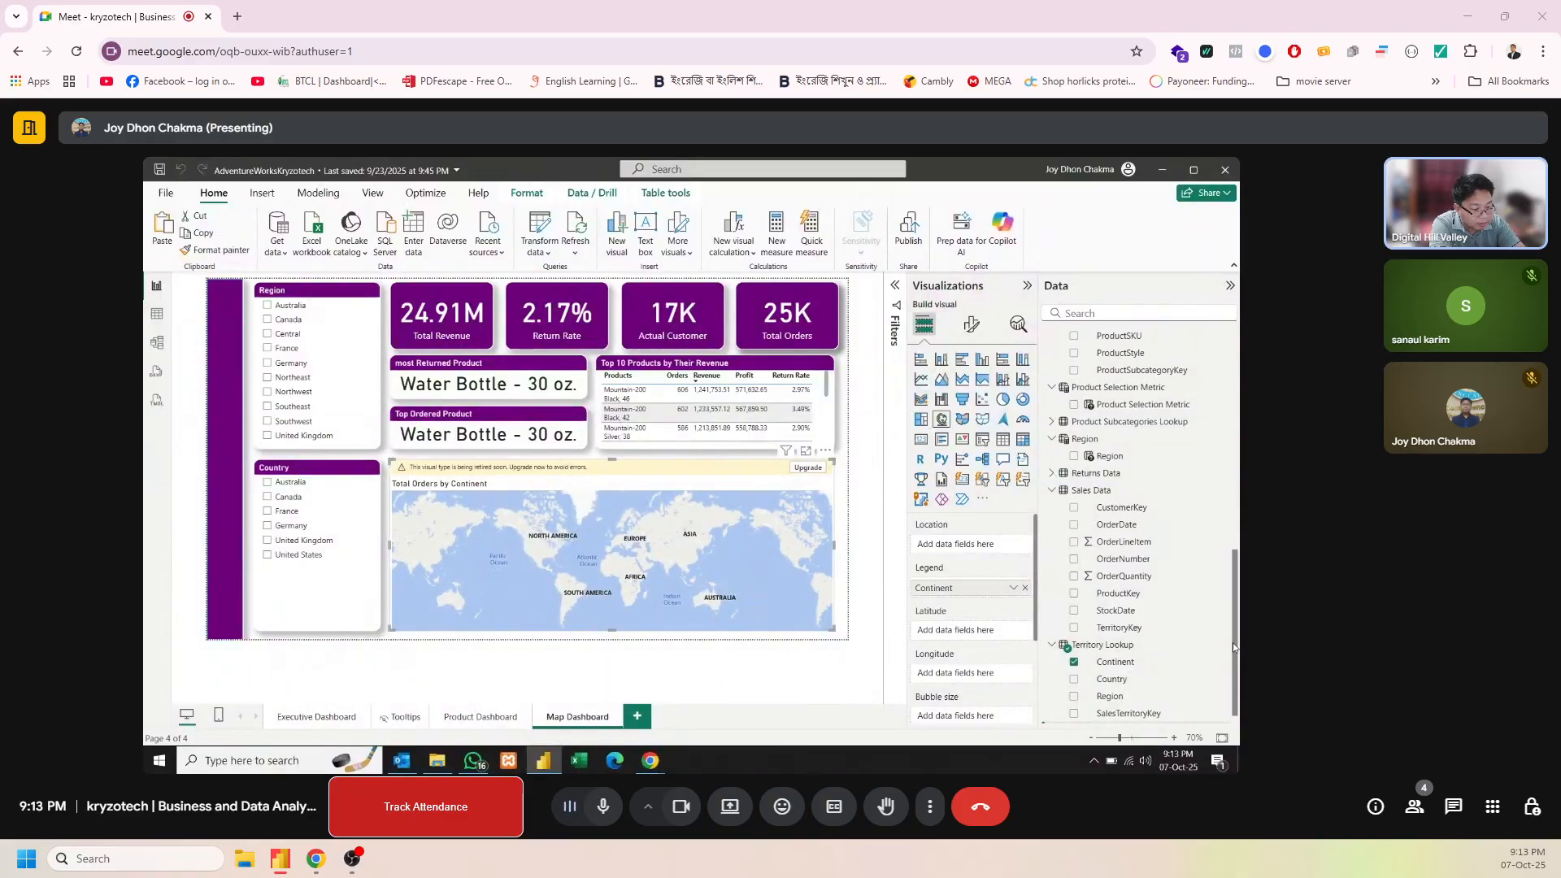
Add Region and Country from Territory Lookup as further levels of Territory Hierarchy and expand it
drag(1233, 642, 1233, 657)
right_click(1117, 681)
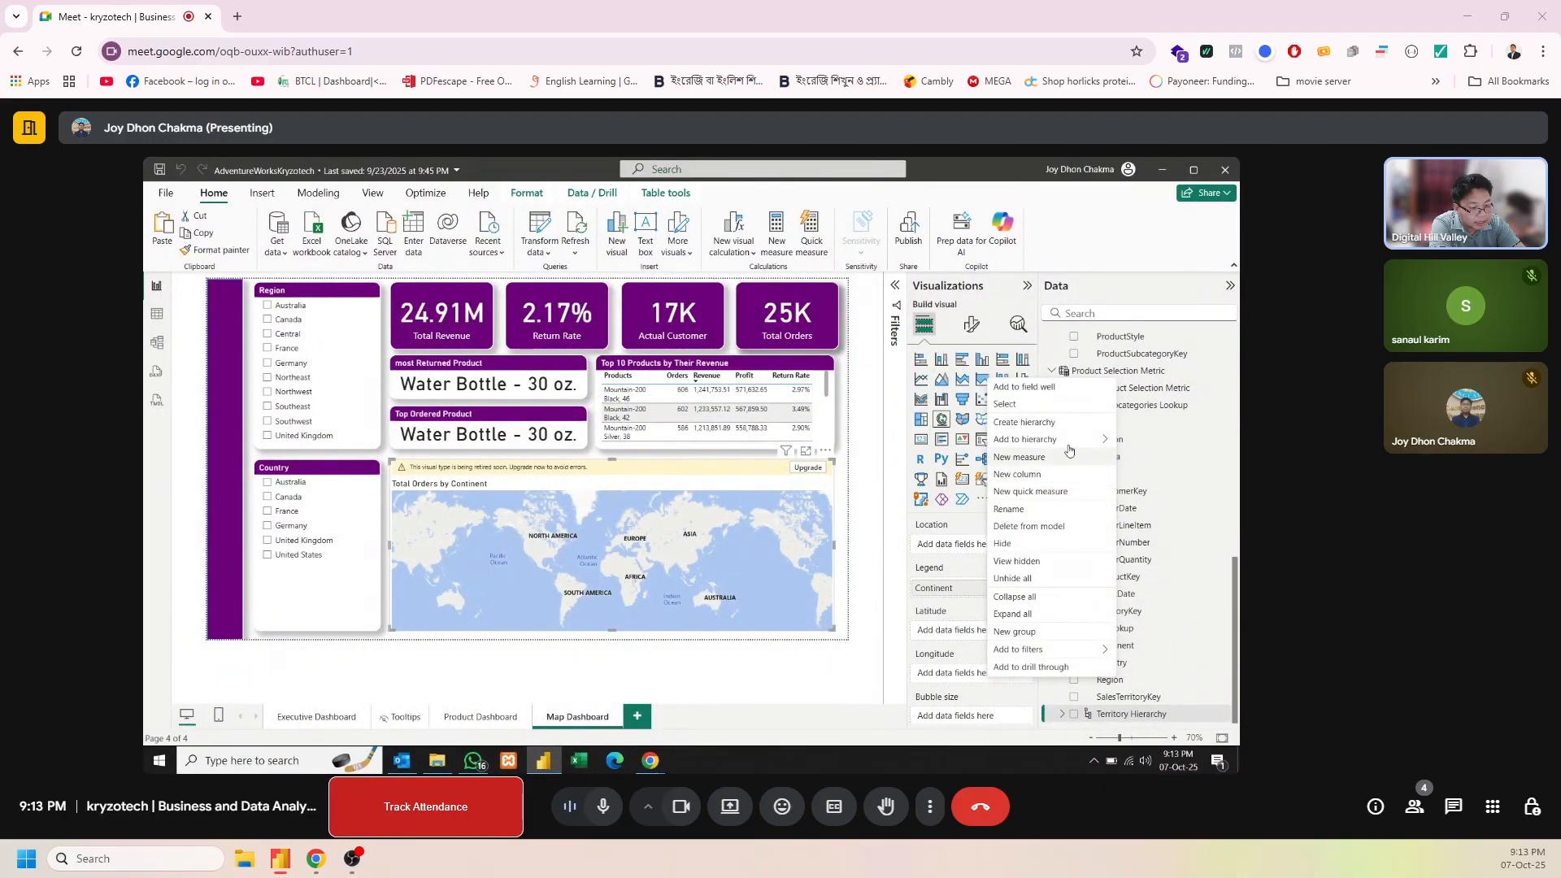
click(945, 438)
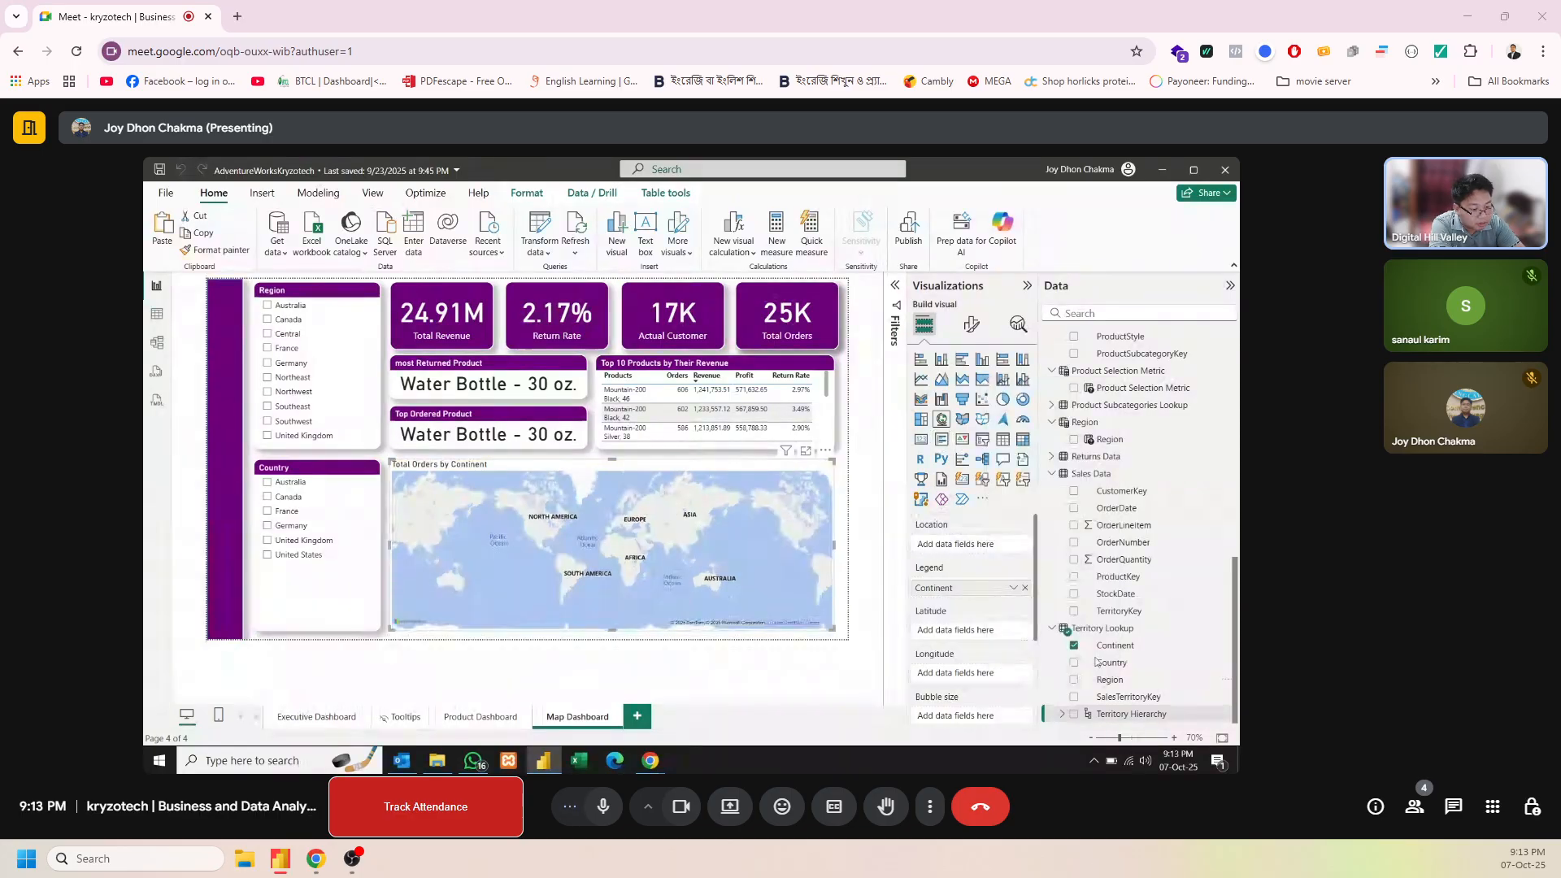
right_click(1128, 668)
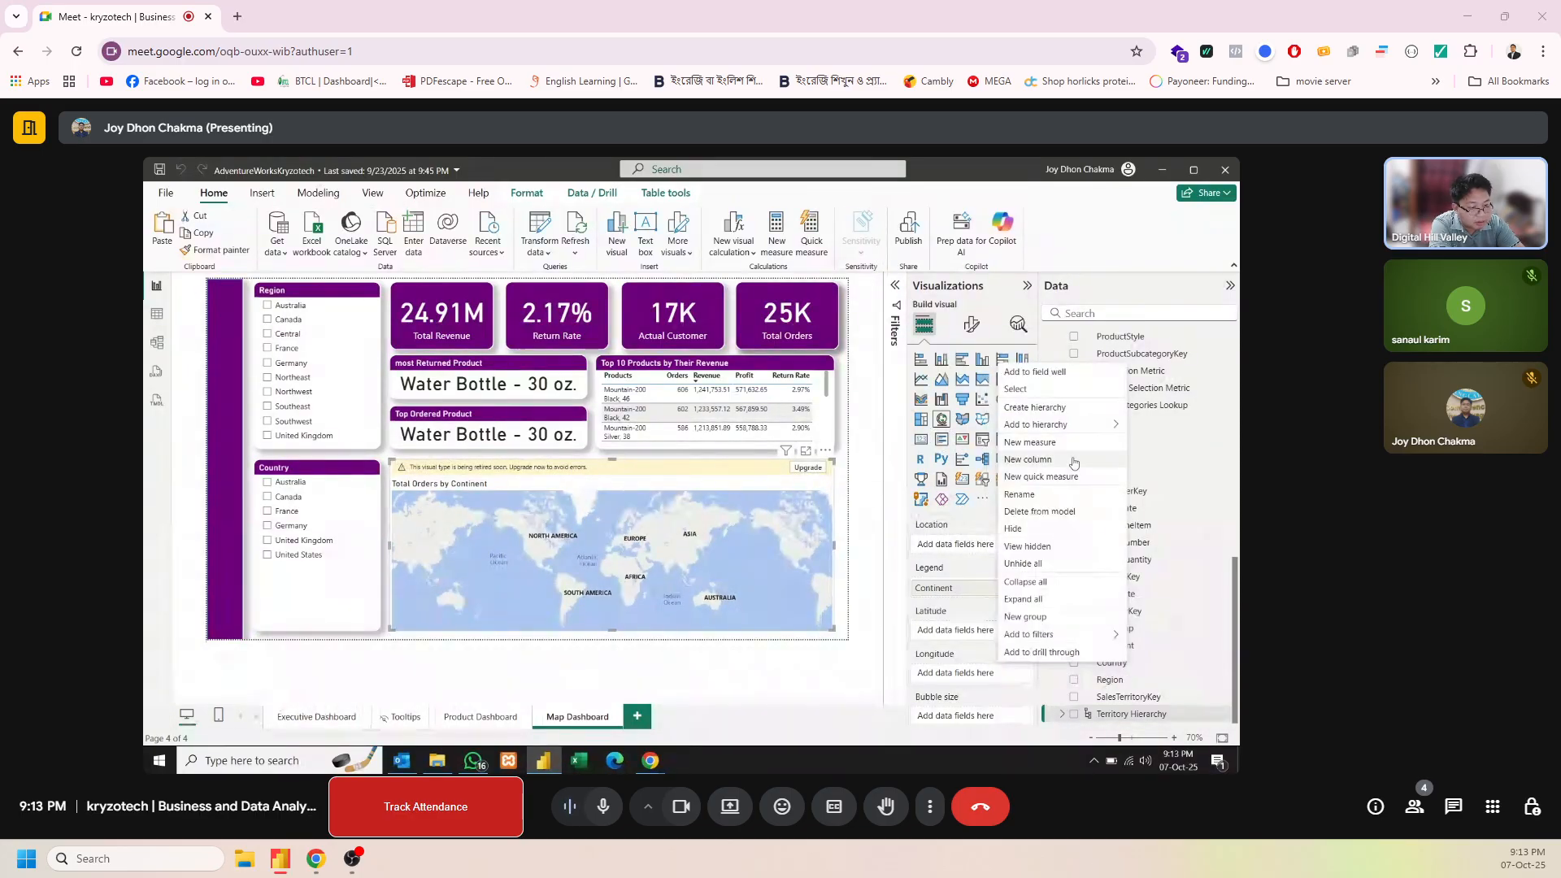
mouse_move(1080, 425)
click(968, 427)
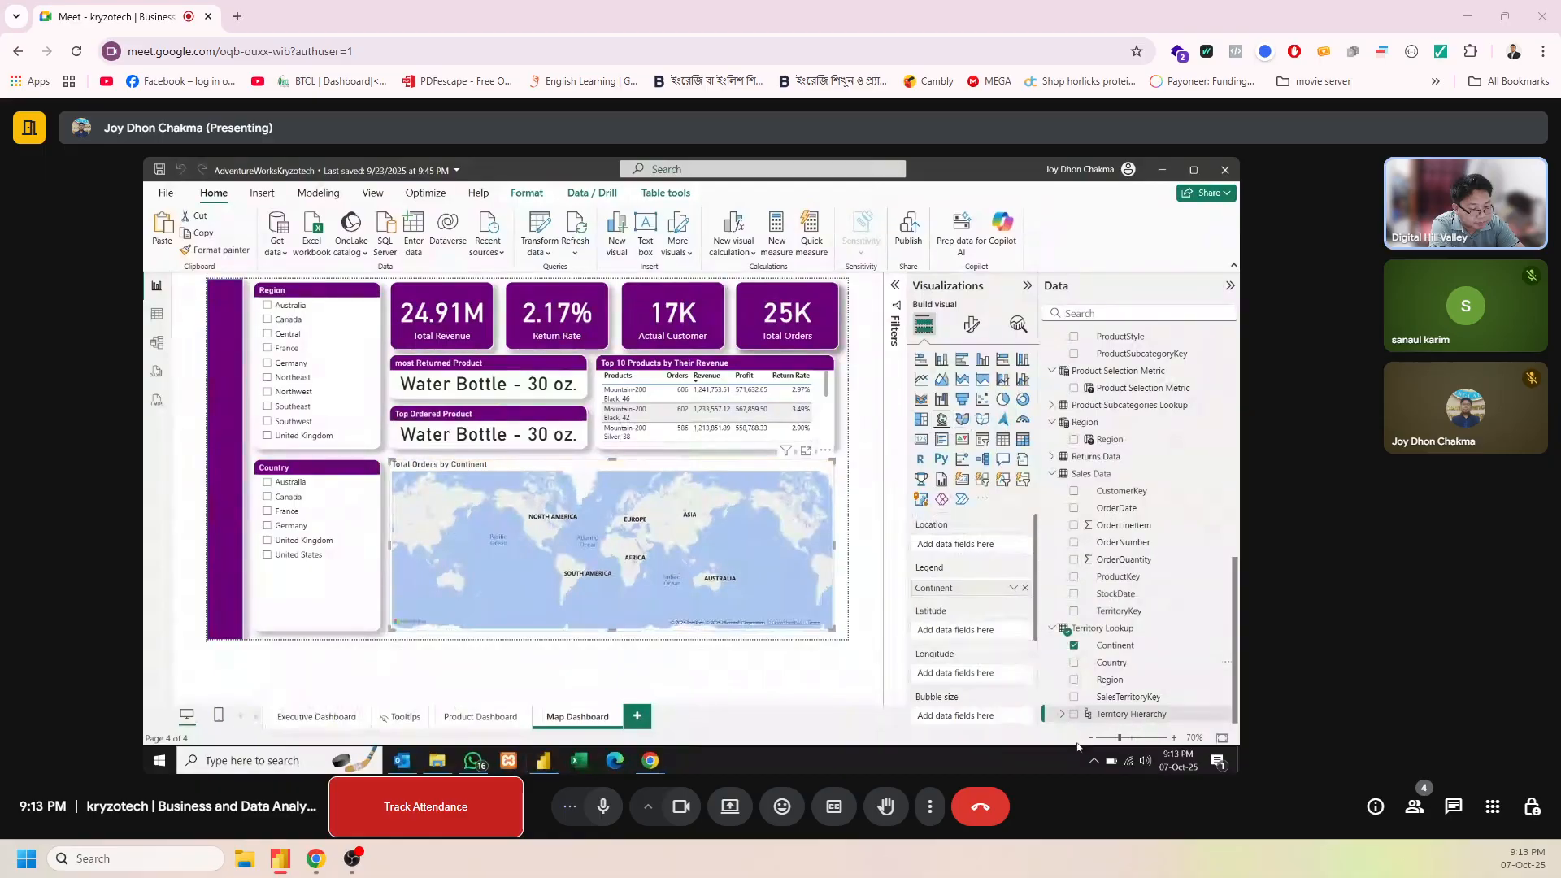
click(1061, 714)
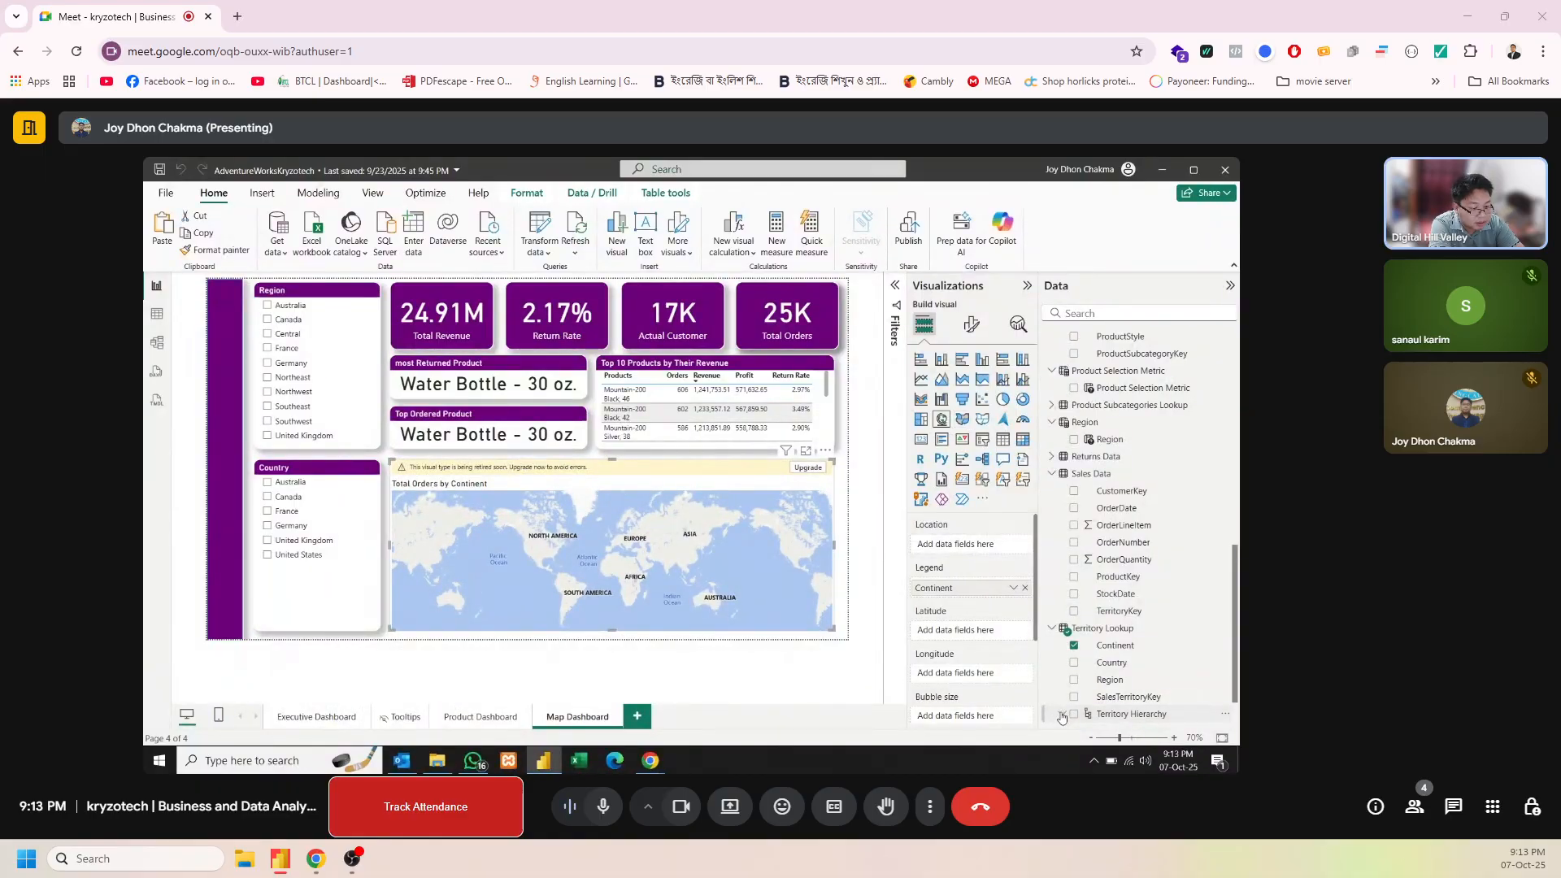
Use Territory Hierarchy as the map's location and replace Continent in the legend with the same hierarchy
drag(1151, 673, 984, 554)
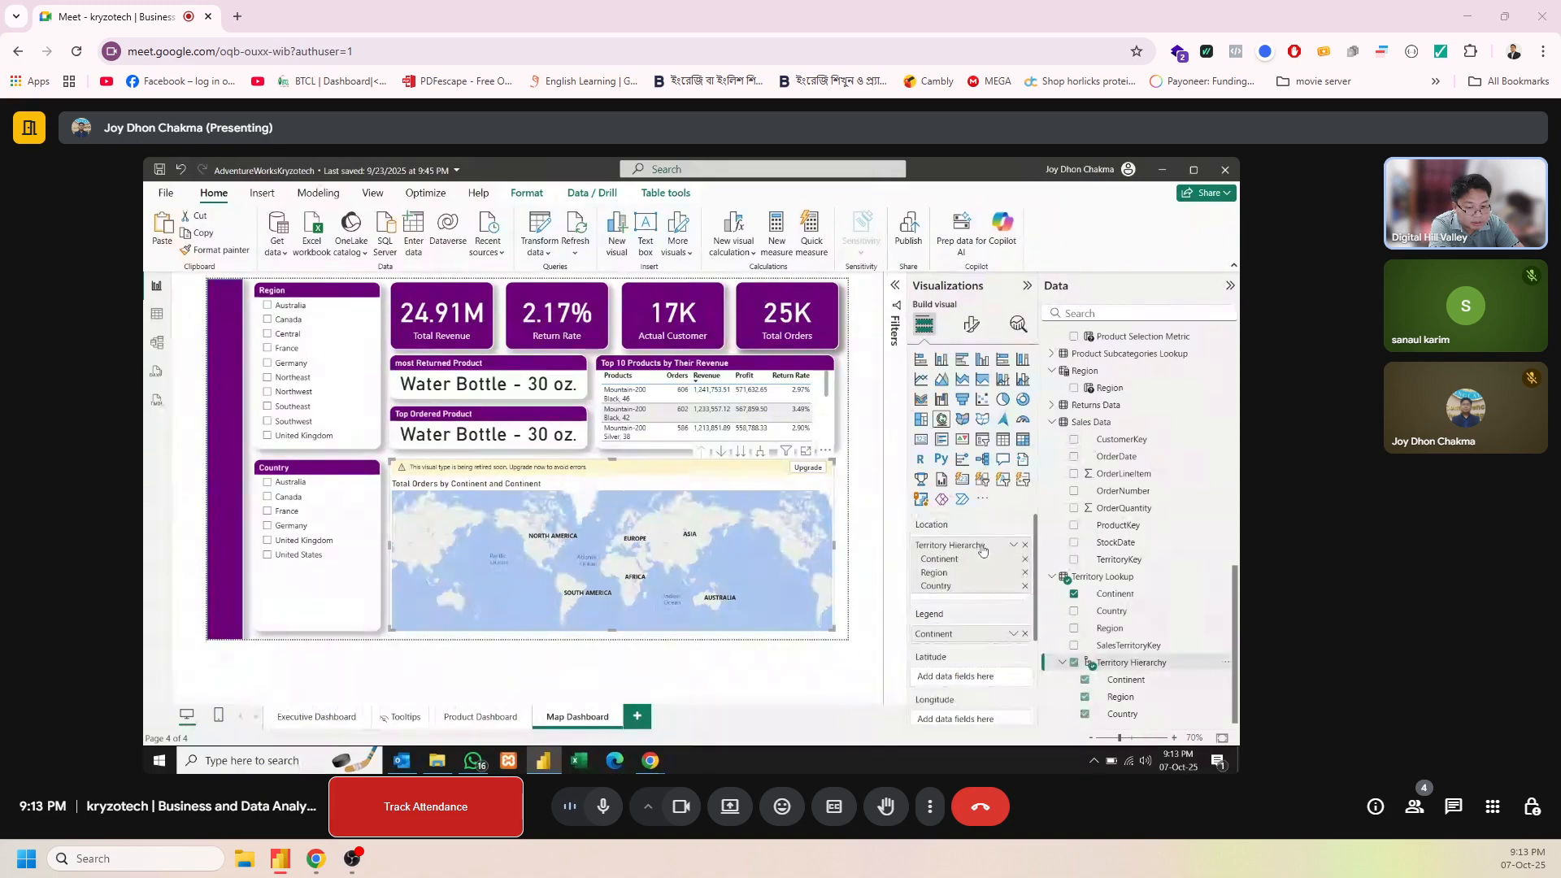
click(1025, 634)
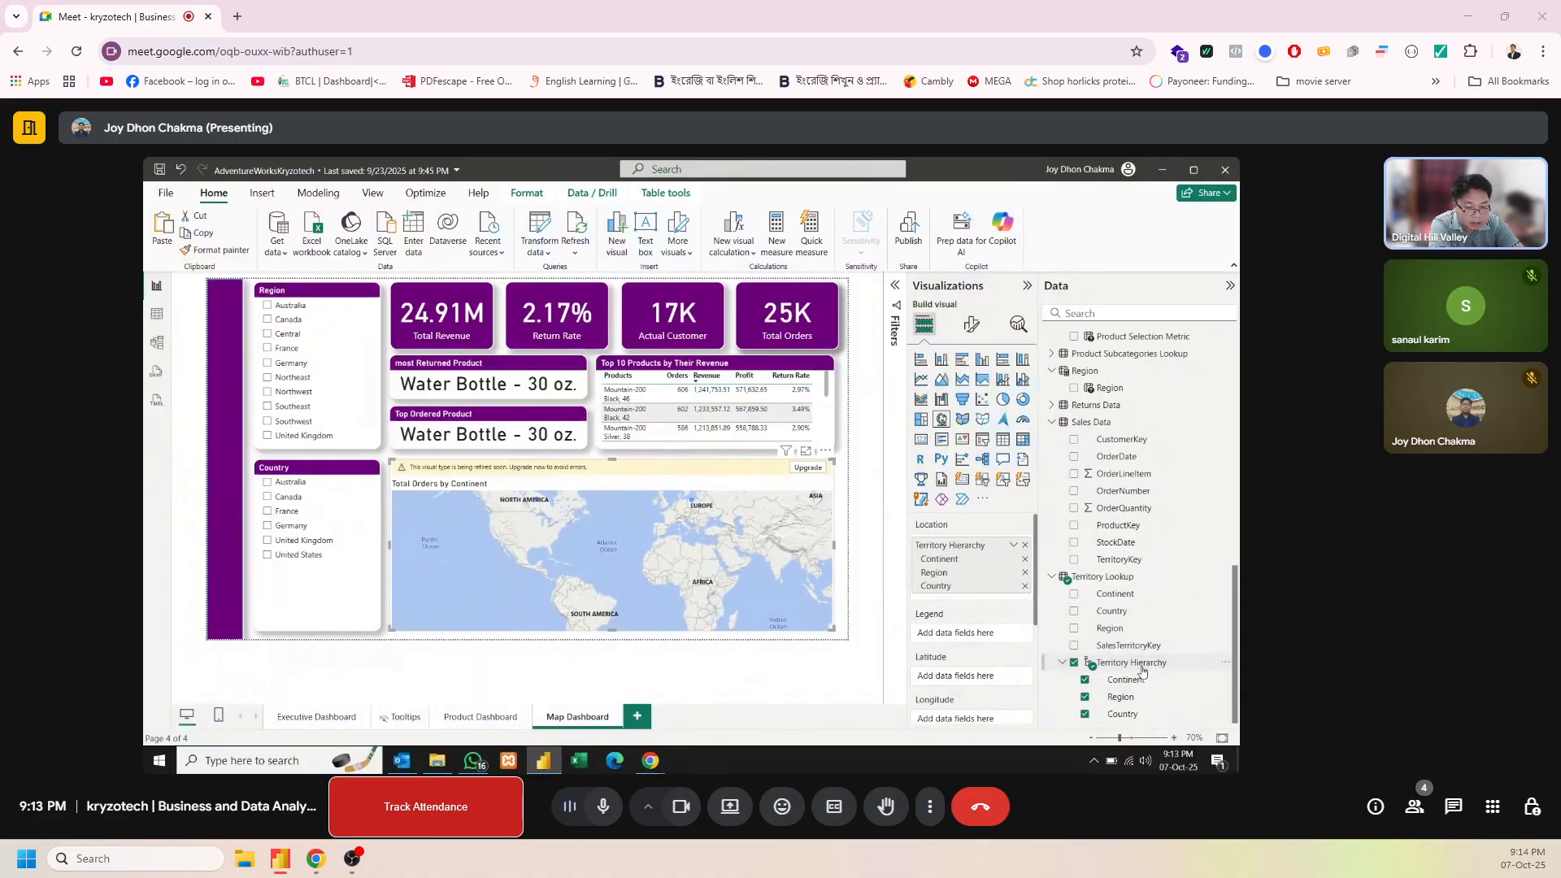
drag(1142, 671, 1021, 646)
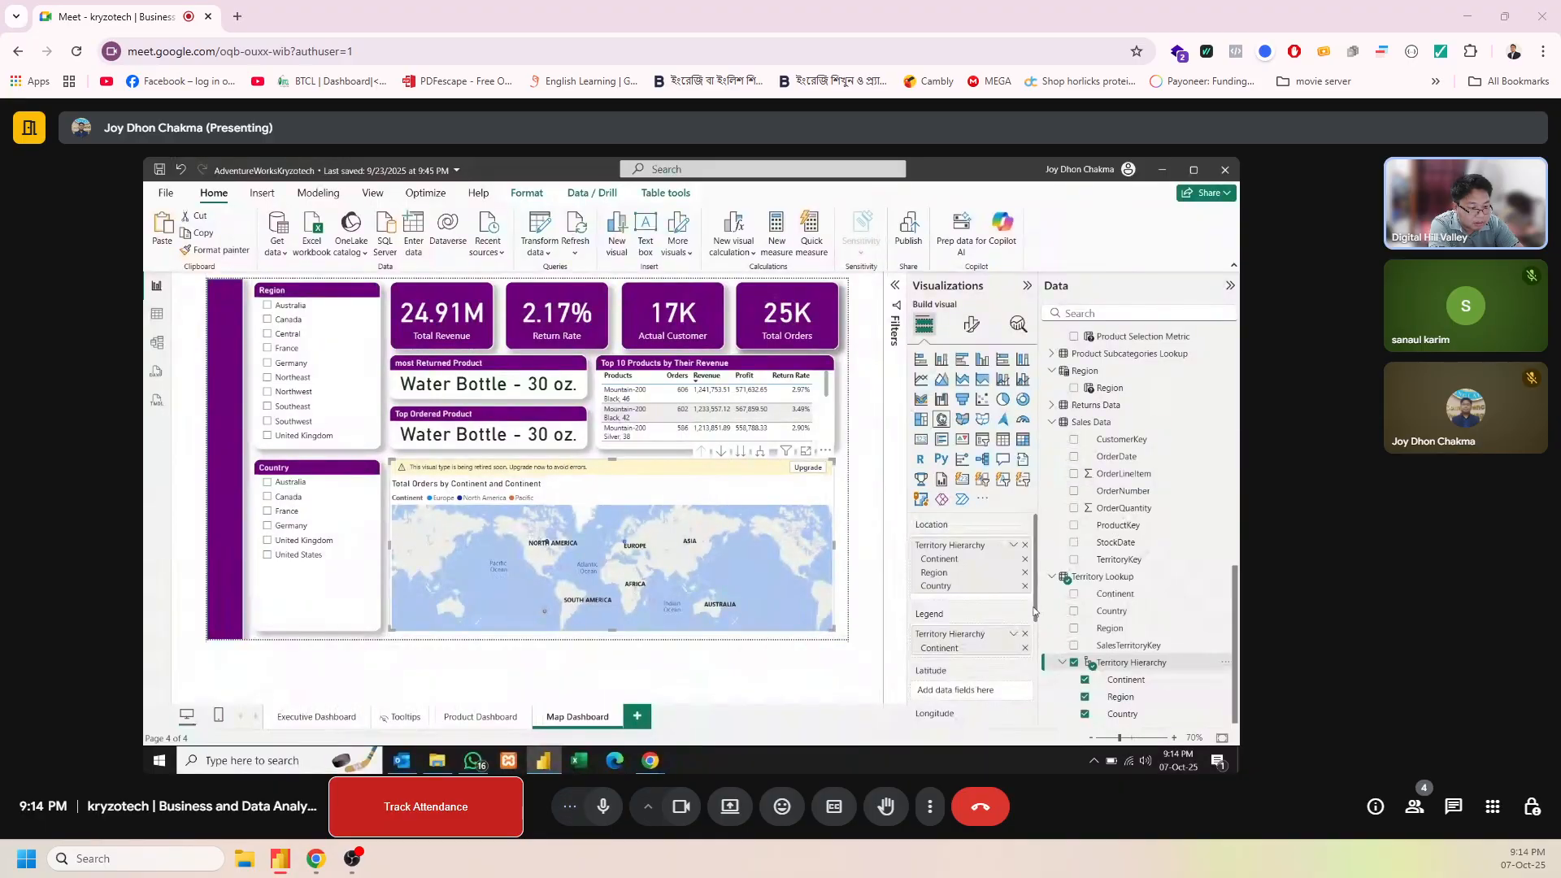
Replace the map's Total Orders tooltip with Total Orders as bubble size and turn off the map's legend
drag(1037, 611, 1023, 691)
click(1025, 671)
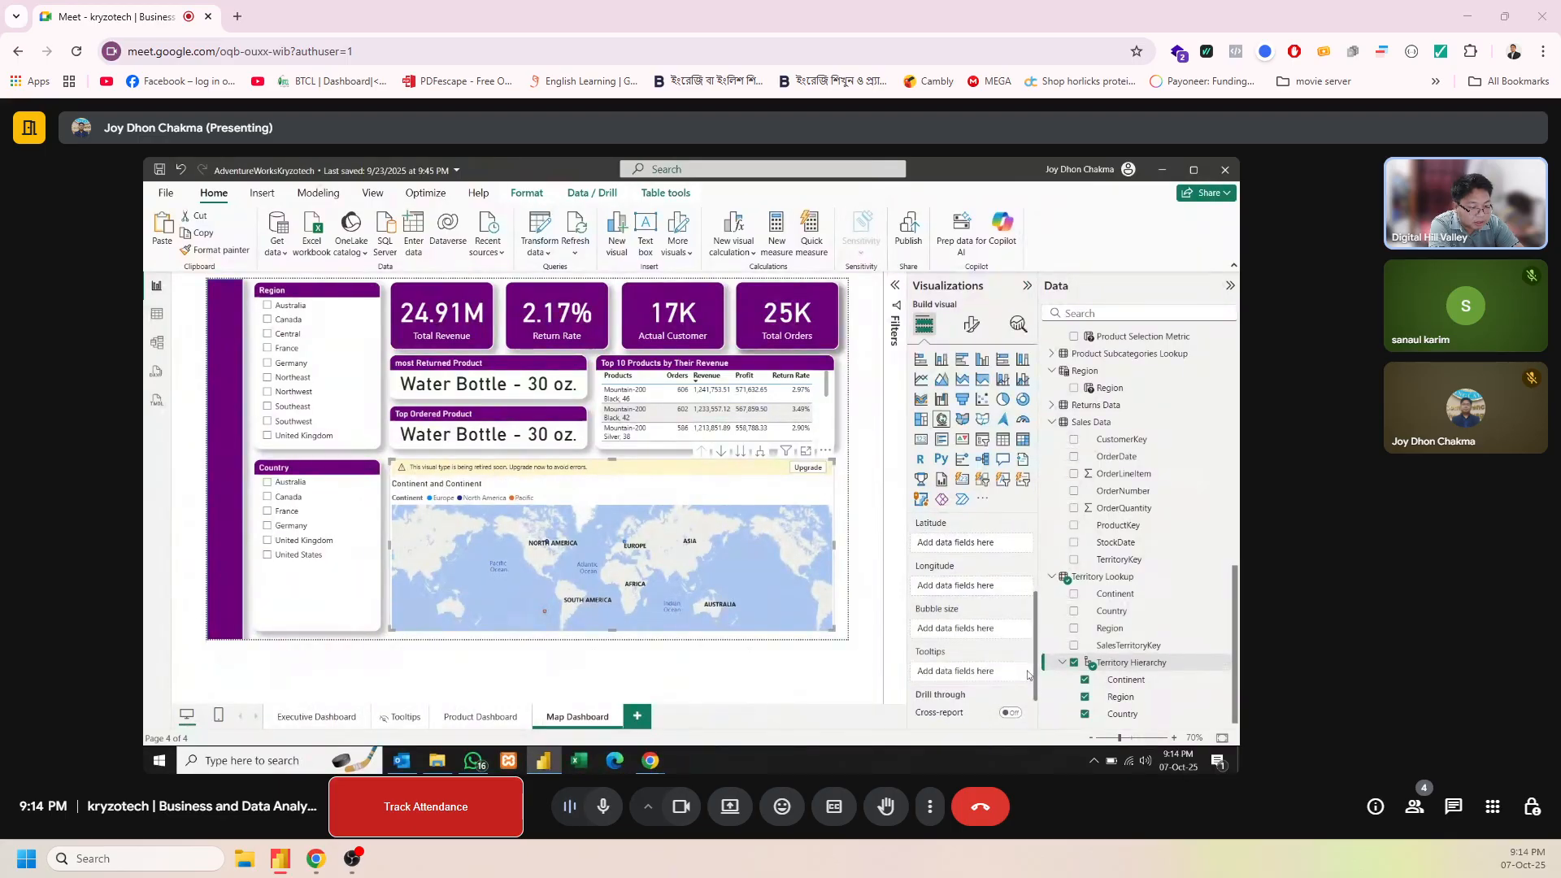
scroll(1139, 529, up, 10)
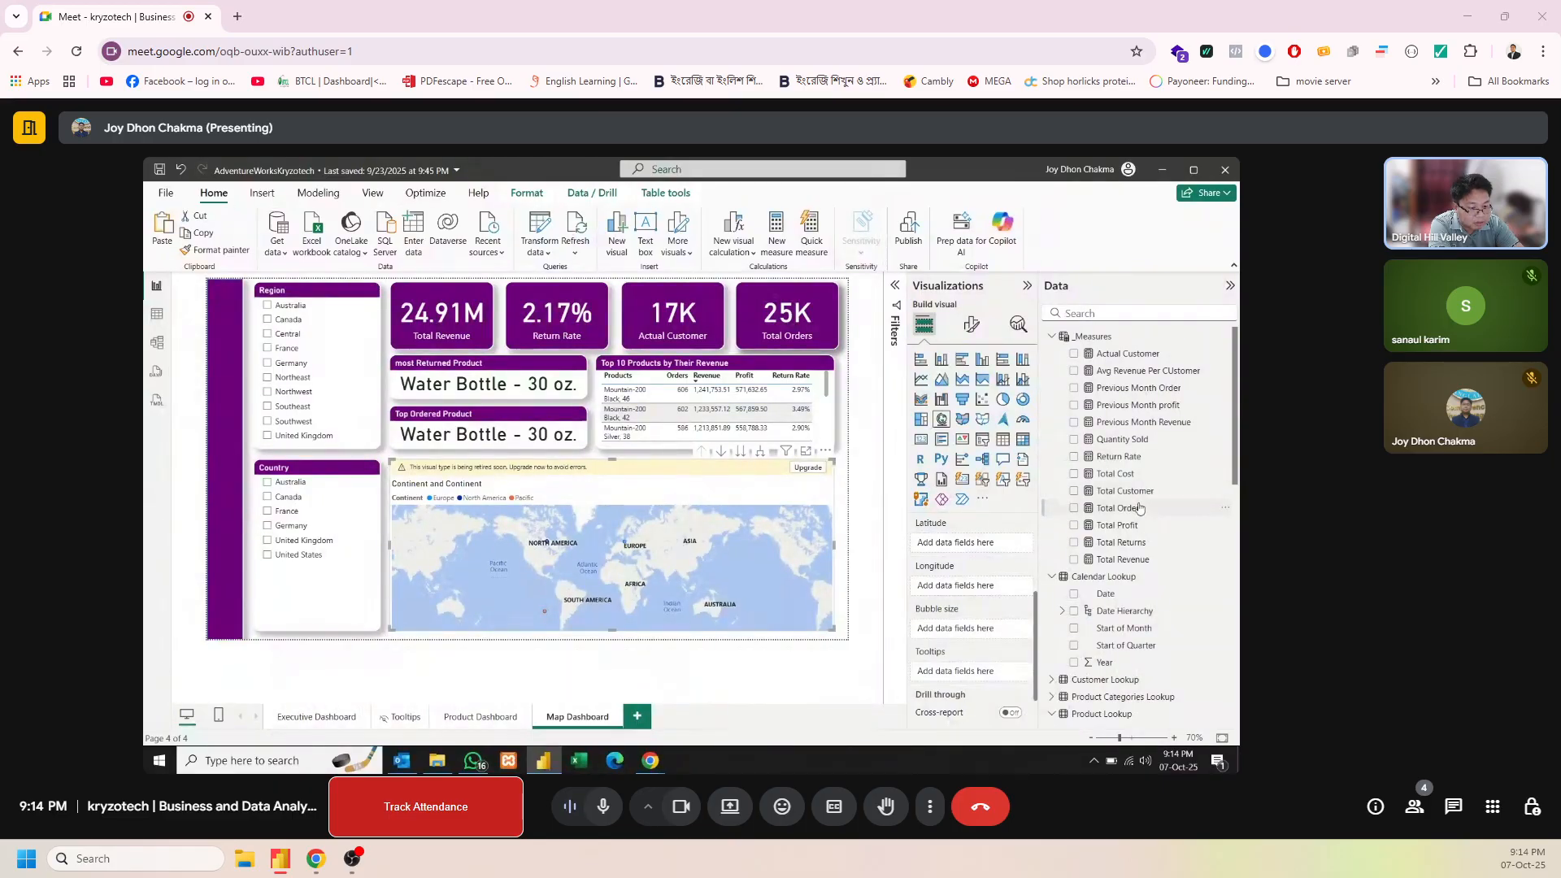
drag(1139, 508, 984, 631)
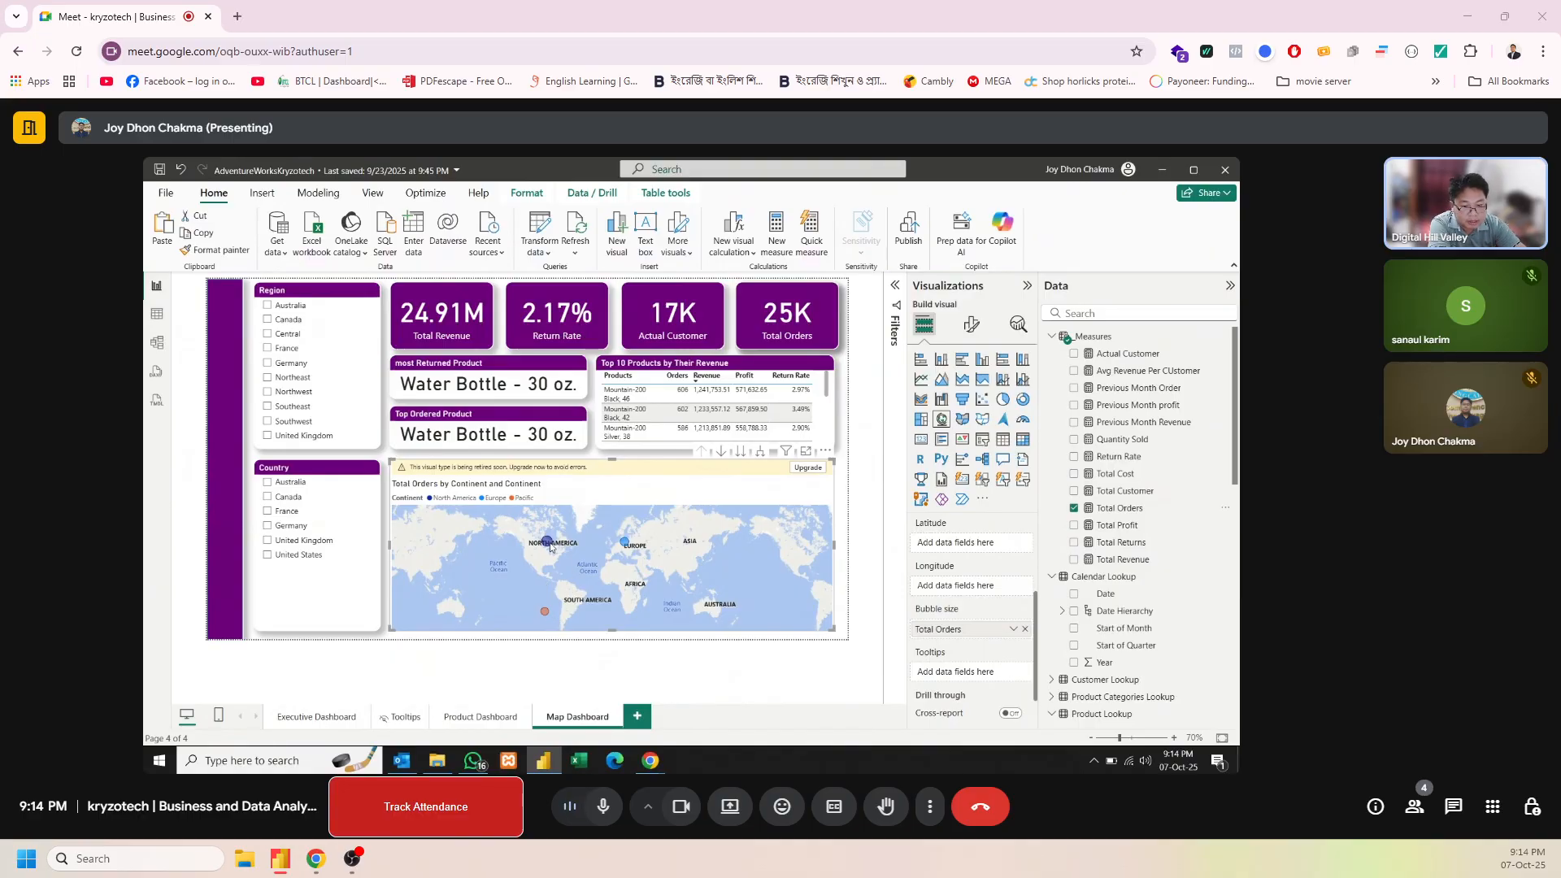
click(970, 328)
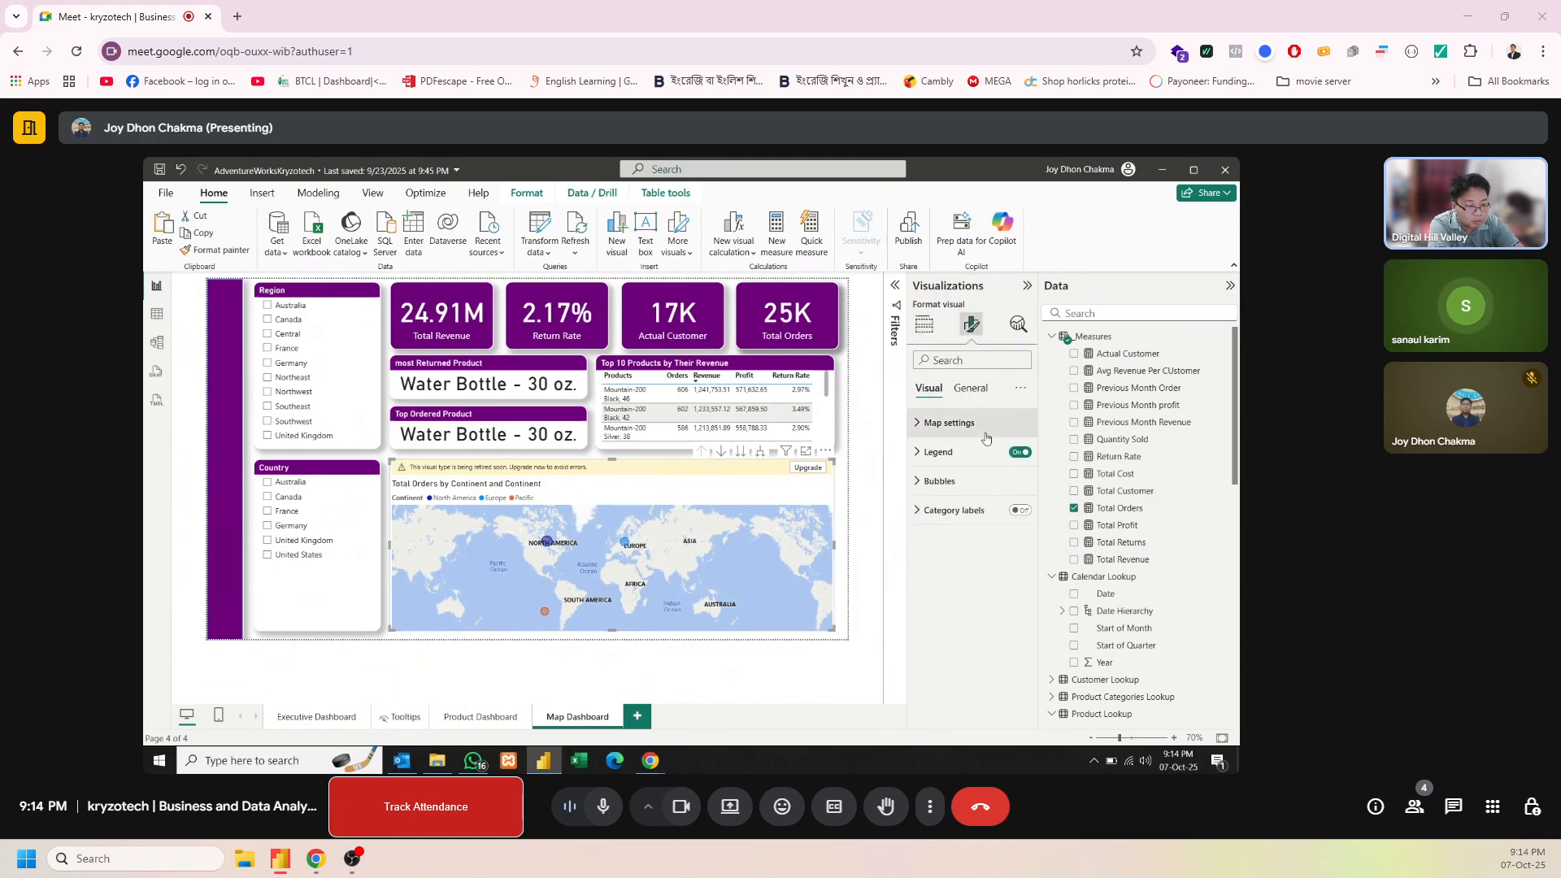
click(1021, 452)
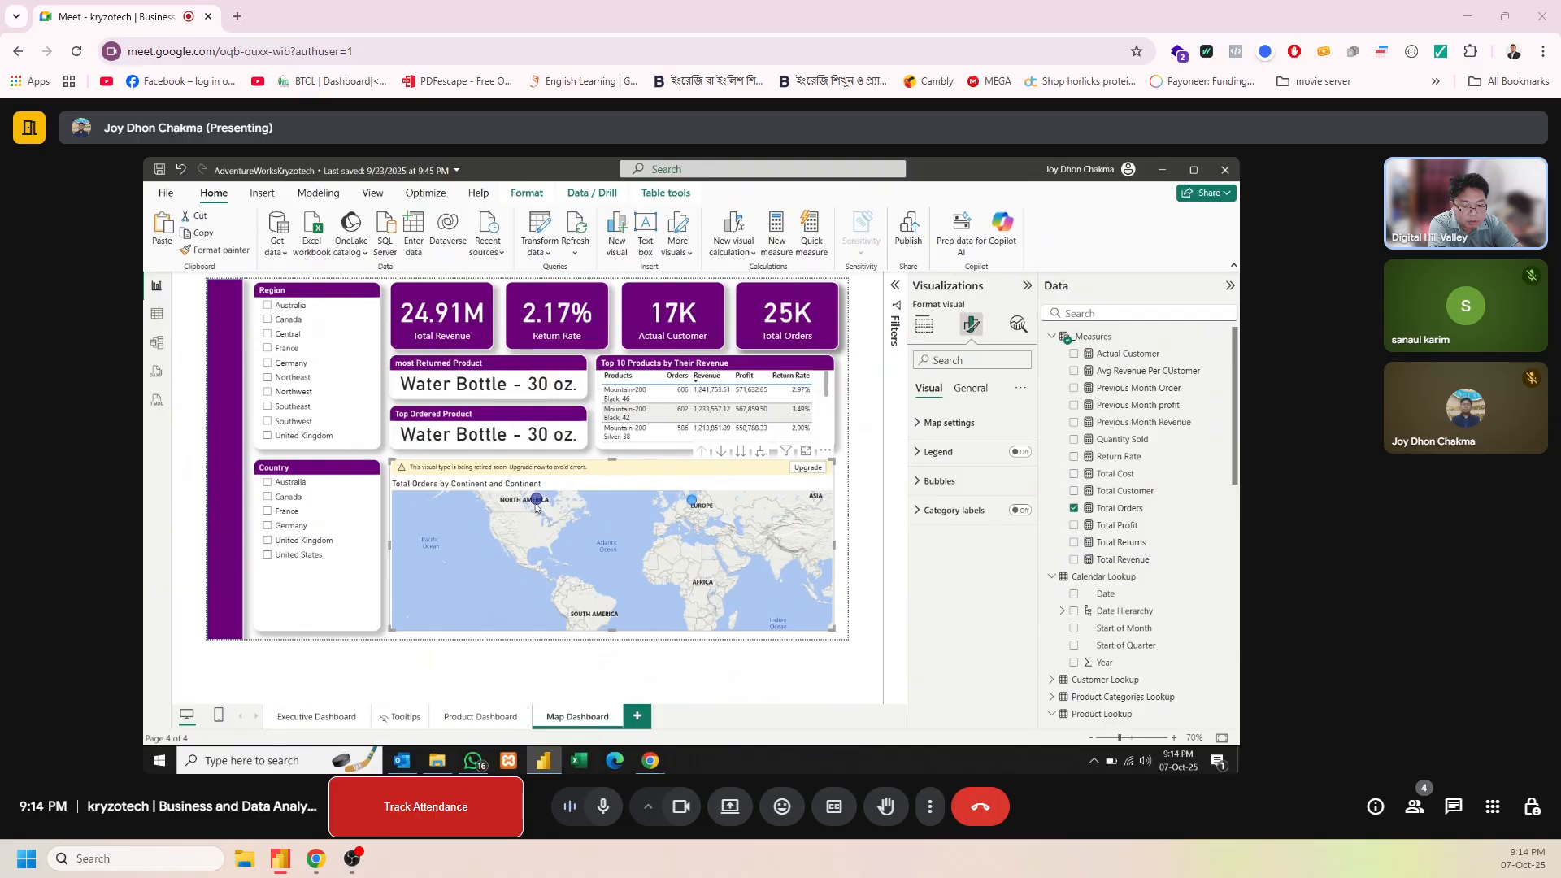
Examine the map's order bubbles for each continent and their tooltip details
mouse_move(535, 506)
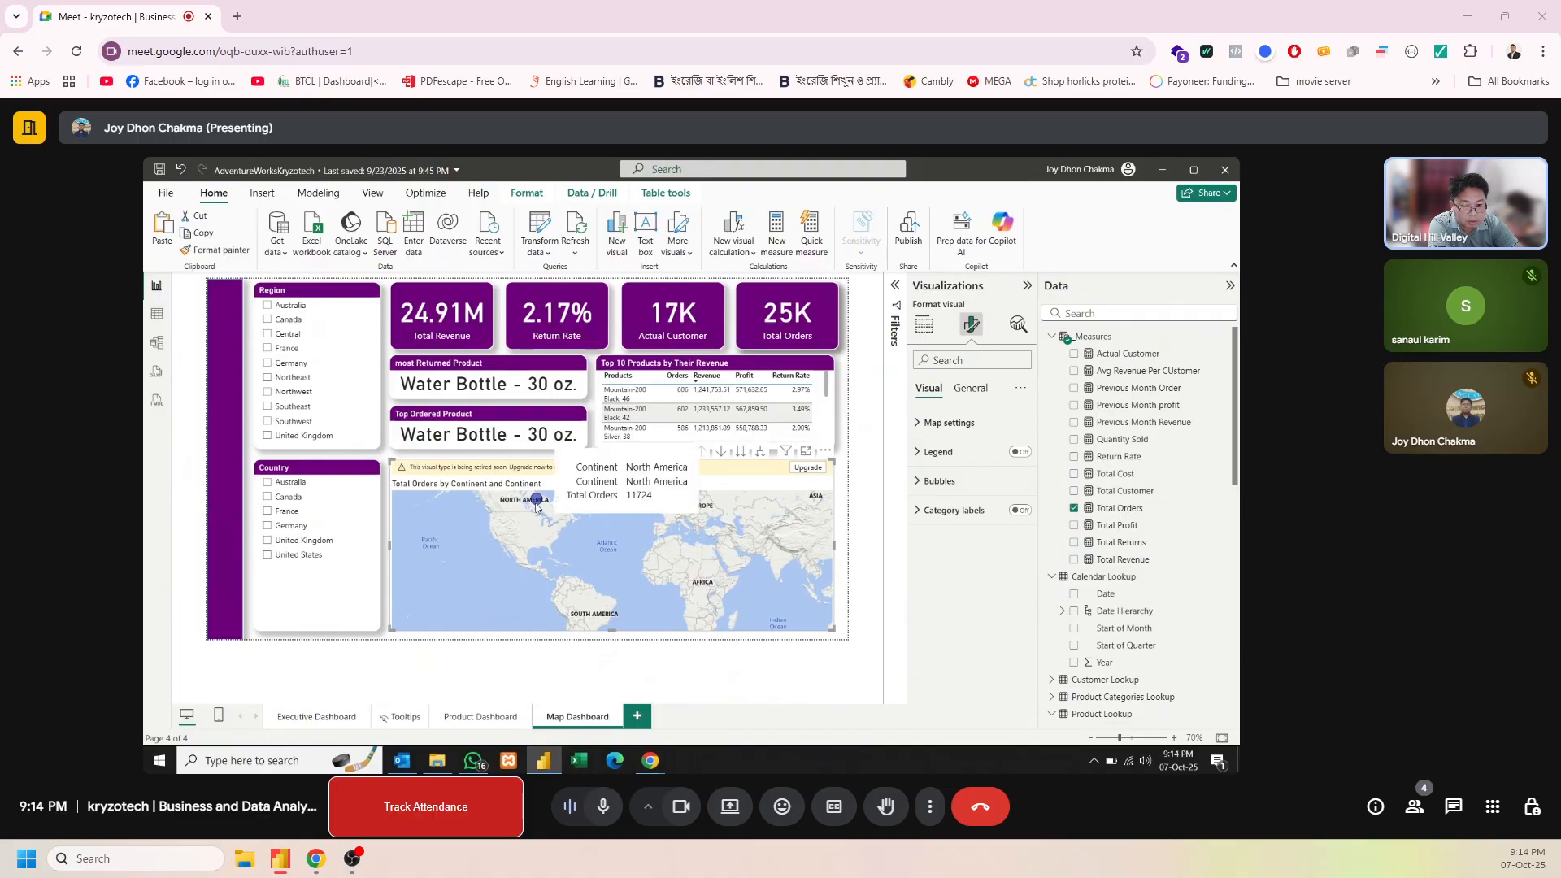
drag(582, 545, 574, 510)
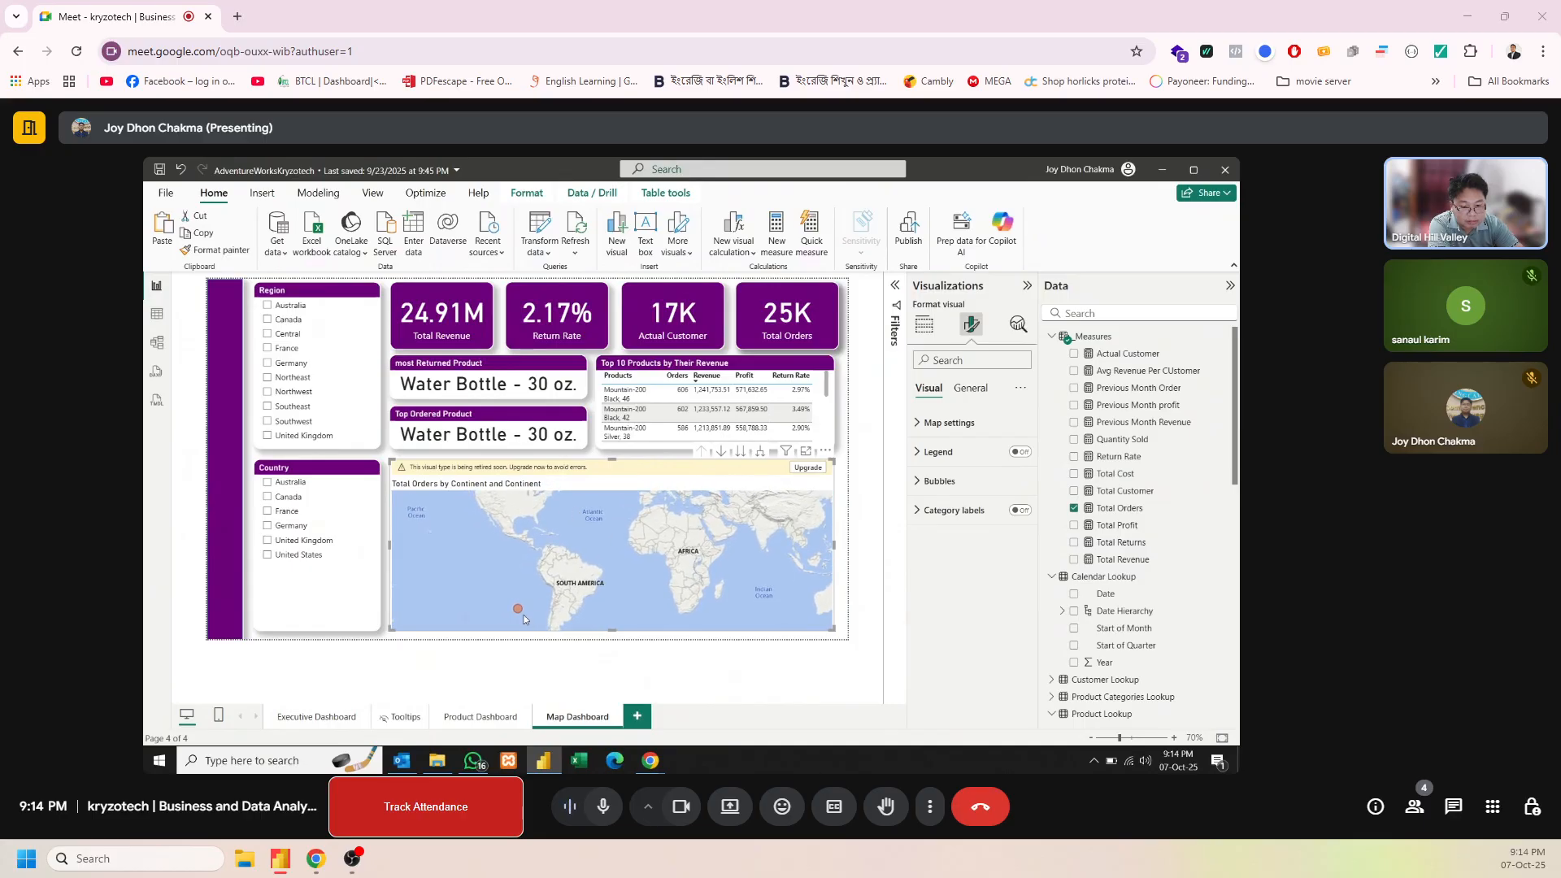
drag(522, 530, 557, 559)
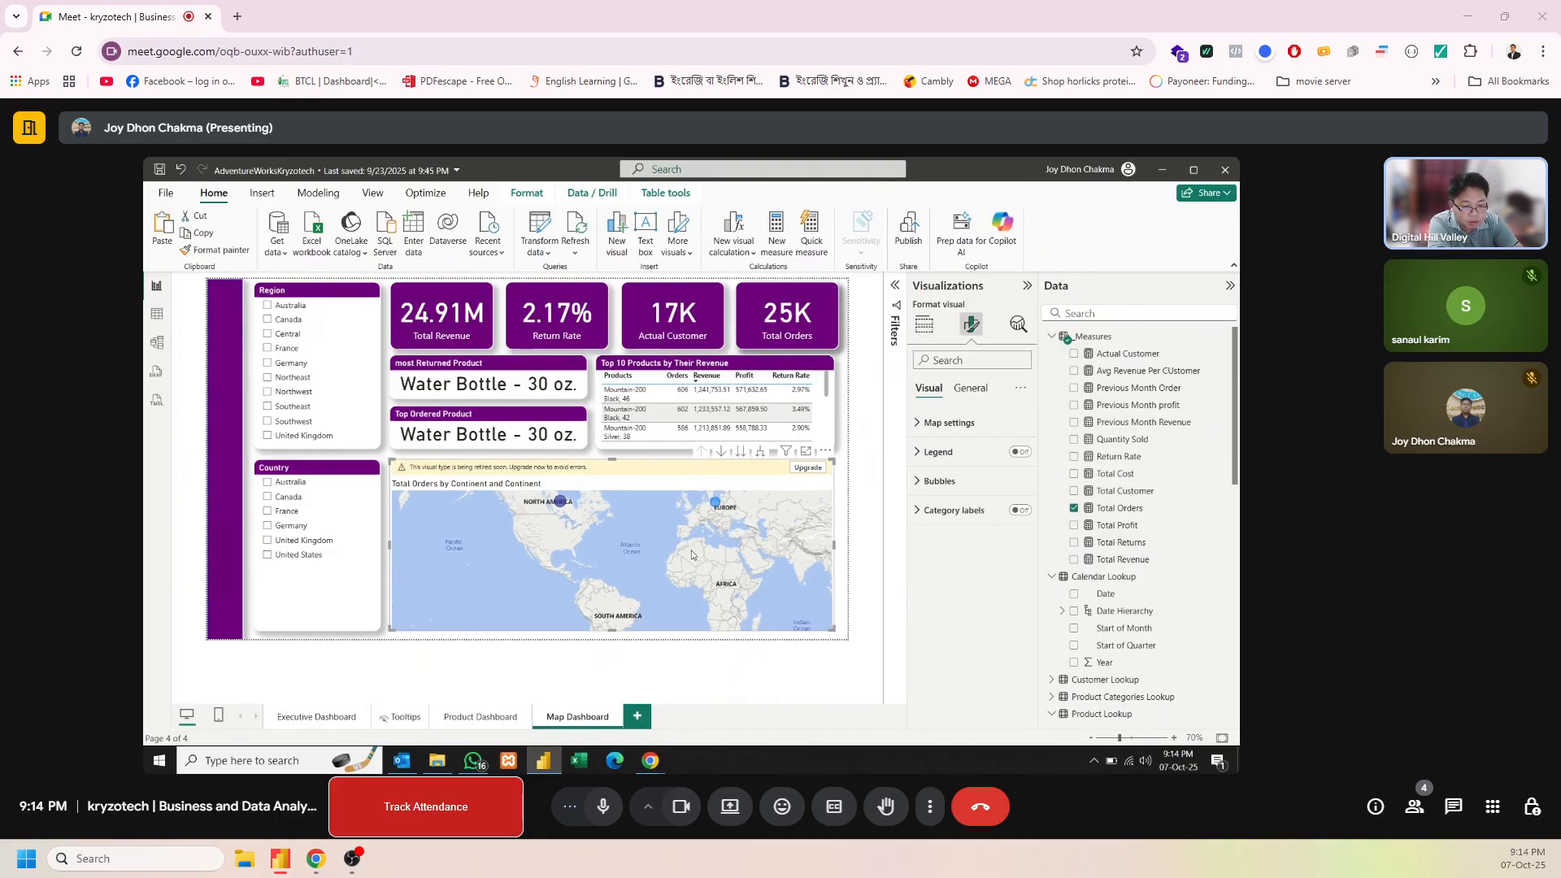
drag(642, 559, 684, 530)
drag(527, 557, 576, 534)
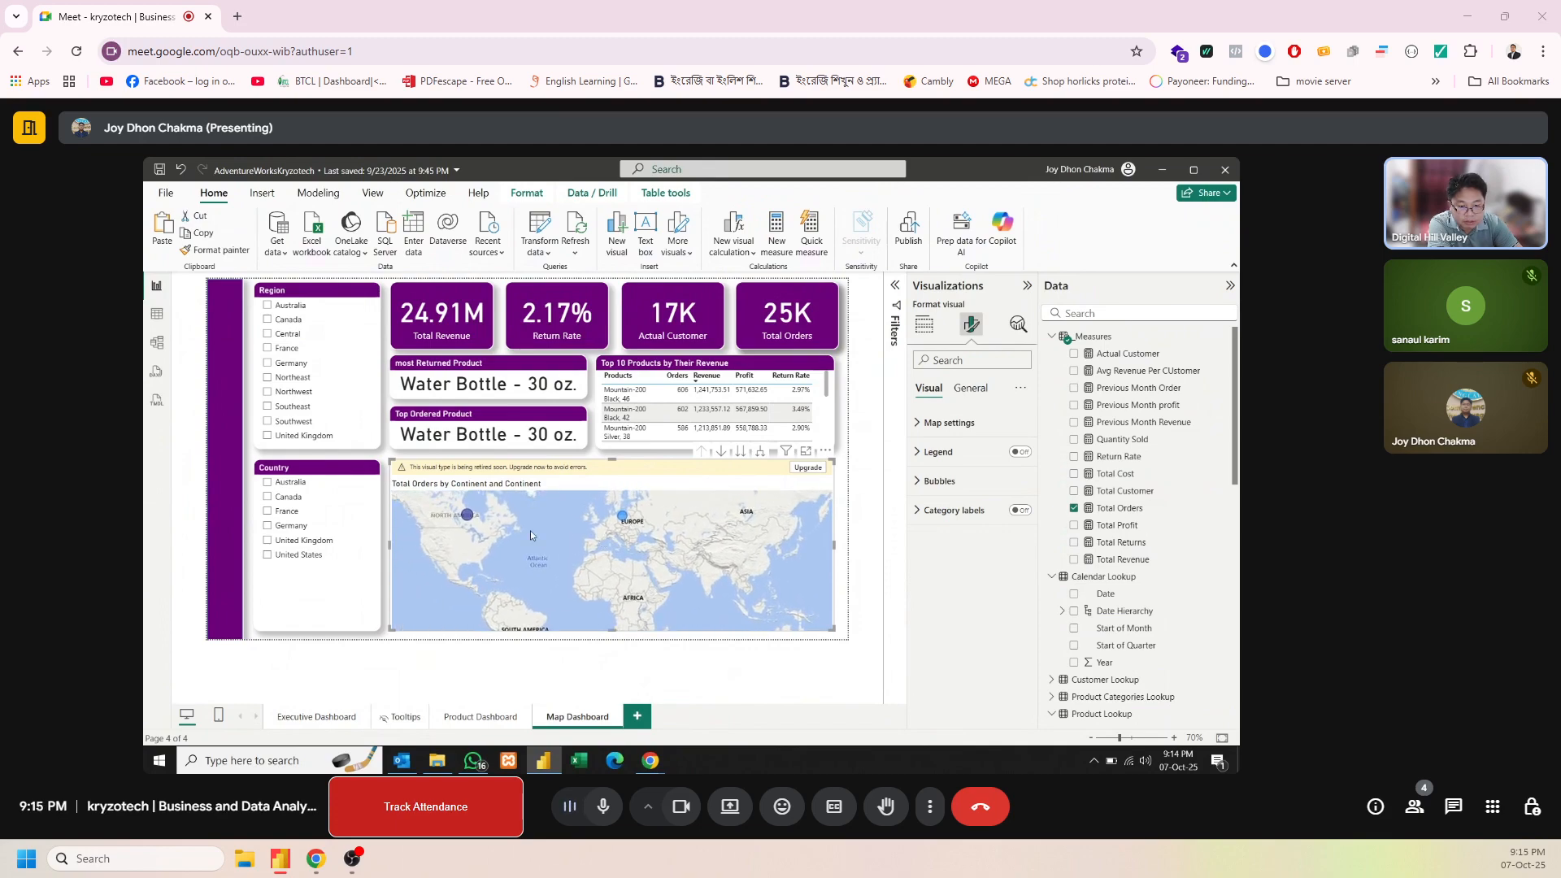
mouse_move(466, 517)
mouse_move(477, 567)
mouse_down()
mouse_move(478, 540)
mouse_move(444, 521)
mouse_move(460, 555)
mouse_up()
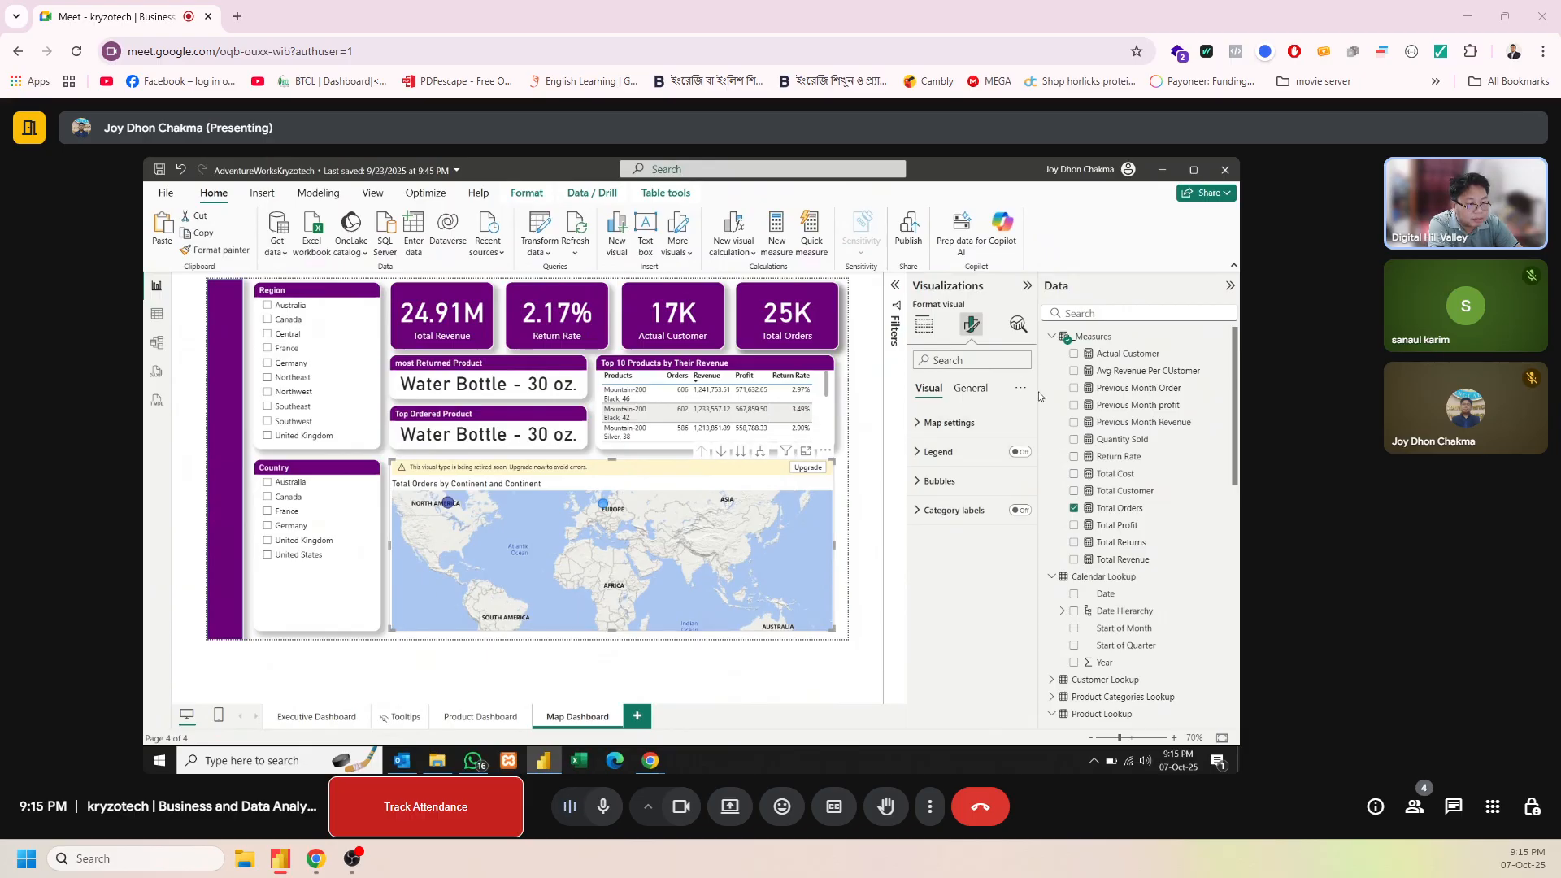
Change the map's title text to "Terrytory wise Order Distributions"
click(971, 389)
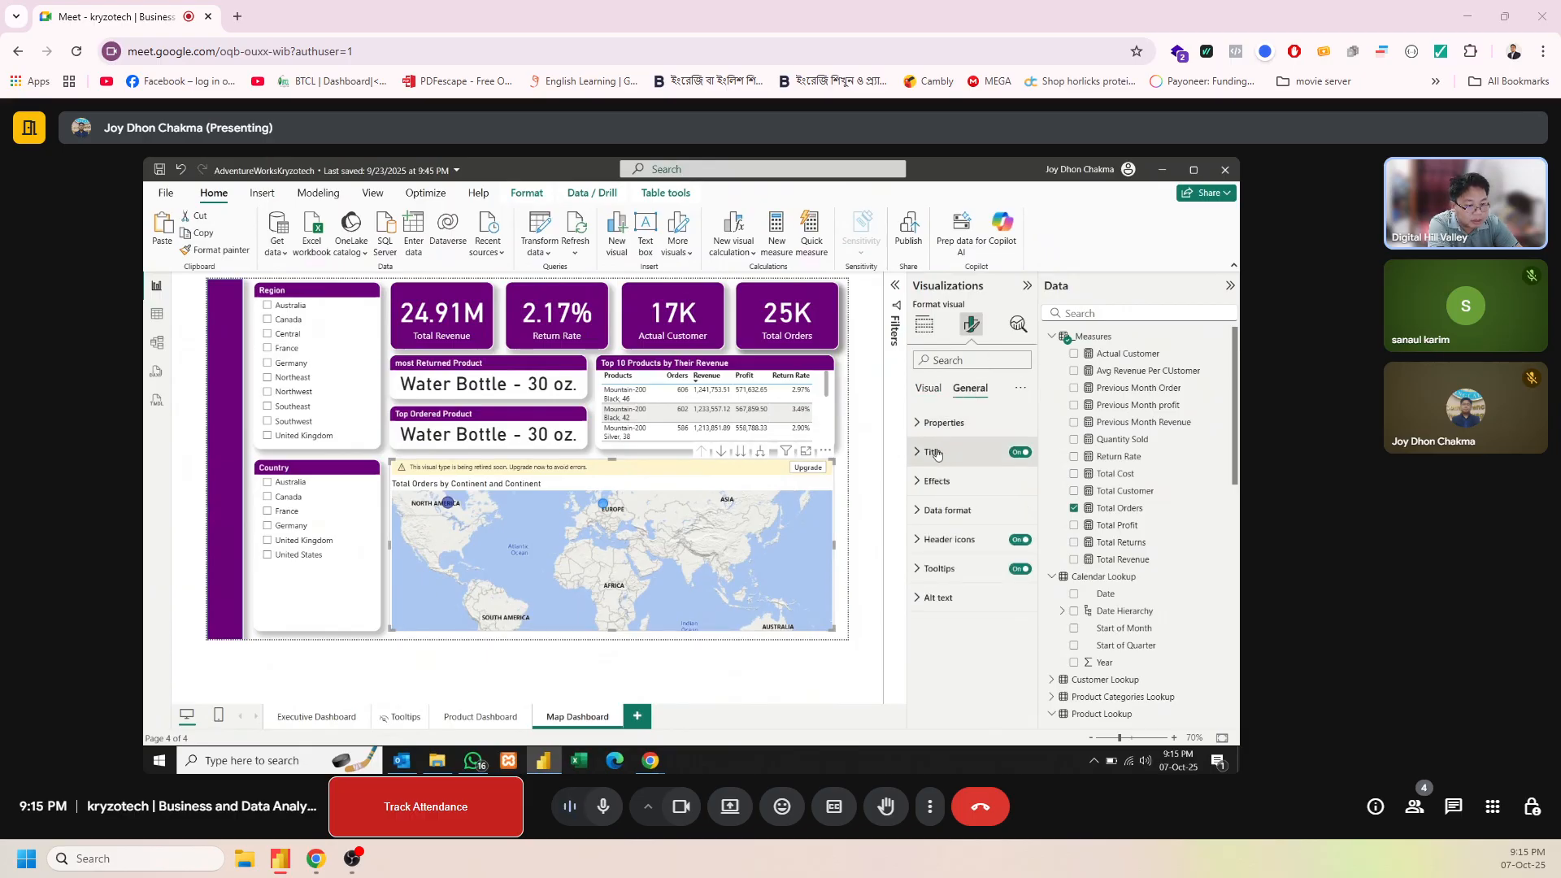
click(935, 453)
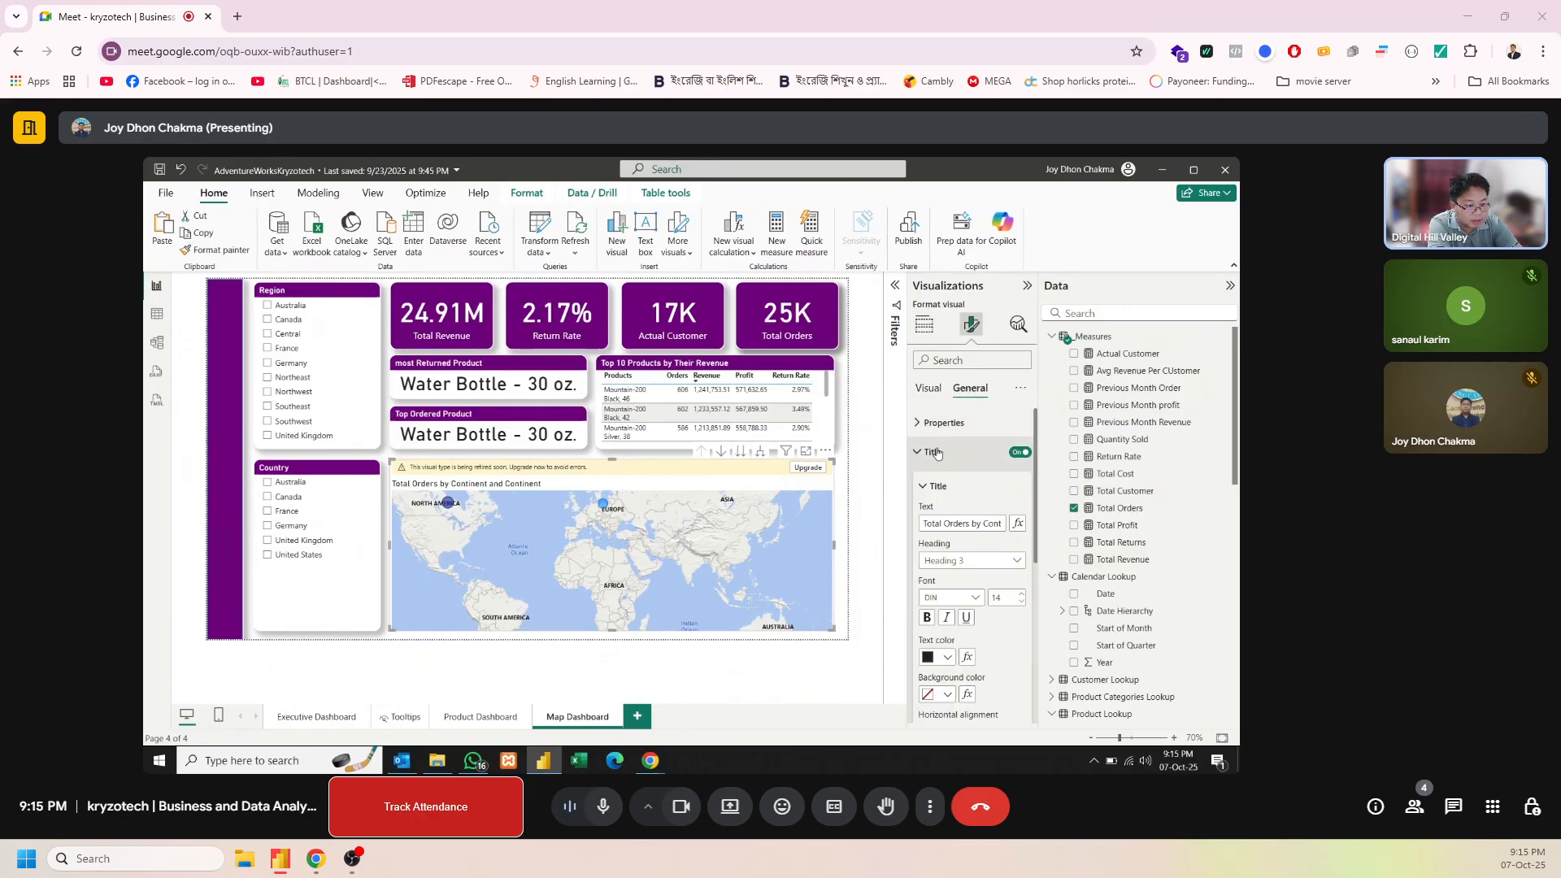
click(963, 523)
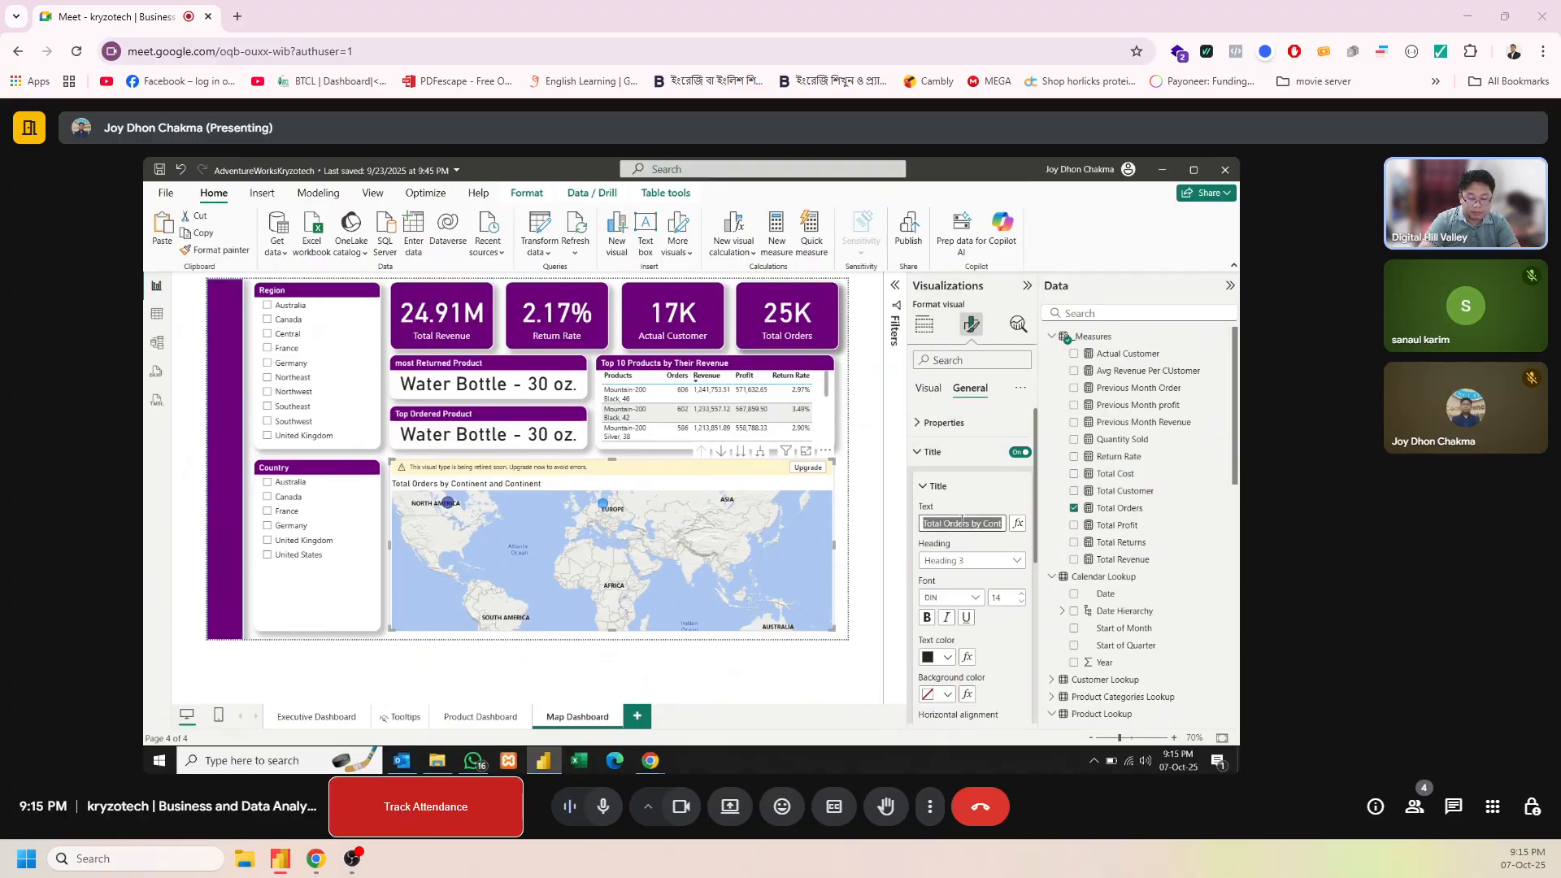
text(Terr)
text(i)
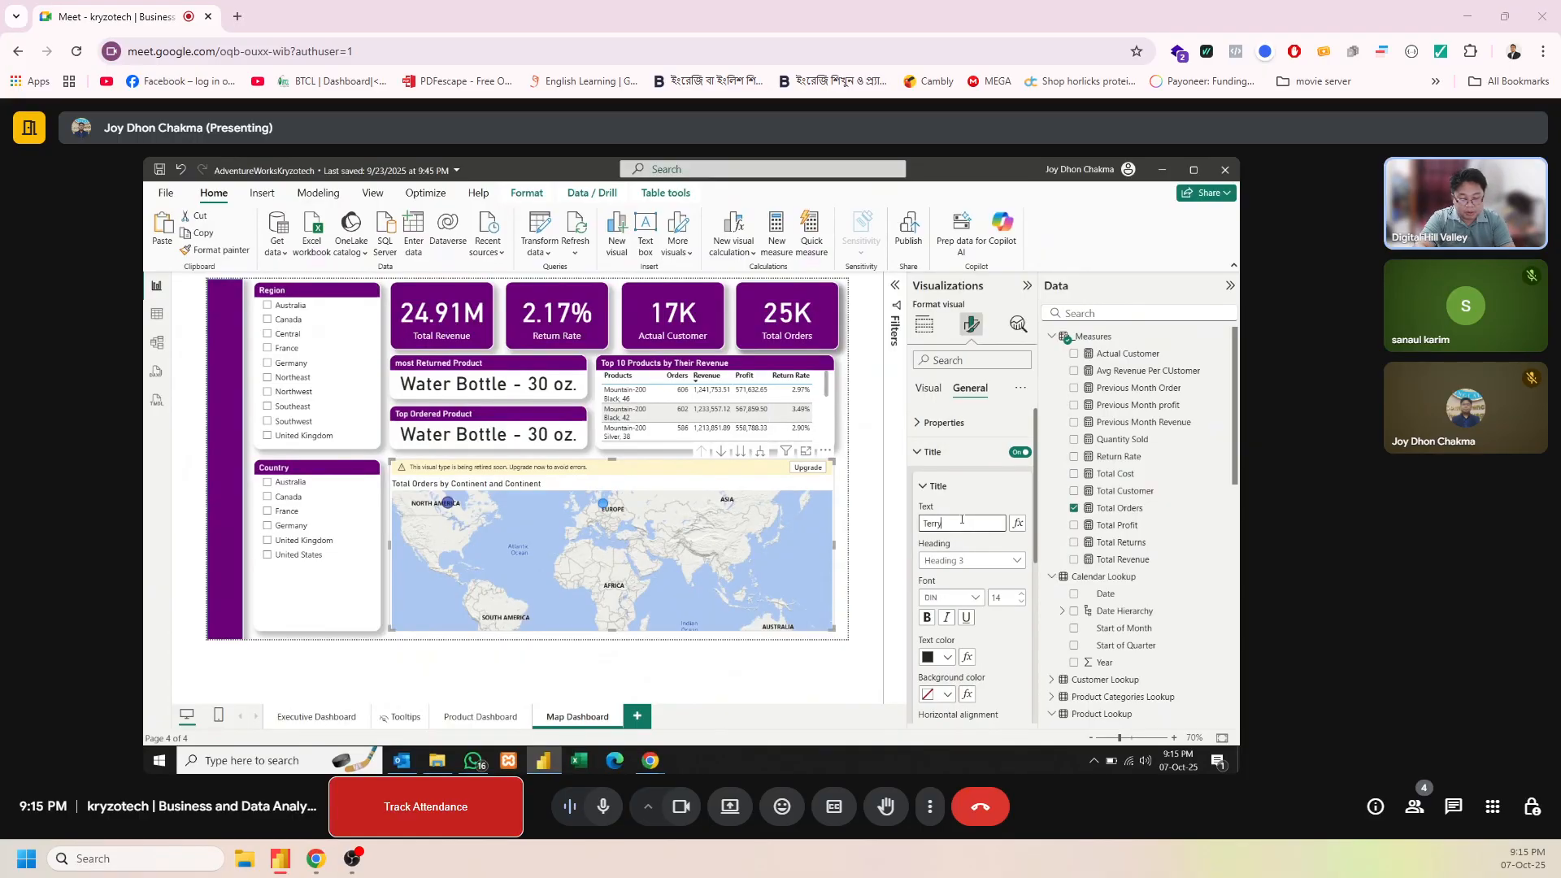
text(tory)
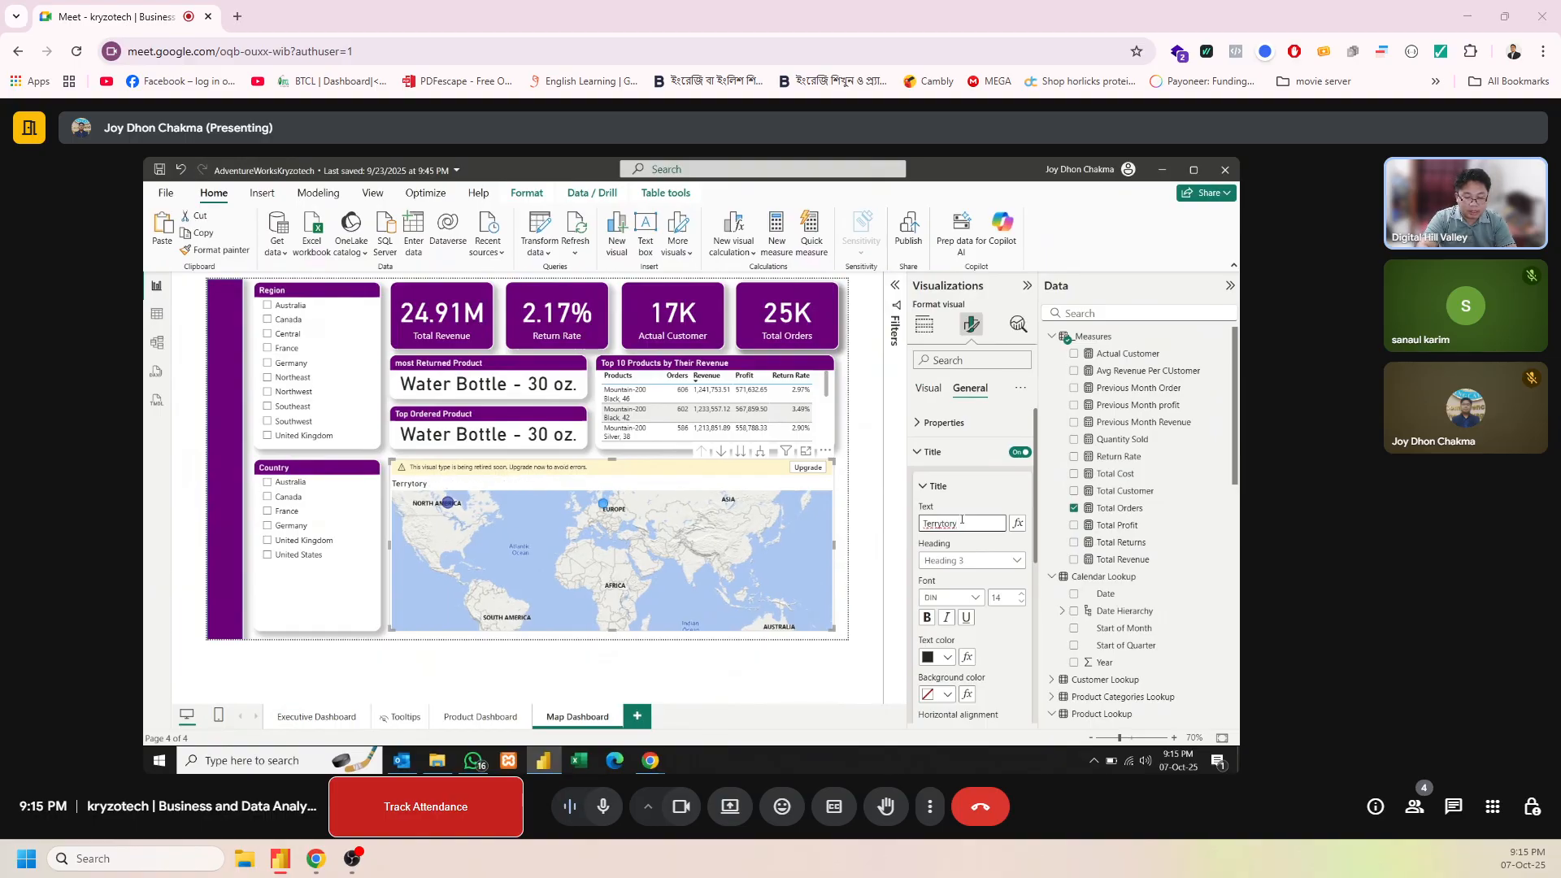
text( wis)
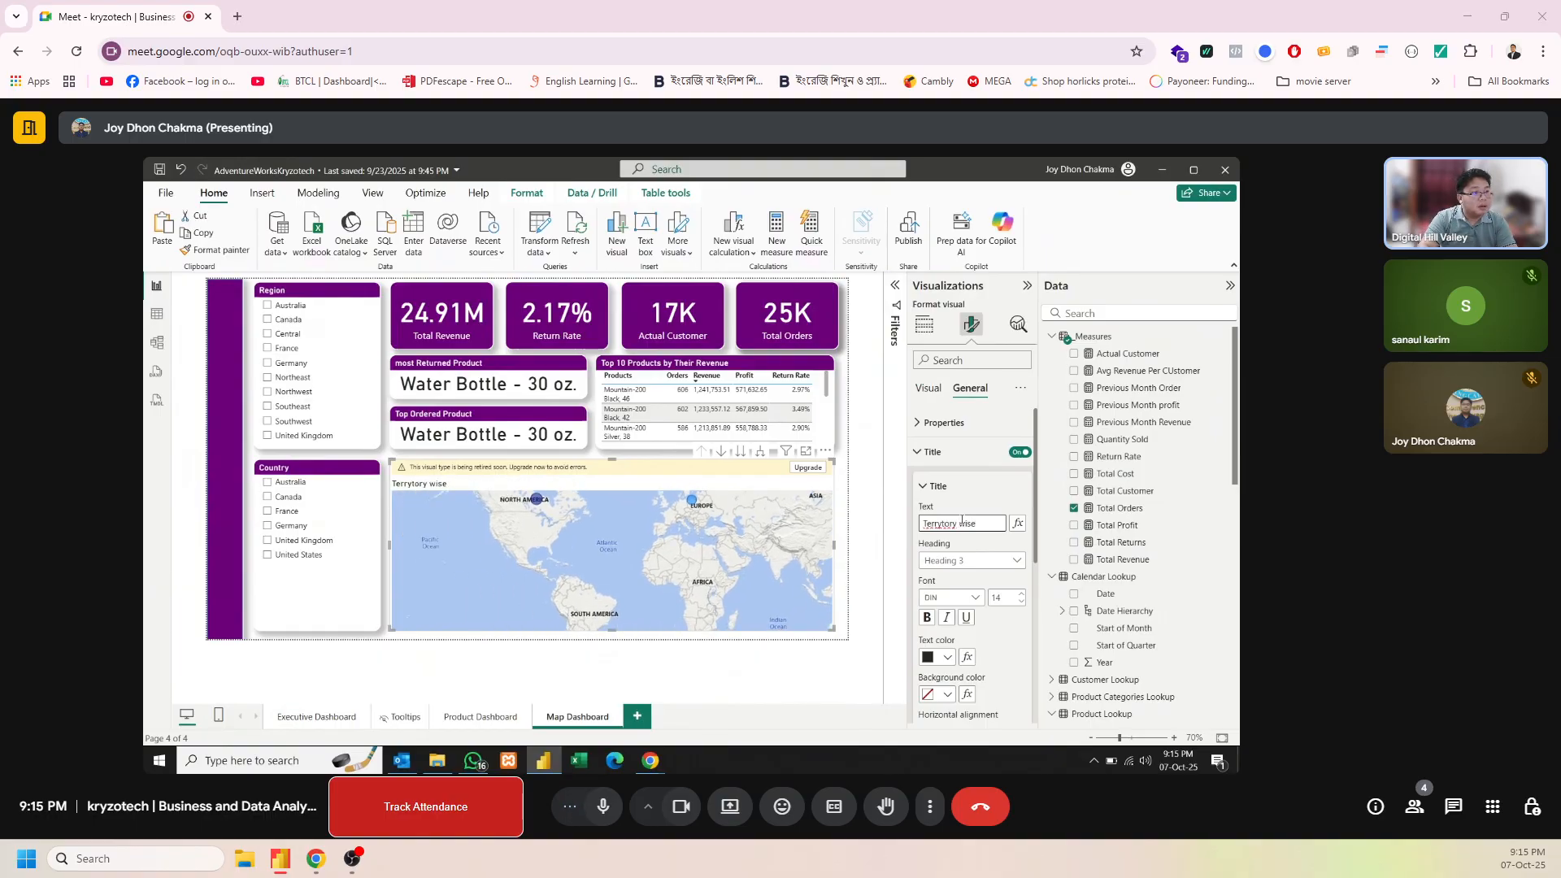
text(e Ord)
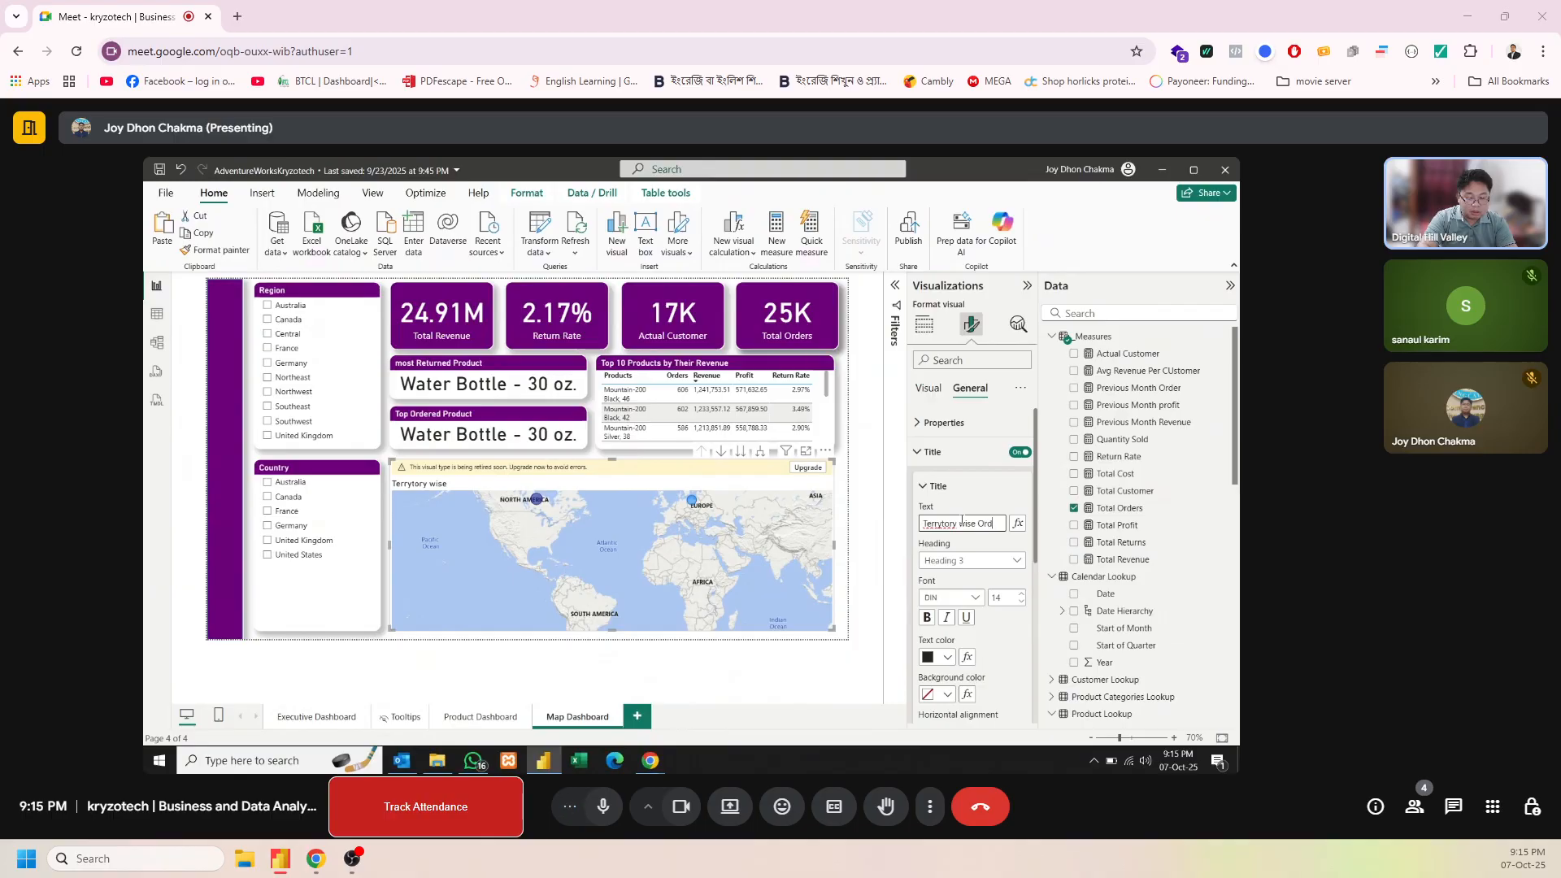
text(er Distributions)
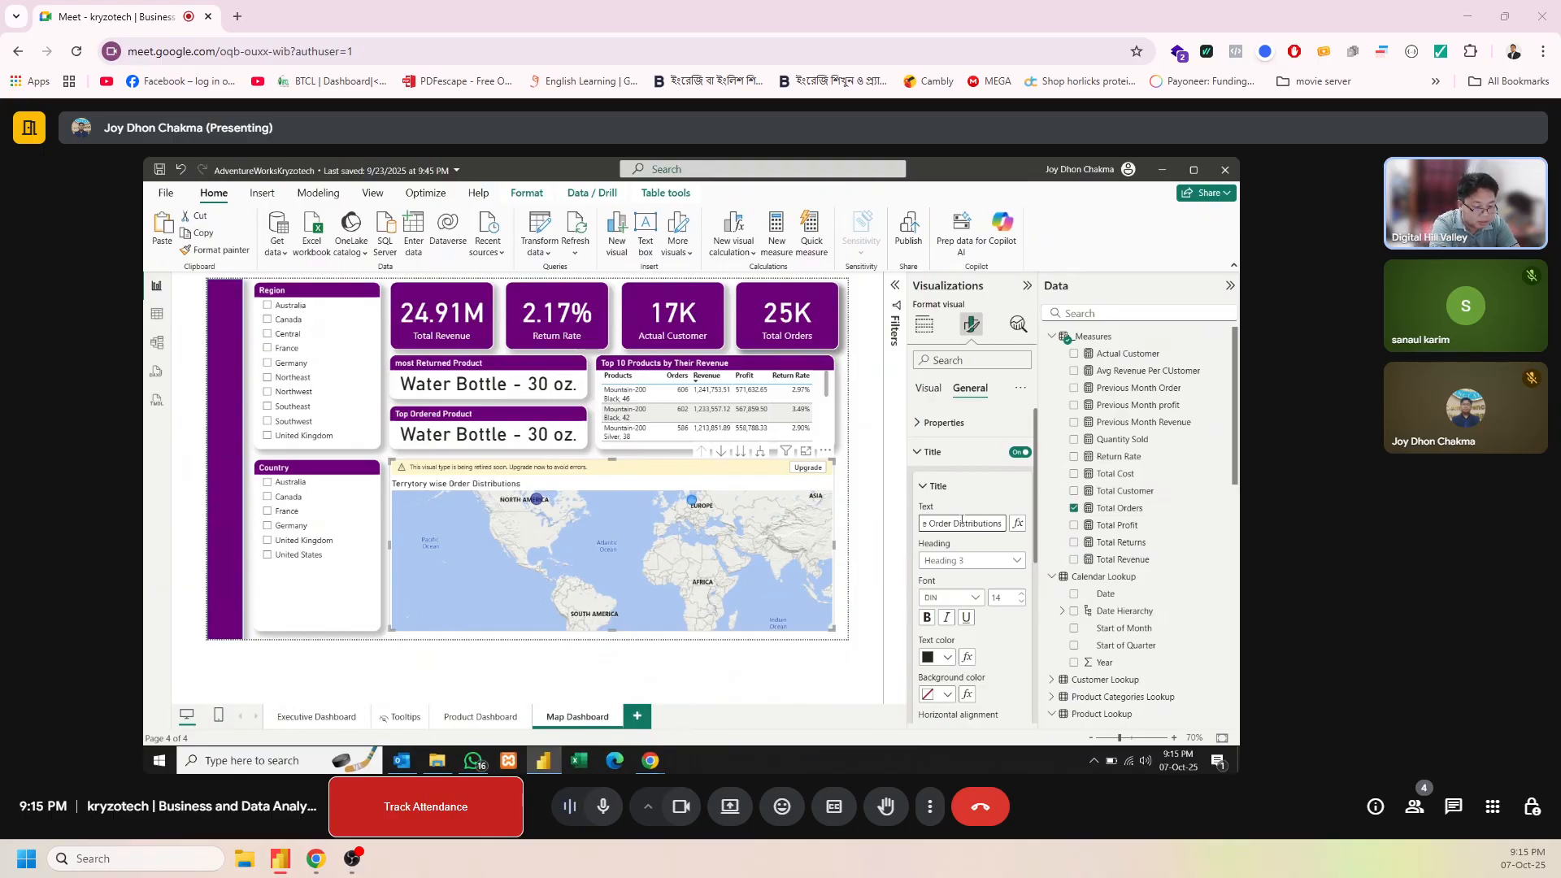
Give the map's title white text on the dark purple background used by the other visuals
click(948, 659)
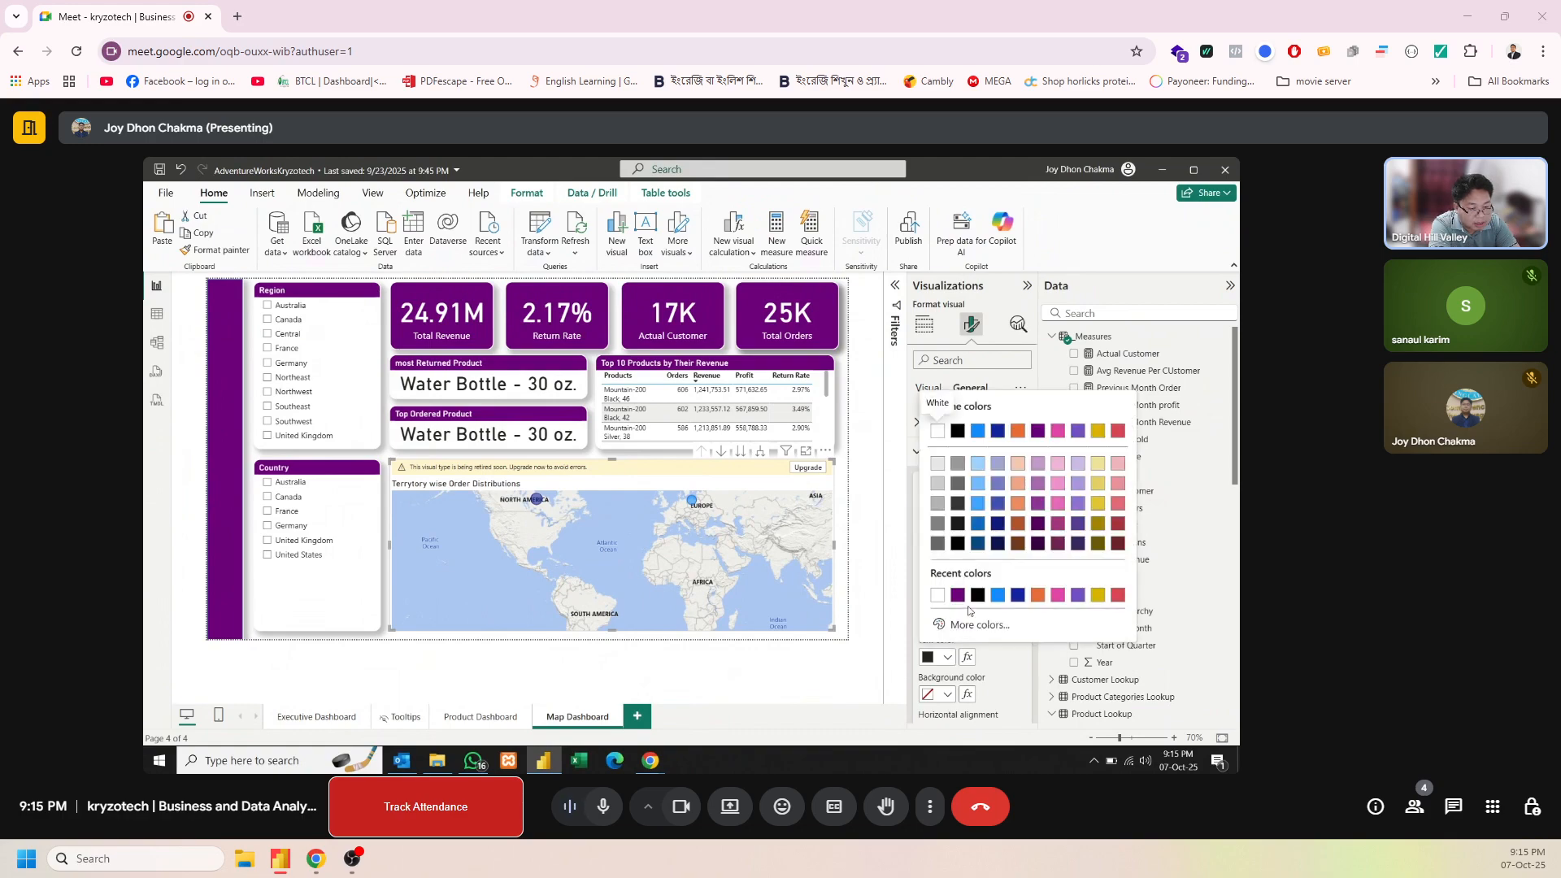
click(945, 603)
click(946, 694)
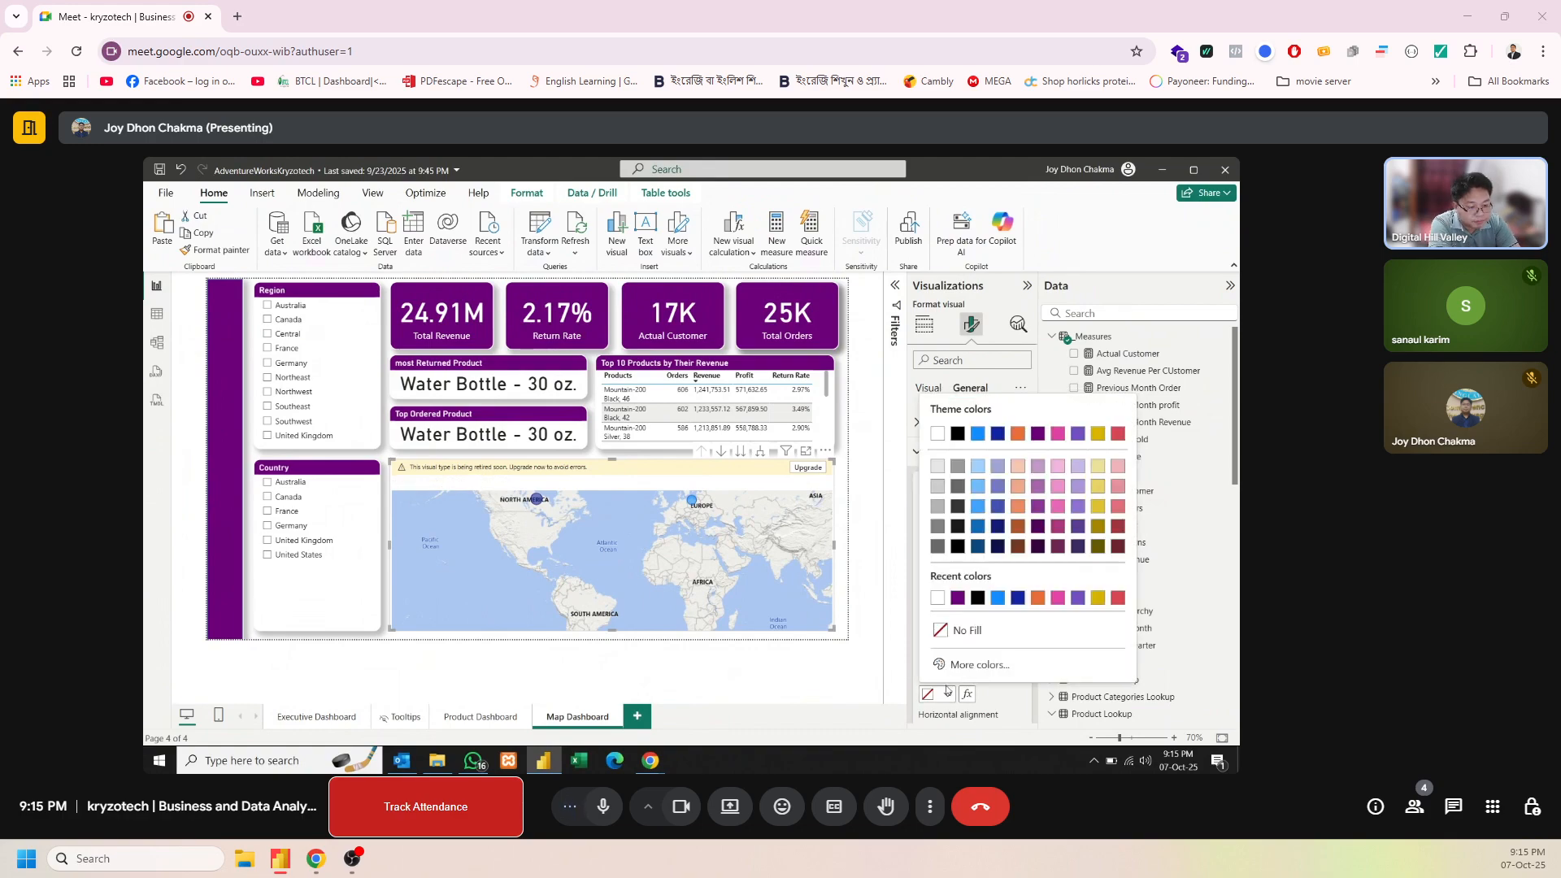
click(960, 608)
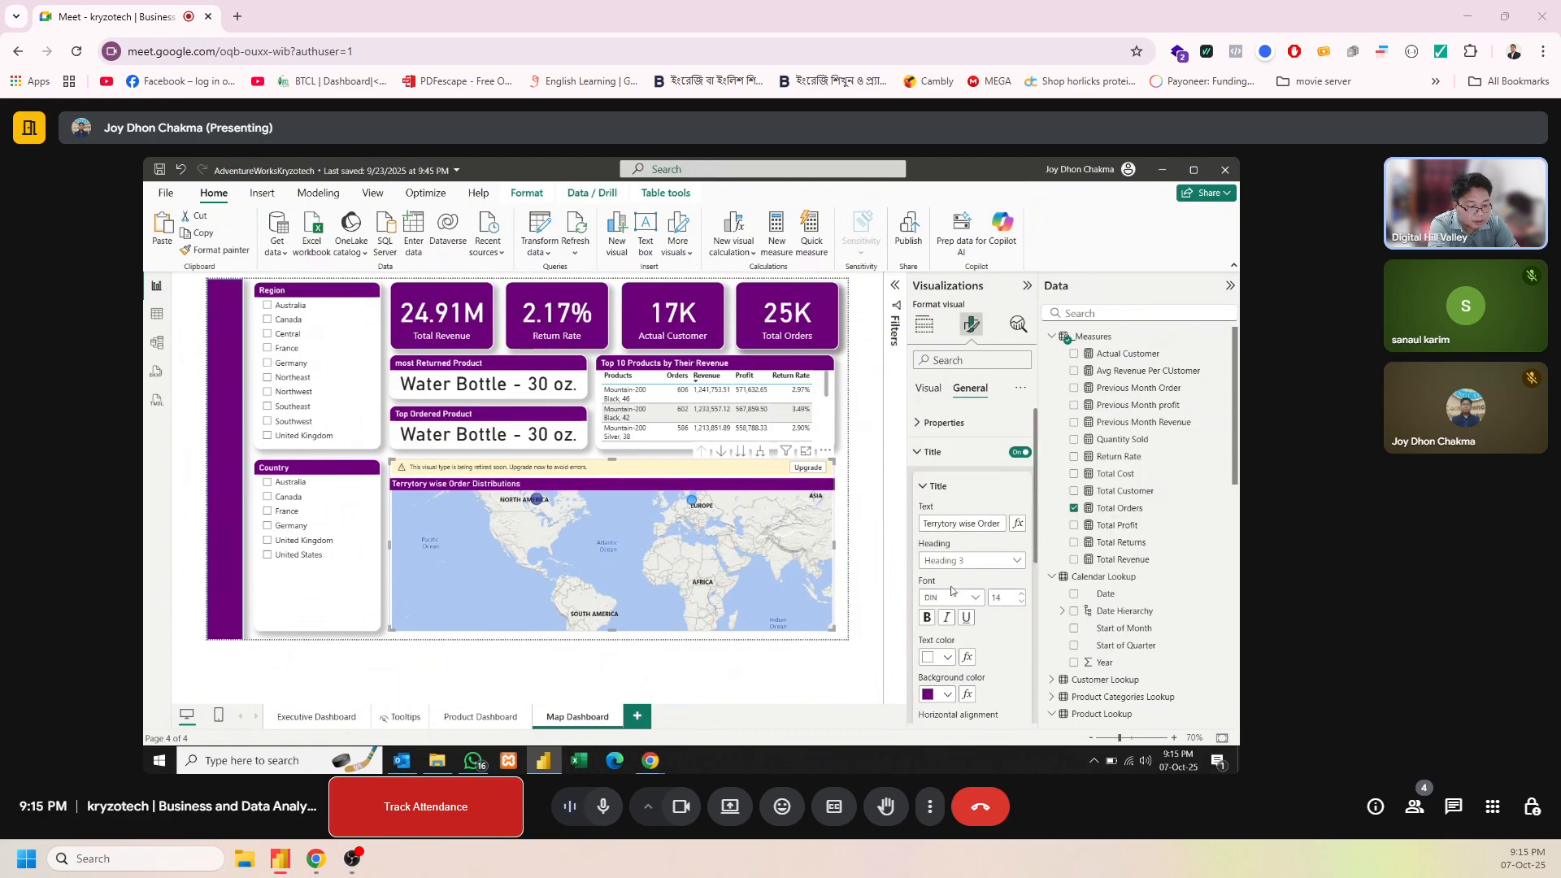
Turn on the visual border and shadow effects for the map
scroll(1023, 586, down, 2)
scroll(1023, 586, down, 3)
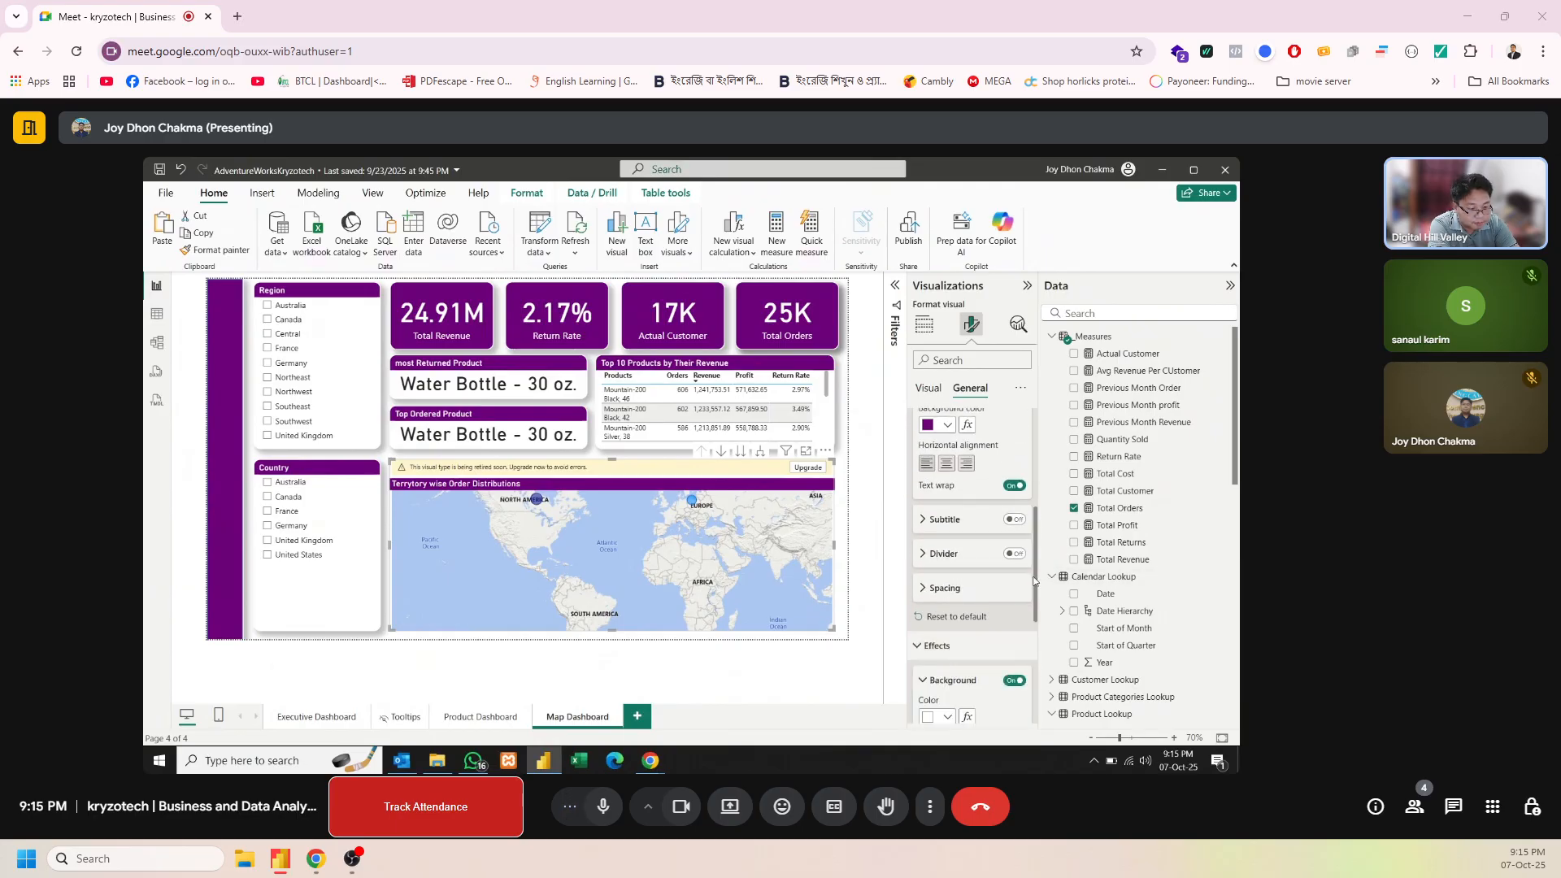
scroll(1034, 582, down, 5)
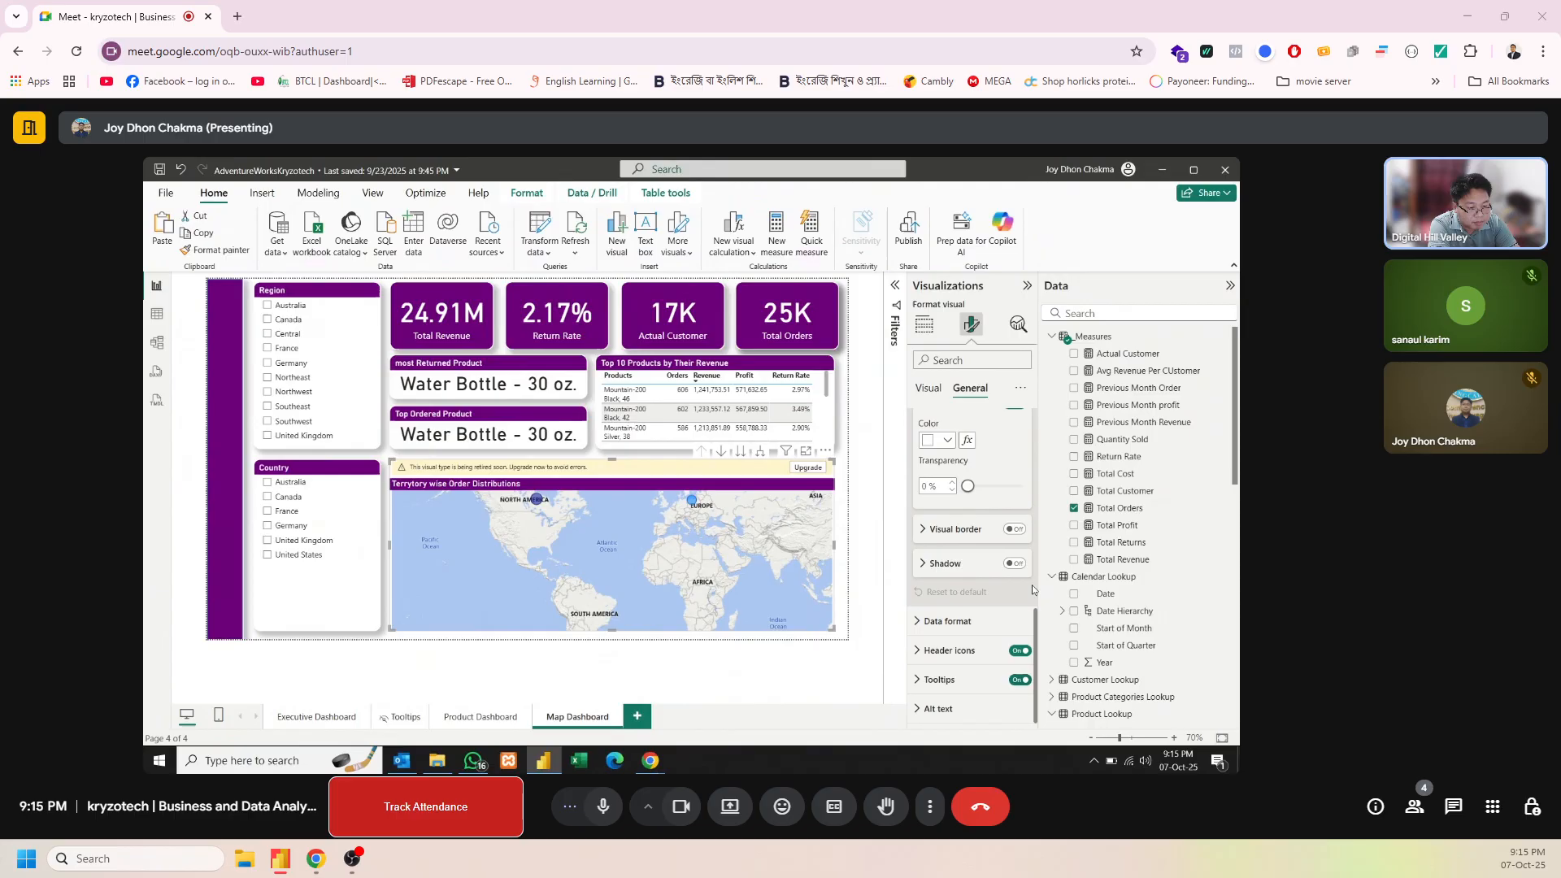
click(1014, 530)
click(1015, 565)
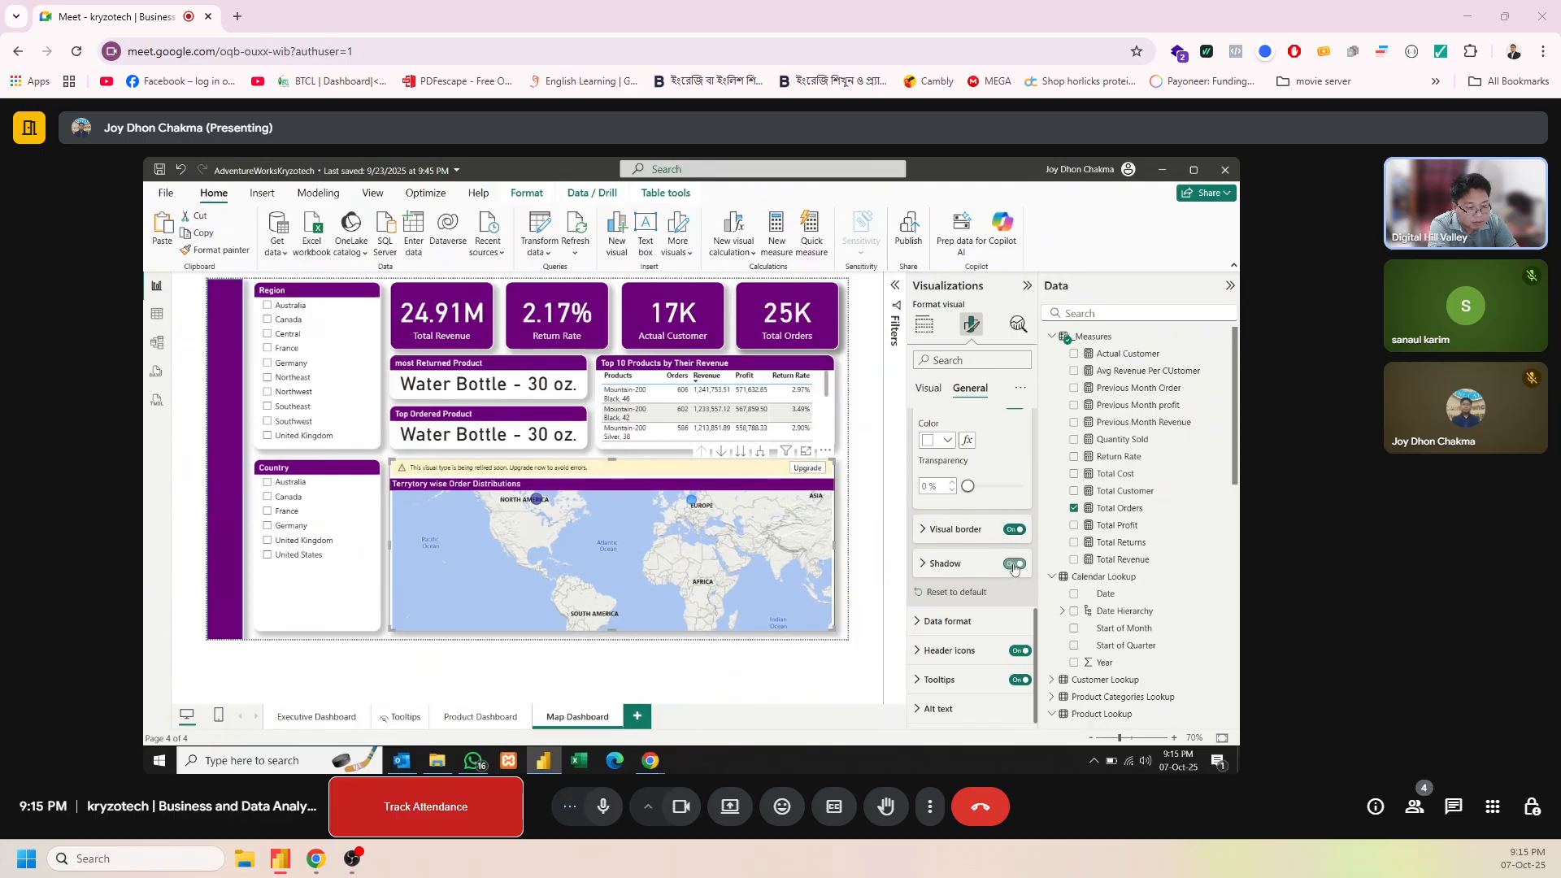
Make the map's border white with 14 px rounded corners and a 2 px width, and deselect the map
click(940, 535)
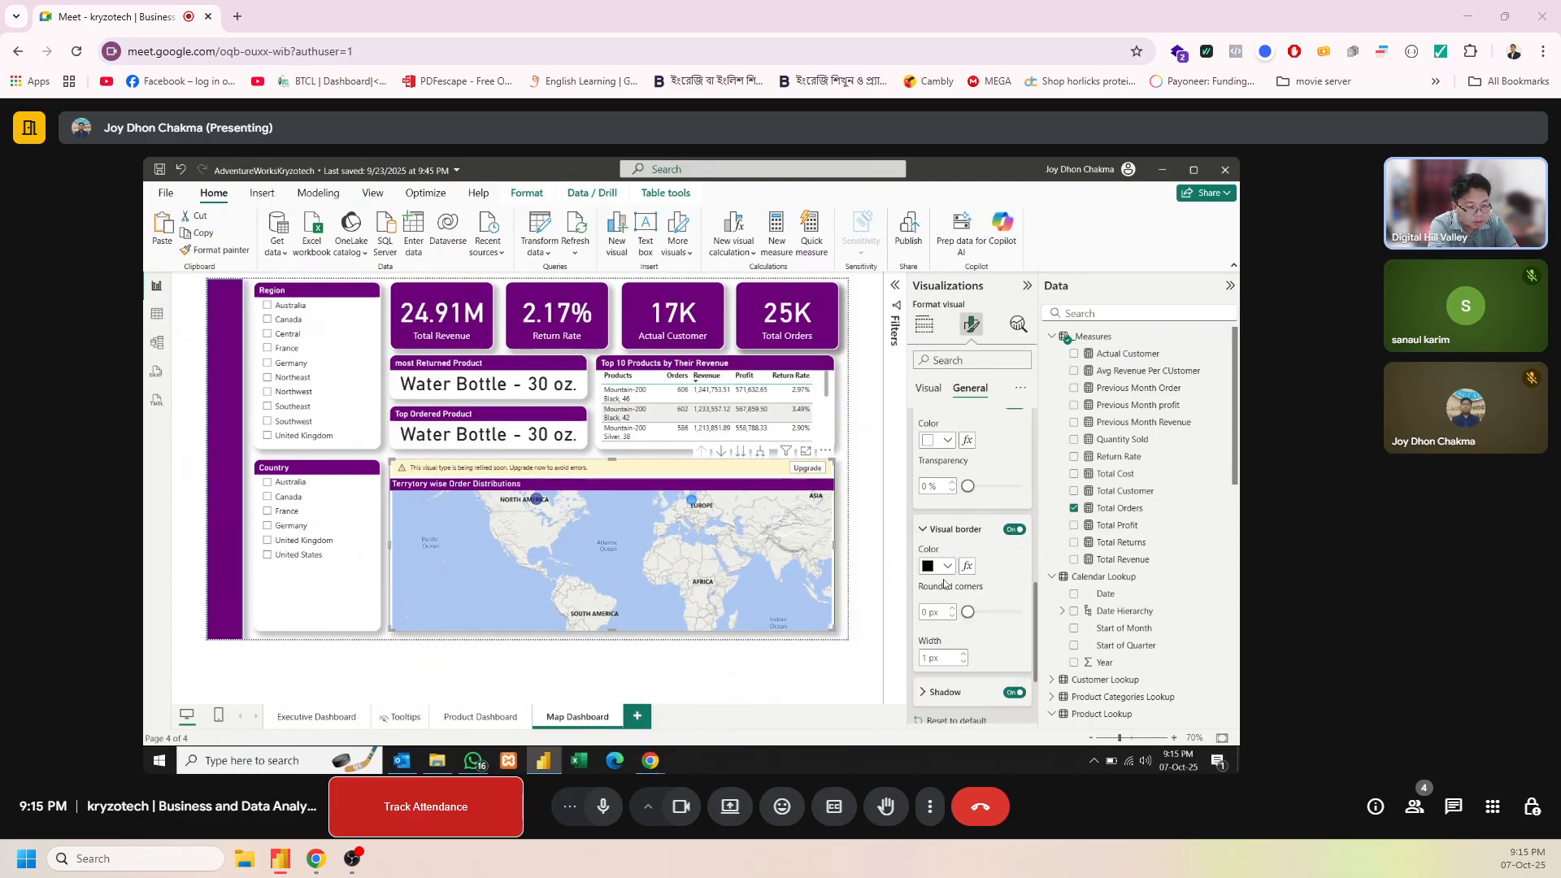
click(946, 567)
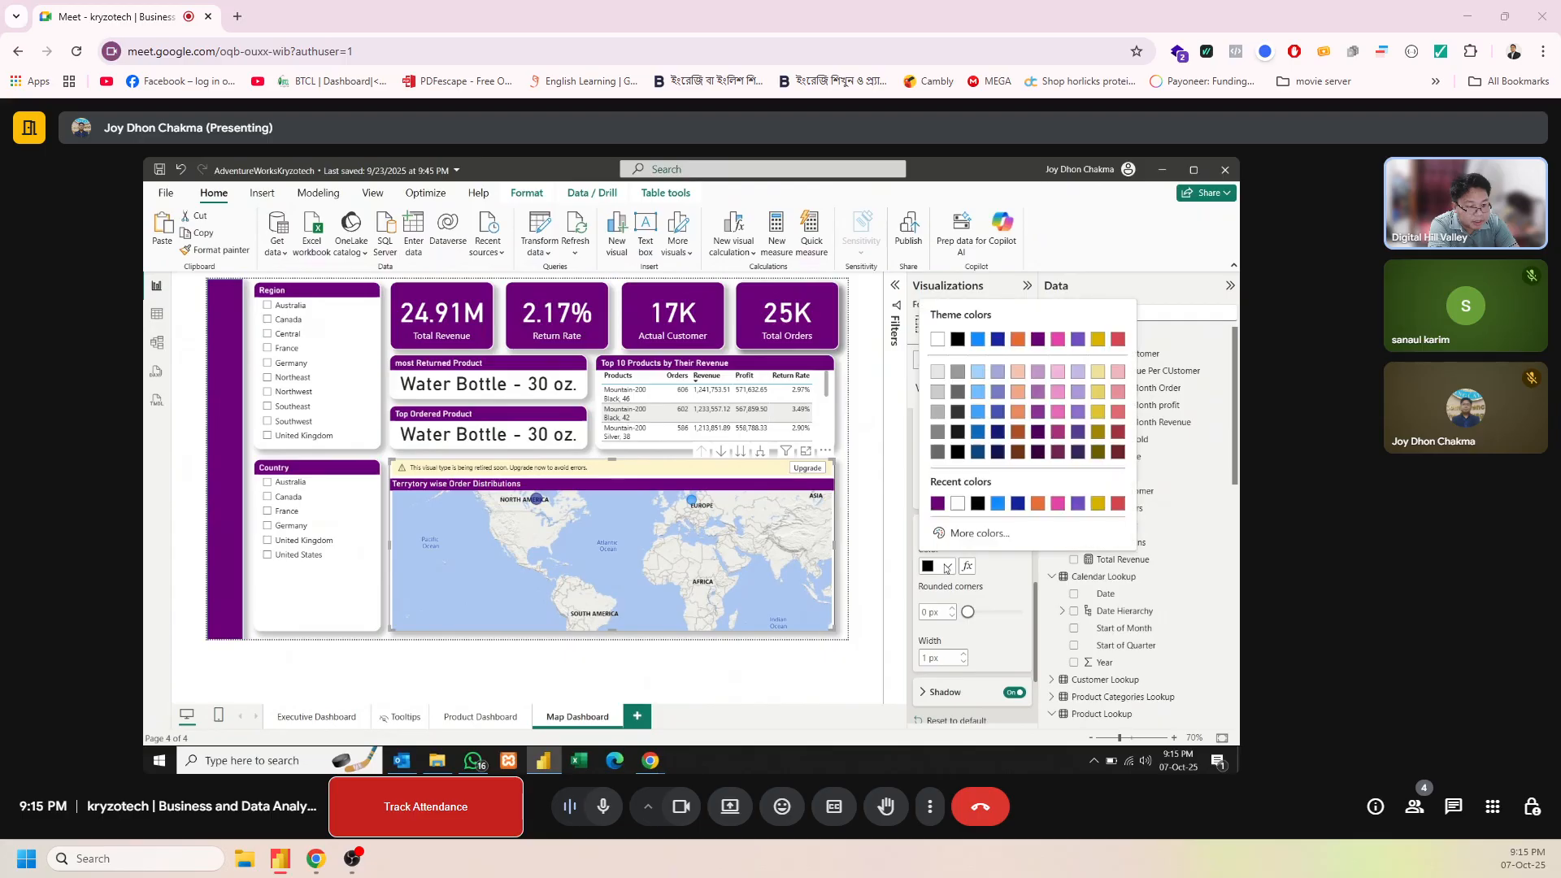
click(958, 503)
click(937, 614)
text(14)
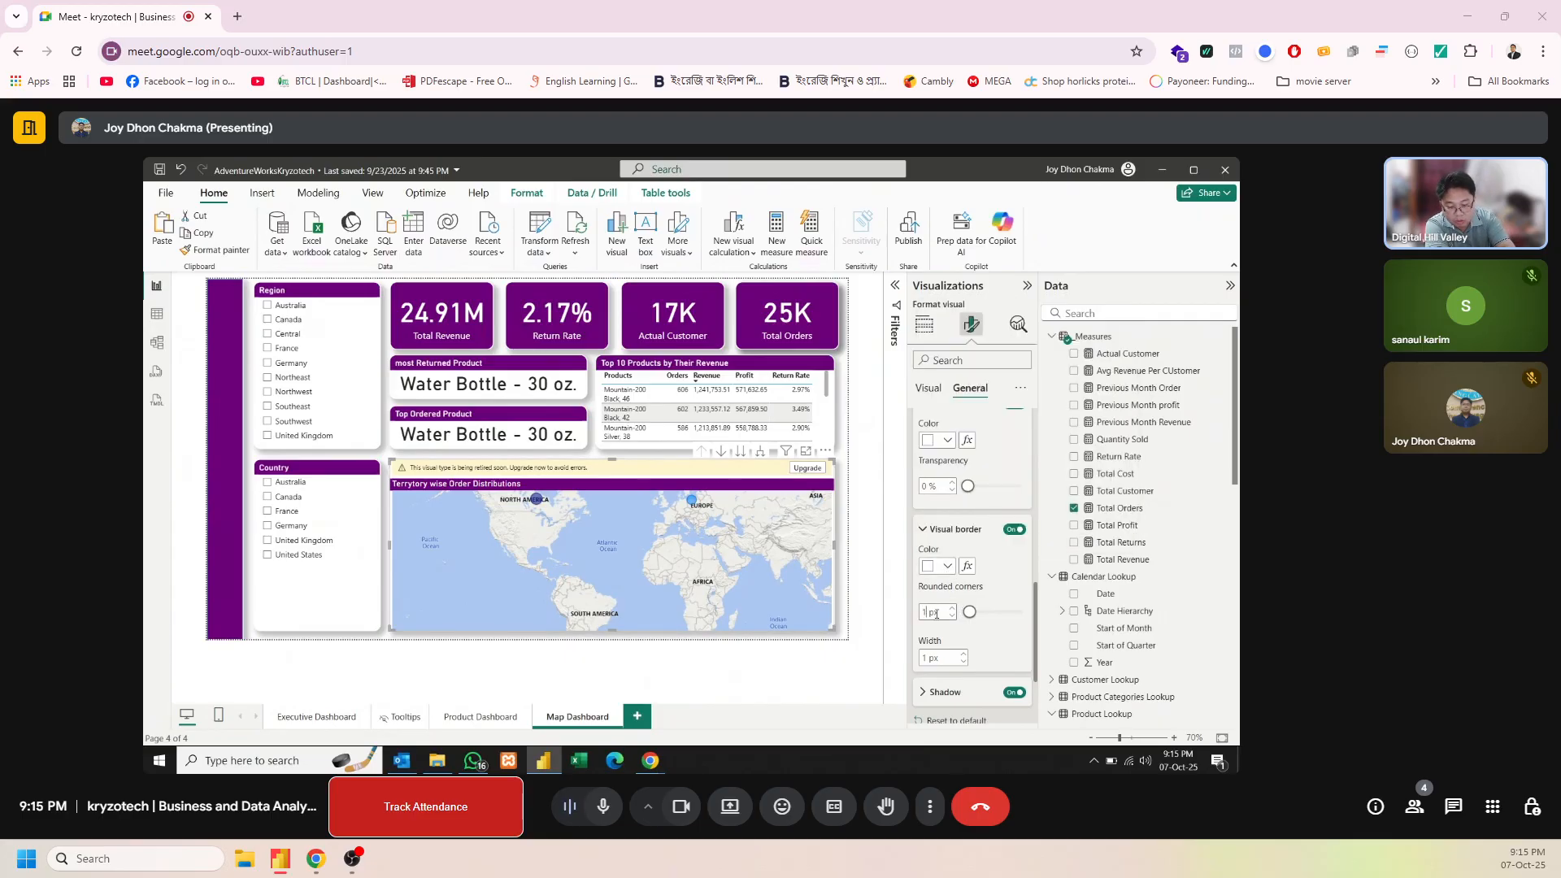
click(964, 654)
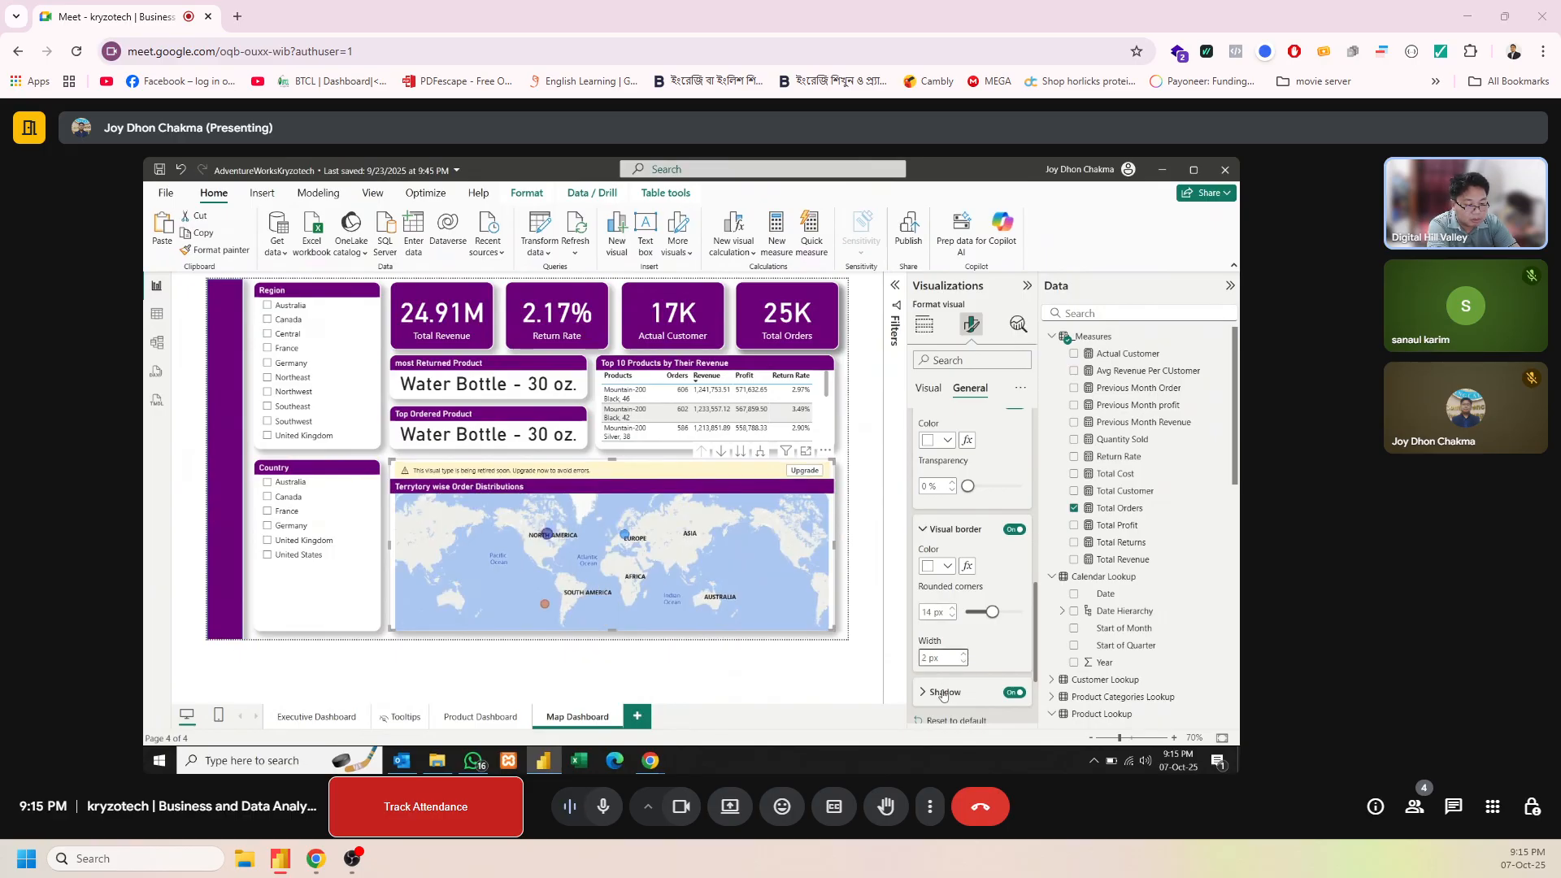
click(838, 585)
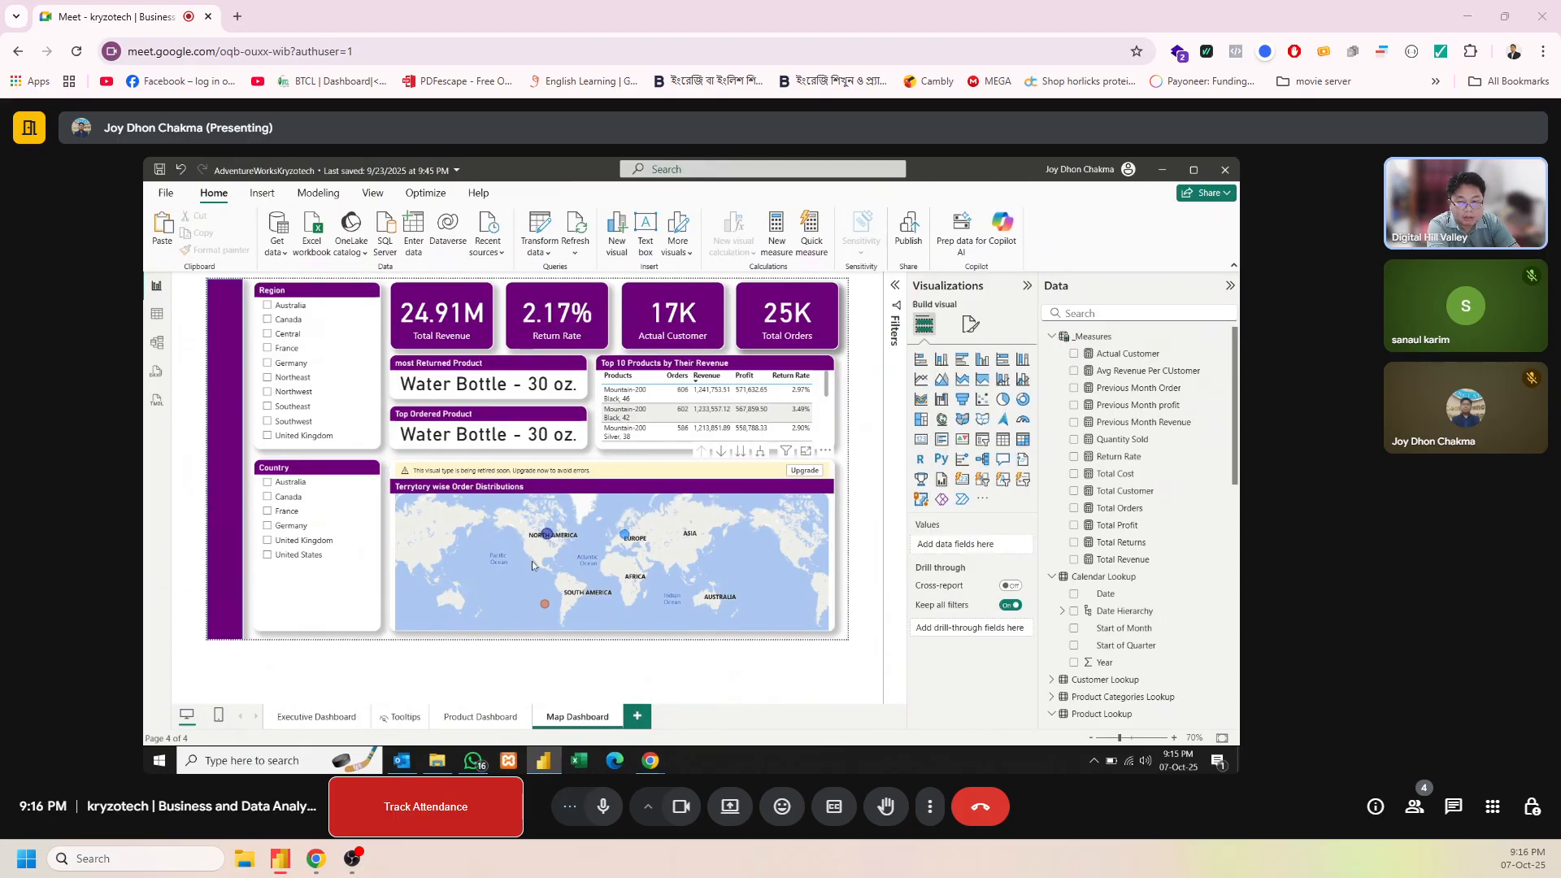
Test the Region slicer with Australia and Canada in turn, clearing each selection to restore the full page
click(268, 306)
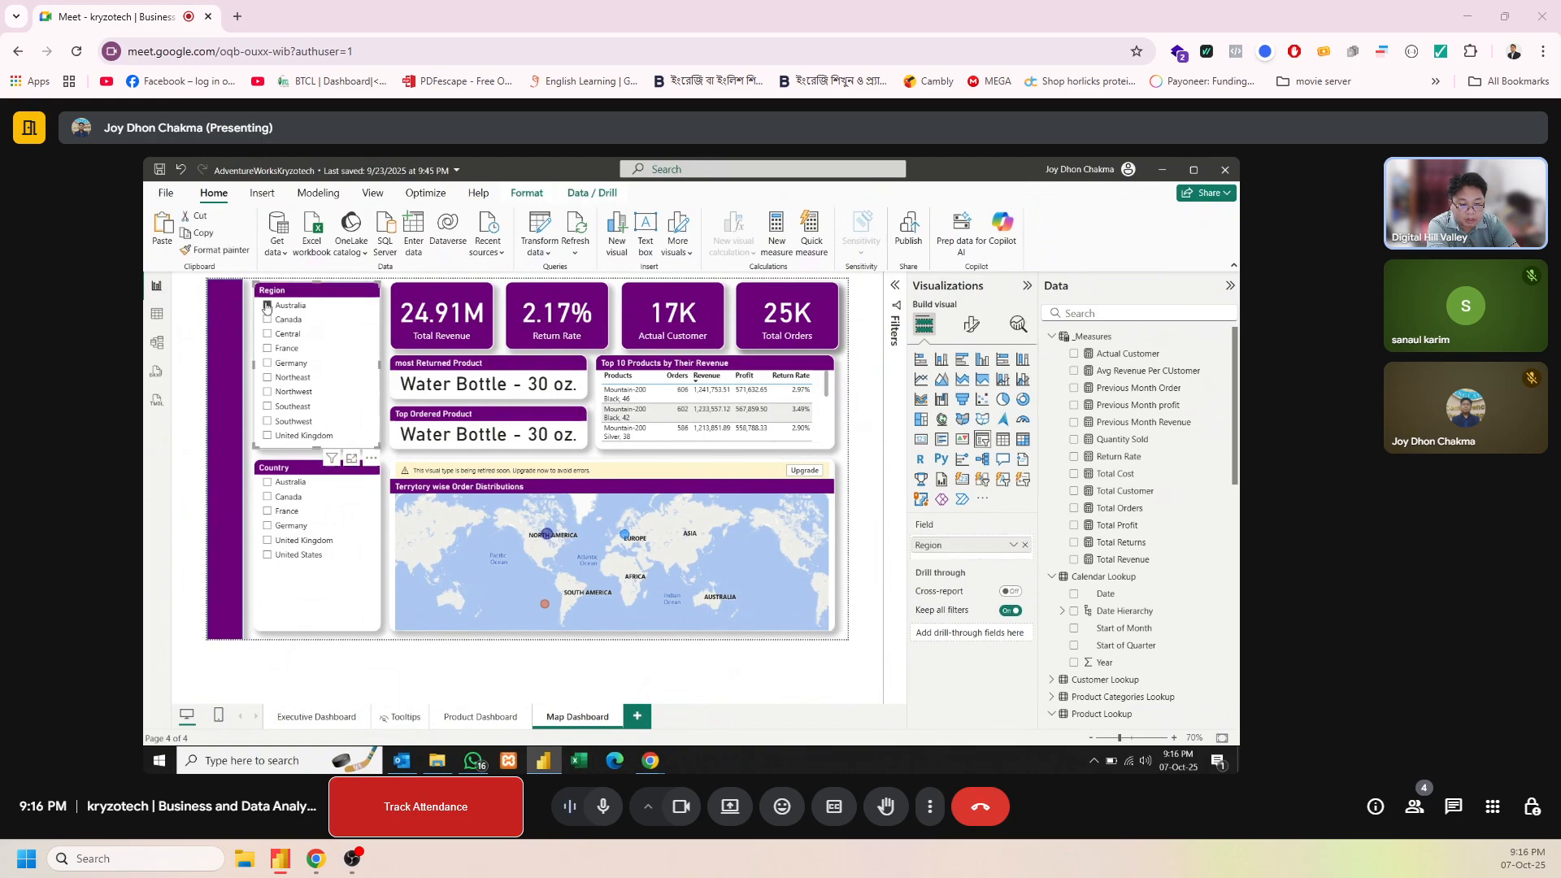
click(267, 306)
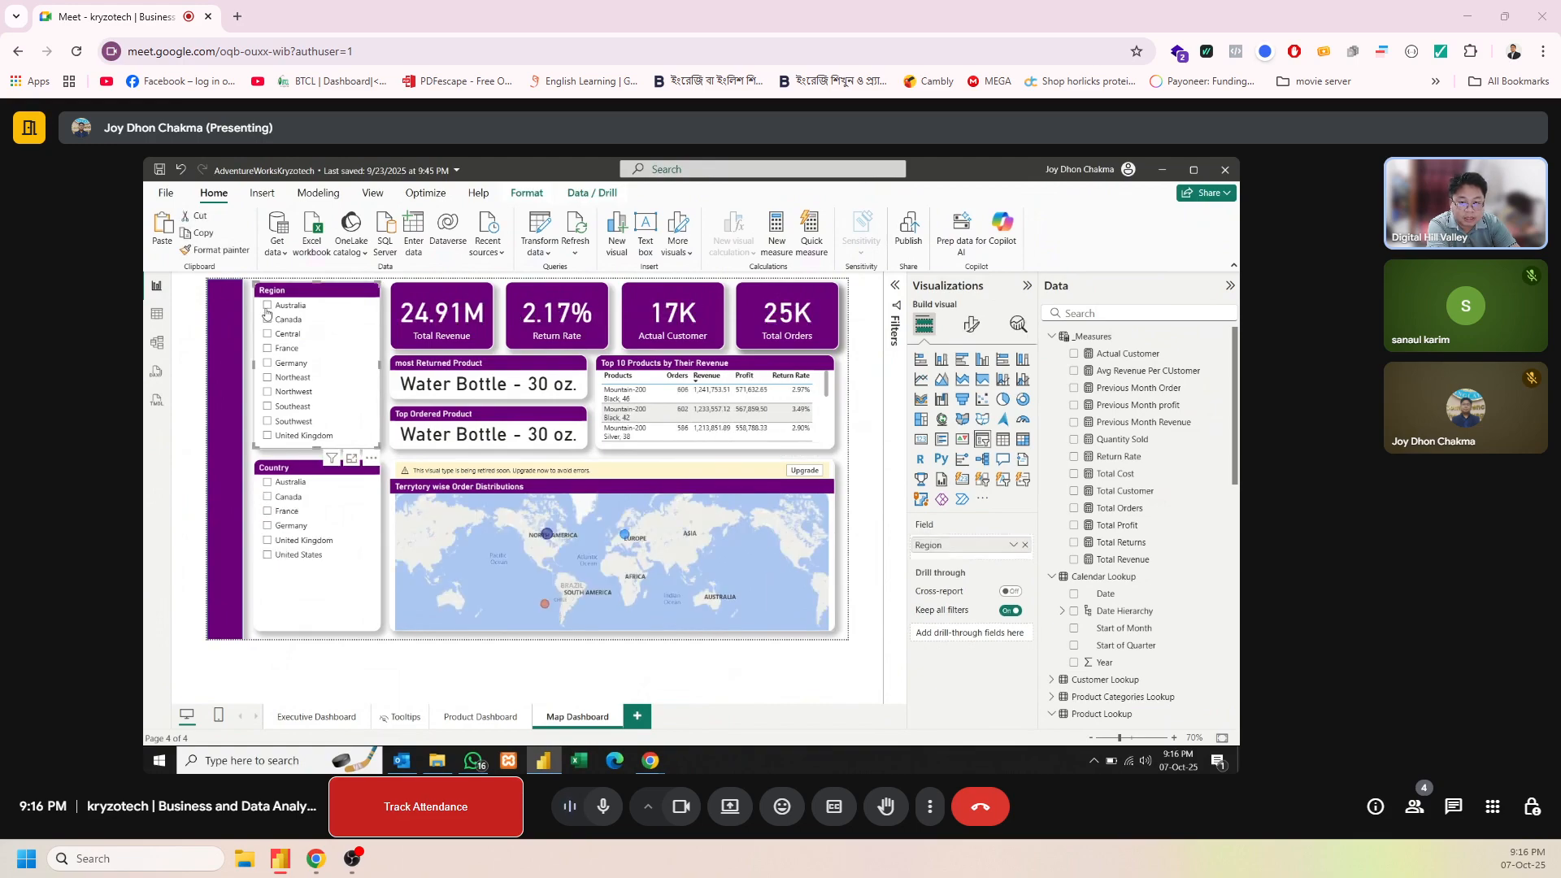
click(267, 320)
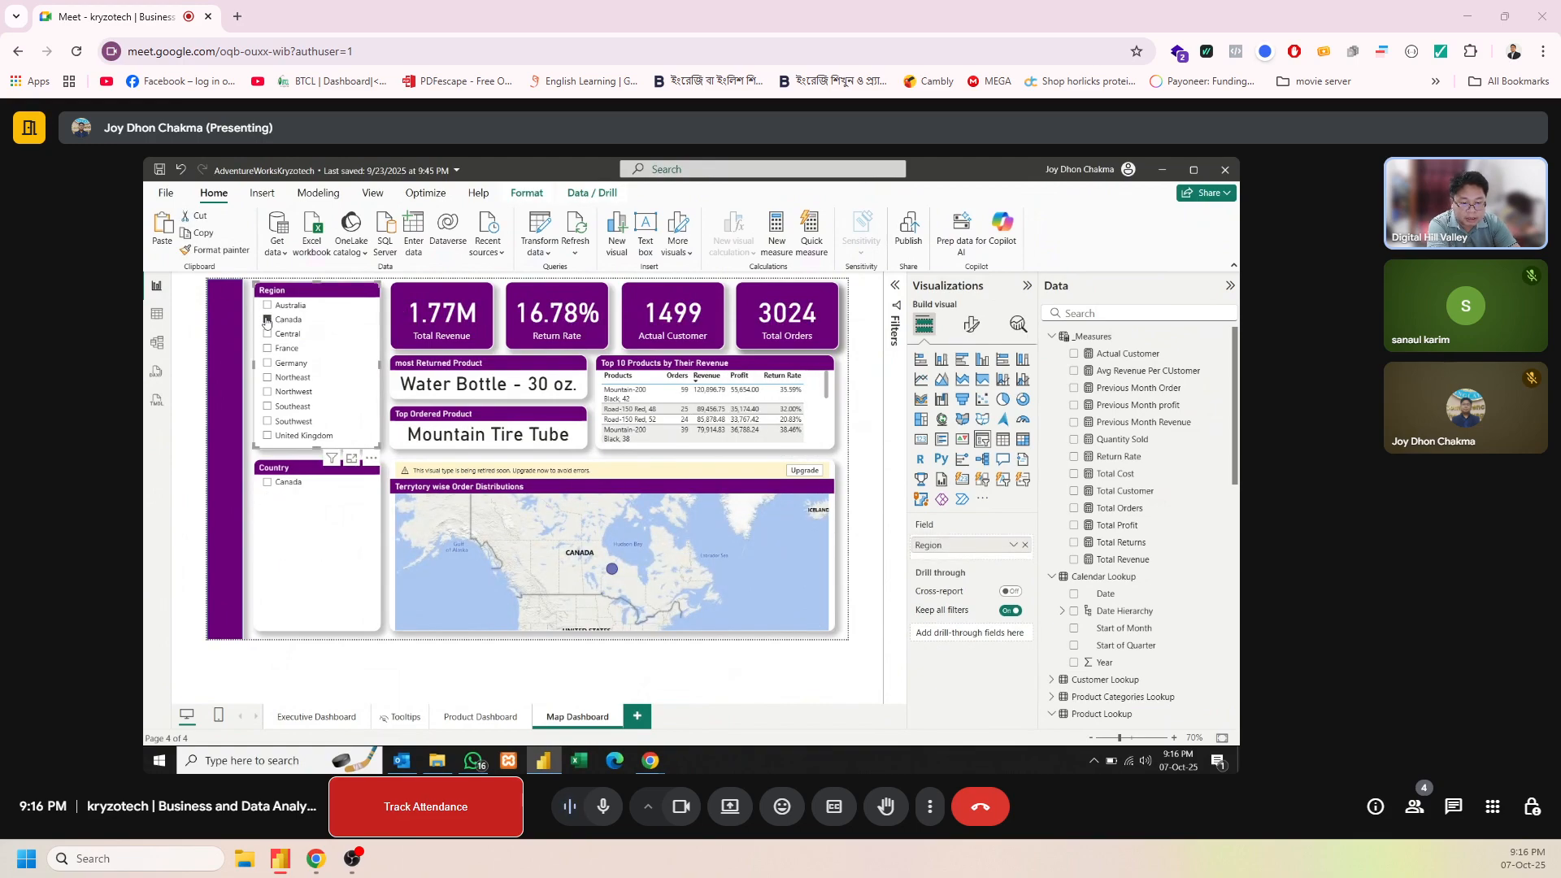
click(267, 320)
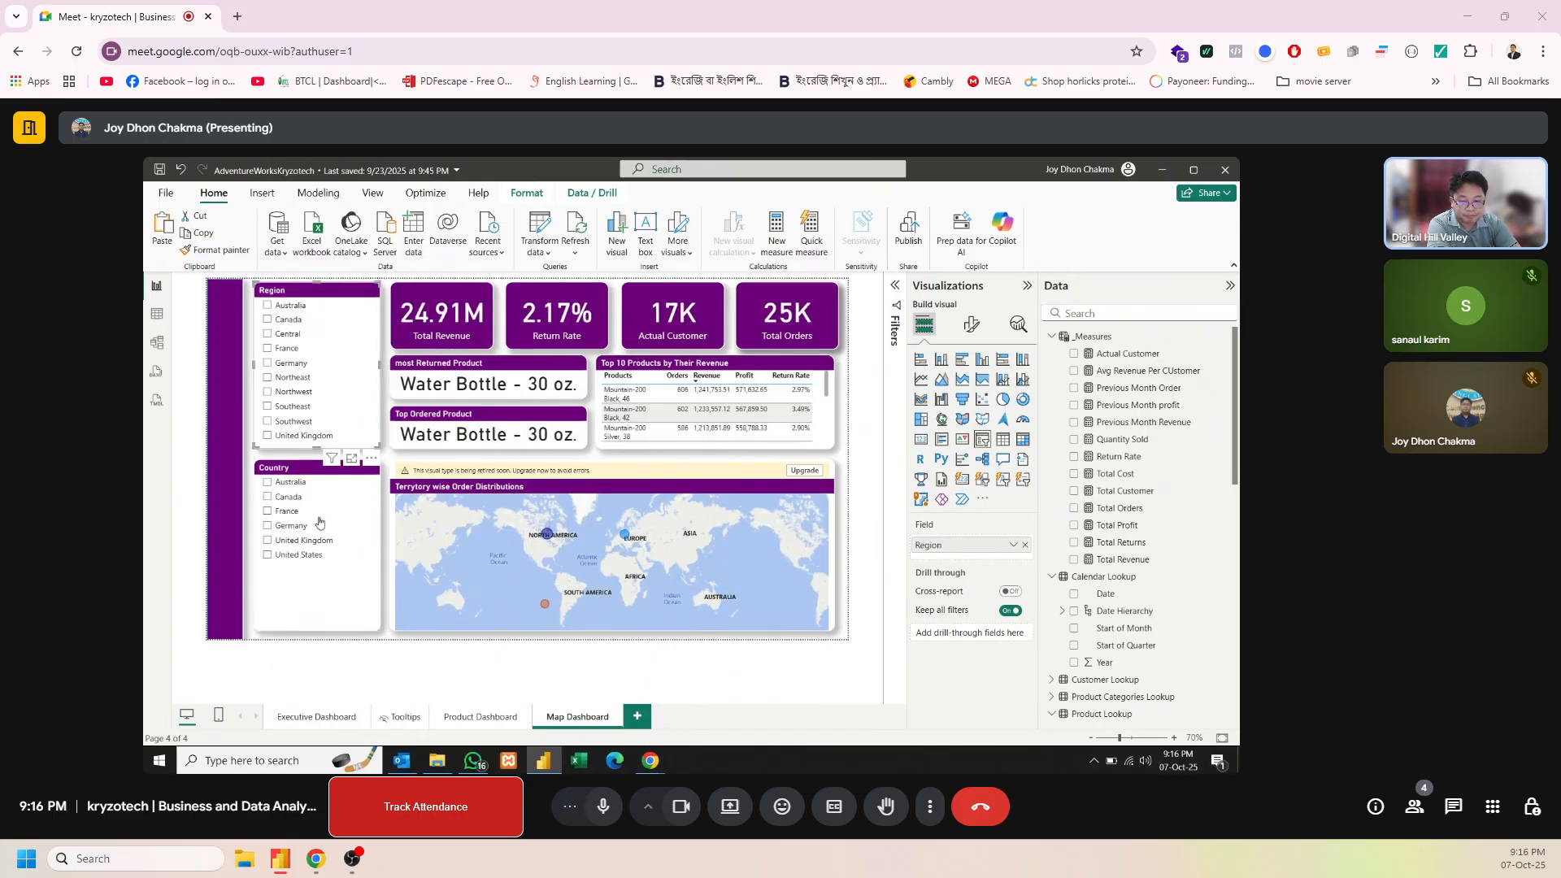
click(250, 578)
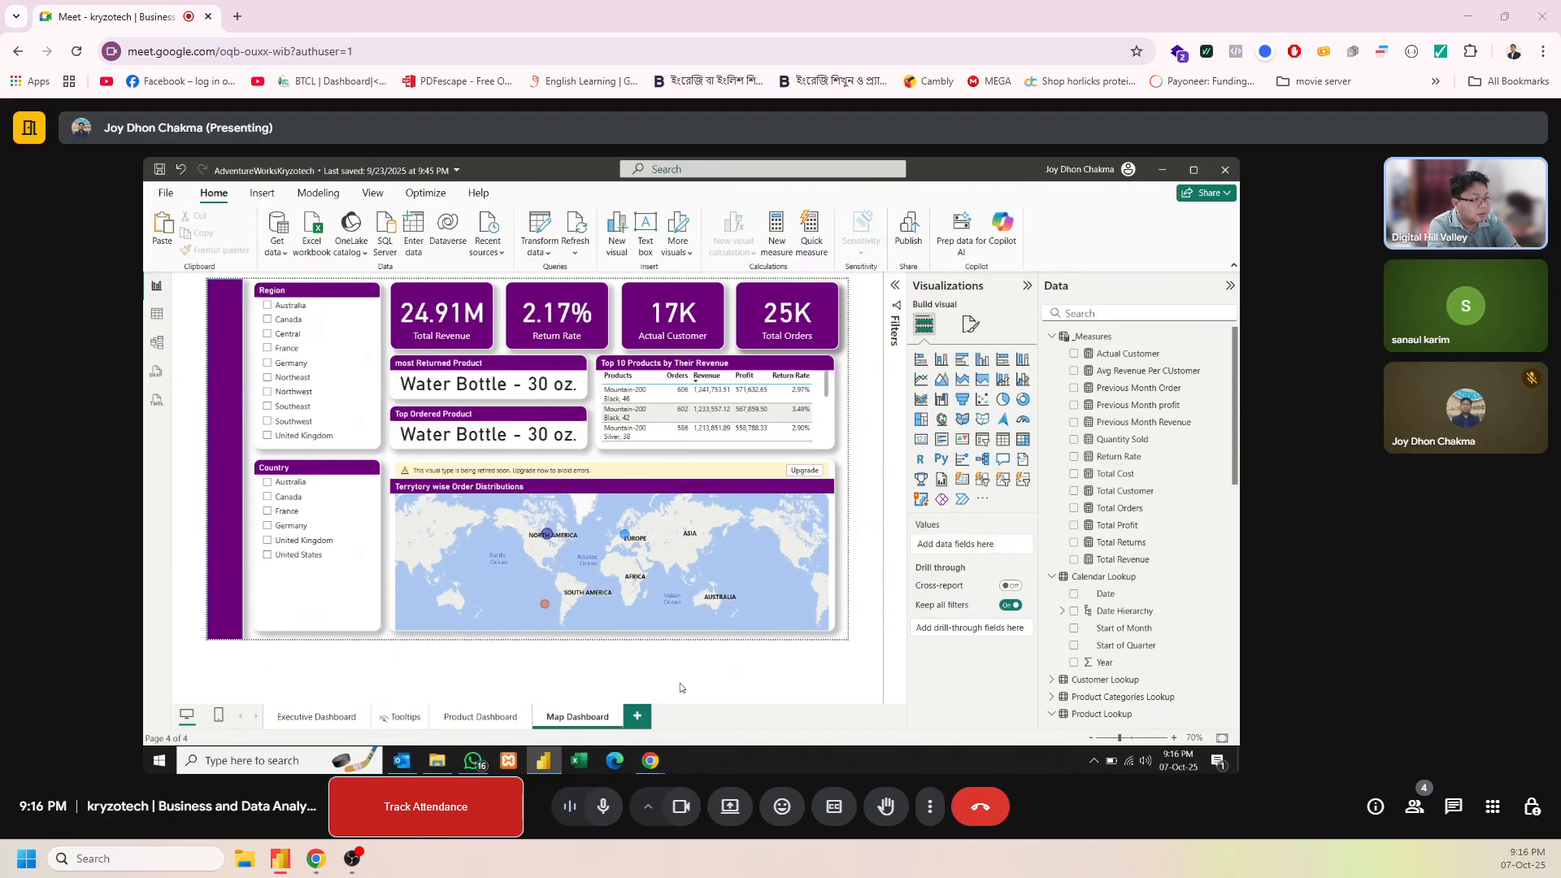
Add a new report page after Map Dashboard and name it "Customer Dashboard"
click(638, 716)
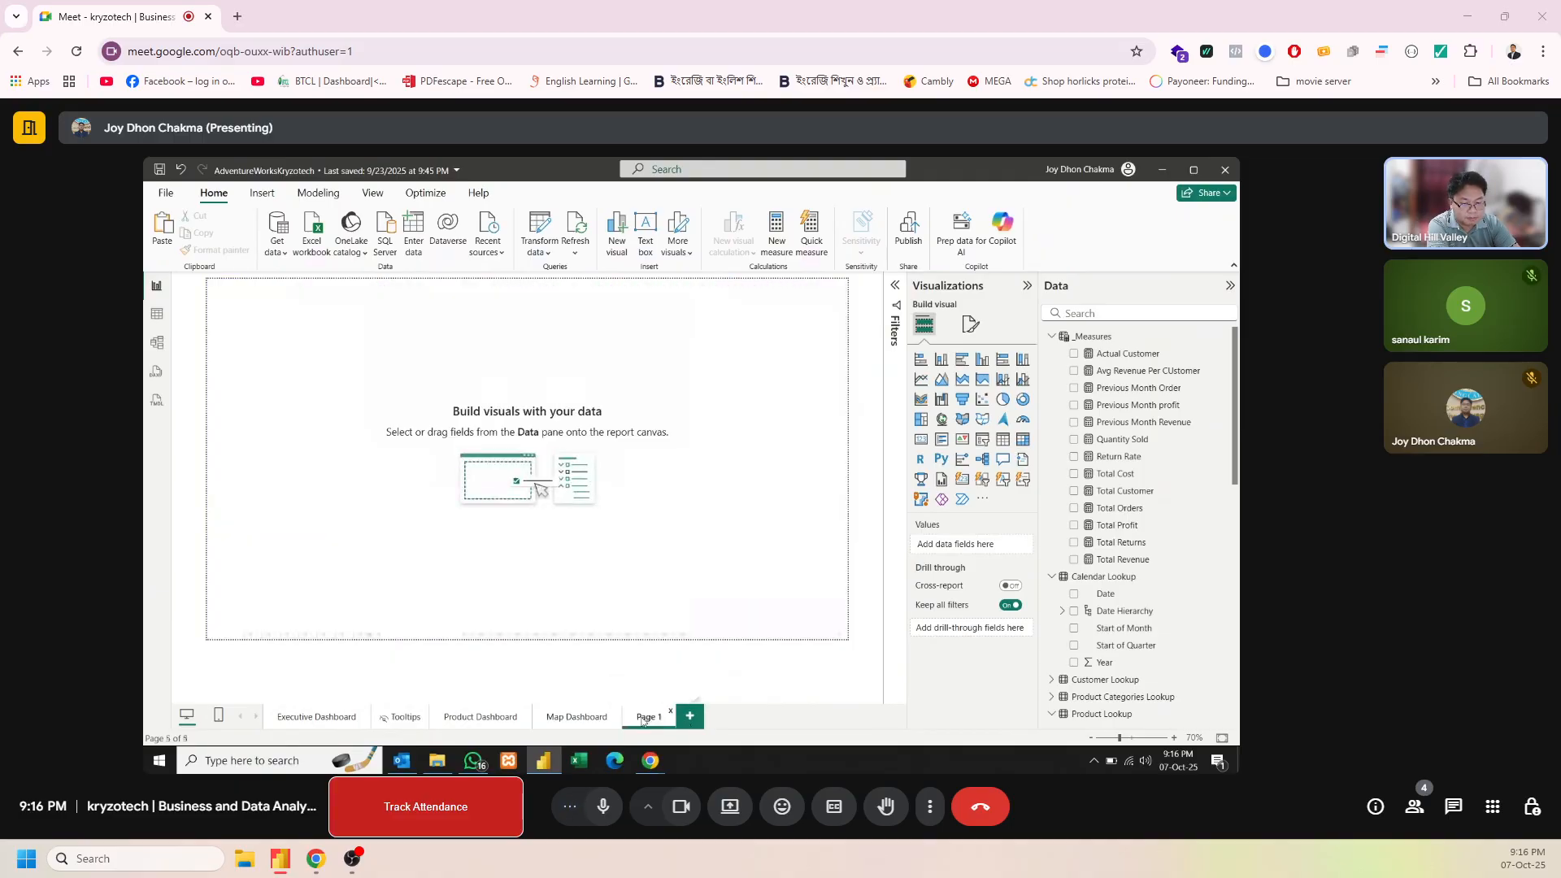
click(572, 719)
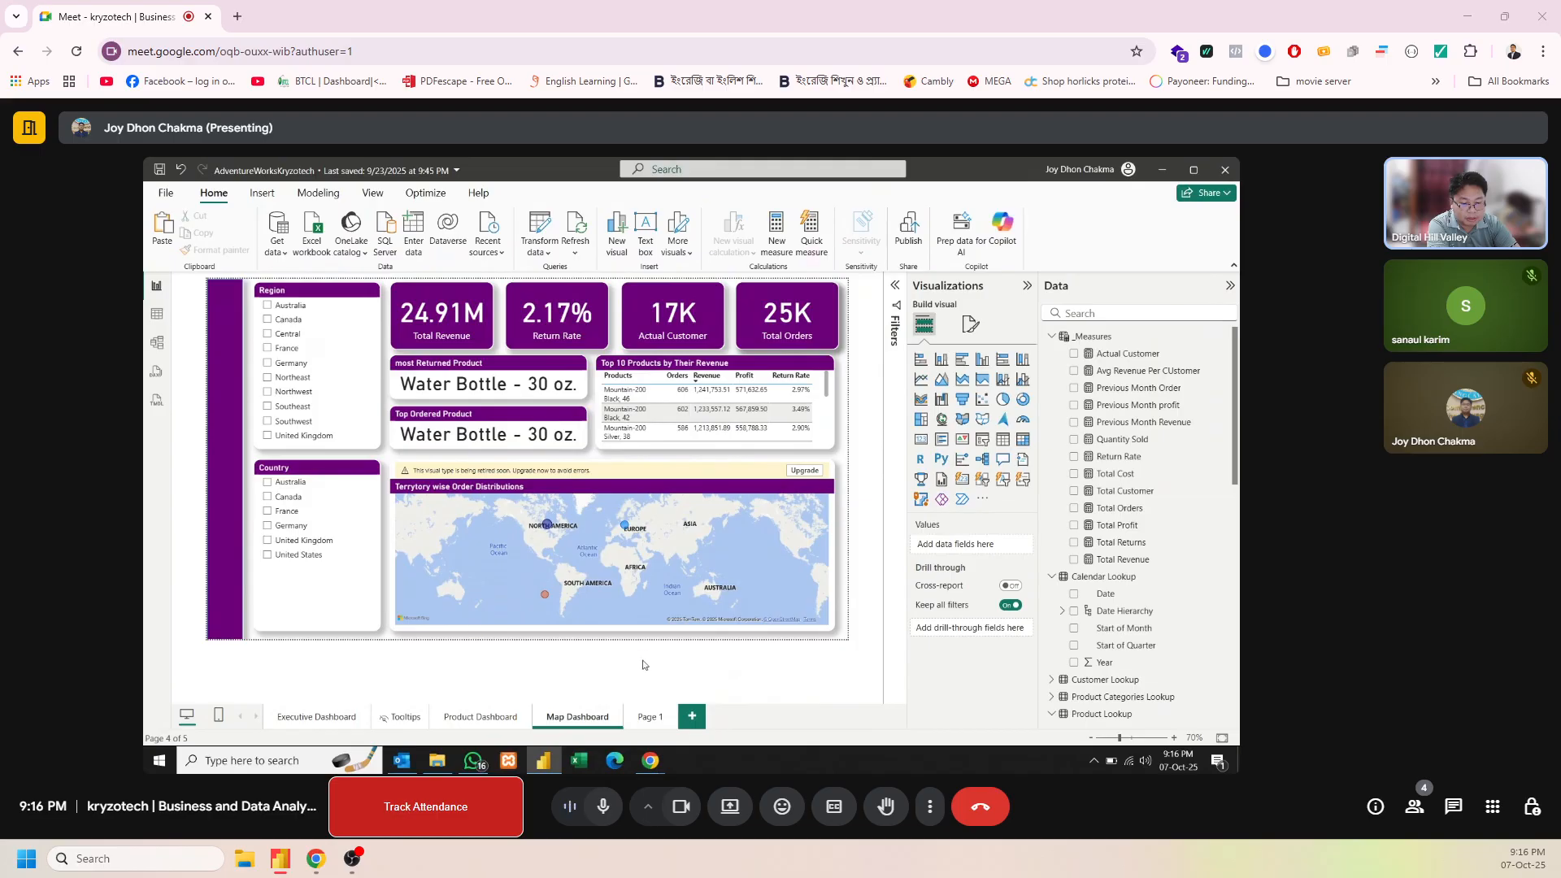
double_click(650, 716)
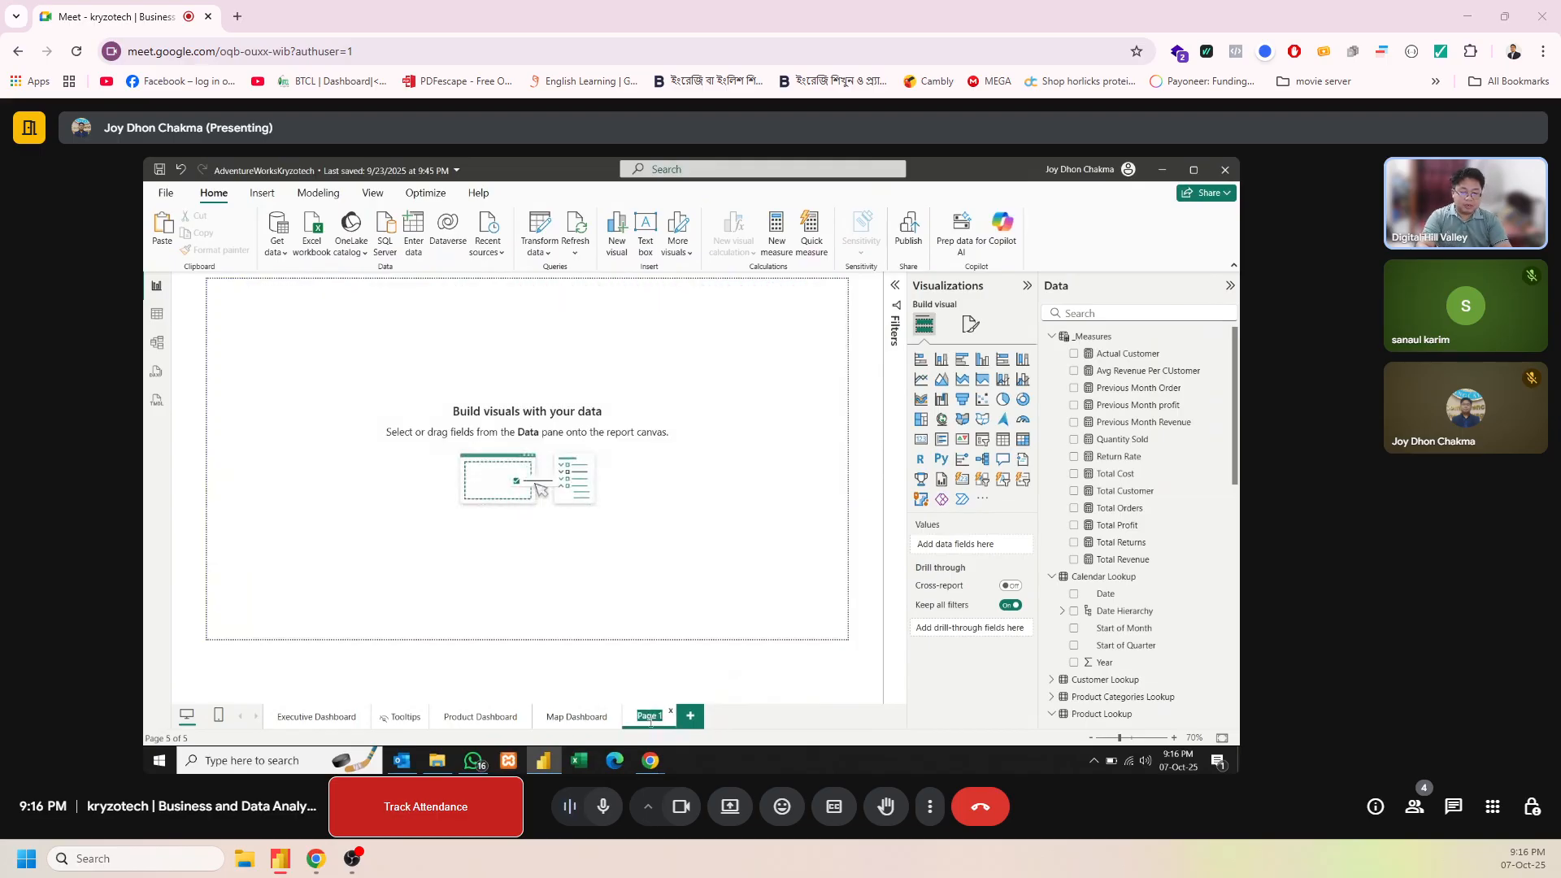
text(Customer)
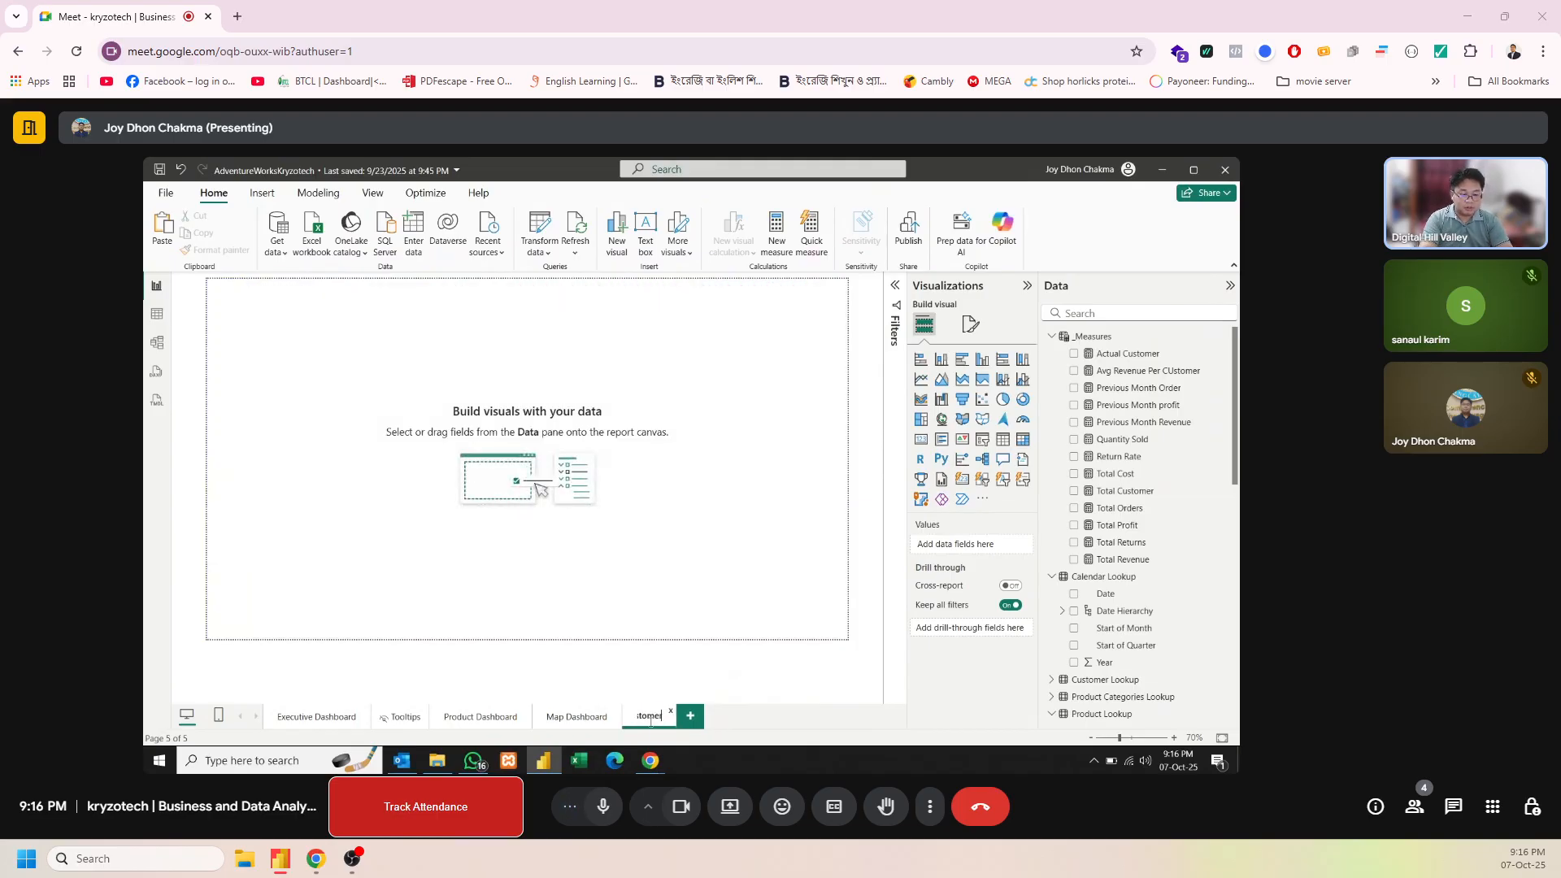
text( Dashb)
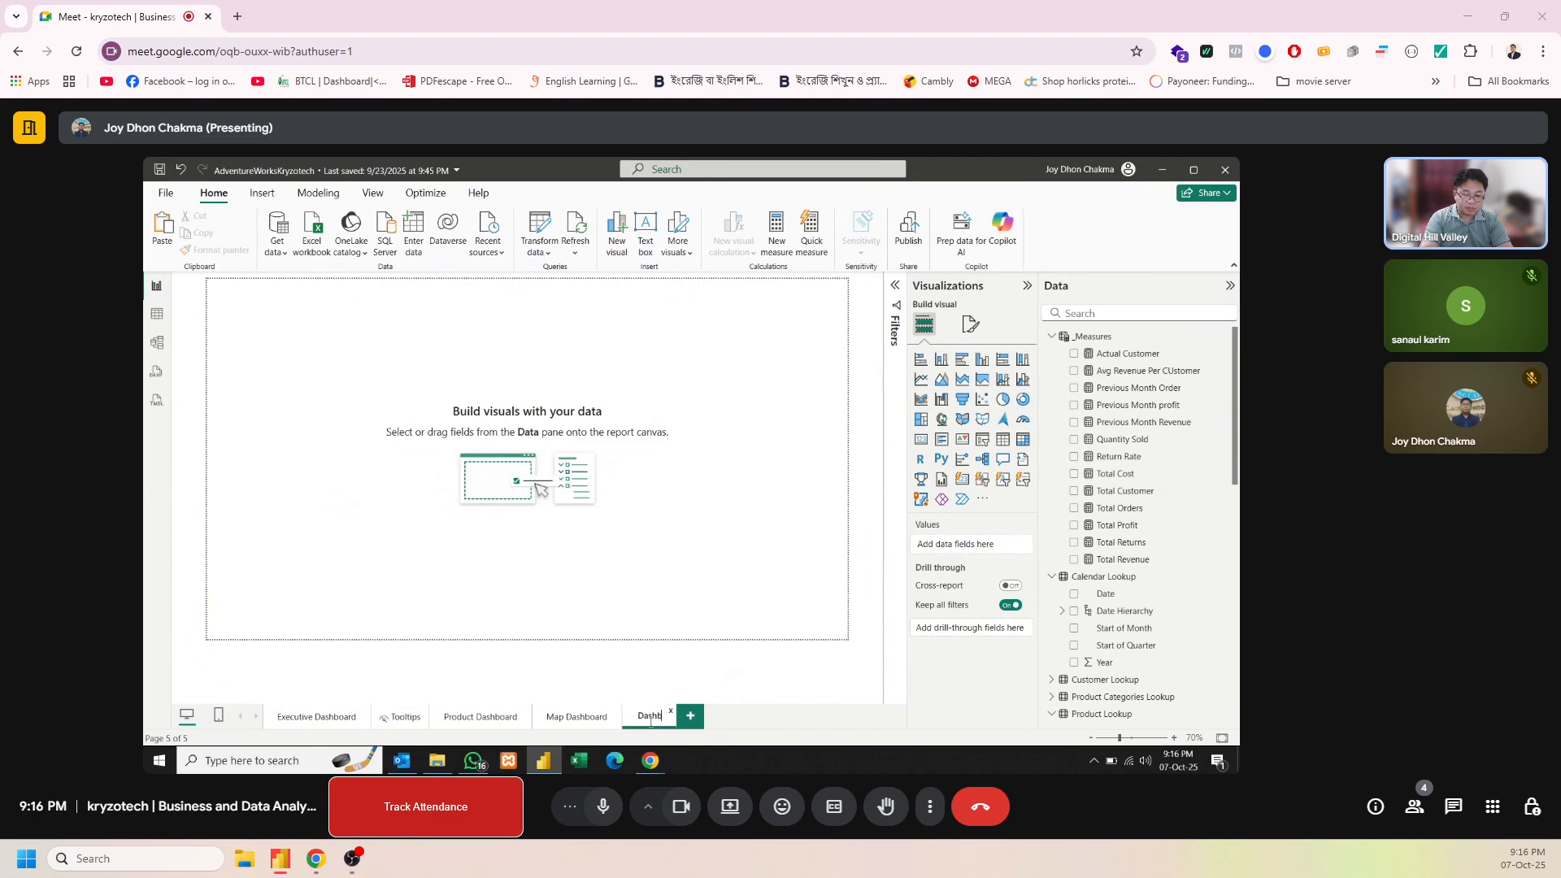
text(oard)
key(Return)
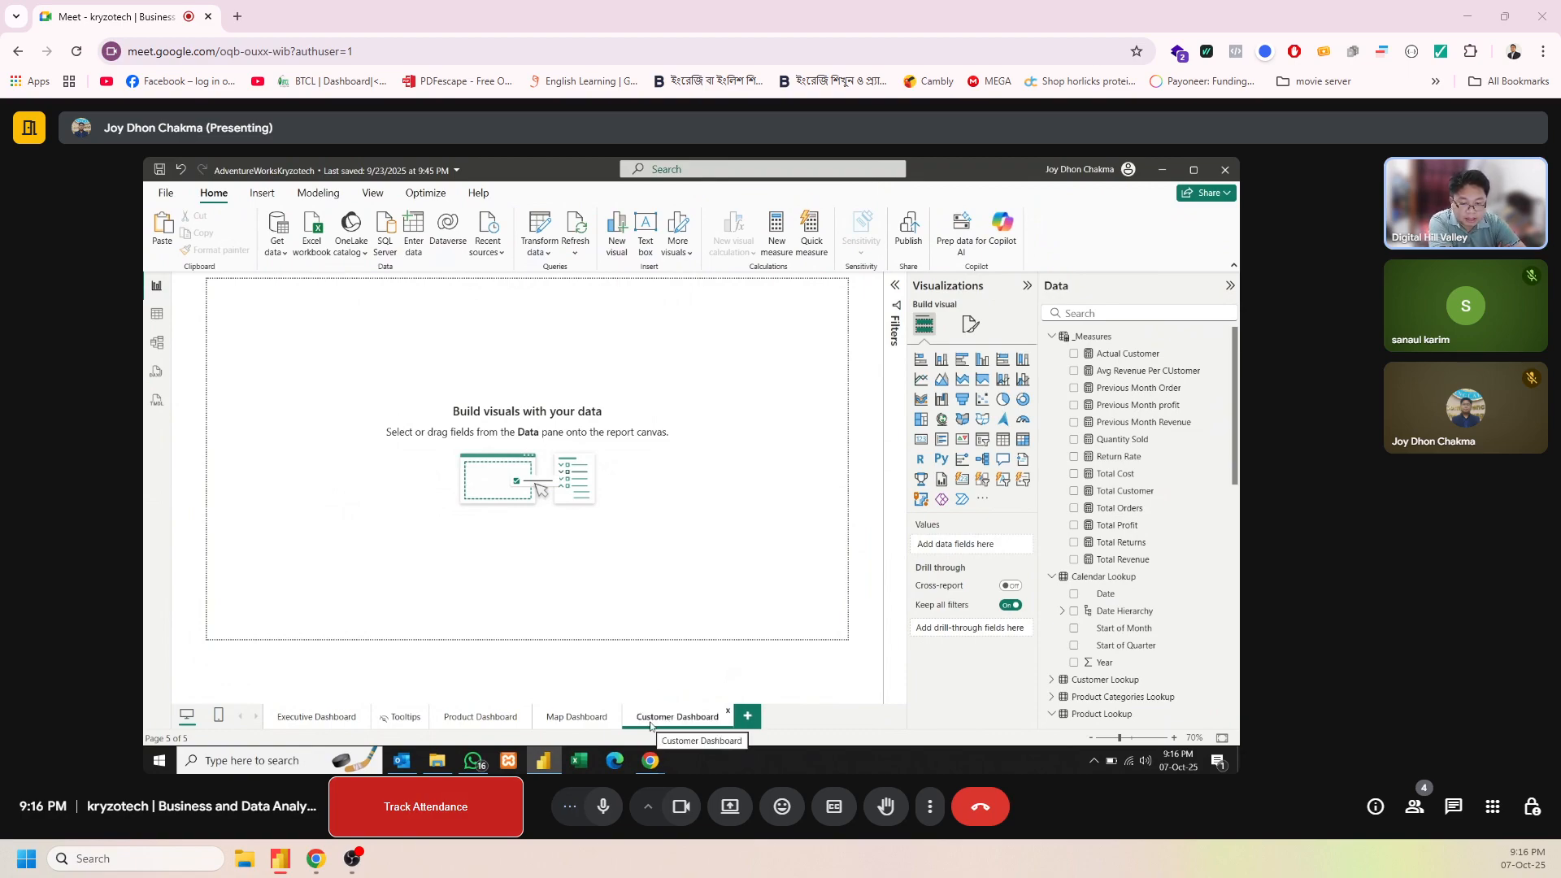
Copy the purple vertical sidebar shape from the Map Dashboard page onto the Customer Dashboard page
click(326, 726)
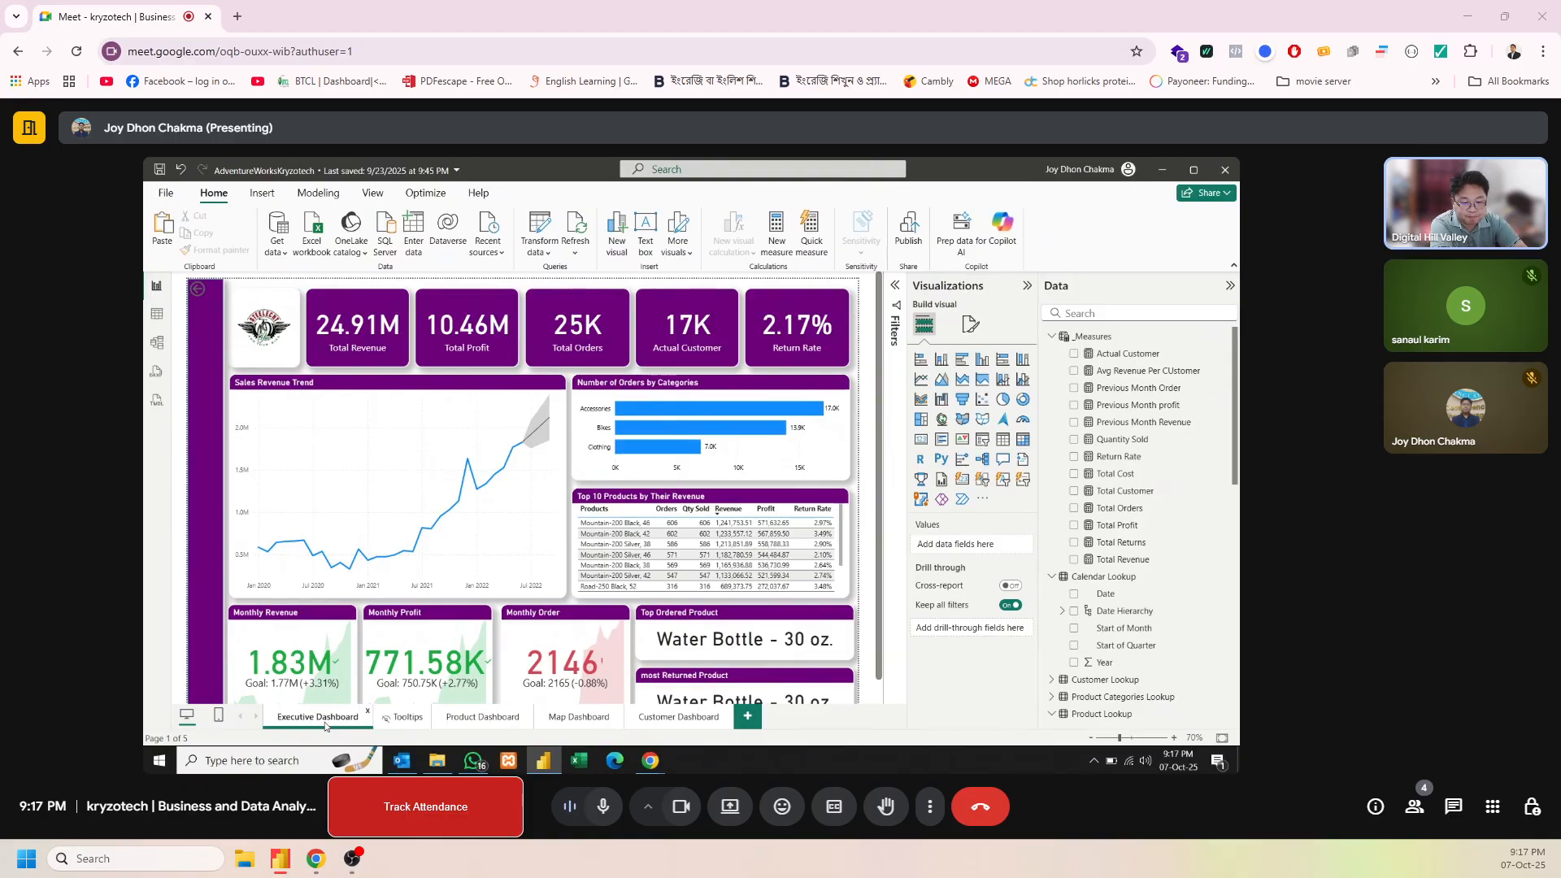
click(660, 726)
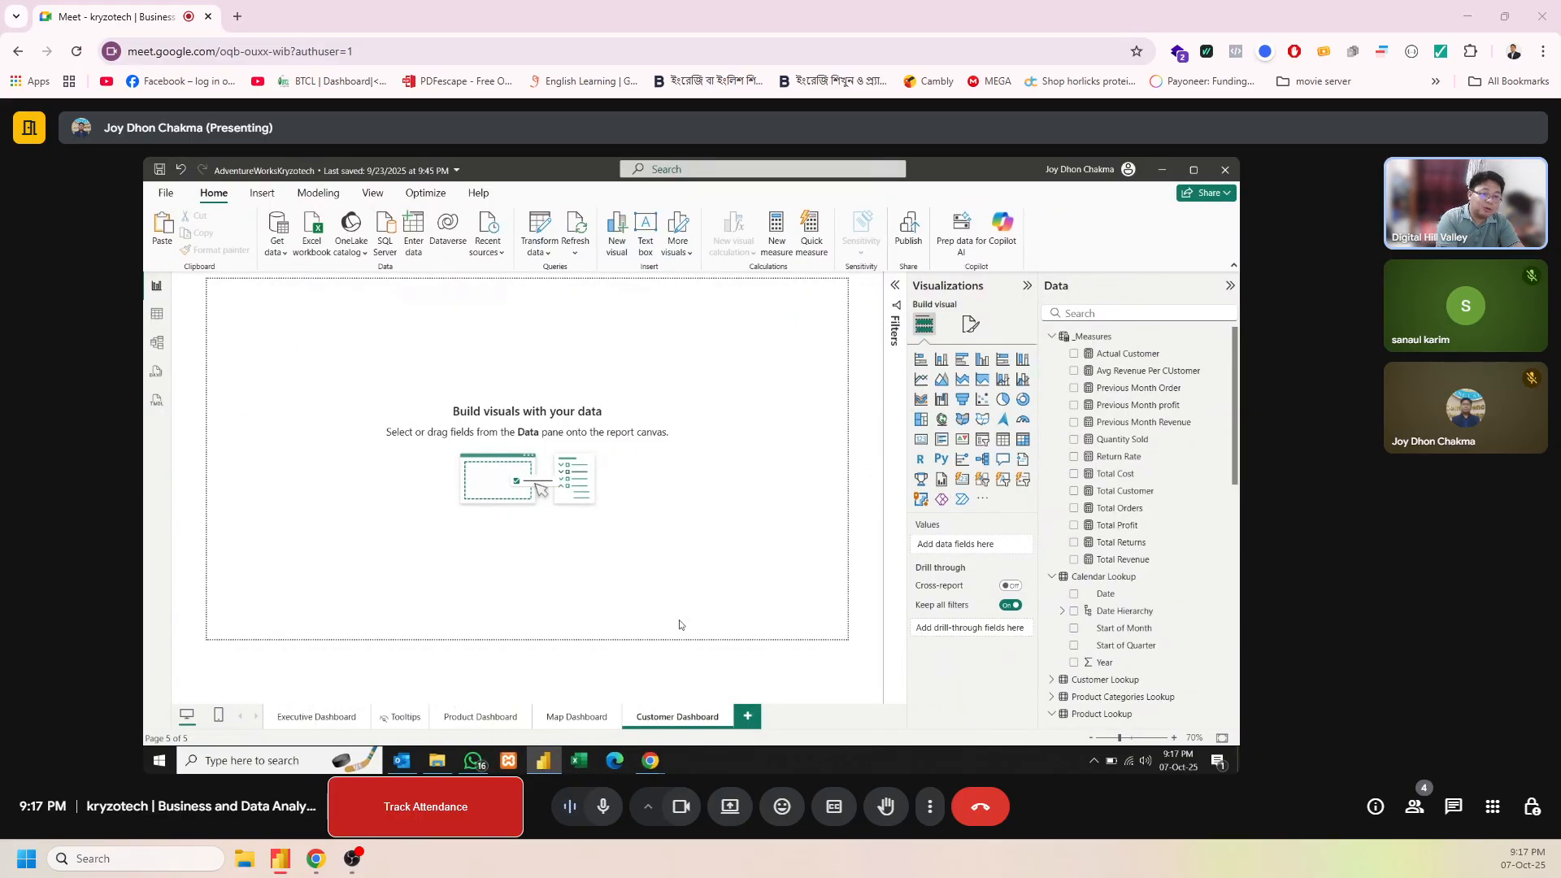
click(579, 719)
click(222, 506)
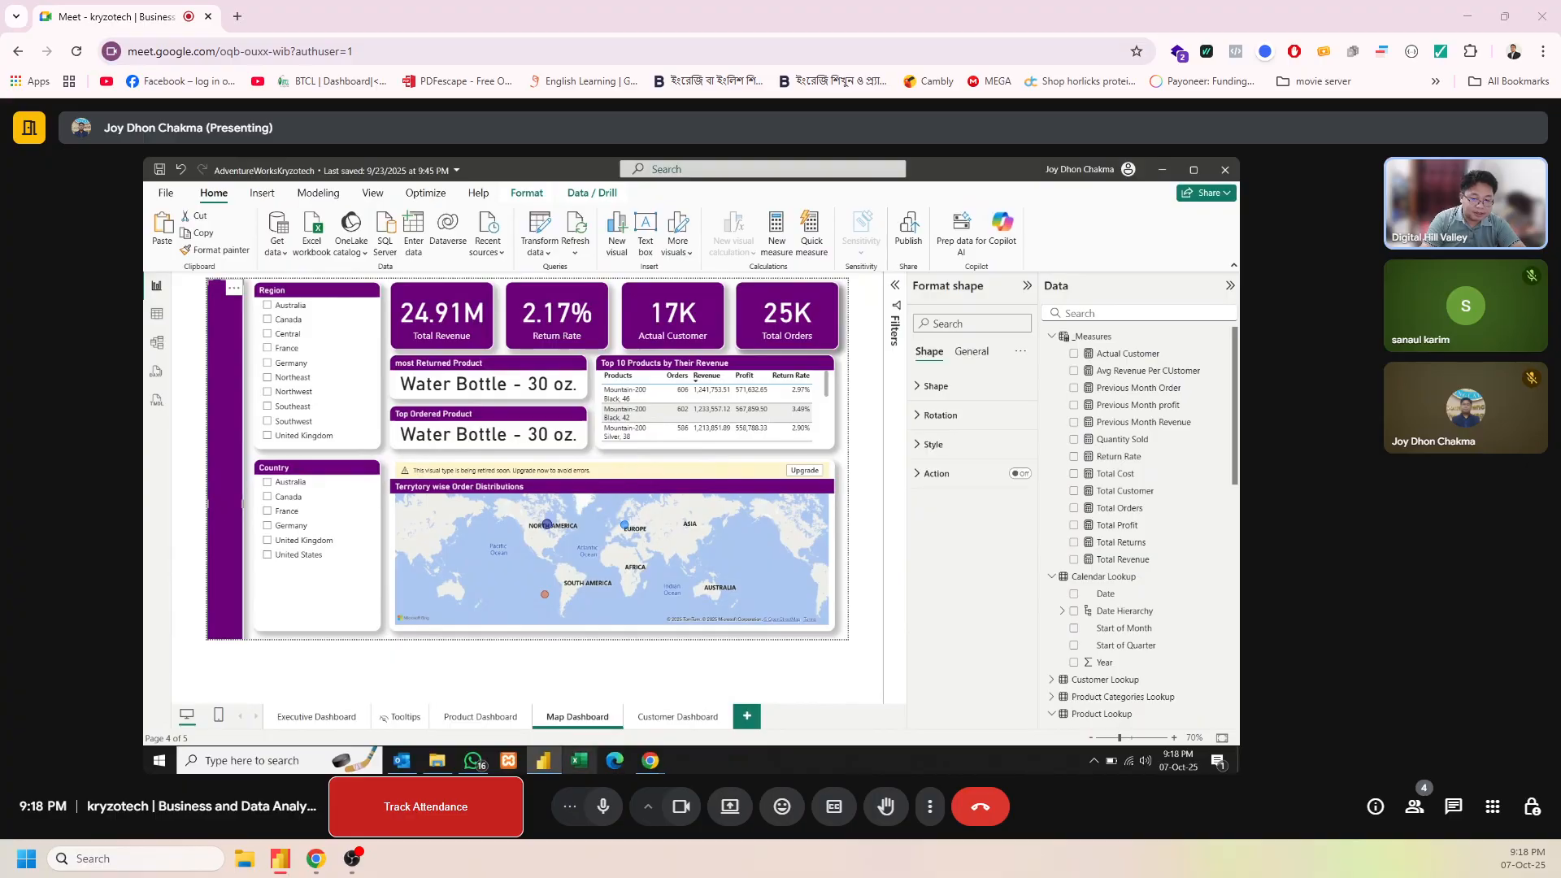
click(669, 719)
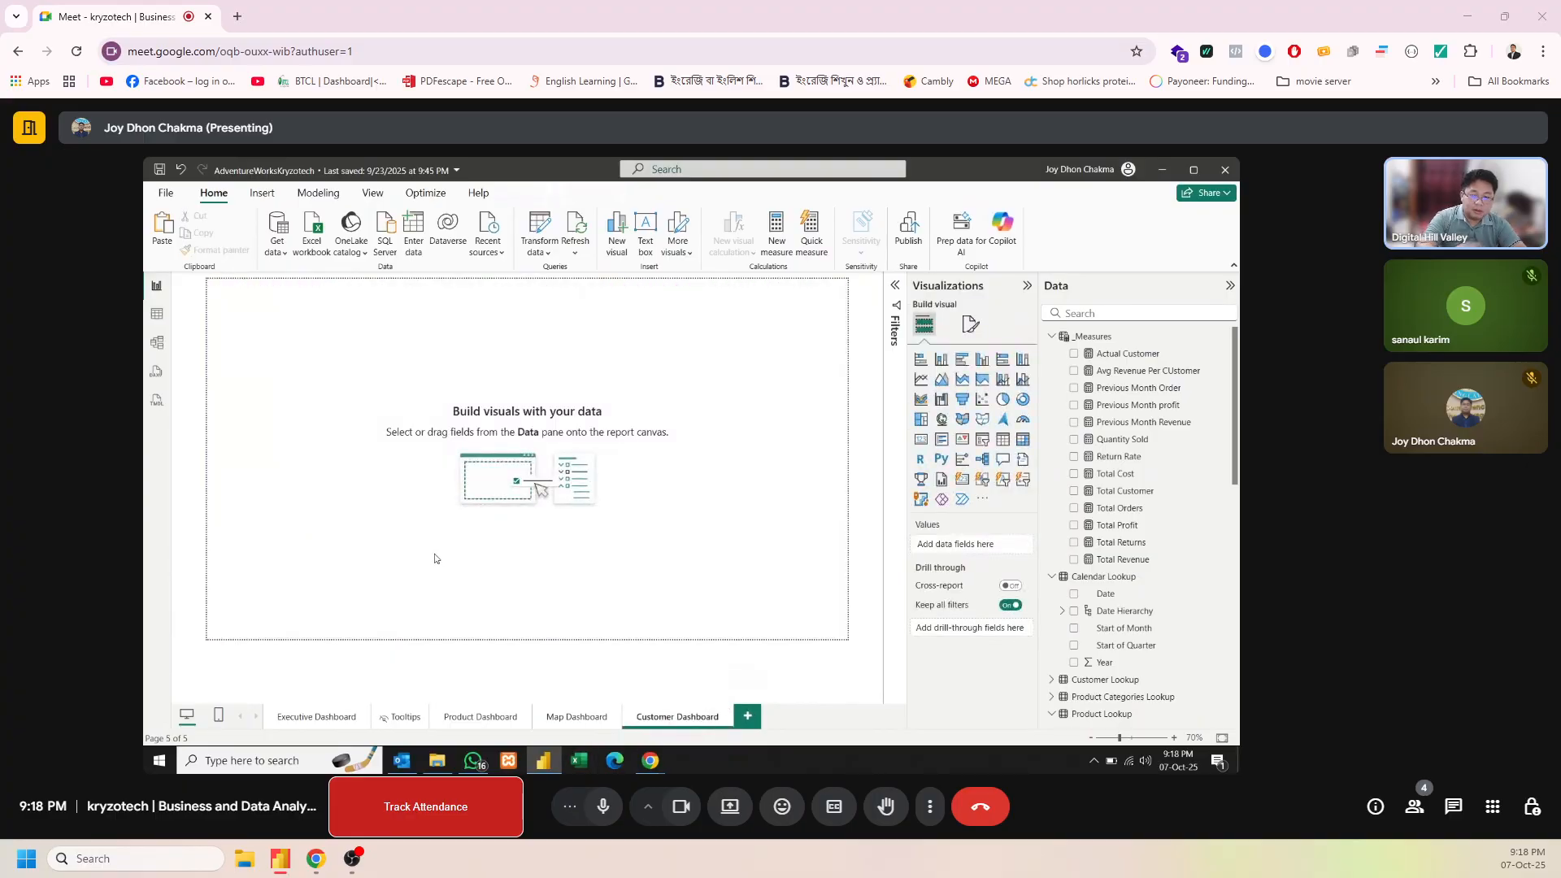
key(ctrl+v)
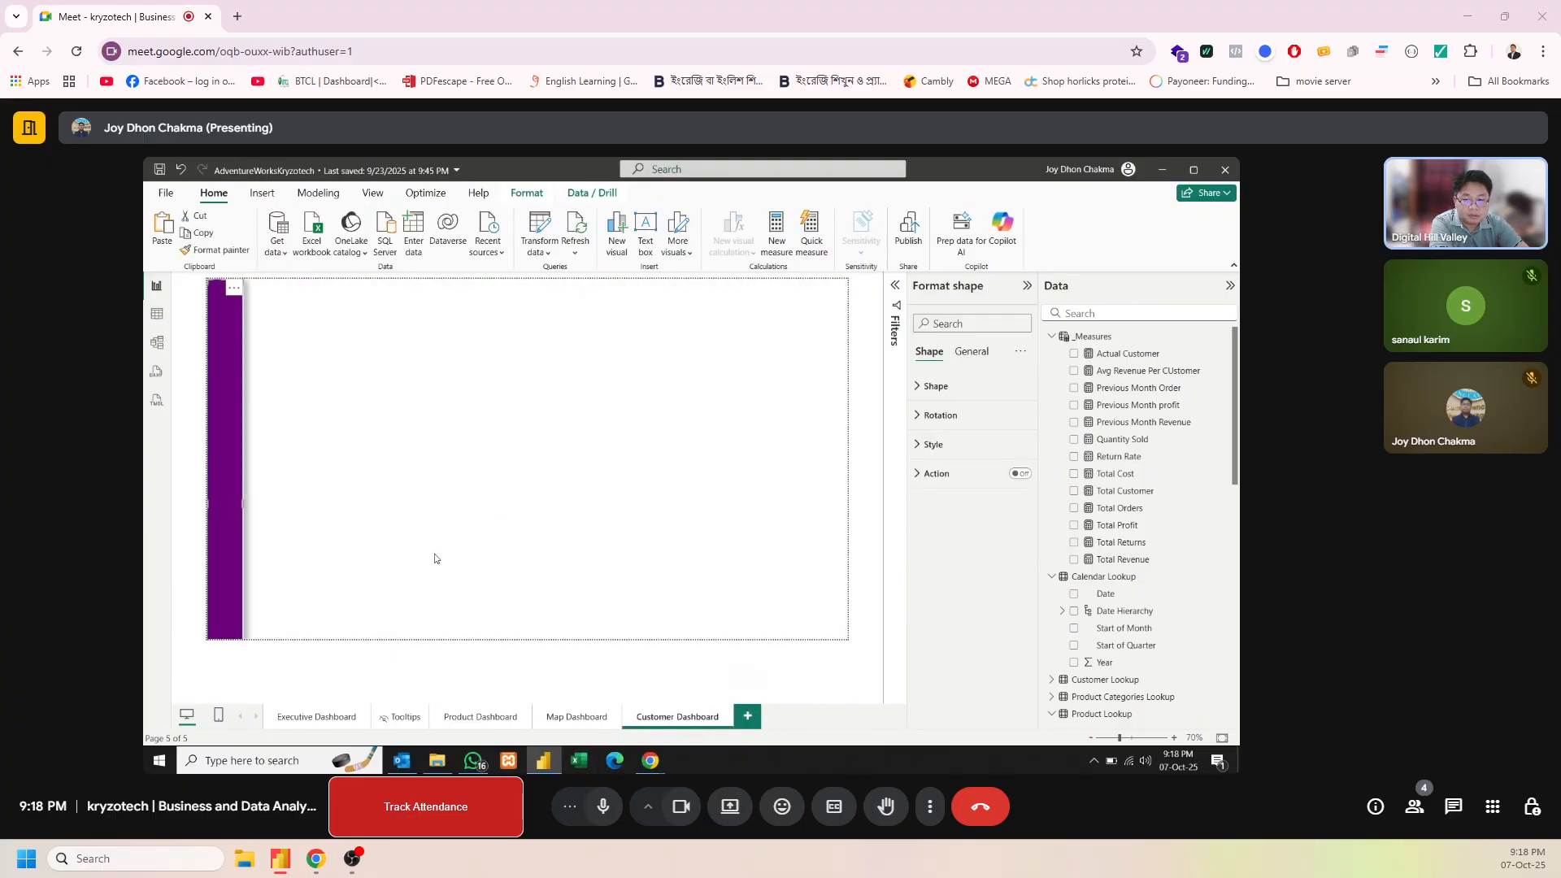
Add a new-style card beside the top of the purple sidebar, resize it to a small rectangle, and show the Total Customer measure
click(434, 558)
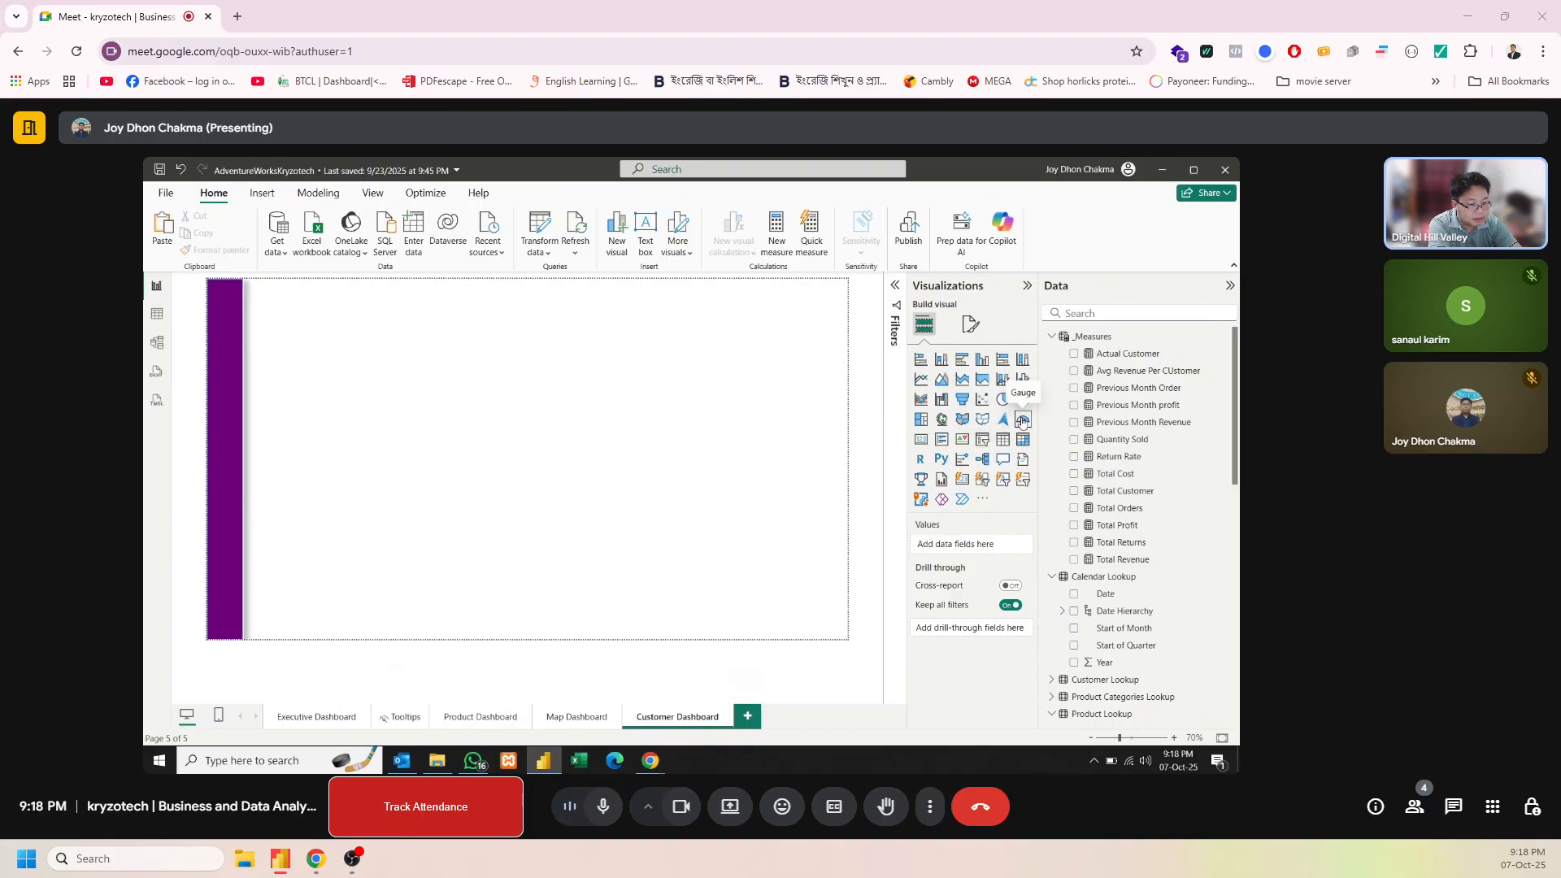
click(962, 480)
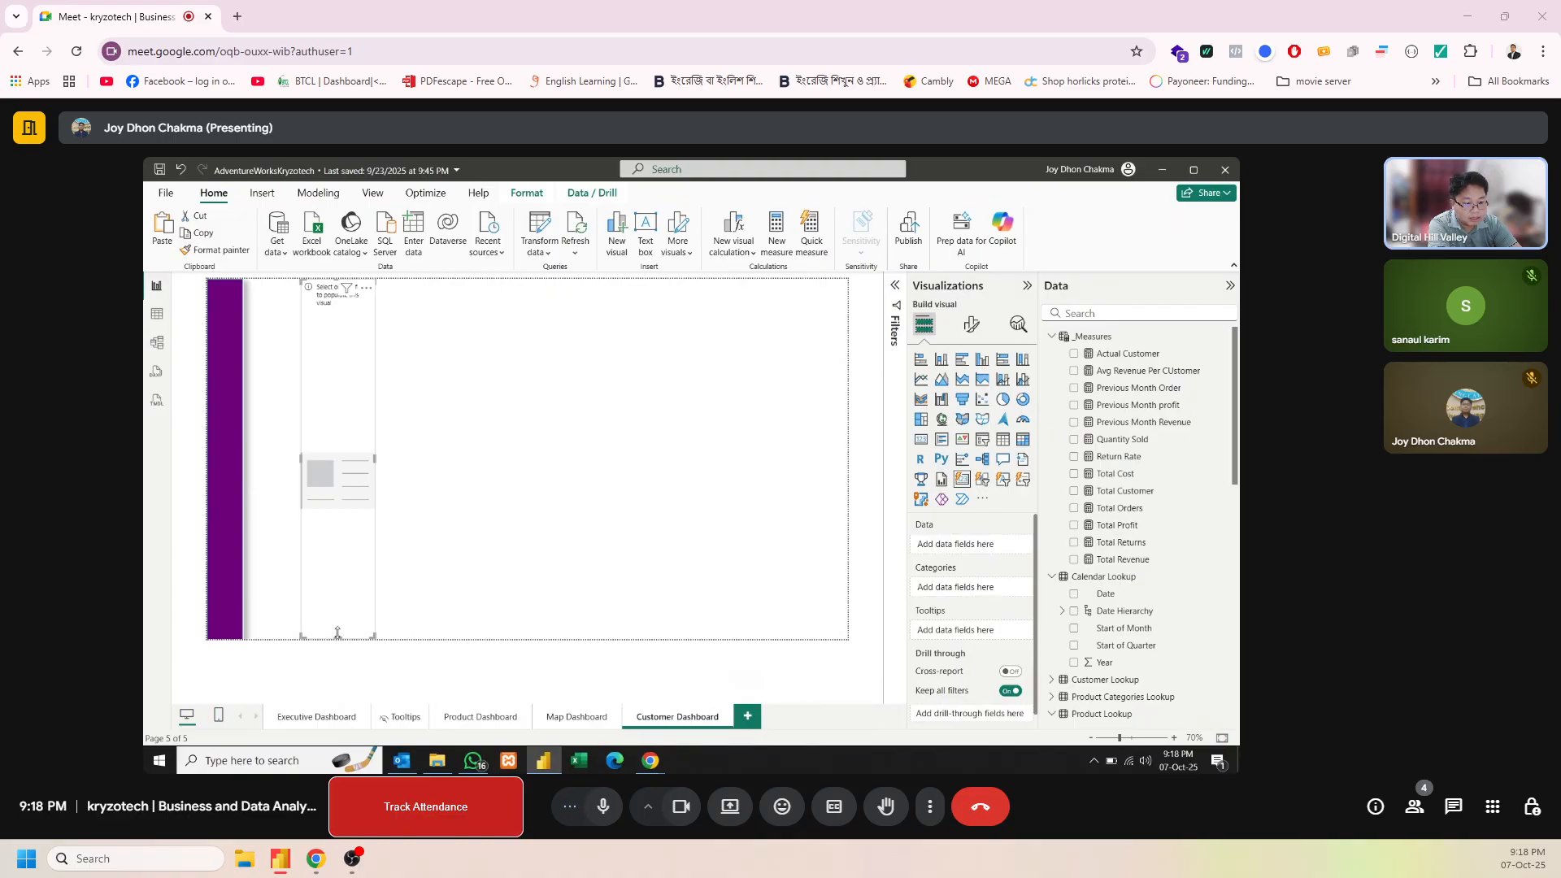
drag(337, 634, 361, 340)
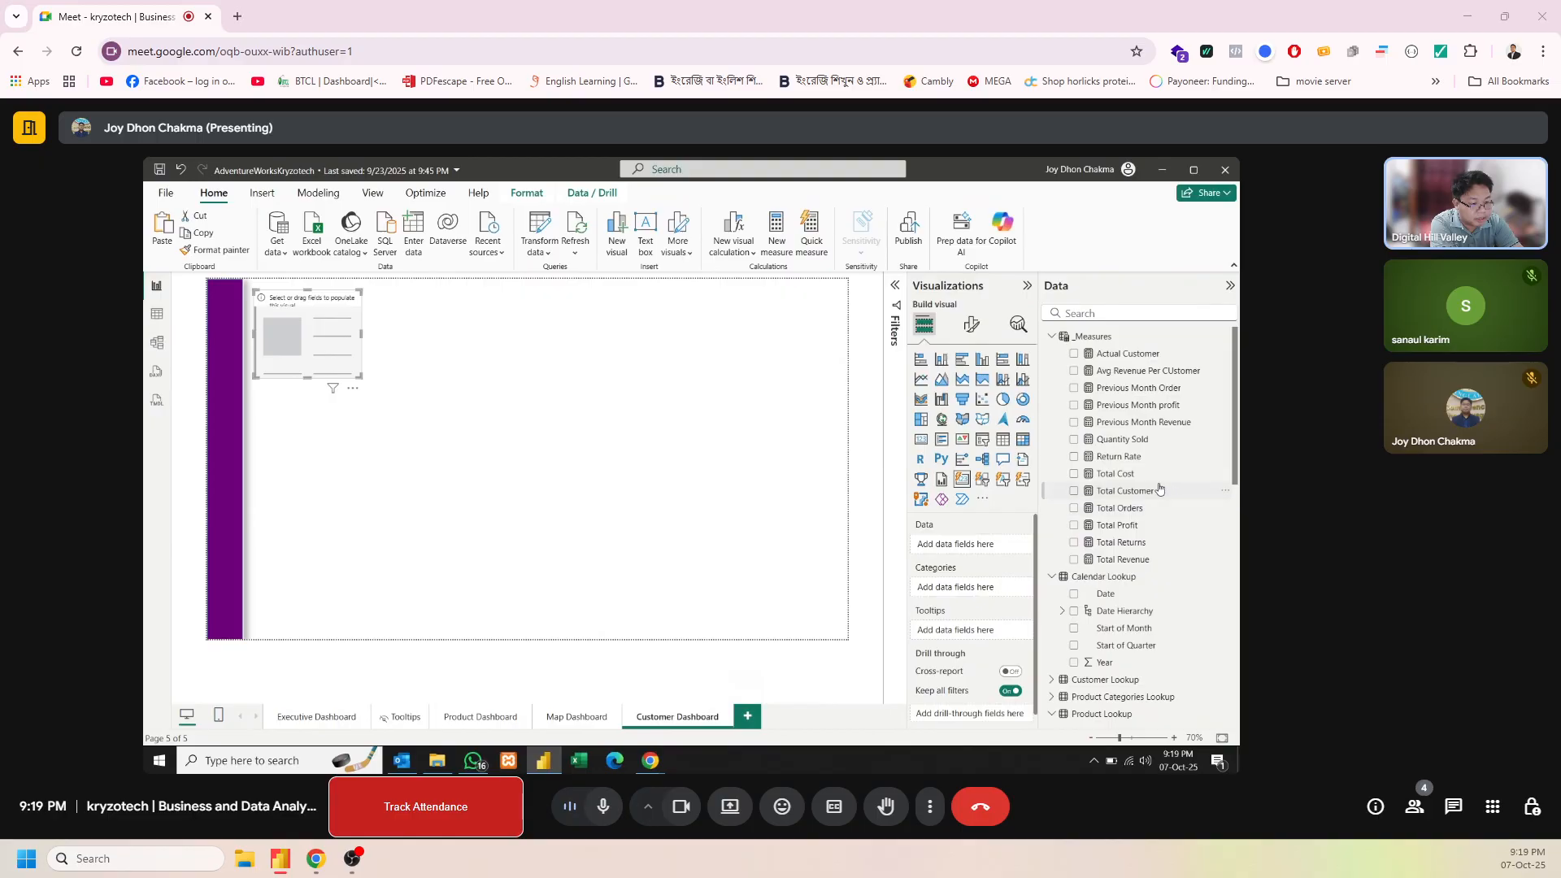
drag(1156, 491, 976, 546)
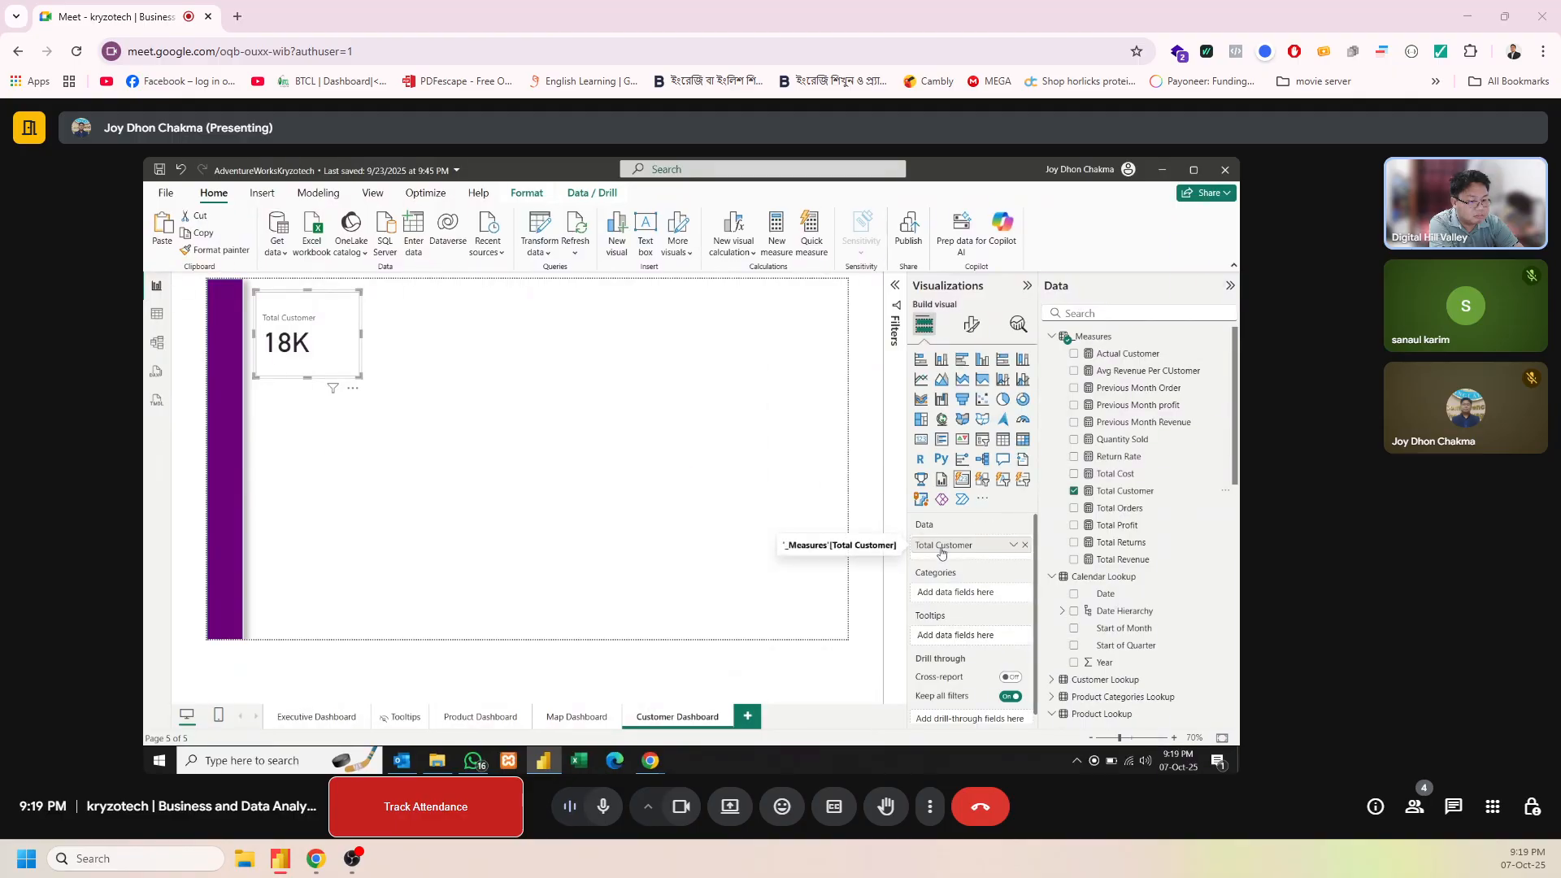
Enable an image on the Total Customer card and load Customer Icon.png from the images folder
click(973, 325)
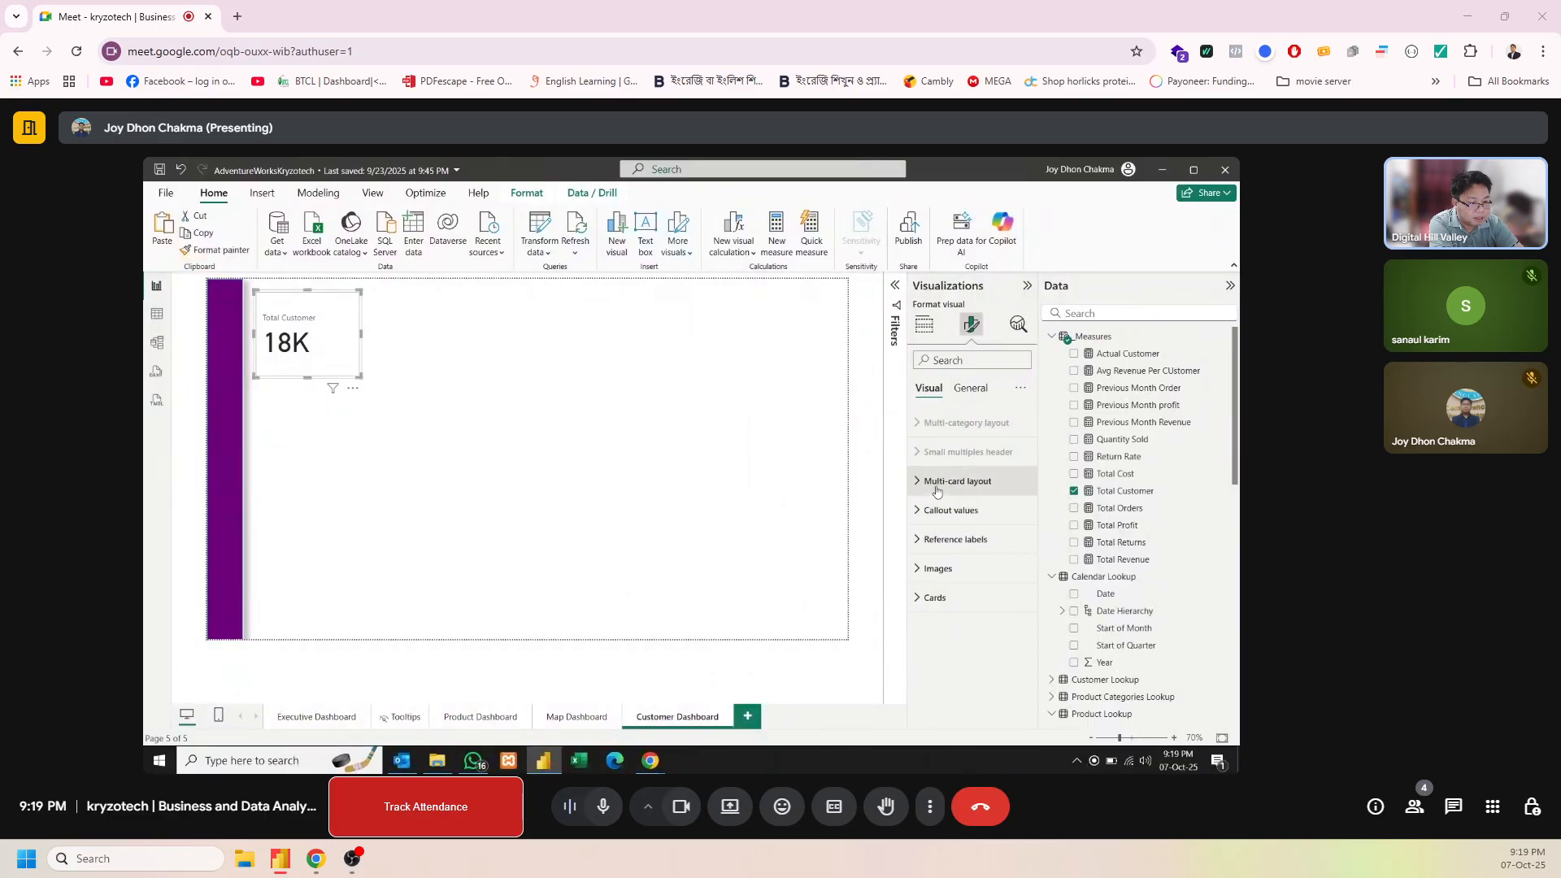
click(931, 568)
scroll(1033, 504, down, 3)
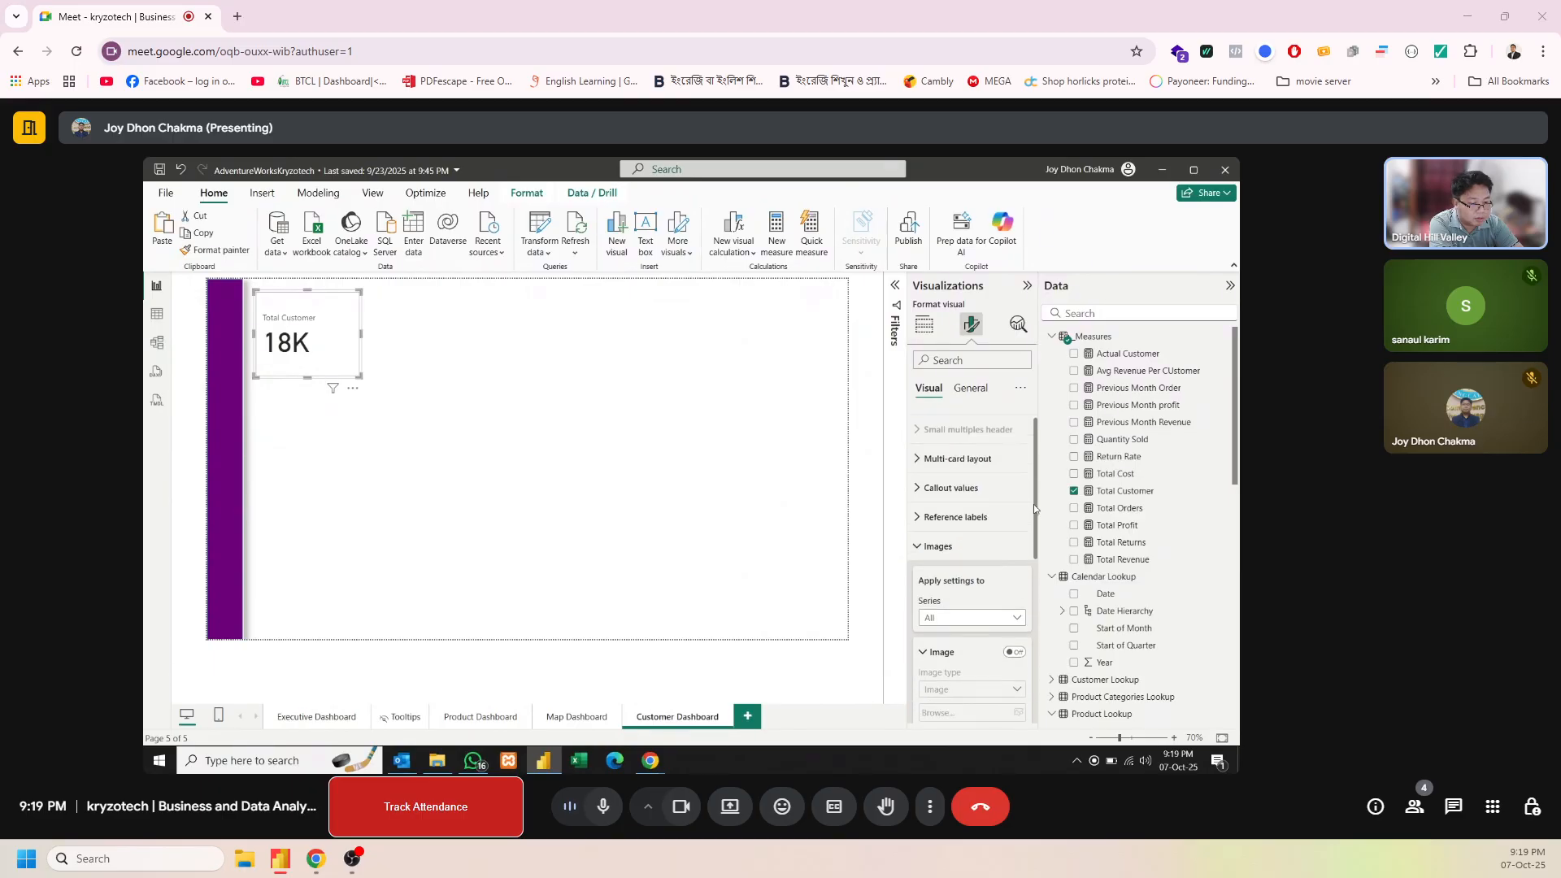
click(1014, 493)
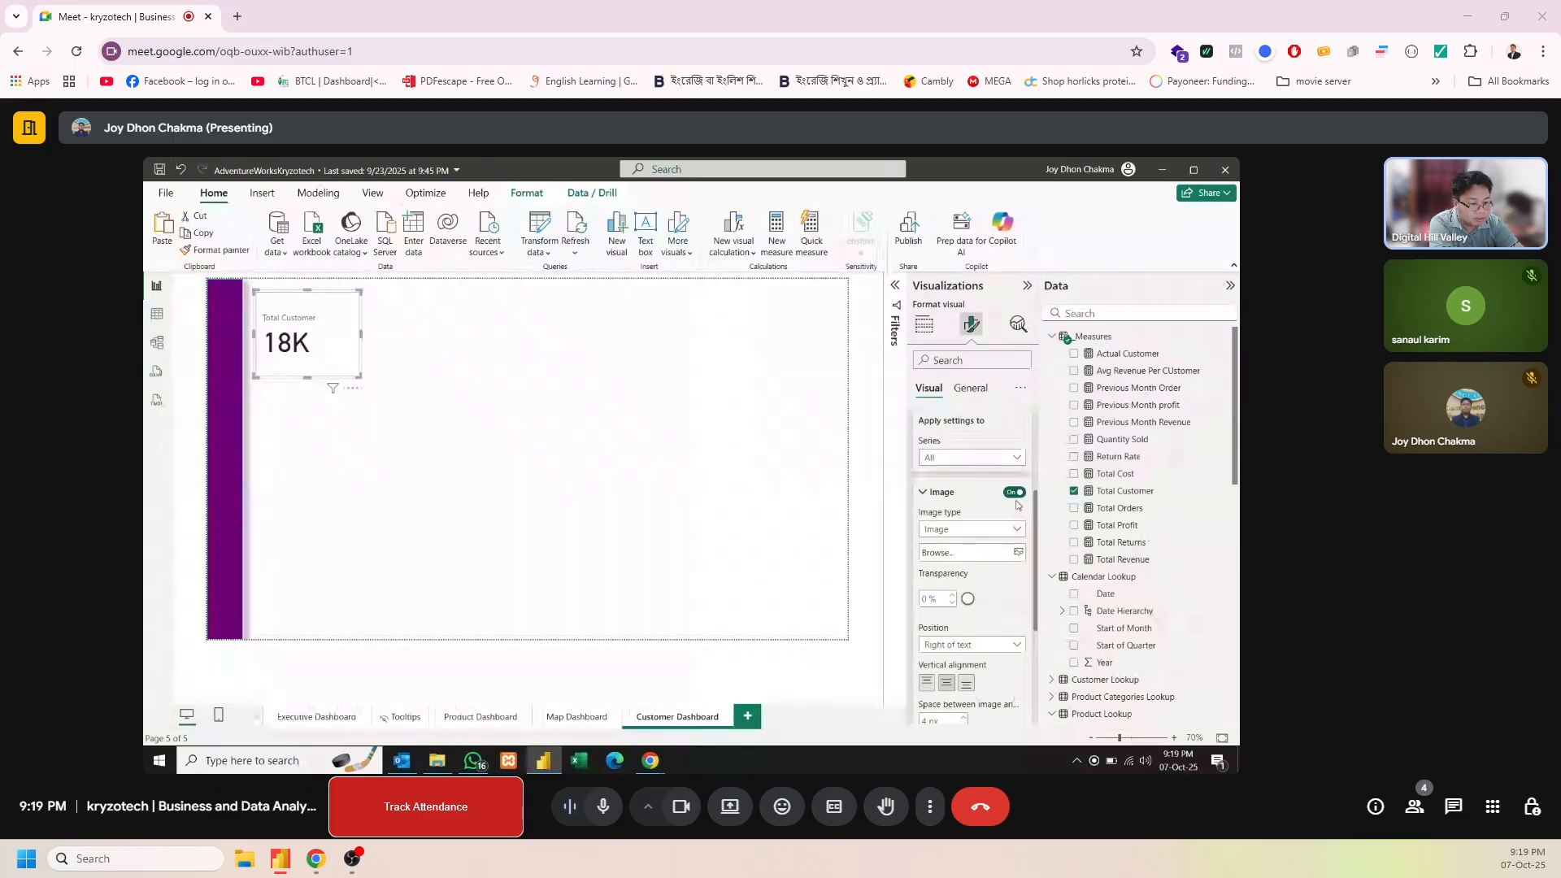
click(1002, 556)
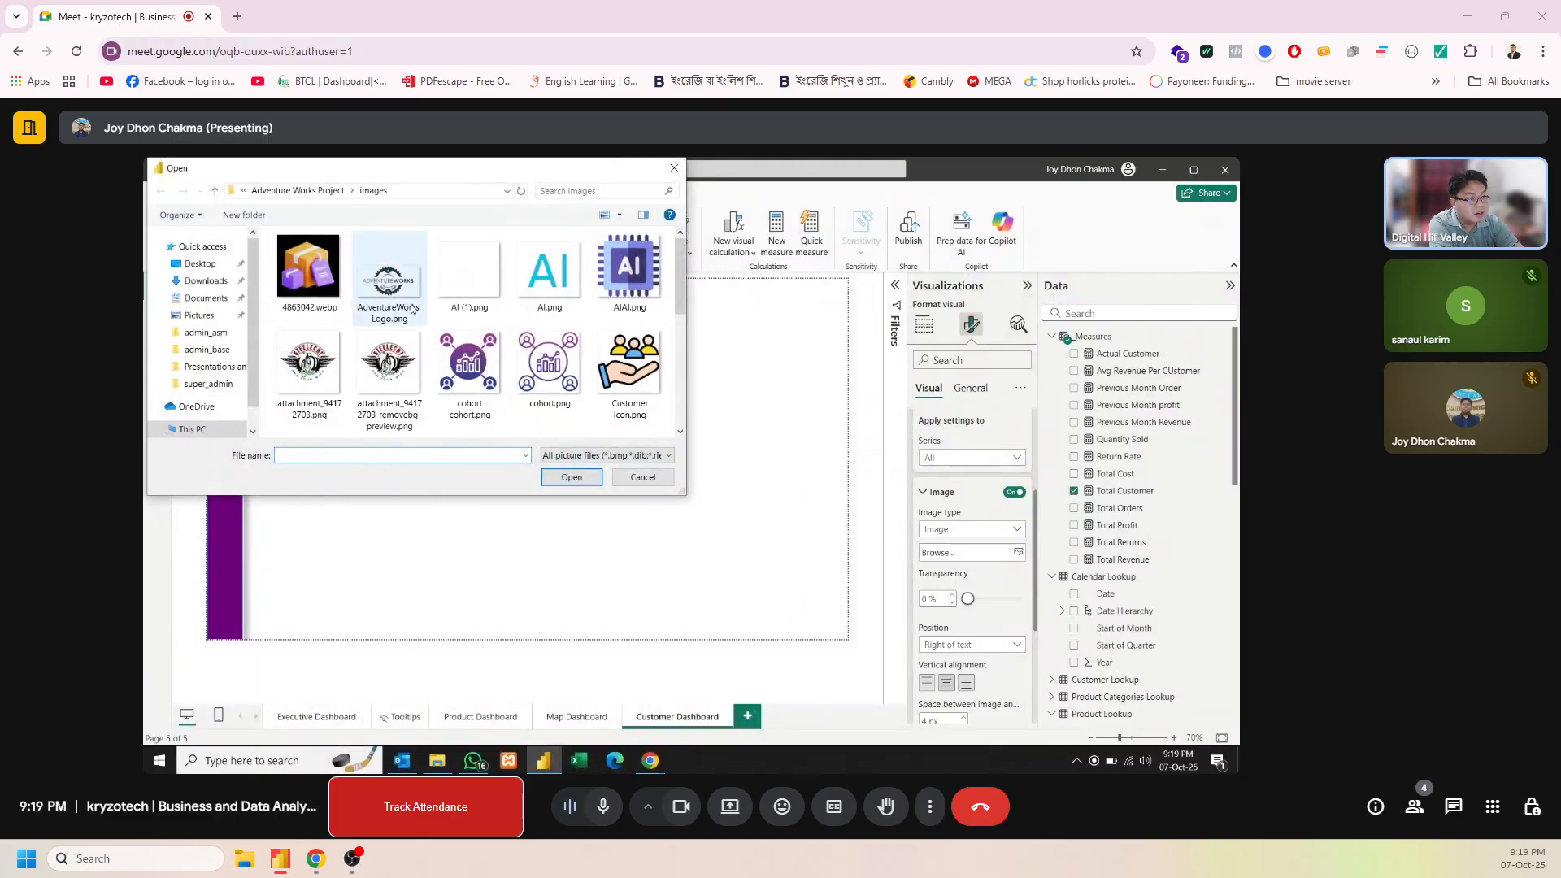
drag(681, 268, 682, 301)
click(631, 281)
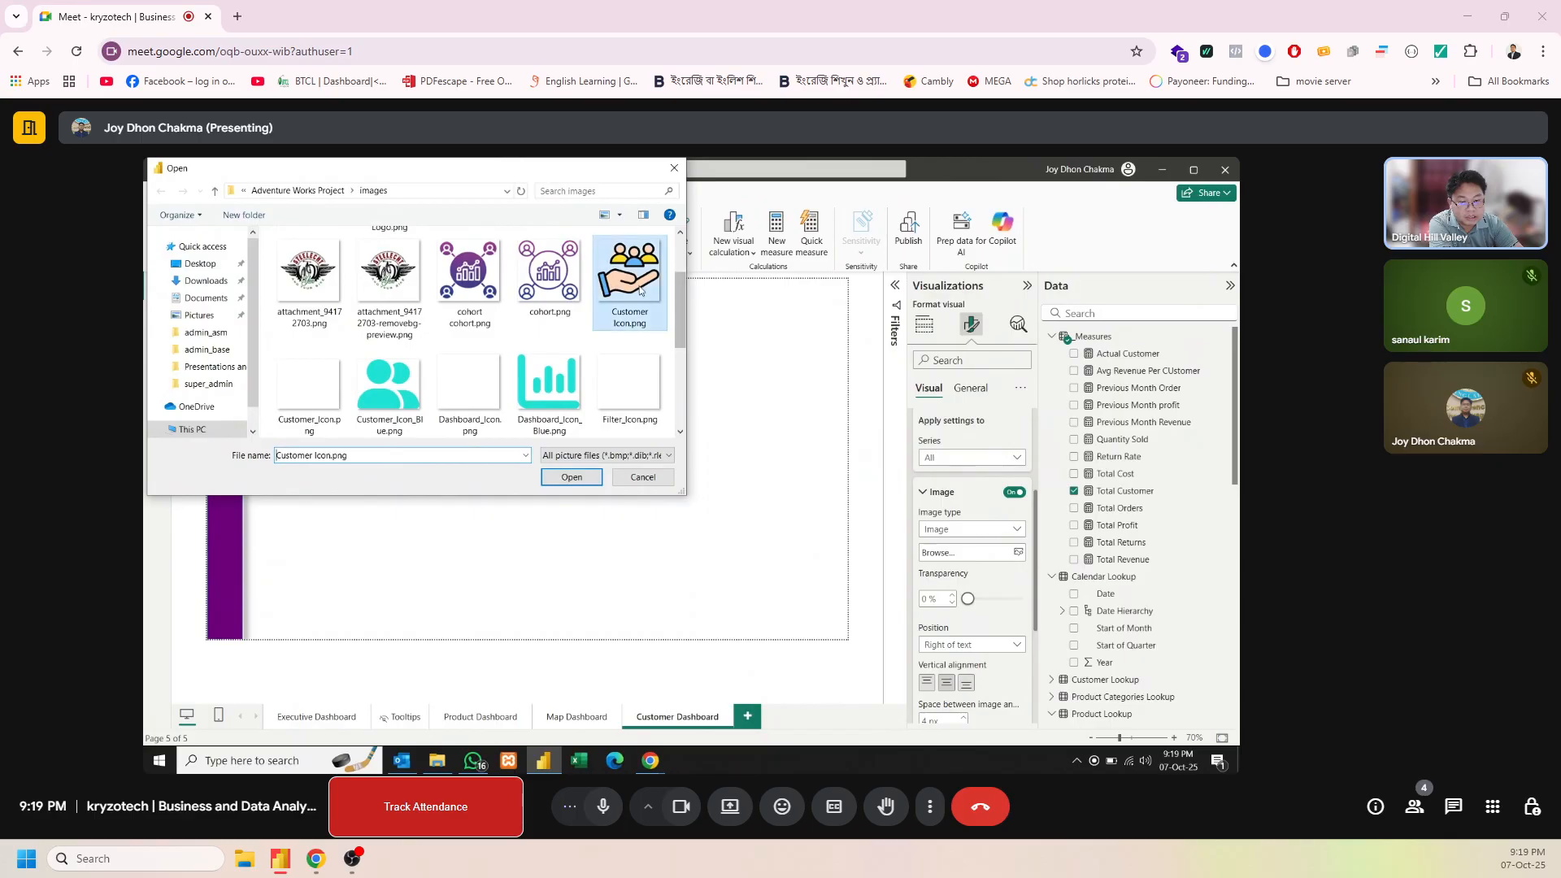
click(572, 477)
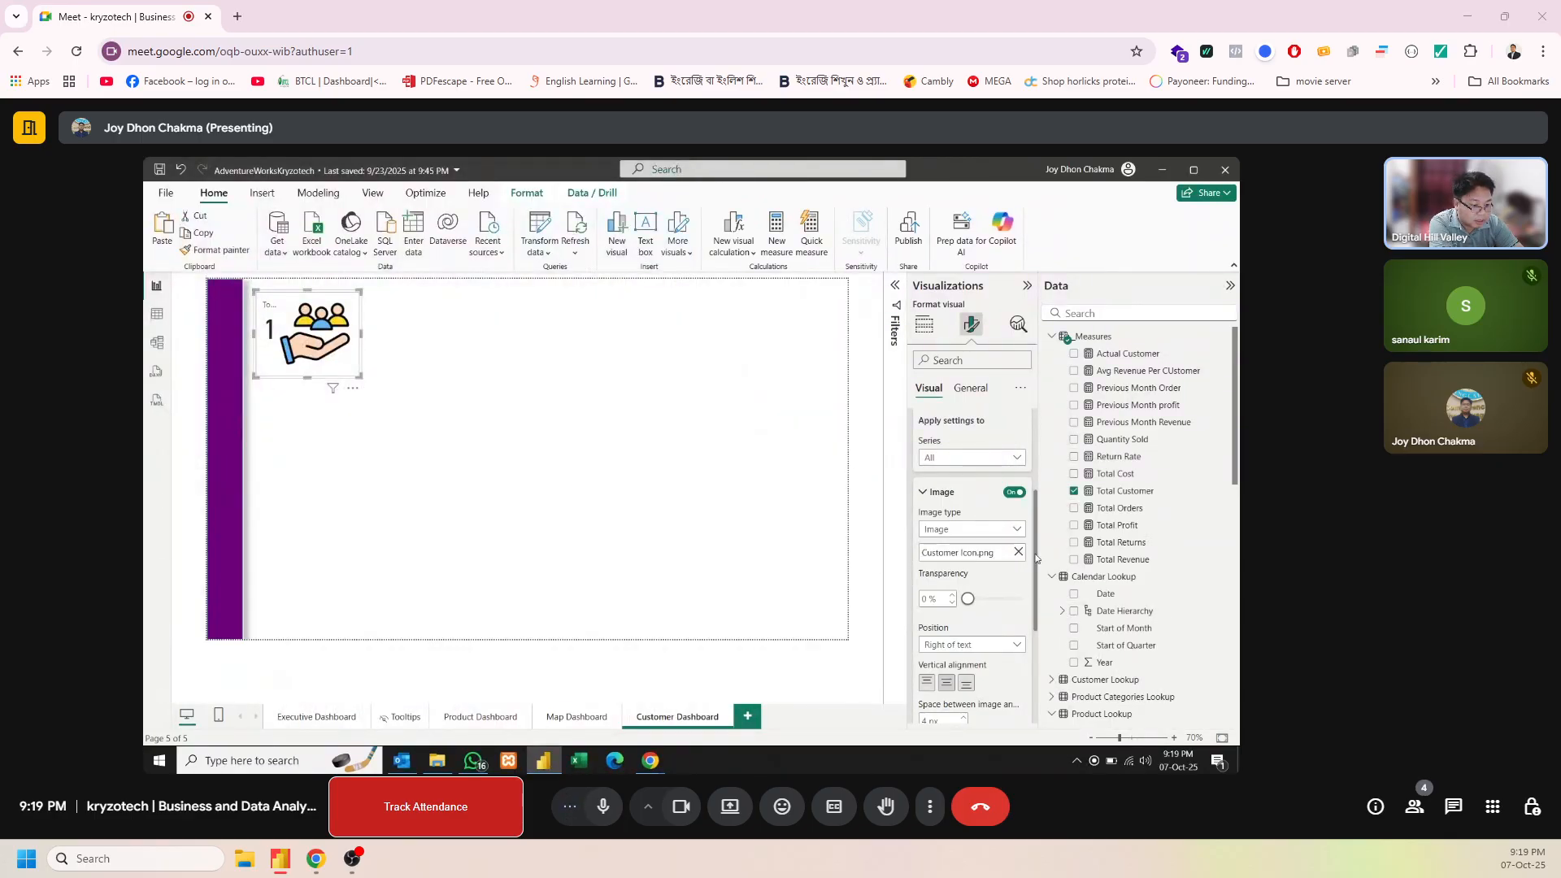
Turn off the card image's fixed size and set its vertical alignment to middle
drag(1036, 558, 1027, 643)
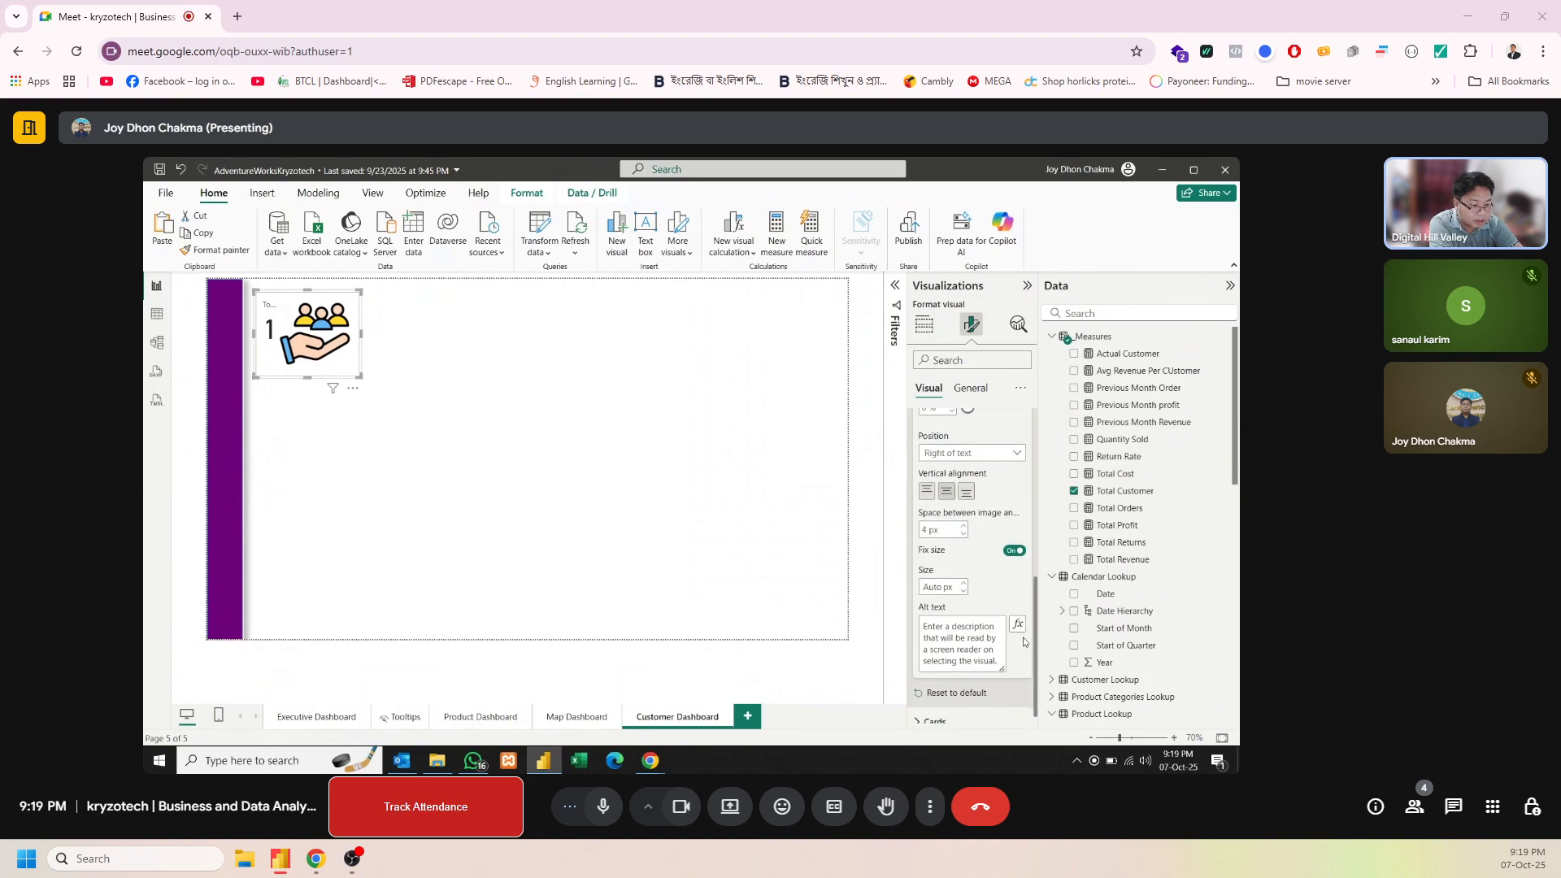
click(1013, 552)
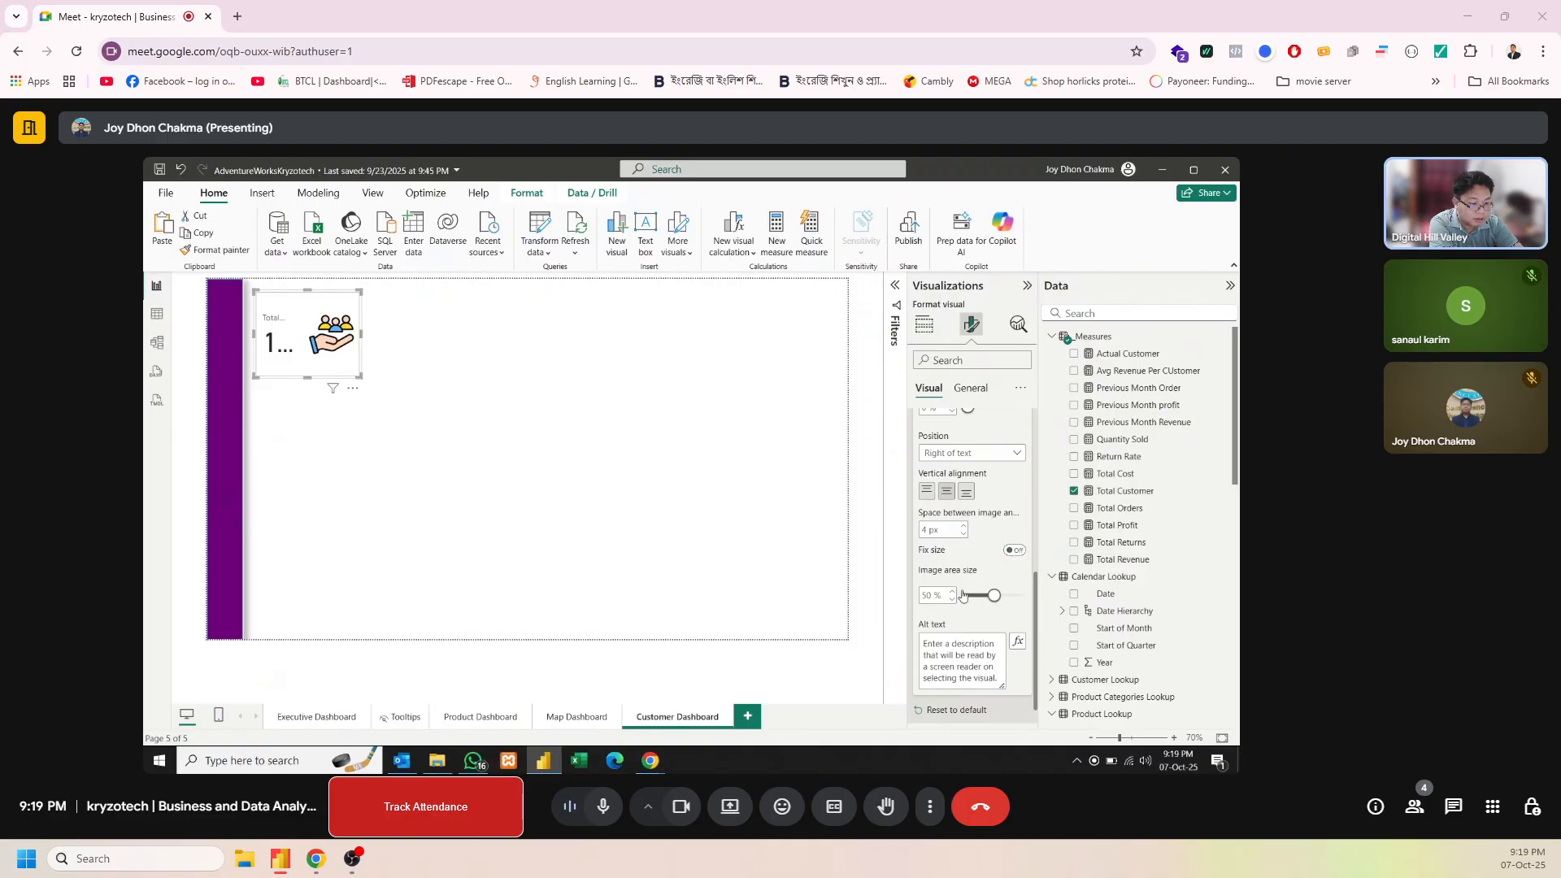
click(932, 497)
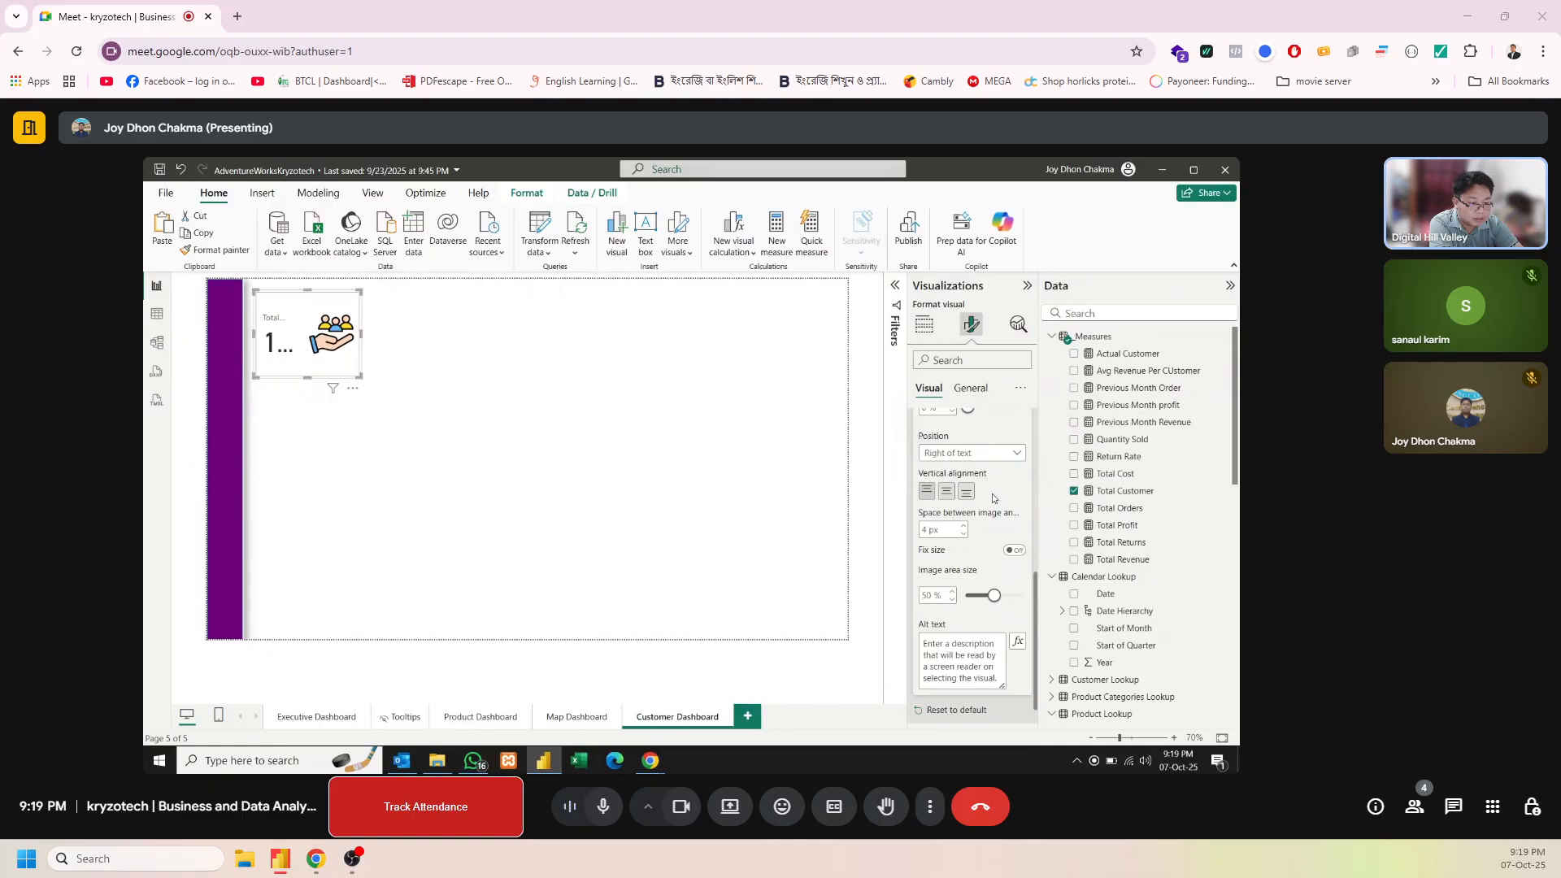
click(946, 492)
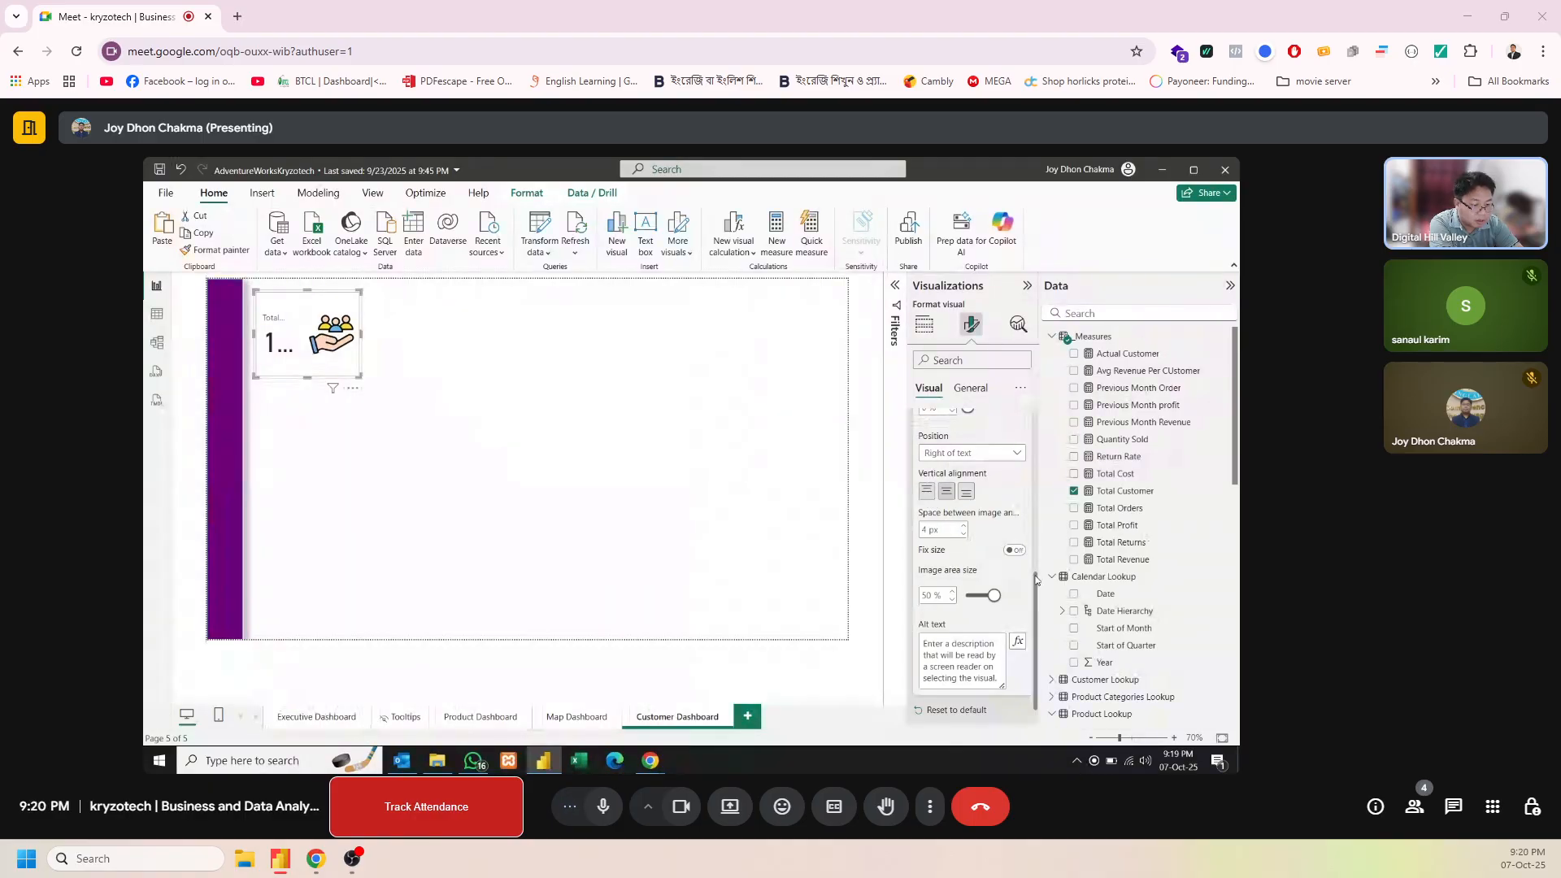
scroll(1008, 642, down, 2)
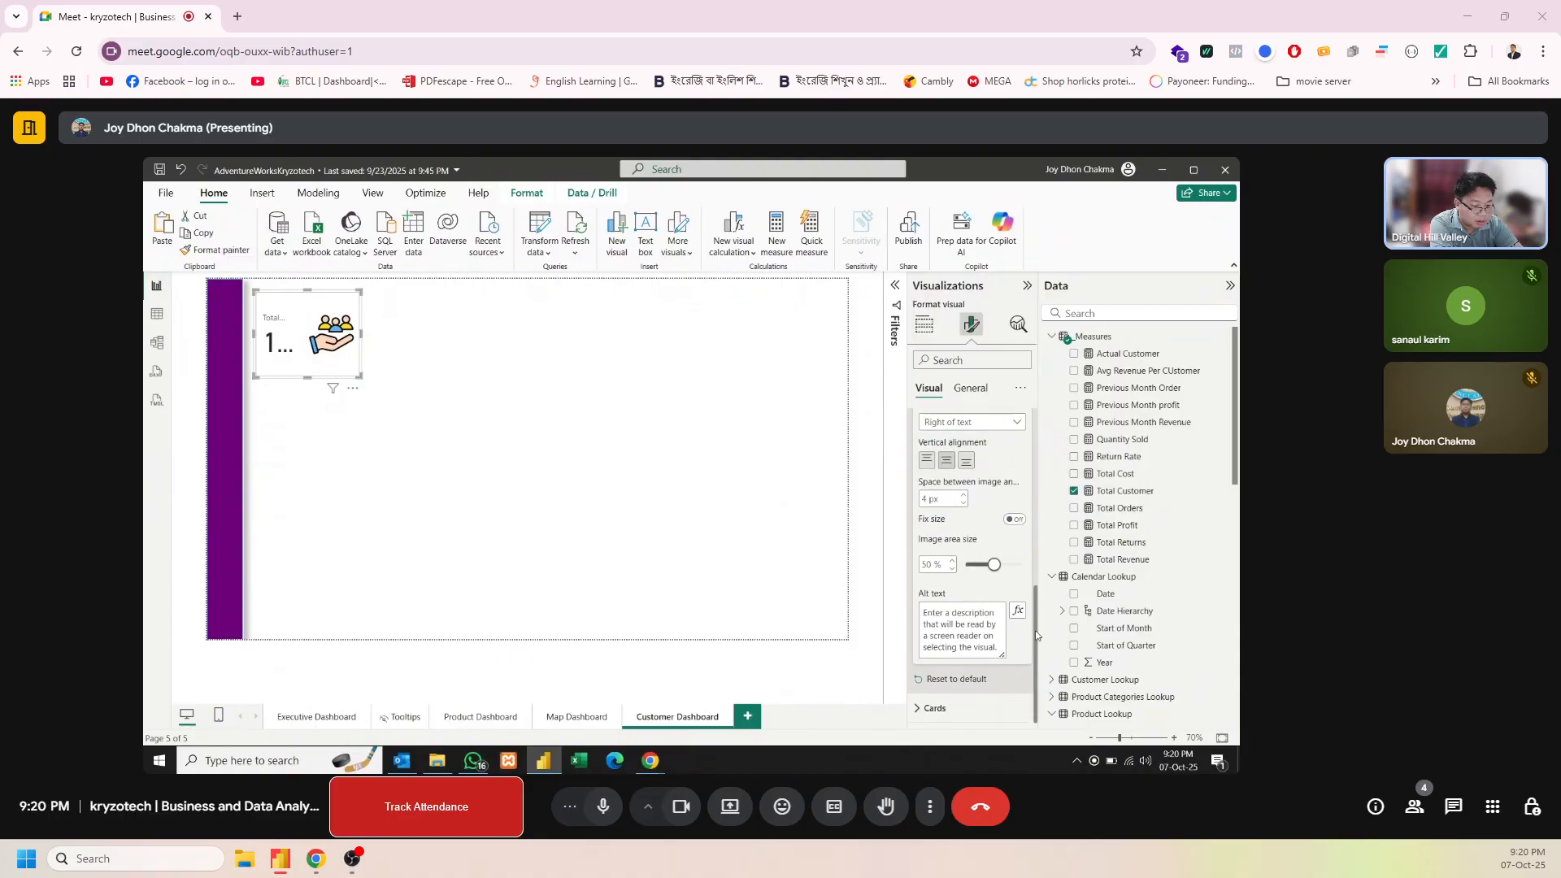
click(962, 709)
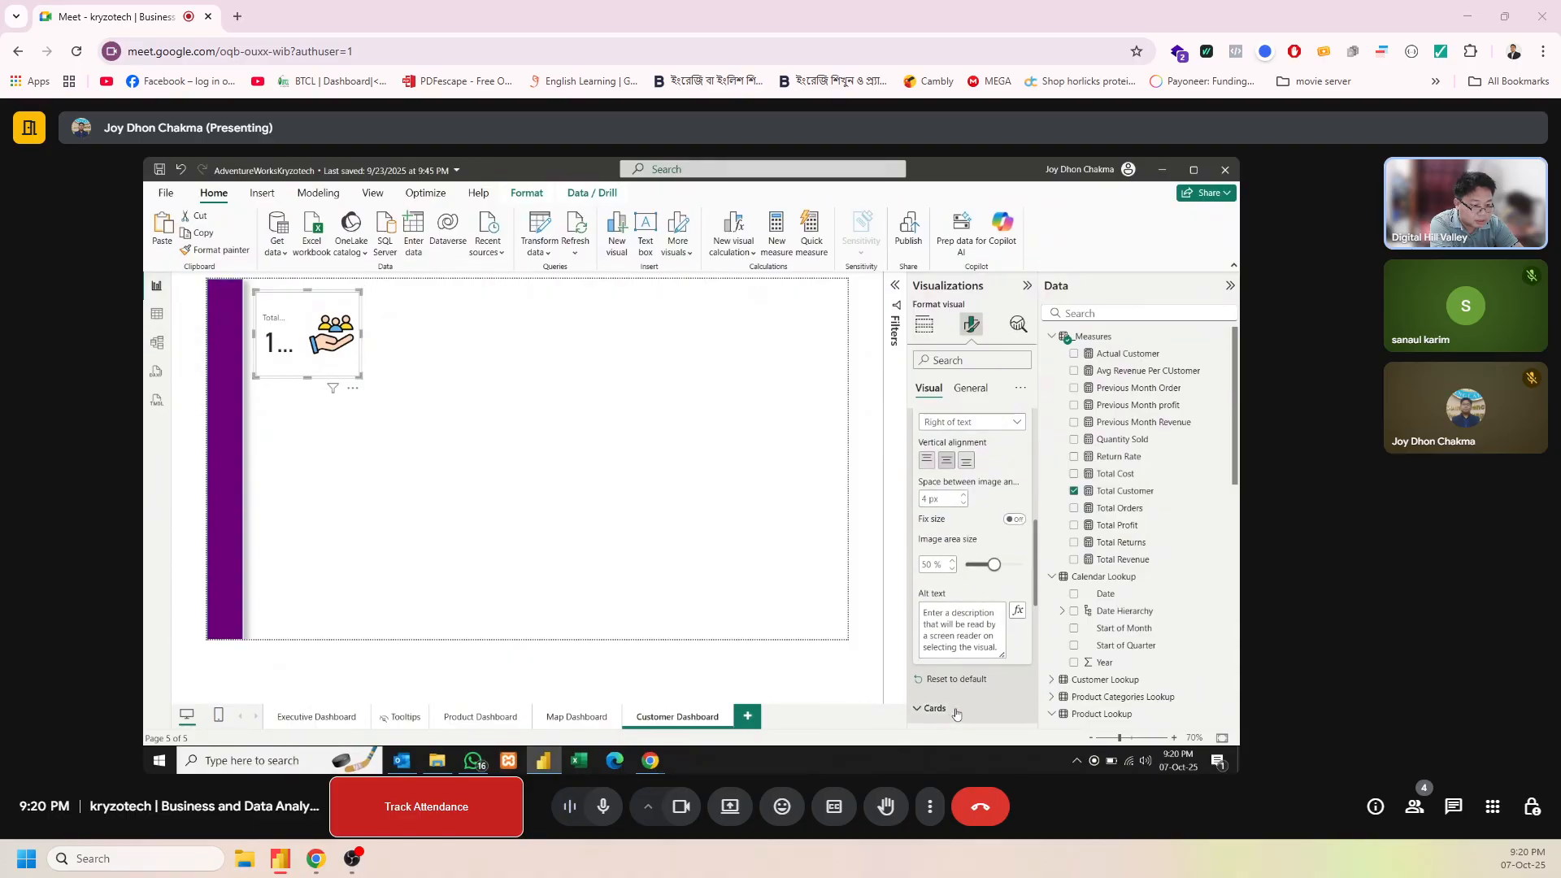
drag(1032, 574, 1019, 693)
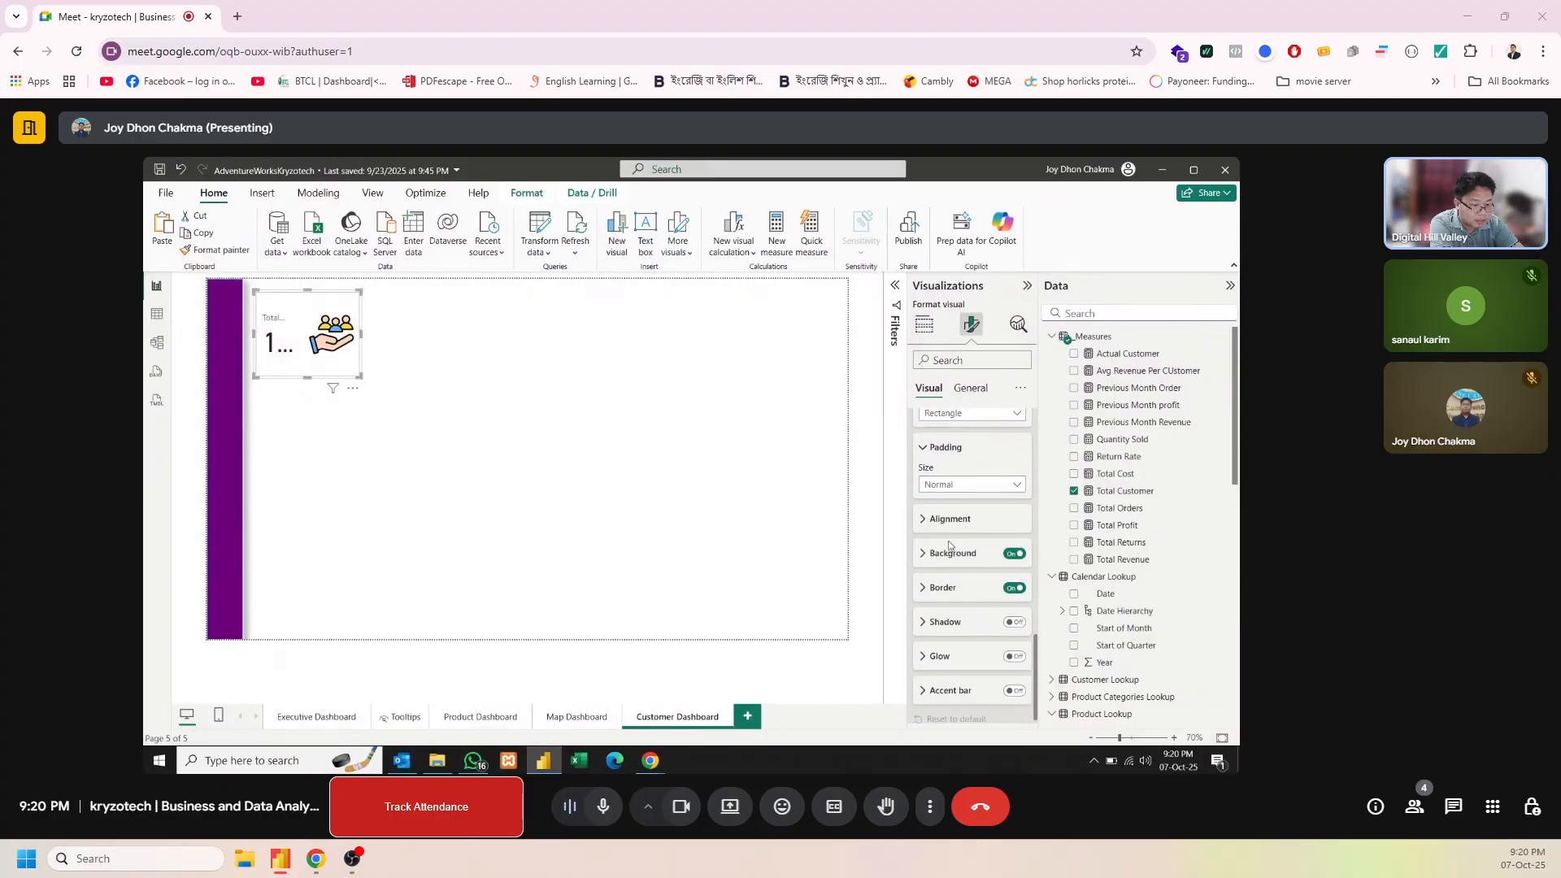
click(947, 529)
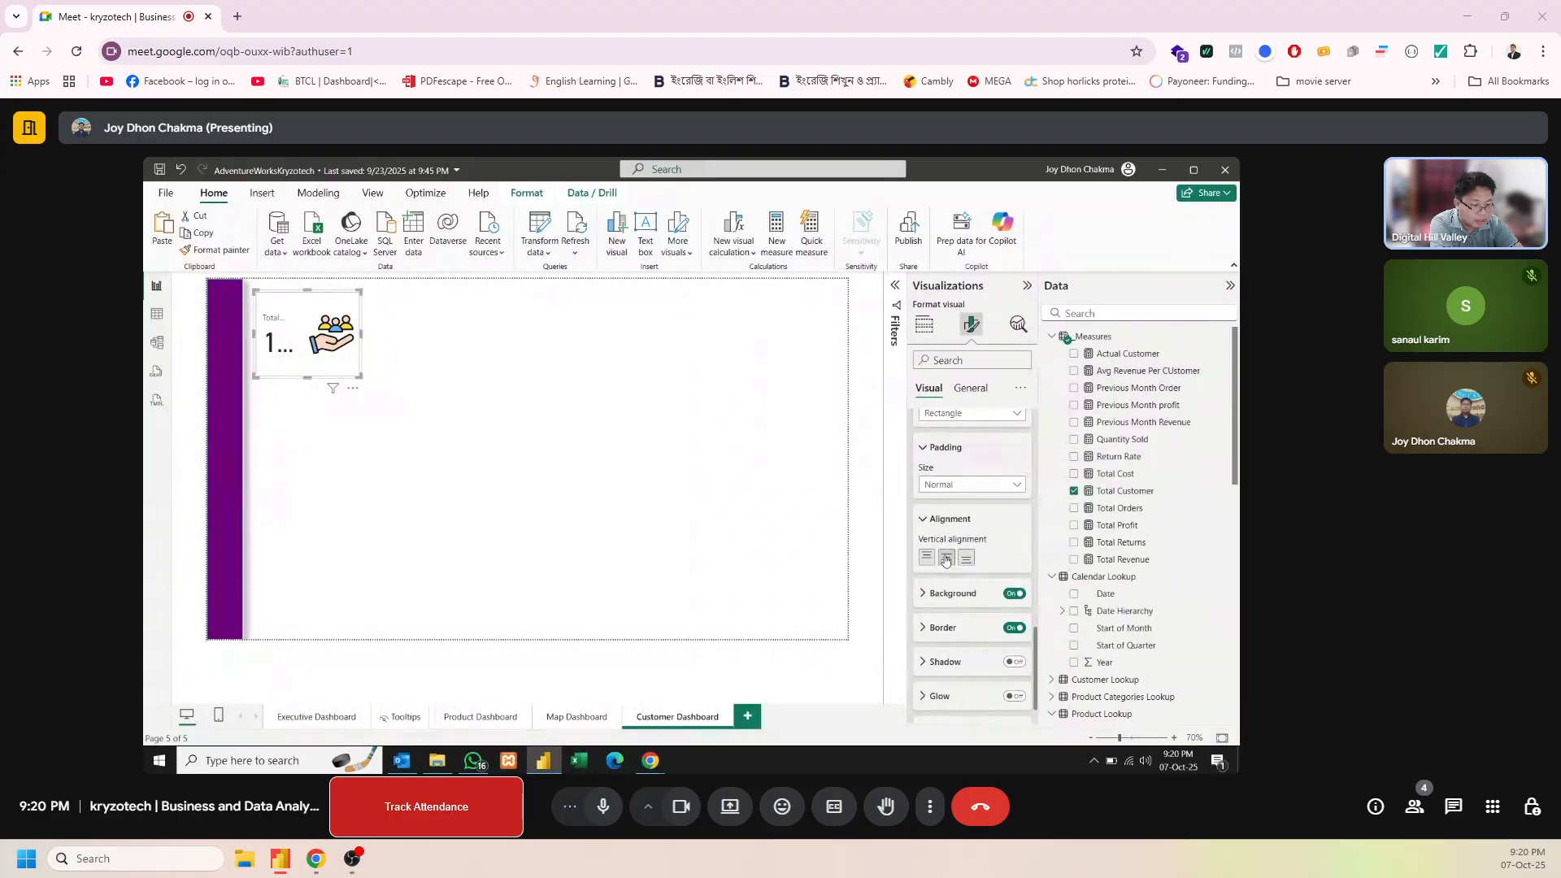
drag(1036, 640, 1041, 410)
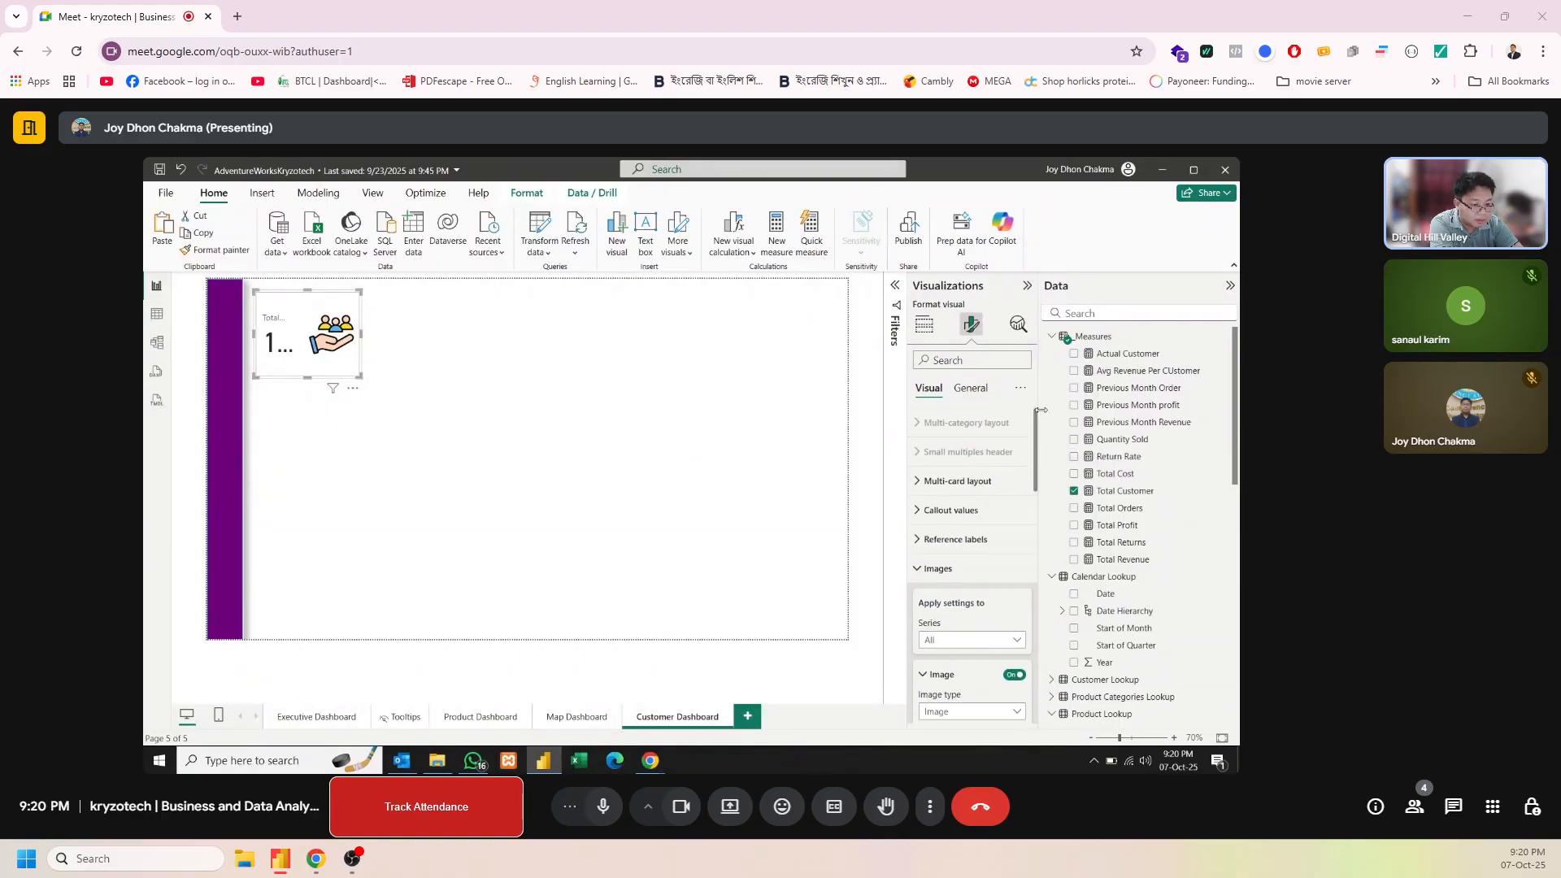
Center the card's callout value horizontally
click(950, 510)
scroll(1034, 462, down, 1)
drag(1034, 457, 1028, 508)
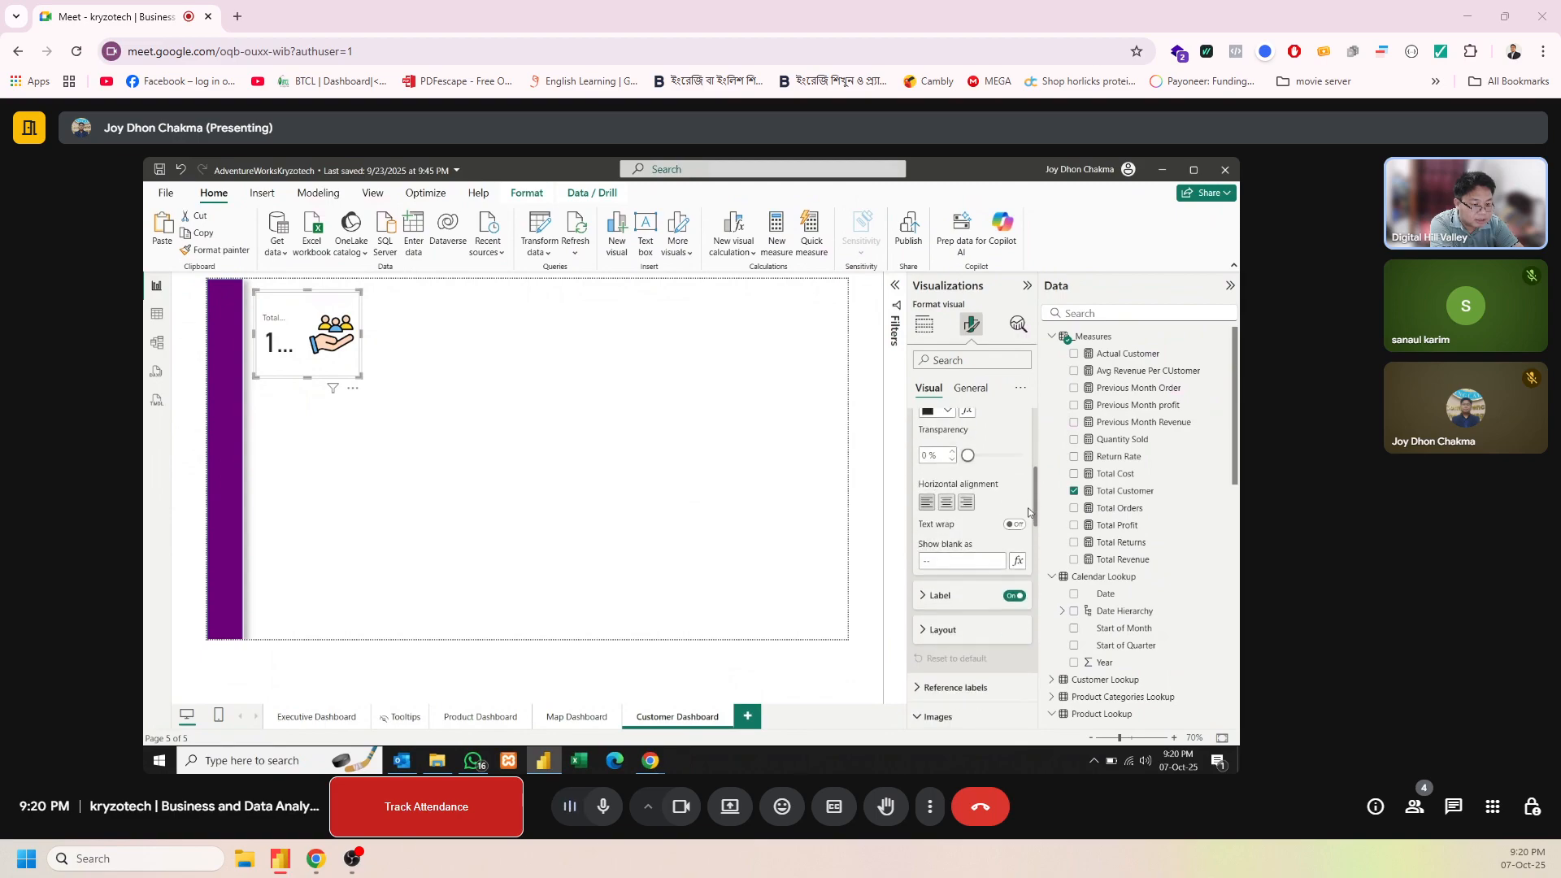
click(947, 504)
click(946, 505)
scroll(976, 529, down, 2)
click(940, 480)
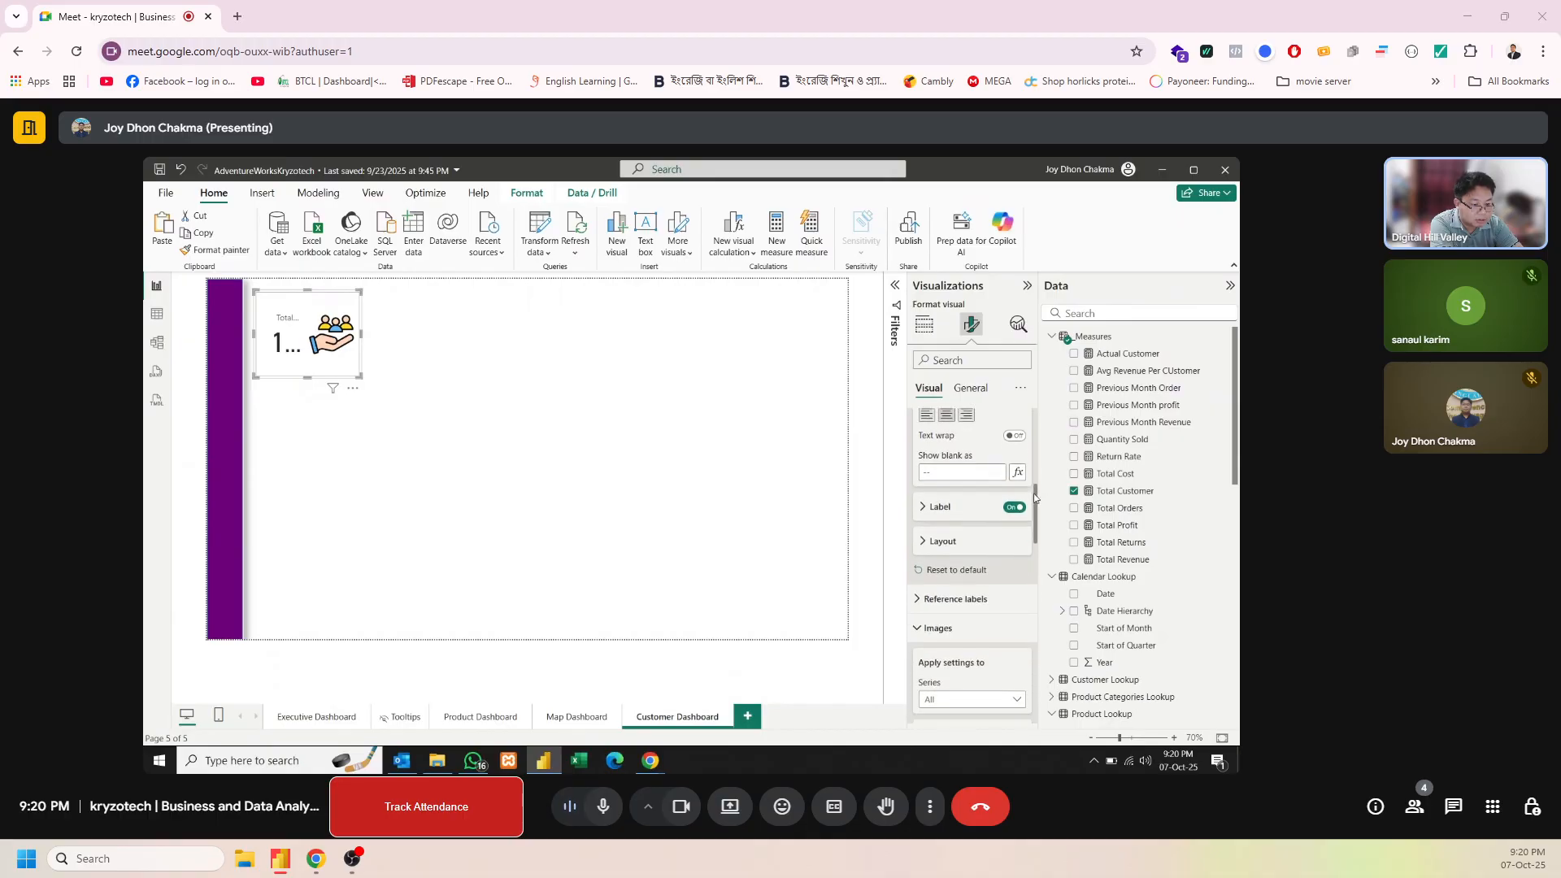
click(941, 480)
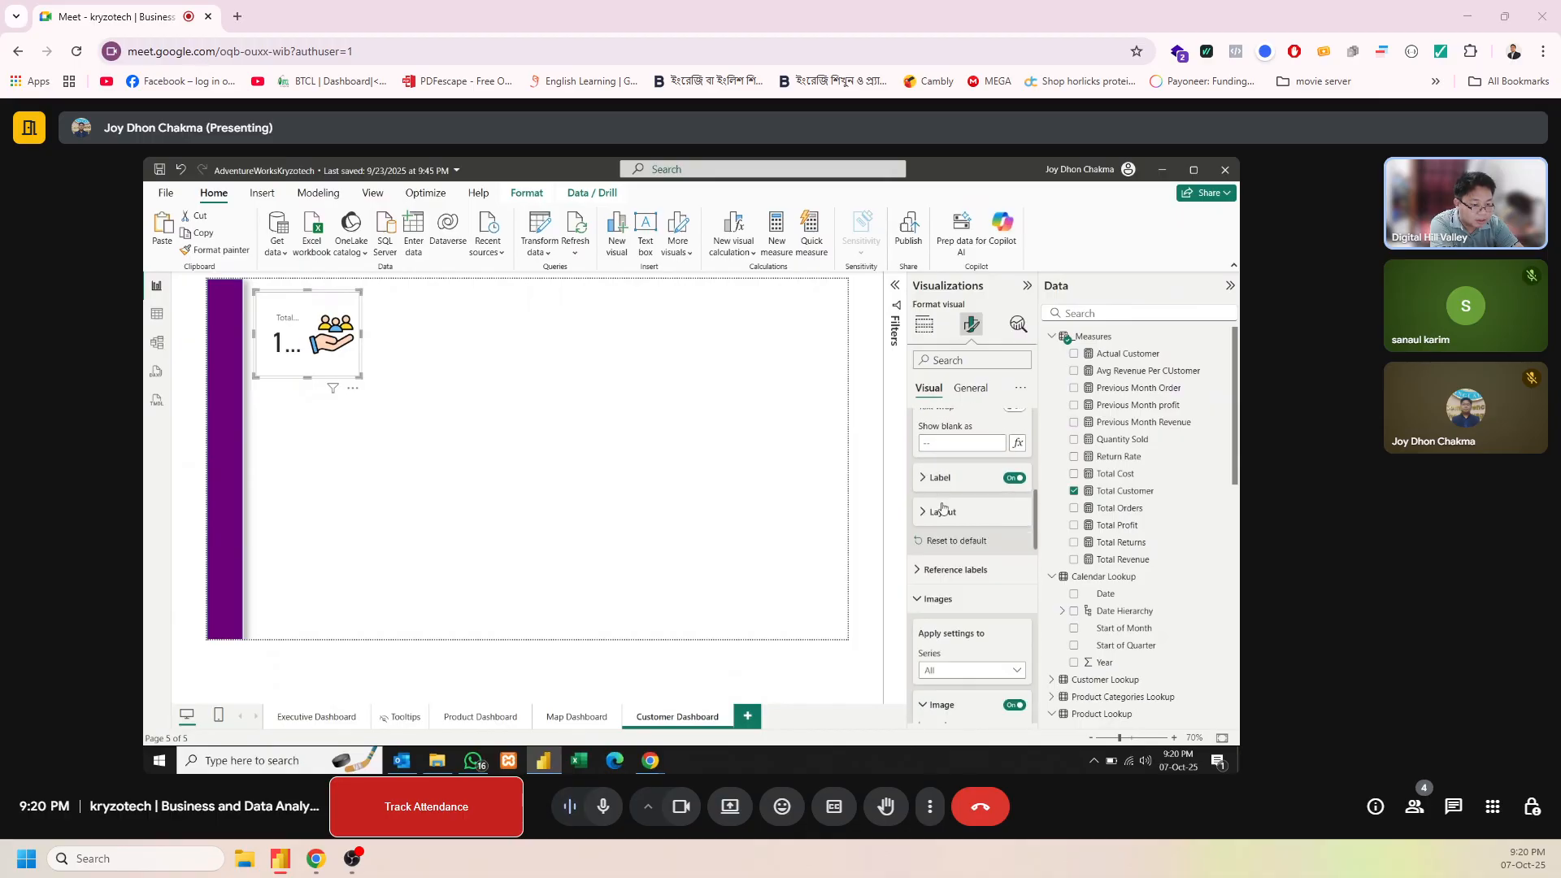
click(943, 509)
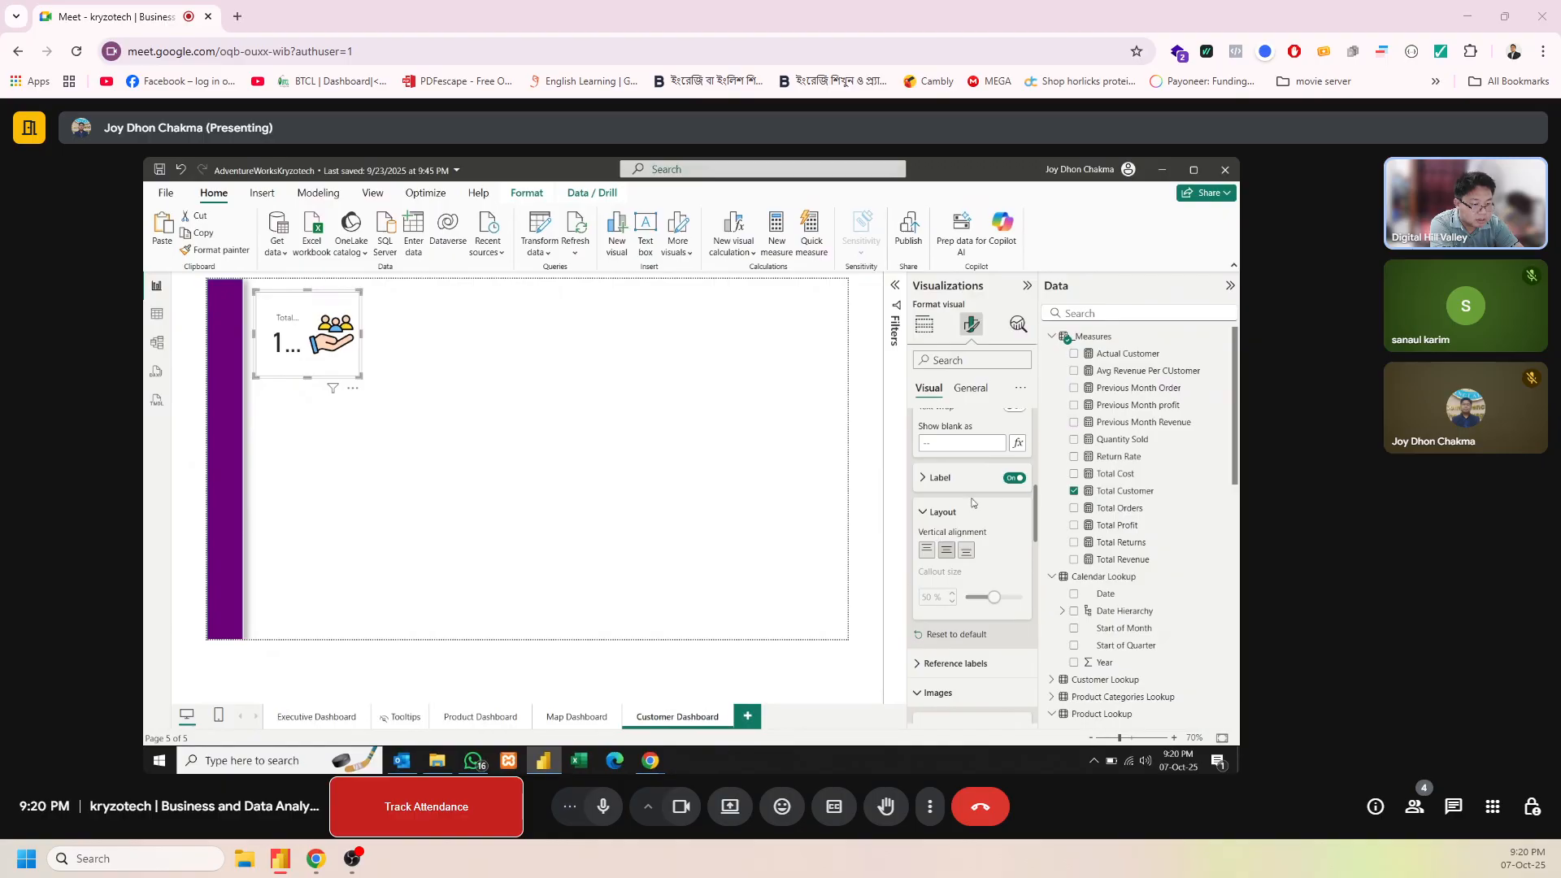
click(973, 508)
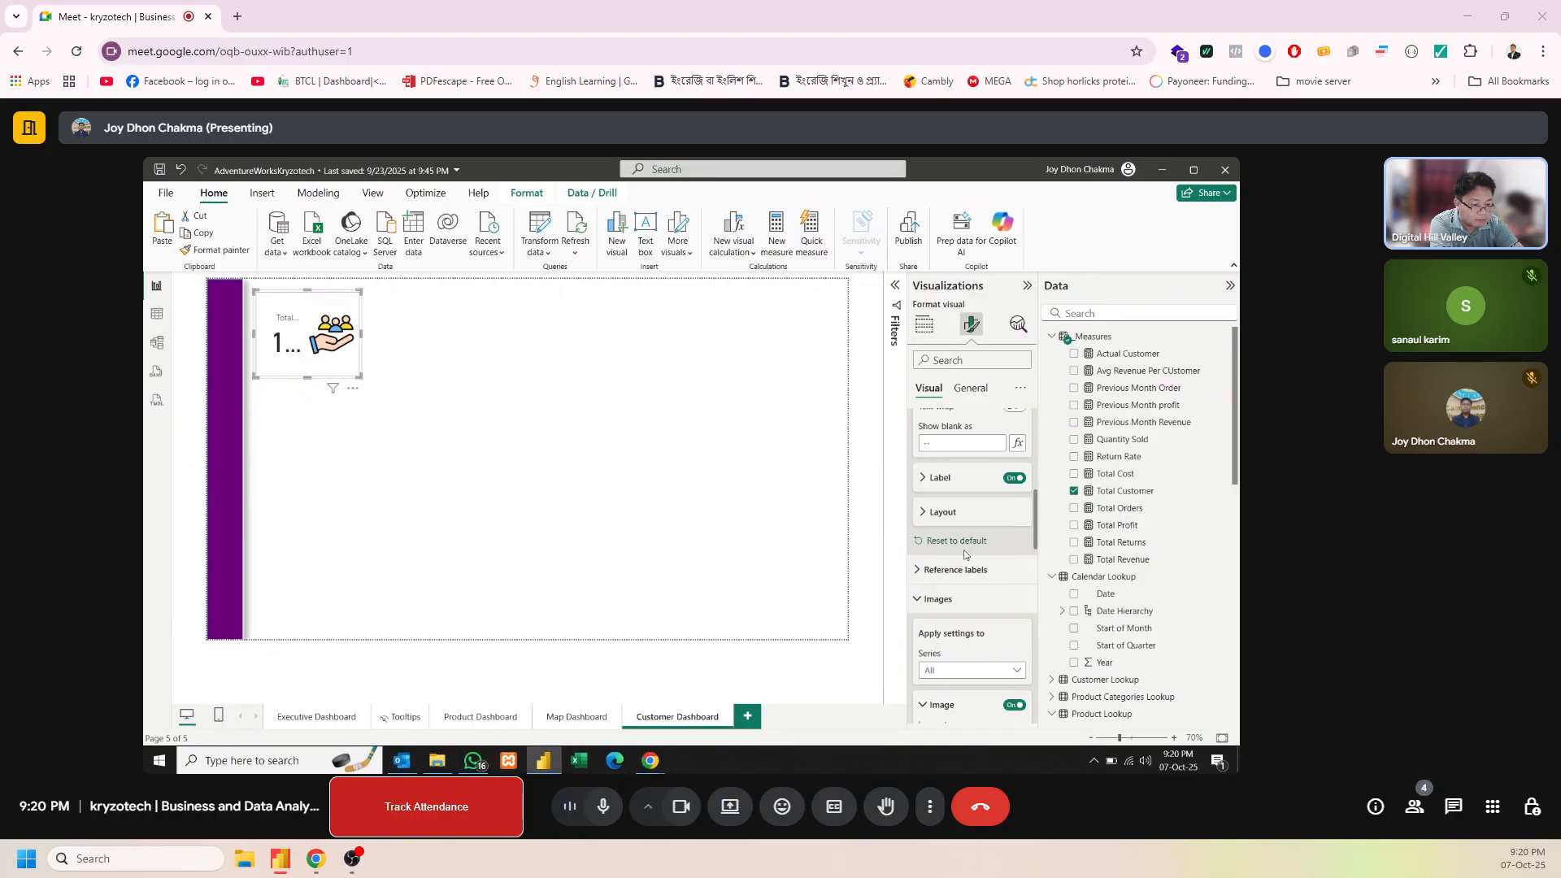
click(972, 569)
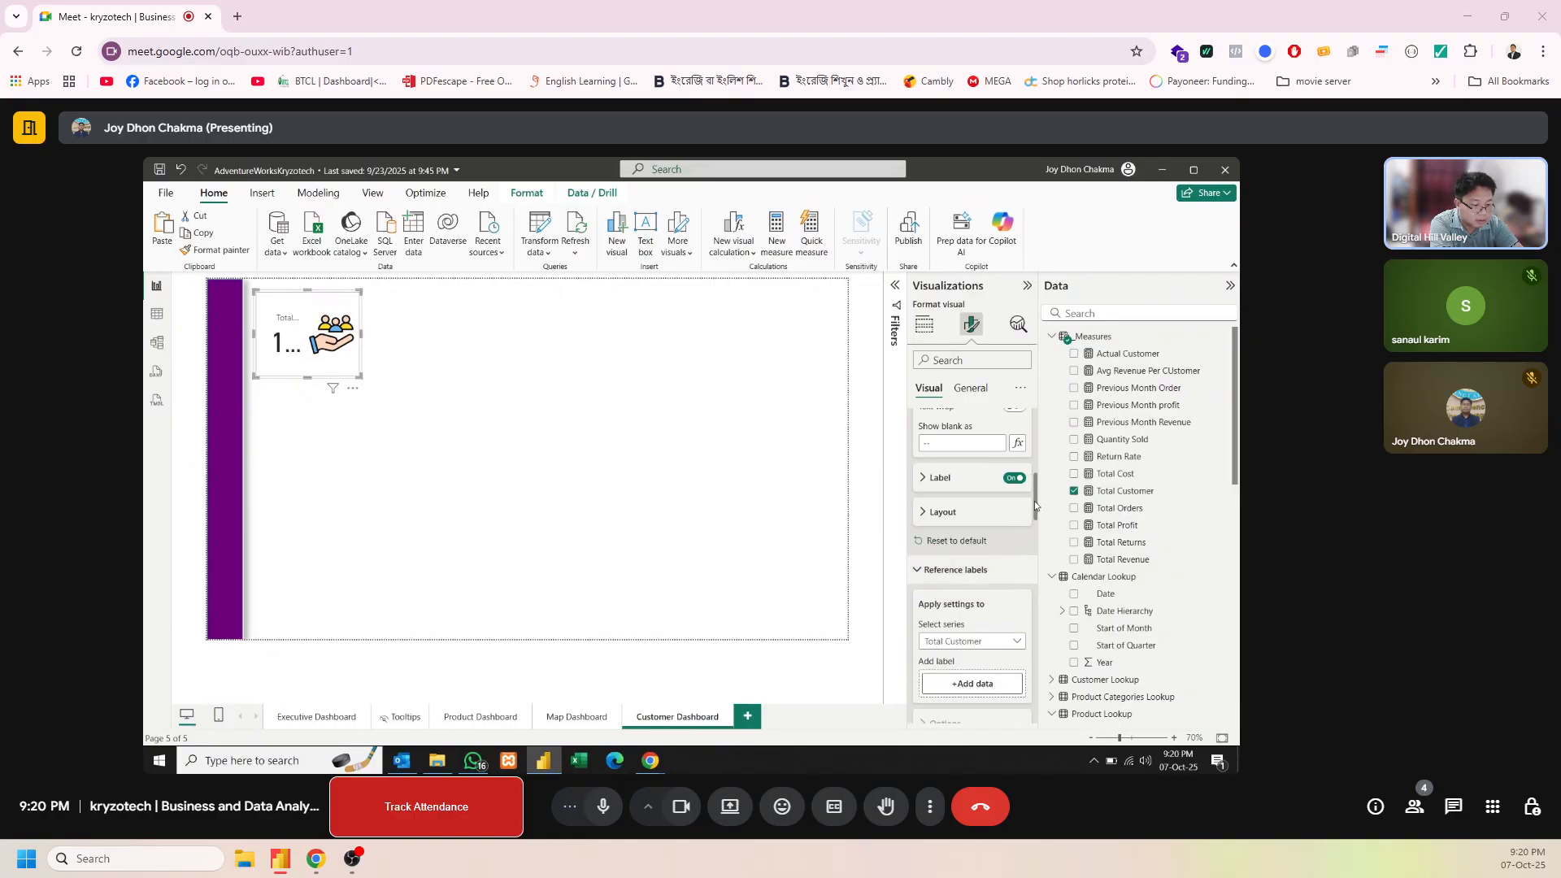
Position the customer icon left of the text and widen the card so its label and value fit
drag(1035, 506, 1047, 633)
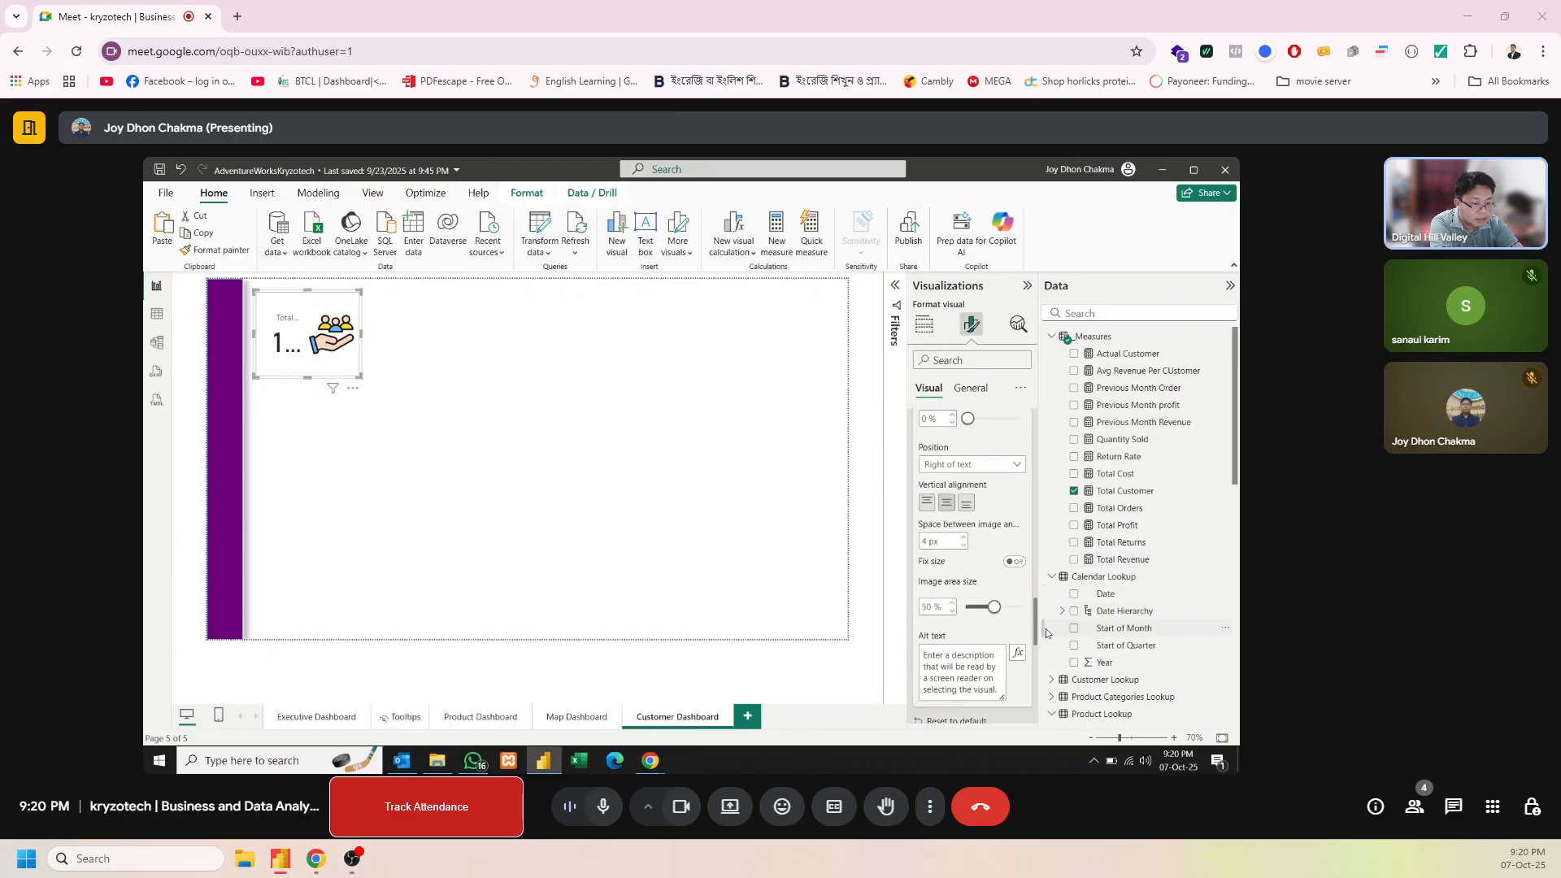
click(1000, 474)
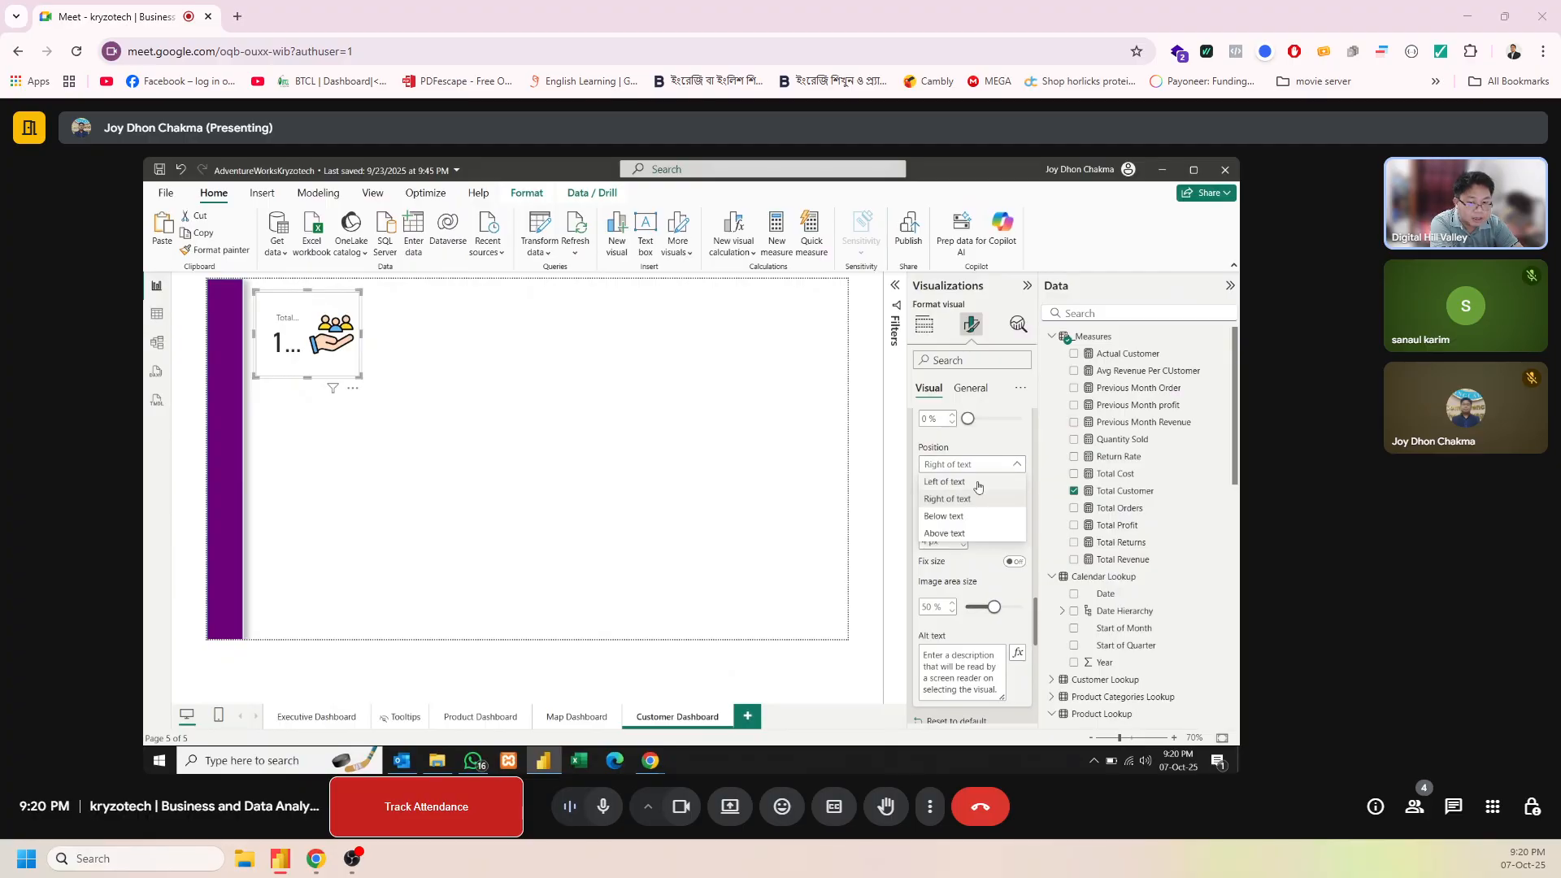
click(946, 482)
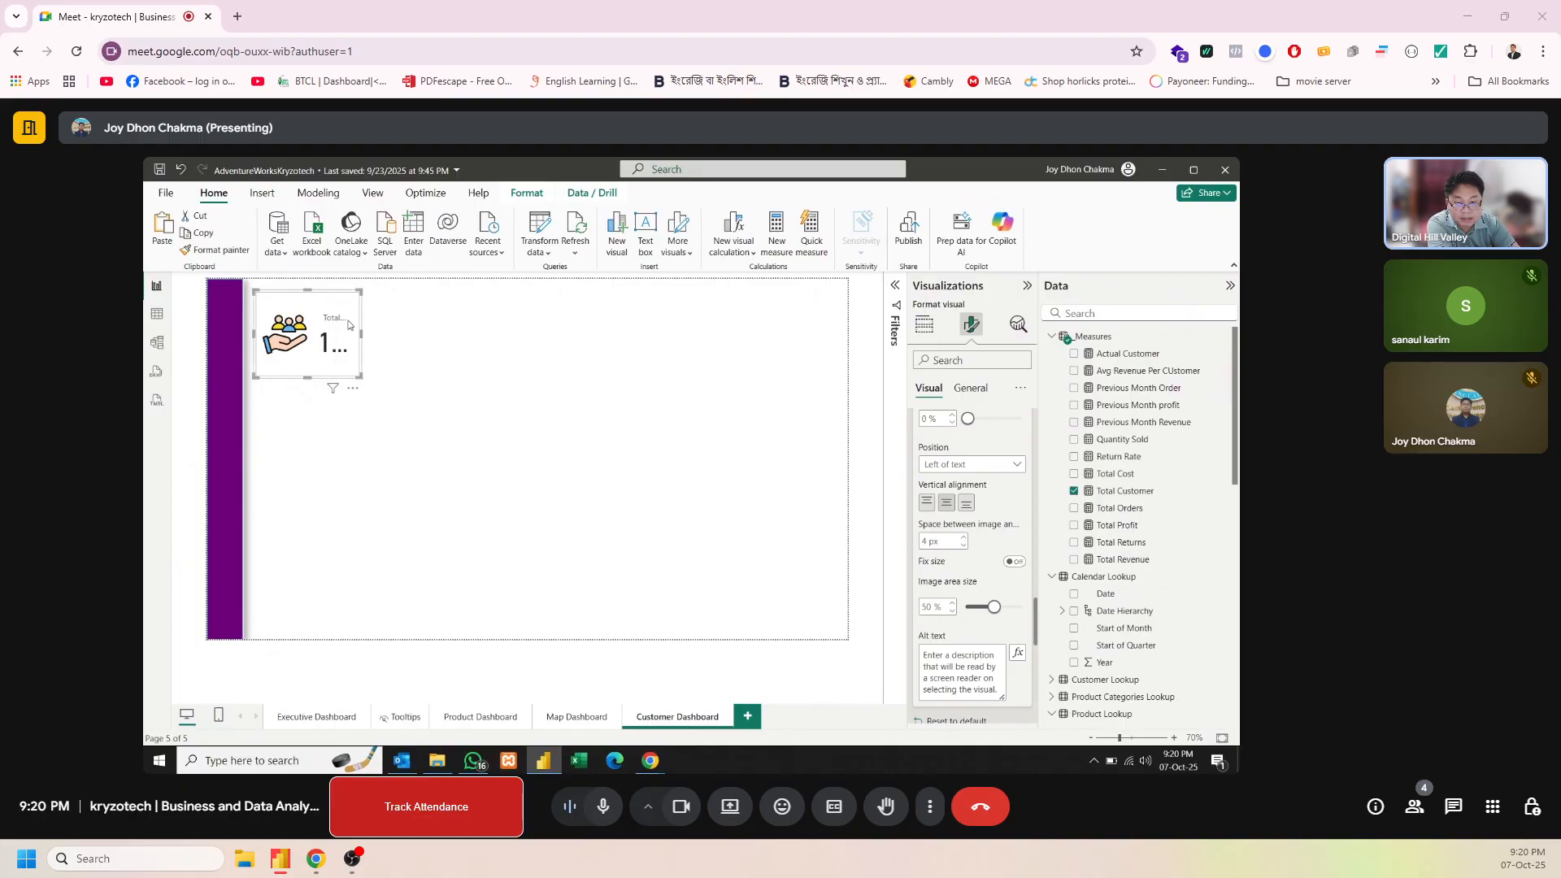
drag(361, 334, 427, 330)
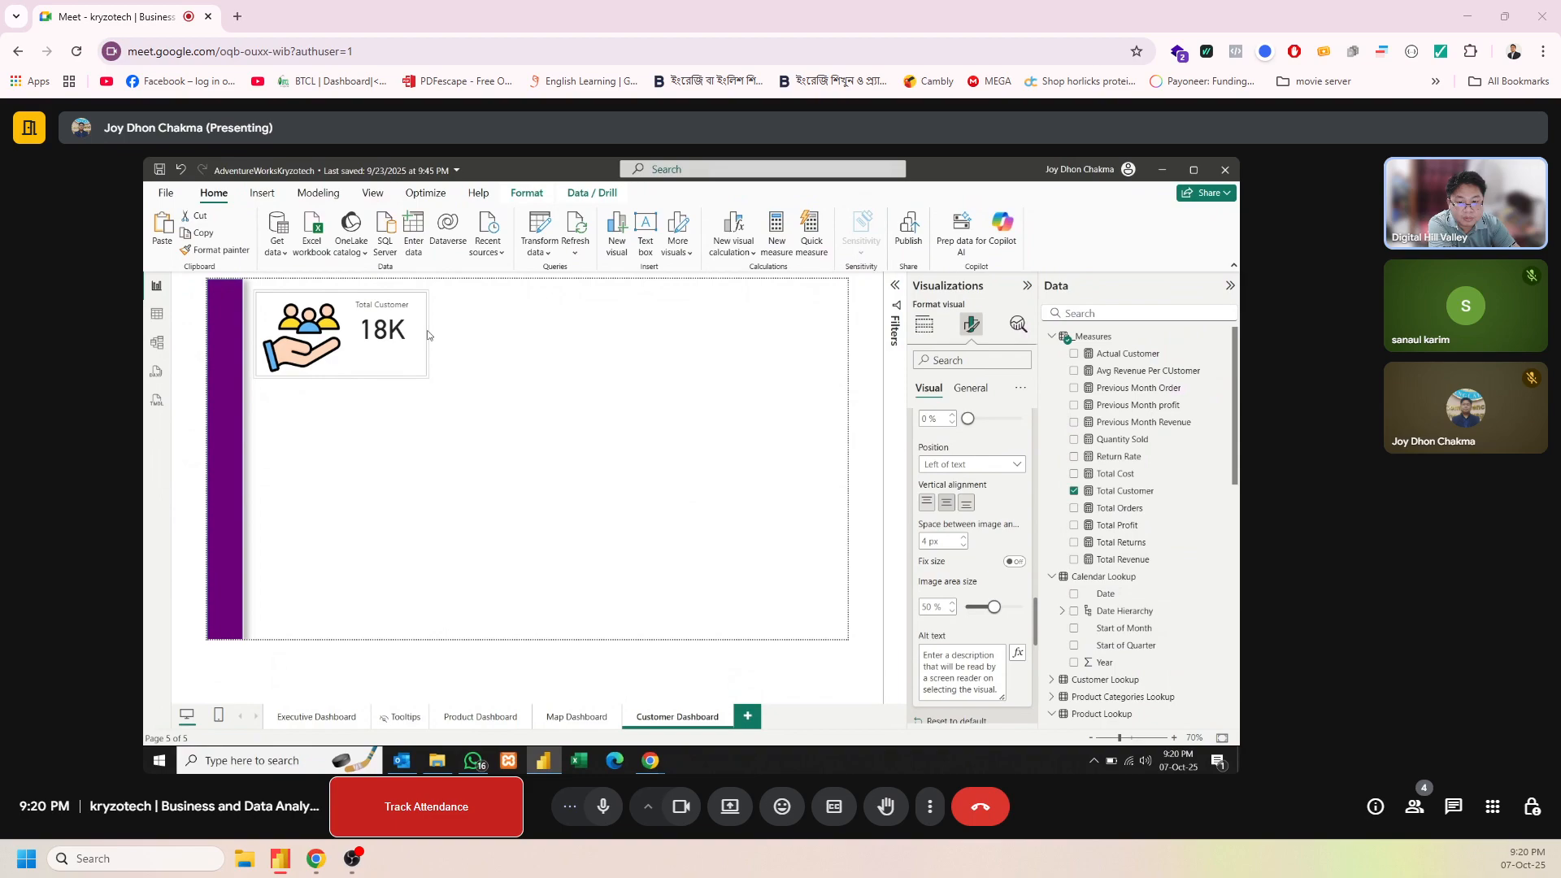
mouse_move(343, 374)
mouse_down()
mouse_move(343, 358)
mouse_move(342, 377)
mouse_up()
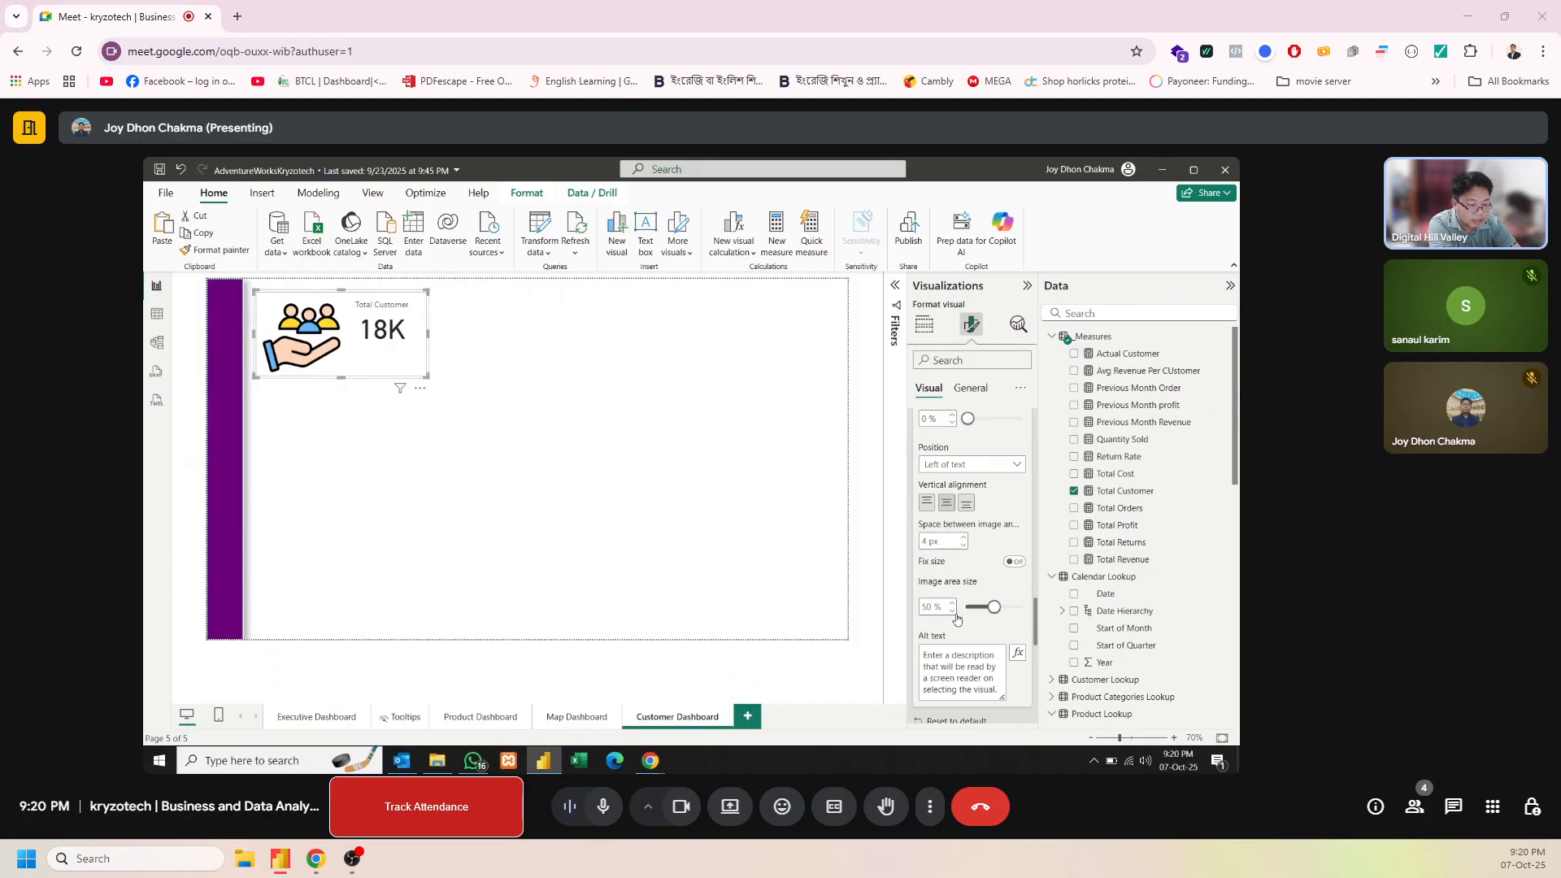
Reduce the card's image area size to 36% and make the card slightly shorter
drag(992, 611, 986, 612)
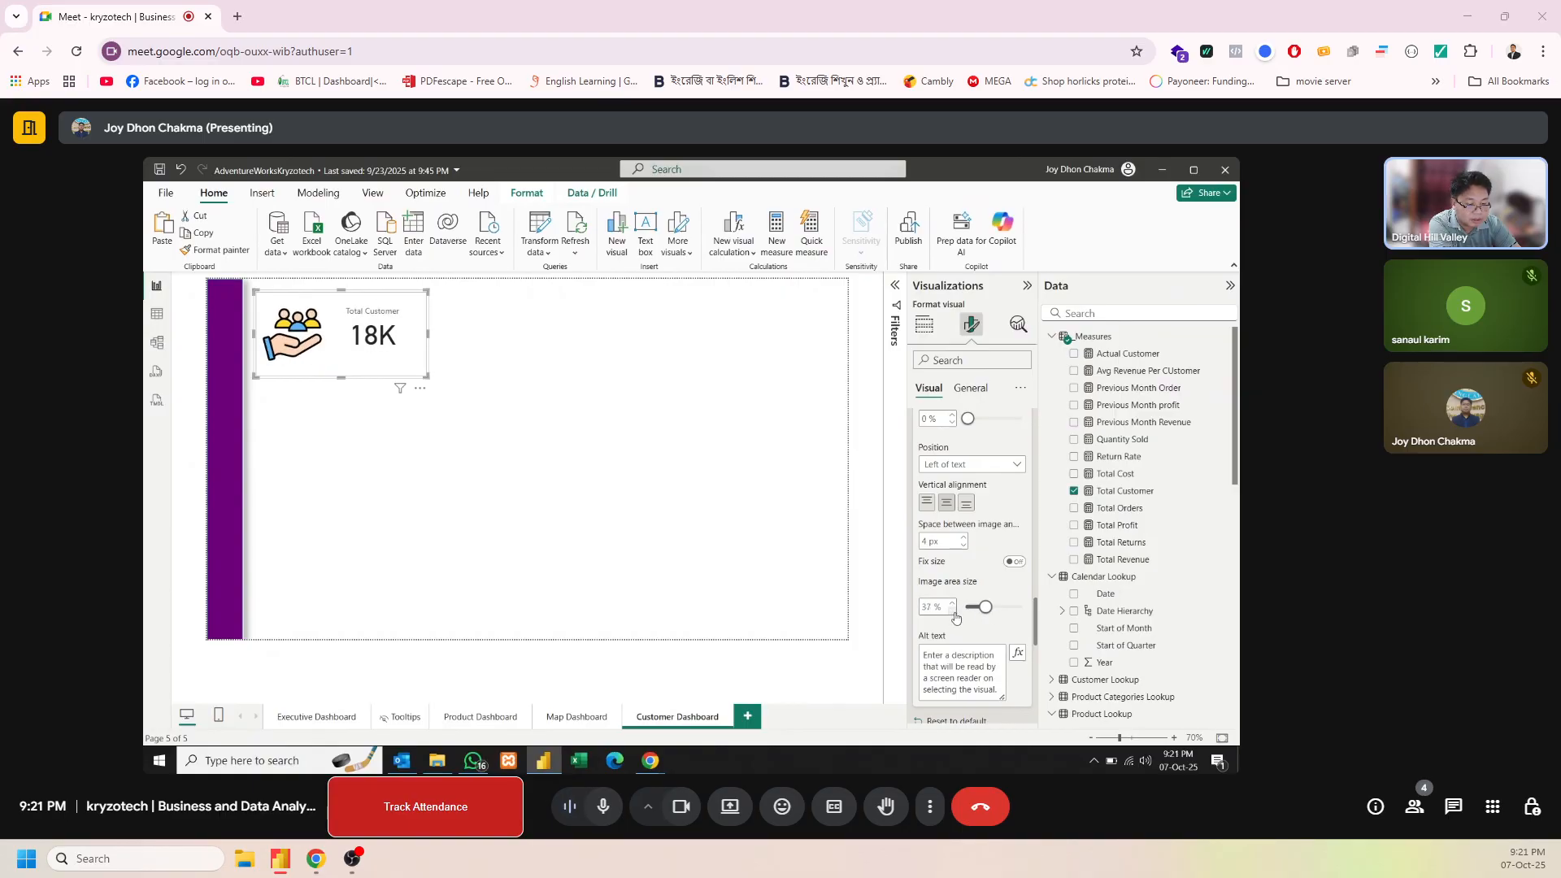
click(953, 612)
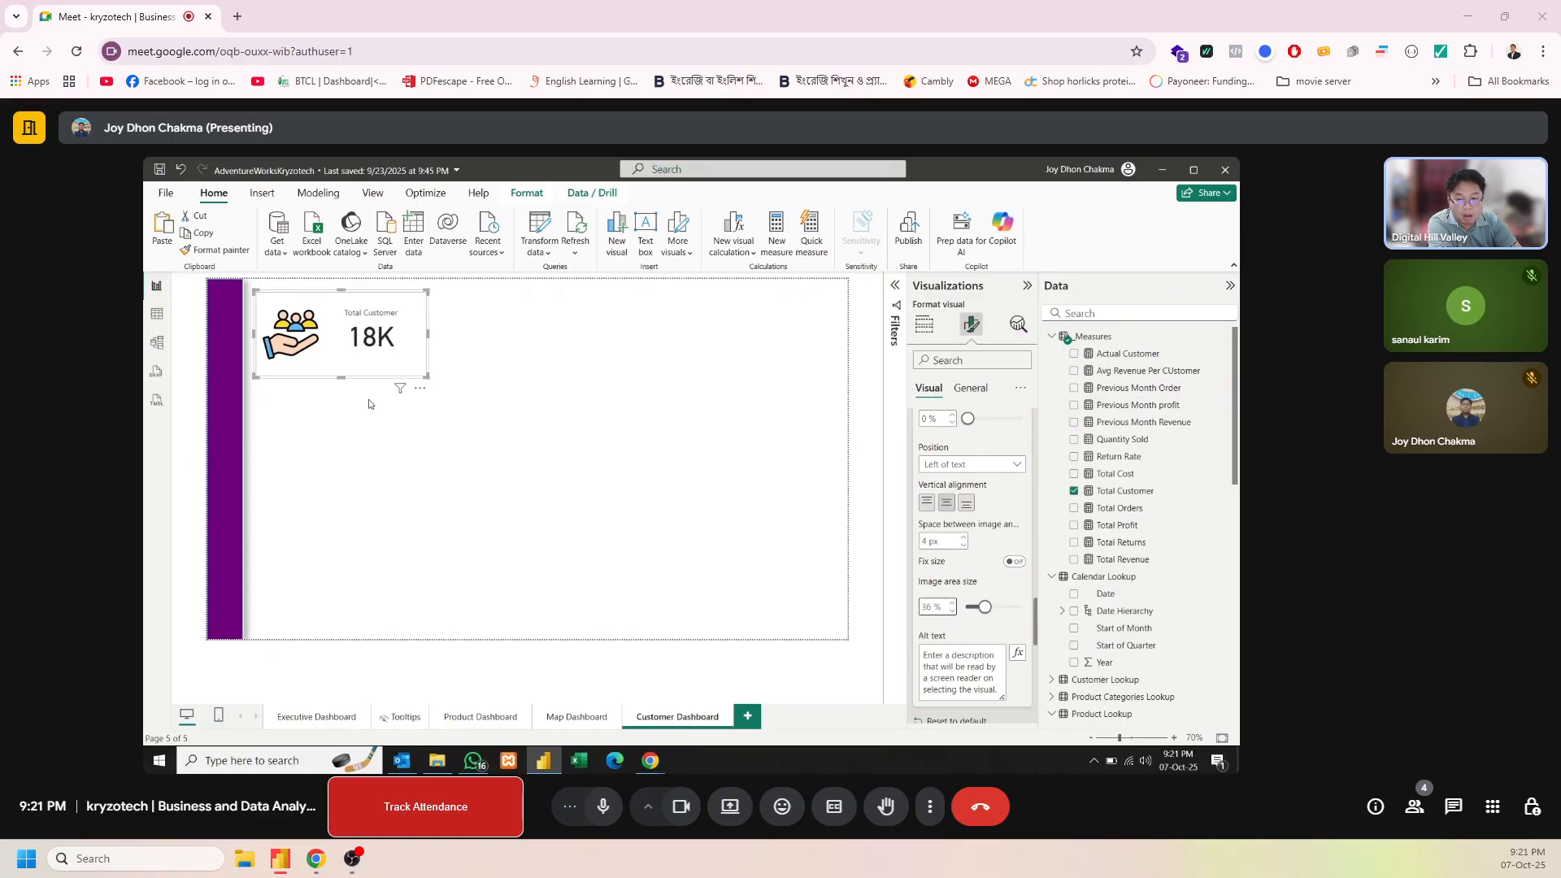
drag(342, 377, 348, 365)
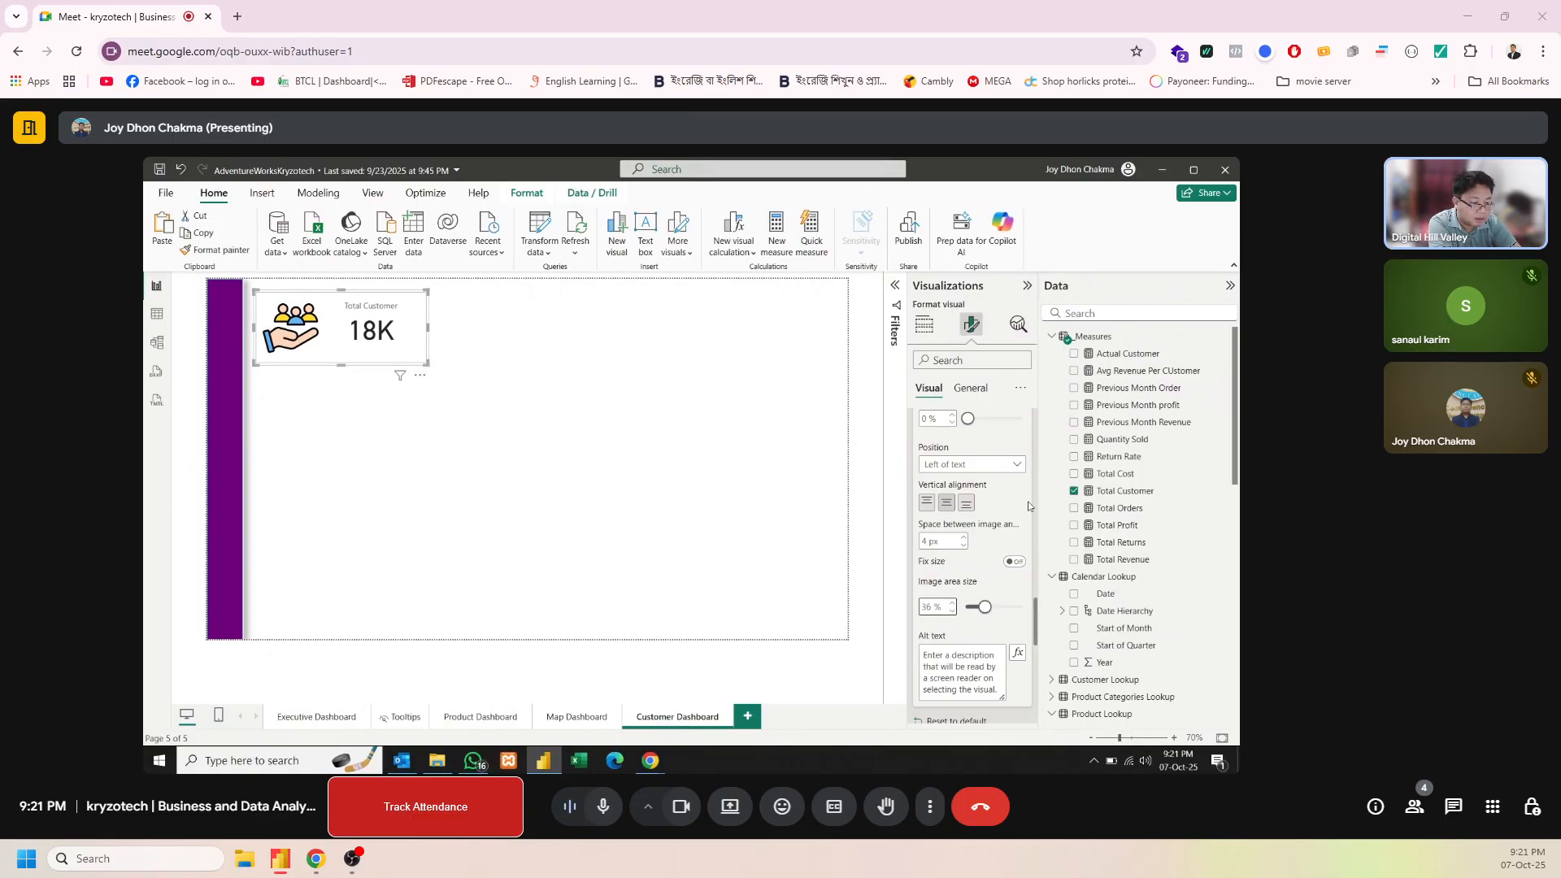
scroll(1035, 594, up, 5)
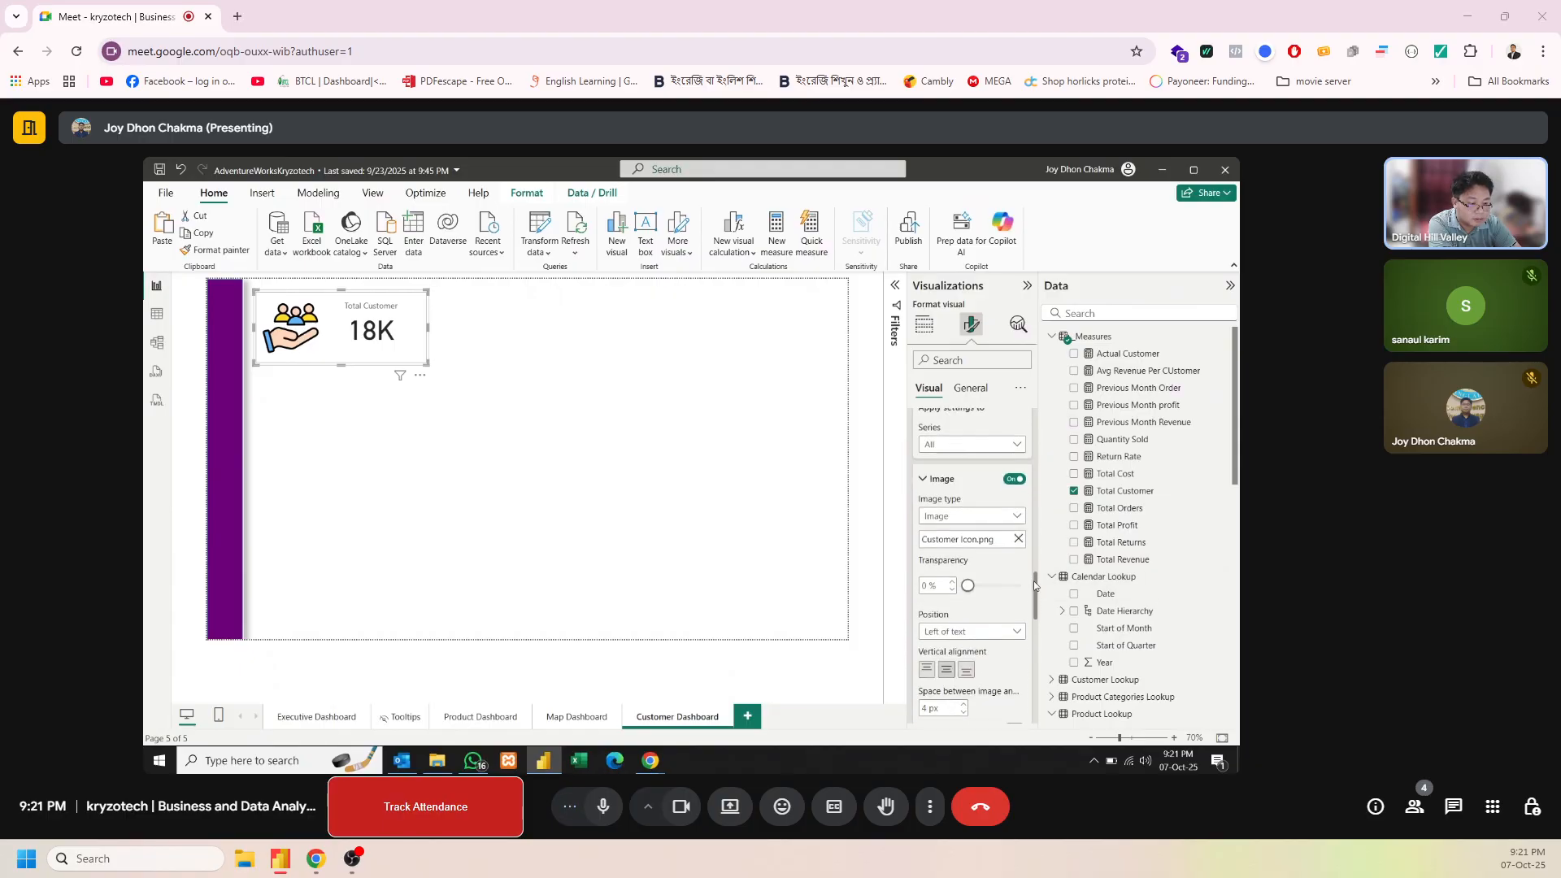
Turn off the inner card border in the Total Customer card's formatting
drag(1034, 582, 1055, 464)
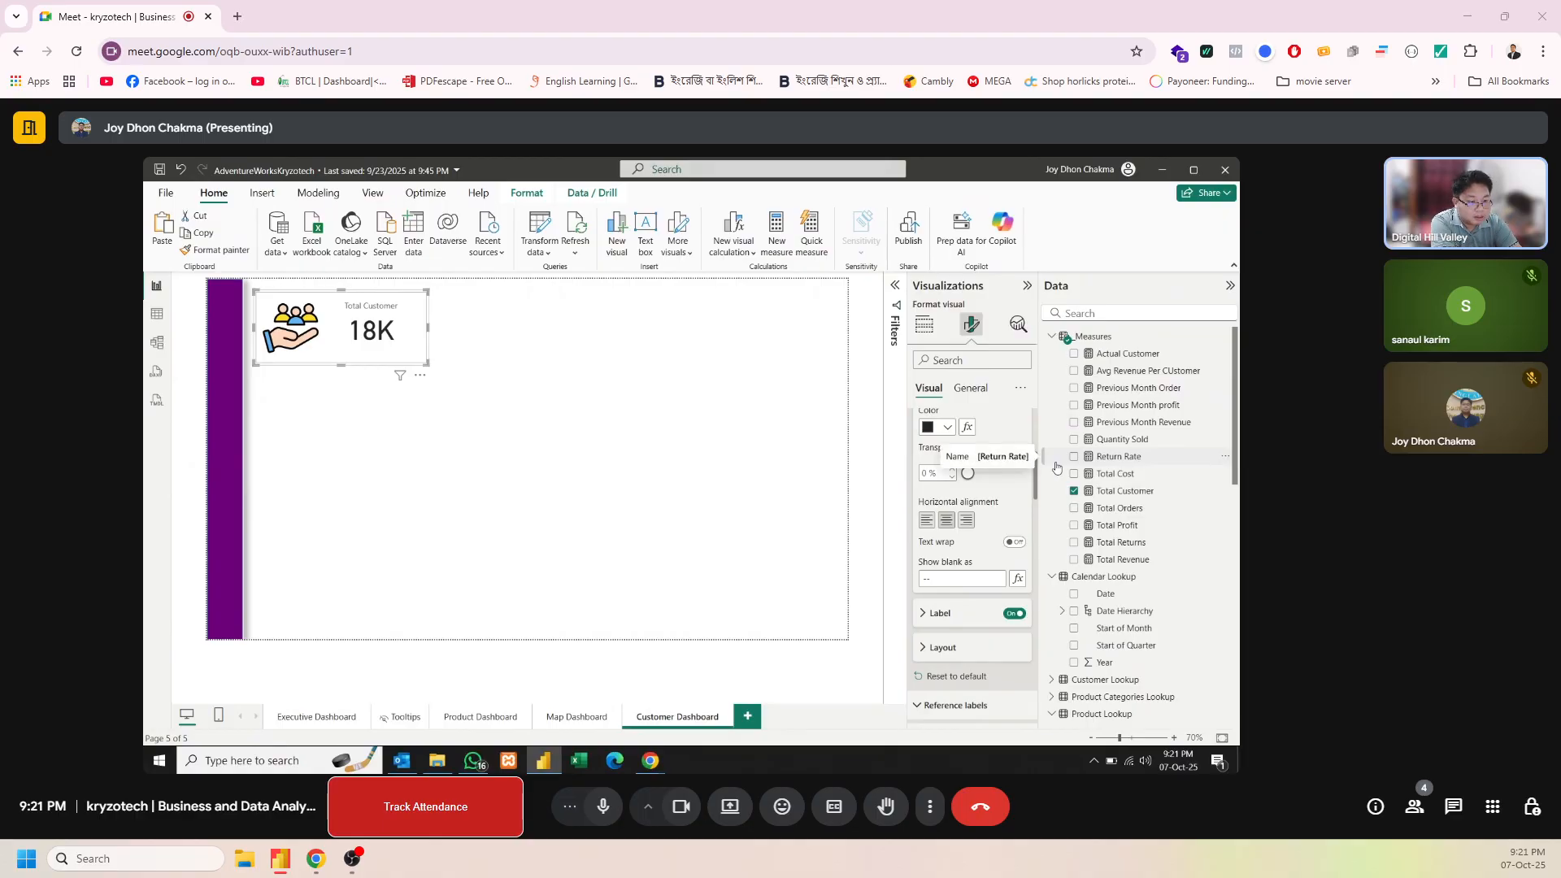
drag(1058, 467, 1059, 428)
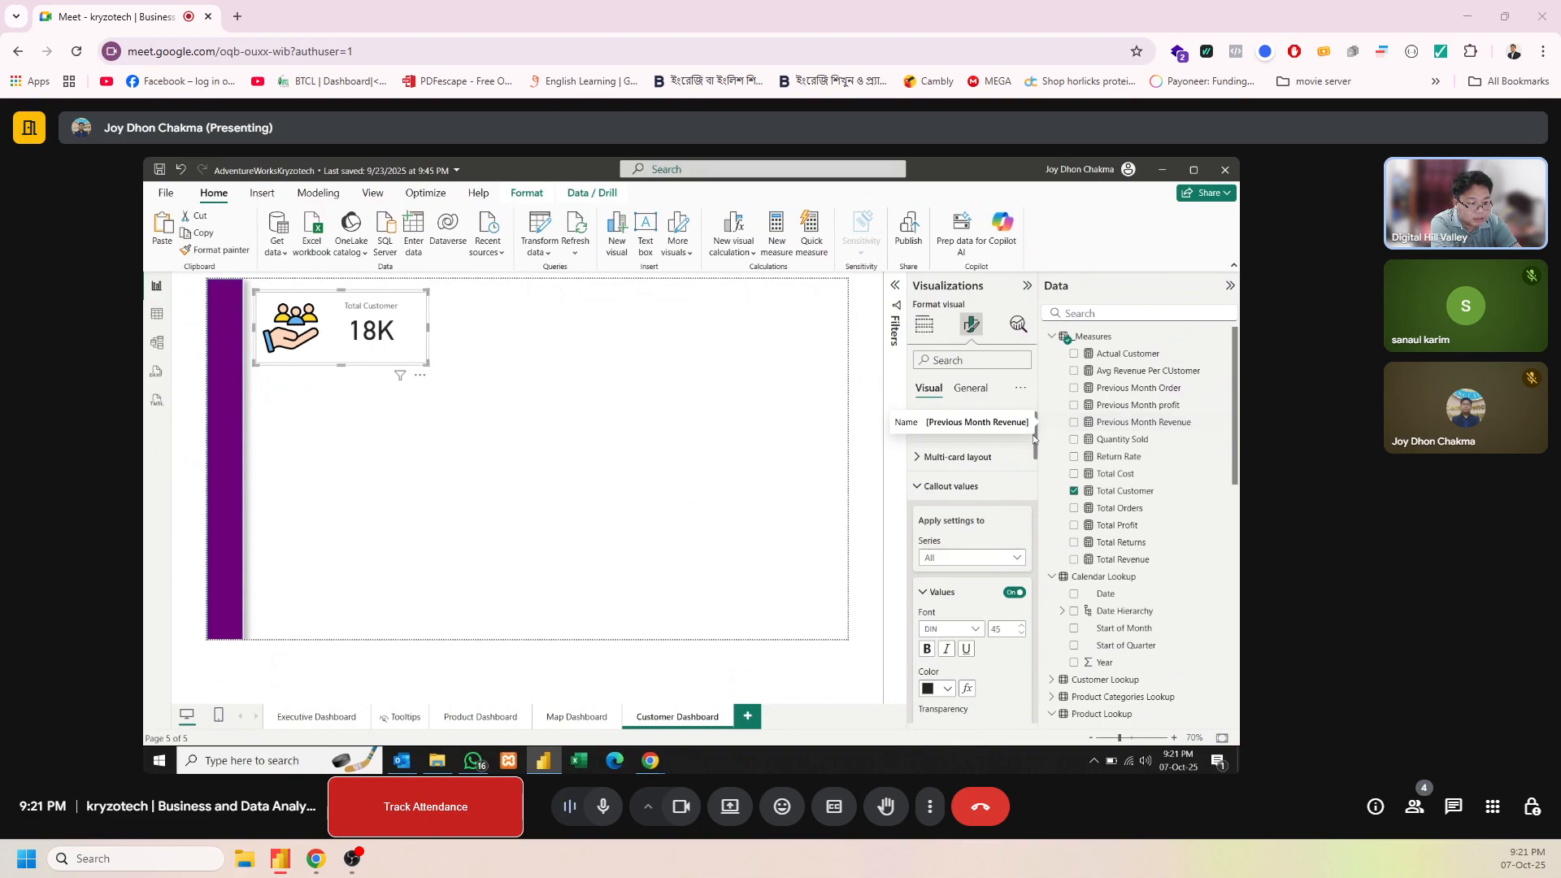
drag(1032, 434, 1003, 679)
scroll(1002, 680, down, 3)
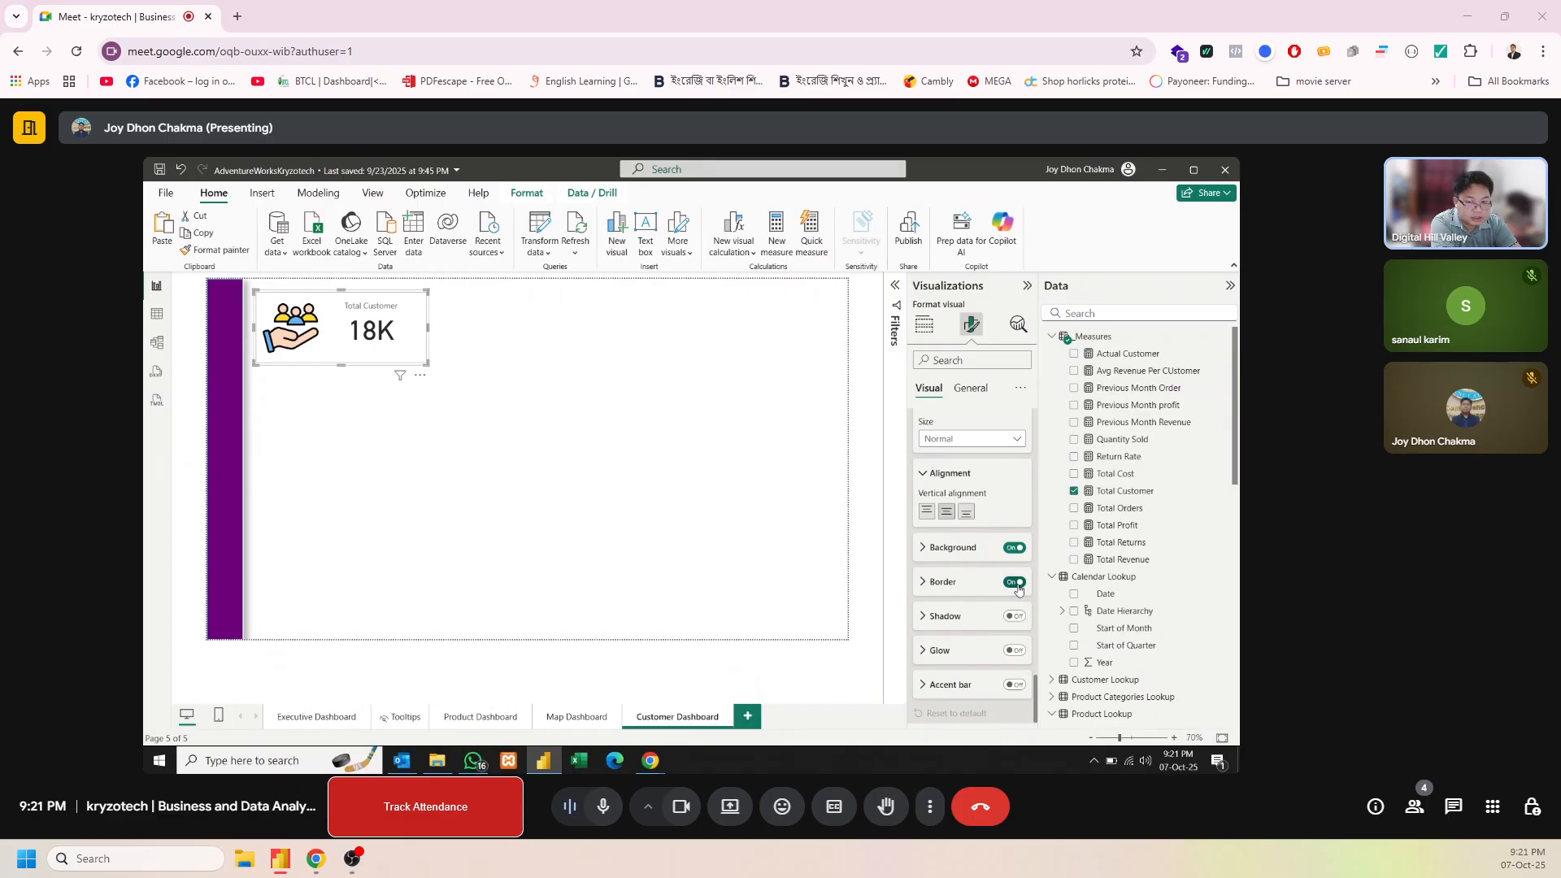
click(1014, 582)
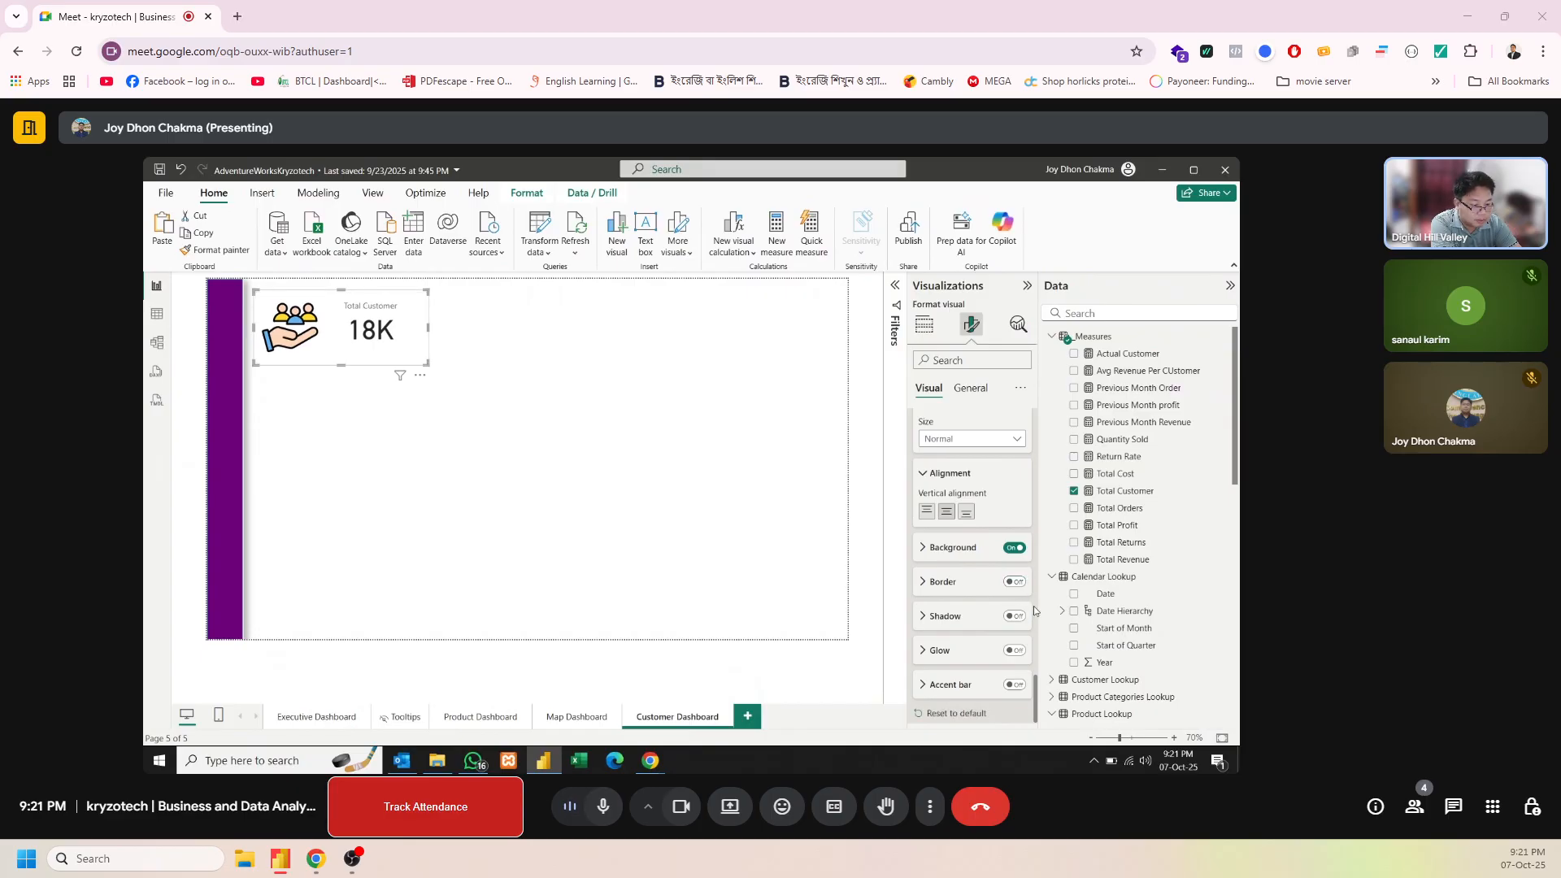
Turn on the Total Customer card's accent bar, color it purple and set its width to 4 px
drag(1036, 699, 1037, 710)
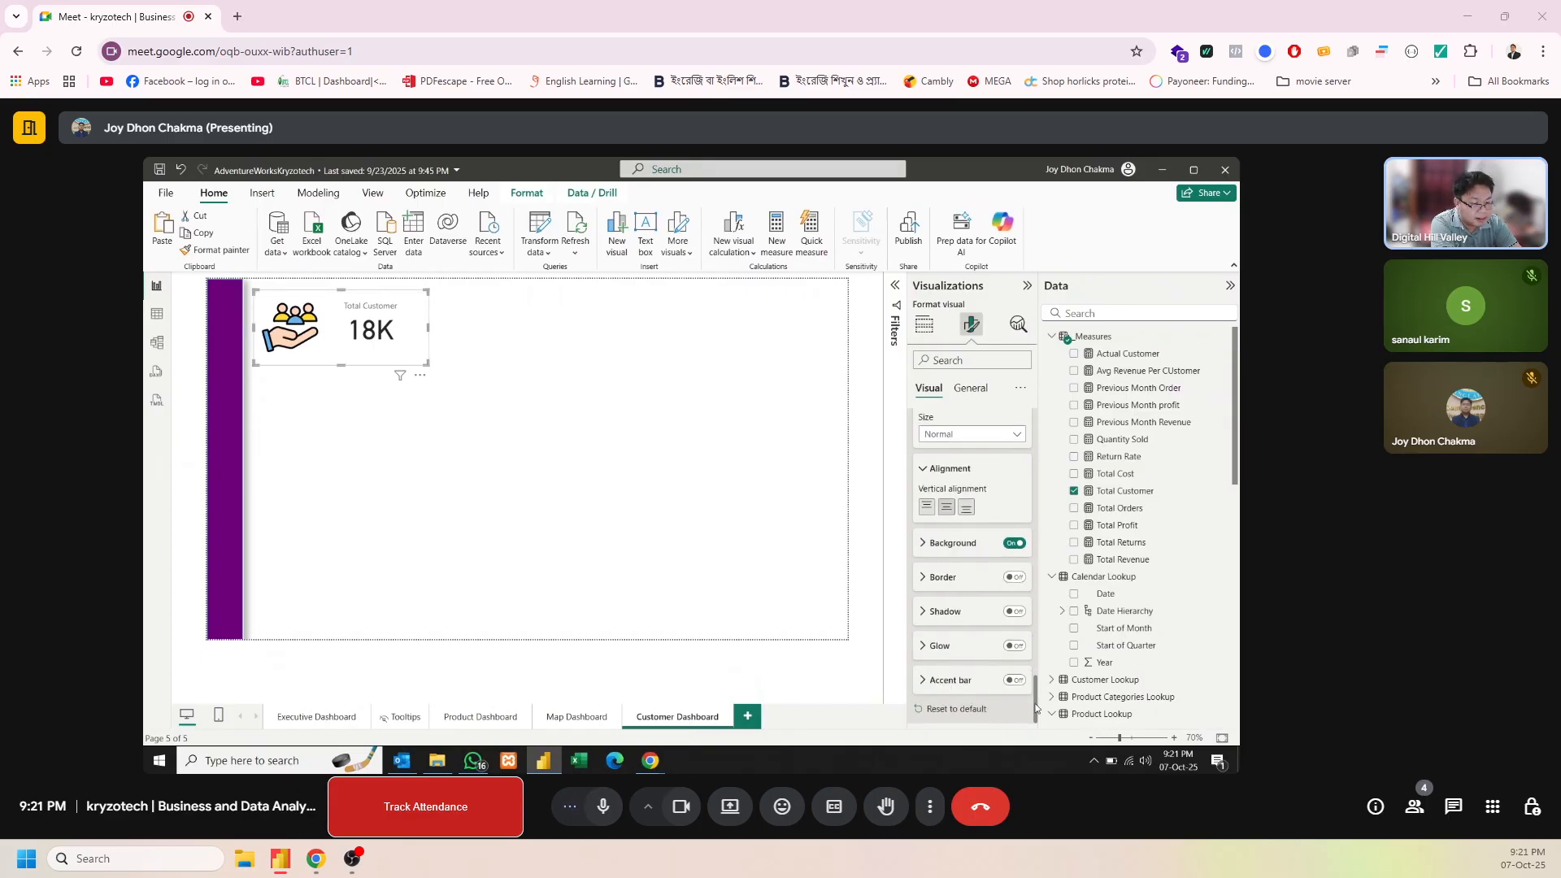
click(1014, 680)
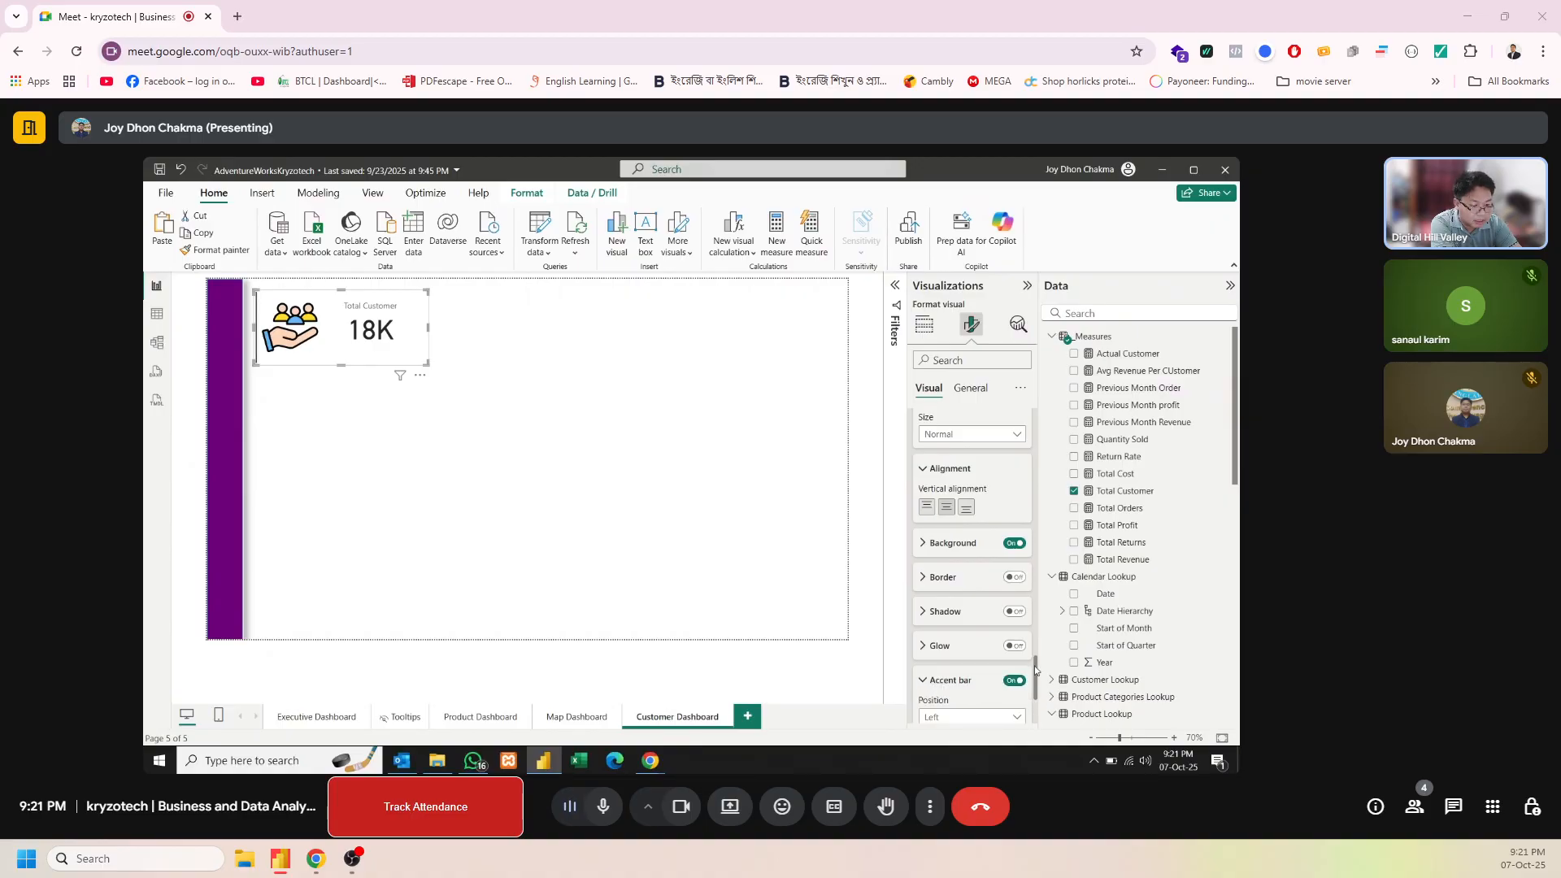
drag(1036, 670, 1039, 697)
click(943, 594)
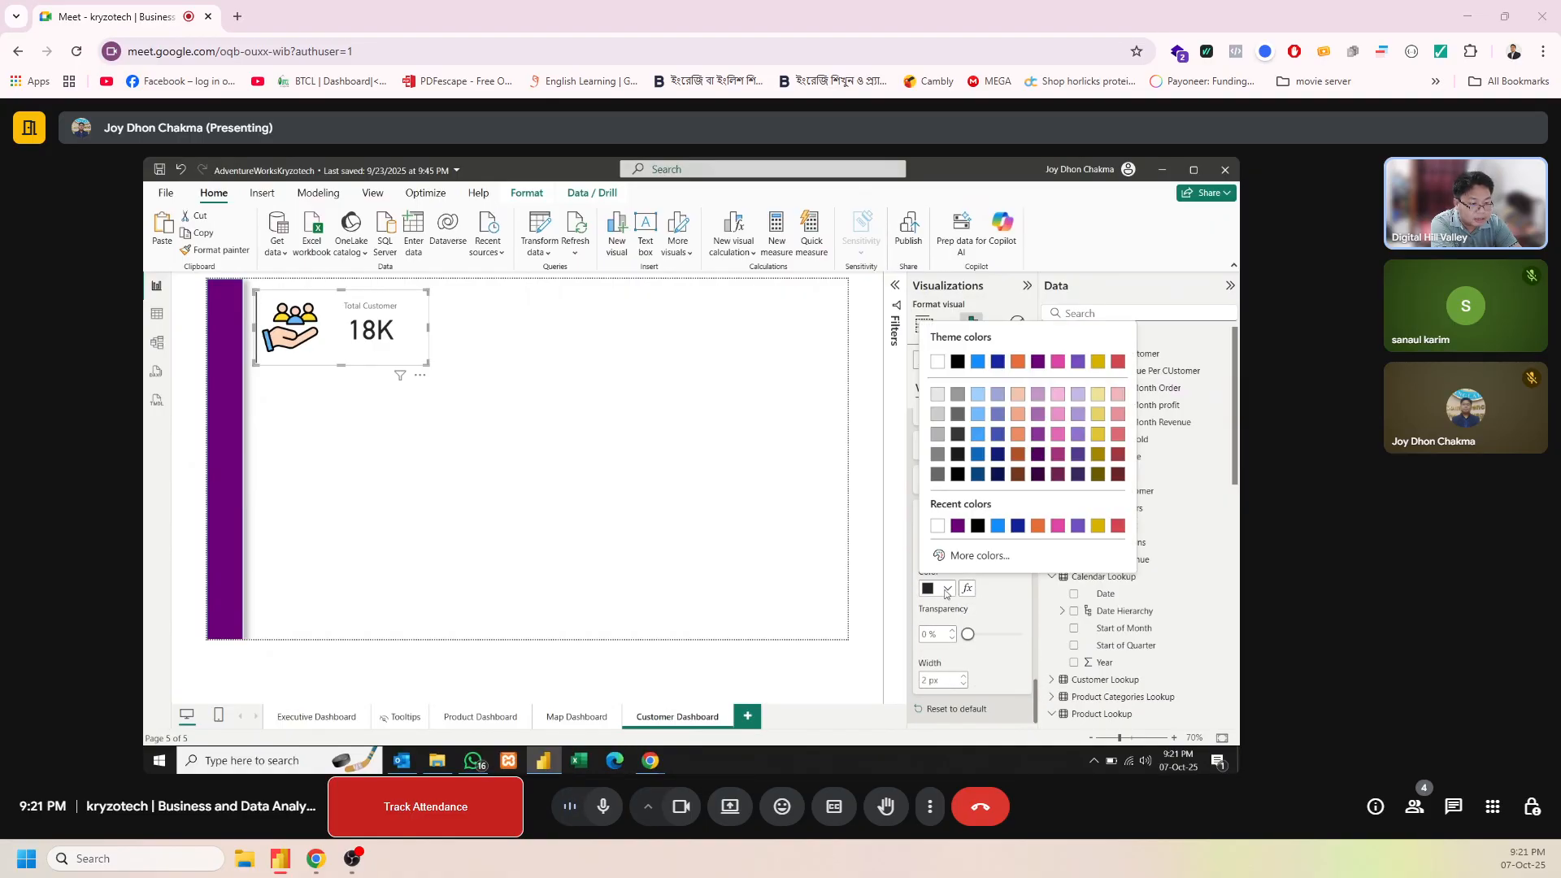
click(939, 532)
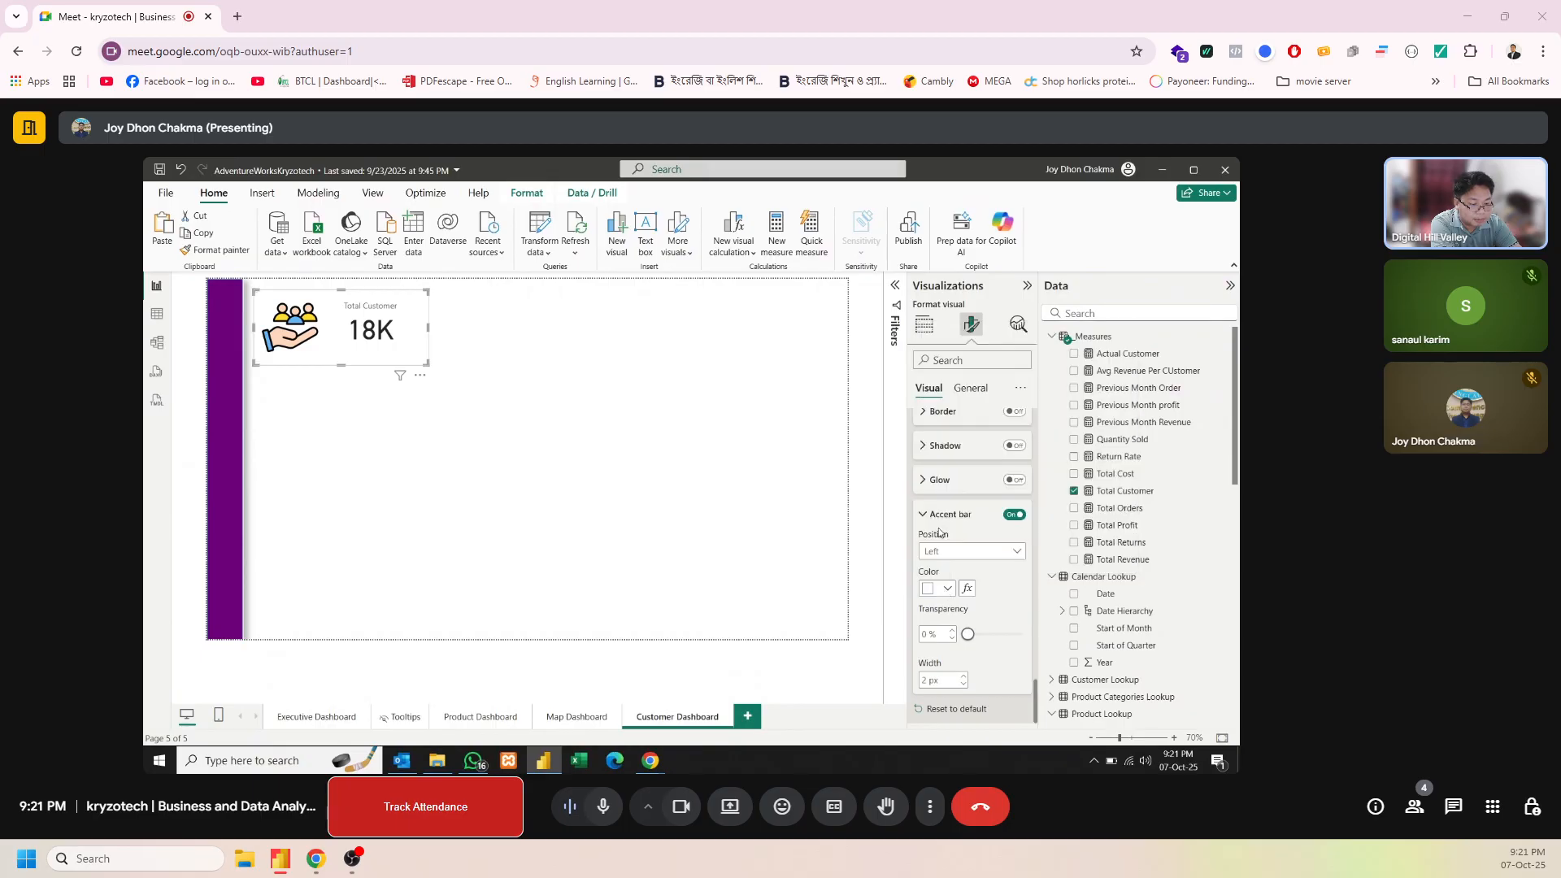
click(948, 588)
click(958, 535)
click(964, 676)
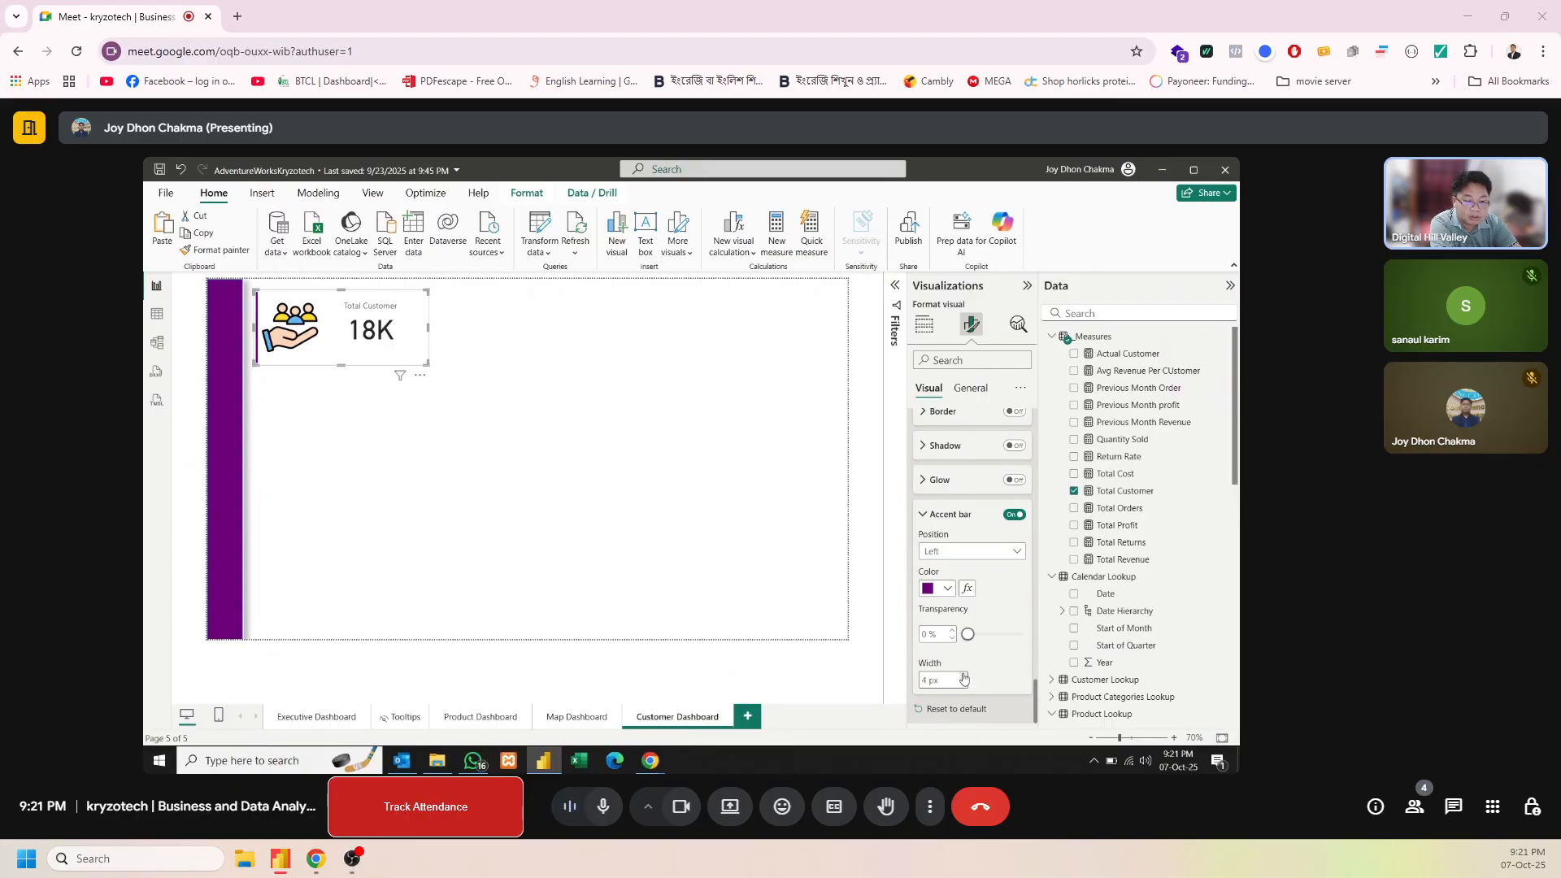
click(565, 491)
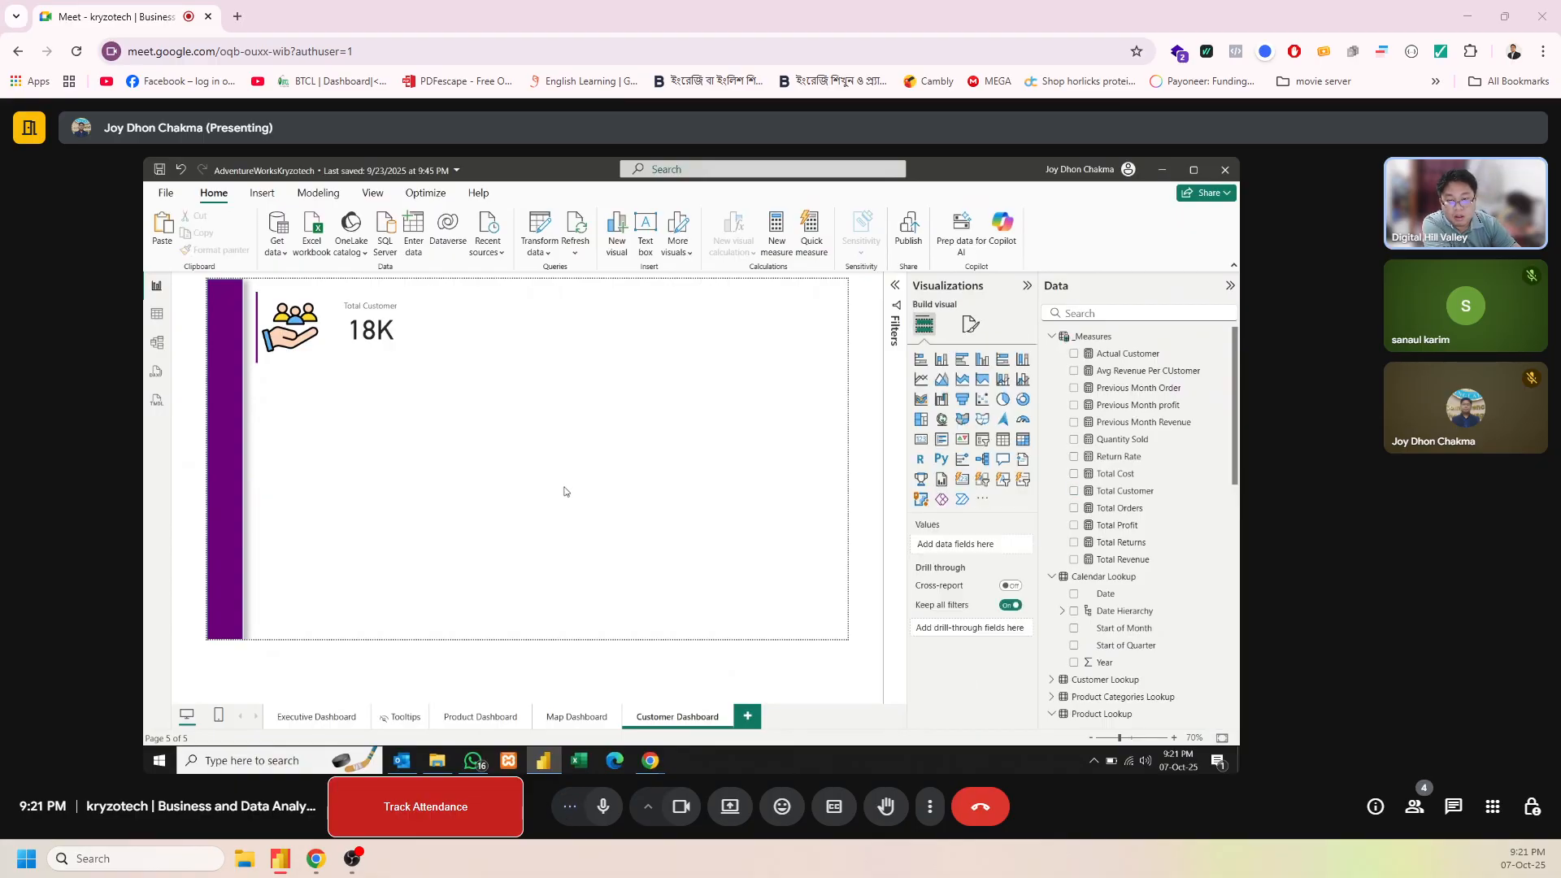
Turn on the visual border and shadow effects for the Total Customer card
click(392, 348)
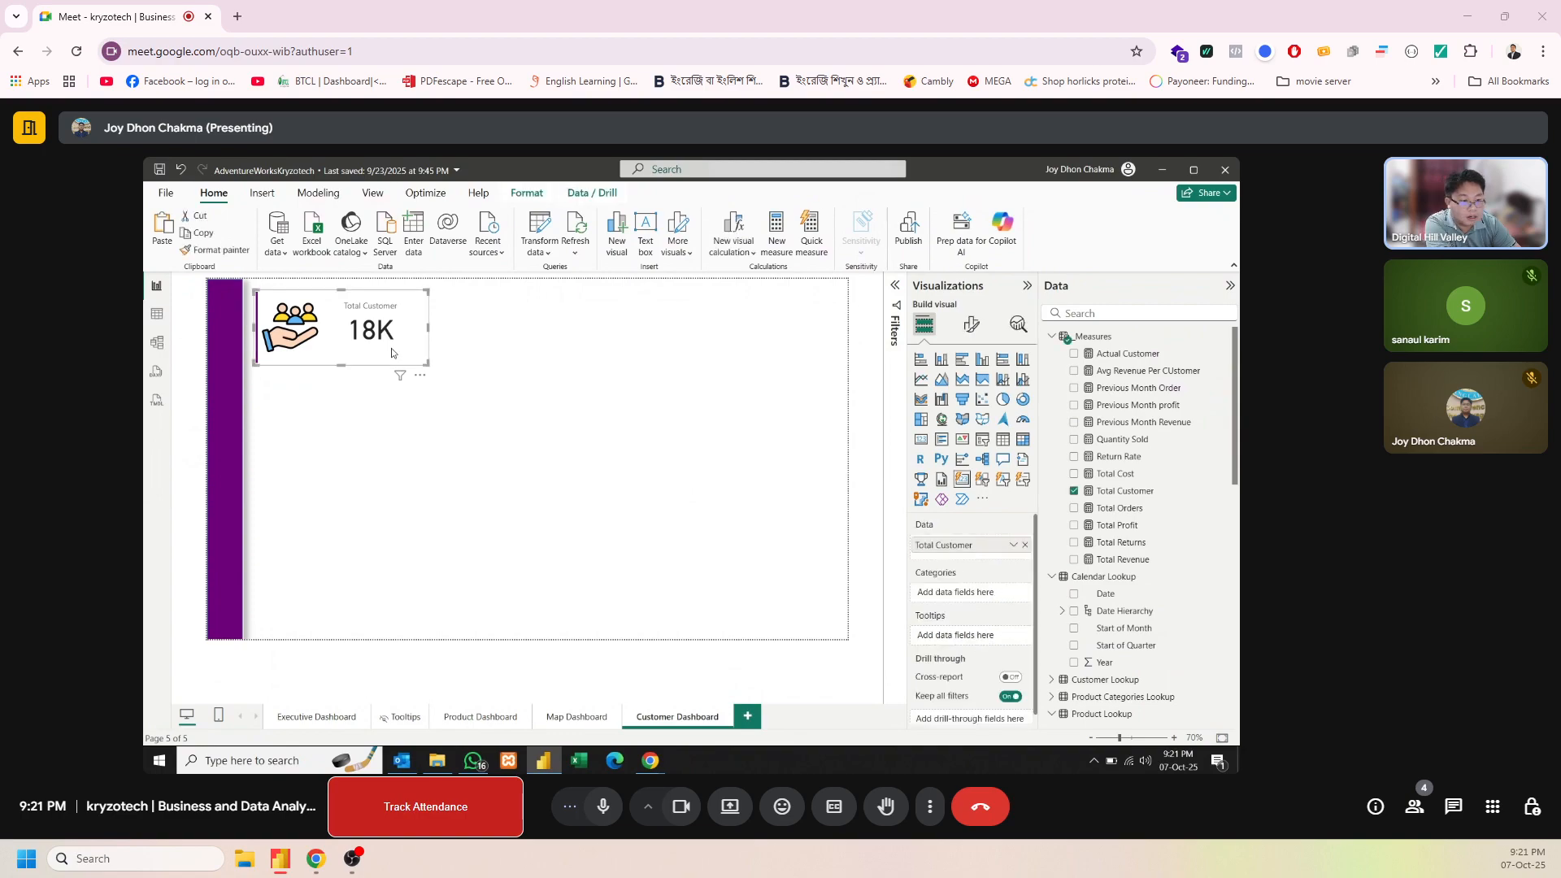
click(972, 326)
click(974, 392)
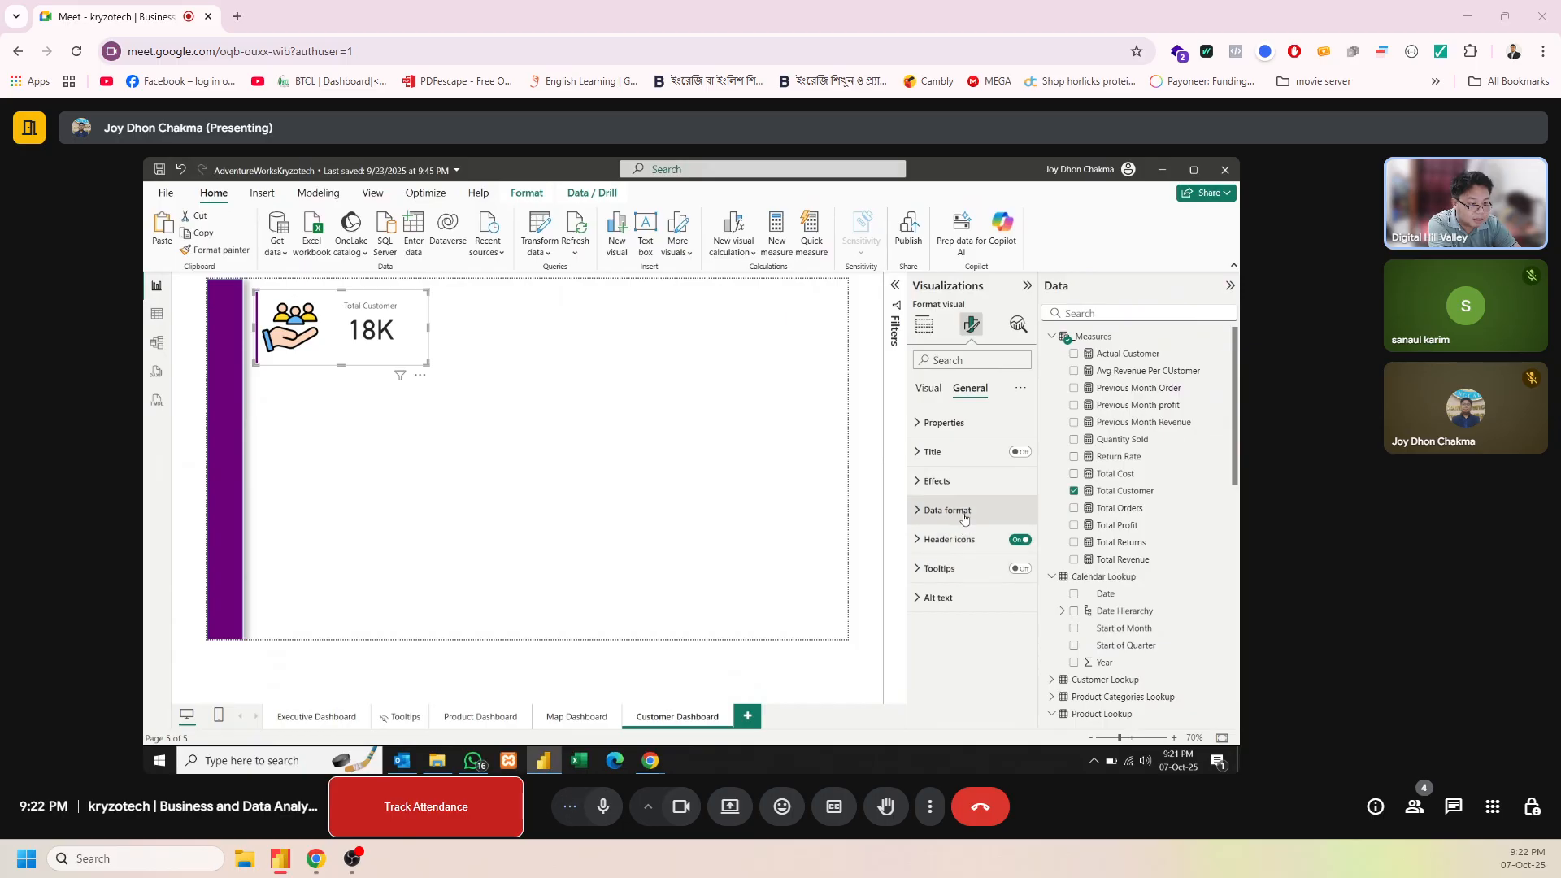
click(937, 481)
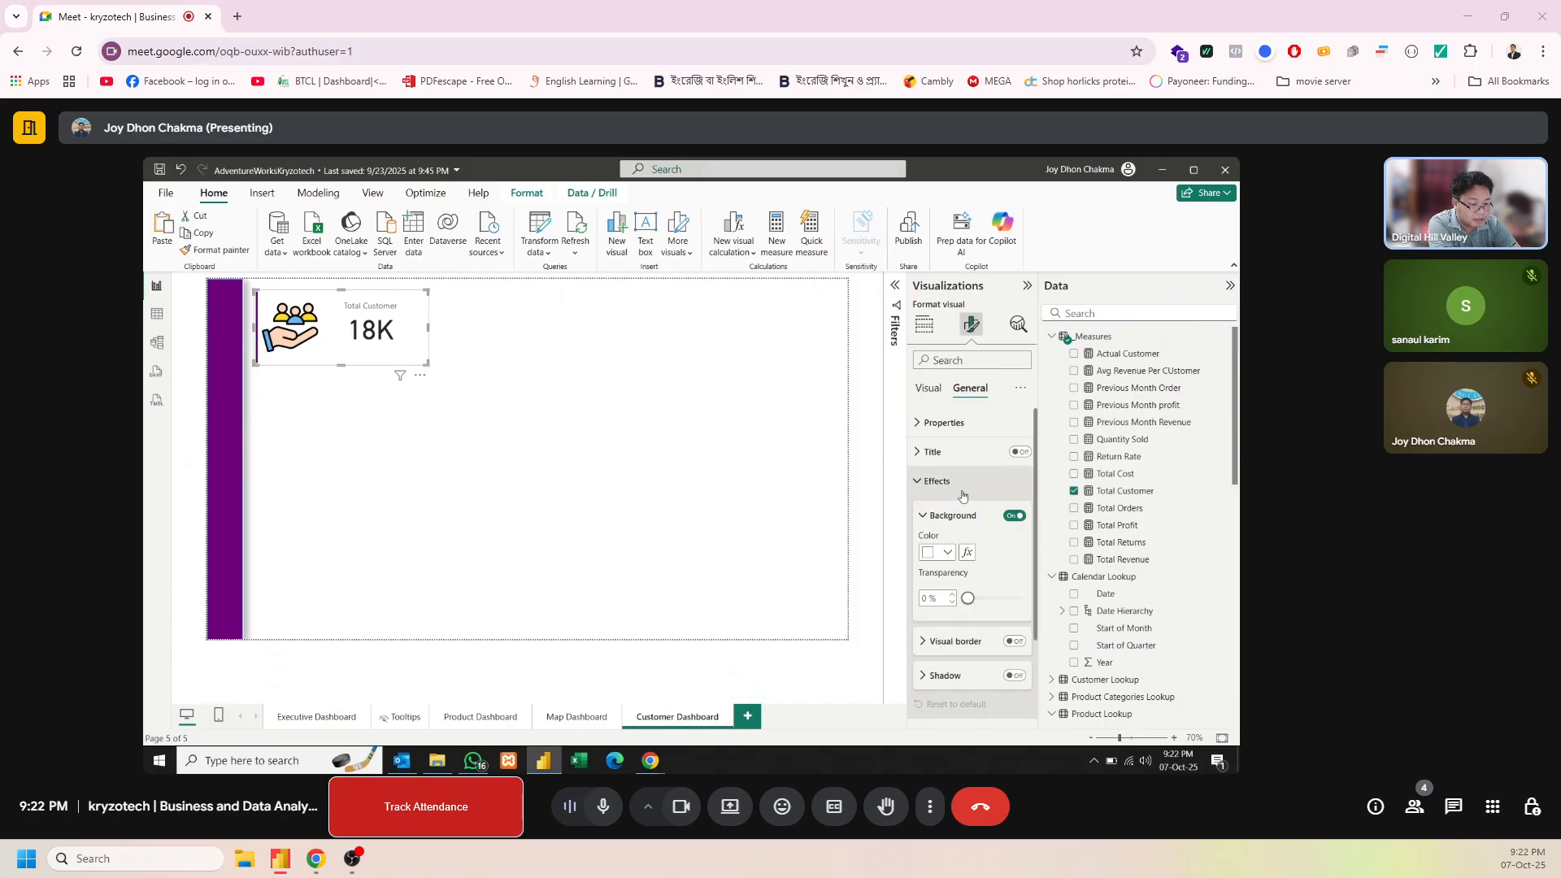
click(1014, 642)
click(1017, 675)
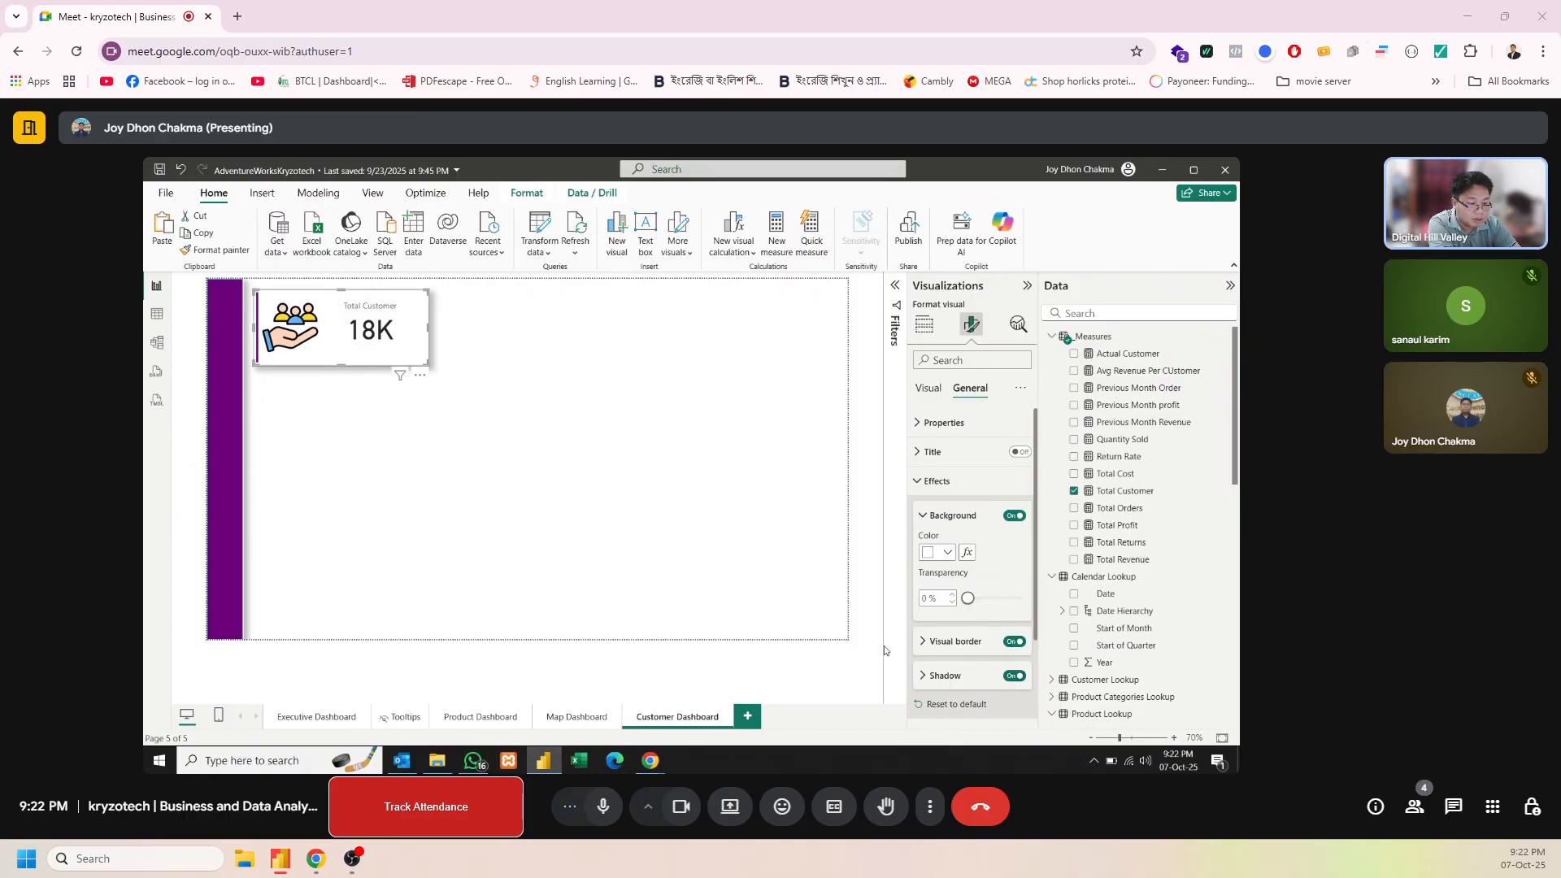
Color the Total Customer card's visual border white and set its rounded corners to 14 px
click(931, 643)
click(943, 680)
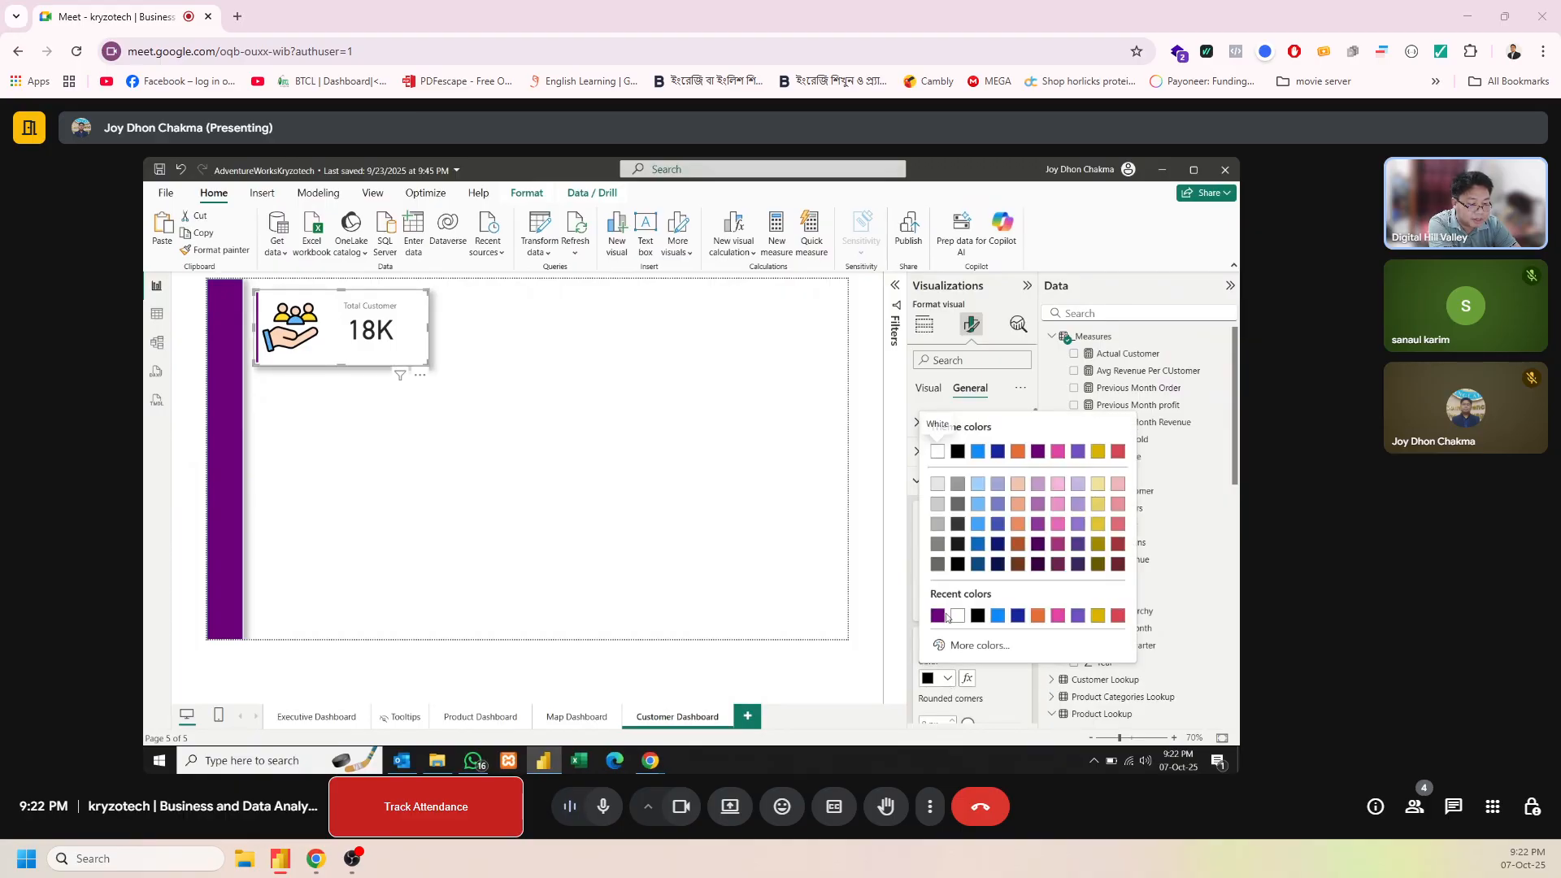
click(957, 615)
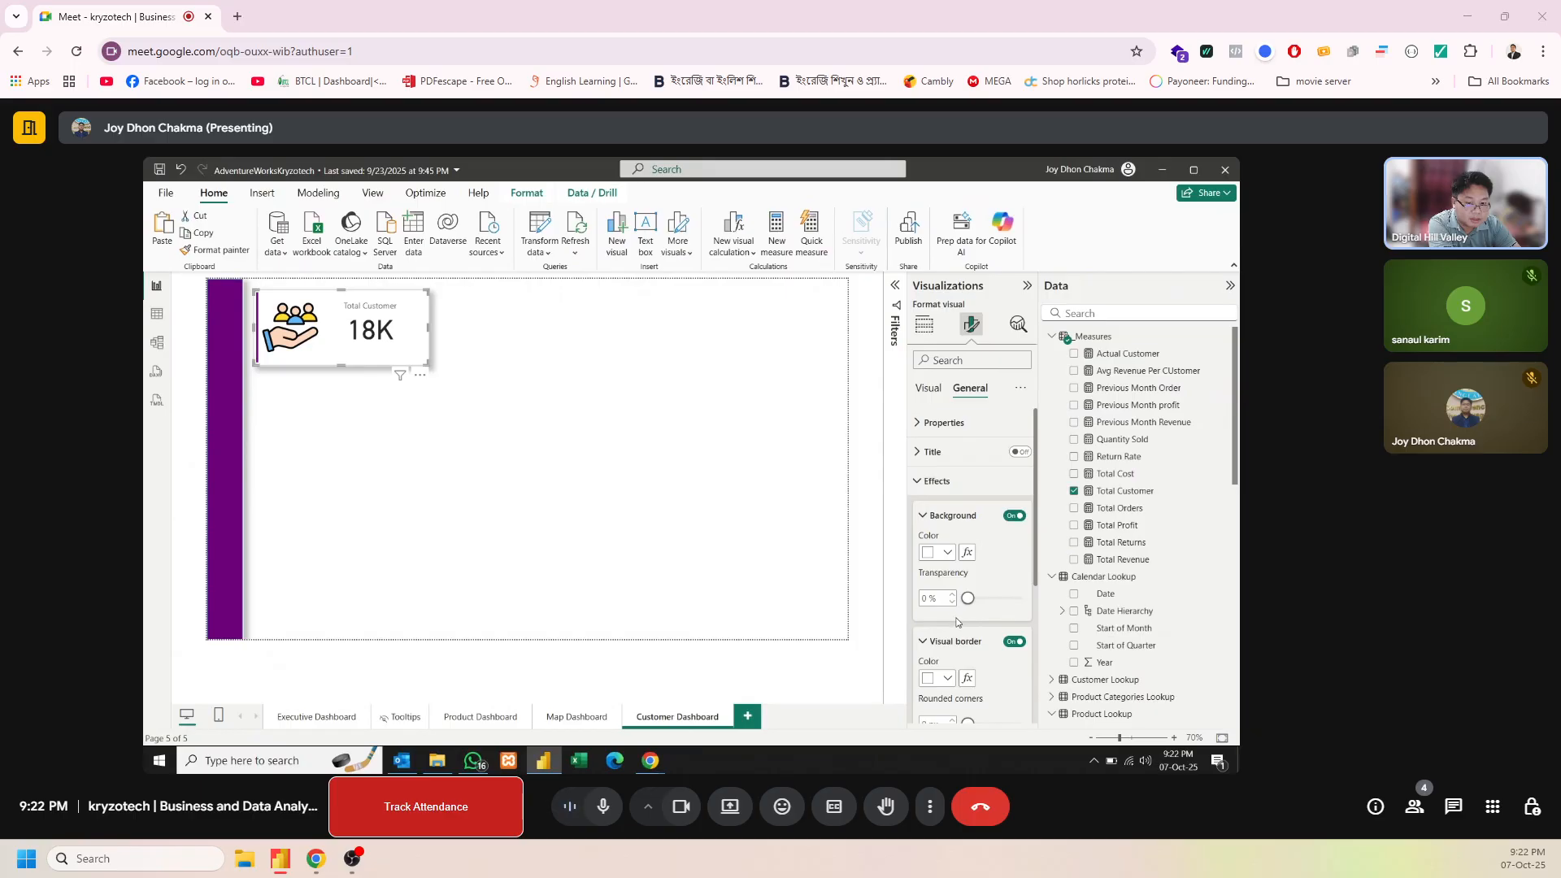
click(935, 719)
text(14)
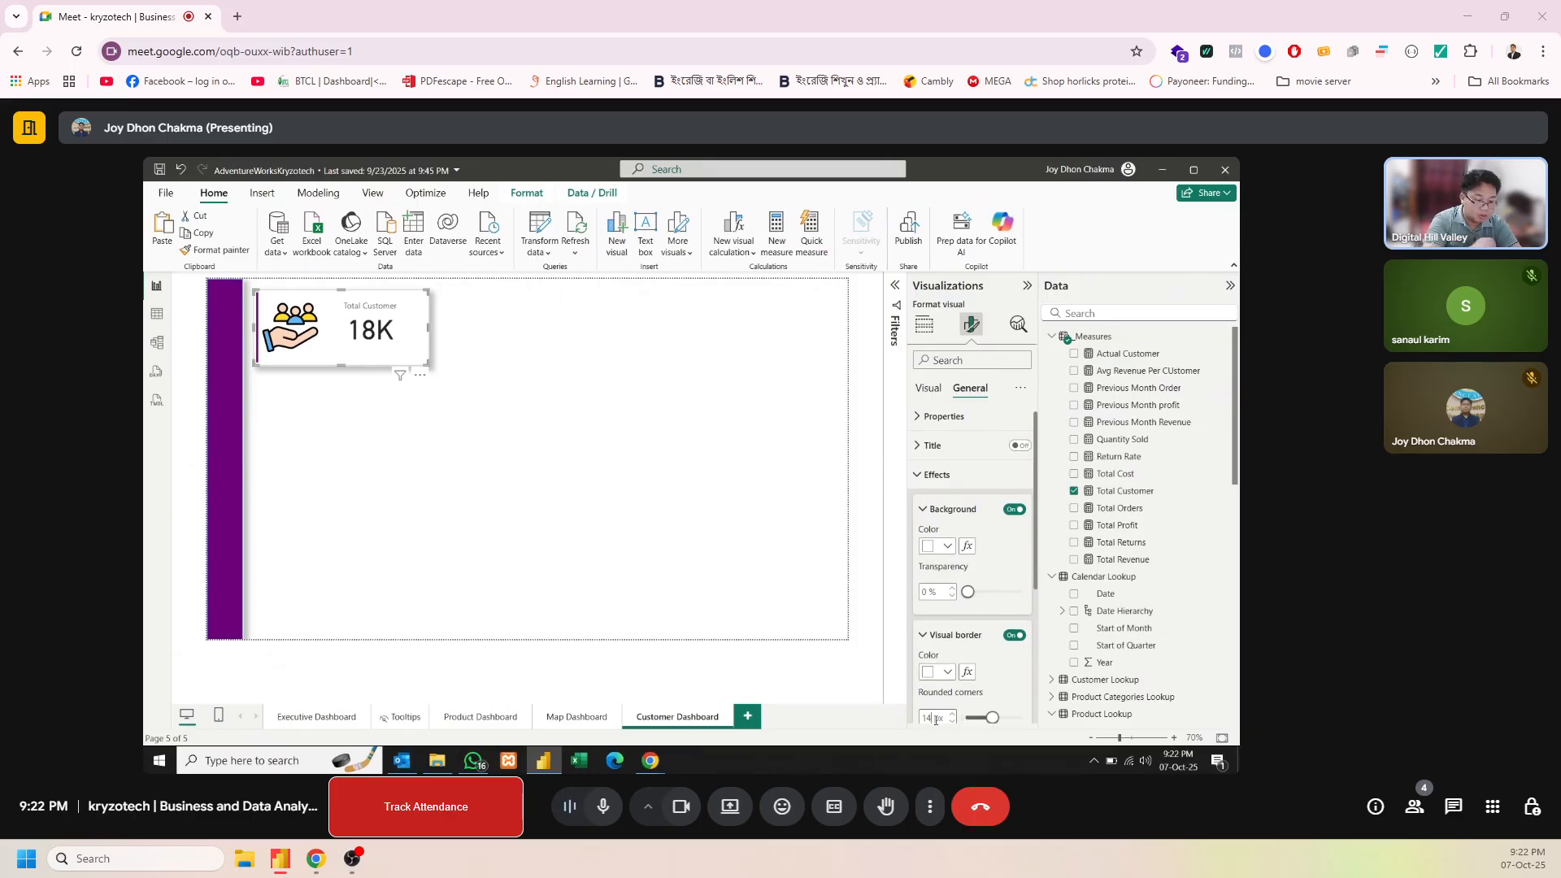
key(Return)
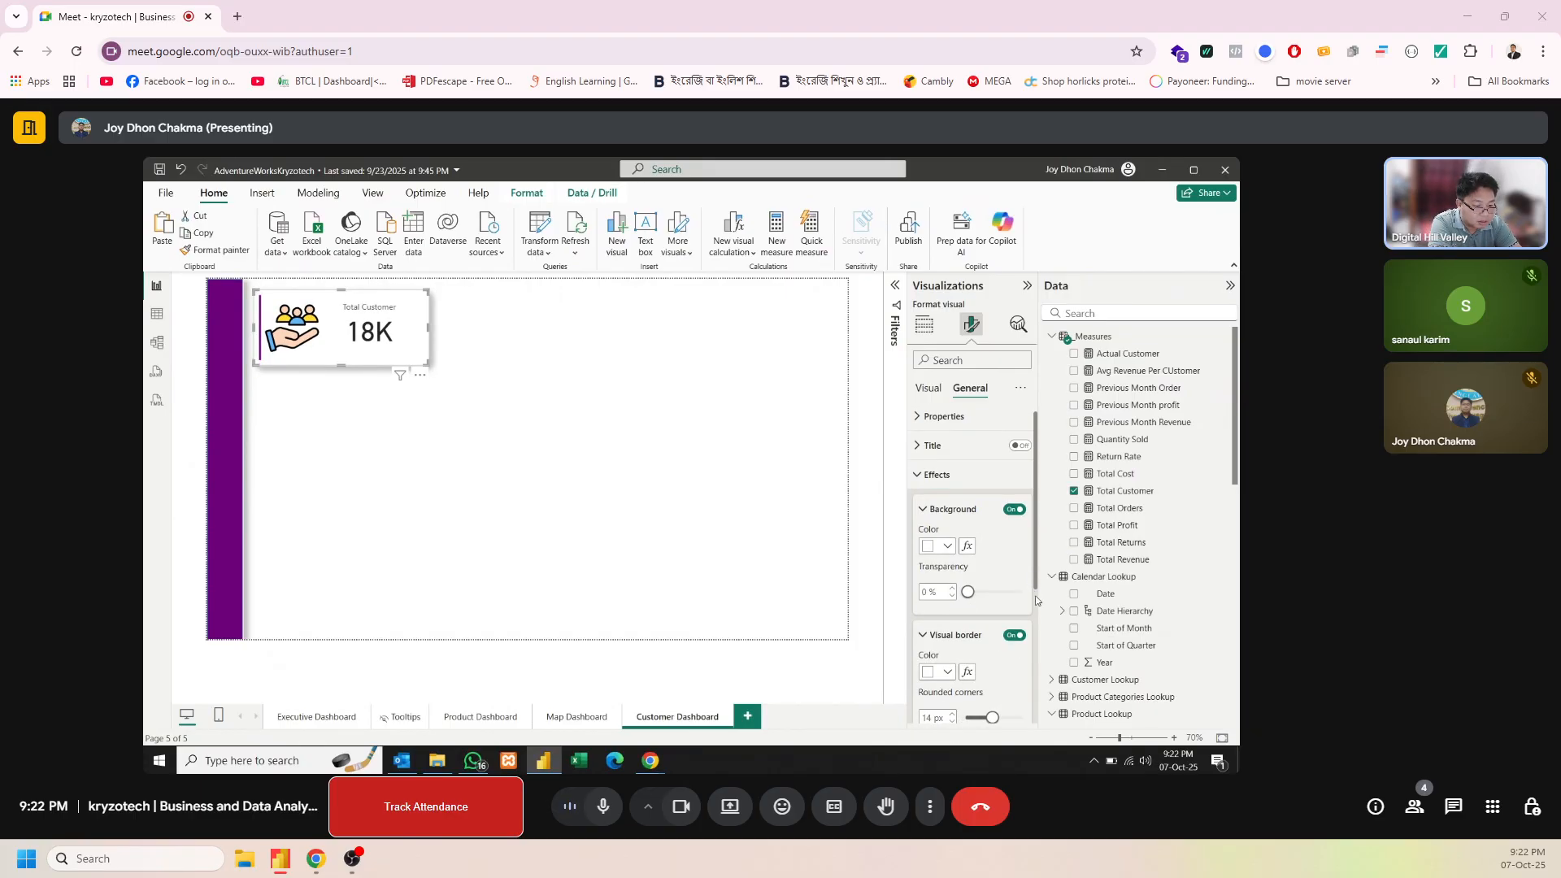
scroll(976, 601, down, 3)
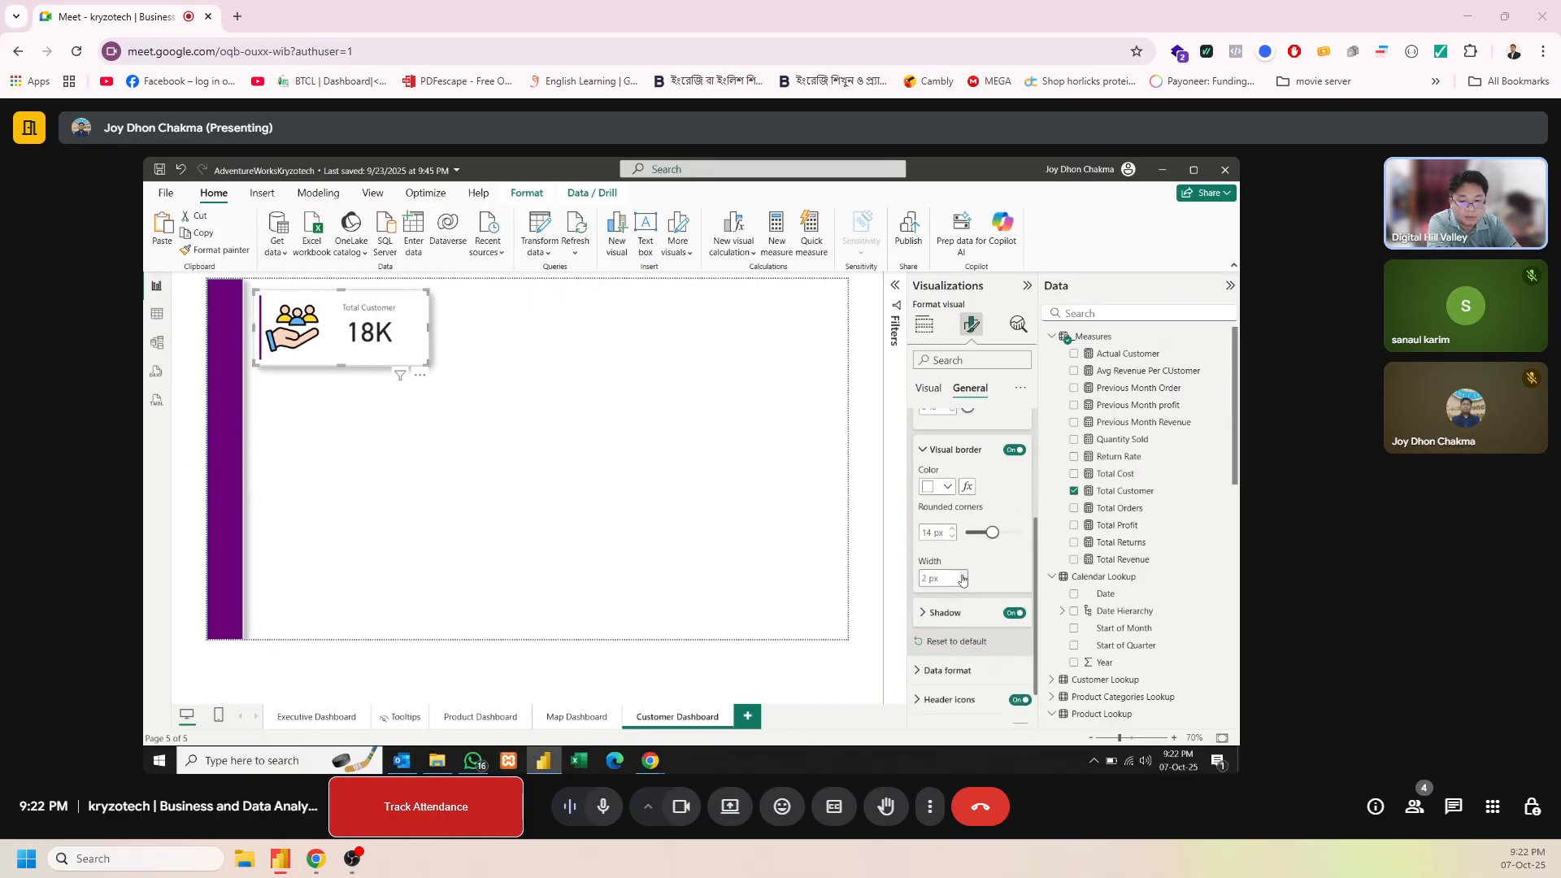
click(470, 458)
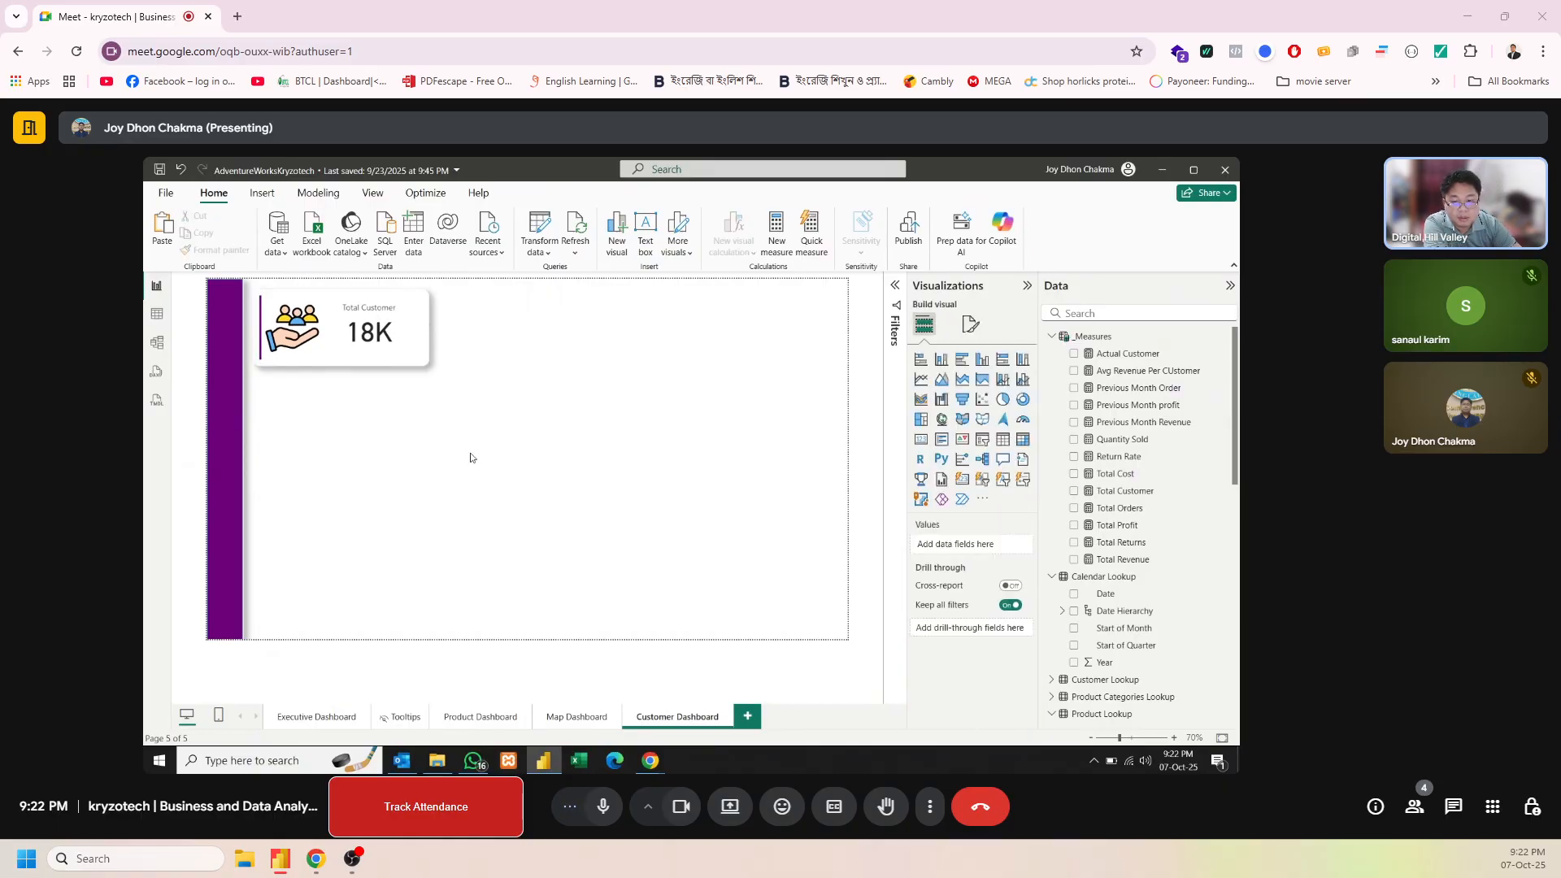
Change the Total Customer card's visual border color to purple
click(359, 344)
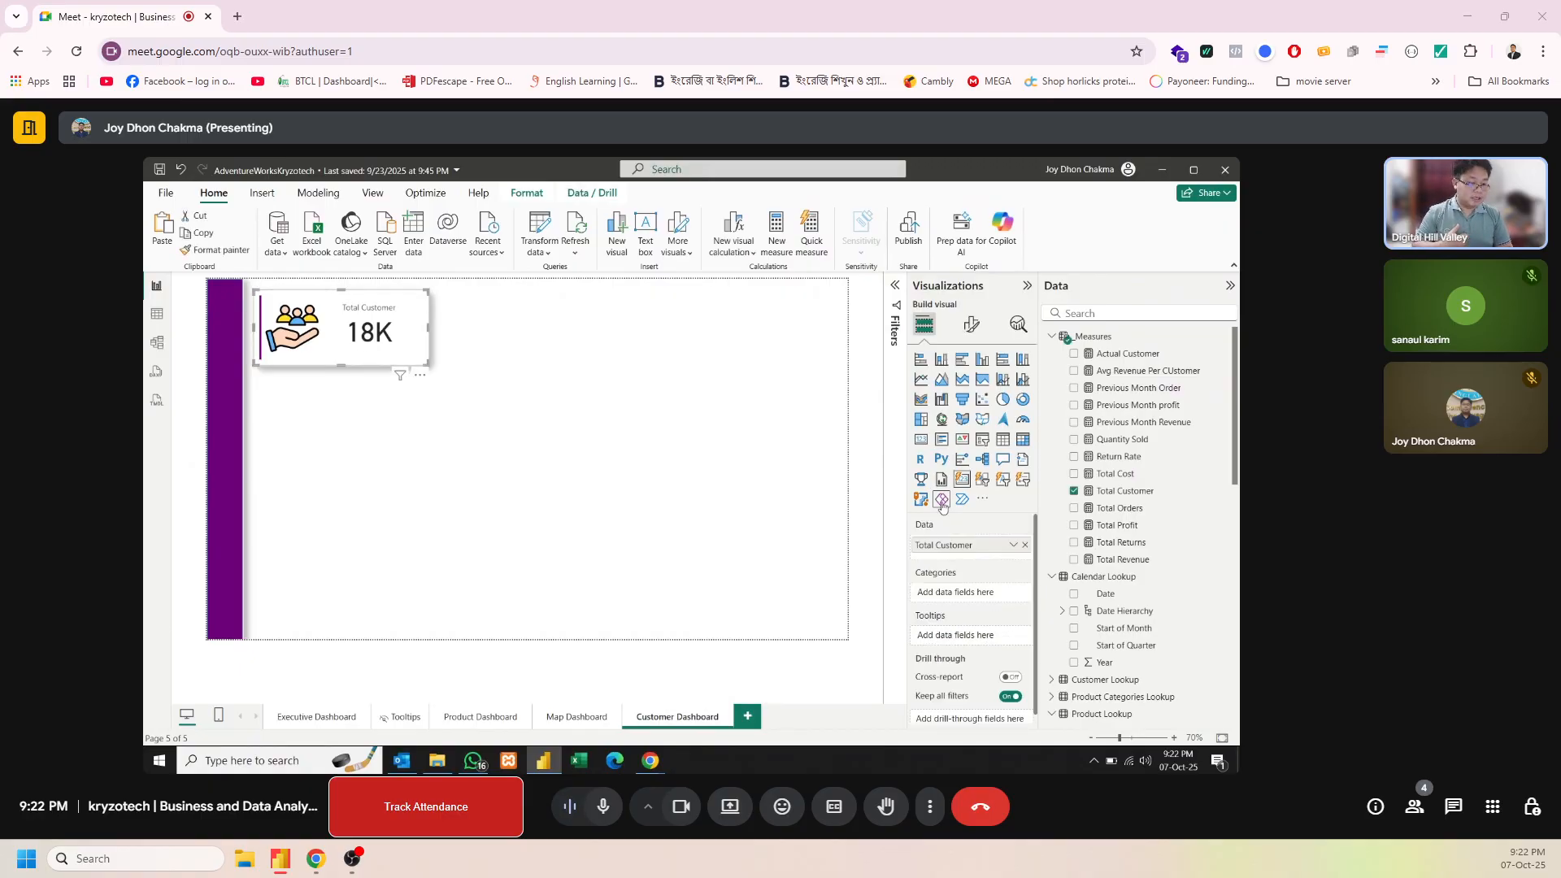
click(971, 327)
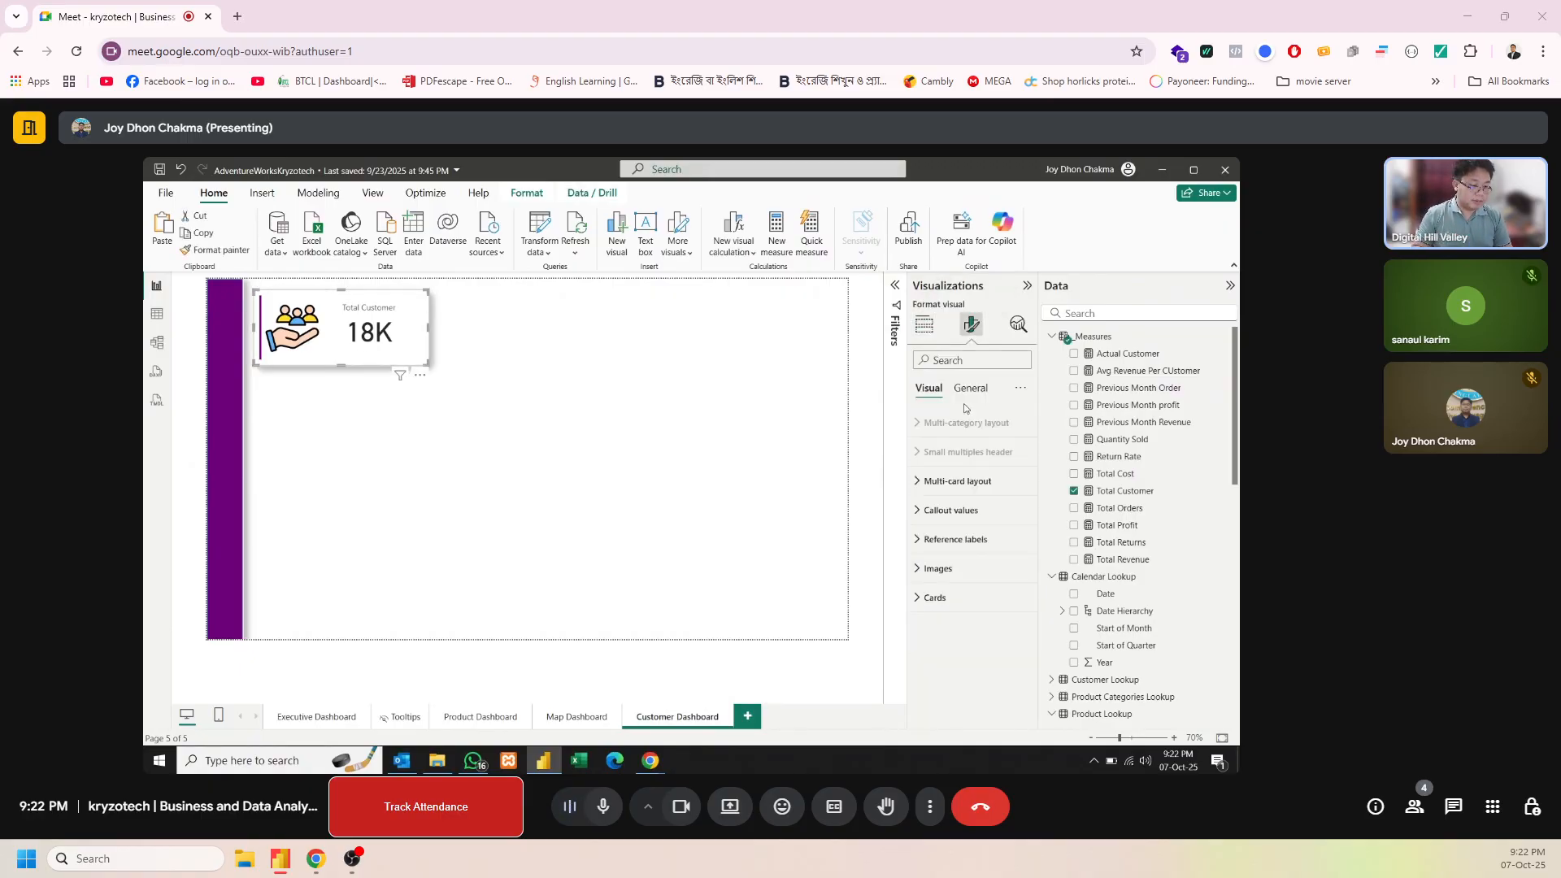
click(983, 388)
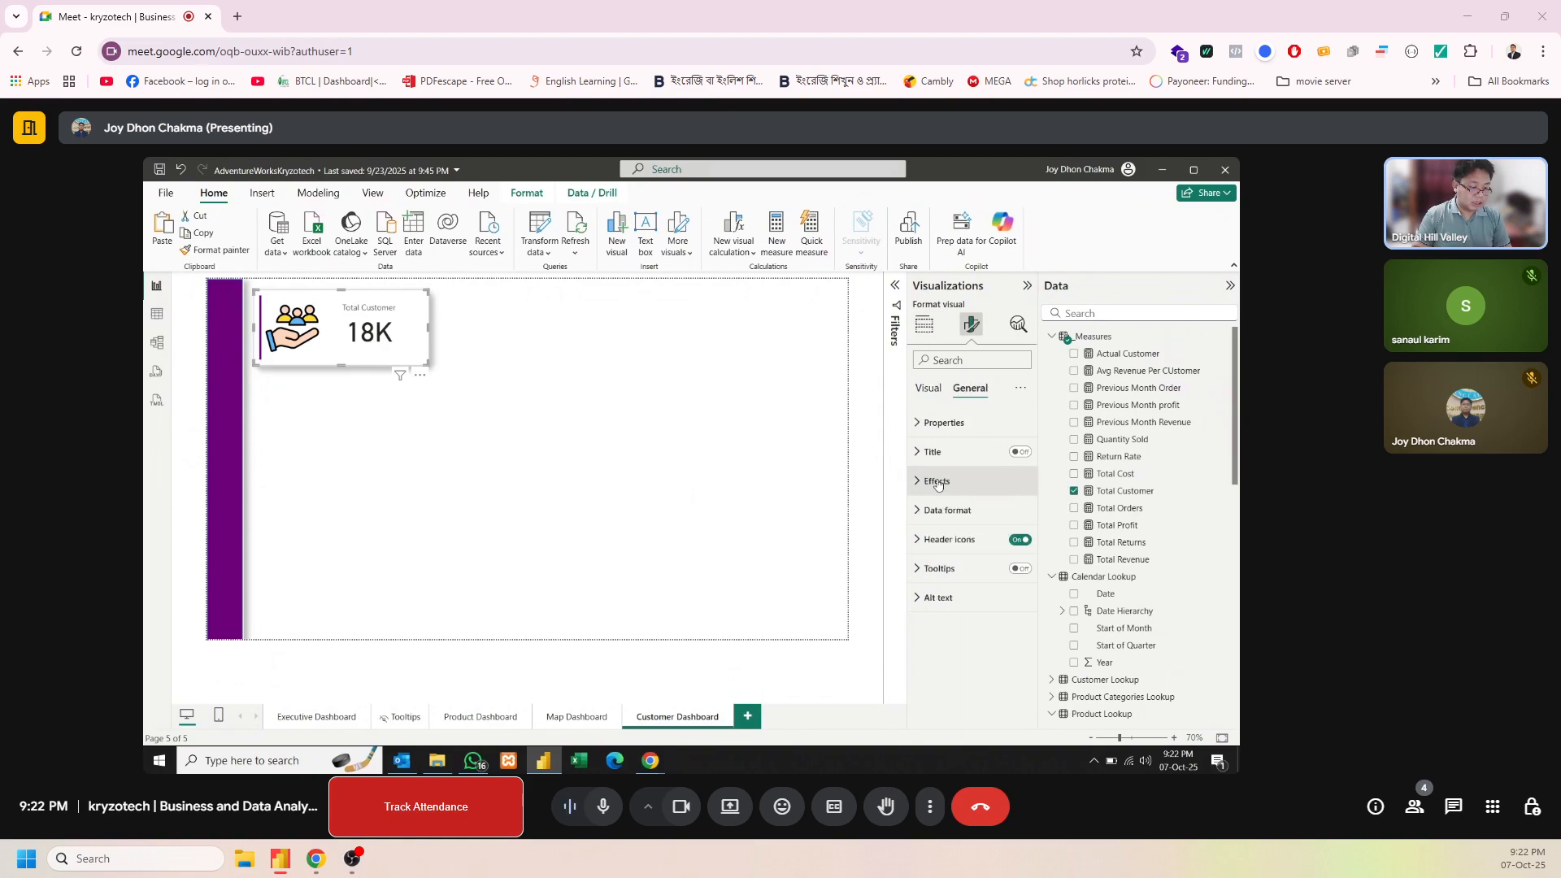
click(938, 482)
click(946, 514)
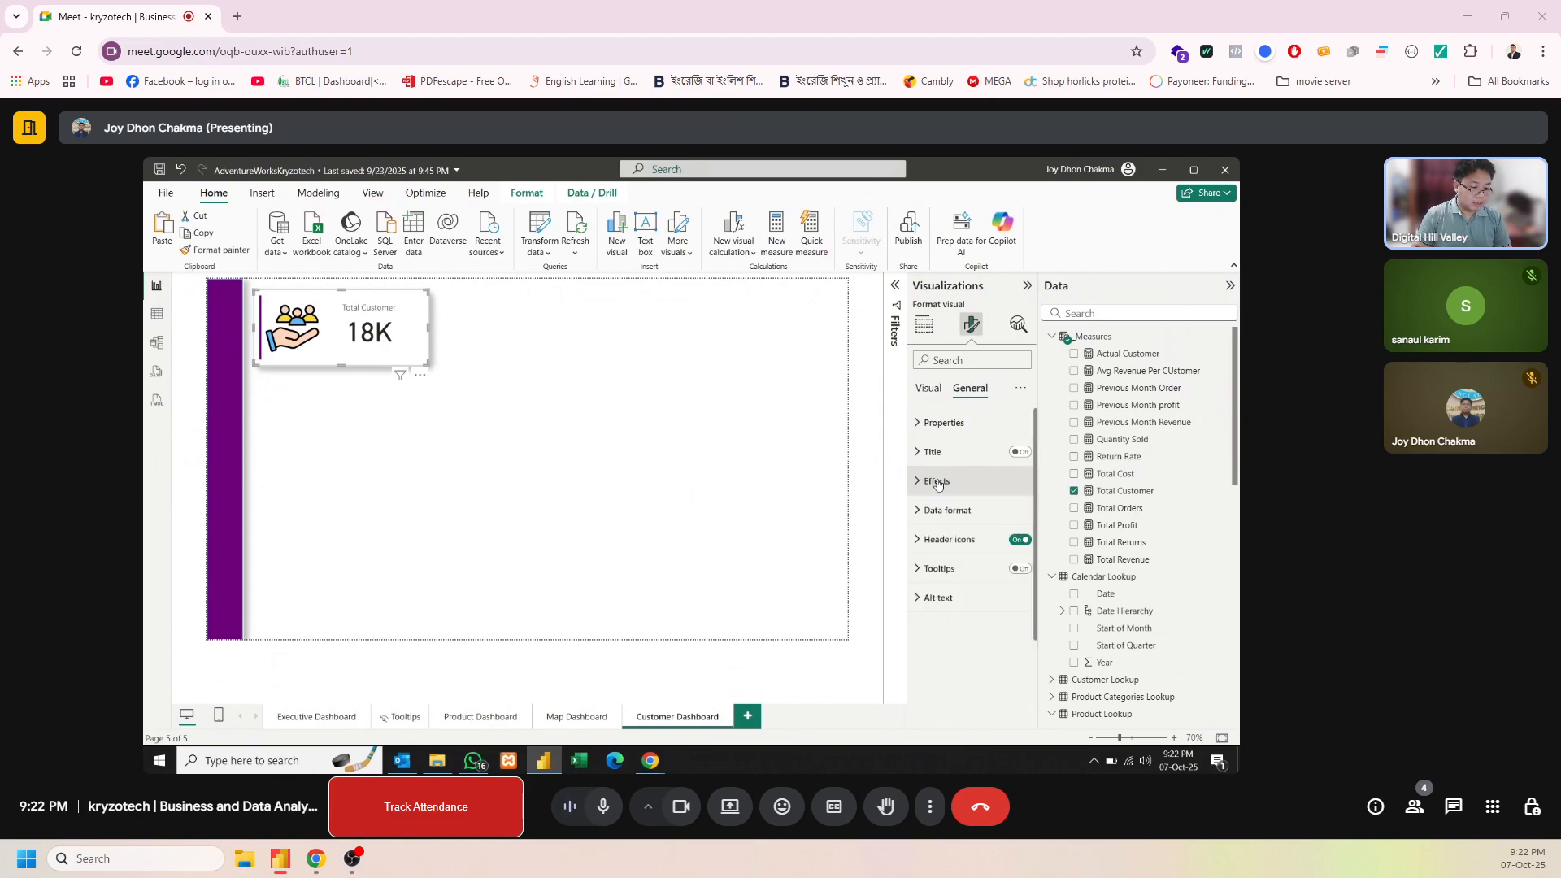
click(945, 512)
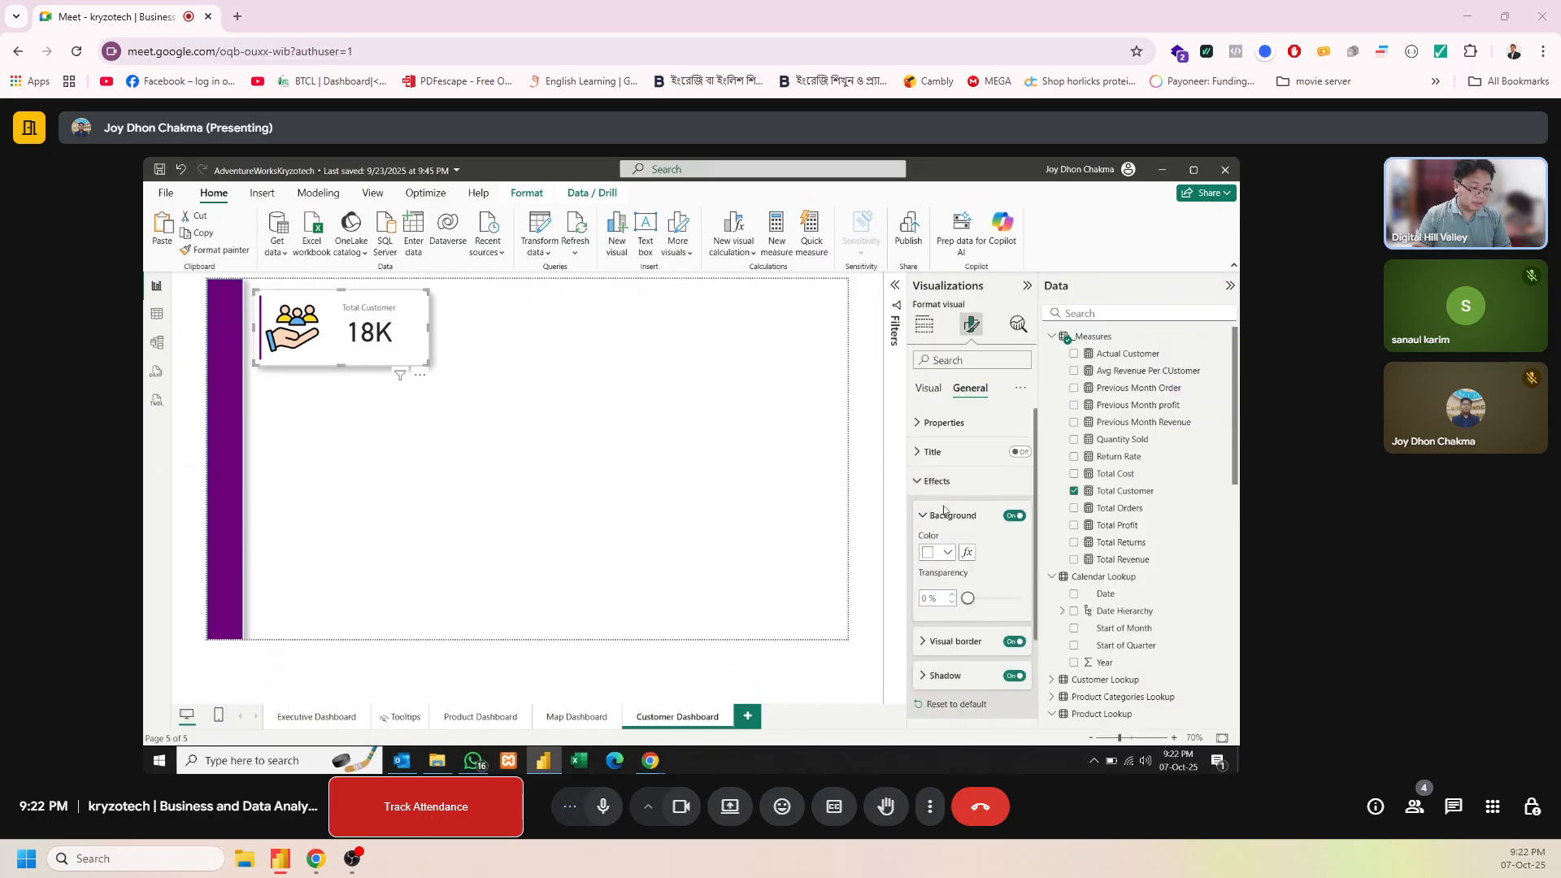
click(940, 641)
click(944, 682)
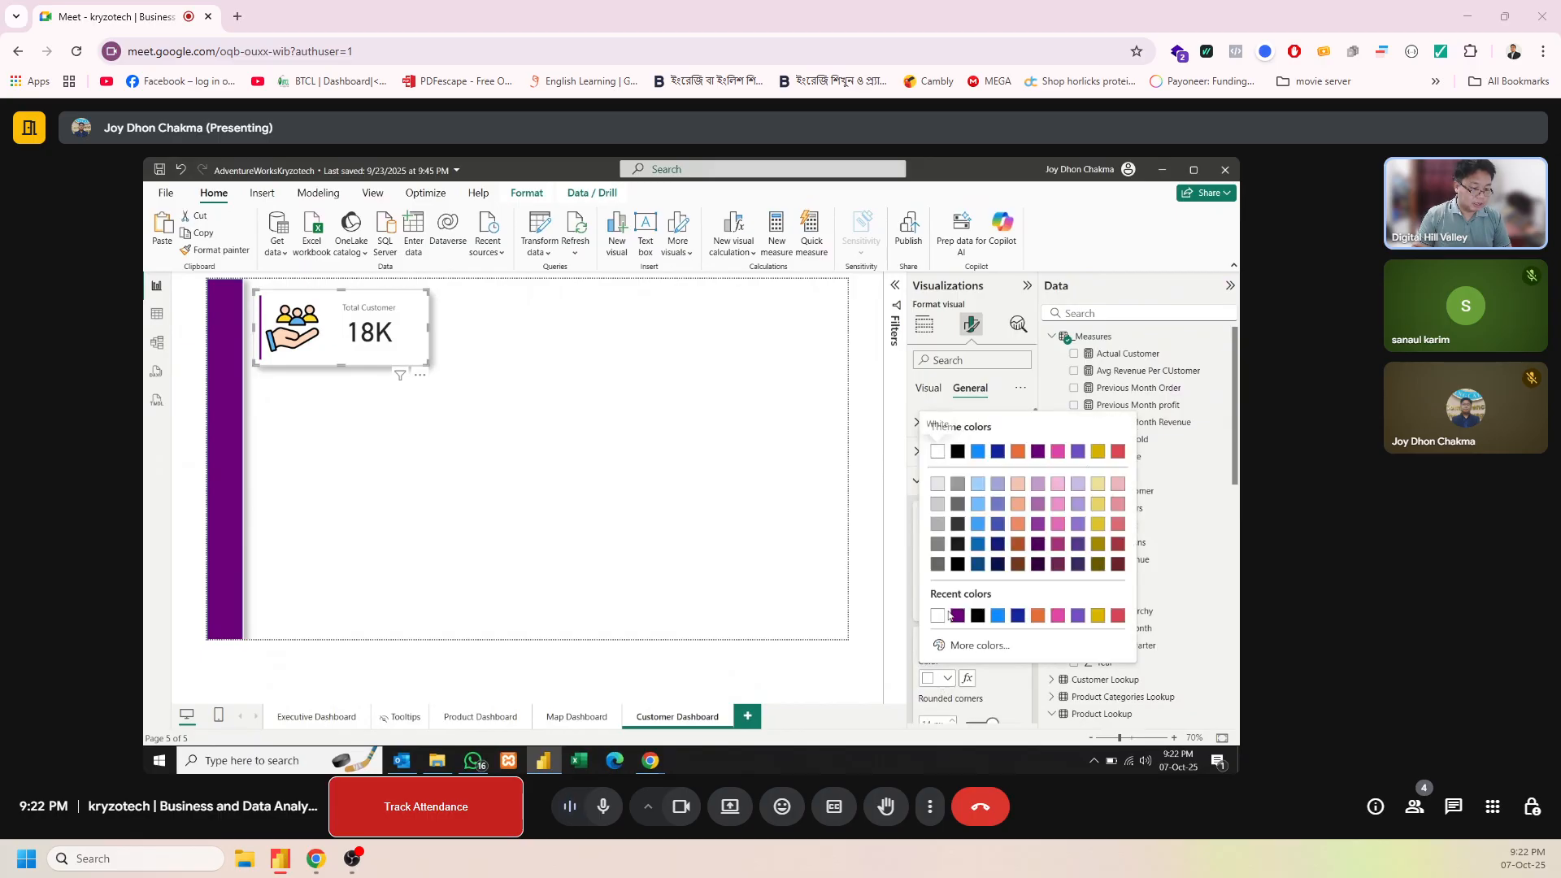
click(956, 615)
click(597, 459)
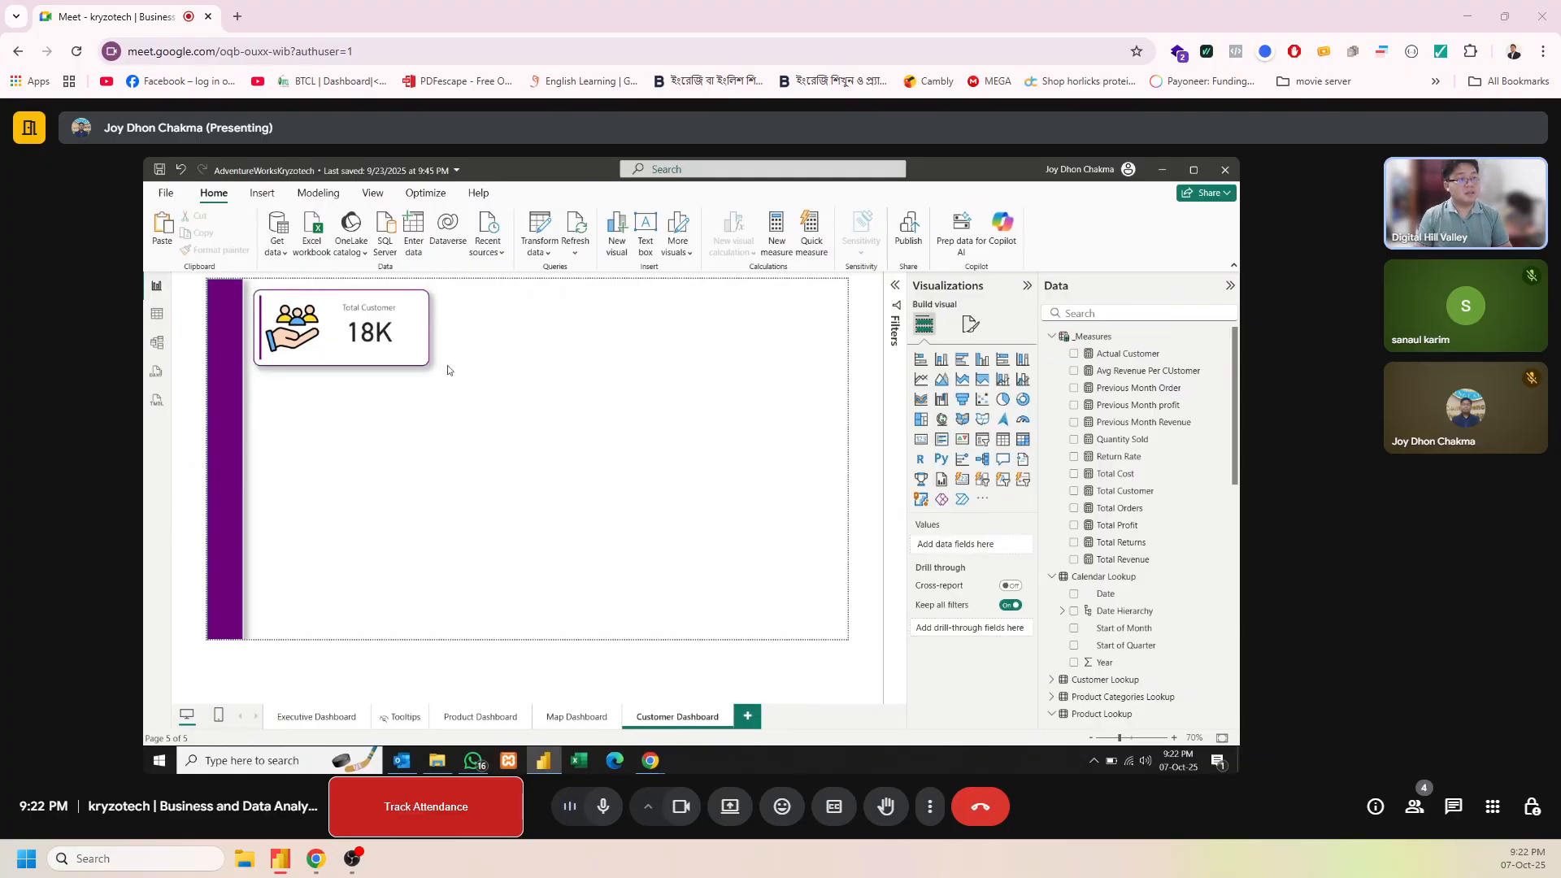
Duplicate the Total Customer card, place the copy directly below it and replace its measure with Actual Customer
click(367, 336)
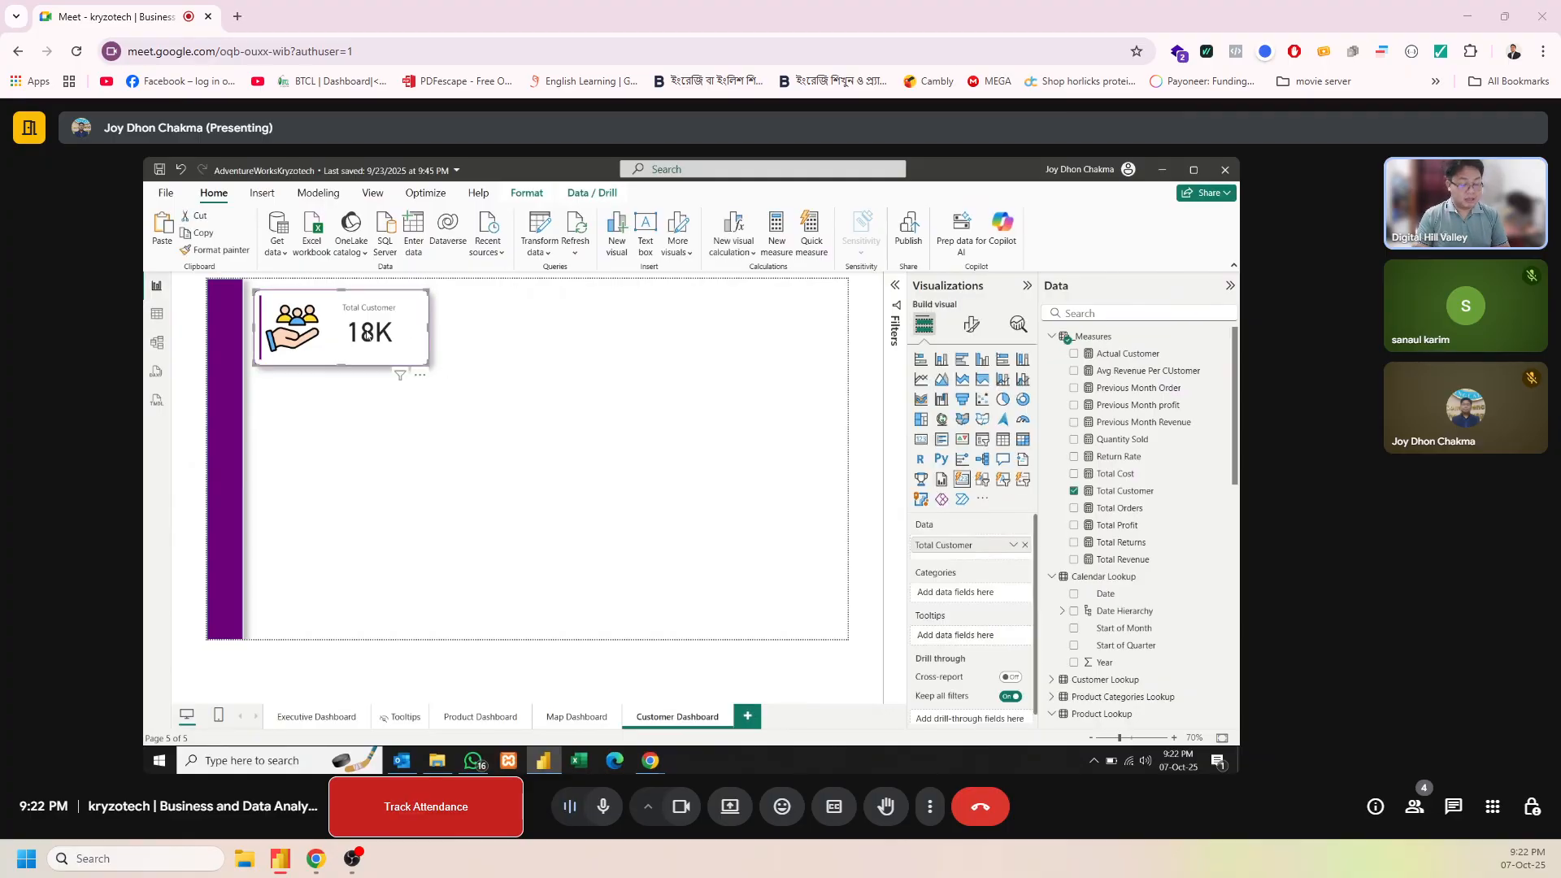
key(ctrl+c)
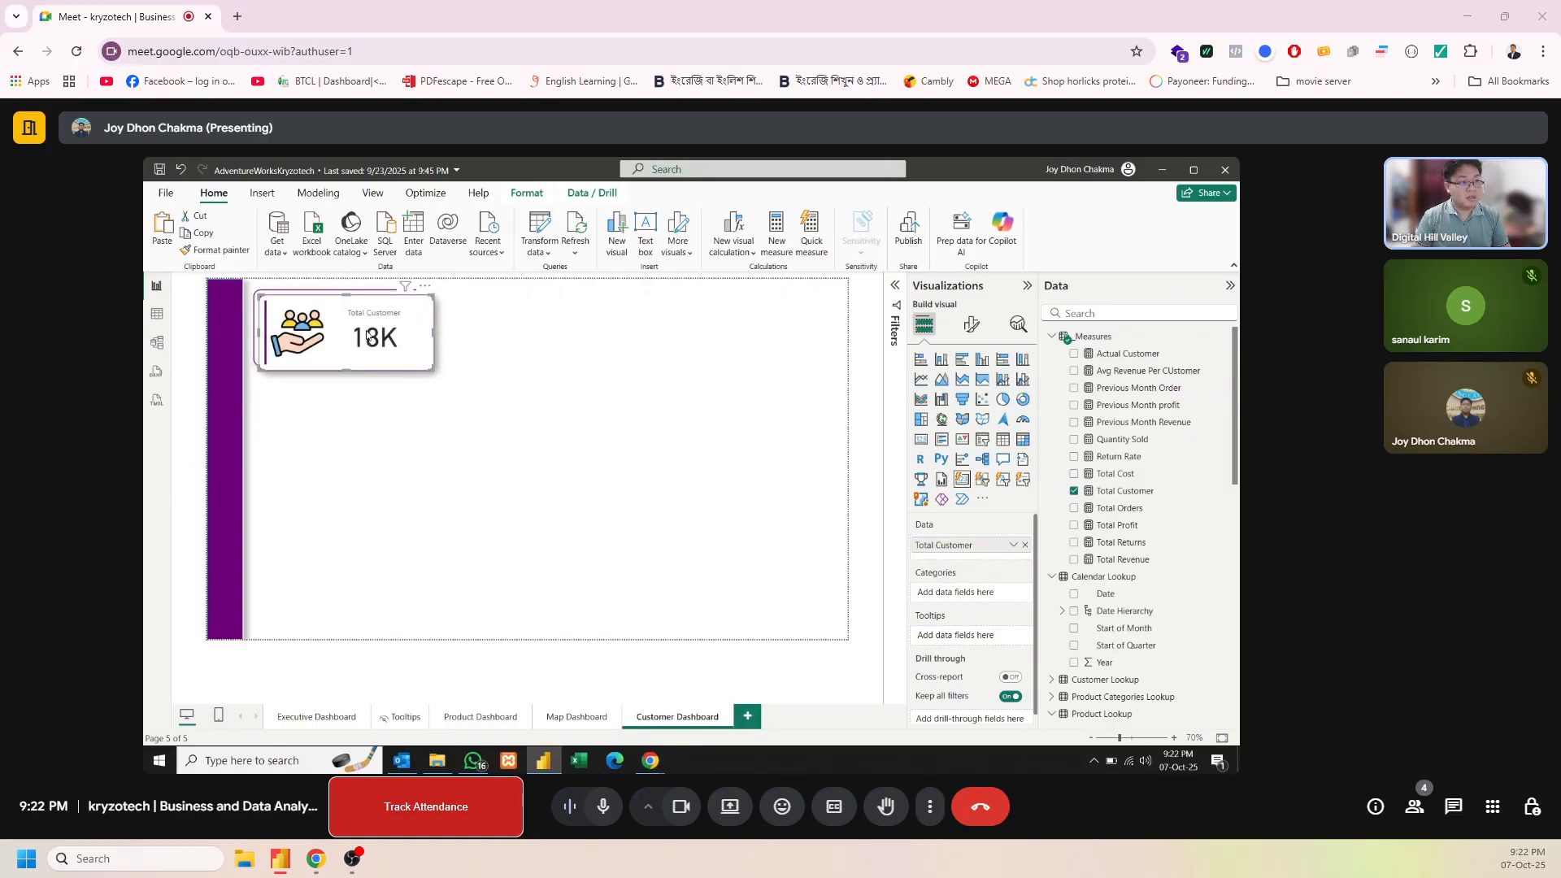
key(ctrl+v)
drag(367, 336, 367, 416)
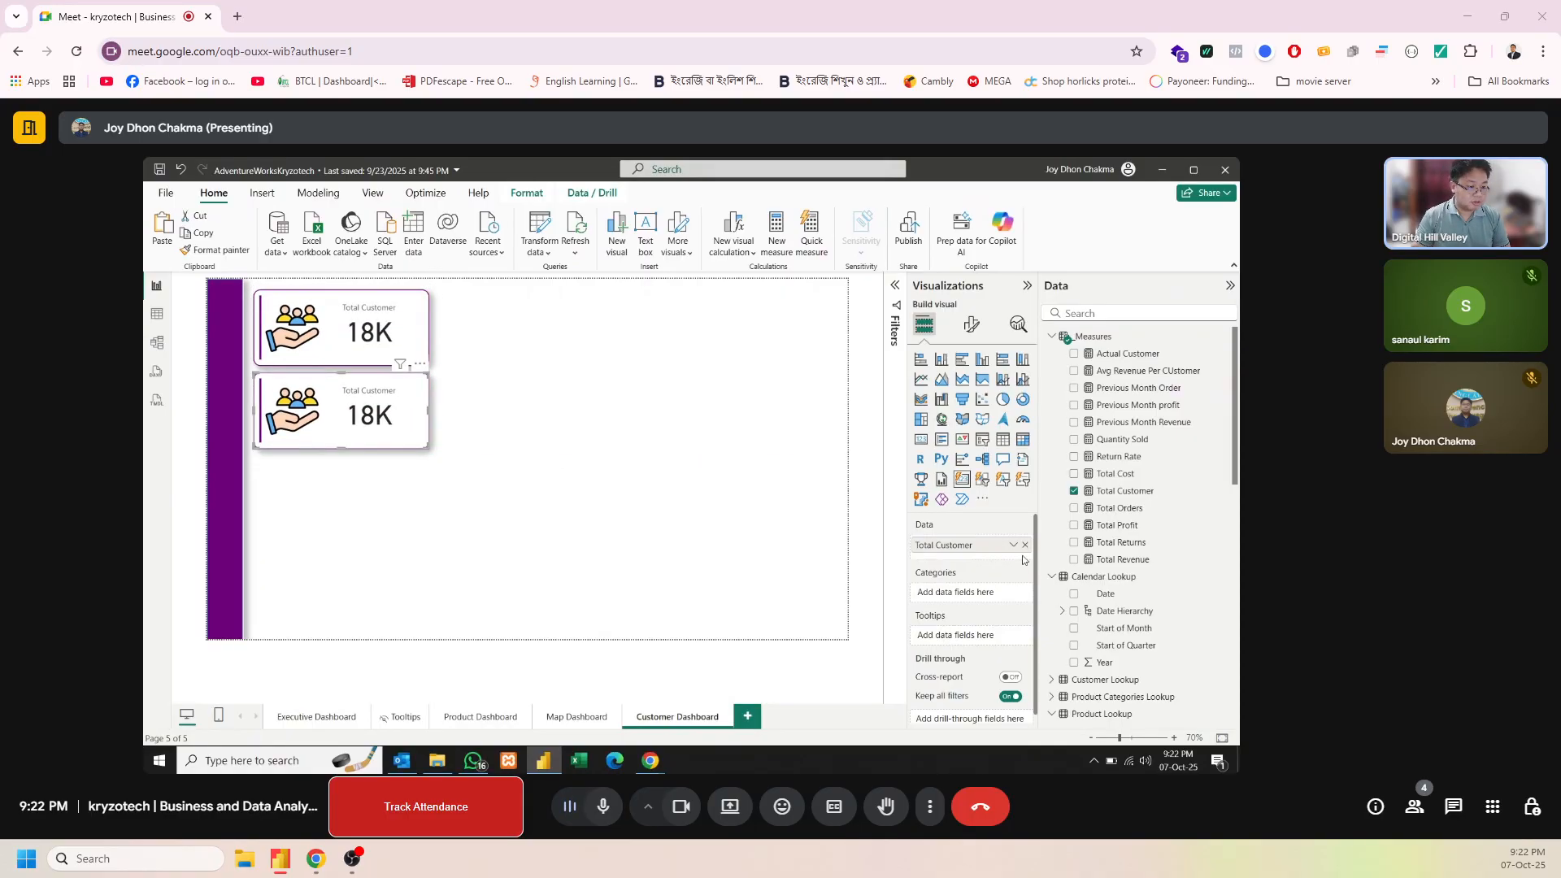
drag(1016, 545, 805, 546)
drag(1146, 355, 975, 545)
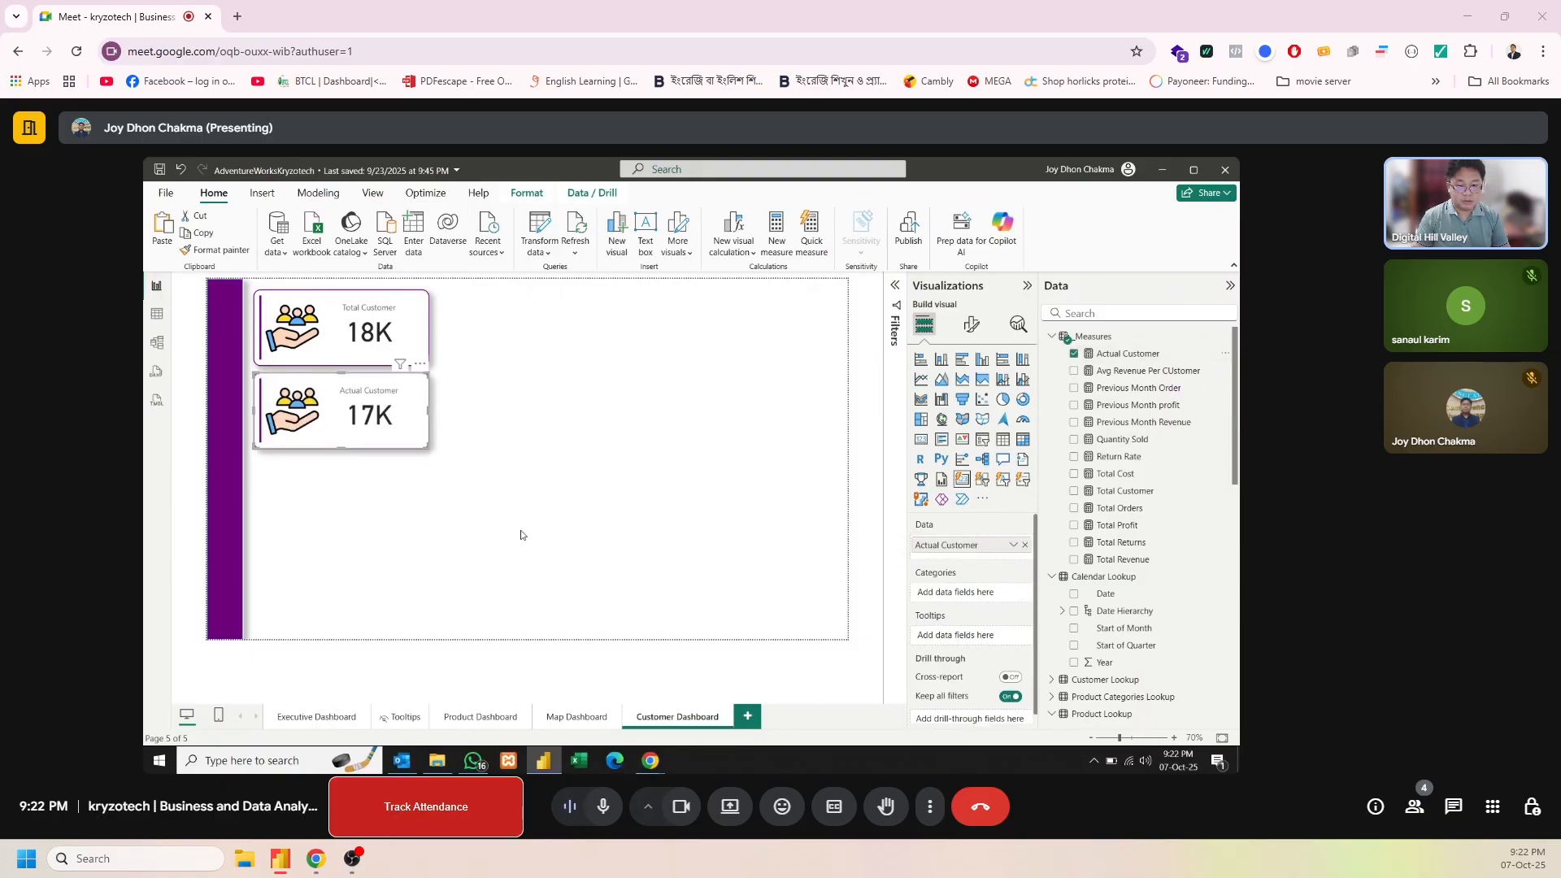
click(369, 487)
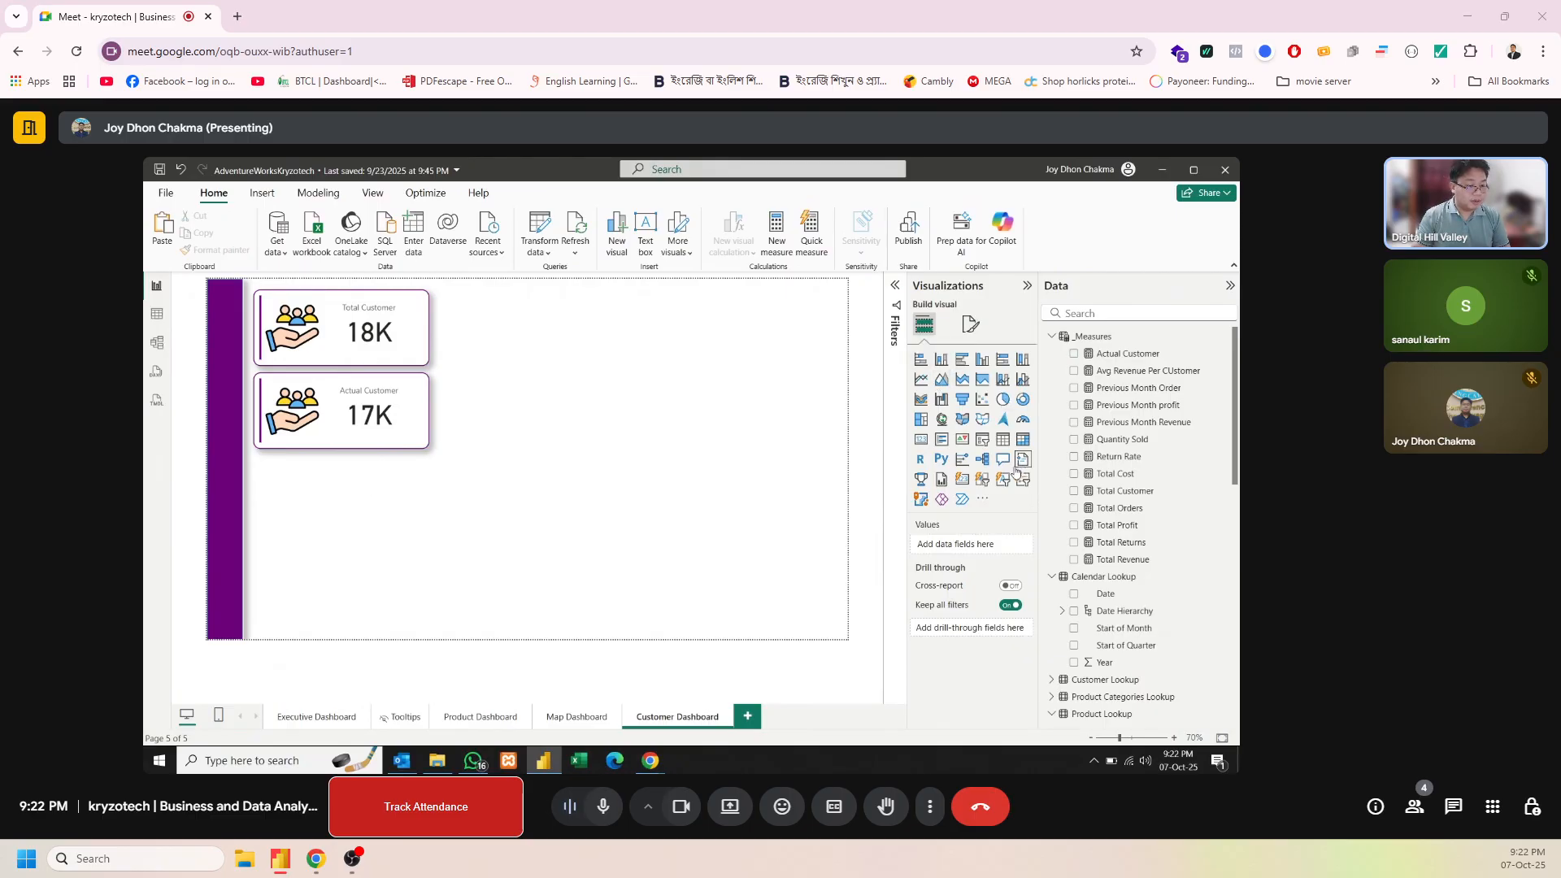
Duplicate the Actual Customer card below itself and replace the copy's measure with Avg Revenue Per CUstomer
click(333, 392)
drag(333, 392, 332, 490)
click(549, 501)
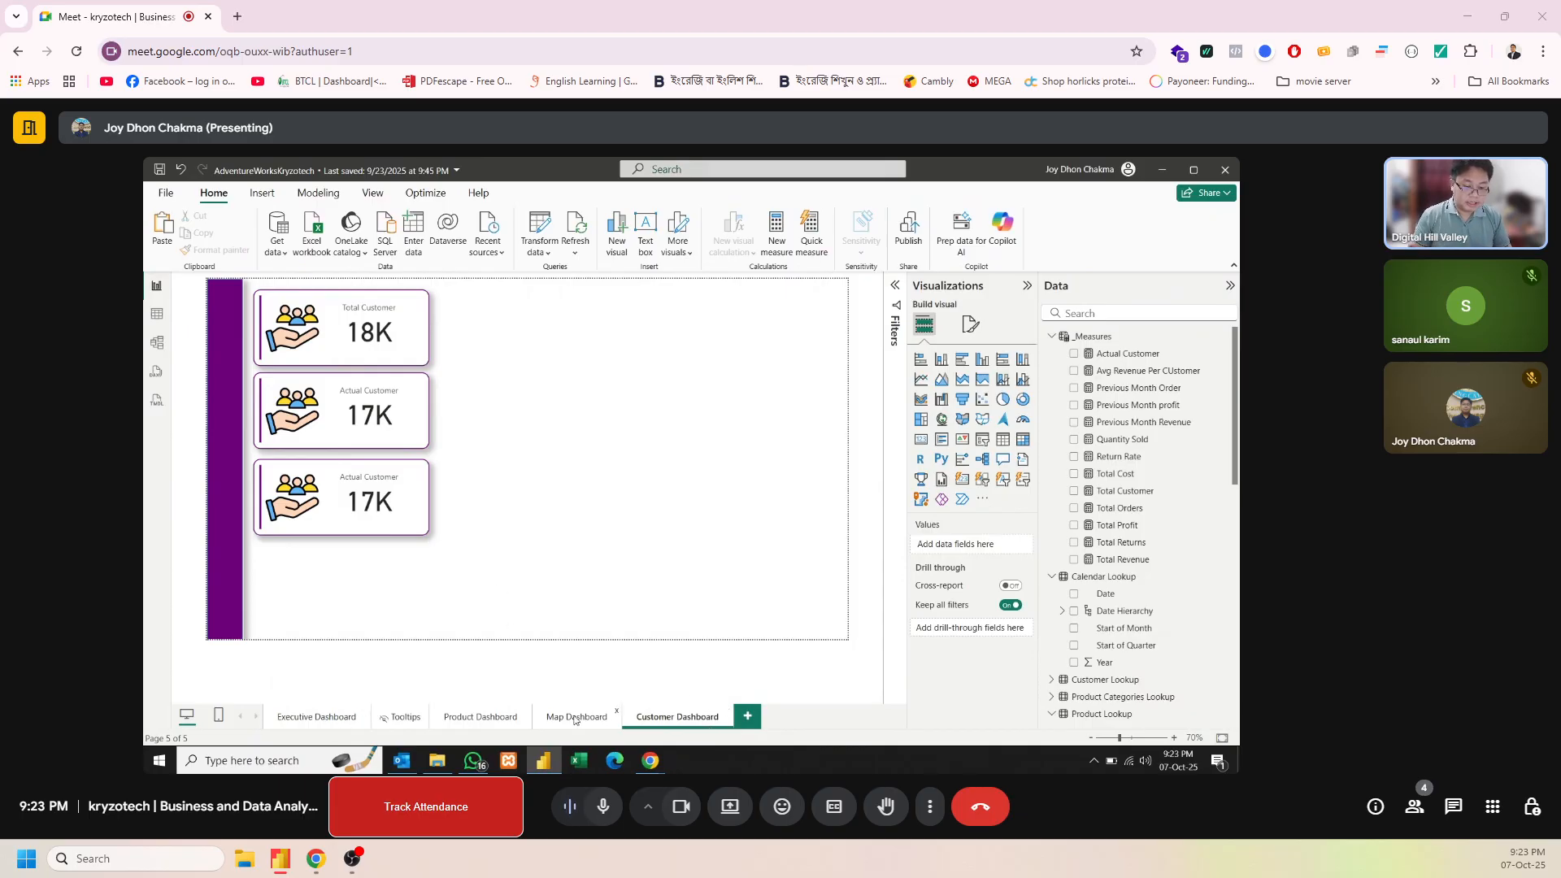
click(425, 527)
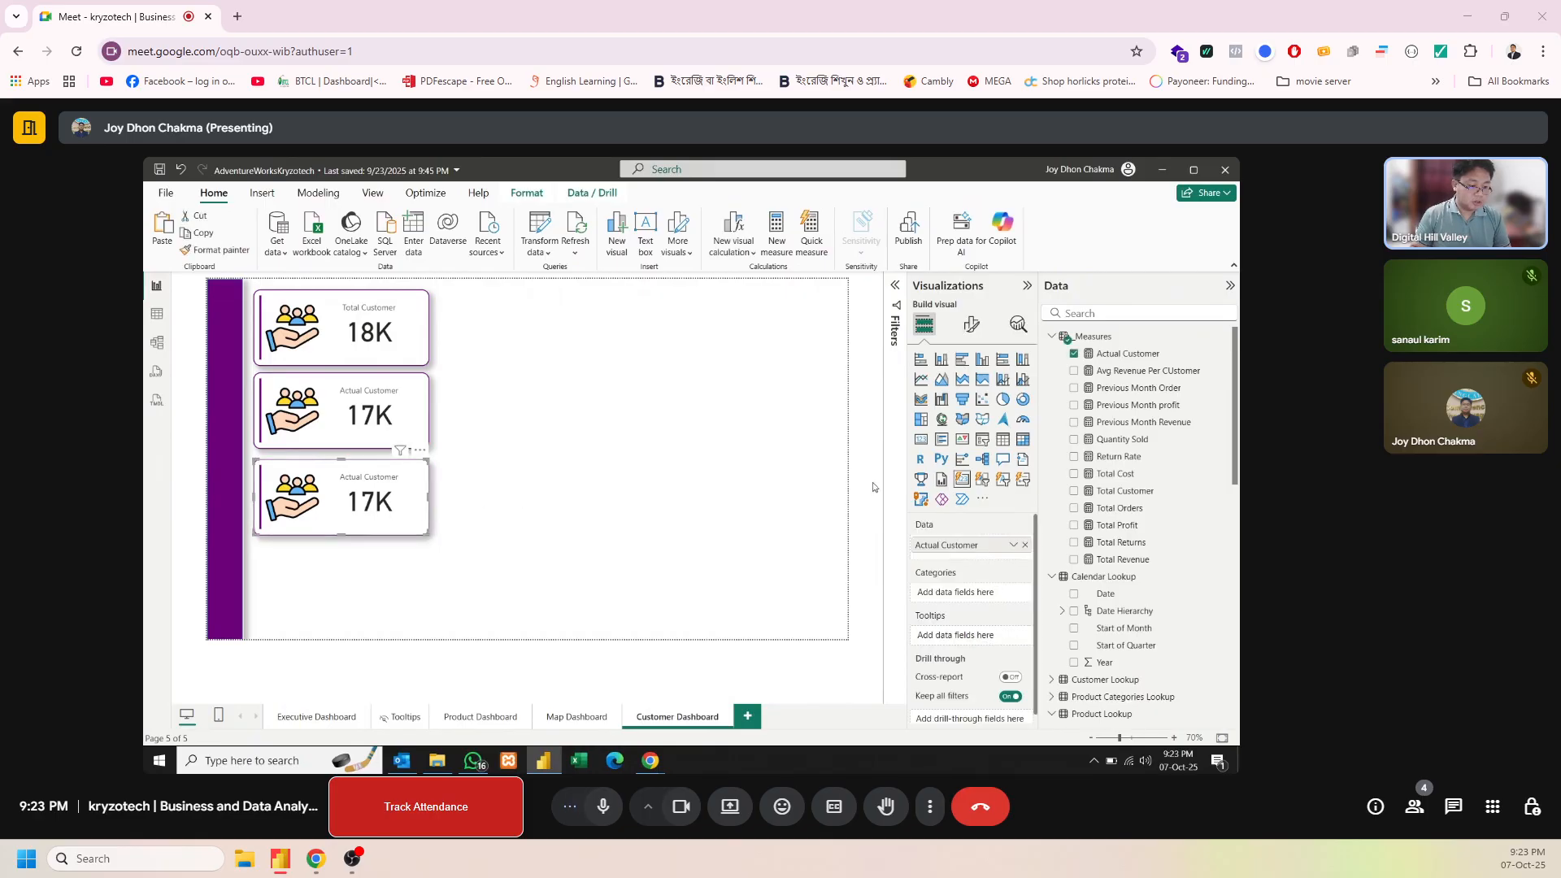
click(1025, 545)
drag(1164, 377, 990, 546)
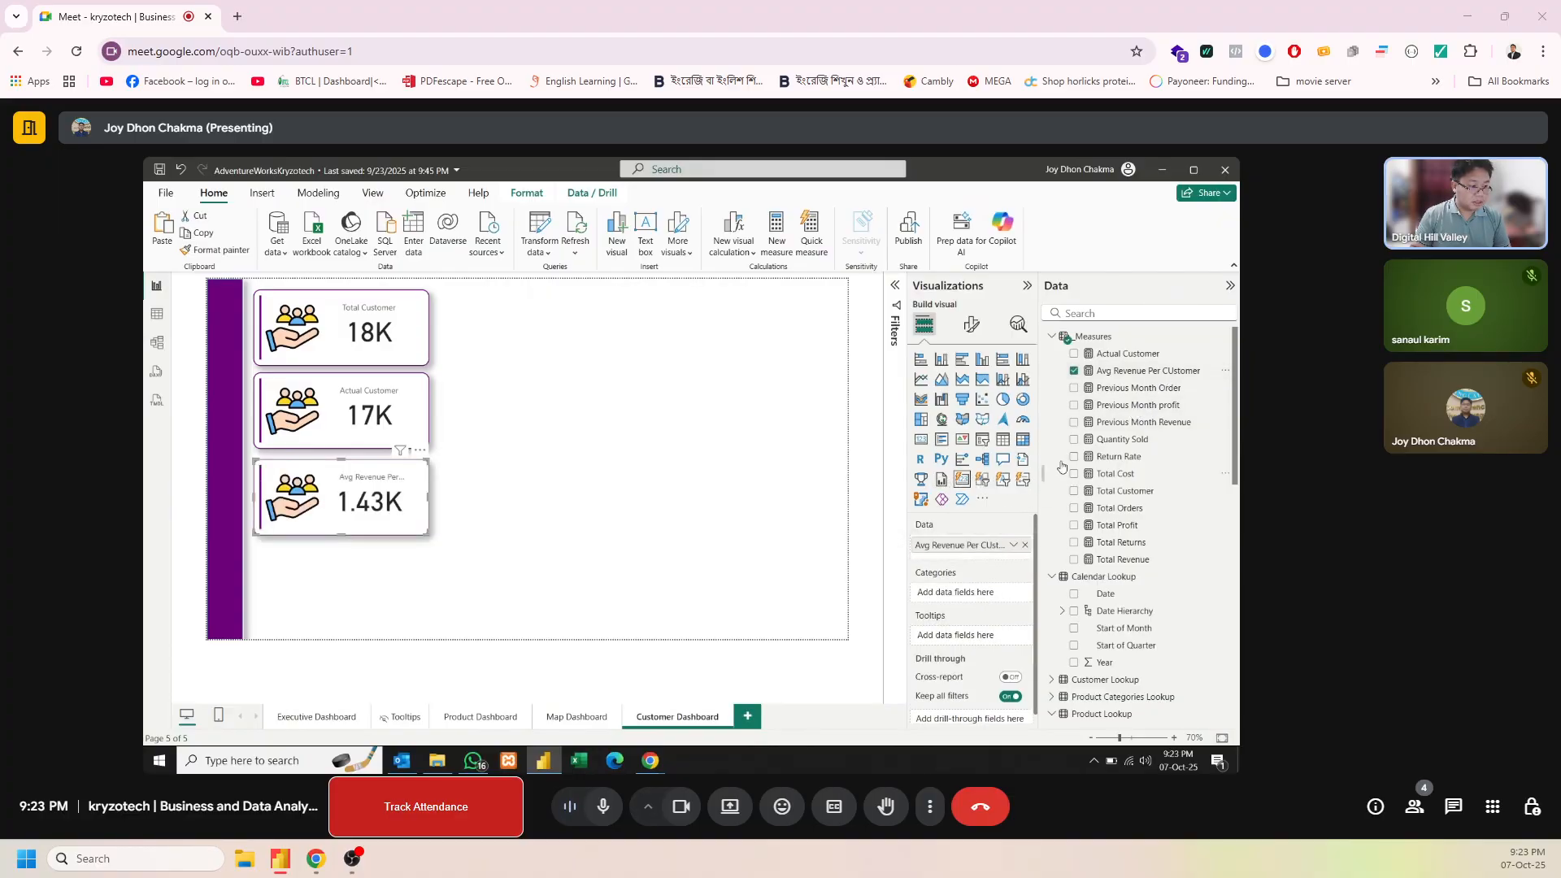
Correct the spelling of the Avg Revenue Per CUstomer measure's name to Avg Revenue Per Customer in its formula
click(1147, 371)
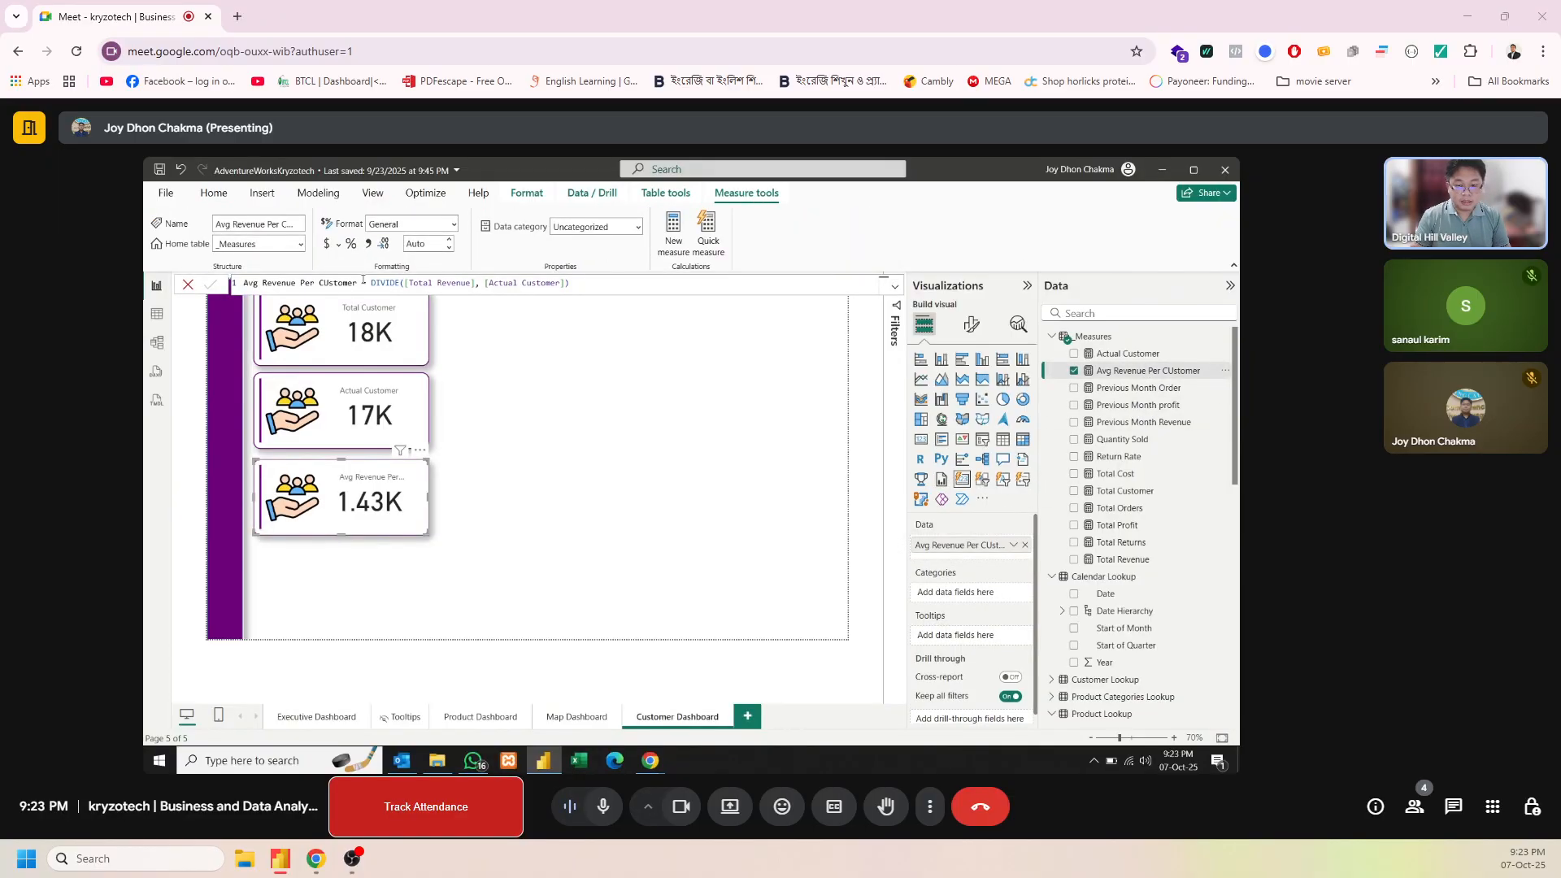
double_click(330, 282)
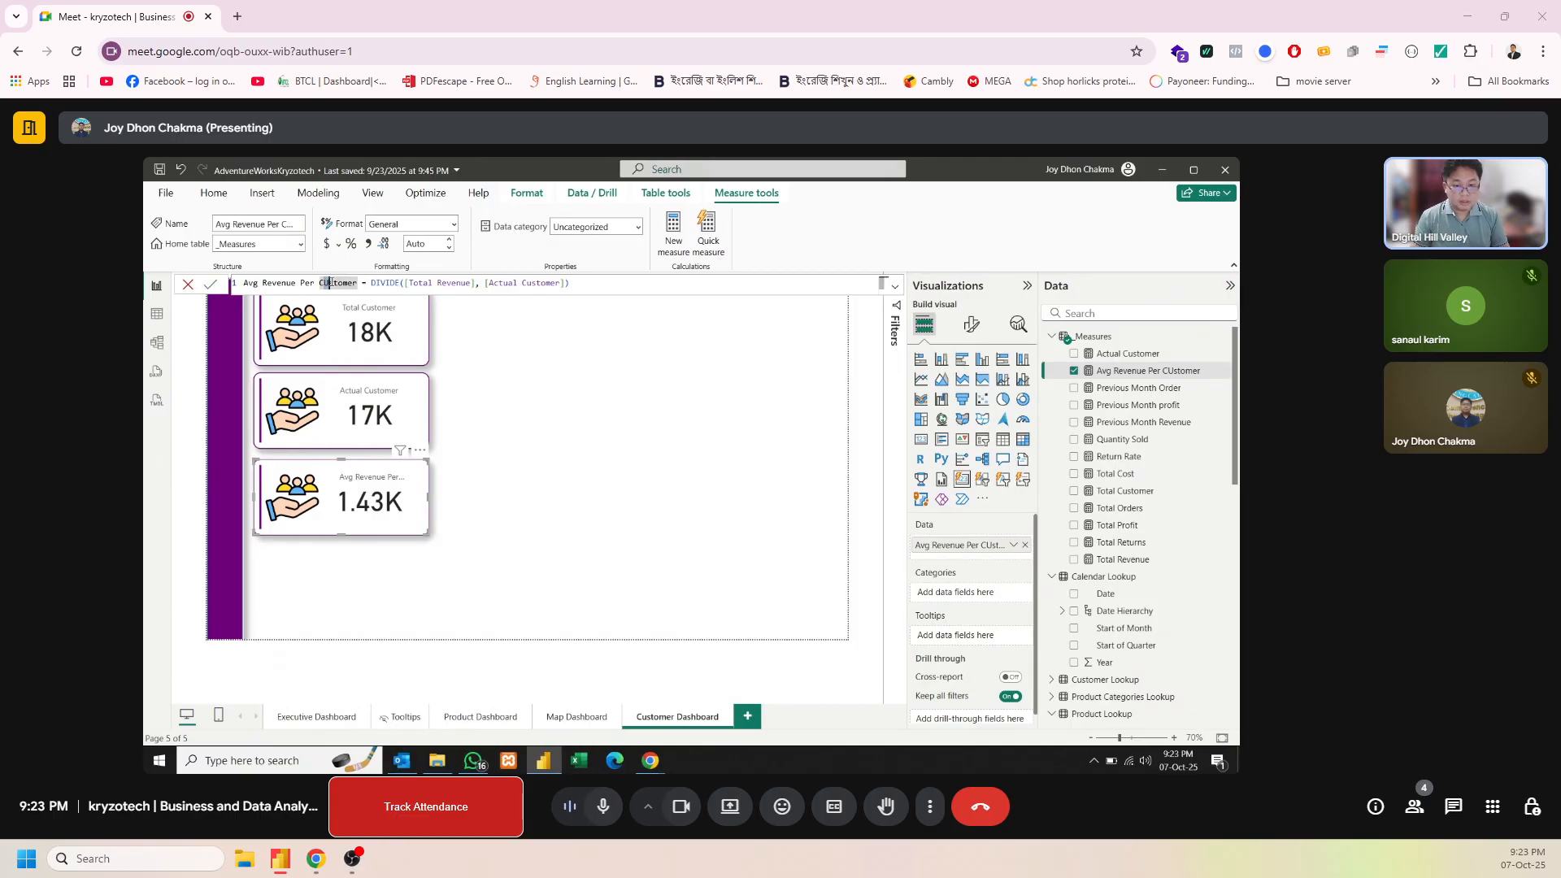
click(330, 282)
key(BackSpace)
text(u)
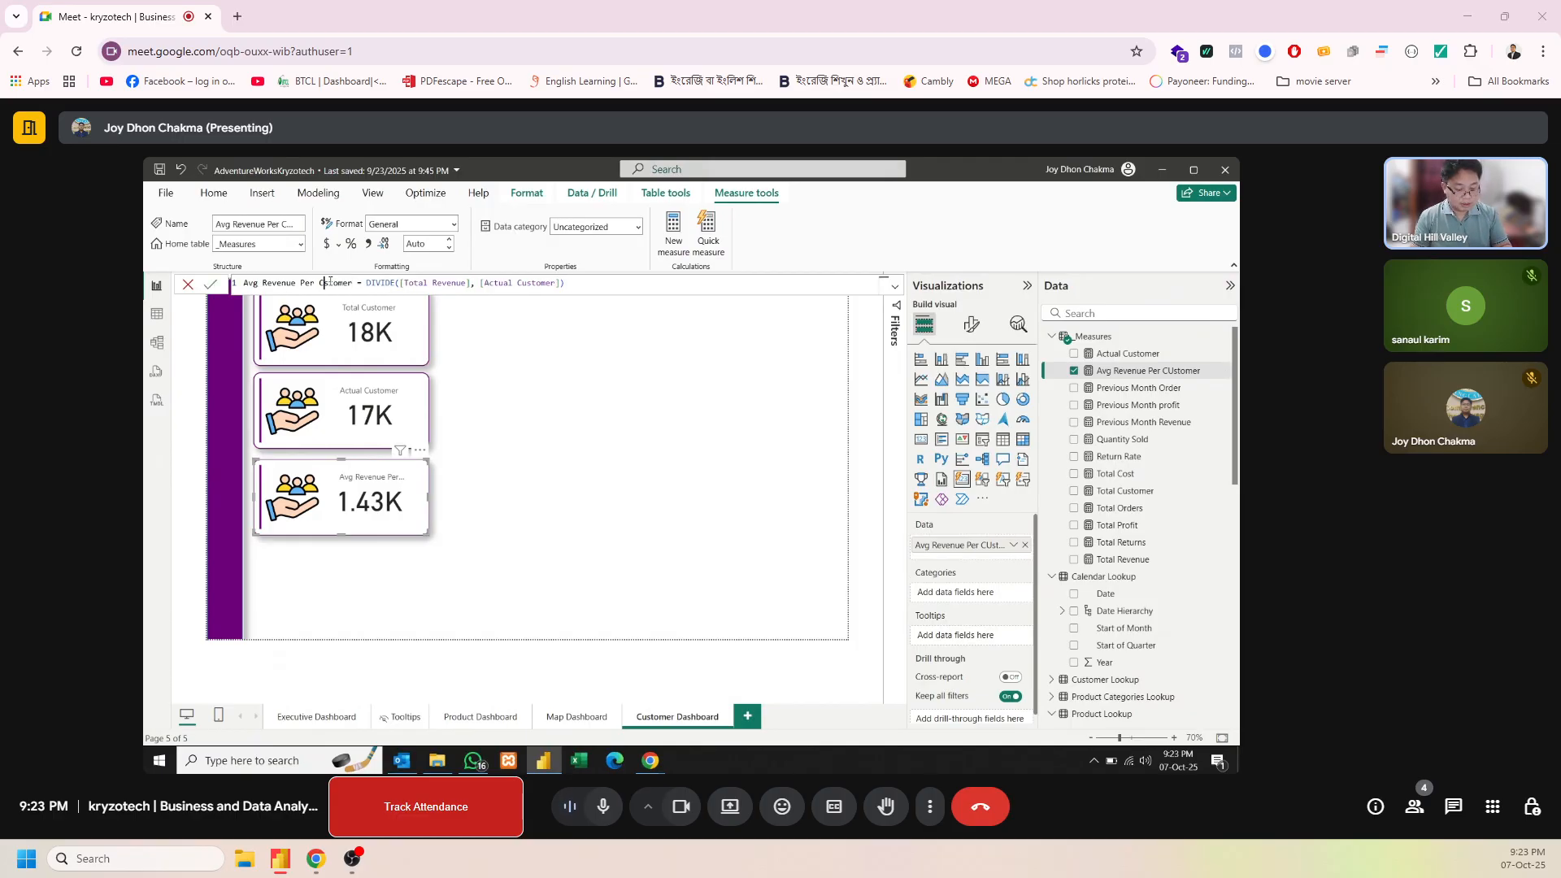
key(Return)
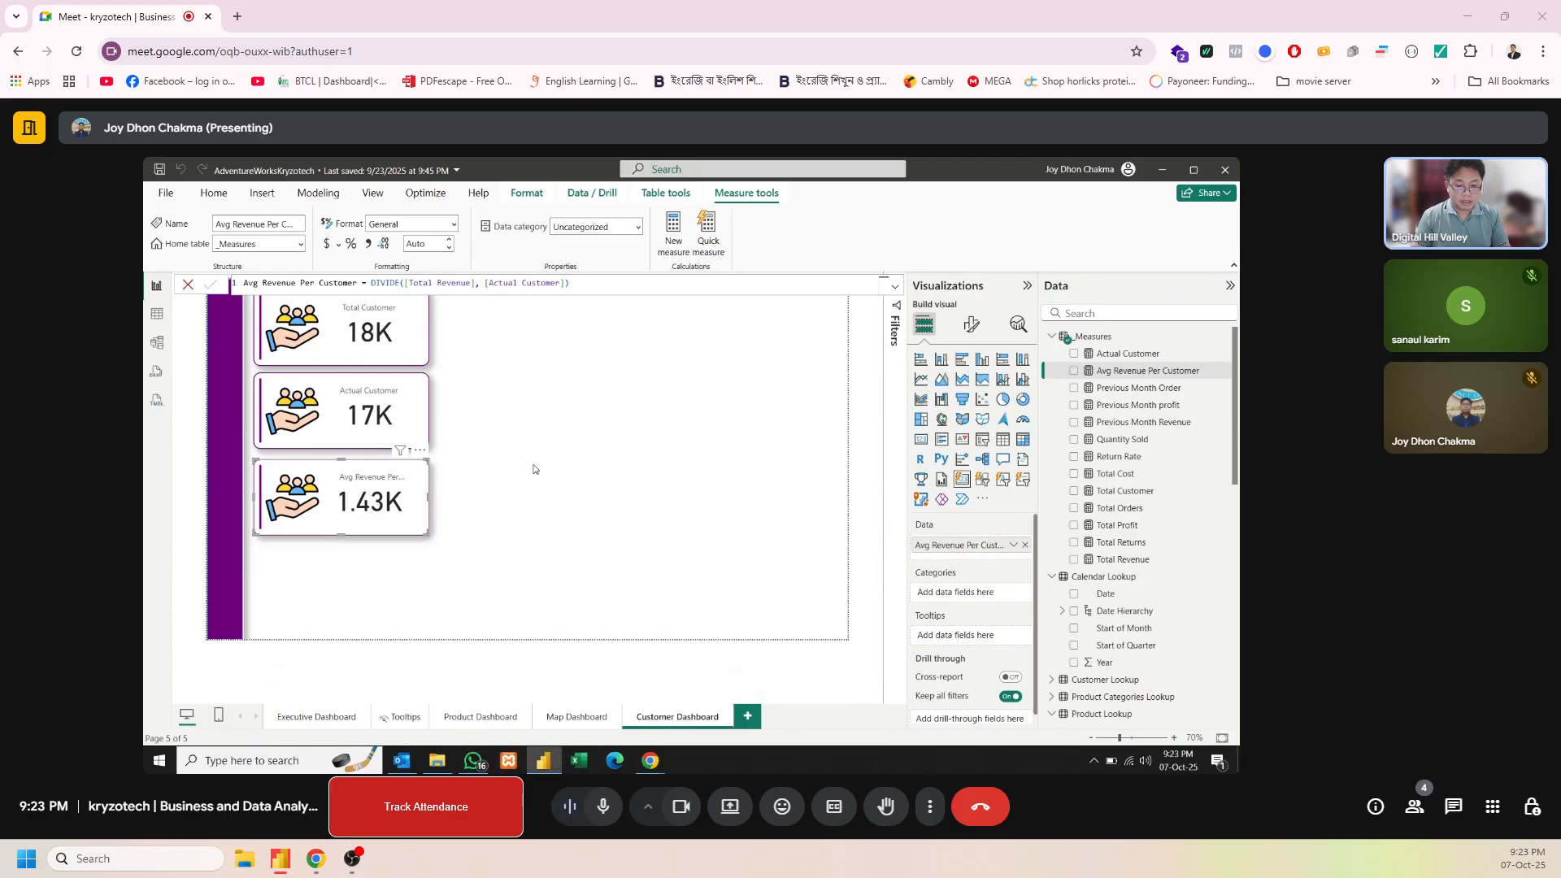
click(534, 469)
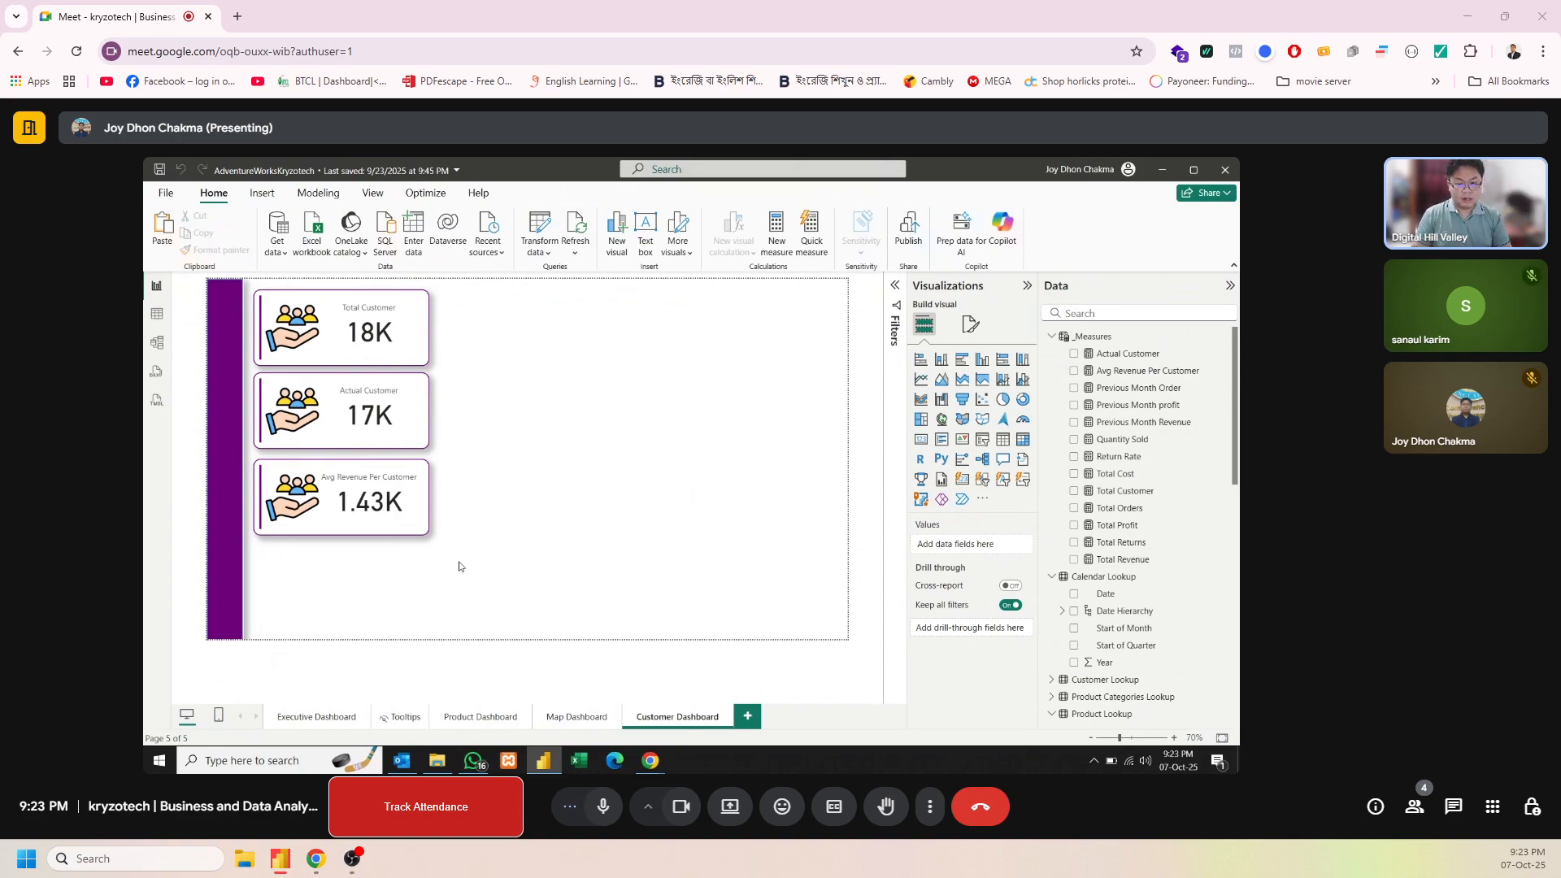
Move the three customer cards slightly up so they stack with even gaps beside the purple bar
click(399, 351)
drag(347, 340, 347, 335)
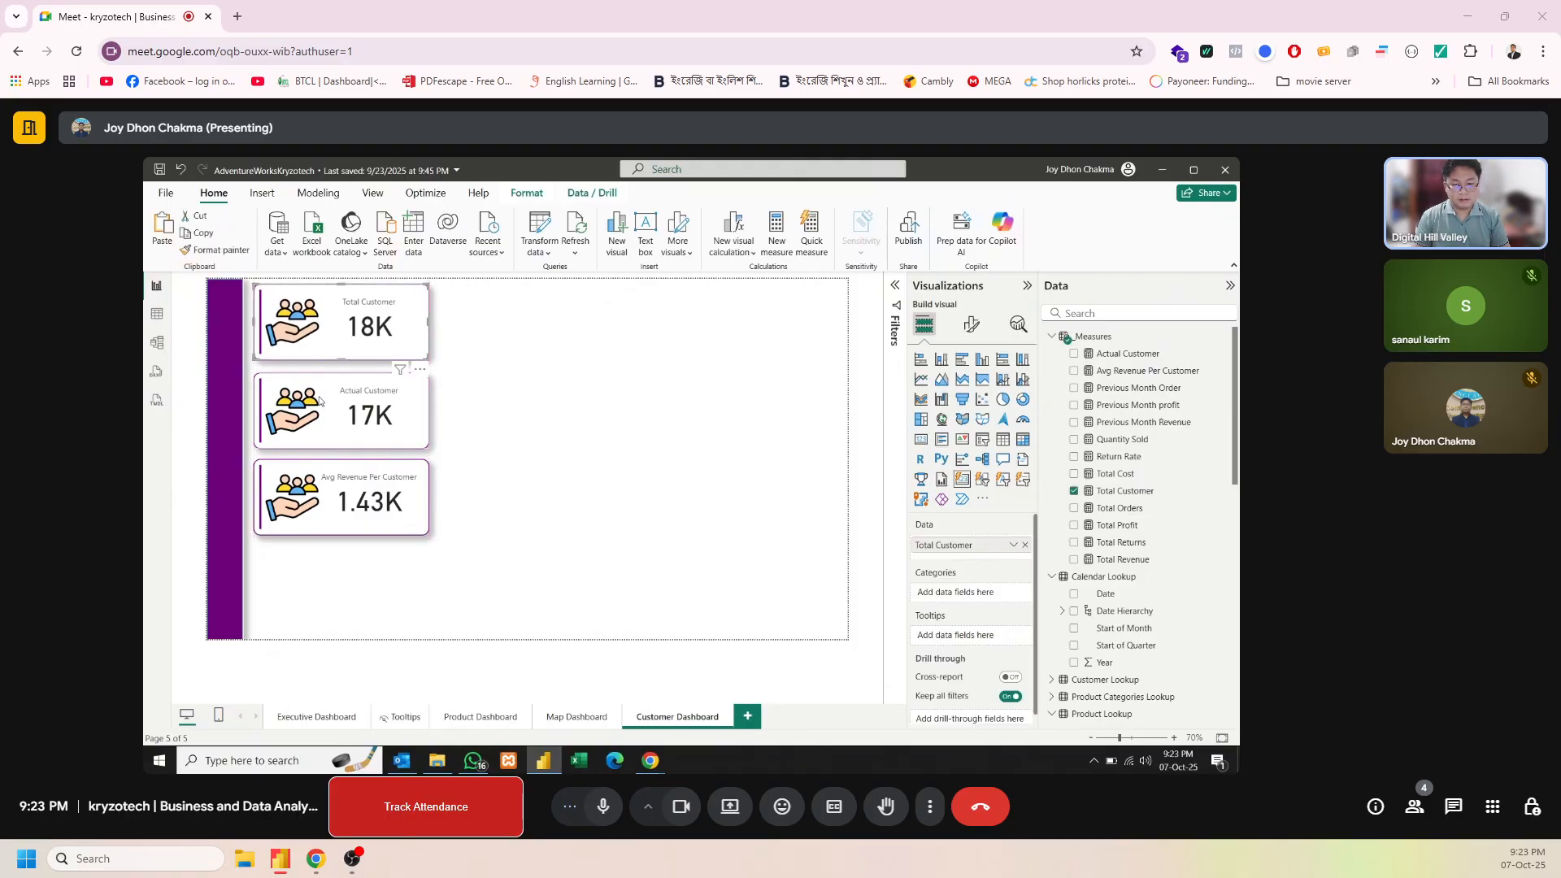
drag(319, 400, 319, 394)
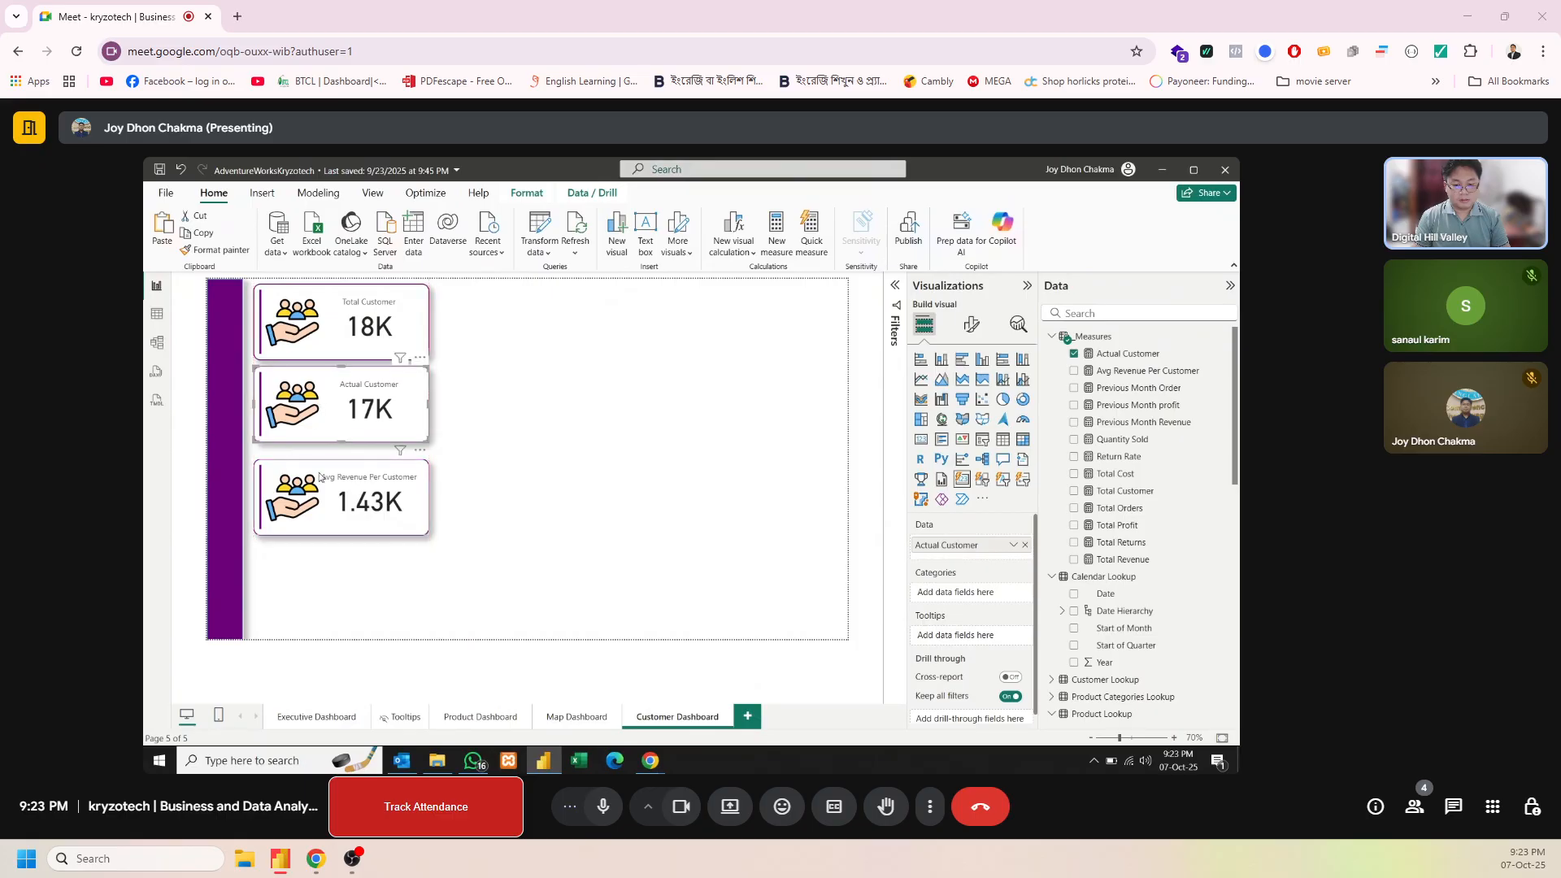
drag(320, 477, 316, 470)
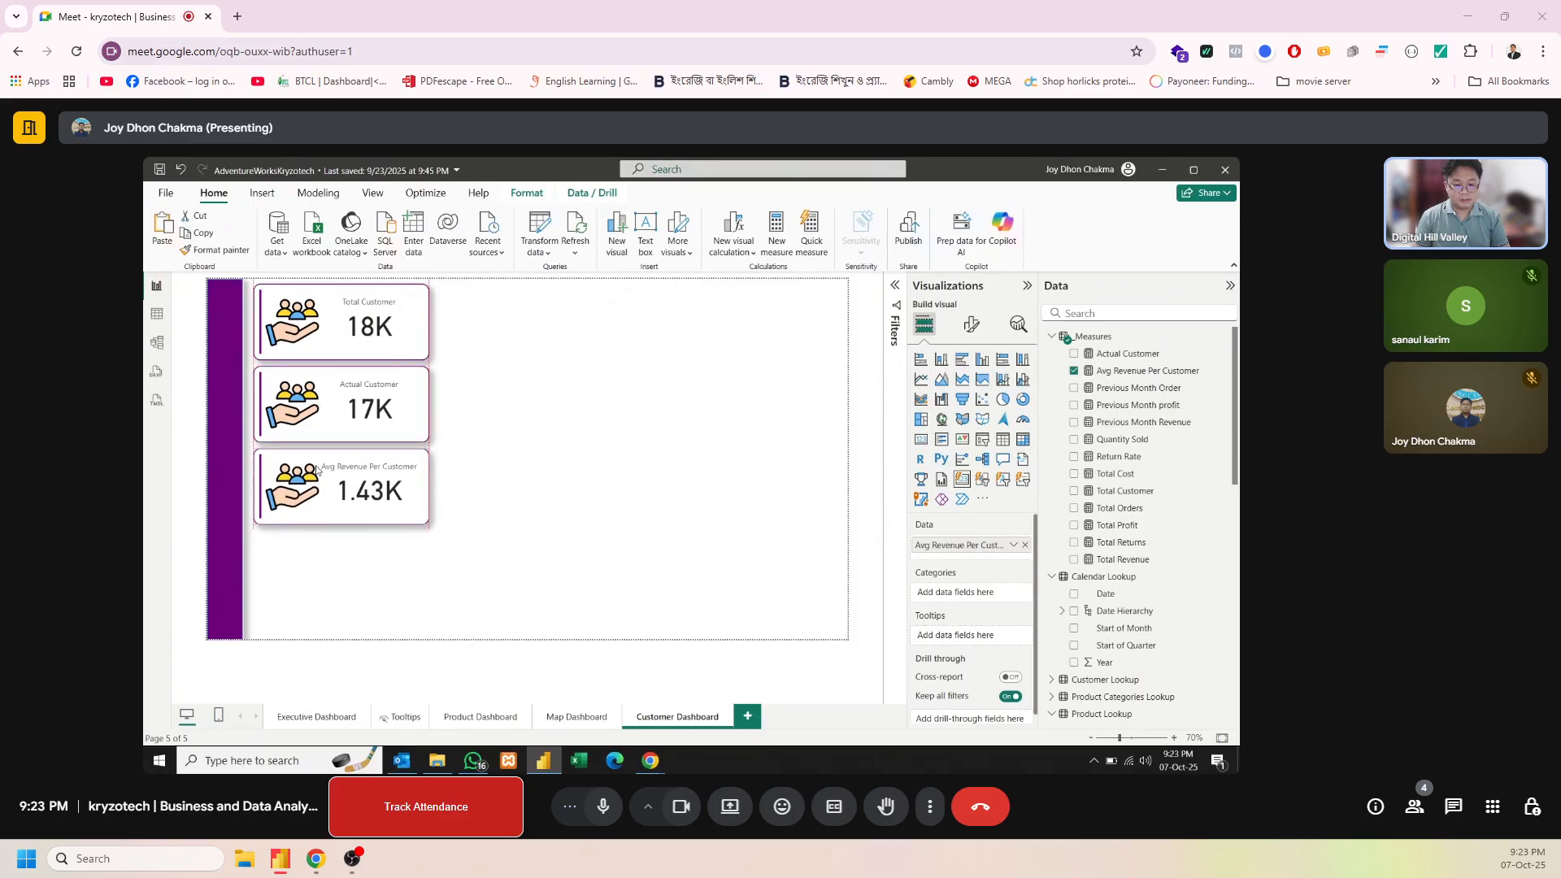
click(446, 572)
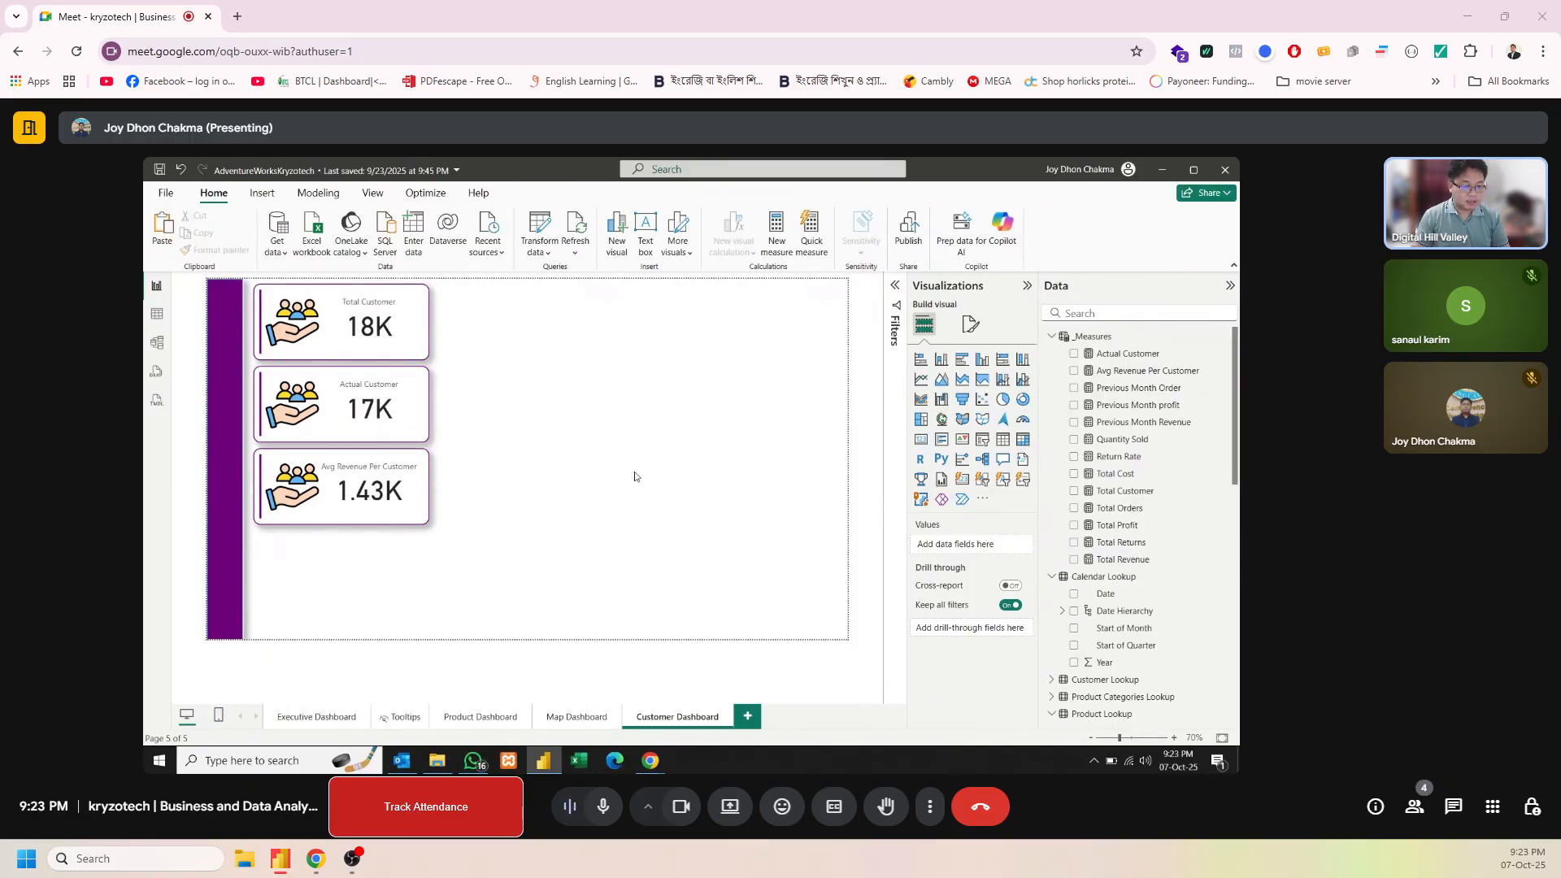
Add an empty donut chart and place it beside the Total Customer card, near the page's upper edge
click(256, 193)
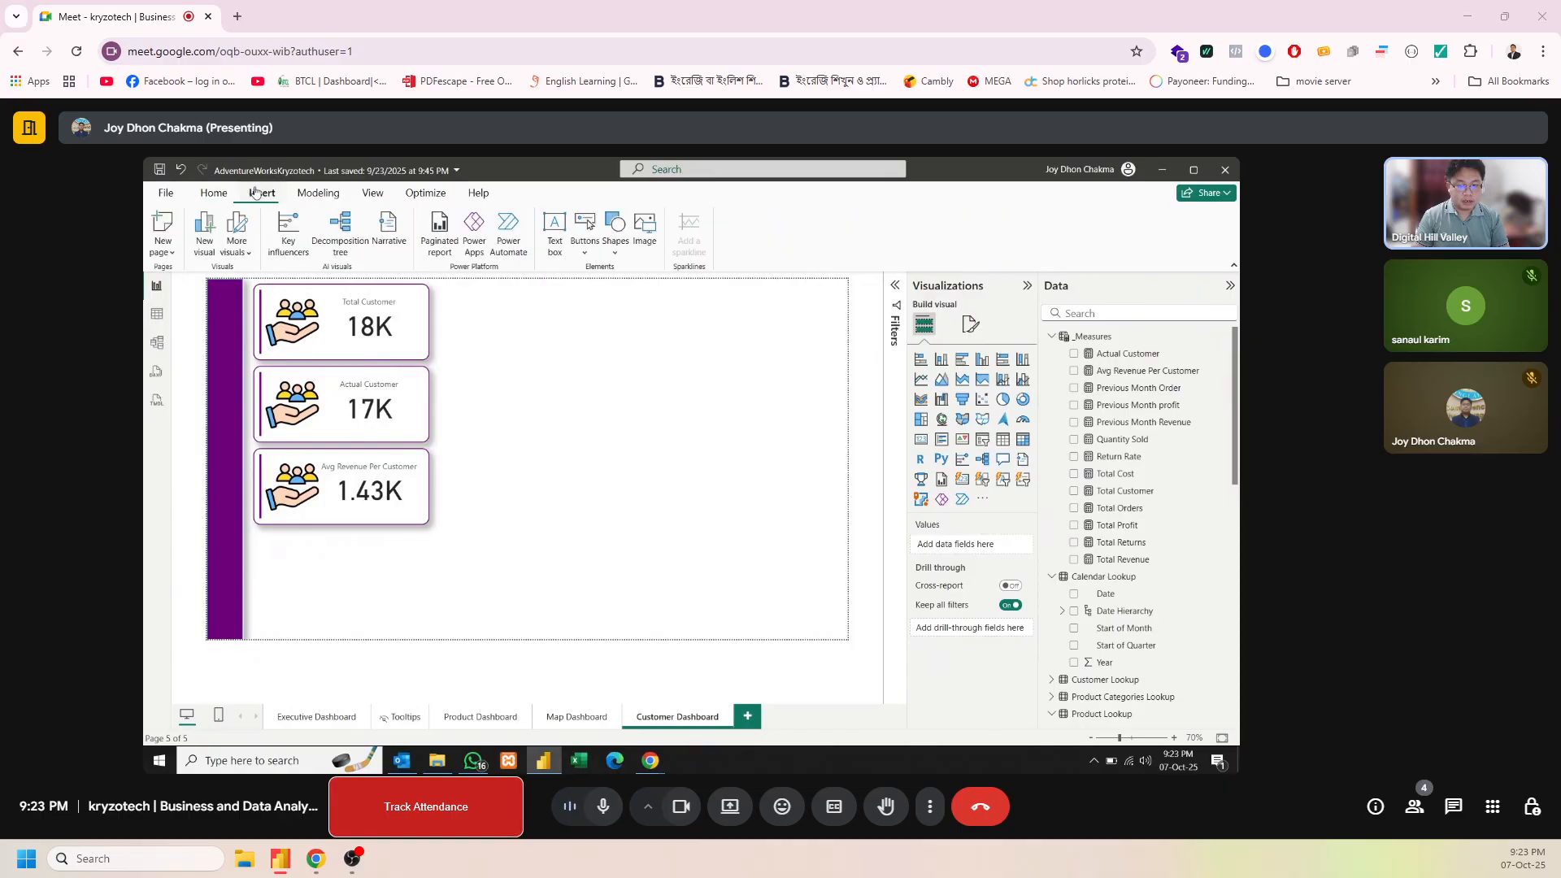
click(234, 193)
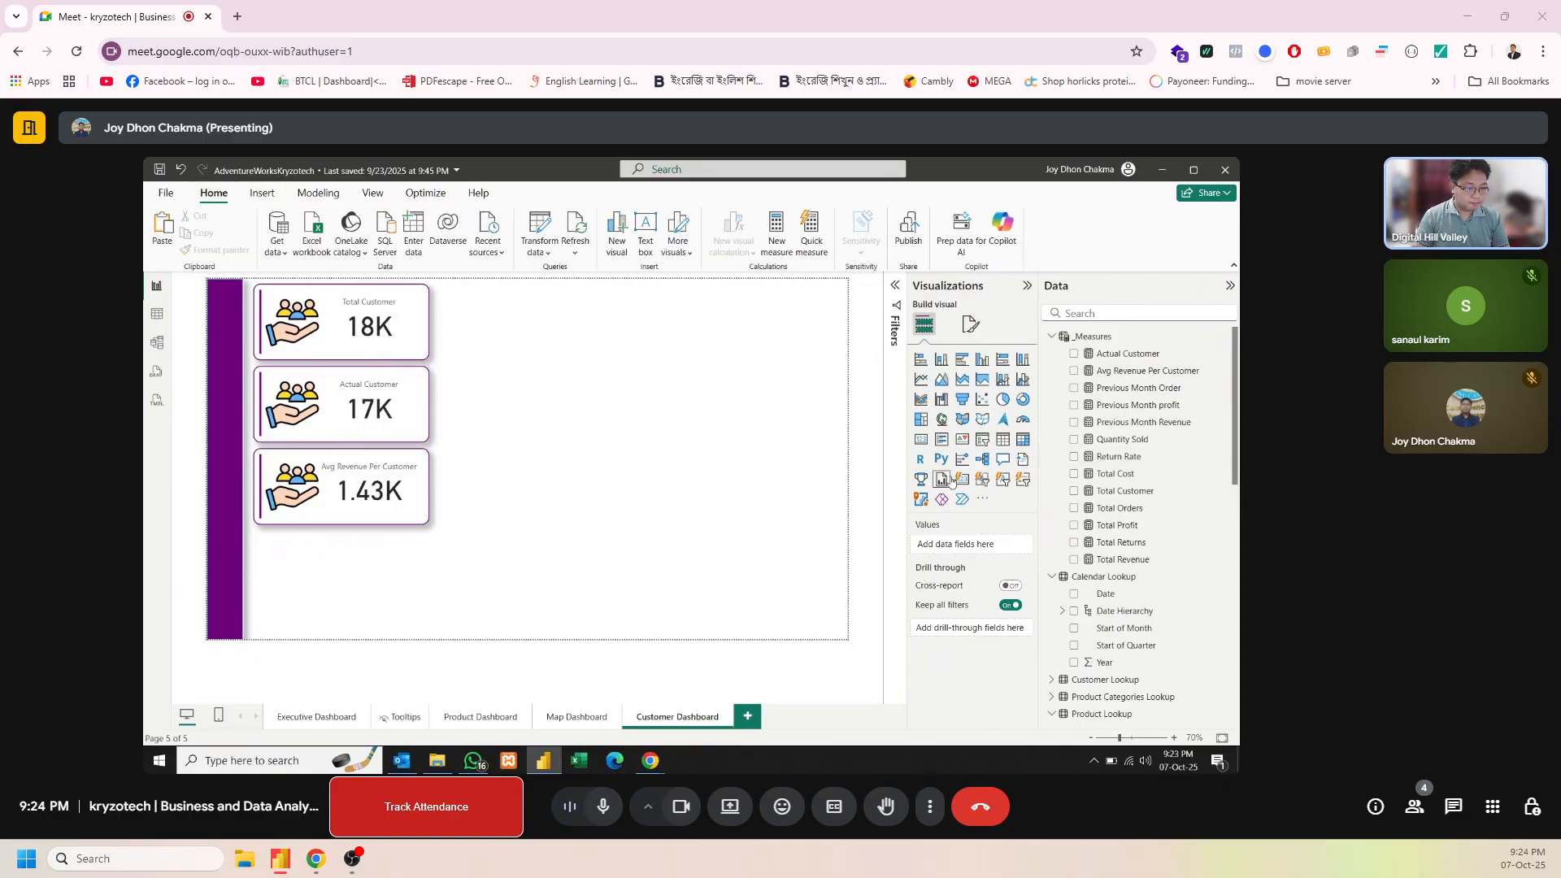
click(1023, 400)
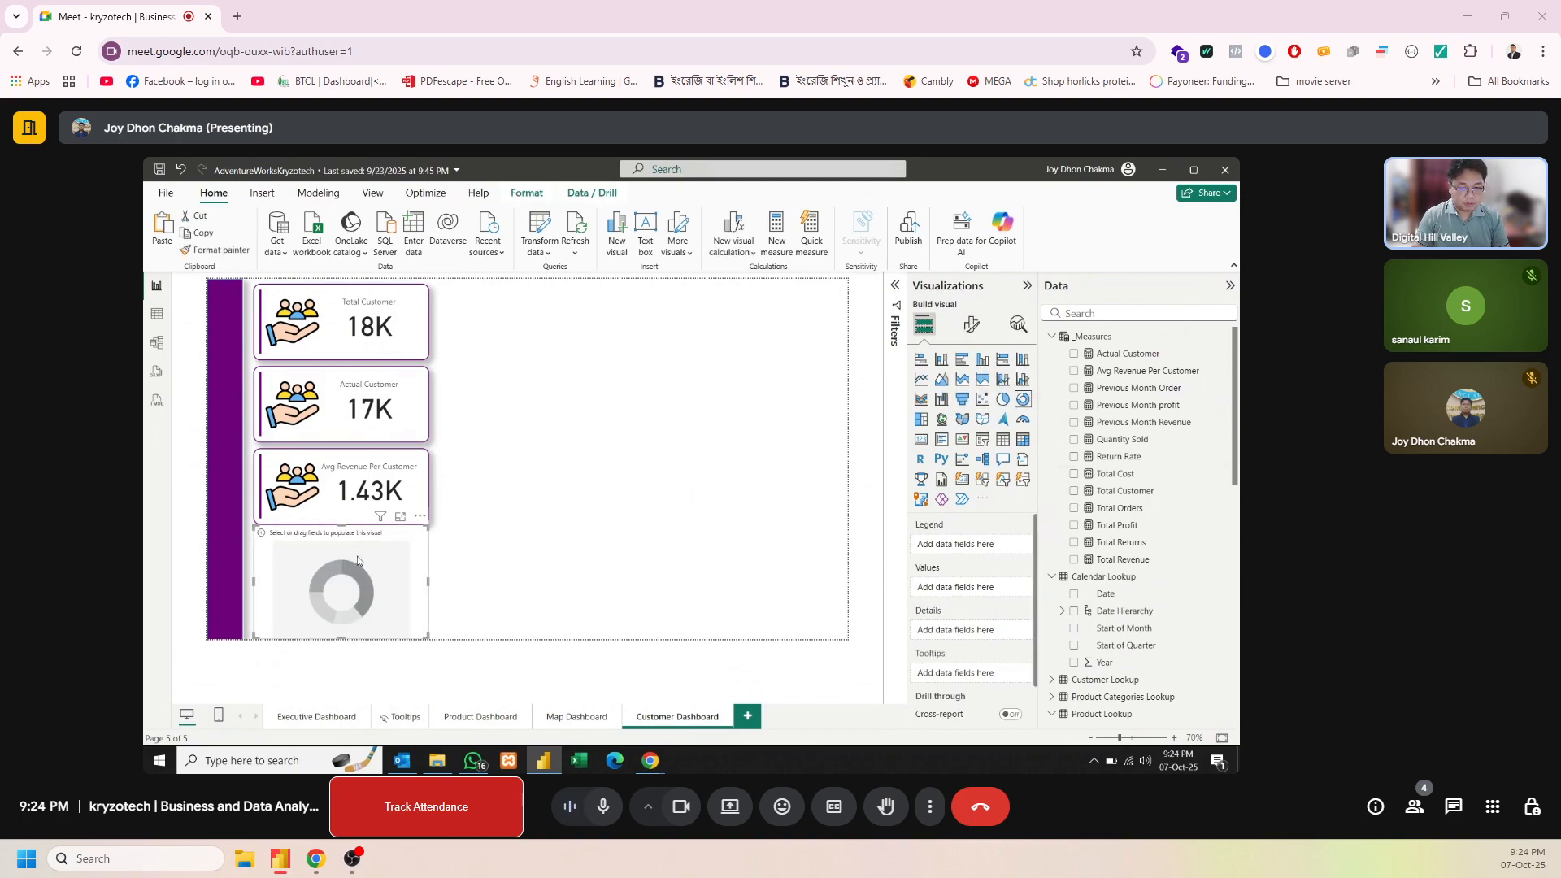
drag(358, 561, 541, 320)
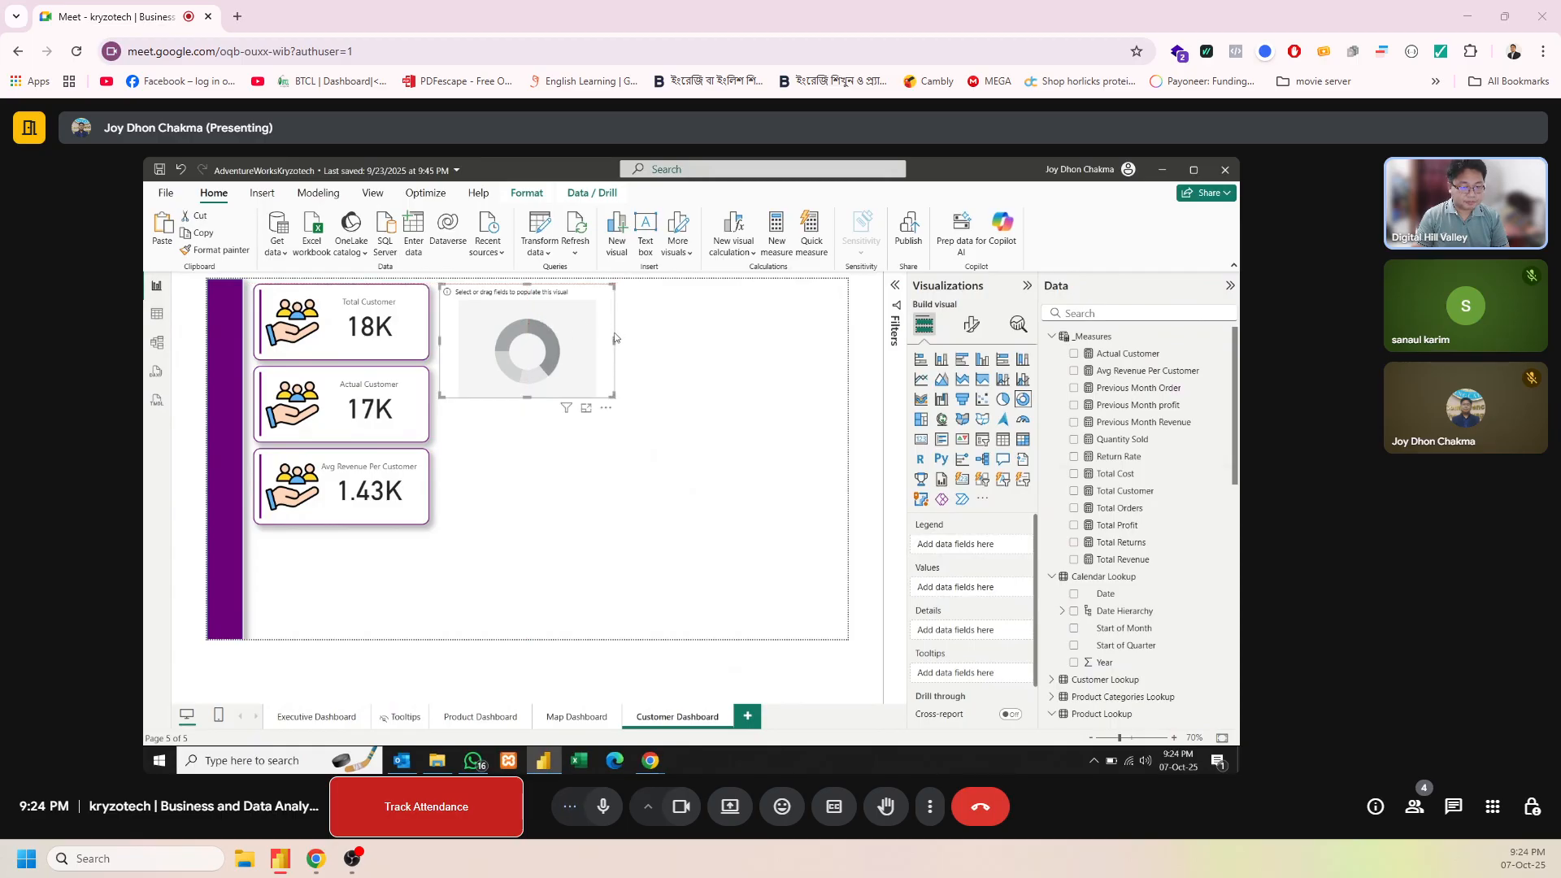
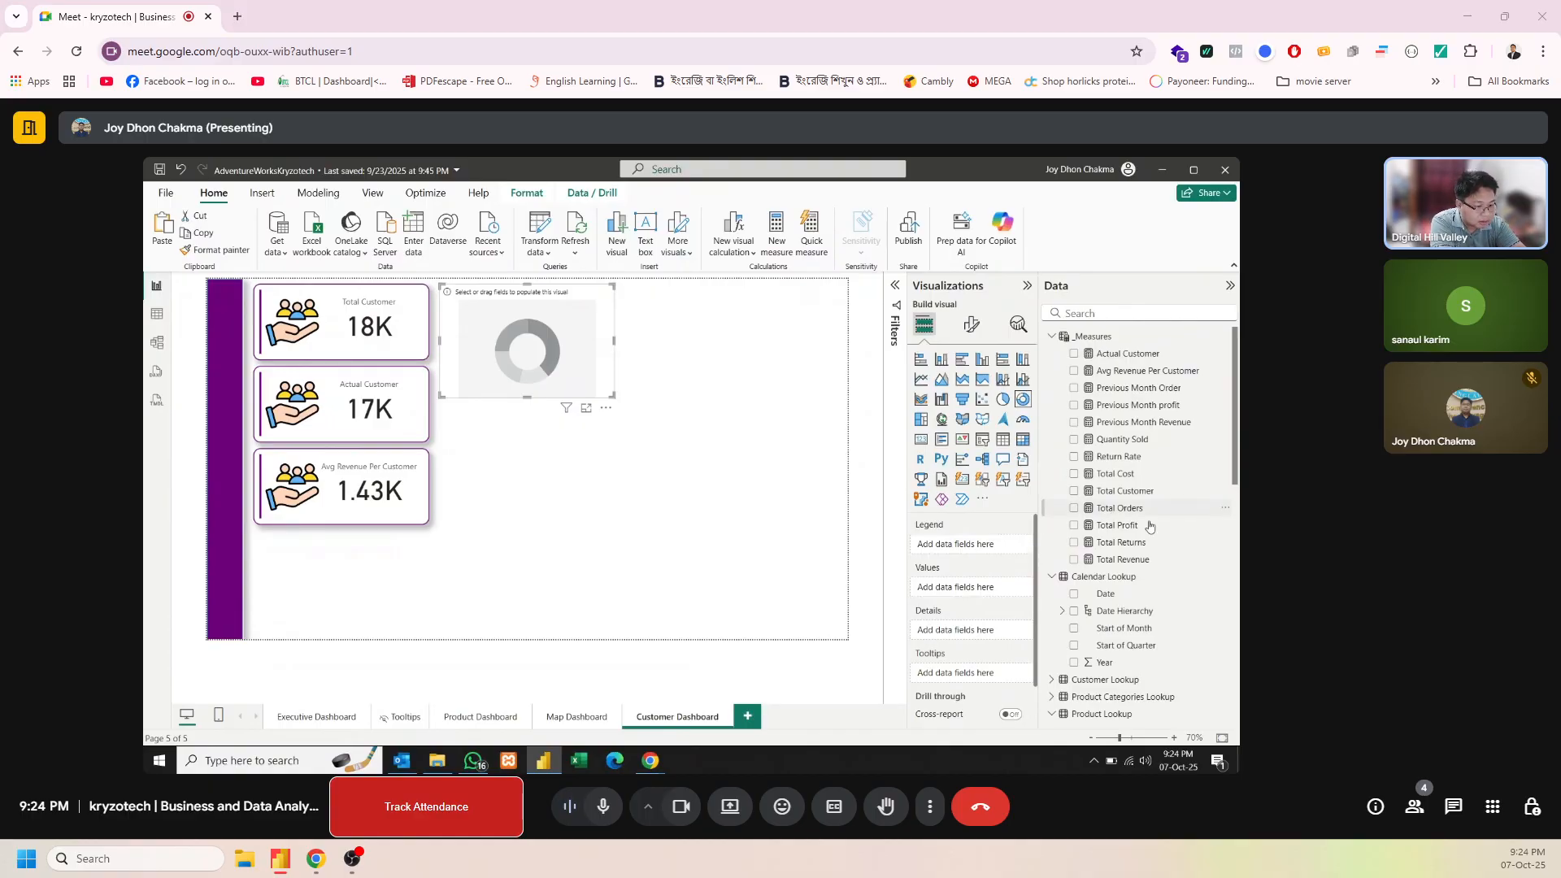
Populate the empty donut chart with Customer Lookup's Occupation as the legend and the average of AnnualIncome as the values
drag(1234, 458, 1218, 631)
scroll(1138, 569, up, 5)
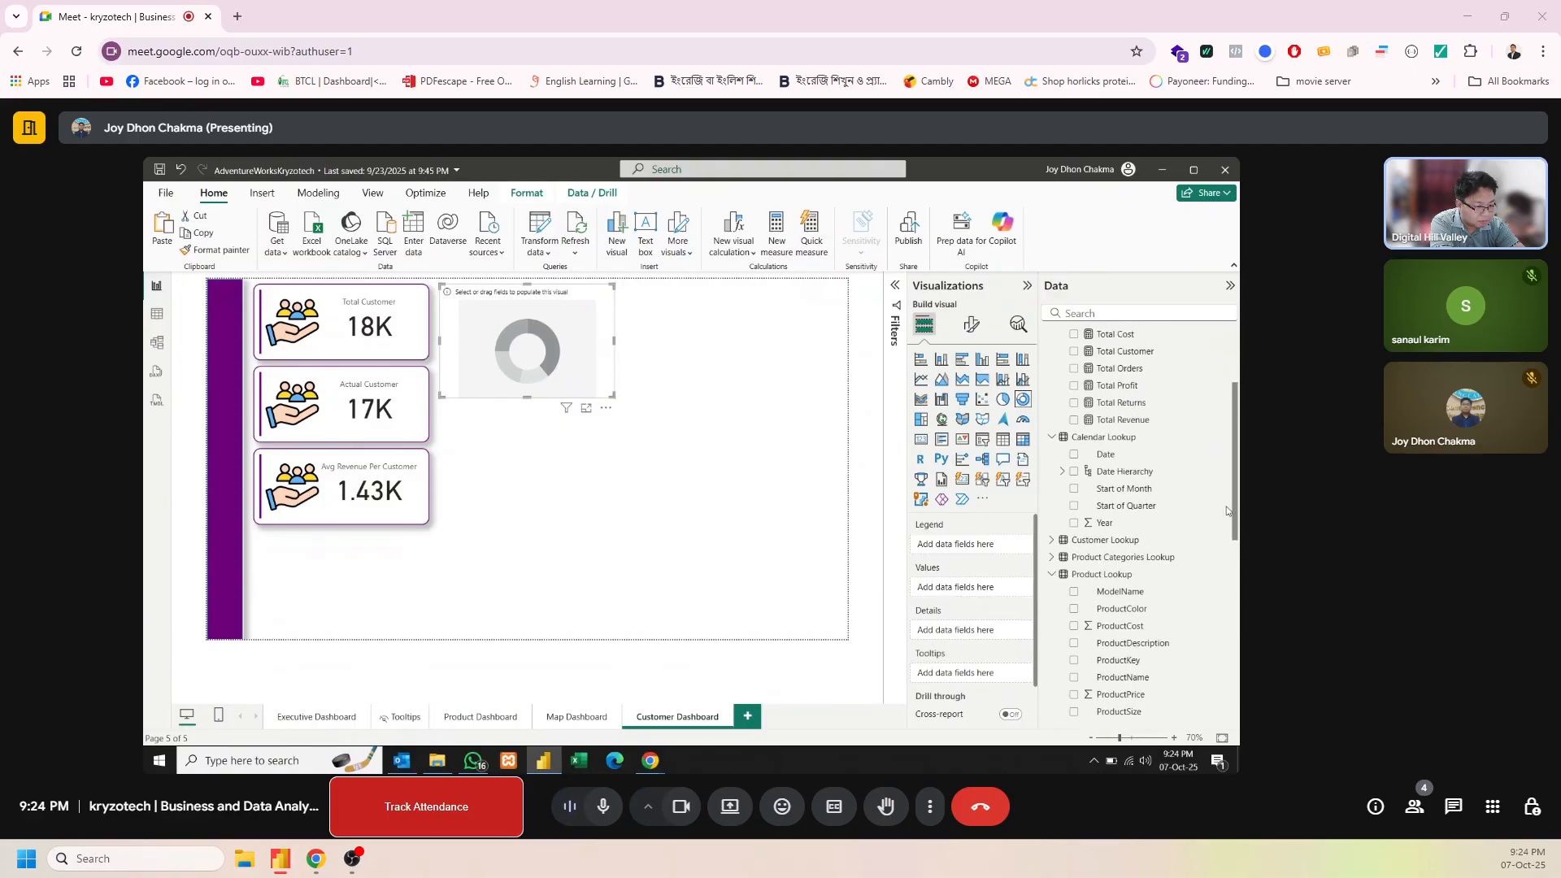
click(1051, 534)
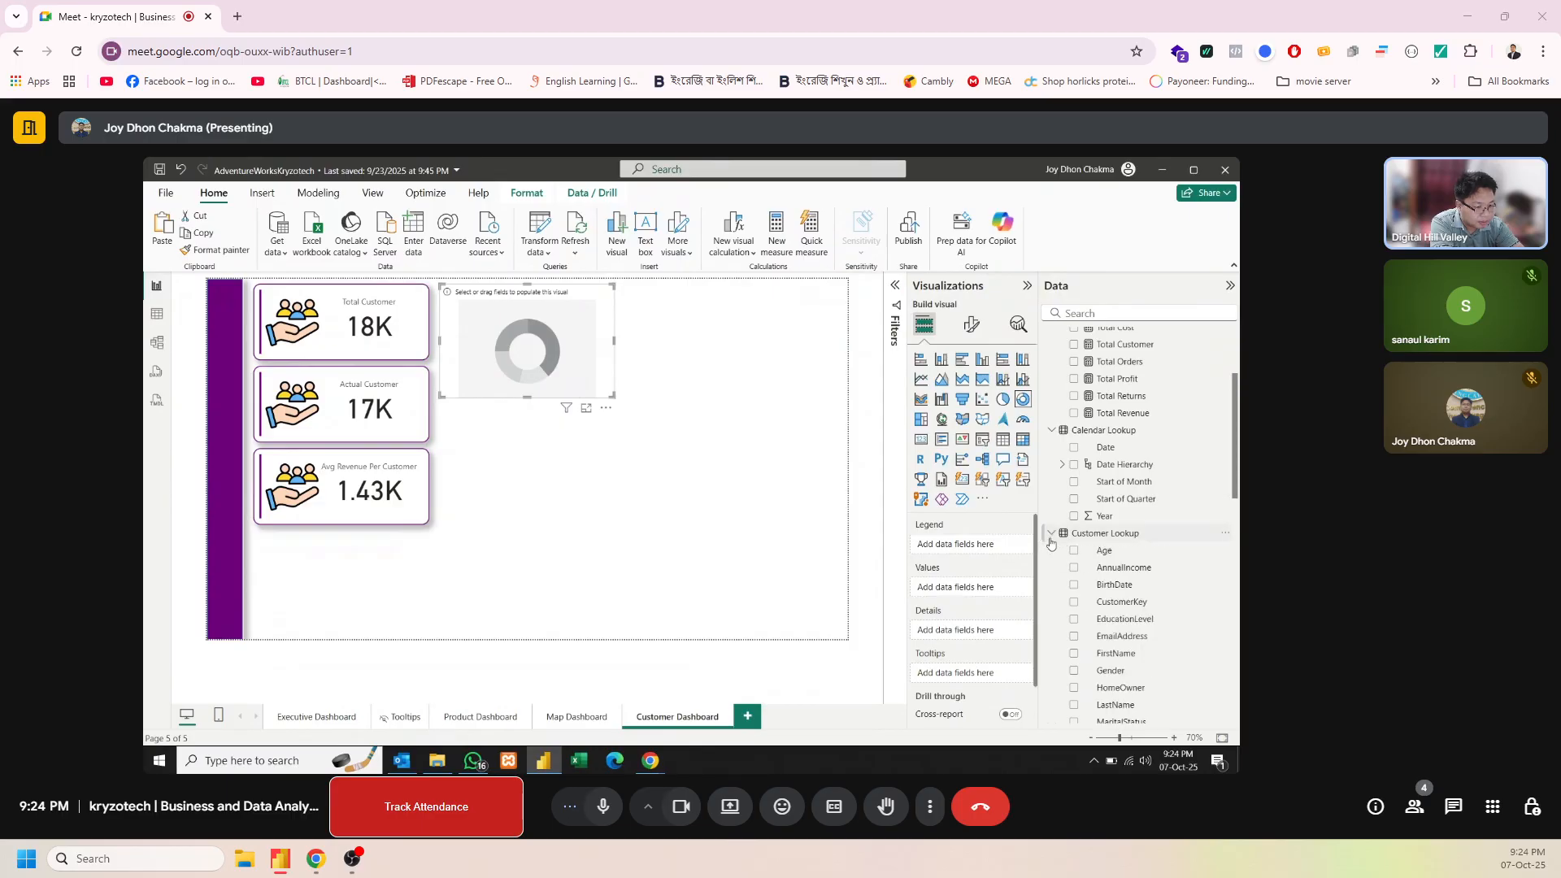
drag(1234, 465, 1234, 521)
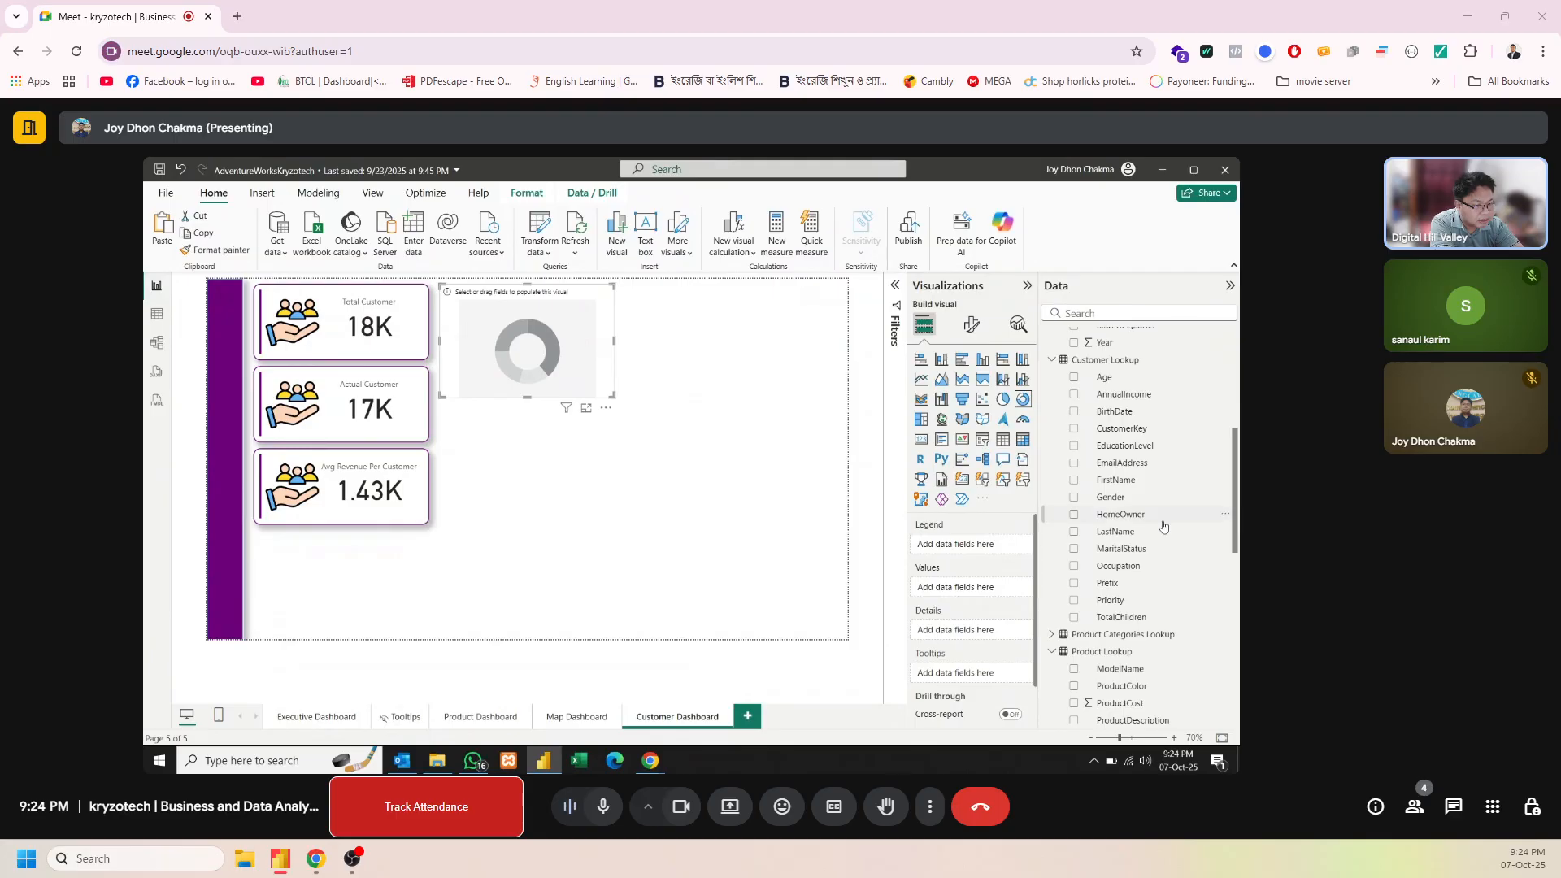
drag(1135, 569, 993, 553)
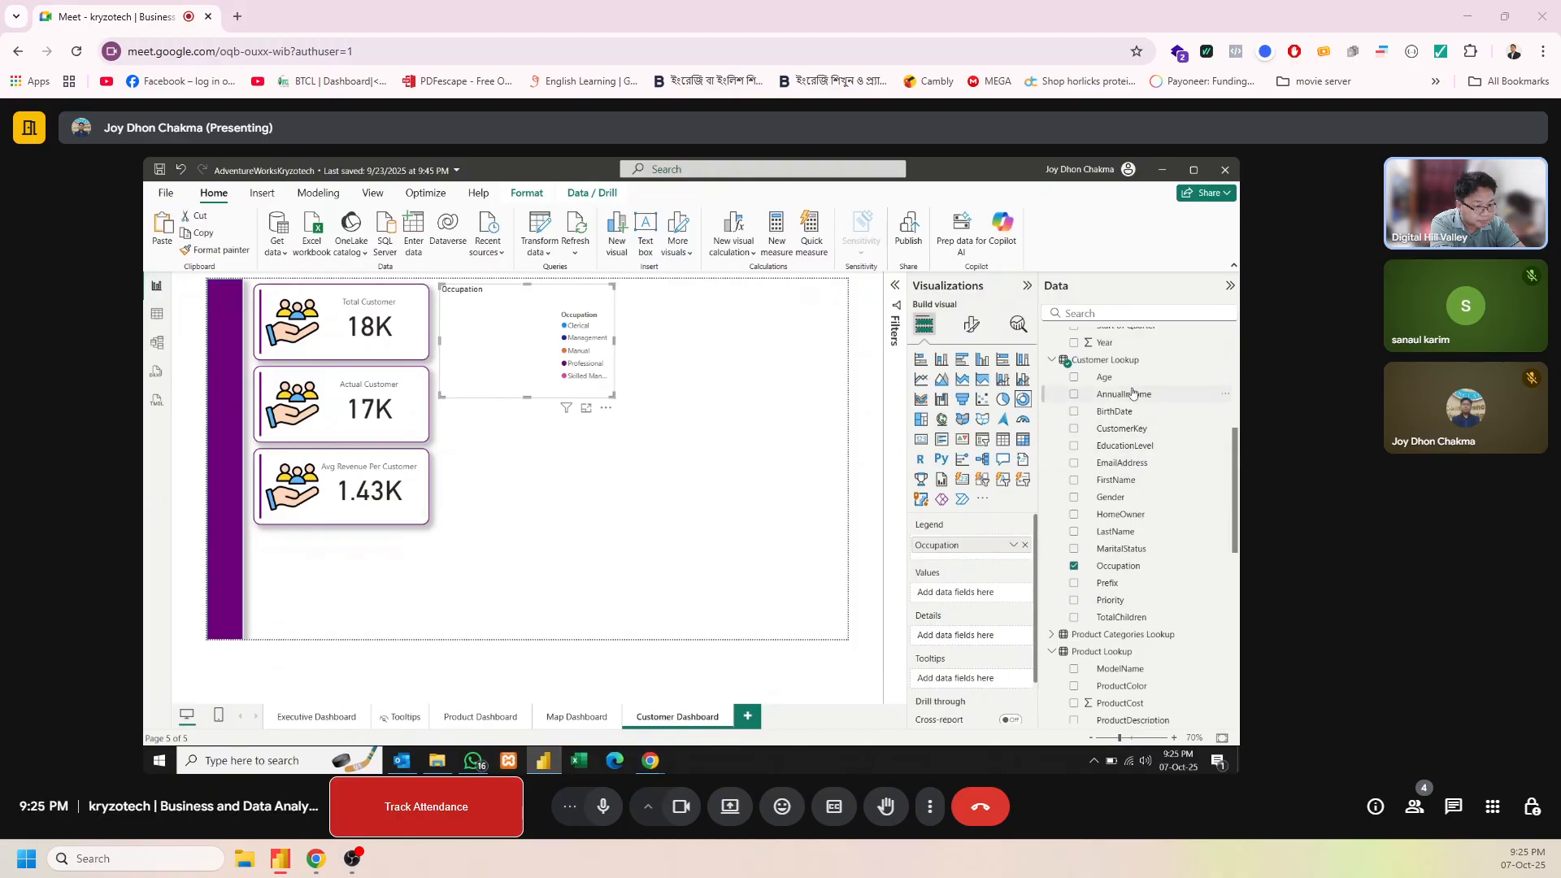
drag(1134, 395, 985, 596)
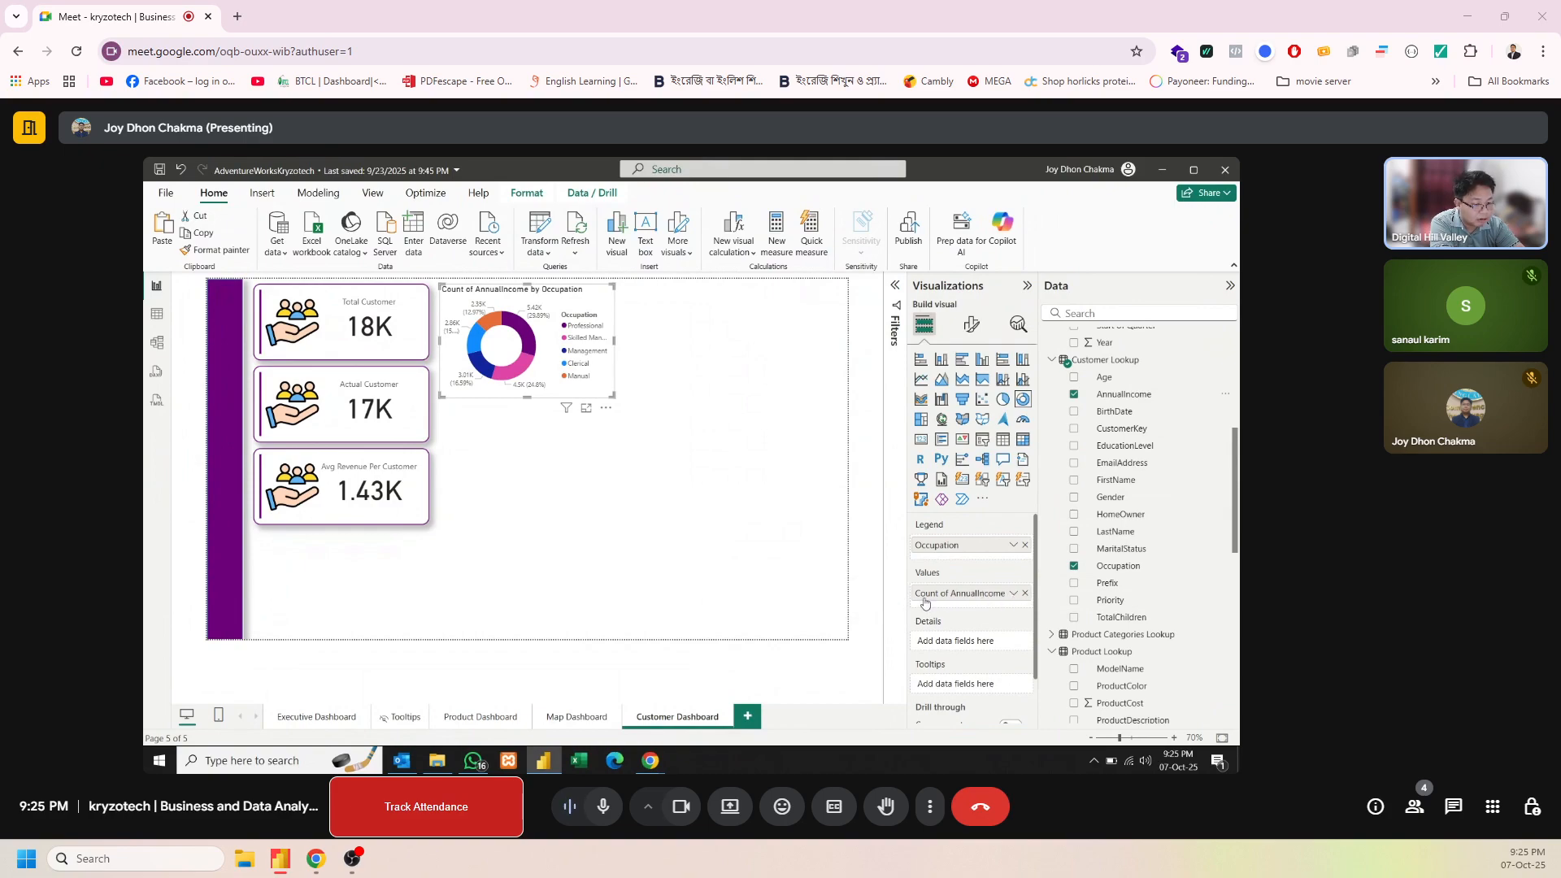
click(1012, 594)
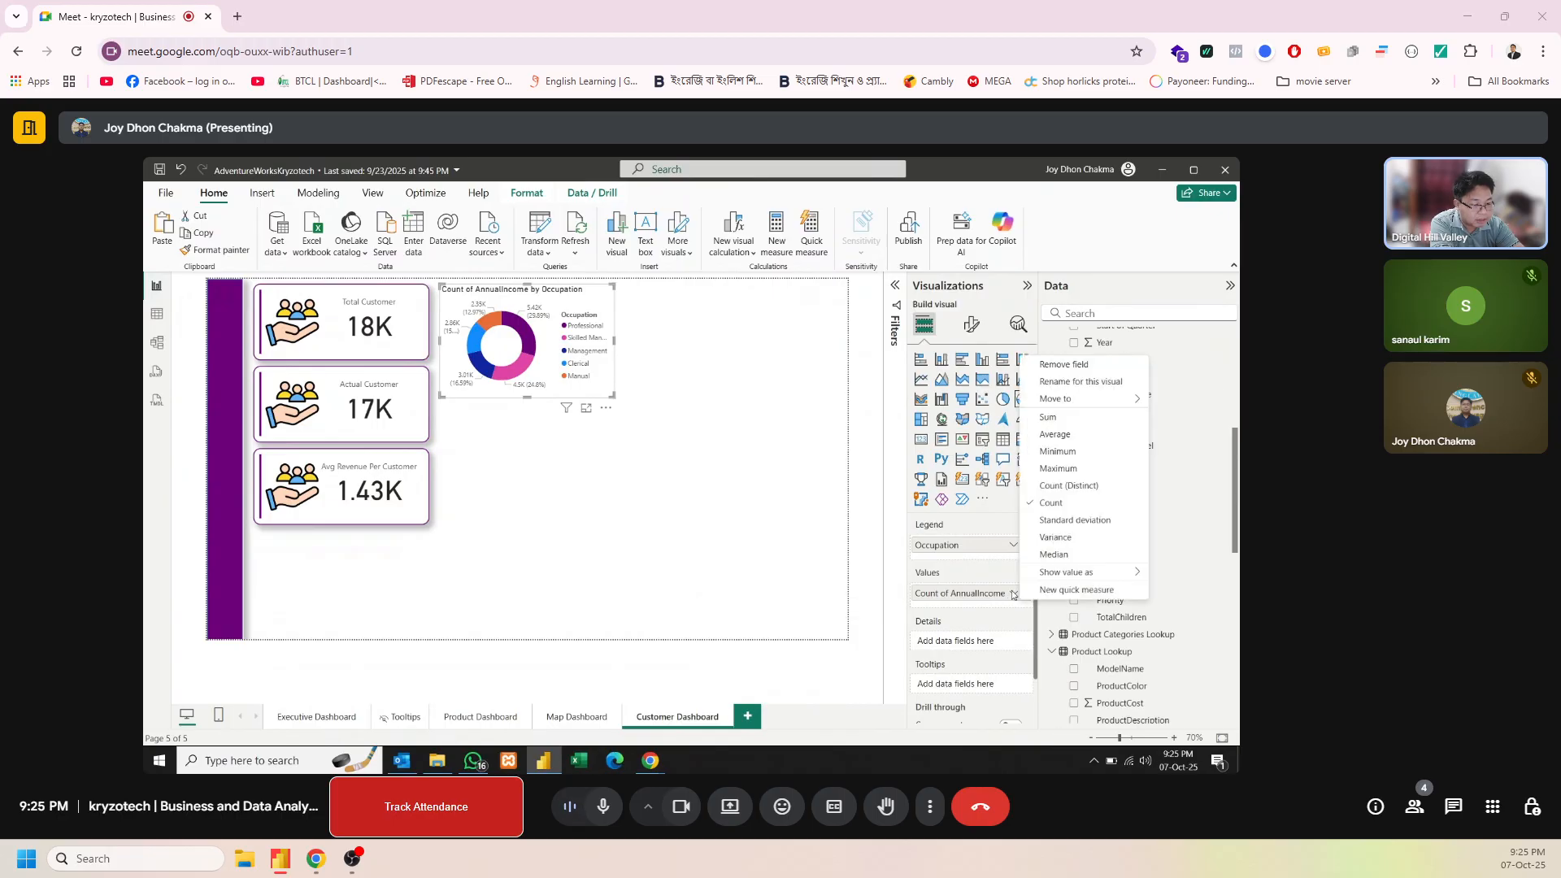
click(1054, 435)
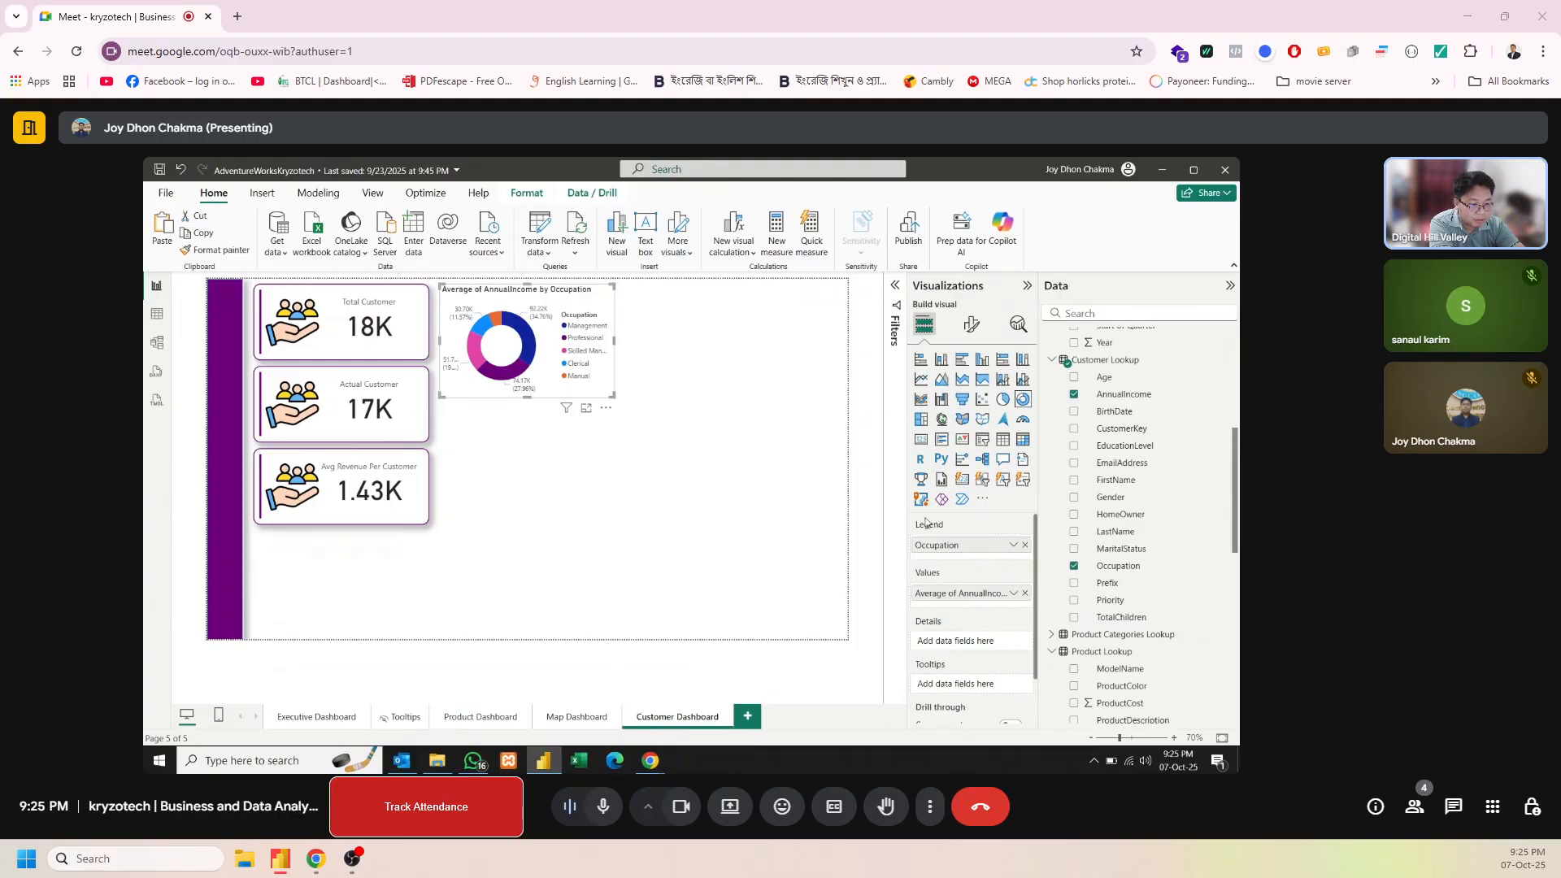
Turn off the donut chart's legend, set its label contents to All detail labels, and widen the chart slightly
click(972, 324)
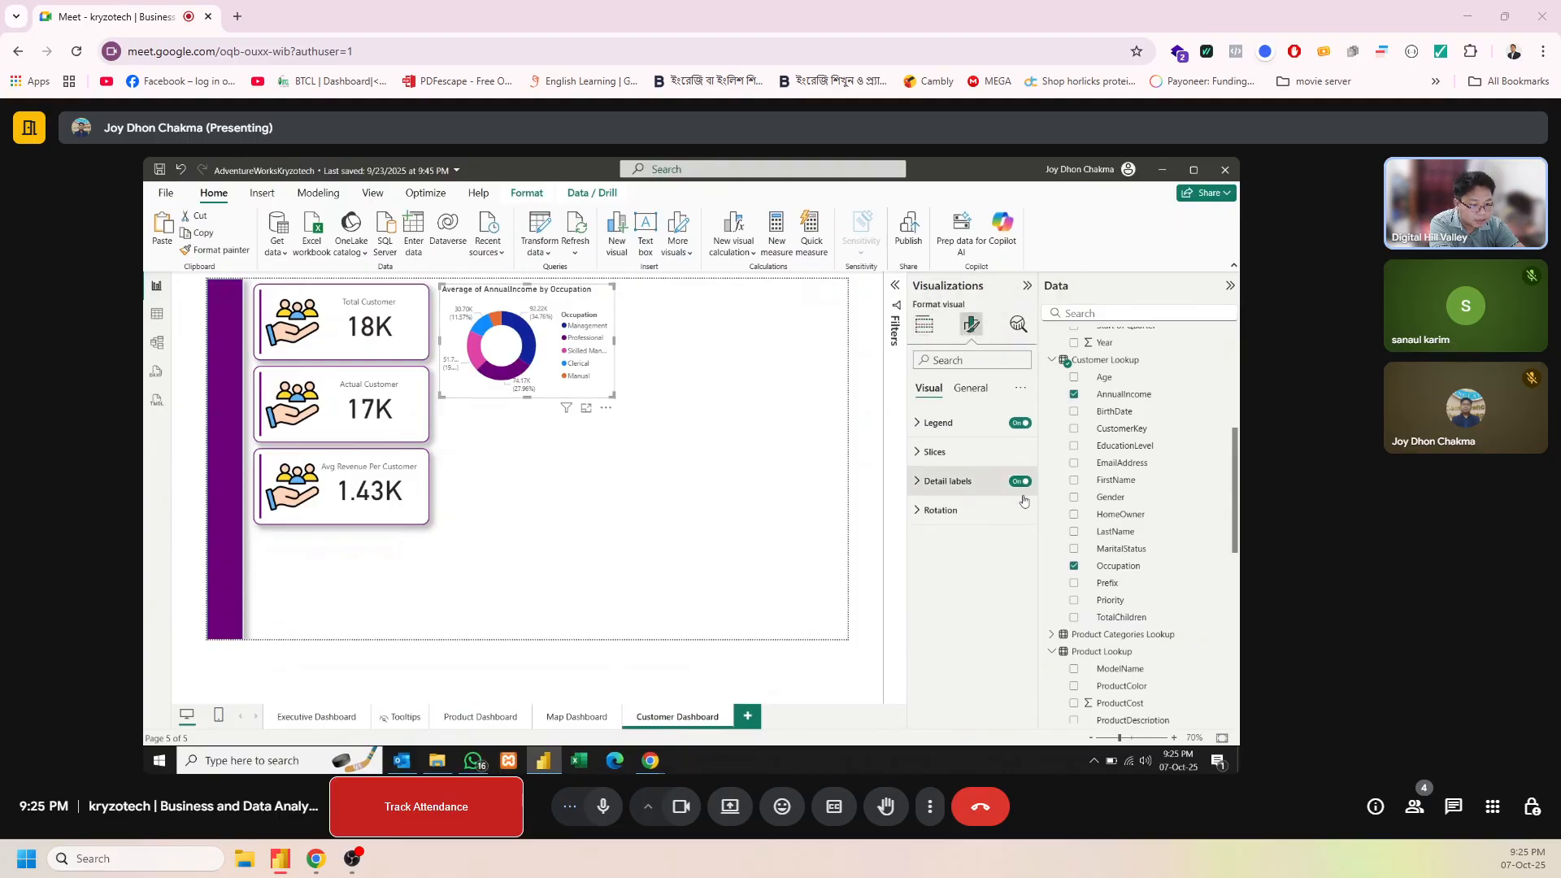
click(1020, 423)
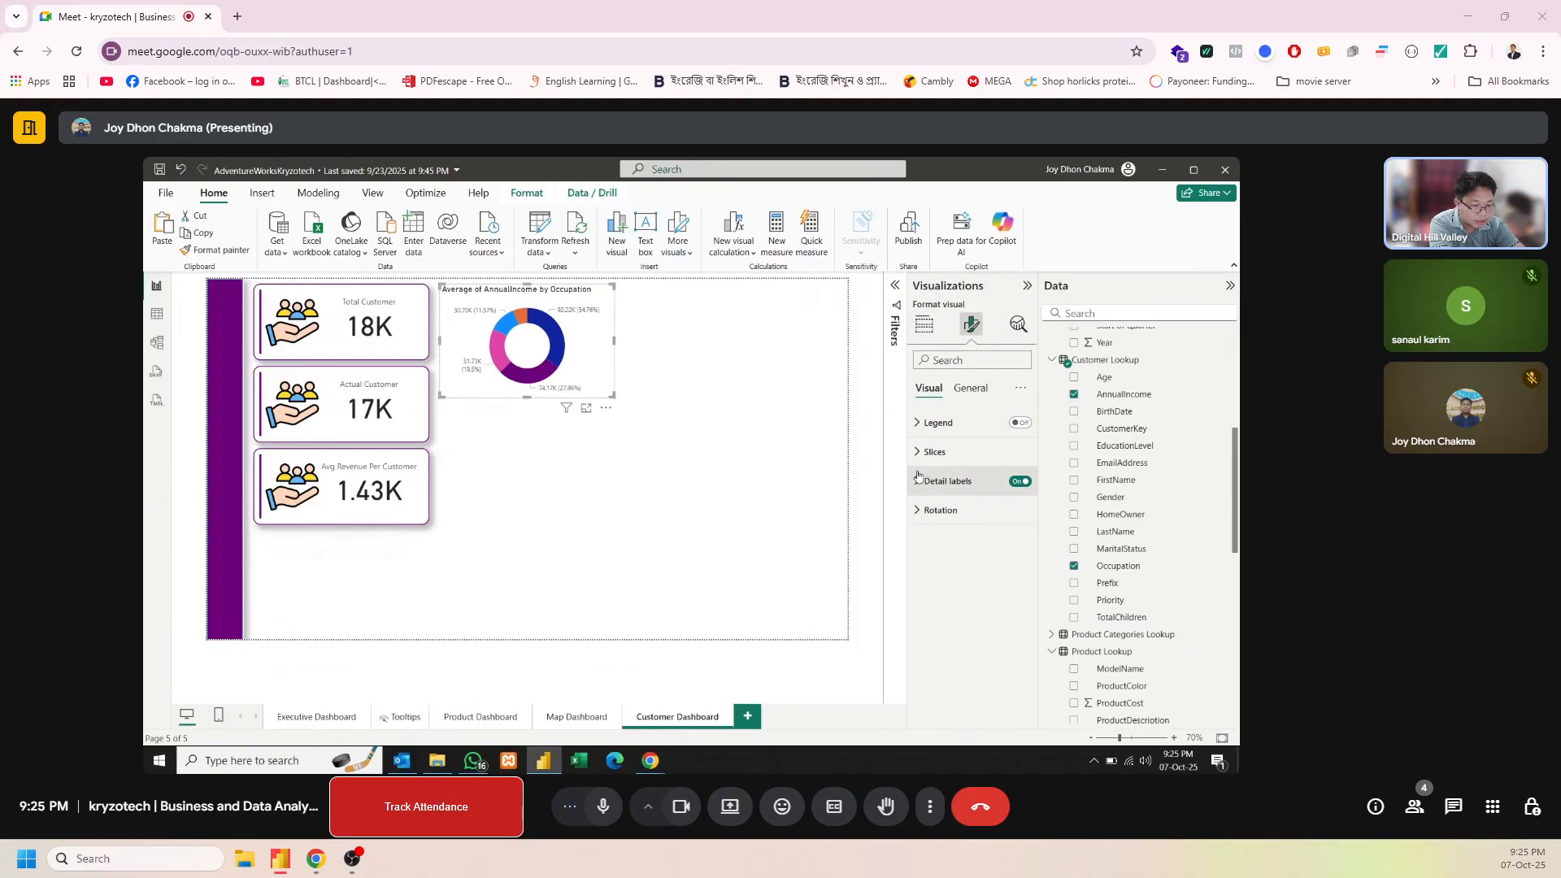
click(919, 480)
click(990, 611)
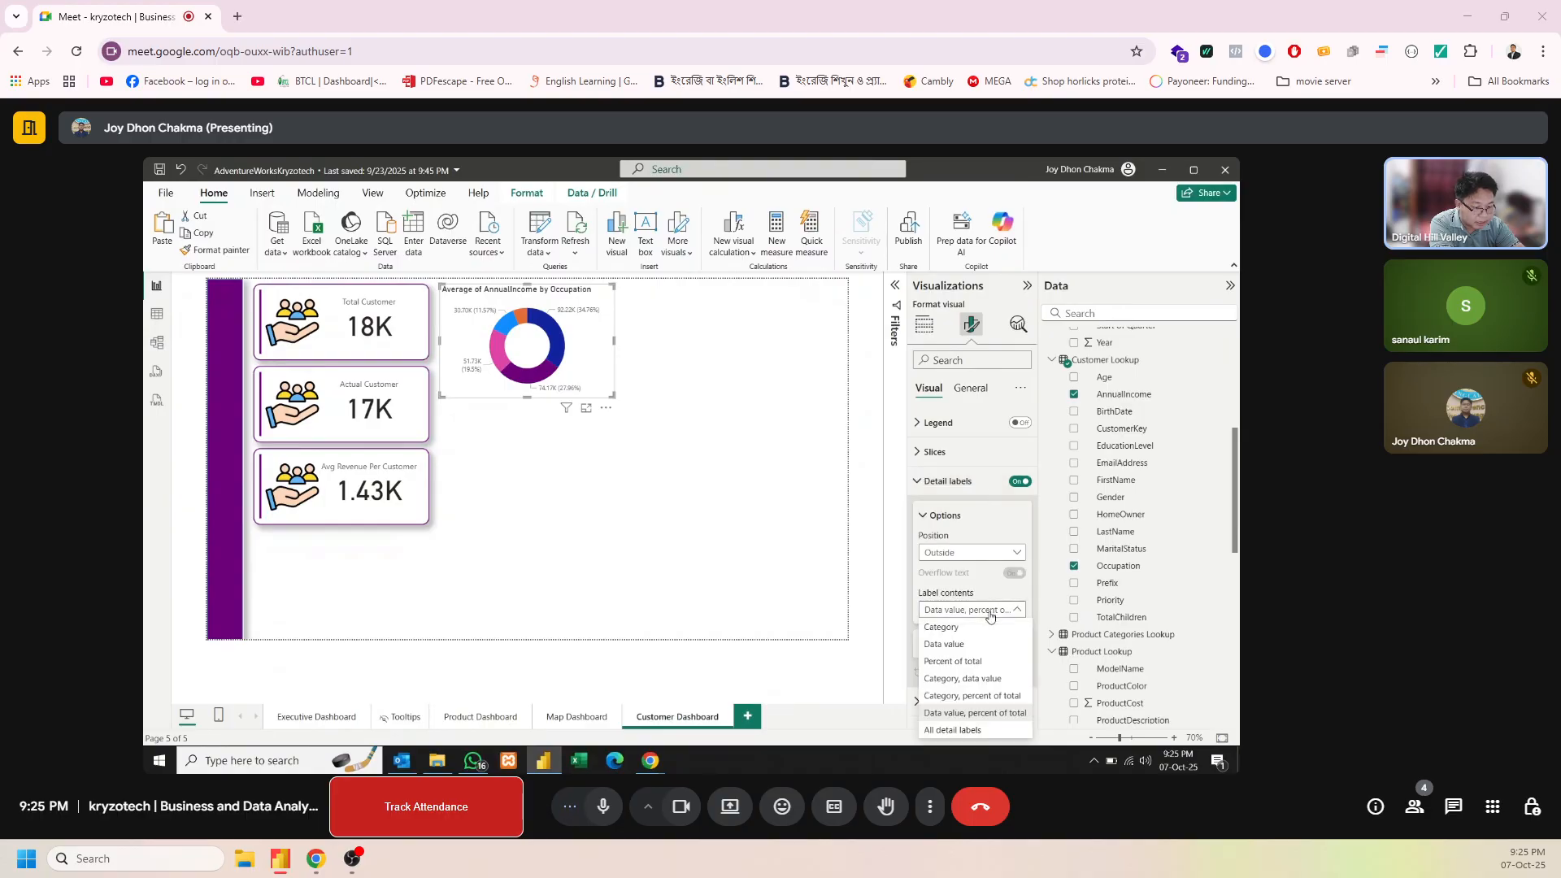
click(970, 731)
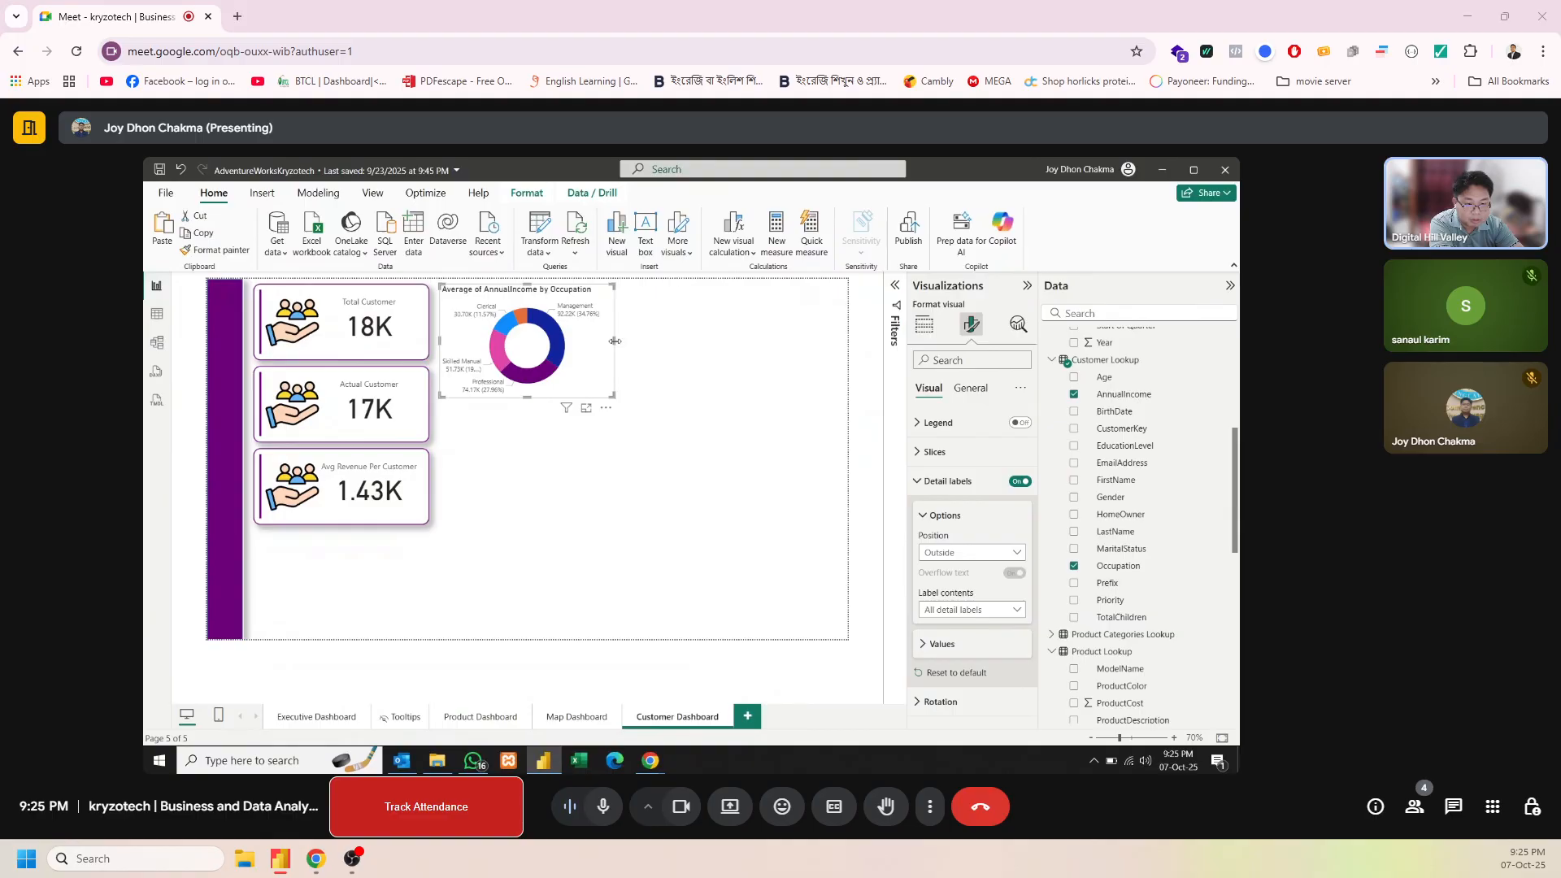
drag(615, 342, 626, 348)
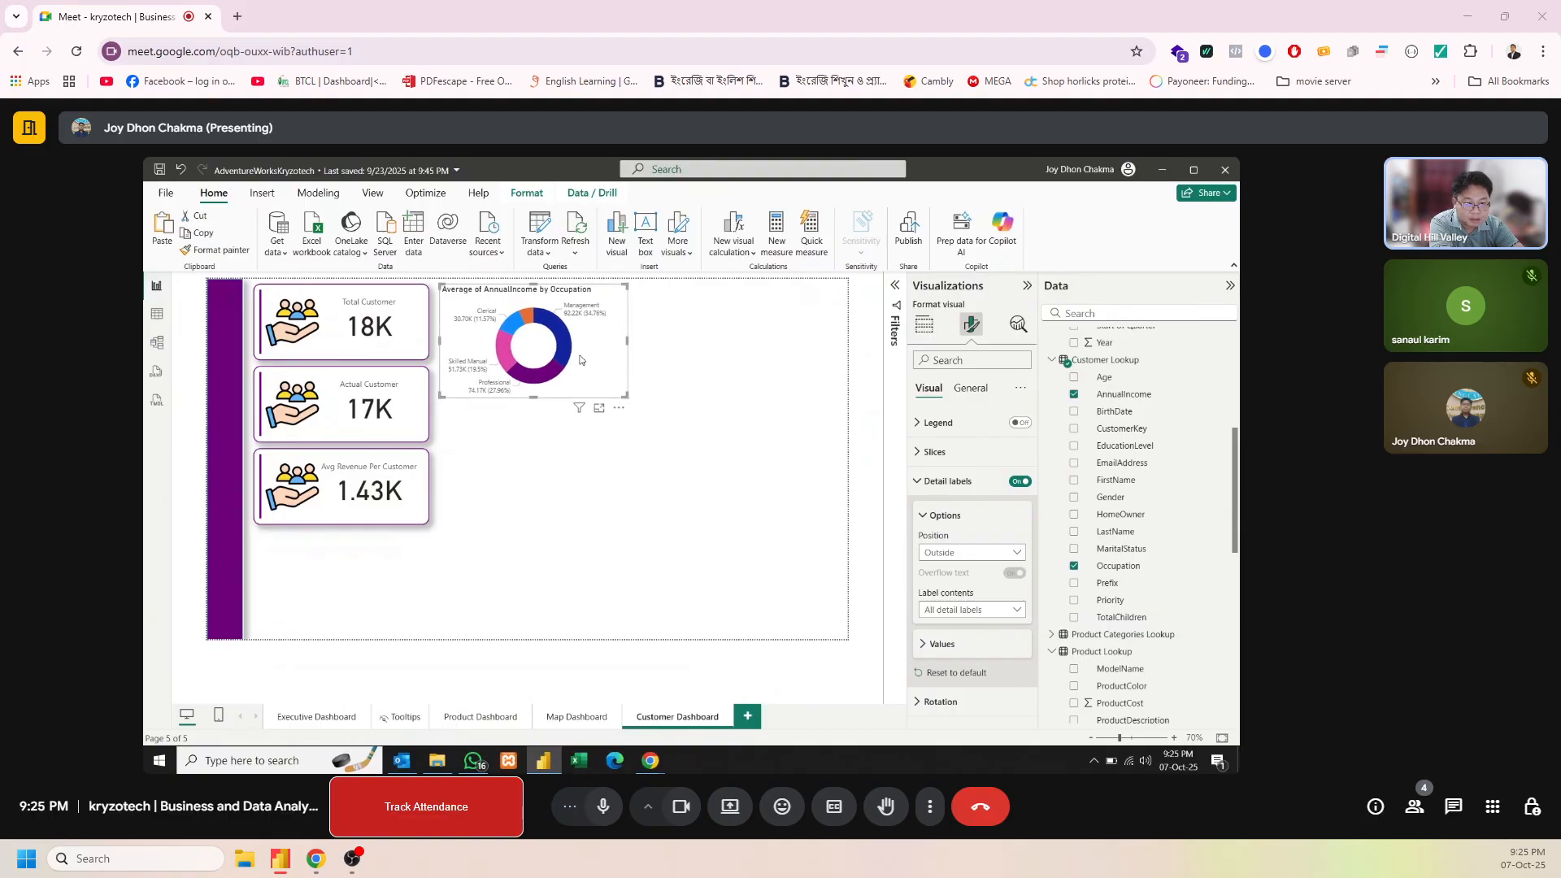
Format the donut chart's title with white text on a purple background
click(960, 391)
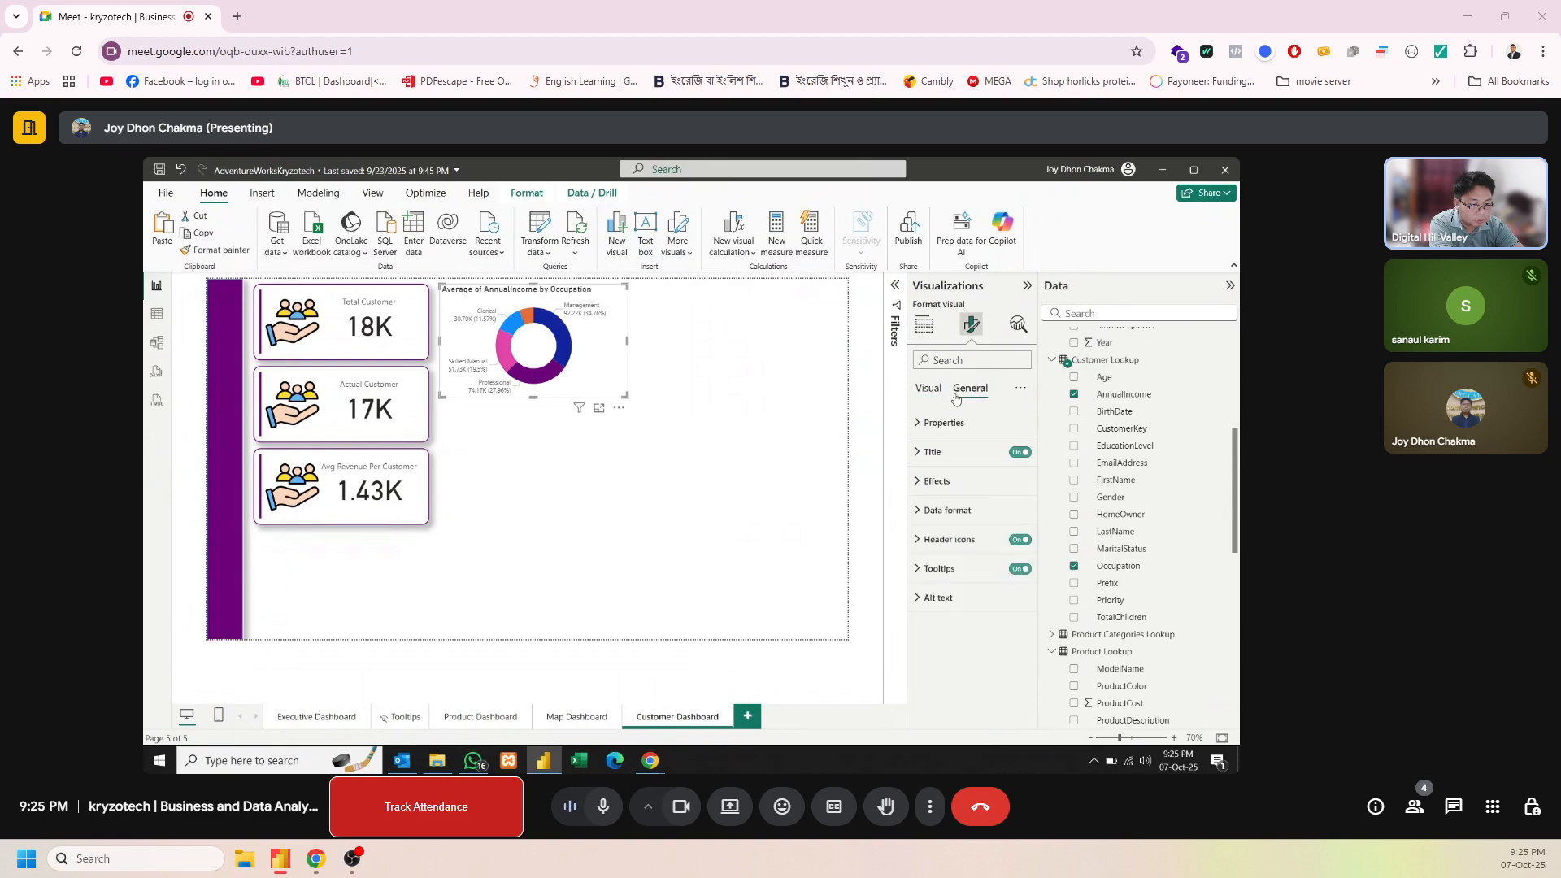
click(954, 460)
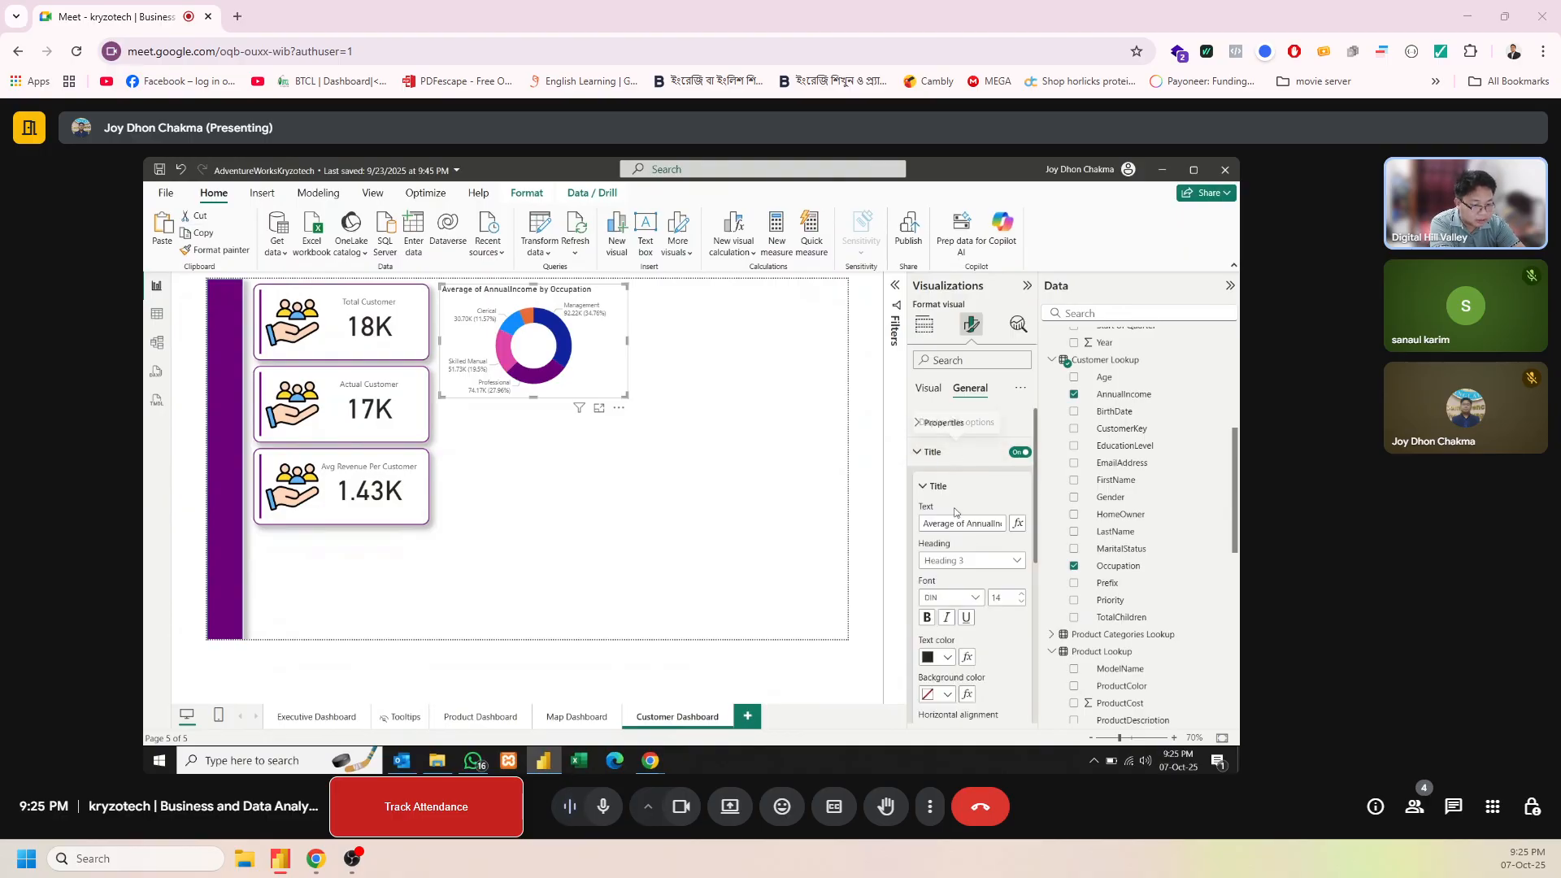
click(949, 656)
click(937, 414)
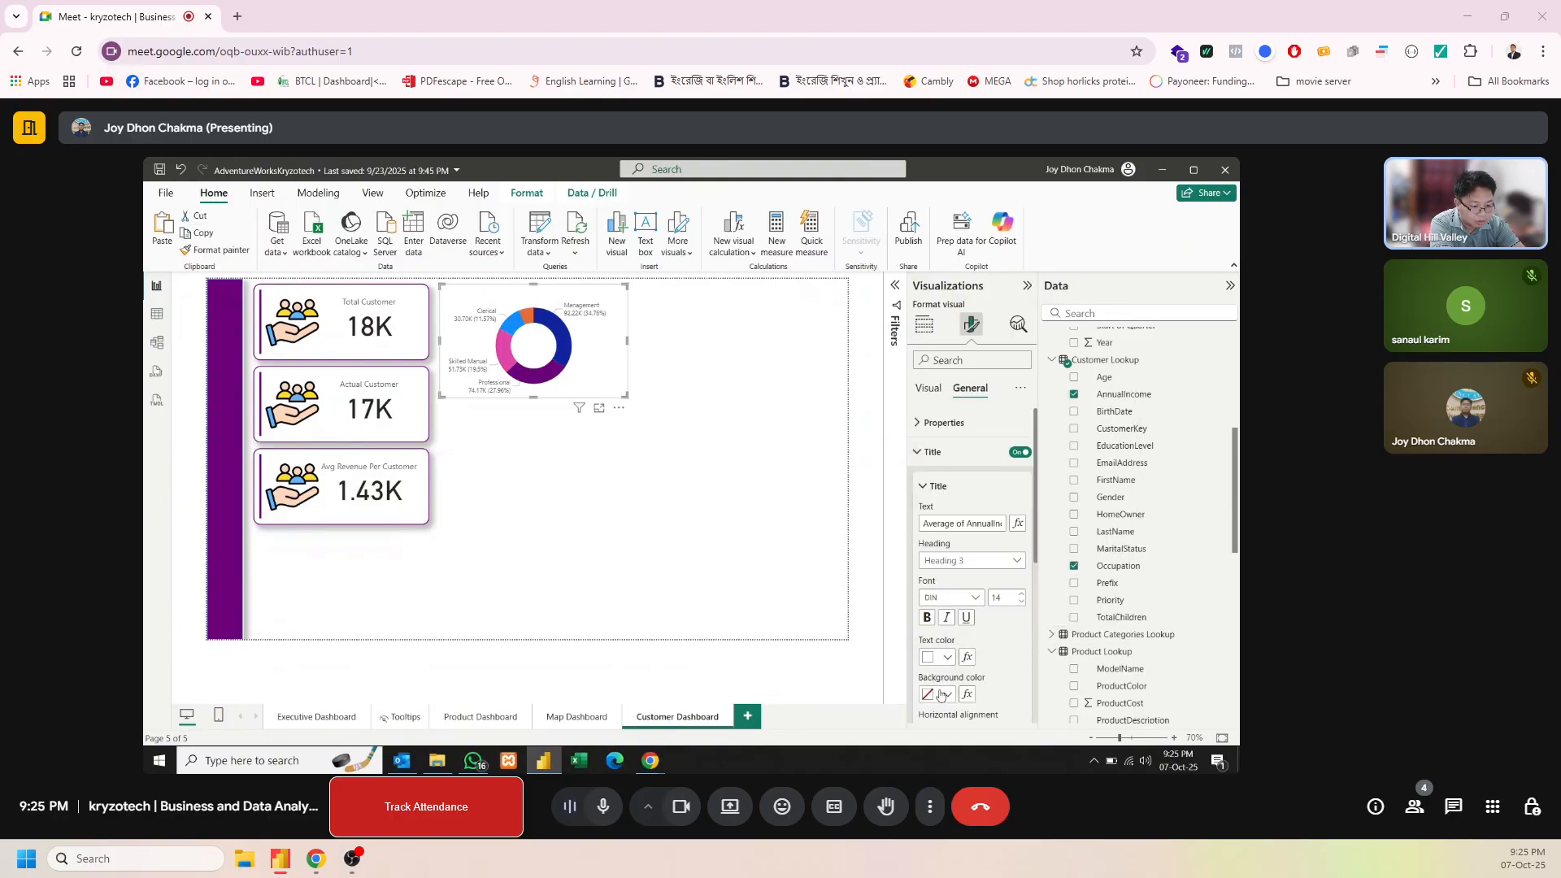
click(947, 694)
click(959, 599)
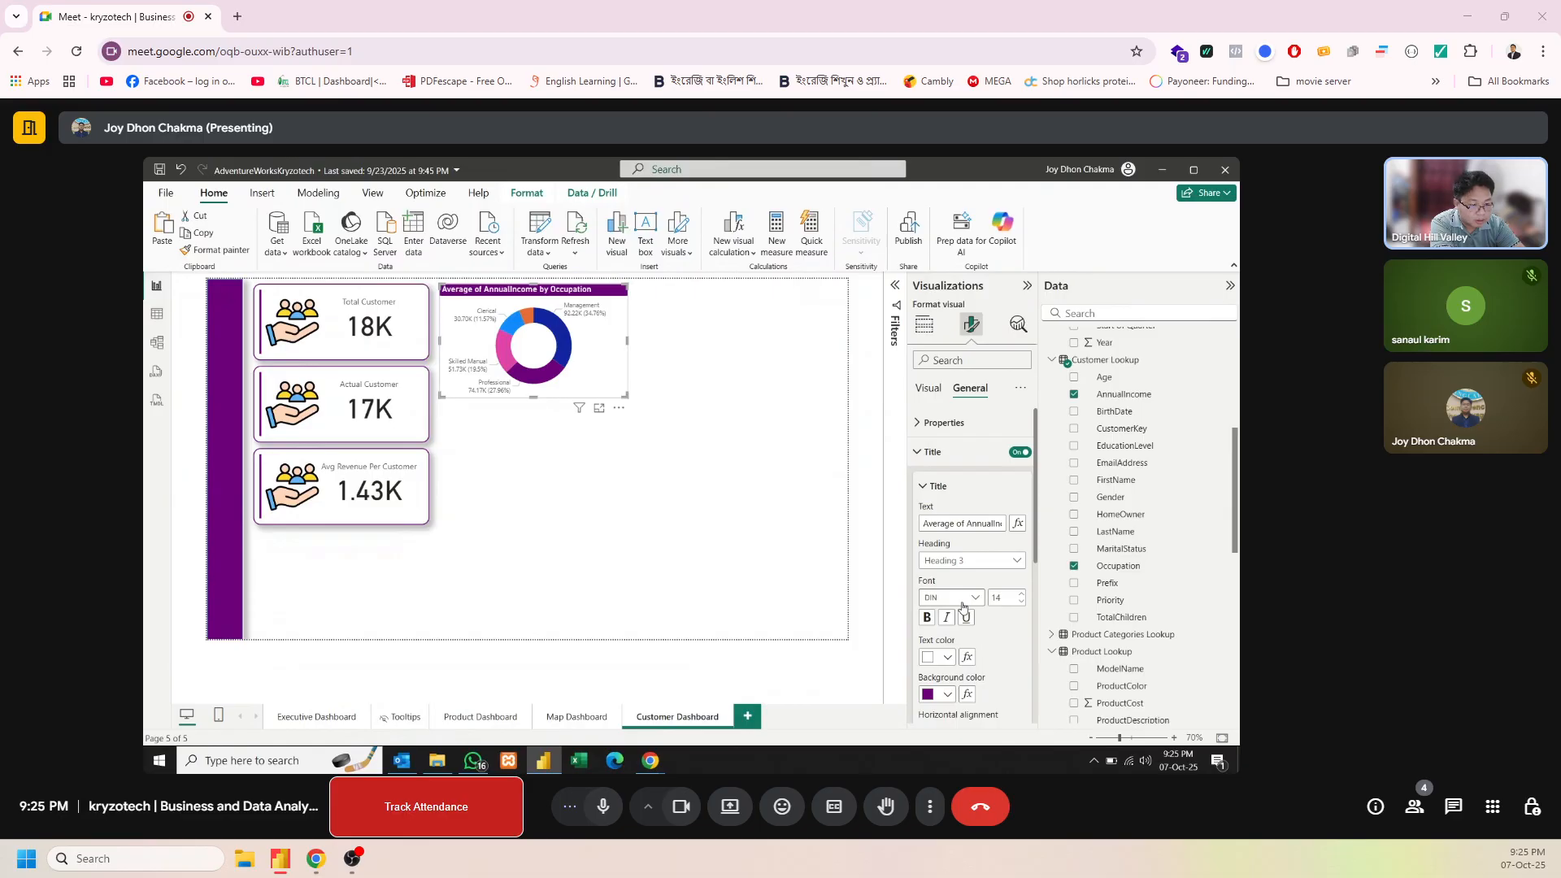
Turn on the donut chart's shadow and add a white visual border
drag(1036, 482, 1029, 620)
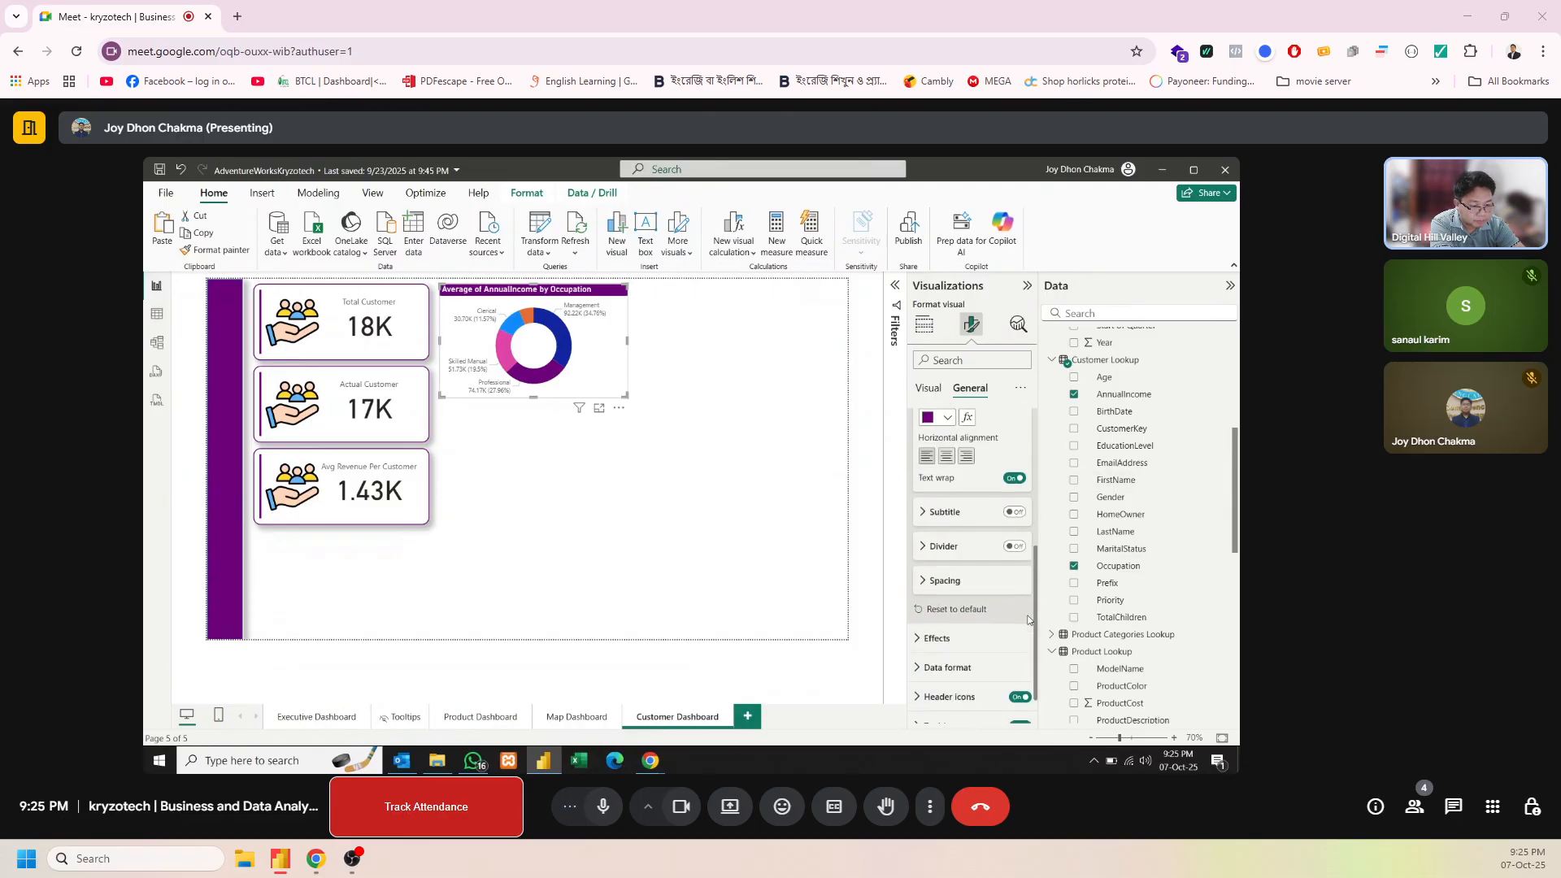
click(938, 643)
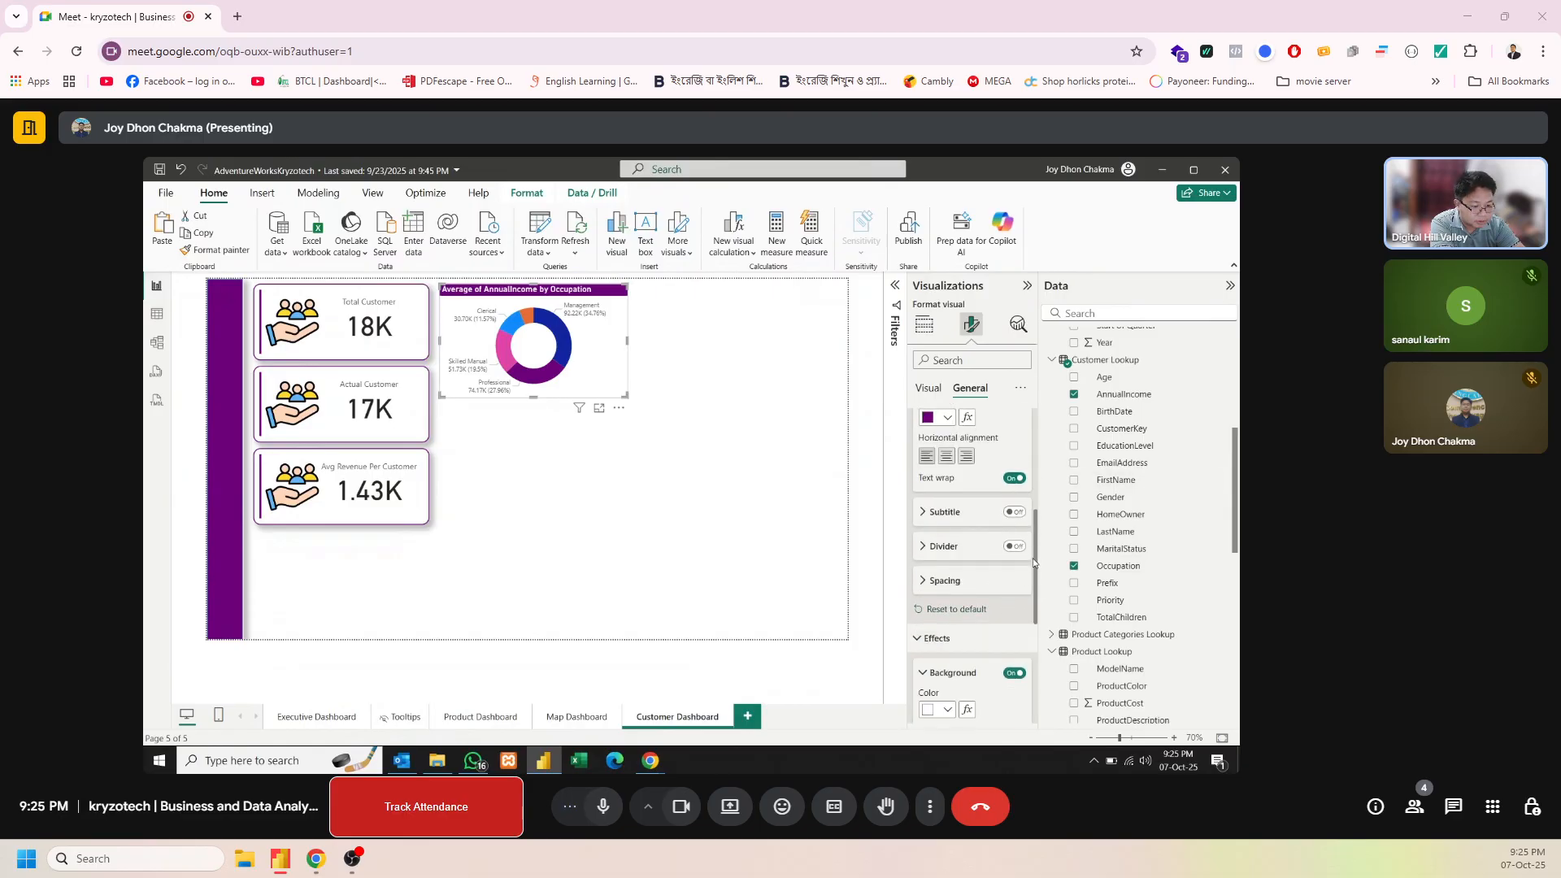
drag(1035, 573, 1028, 655)
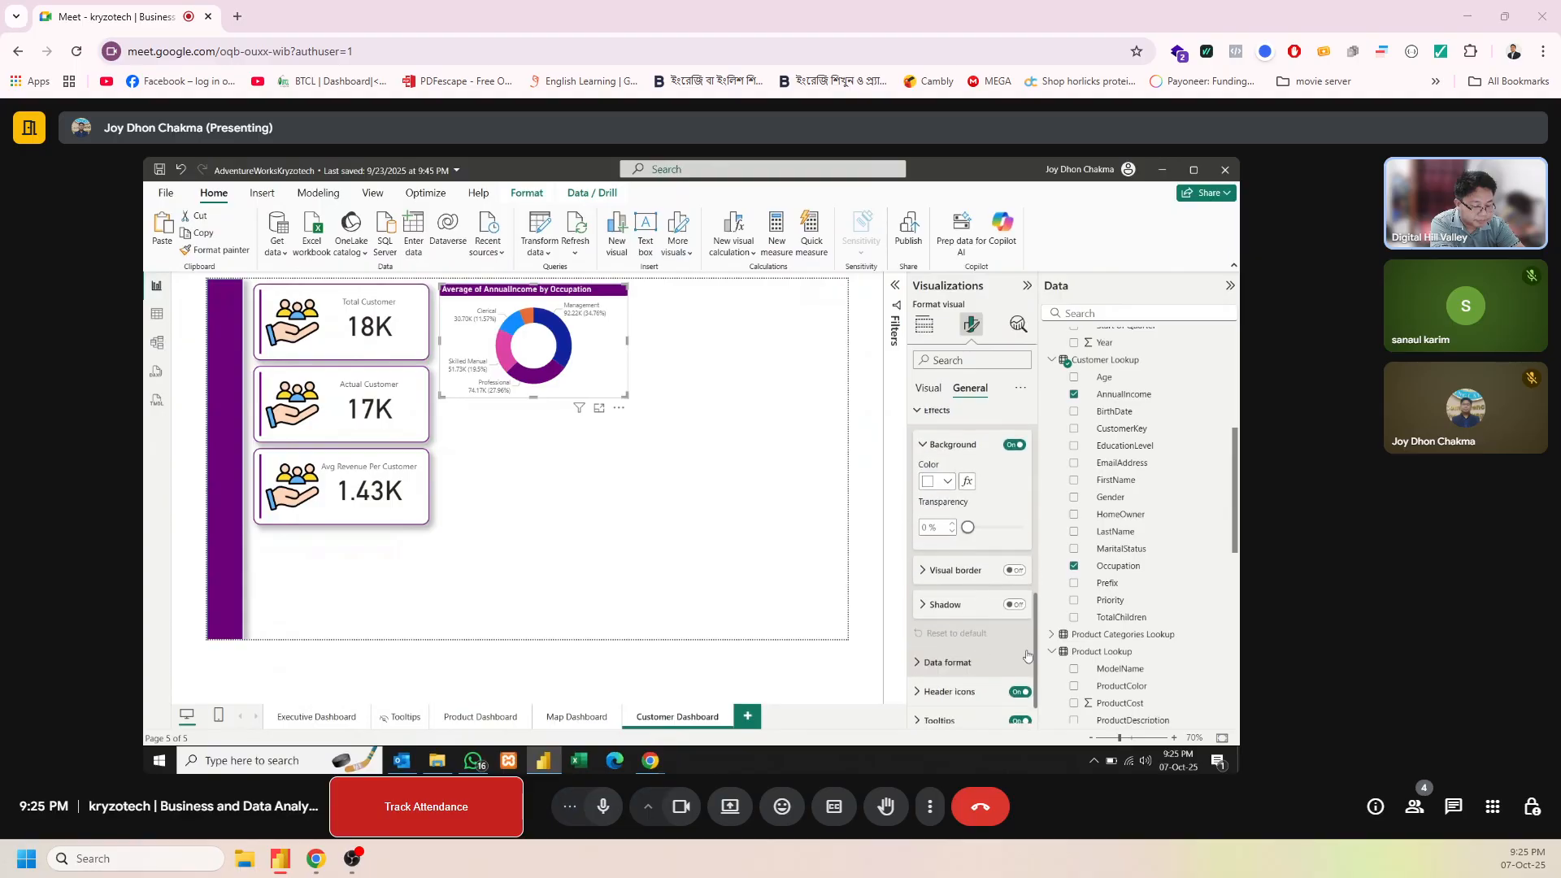
click(1015, 570)
click(948, 573)
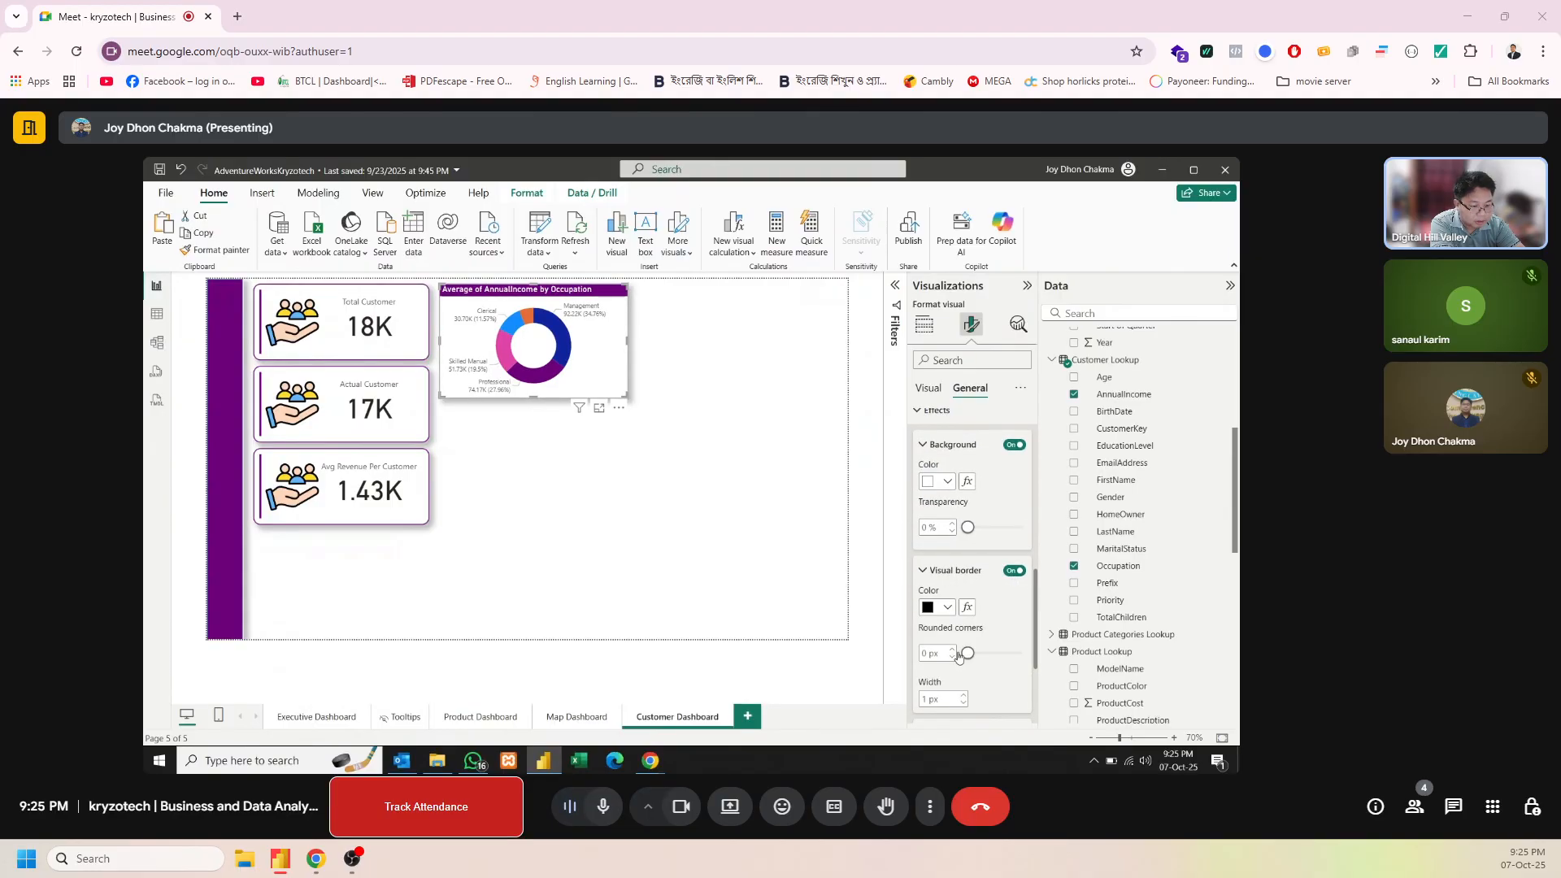
click(947, 607)
click(952, 552)
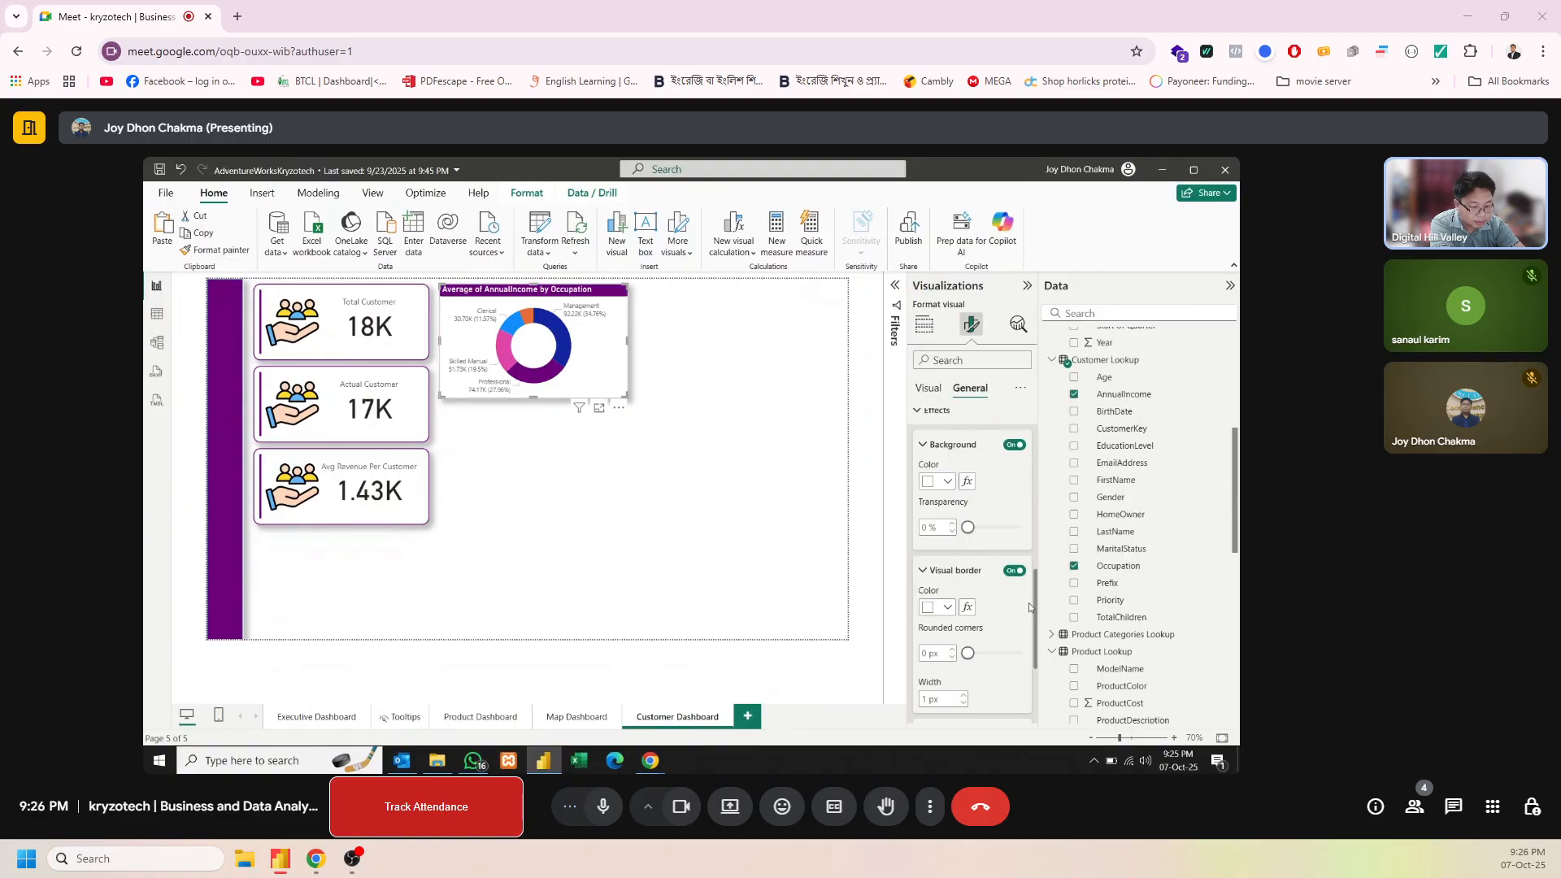
Set the donut chart border's rounded corners to 14 px and its width to 2 px
double_click(926, 654)
text(14)
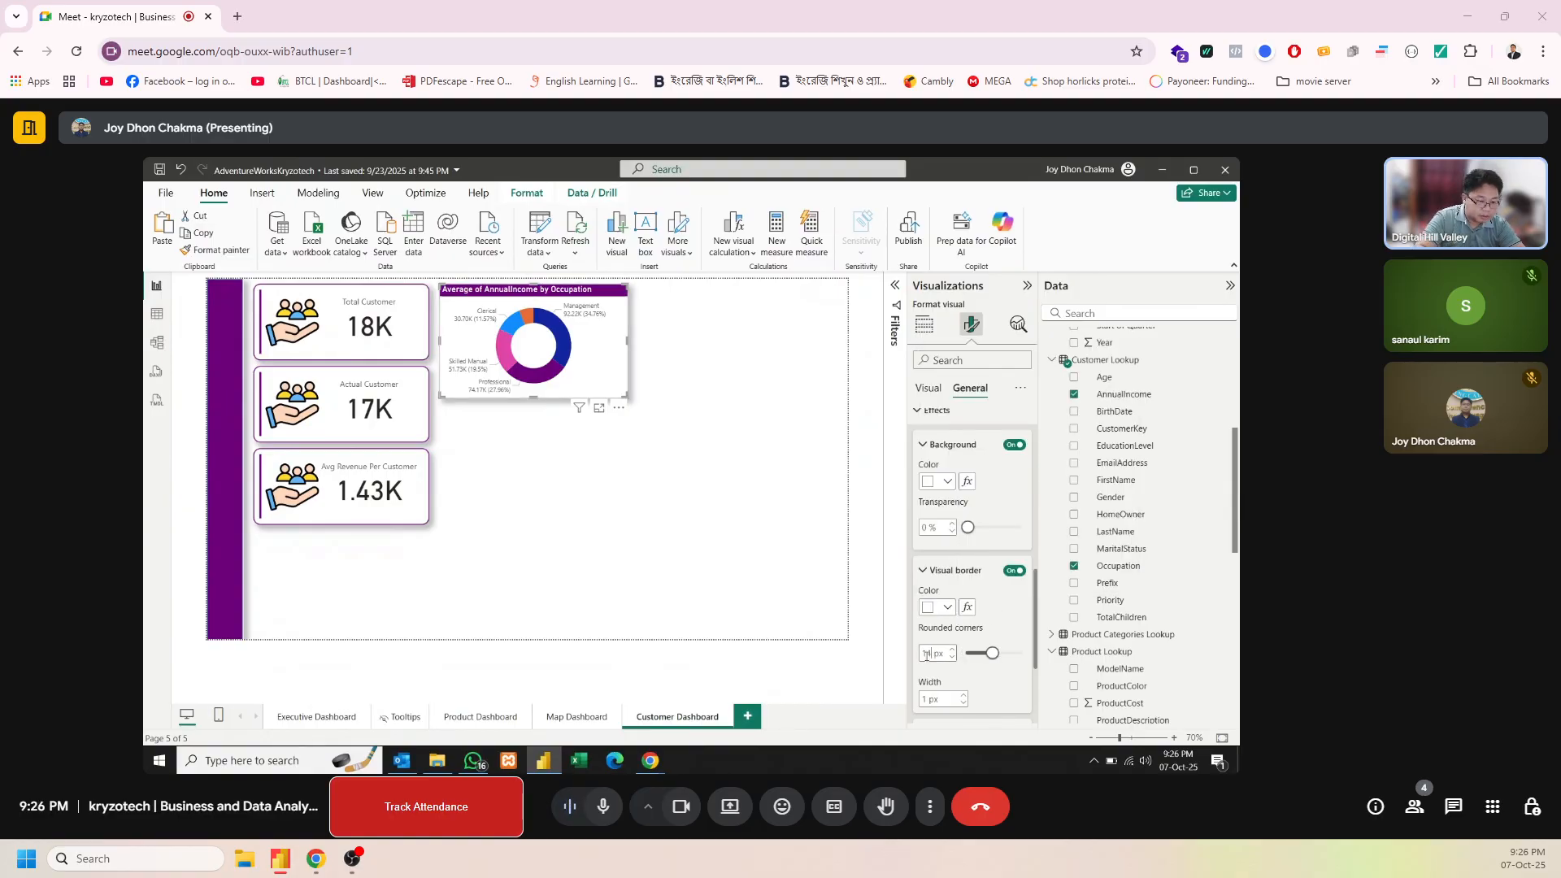
key(Return)
click(927, 700)
text(3)
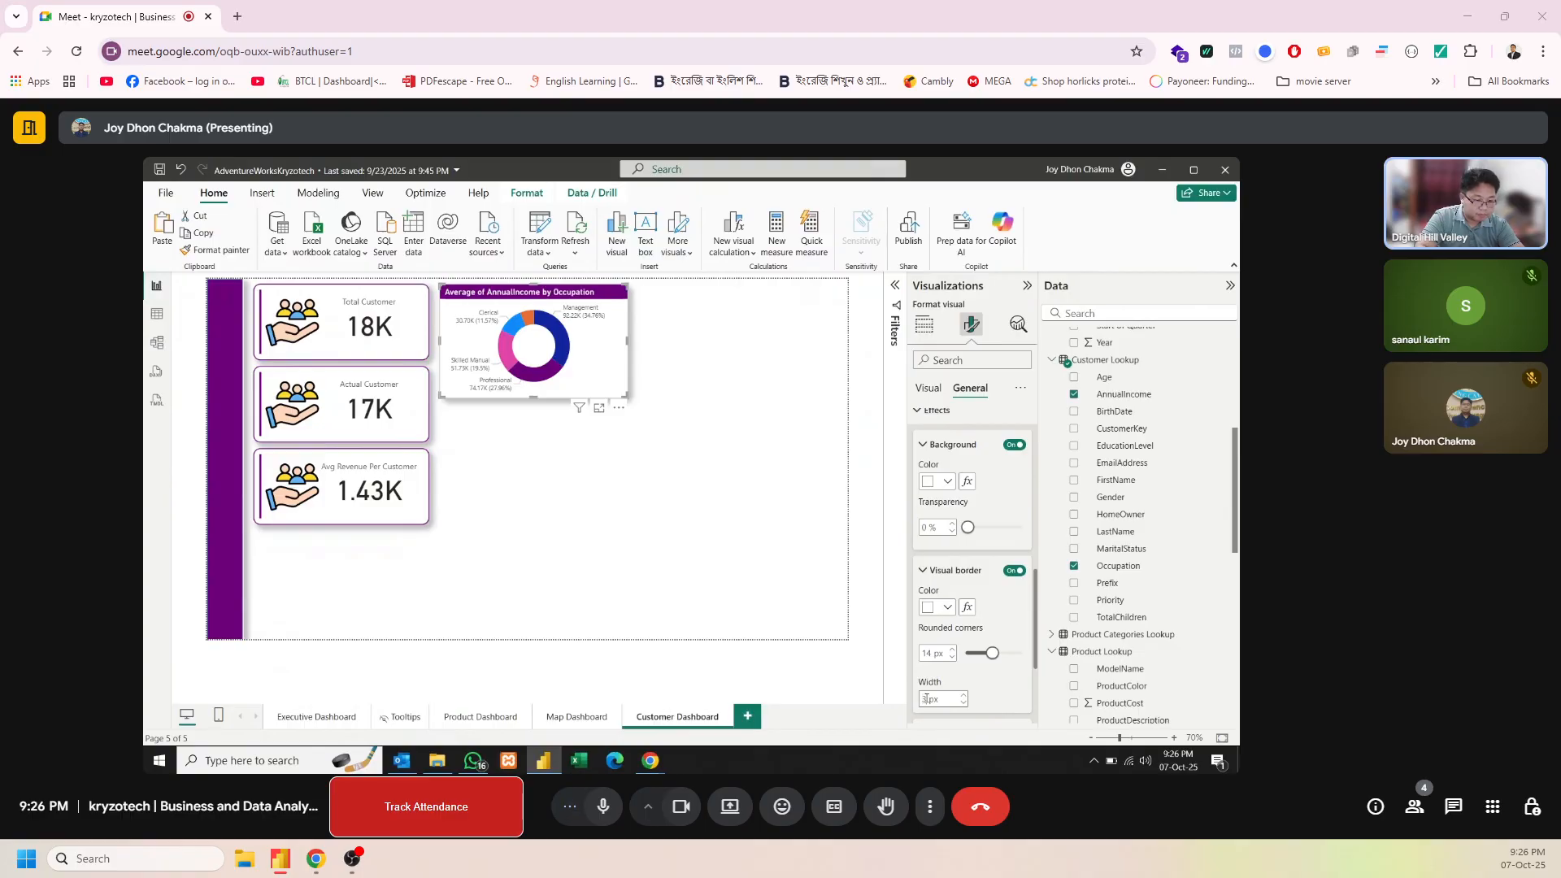
key(BackSpace)
text(2)
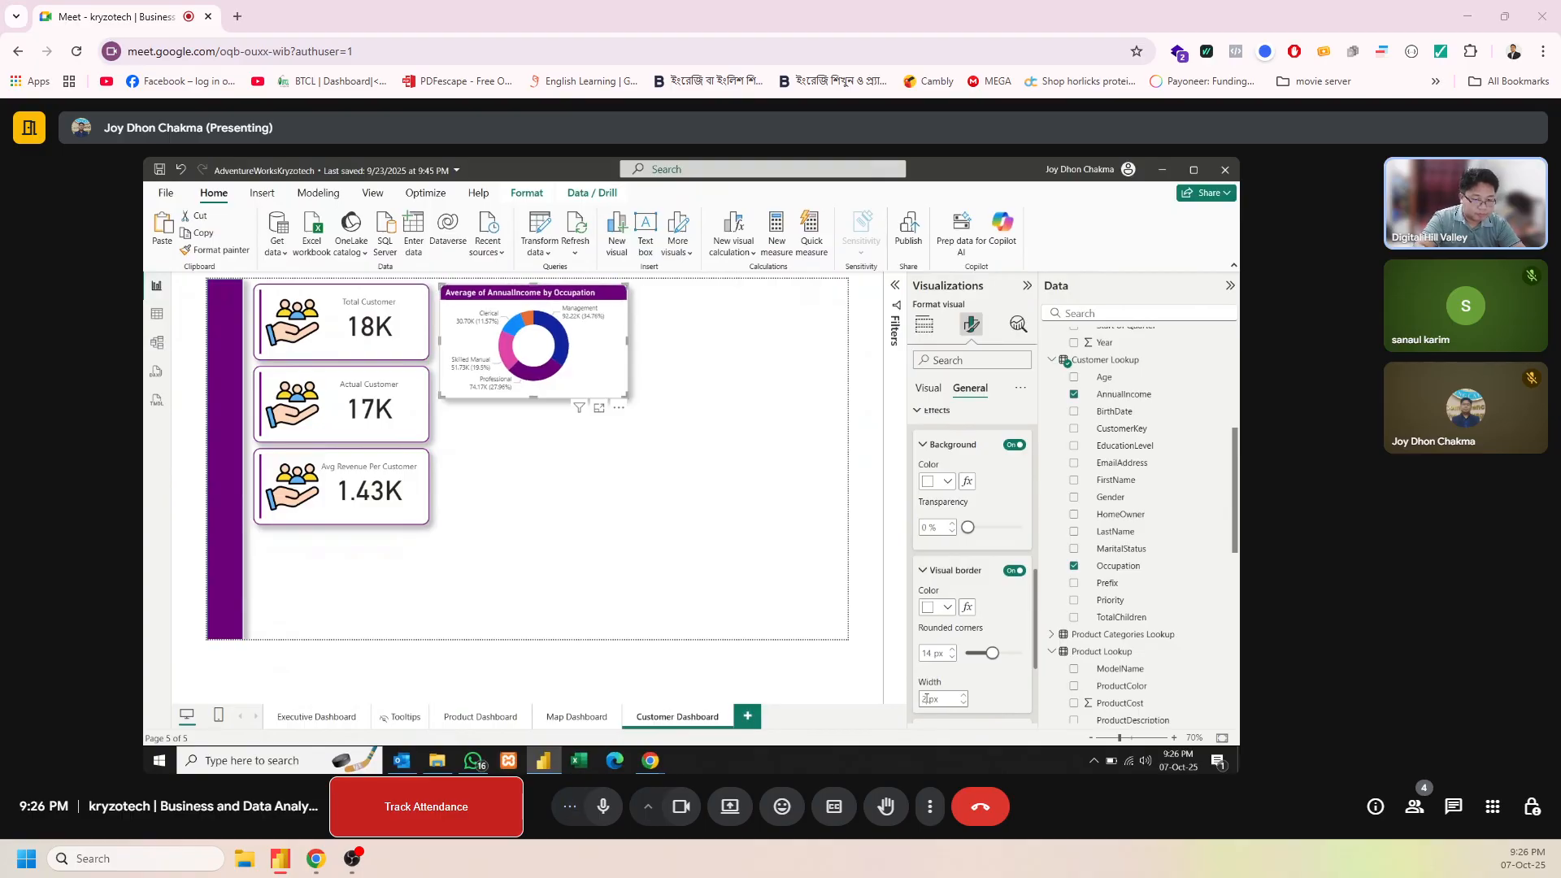
click(748, 573)
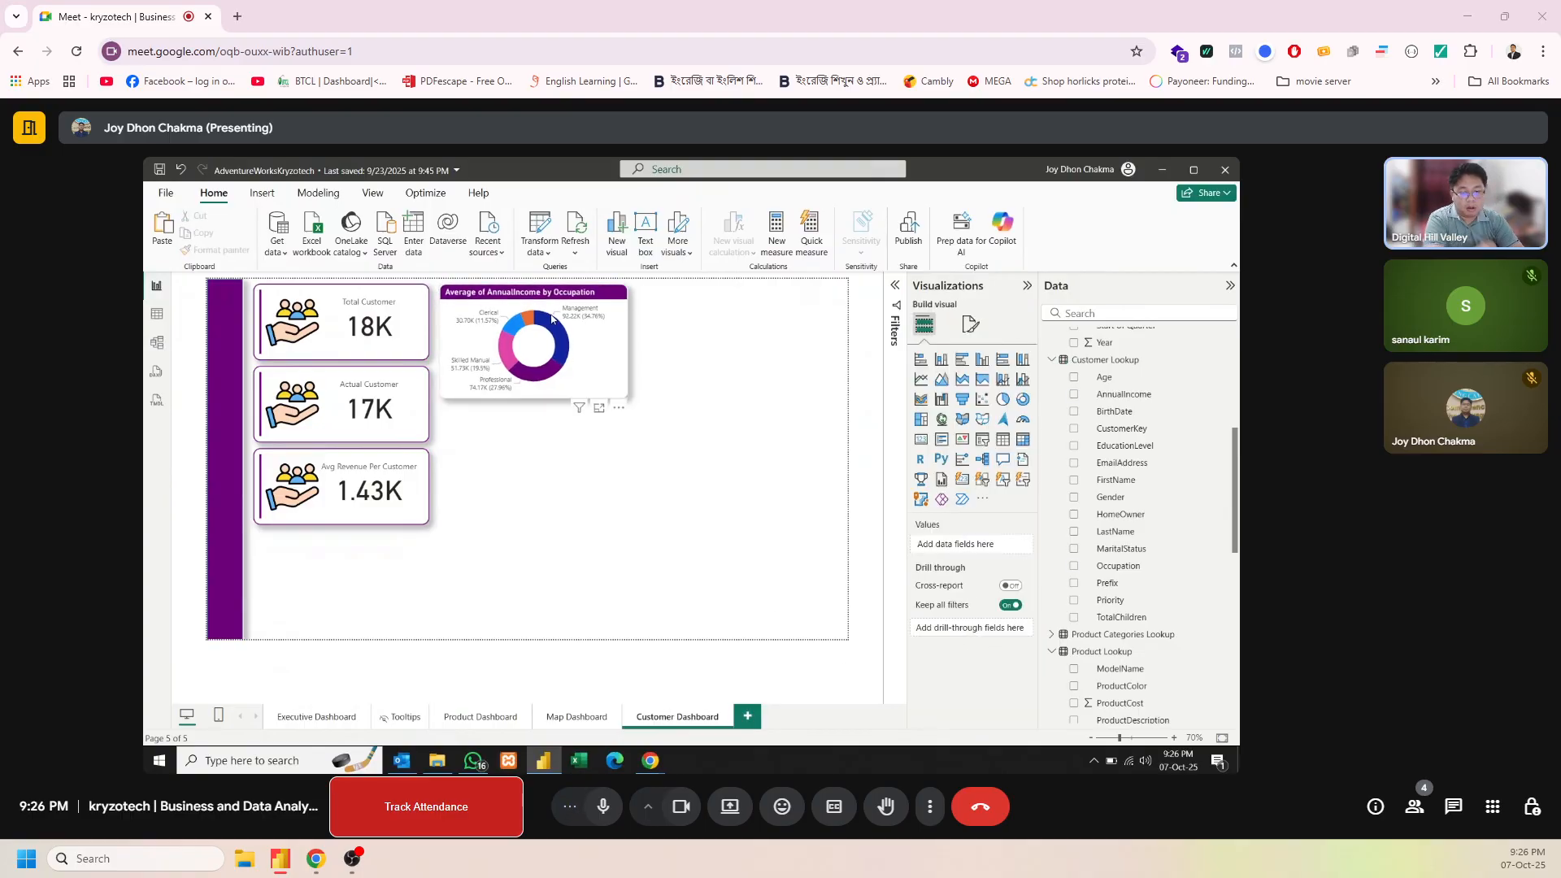
Duplicate the donut chart twice and stack the copies beneath the original in one column
click(551, 318)
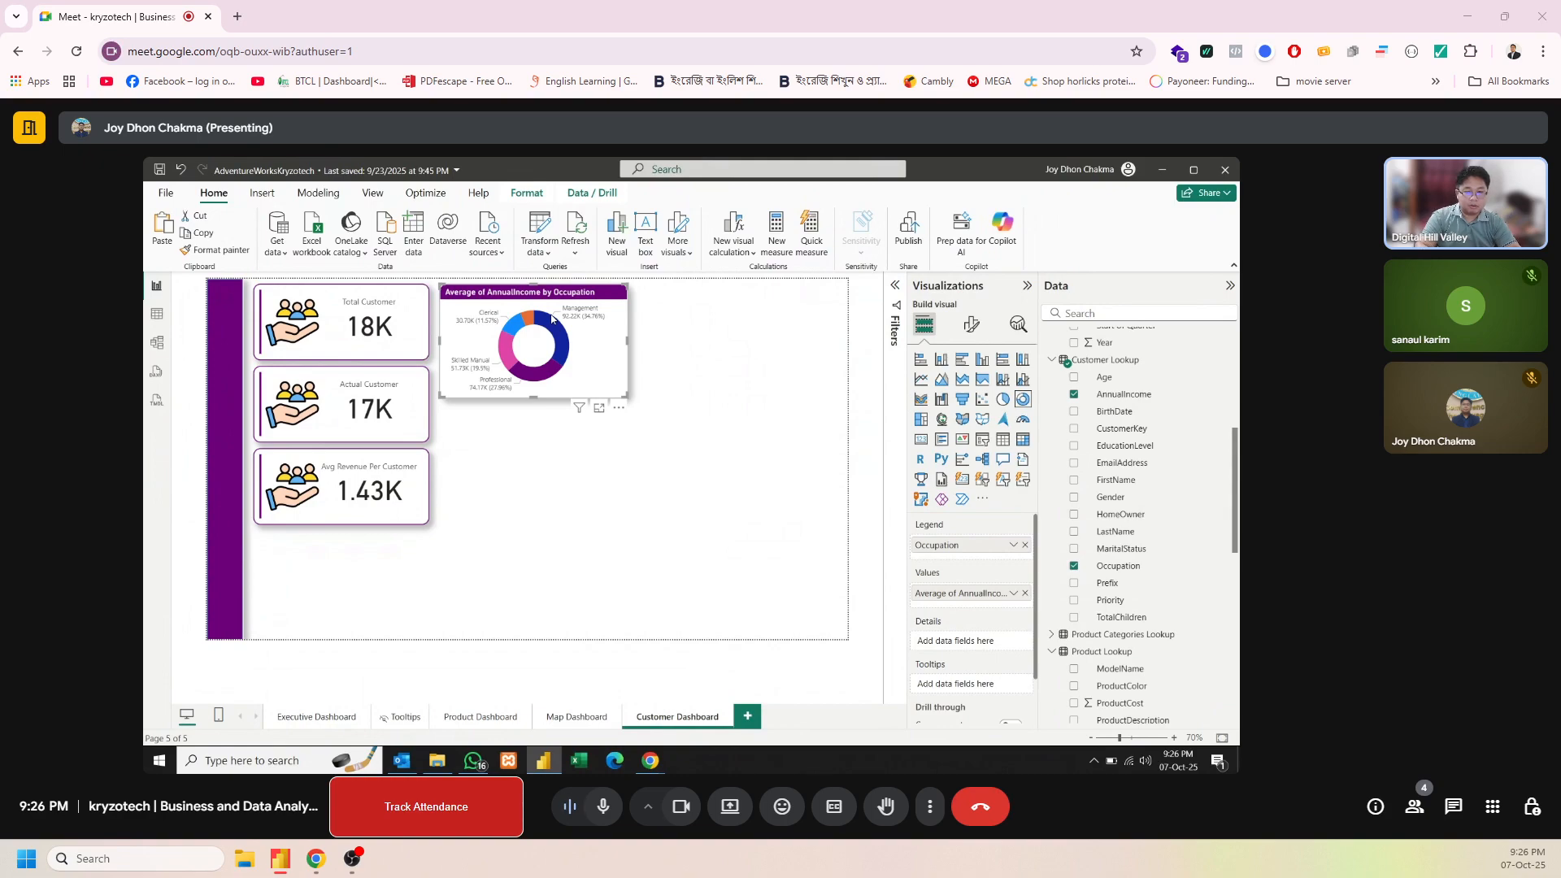
key(ctrl+c)
key(ctrl+v)
drag(551, 318, 539, 556)
key(ctrl+v)
Try to align the three stacked donut charts by their middles, and undo the alignment
click(523, 422)
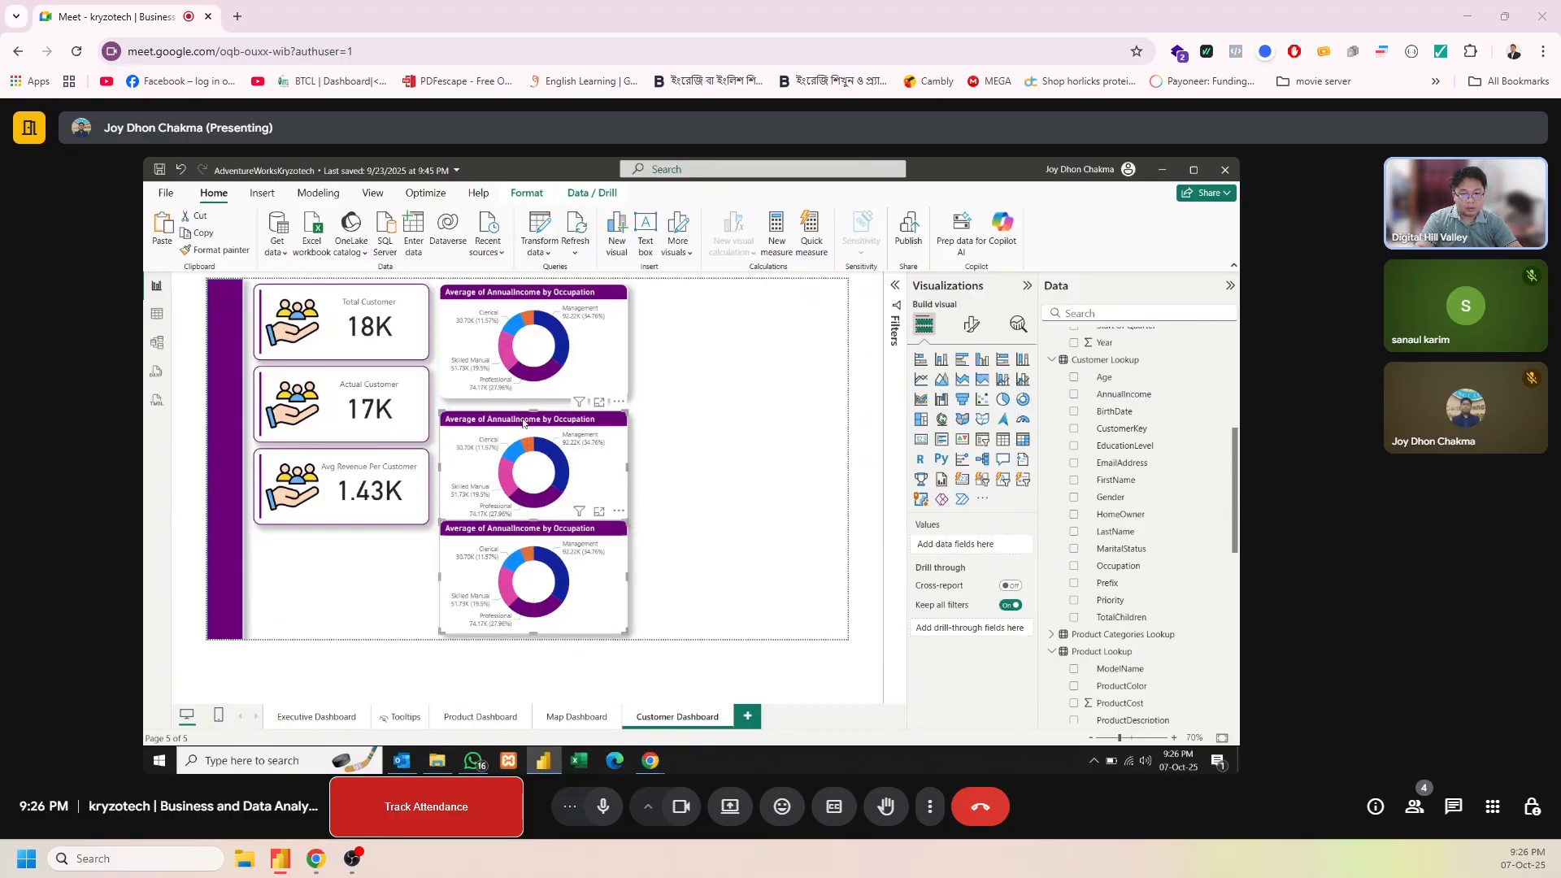
click(522, 375)
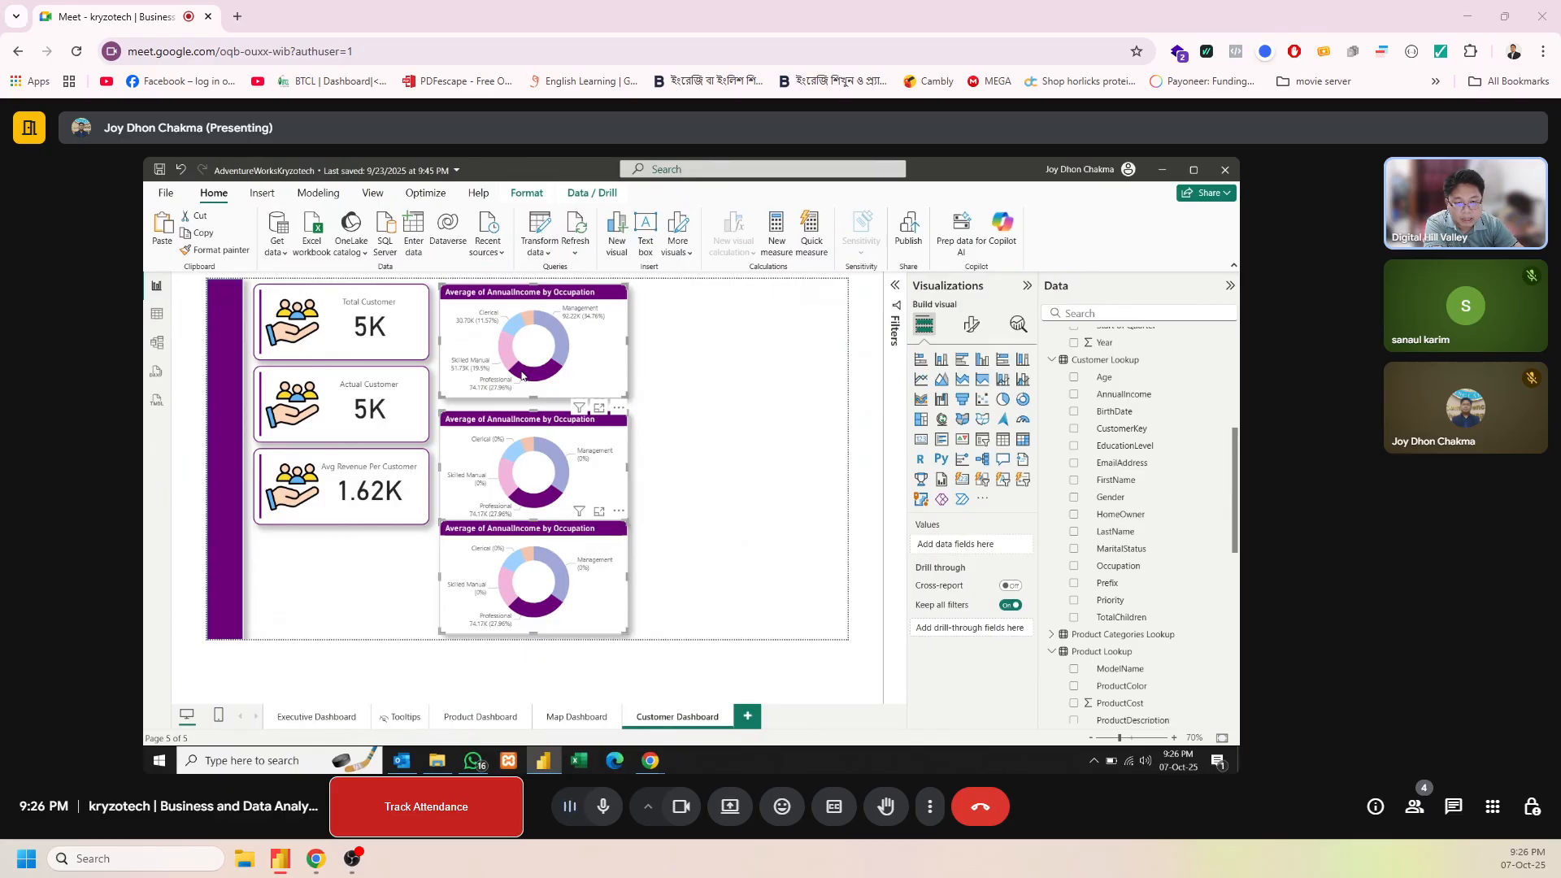
click(527, 193)
click(452, 231)
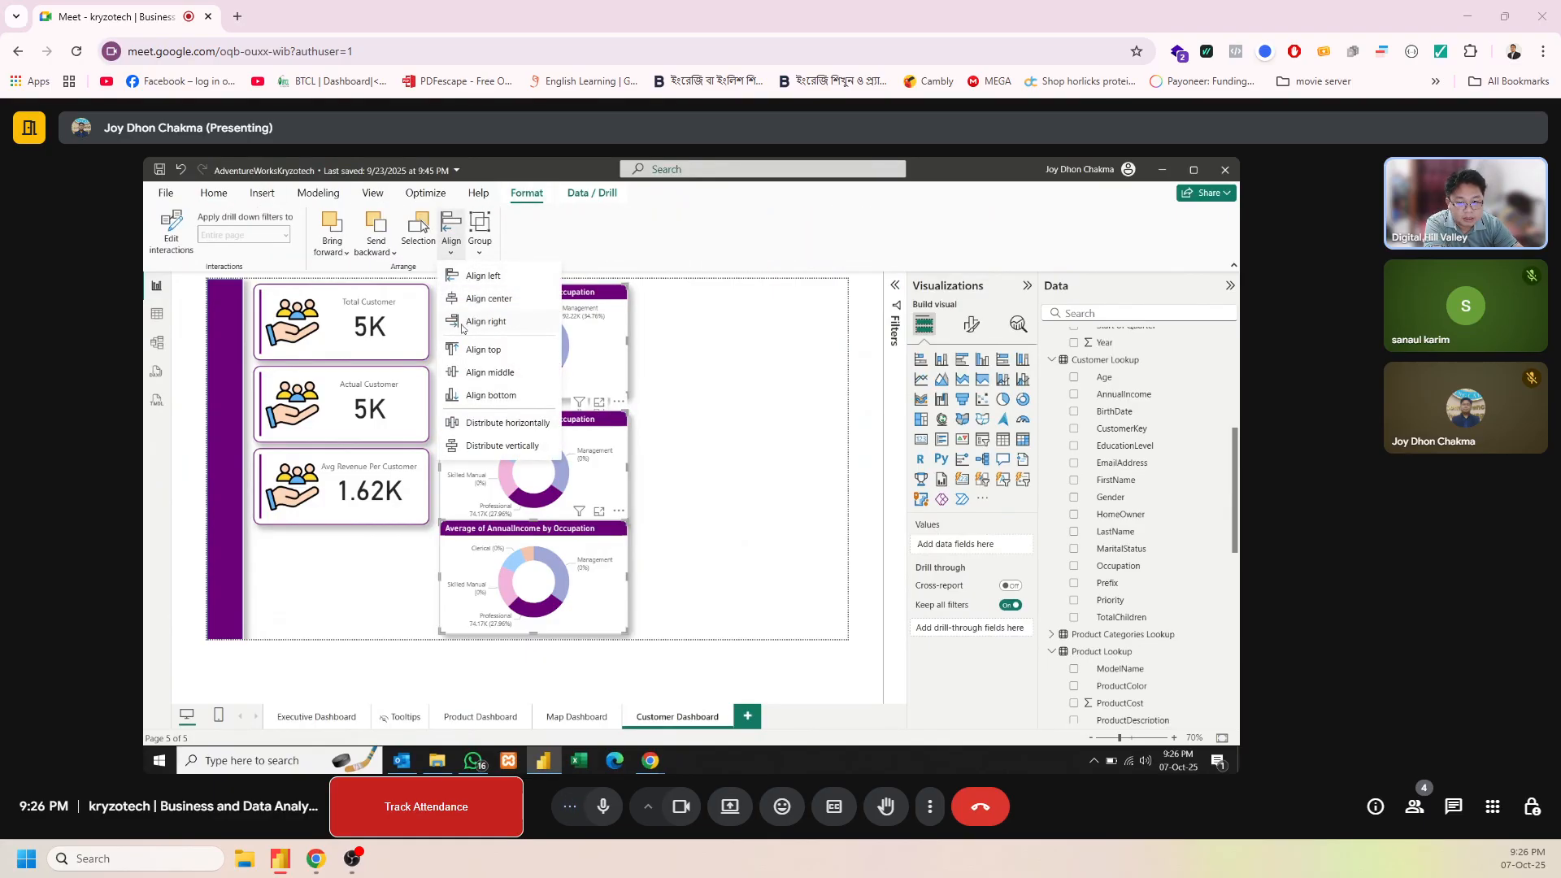
click(471, 378)
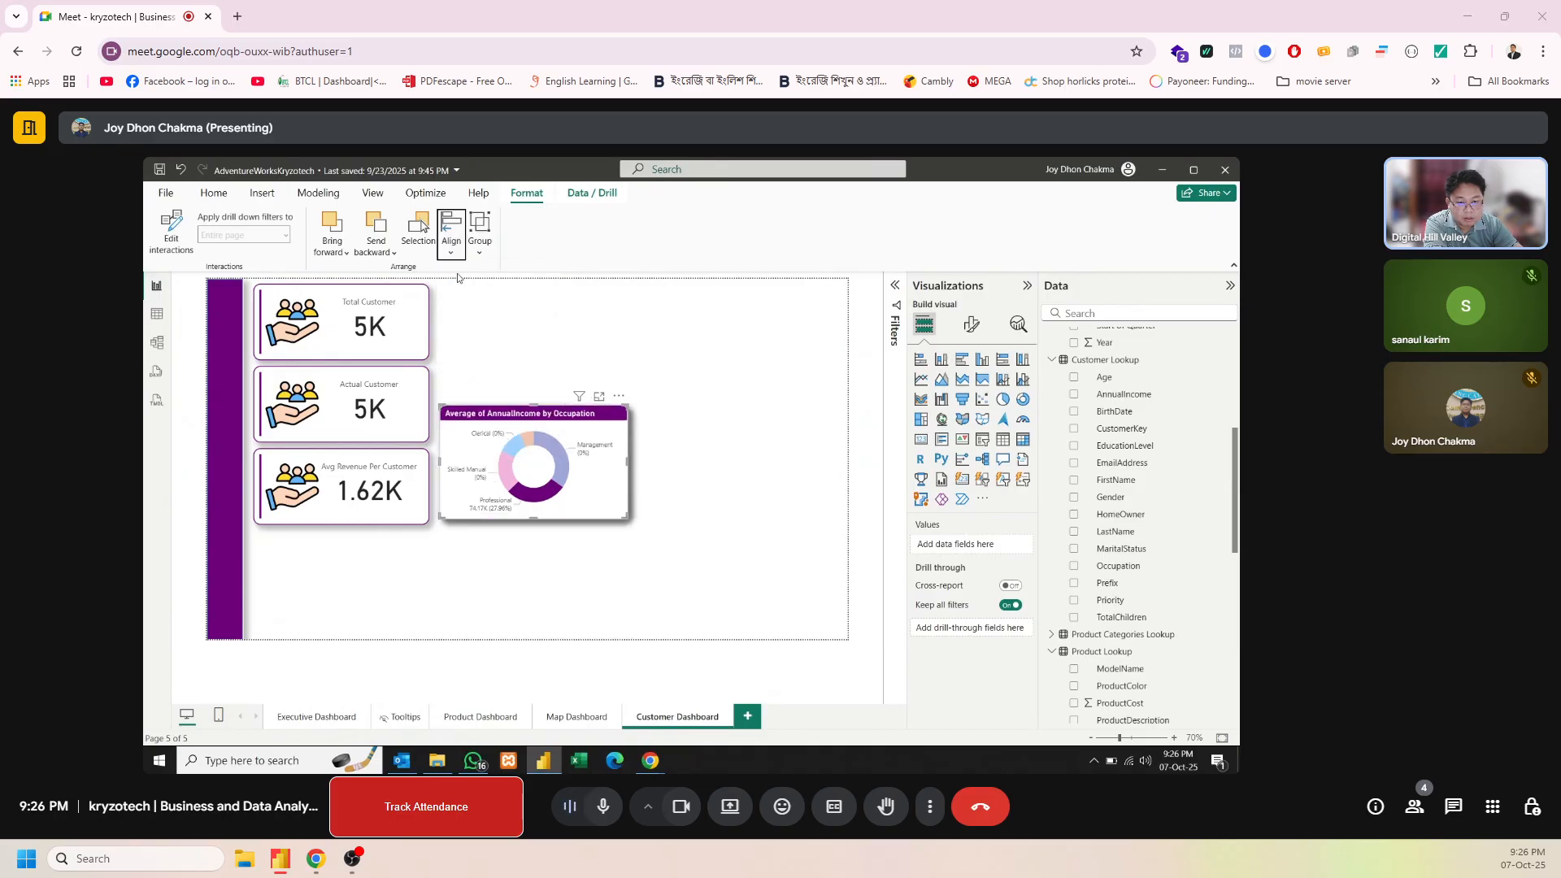
click(457, 257)
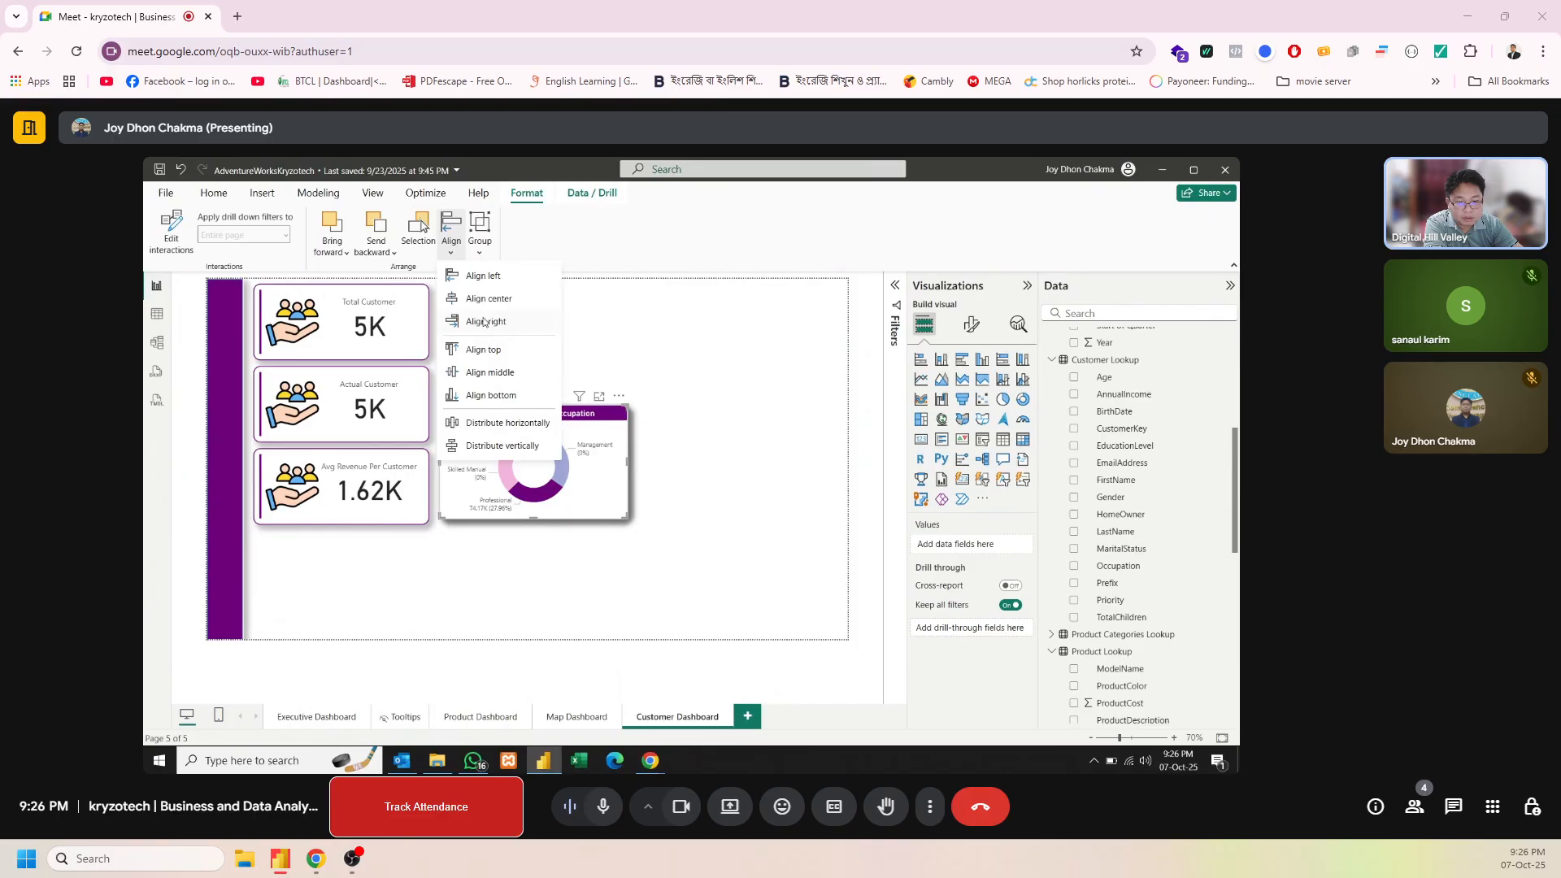
click(726, 471)
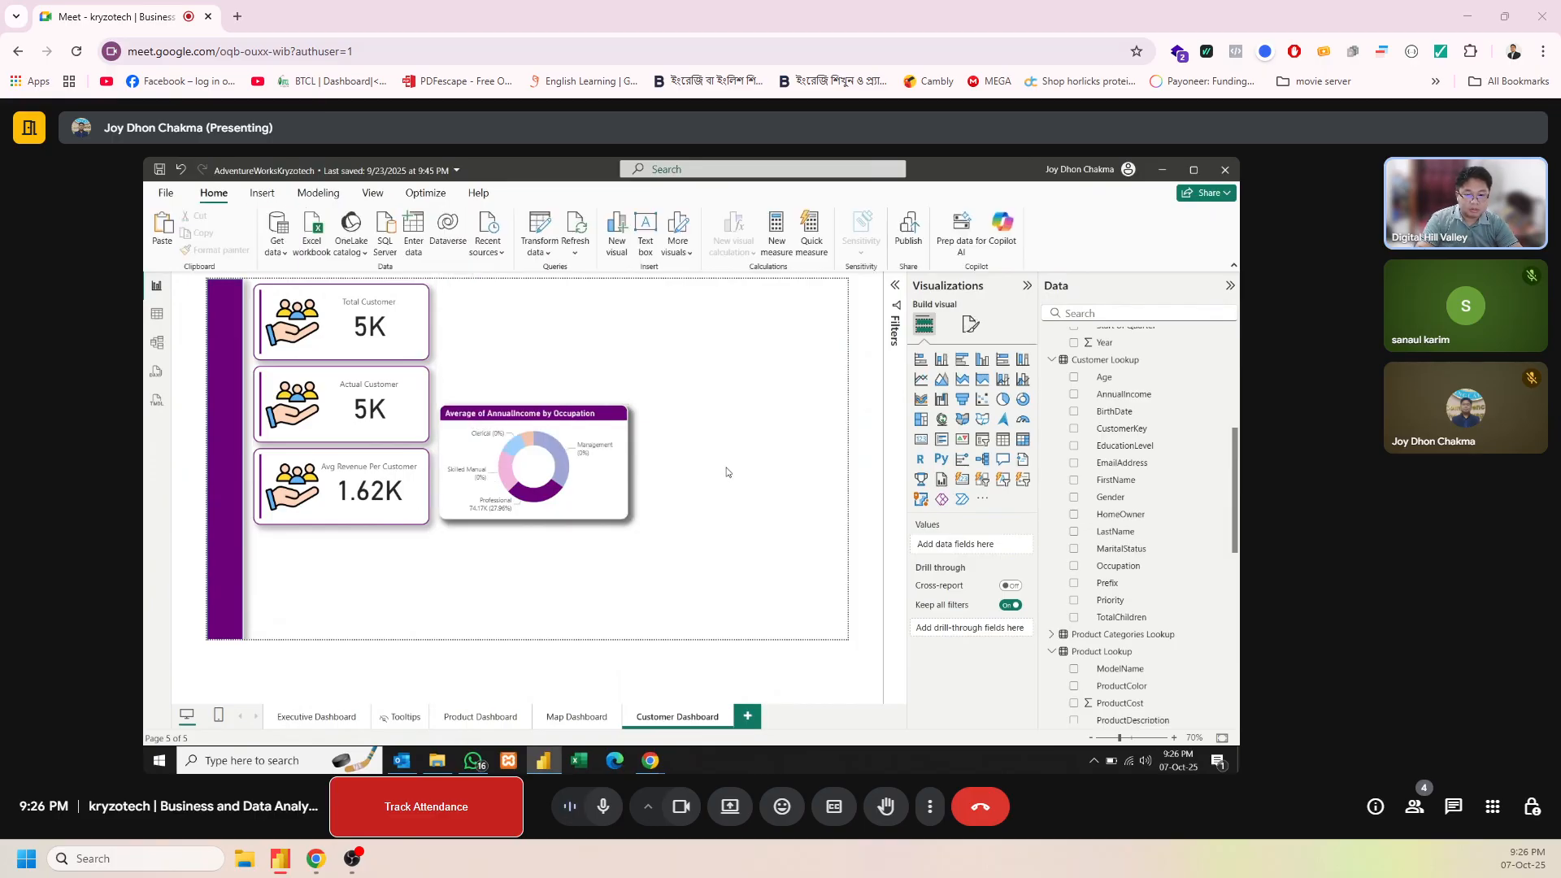
key(ctrl+z)
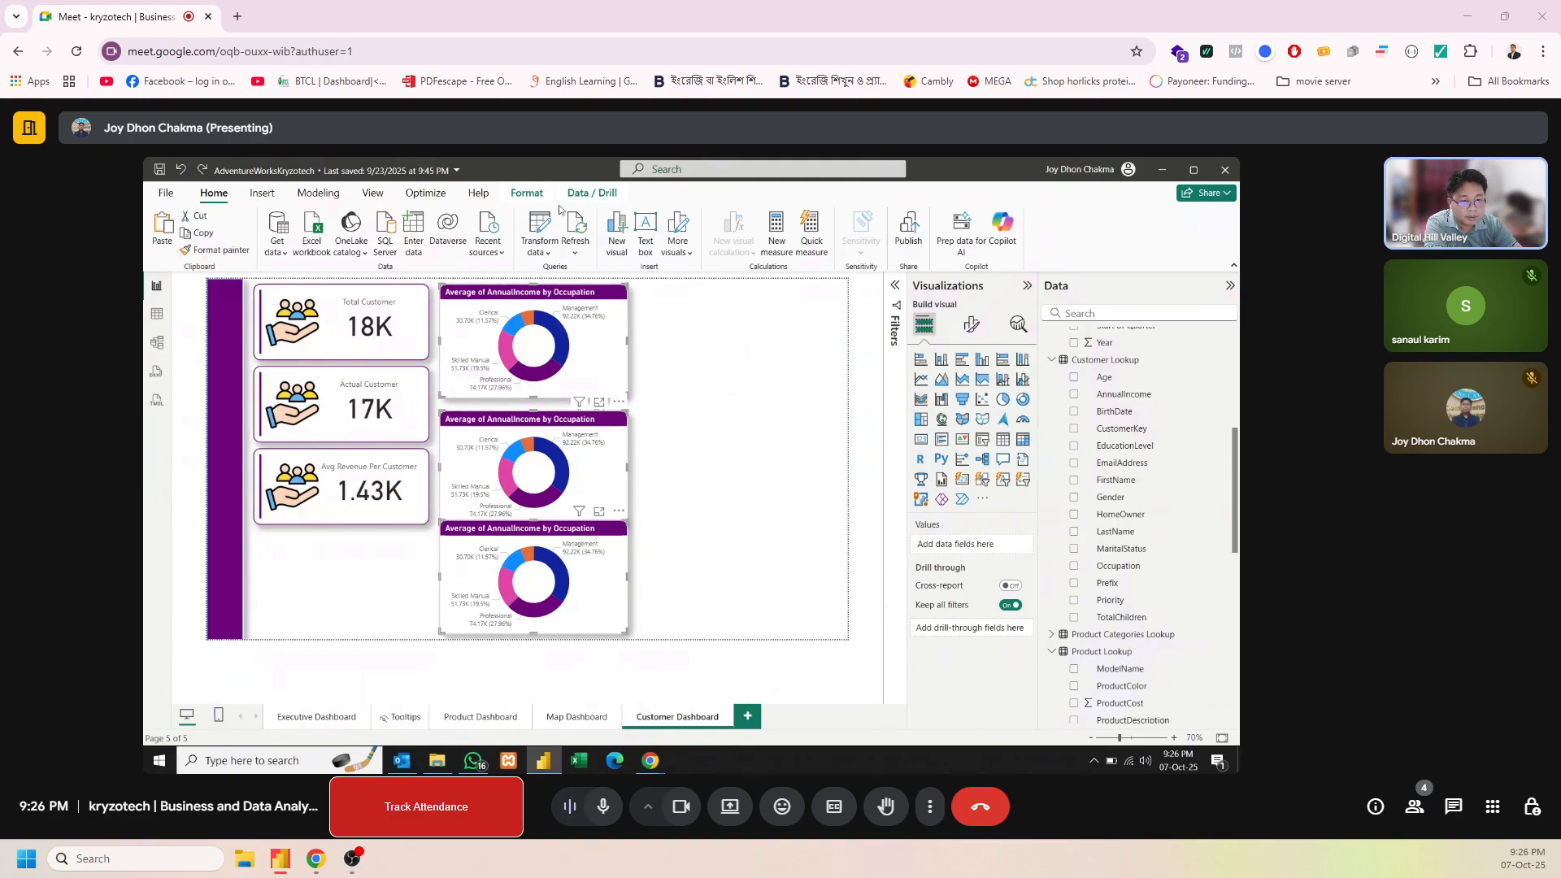
Distribute the three selected donut charts vertically so the gaps between them are even
click(524, 199)
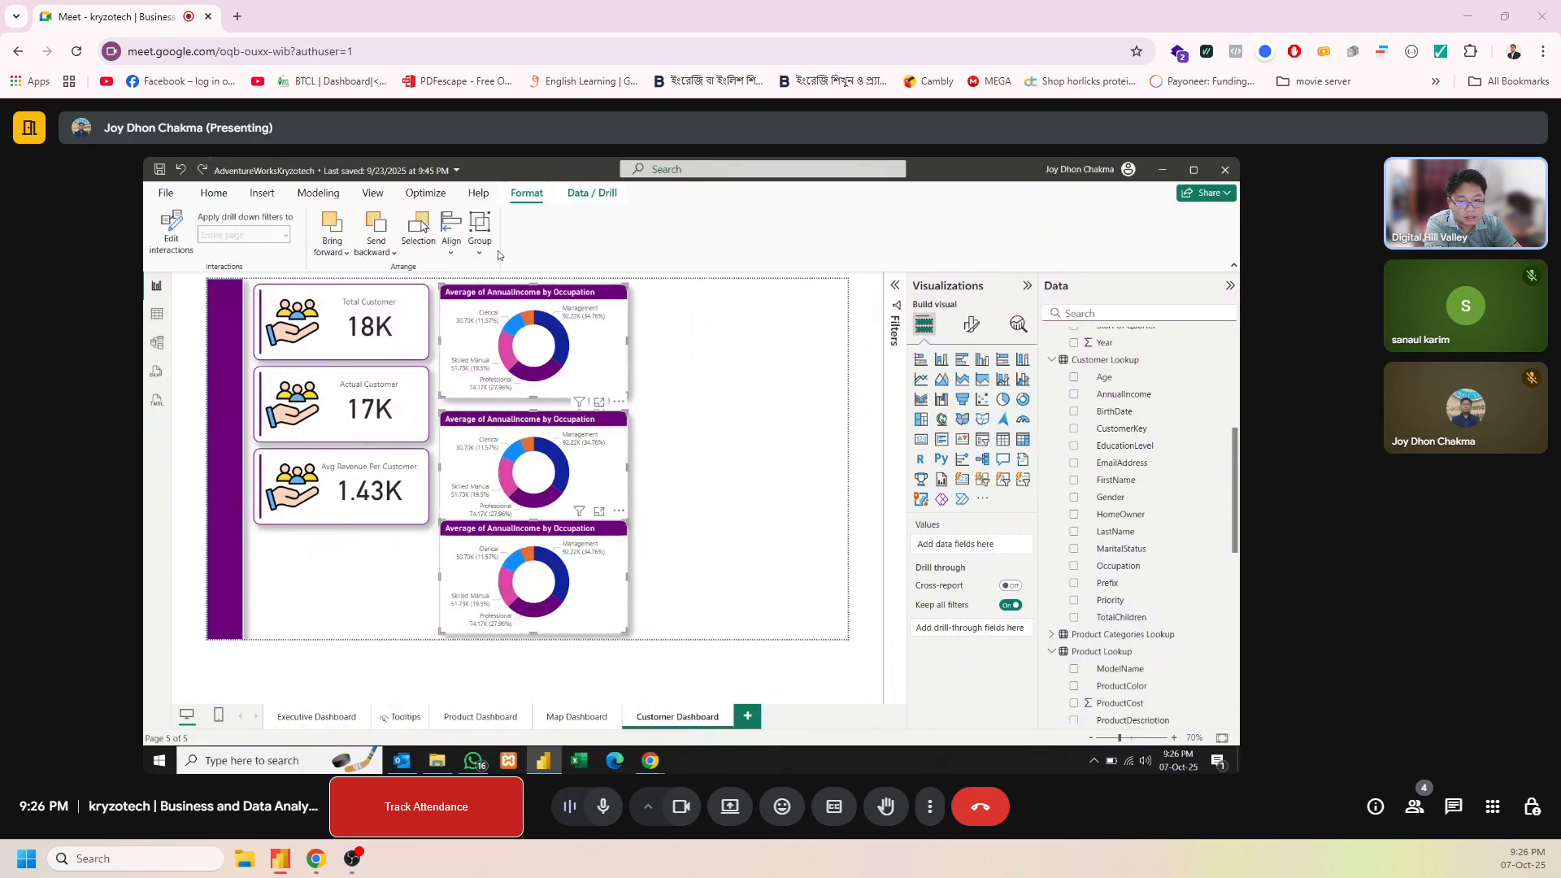
click(460, 253)
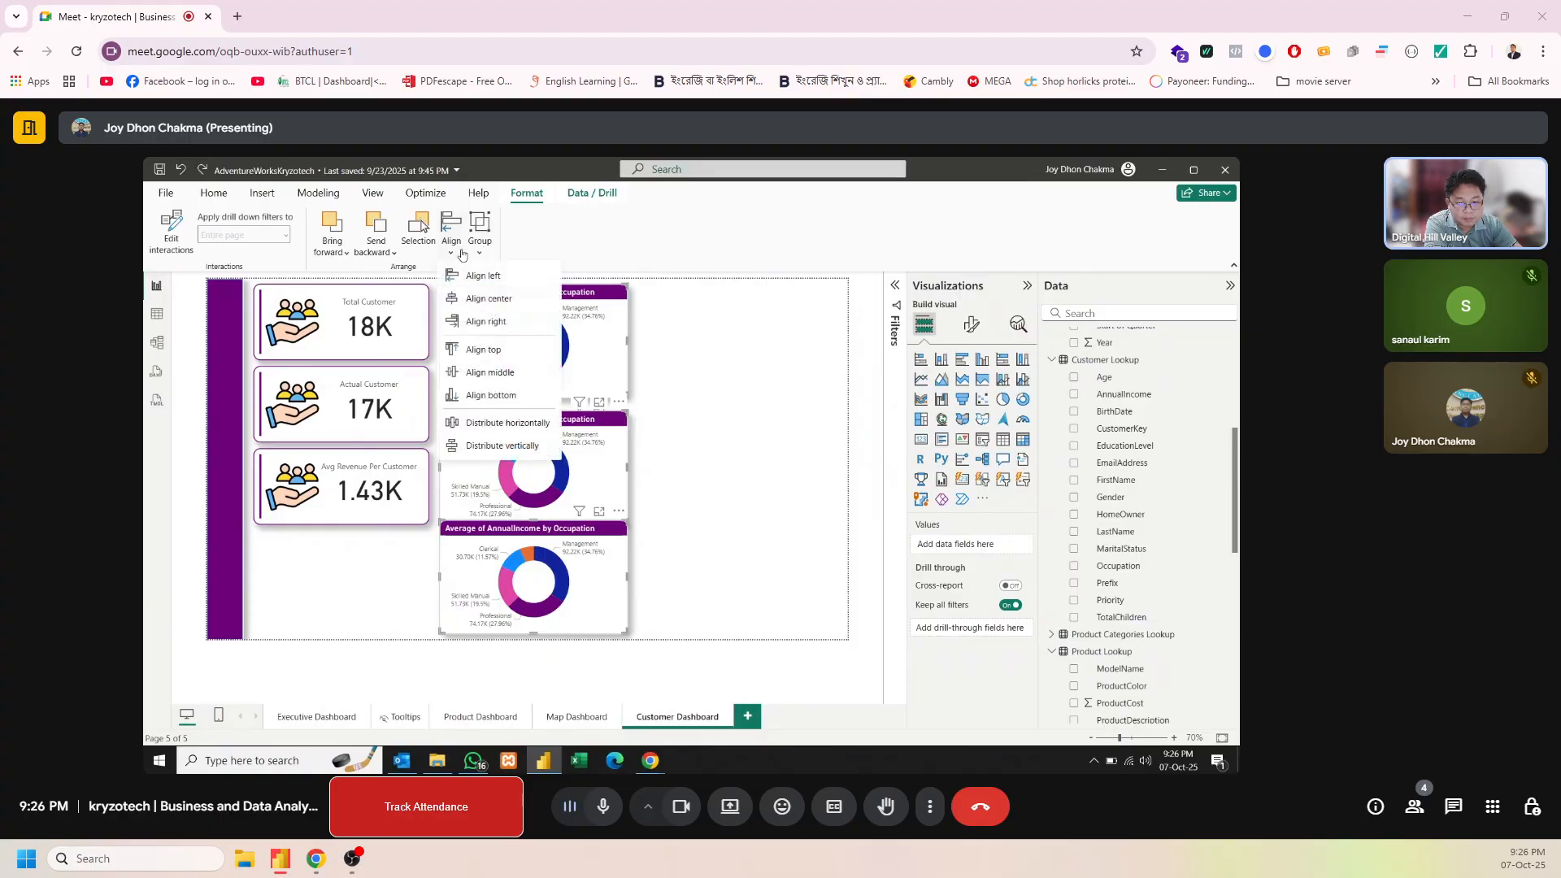
click(486, 449)
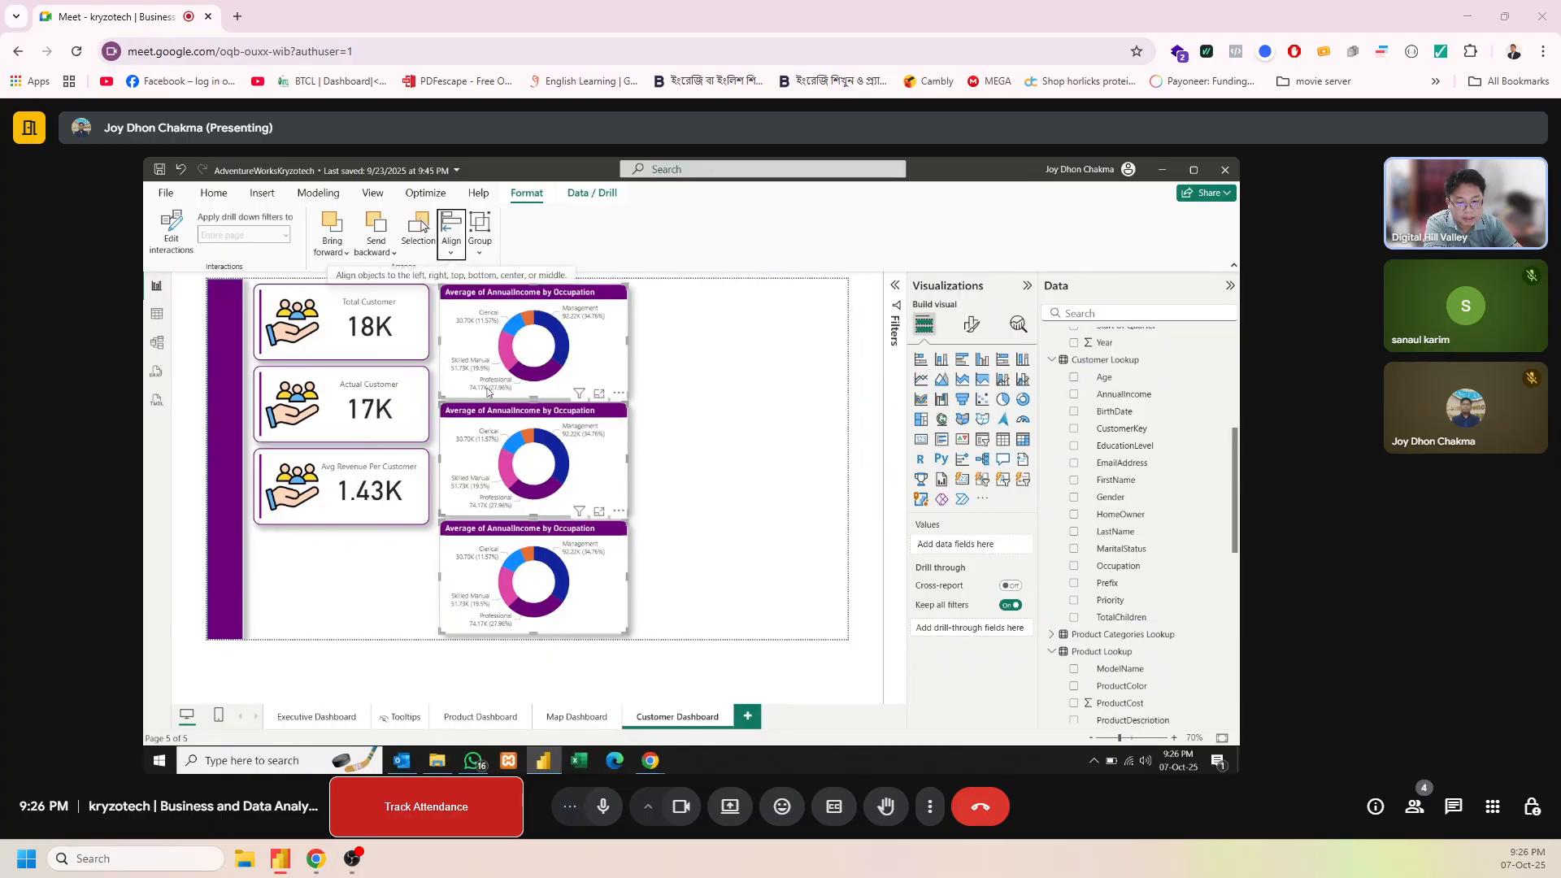
click(726, 446)
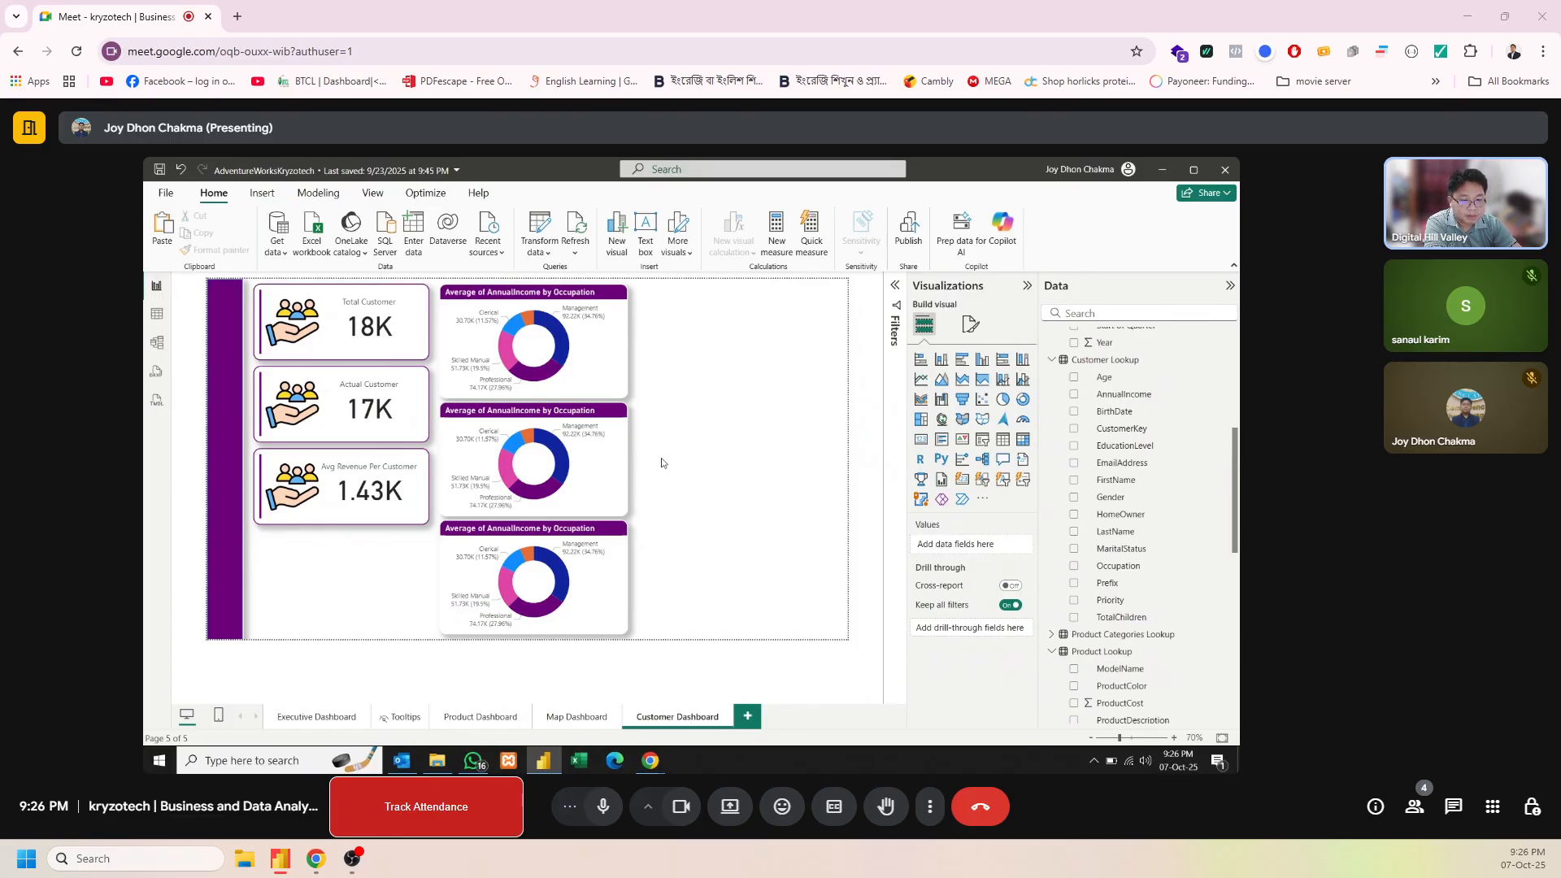
click(628, 345)
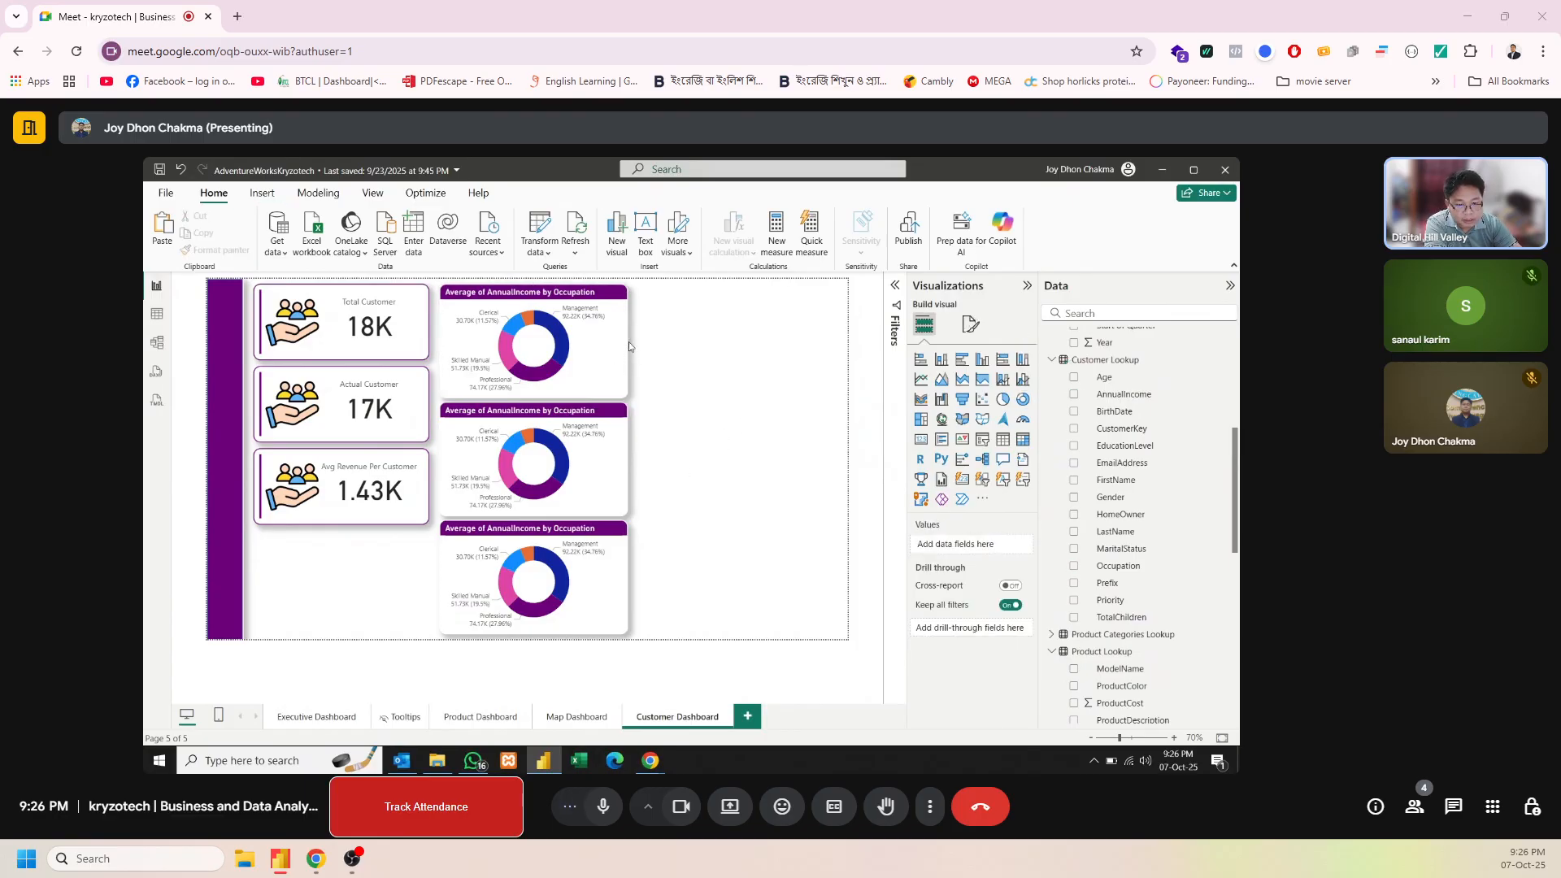
mouse_move(627, 341)
mouse_down()
mouse_move(607, 338)
mouse_move(624, 342)
mouse_up()
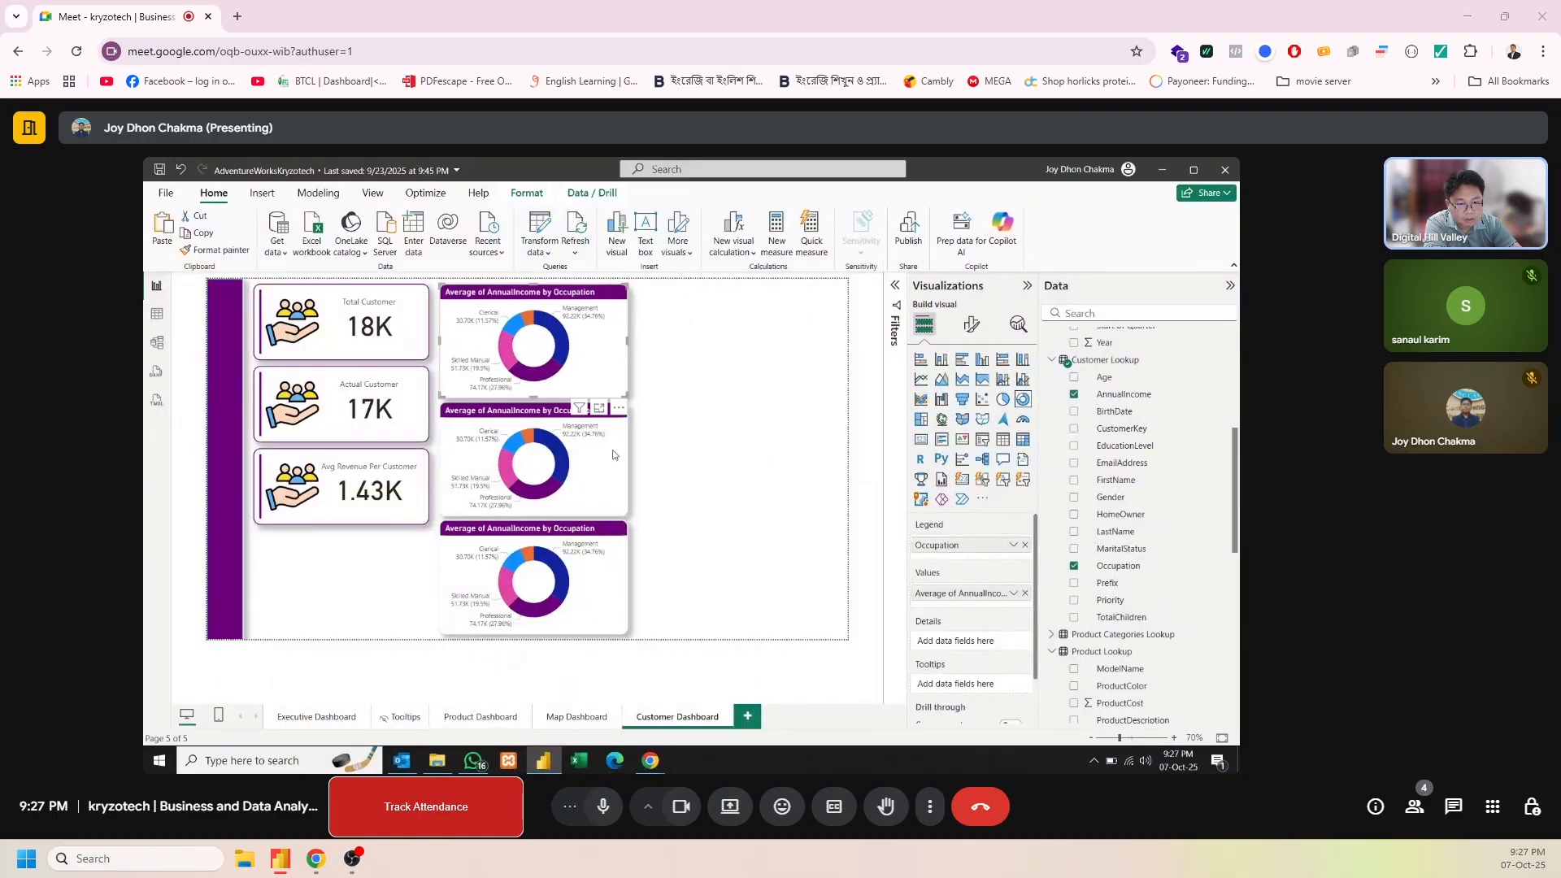
Insert a table visual and size it to fill the empty page area beside the donut charts
click(690, 426)
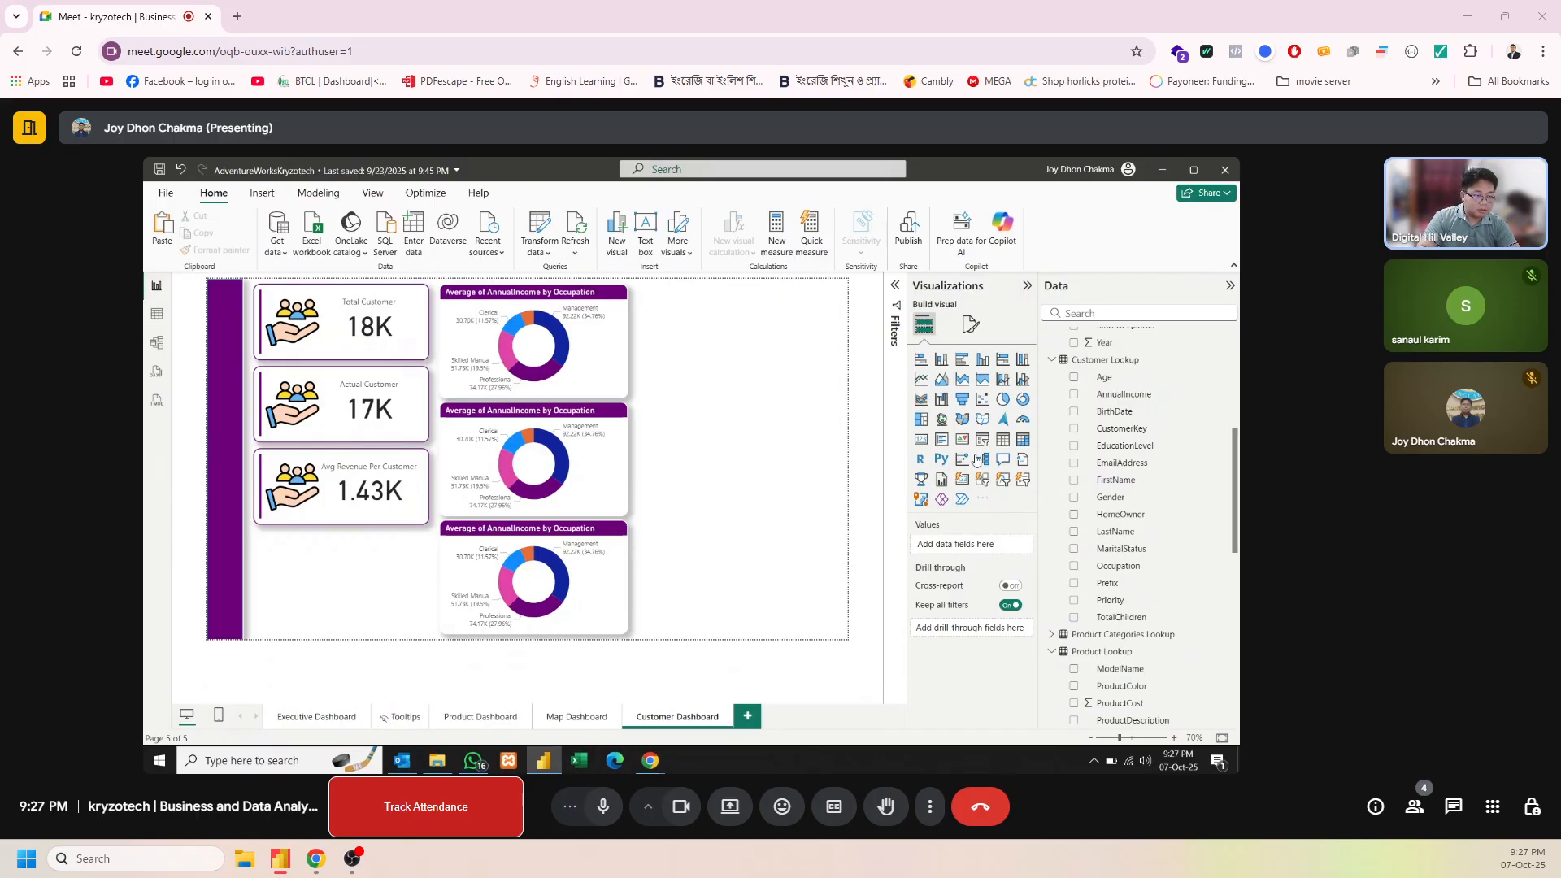
click(1002, 440)
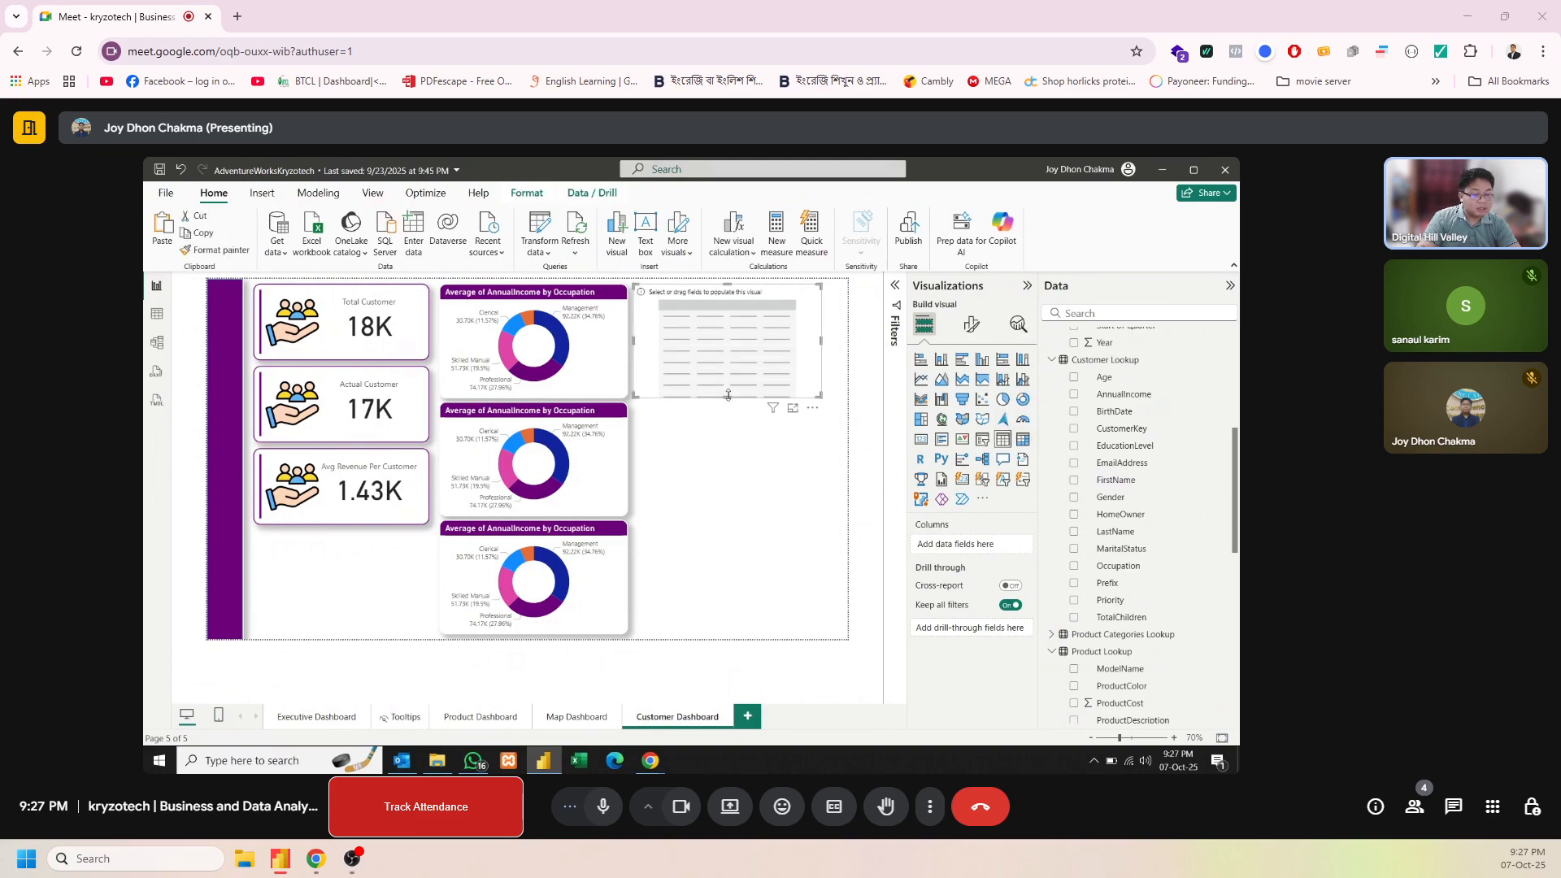
drag(727, 396, 725, 636)
drag(822, 461, 840, 466)
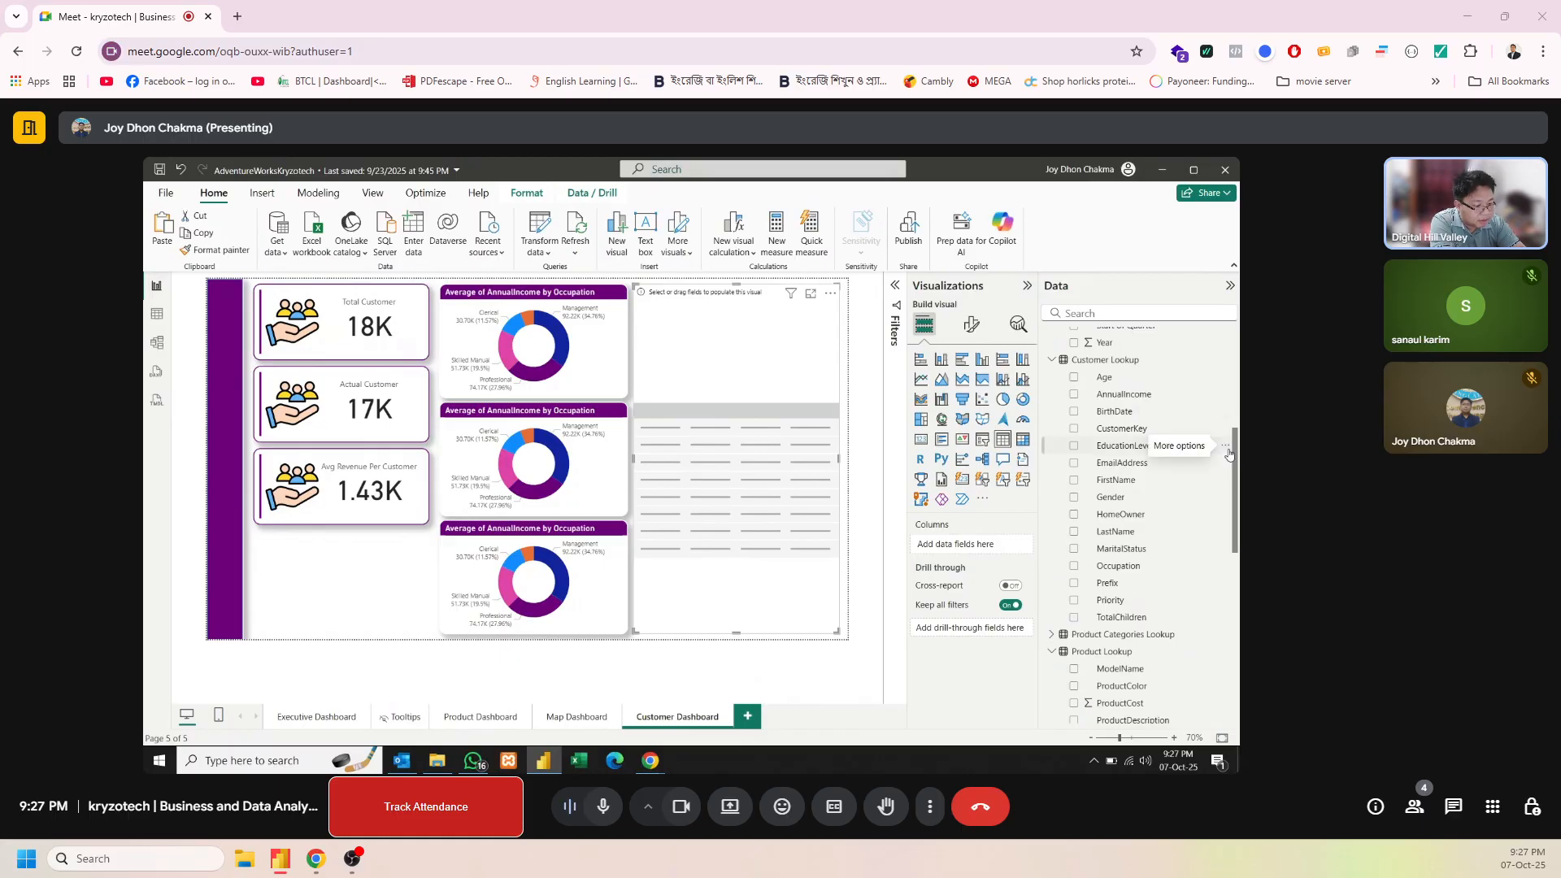
Add the CustomerKey field from Sales Data as the table's first column
drag(1233, 453, 958, 545)
scroll(1225, 537, up, 5)
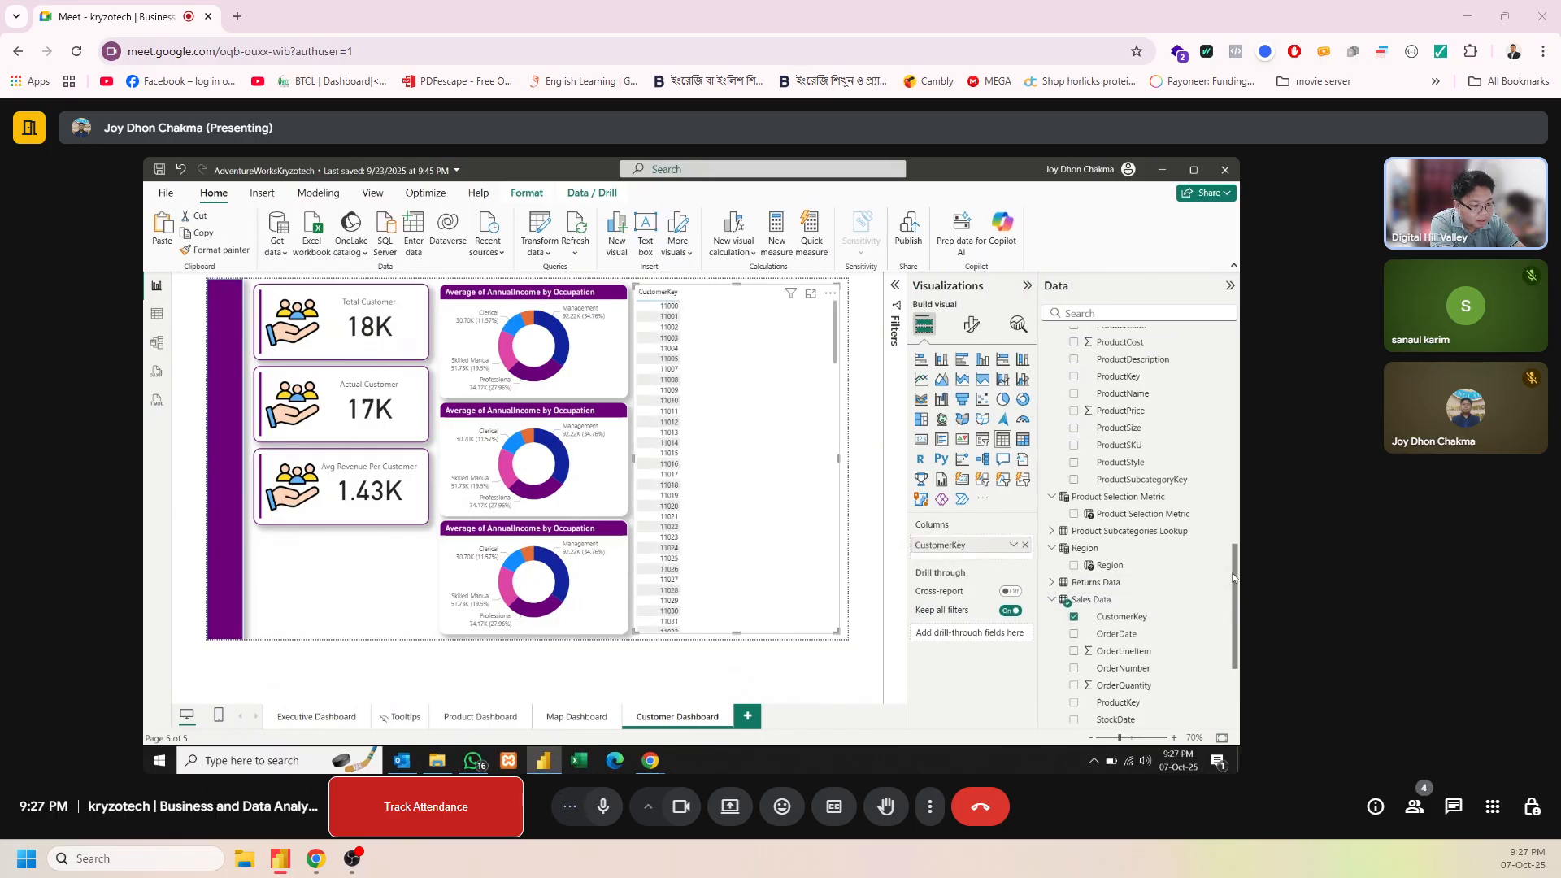
scroll(1223, 514, up, 5)
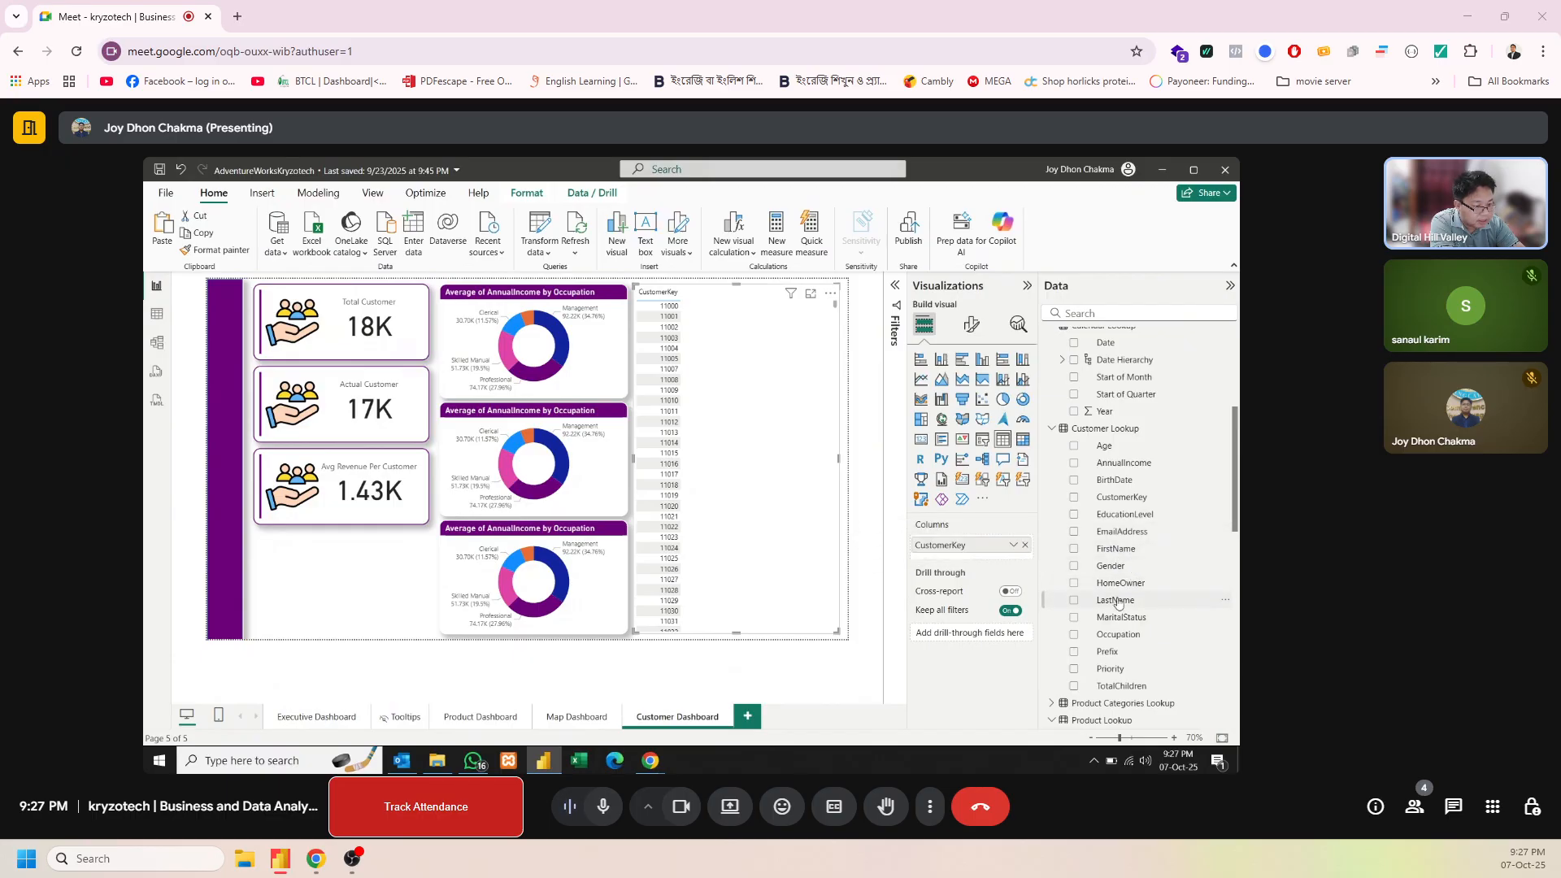
Open the Customer Lookup query in the Power Query Editor
click(859, 526)
click(546, 248)
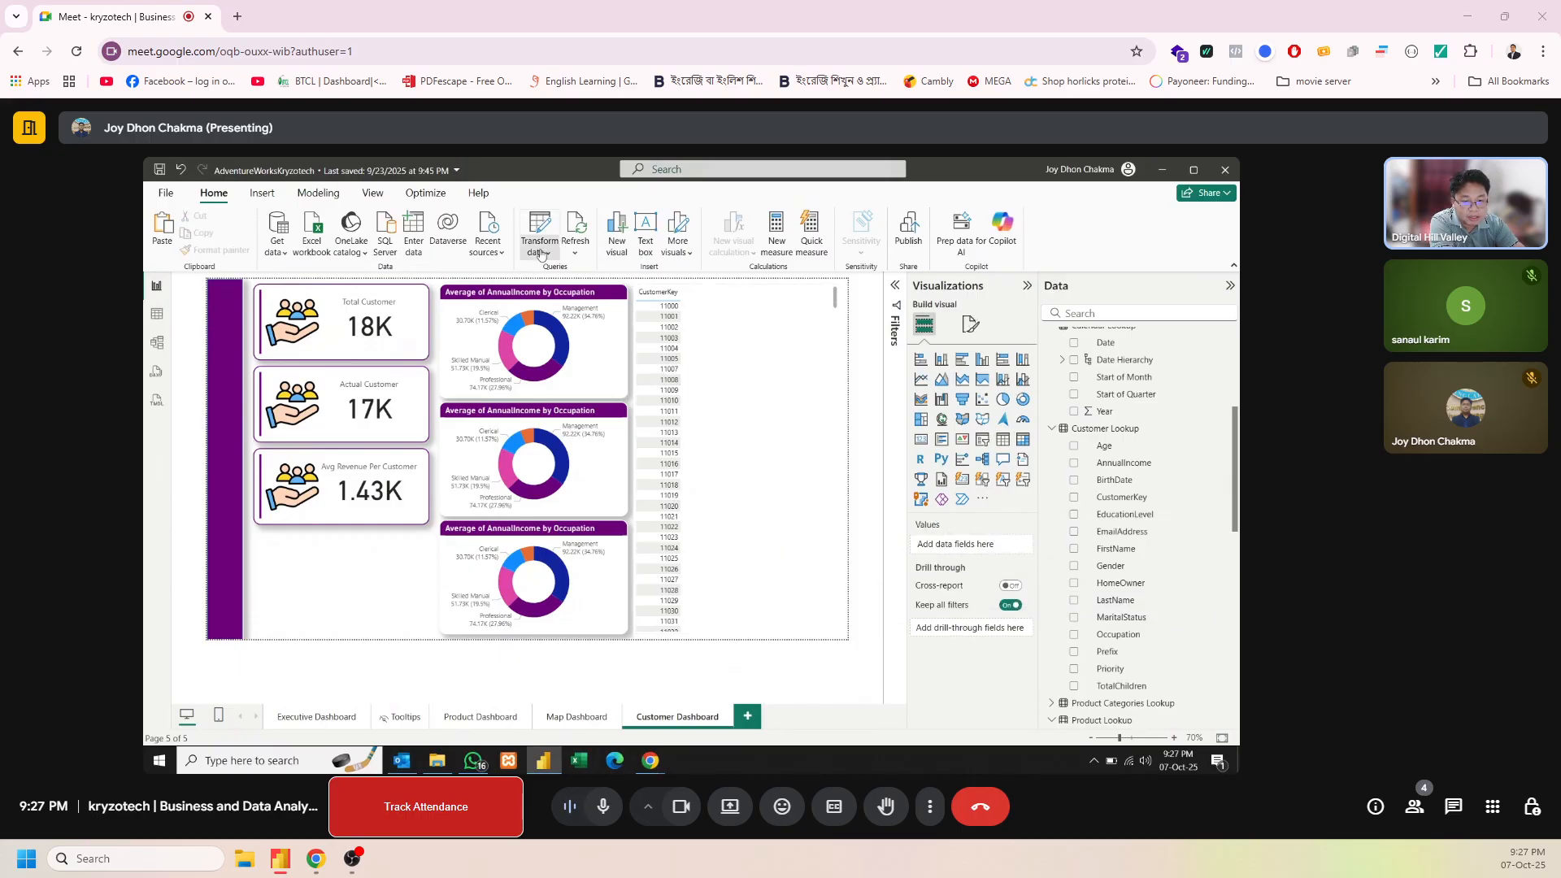
click(557, 286)
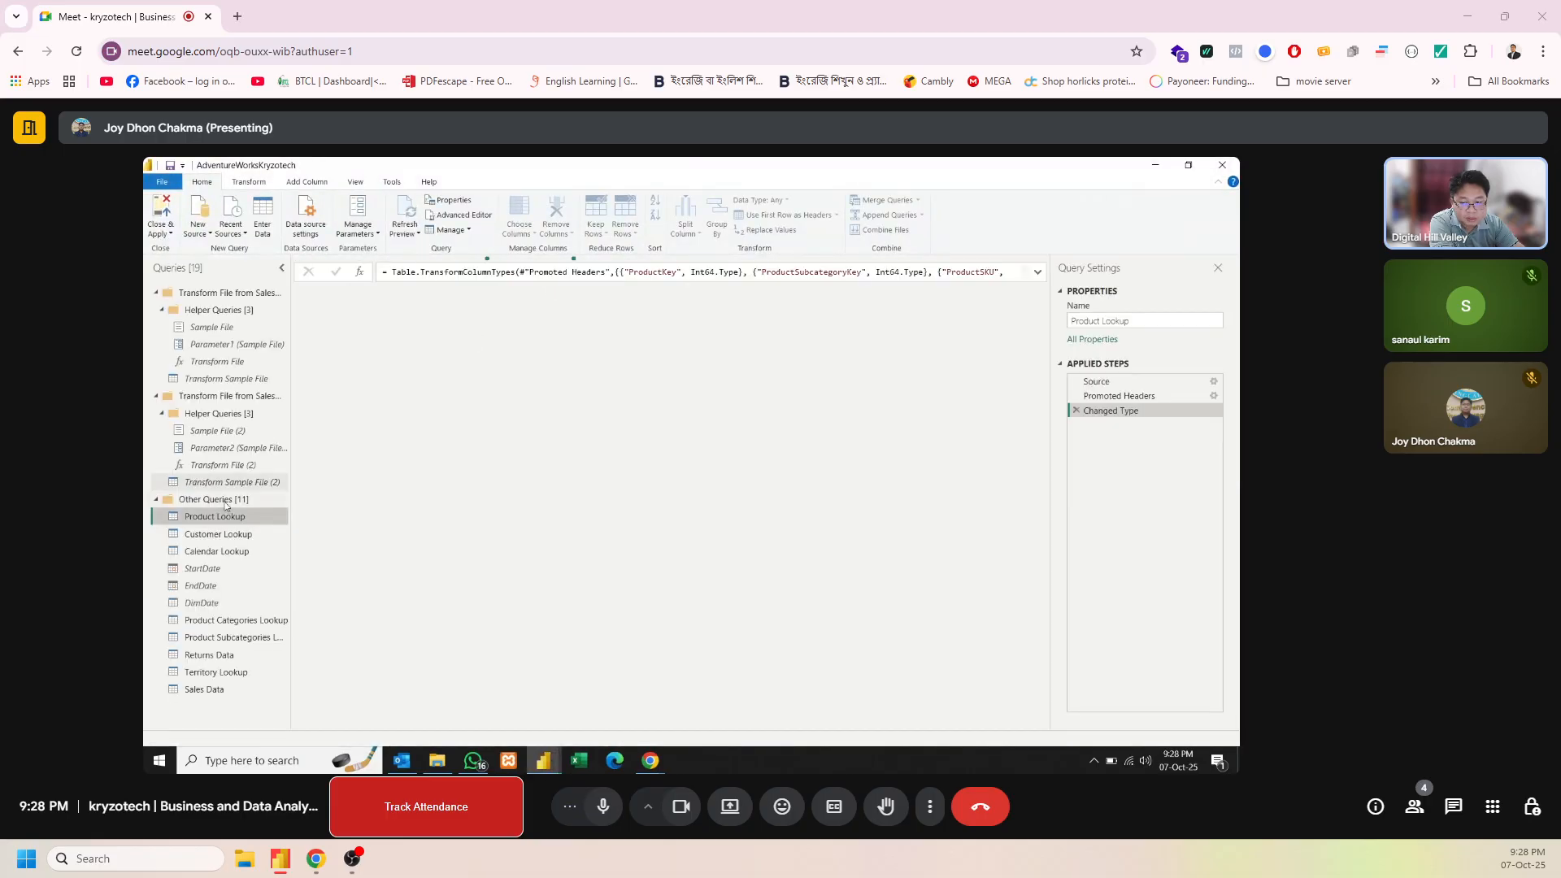
click(206, 540)
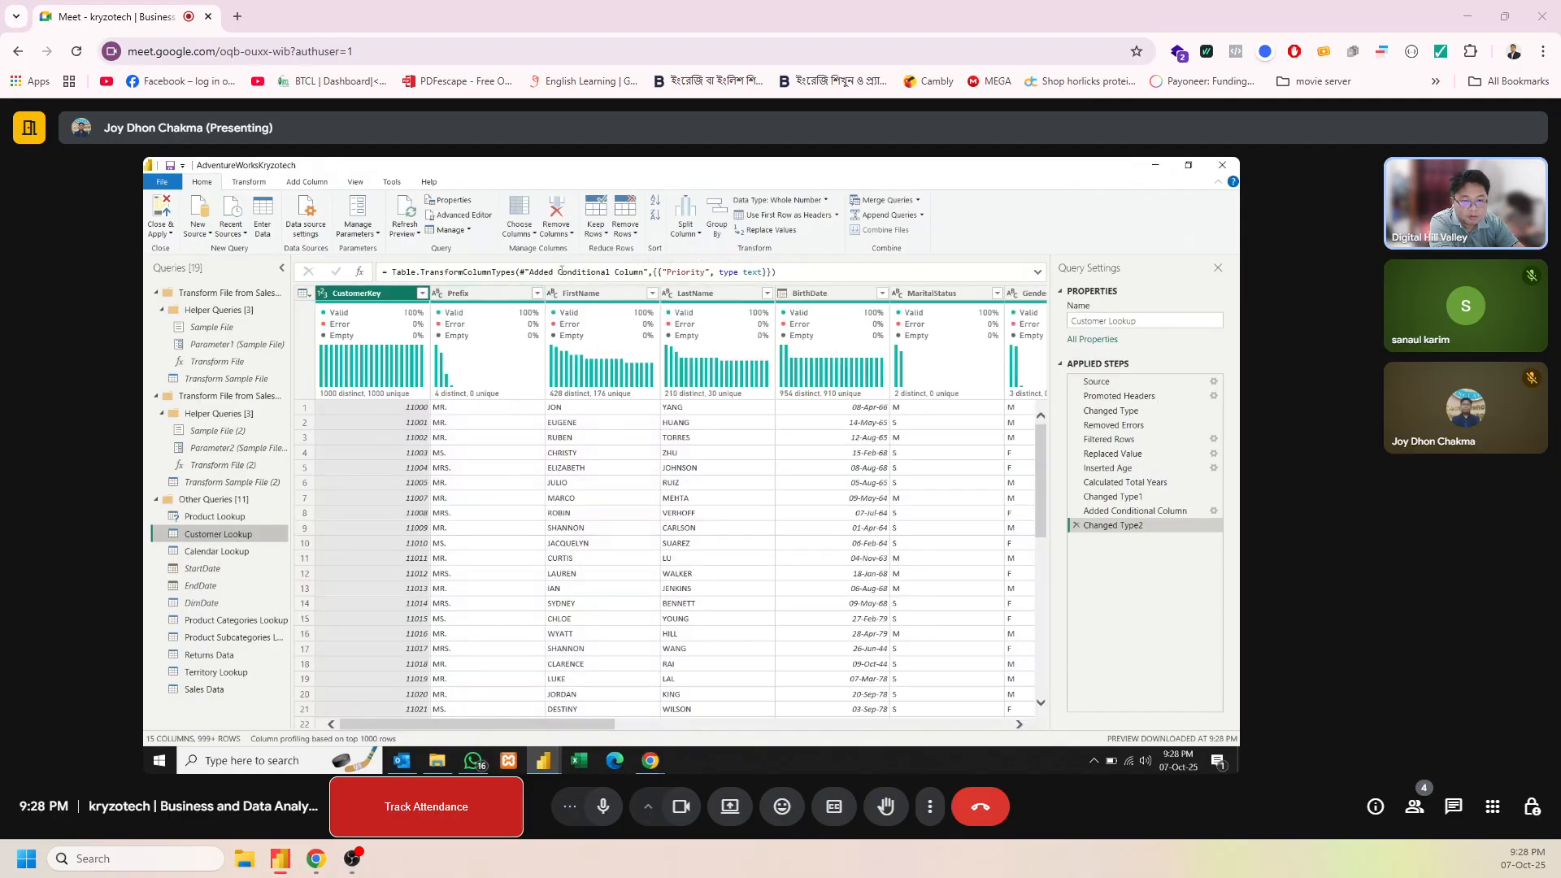
Merge the FirstName and LastName columns into a Name column with a Space separator, and apply the query changes to the report
click(579, 294)
ctrl+click(716, 295)
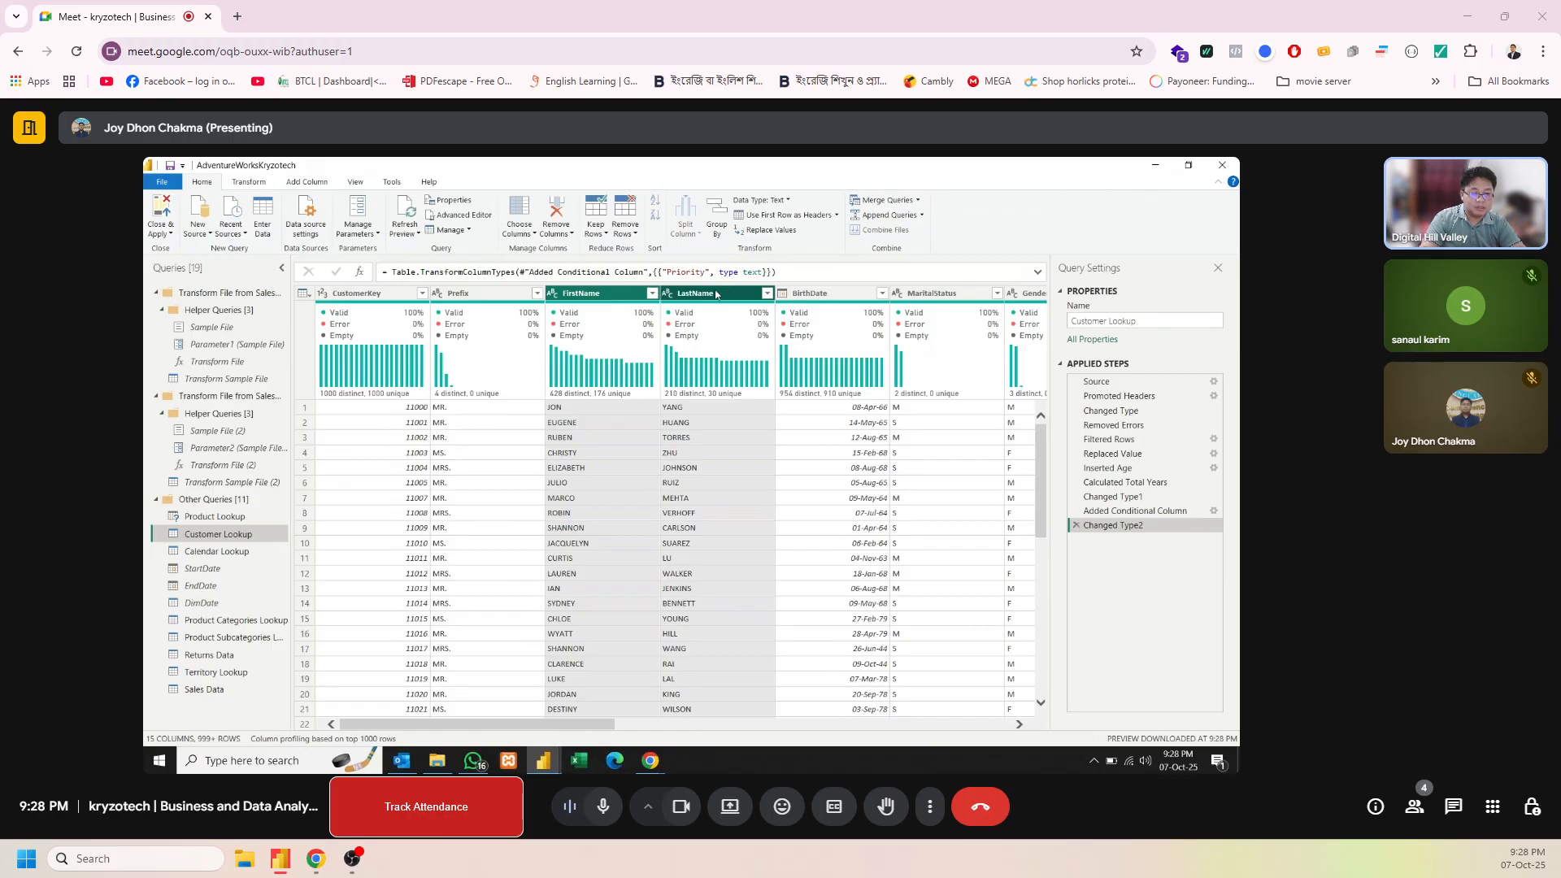
right_click(716, 294)
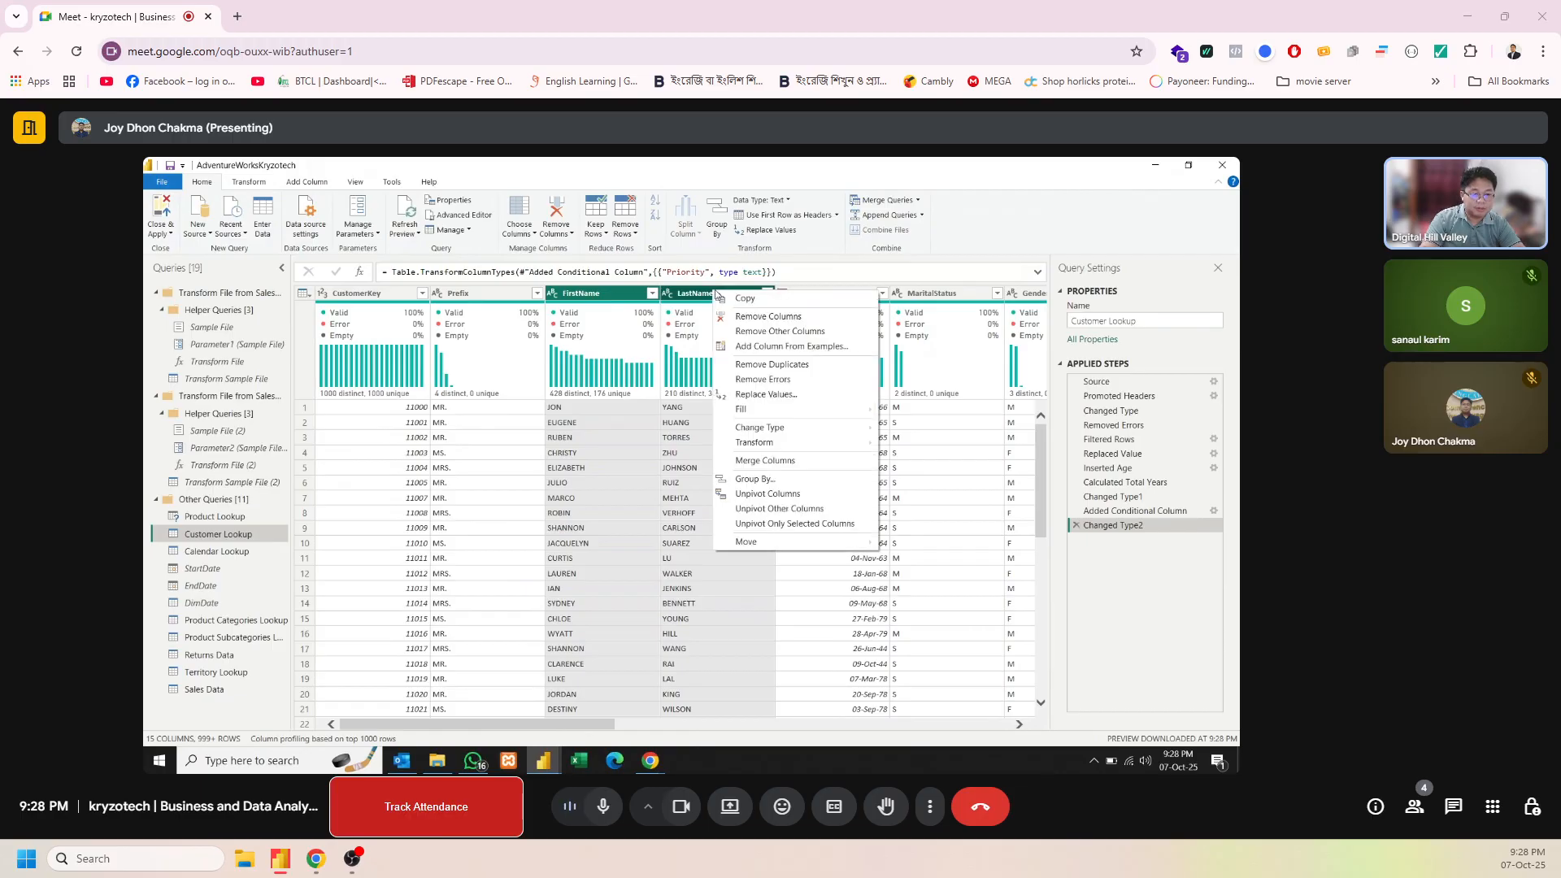
click(766, 461)
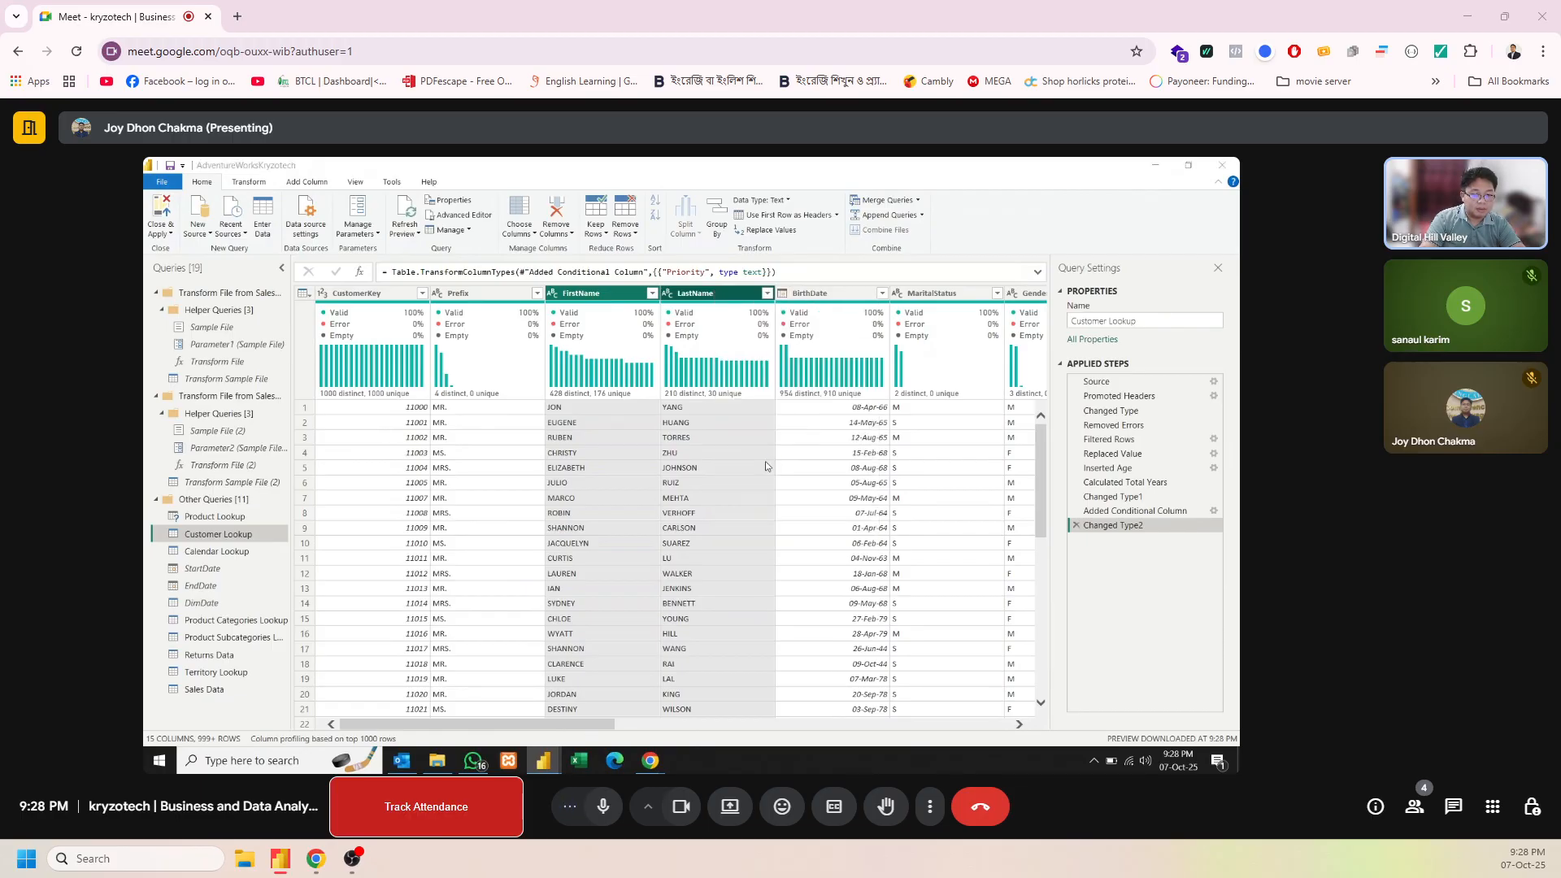
double_click(596, 479)
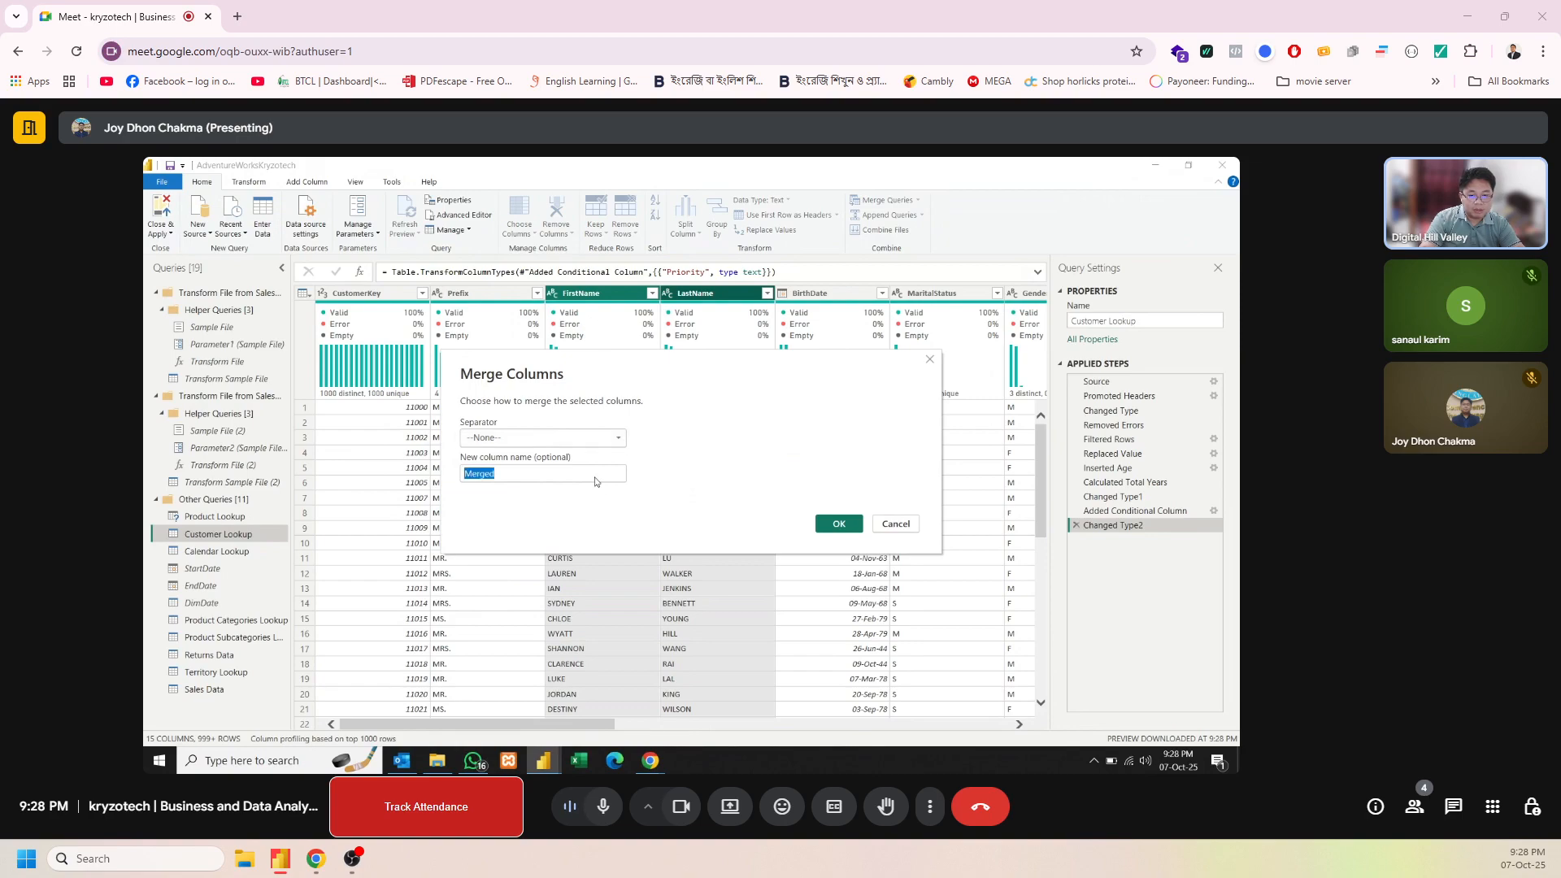
text(F)
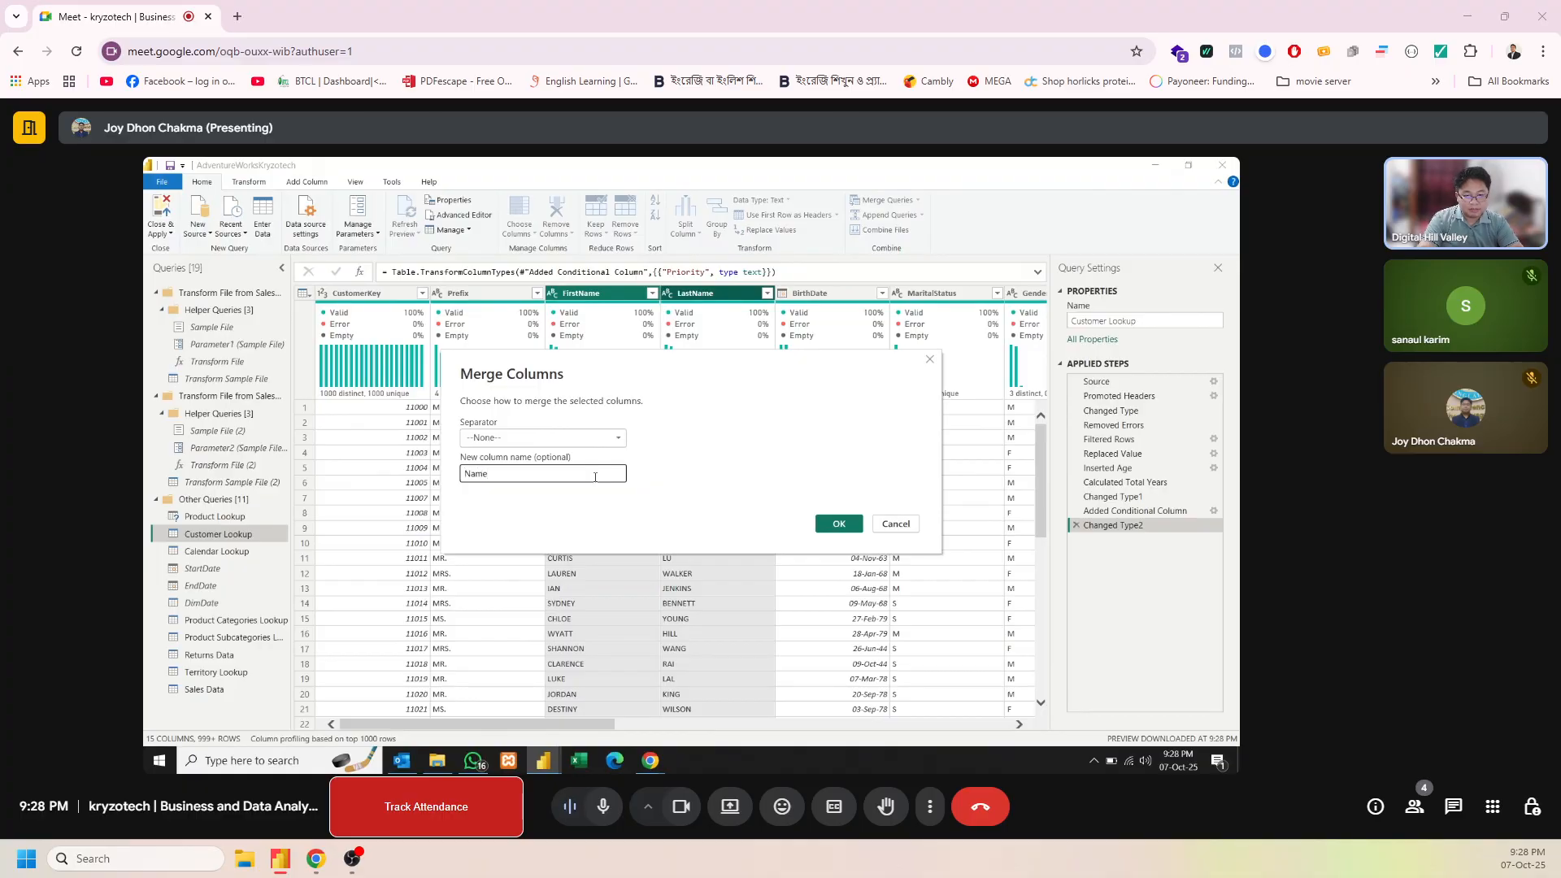
click(603, 437)
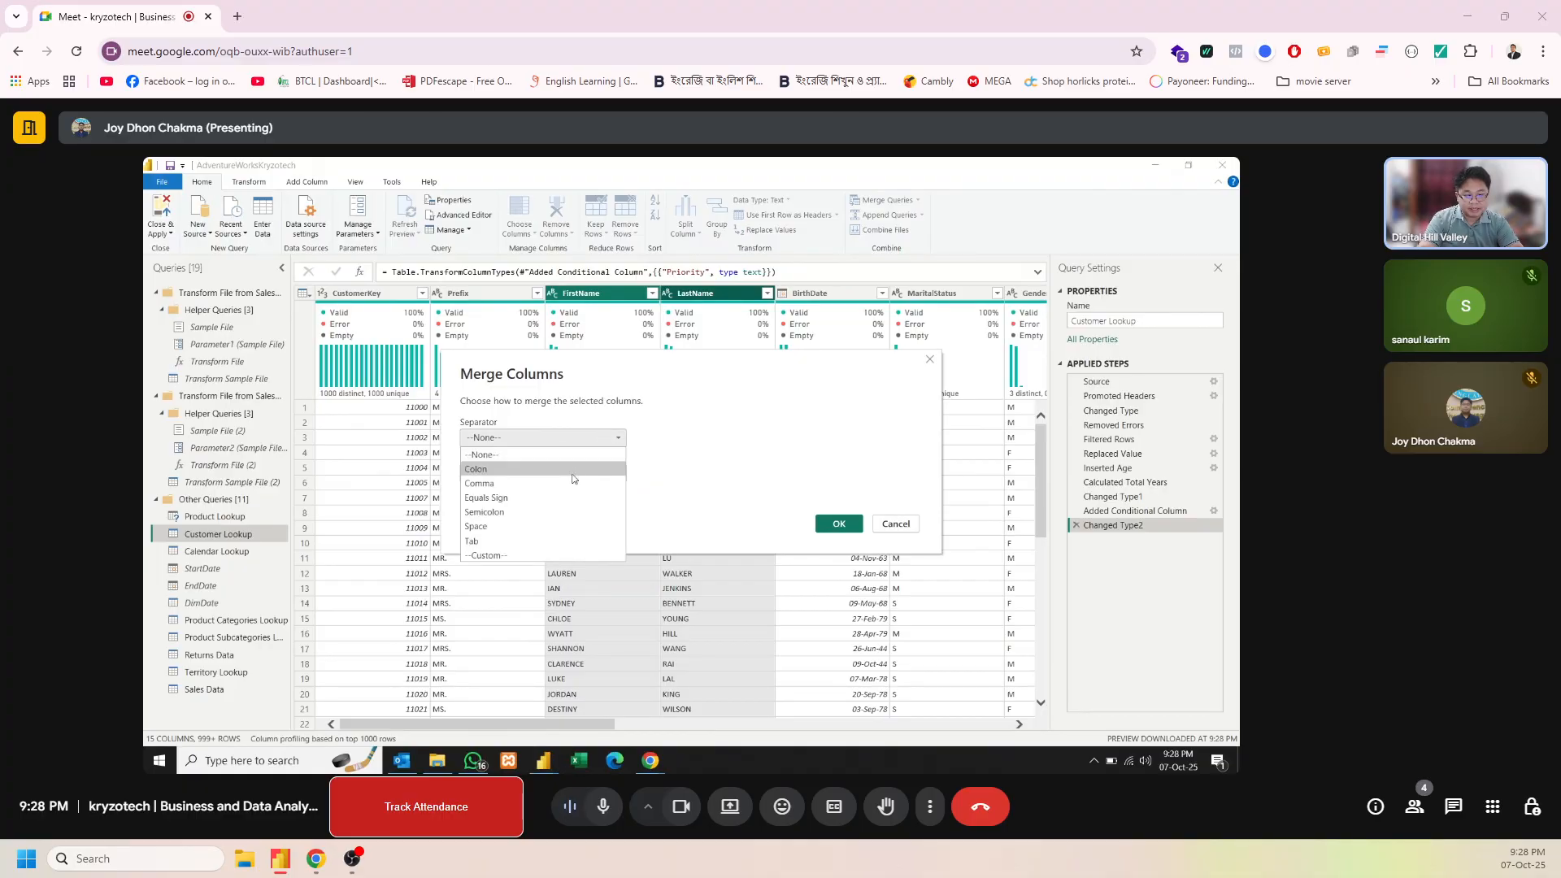
click(549, 527)
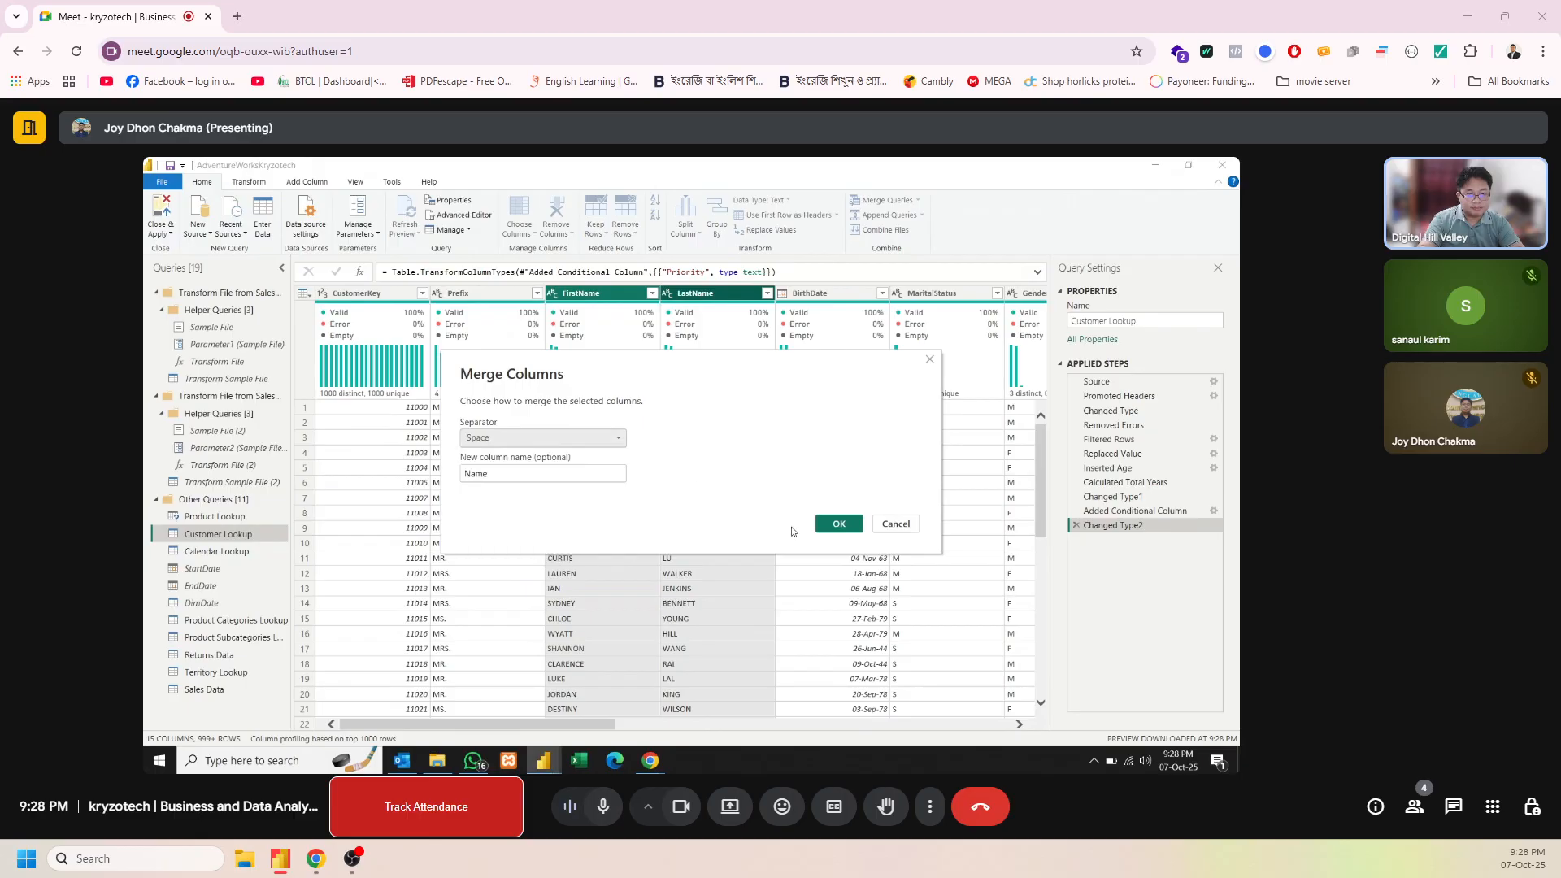
click(838, 523)
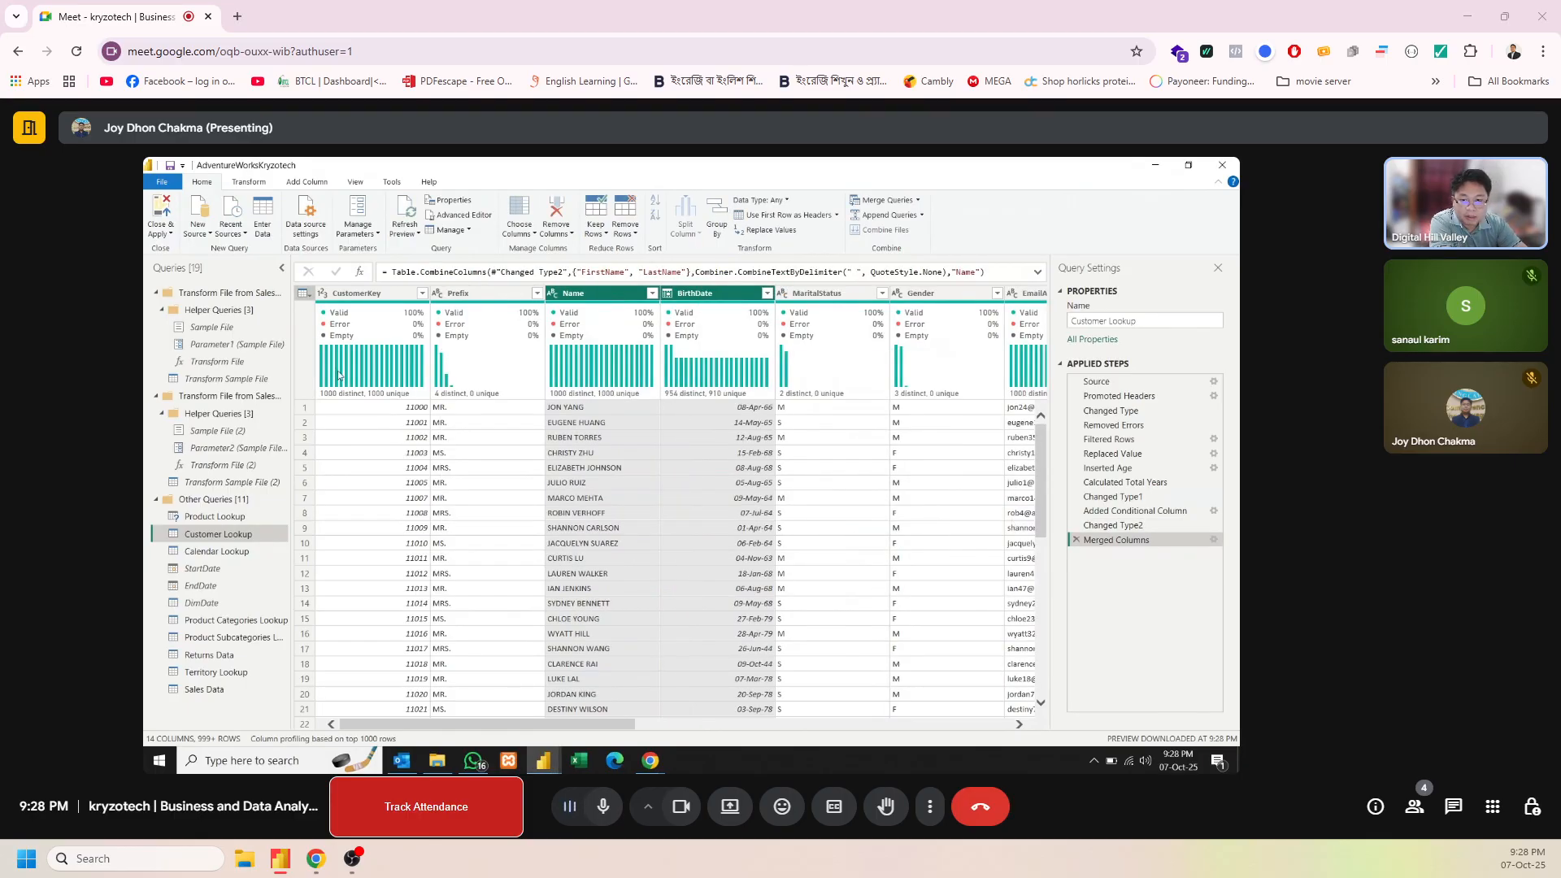
click(163, 210)
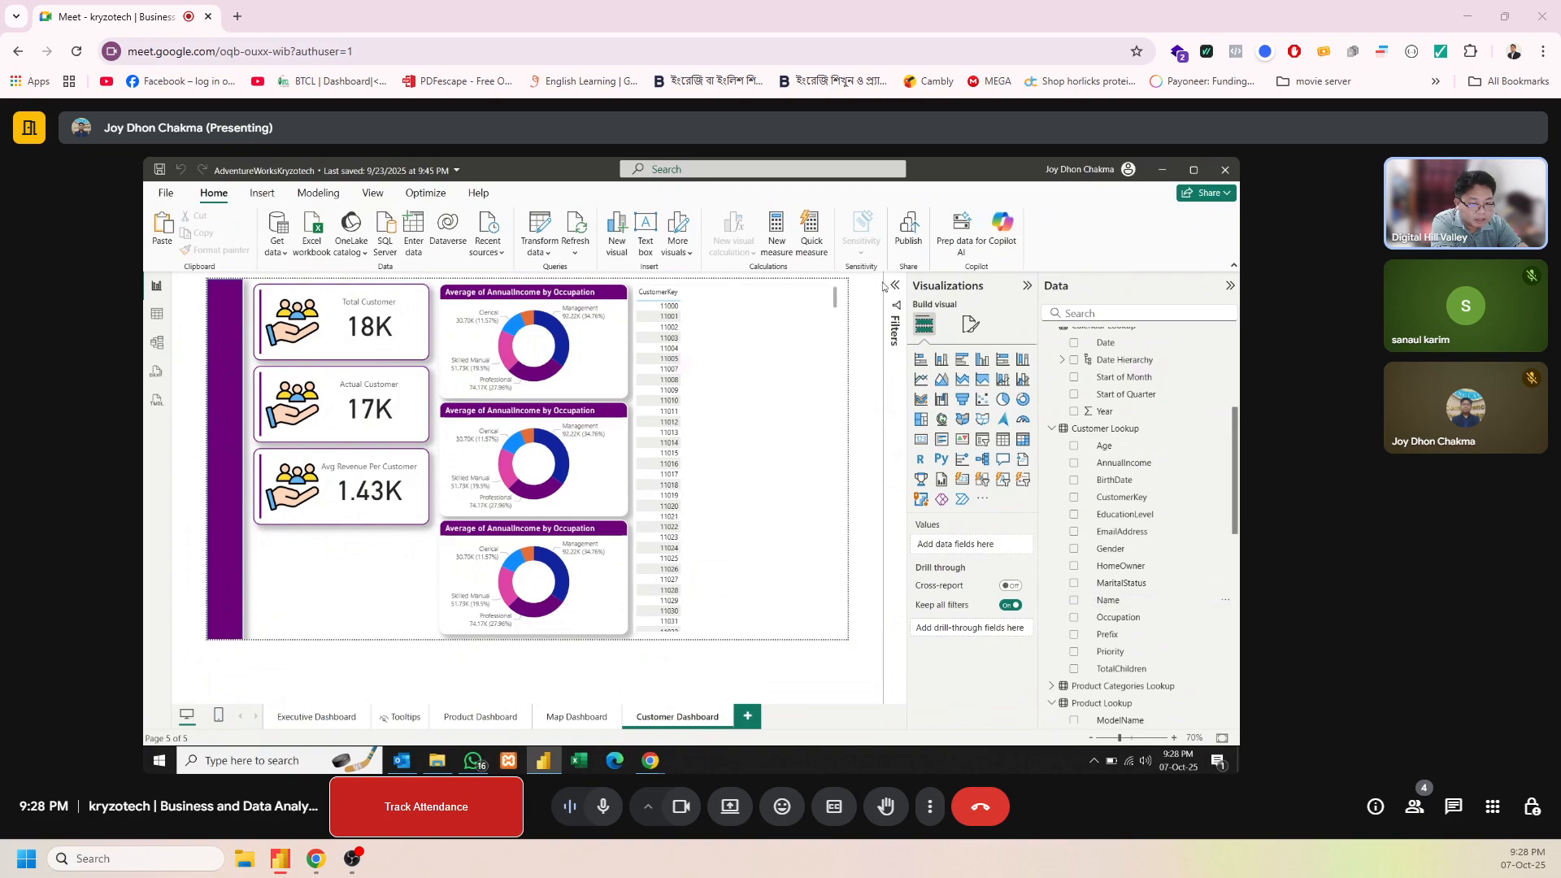
Add the Name and Priority fields from Customer Lookup to the table after CustomerKey
click(761, 292)
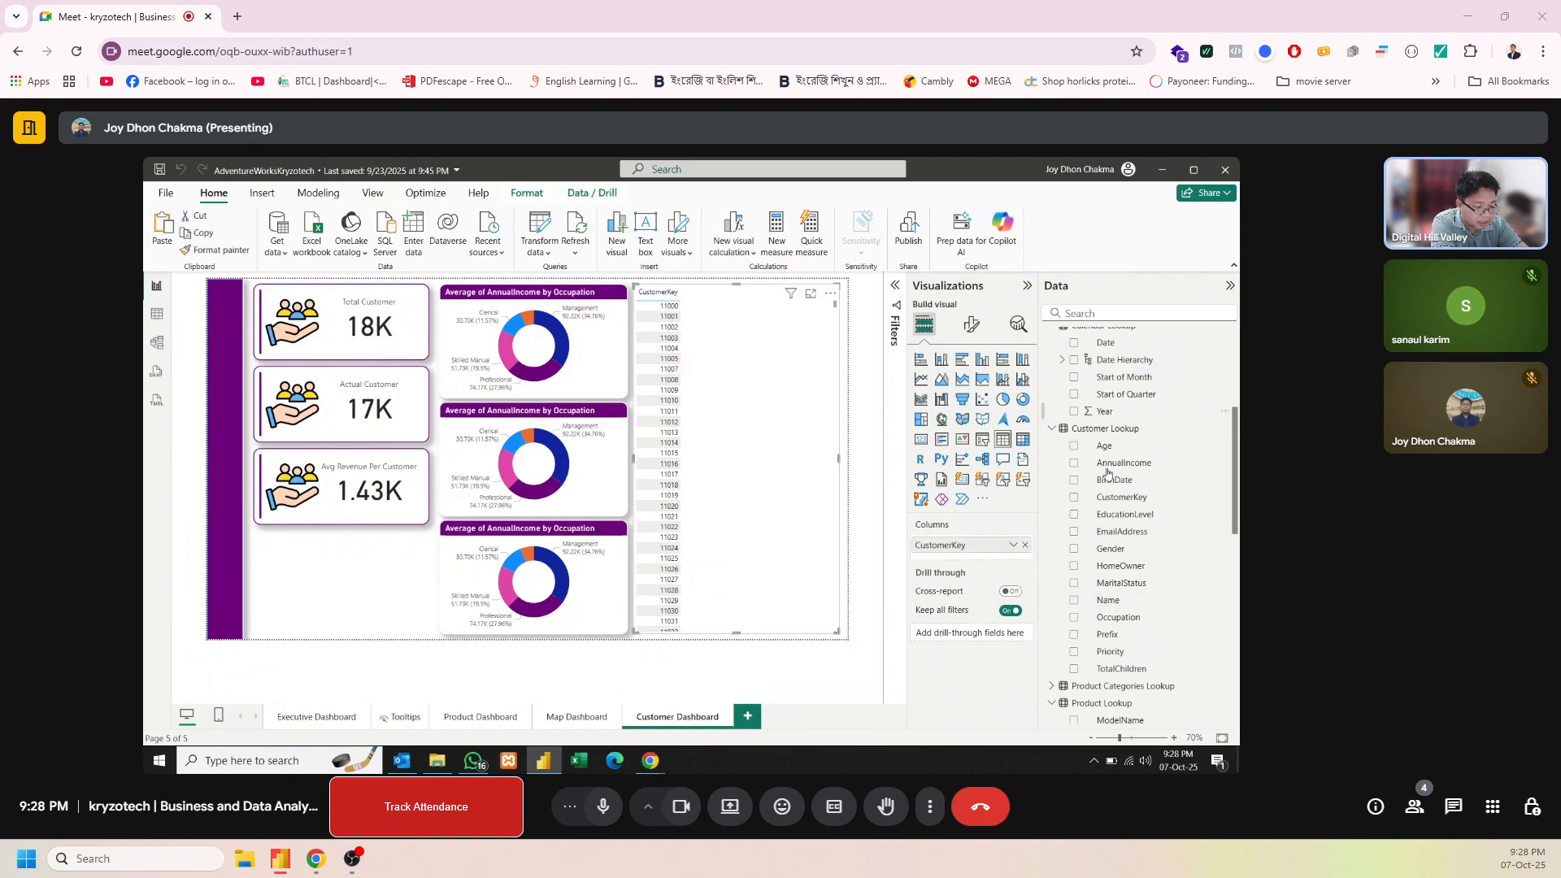
drag(1138, 602, 1015, 556)
drag(1113, 601, 1011, 560)
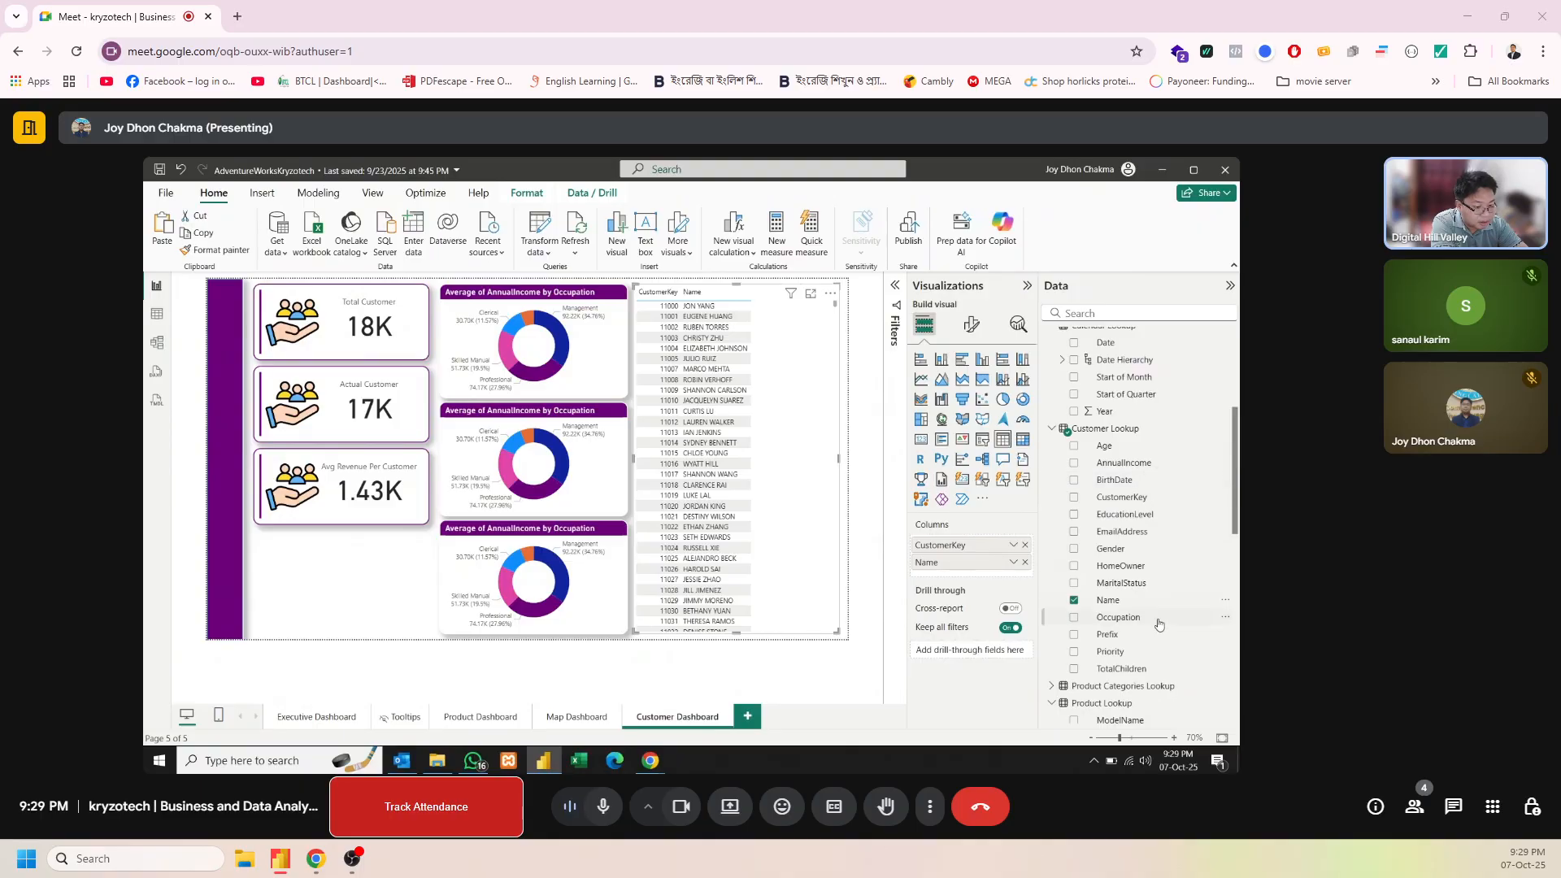
drag(1122, 653, 1009, 579)
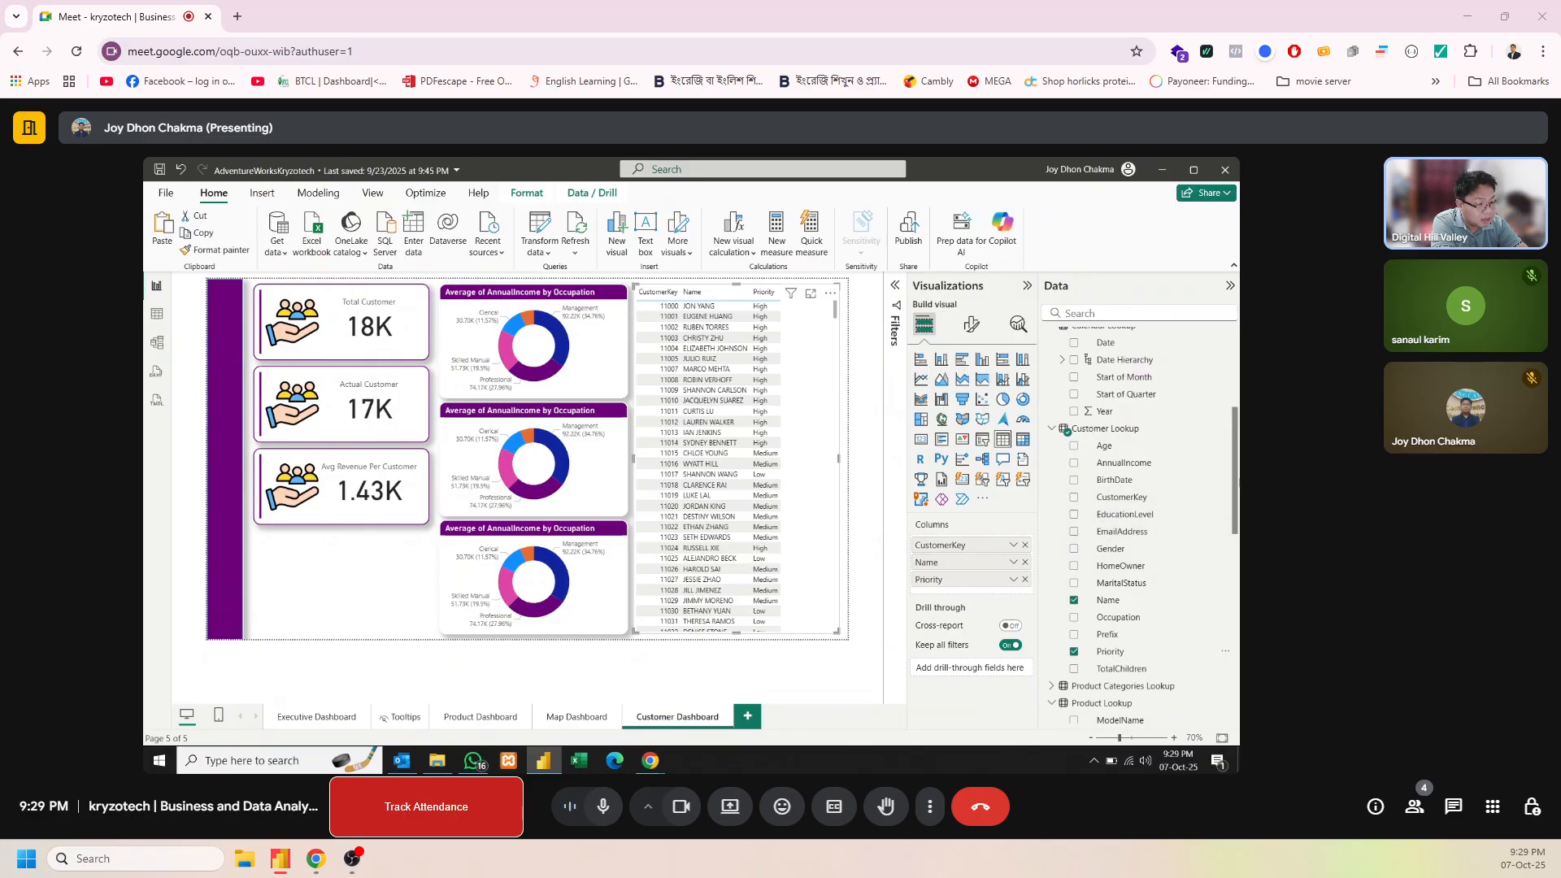
Try the Total Revenue measure as the table's fourth column, and remove it again
drag(1233, 478, 1231, 464)
scroll(1231, 463, up, 5)
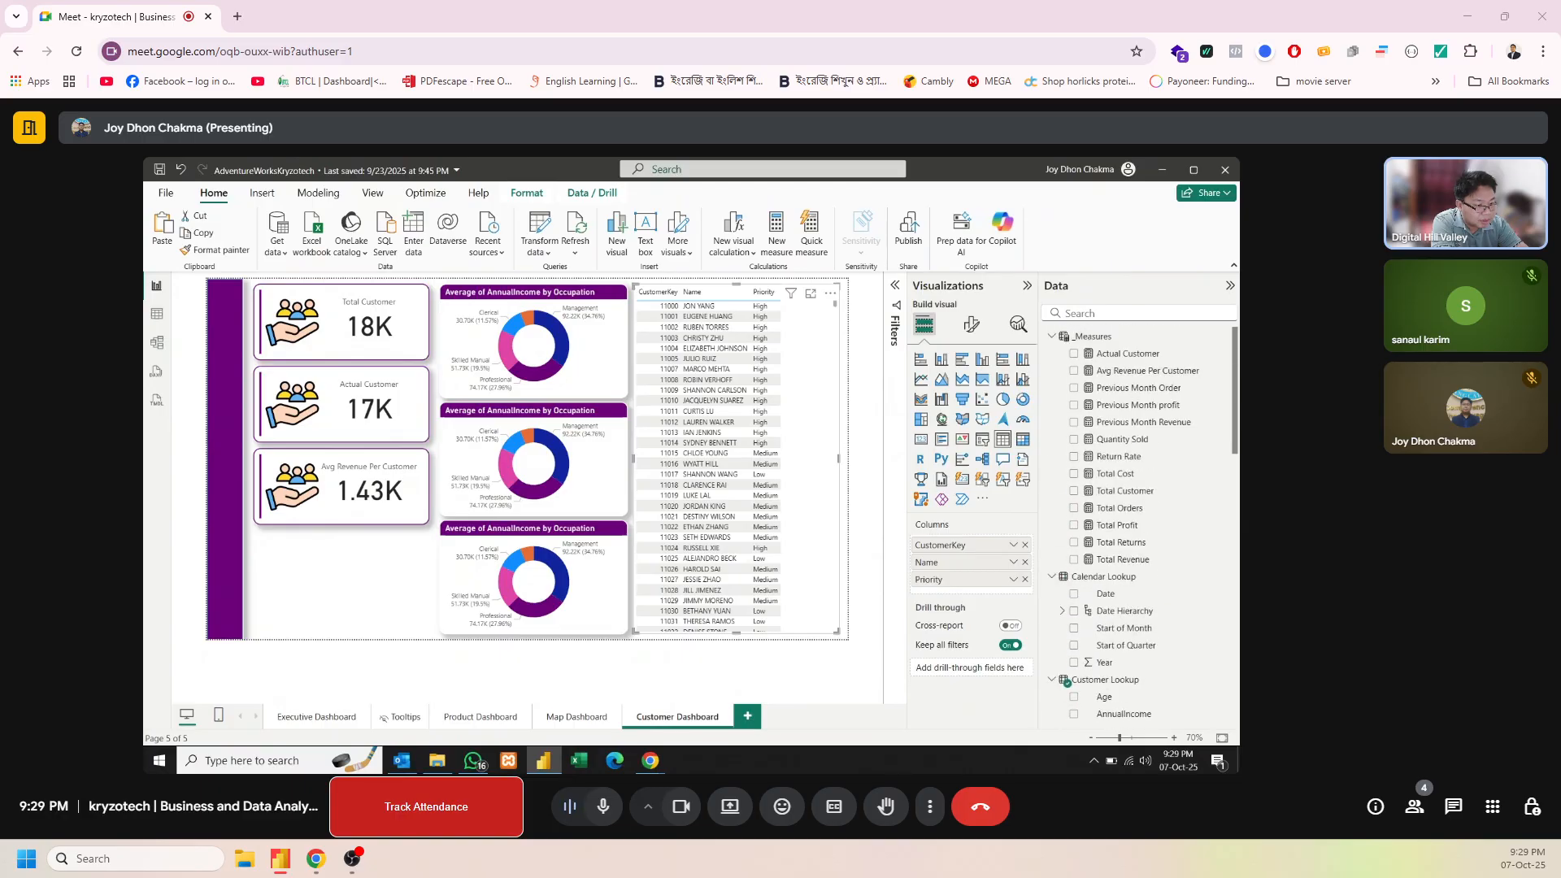
mouse_move(1233, 396)
mouse_down()
mouse_move(1234, 520)
mouse_move(1237, 427)
mouse_up()
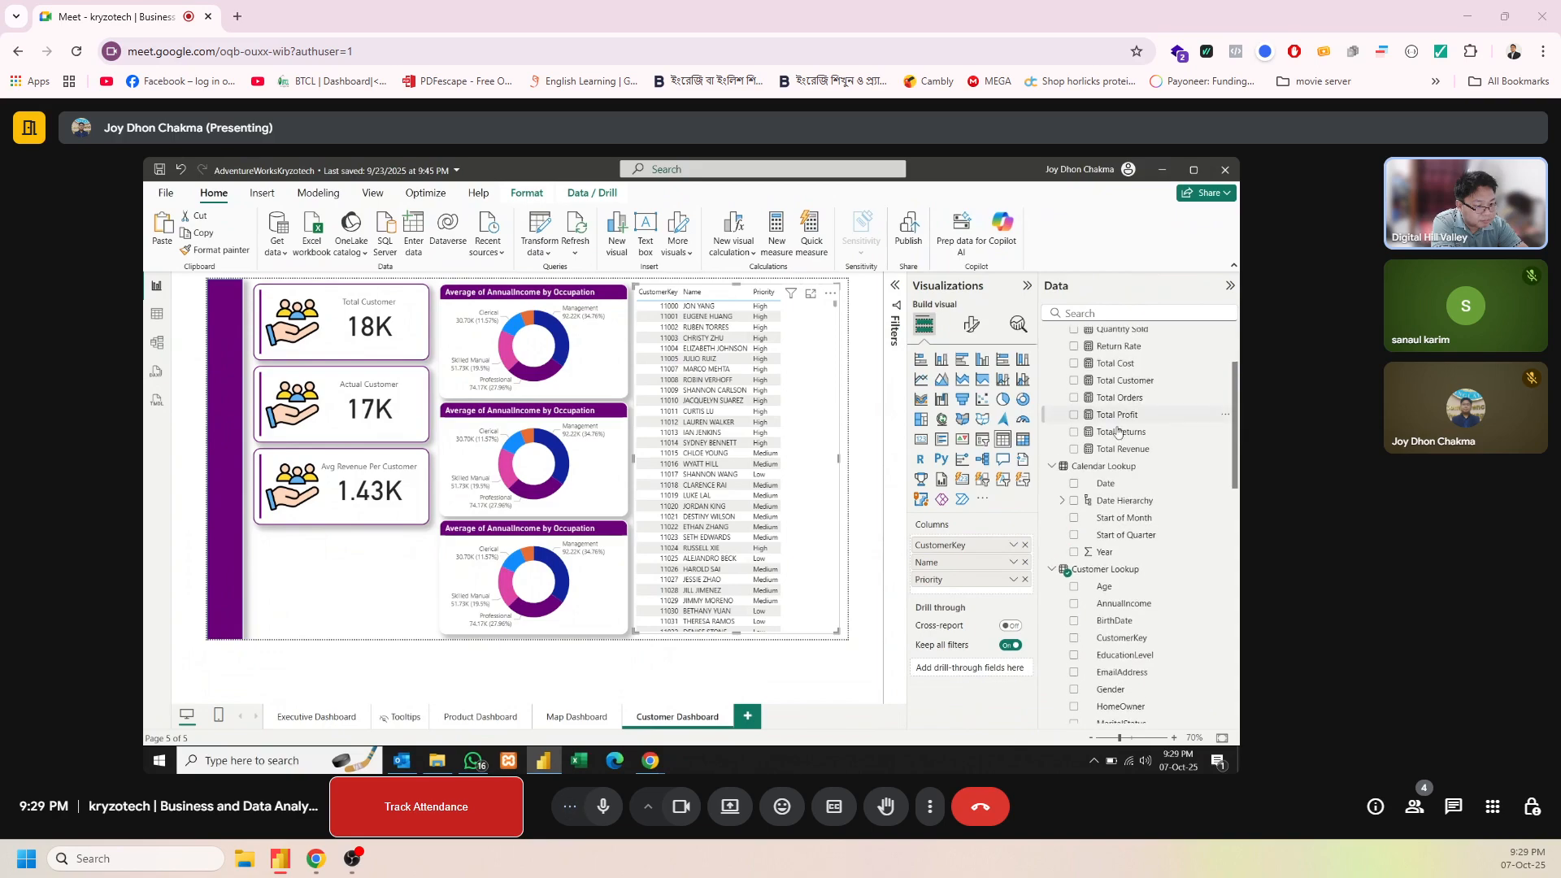
drag(1119, 449, 1011, 599)
click(1013, 598)
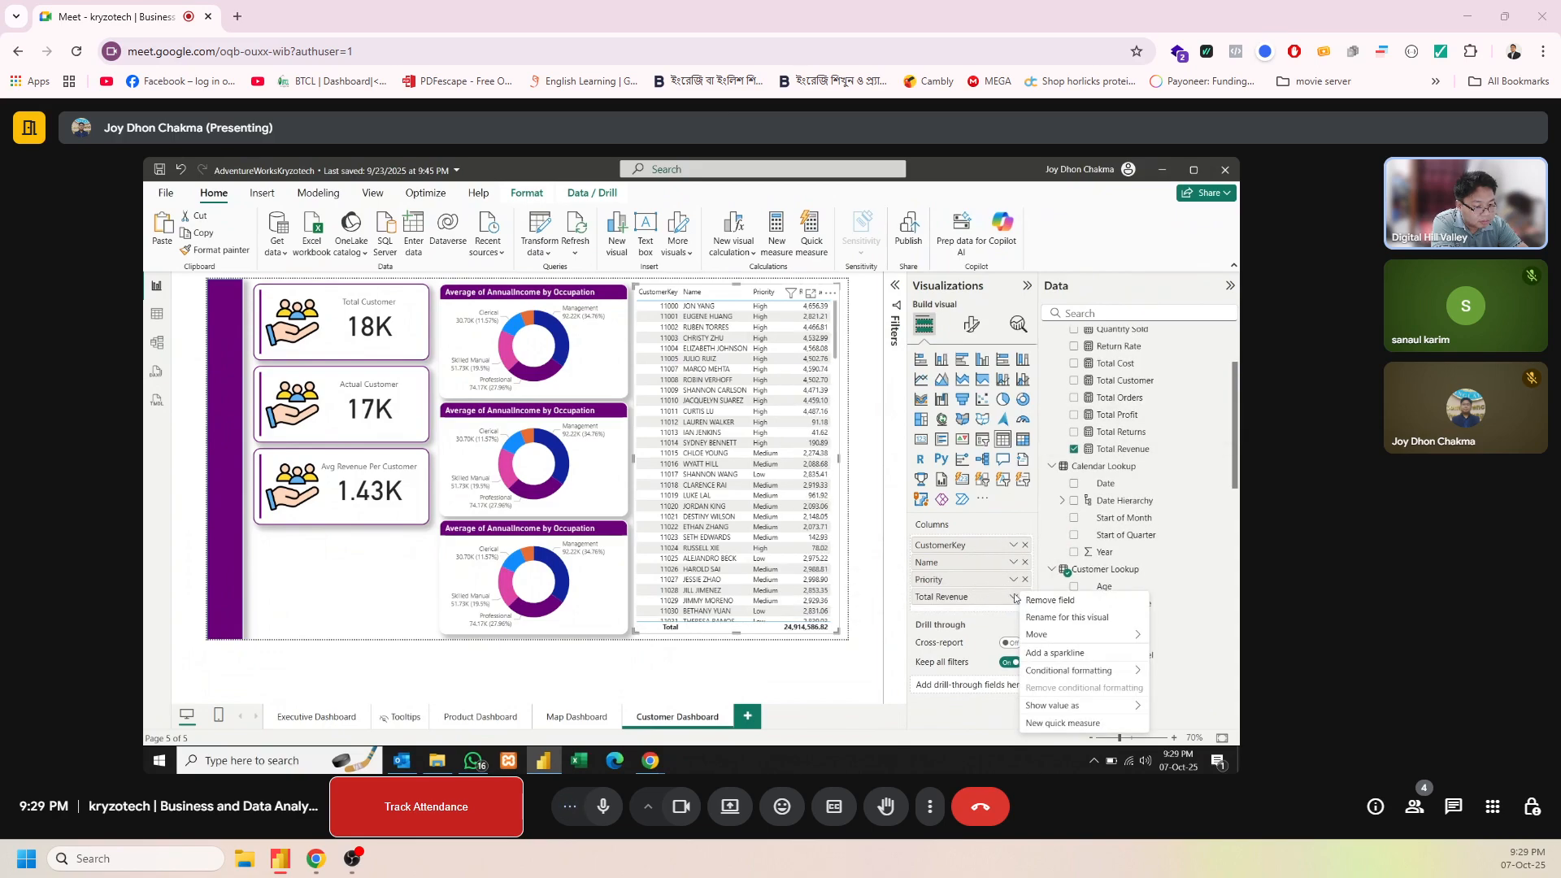
click(978, 601)
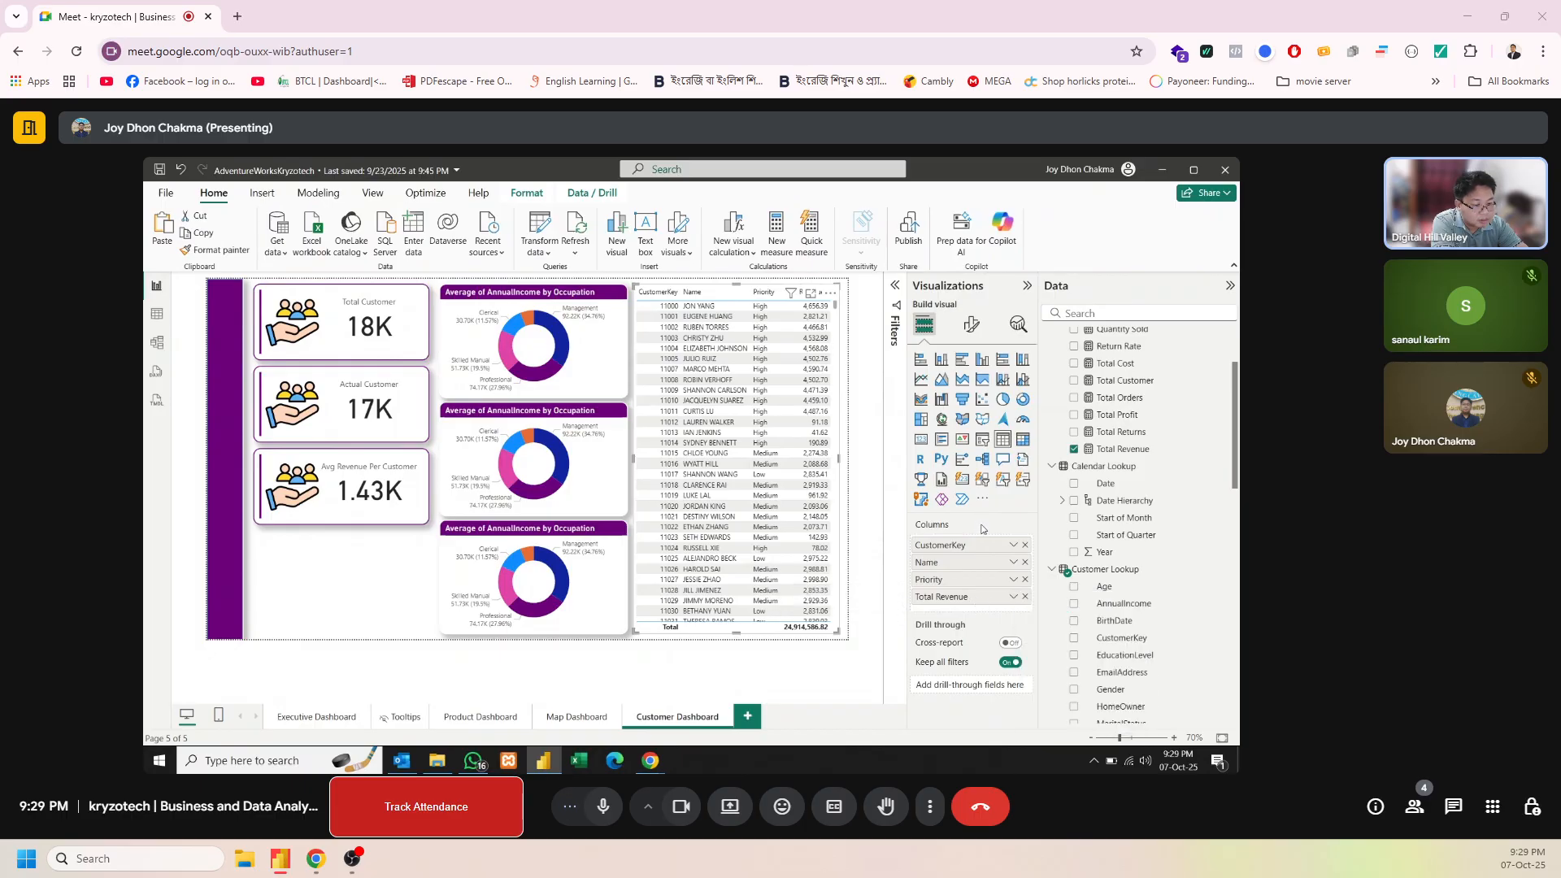
click(1025, 596)
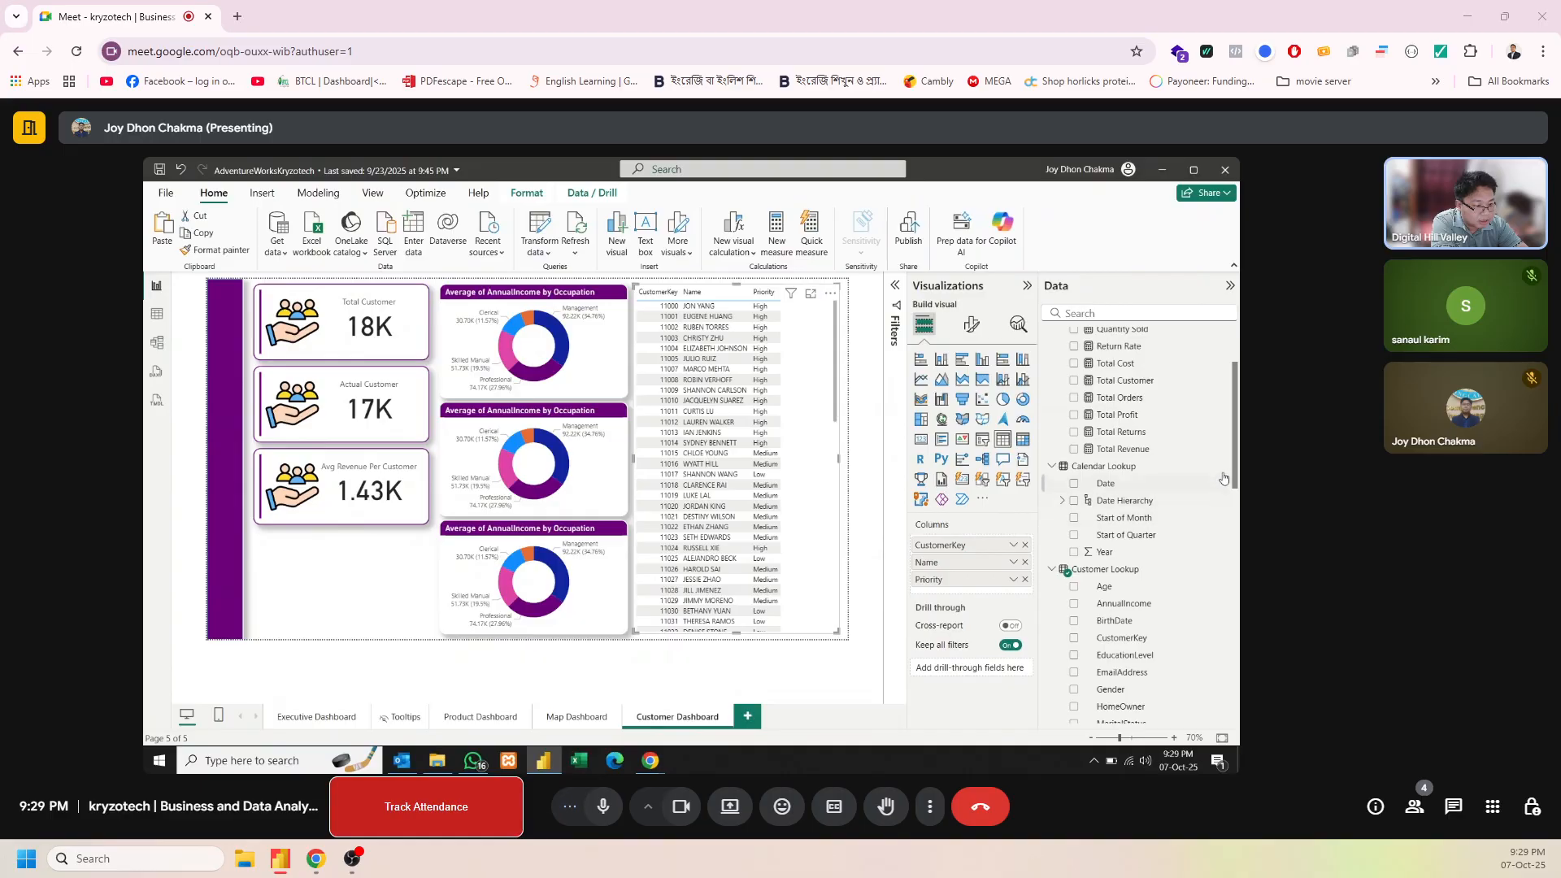
Add the Avg Revenue Per Customer measure to the table and rename it Avg Revenue for this visual
drag(1237, 456, 1213, 690)
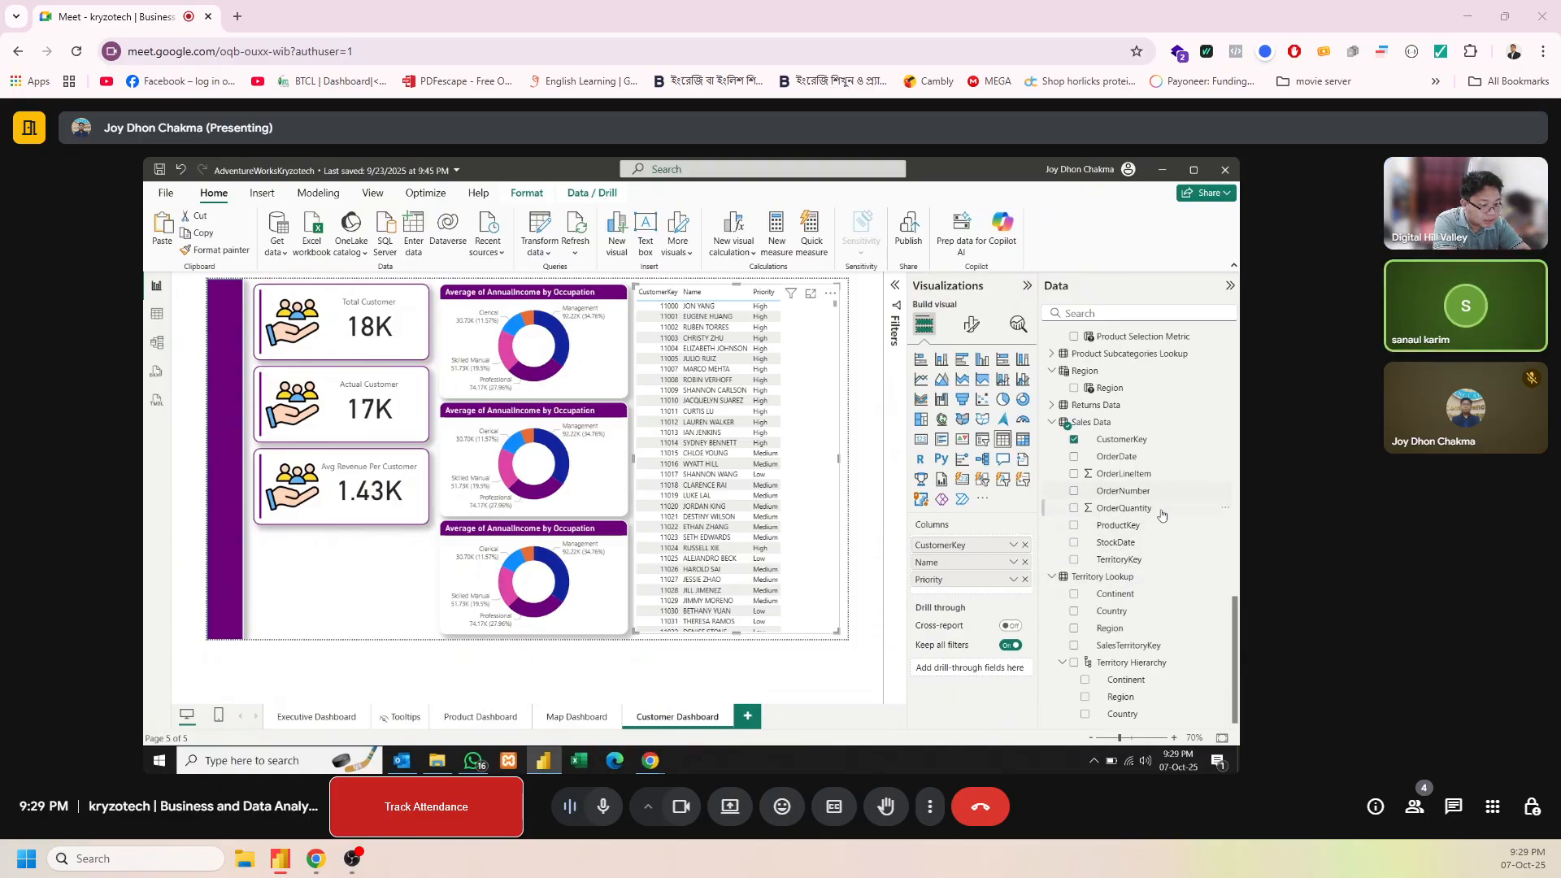
drag(1237, 633, 1217, 457)
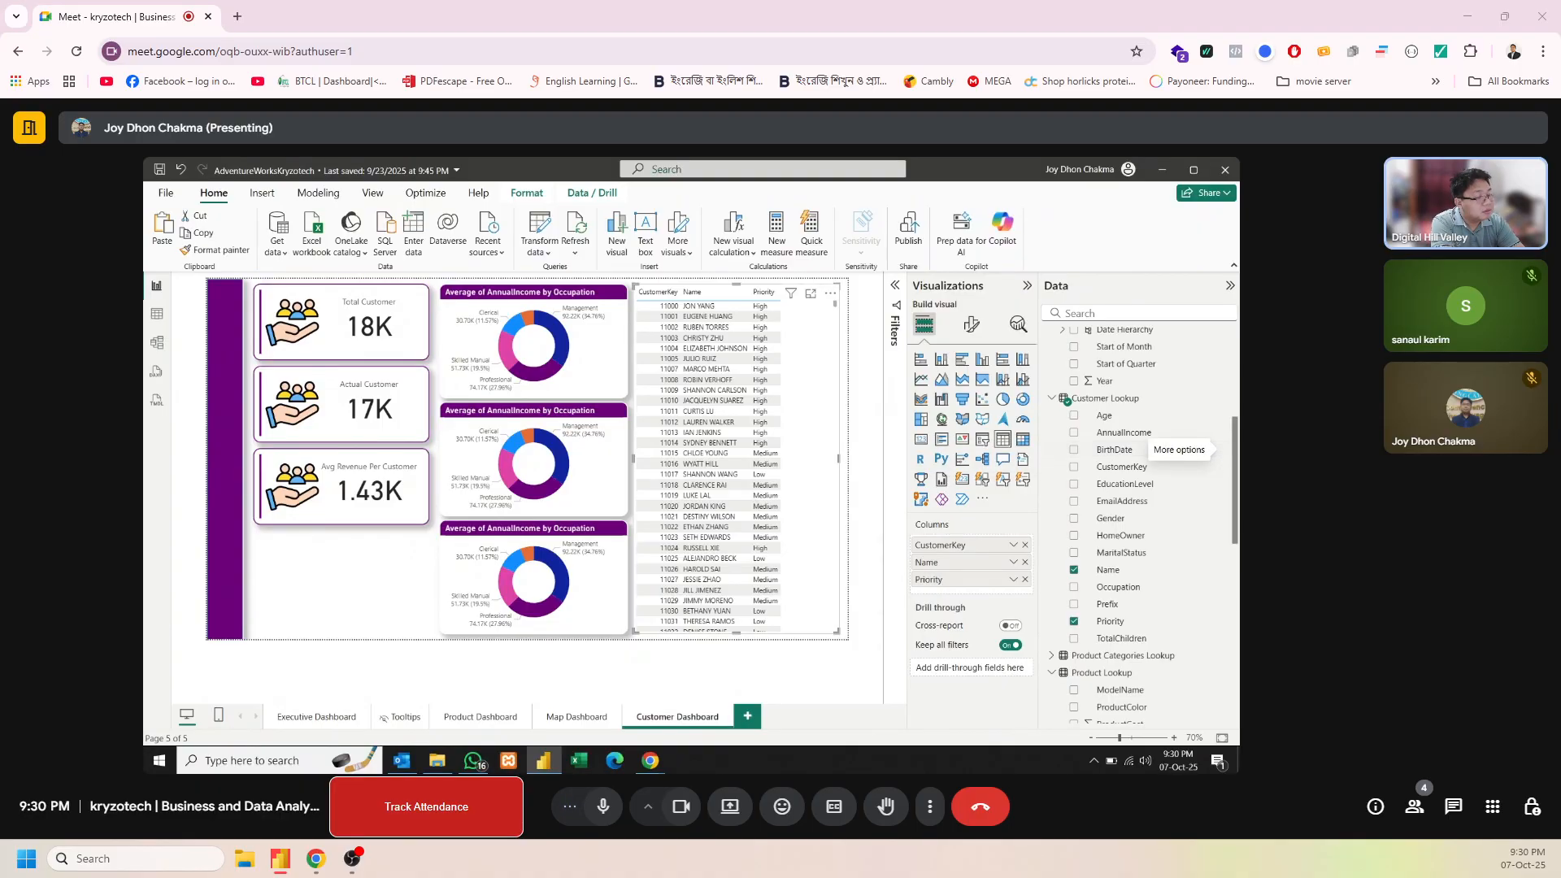
drag(1237, 465, 992, 598)
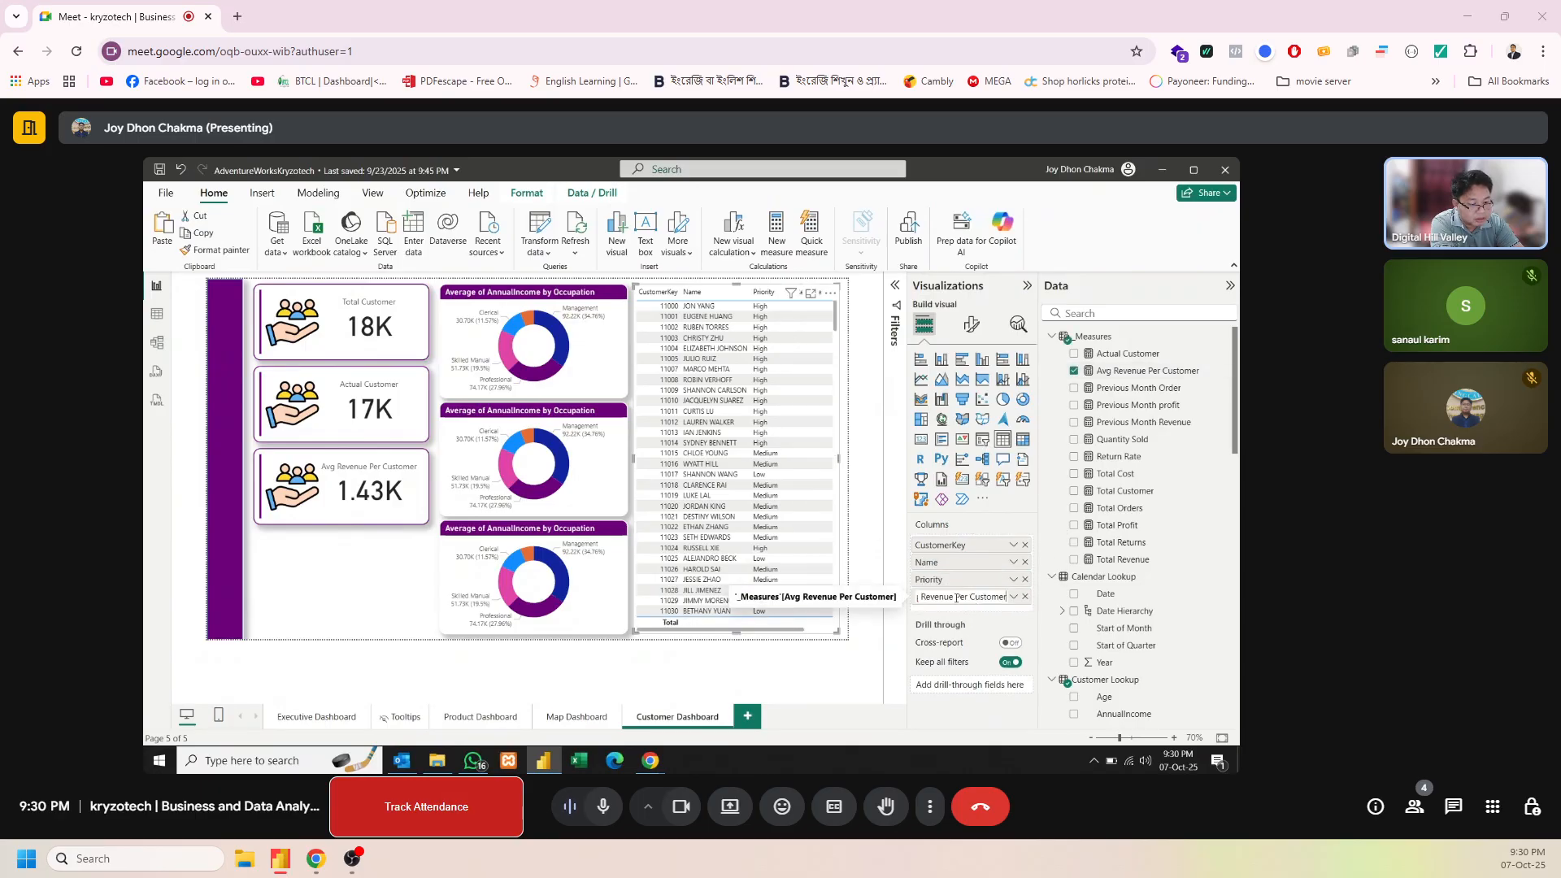
drag(982, 599, 1007, 602)
key(BackSpace)
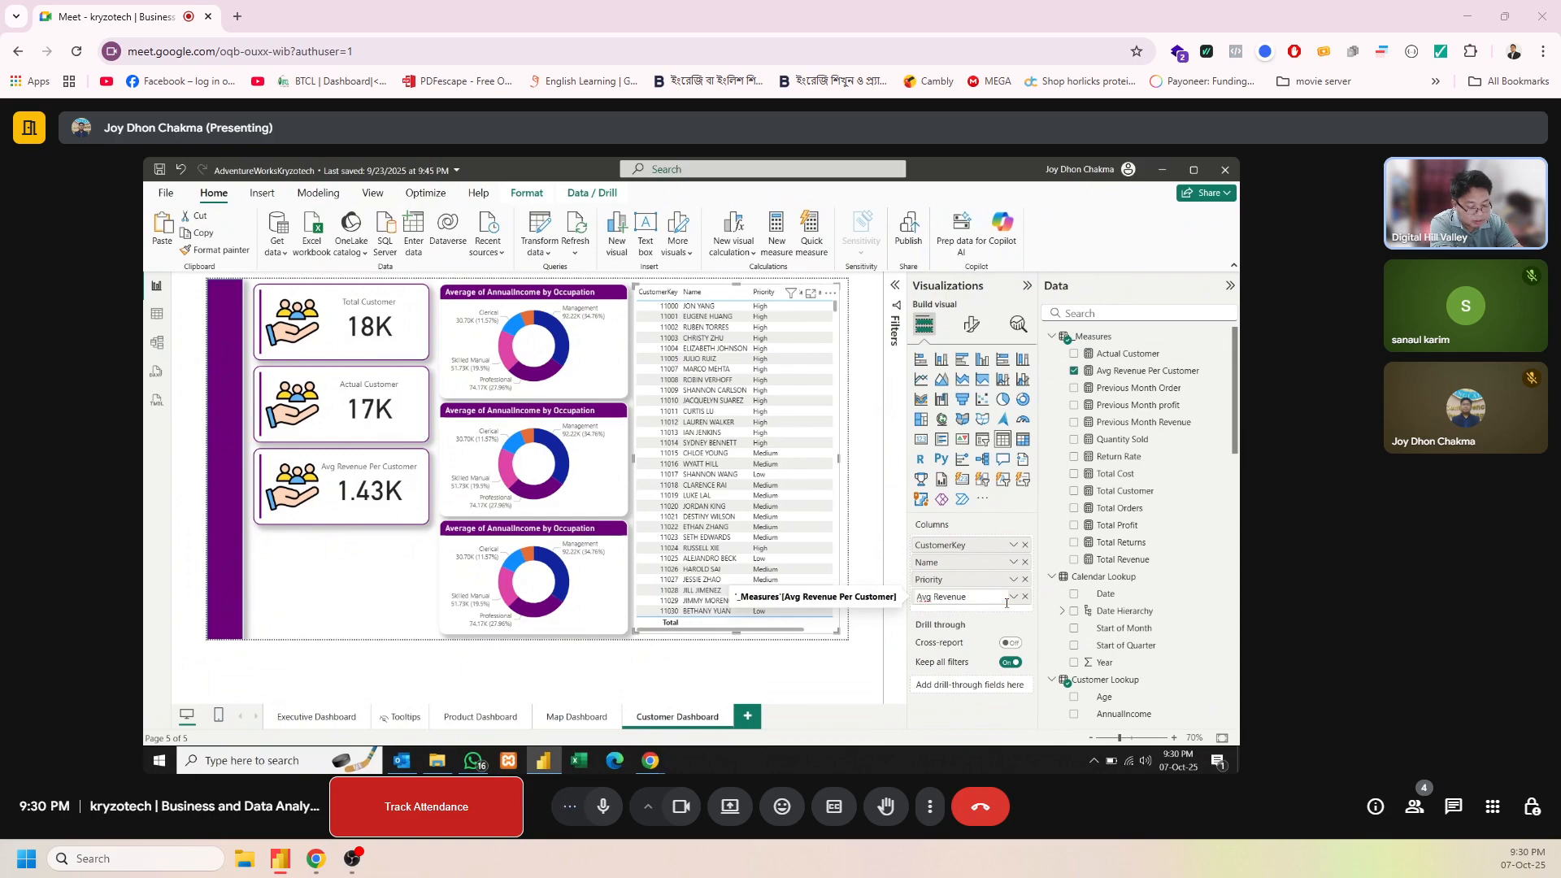
key(Return)
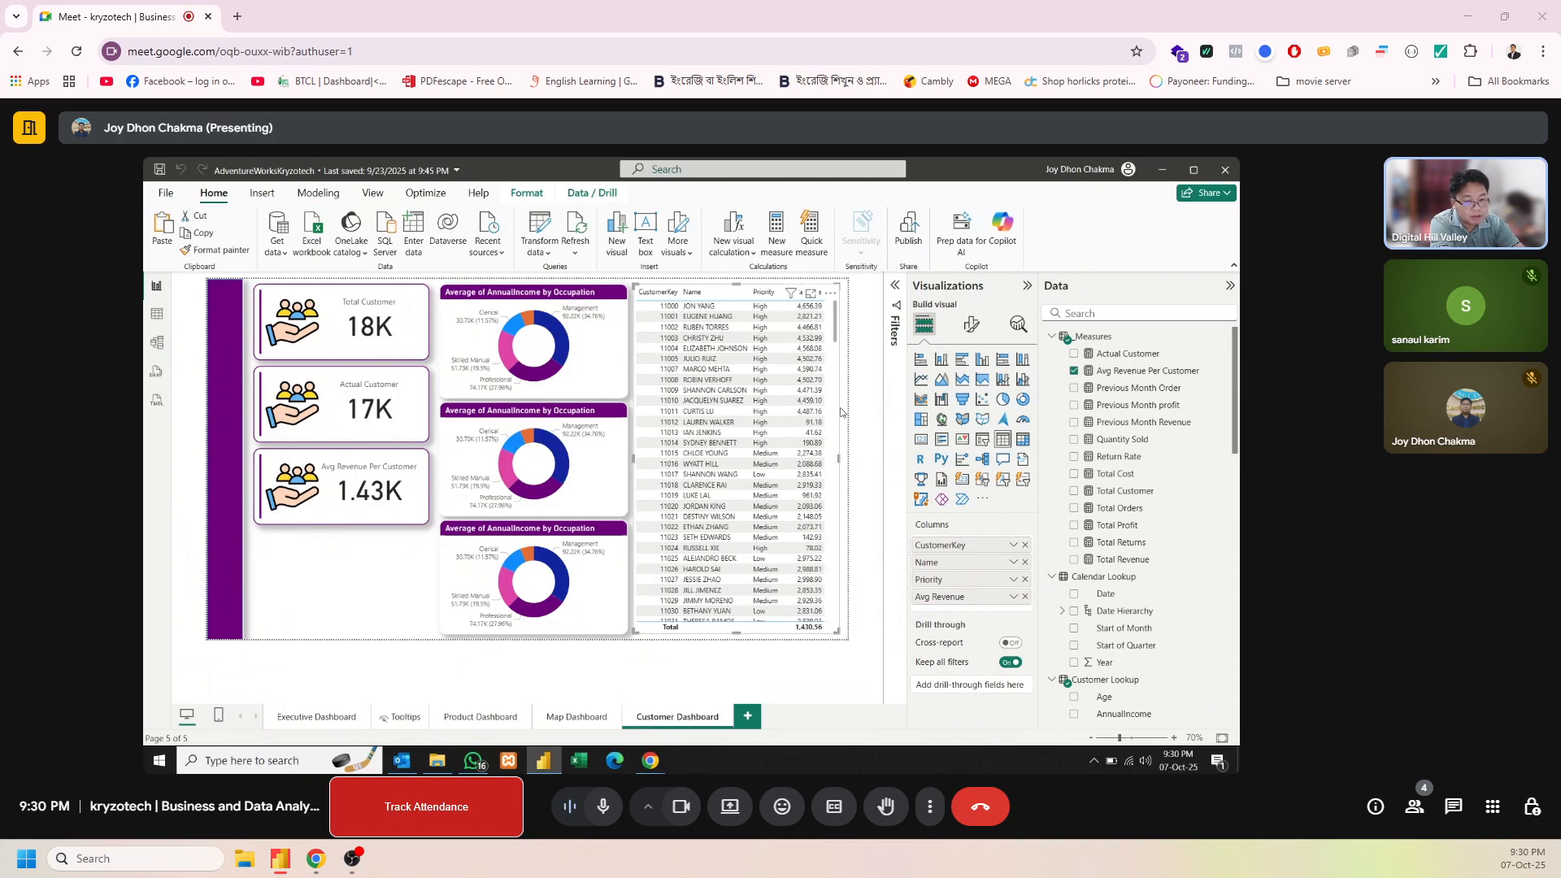
Turn on the title of the customer details table
click(972, 324)
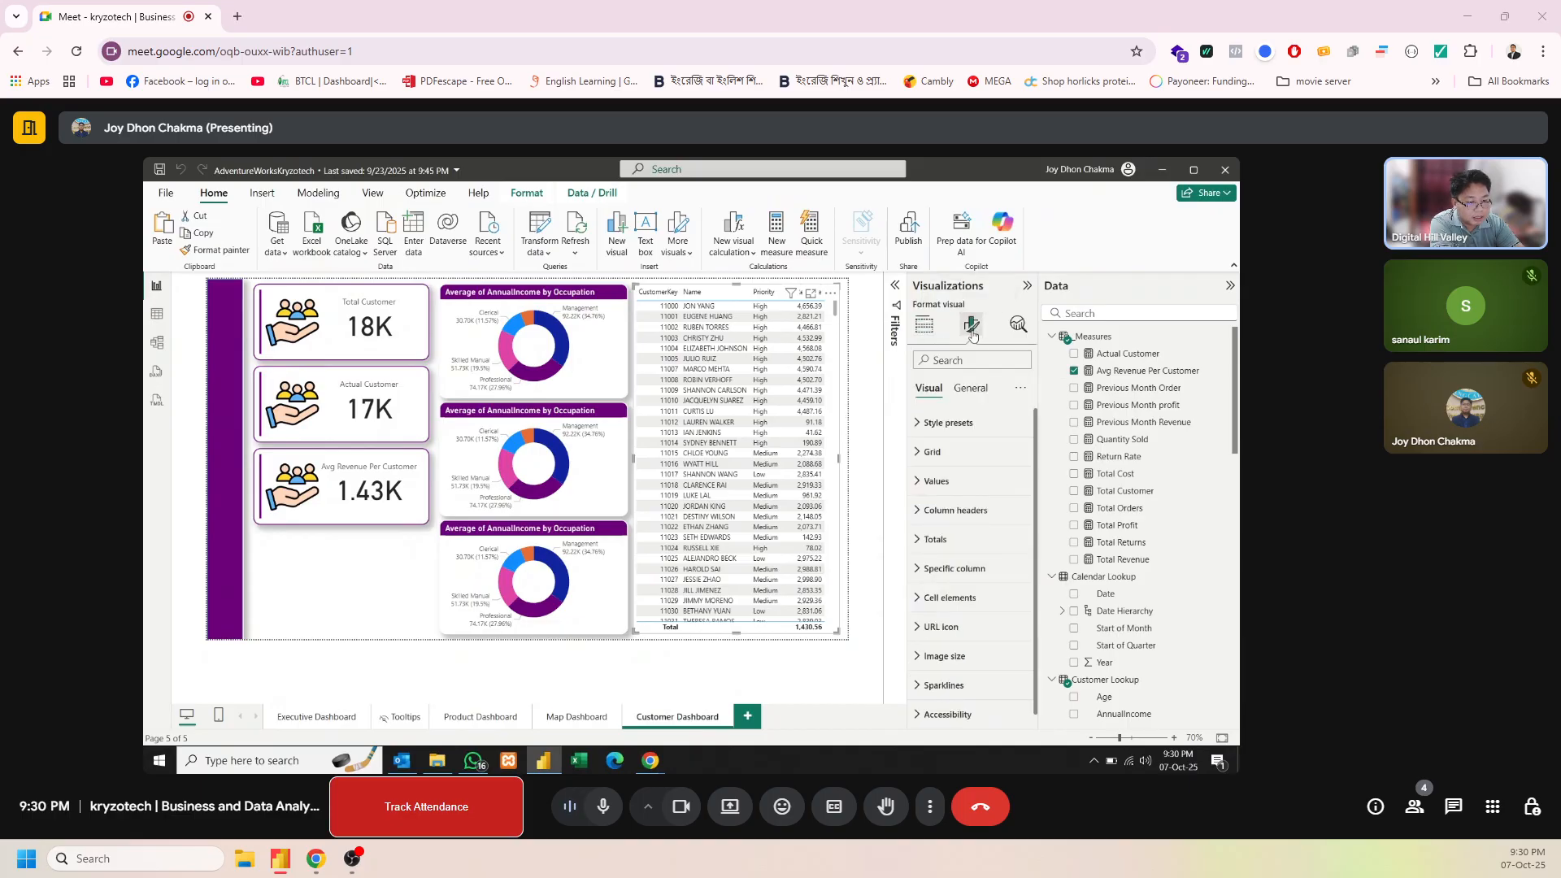
click(971, 389)
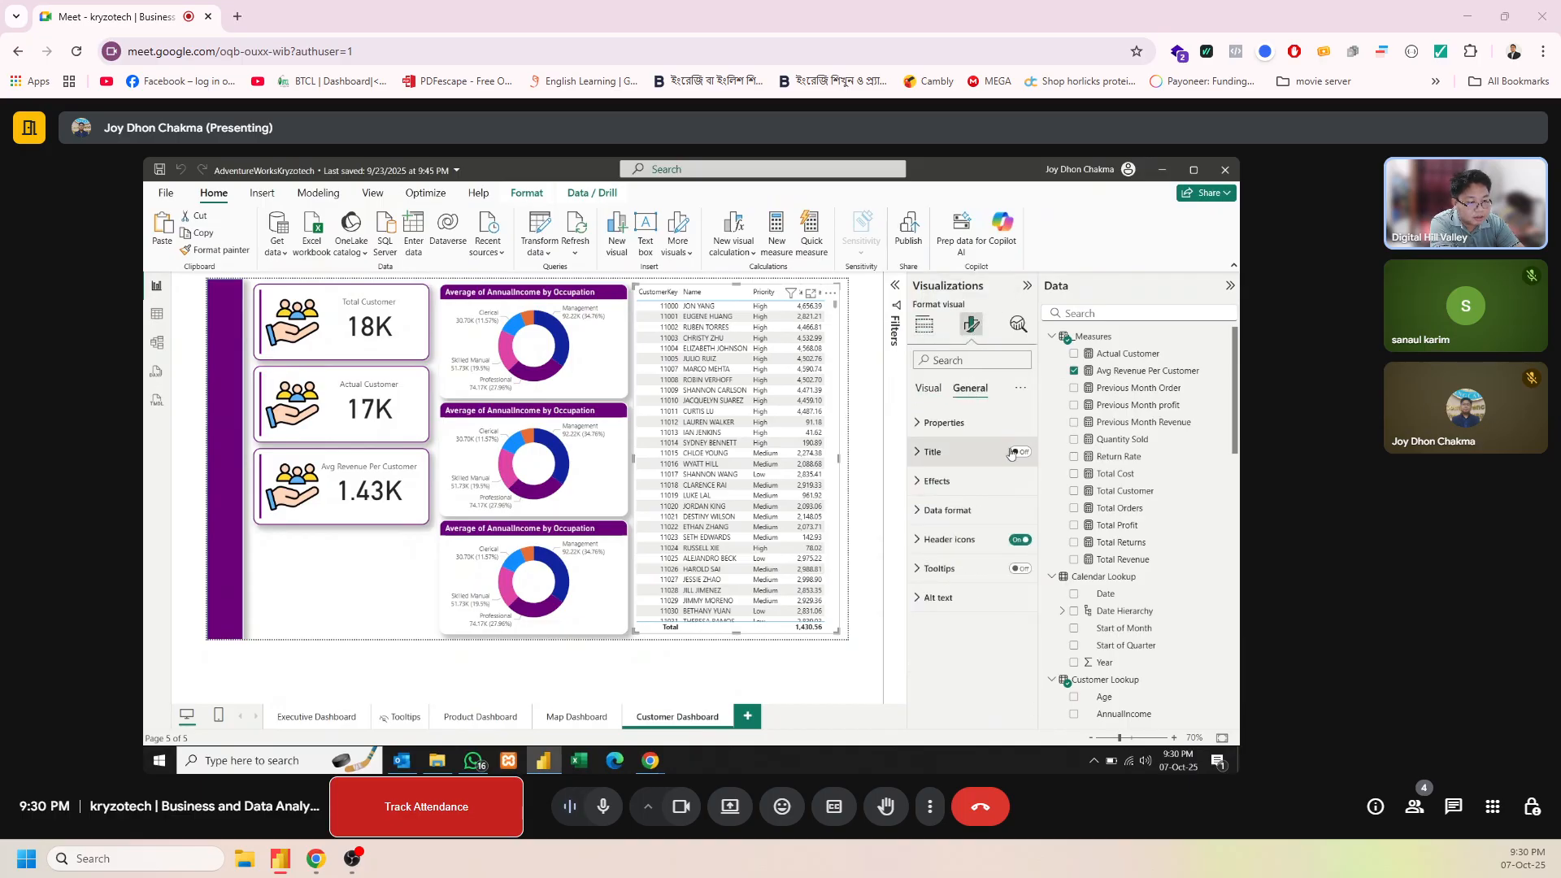
click(933, 453)
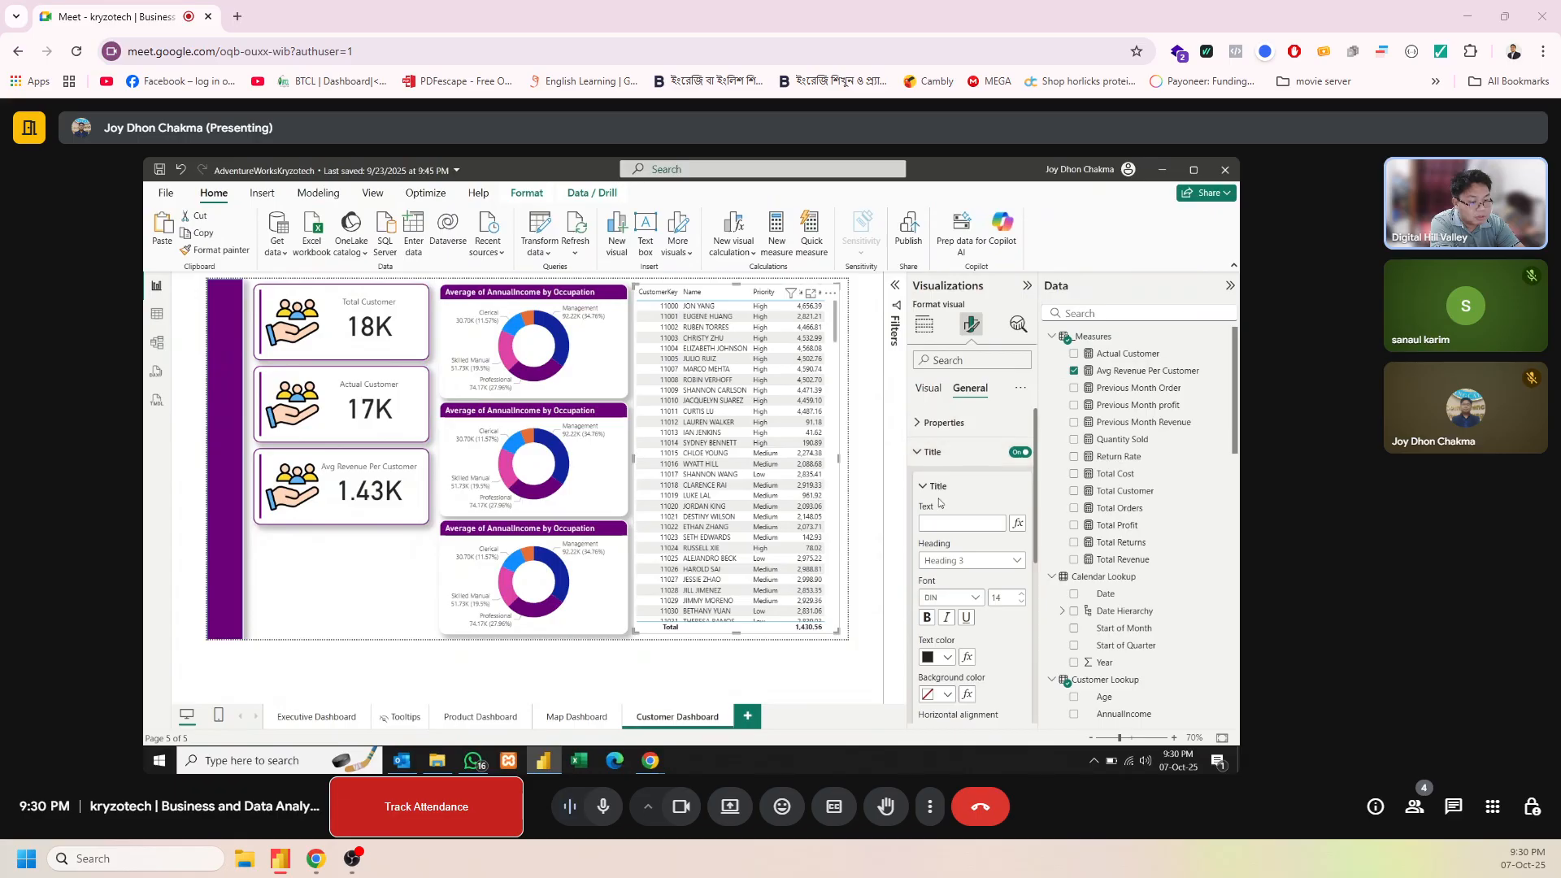
click(938, 527)
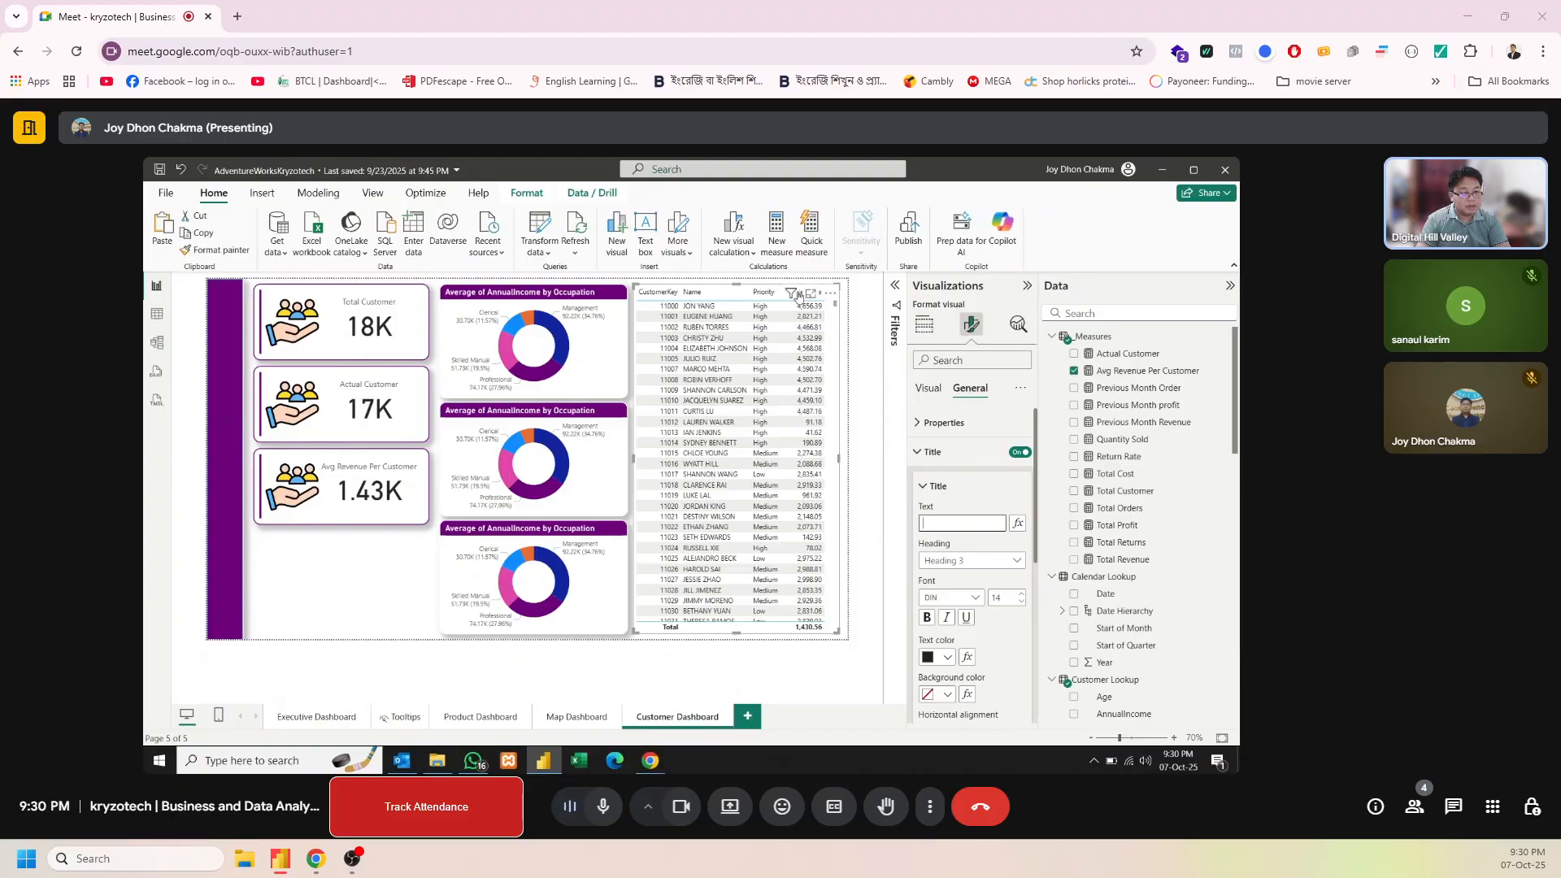
click(841, 343)
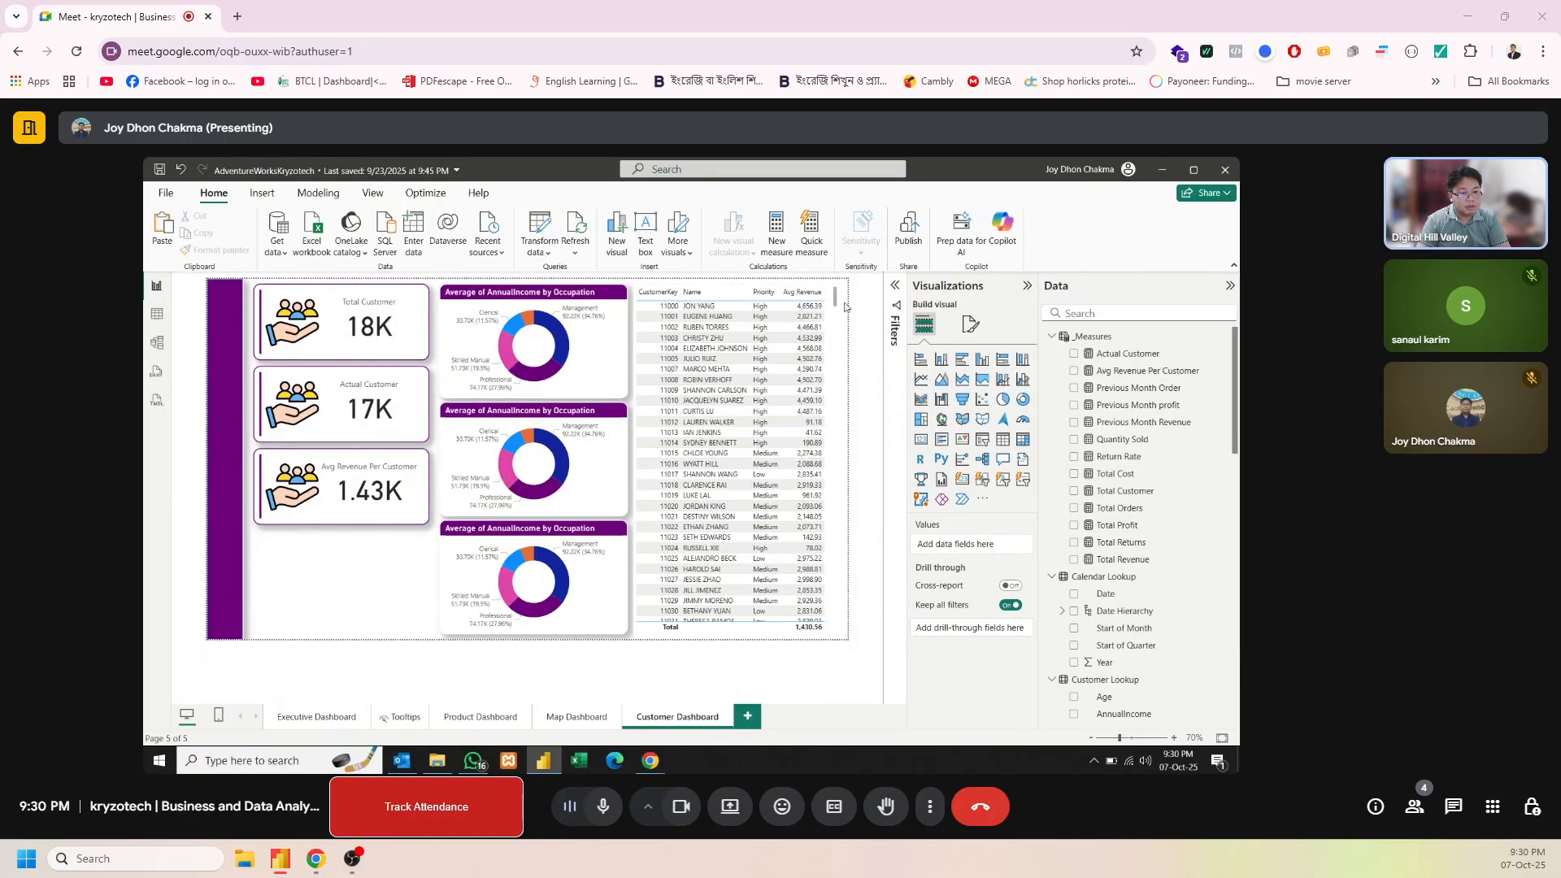
mouse_move(786, 303)
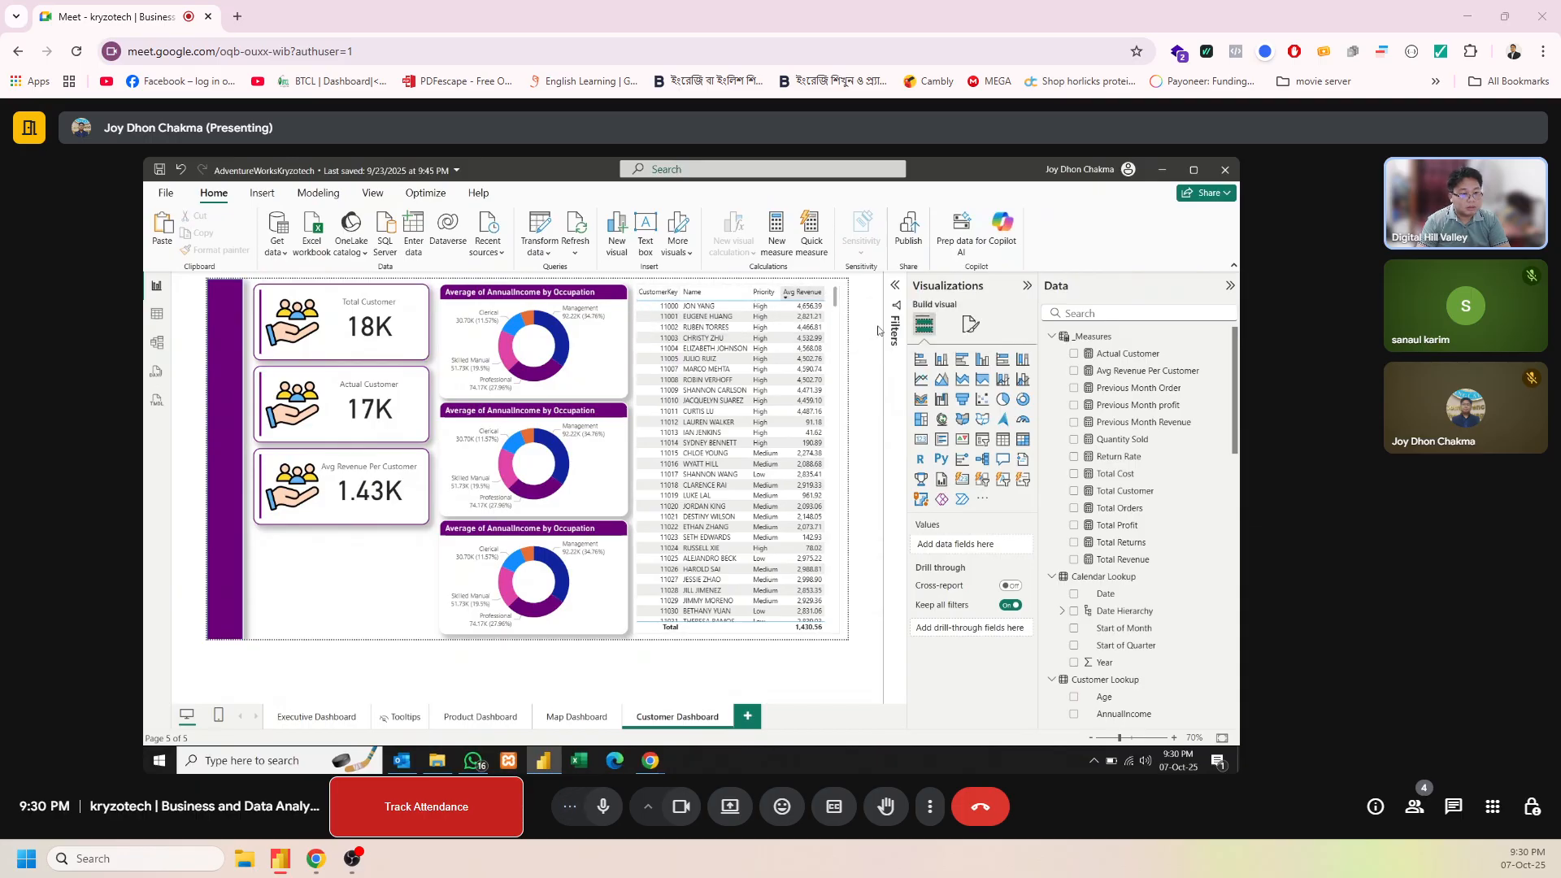
click(973, 326)
click(961, 398)
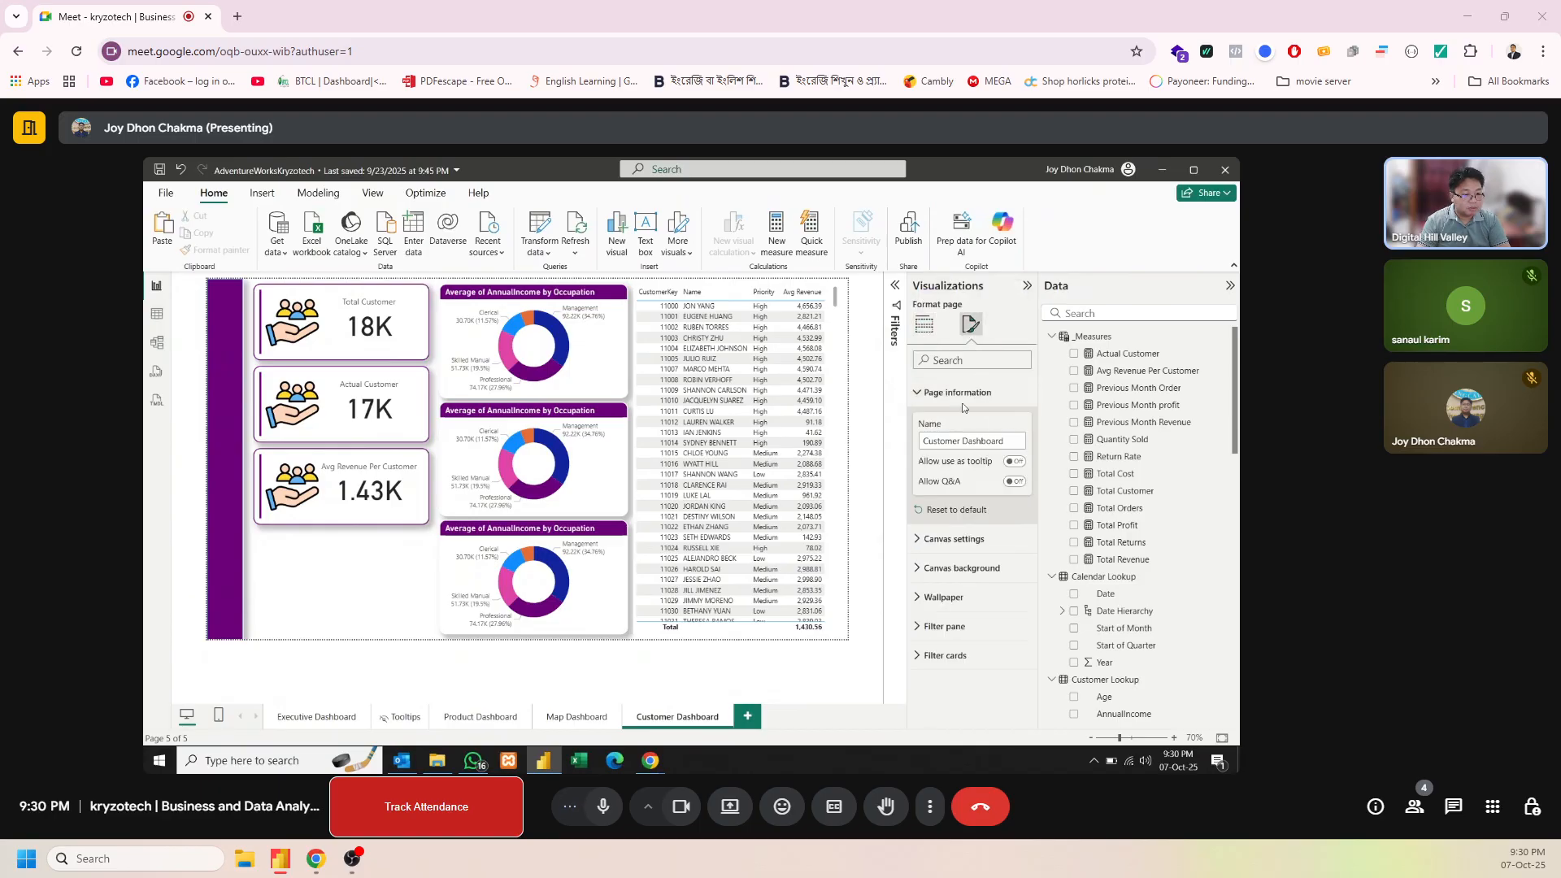
Set the customer details table's title text to "Averg Revenue Wise Customers"
click(837, 328)
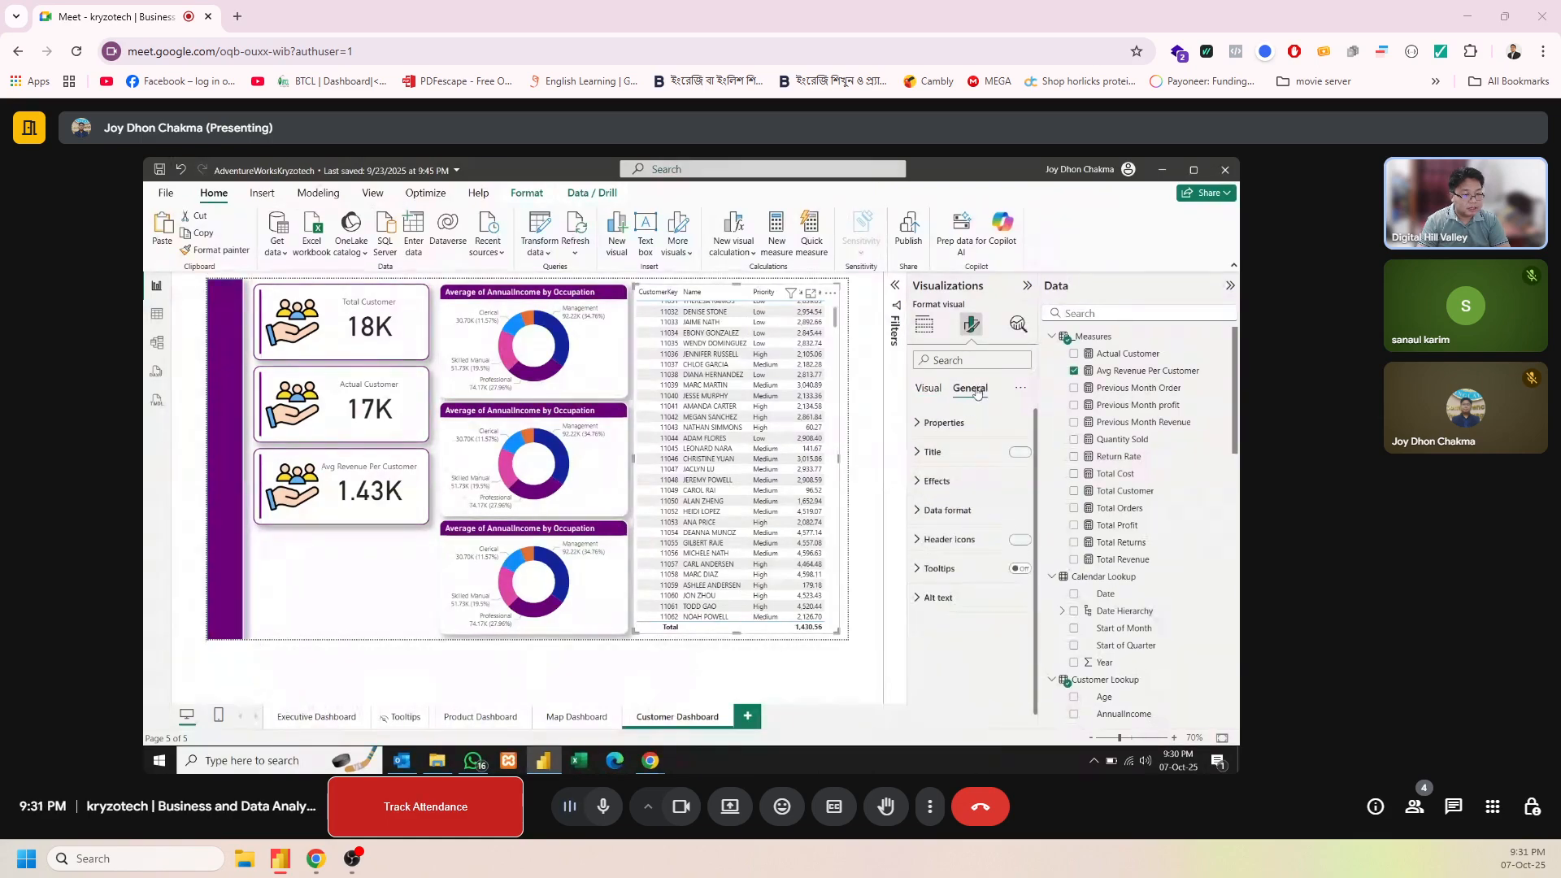
click(973, 388)
click(958, 453)
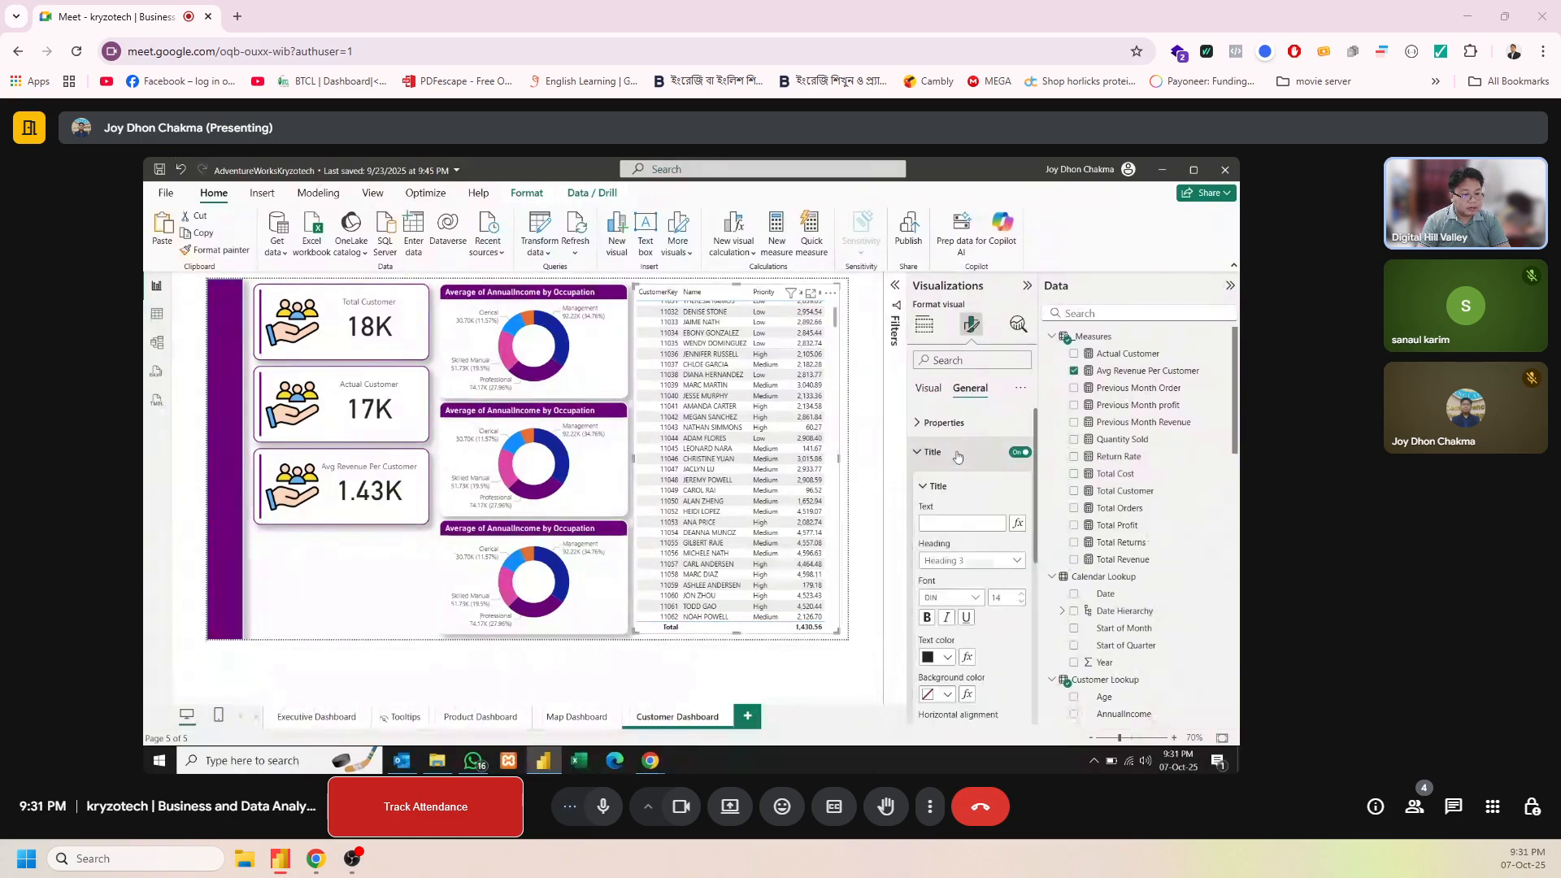
click(948, 523)
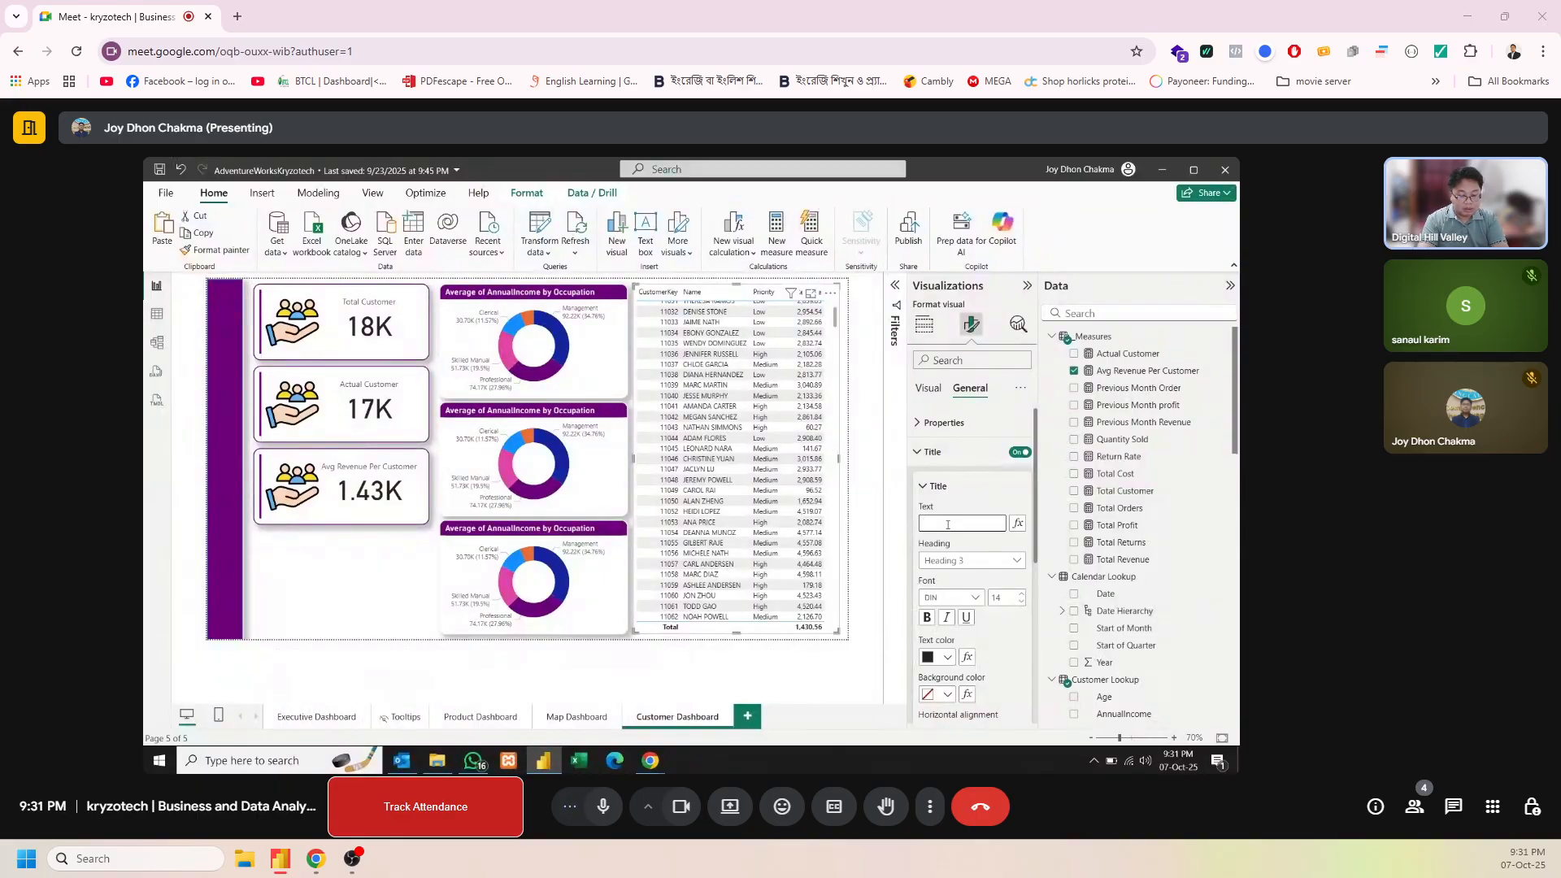
text(Averg)
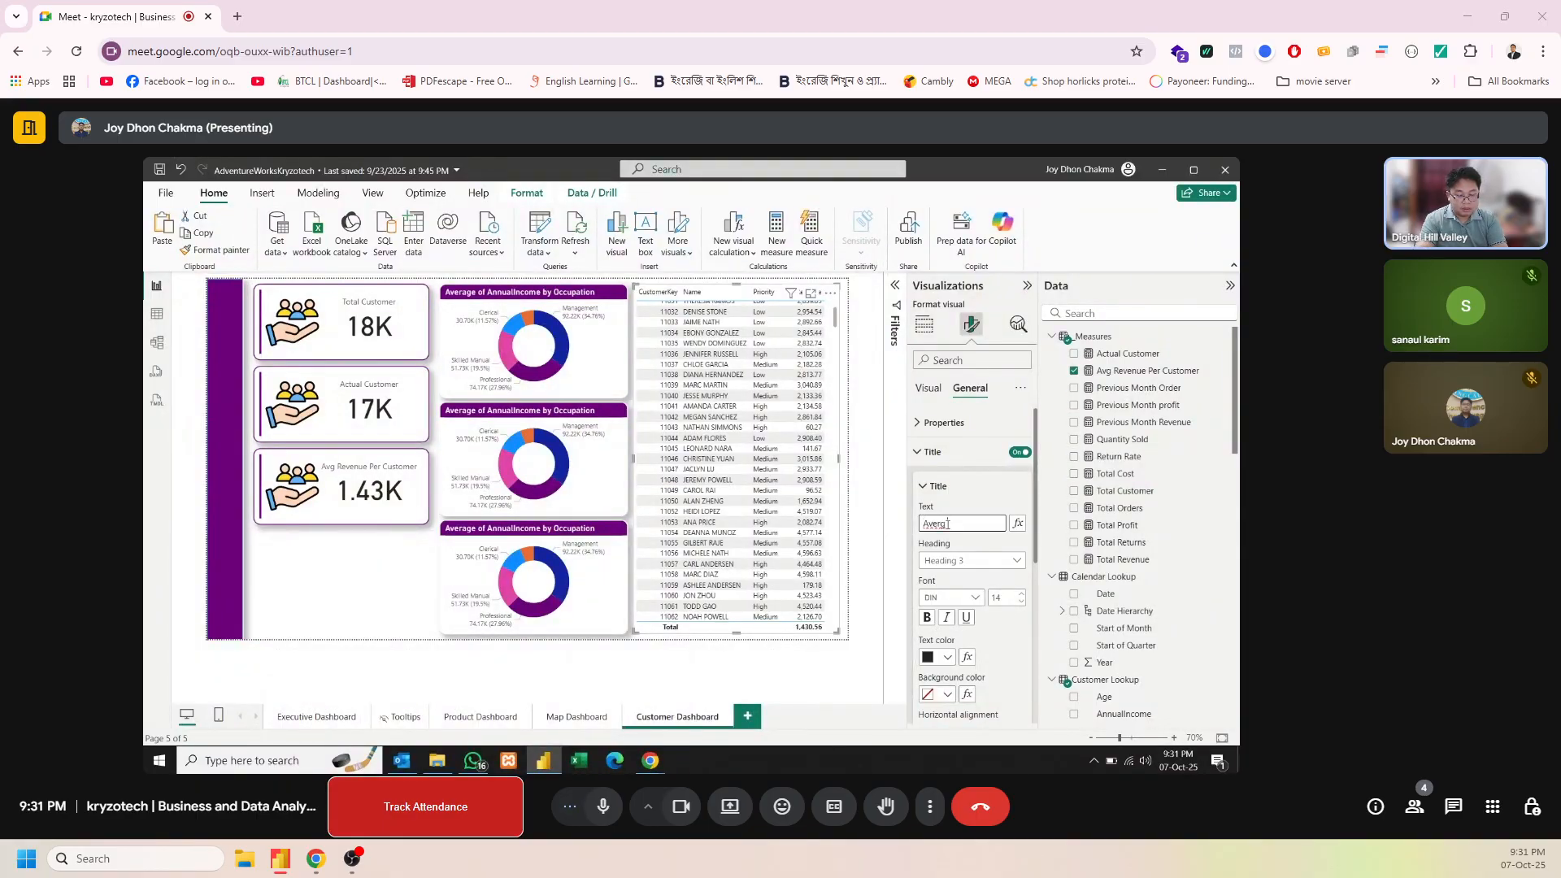
text( Revenuw)
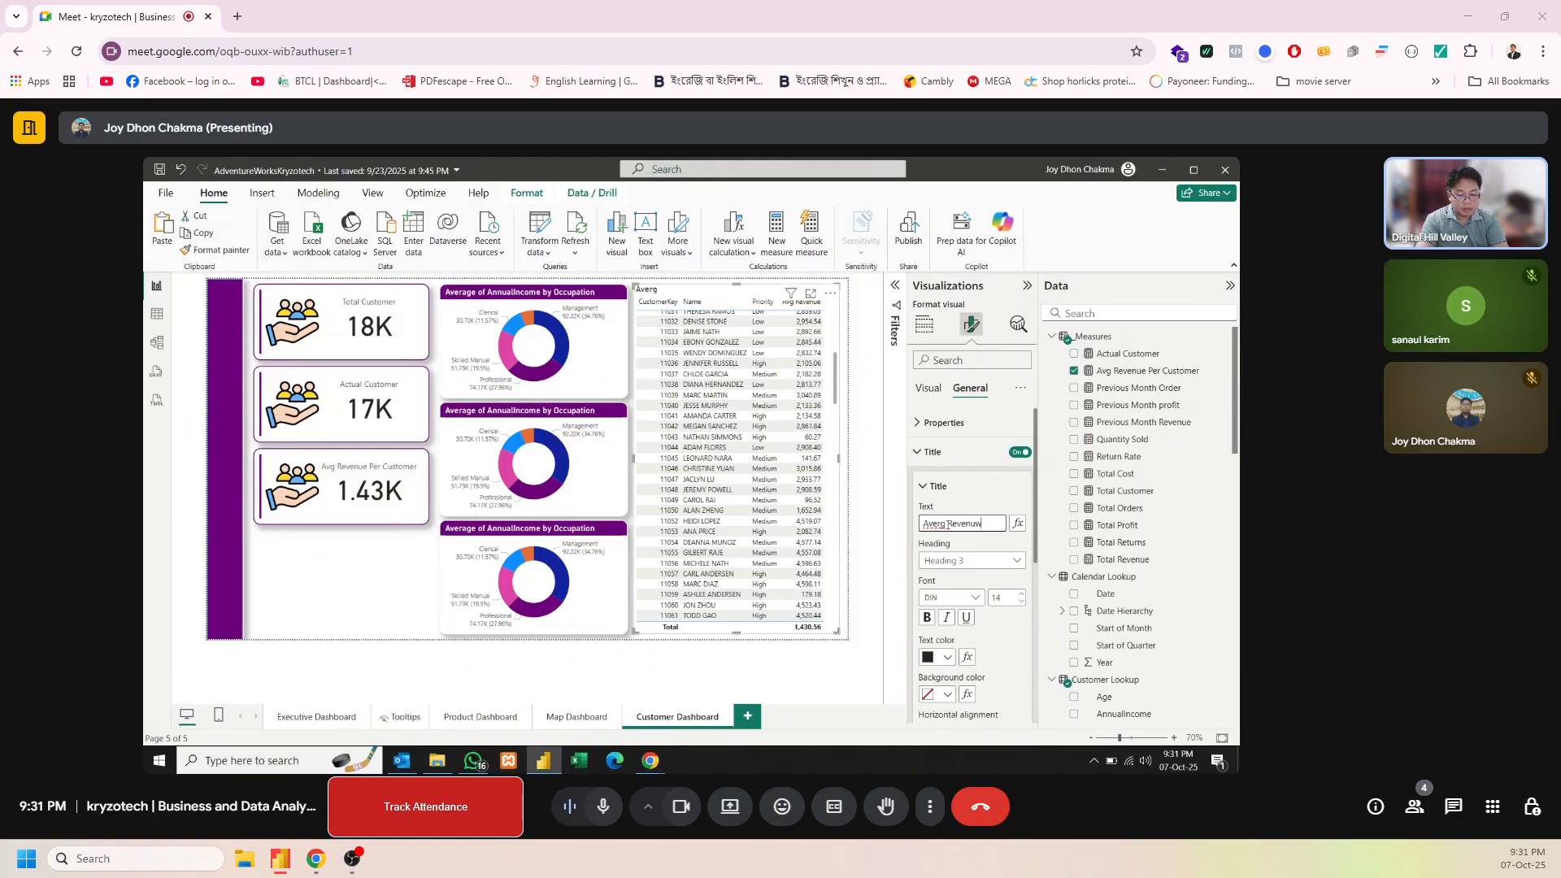
text( Wise Customer)
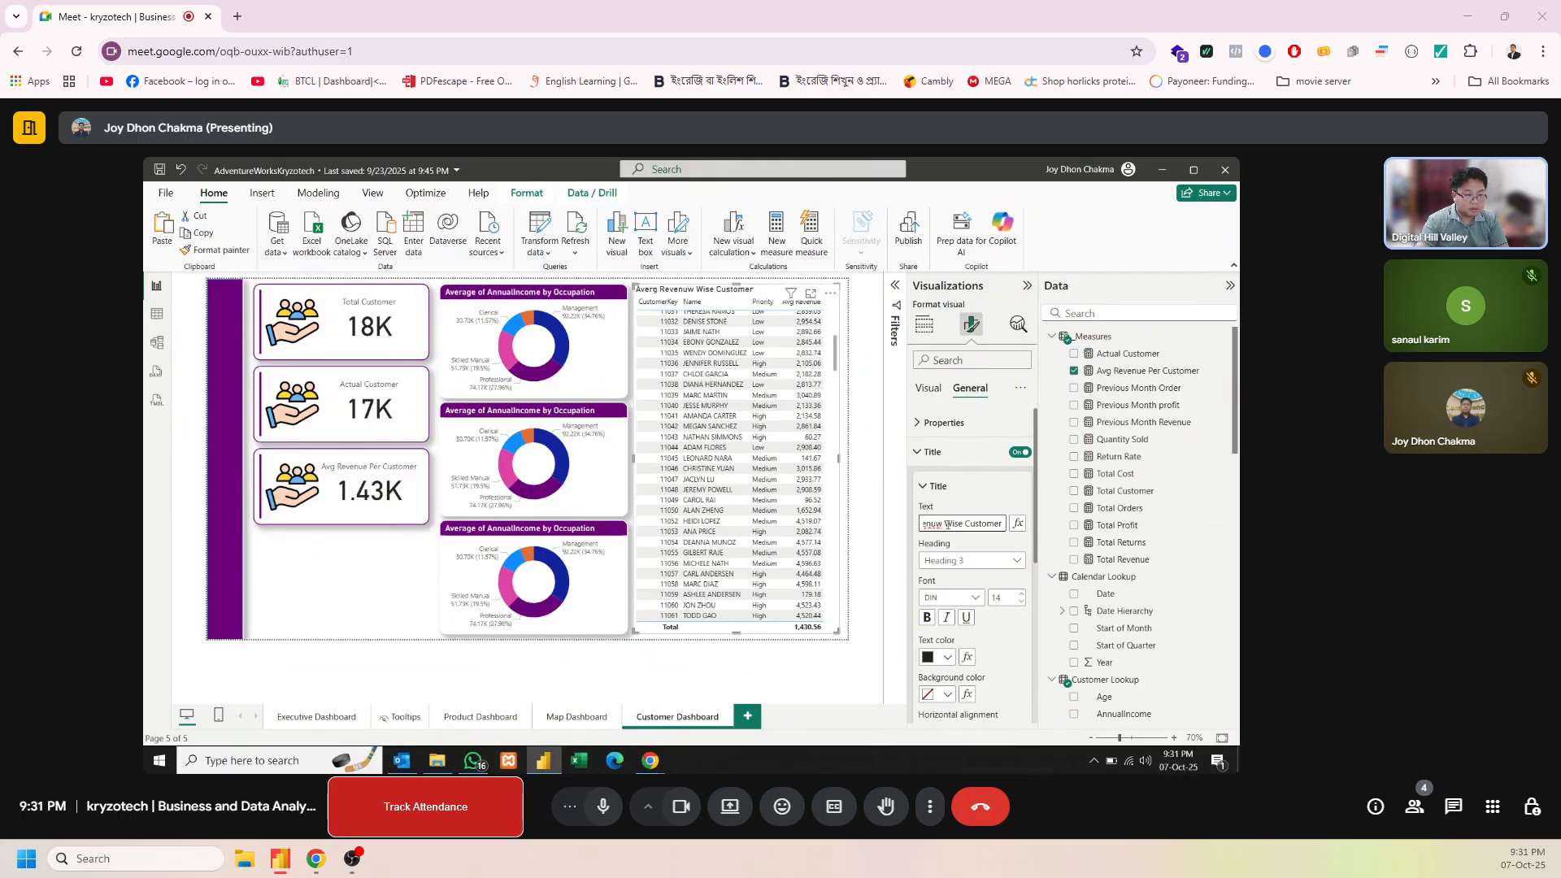
text(s)
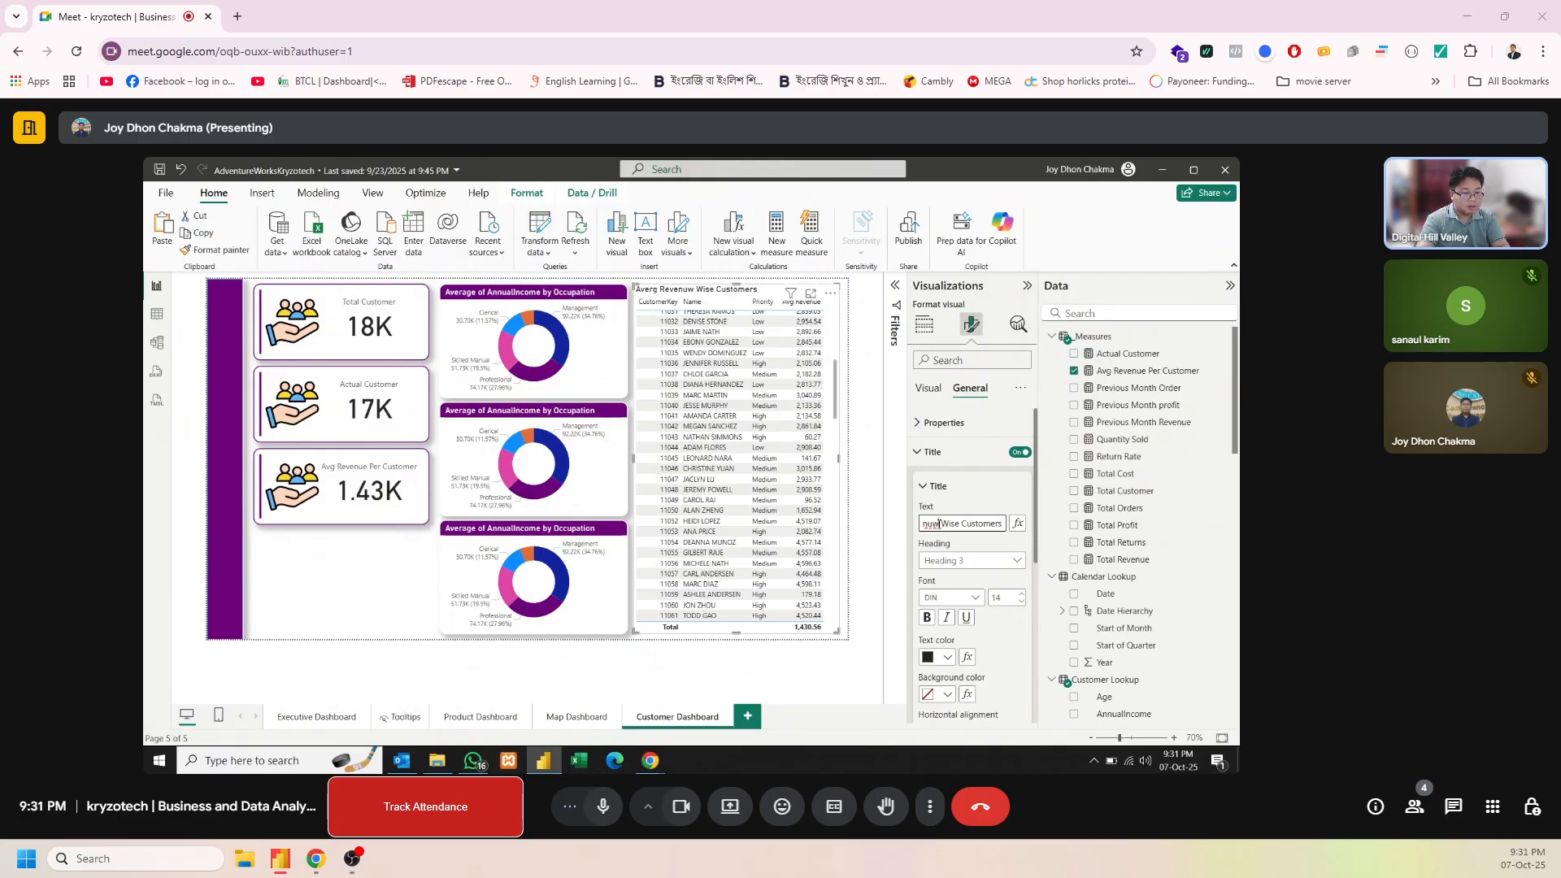
click(939, 524)
key(BackSpace)
text(enue)
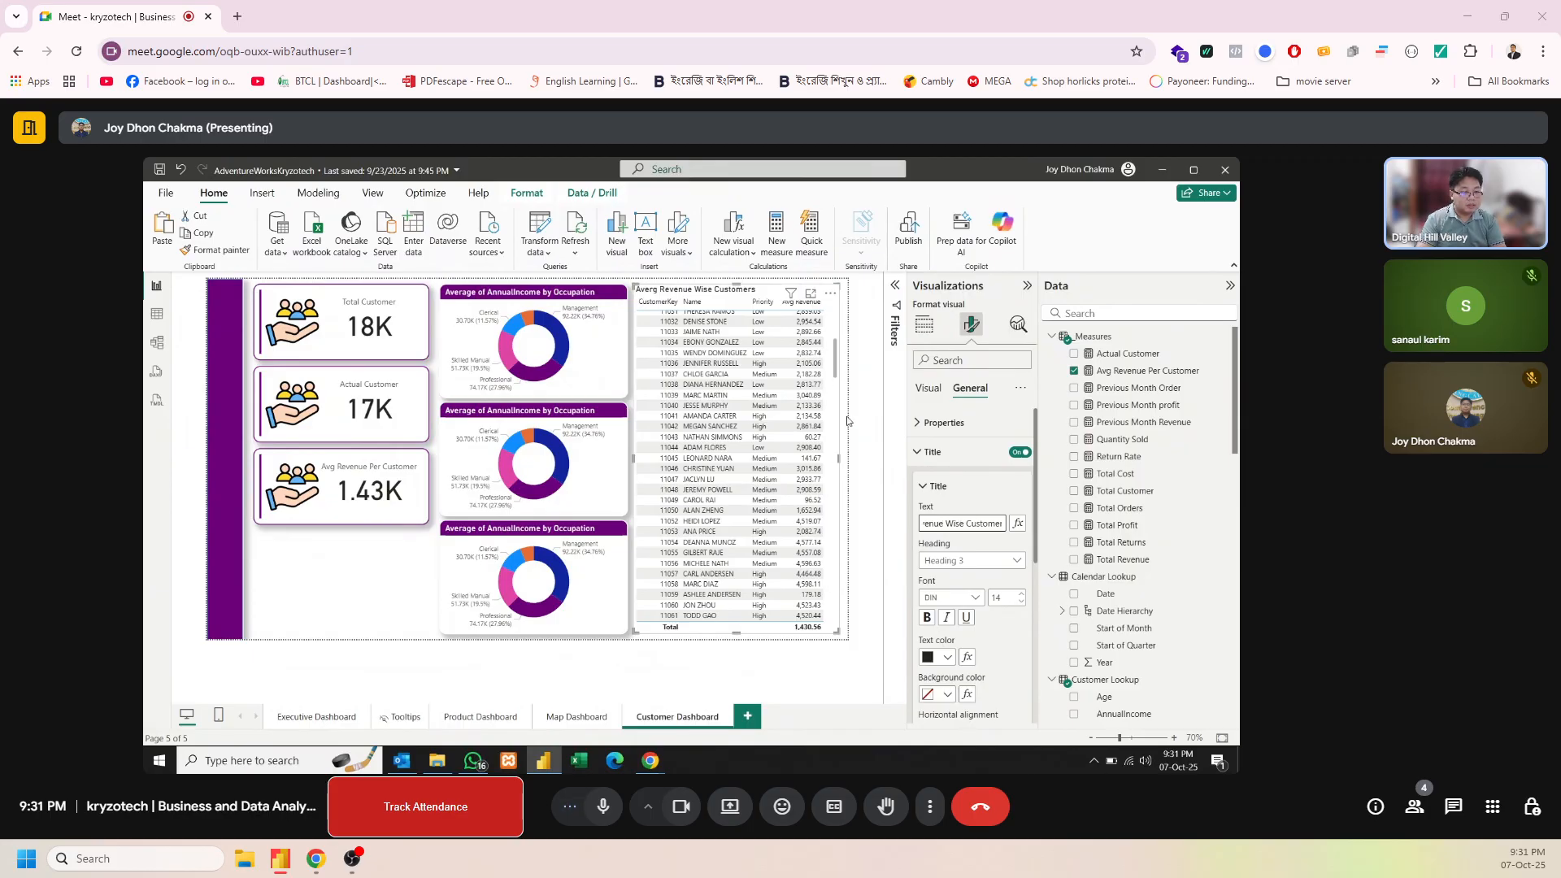
Make the table's title text white on a dark purple background
click(948, 657)
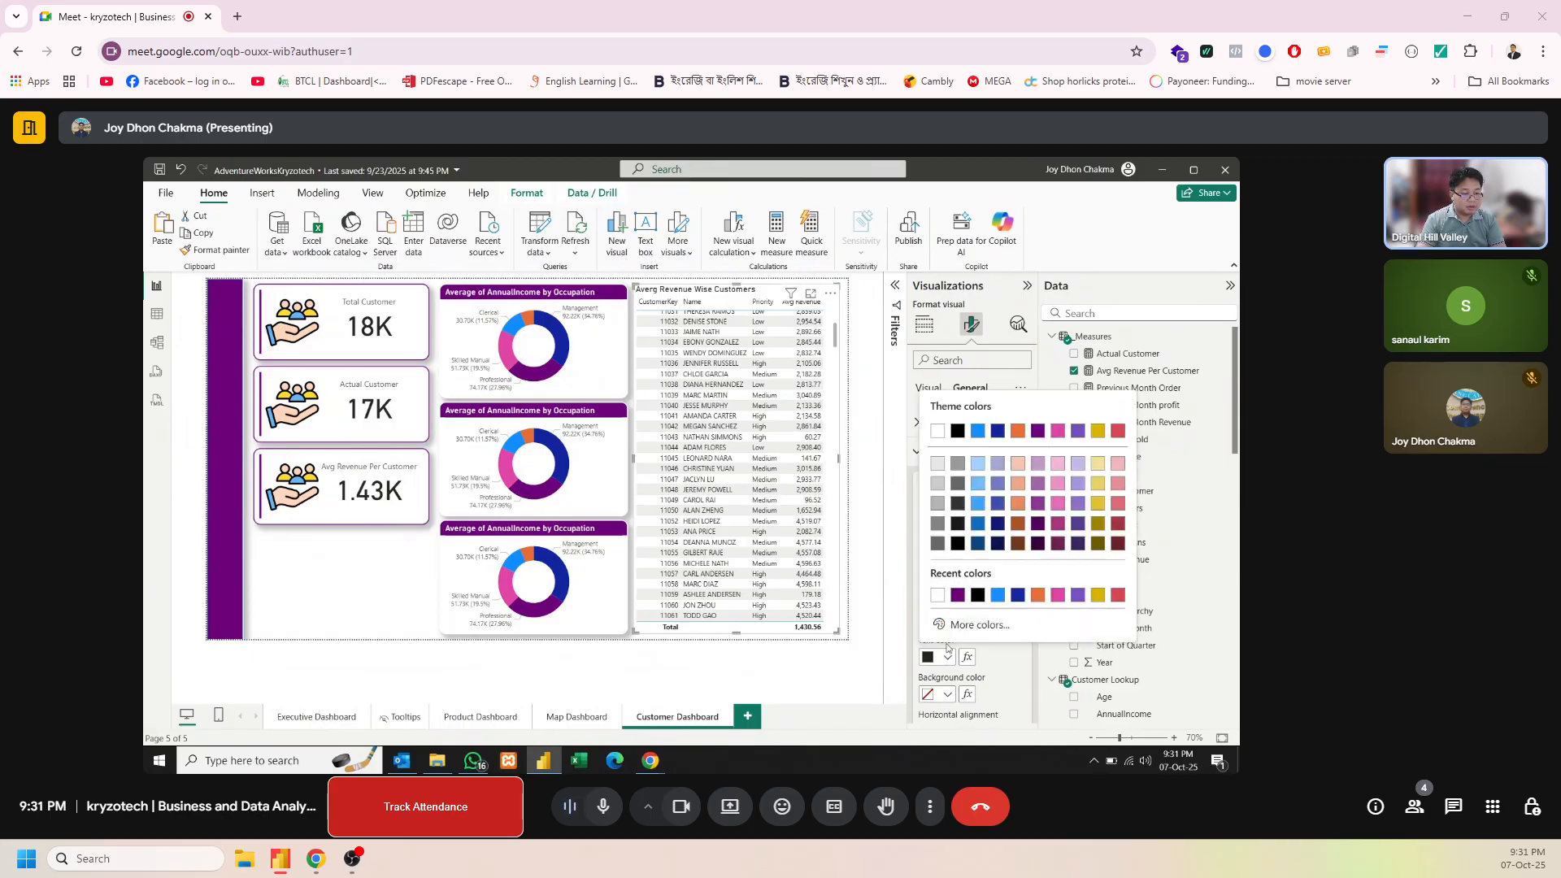
click(939, 598)
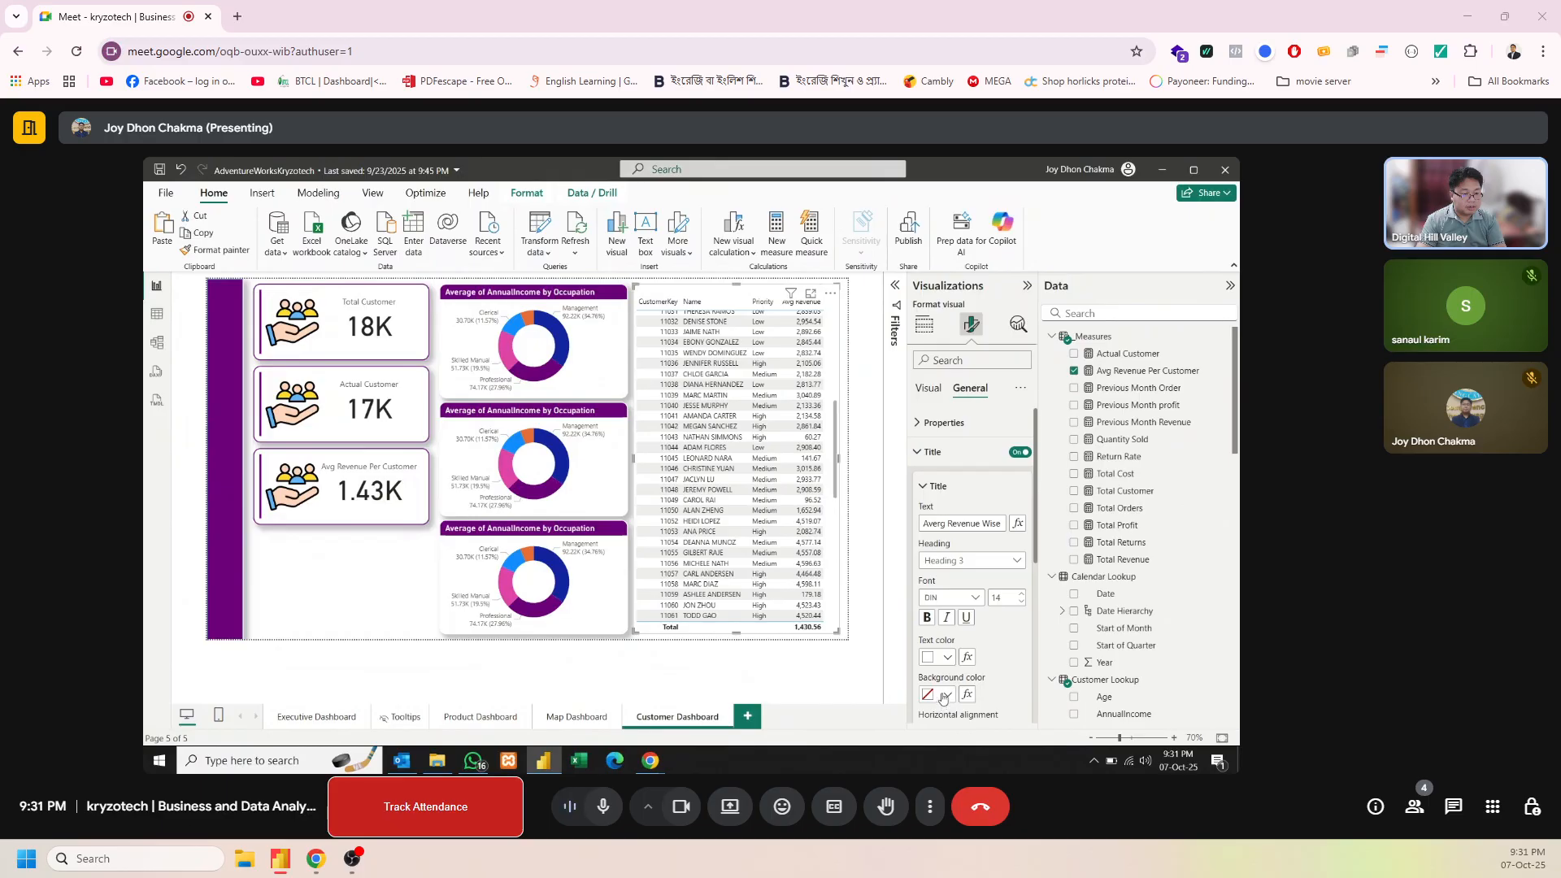
click(945, 694)
click(958, 598)
Give the table a white visual border with 14 px rounded corners
scroll(1033, 626, down, 5)
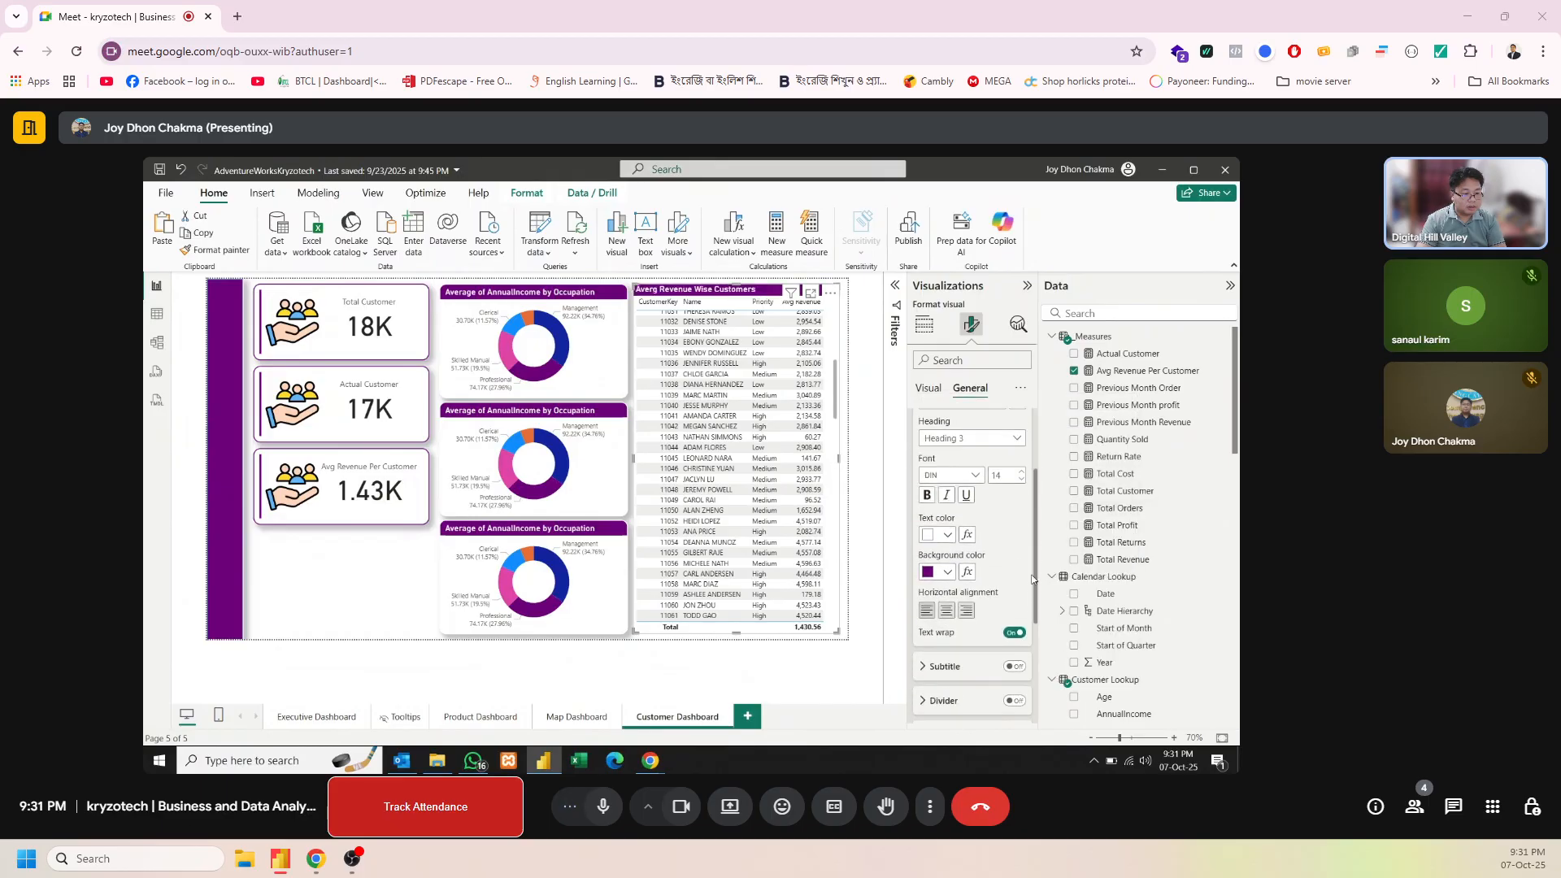
drag(1034, 622, 1034, 621)
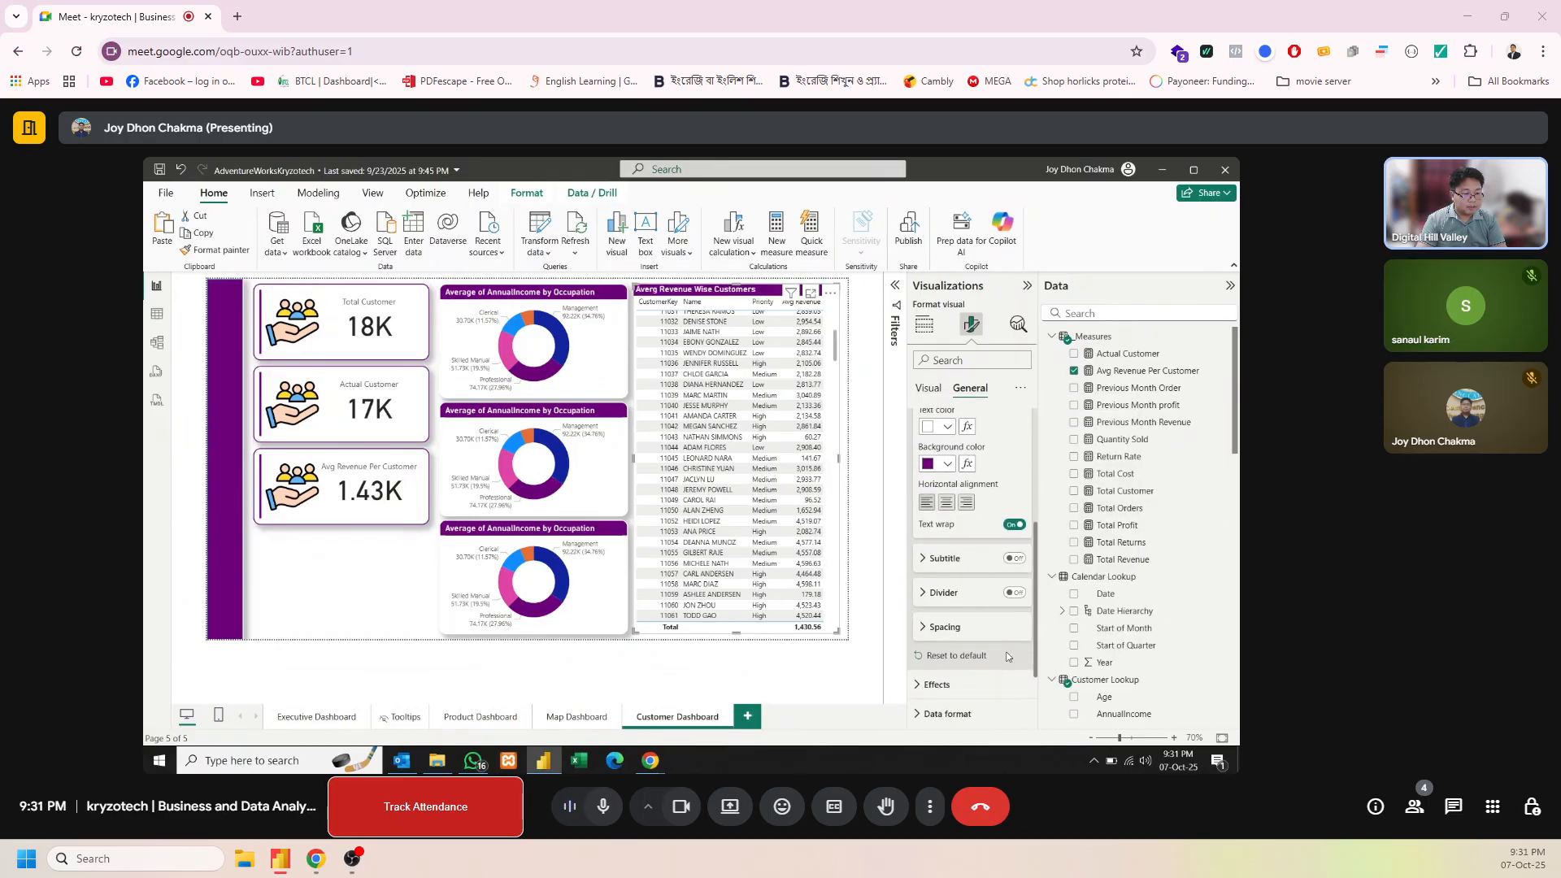
click(995, 684)
scroll(1034, 569, down, 3)
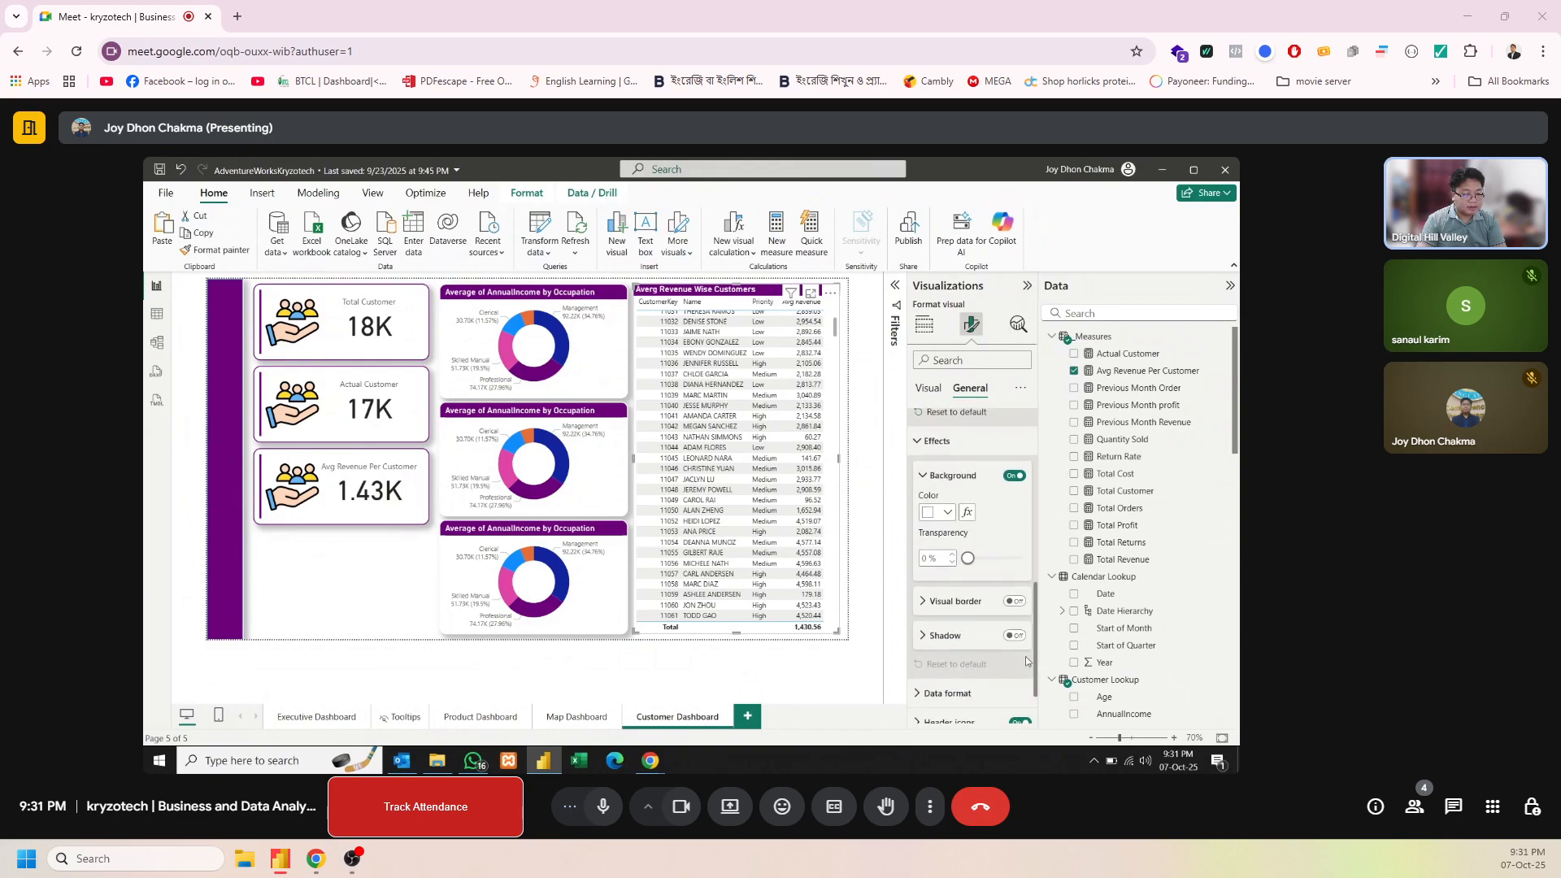
click(1014, 601)
click(967, 602)
click(948, 638)
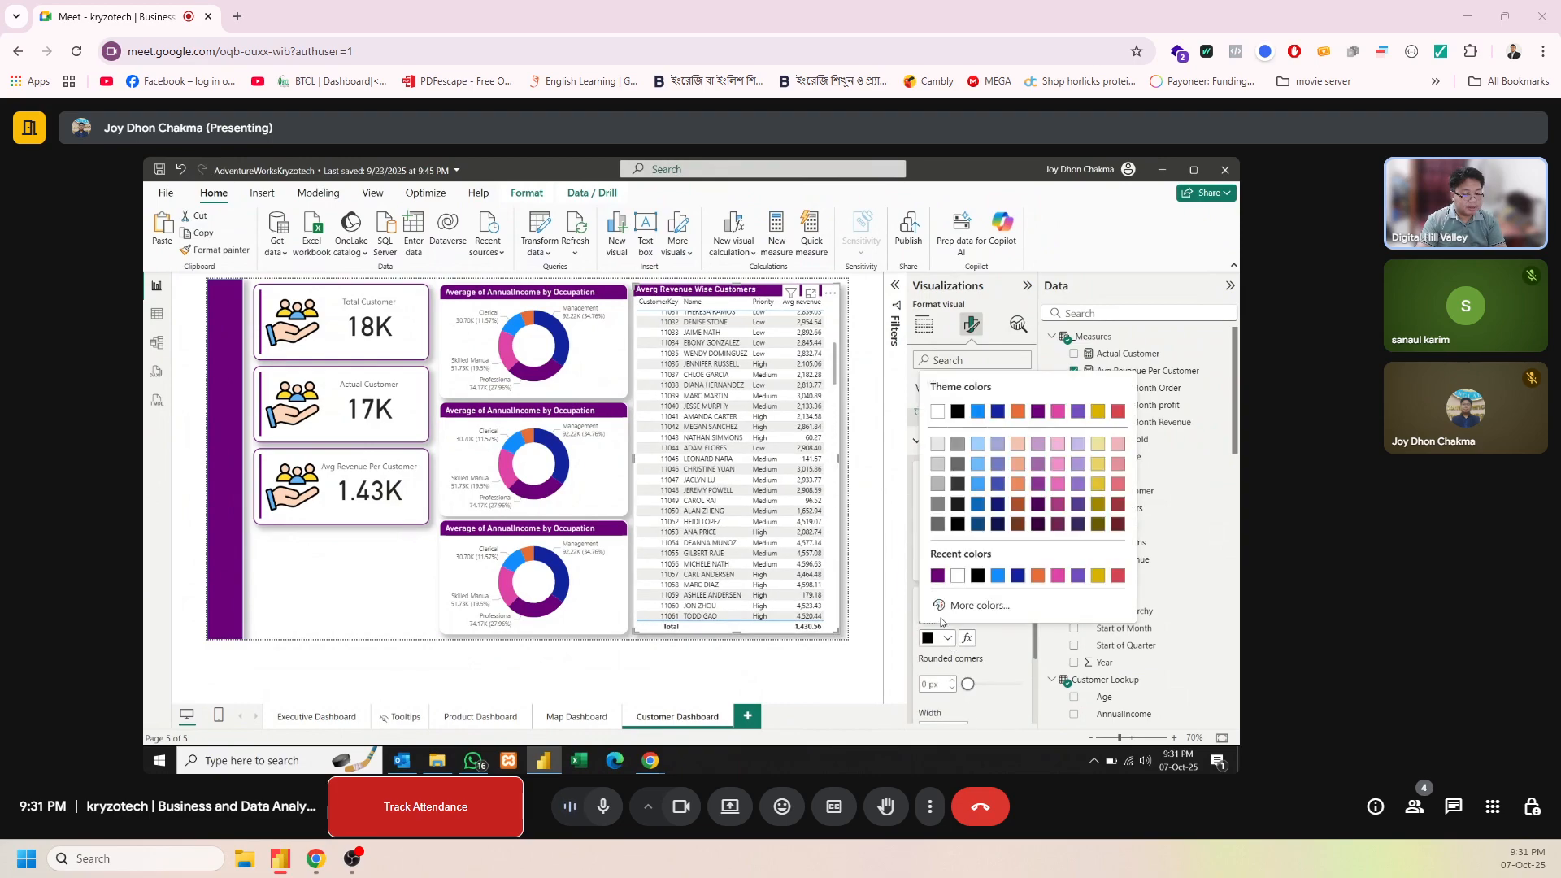
click(958, 583)
click(935, 683)
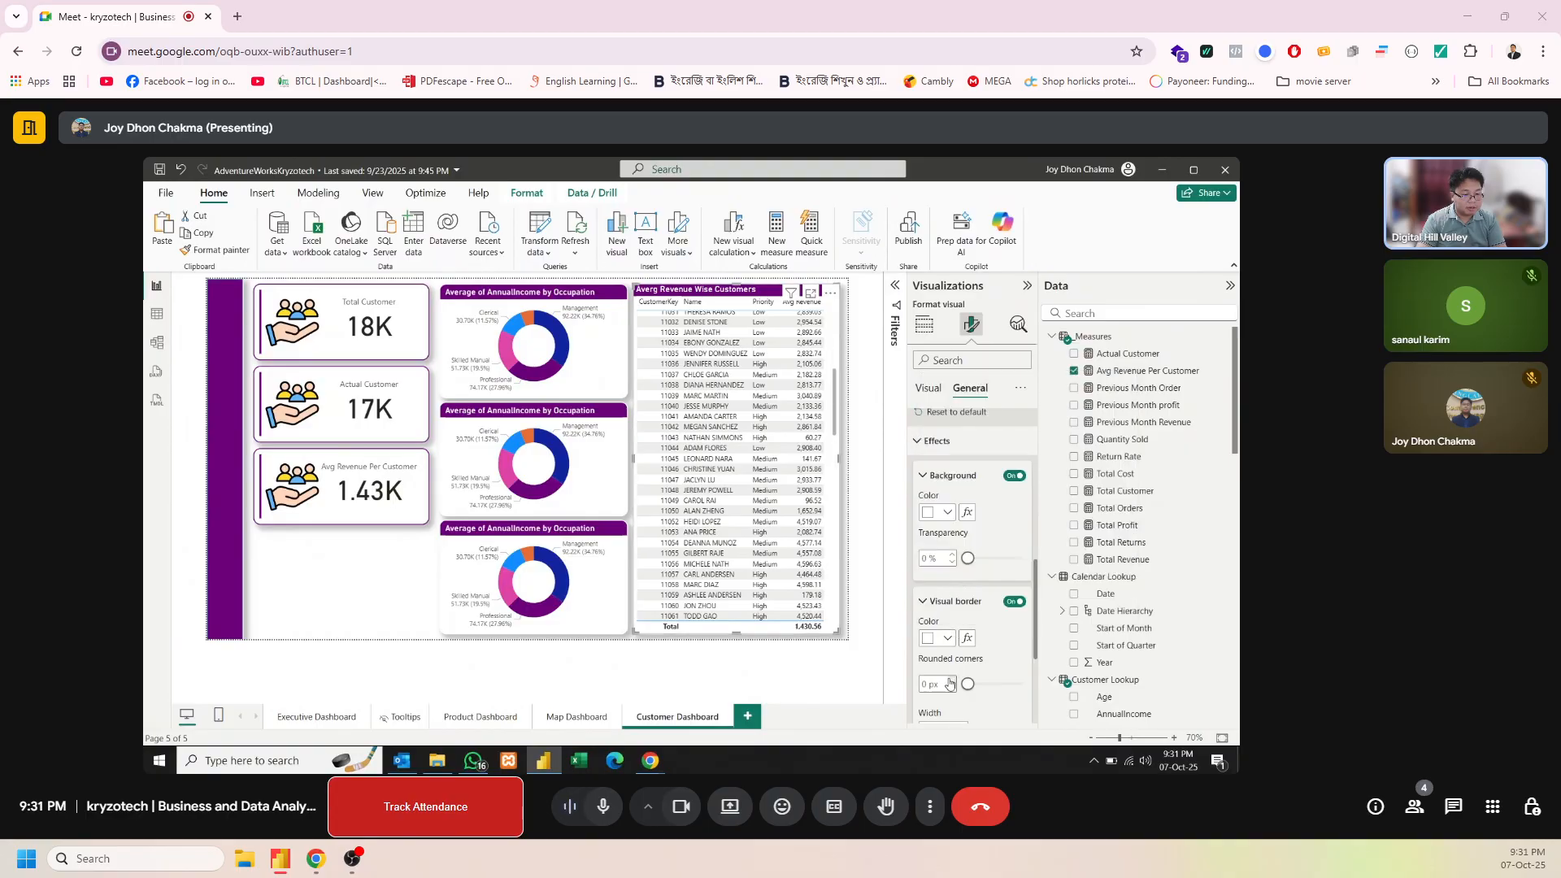
text(14)
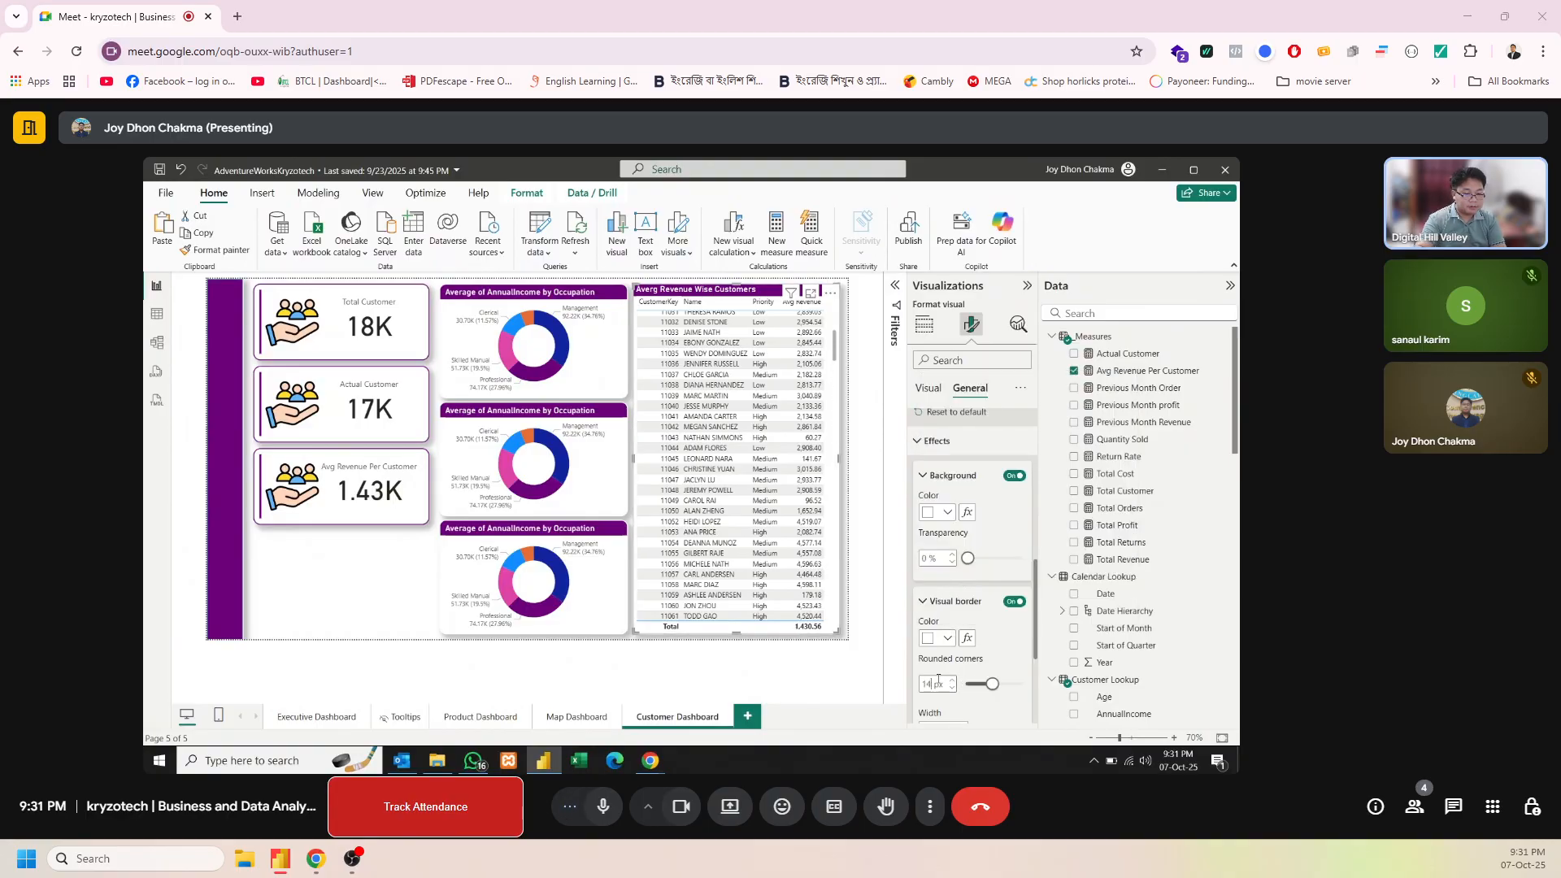
scroll(1029, 618, down, 4)
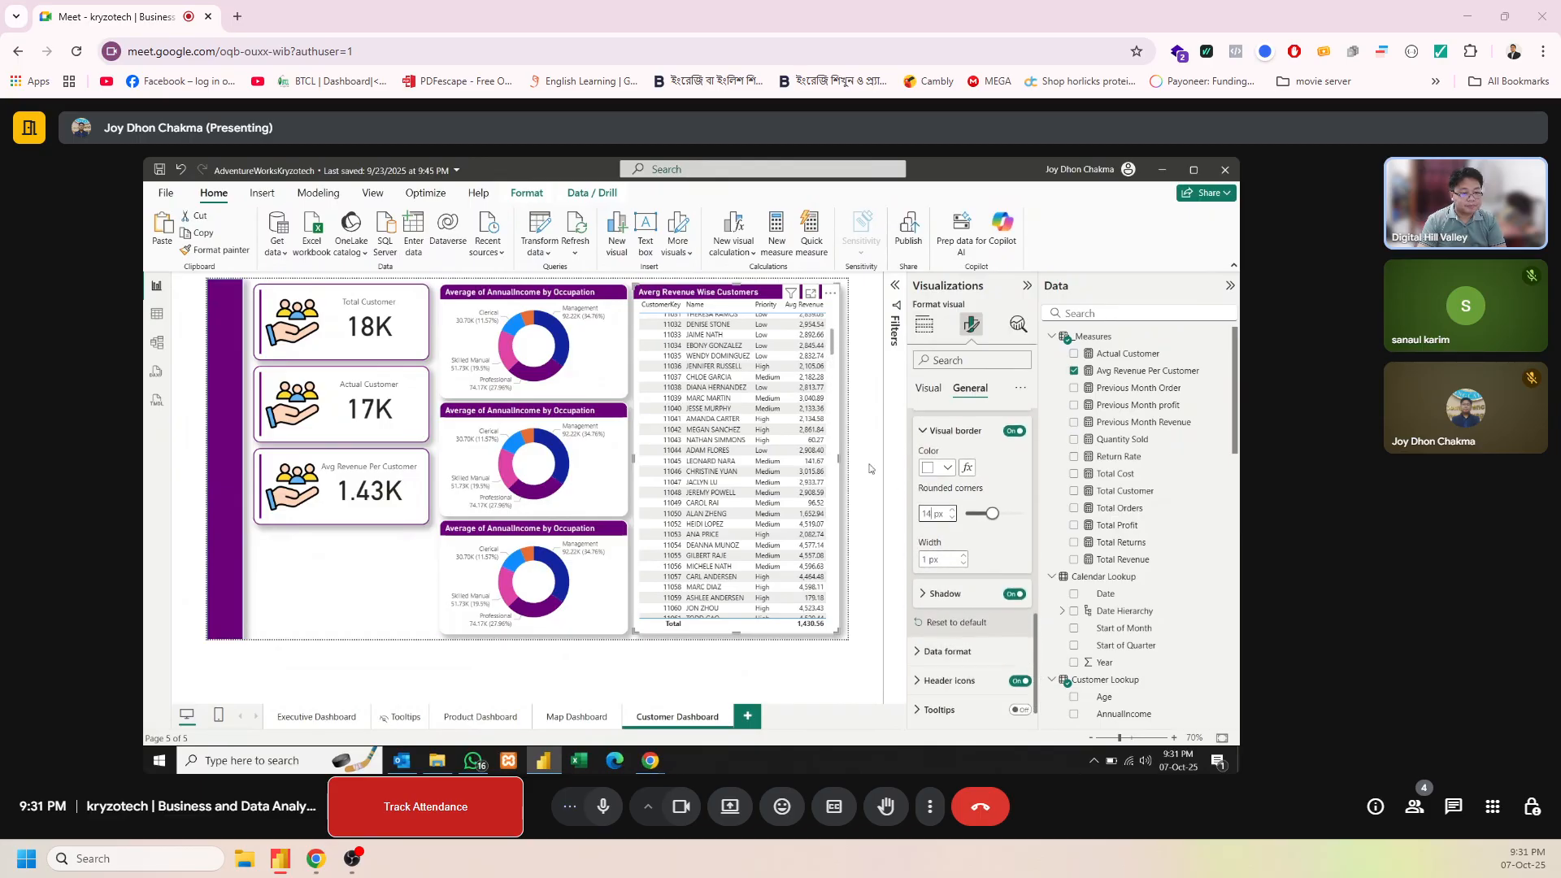
click(844, 462)
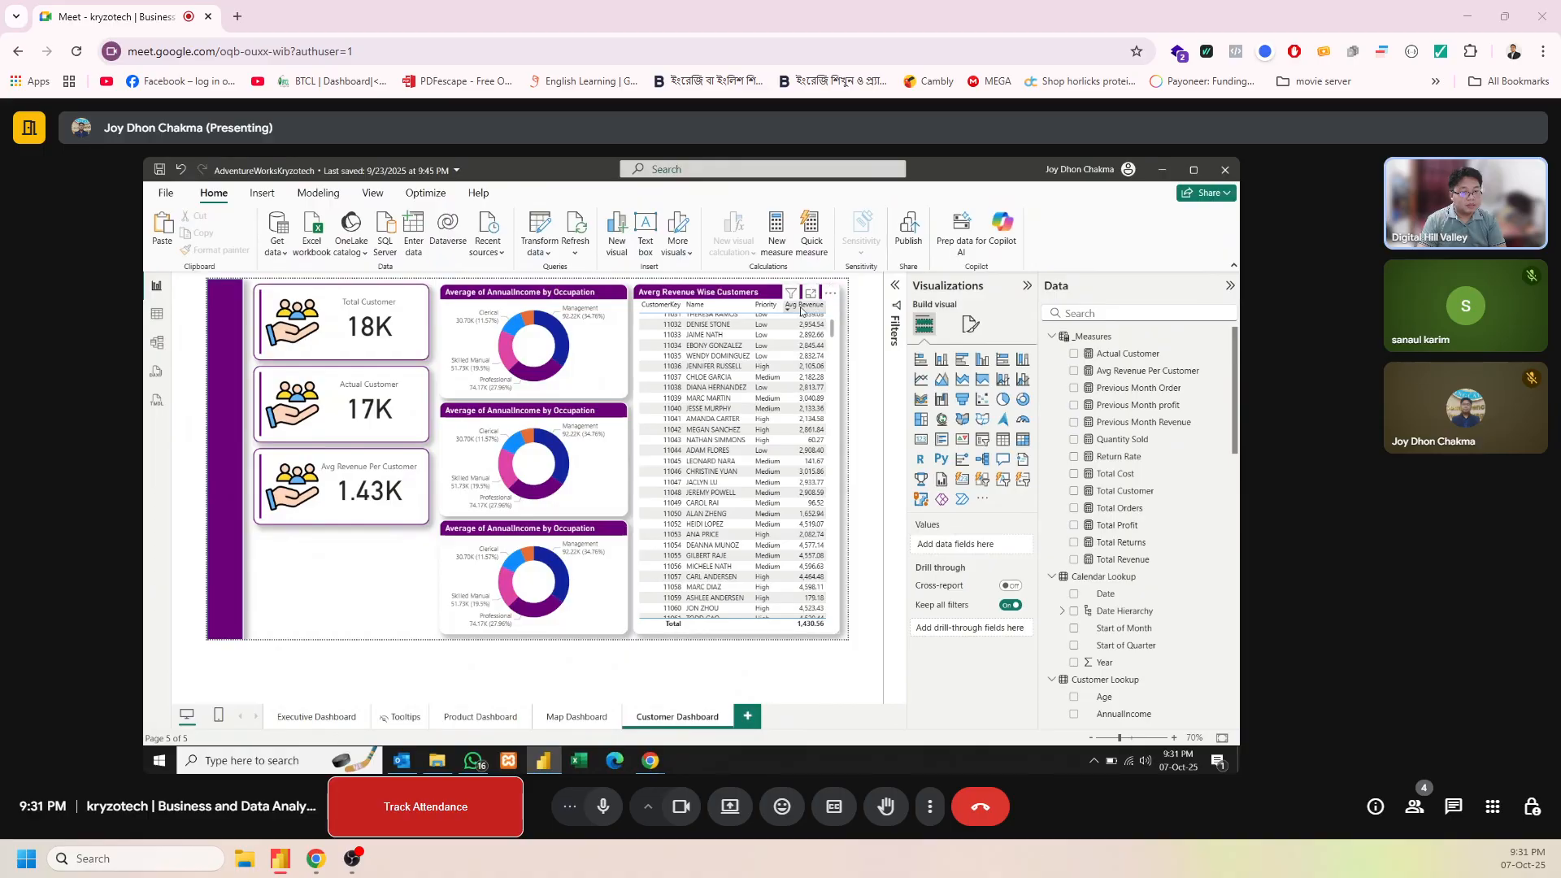
Sort the table by Avg Revenue in descending order and rename its CustomerKey column ID for this visual
click(798, 311)
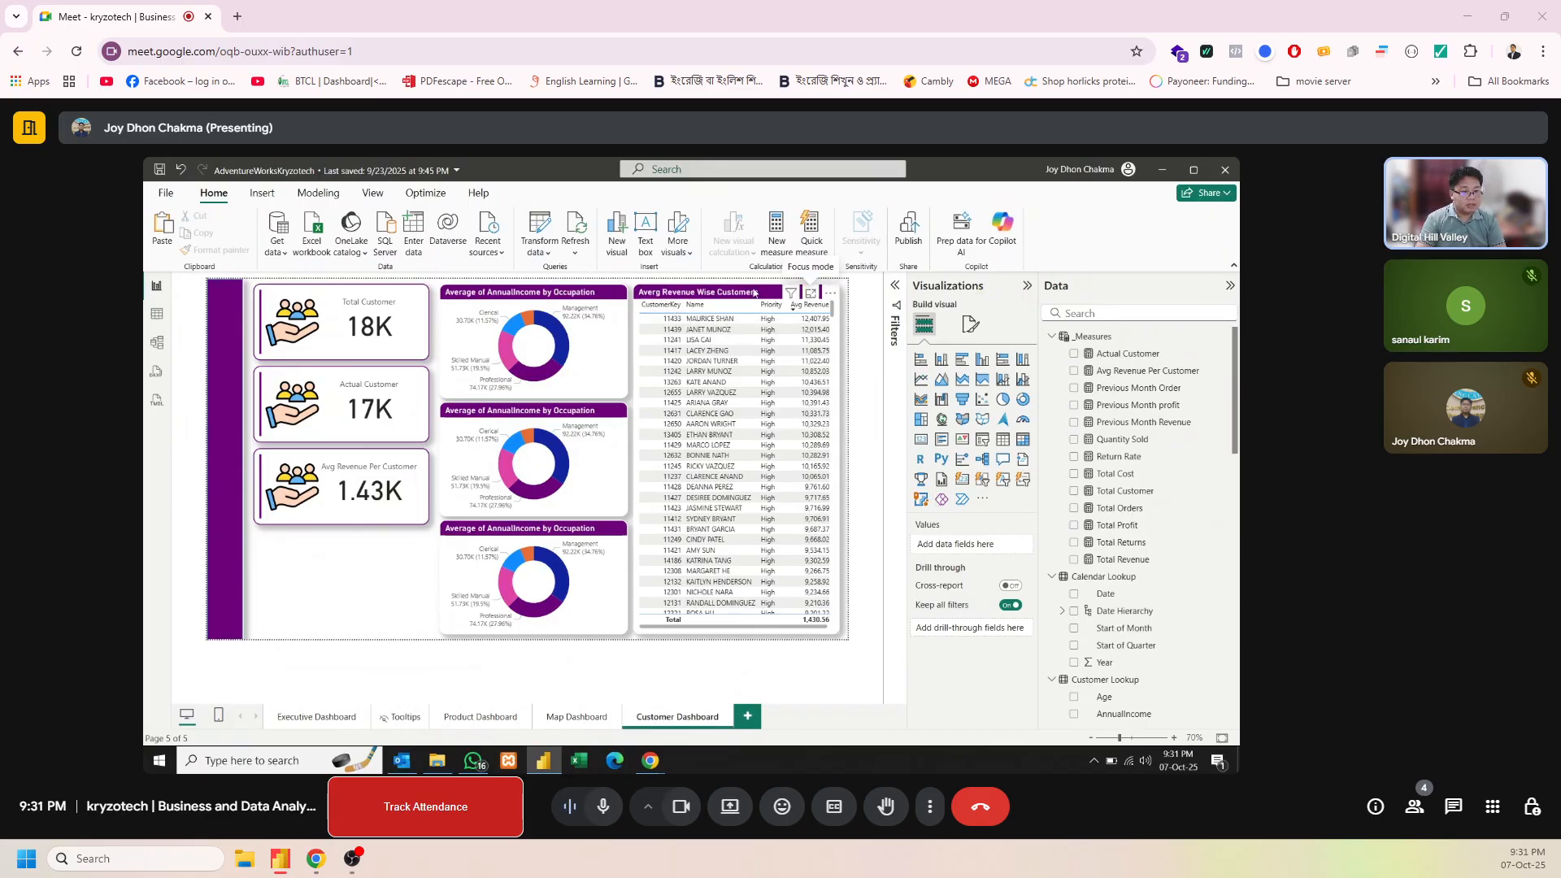
click(749, 292)
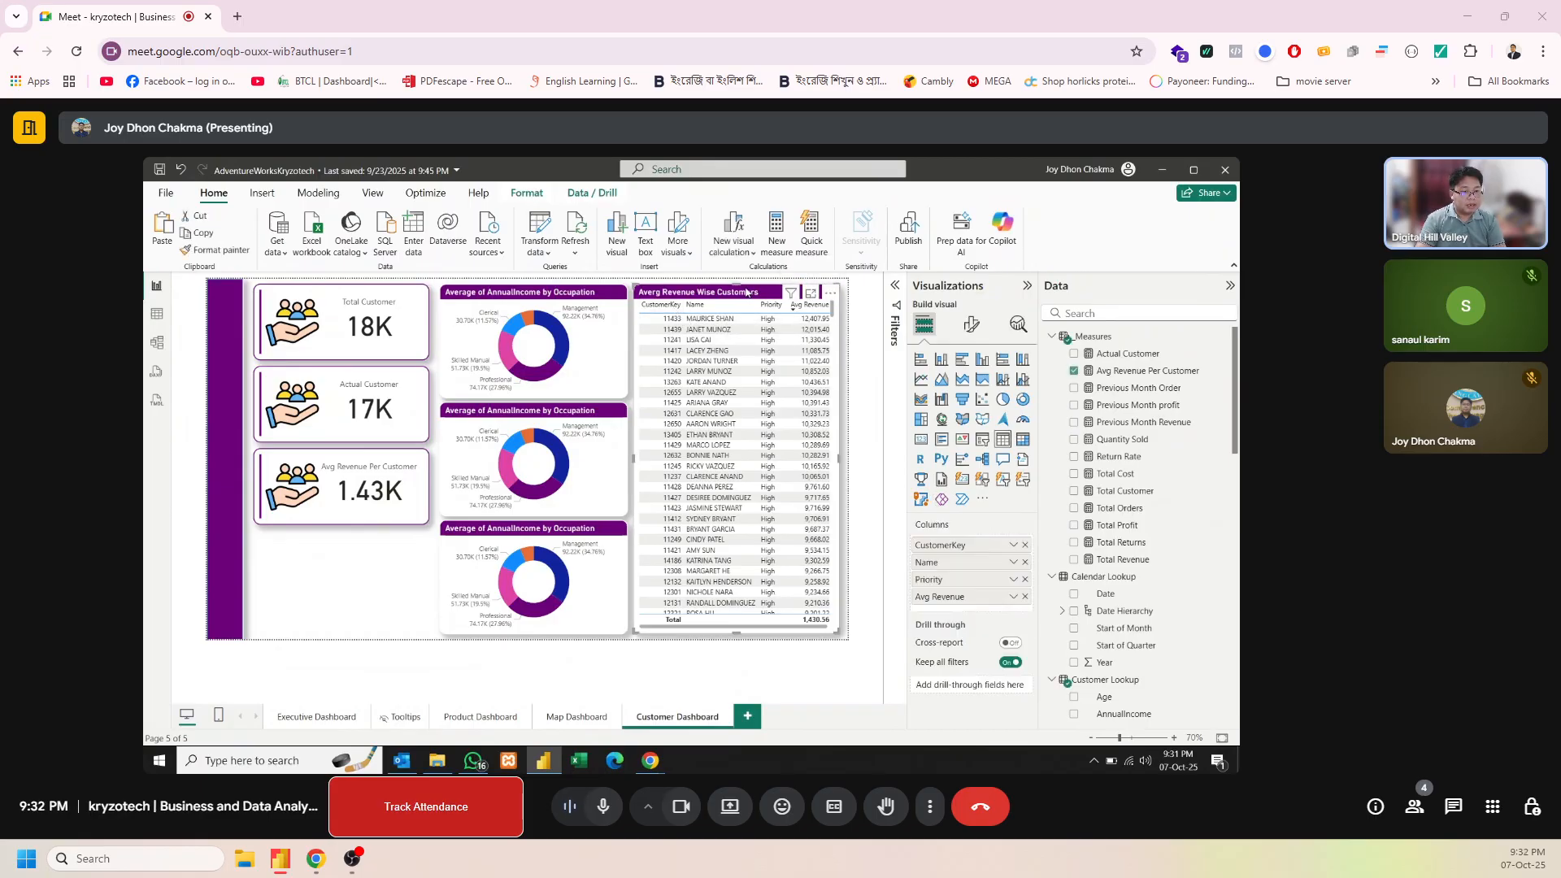
double_click(937, 547)
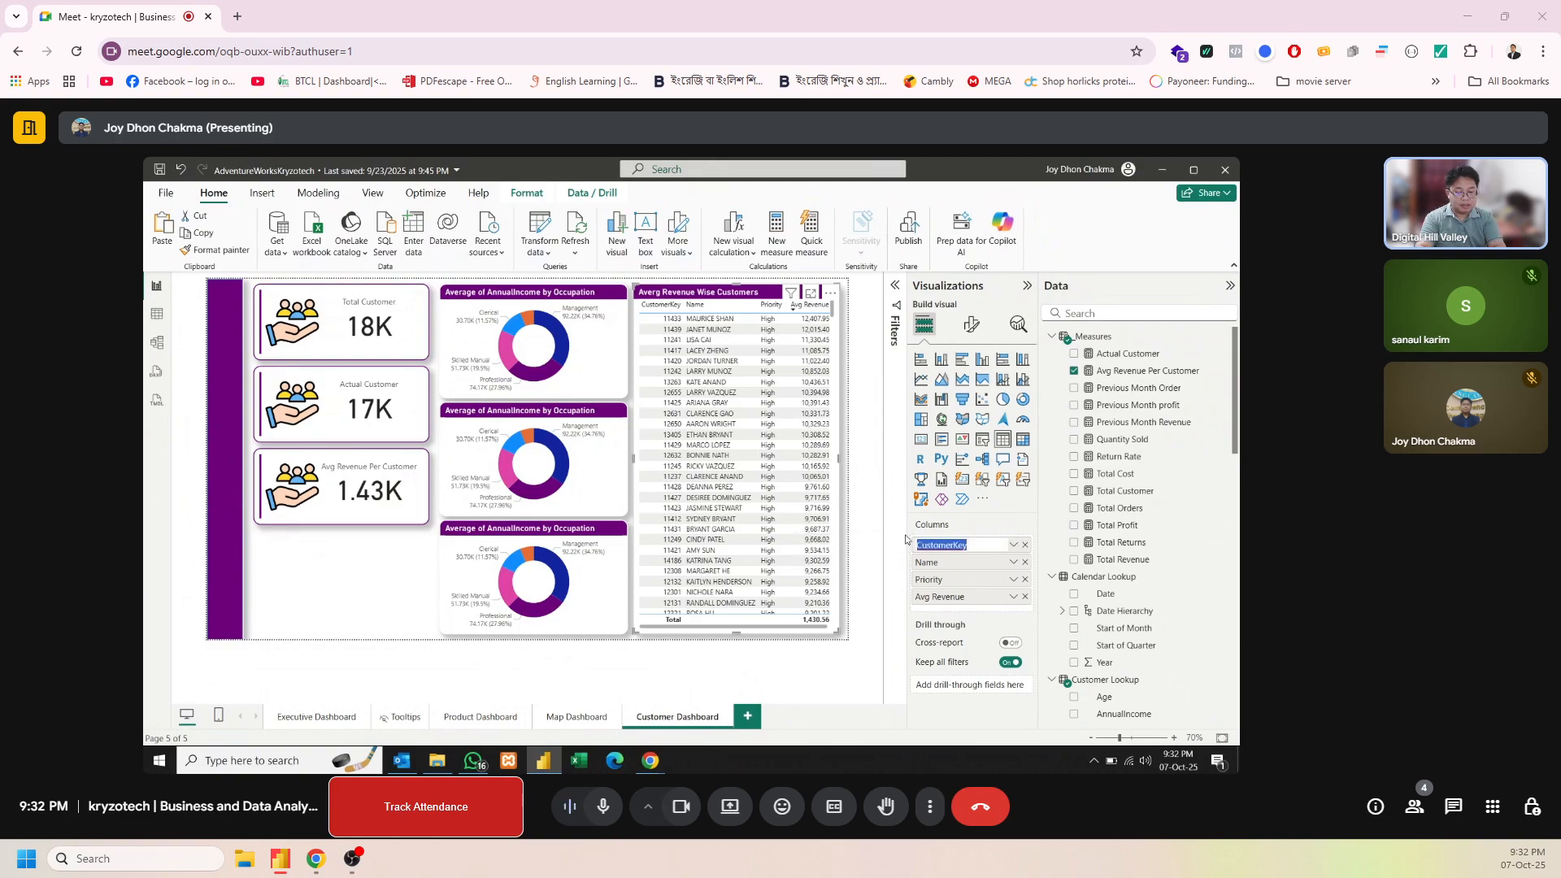
text(ID)
key(Return)
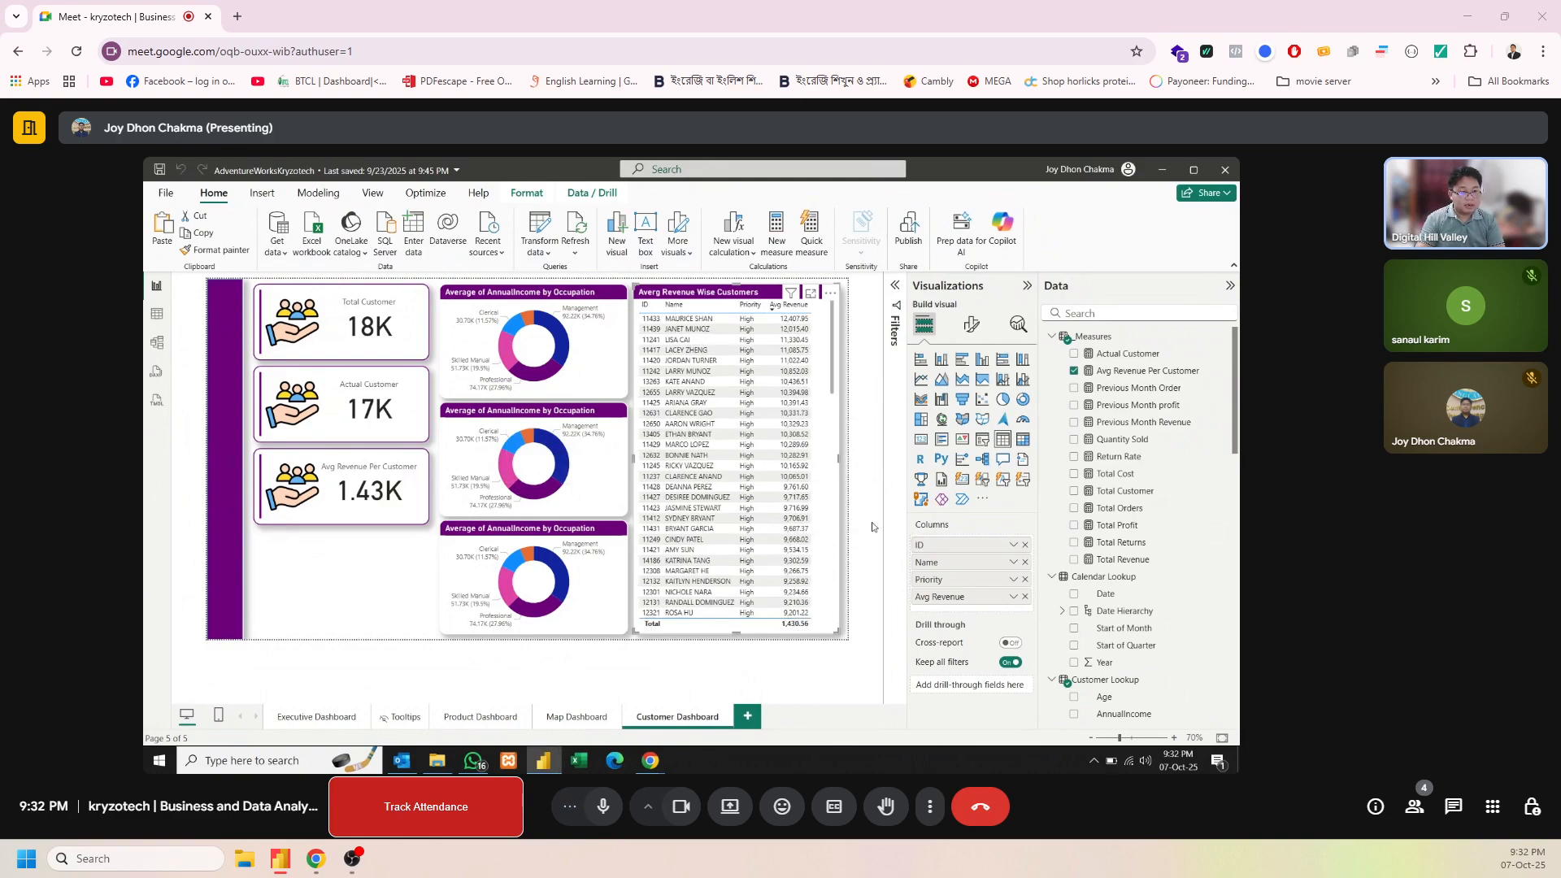
Start a new fields parameter and add the Total Customer measure to it
click(294, 570)
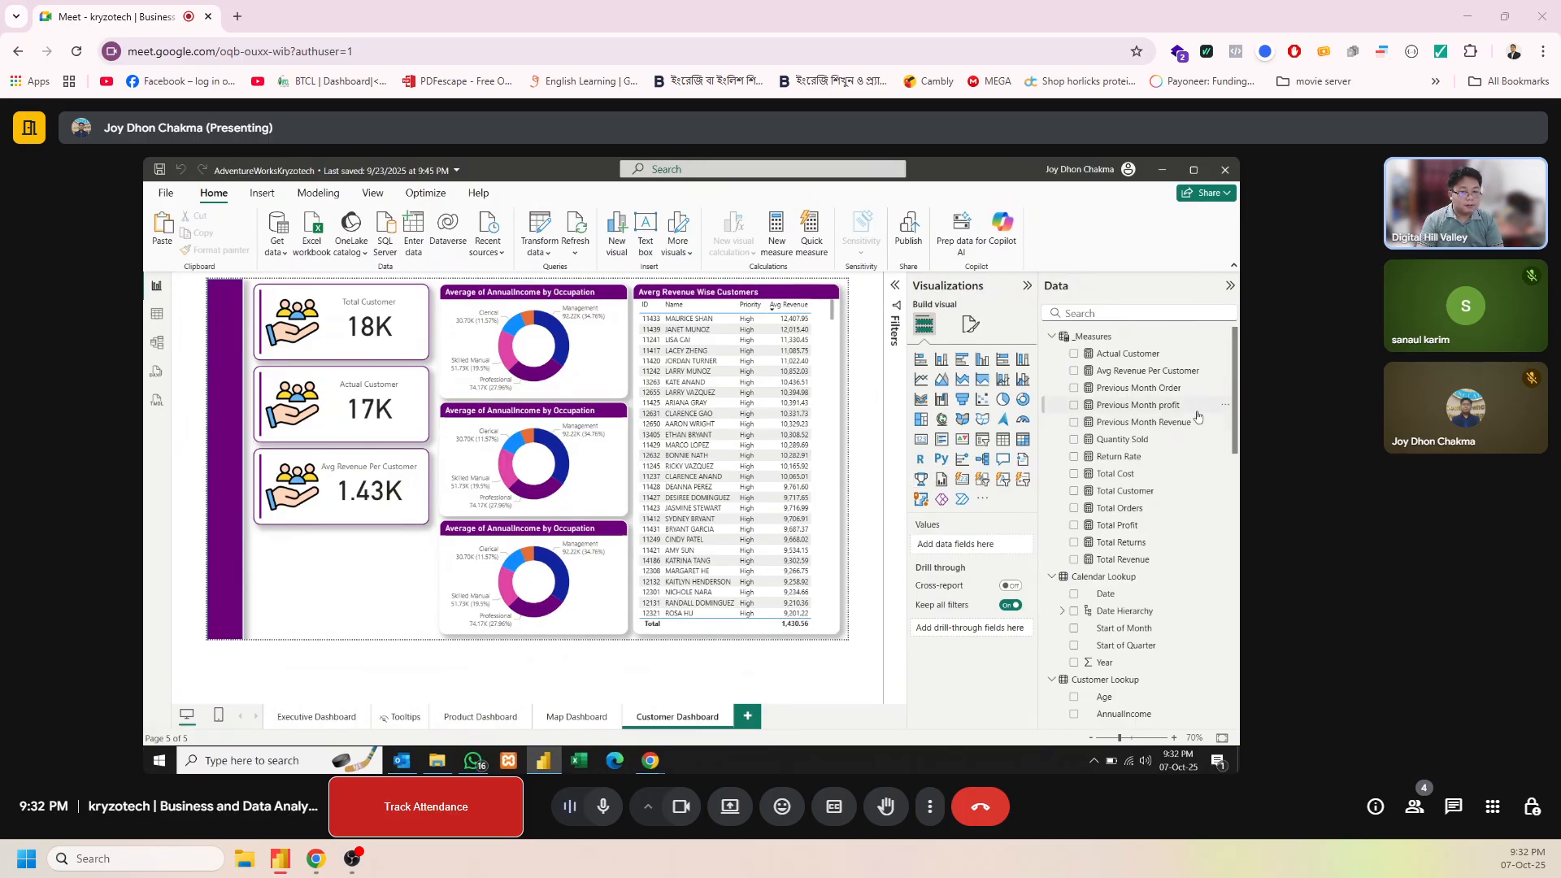
click(318, 193)
click(558, 255)
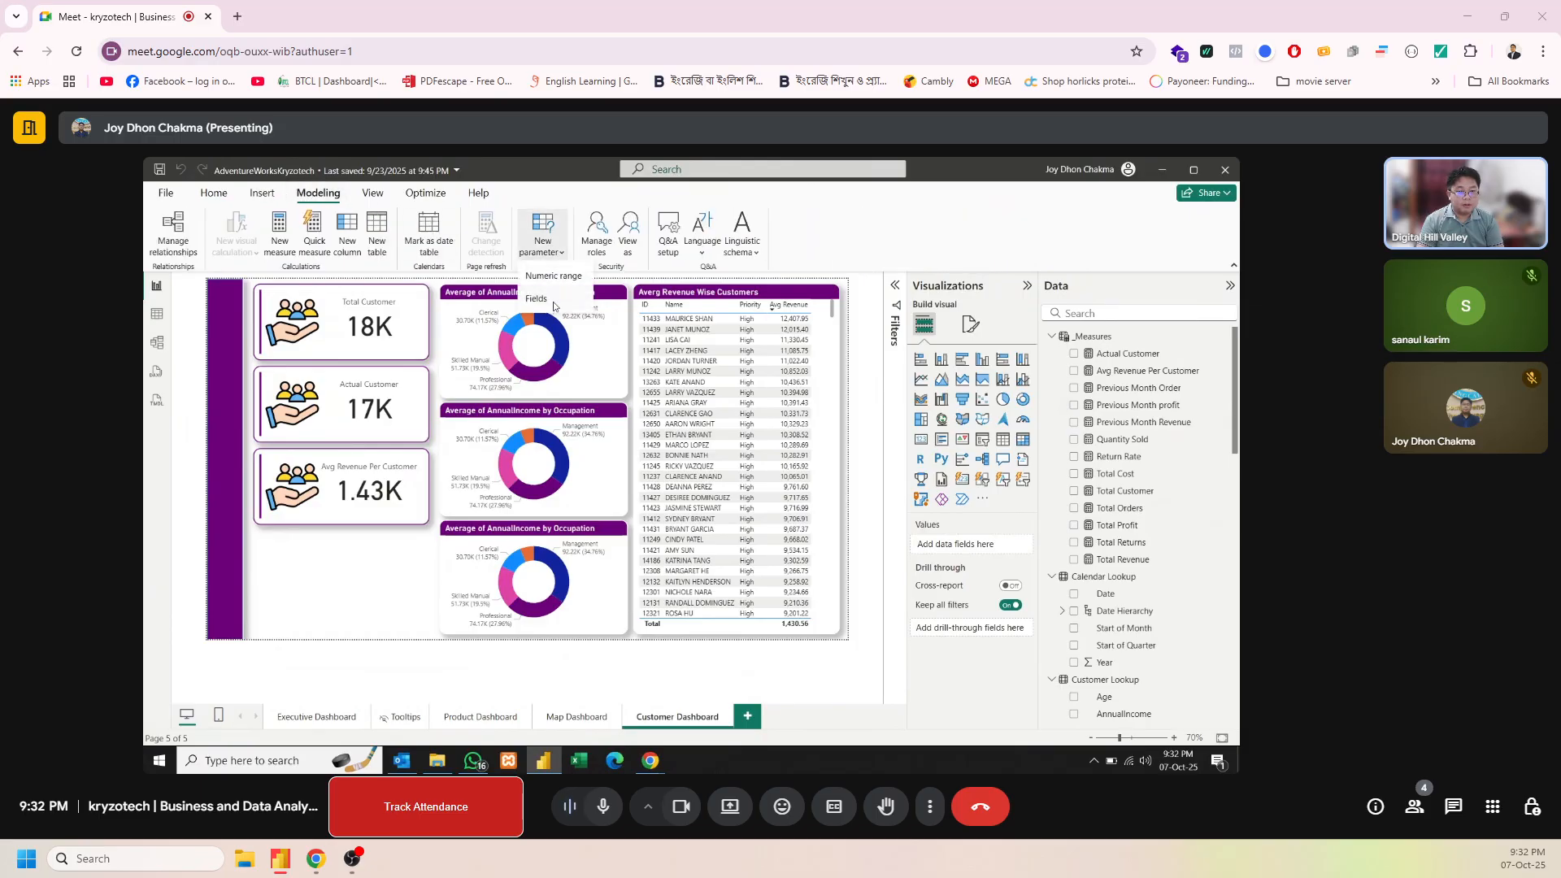
click(555, 302)
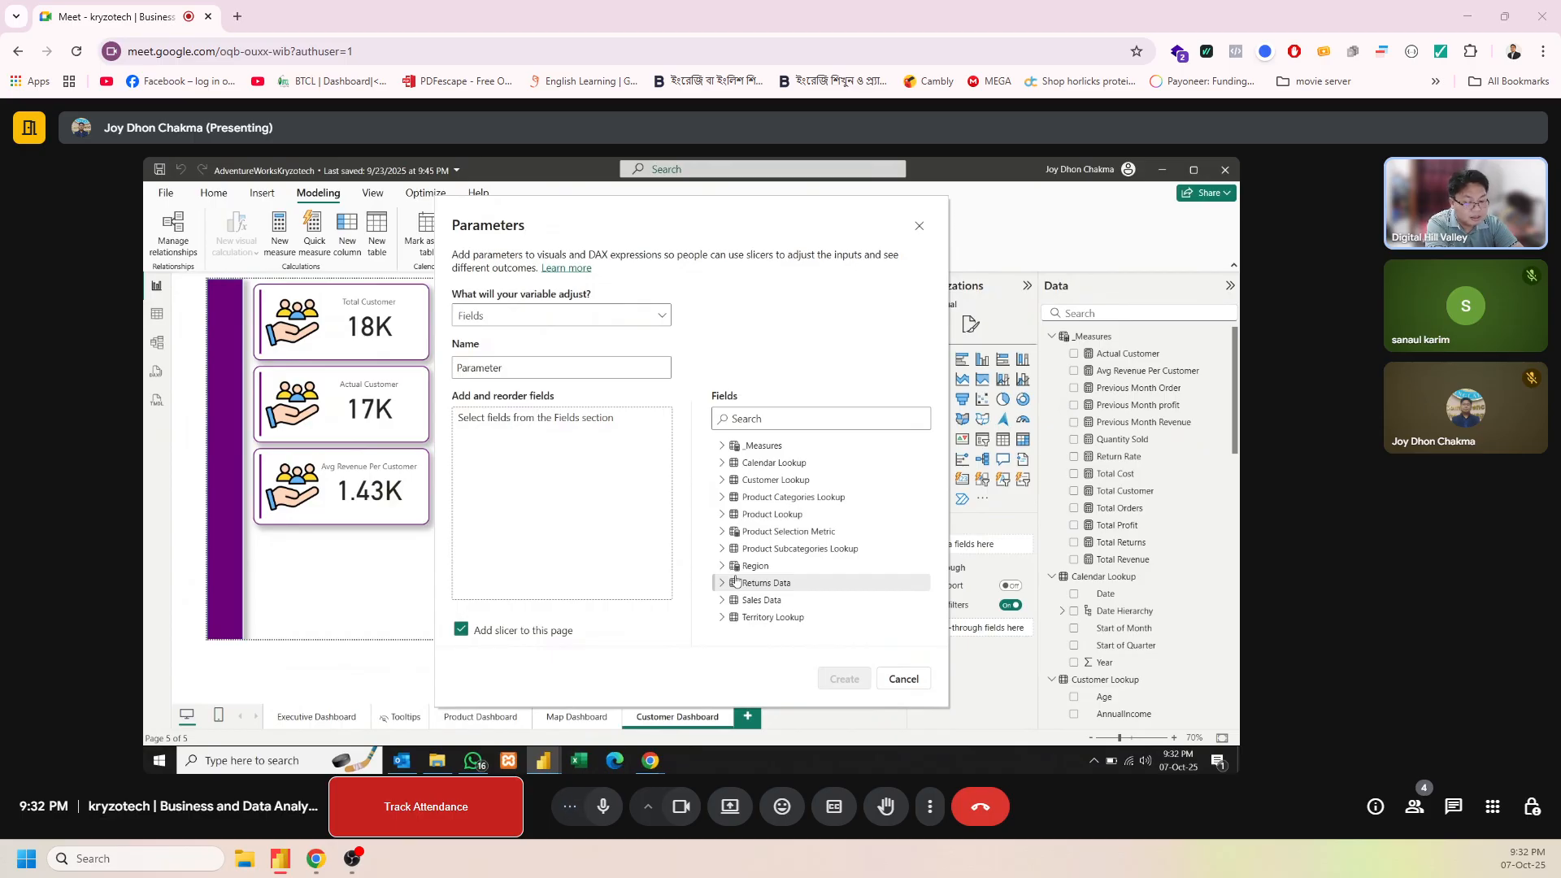
click(722, 479)
click(723, 480)
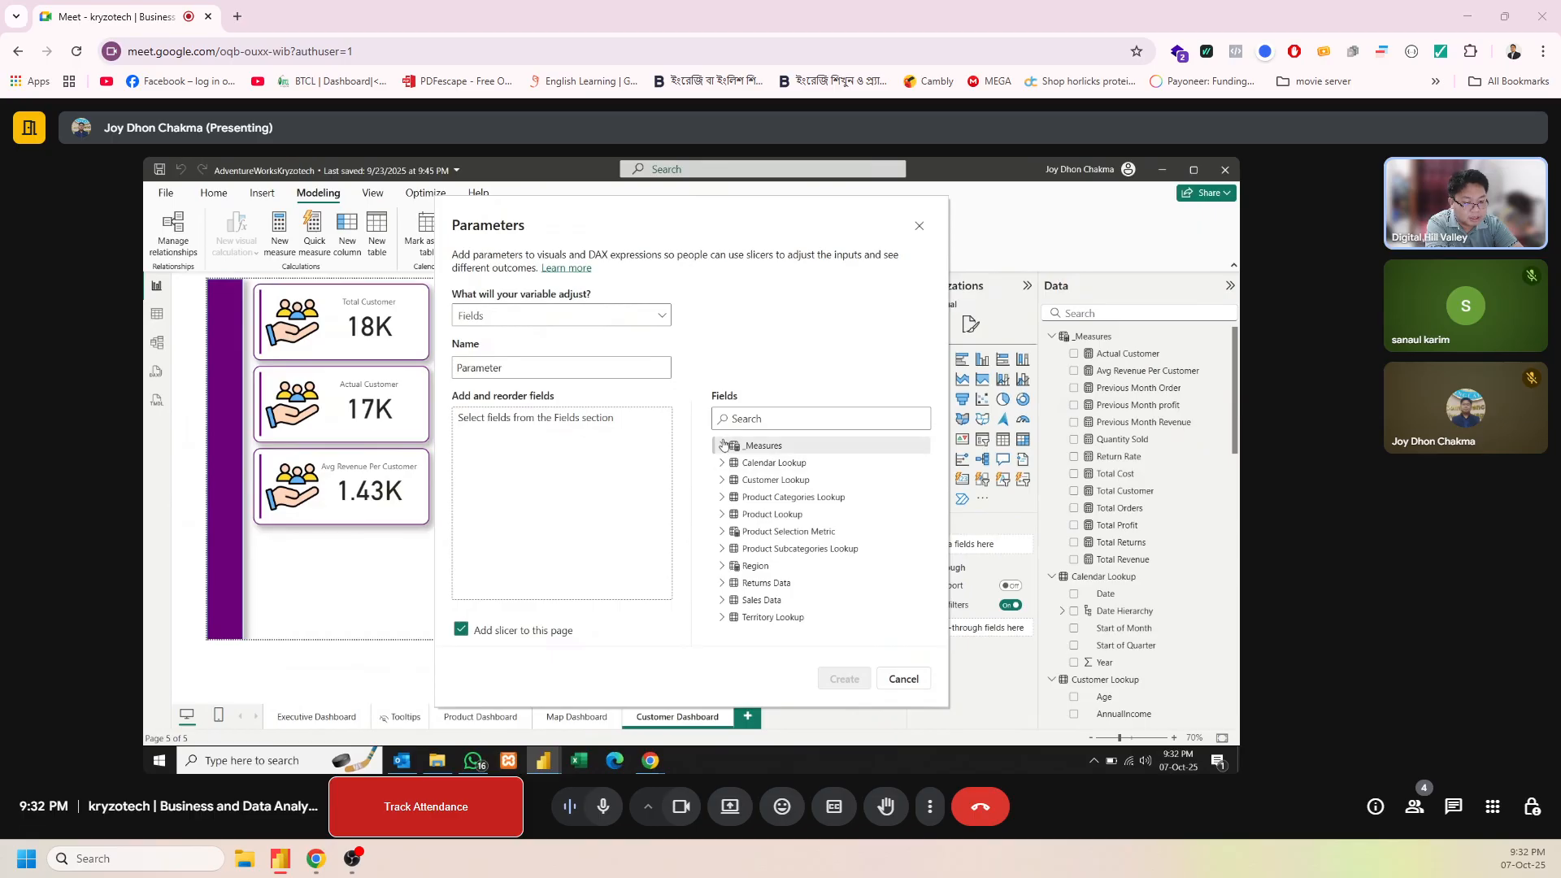
click(723, 446)
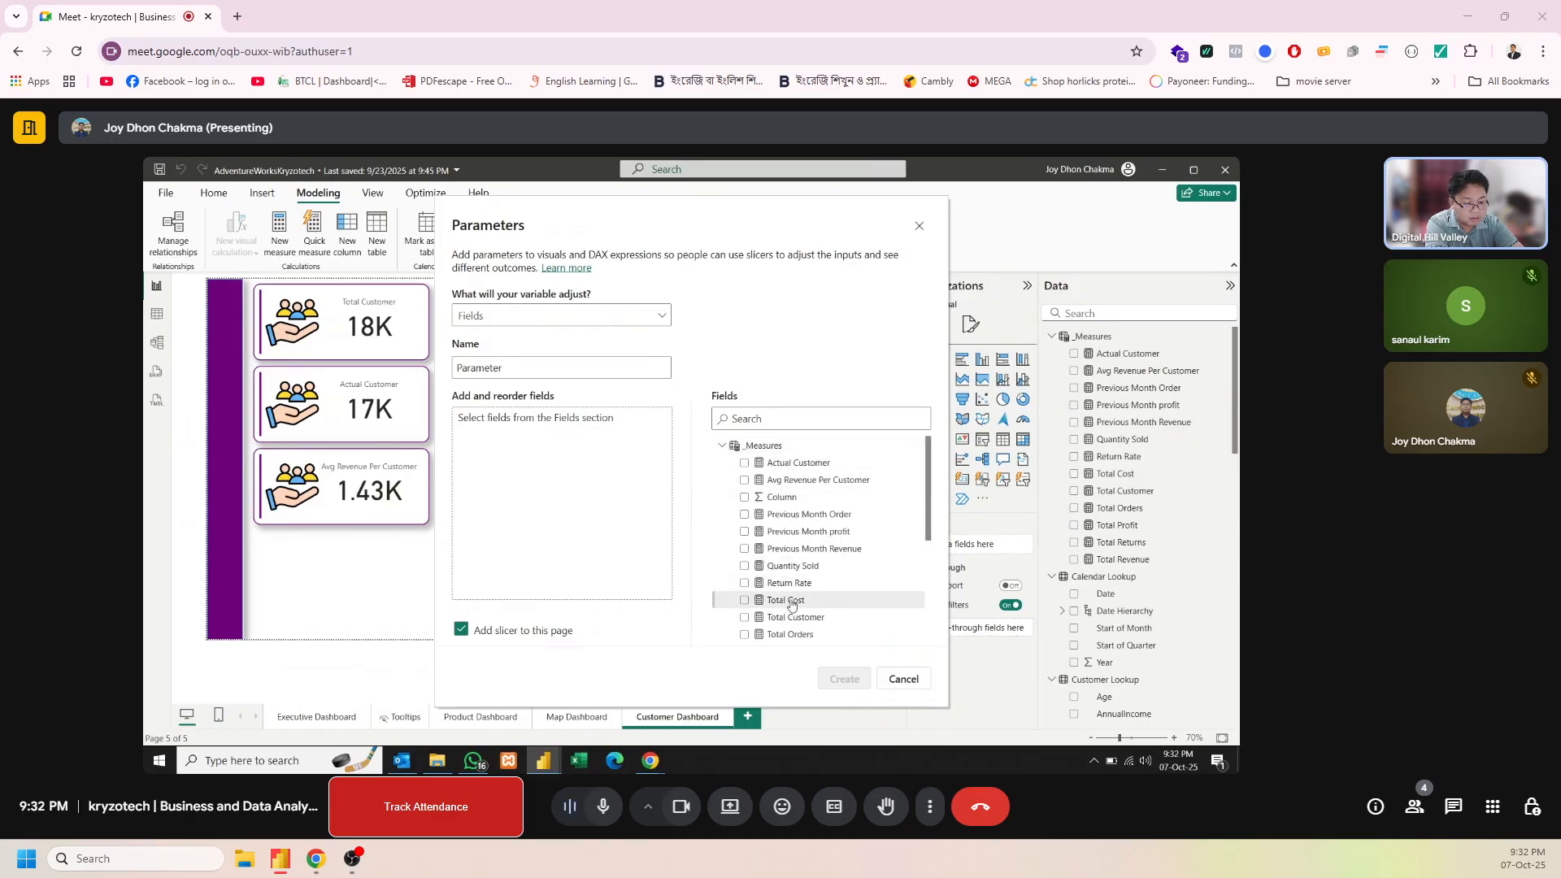
drag(796, 618, 520, 465)
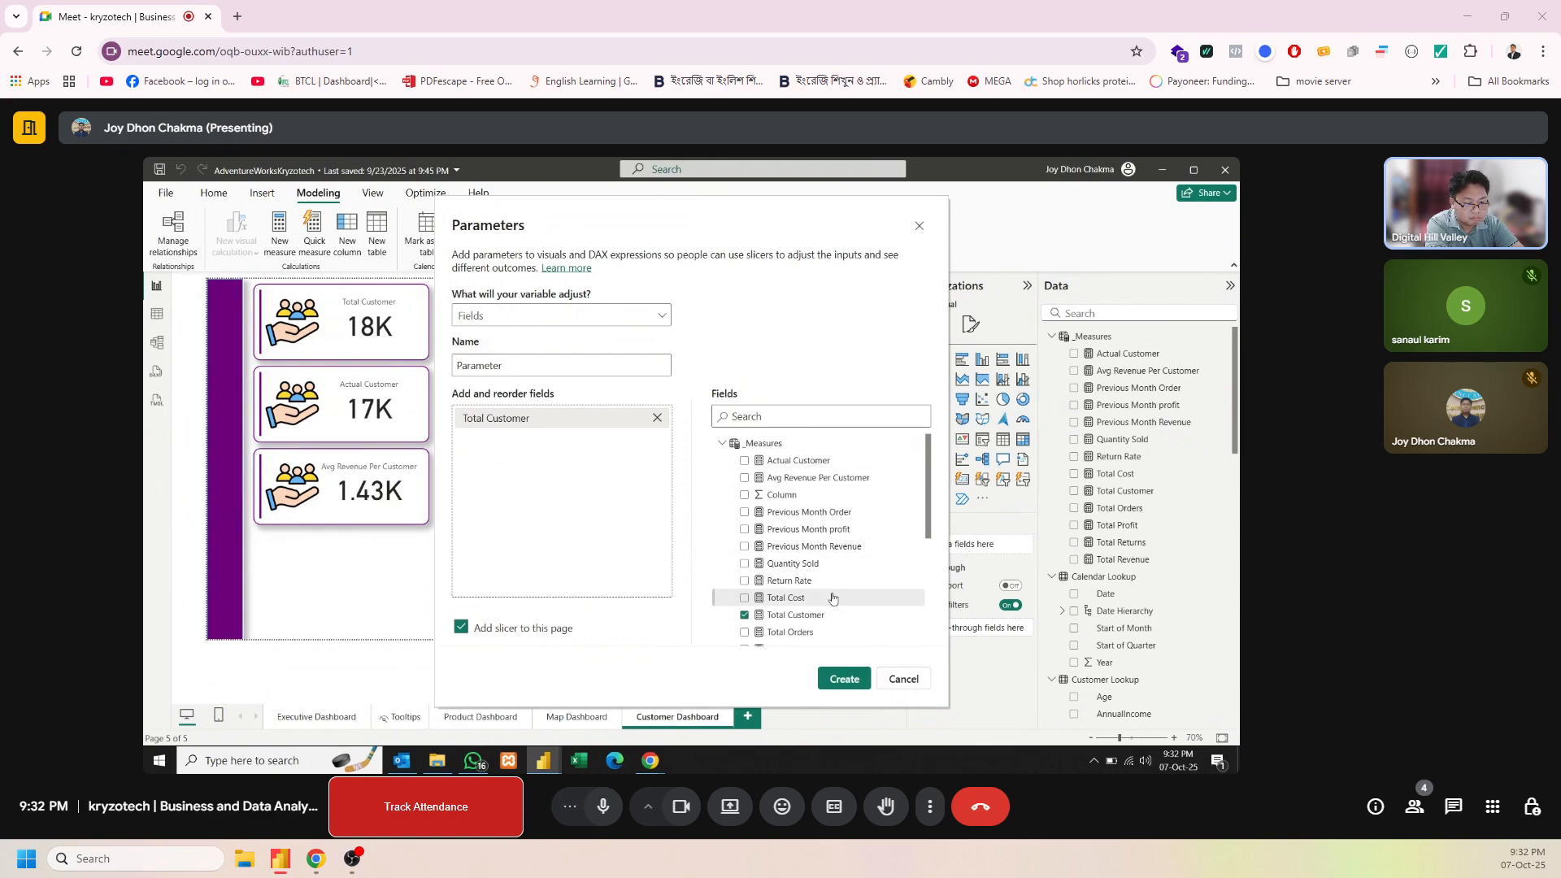
Add Quantity Sold, Total Revenue, Total Profit and Return Rate to the parameter and create it with a slicer on the page
drag(821, 569, 643, 470)
mouse_move(802, 579)
mouse_down()
mouse_move(606, 508)
mouse_move(720, 578)
mouse_move(794, 596)
mouse_move(796, 576)
mouse_up()
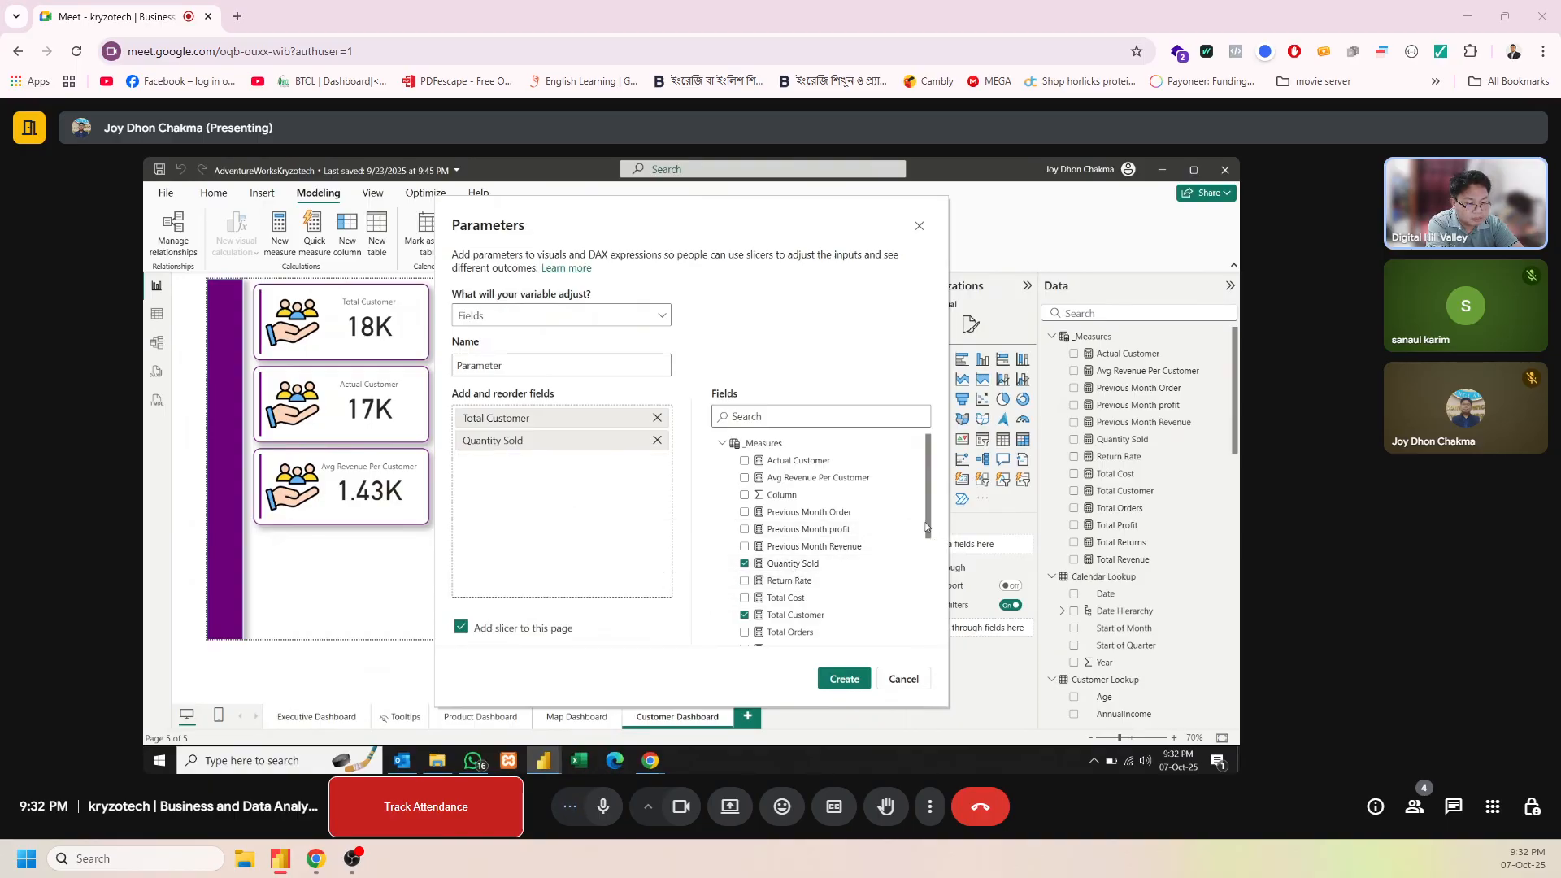
drag(928, 533, 928, 574)
drag(793, 588, 633, 541)
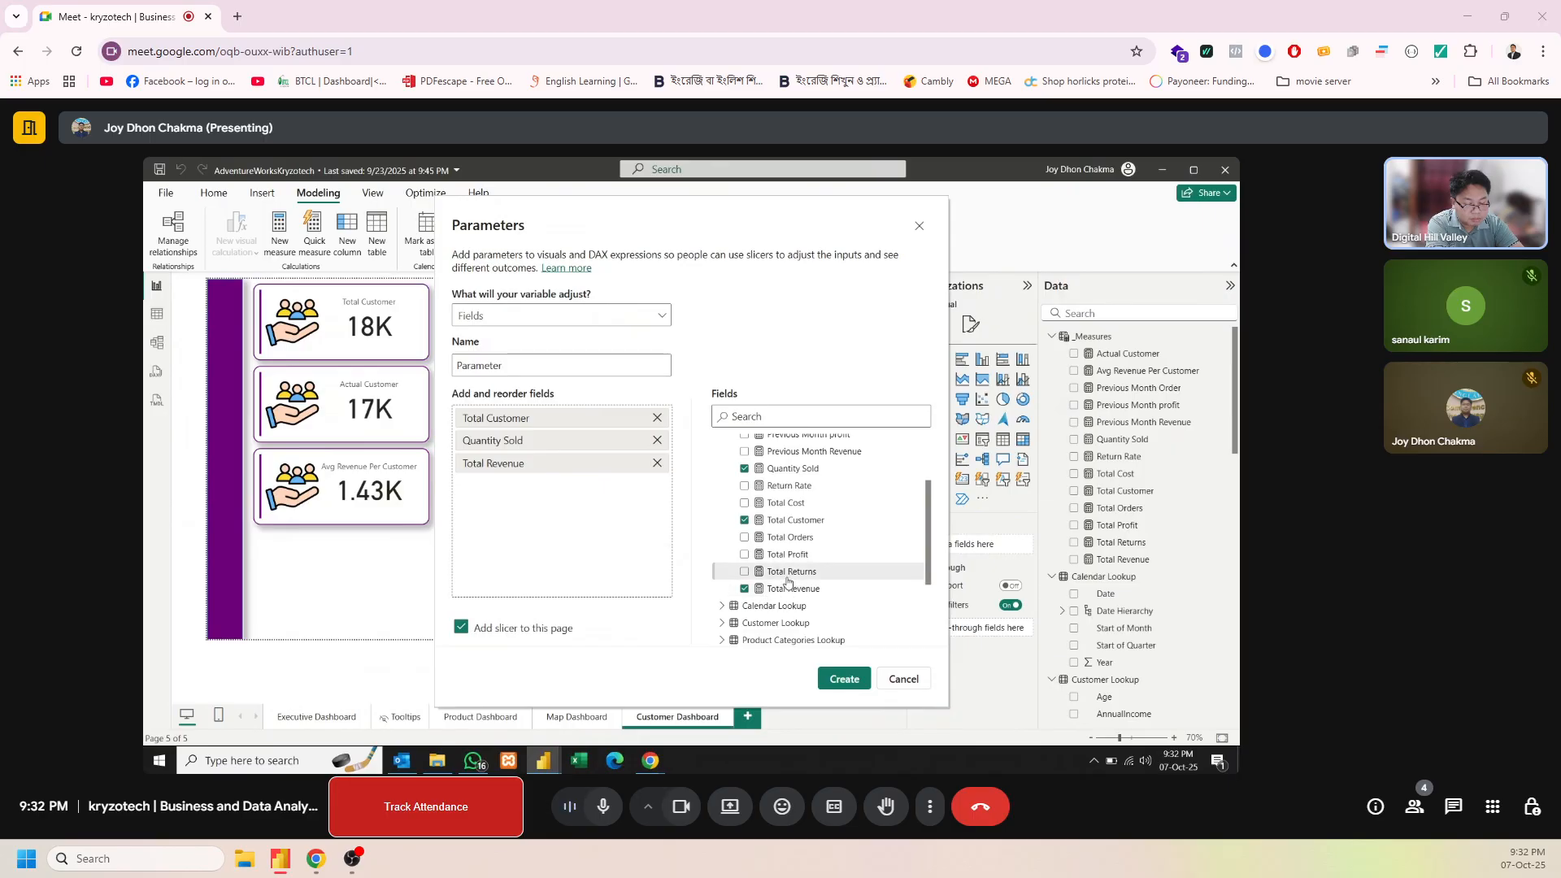
drag(788, 554, 639, 498)
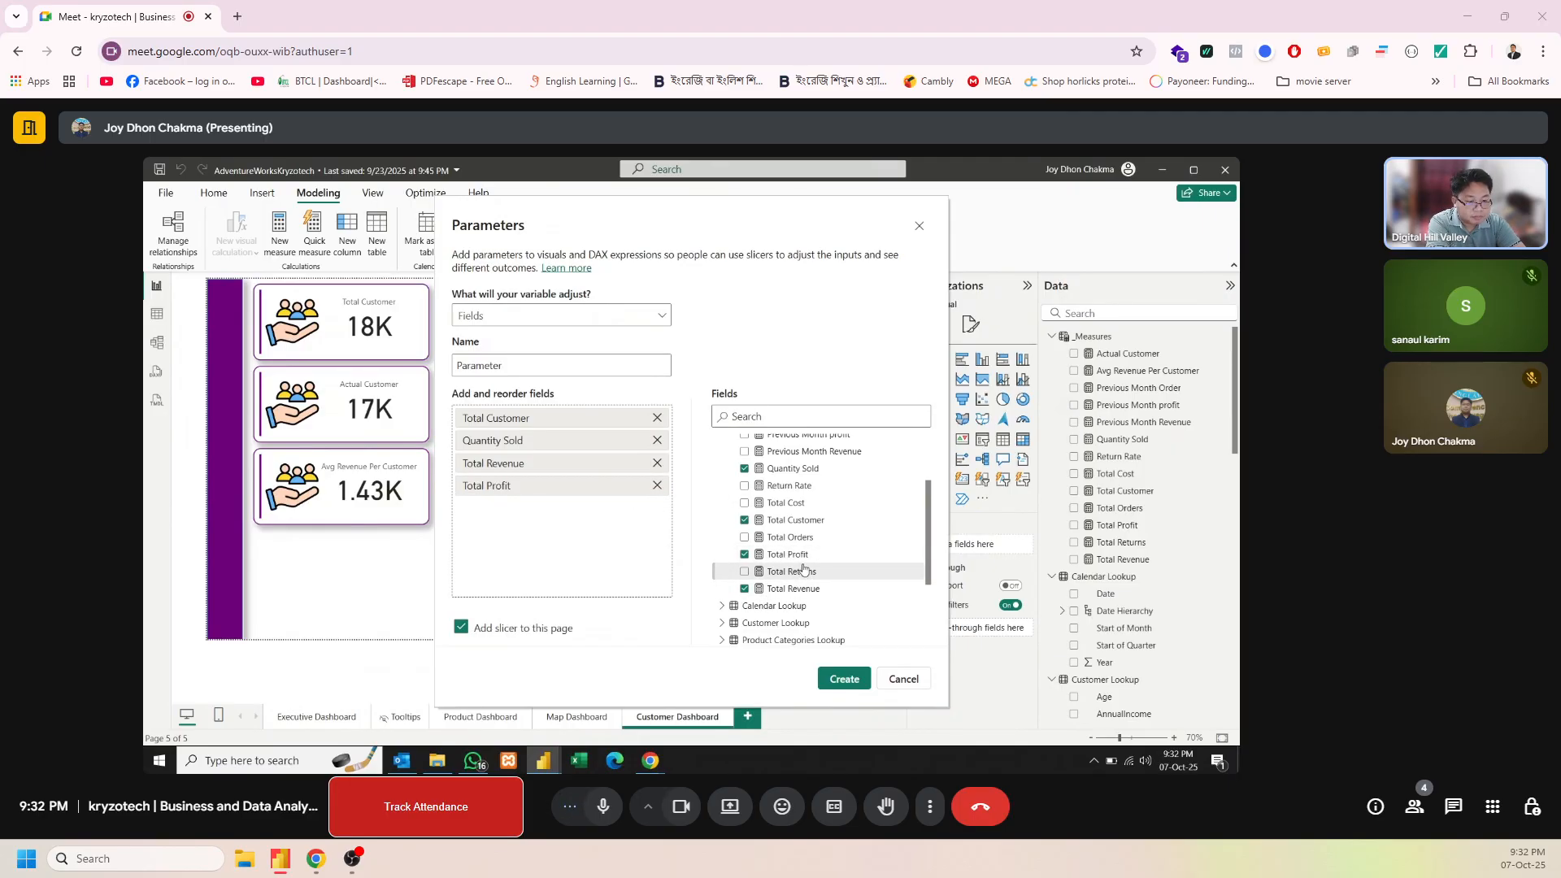
drag(801, 489, 639, 519)
click(846, 679)
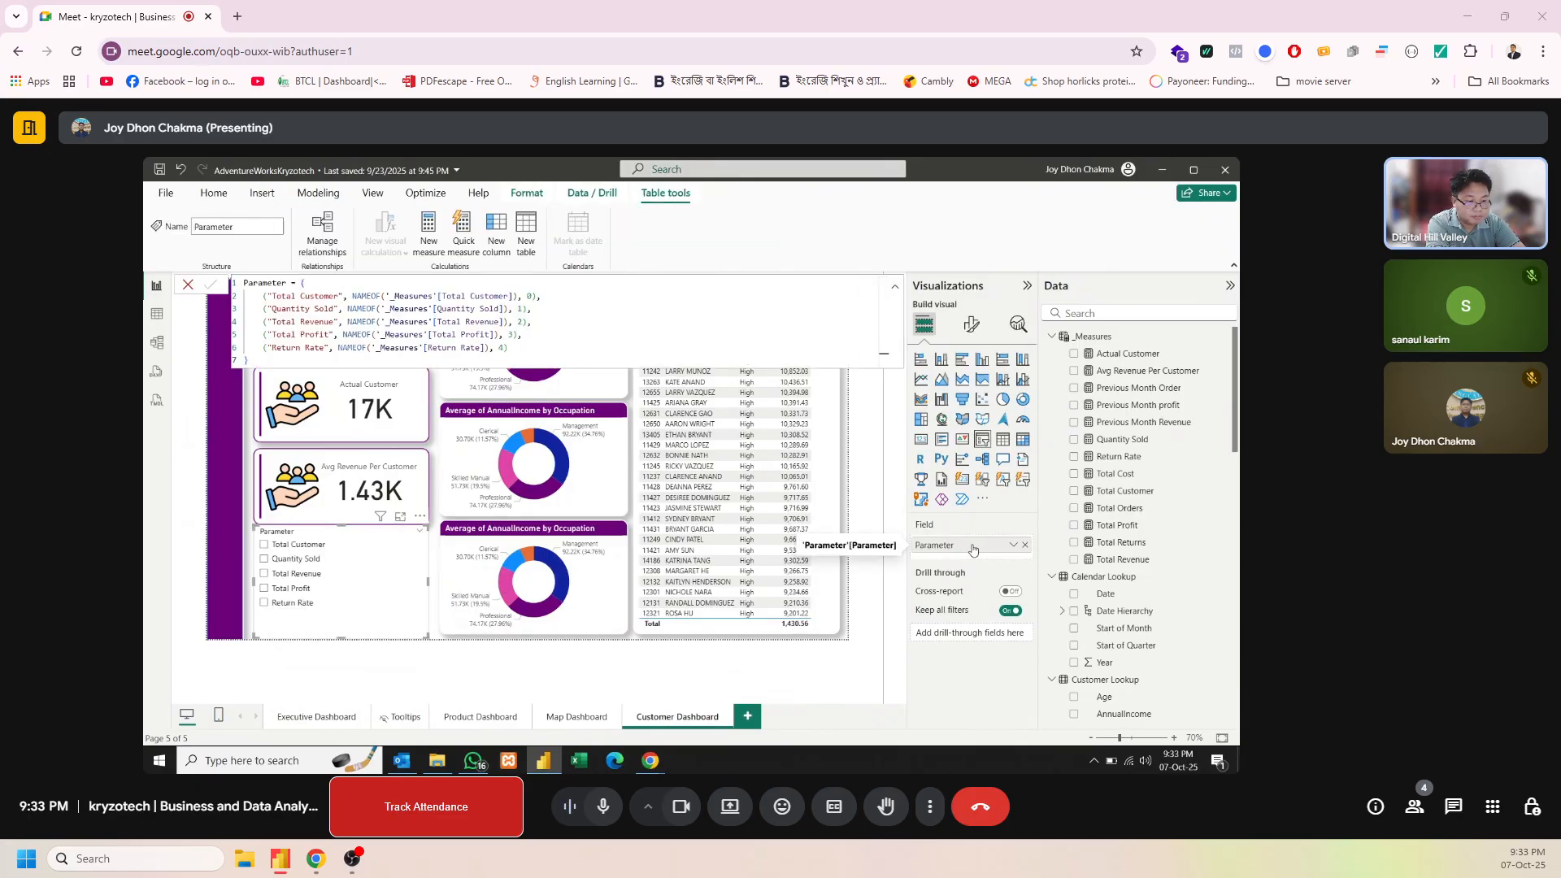
Hide the parameter slicer's header and make it a single-select list
click(971, 325)
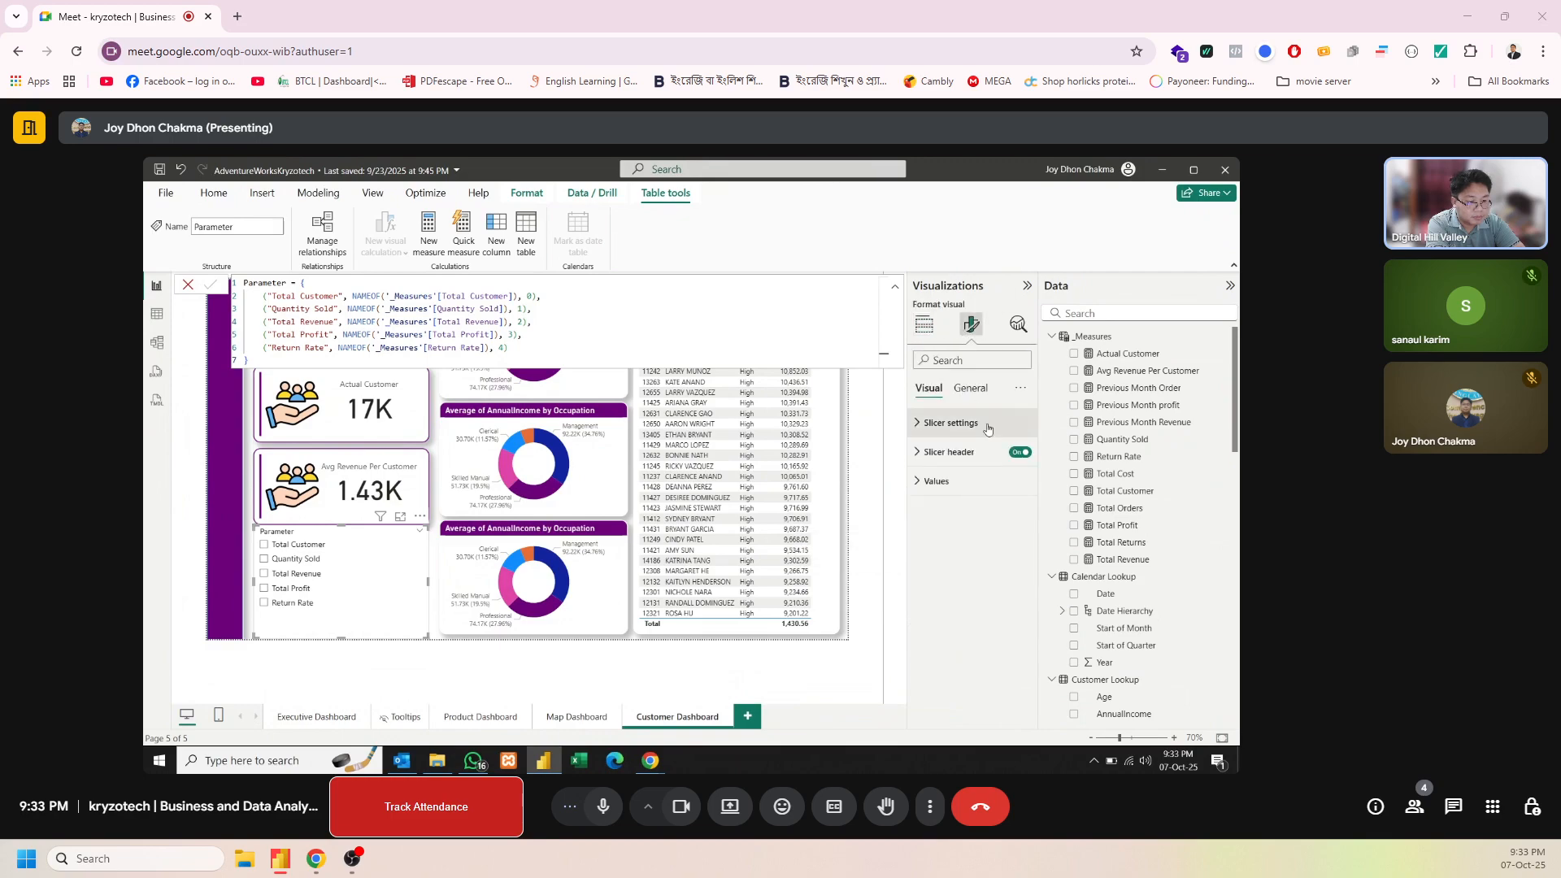
click(1020, 453)
click(950, 423)
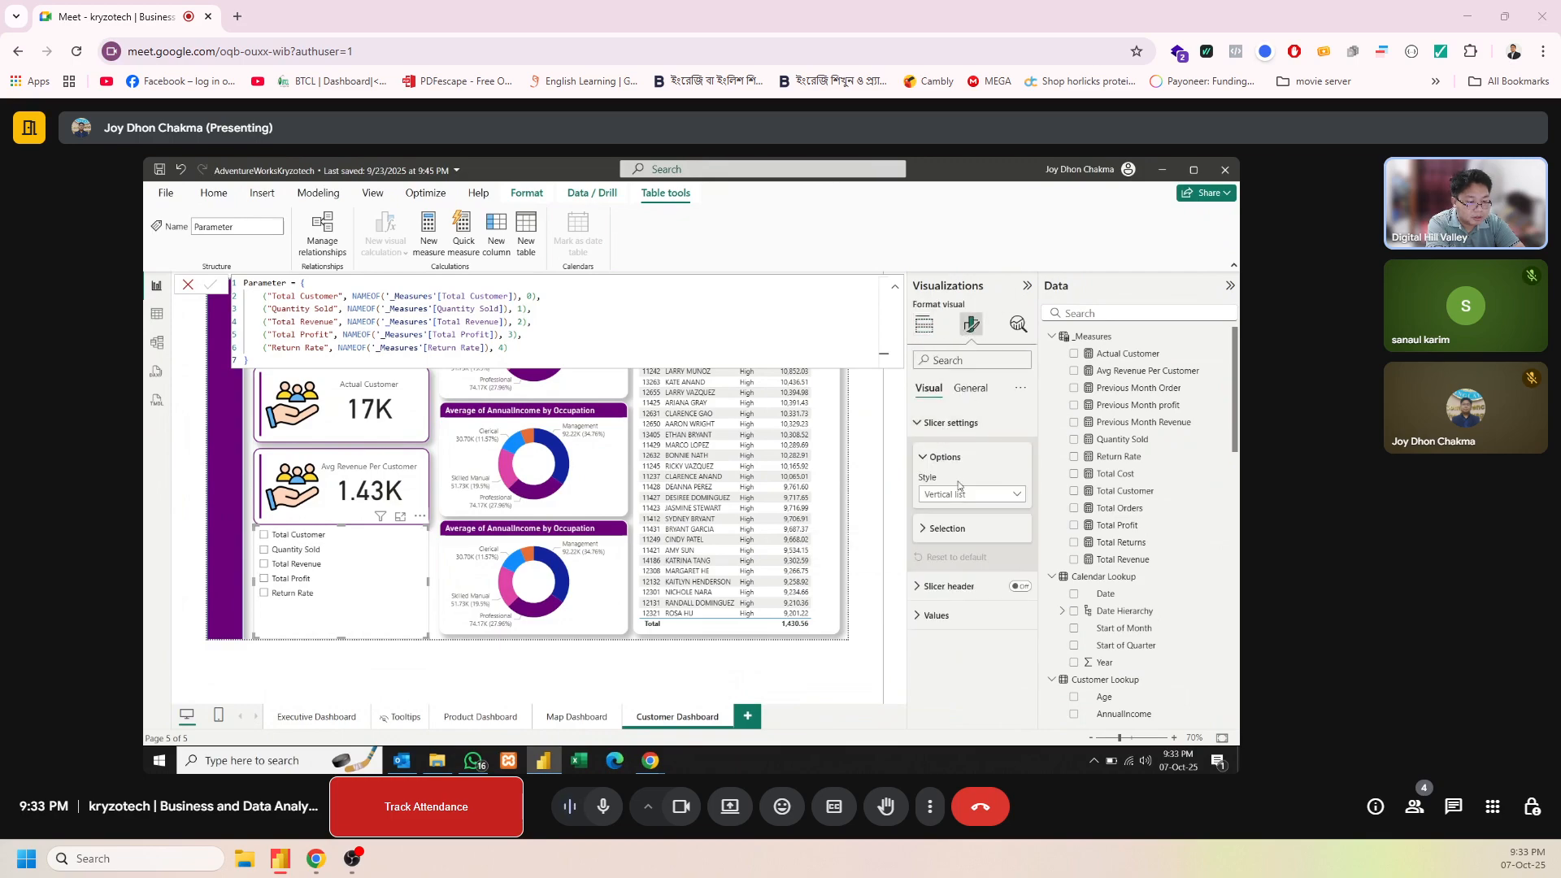
click(958, 529)
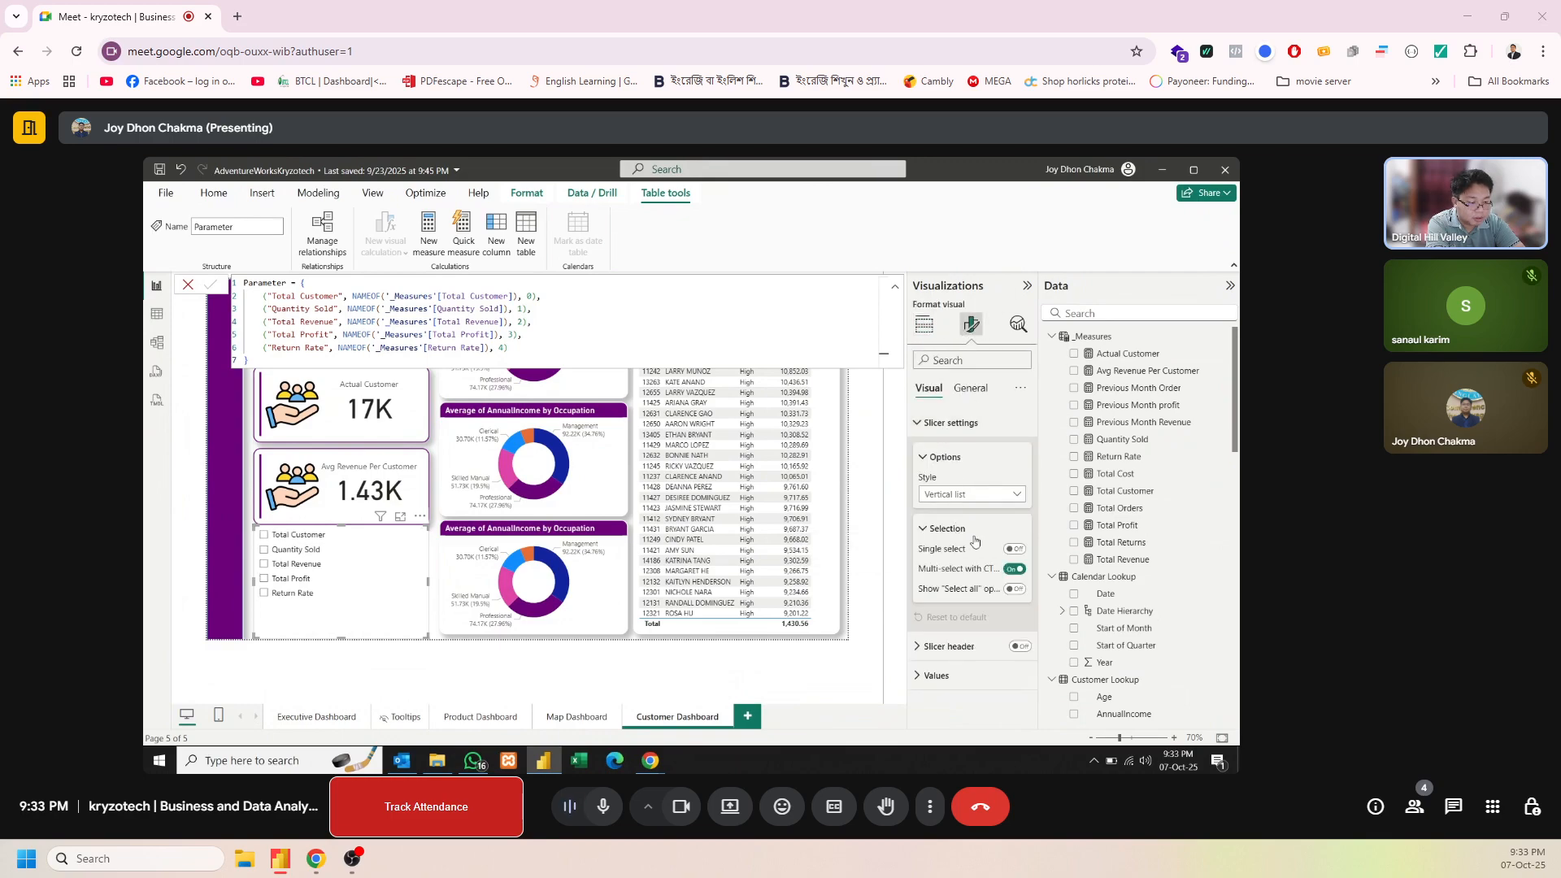
click(1015, 569)
click(1016, 550)
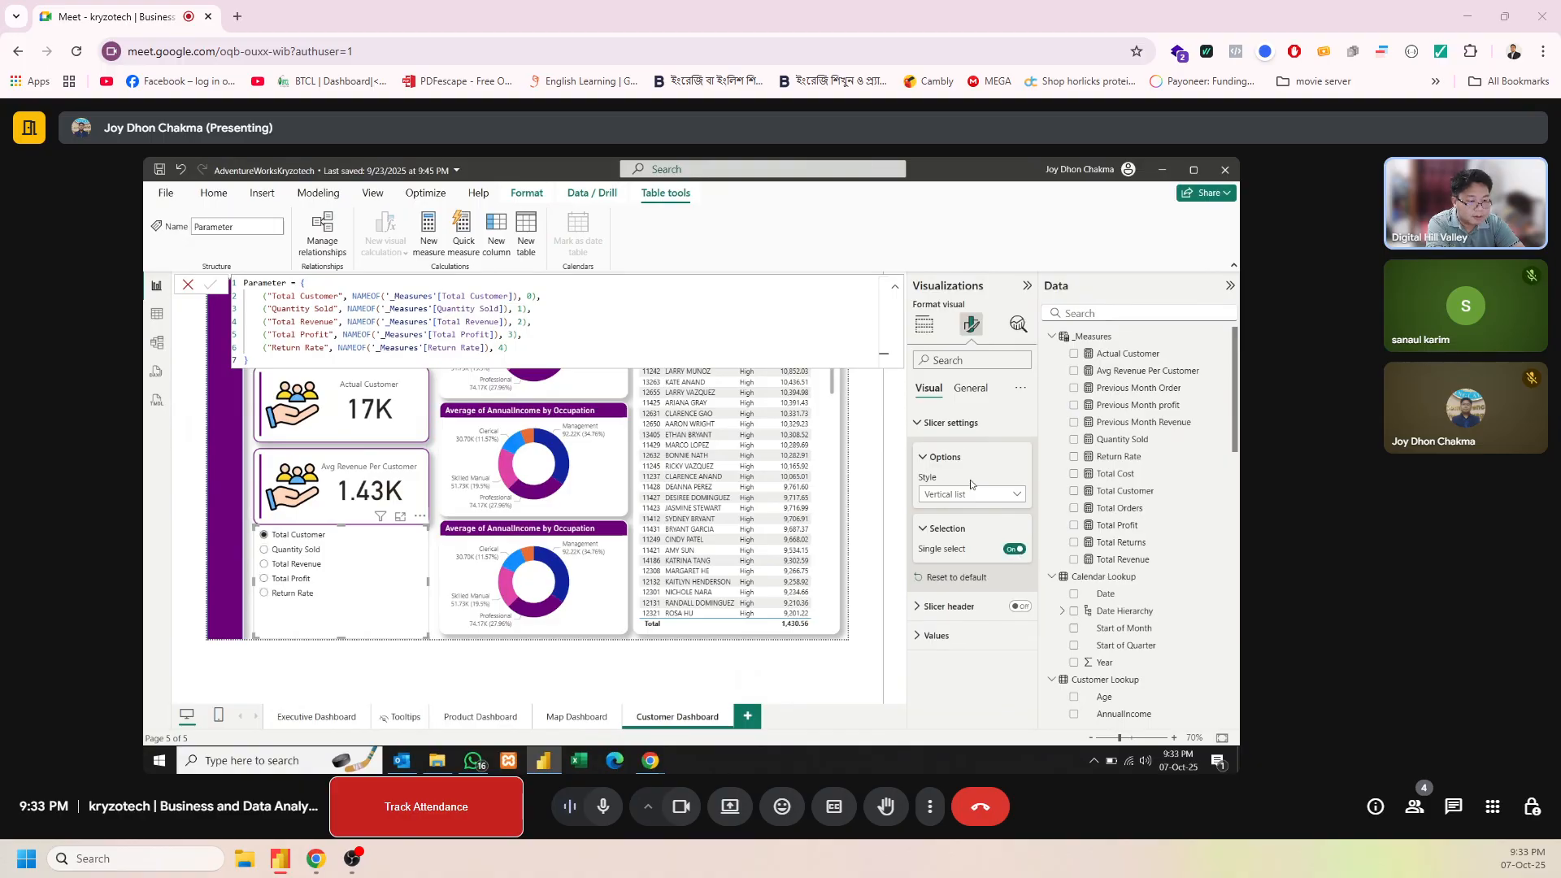
Give the parameter slicer the title "Customer Selection Metric" and lower its upper edge slightly below the Avg Revenue card
click(968, 390)
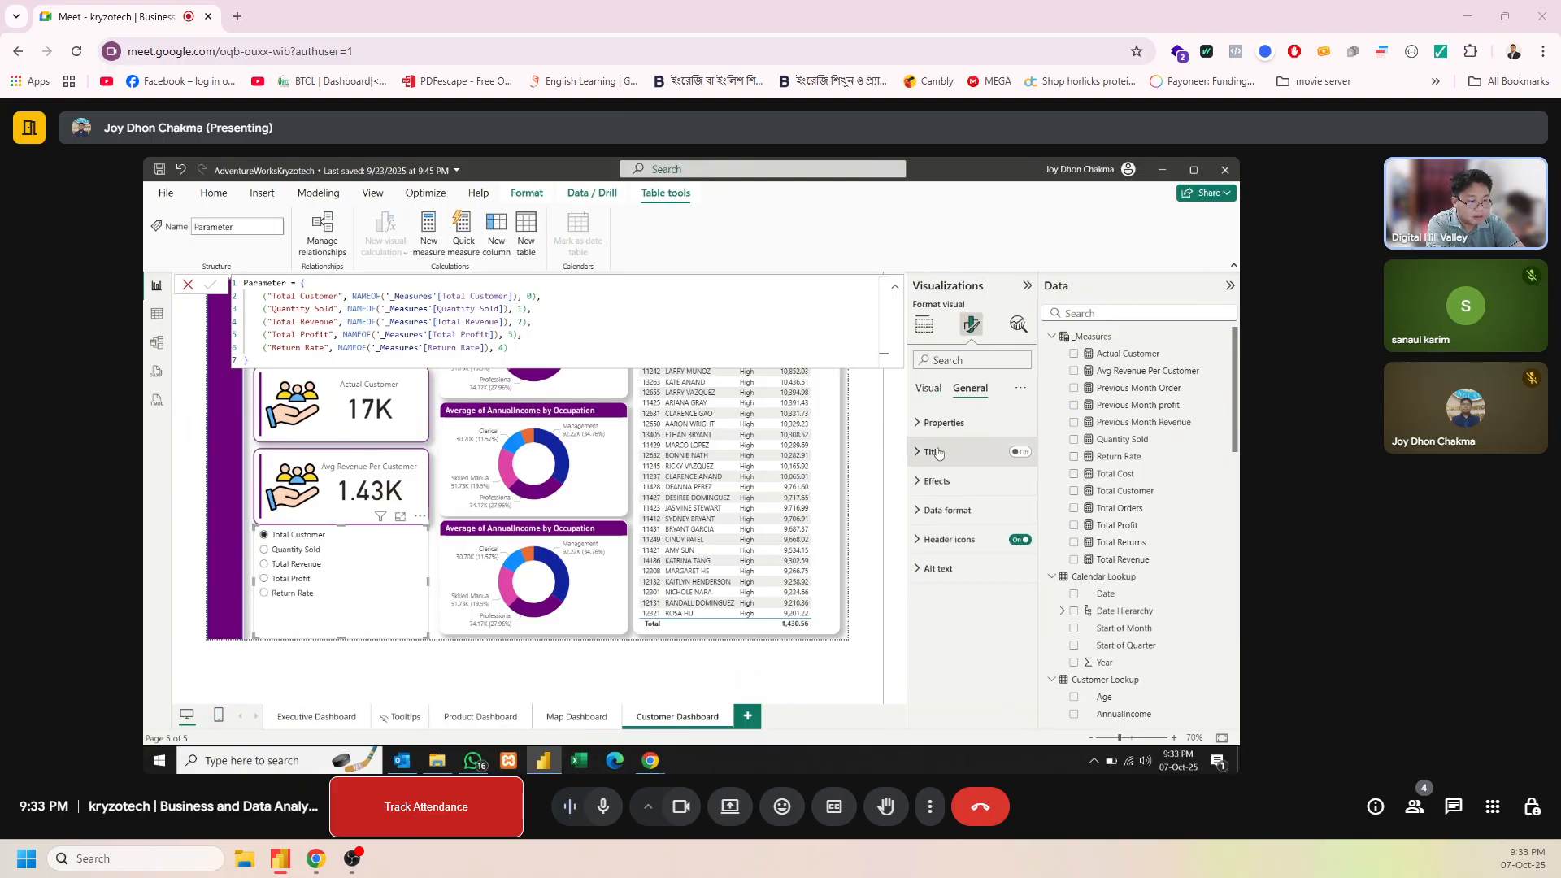
click(1018, 452)
click(960, 453)
click(935, 524)
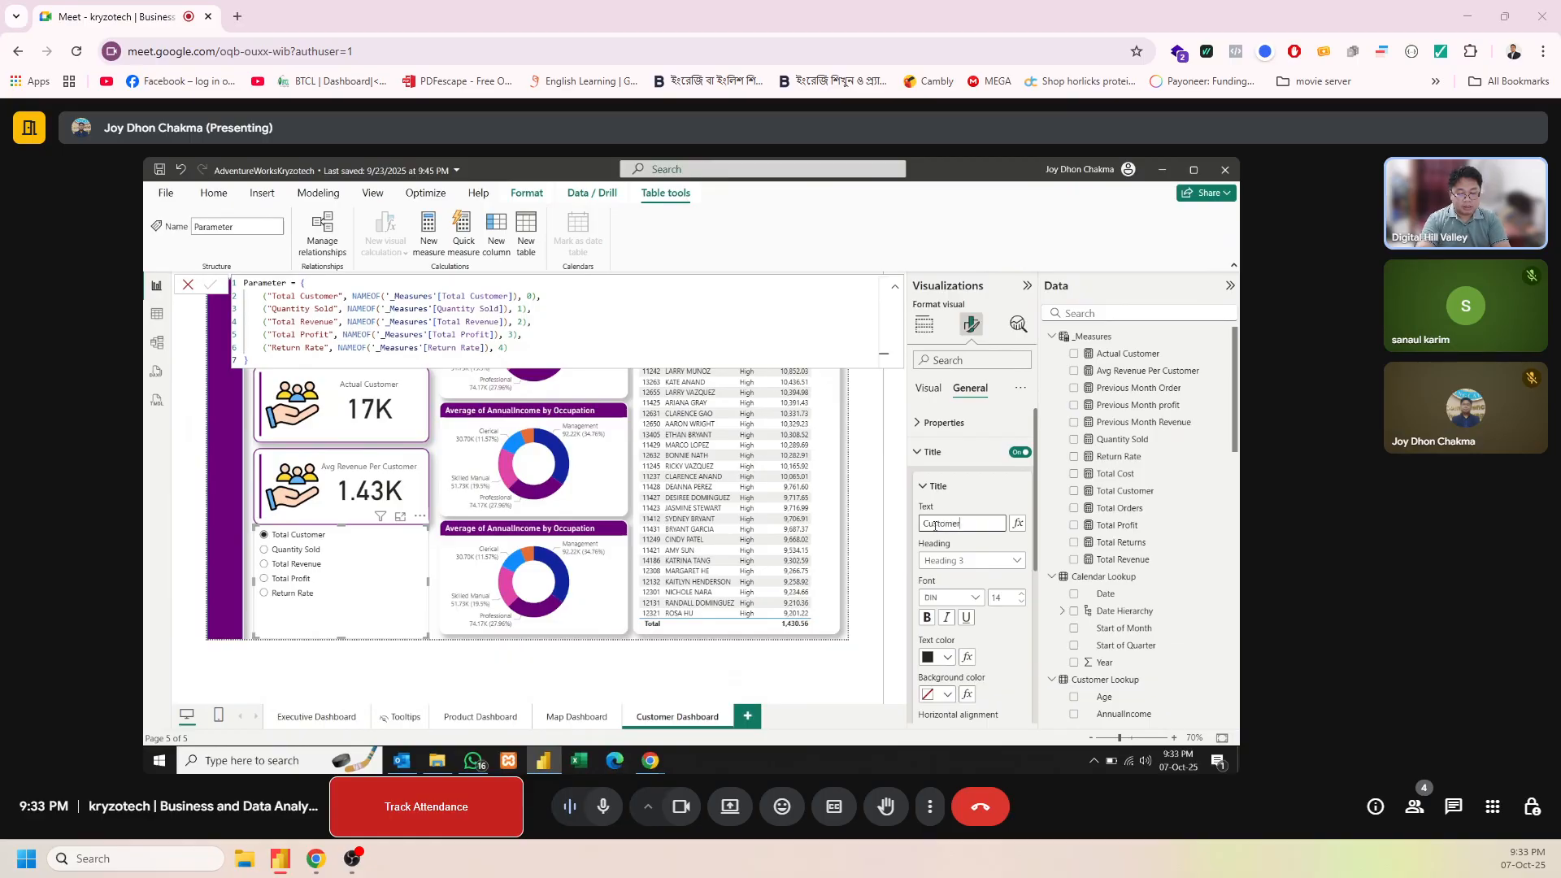
text(Customer Selection Metric)
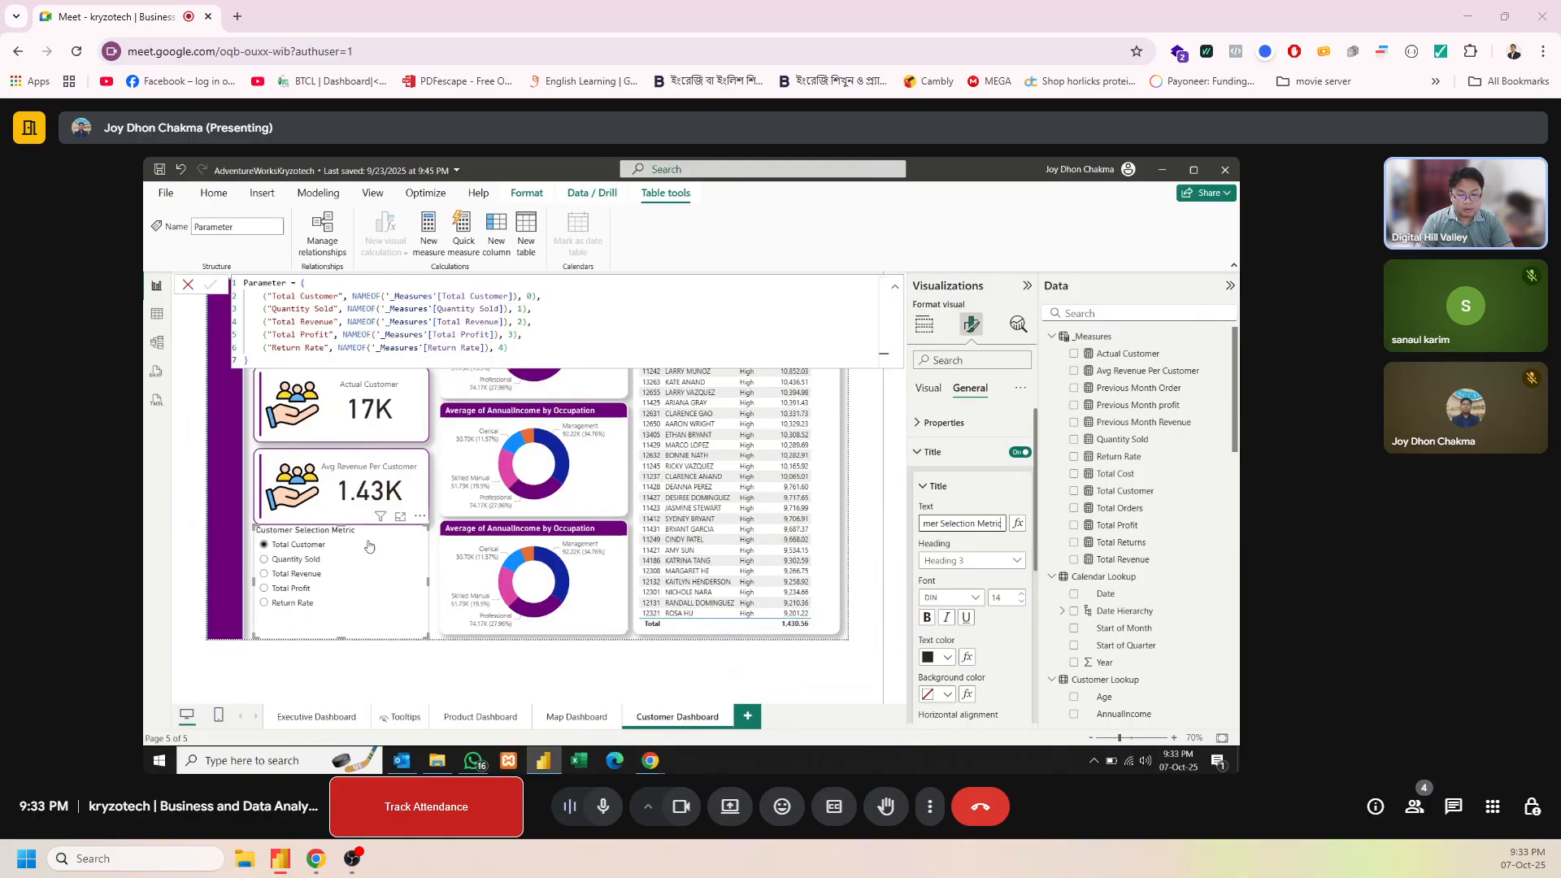
drag(342, 528, 344, 537)
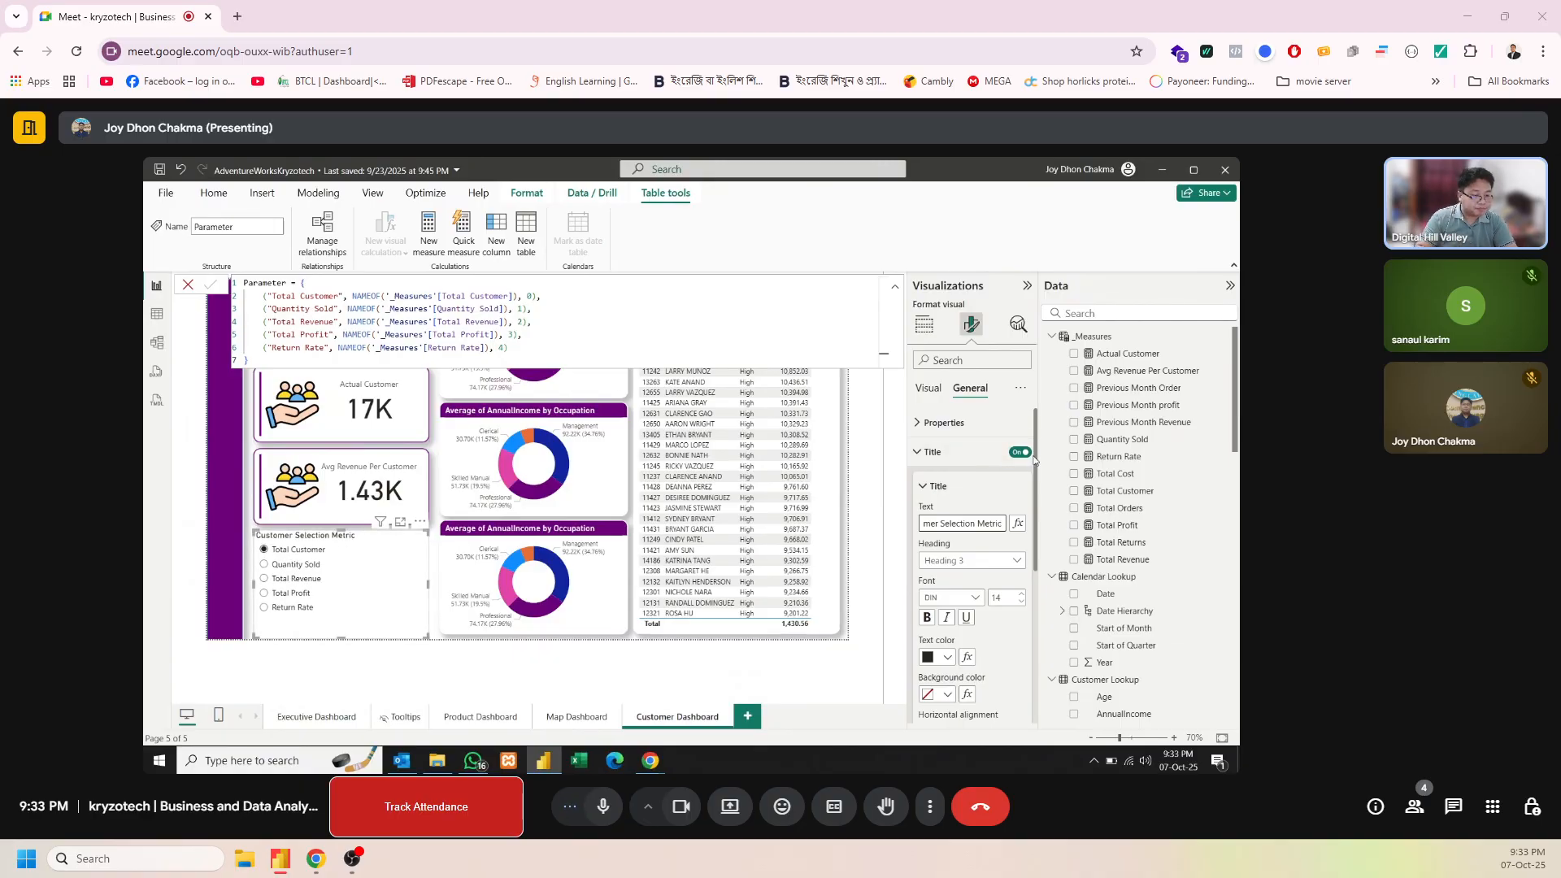
Turn on the parameter slicer's shadow and give it a white visual border
drag(1035, 461, 1027, 652)
click(1027, 627)
click(1008, 617)
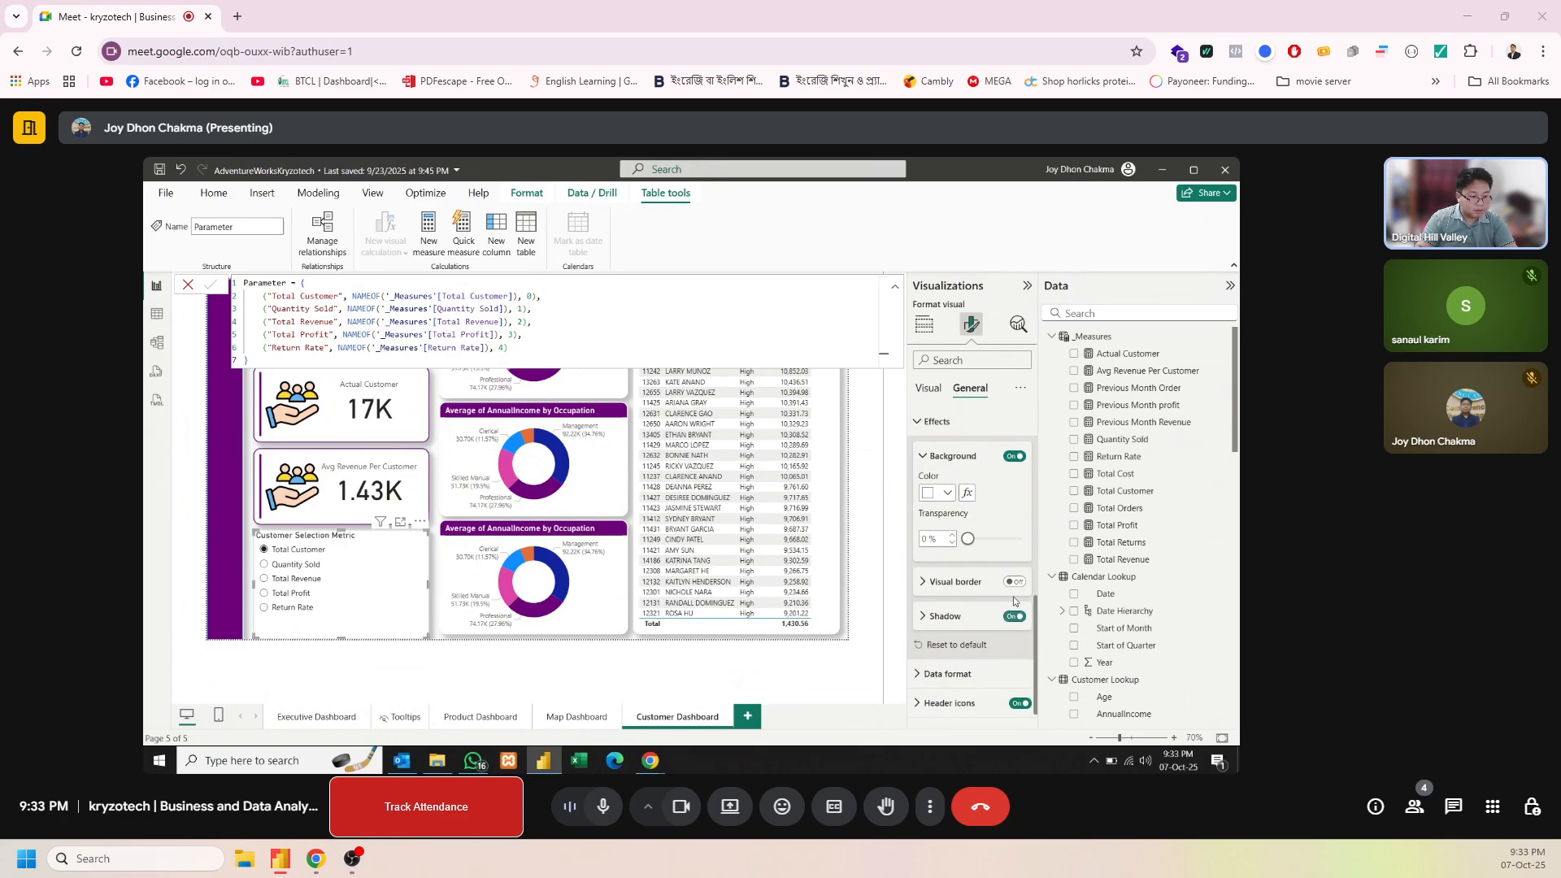
click(1015, 584)
click(964, 582)
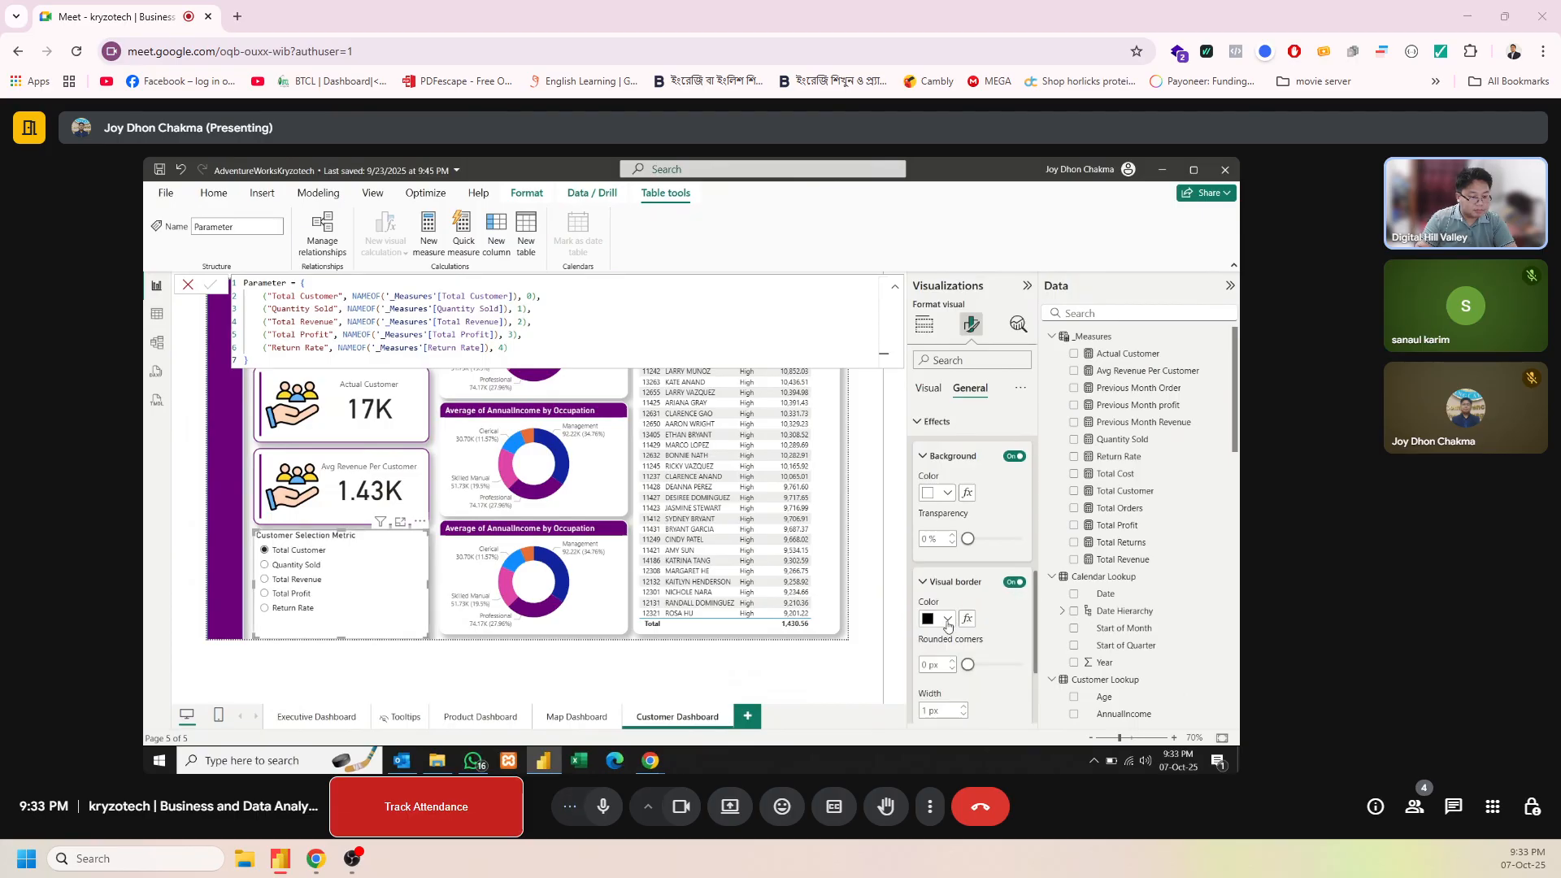
click(946, 619)
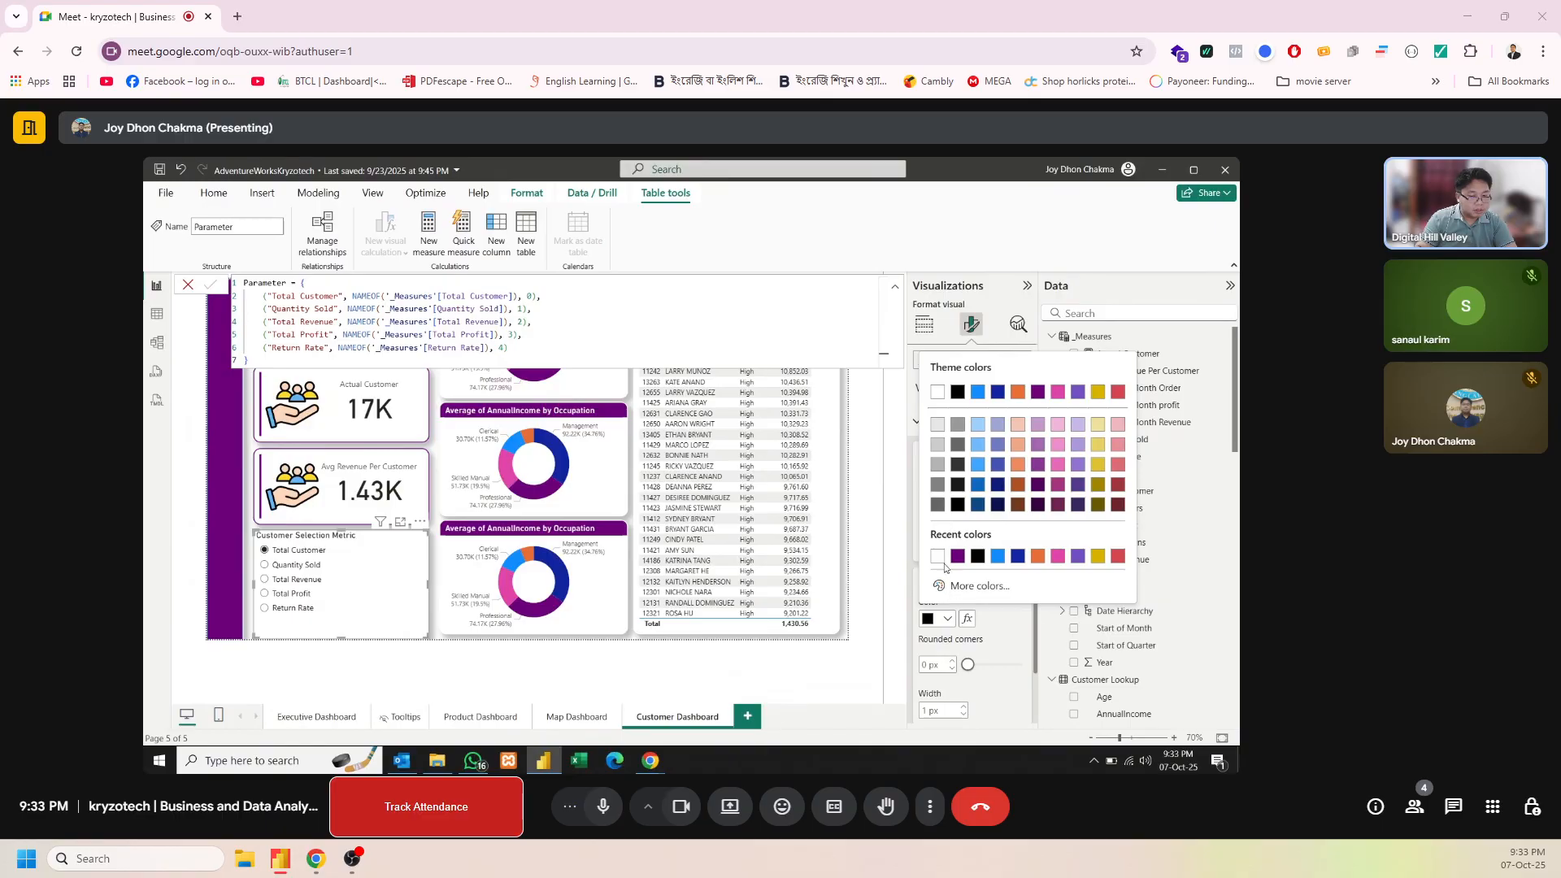
click(940, 560)
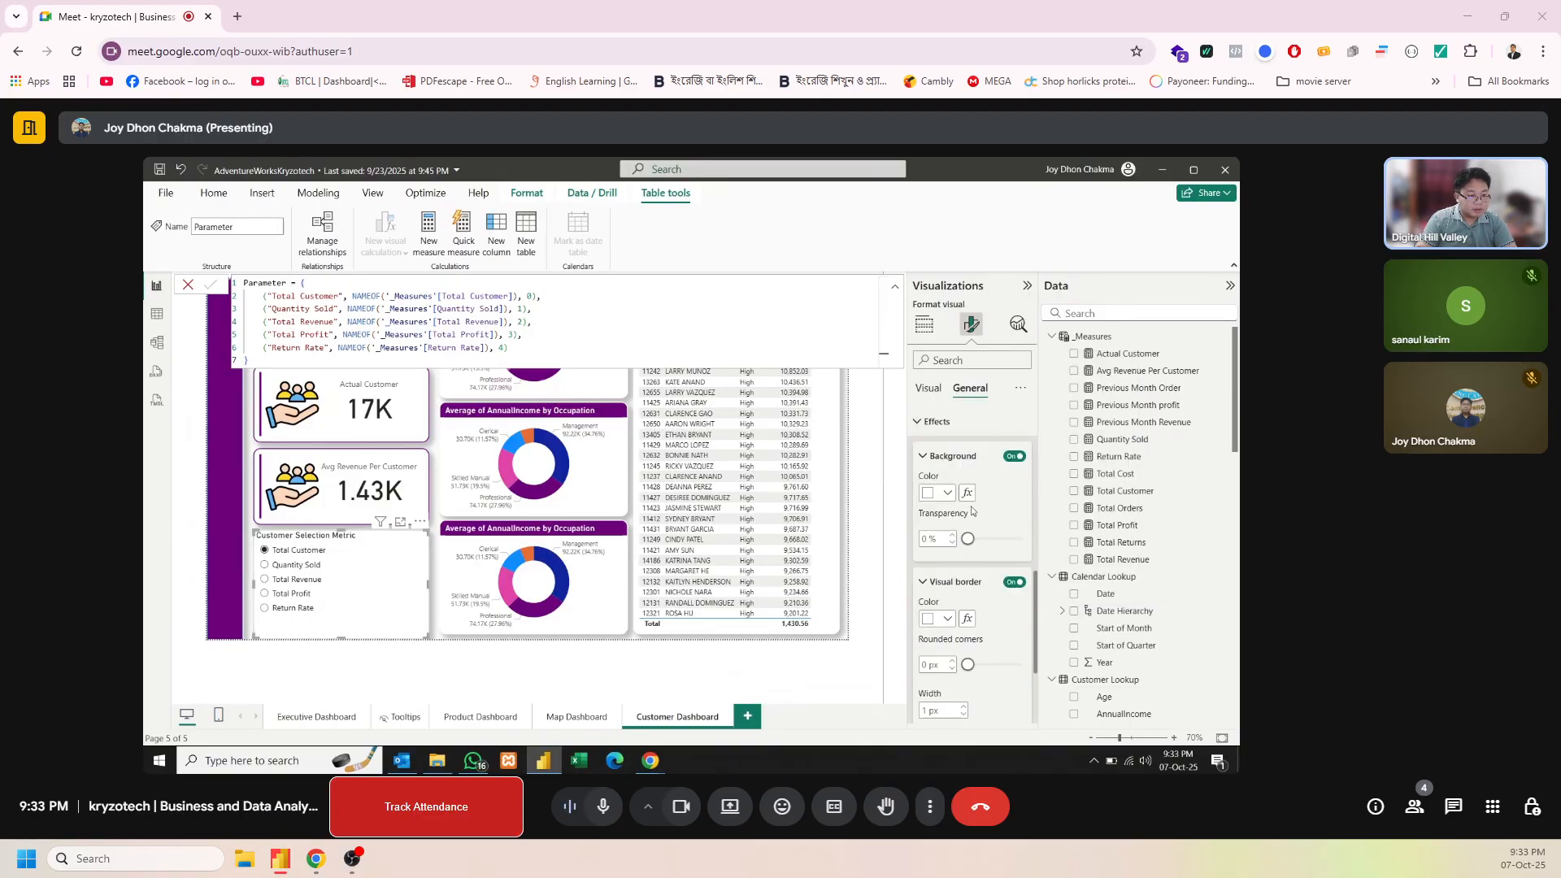
Make the parameter slicer's title text white on a dark purple background
scroll(1033, 467, up, 5)
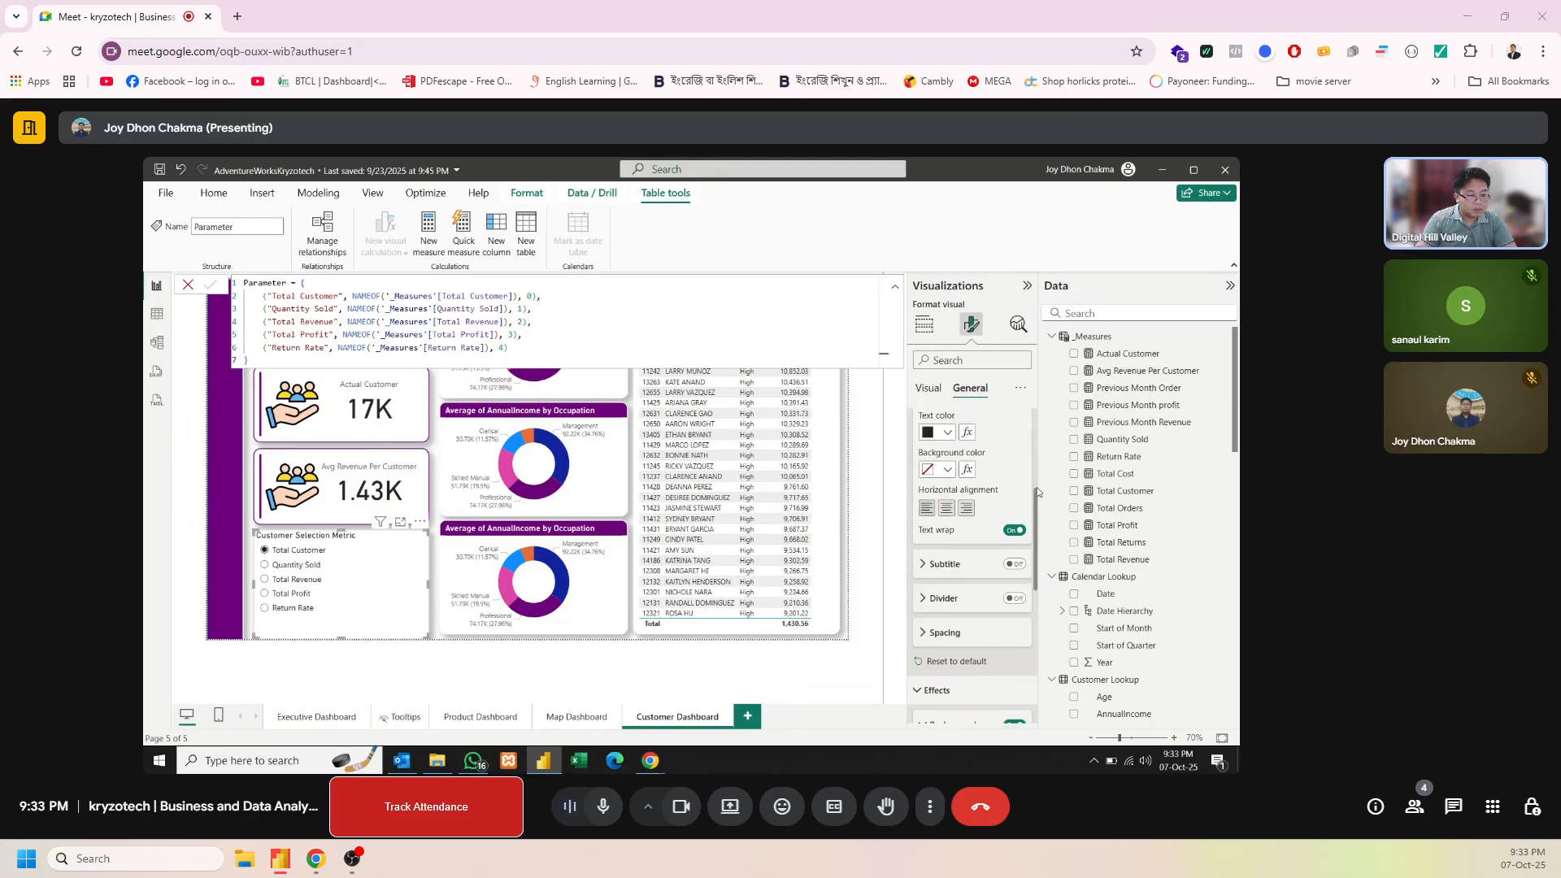
click(945, 657)
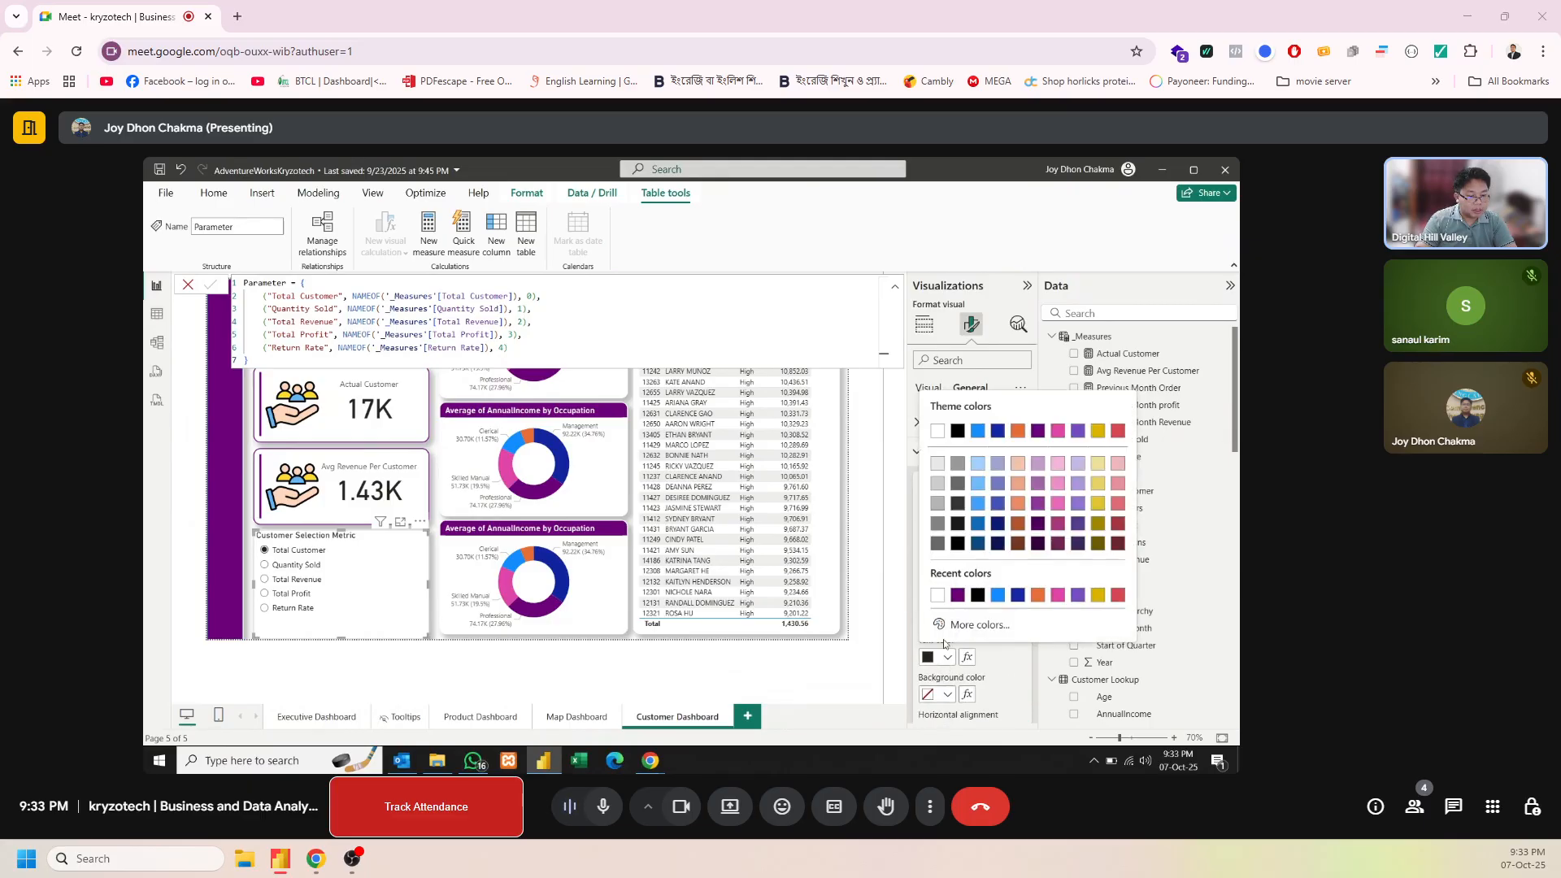
click(939, 597)
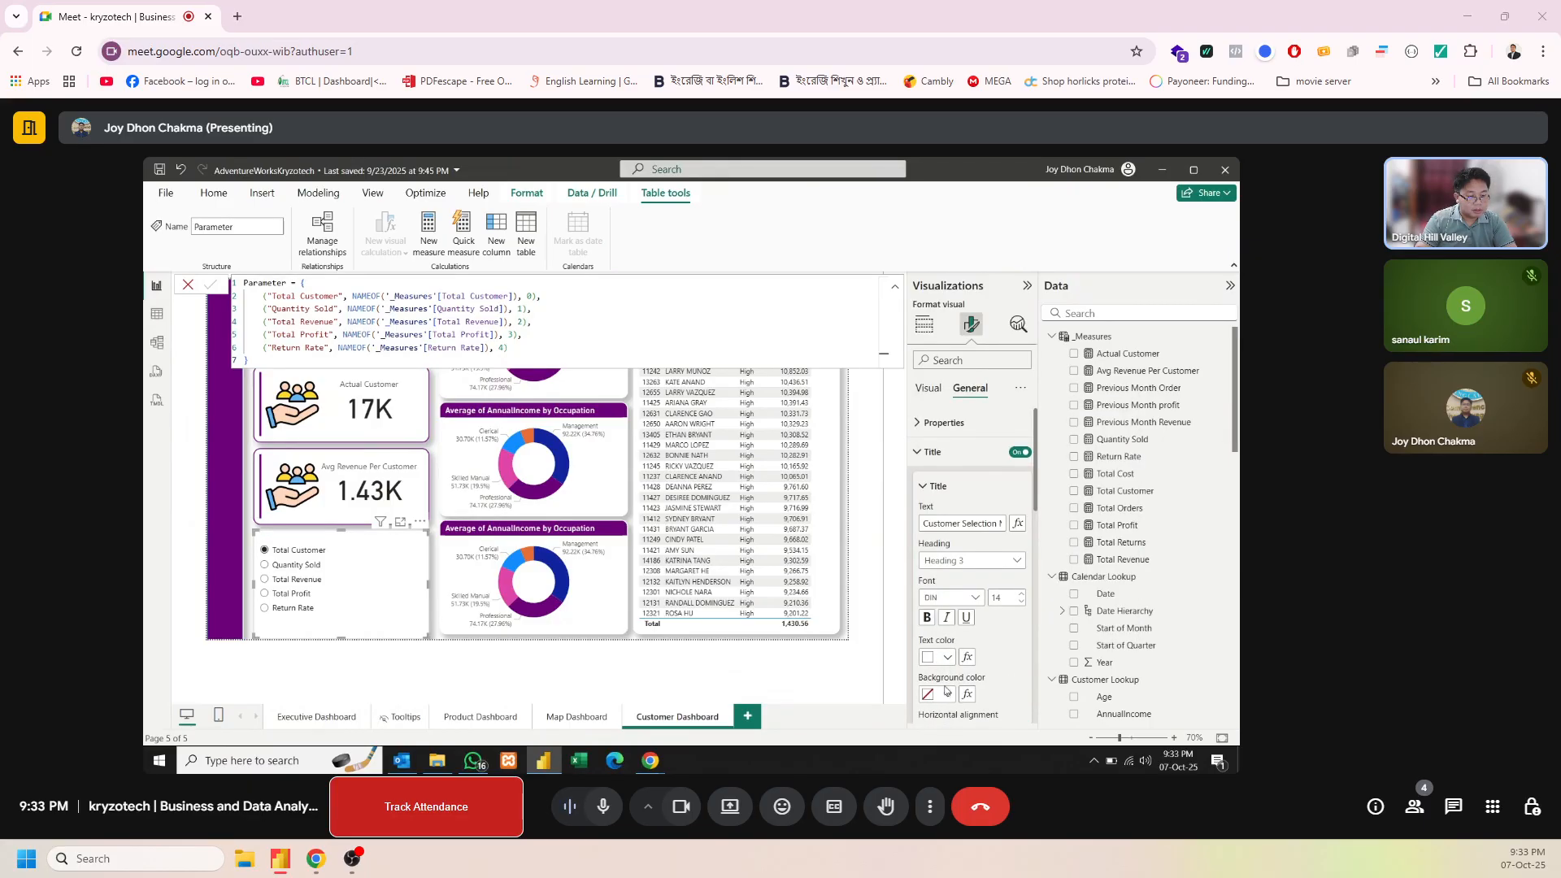
click(946, 693)
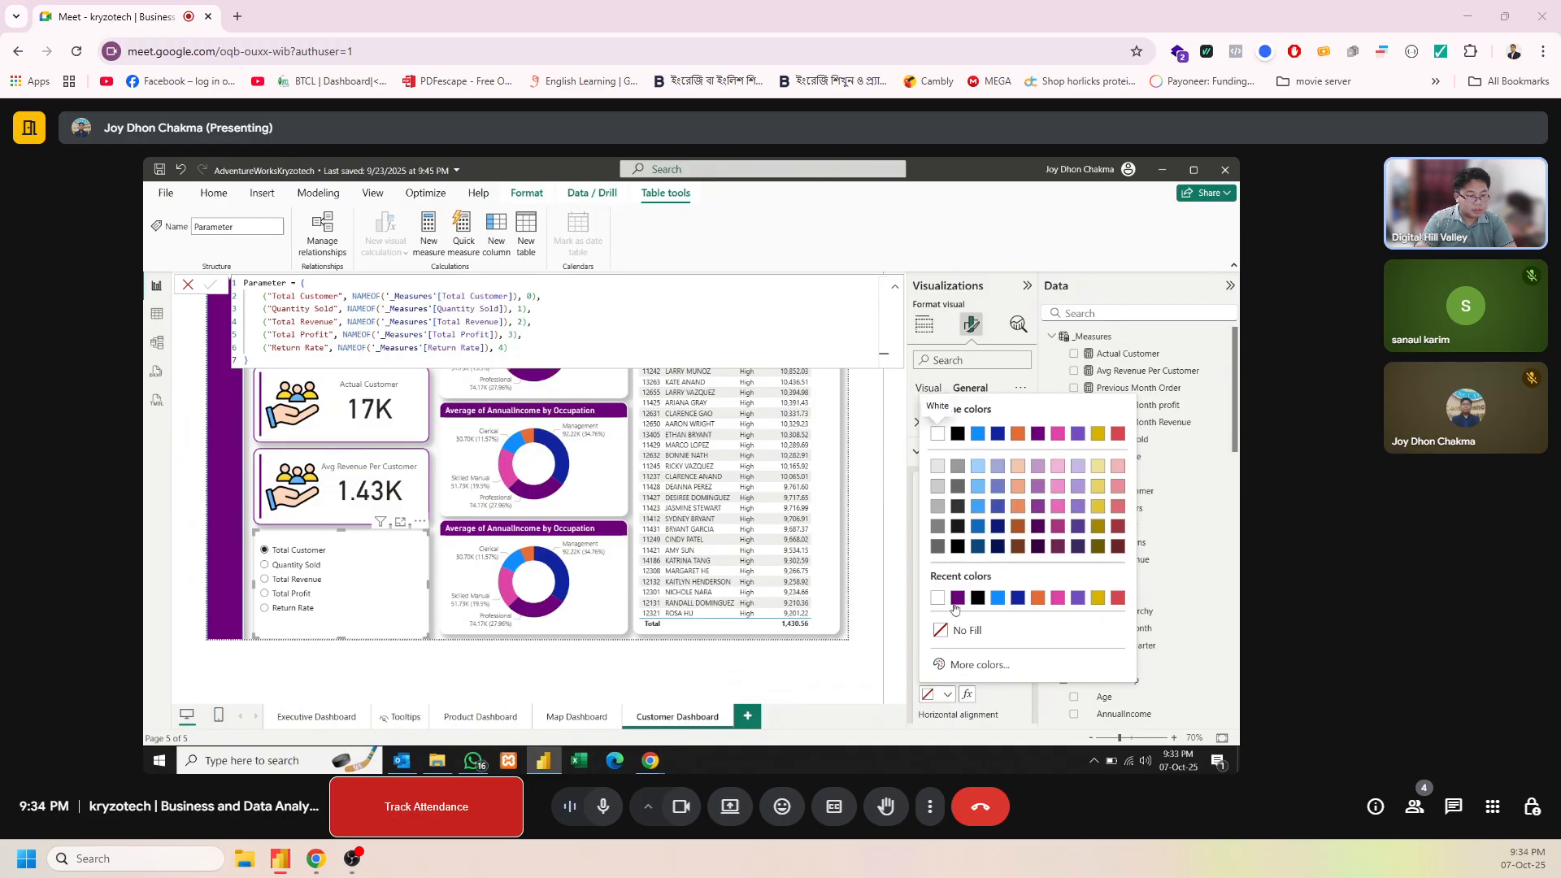
click(957, 600)
Set the slicer border's rounded corners to 14 px and its width to 2 px
scroll(1030, 661, down, 5)
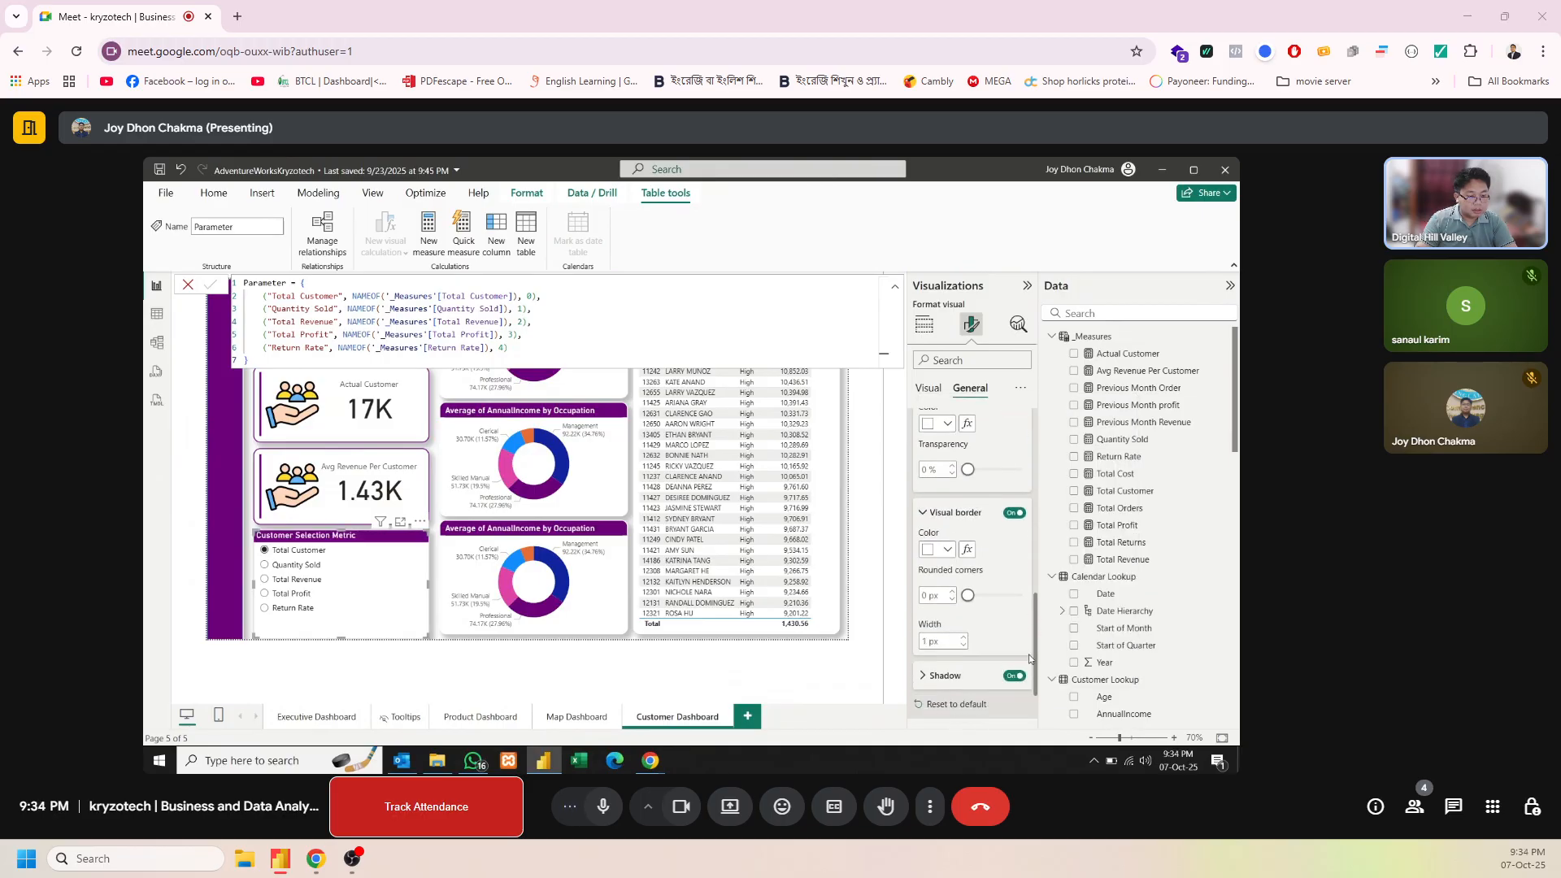
double_click(934, 592)
text(14)
key(Return)
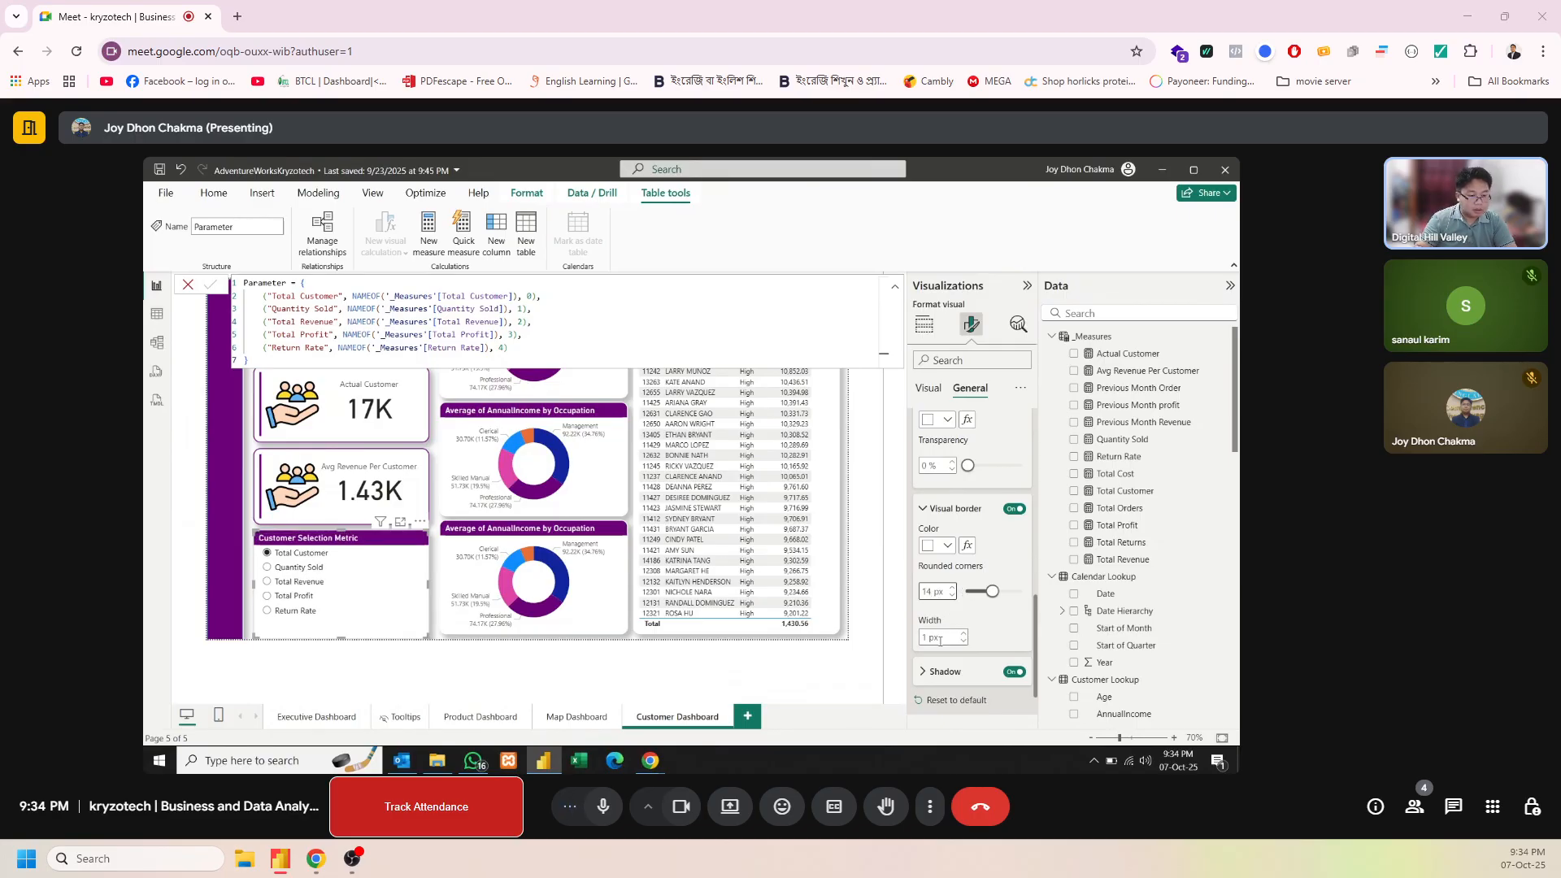
click(960, 638)
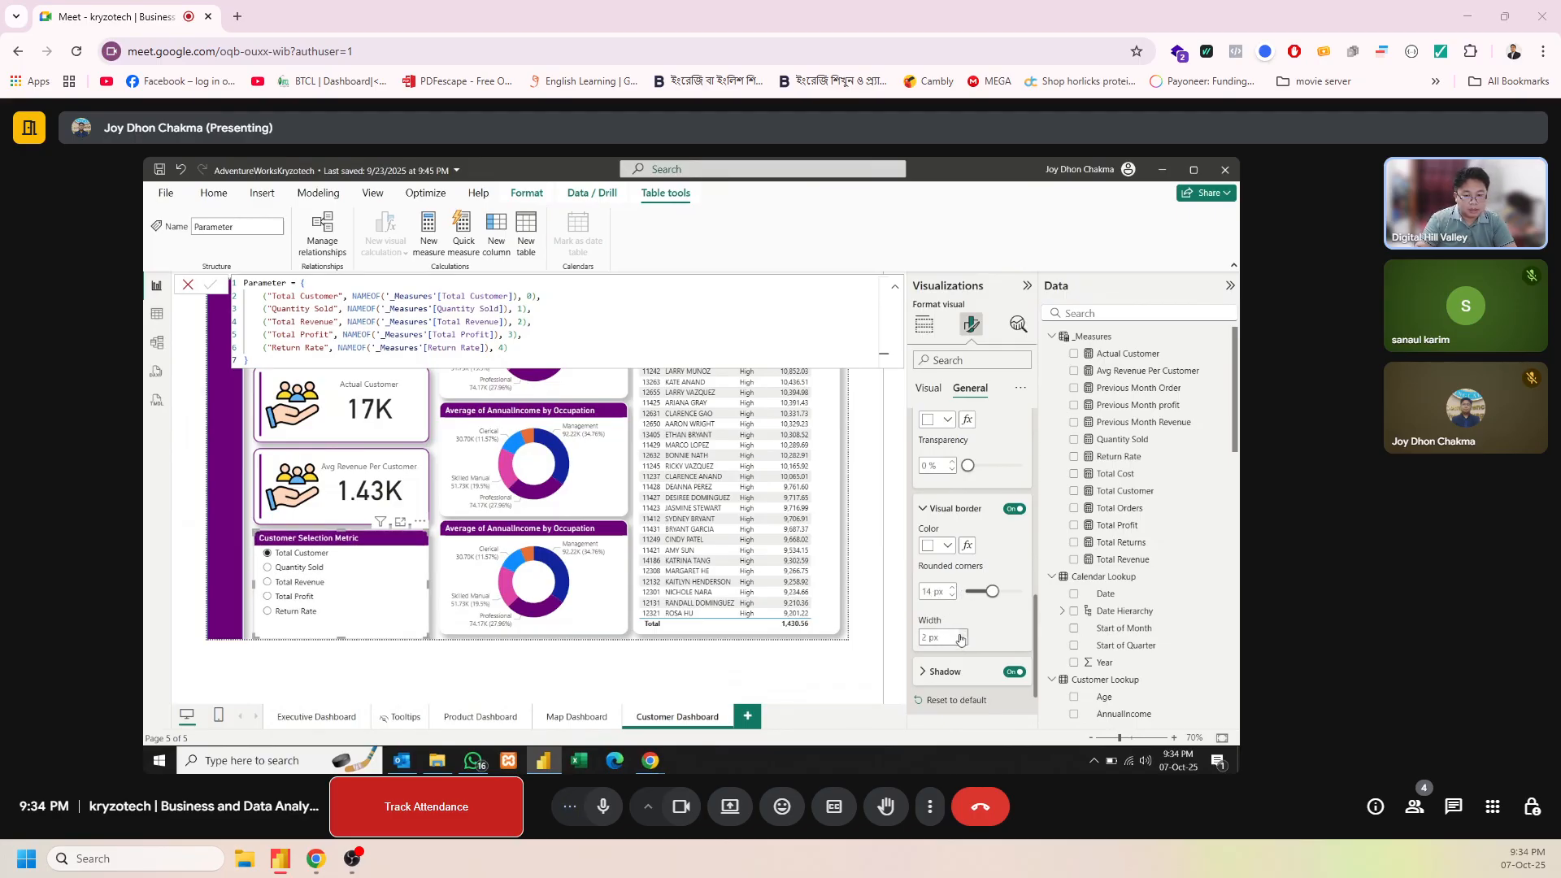
Remove the AnnualIncome value and Occupation legend from the middle donut chart and use MaritalStatus as its legend
click(526, 412)
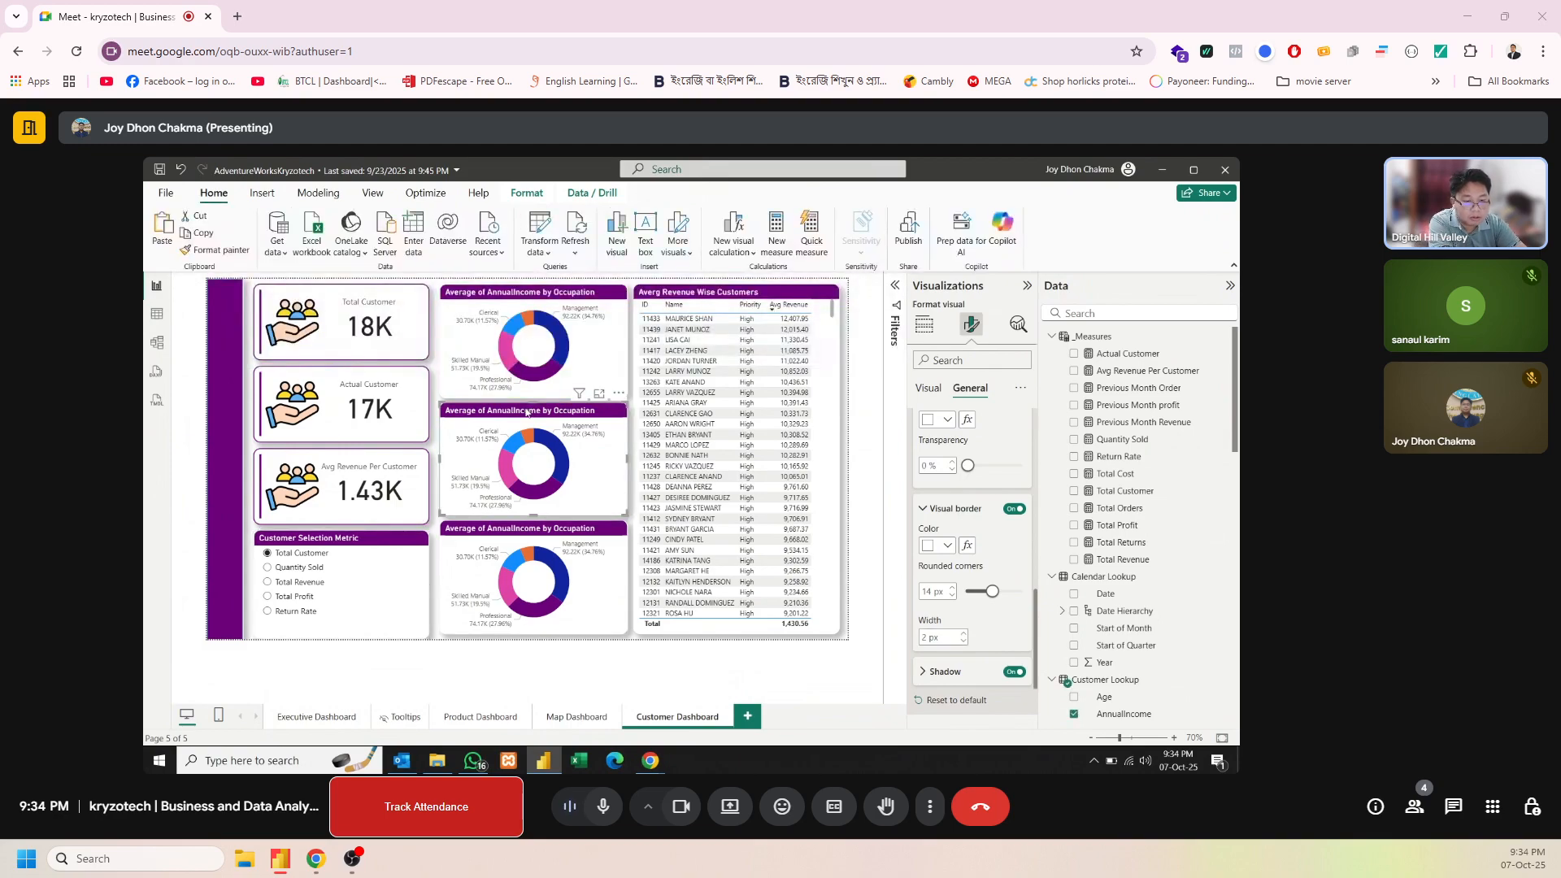
click(925, 326)
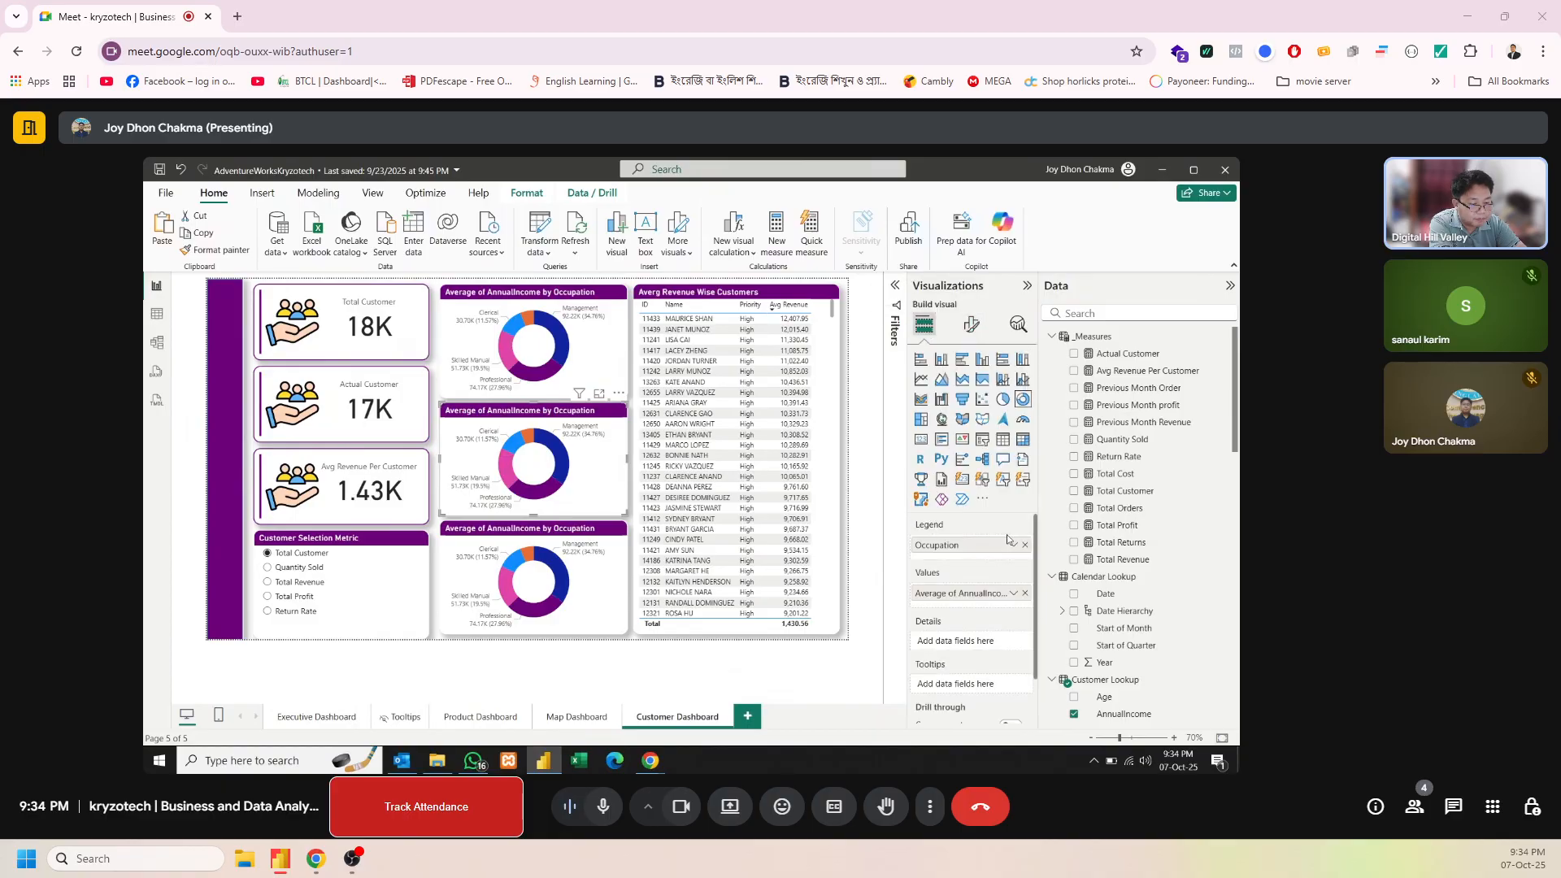
click(1025, 594)
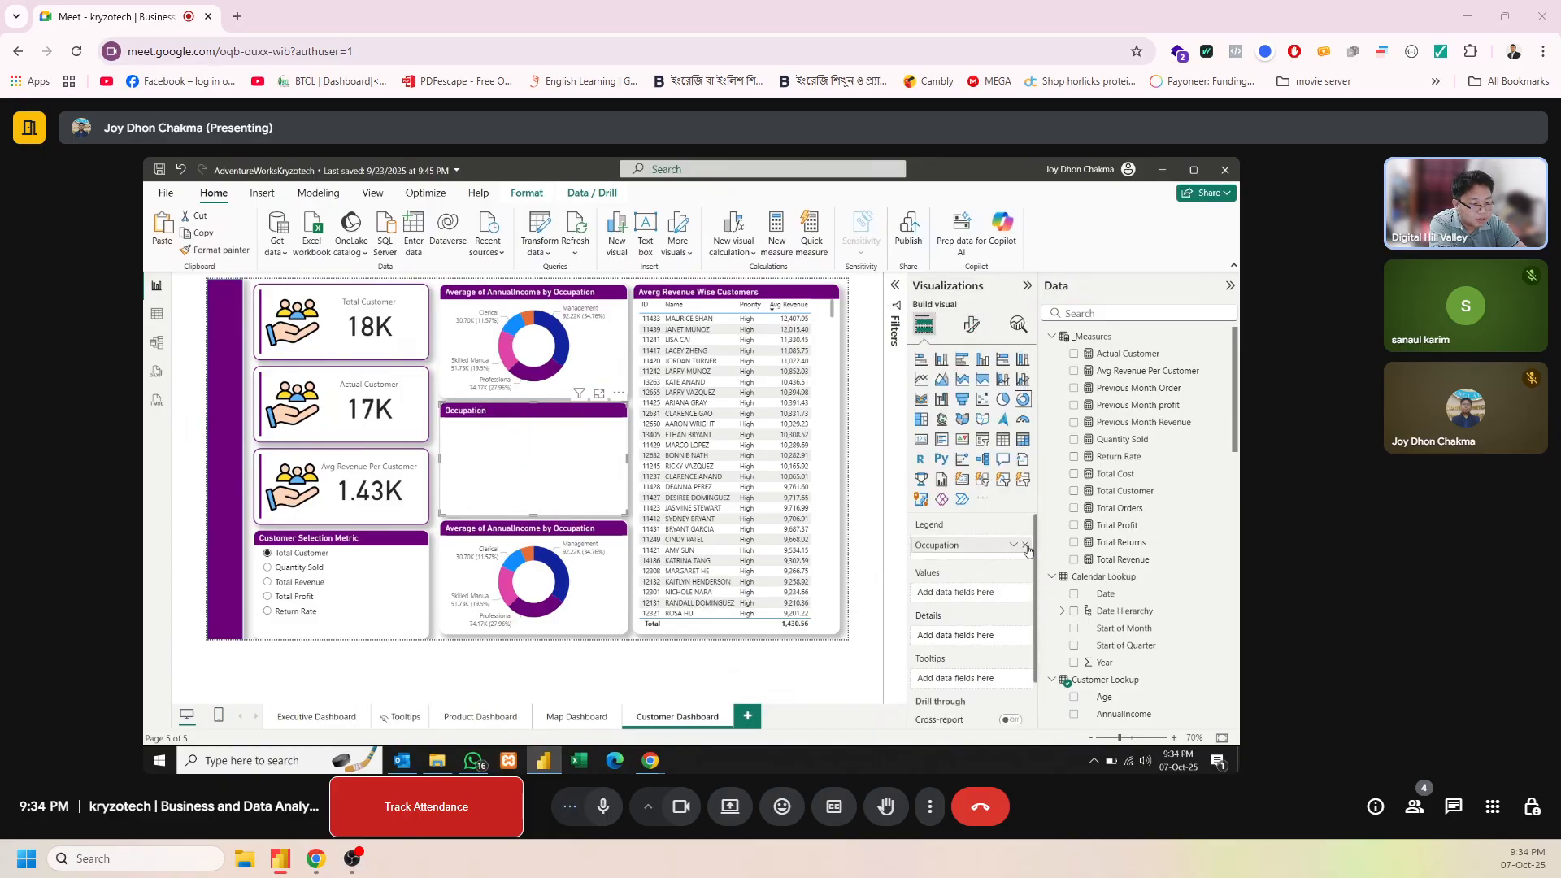
click(1025, 545)
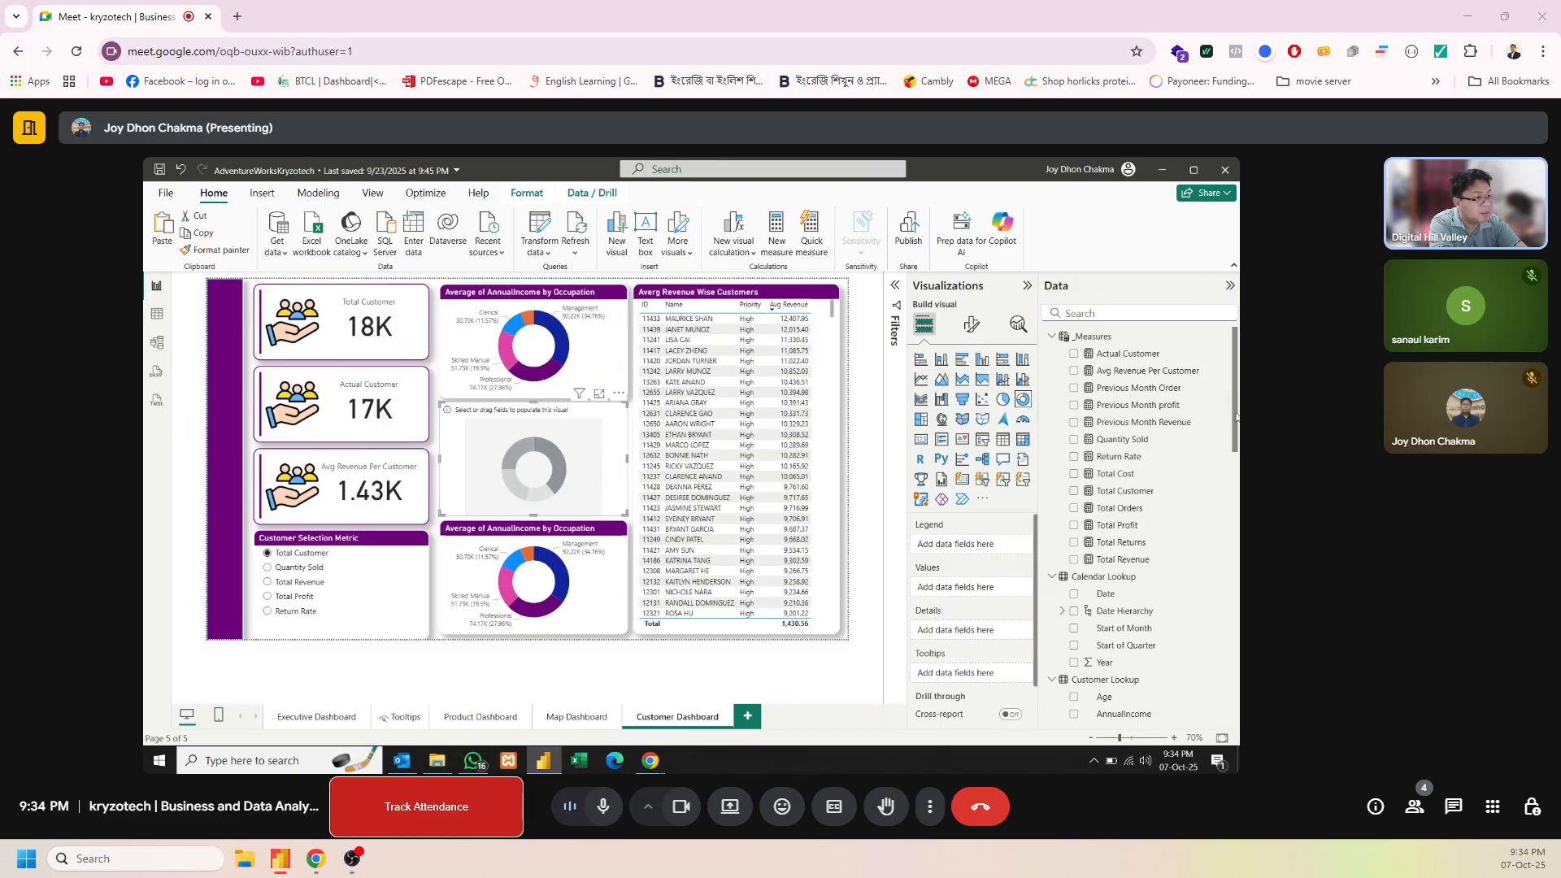
drag(1237, 418, 1226, 520)
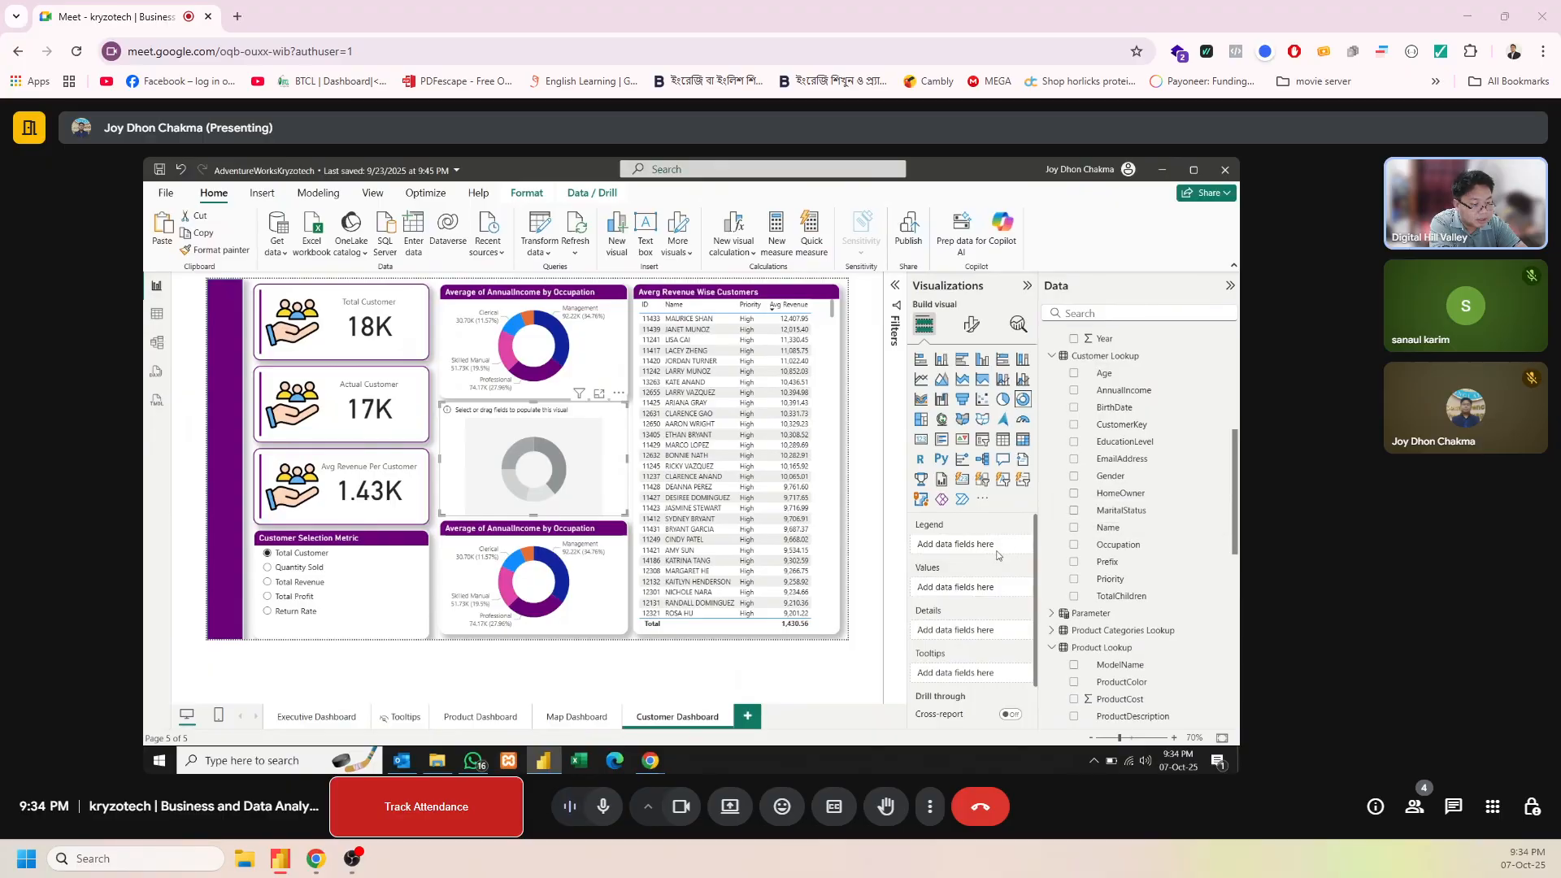
drag(1166, 514, 986, 552)
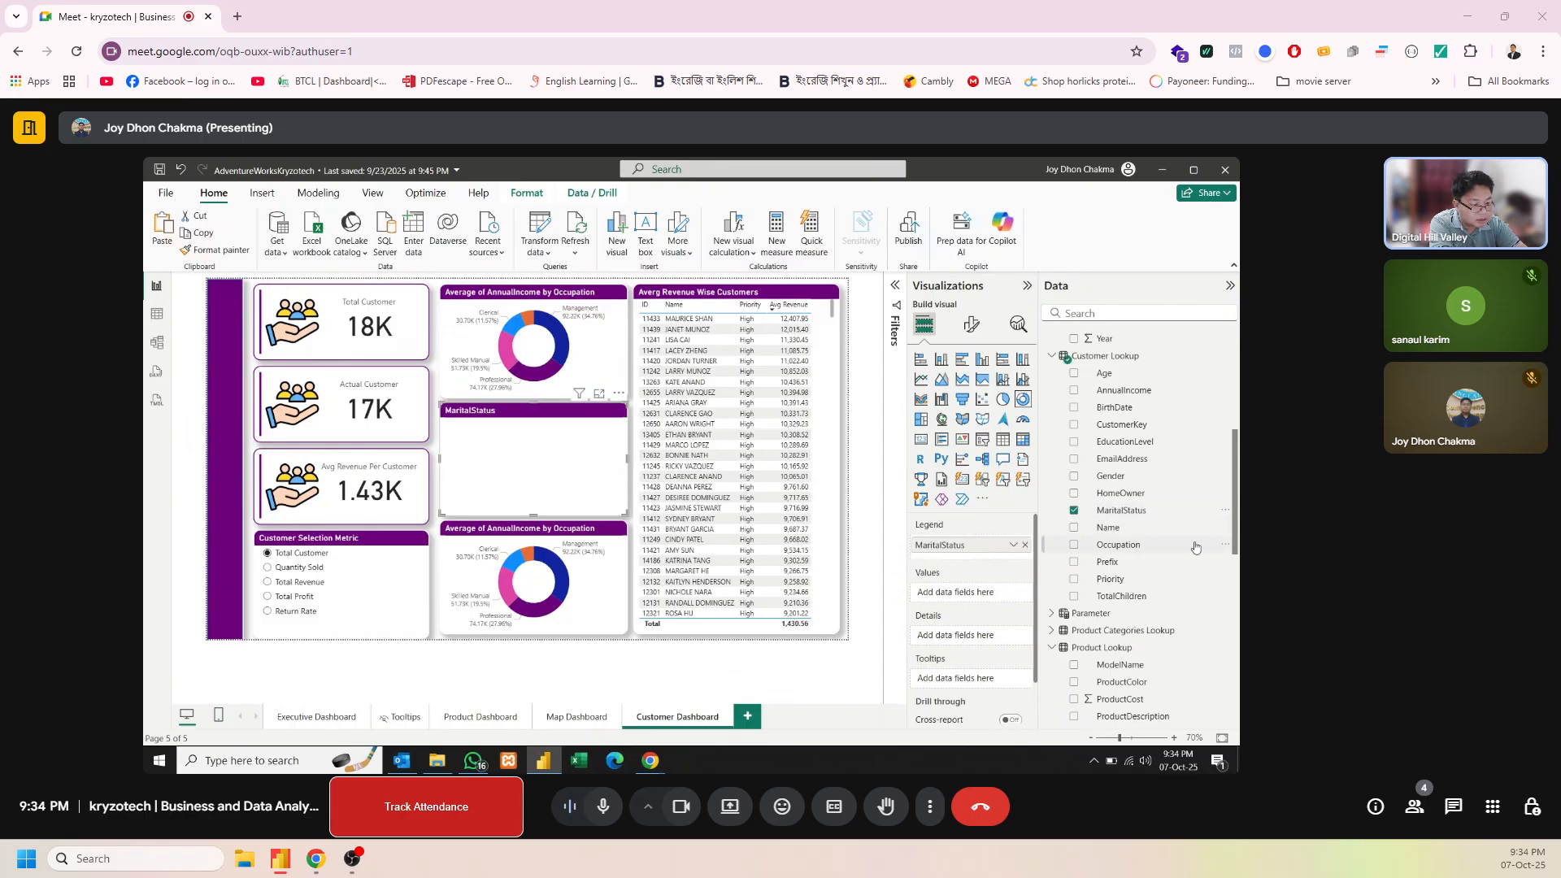
Add the Total Orders measure as the values of the MaritalStatus donut chart
scroll(1195, 547, up, 5)
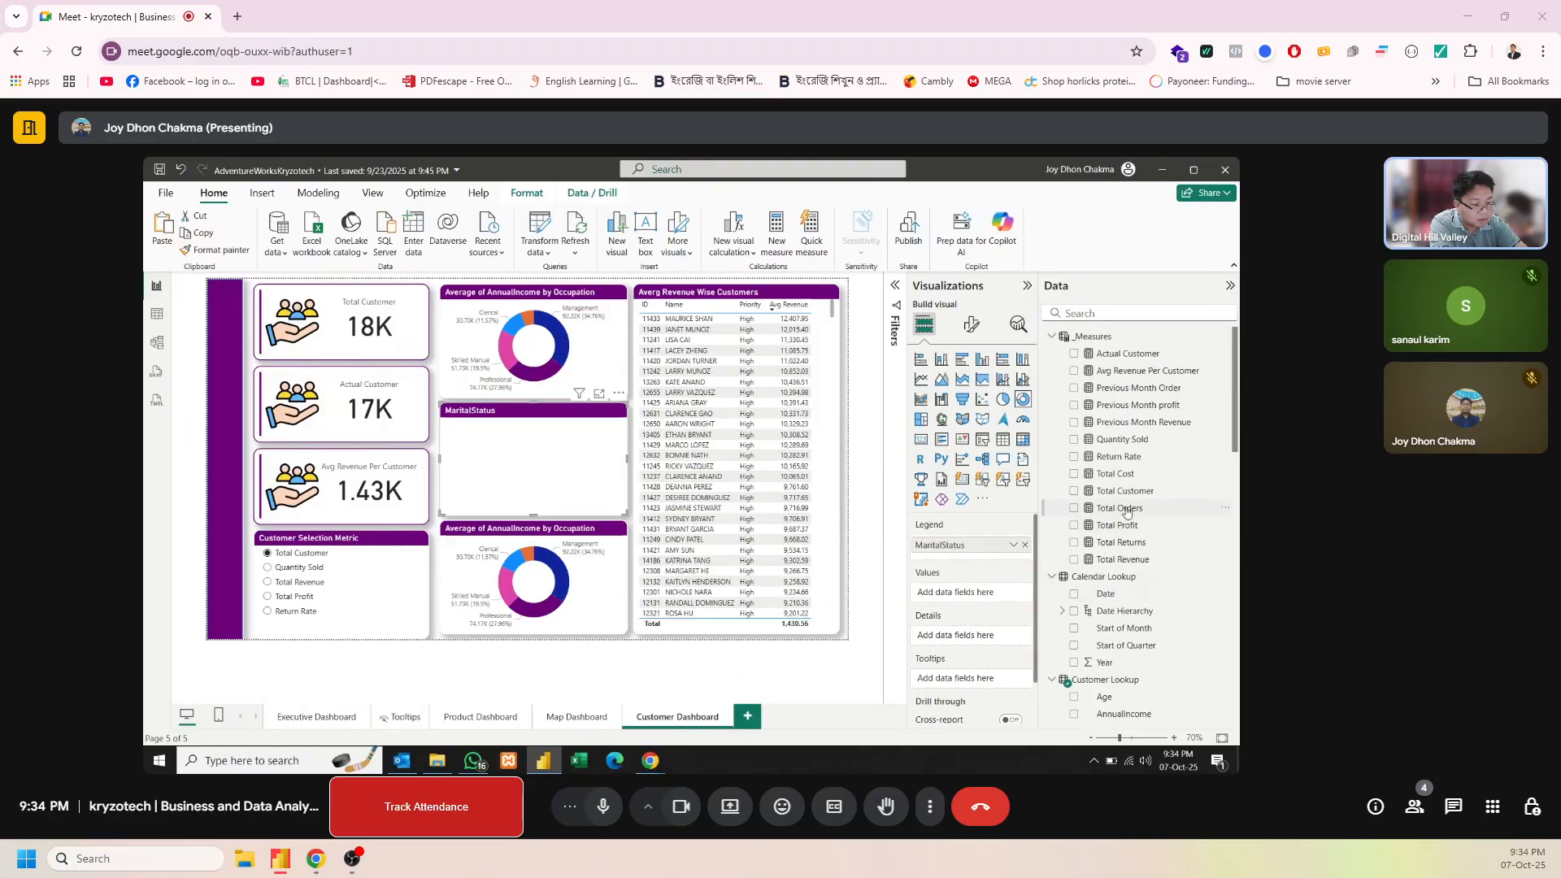
drag(1120, 508, 992, 602)
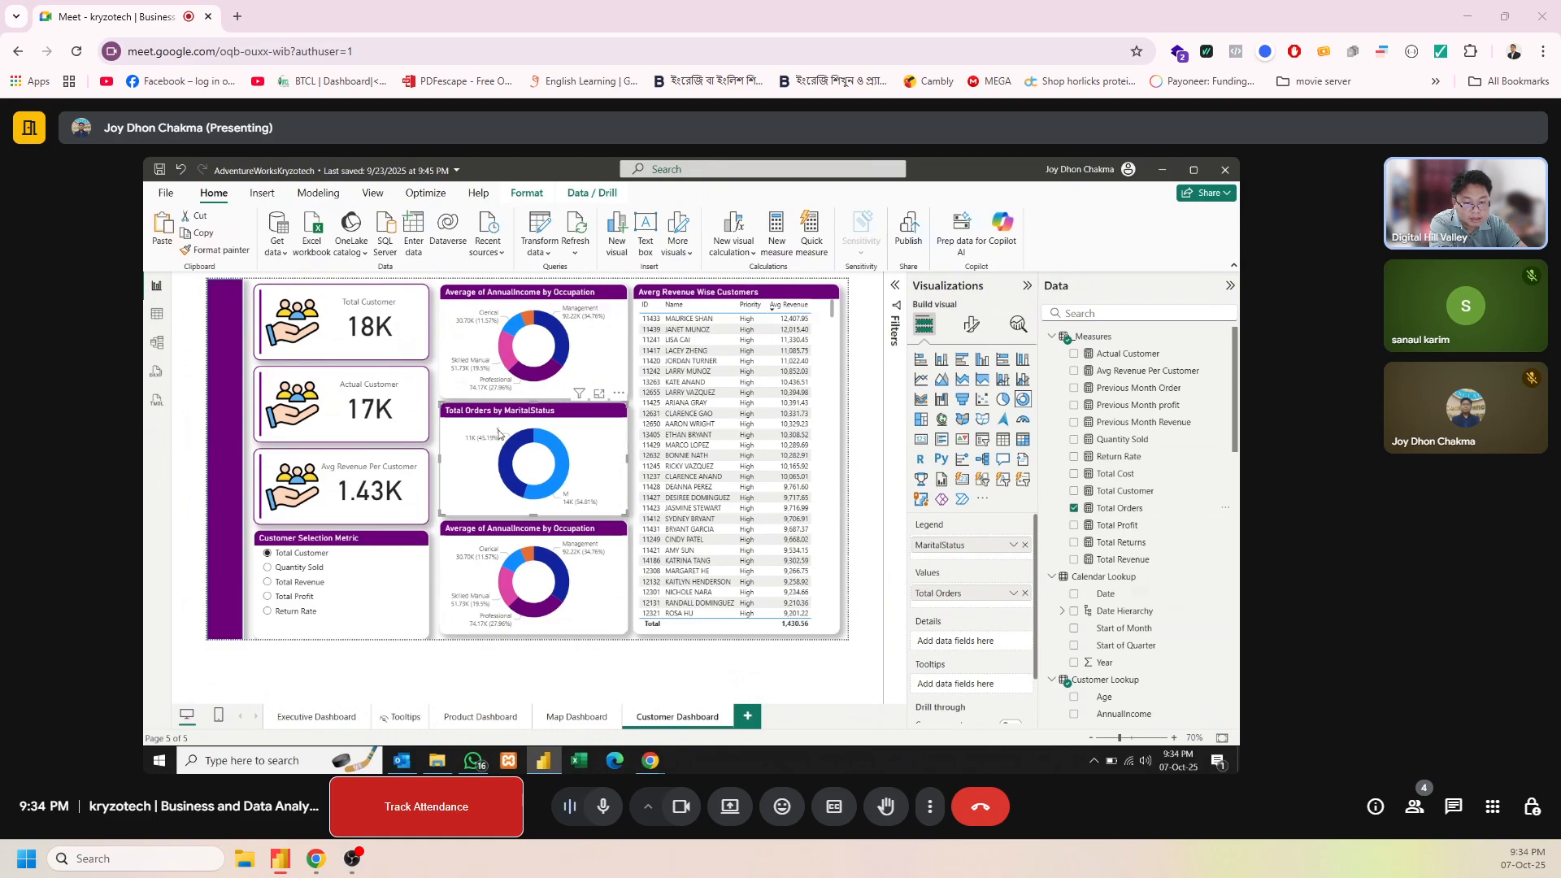
Remove the AnnualIncome value and Occupation legend from the bottom donut chart
click(534, 535)
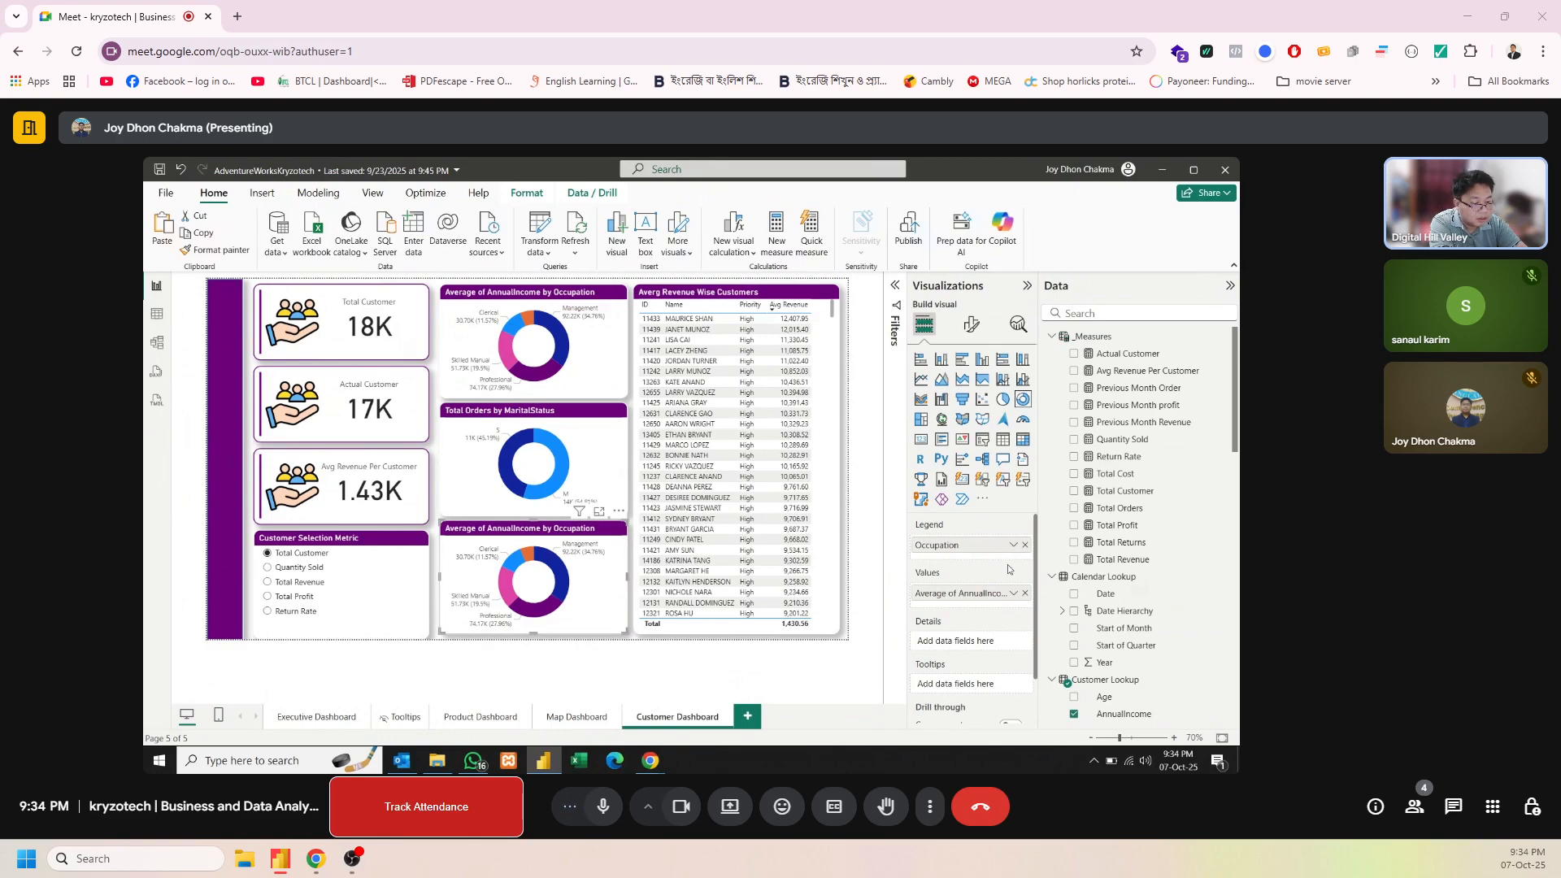
click(1025, 594)
click(1026, 545)
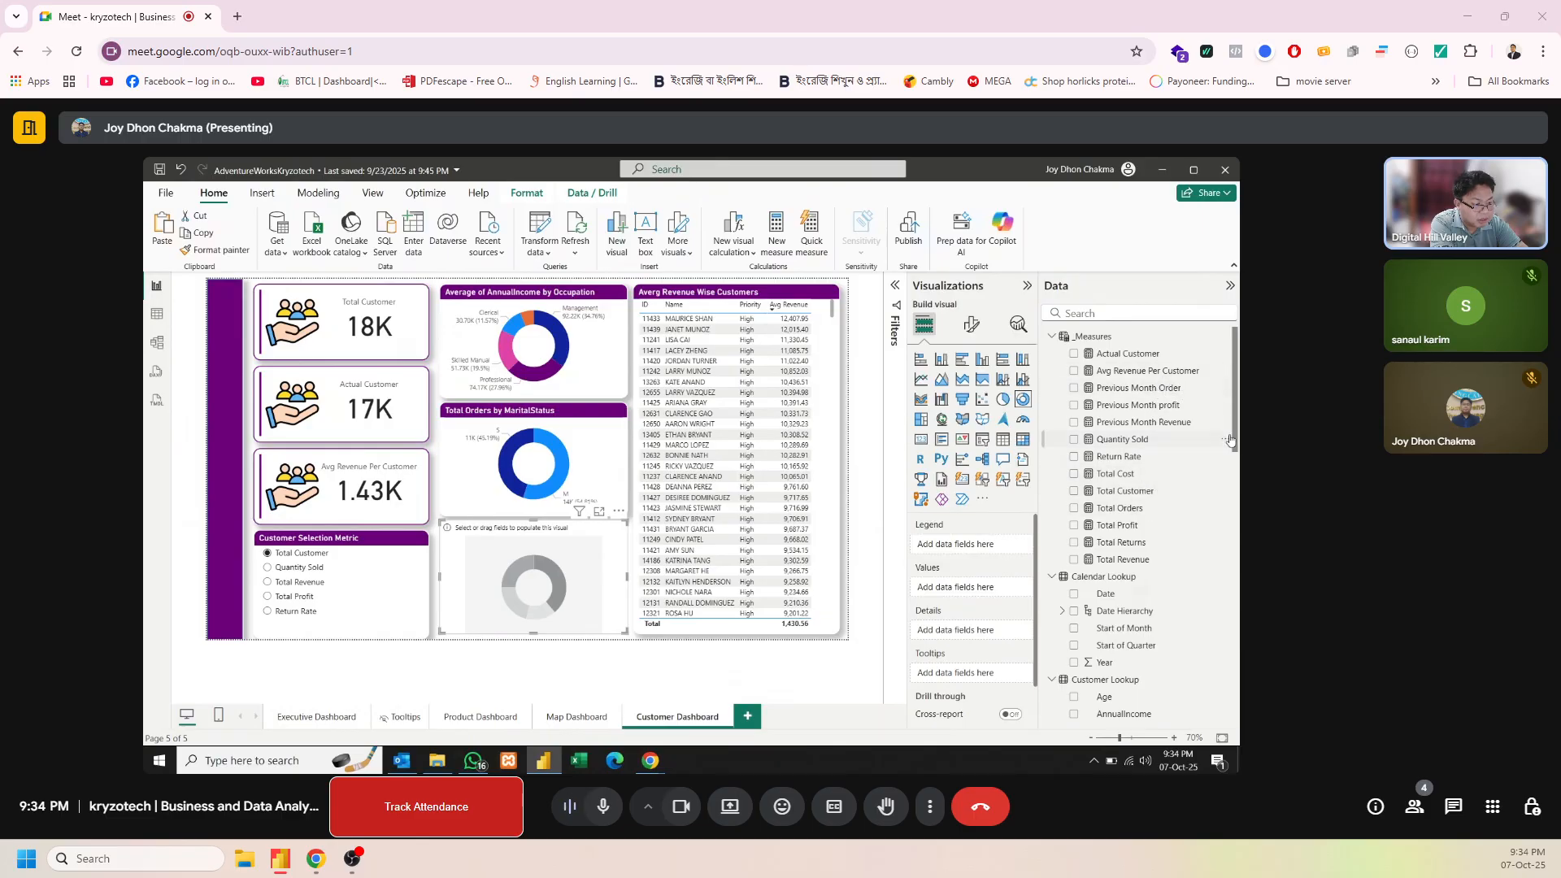
Set the emptied bottom donut chart's legend to Priority and its values to Total Orders
scroll(1235, 440, down, 10)
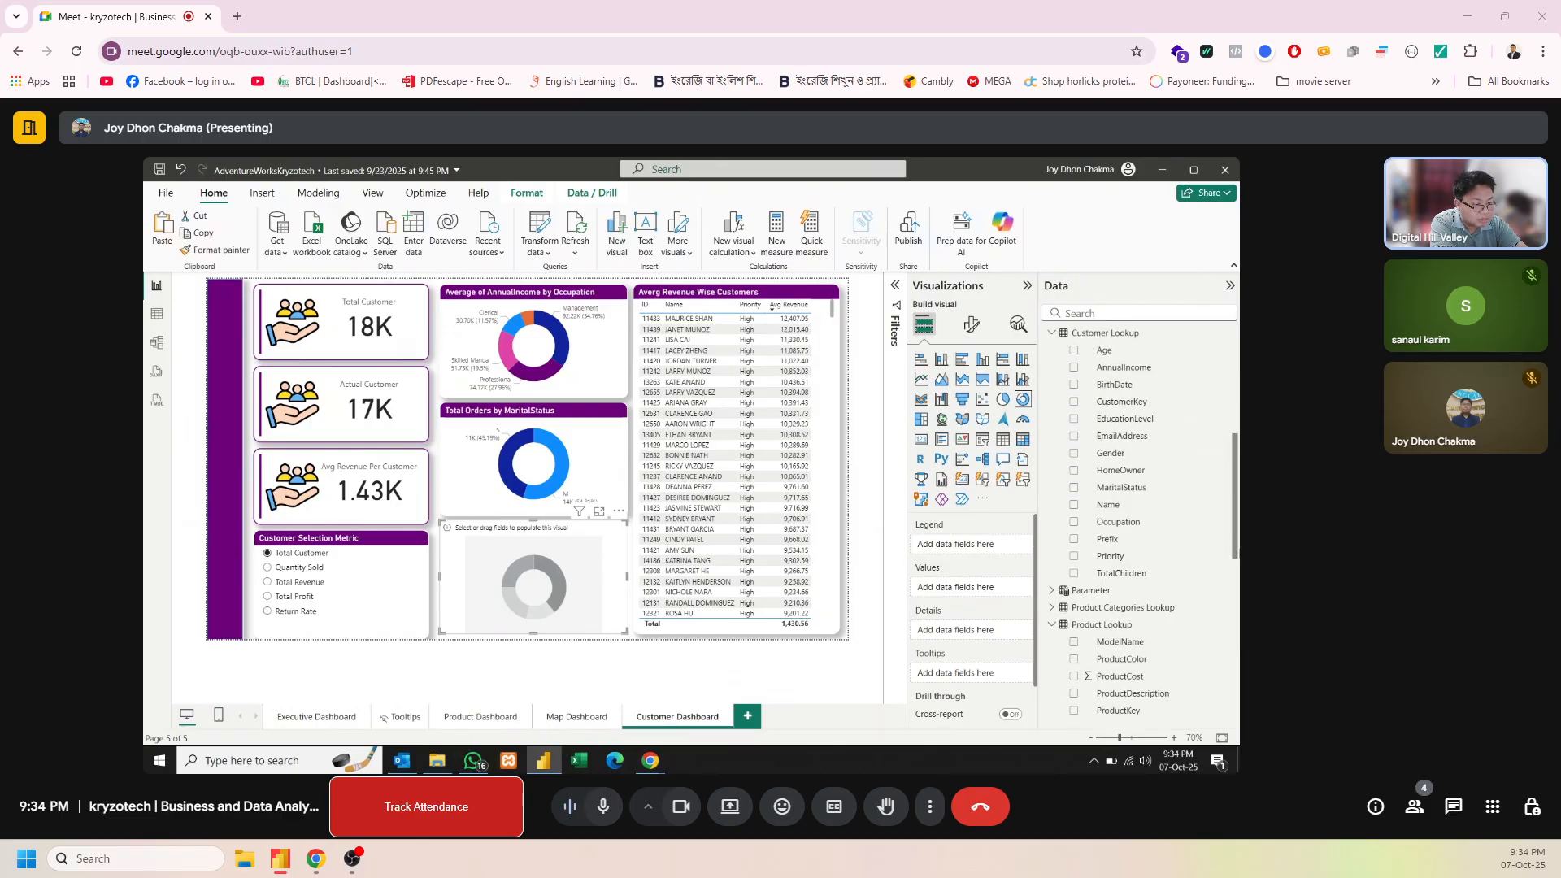
scroll(1138, 520, down, 3)
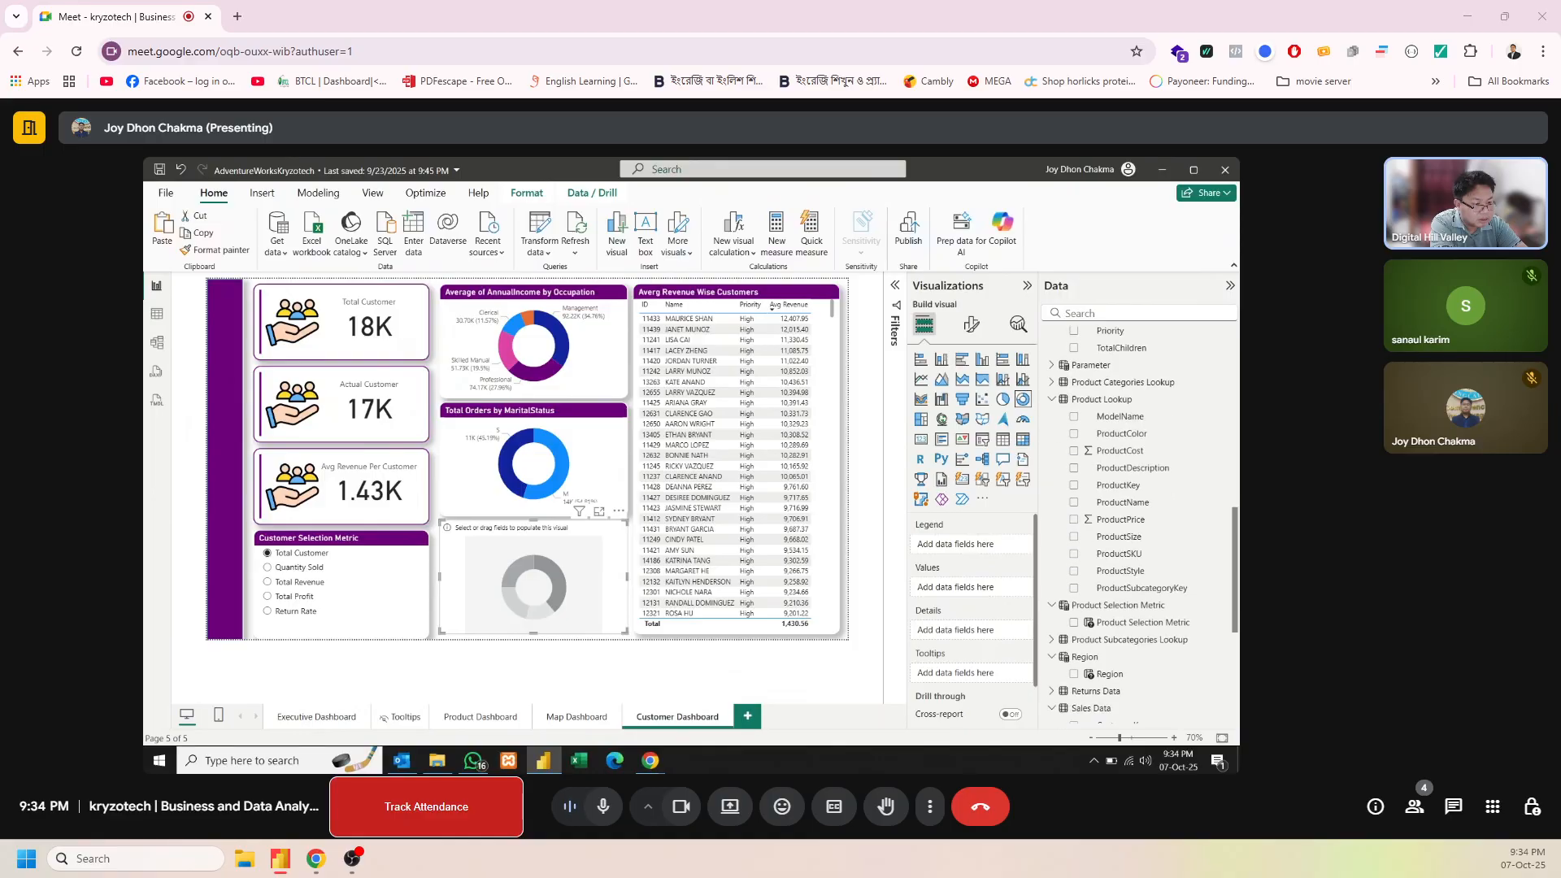
scroll(1138, 521, up, 15)
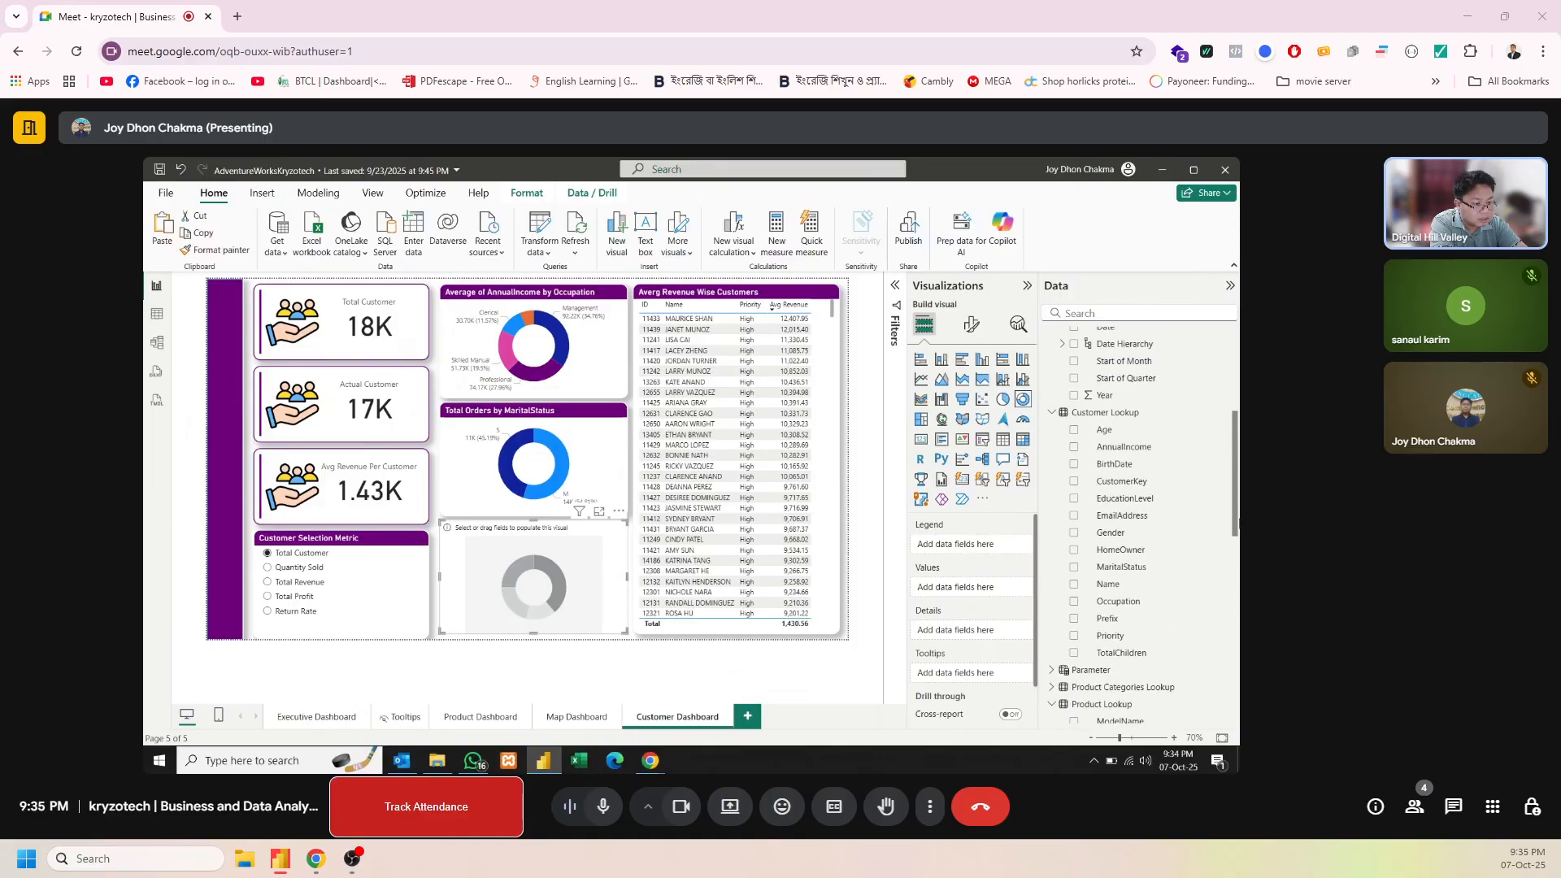
scroll(1232, 695, down, 15)
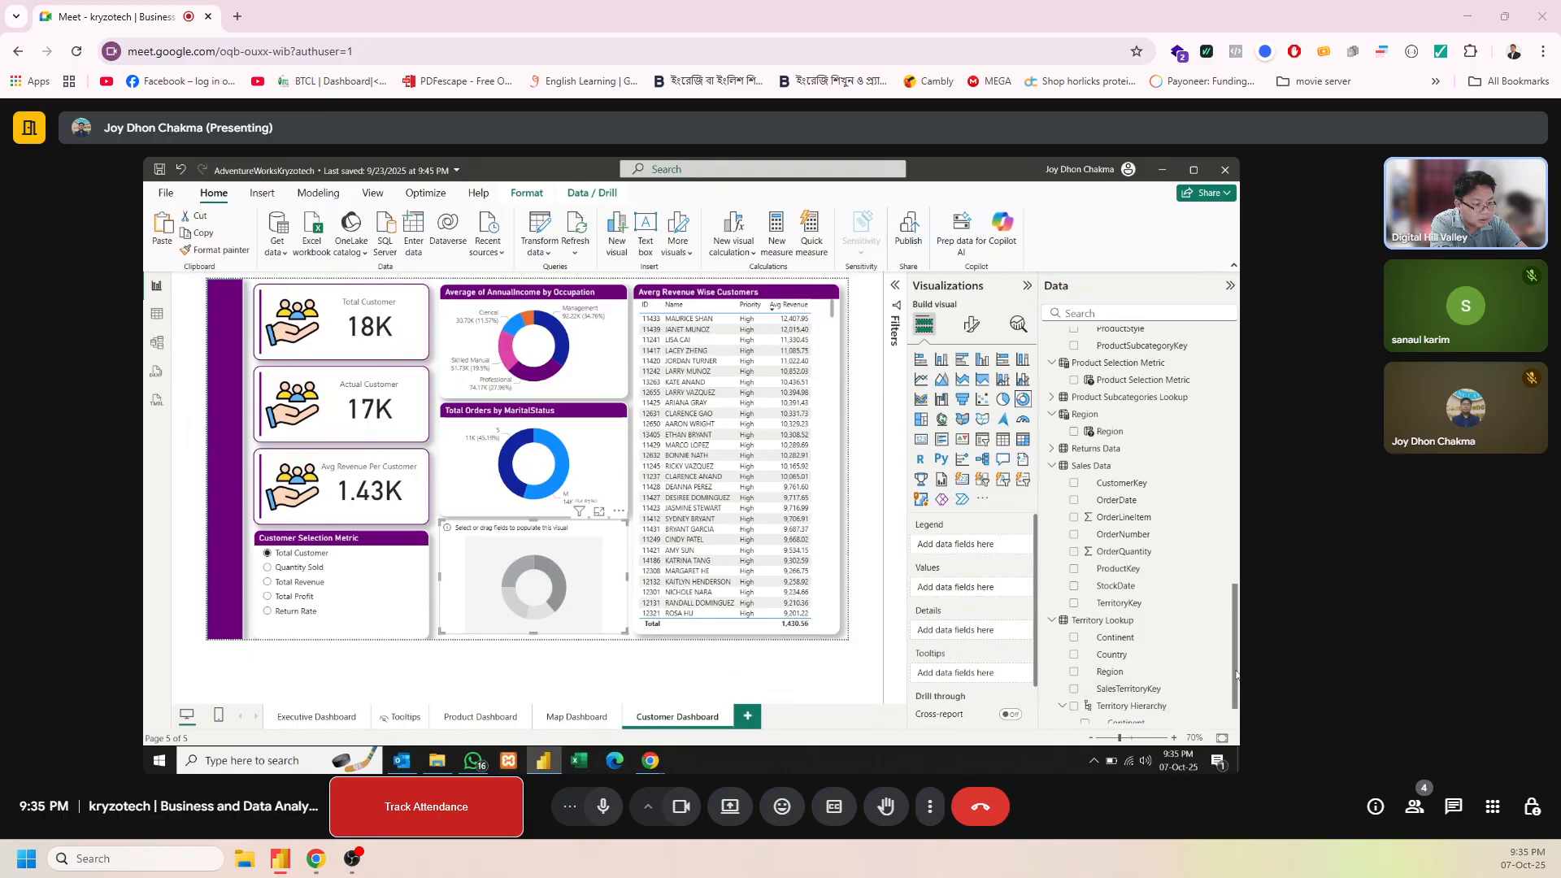
drag(1233, 683, 1231, 588)
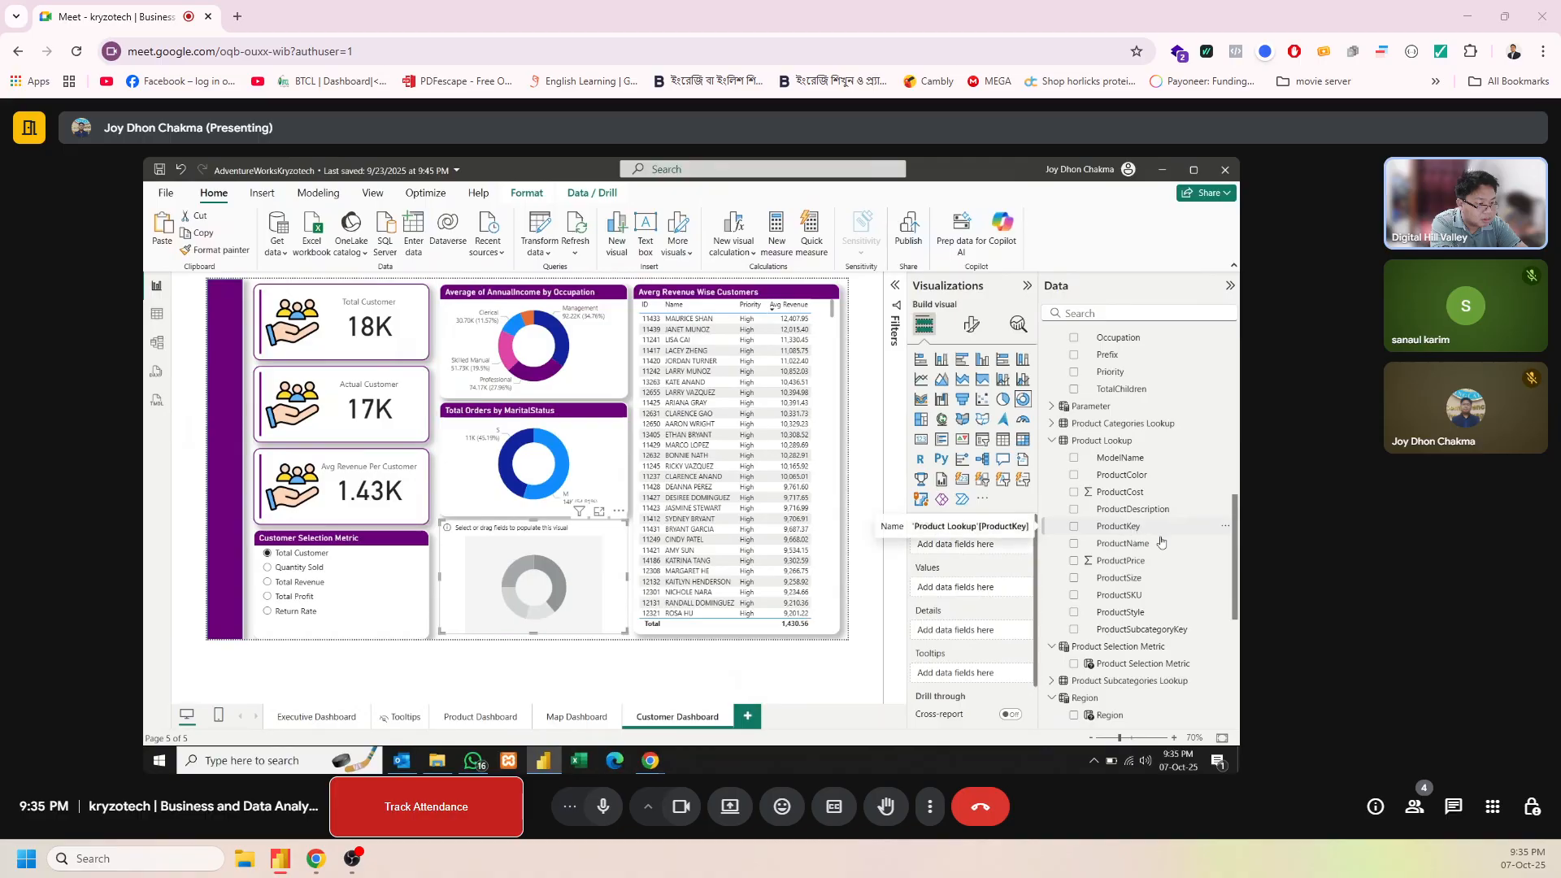
drag(1235, 537, 1230, 449)
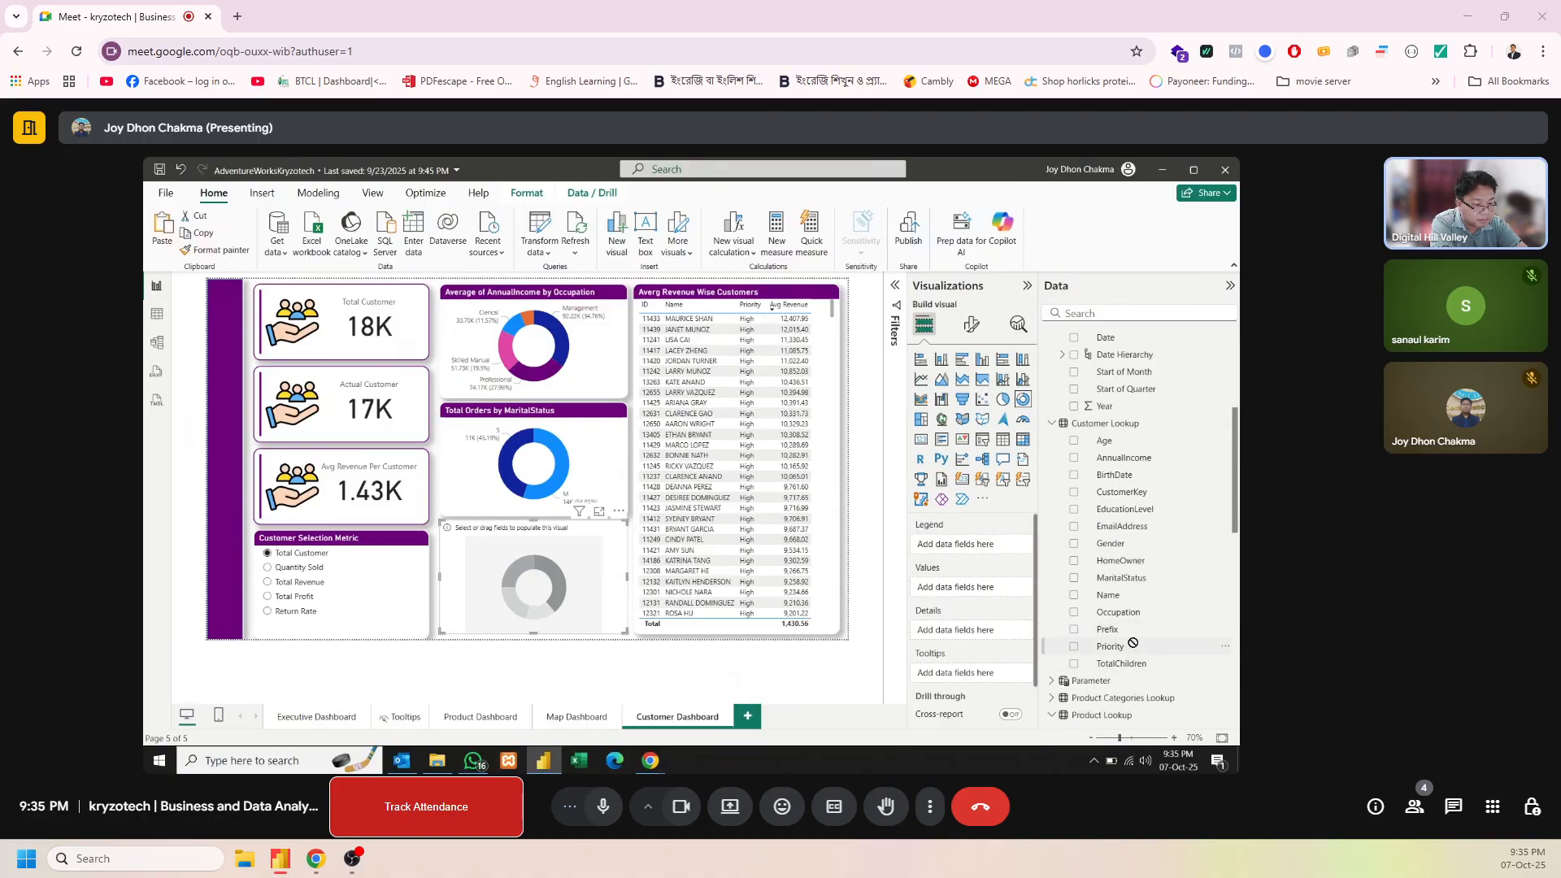
drag(1133, 643, 1001, 551)
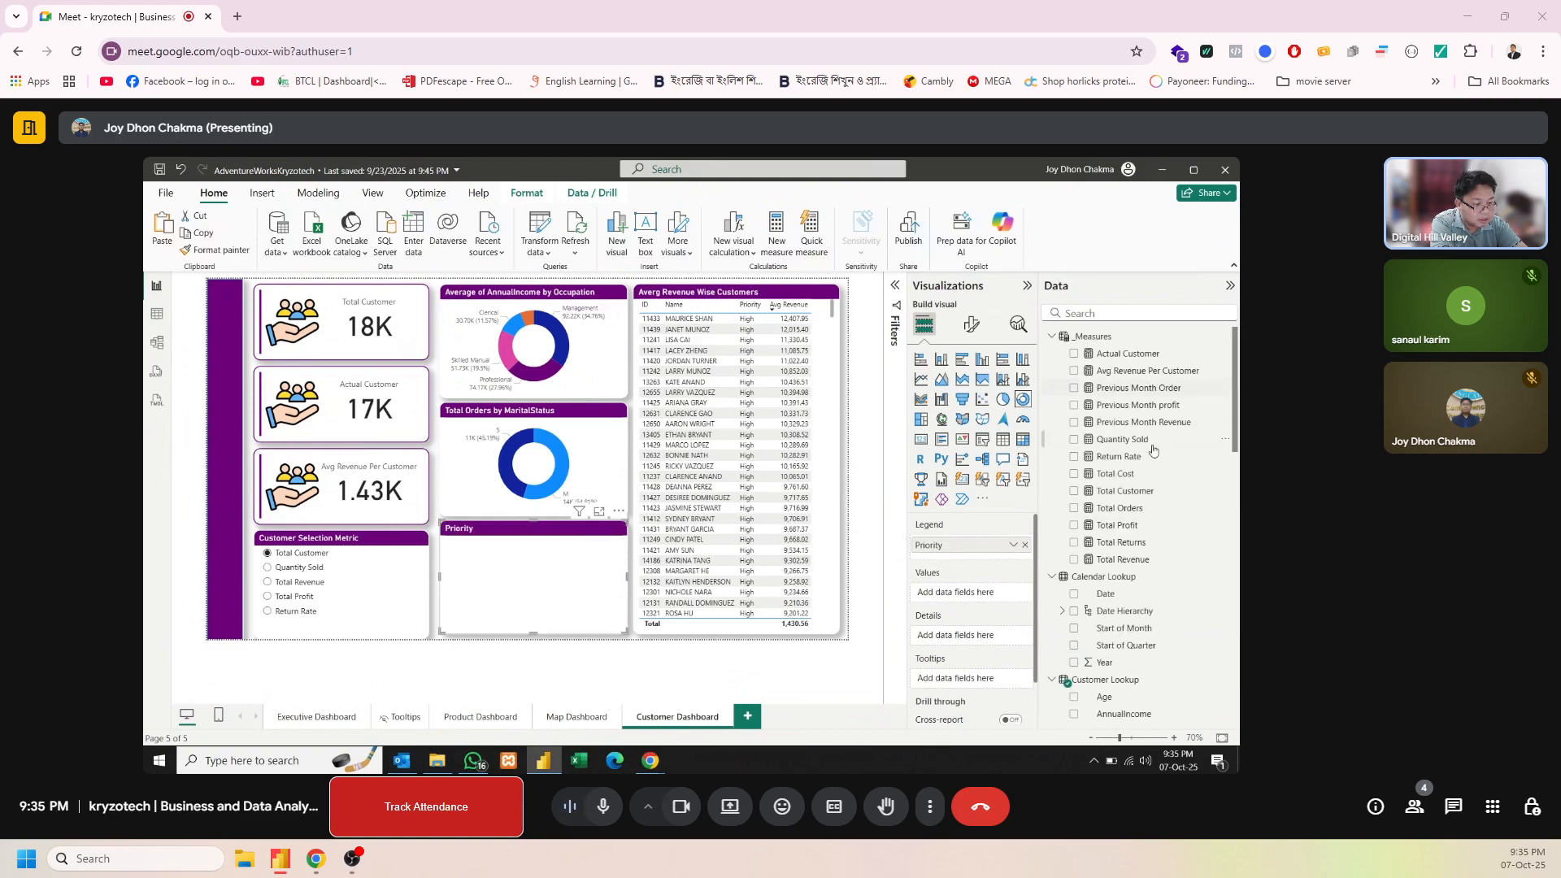
drag(1138, 515, 988, 599)
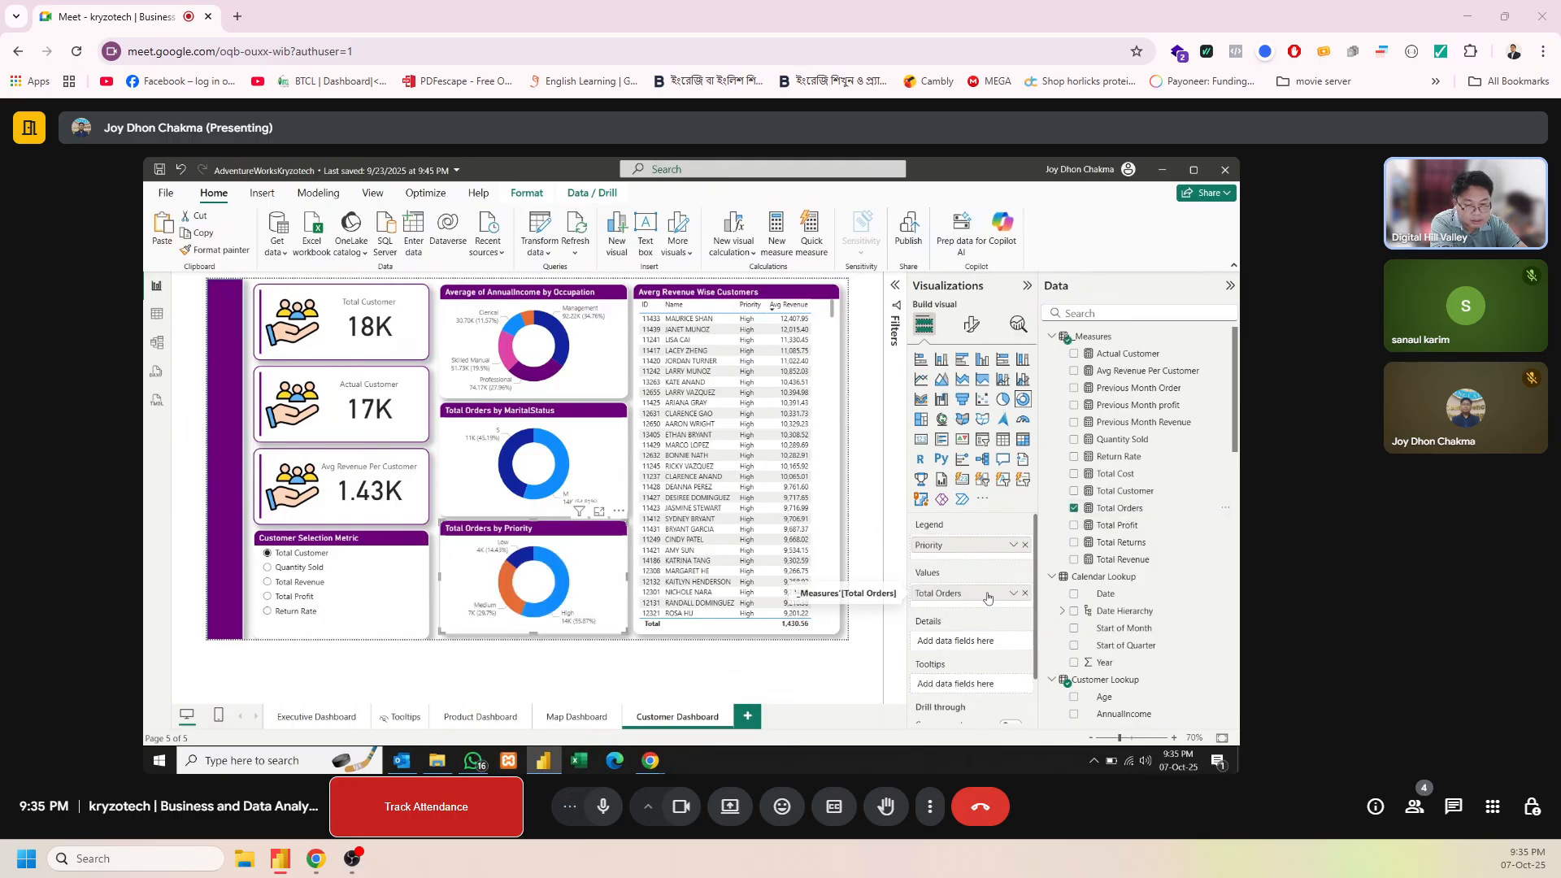
click(848, 613)
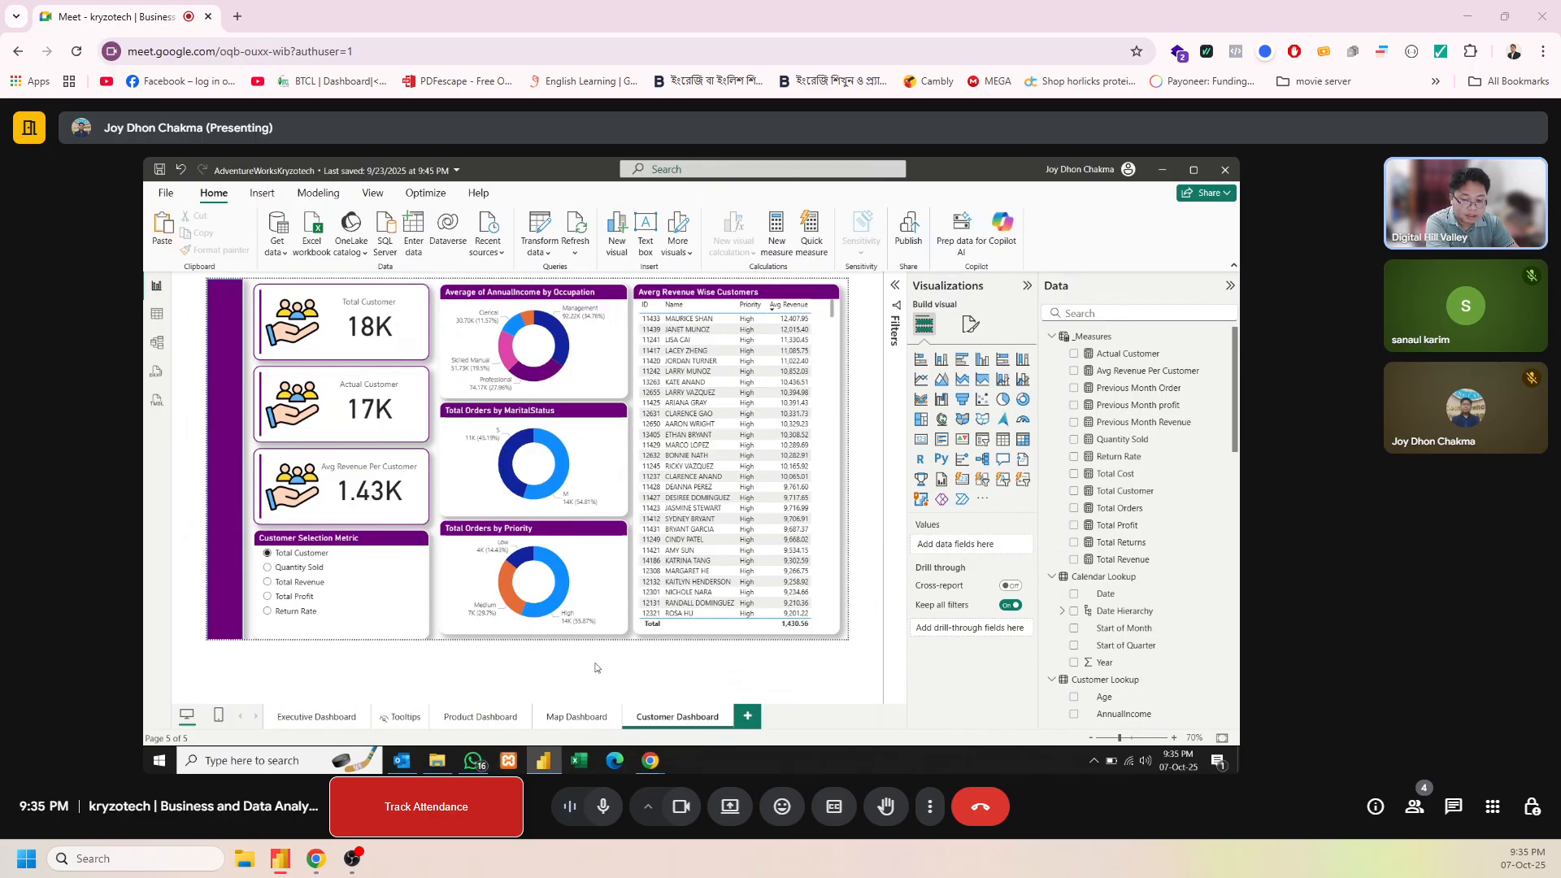
click(378, 632)
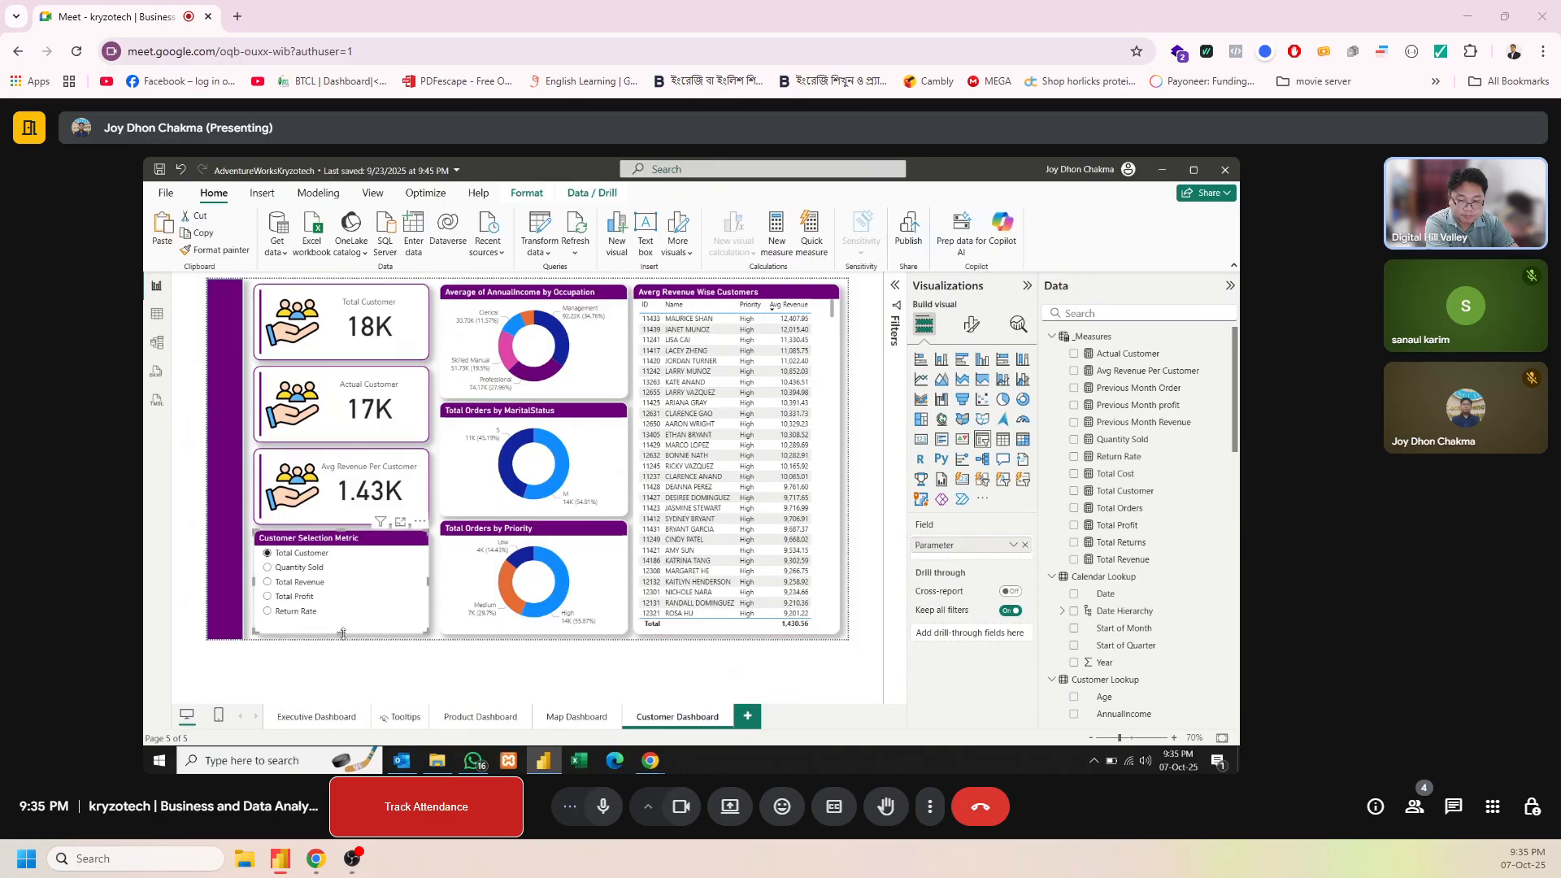
click(356, 687)
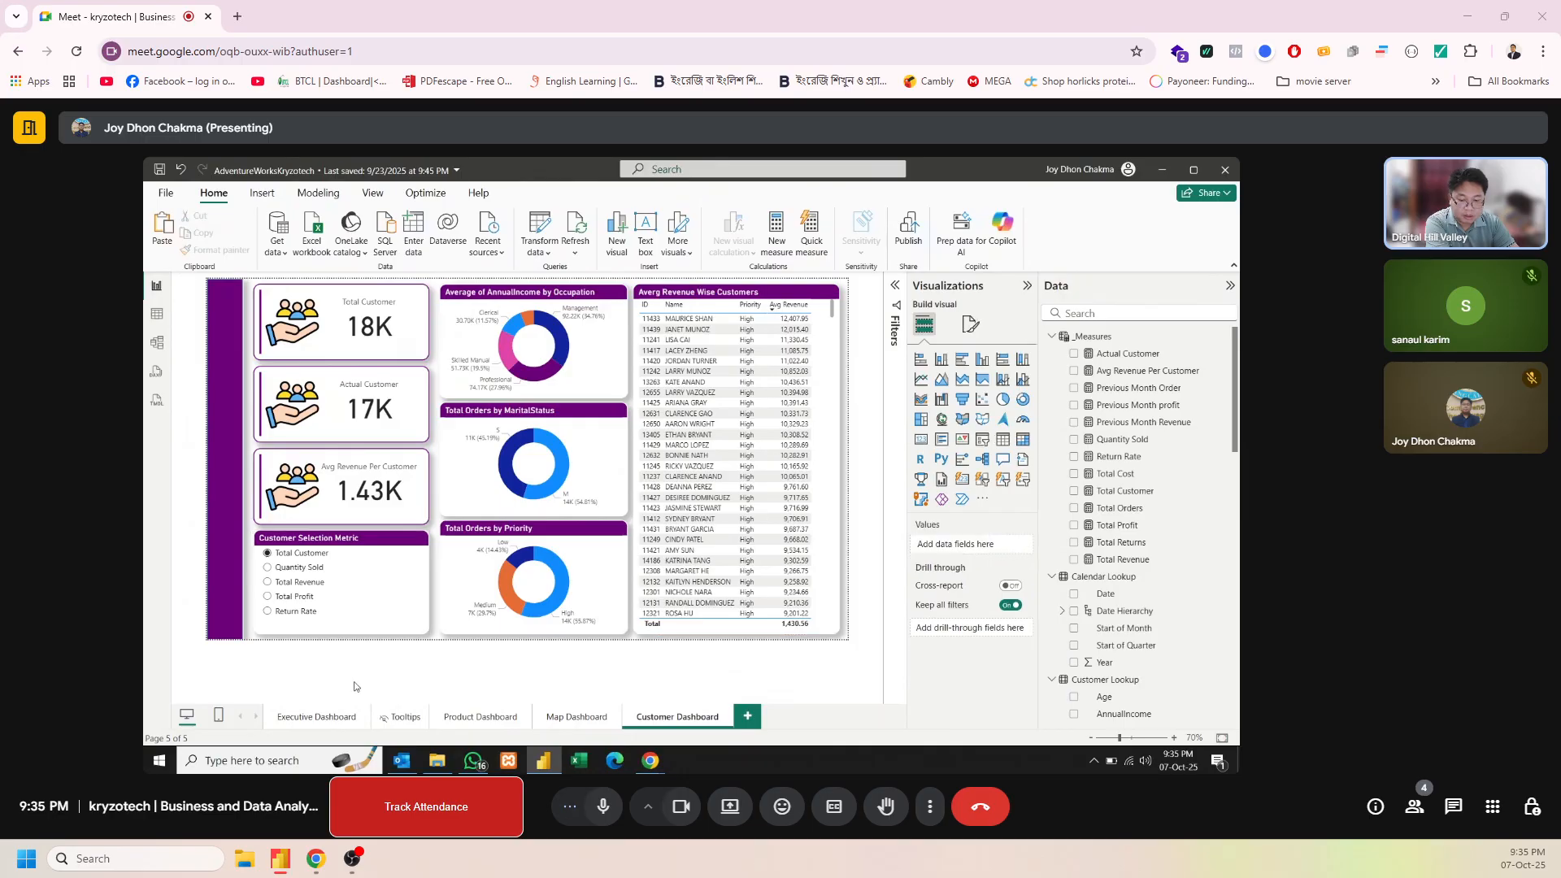
Add a new report page and name it AI Visual
click(746, 719)
double_click(756, 719)
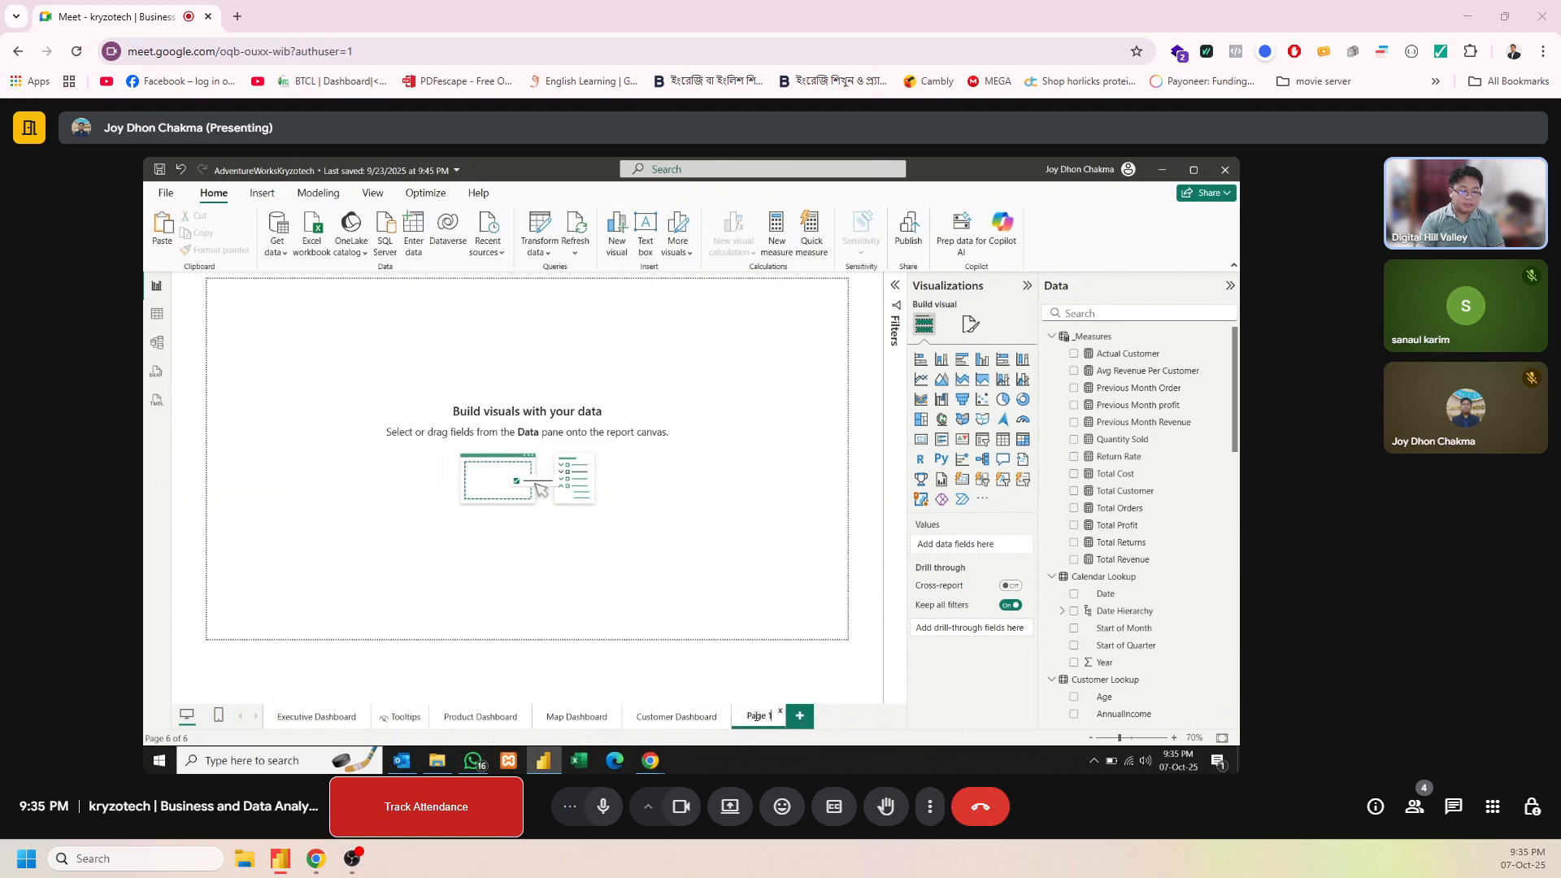
double_click(753, 716)
text(A)
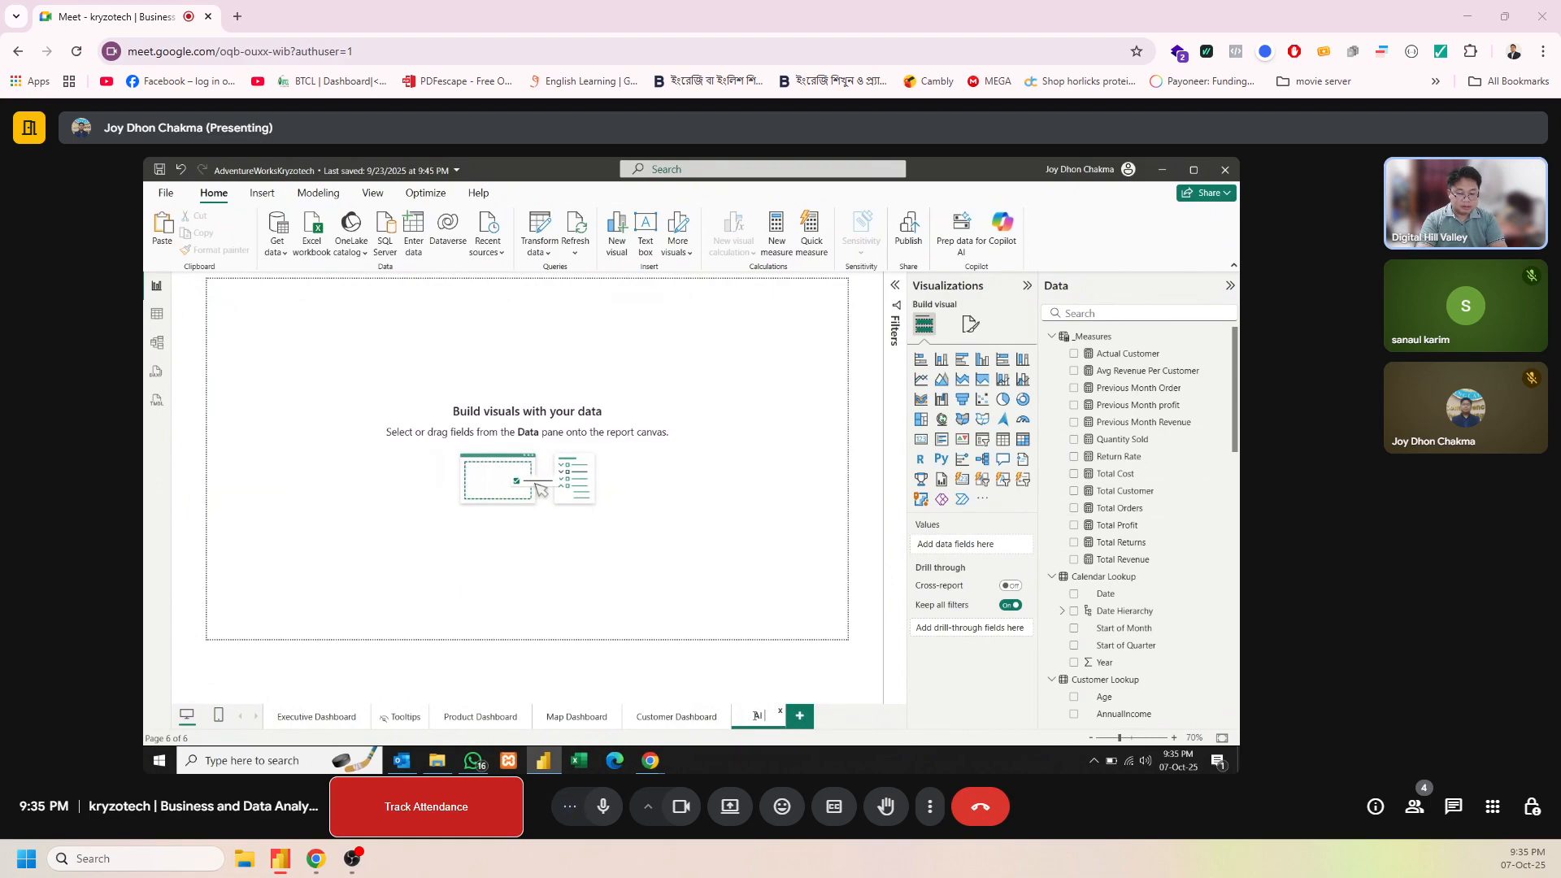
text(I Visual)
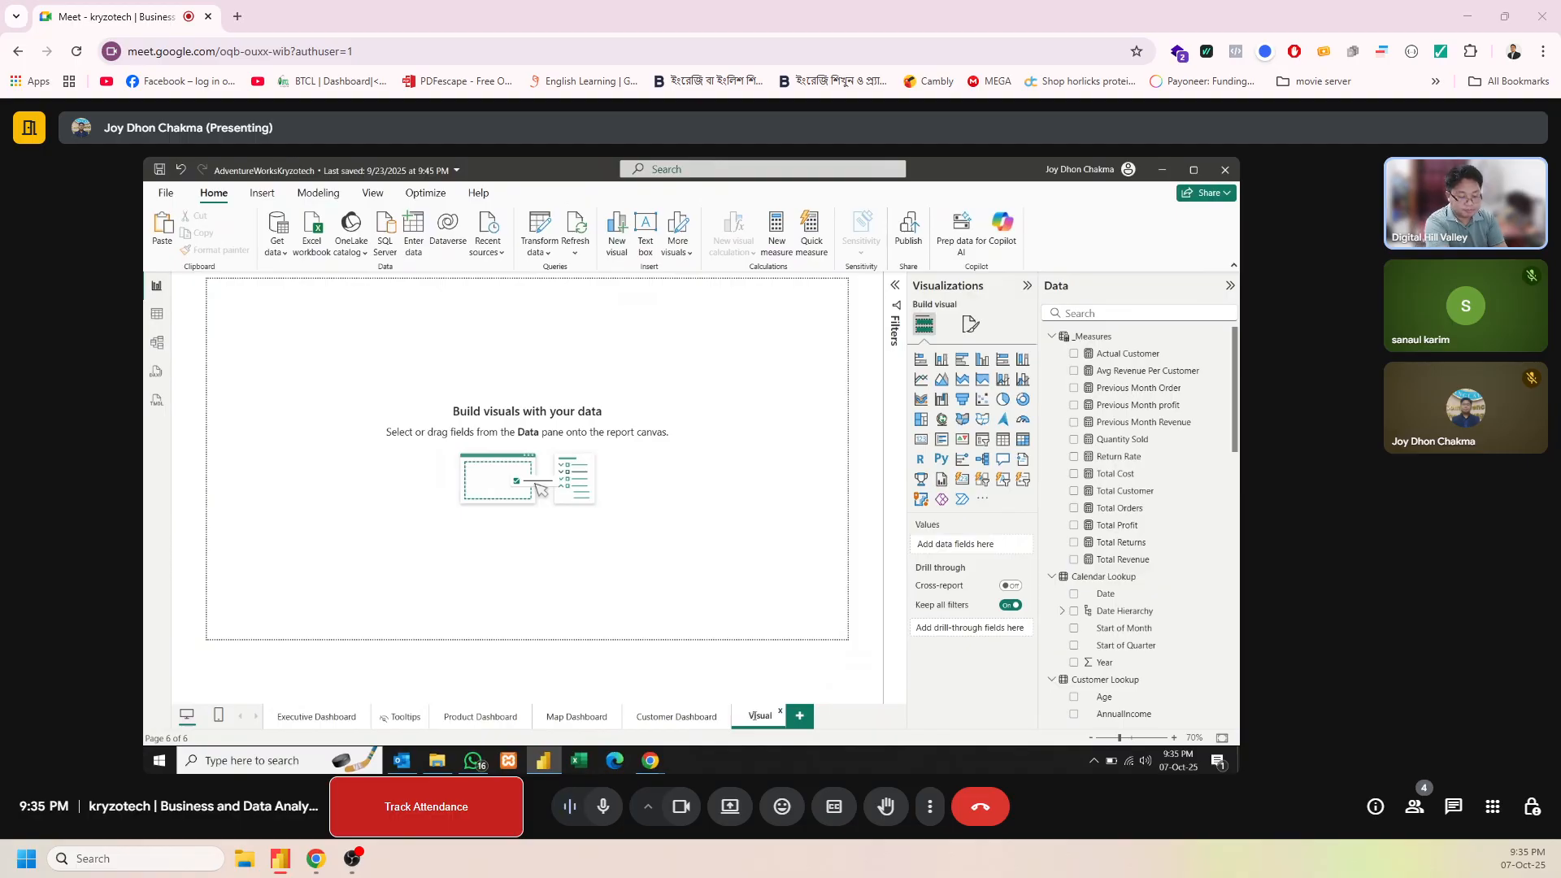
key(Return)
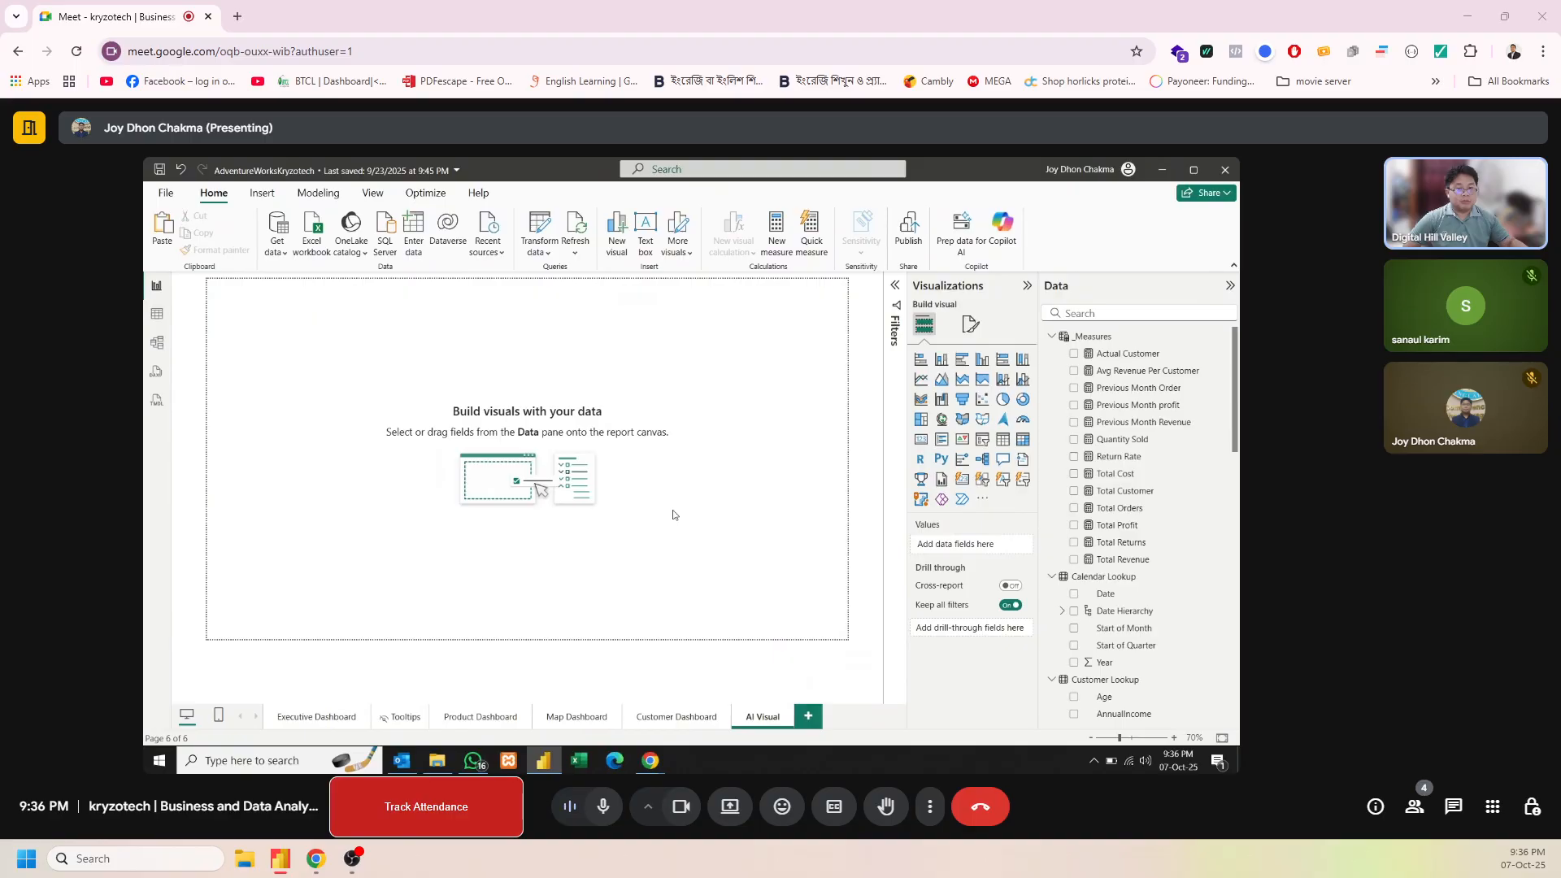
Insert a key influencers visual on the AI Visual page
click(318, 193)
click(365, 196)
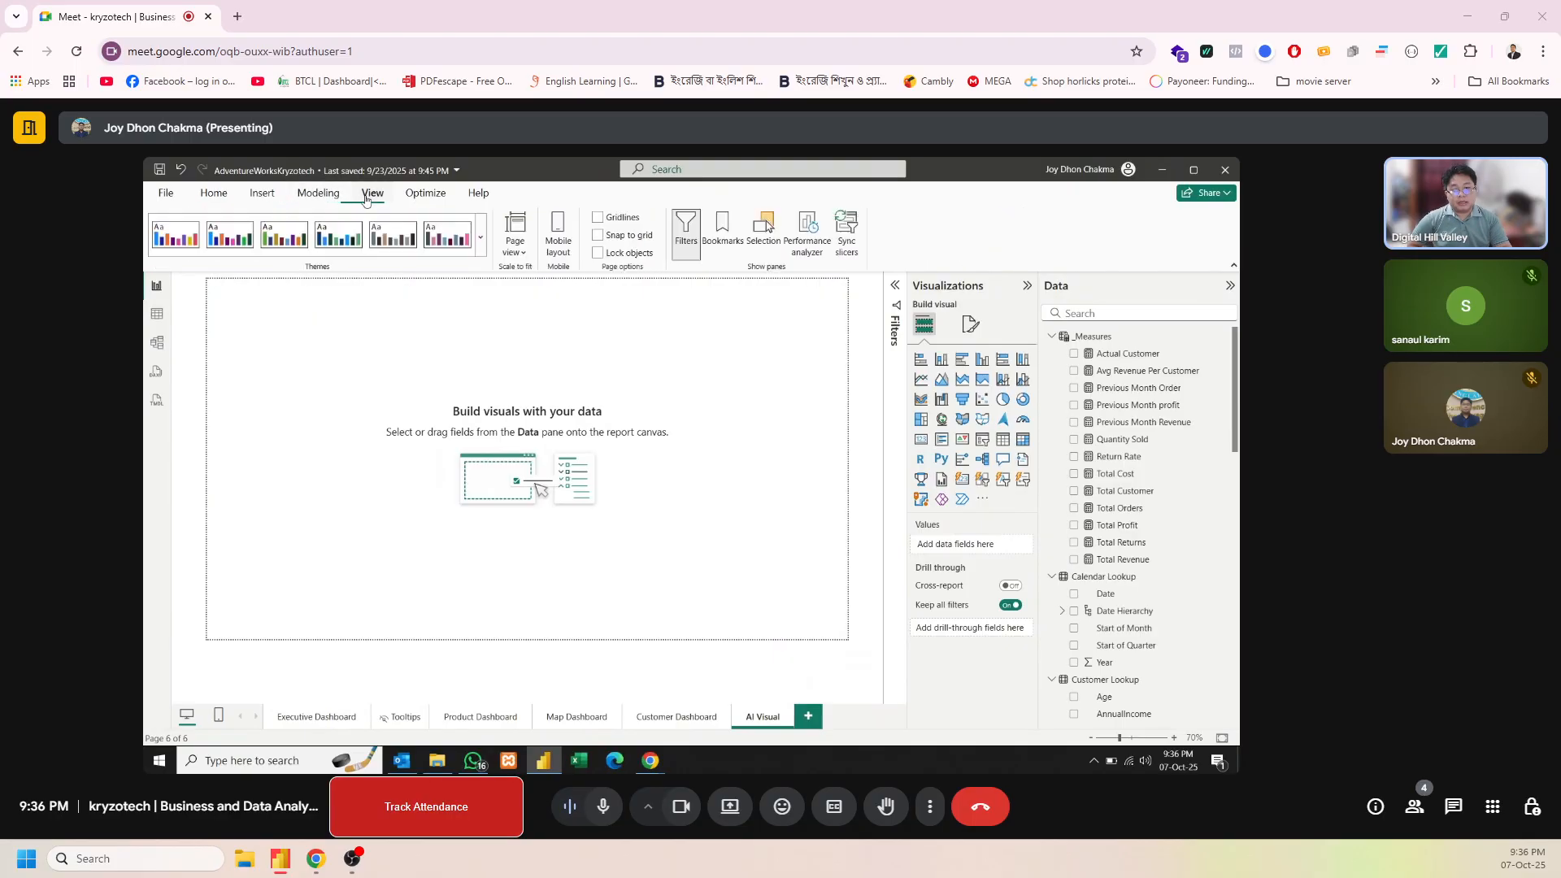
click(425, 192)
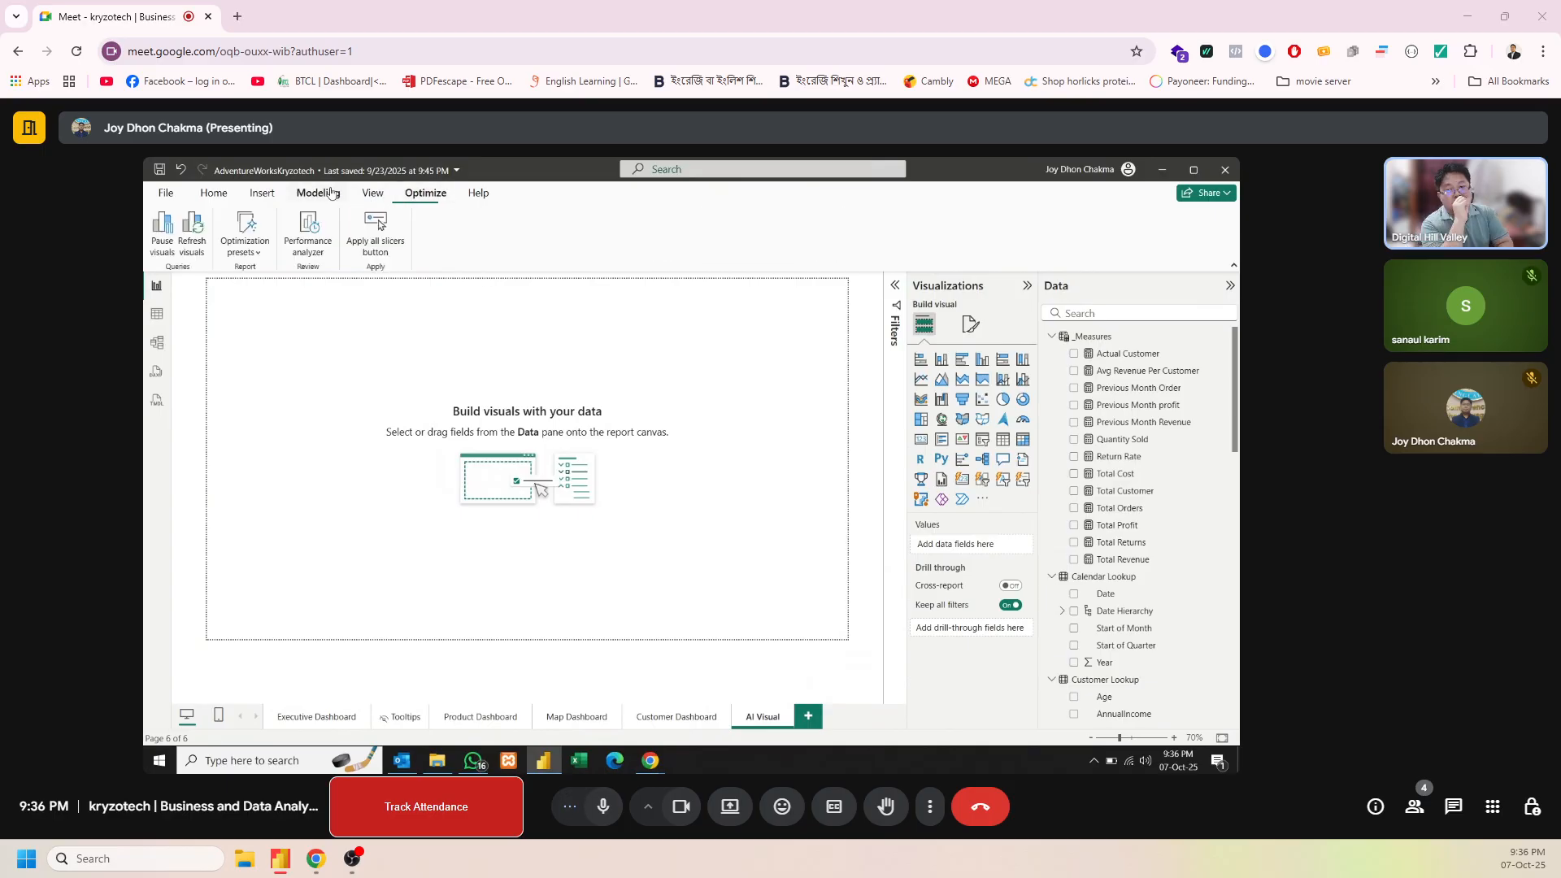
click(272, 195)
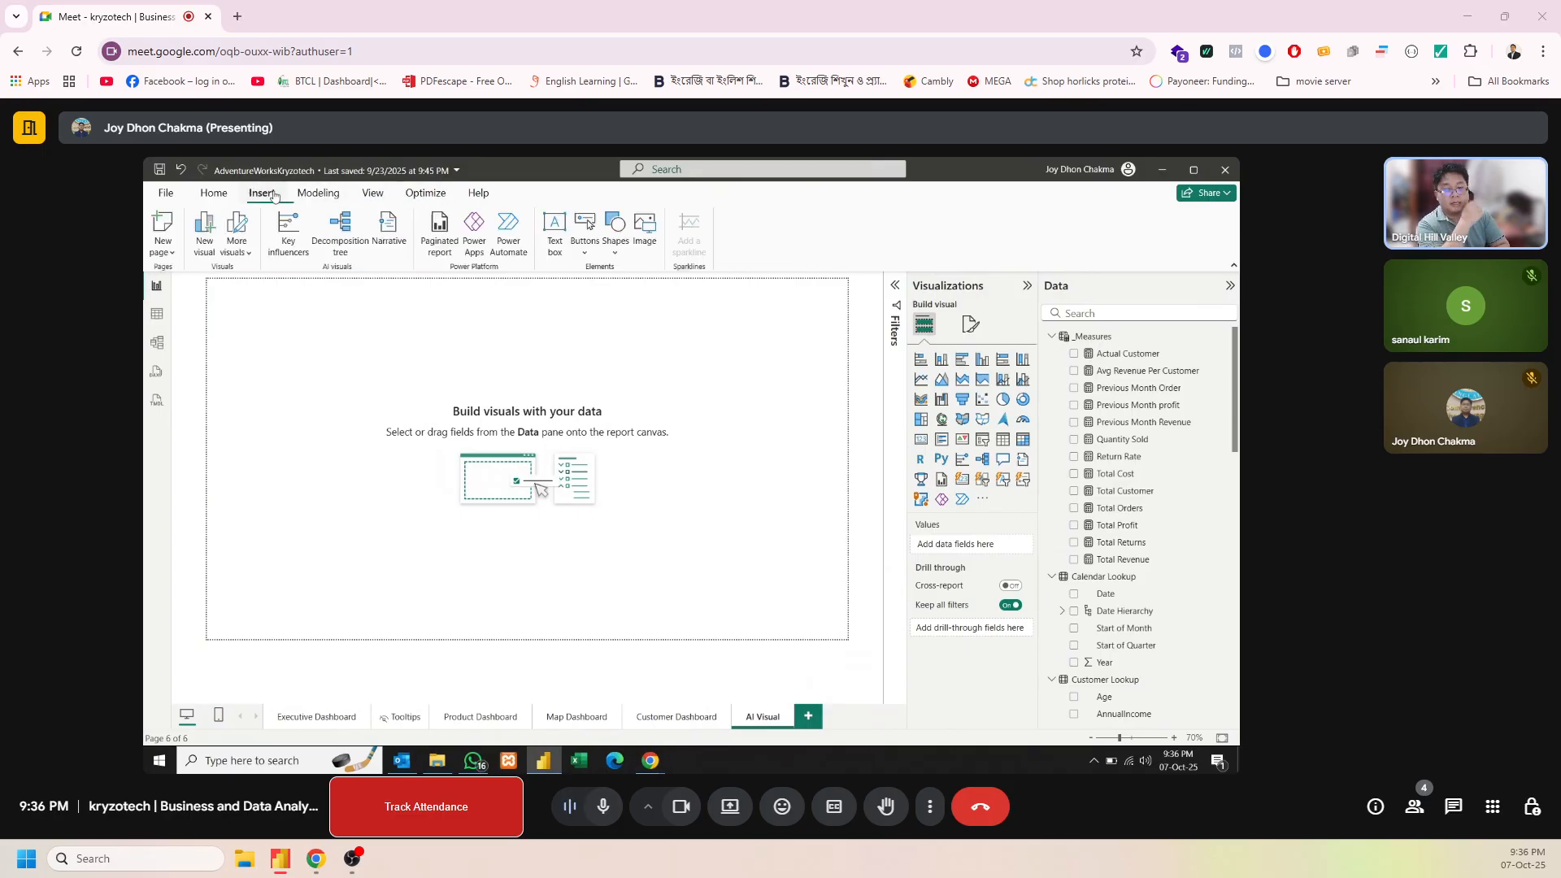
click(296, 250)
Position the key influencers visual along the page's lower edge and widen it to nearly the full page width
drag(279, 344, 666, 579)
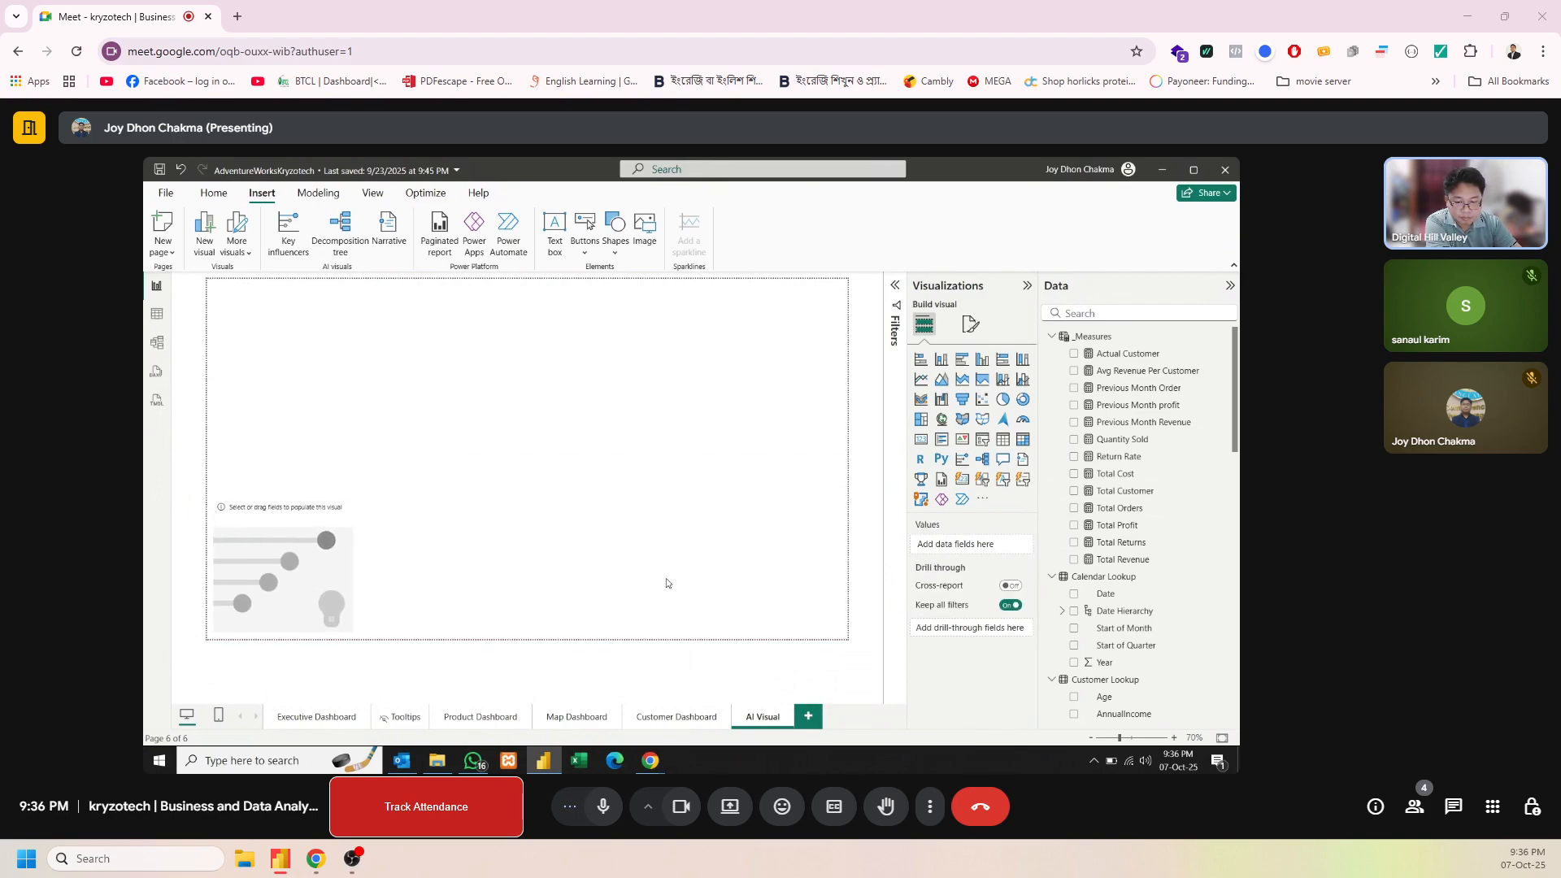
click(290, 512)
drag(353, 568, 840, 582)
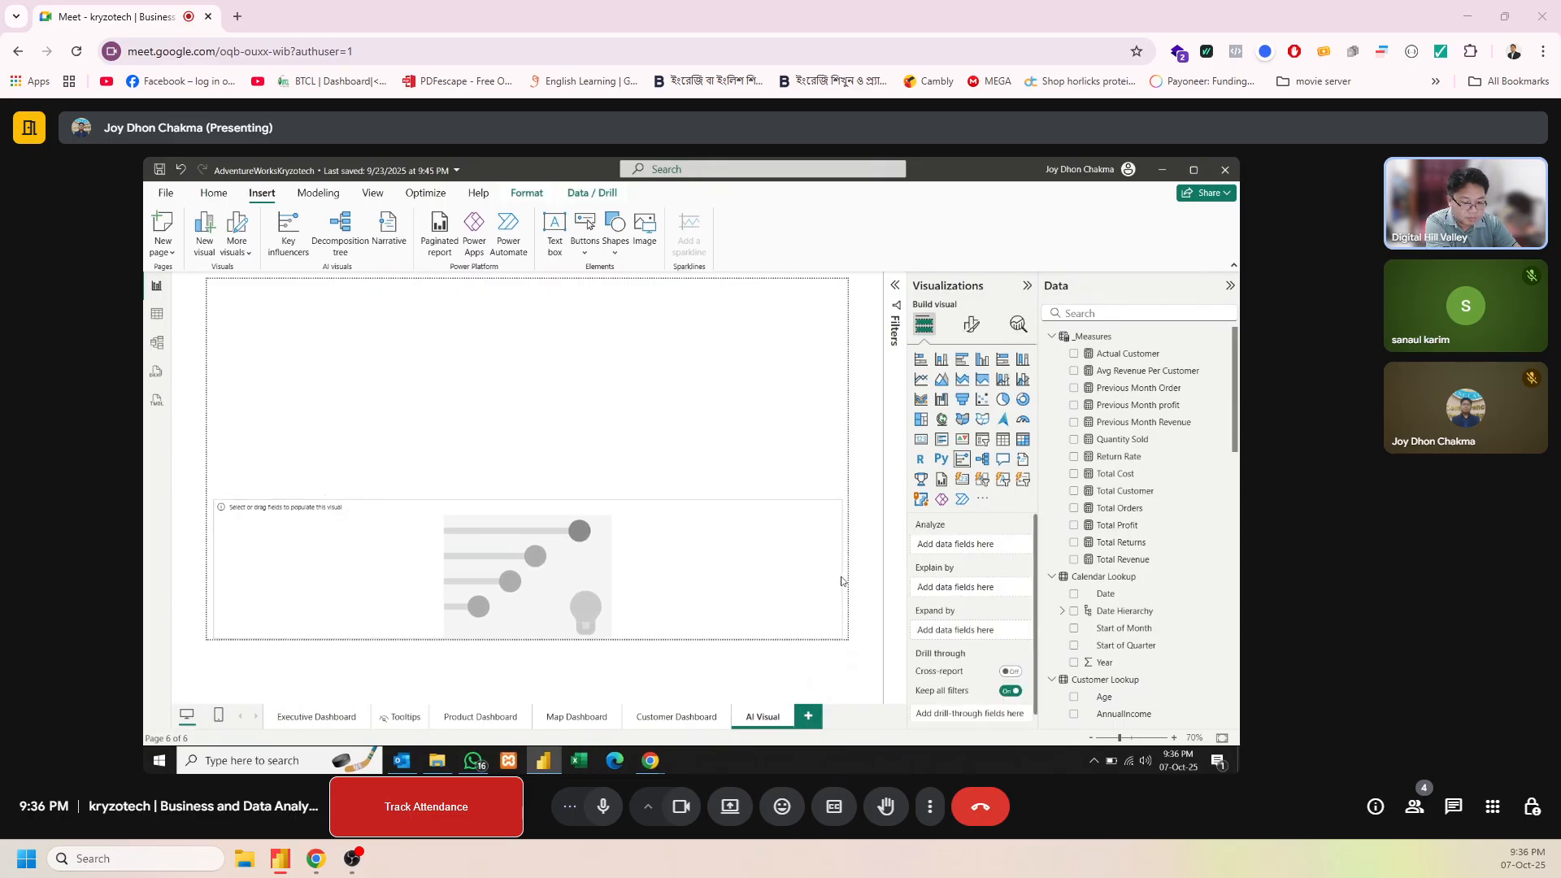
drag(710, 594, 711, 588)
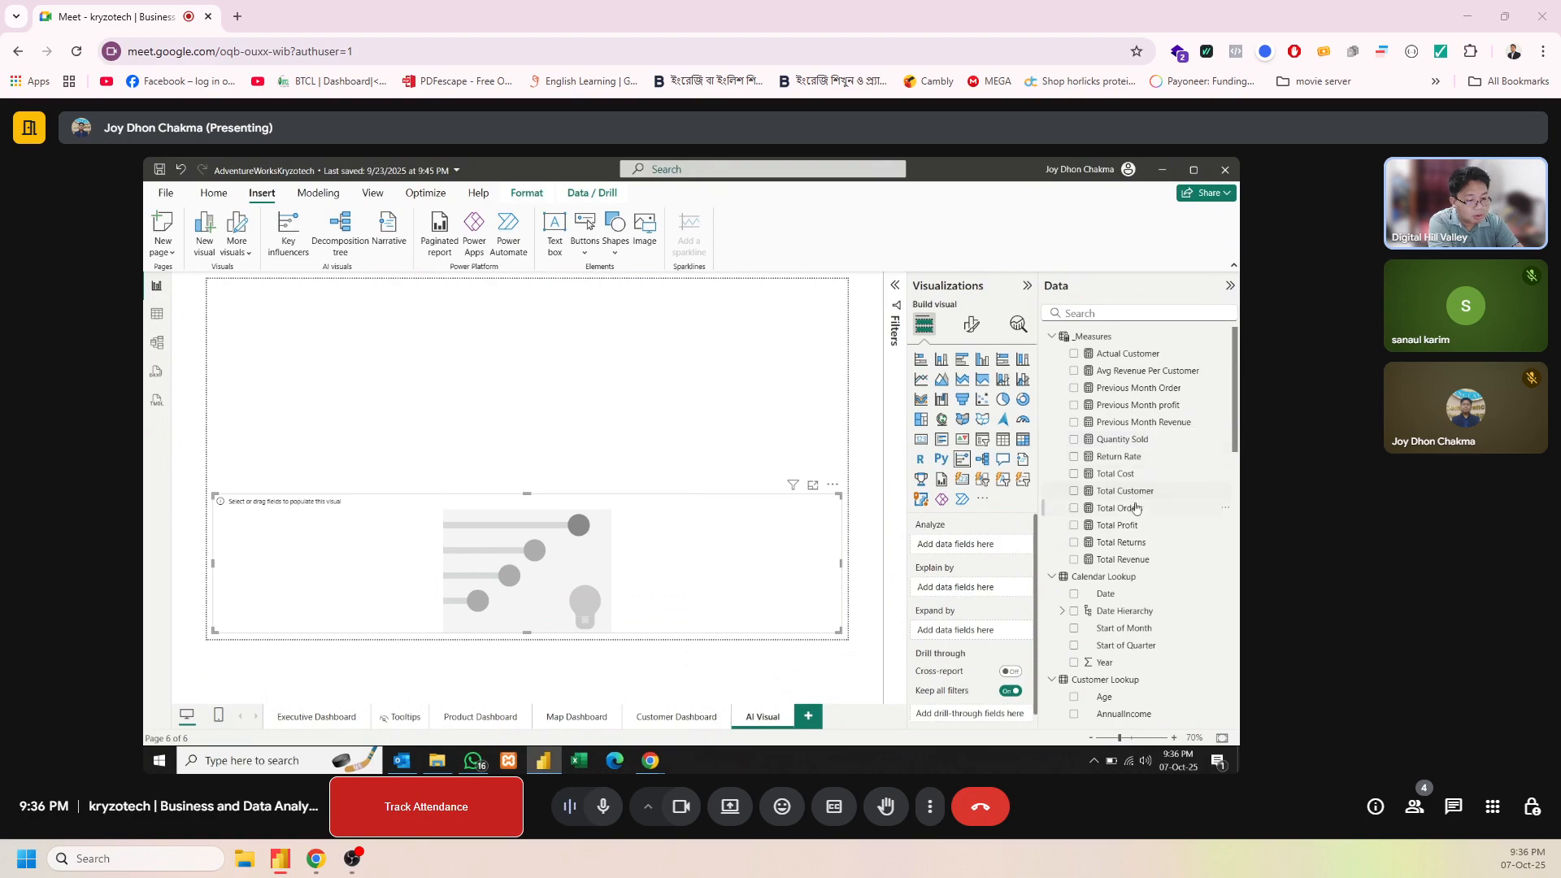
Analyze Total Orders in the key influencers visual, explained by AnnualIncome, EducationLevel and Gender
drag(1137, 509, 1003, 545)
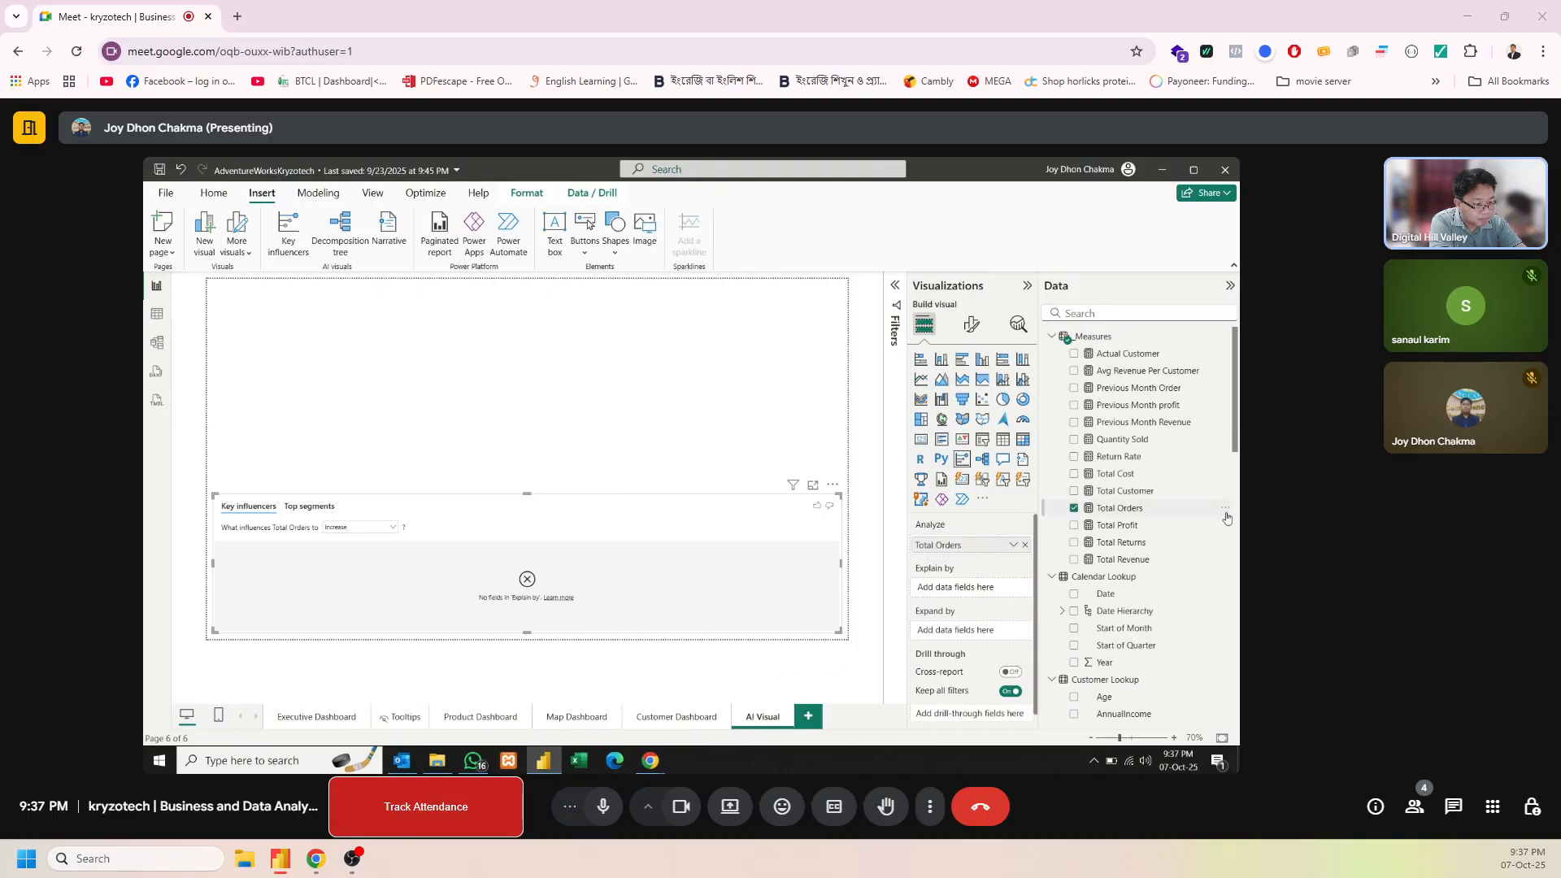
drag(1237, 450, 1238, 533)
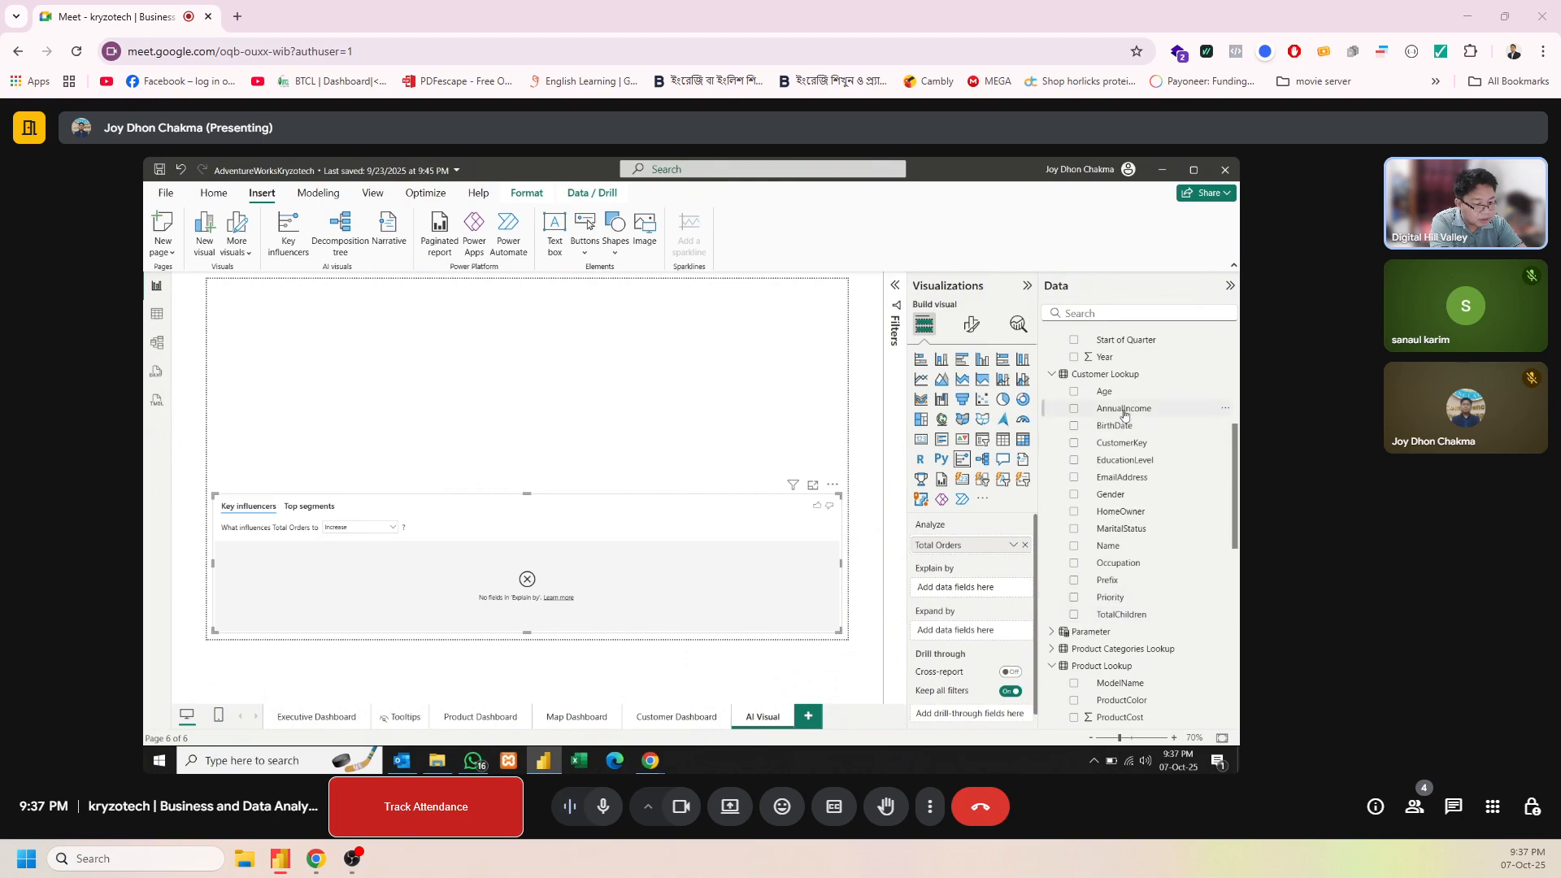
drag(1124, 414, 973, 592)
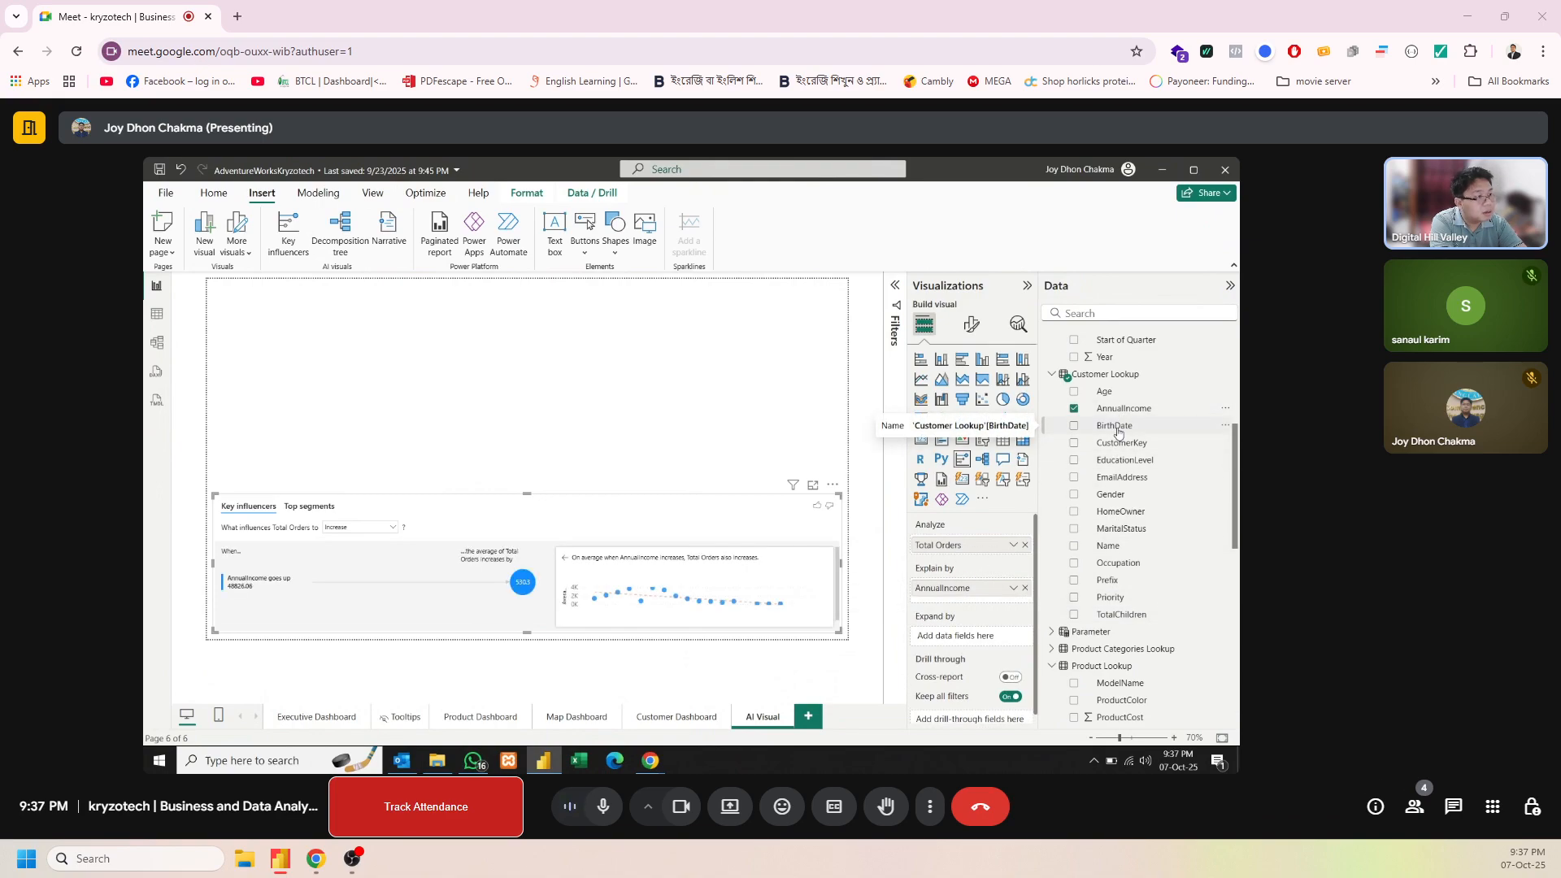
drag(1147, 457, 991, 599)
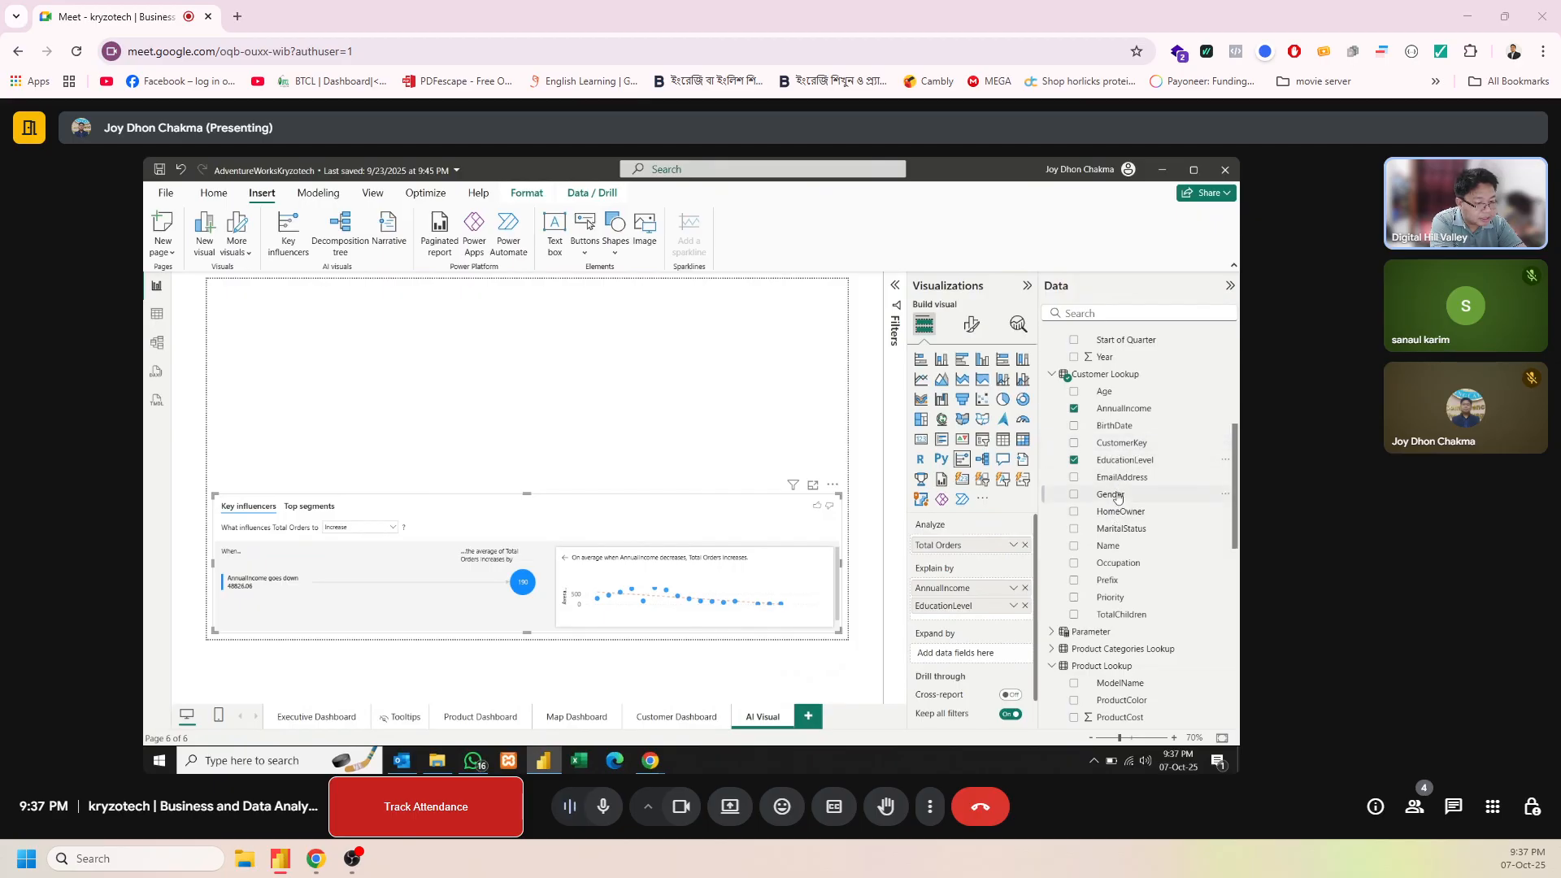
drag(1118, 498, 982, 612)
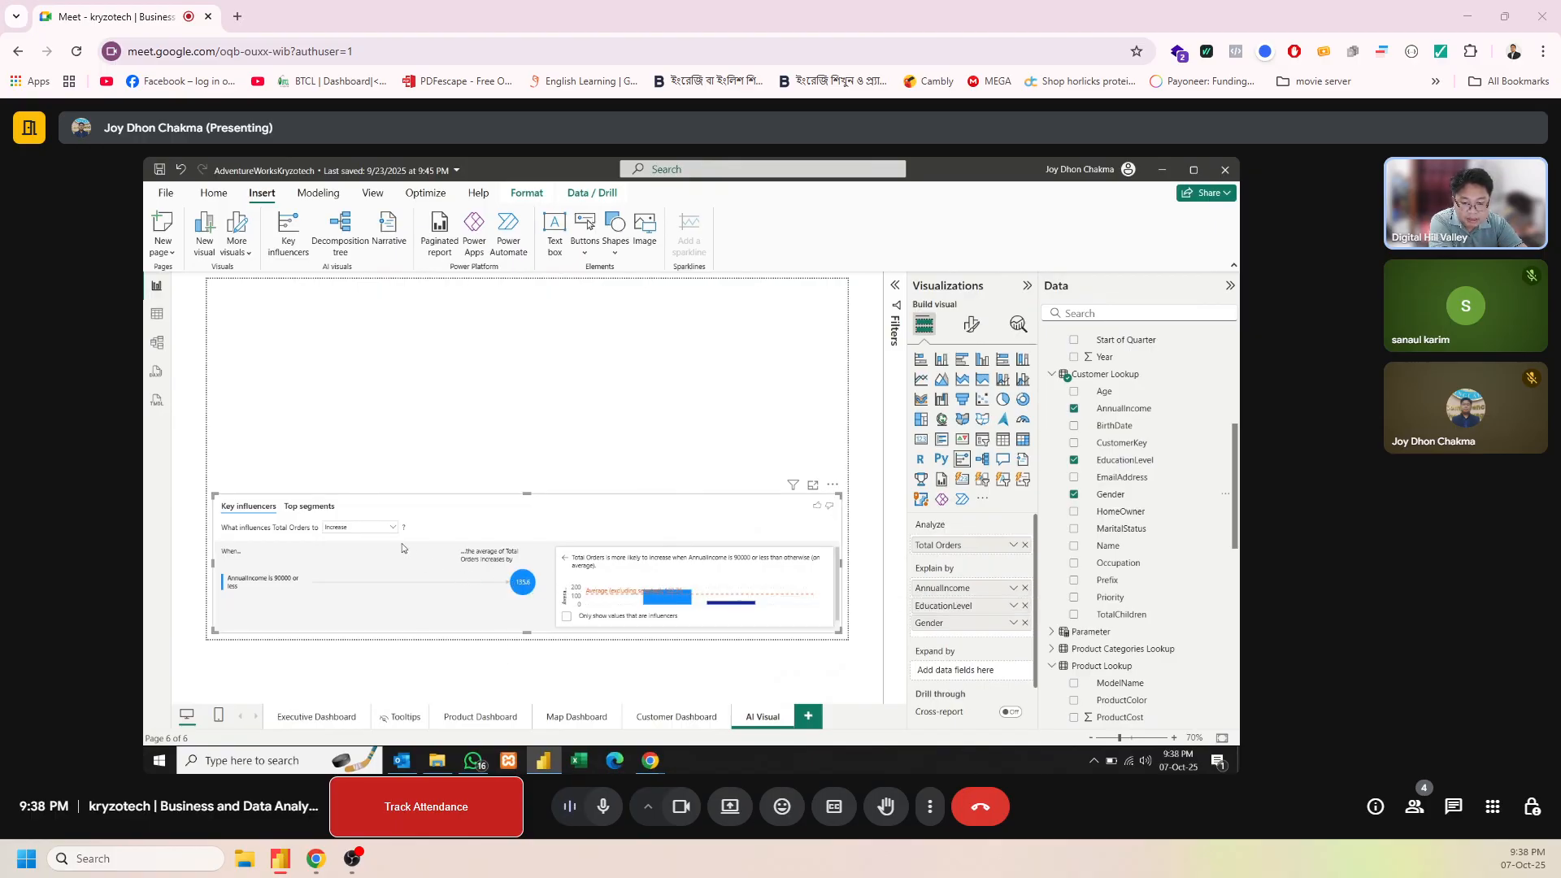
Examine the visual's key influencers, top segments and increase/decrease options for Total Orders
click(374, 531)
click(375, 516)
click(334, 507)
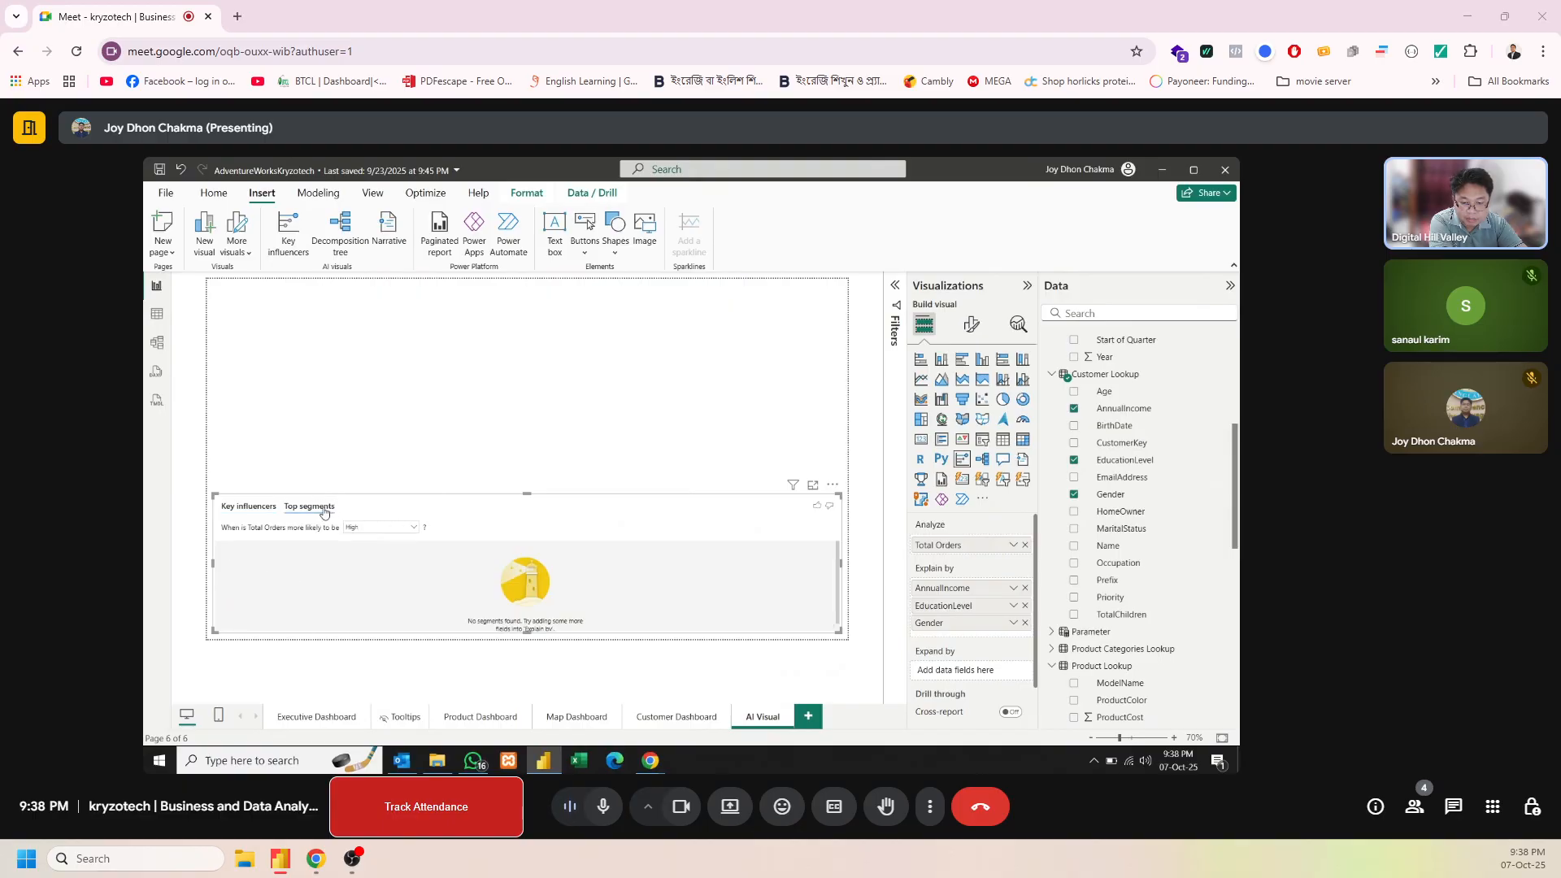
click(251, 506)
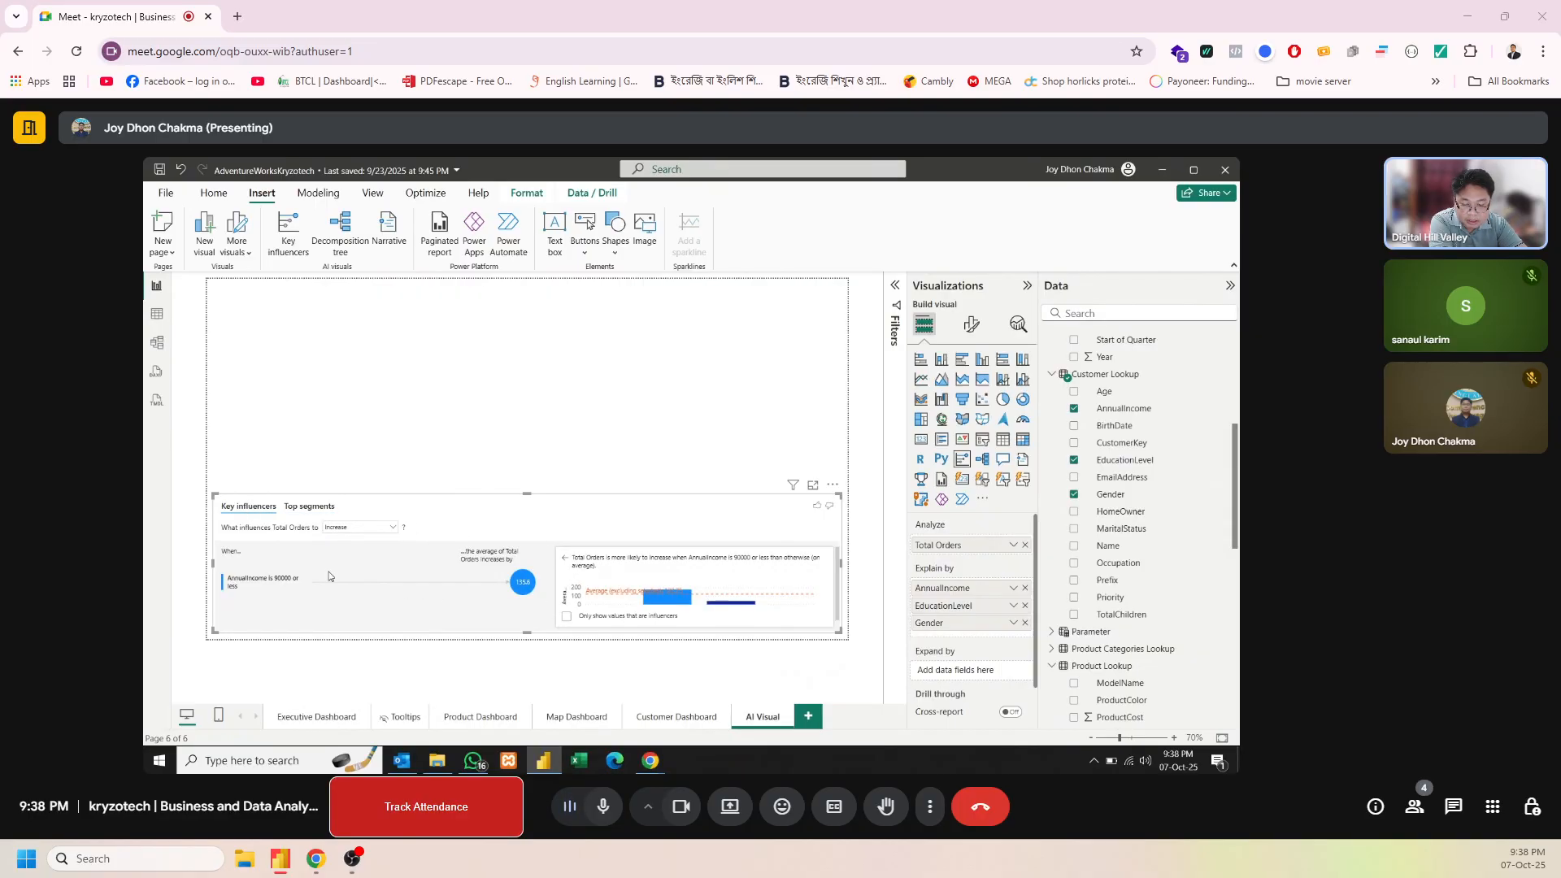
click(524, 585)
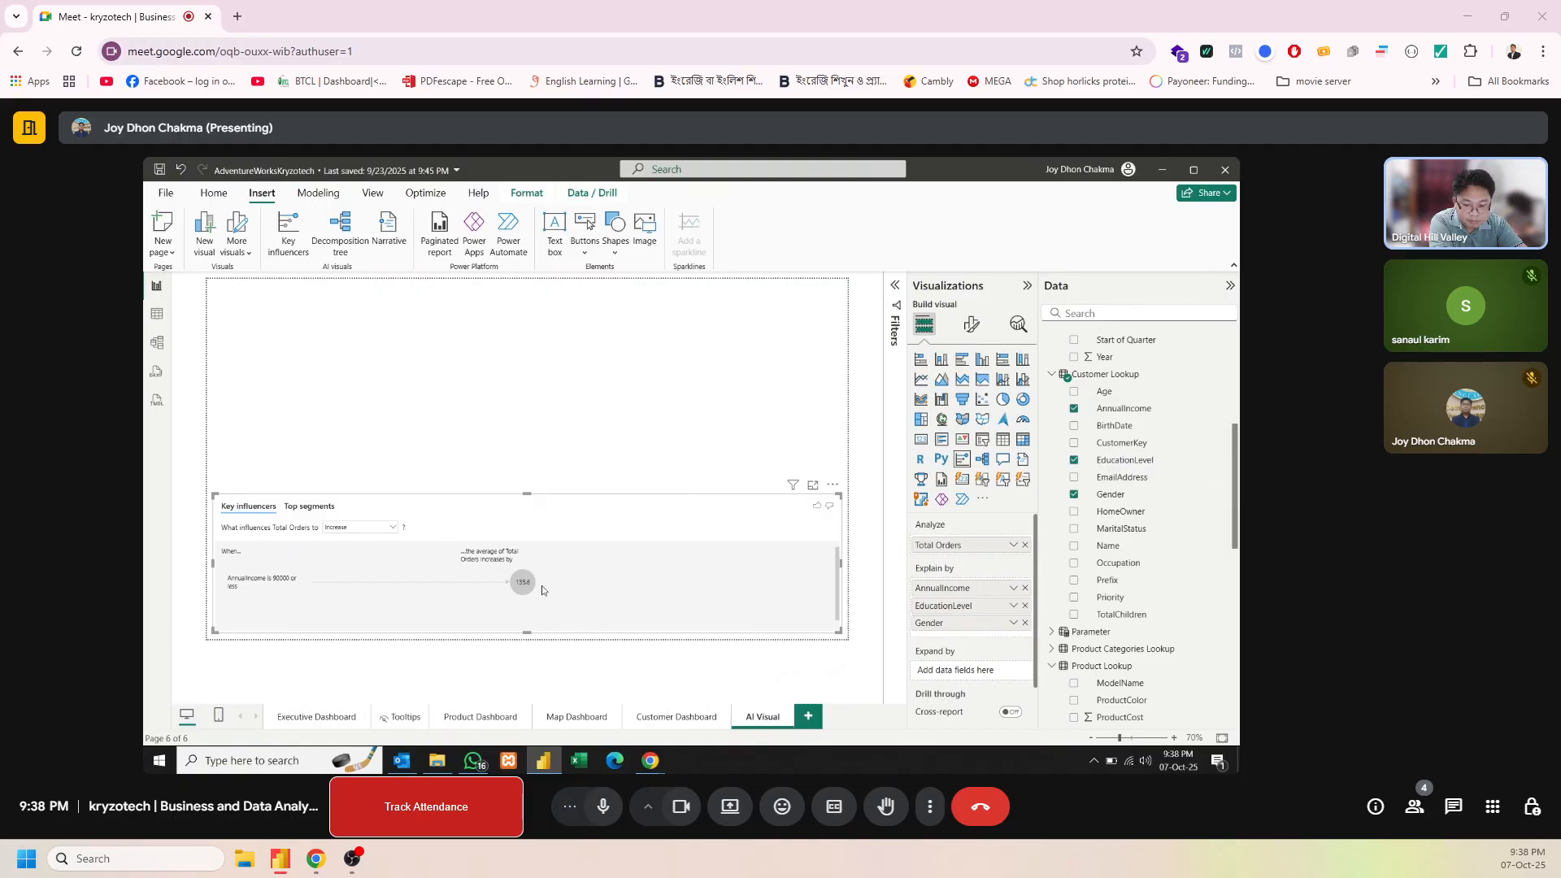
click(514, 590)
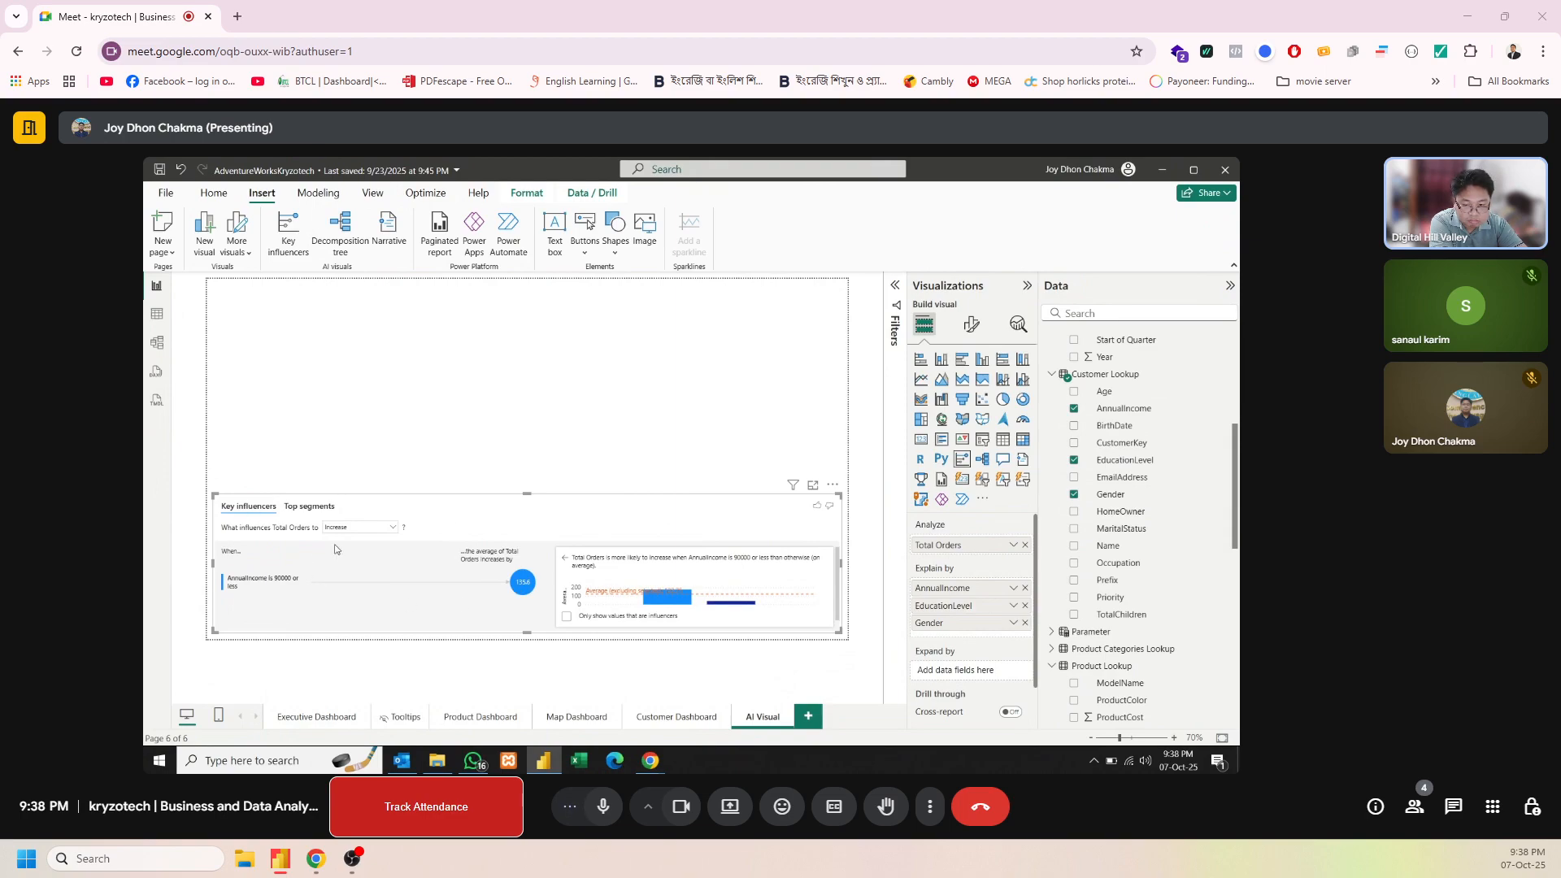
click(381, 530)
click(381, 531)
Extend the key influencers visual upward to about twice its height so its column chart has more room
mouse_move(666, 605)
drag(527, 493, 527, 363)
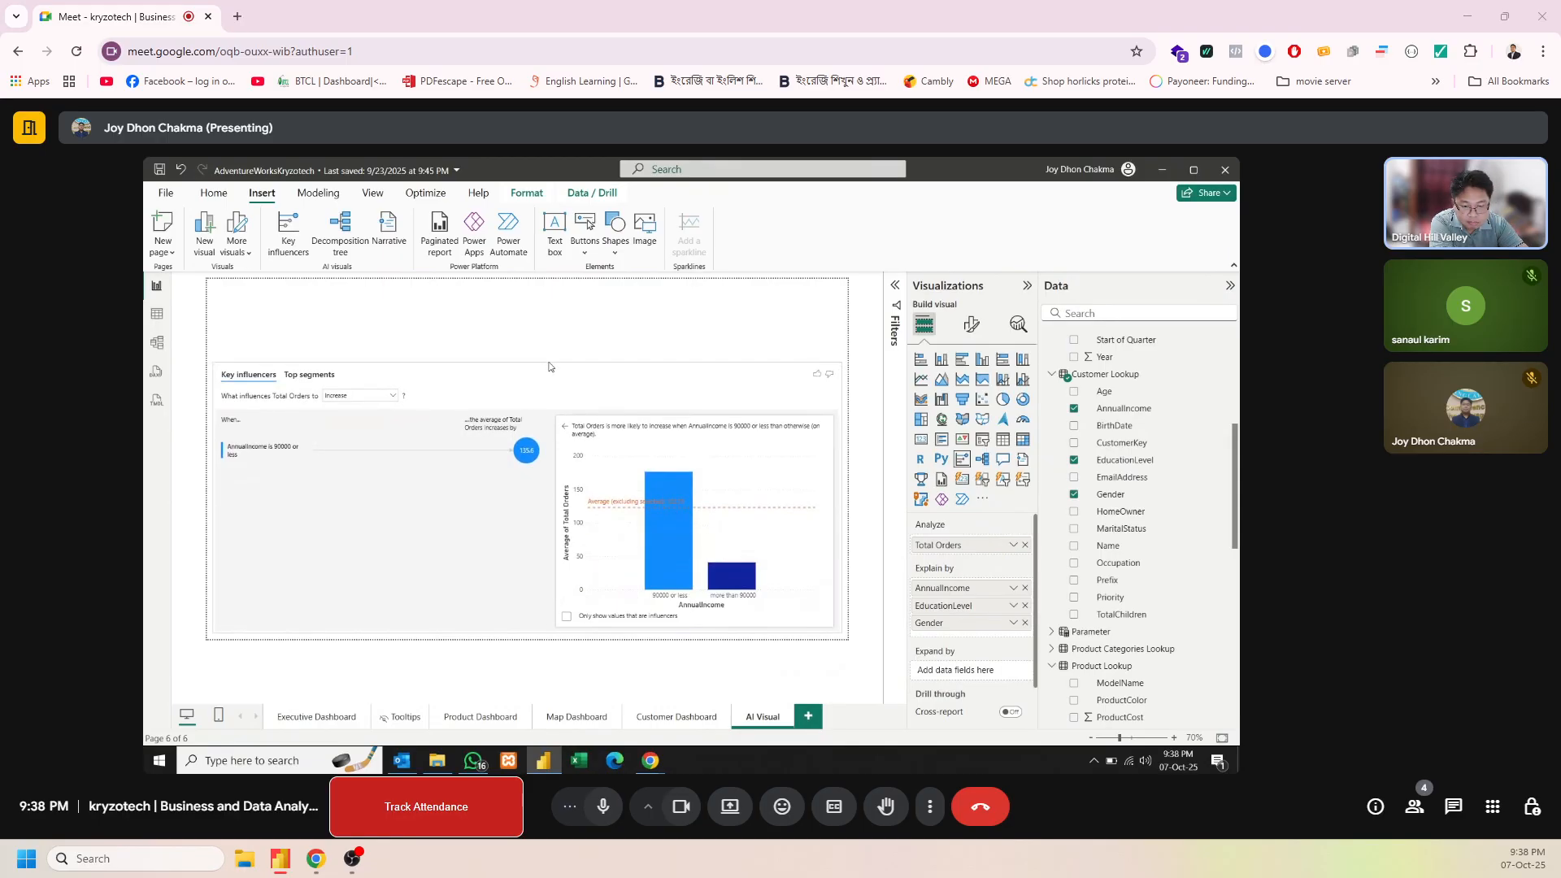
Examine the AnnualIncome influencer, the decrease and increase analyses, and the top segments of Total Orders in the key influencers visual
click(526, 453)
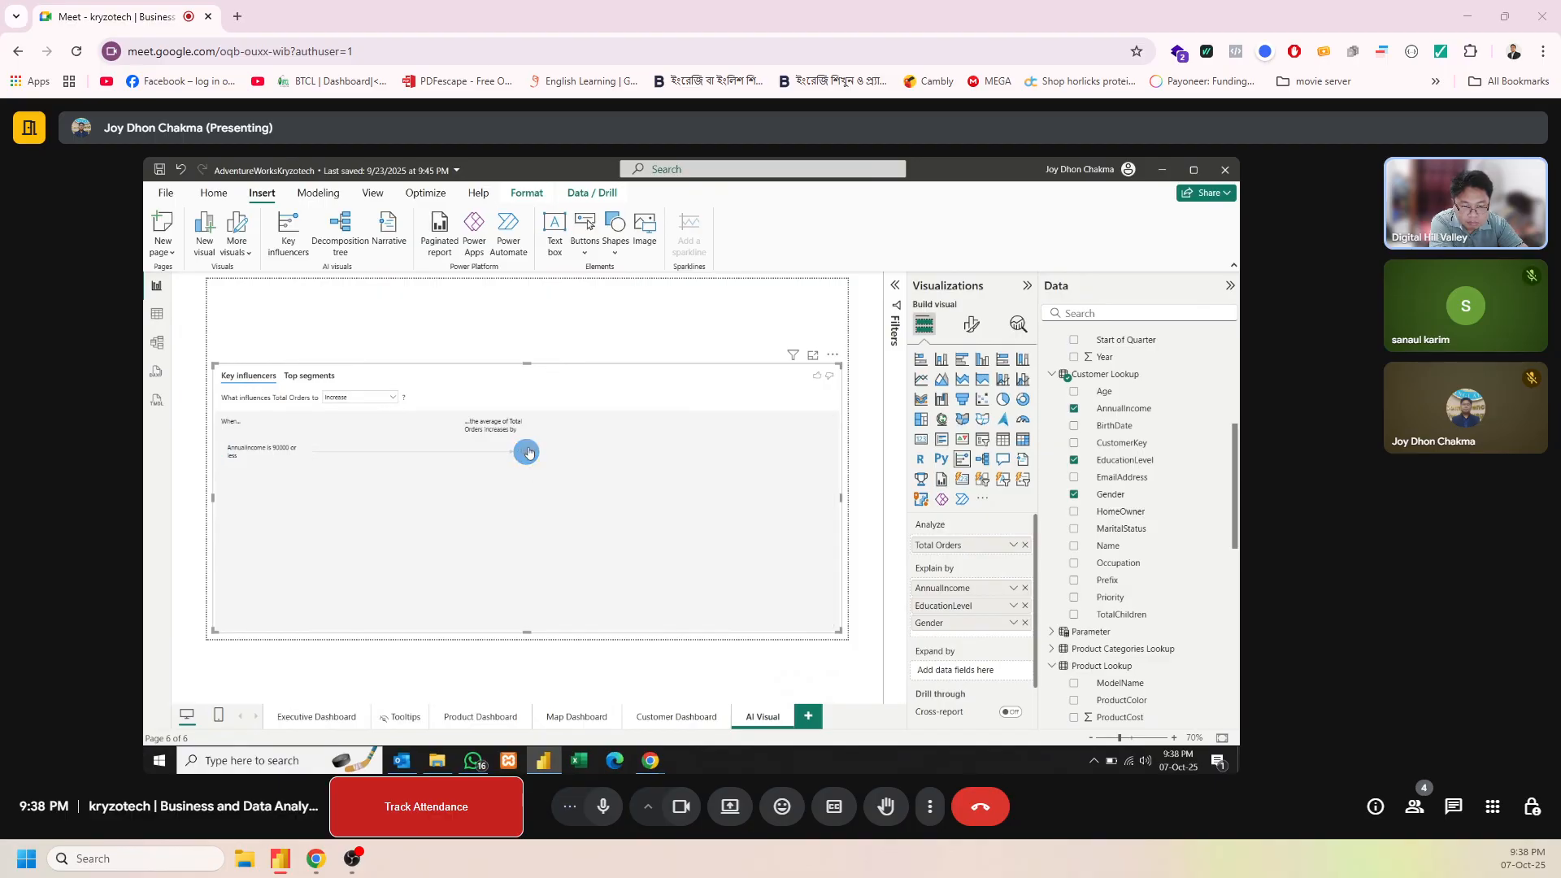
click(527, 452)
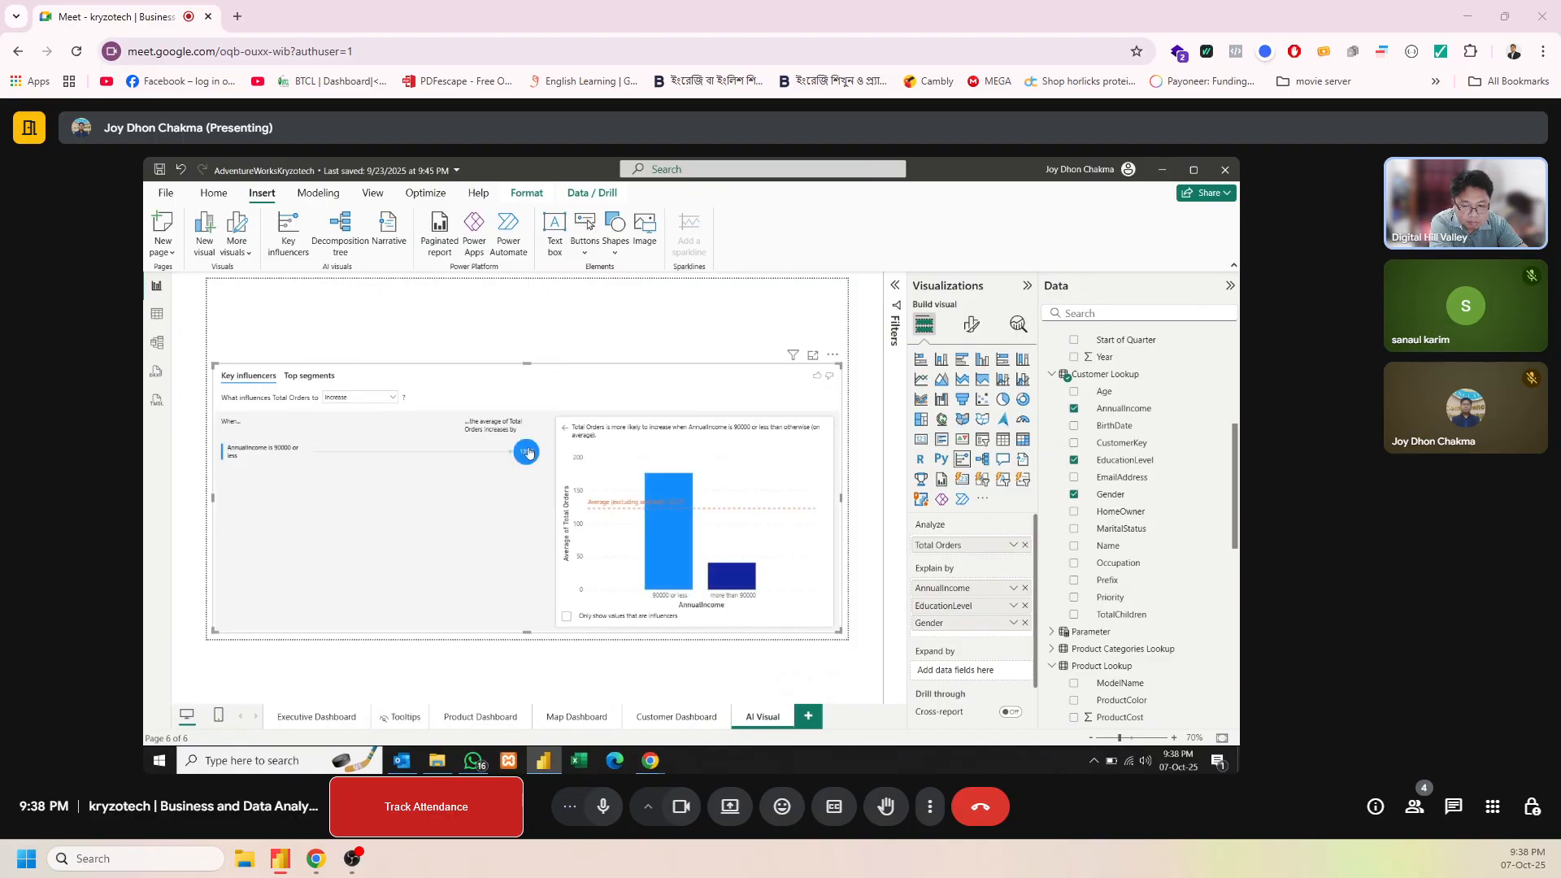
click(360, 400)
click(352, 435)
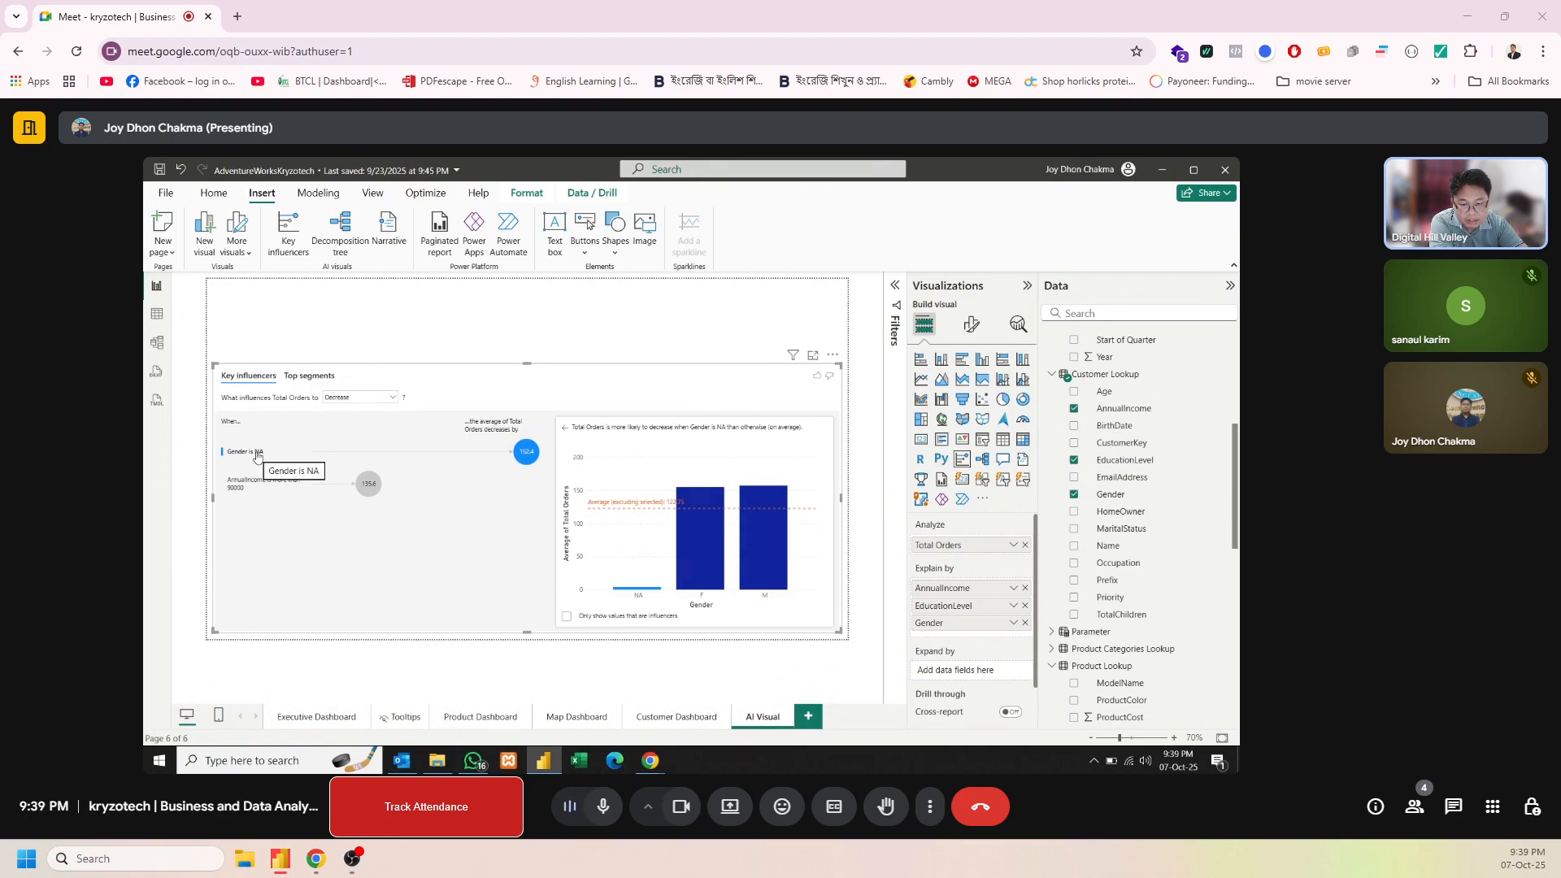
mouse_move(525, 459)
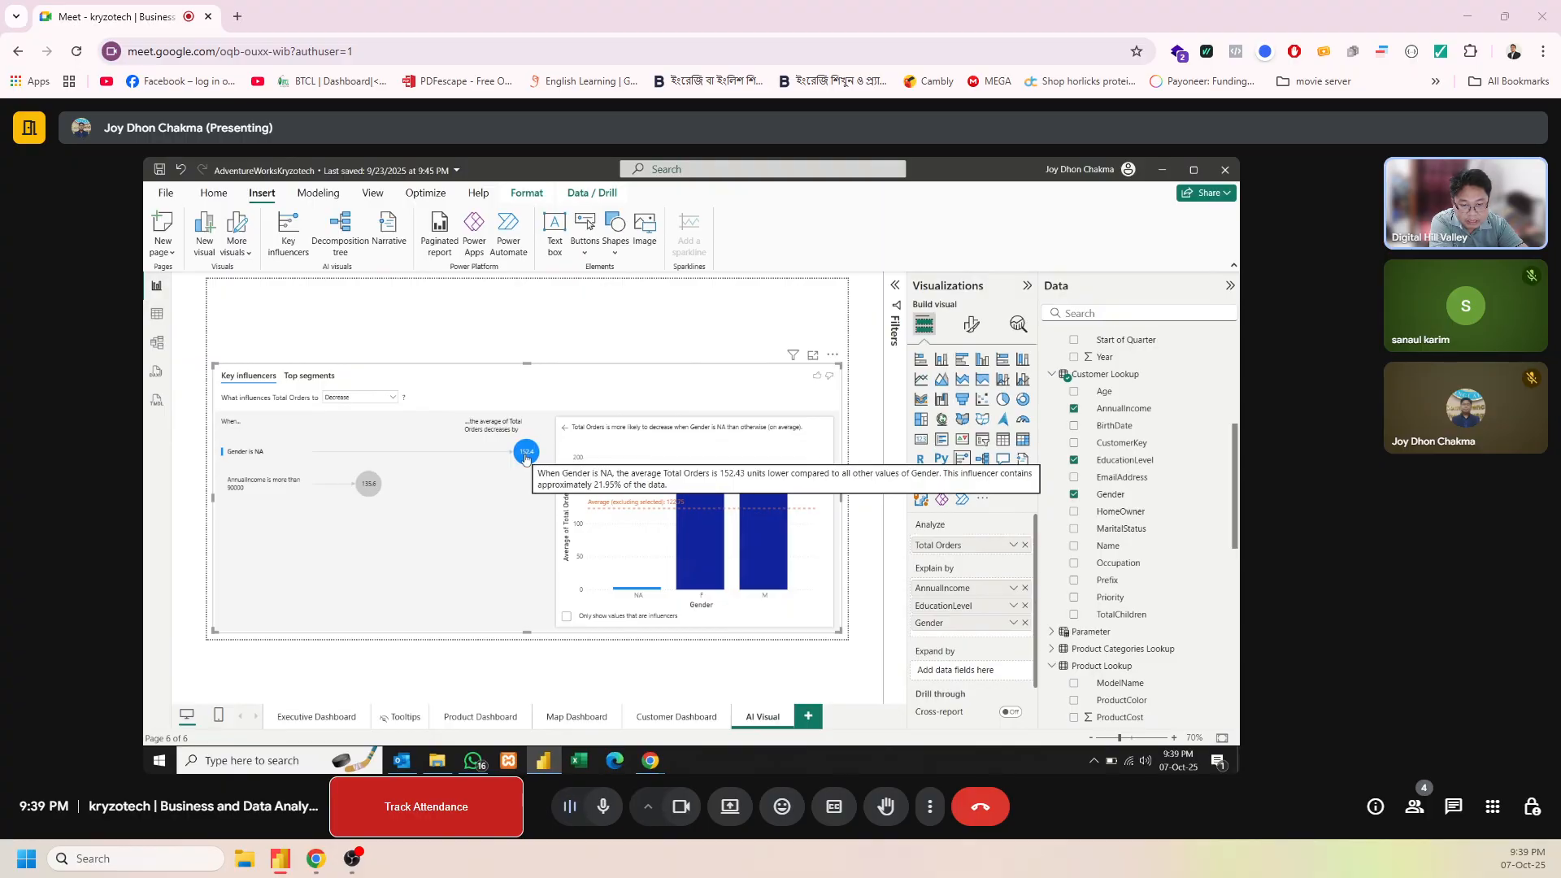
click(359, 398)
click(358, 414)
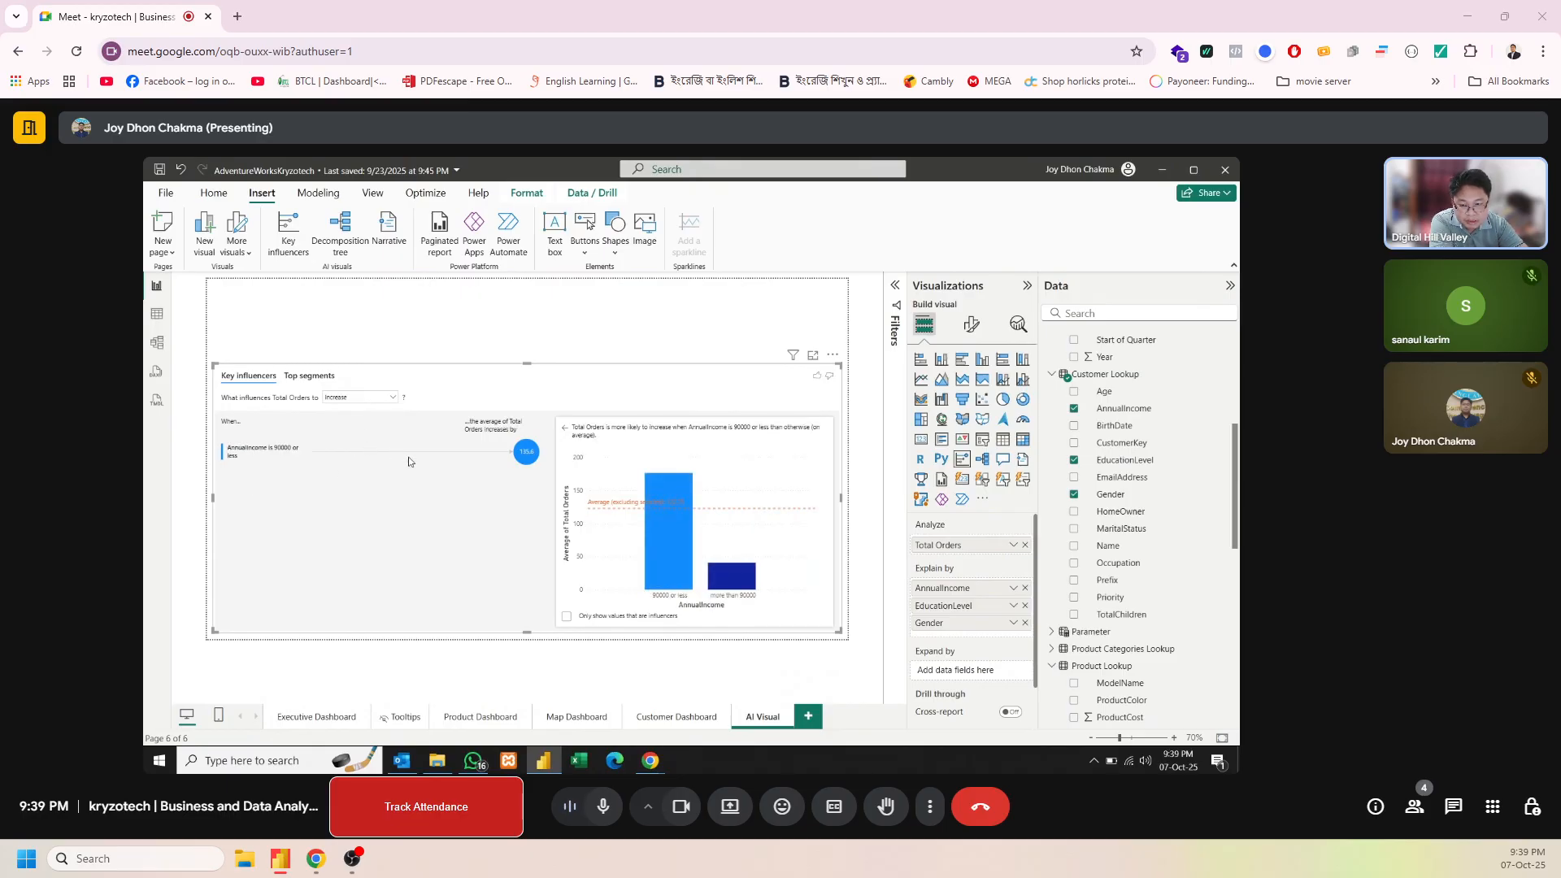
click(328, 380)
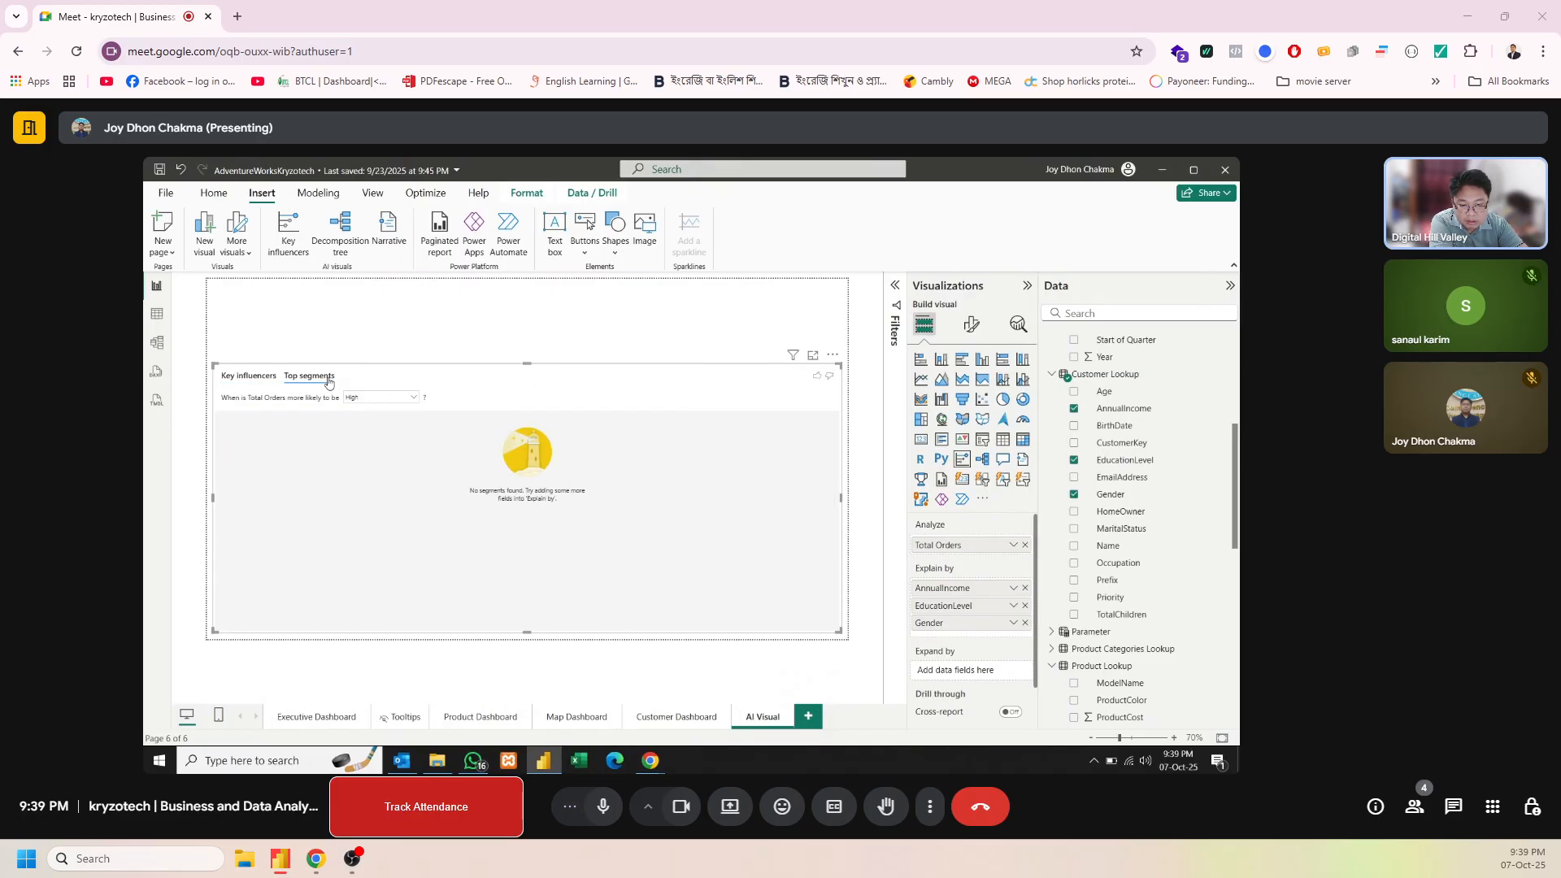
click(261, 381)
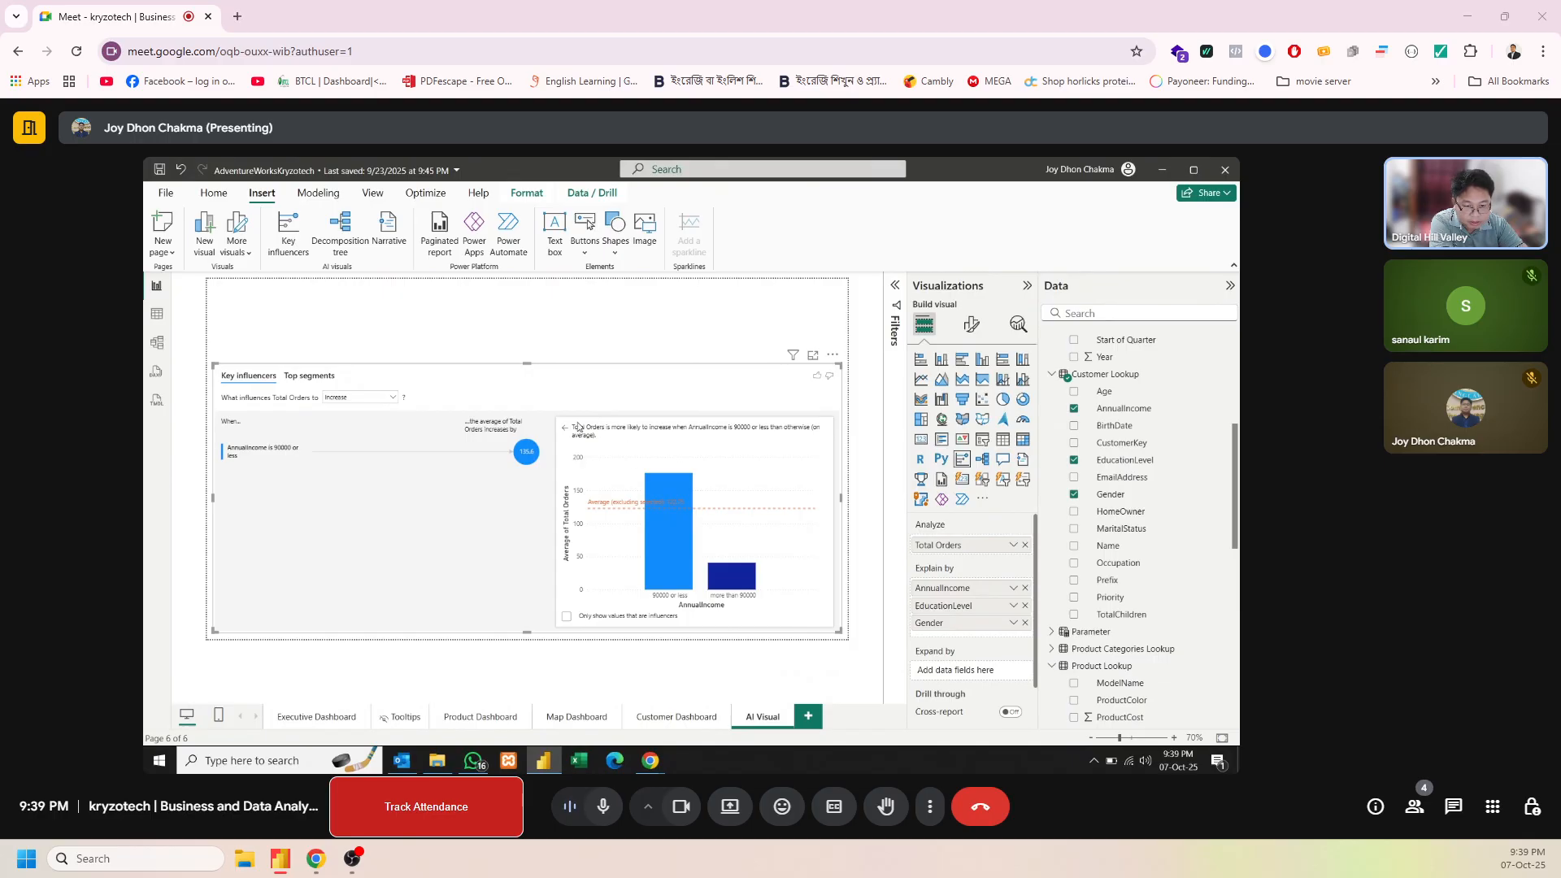
Shorten the key influencers visual by lowering its upper edge, keeping it along the page's lower edge
click(525, 361)
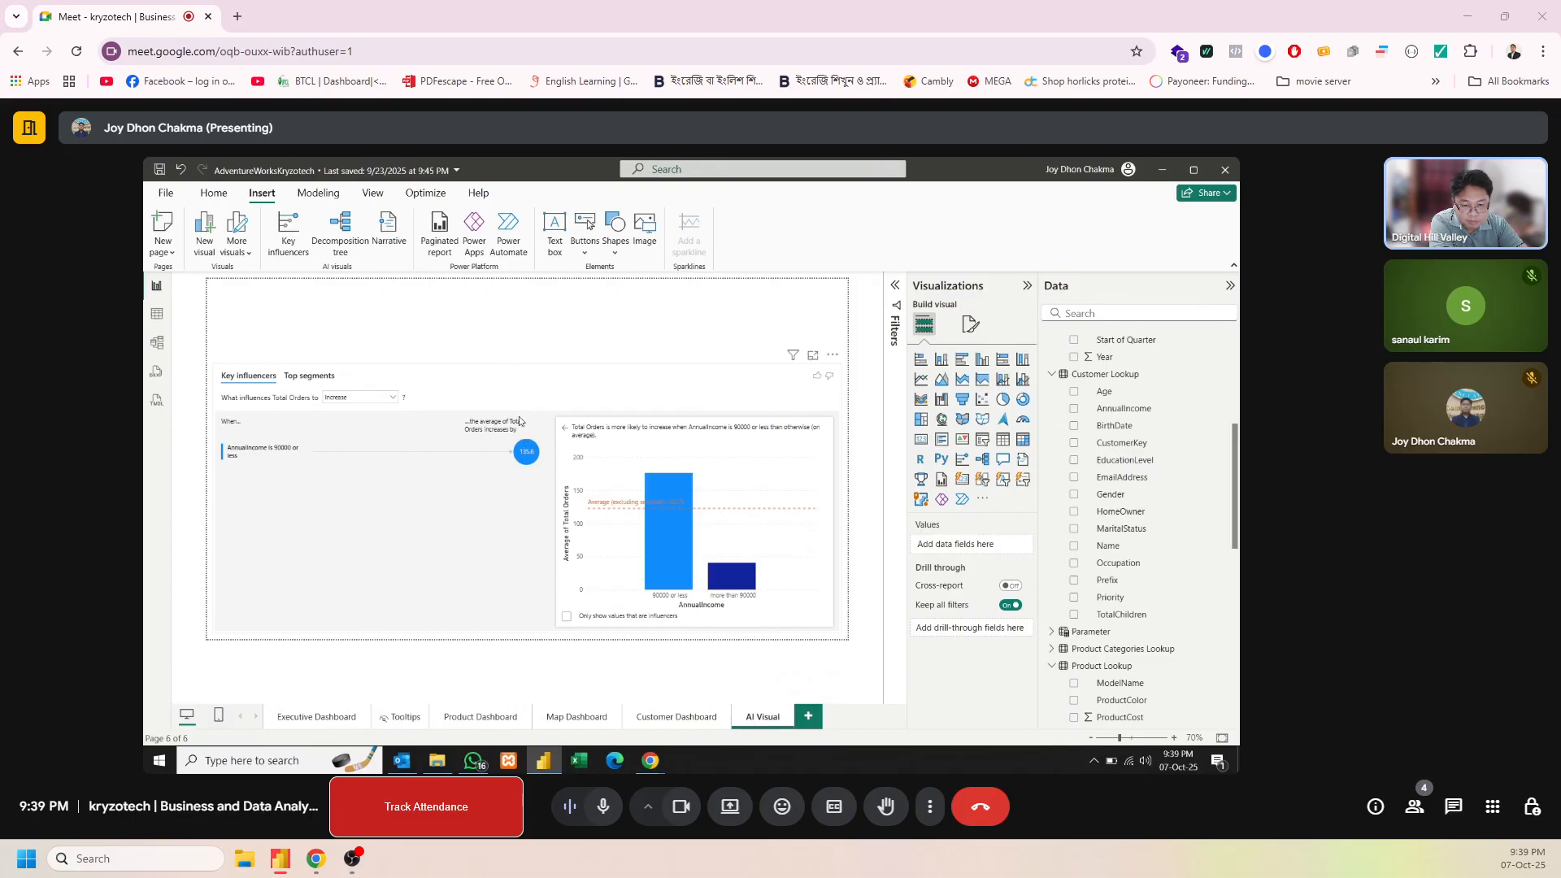
click(503, 372)
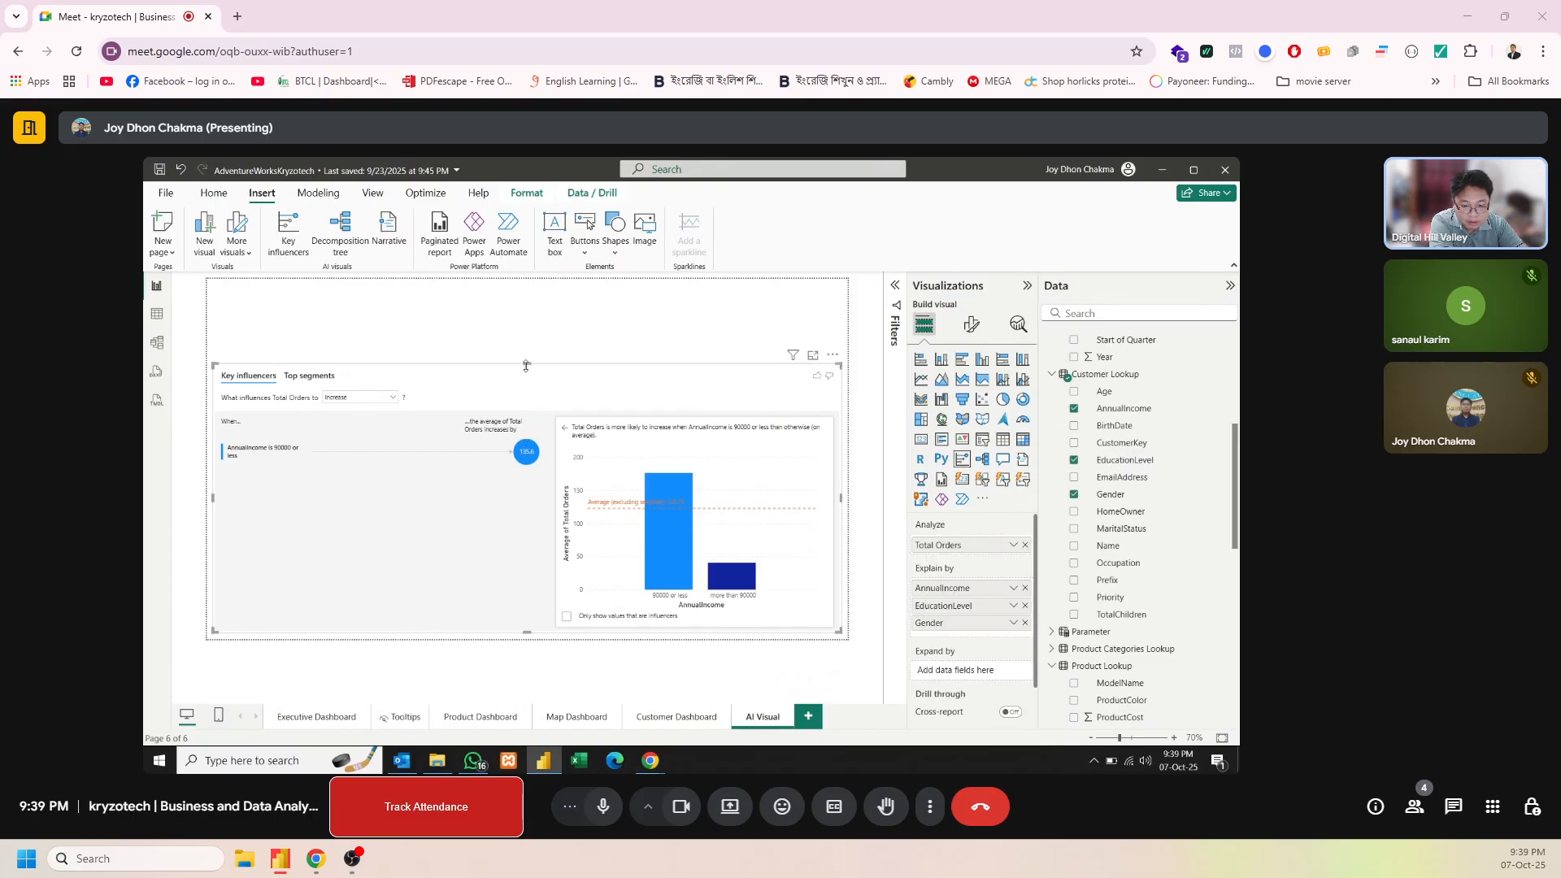
drag(526, 366, 525, 468)
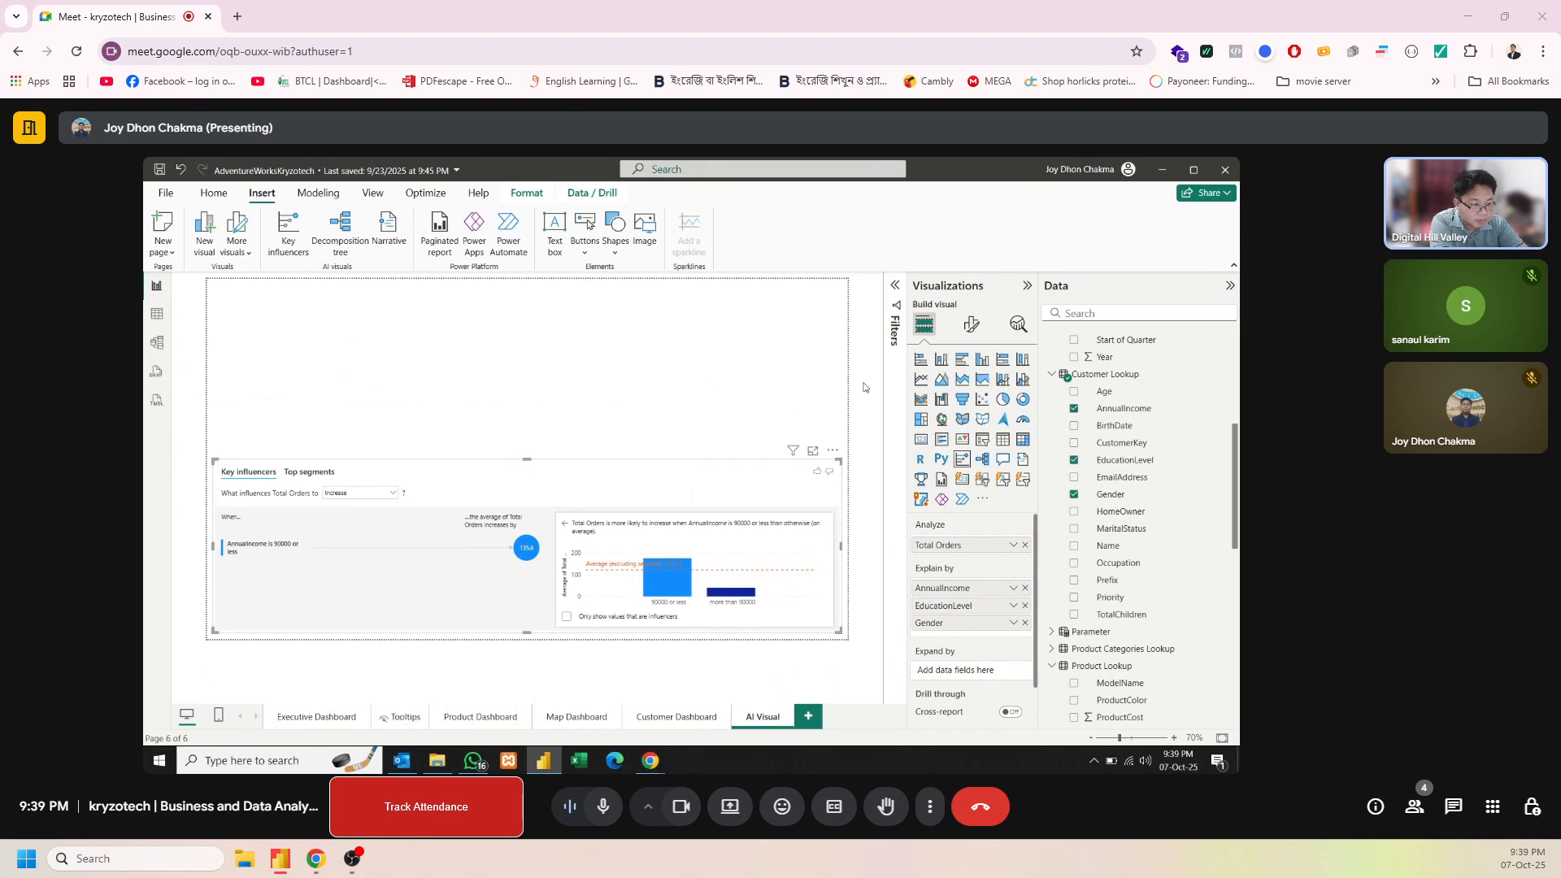
Turn on the visual border and shadow effects for the key influencers visual
click(980, 335)
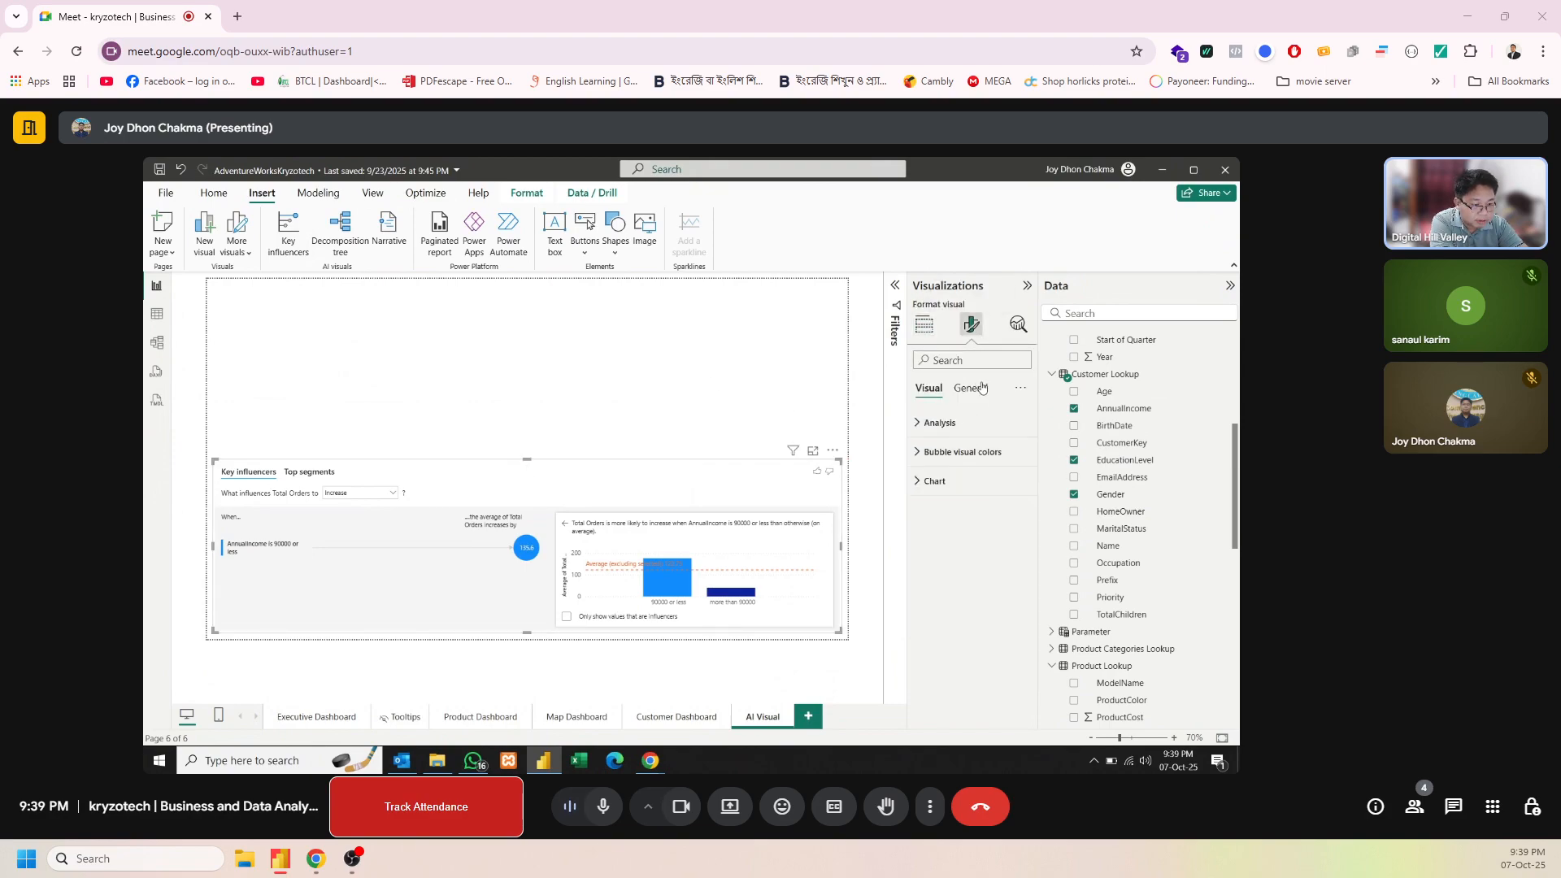
click(980, 389)
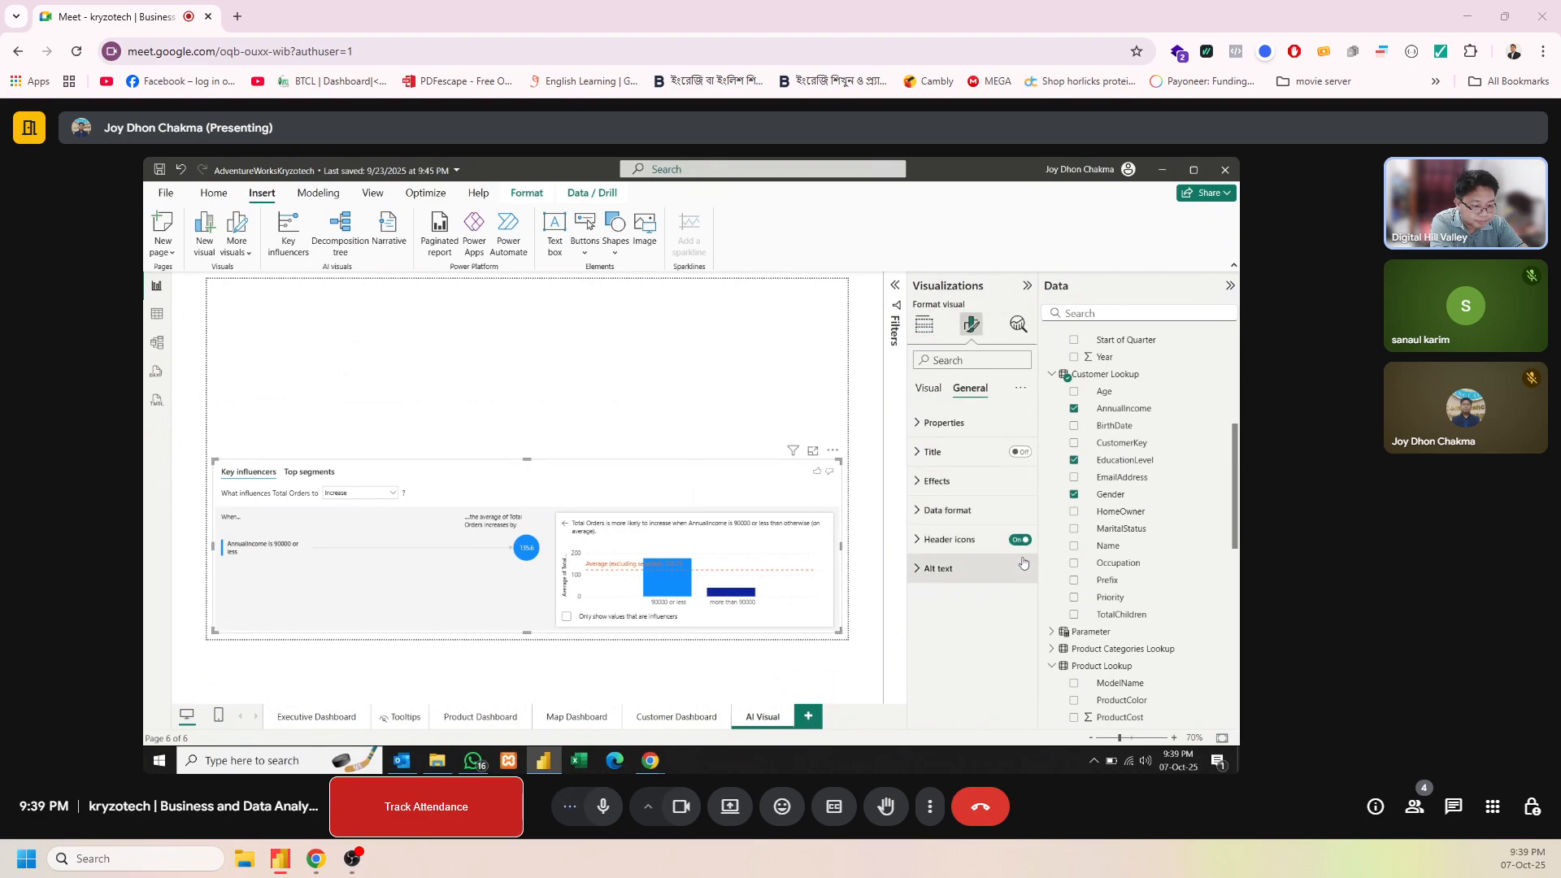
click(941, 481)
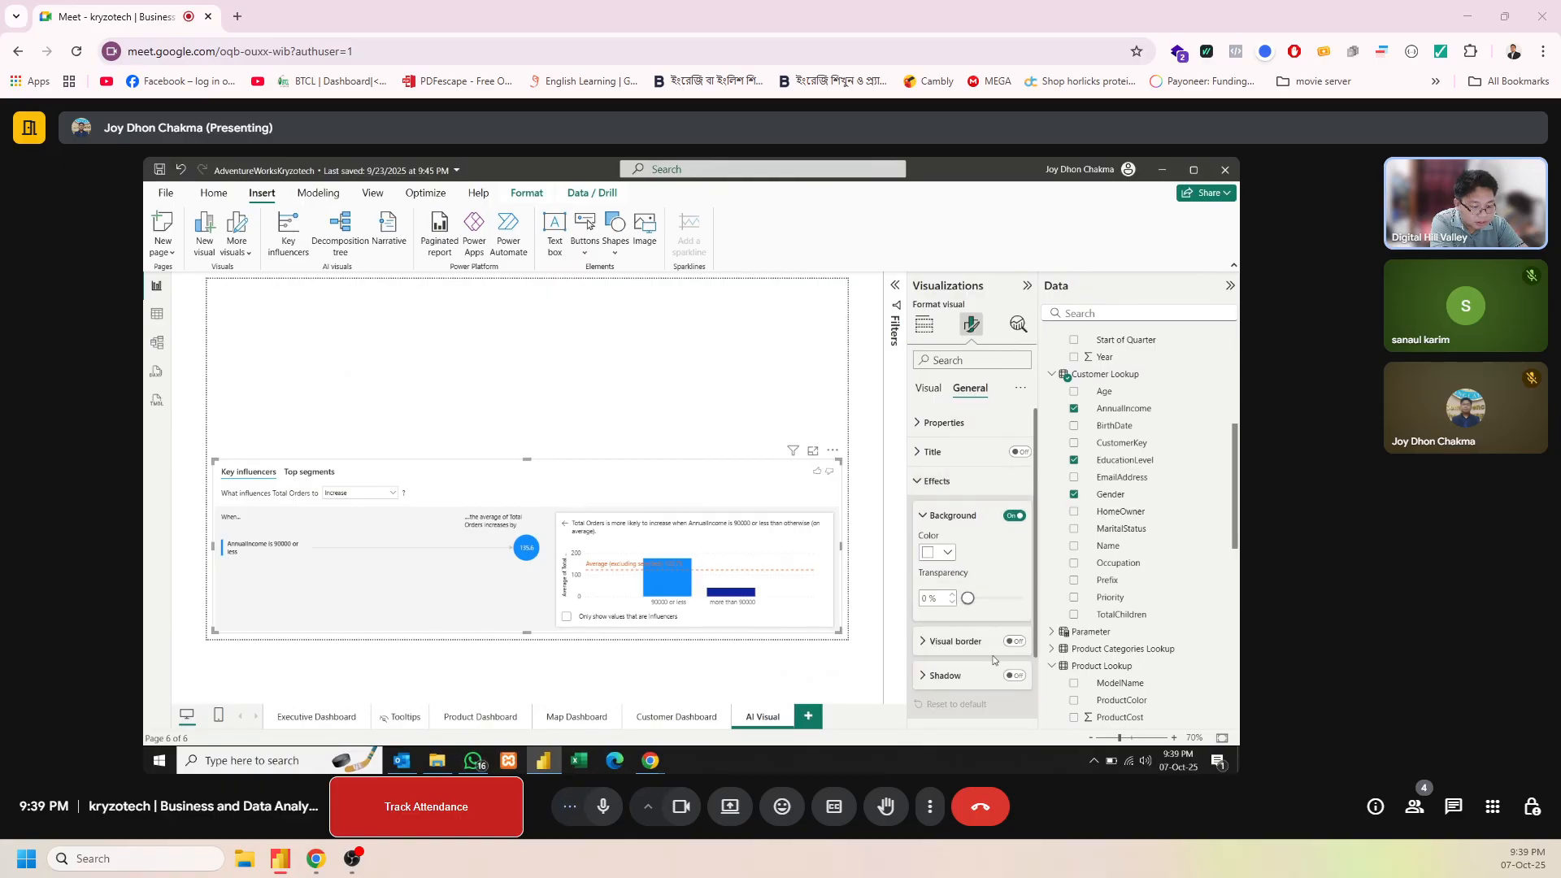
click(1015, 641)
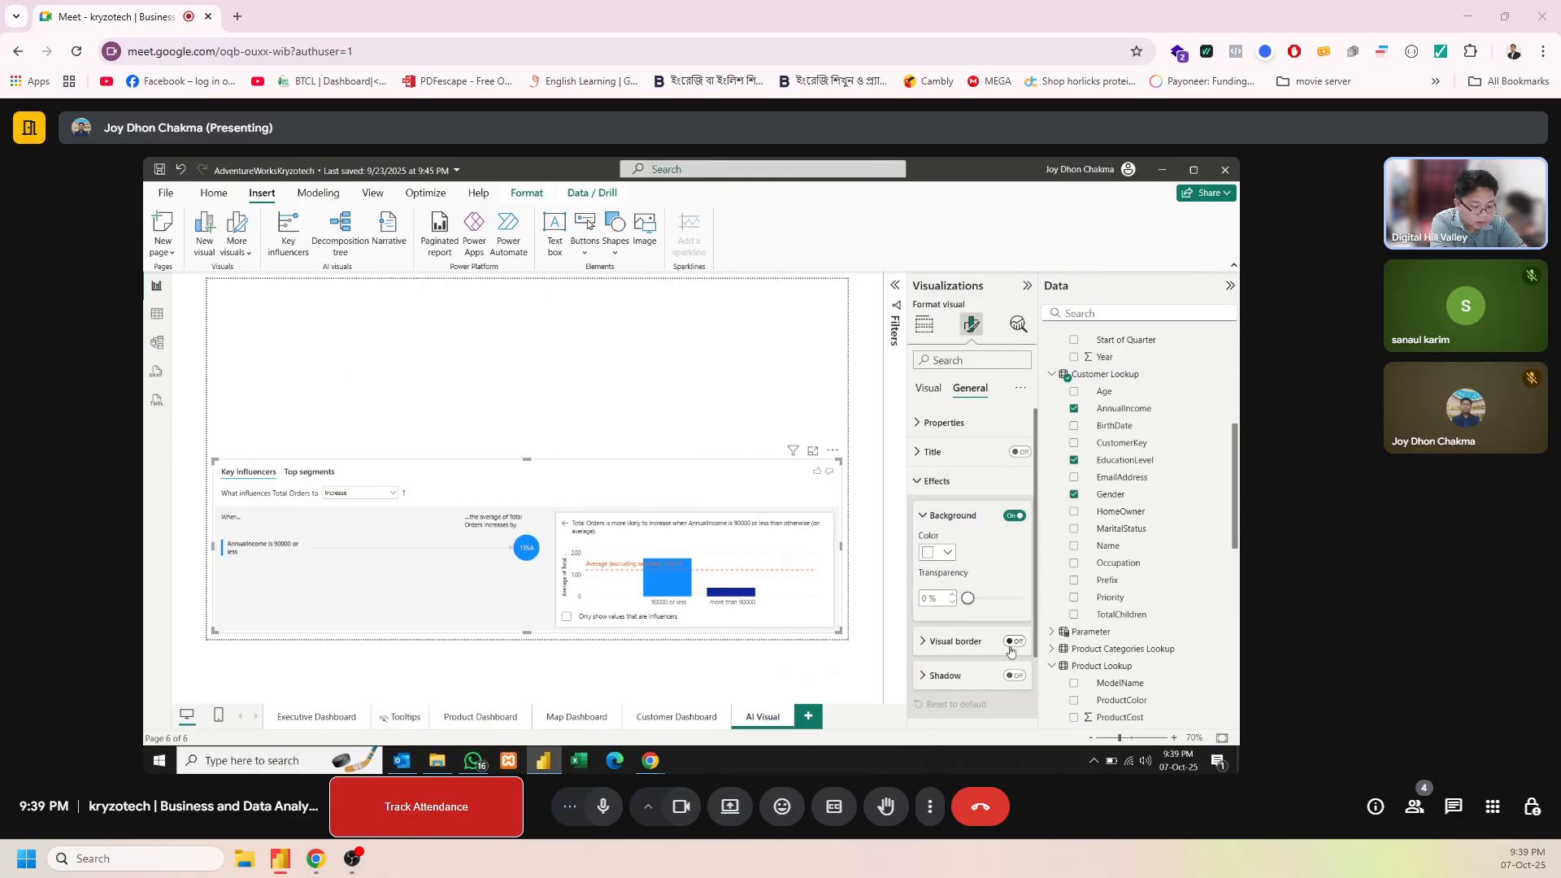
Color the key influencers visual's border dark purple and set its rounded corners to 14 px
click(947, 643)
click(945, 679)
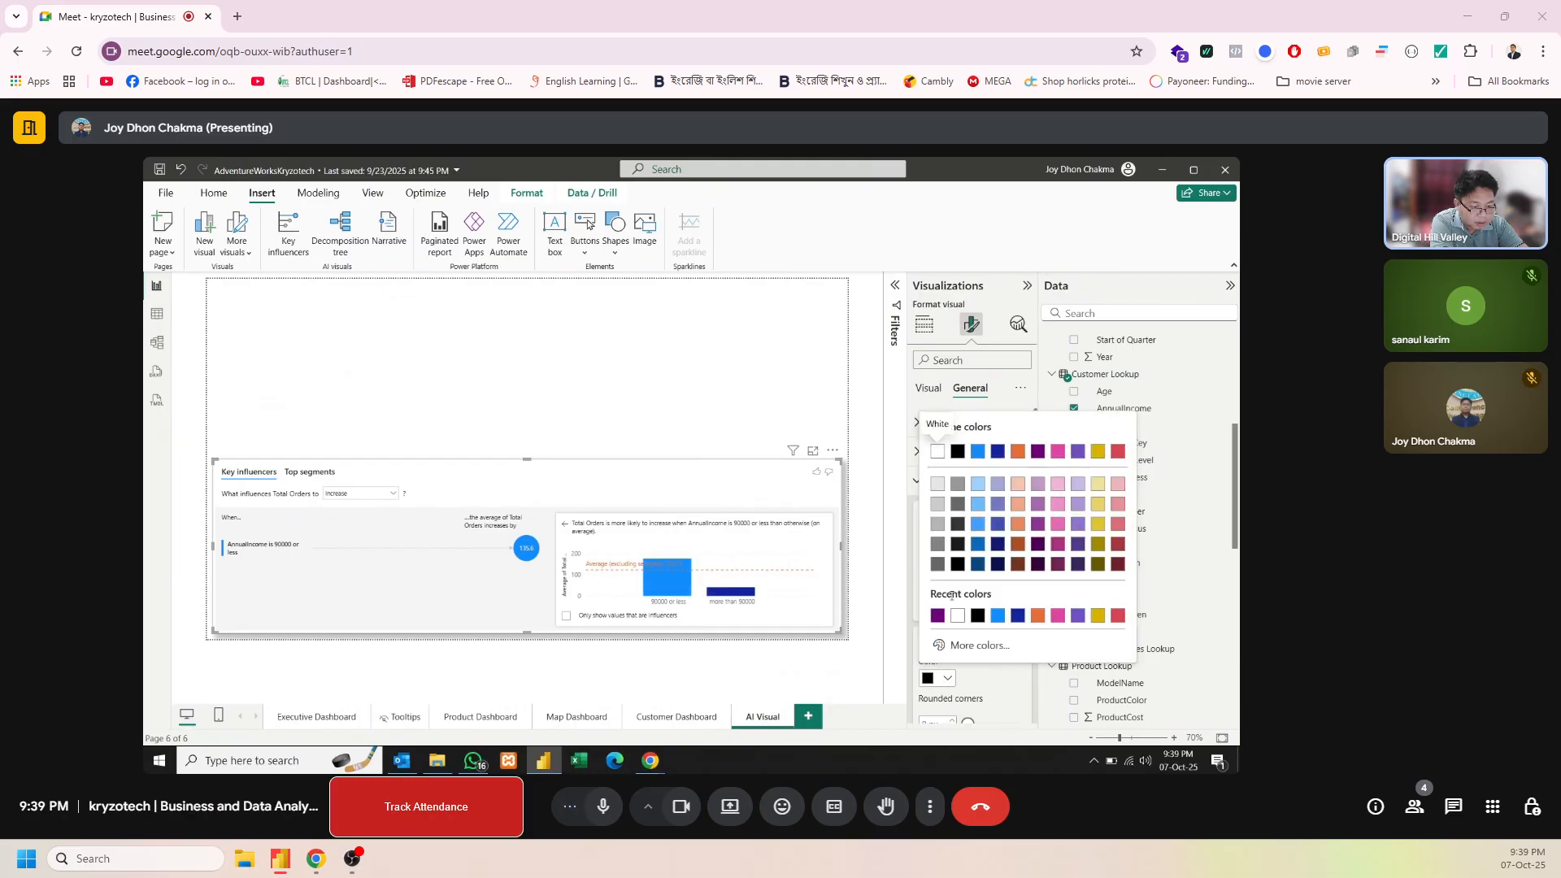
click(940, 621)
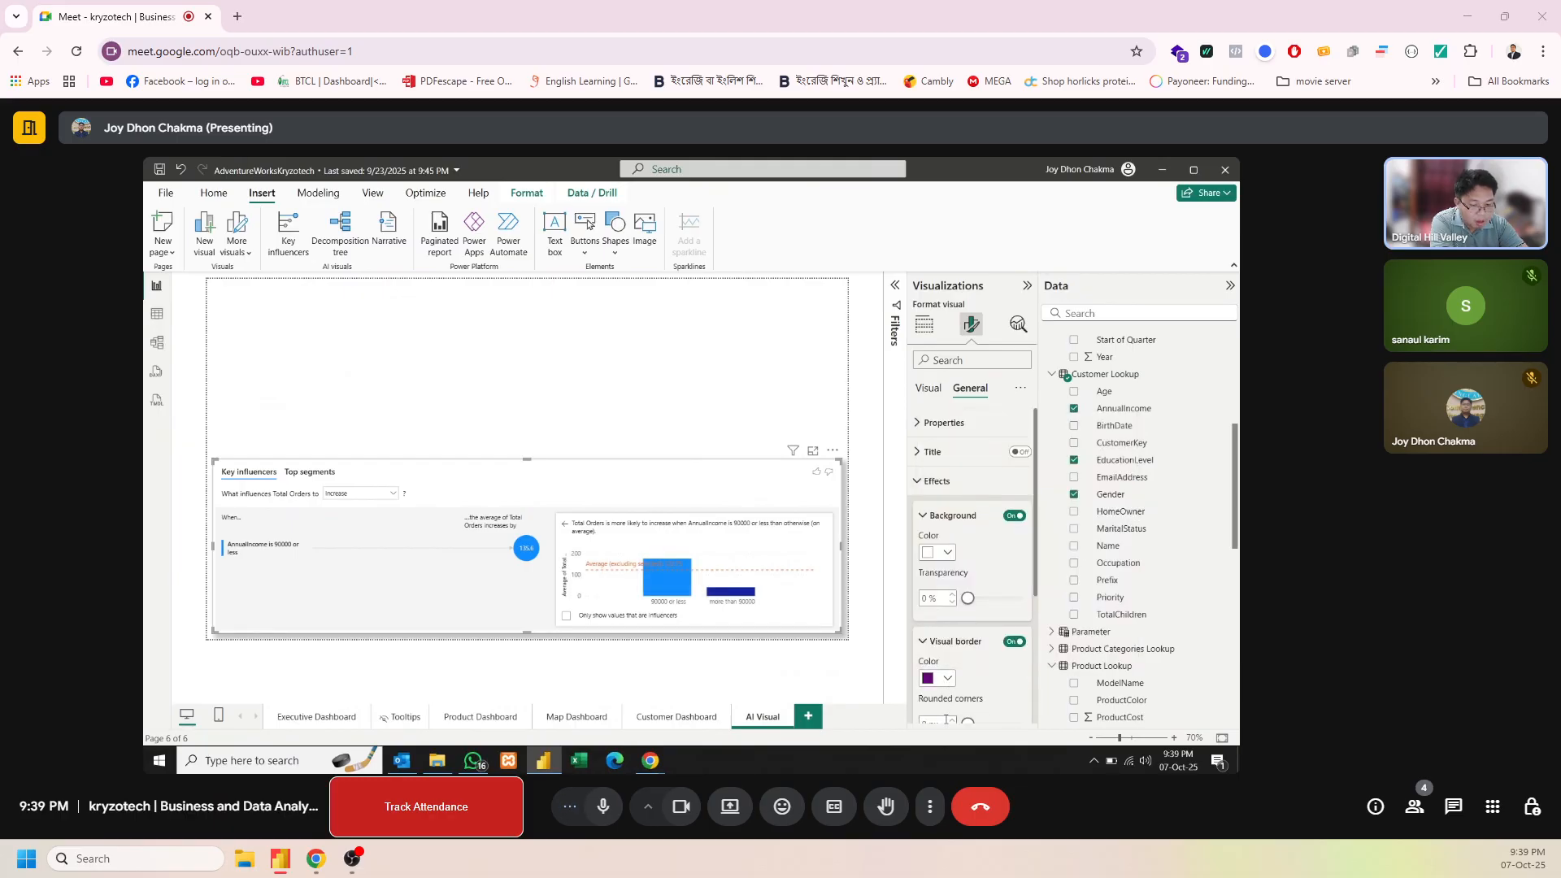
click(946, 720)
key(BackSpace)
text(14)
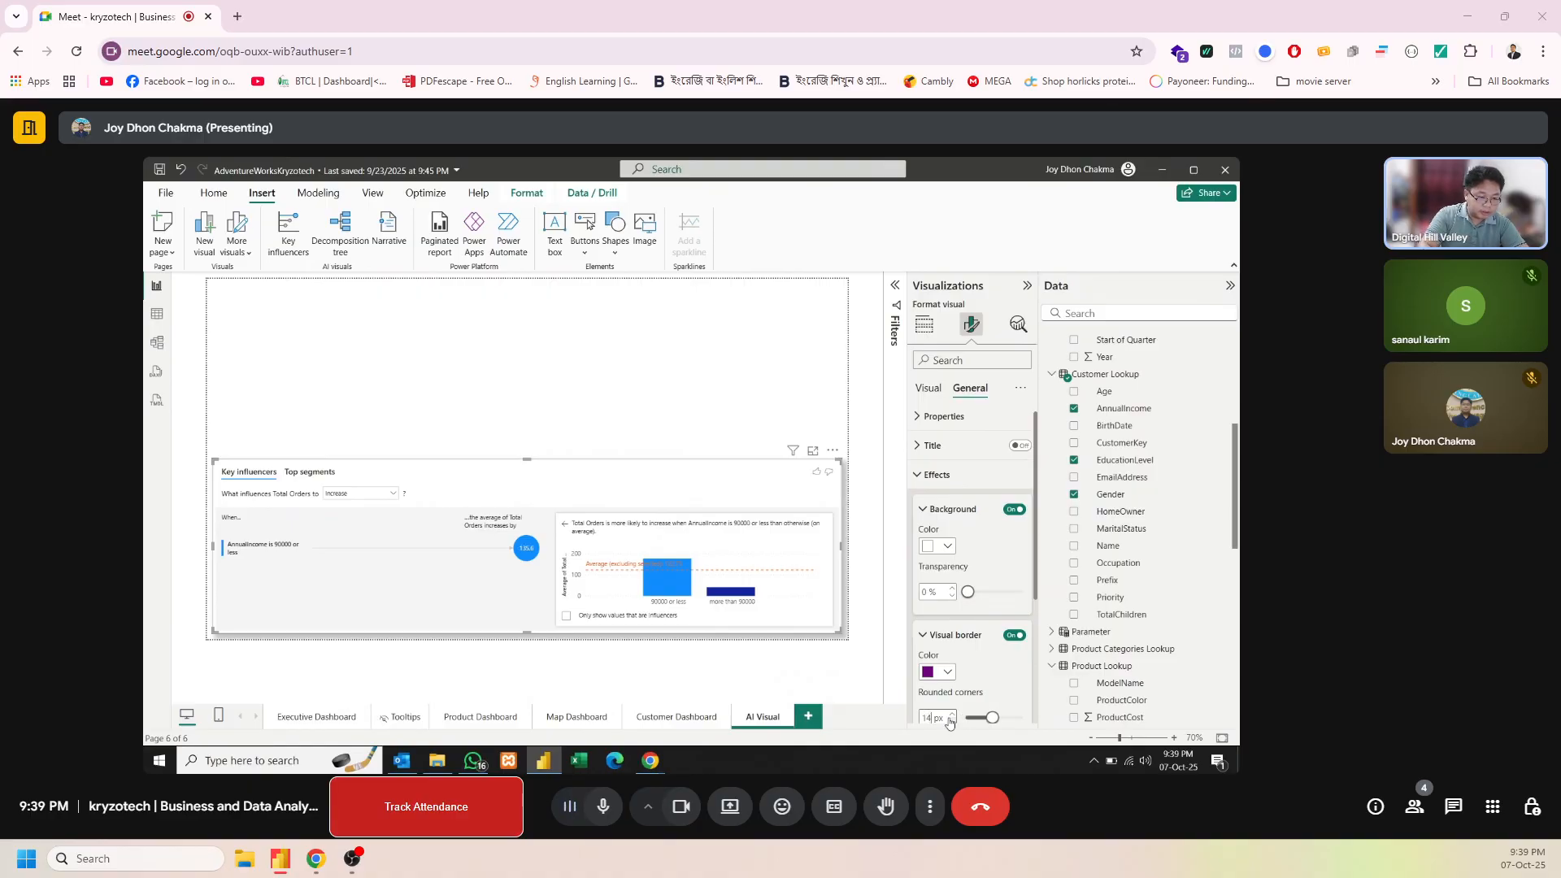
key(Return)
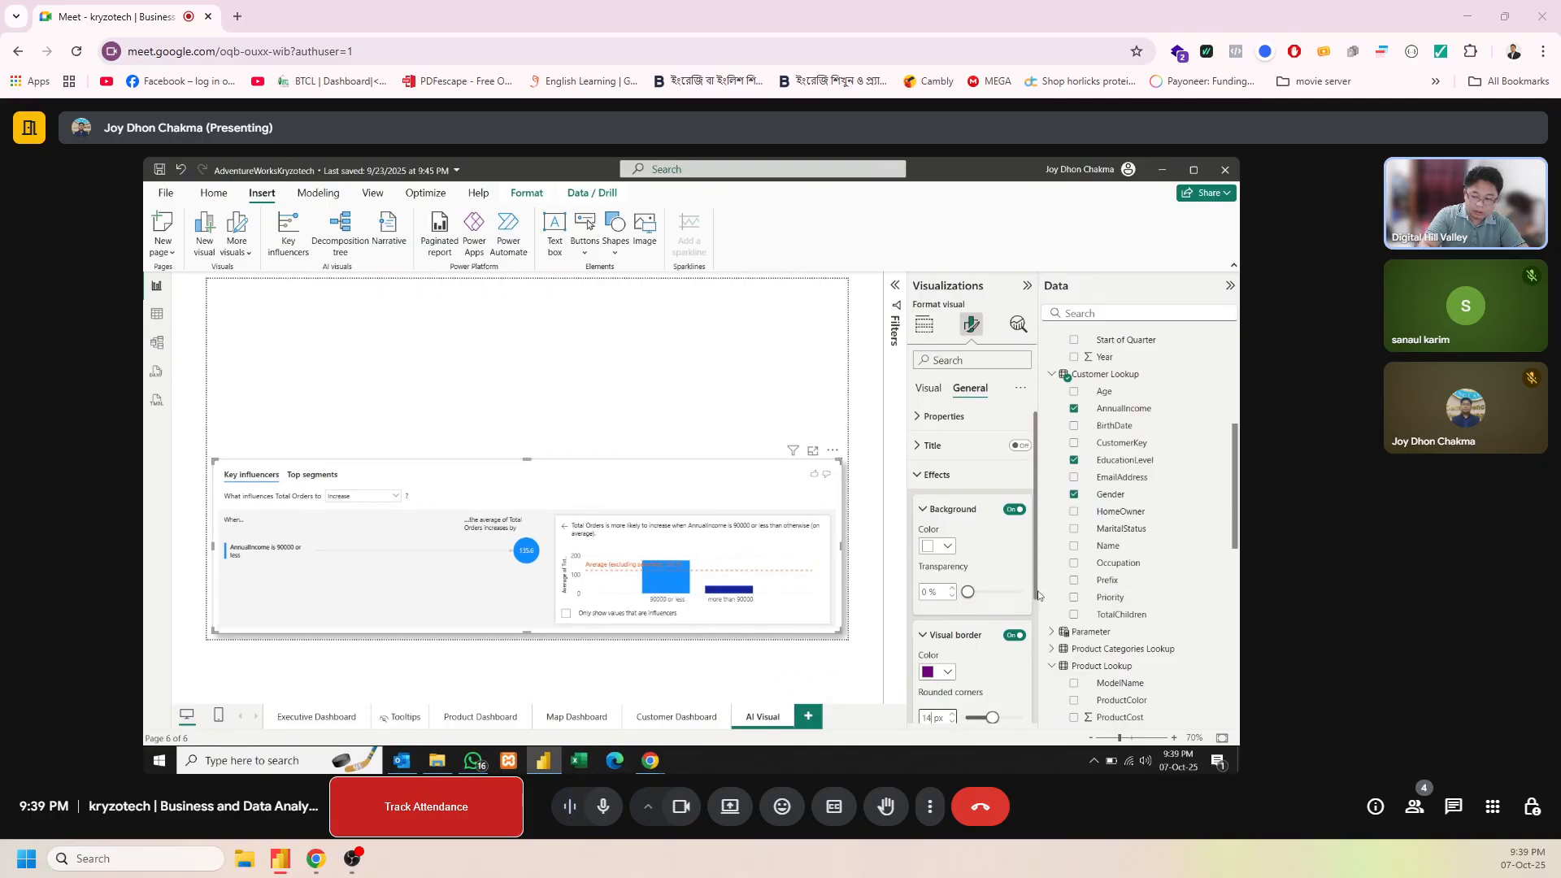
Set the key influencers visual's border width to 2 px
scroll(1038, 587, down, 1)
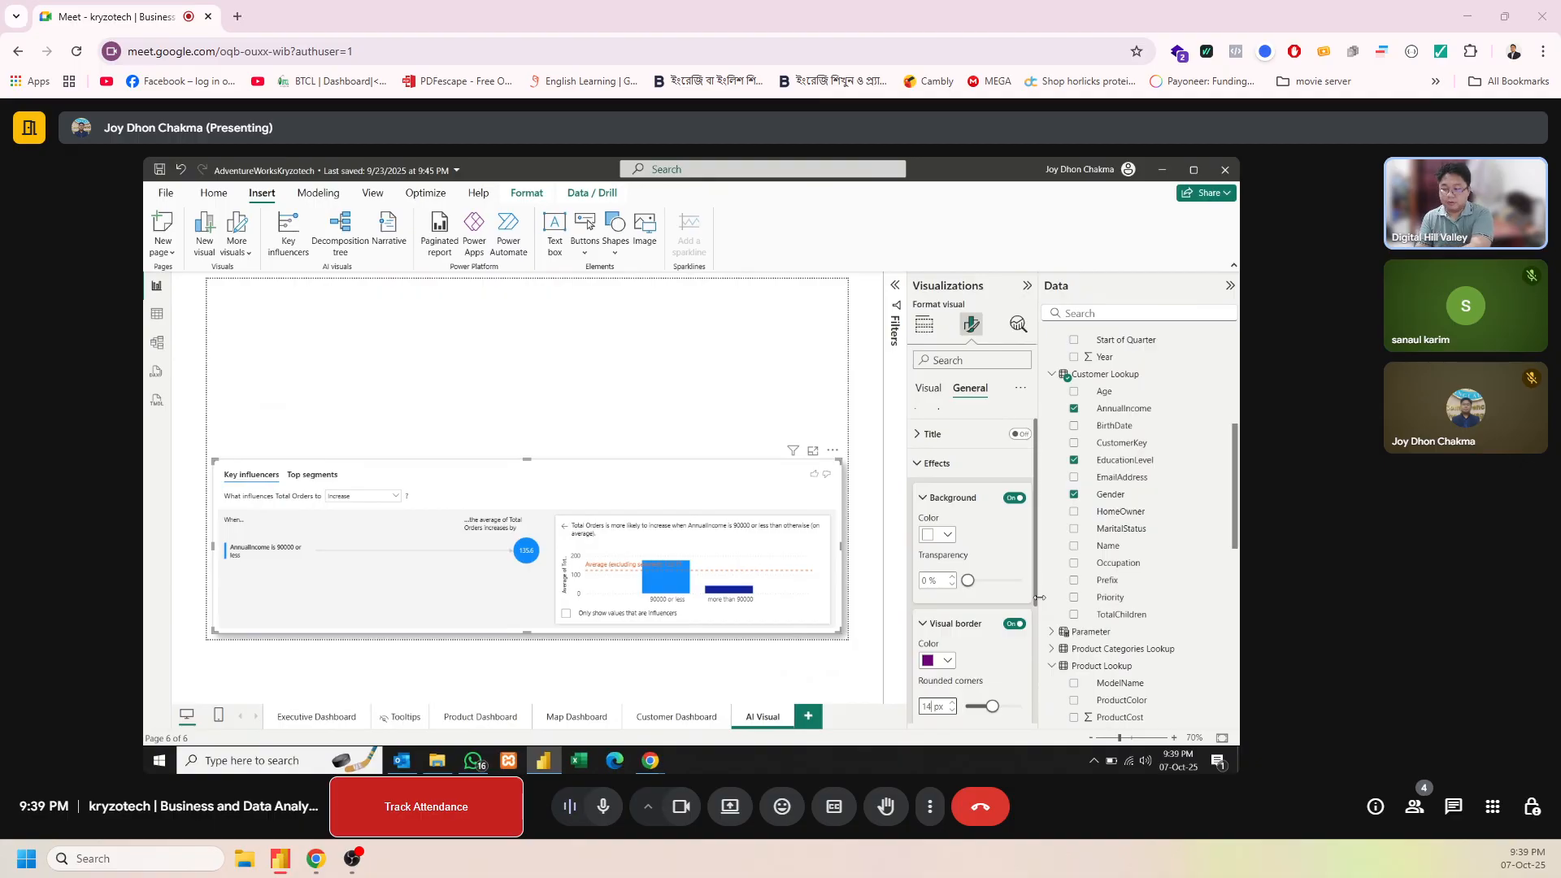
scroll(975, 618, down, 3)
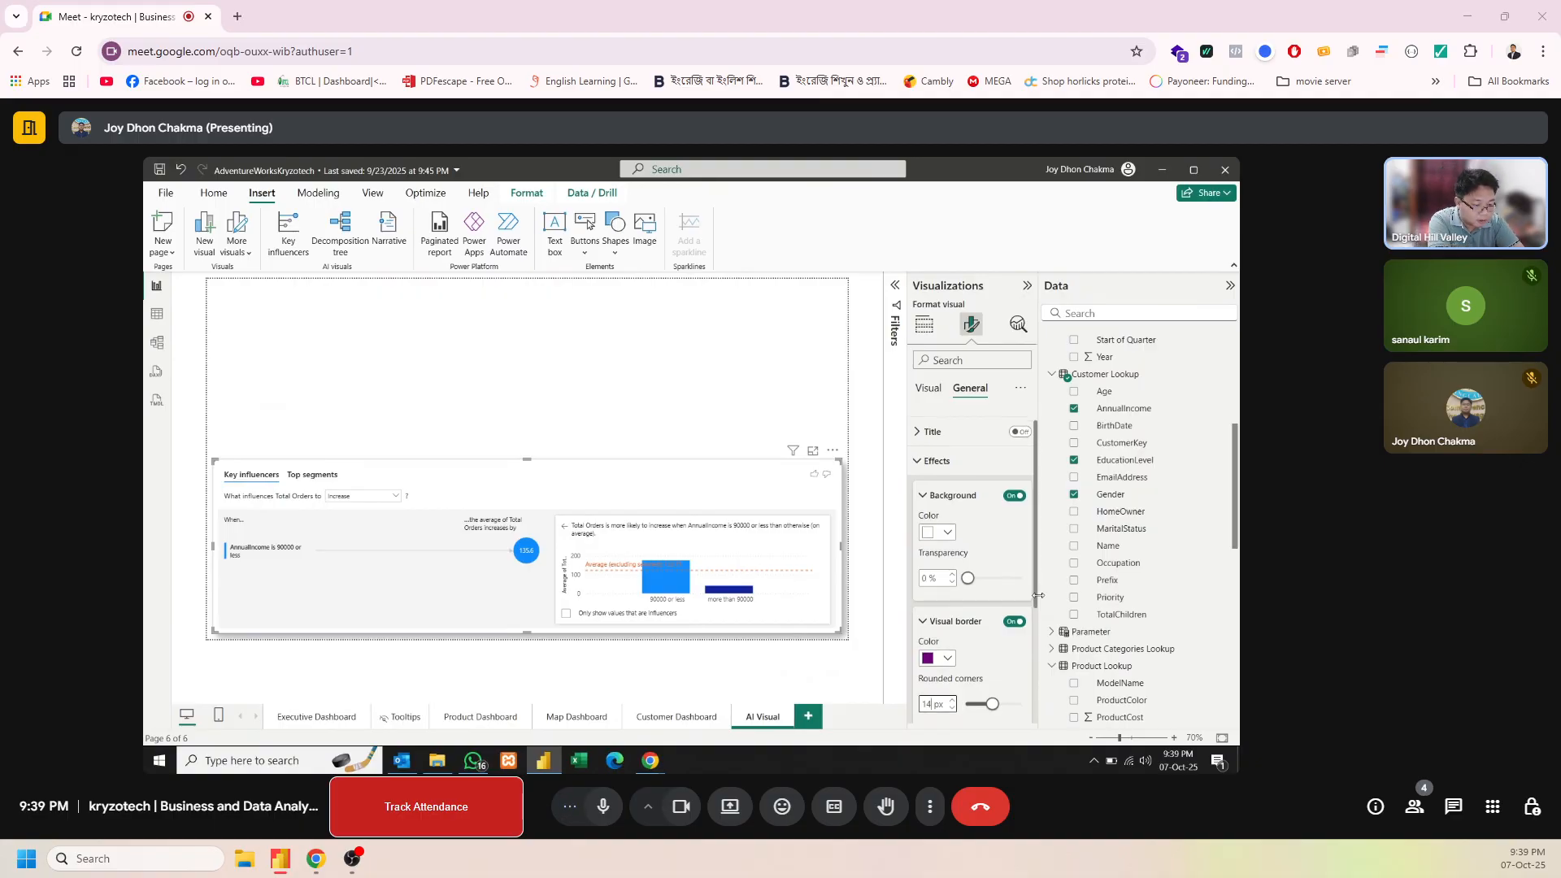
click(964, 635)
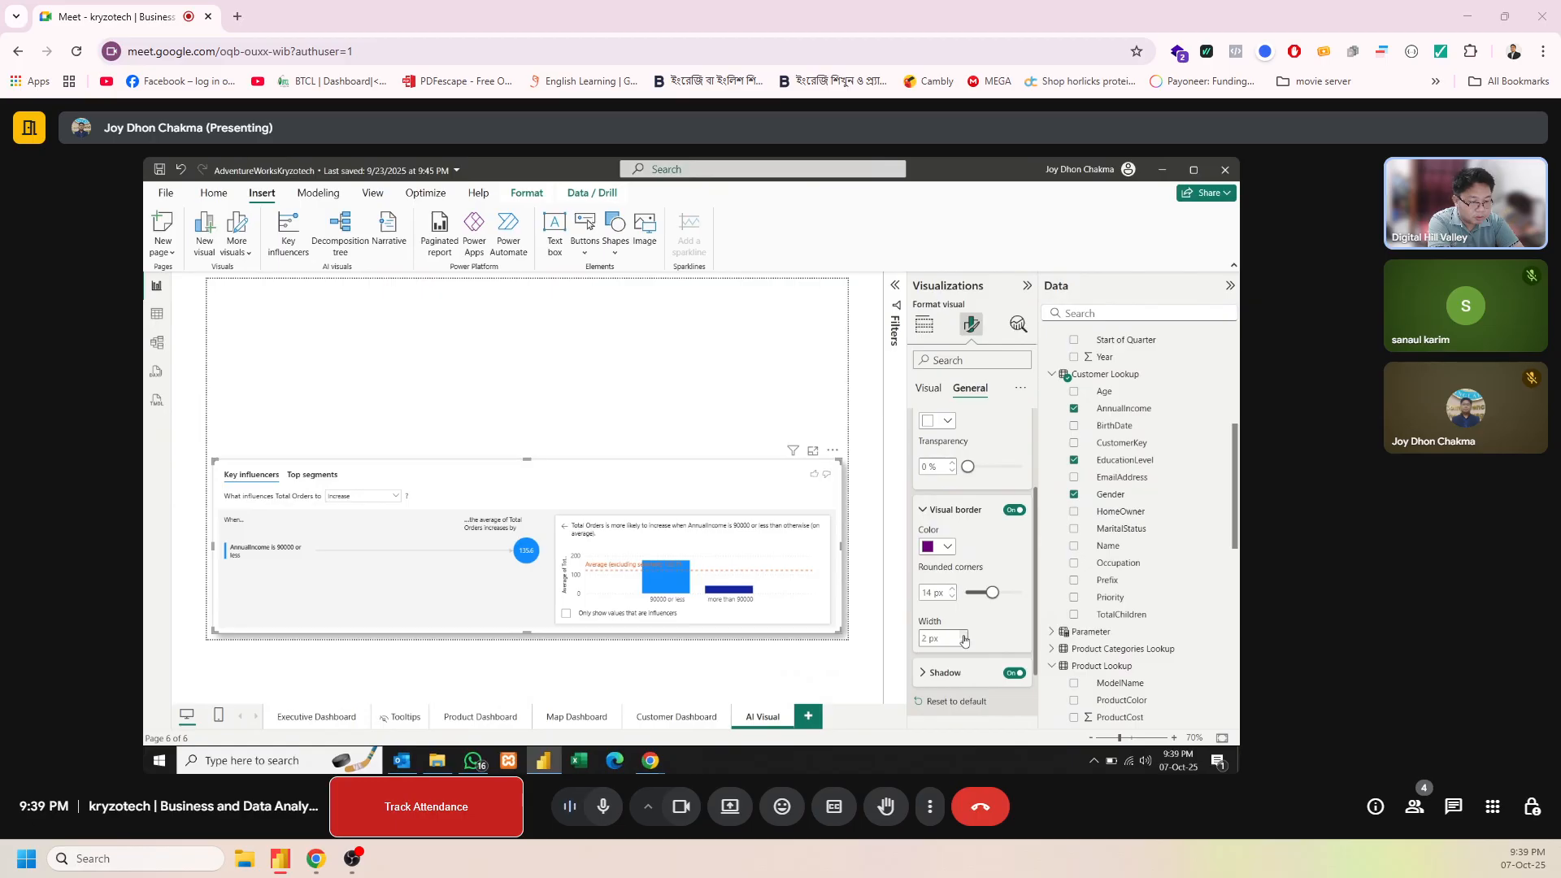
click(637, 396)
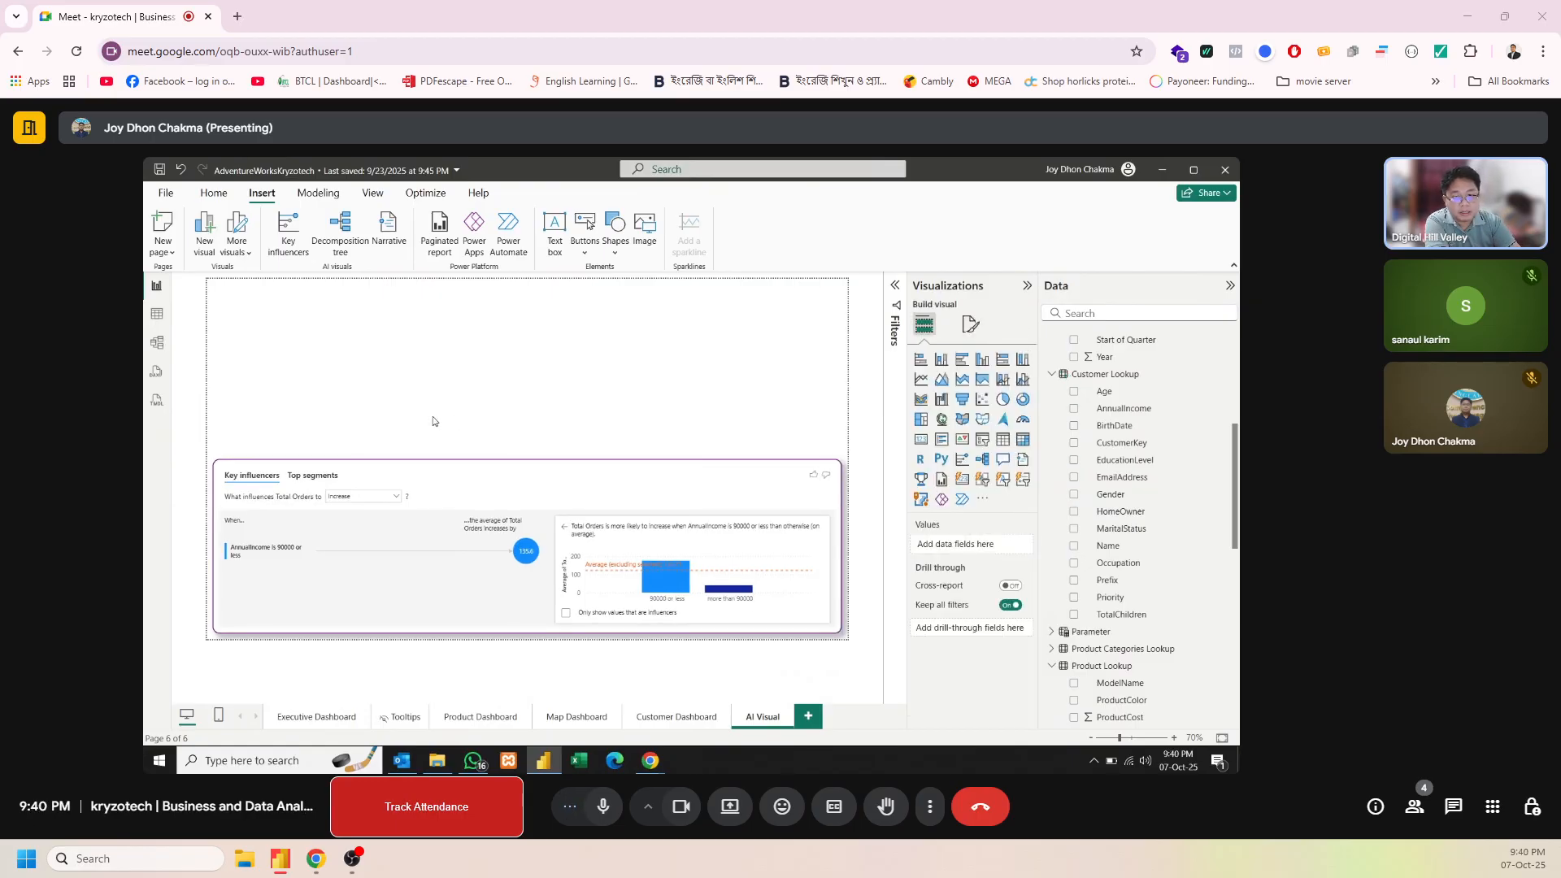
Insert a decomposition tree above the key influencers visual and narrow it to about half the page width
click(351, 249)
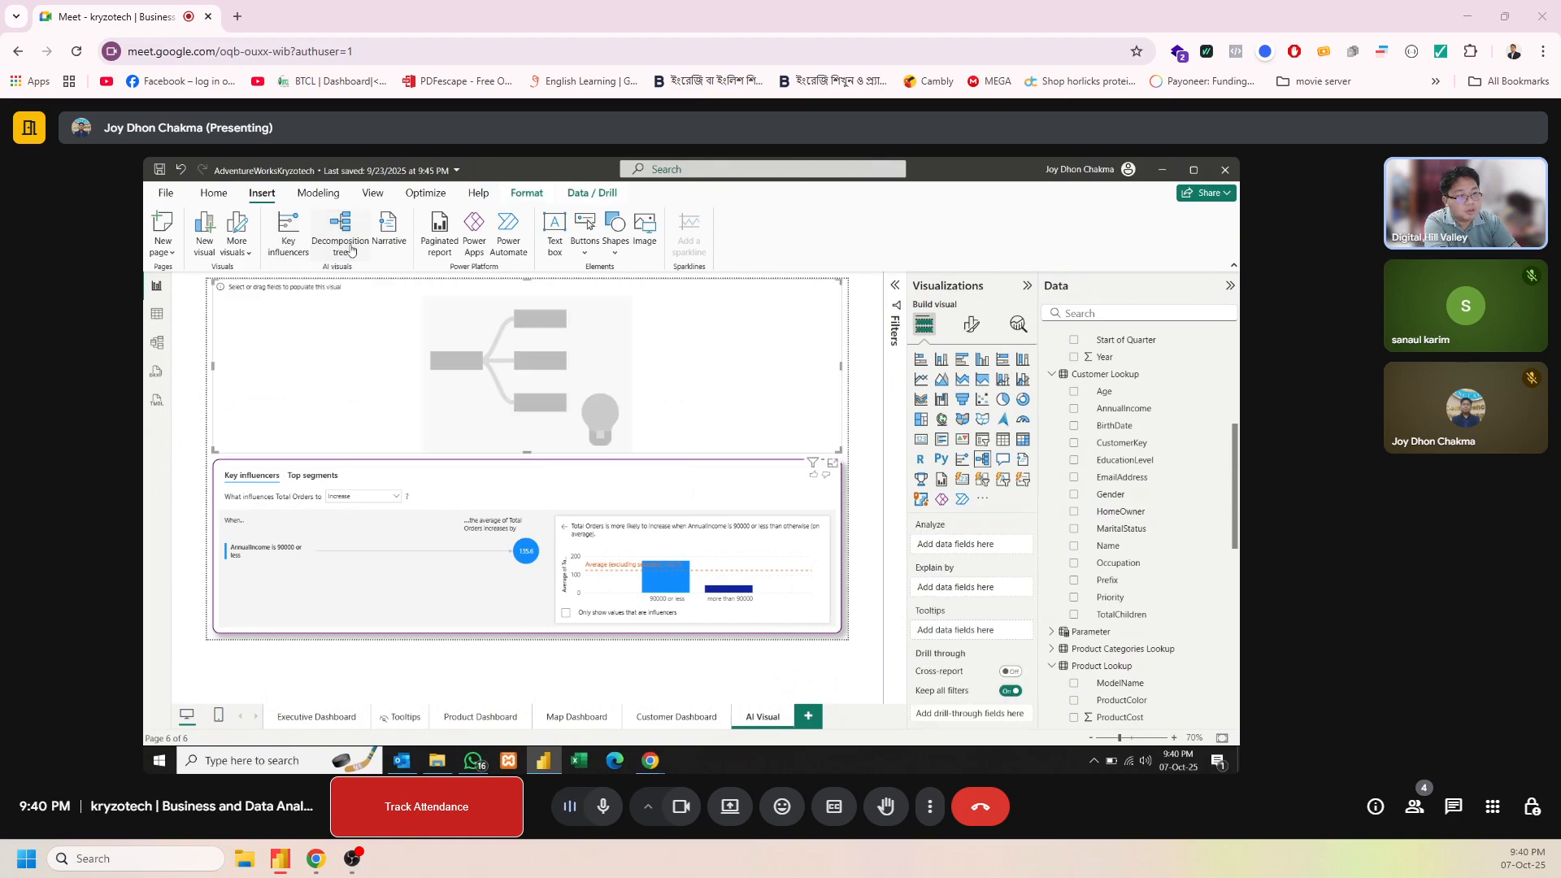
drag(445, 373, 444, 374)
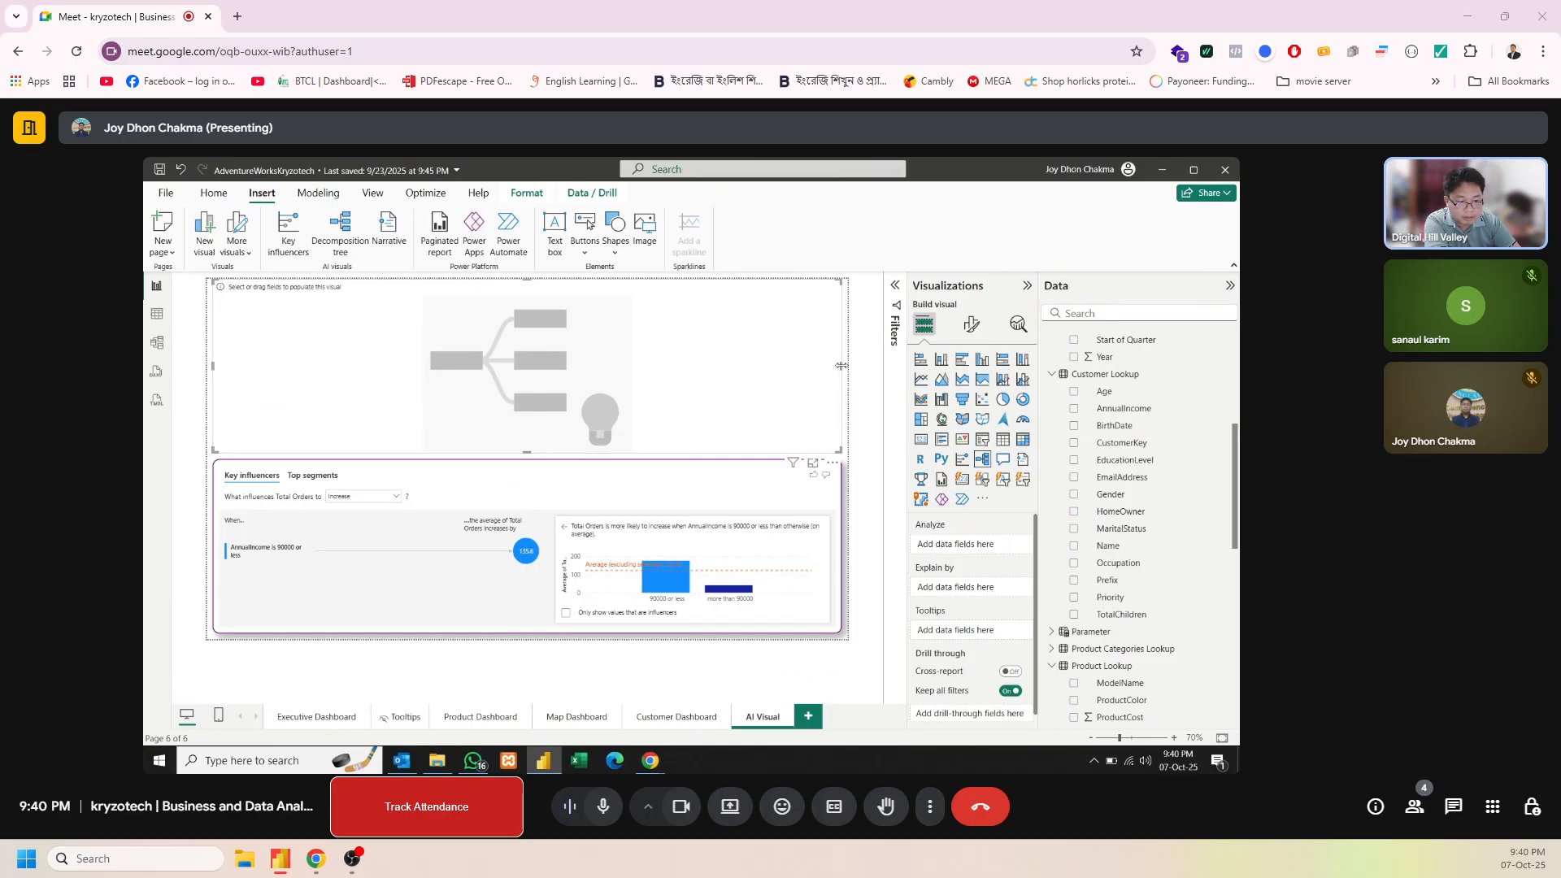
drag(841, 365, 509, 353)
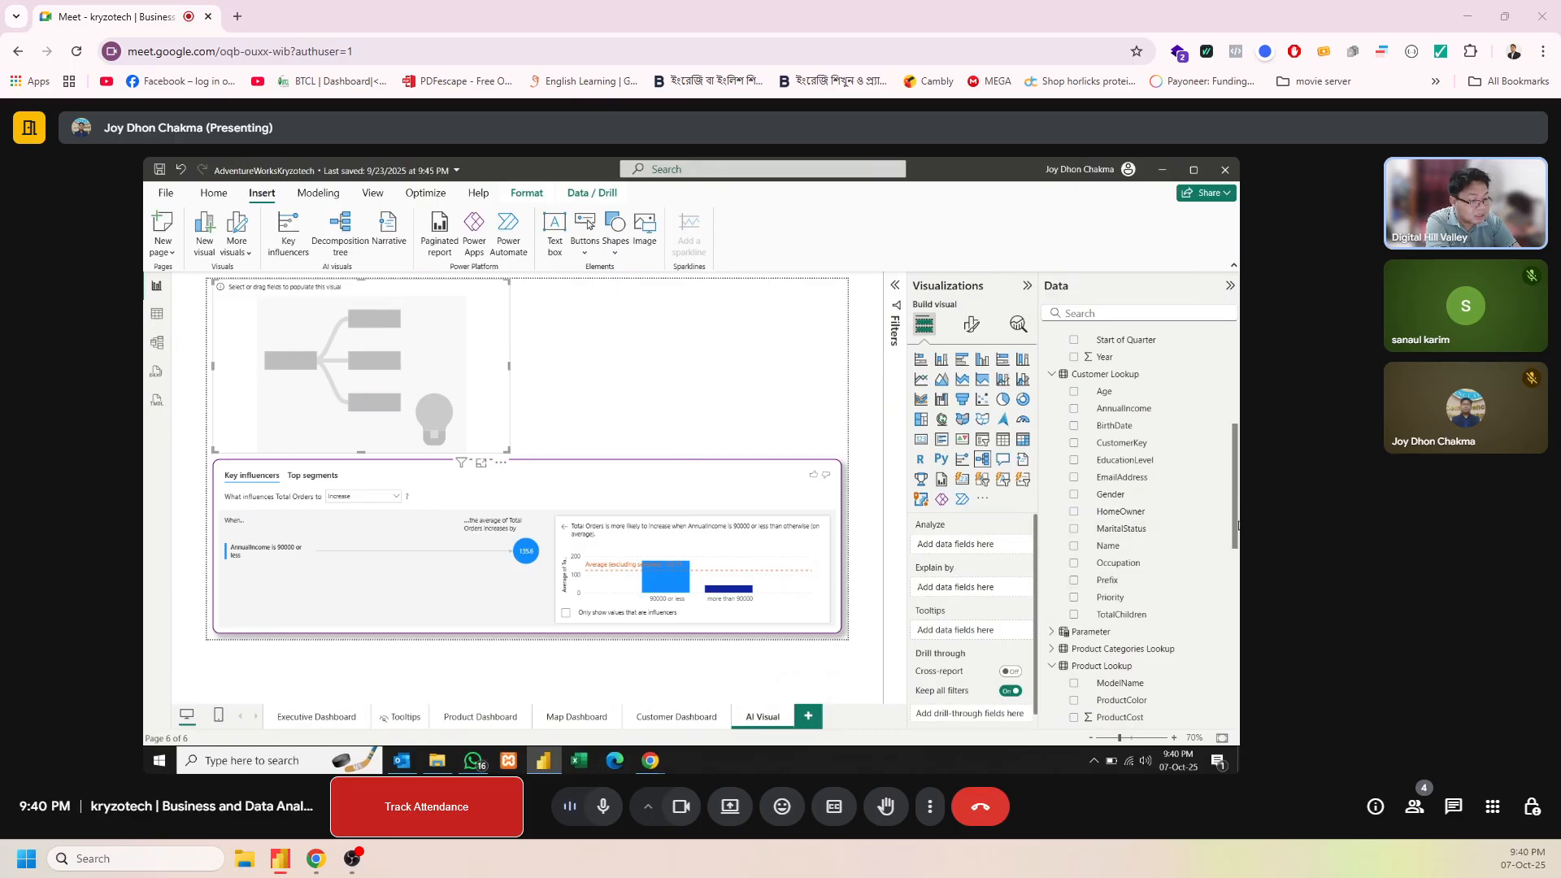
Analyze Total Orders in the decomposition tree, explained by AnnualIncome, EducationLevel and Gender
drag(1238, 524, 1001, 545)
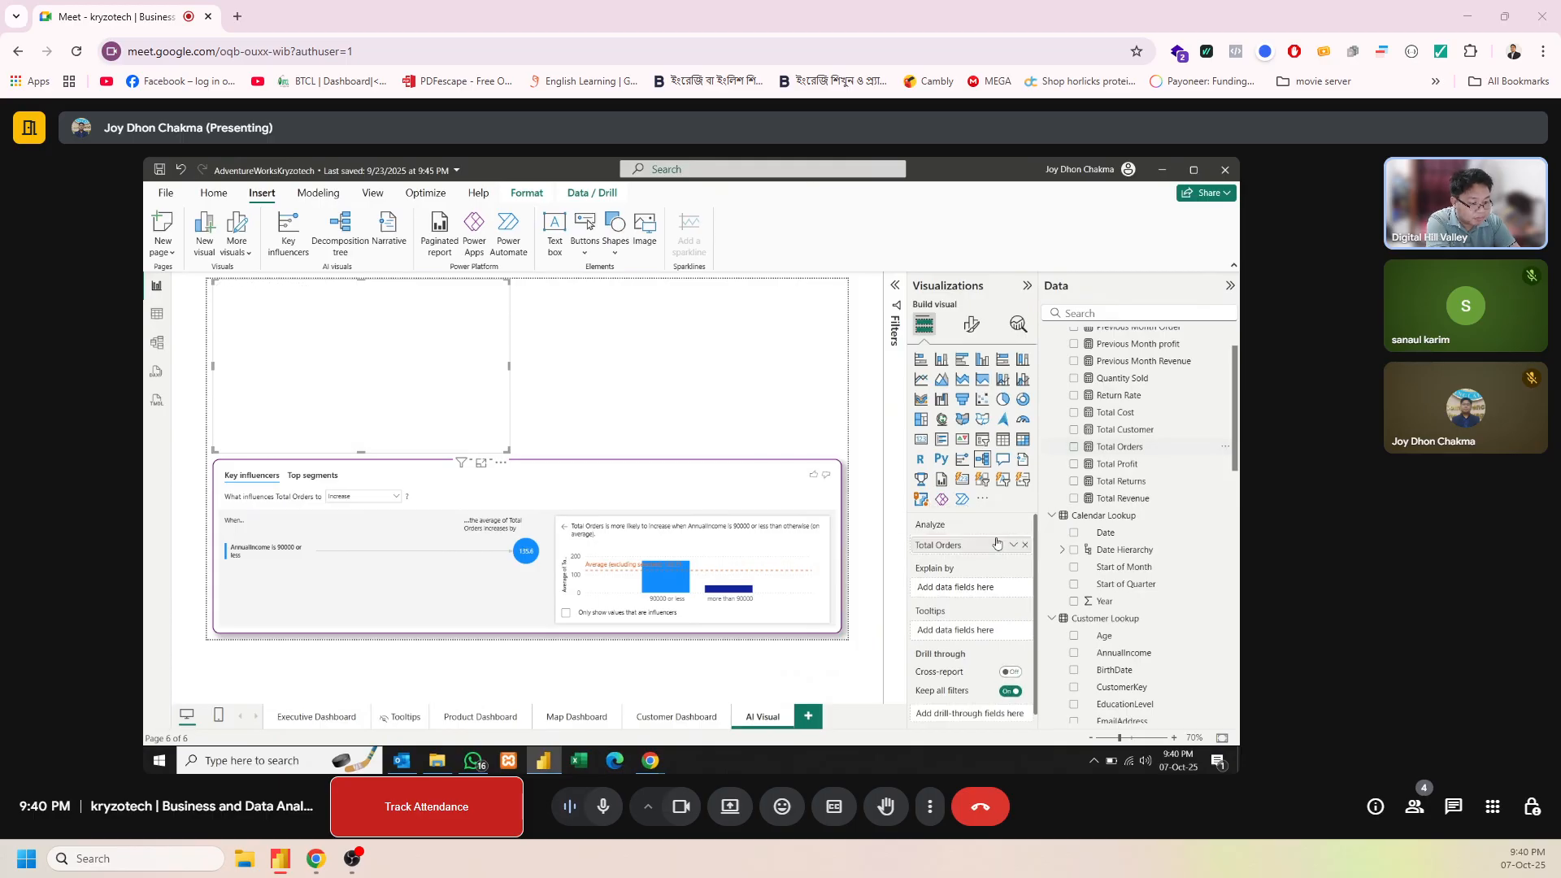
drag(1237, 456, 1020, 588)
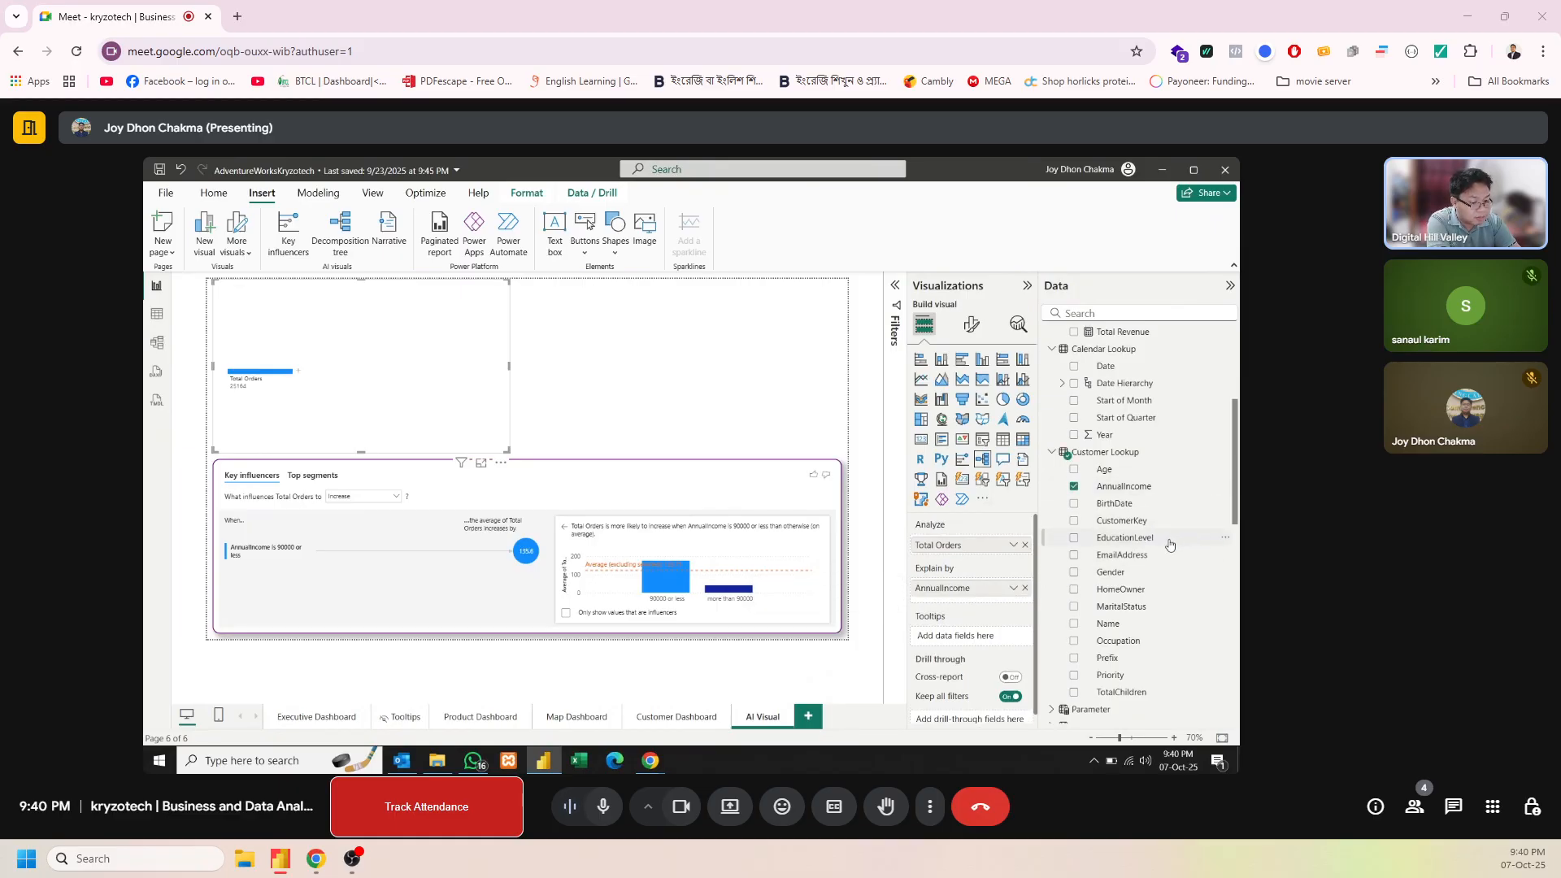
drag(1173, 547, 1014, 602)
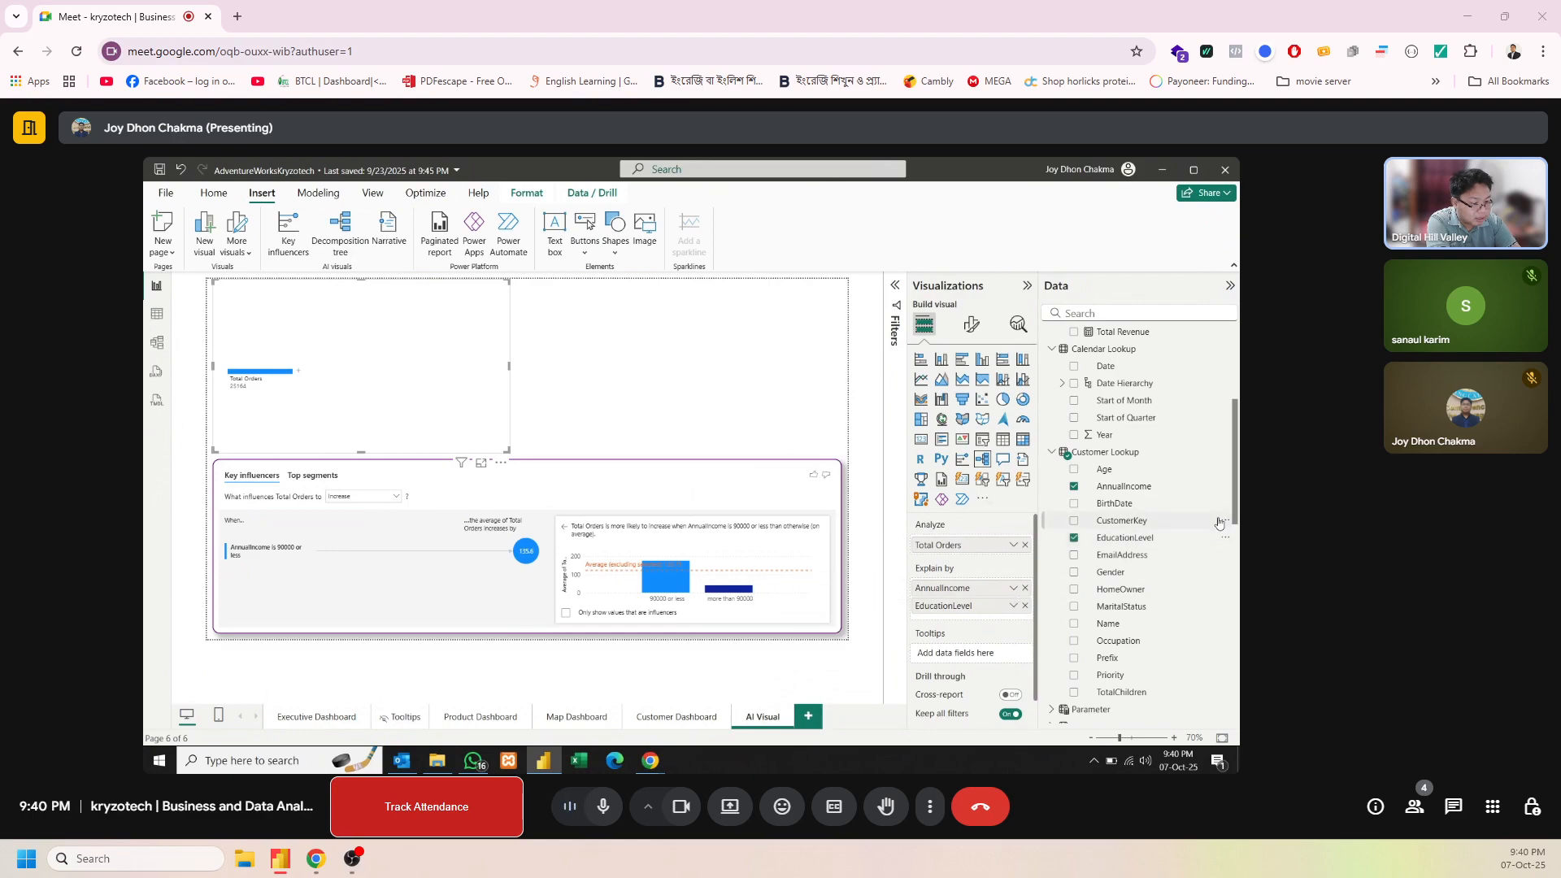
drag(1145, 578, 1022, 620)
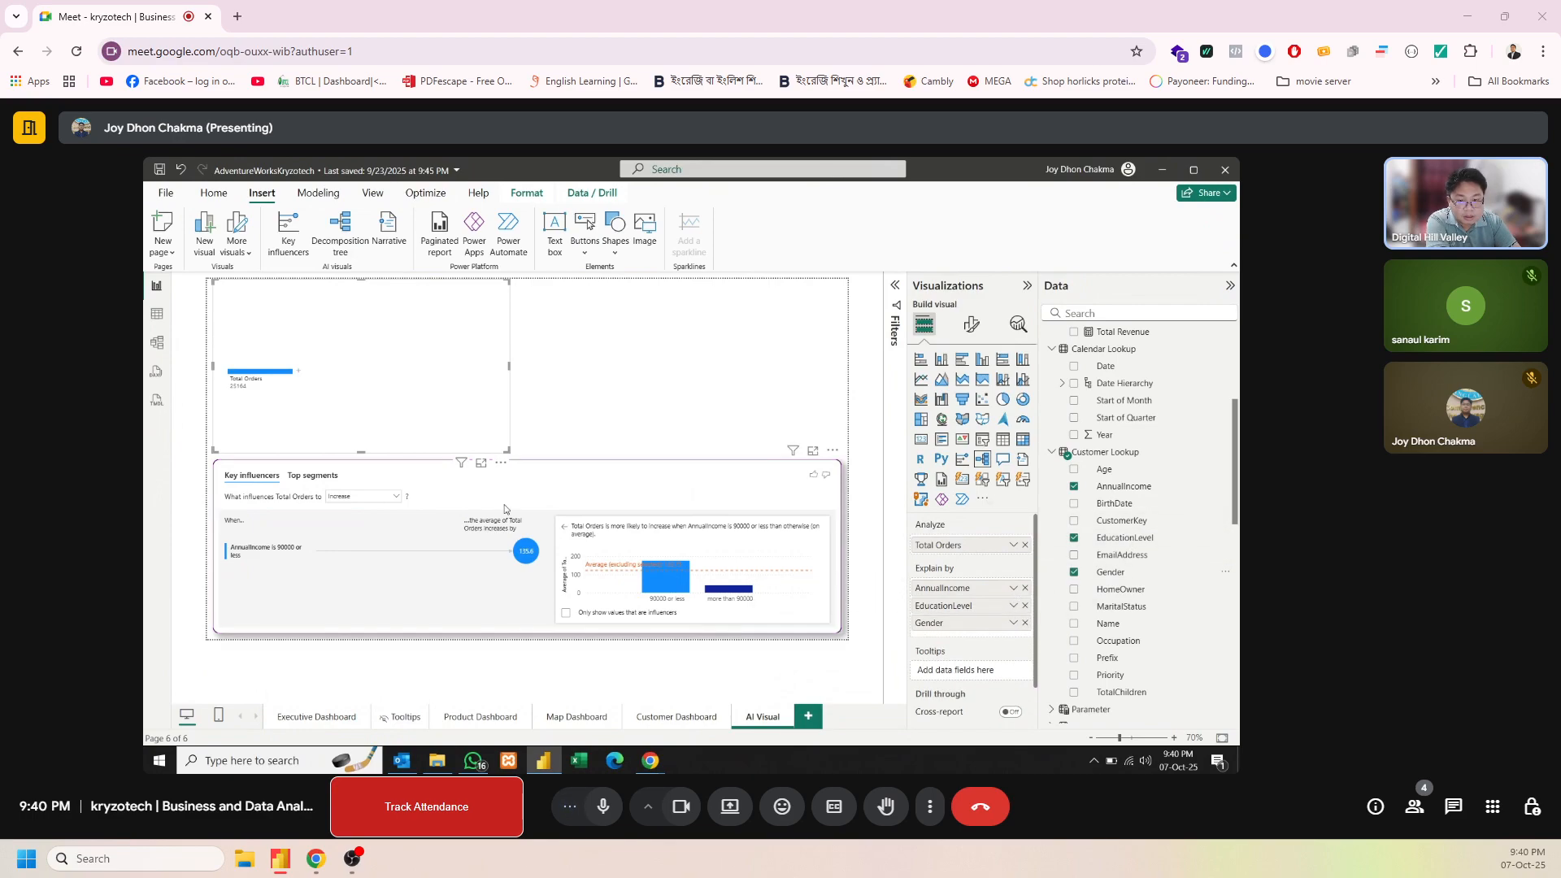
Split Total Orders in the decomposition tree by high value and open the further split options for gender M
click(301, 374)
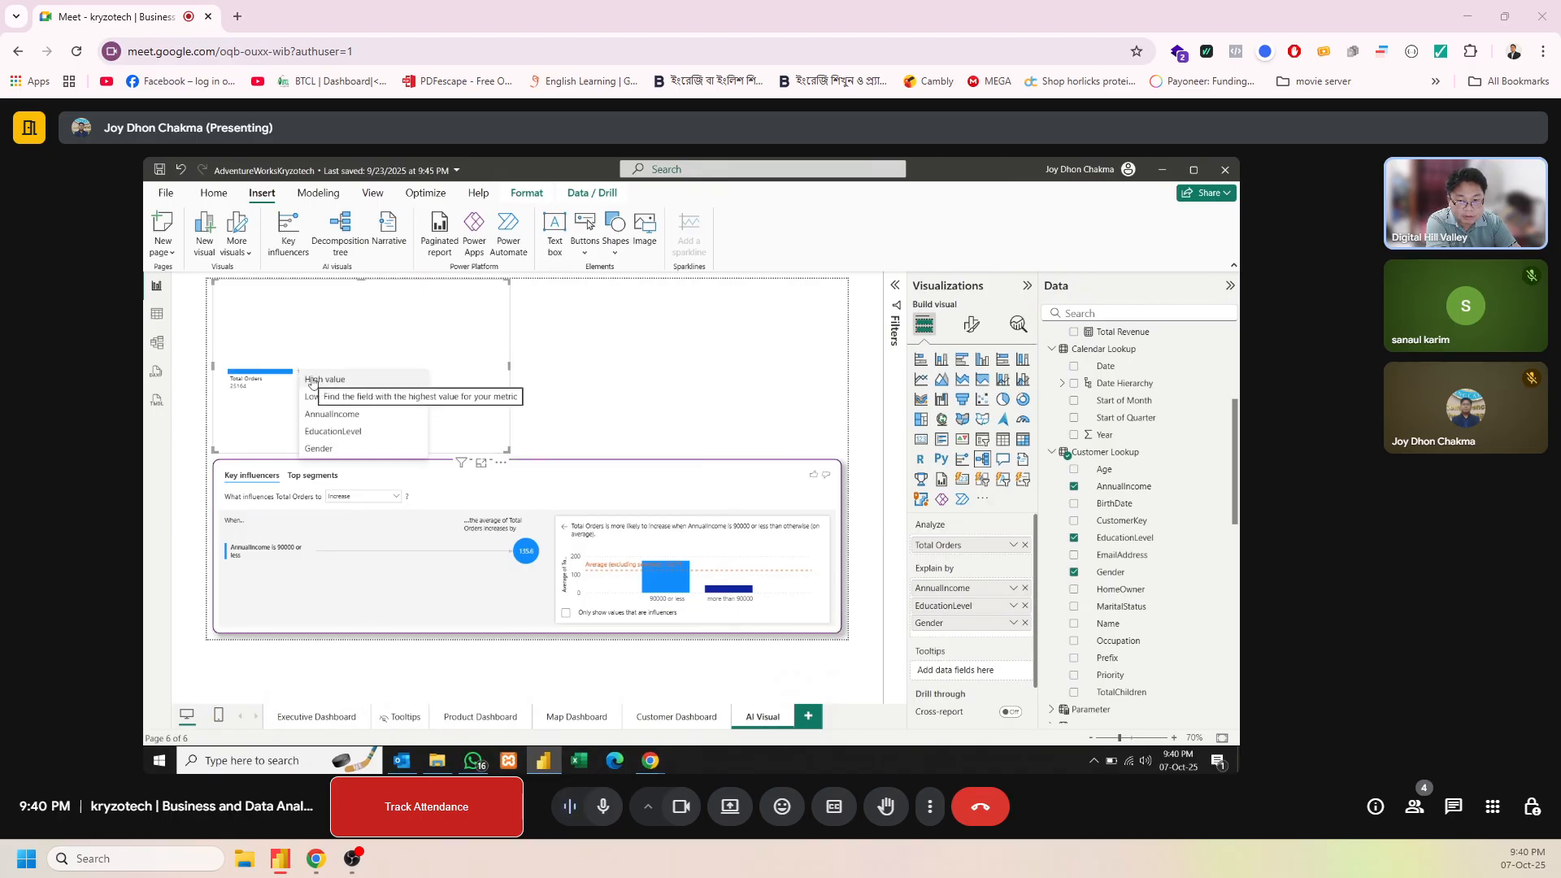
click(312, 380)
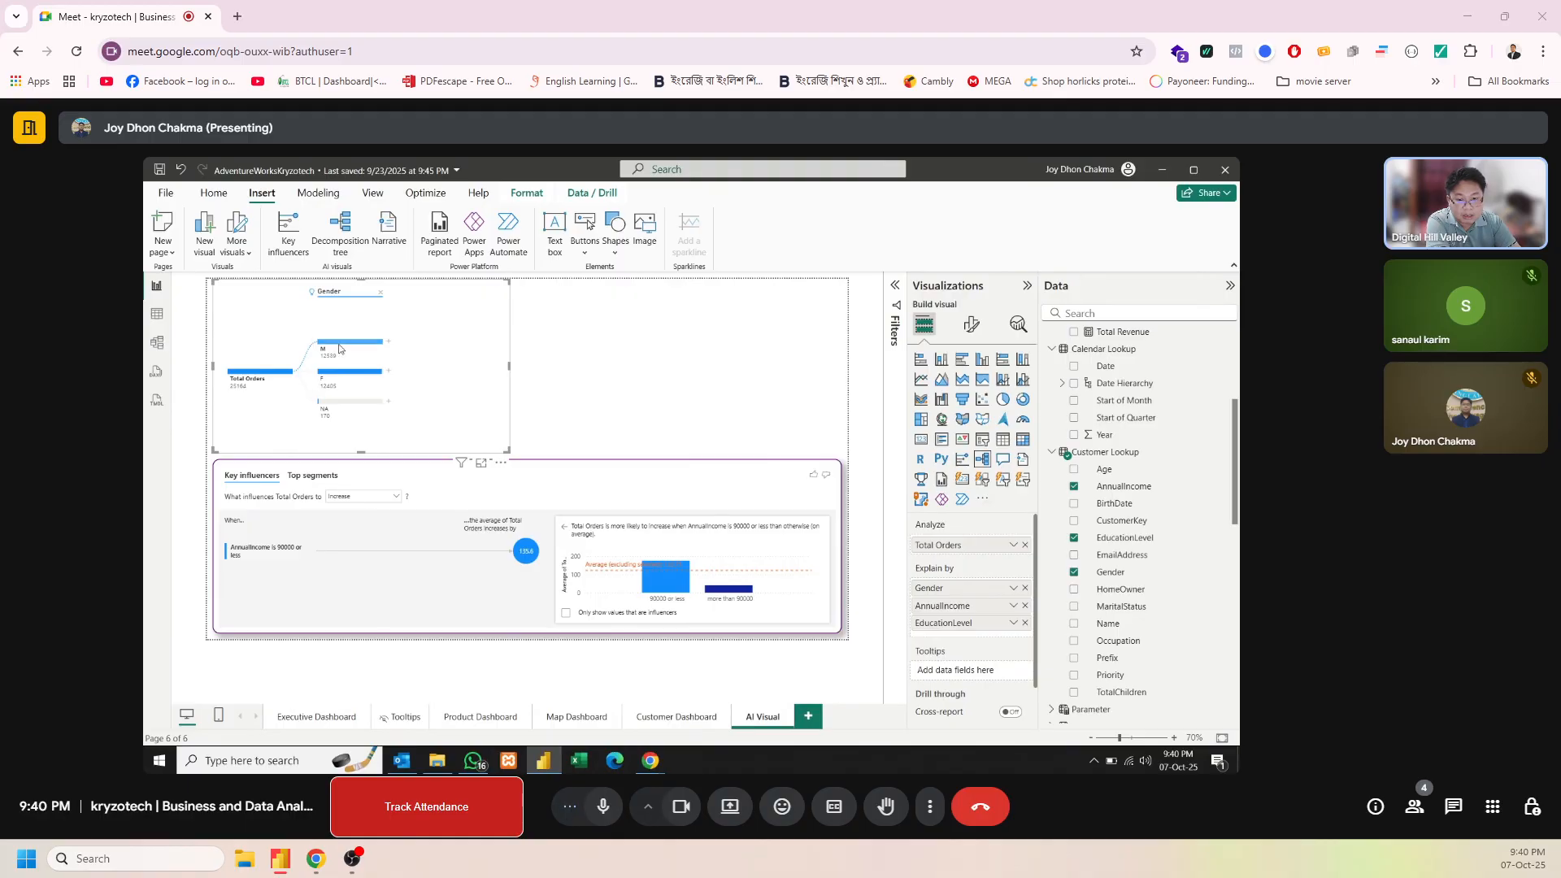
click(390, 347)
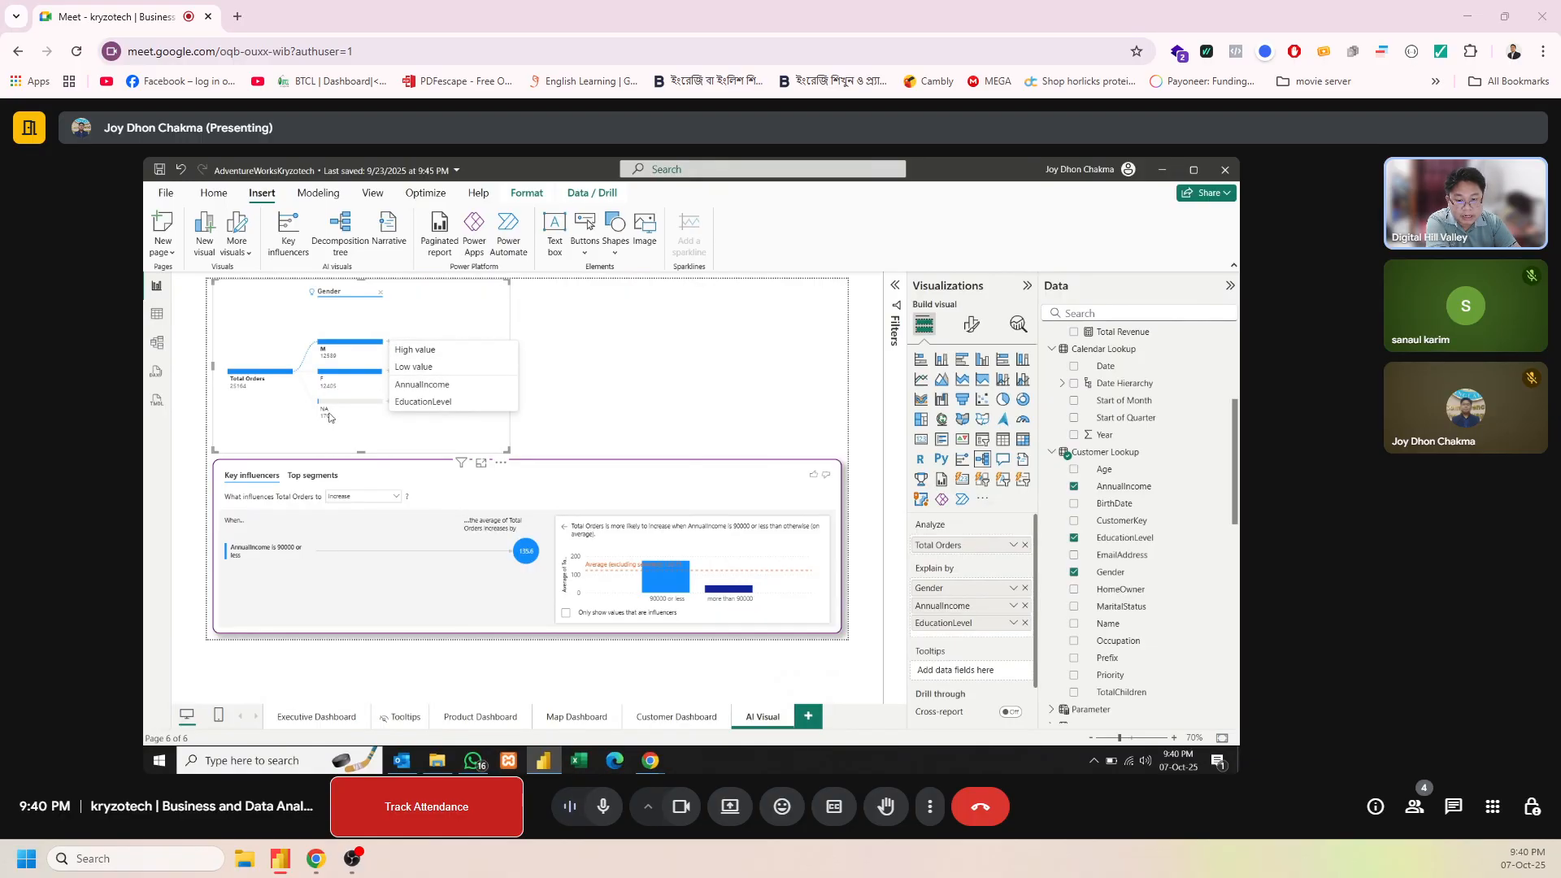
Check what influences Total Orders to decrease in the key influencers visual, and return it to Increase
click(357, 499)
click(355, 499)
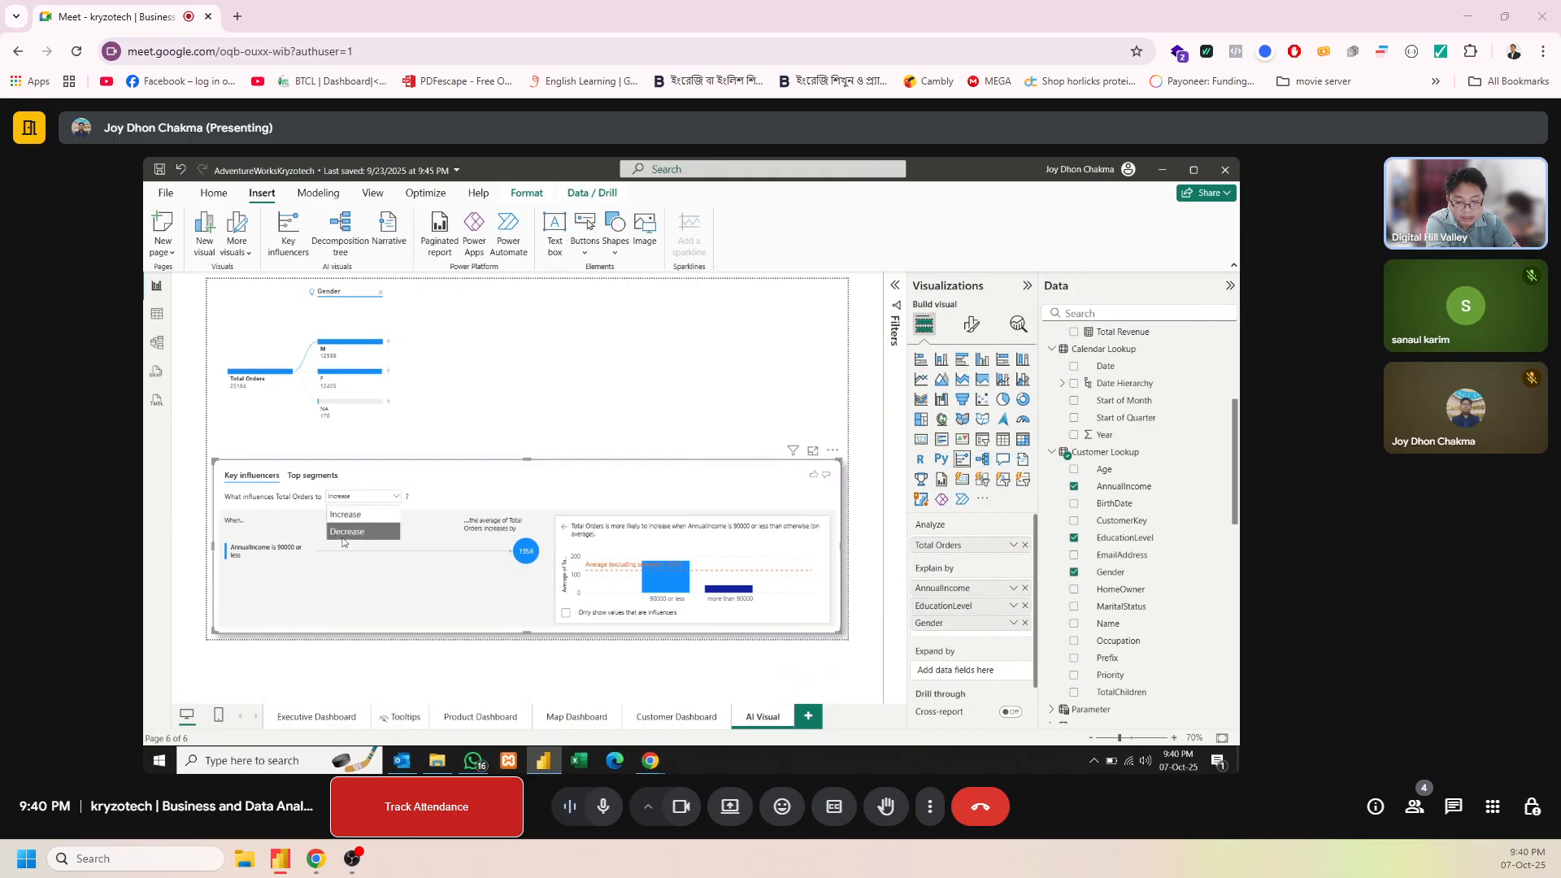
click(345, 534)
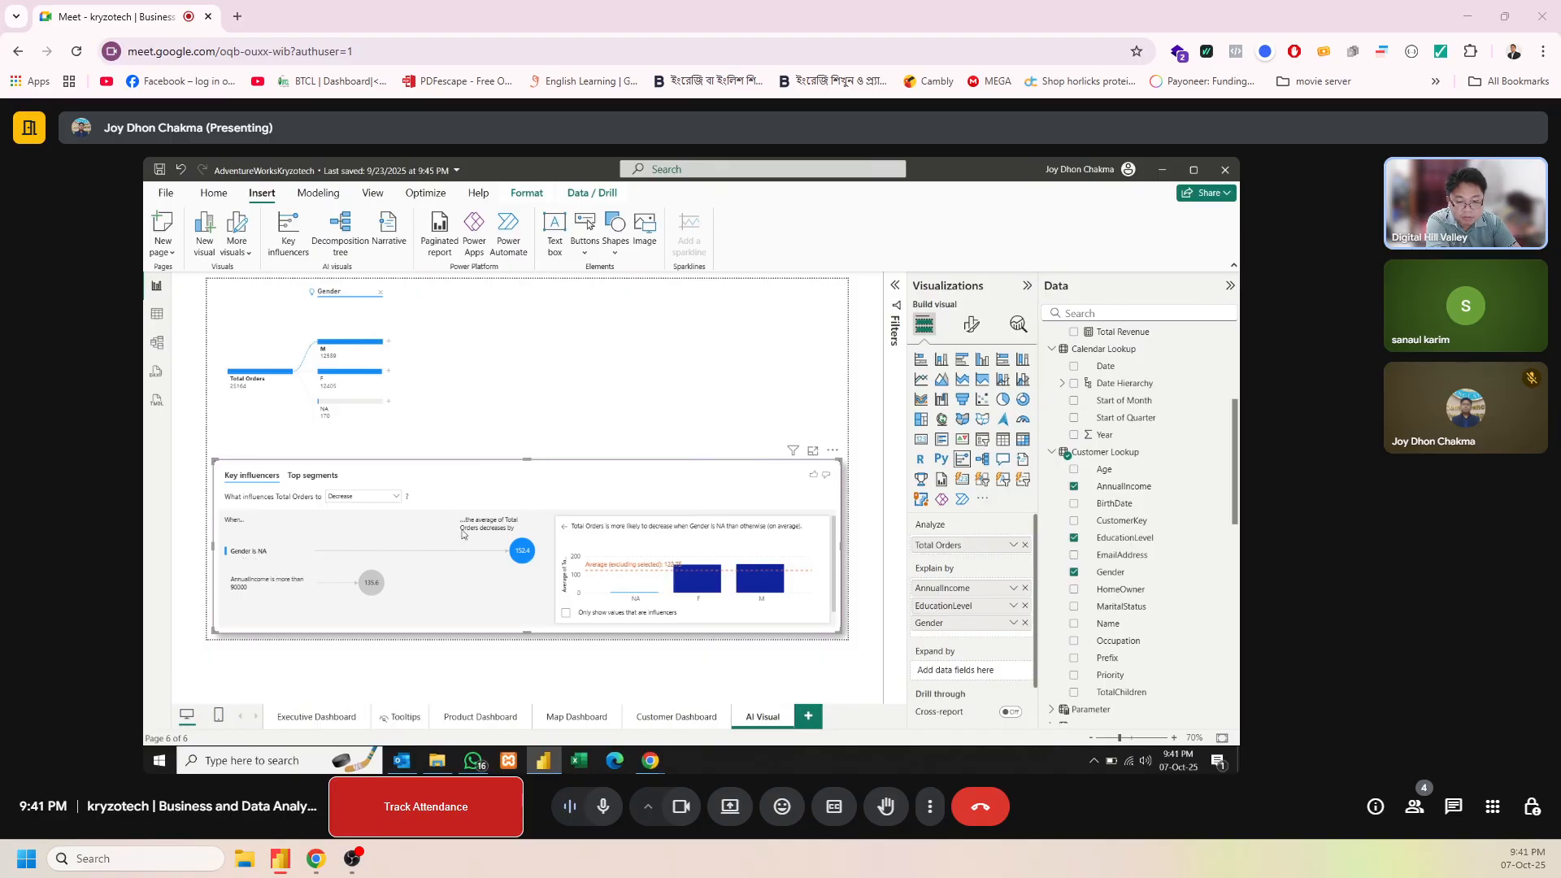
click(391, 498)
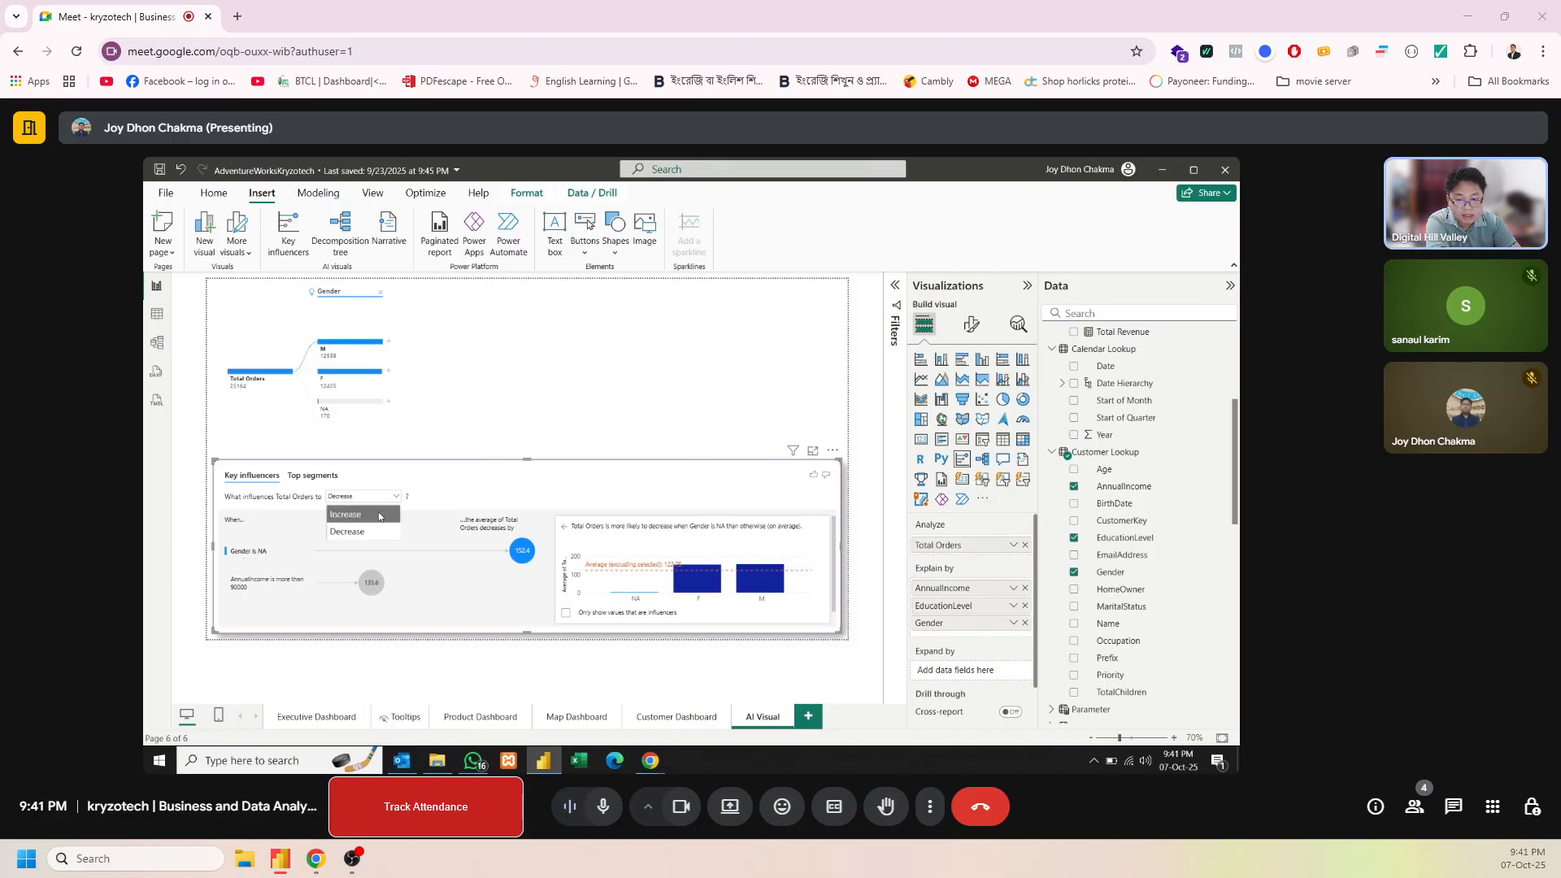
click(379, 516)
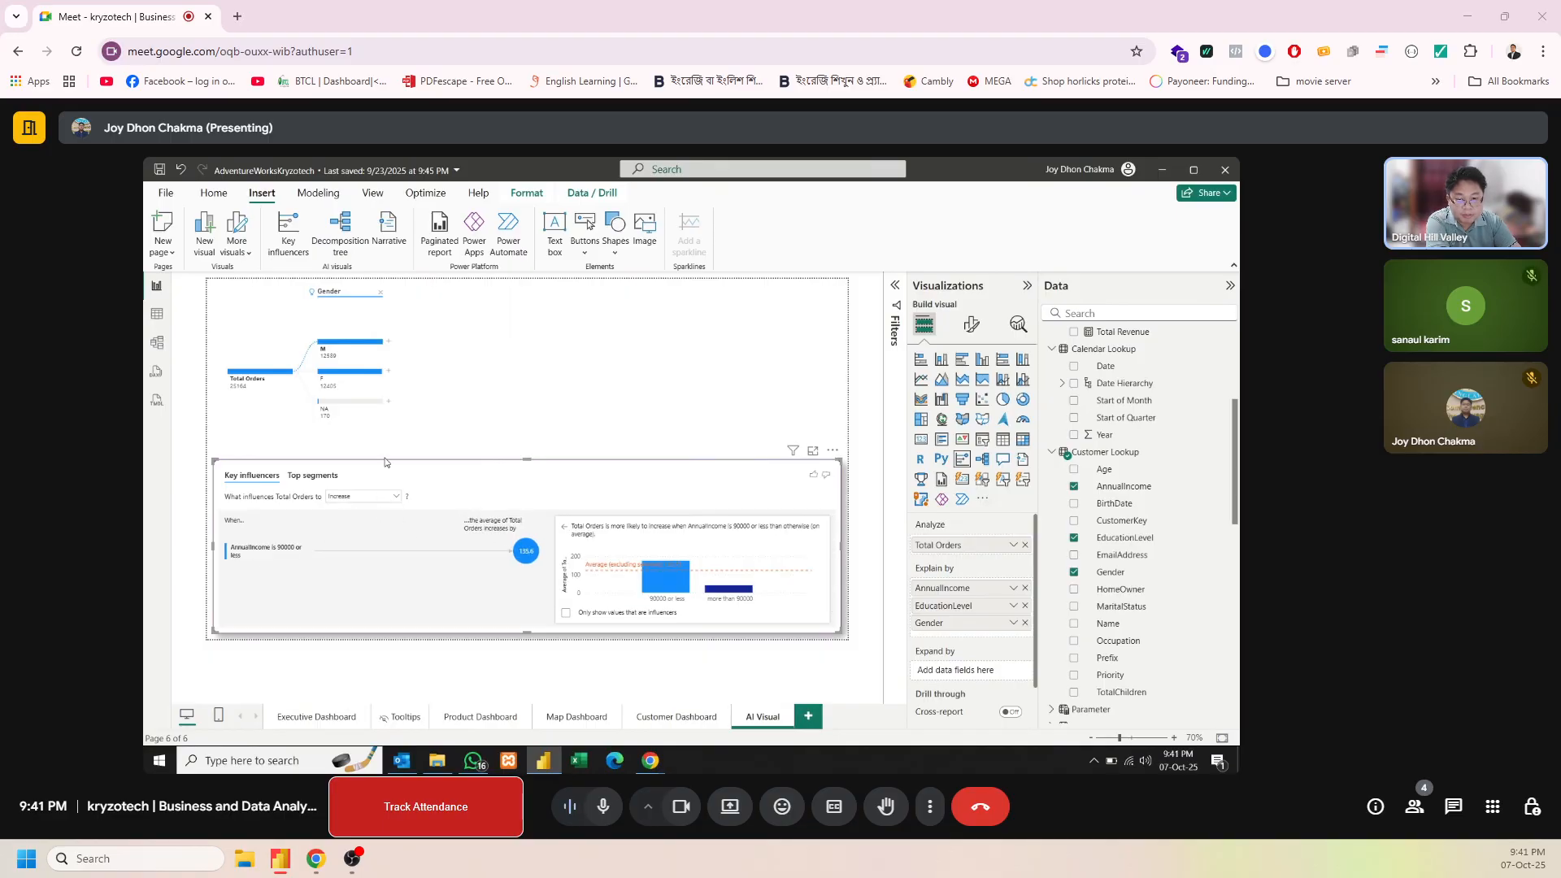
Split gender M and the resulting Bachelors node by high value, and widen the decomposition tree to fit the AnnualIncome level
click(388, 349)
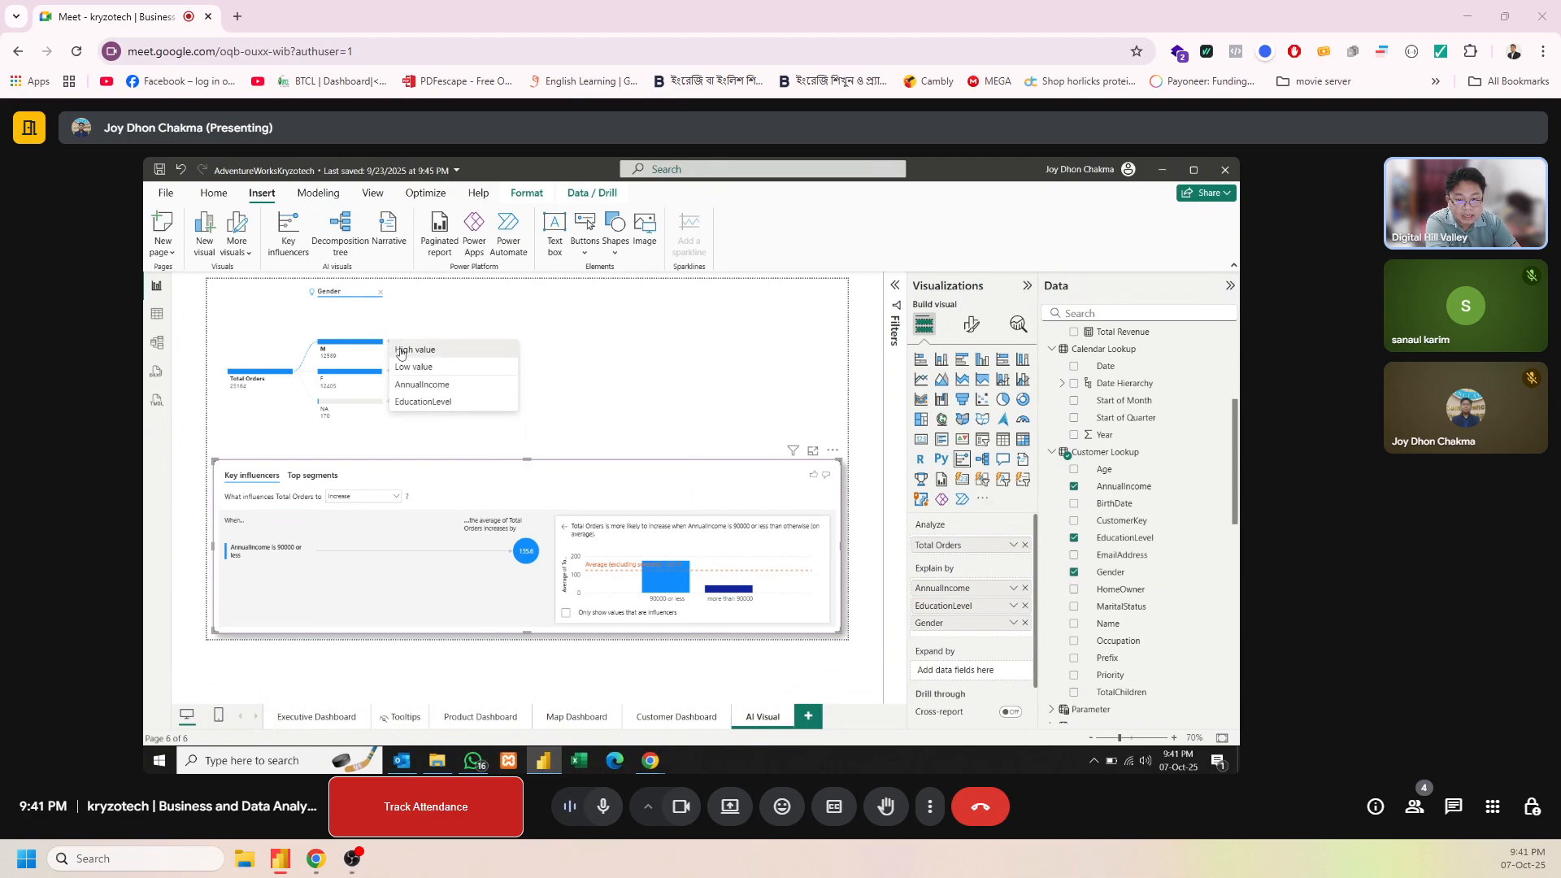
click(400, 351)
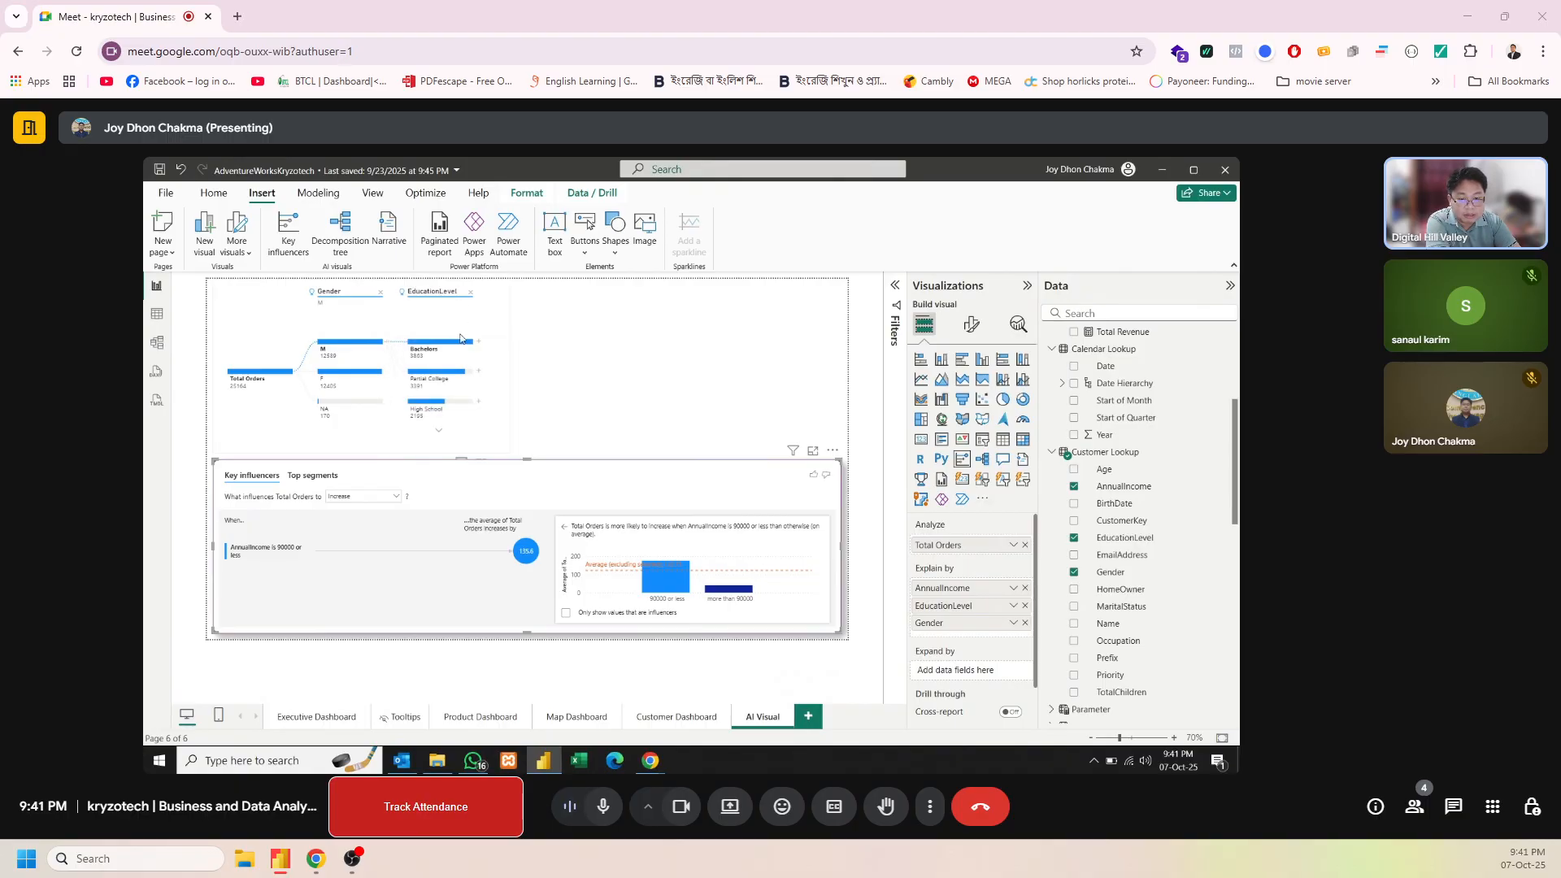
click(479, 341)
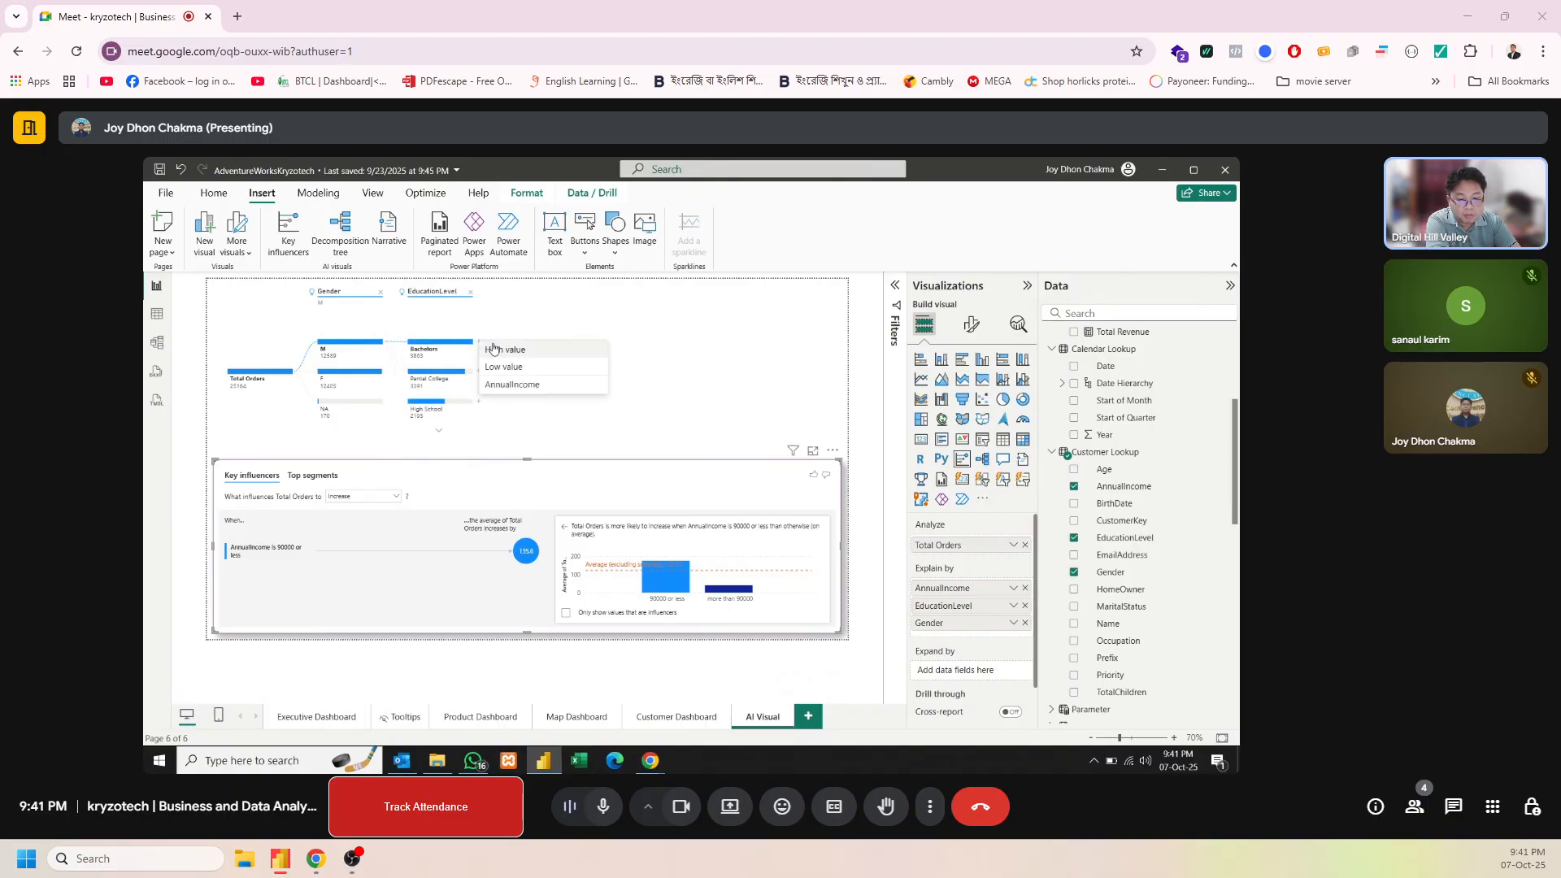
click(494, 350)
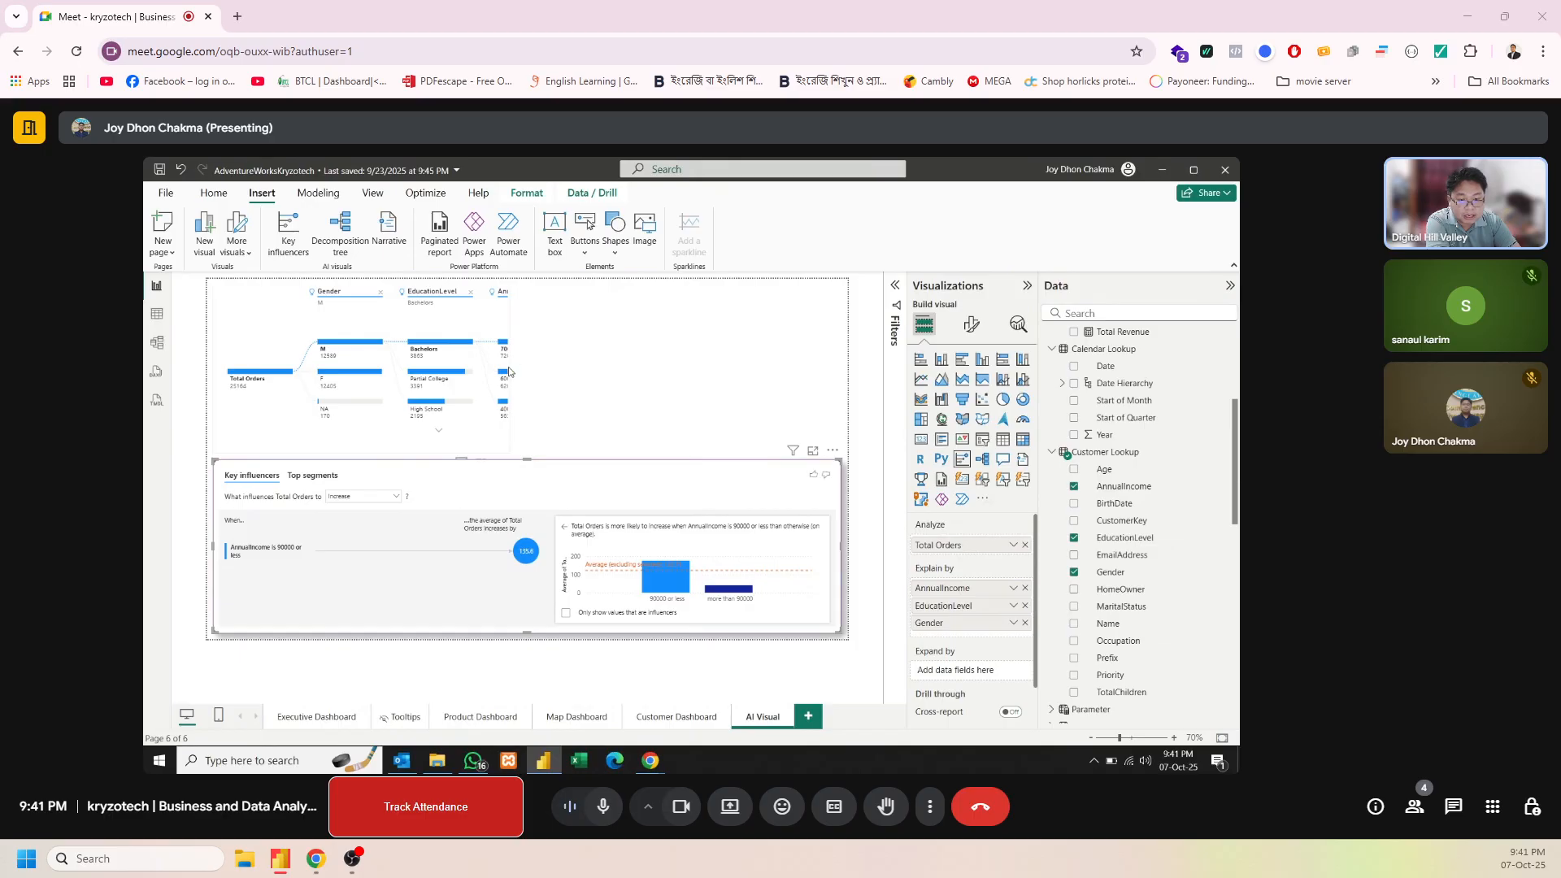
click(510, 371)
drag(512, 371, 579, 368)
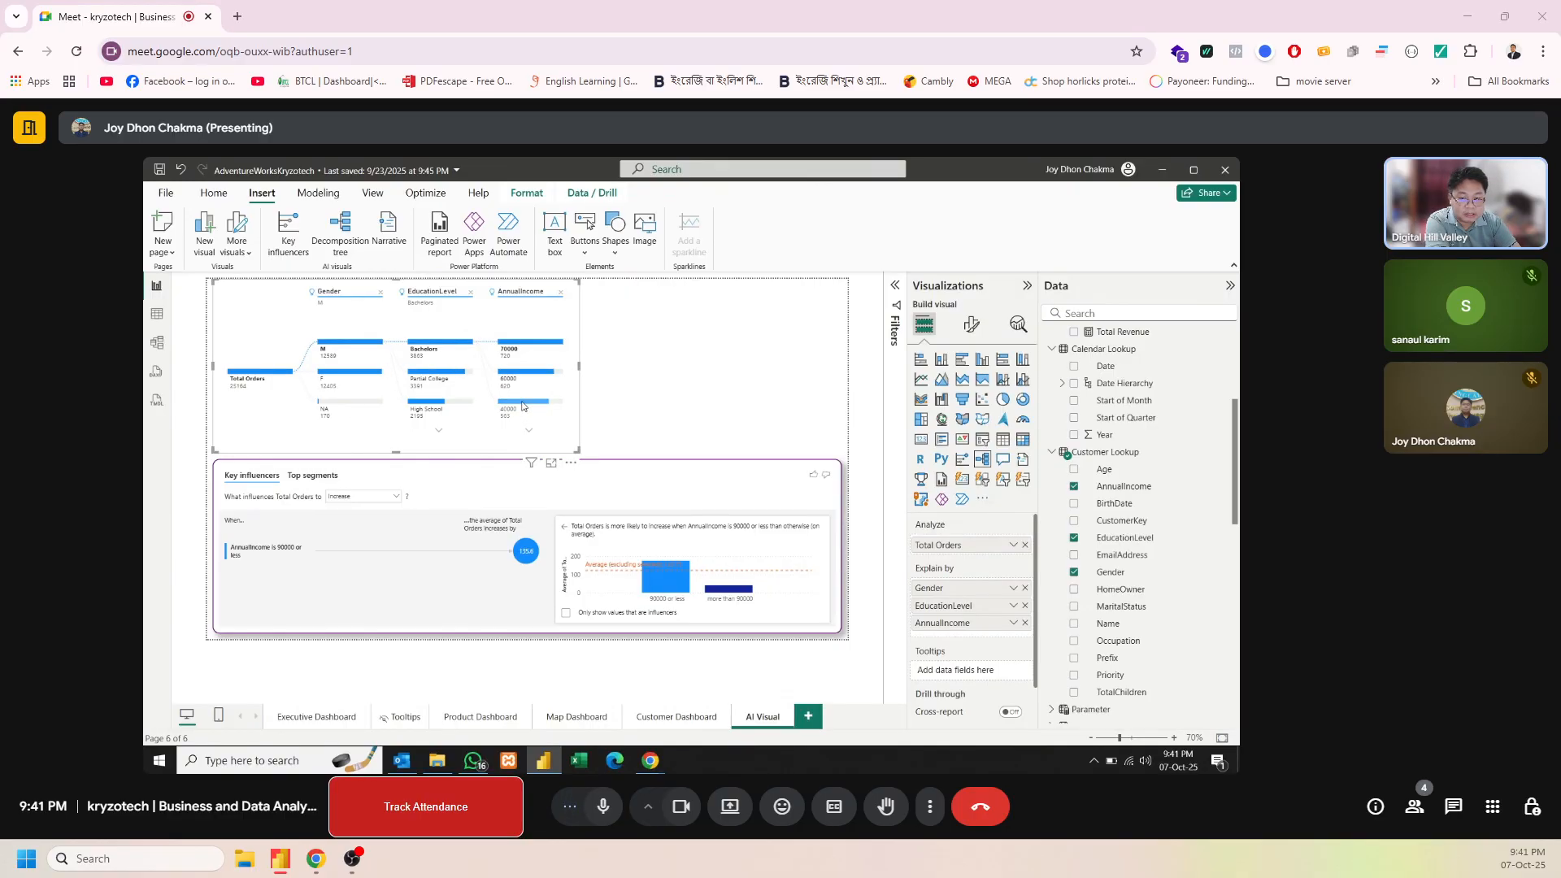
Examine the decomposition tree's branches for gender F and NA, and return to gender M
click(373, 377)
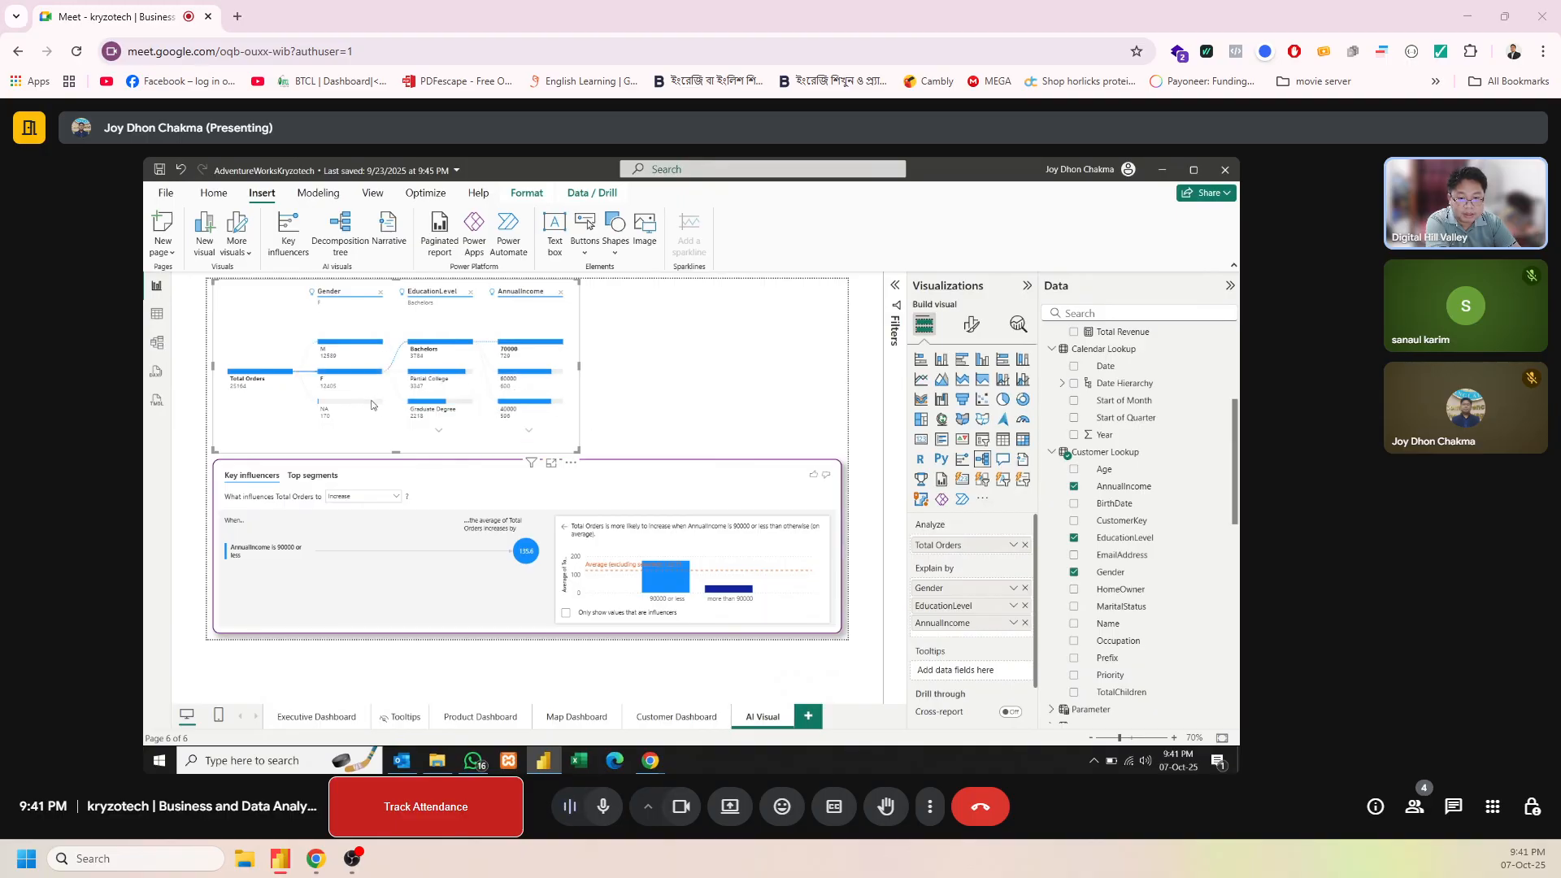
click(372, 405)
click(369, 349)
Turn on the decomposition tree's title and set its text to "Orders analysis by Decomposition Tree"
click(972, 325)
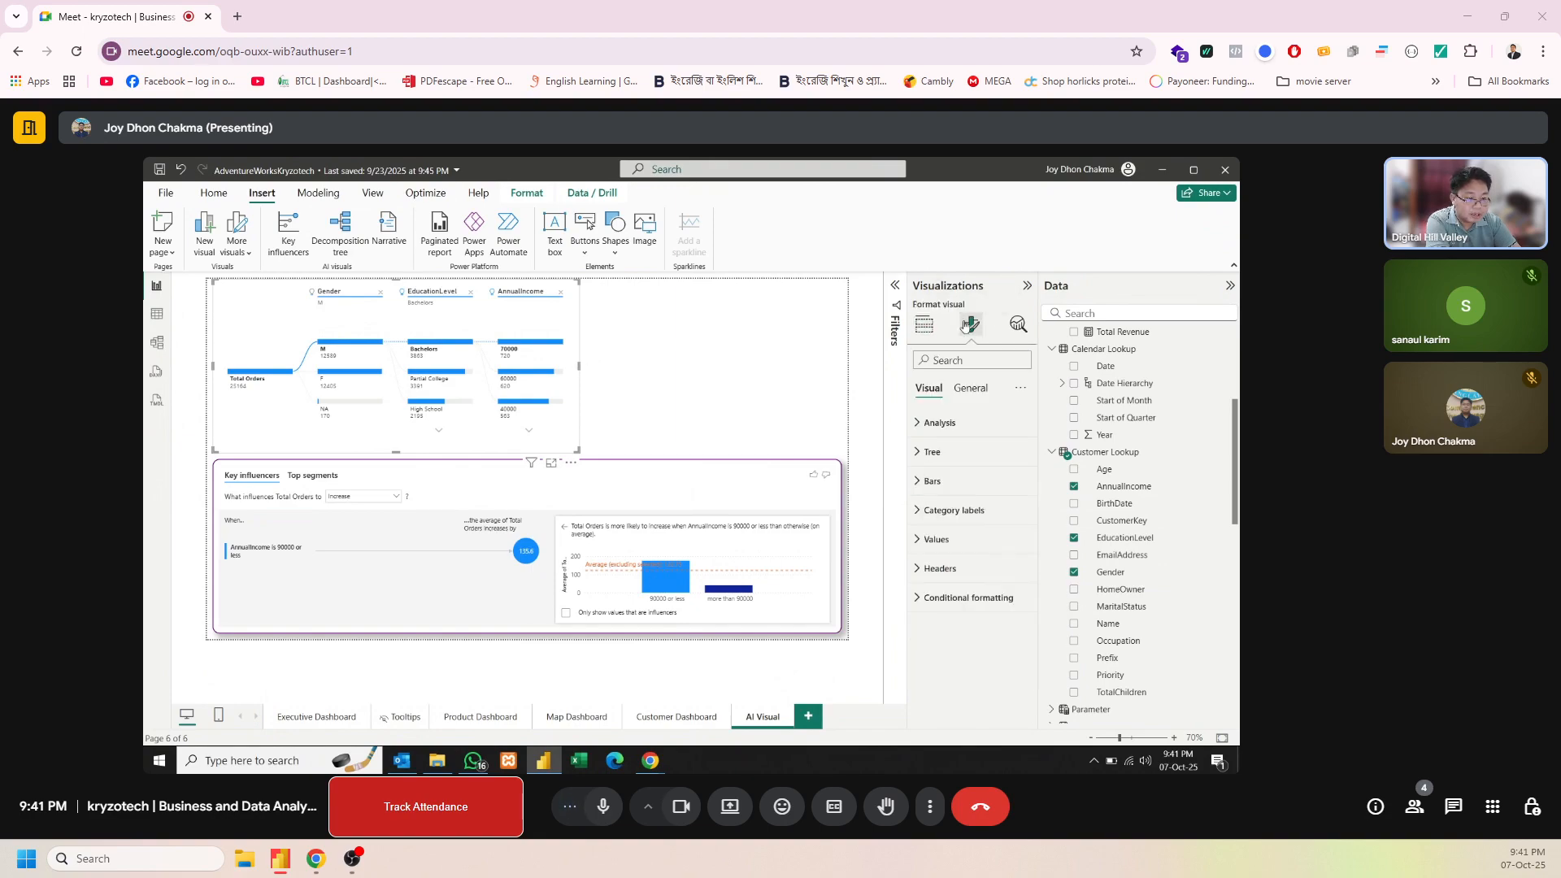
click(971, 389)
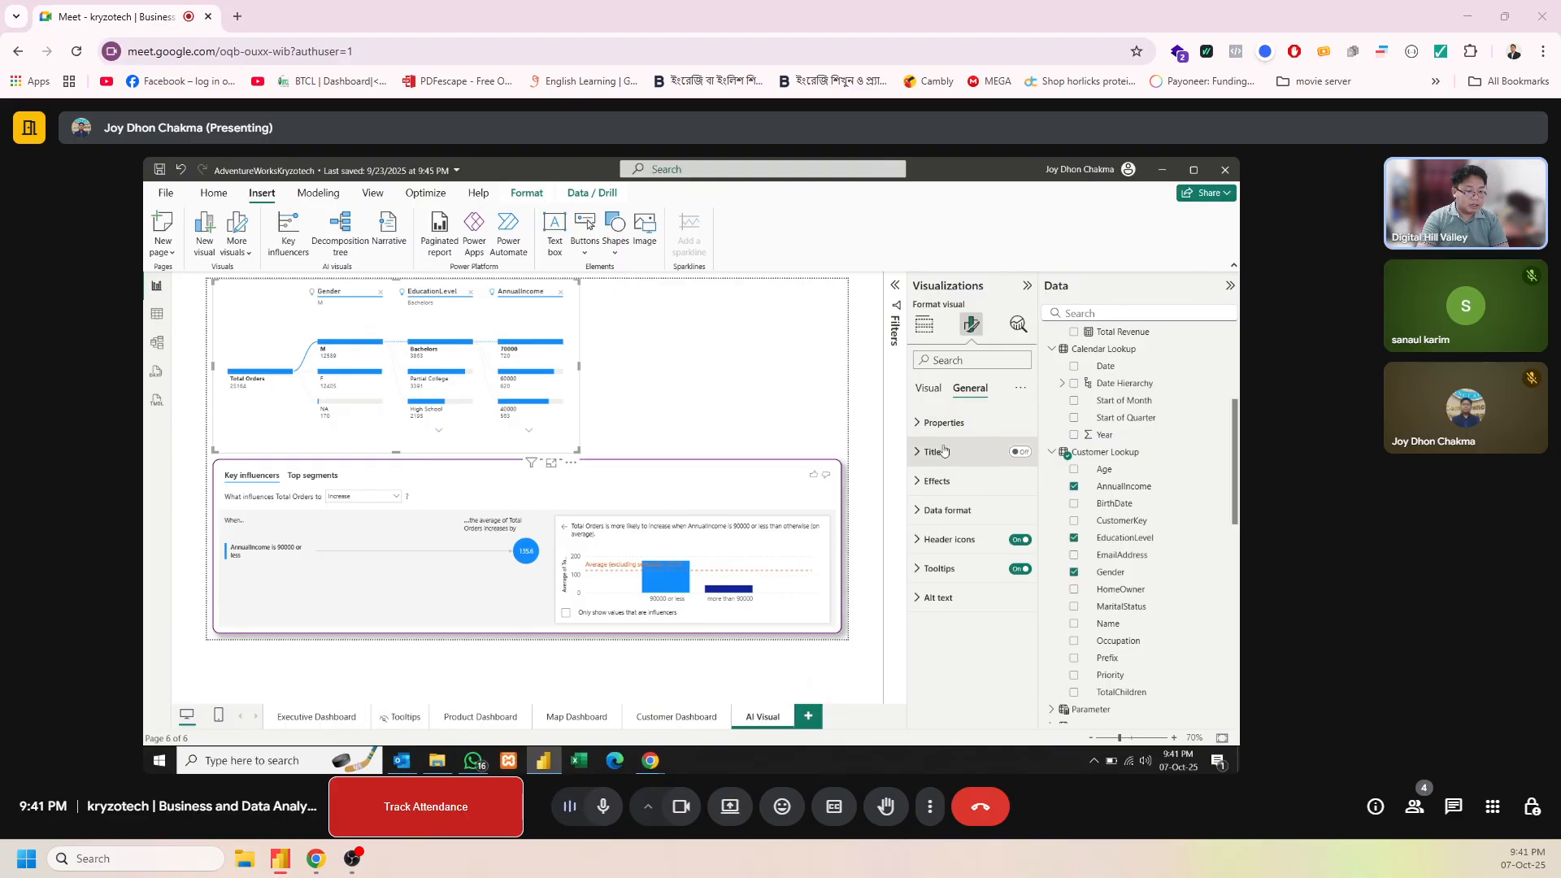
click(1020, 452)
click(952, 452)
click(940, 522)
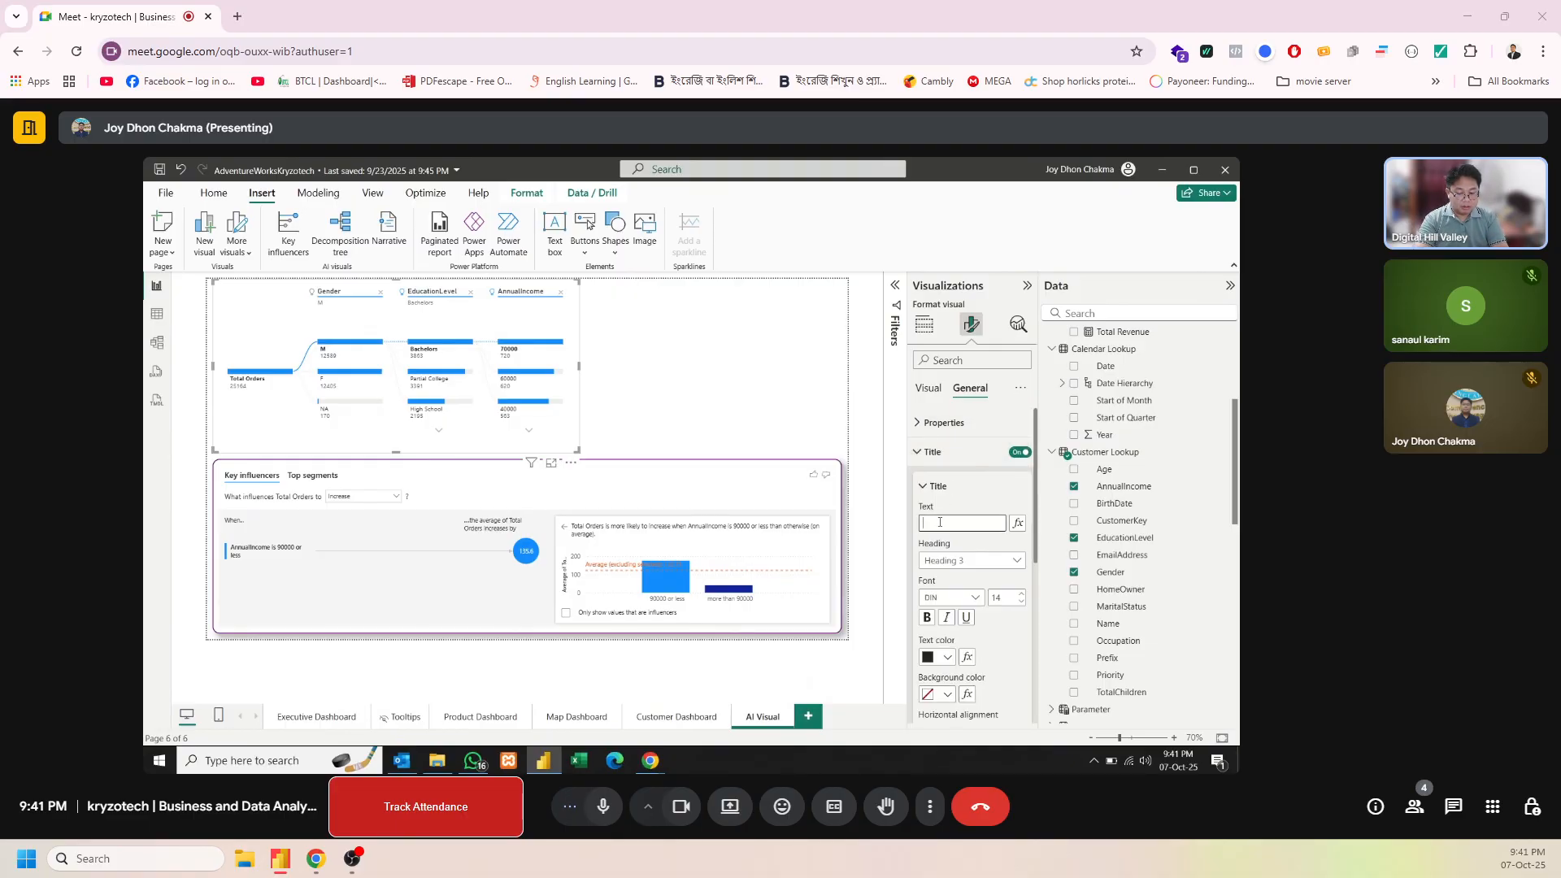
text(Orders anal)
text(ysis )
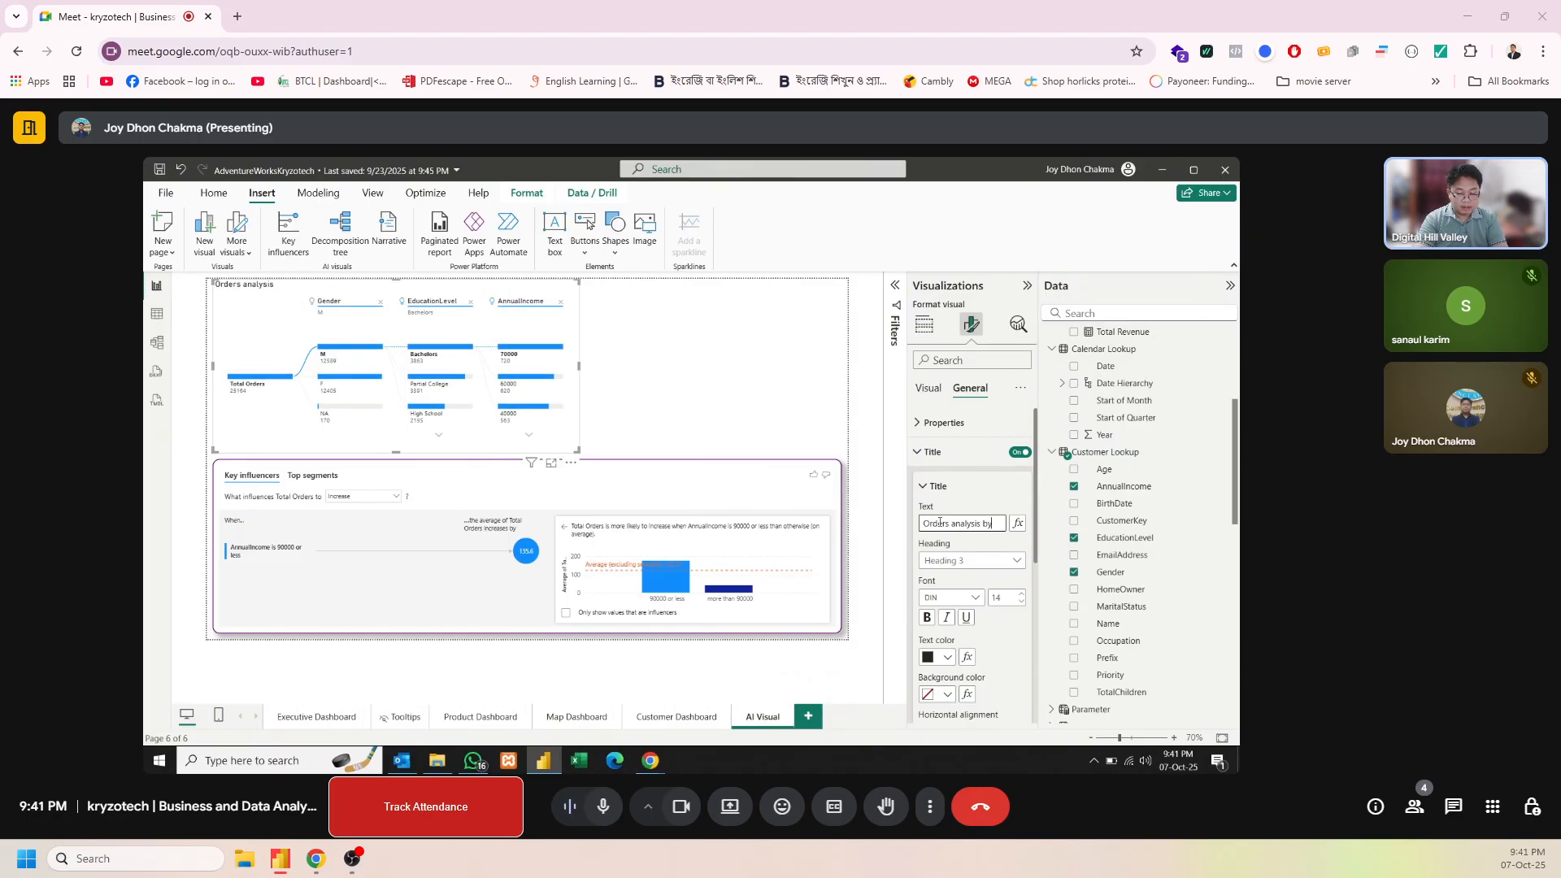
text(by Decomp)
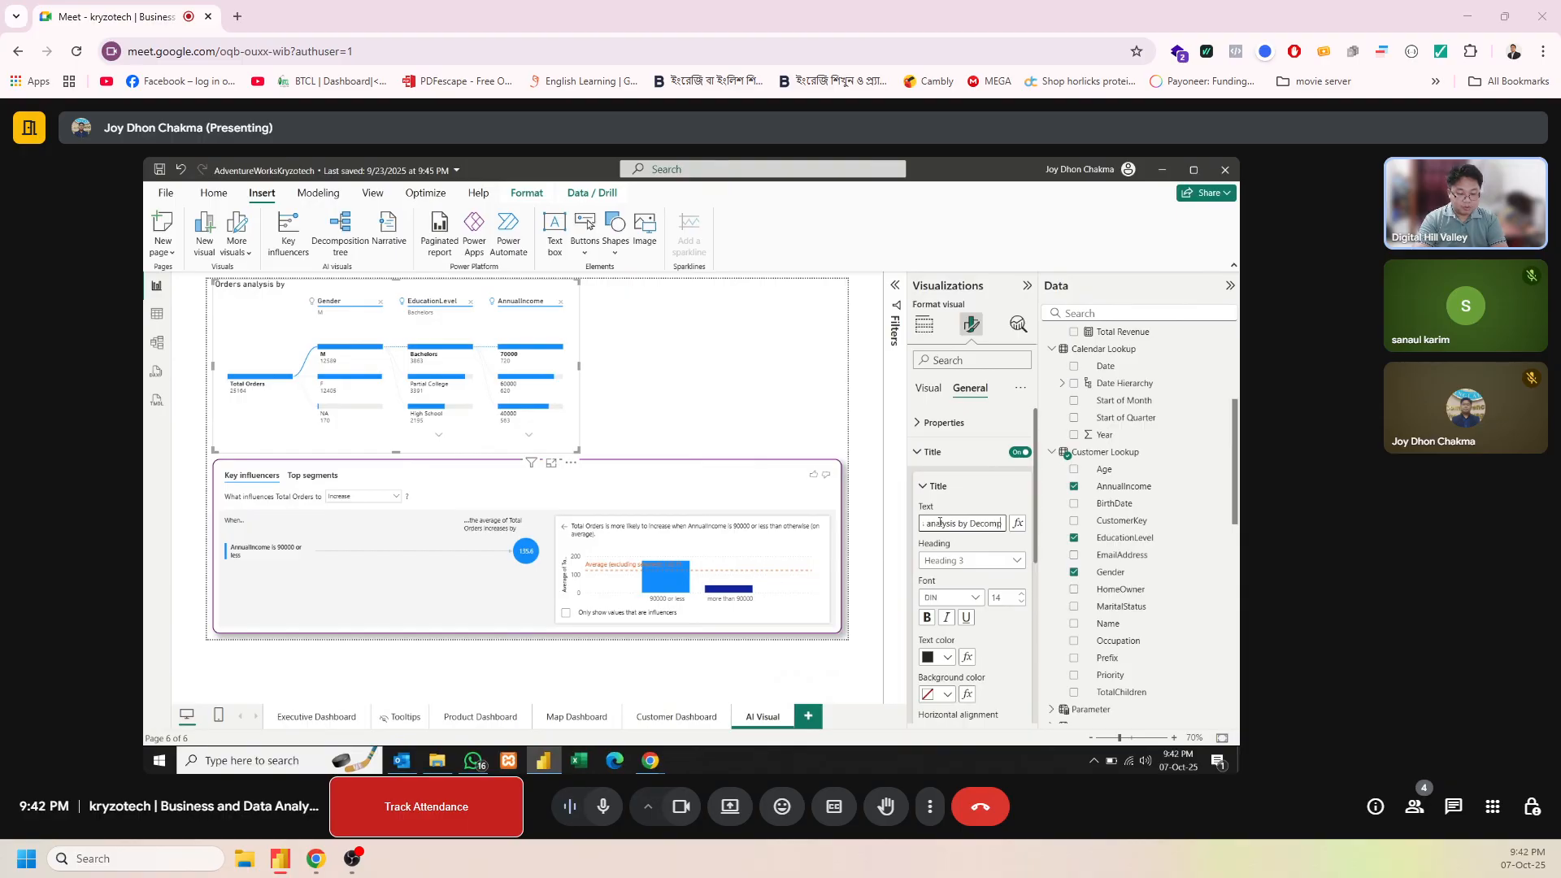
text(osition tree)
Give the decomposition tree's title white text on a purple background
click(948, 657)
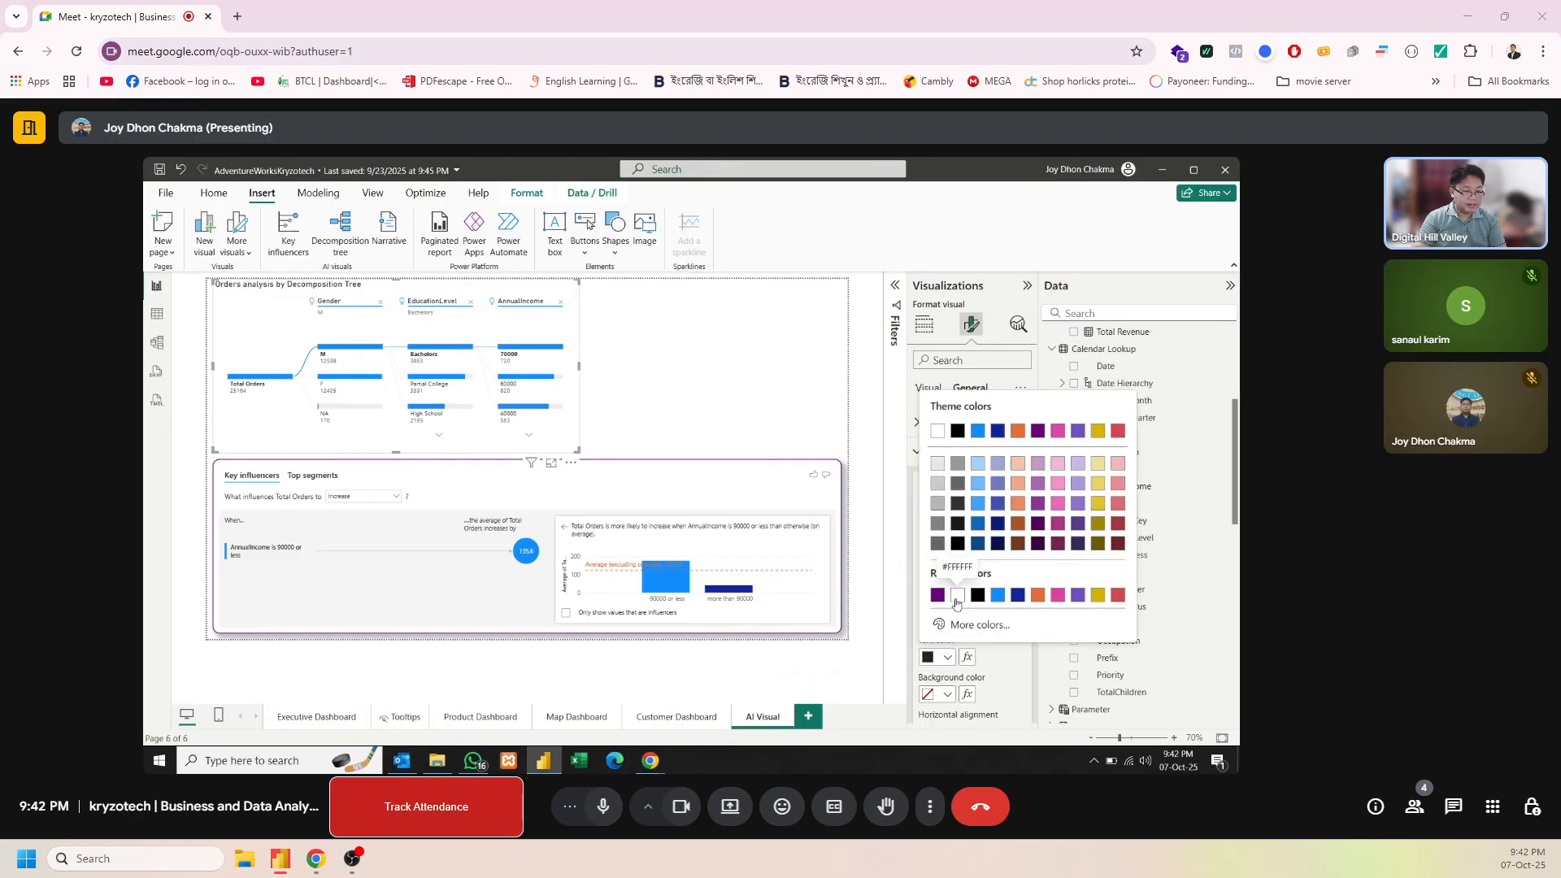
click(959, 600)
click(948, 694)
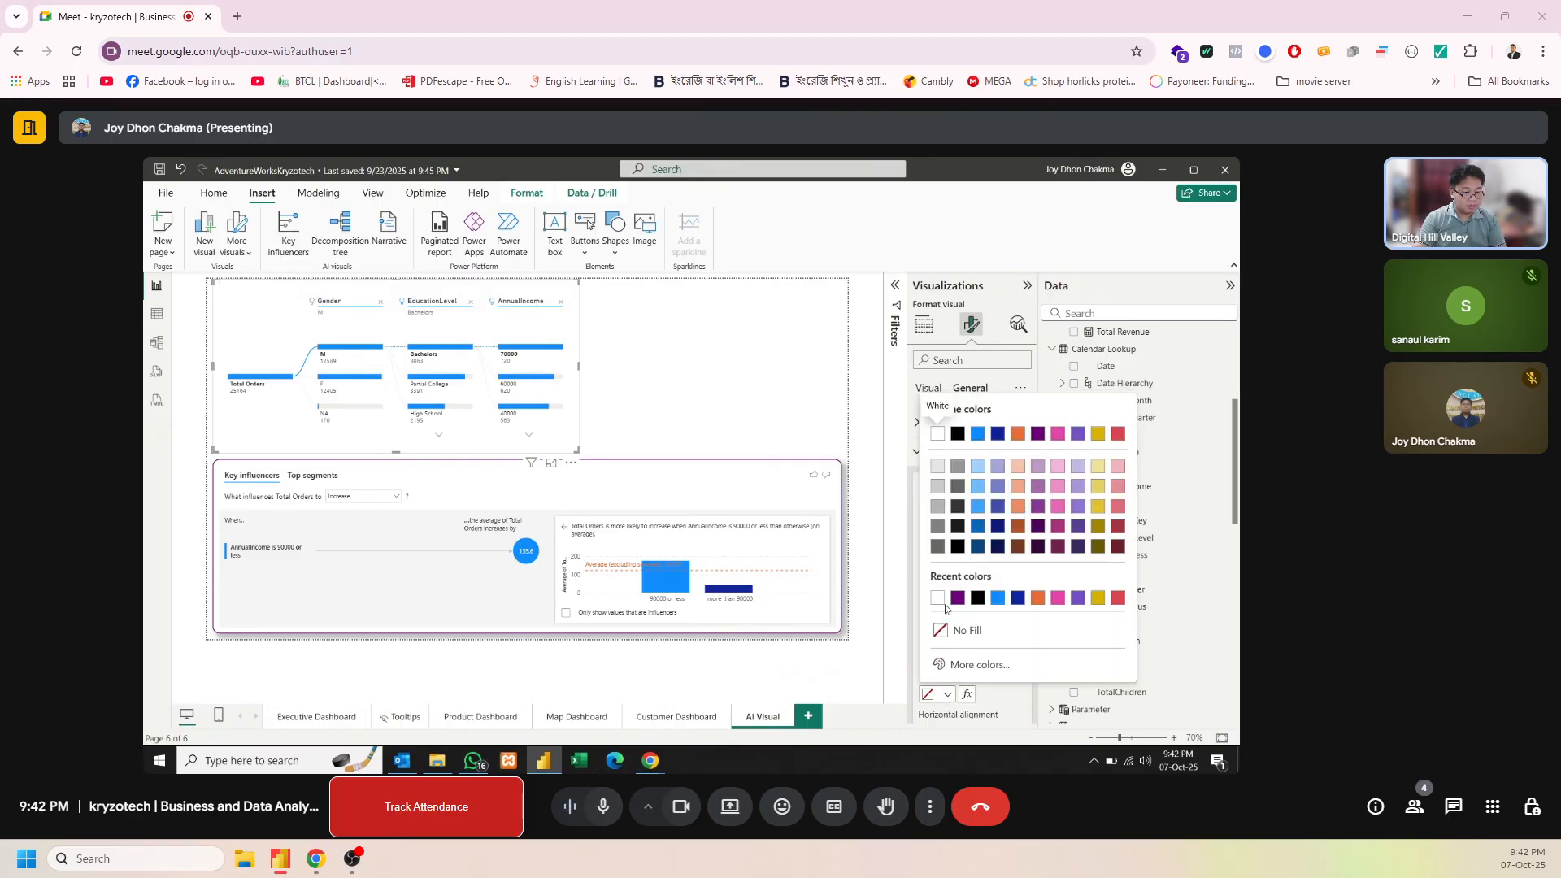
click(951, 606)
Turn on the decomposition tree's shadow and visual border, and color the border white
scroll(992, 582, down, 4)
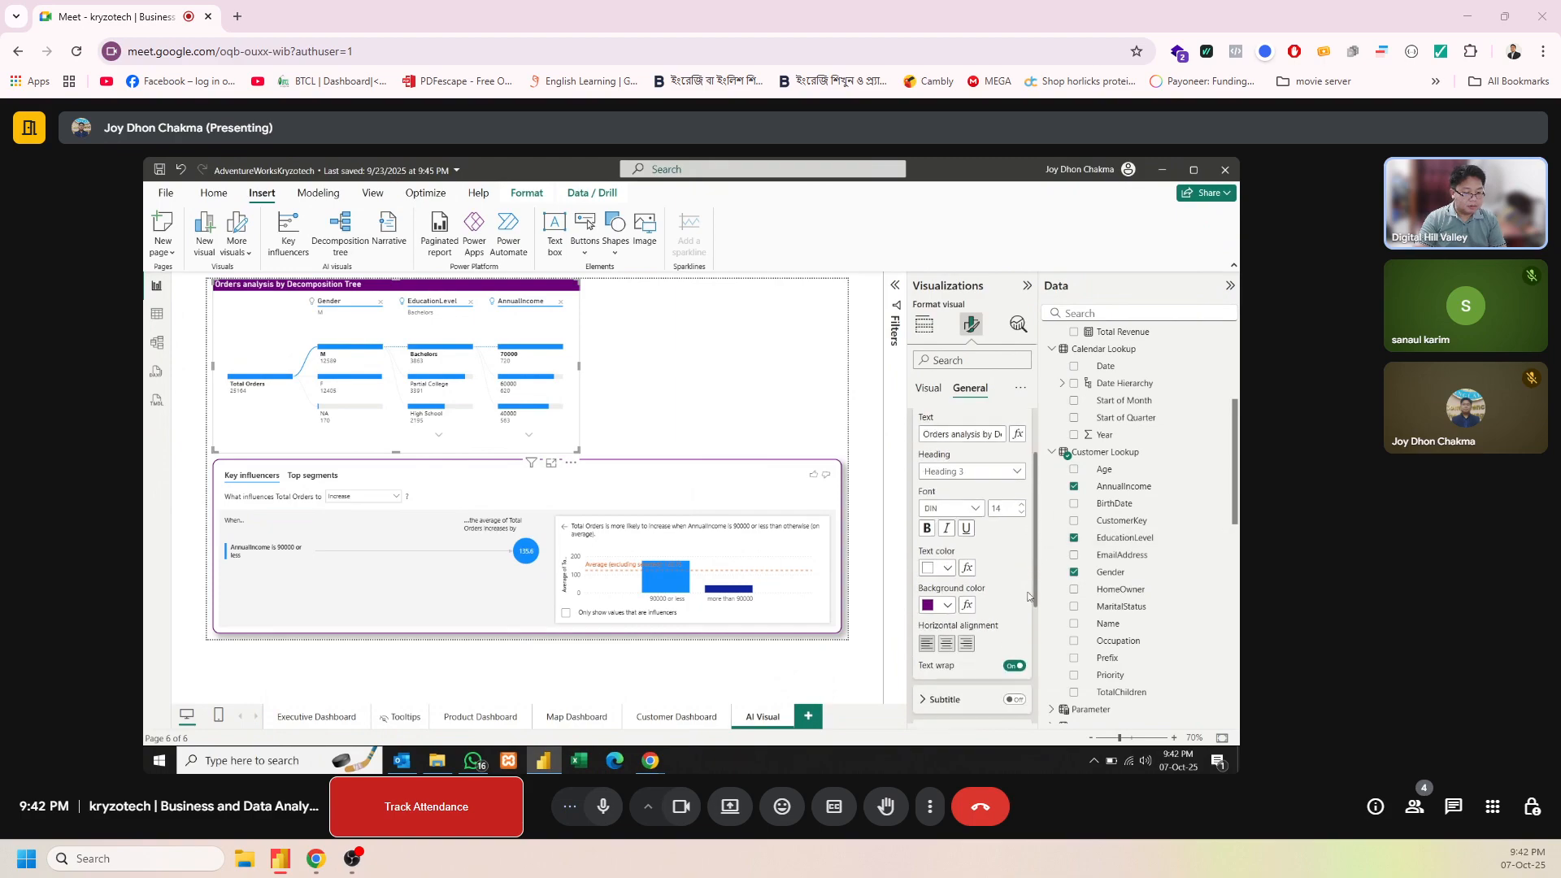
click(980, 661)
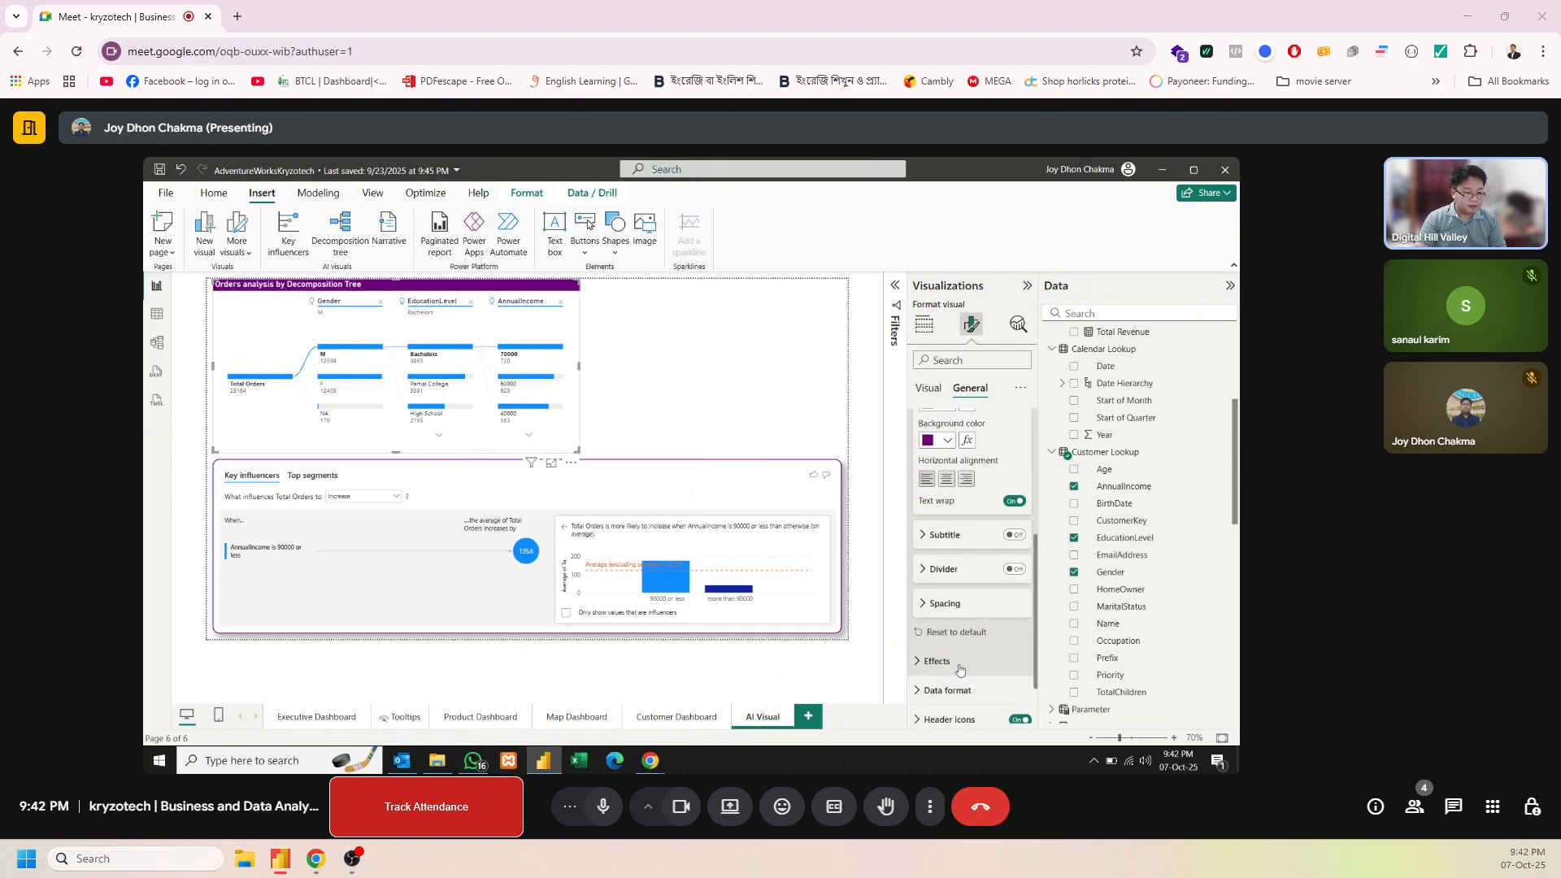
drag(1036, 610, 1031, 656)
scroll(1031, 656, down, 2)
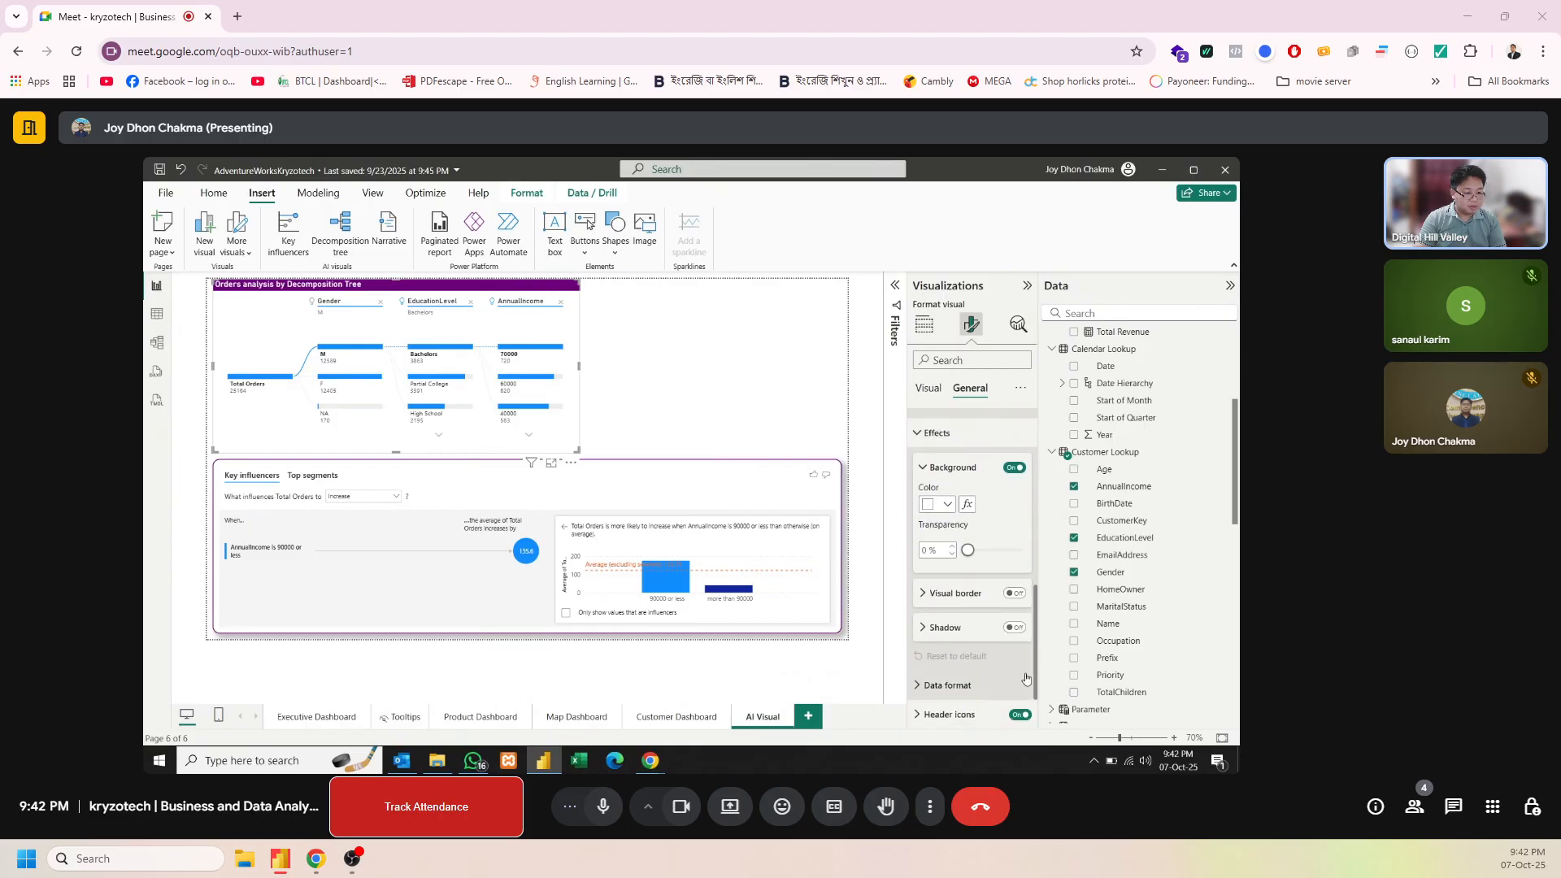
click(1014, 628)
click(1014, 594)
click(946, 629)
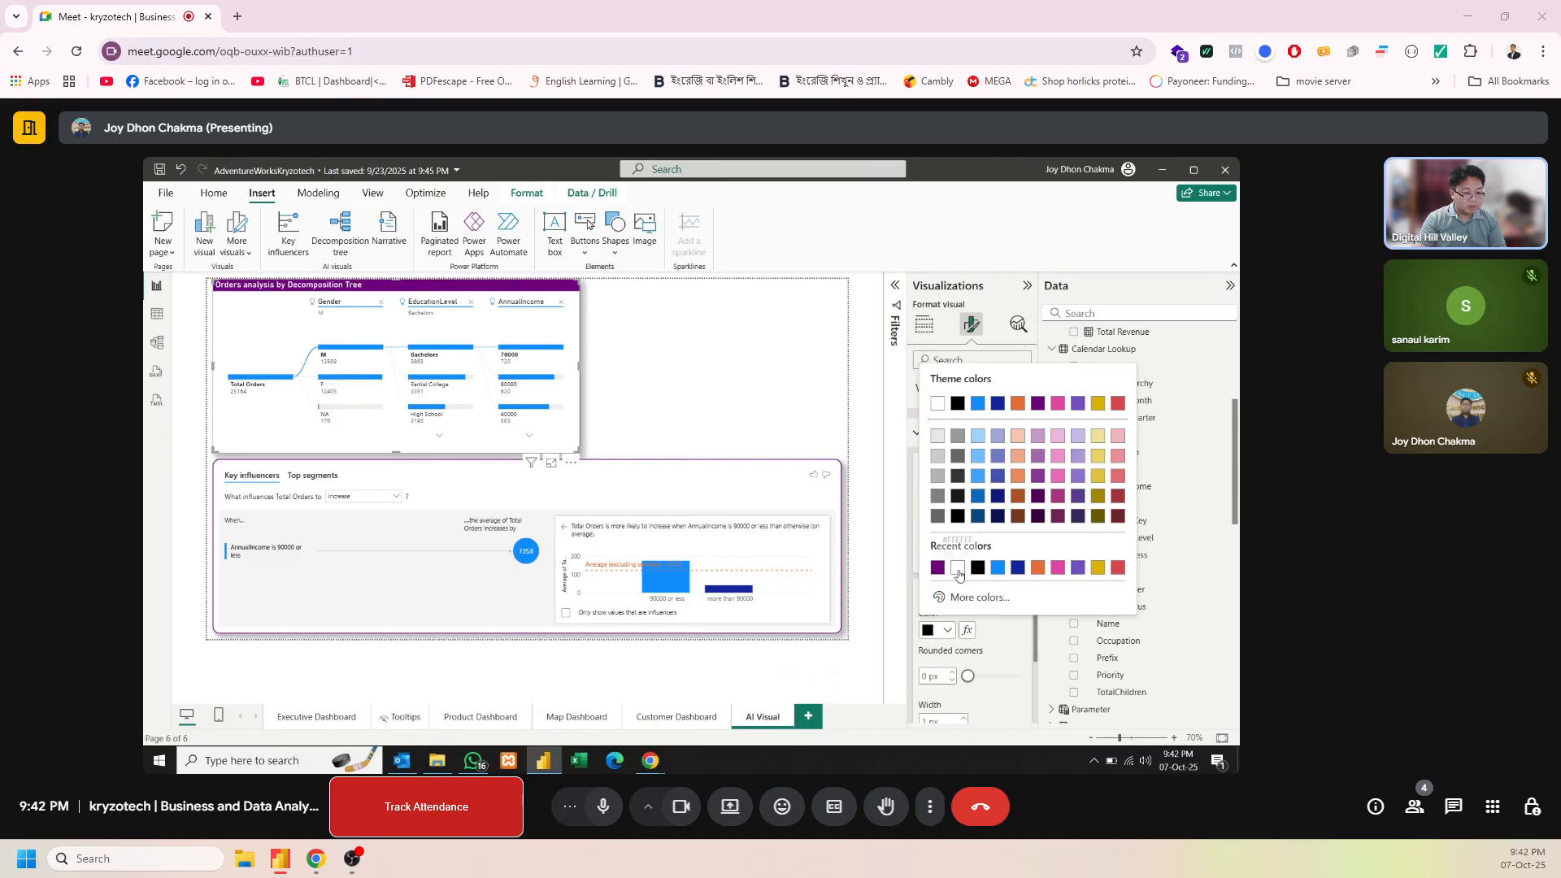
click(955, 569)
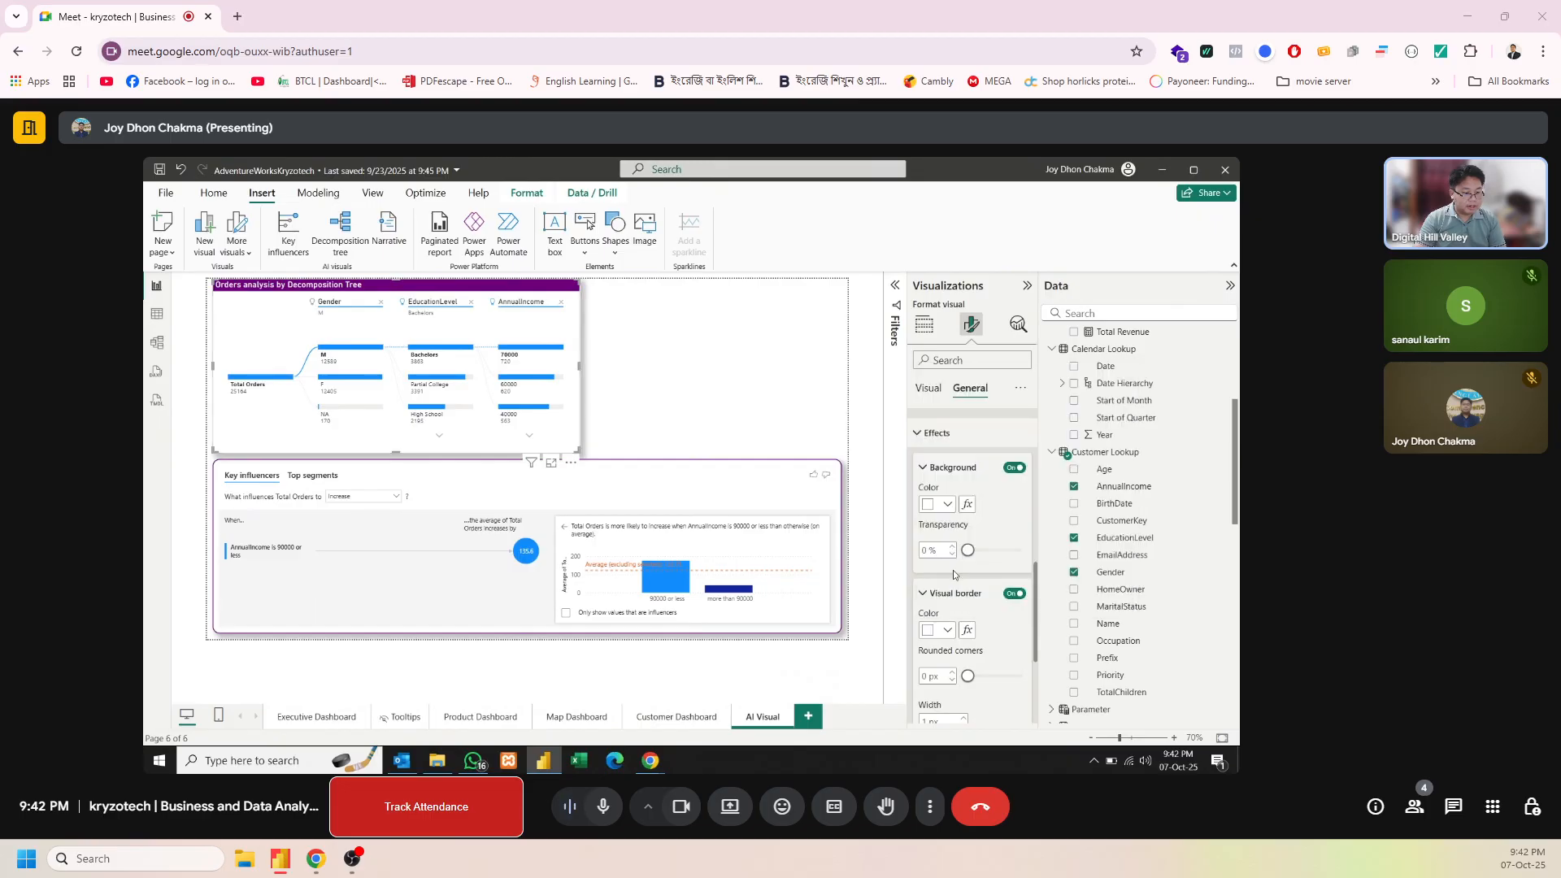
Set the decomposition tree border's rounded corners to 14 px and increase the border width
double_click(926, 676)
text(14)
click(961, 716)
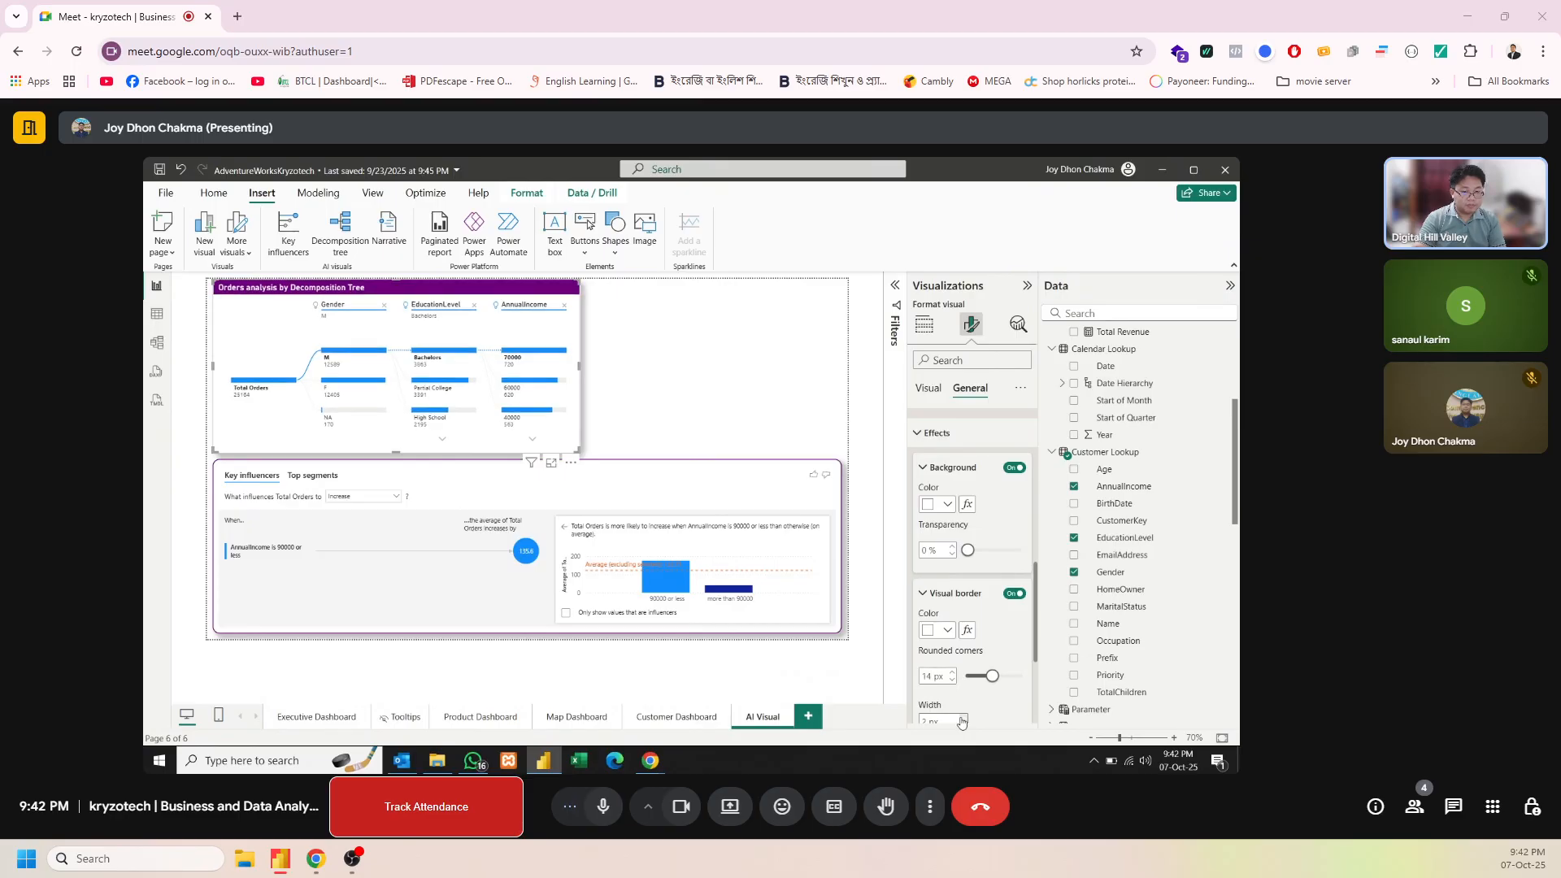
click(810, 366)
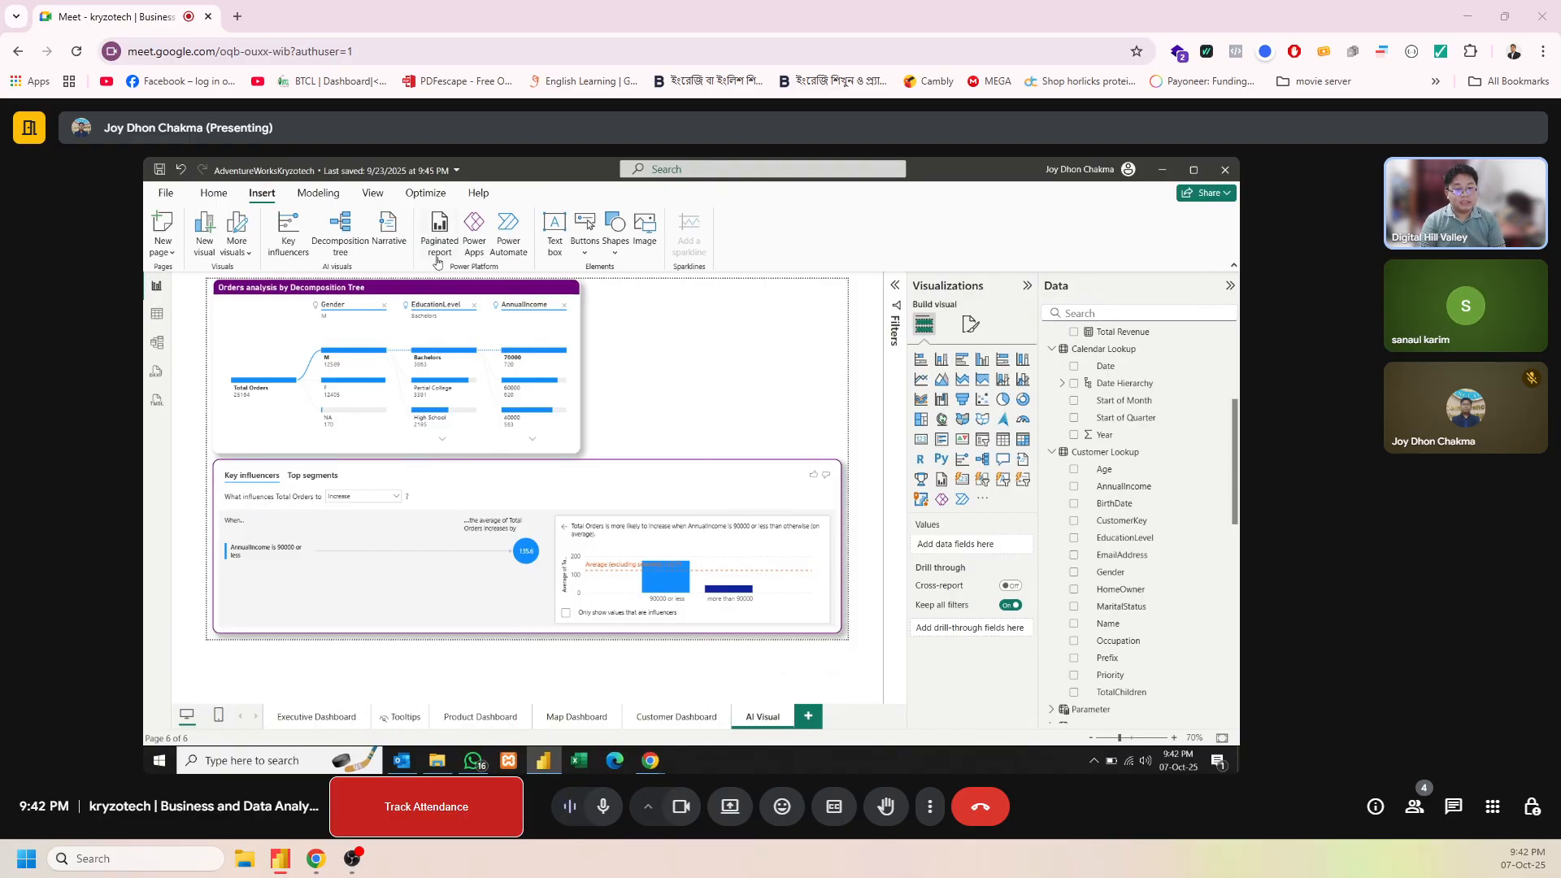
click(389, 232)
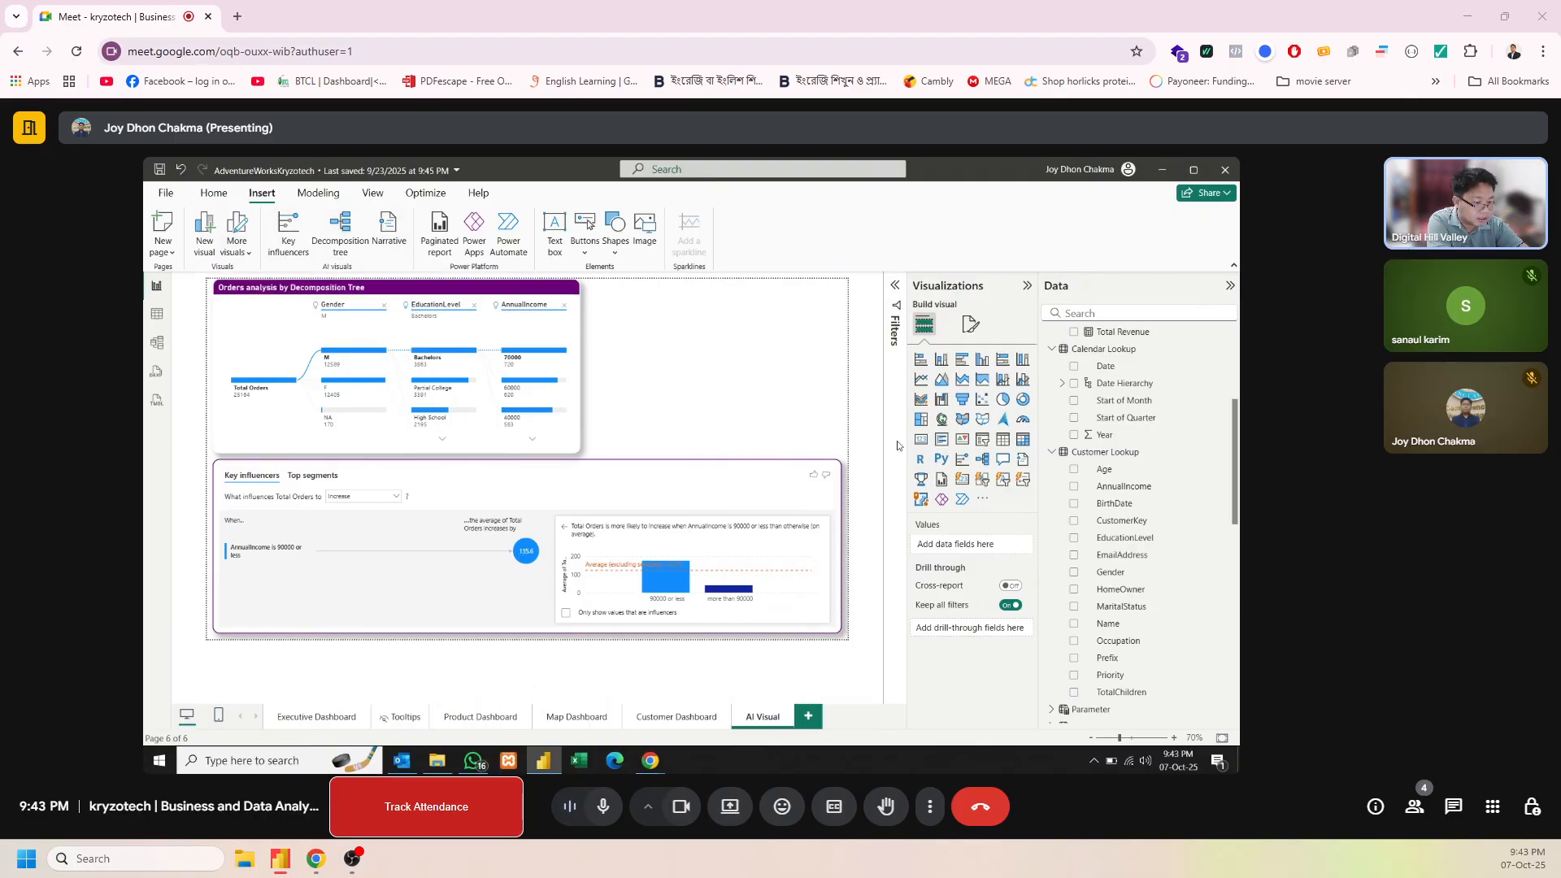
click(981, 500)
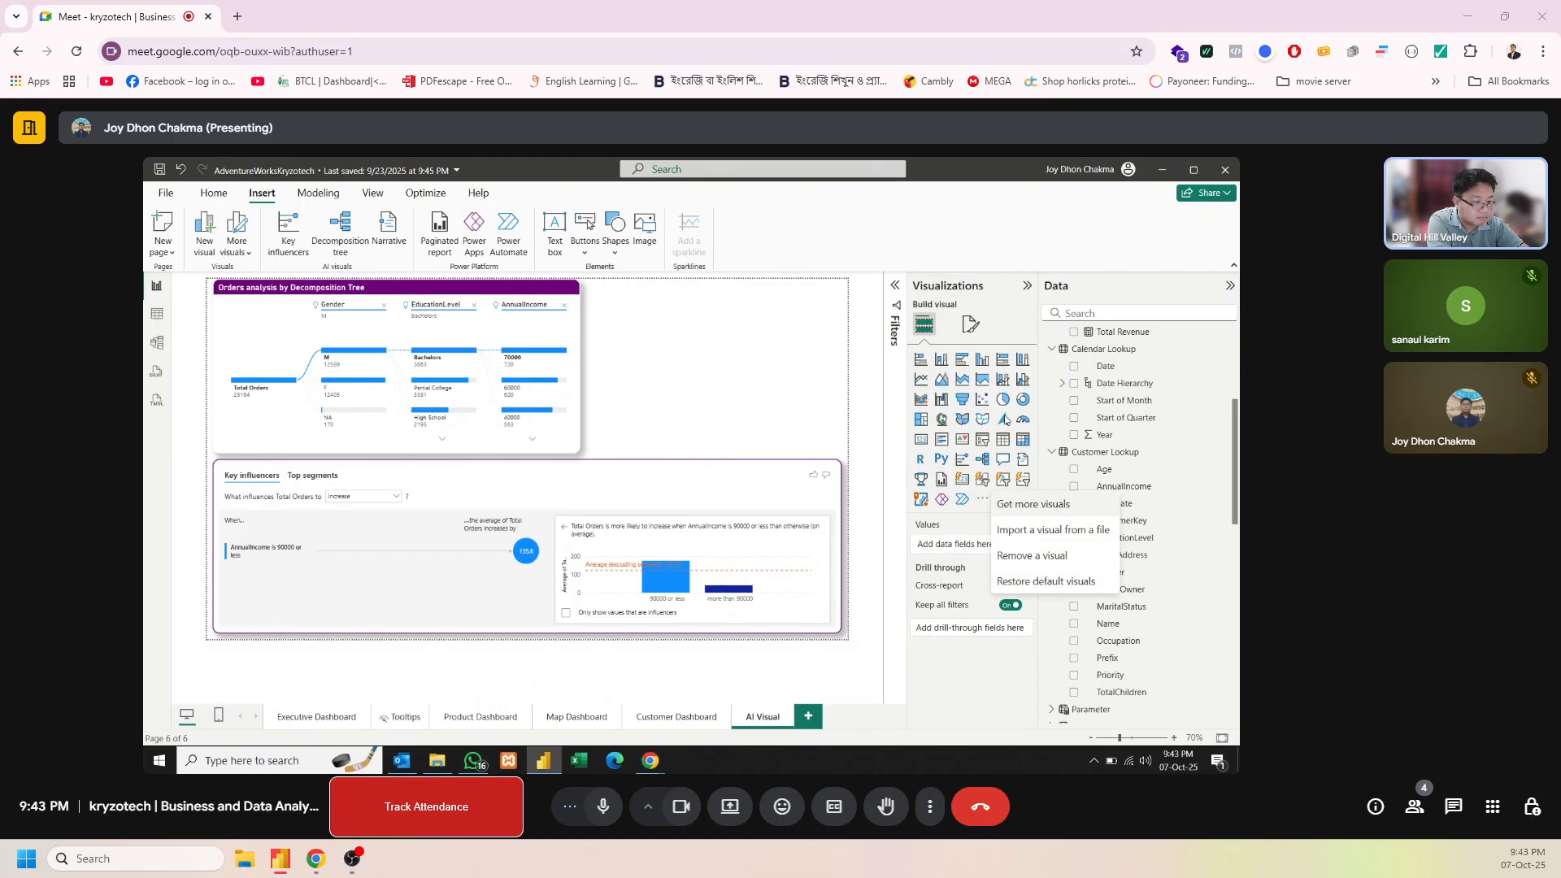
click(1008, 340)
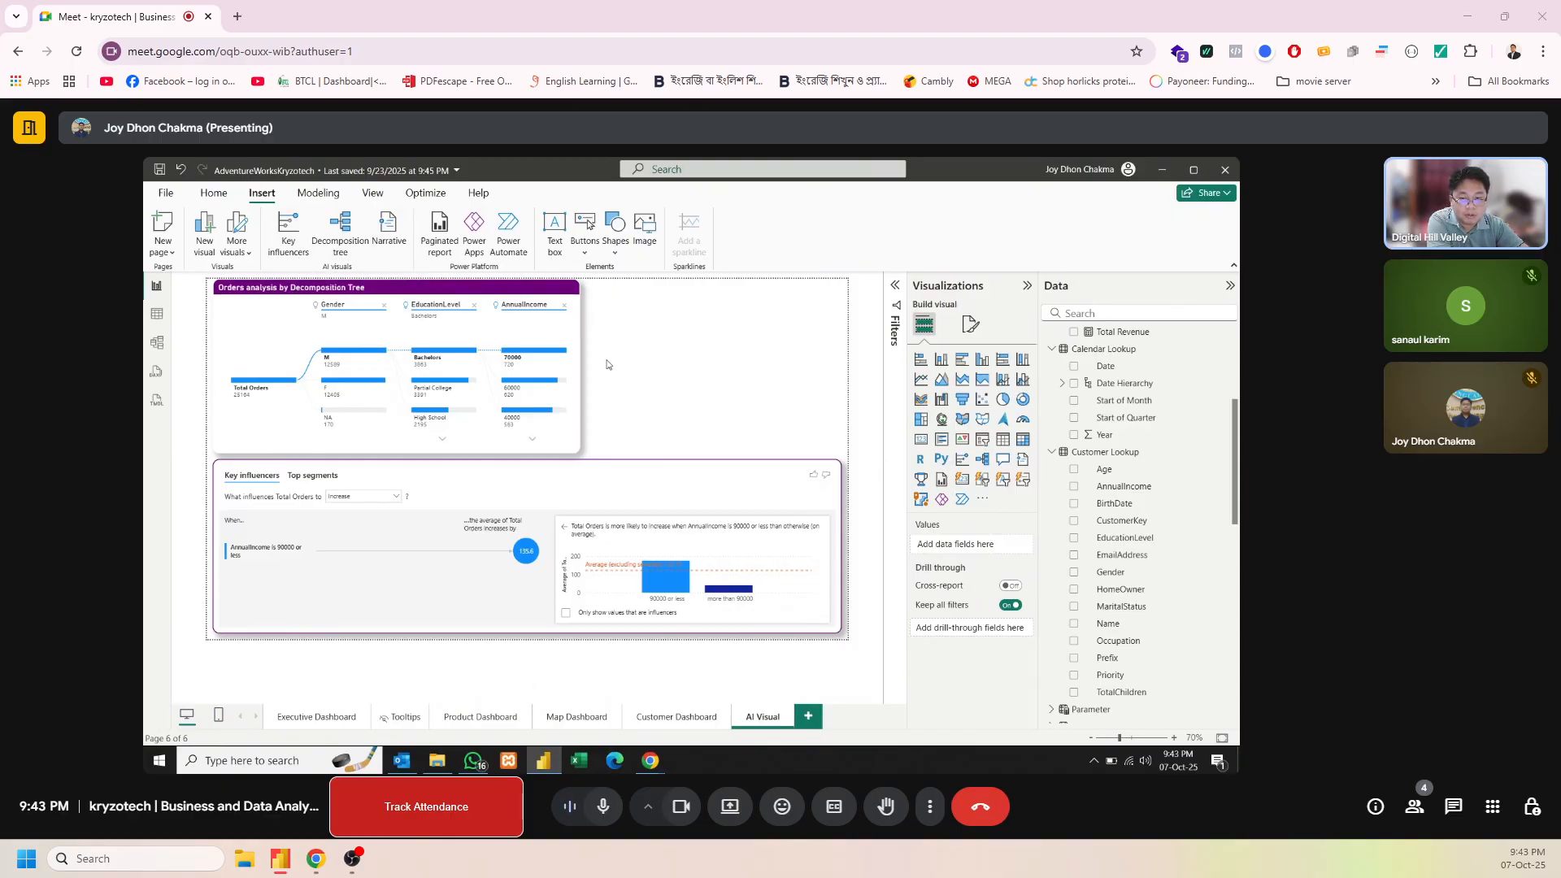
Insert a Q&A visual in the empty area beside the decomposition tree and select it
double_click(696, 362)
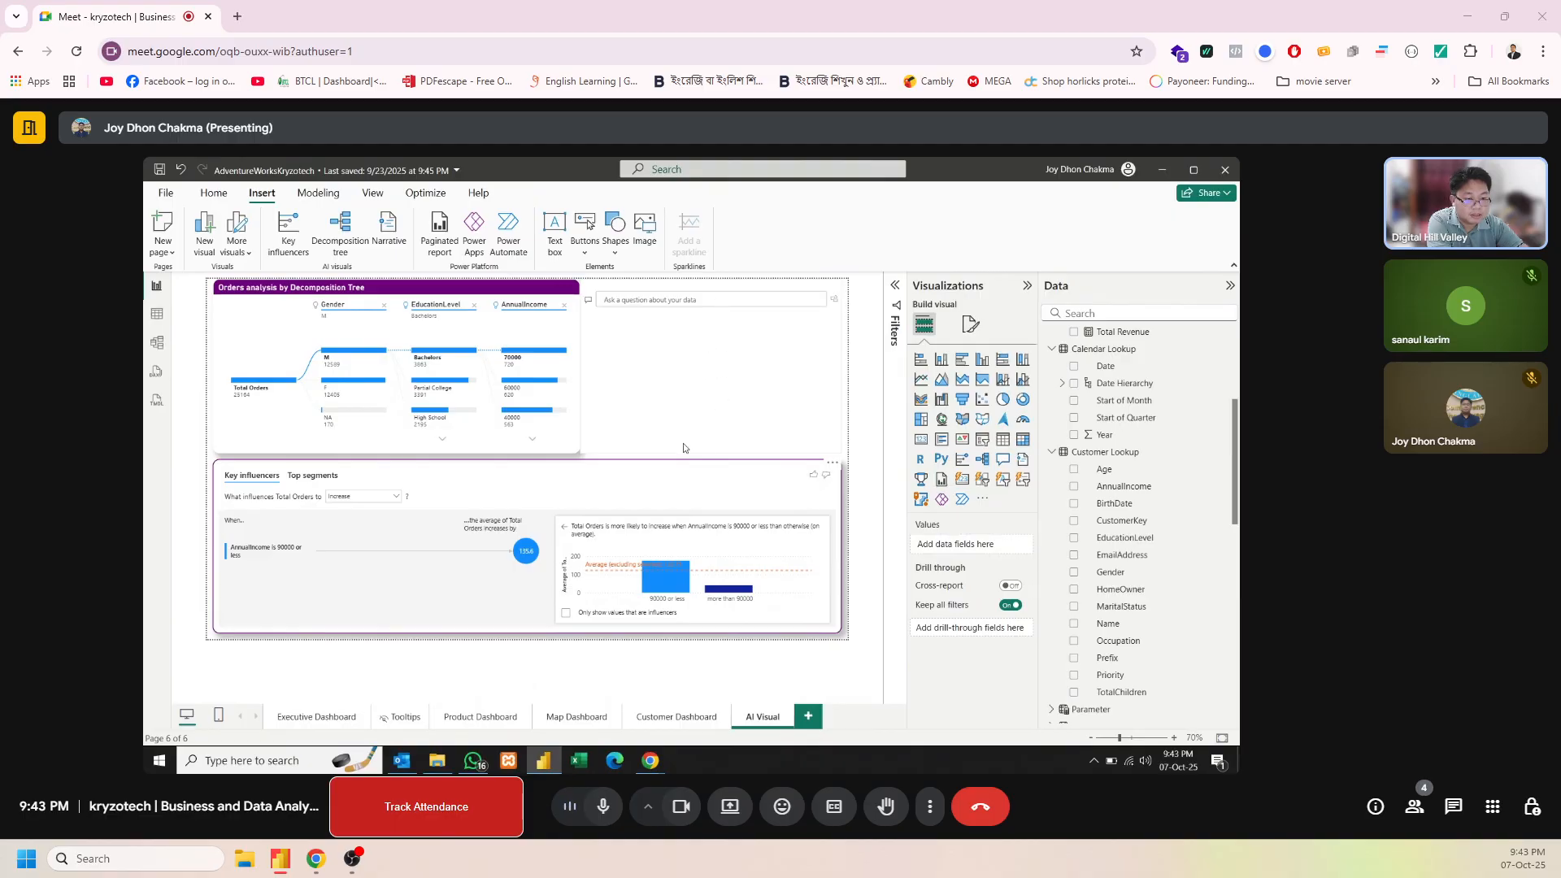
click(693, 287)
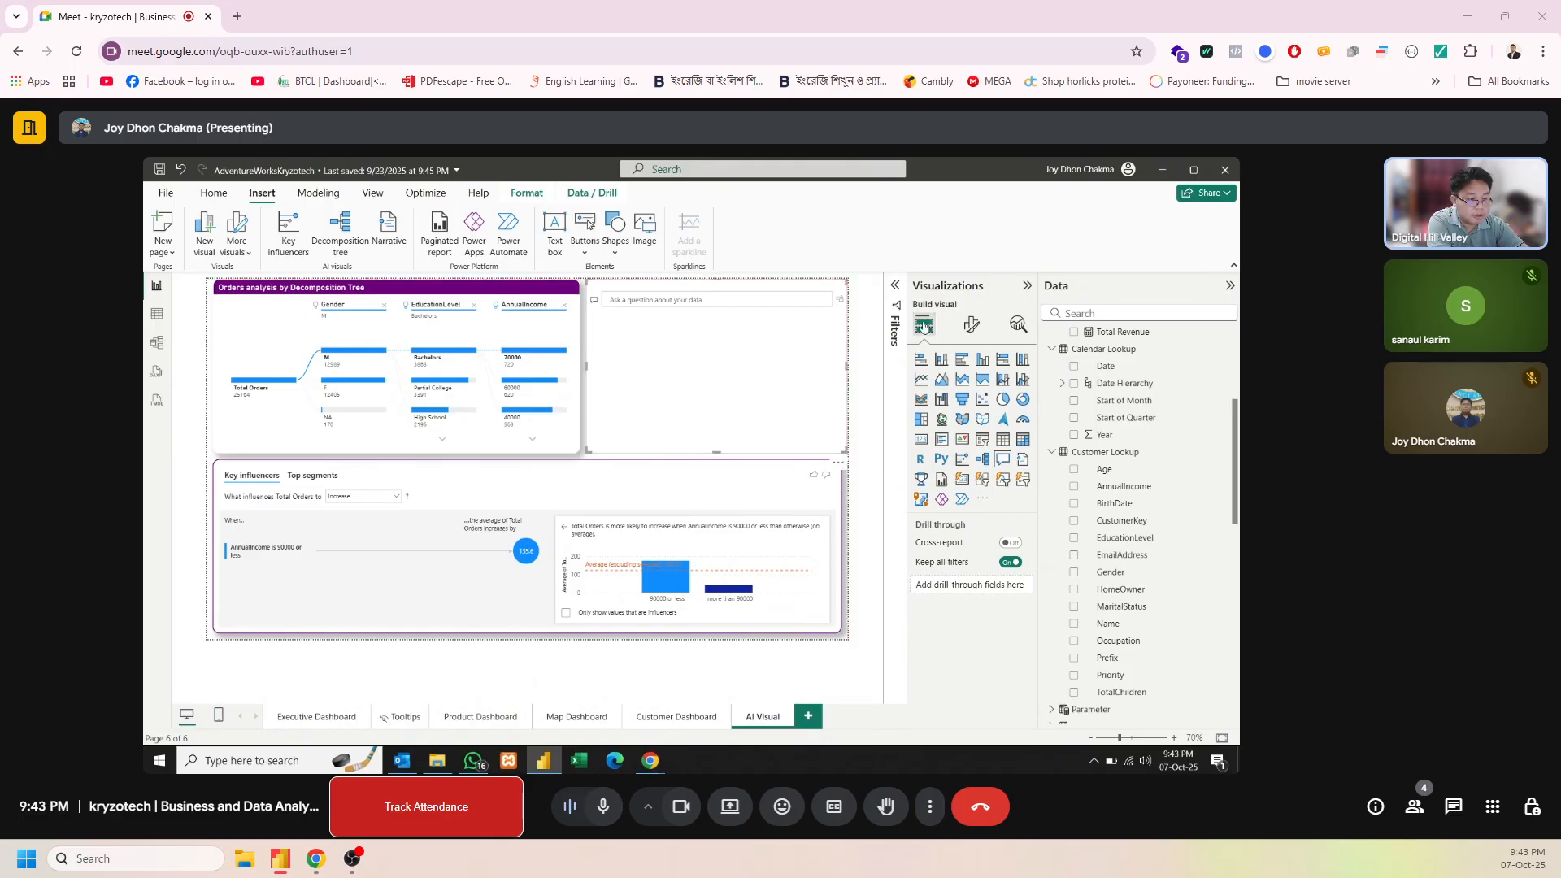
Turn on the title in the Q&A visual's general formatting
click(970, 328)
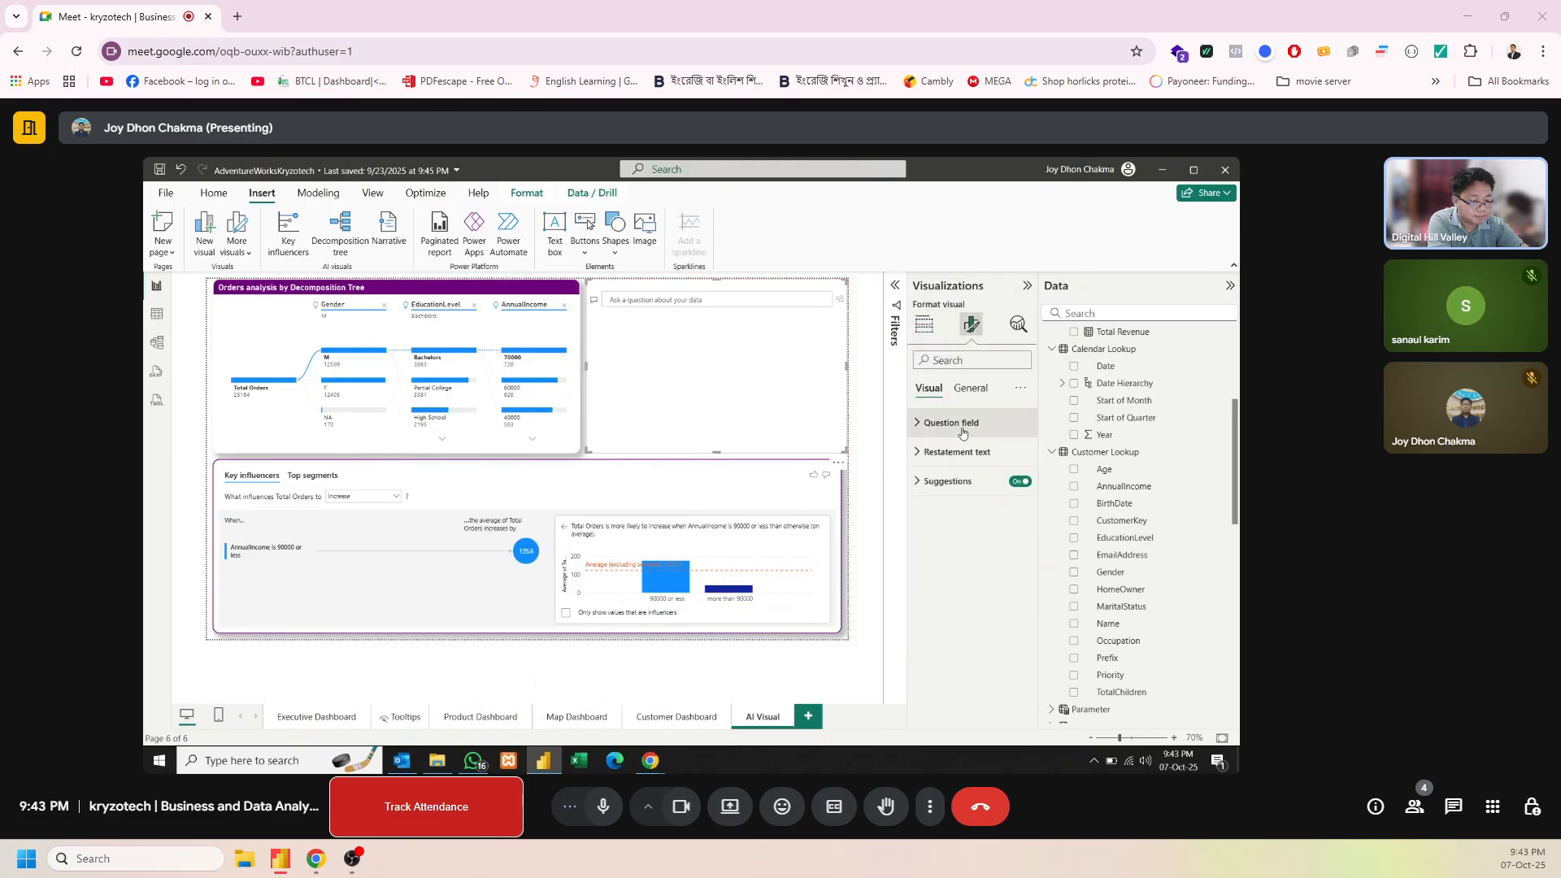
click(962, 432)
click(962, 432)
click(976, 399)
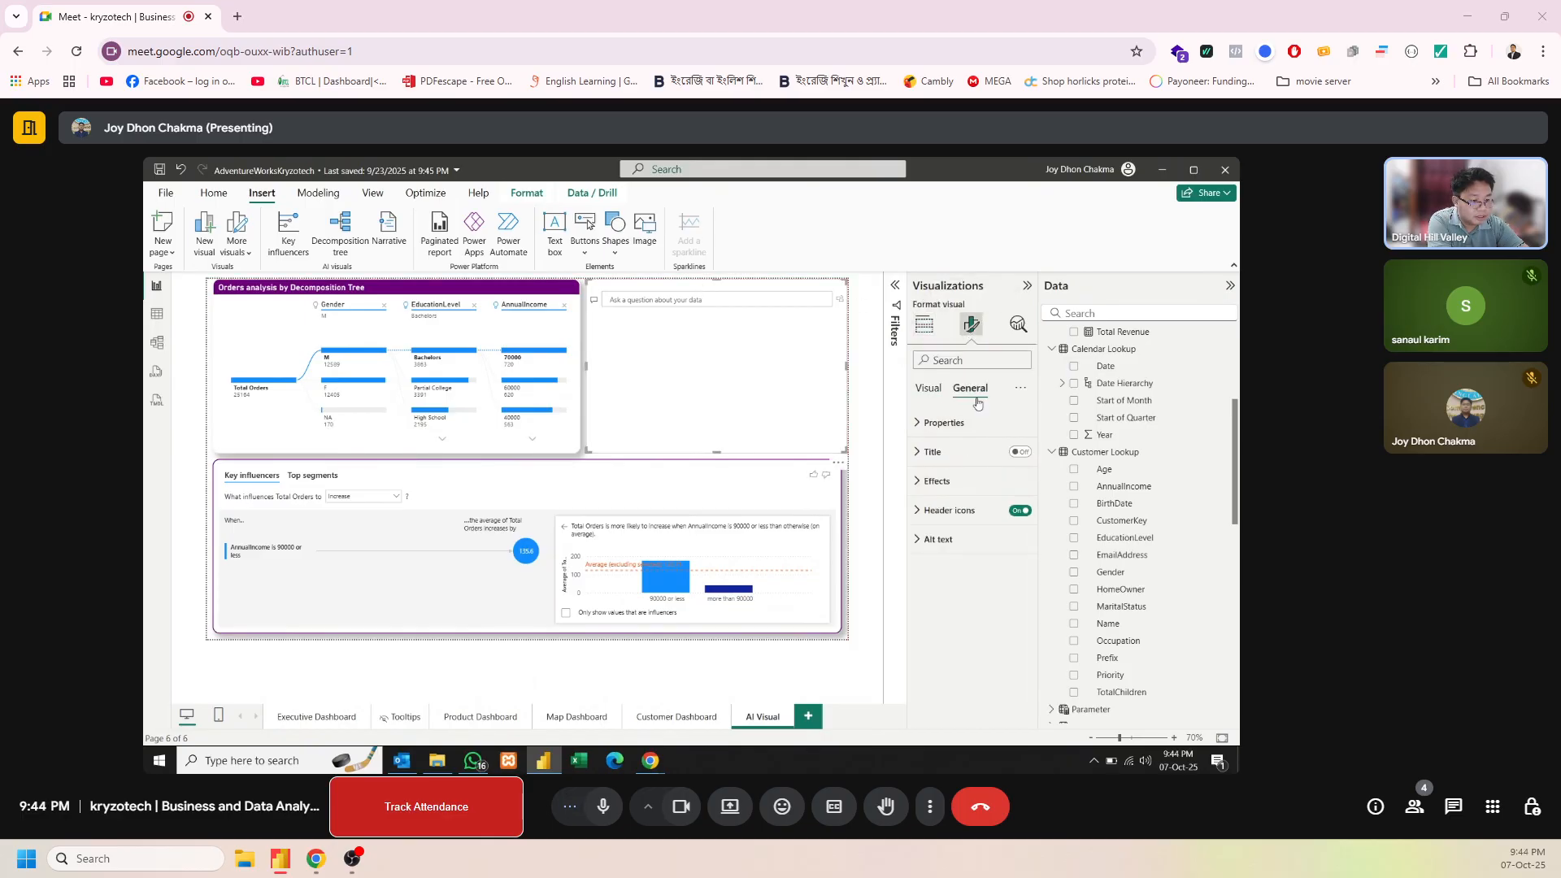
click(1018, 453)
click(937, 449)
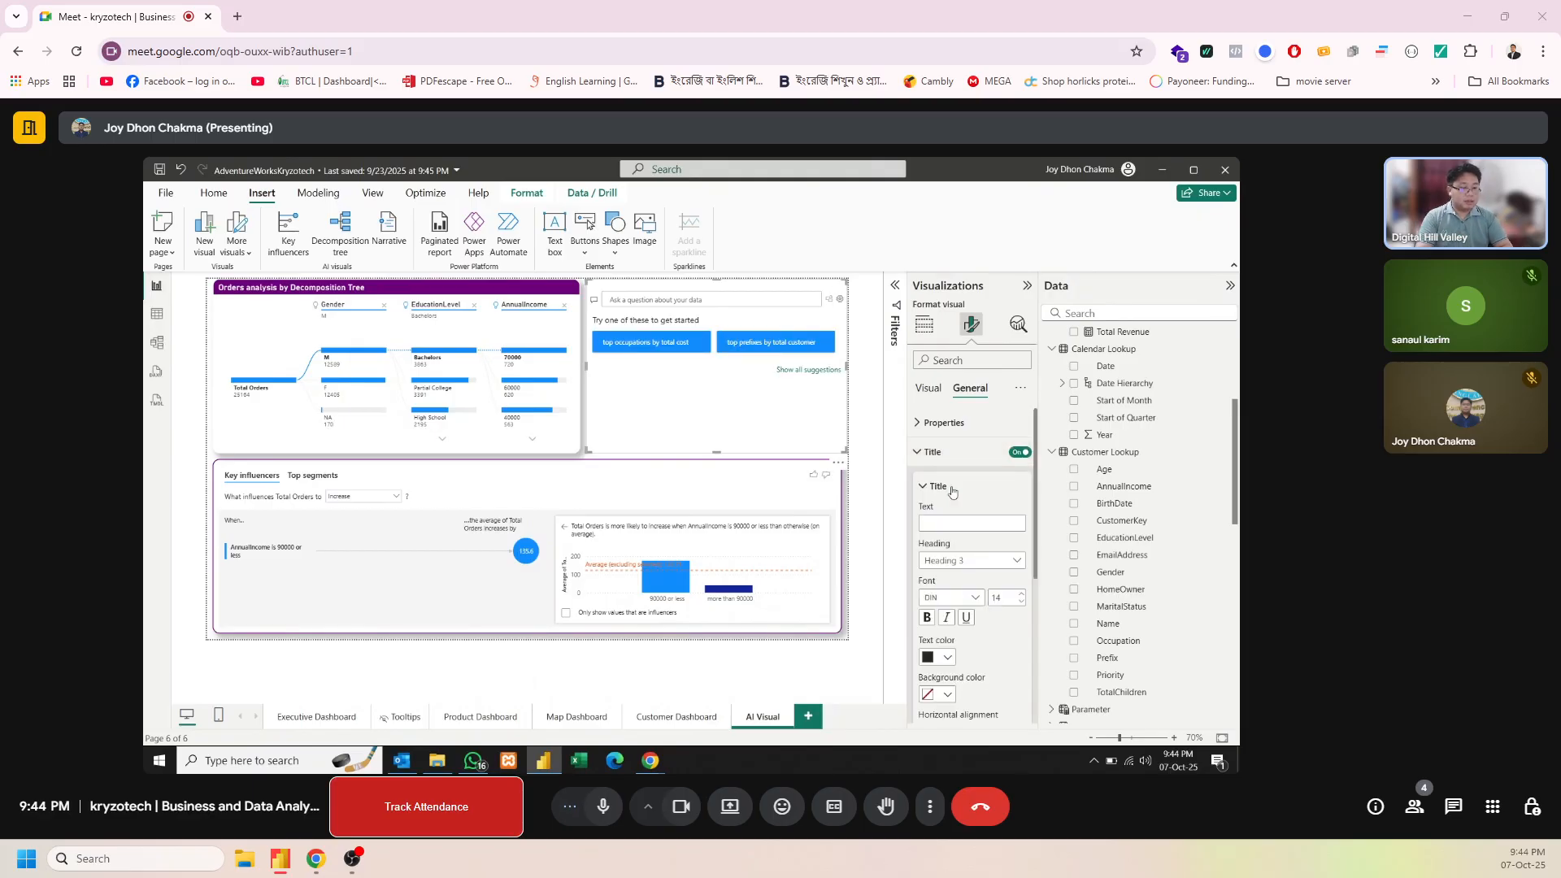
Set the Q&A visual's title text to "Ask Anything Based on Data"
click(946, 523)
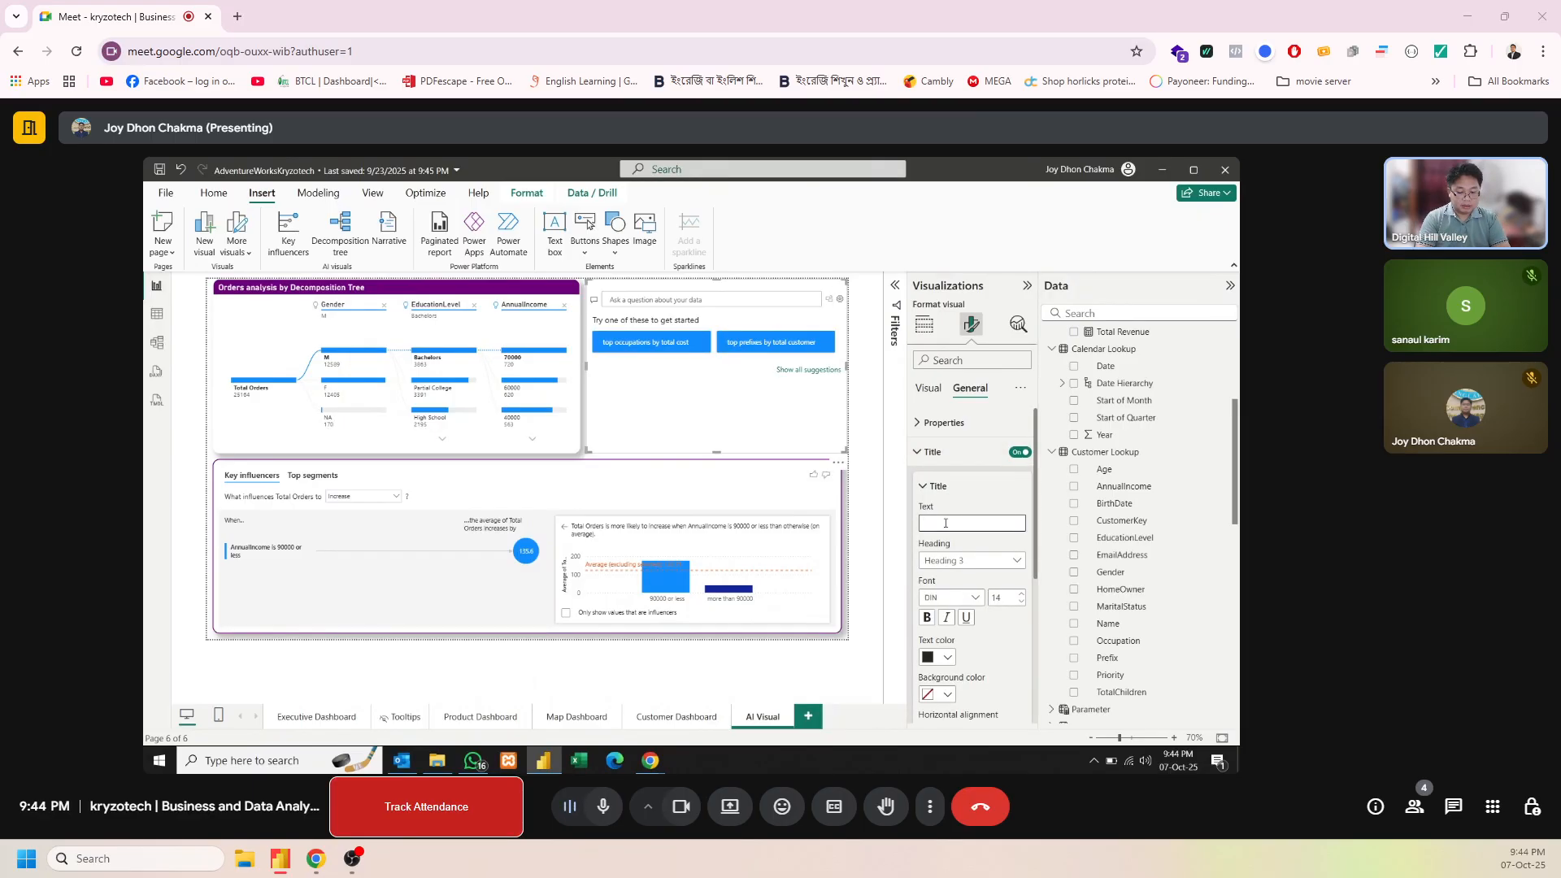
text(Ask What)
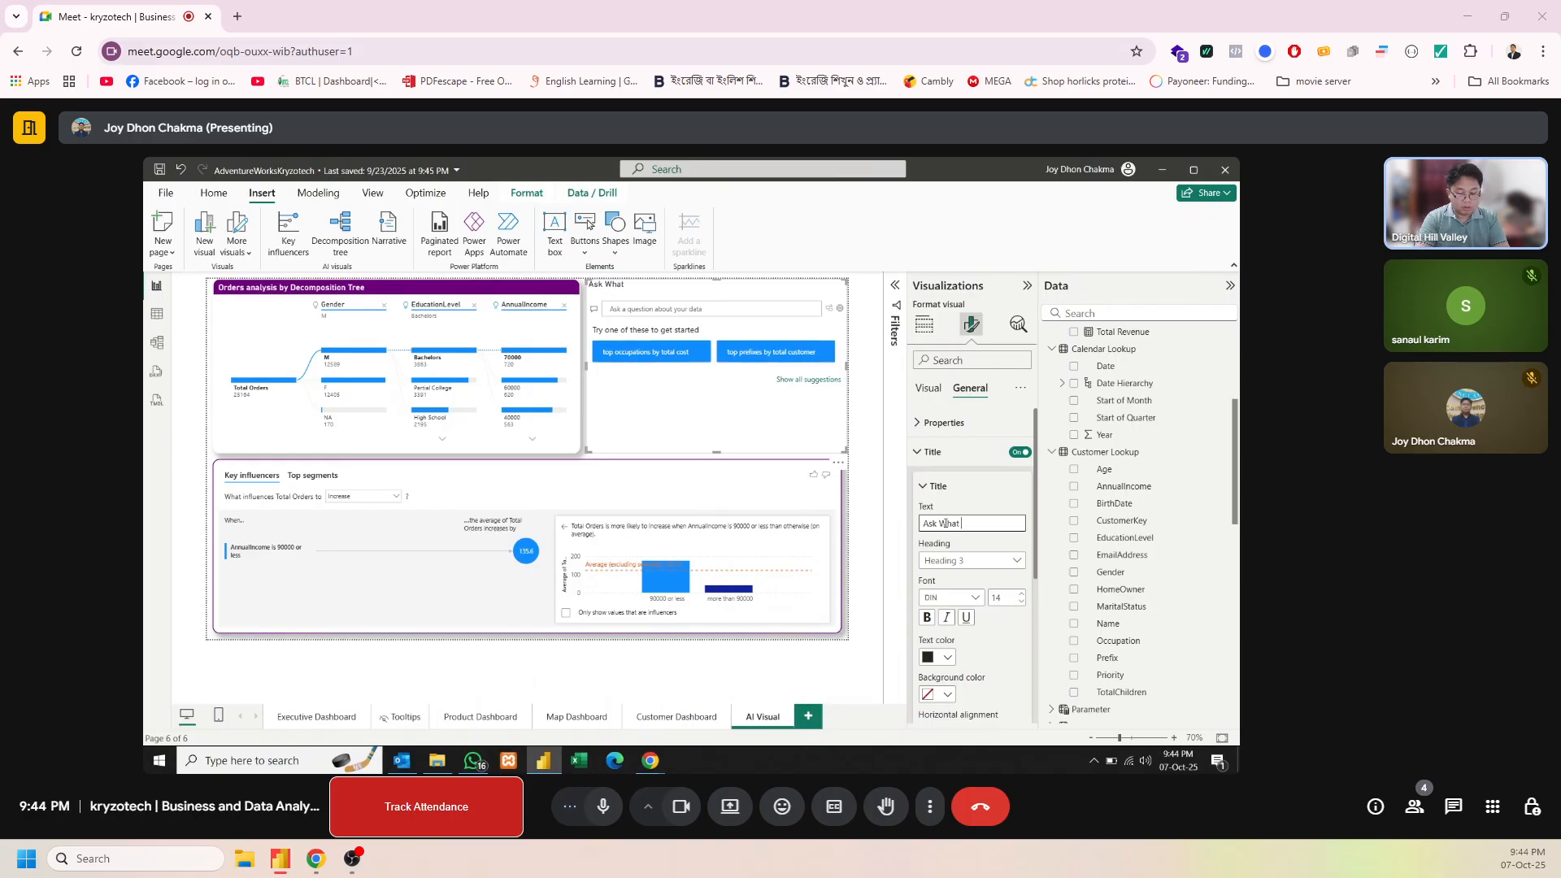
key(BackSpace)
key(BackSpace)
key(BackSpace)
key(BackSpace)
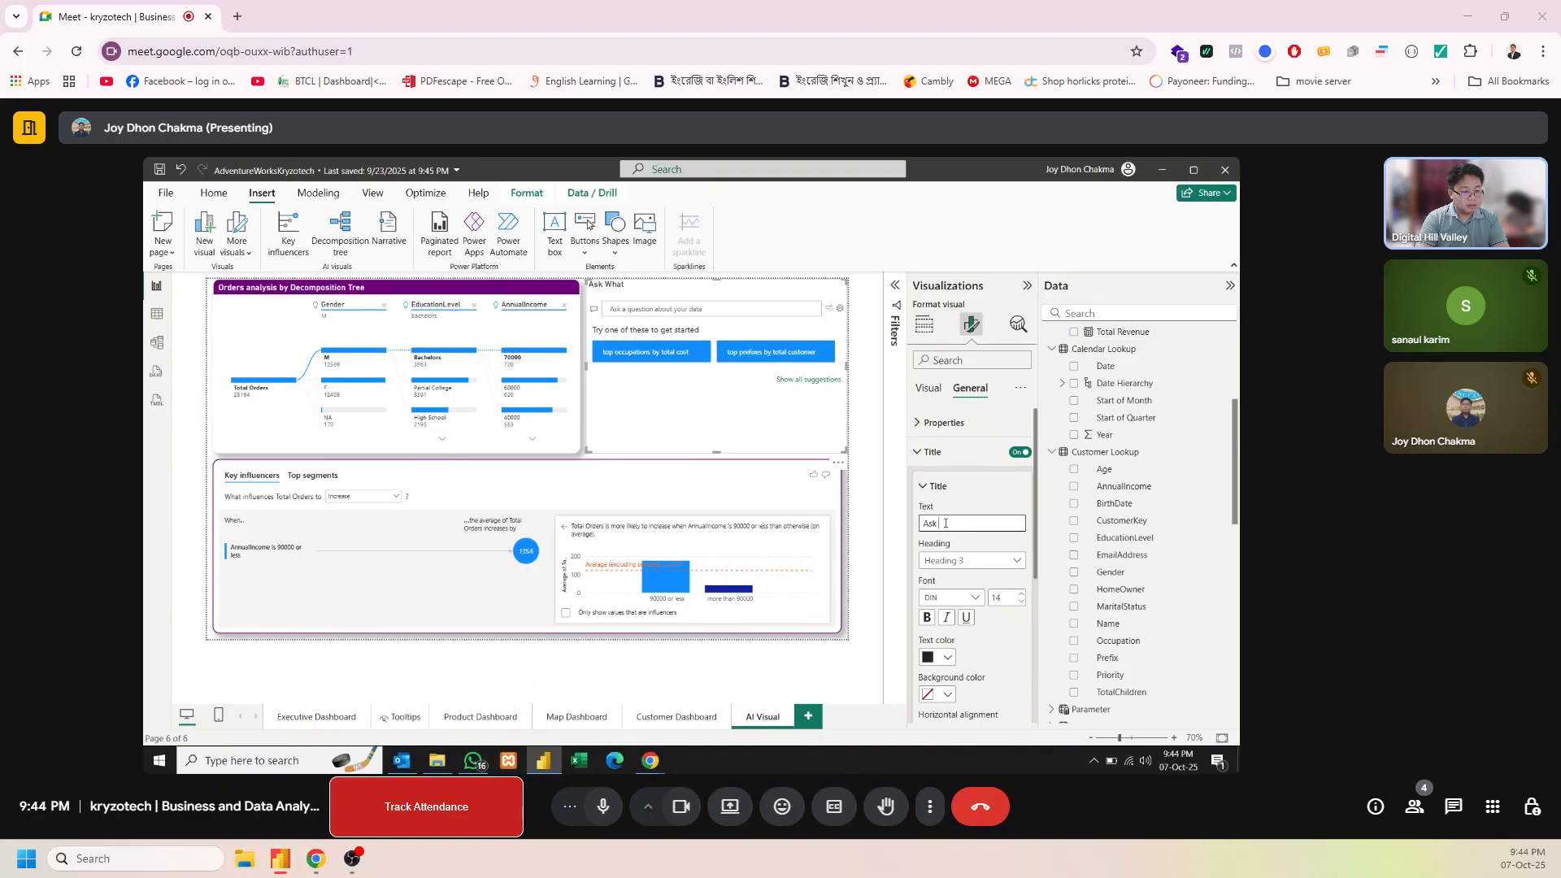
text(A)
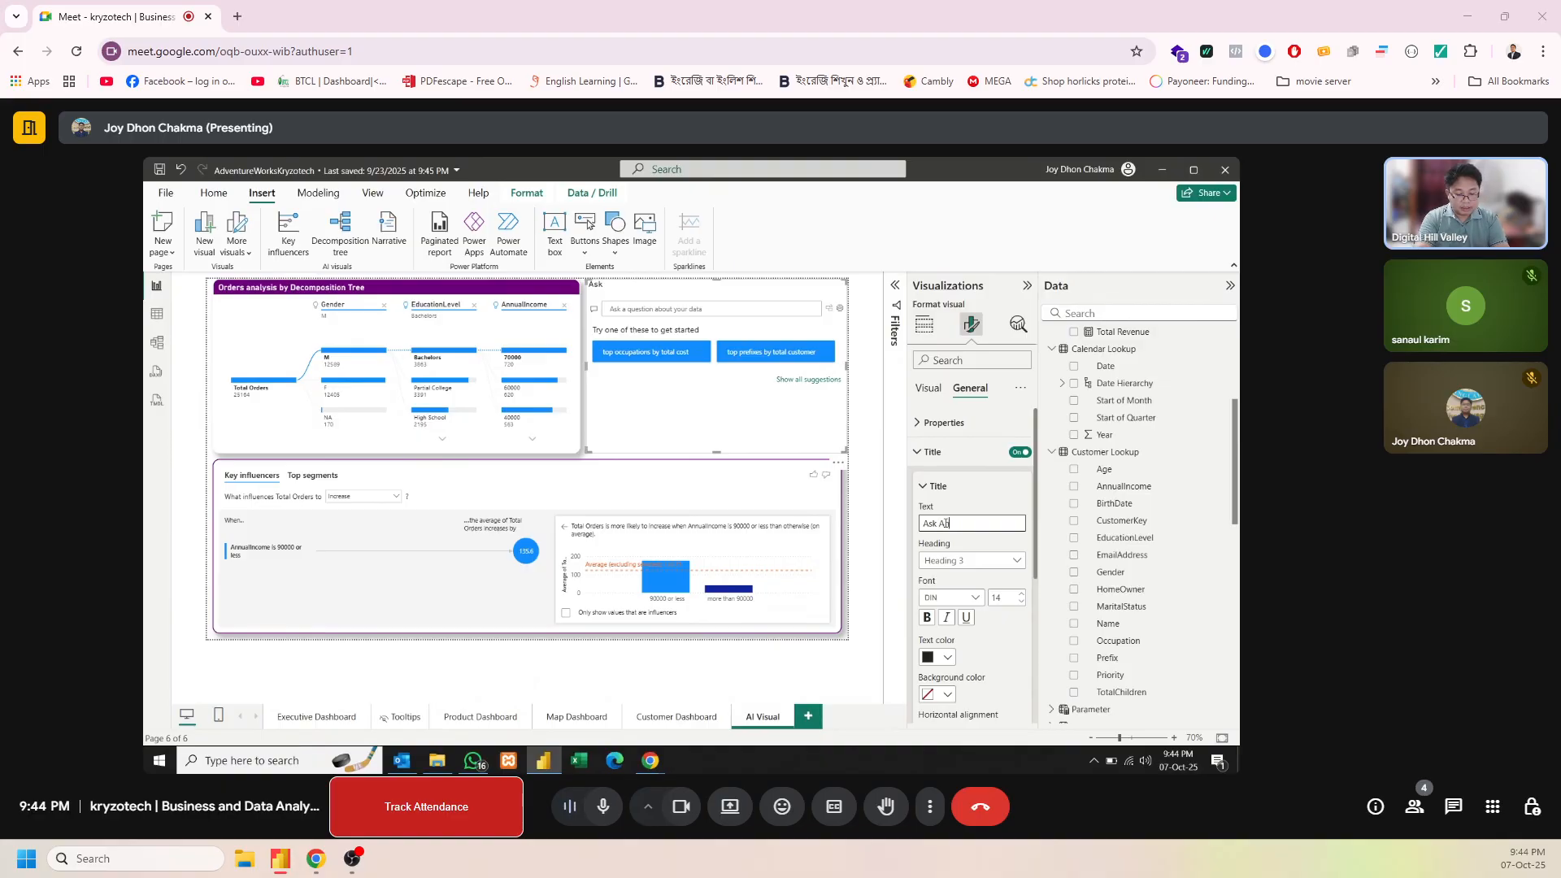
text(nything Based on Data)
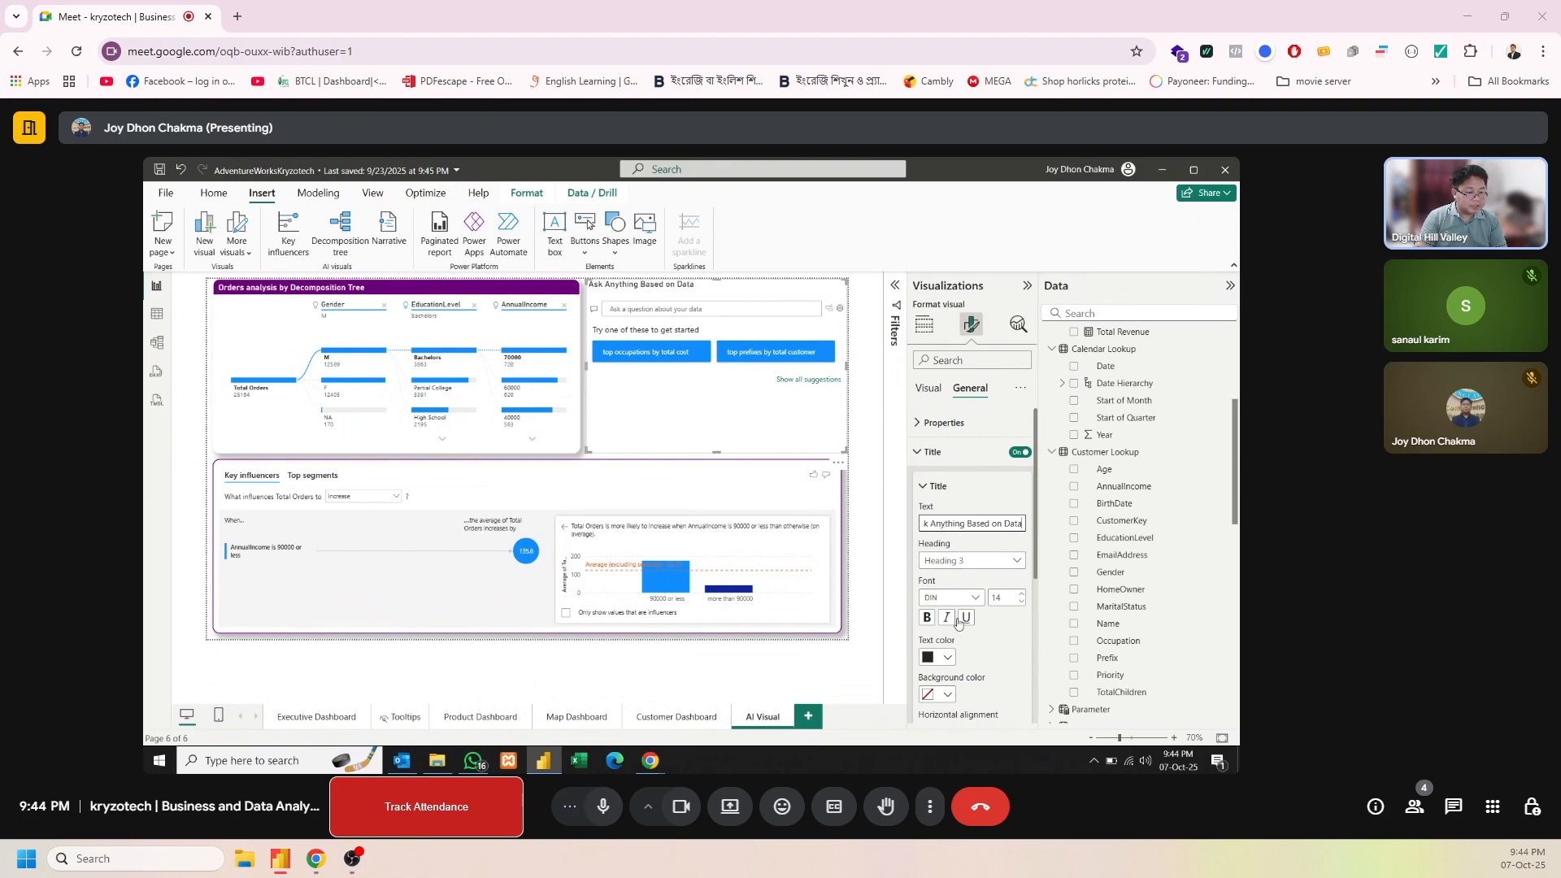
Give the Q&A visual's title a purple background matching the decomposition tree's title
scroll(1036, 558, down, 3)
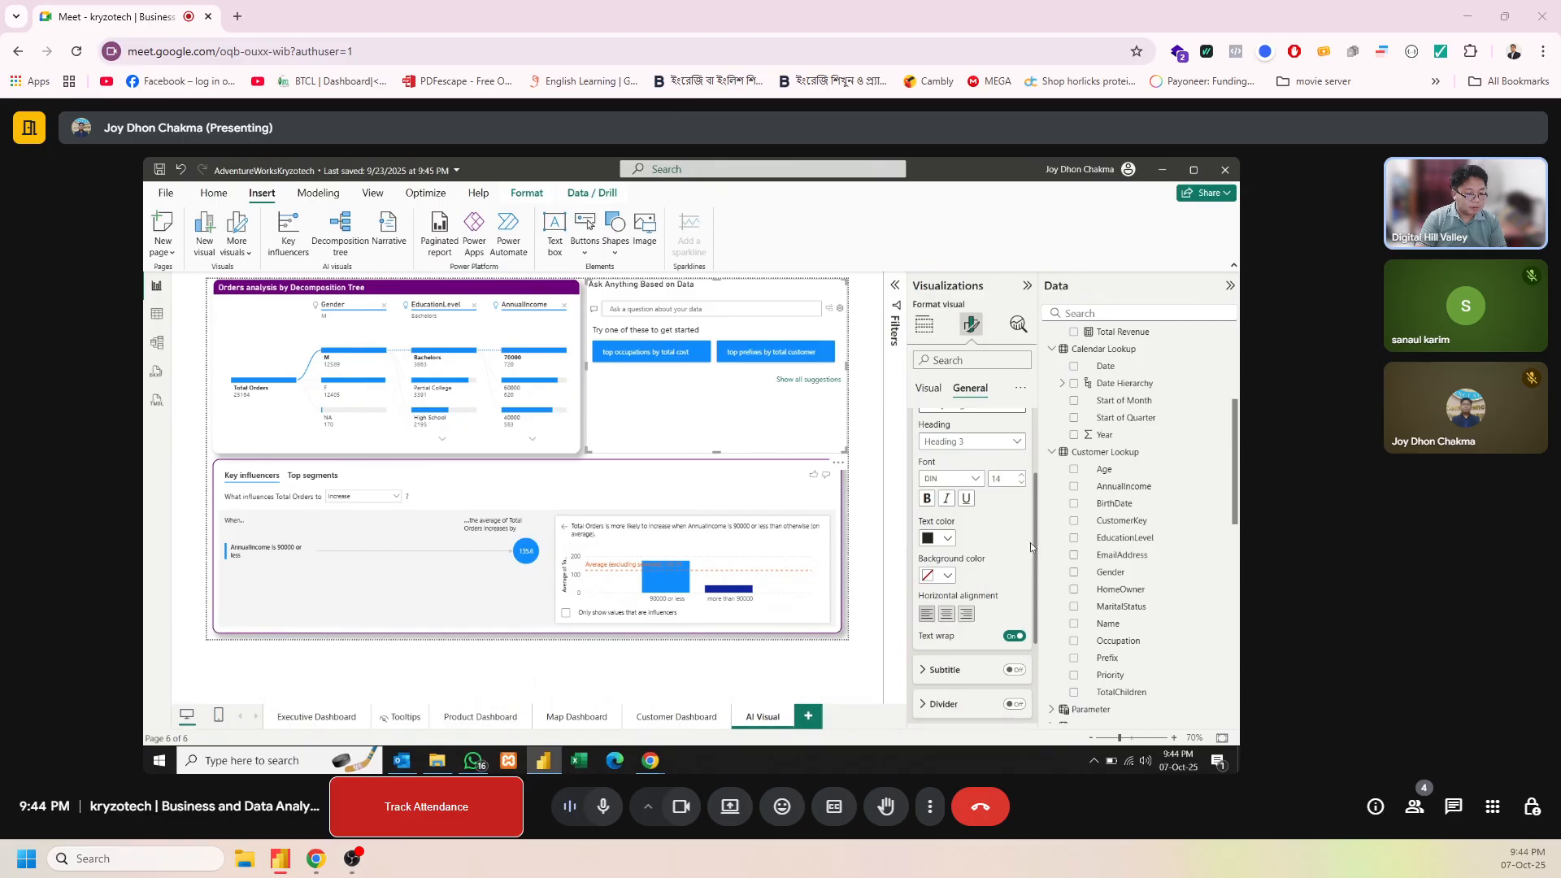
click(949, 575)
click(995, 303)
scroll(981, 651, down, 3)
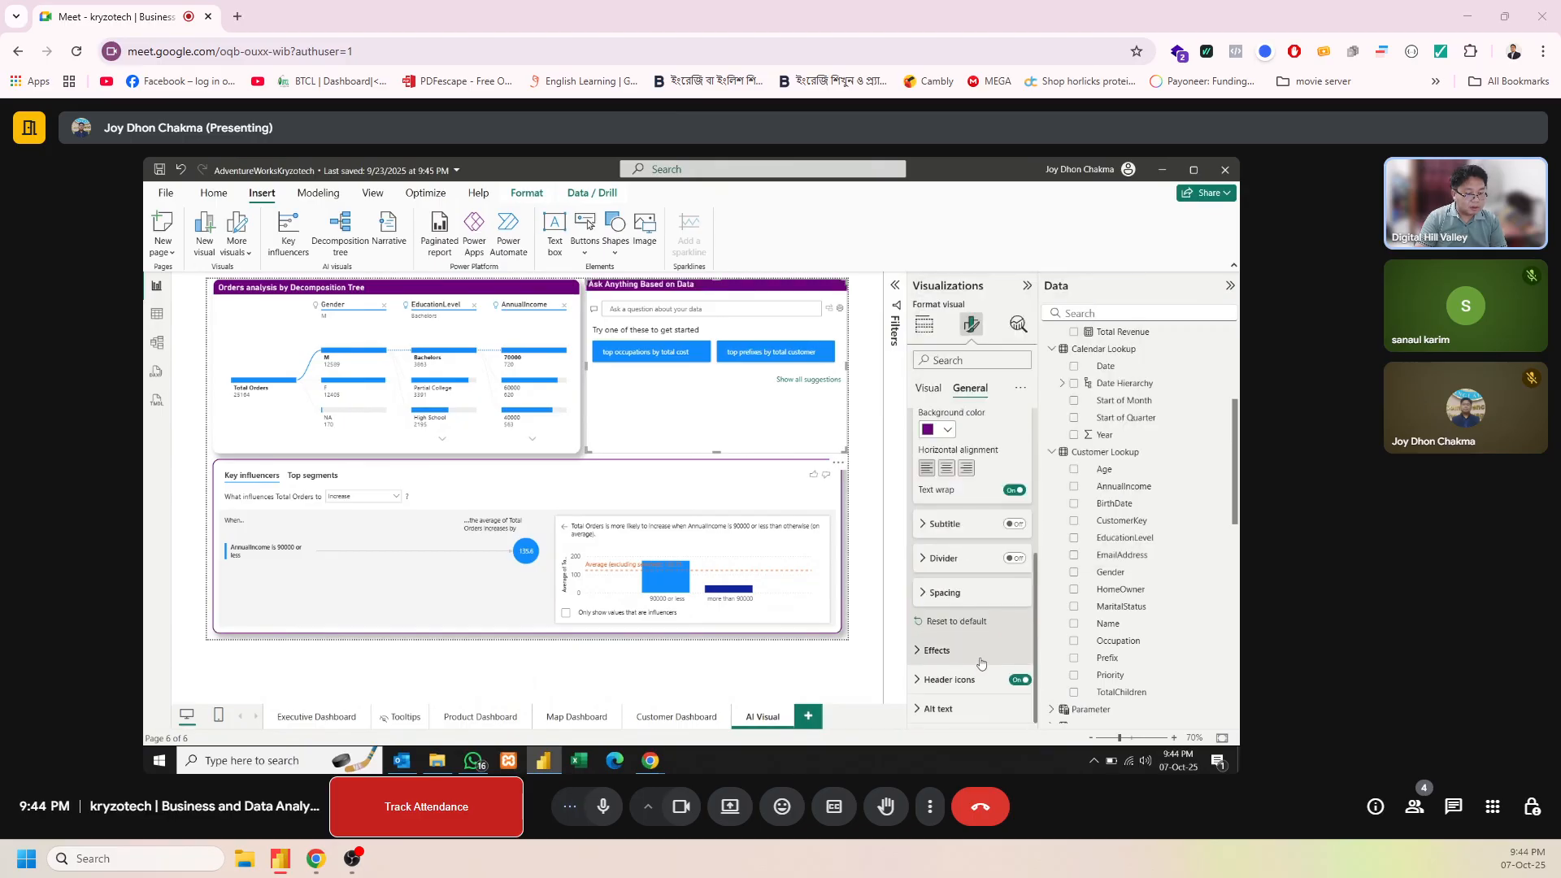
Turn on the Q&A visual's border and shadow, and color the border white
click(981, 652)
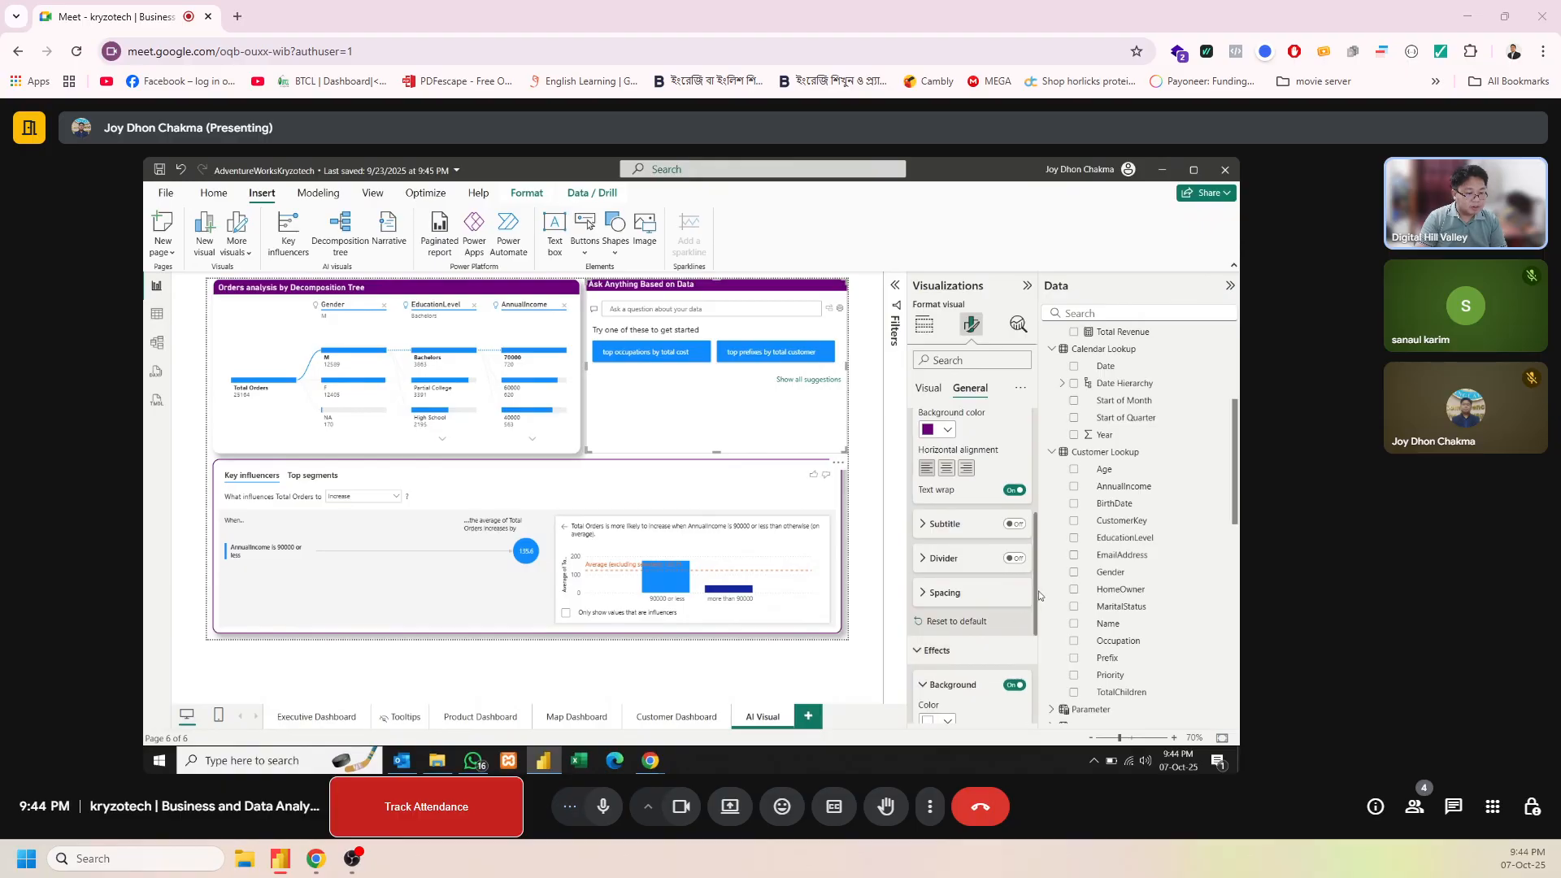
drag(1031, 597, 1033, 675)
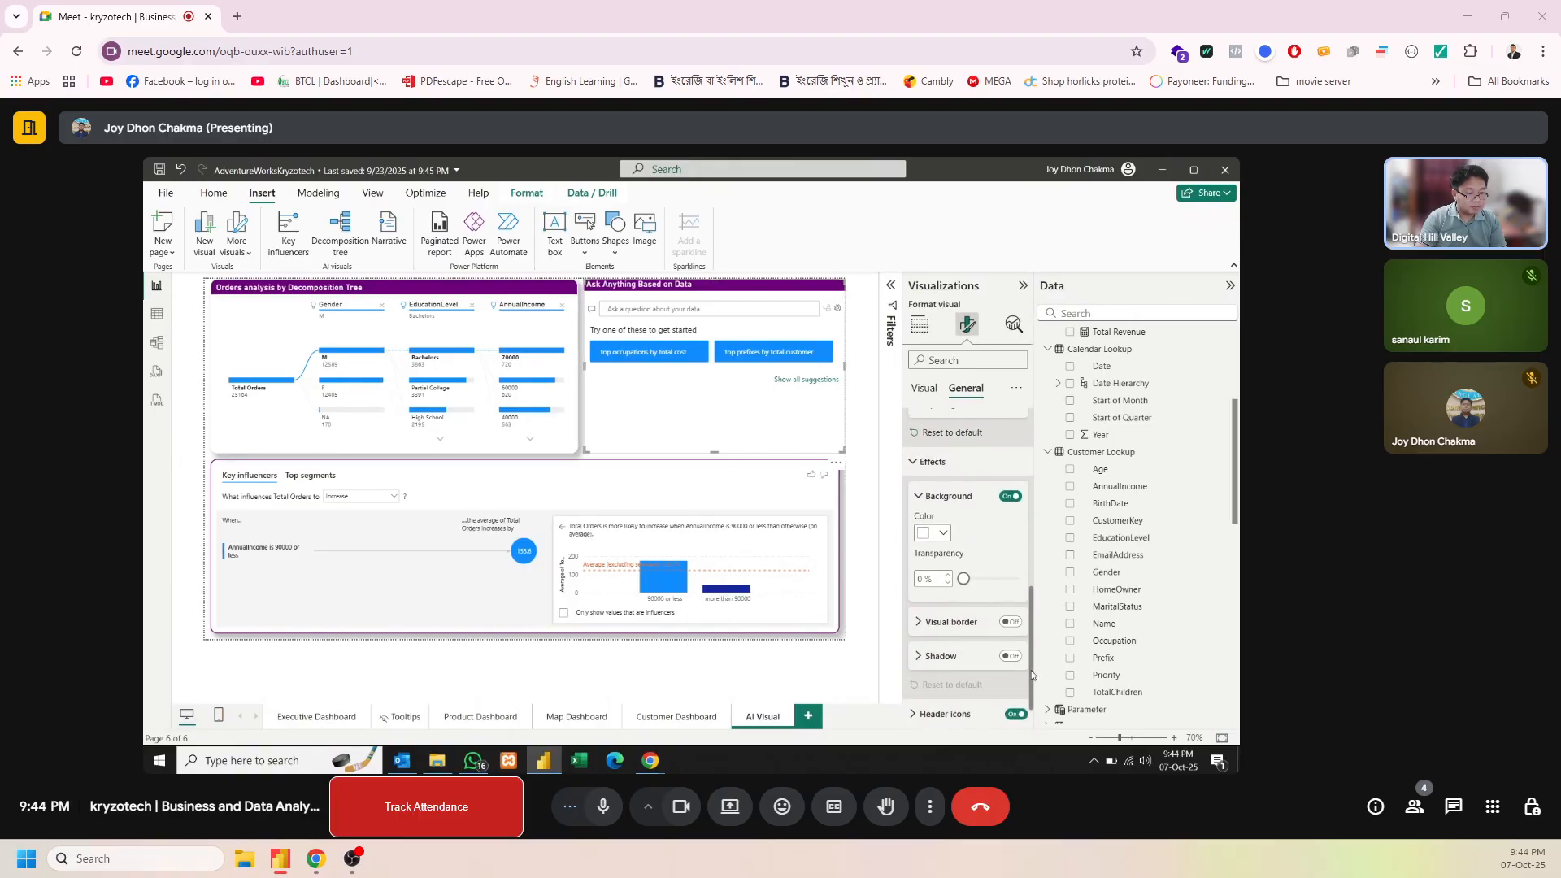
click(1010, 622)
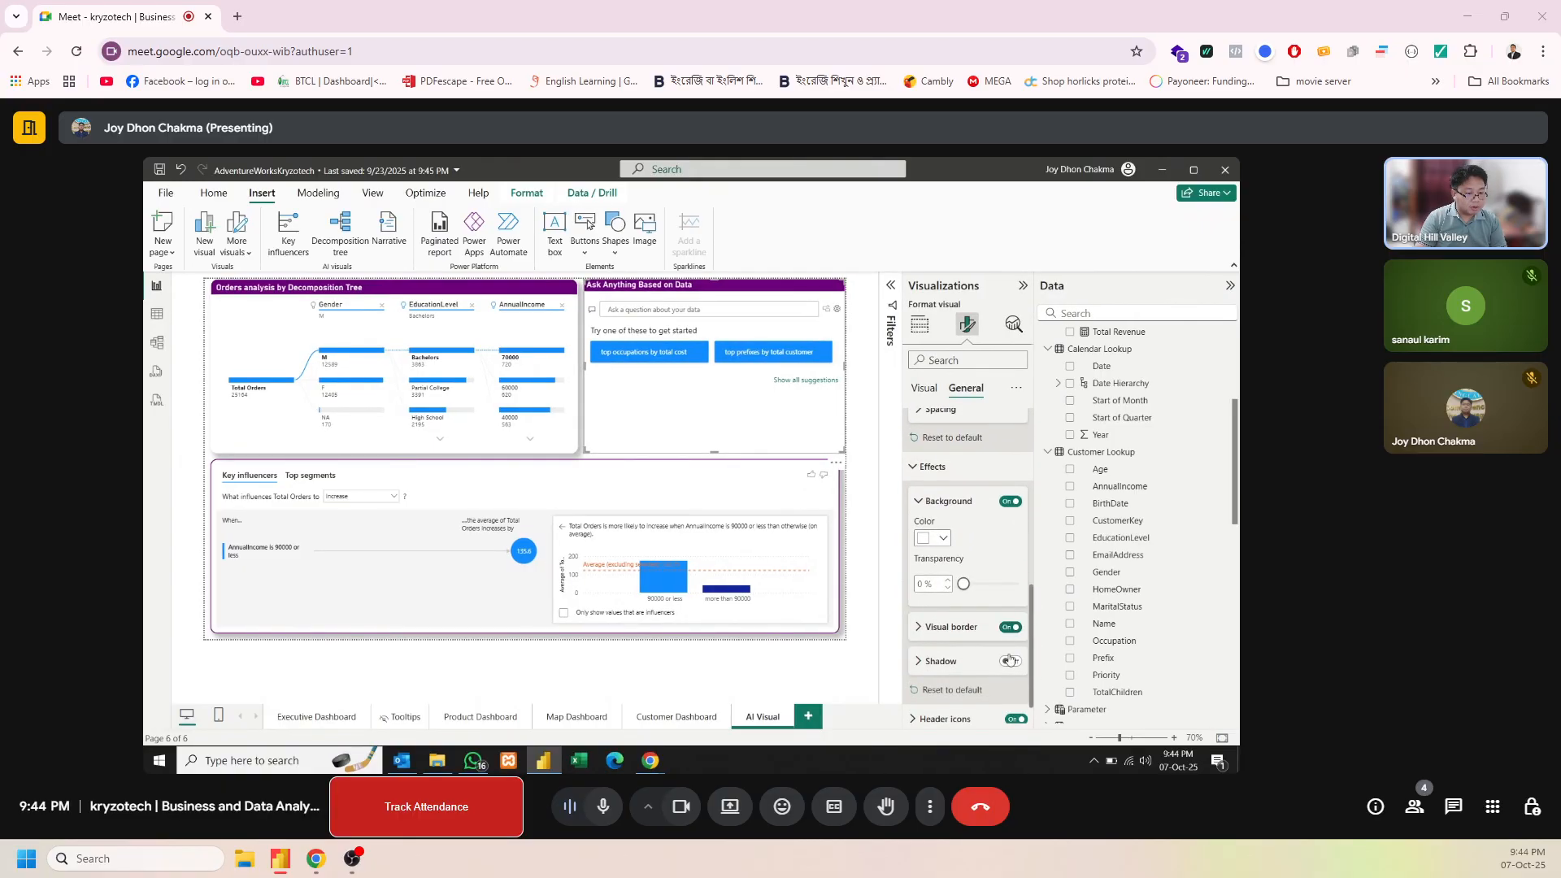
click(948, 632)
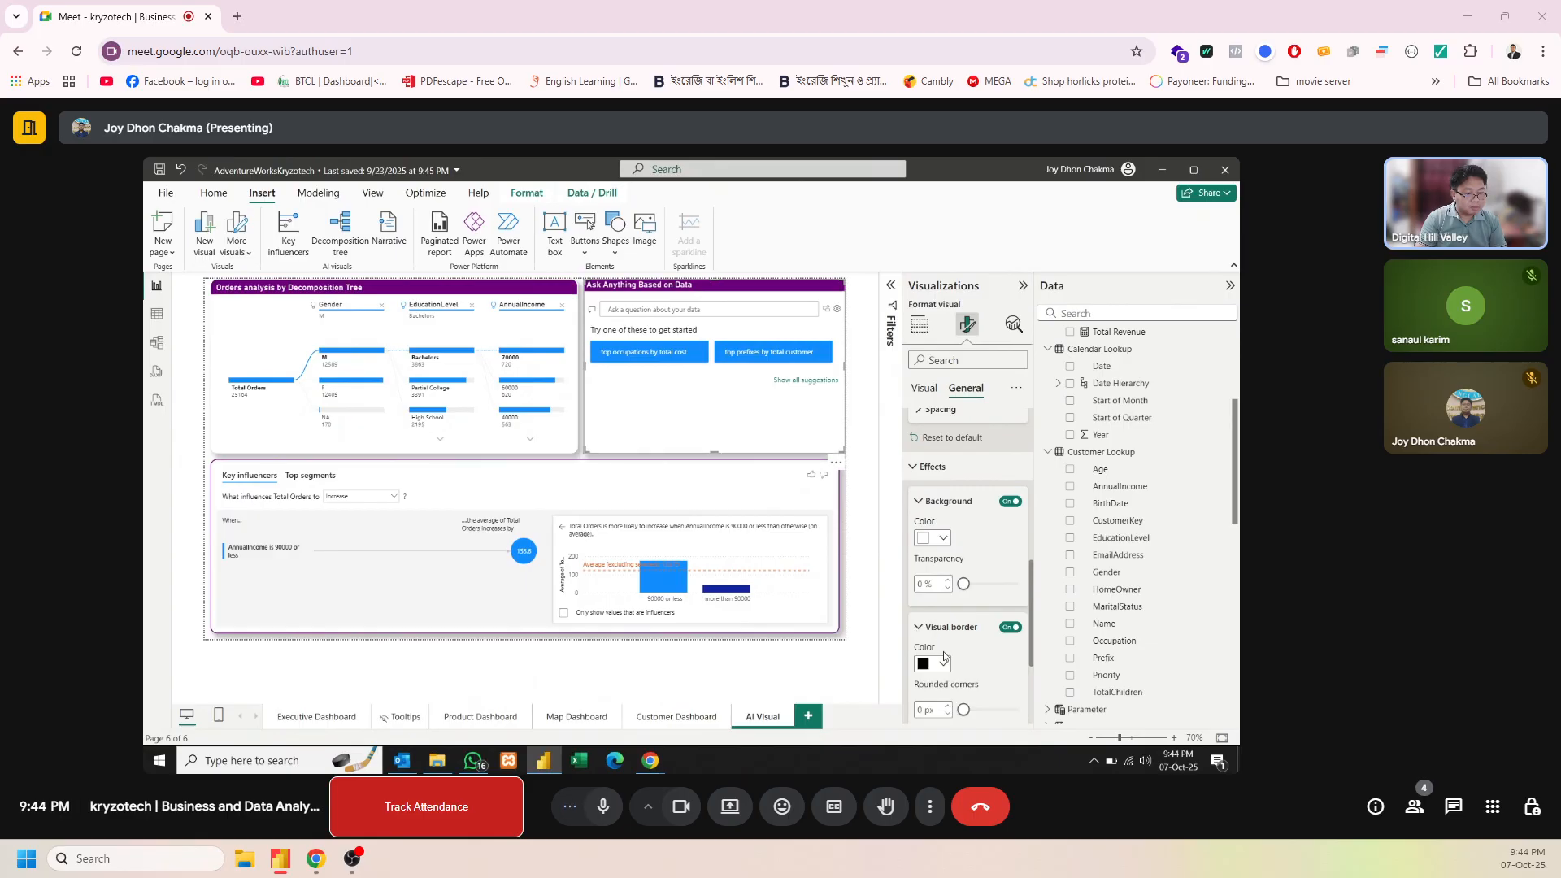
click(944, 663)
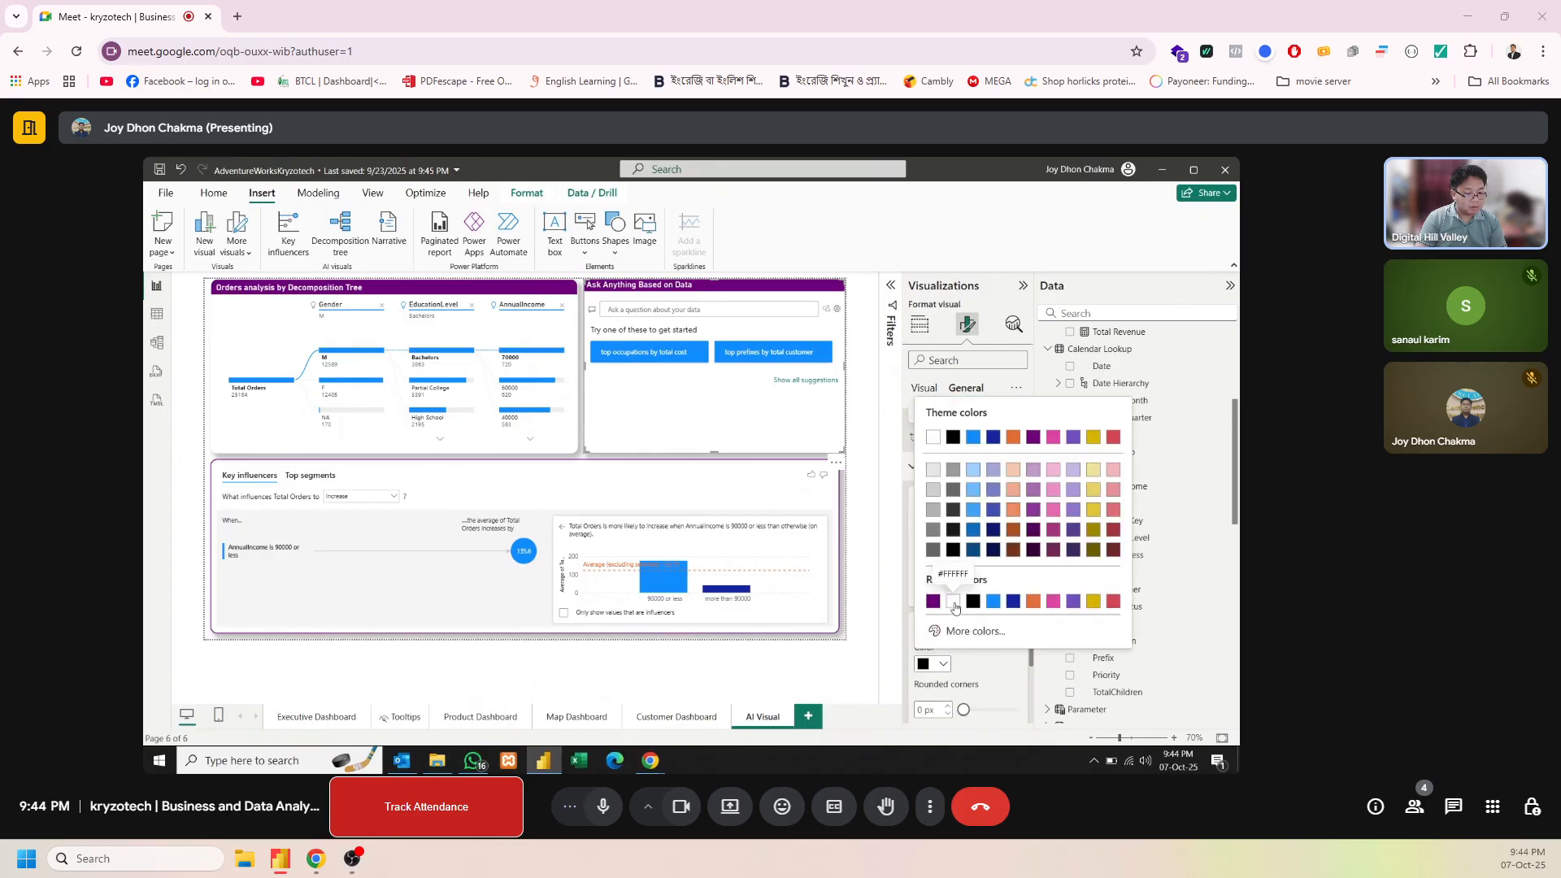
click(954, 606)
Set the rounded corners of the Q&A visual's border to 14 px
click(934, 711)
text(1)
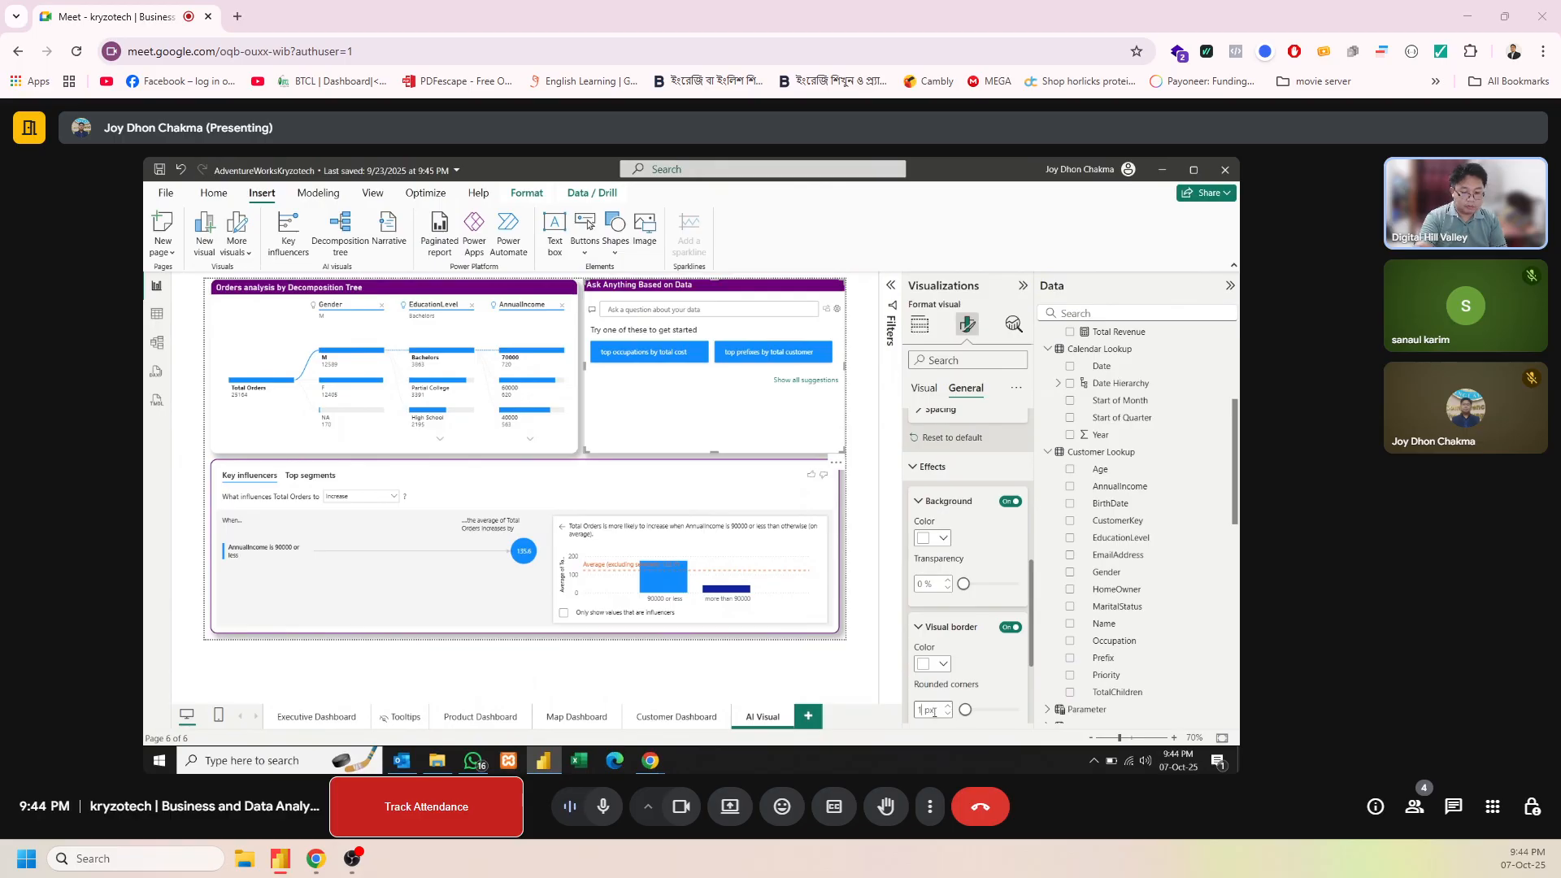
text(4)
key(Return)
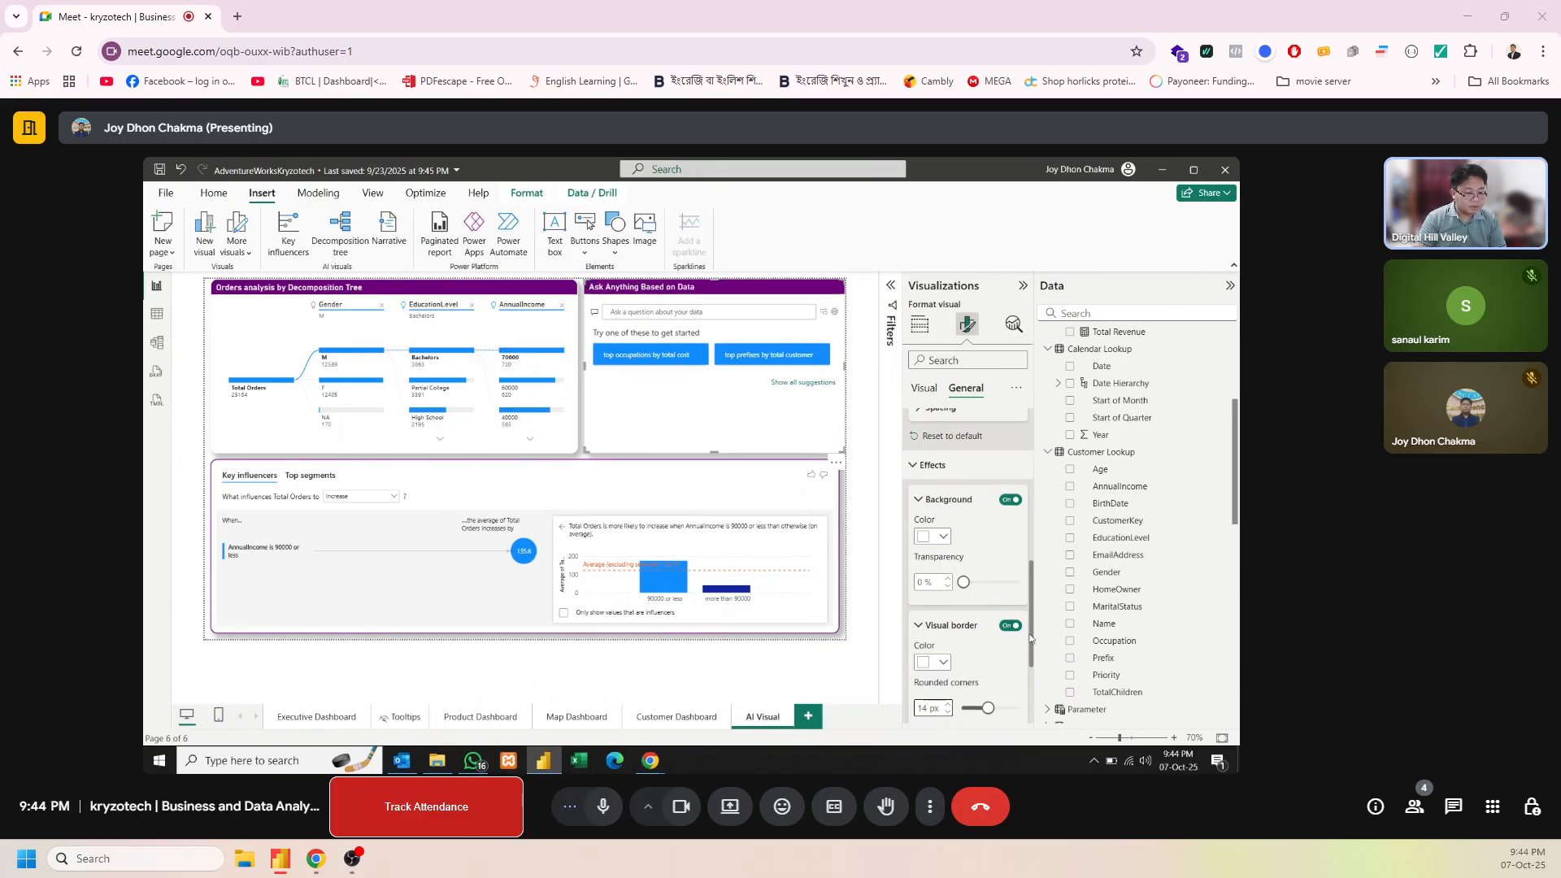
Set the Q&A border width to 2 px and narrow the visual slightly to align with the key influencers visual's outer edge
scroll(1030, 639, down, 3)
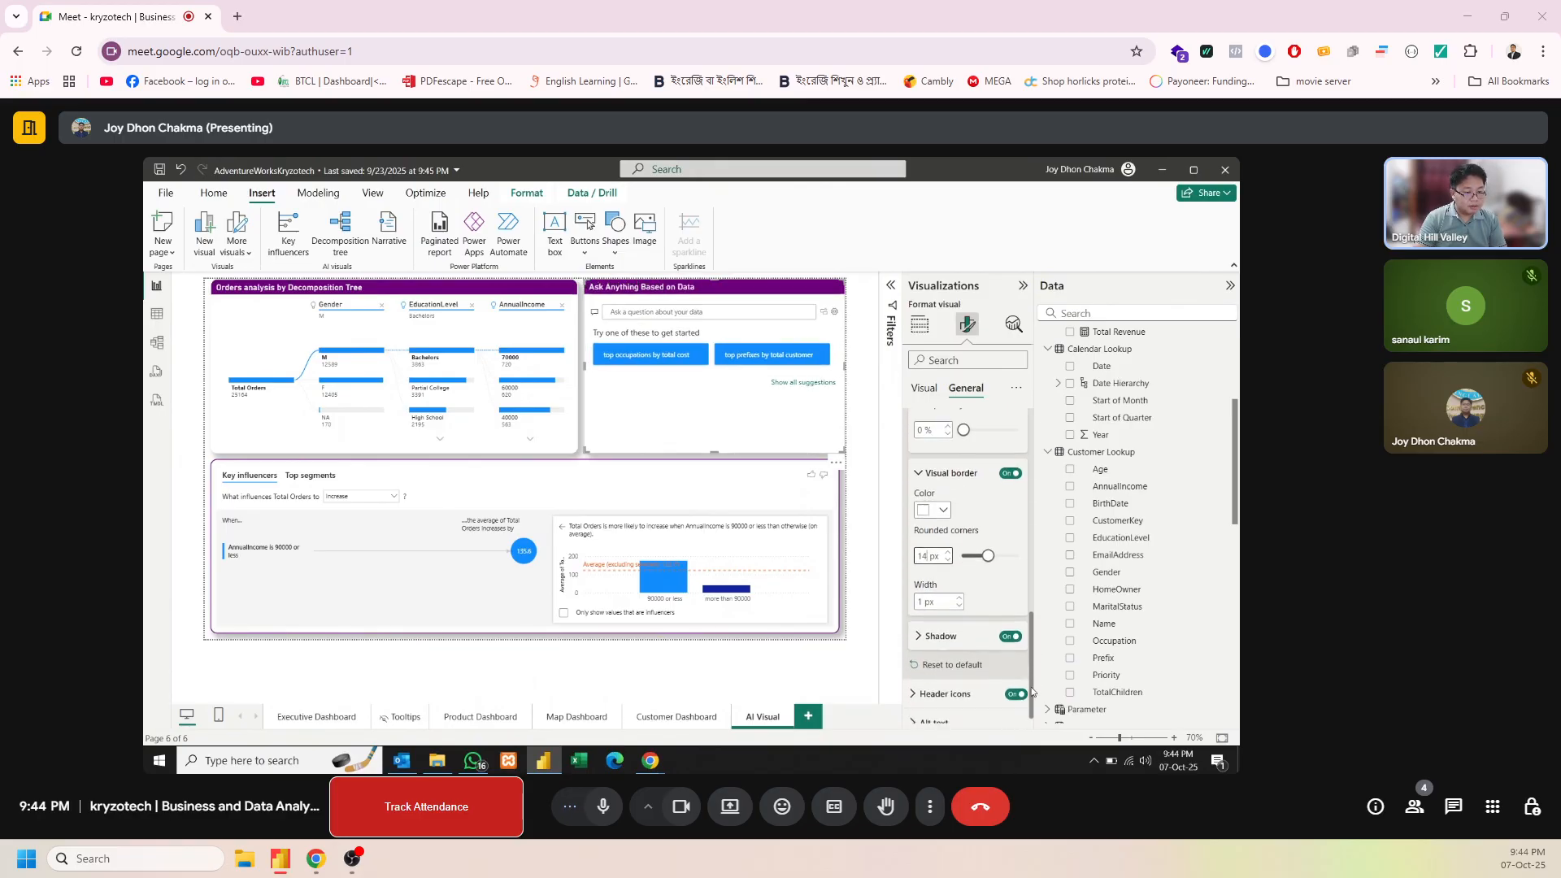
click(959, 605)
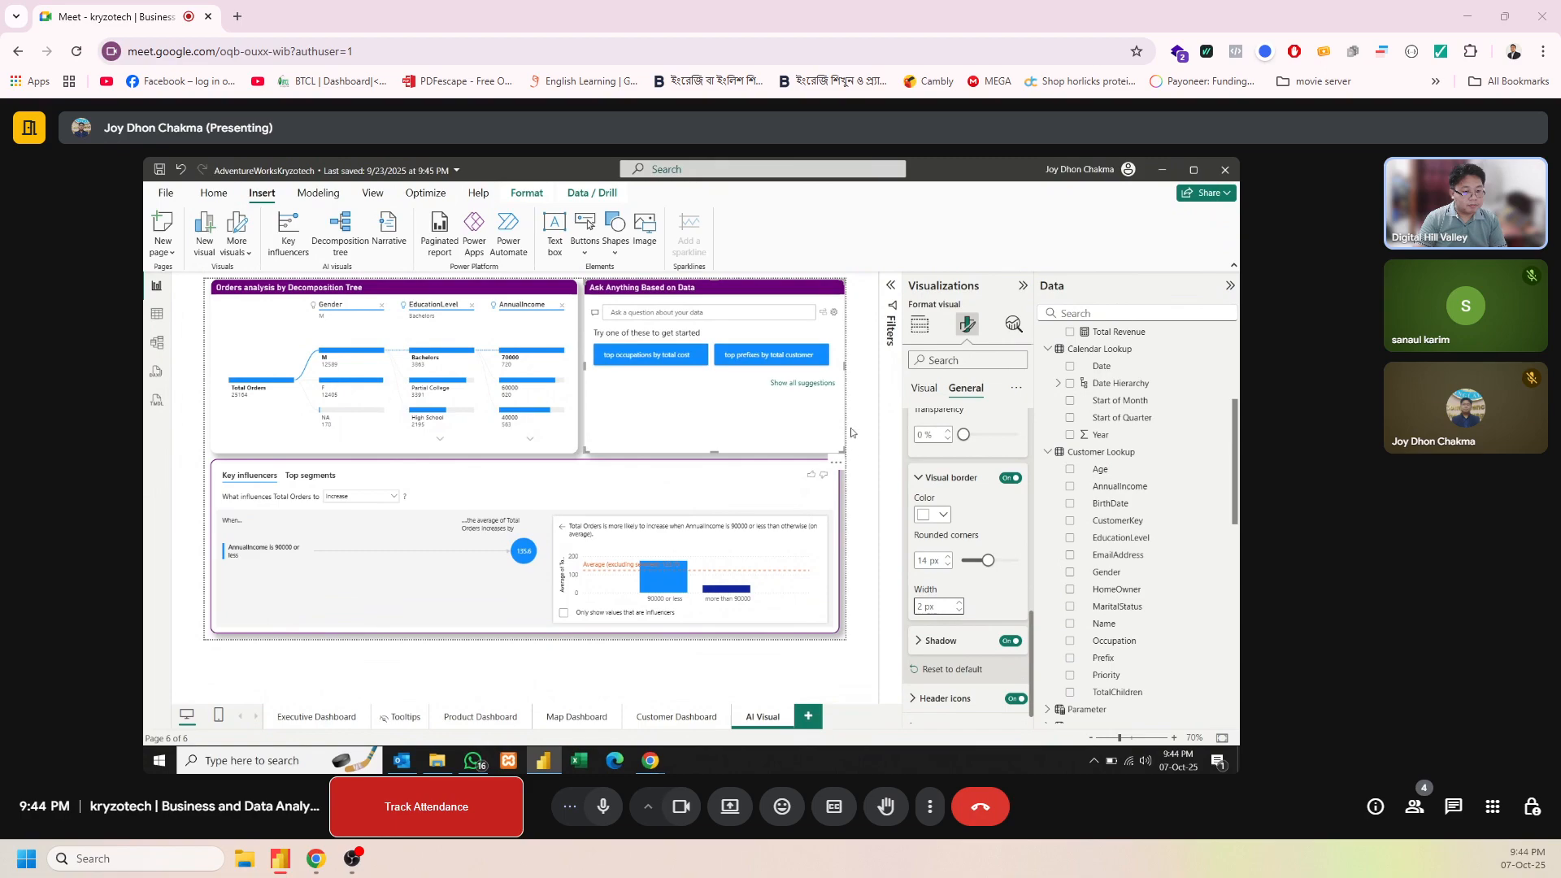
drag(843, 365, 839, 367)
click(845, 379)
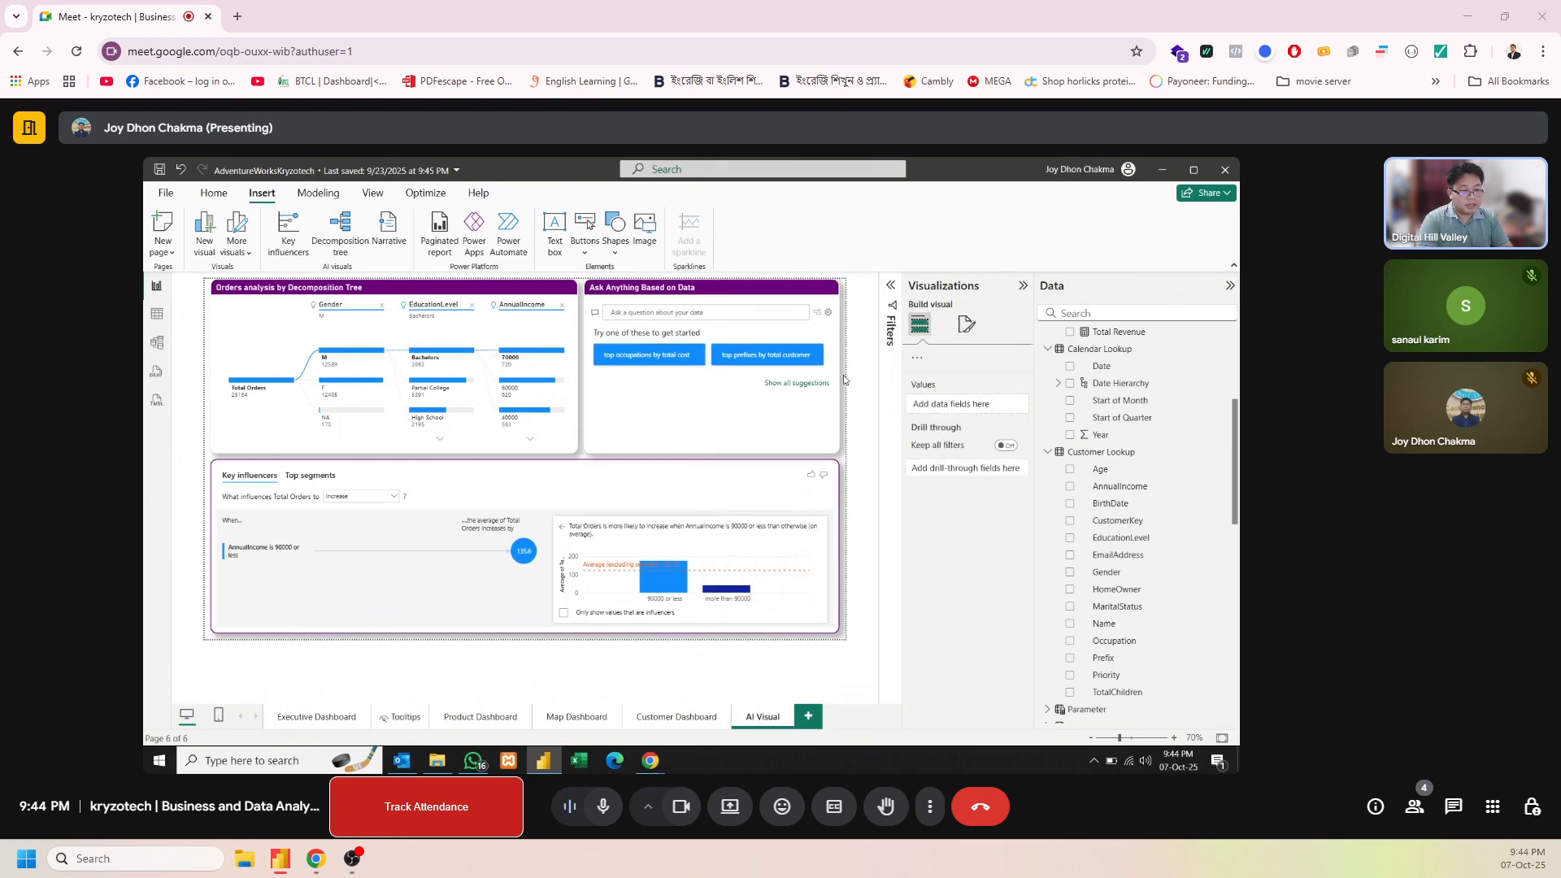
Ask the Q&A visual for "Total Orders"
click(749, 313)
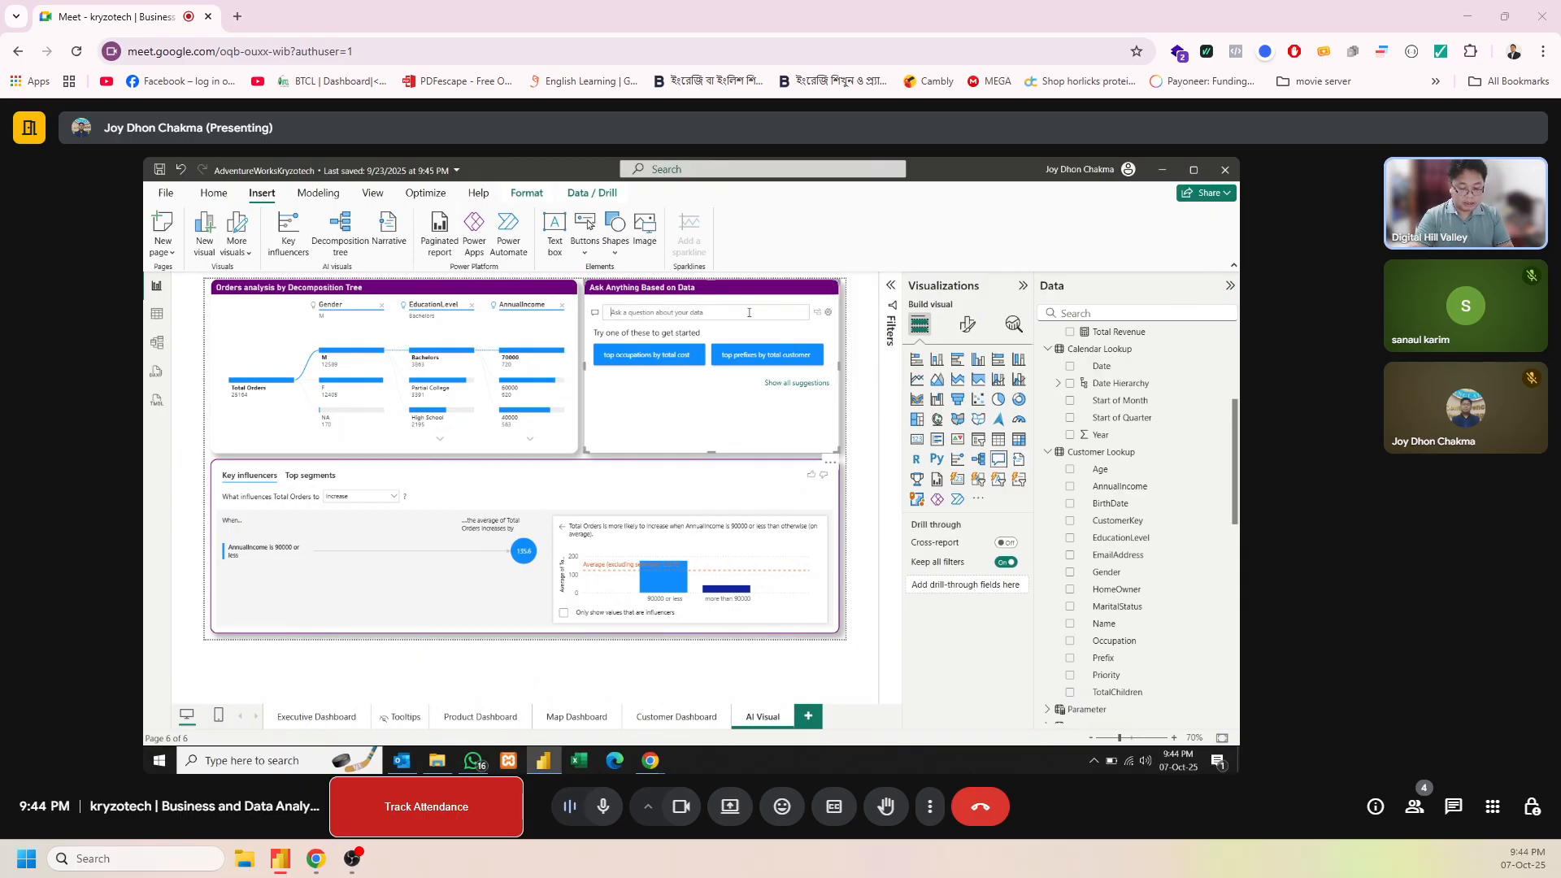
text(Tot)
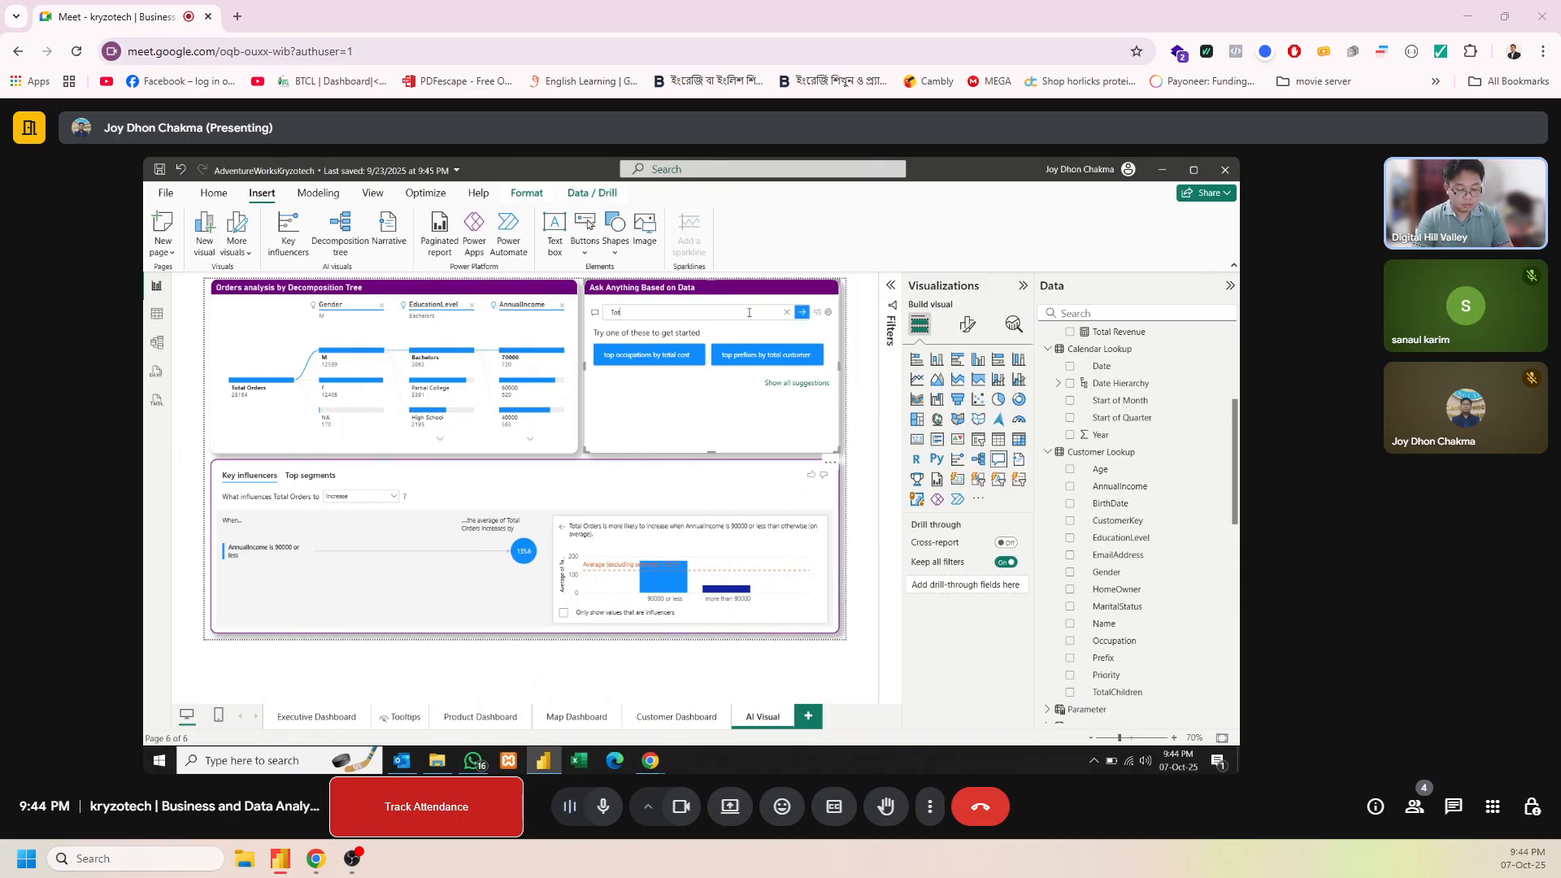
text(al Orders)
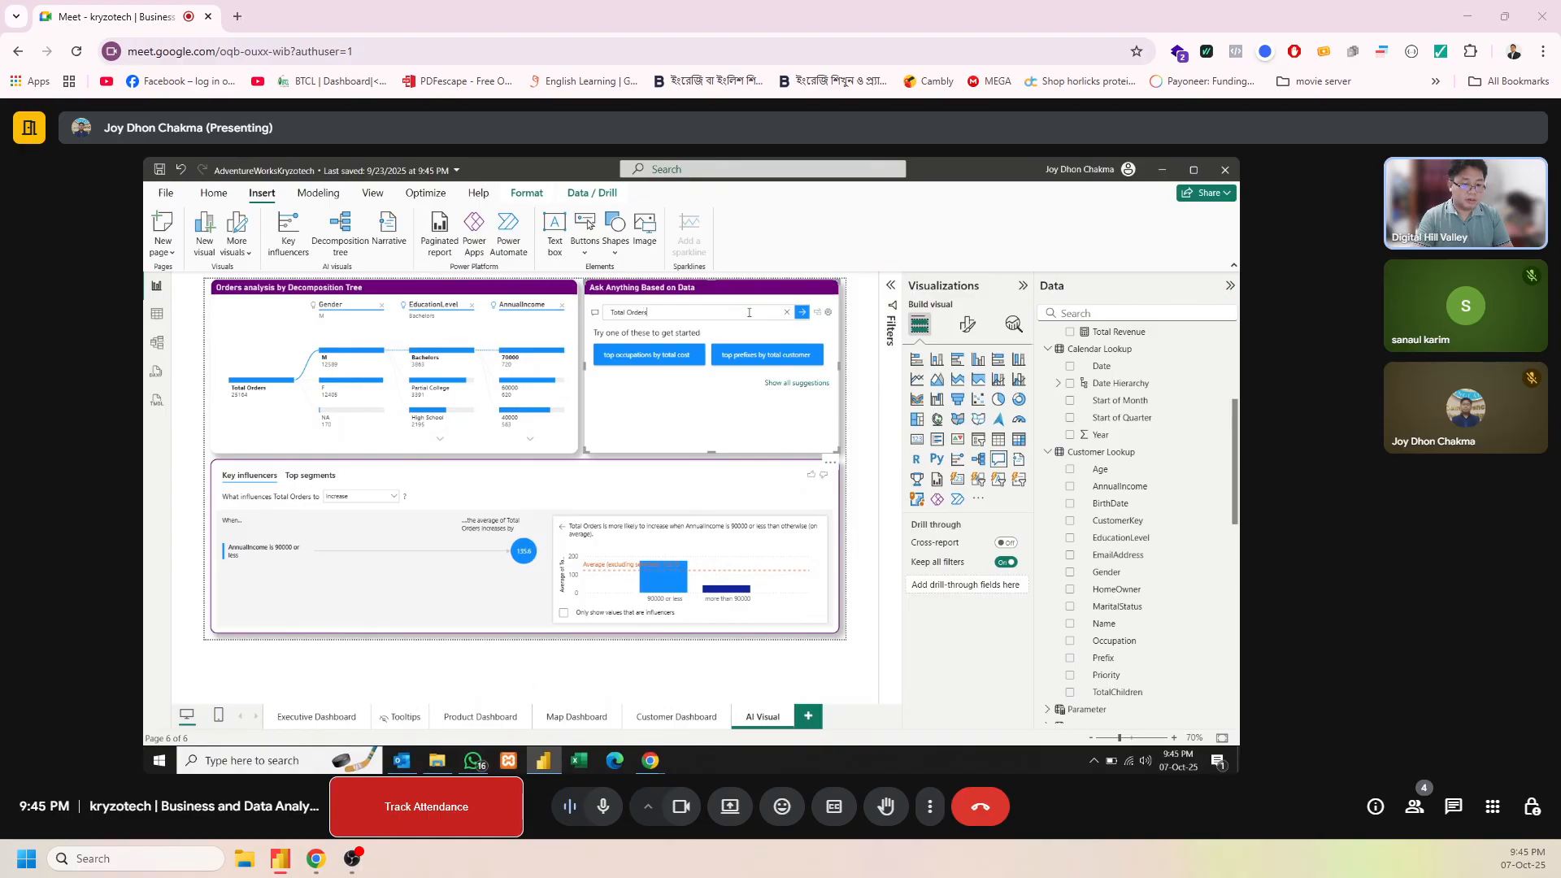
key(Return)
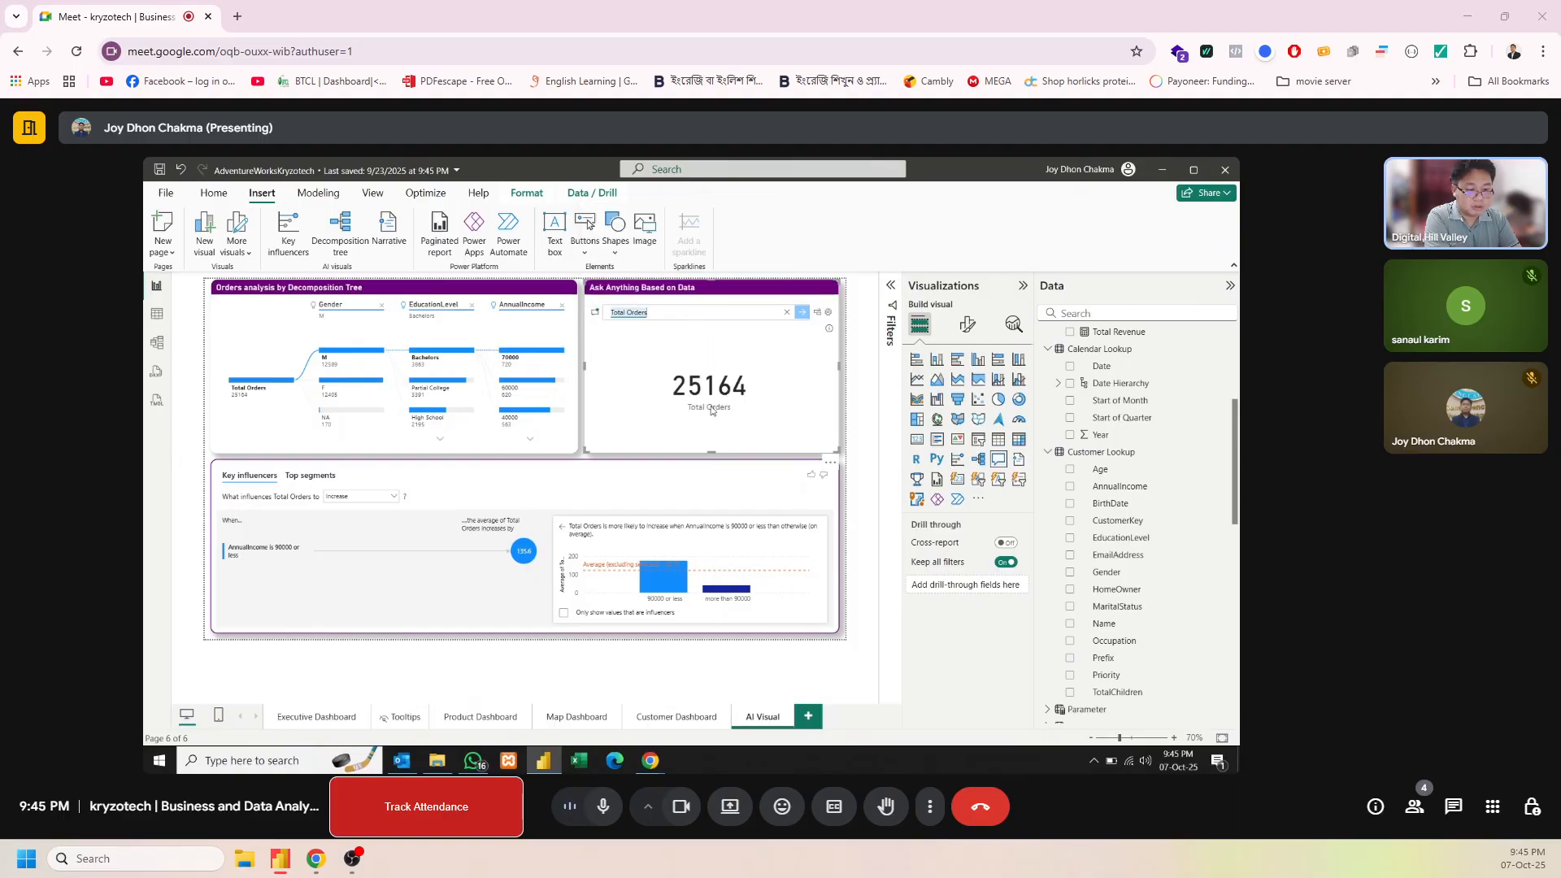
Clear the Q&A question and ask "How Gender = M" instead
click(786, 316)
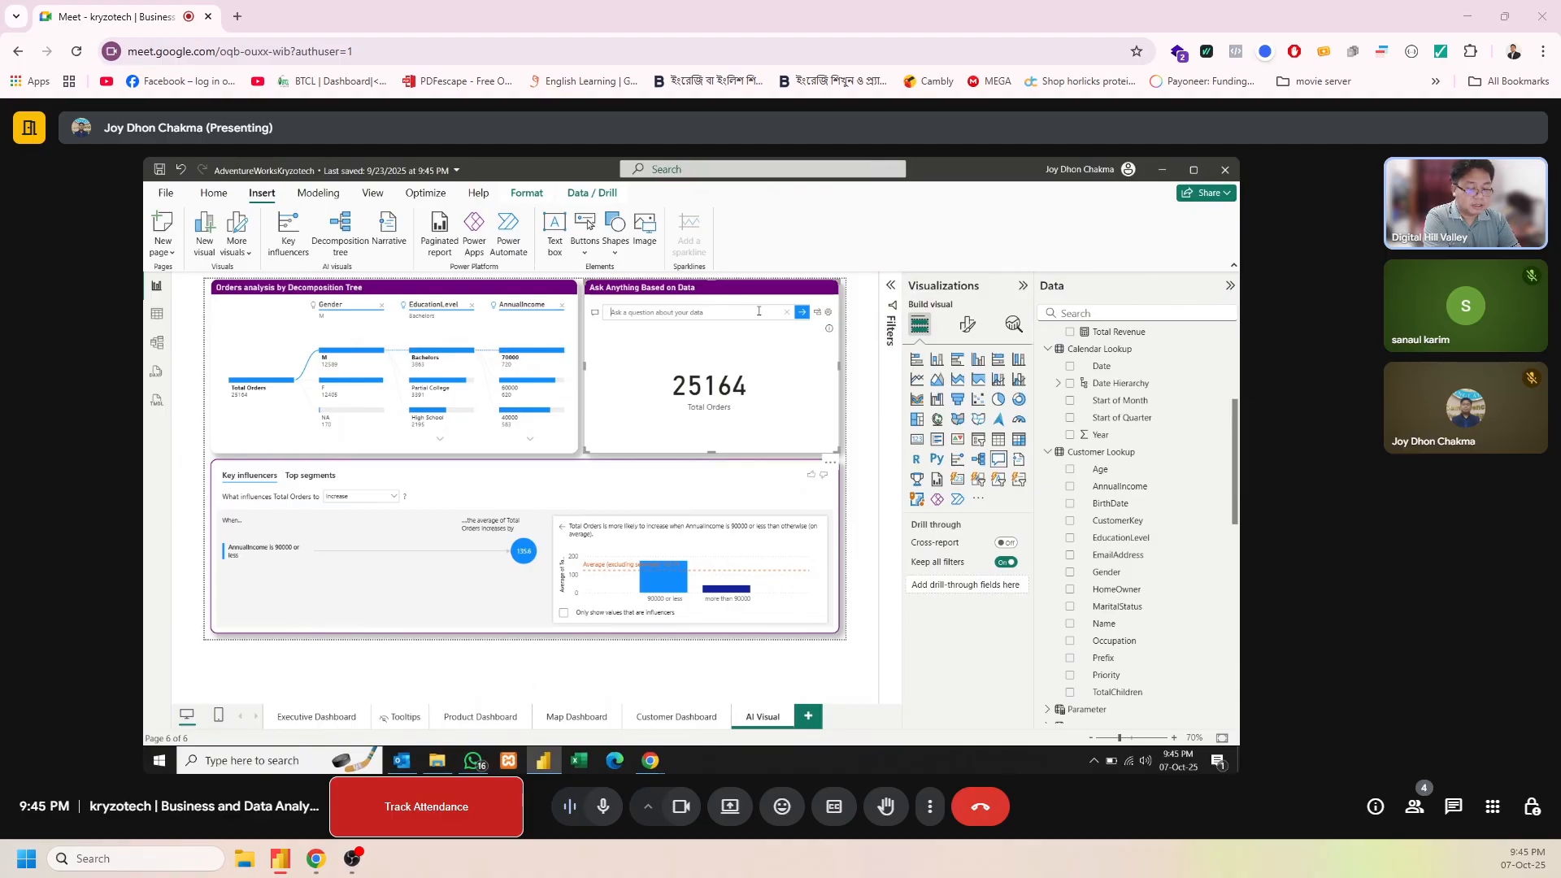
click(759, 312)
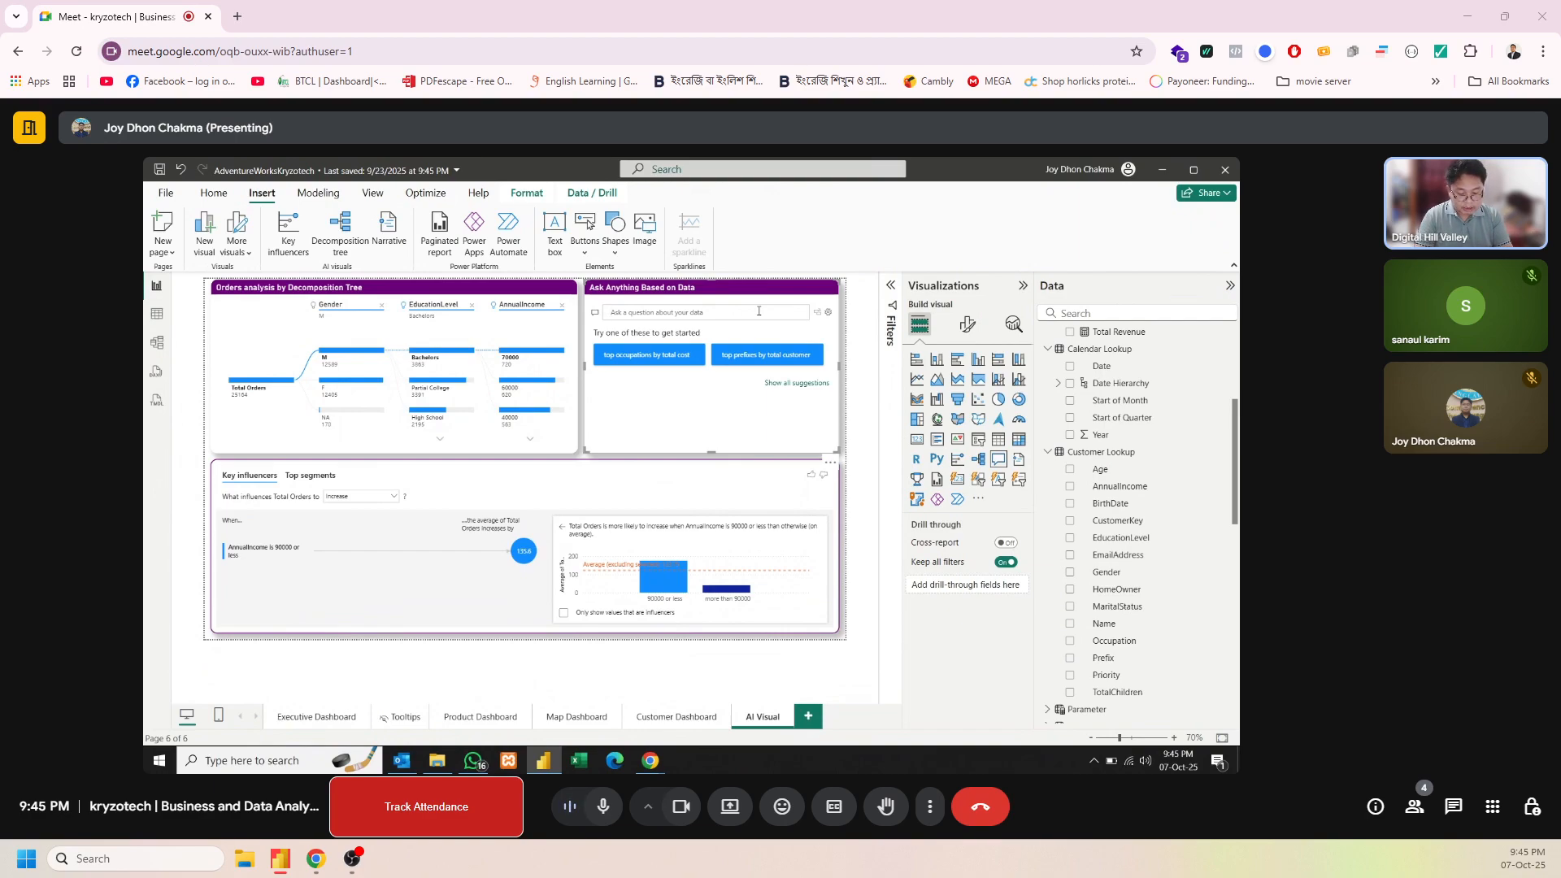
text(How)
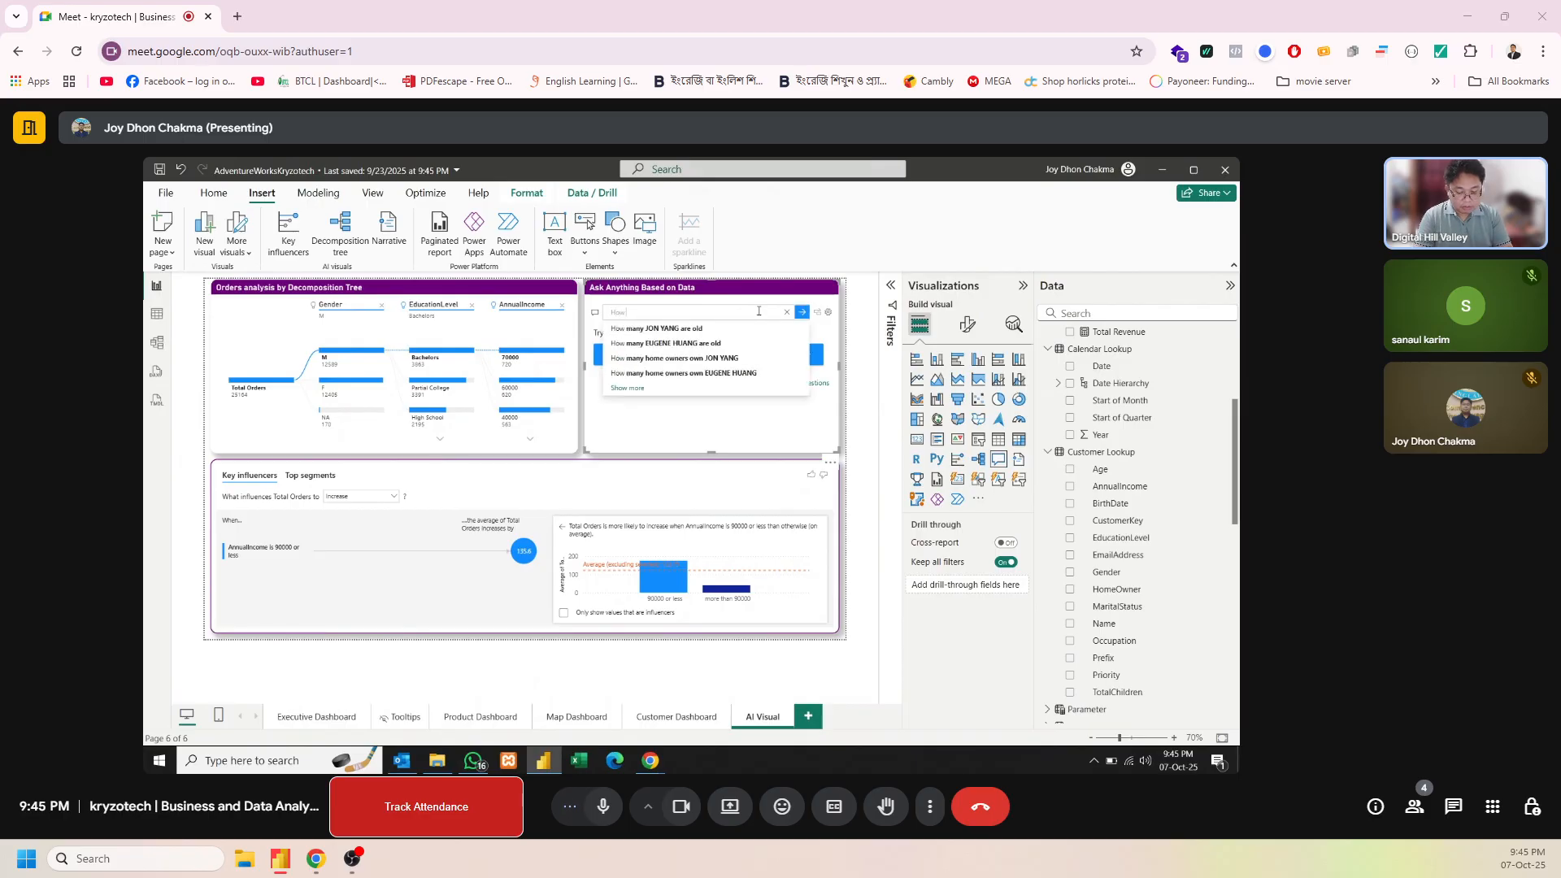
text( Gender)
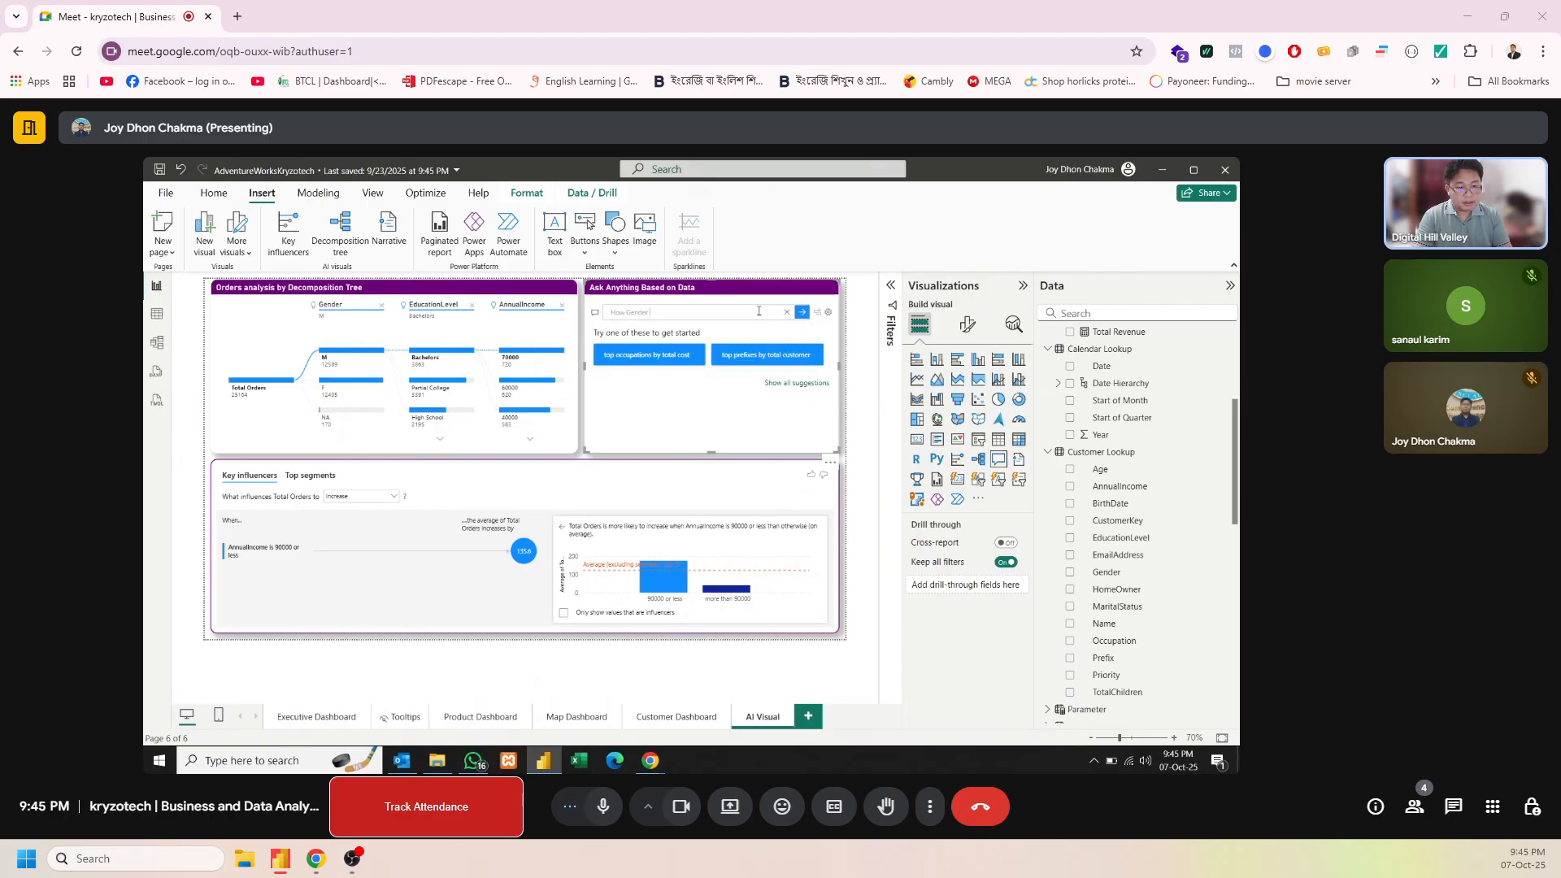
text( = M)
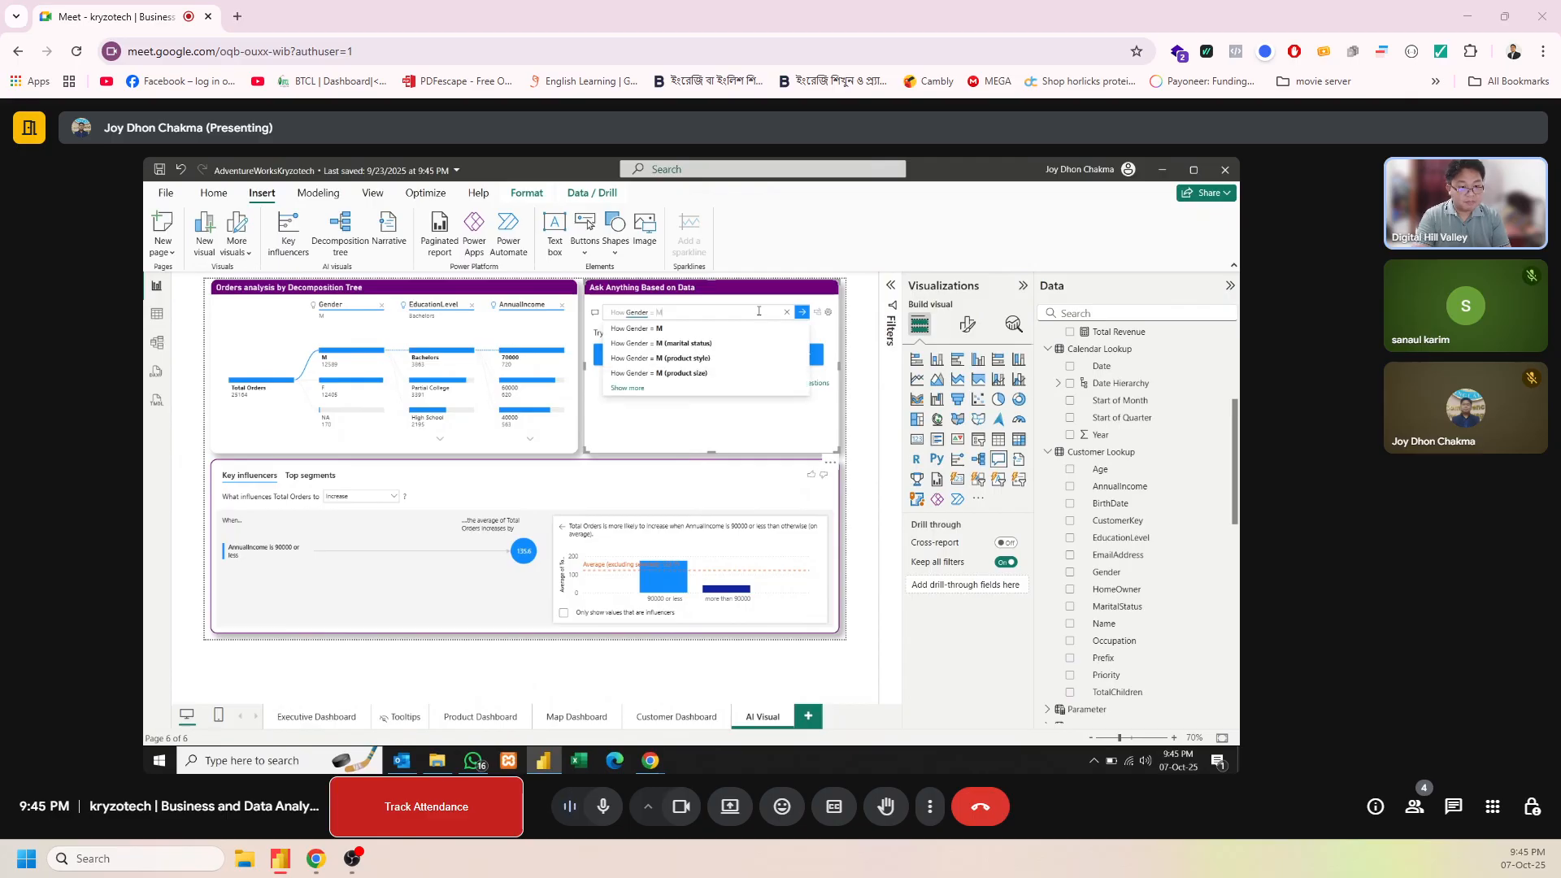
key(Return)
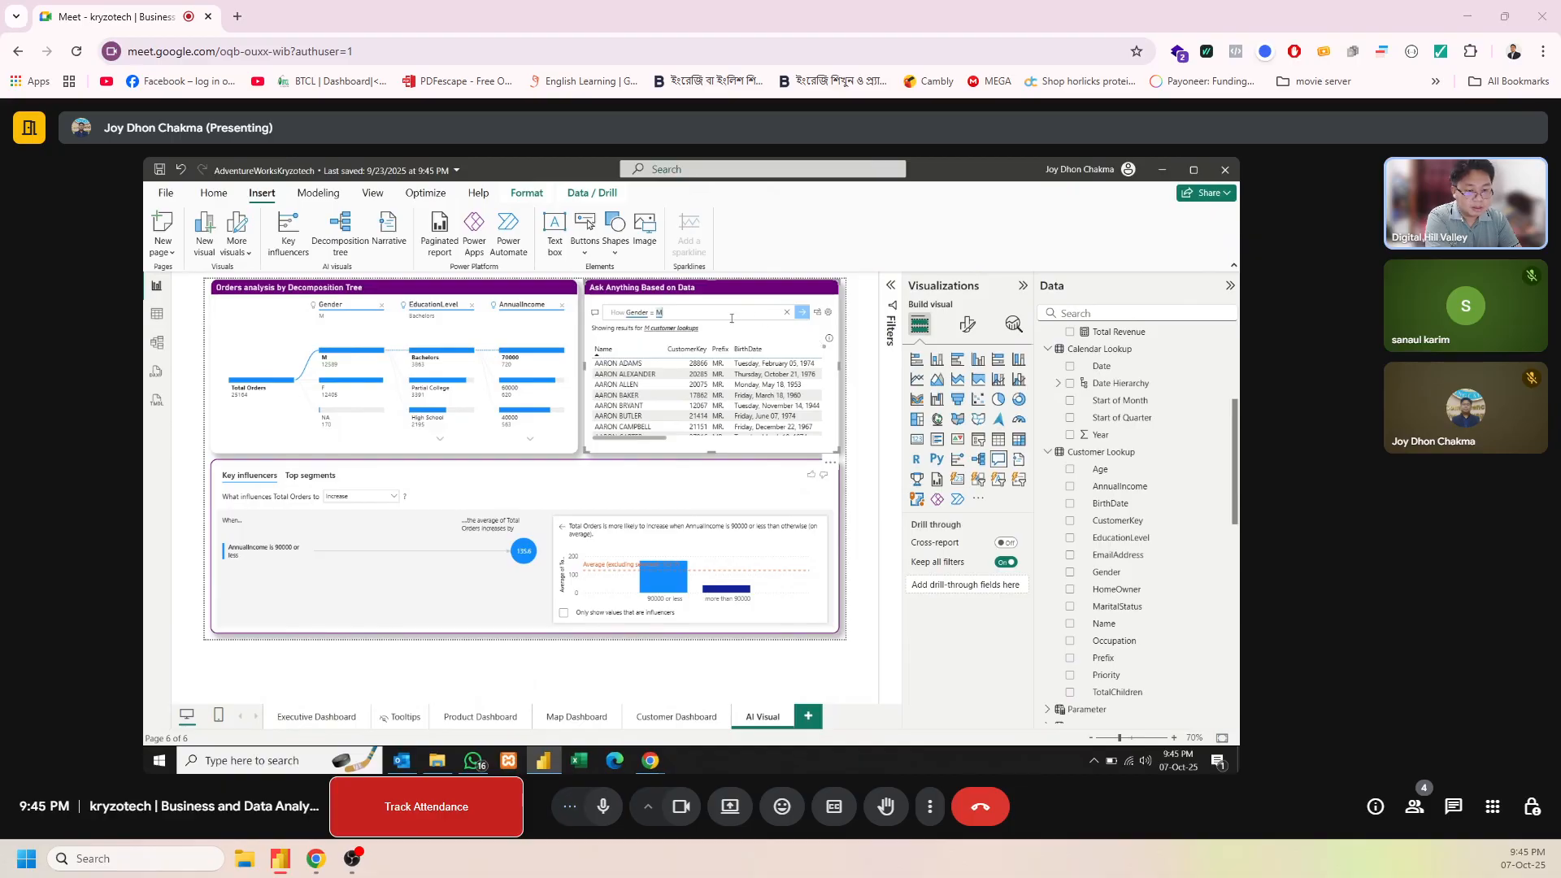
Extend the Q&A question to "How Gender = M Count" and accept the suggested interpretation "Gender with customer key = number of M customer lookups"
text(Count)
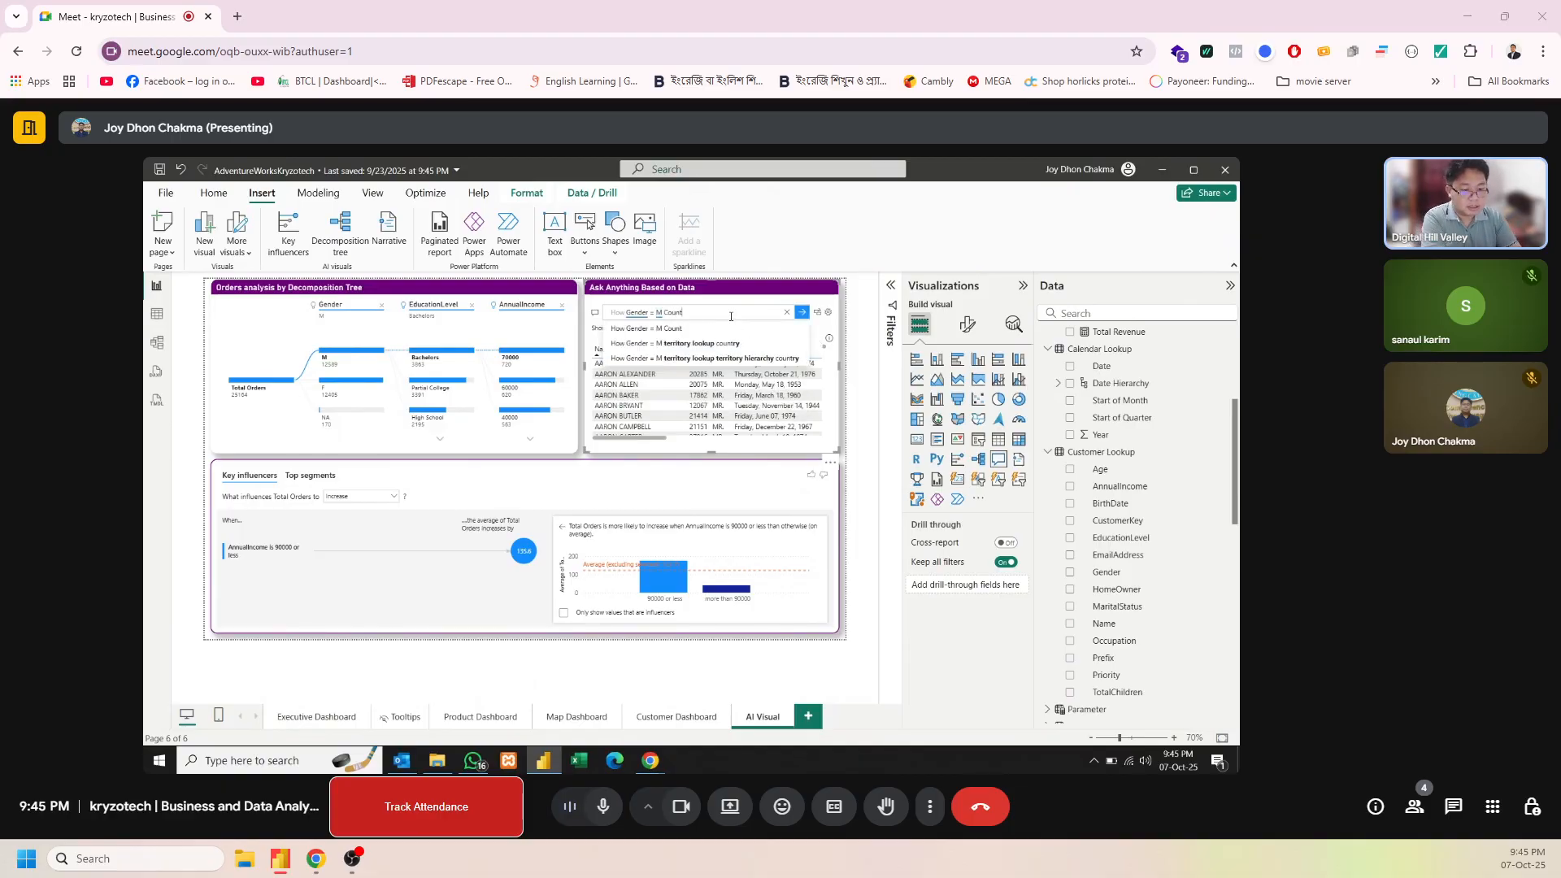
key(Return)
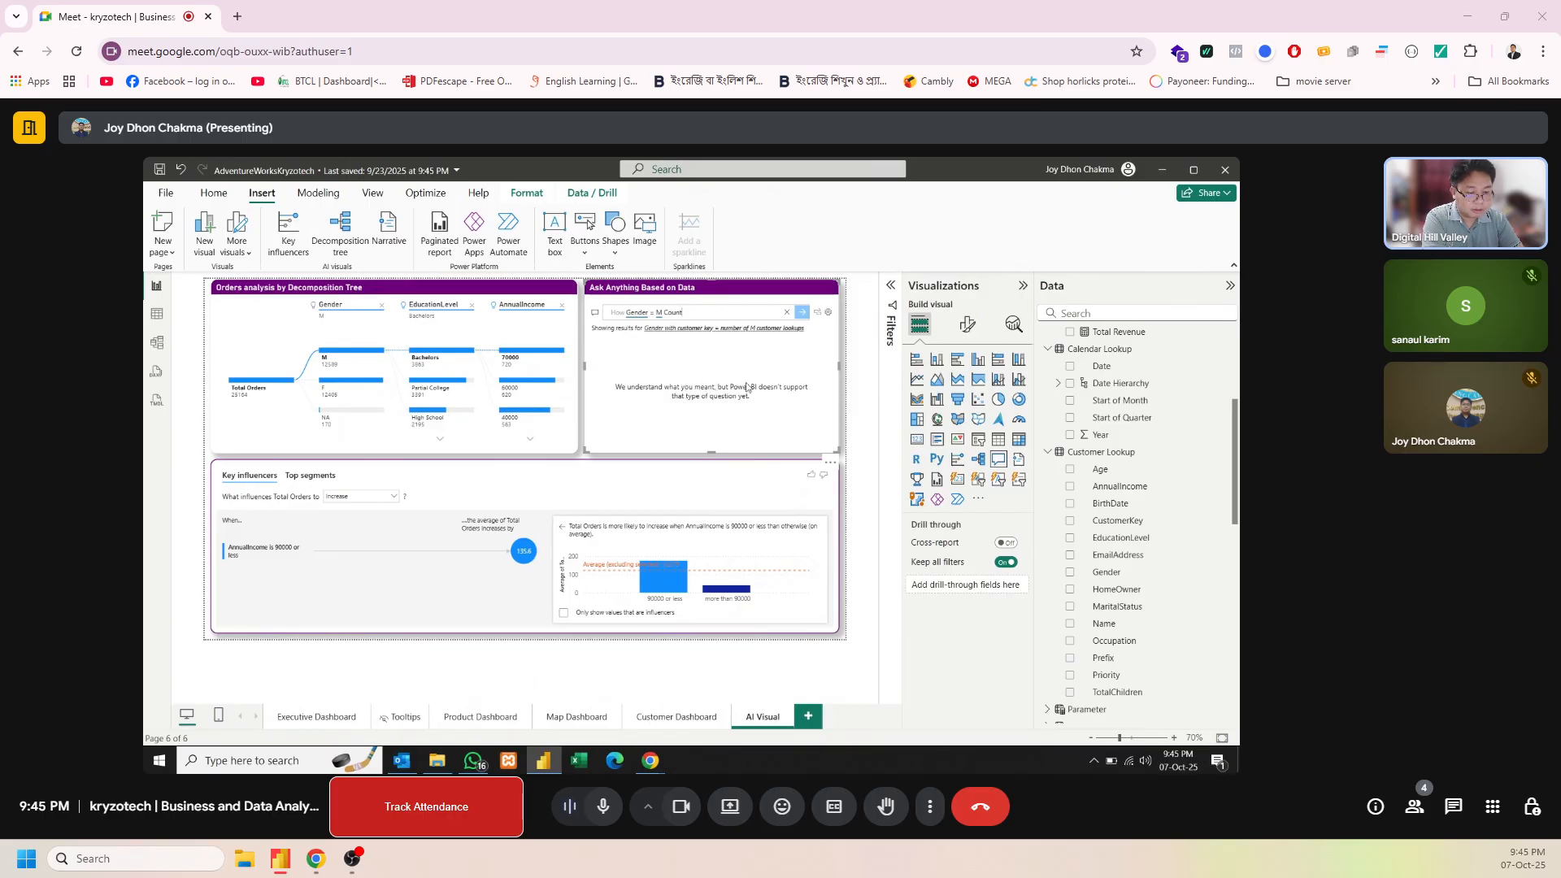
click(704, 332)
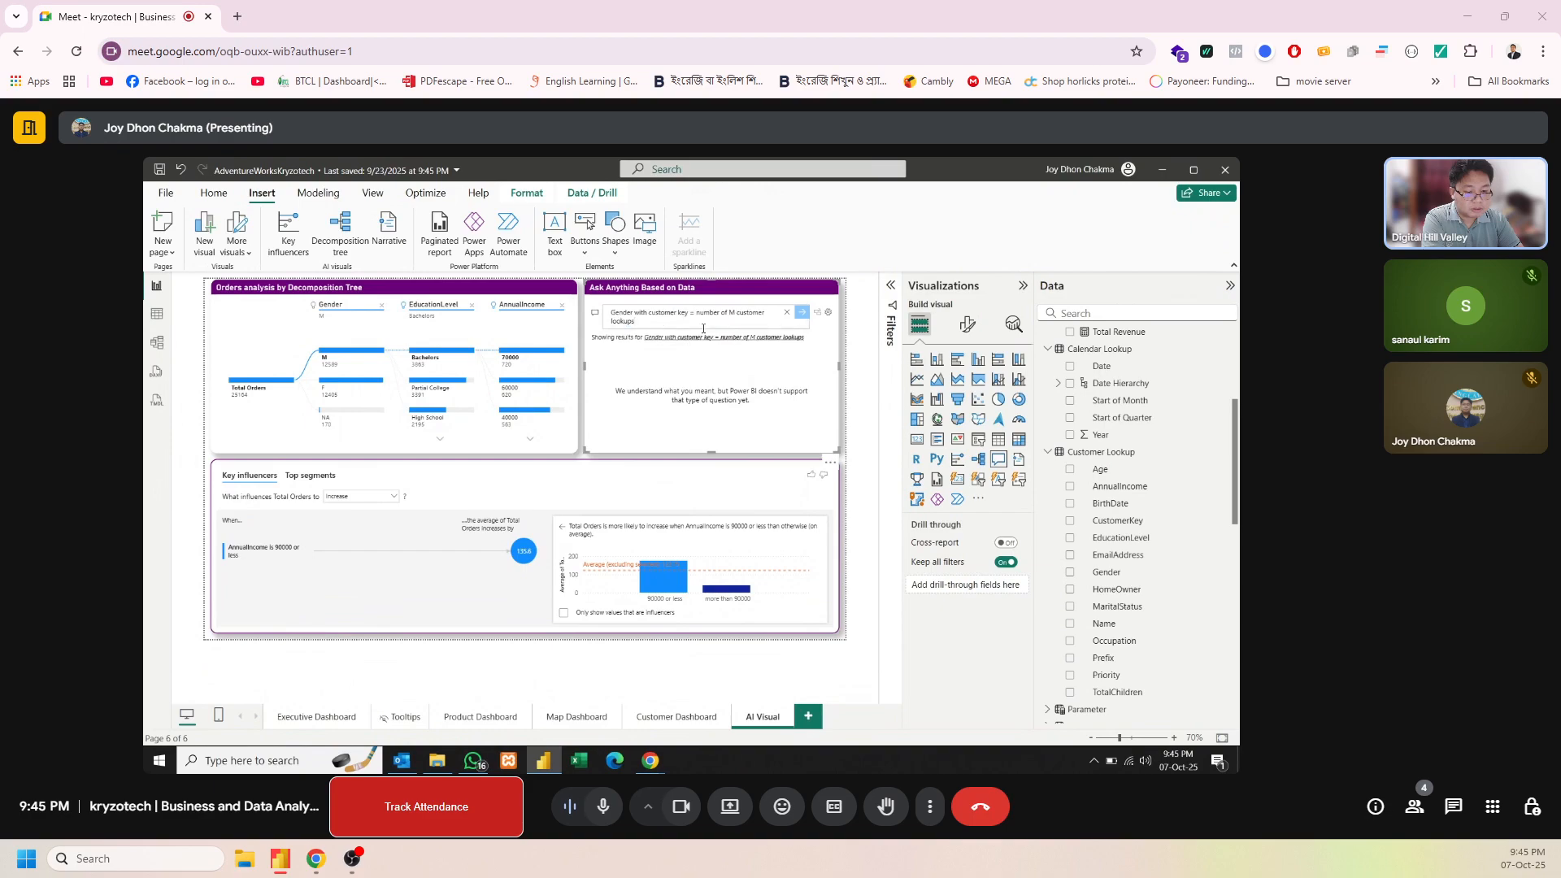
click(758, 385)
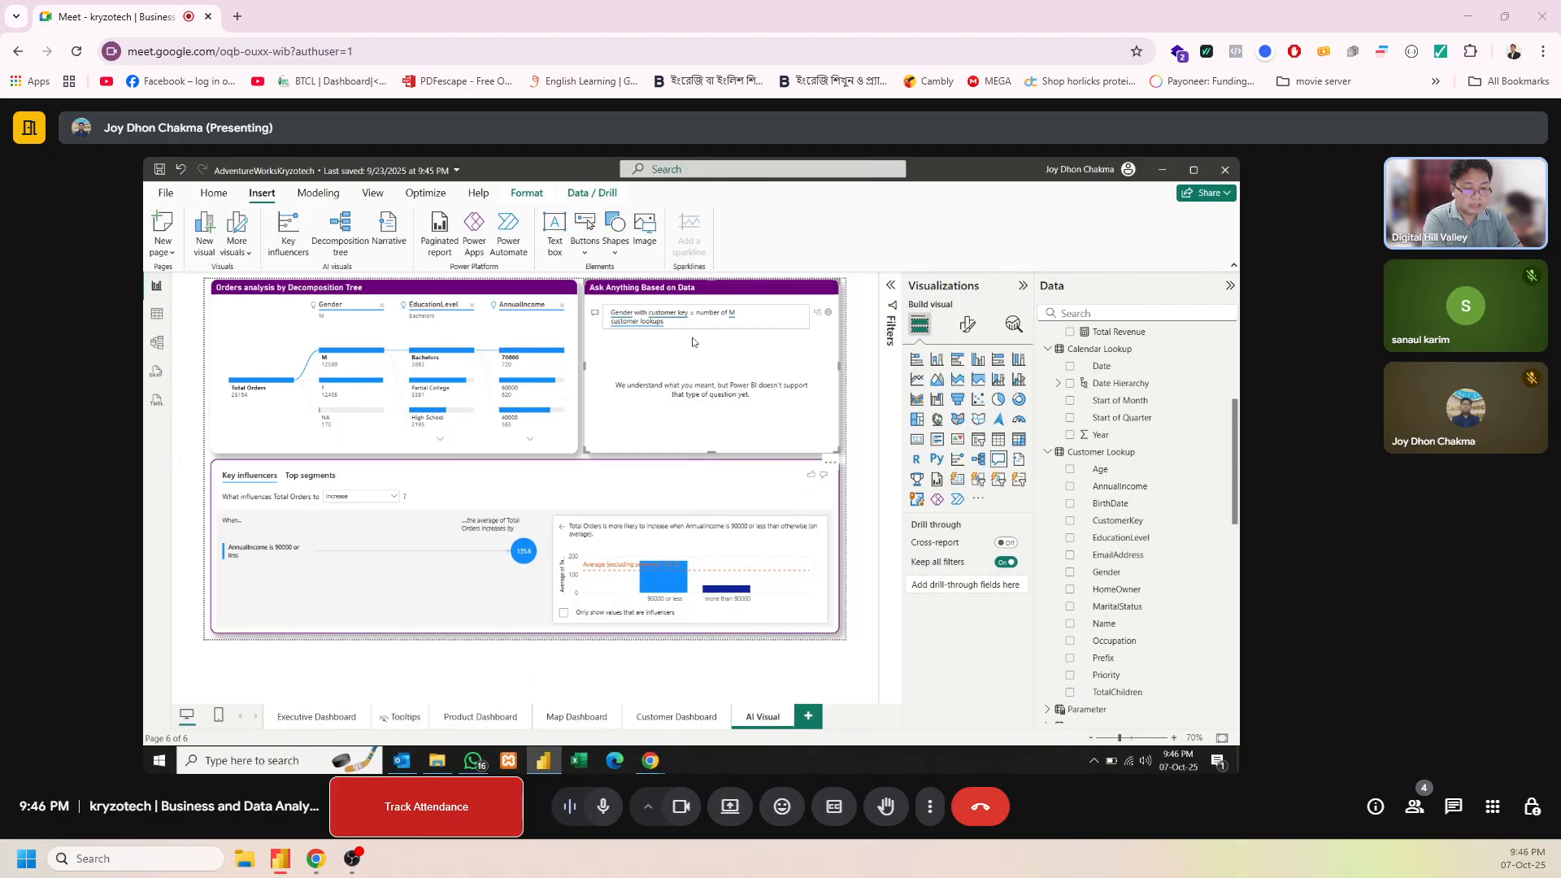
Clear the gender question from the Q&A visual and ask for "Region Count"
drag(687, 324, 642, 313)
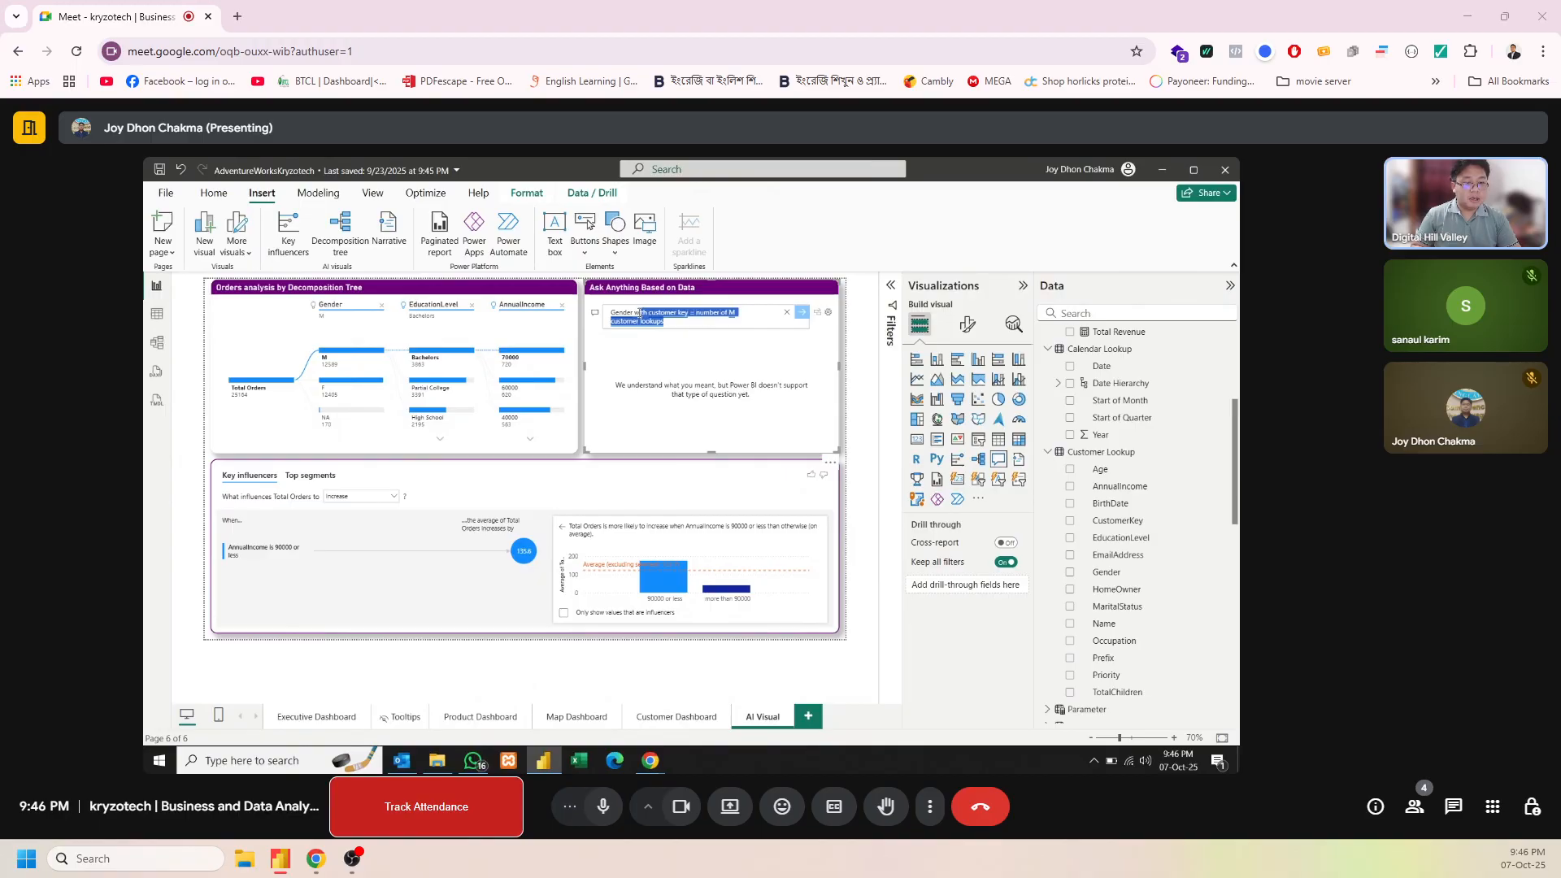
key(BackSpace)
key(BackSpace)
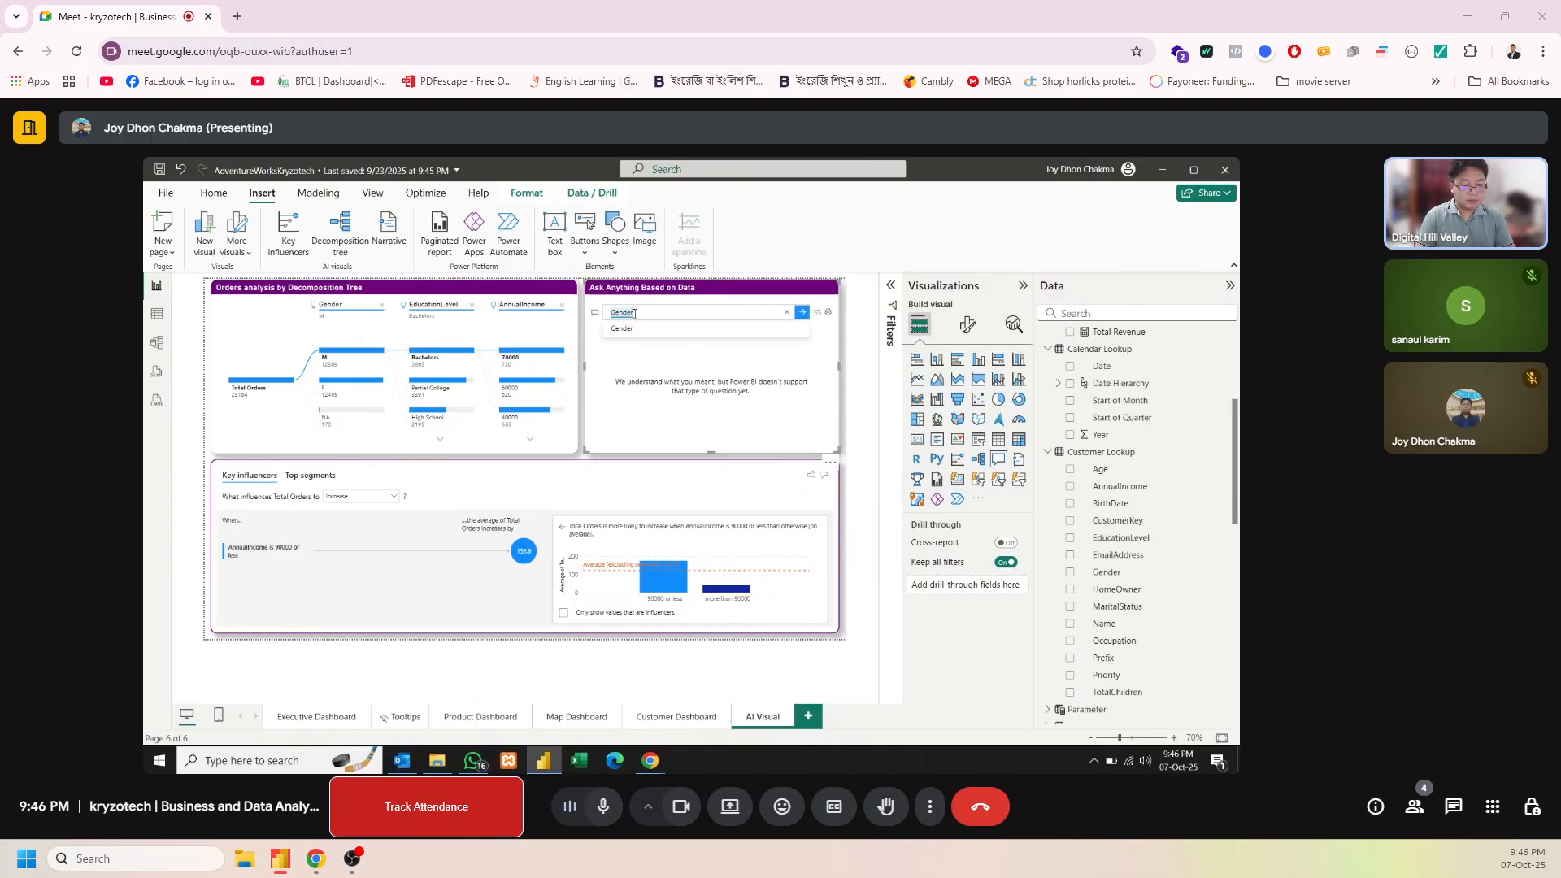
key(BackSpace)
key(BackSpace)
key(BackSpace)
key(BackSpace)
key(BackSpace)
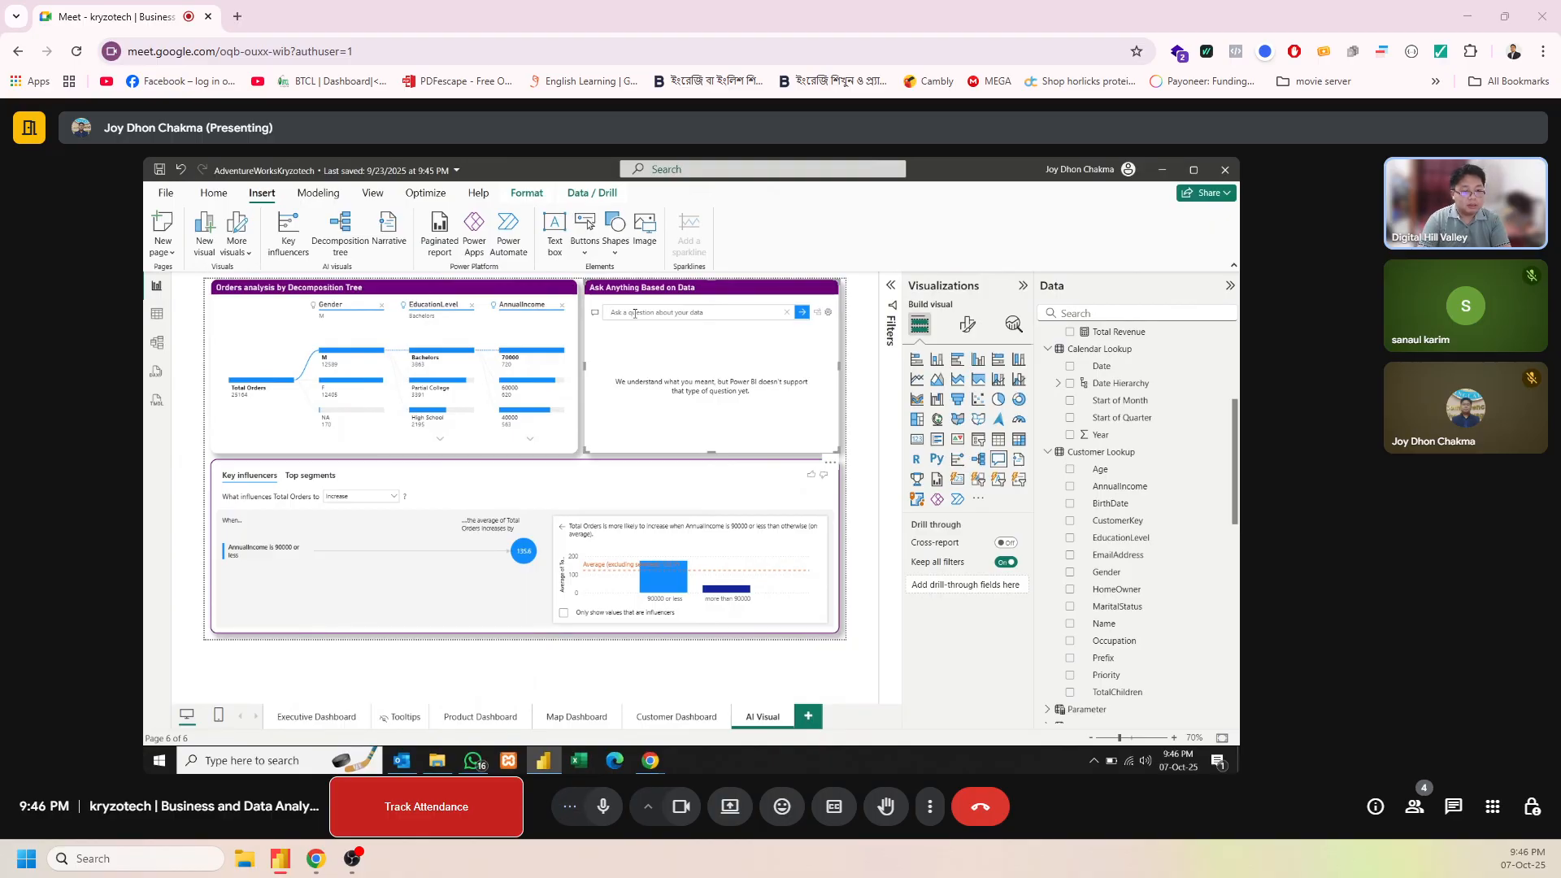
click(635, 313)
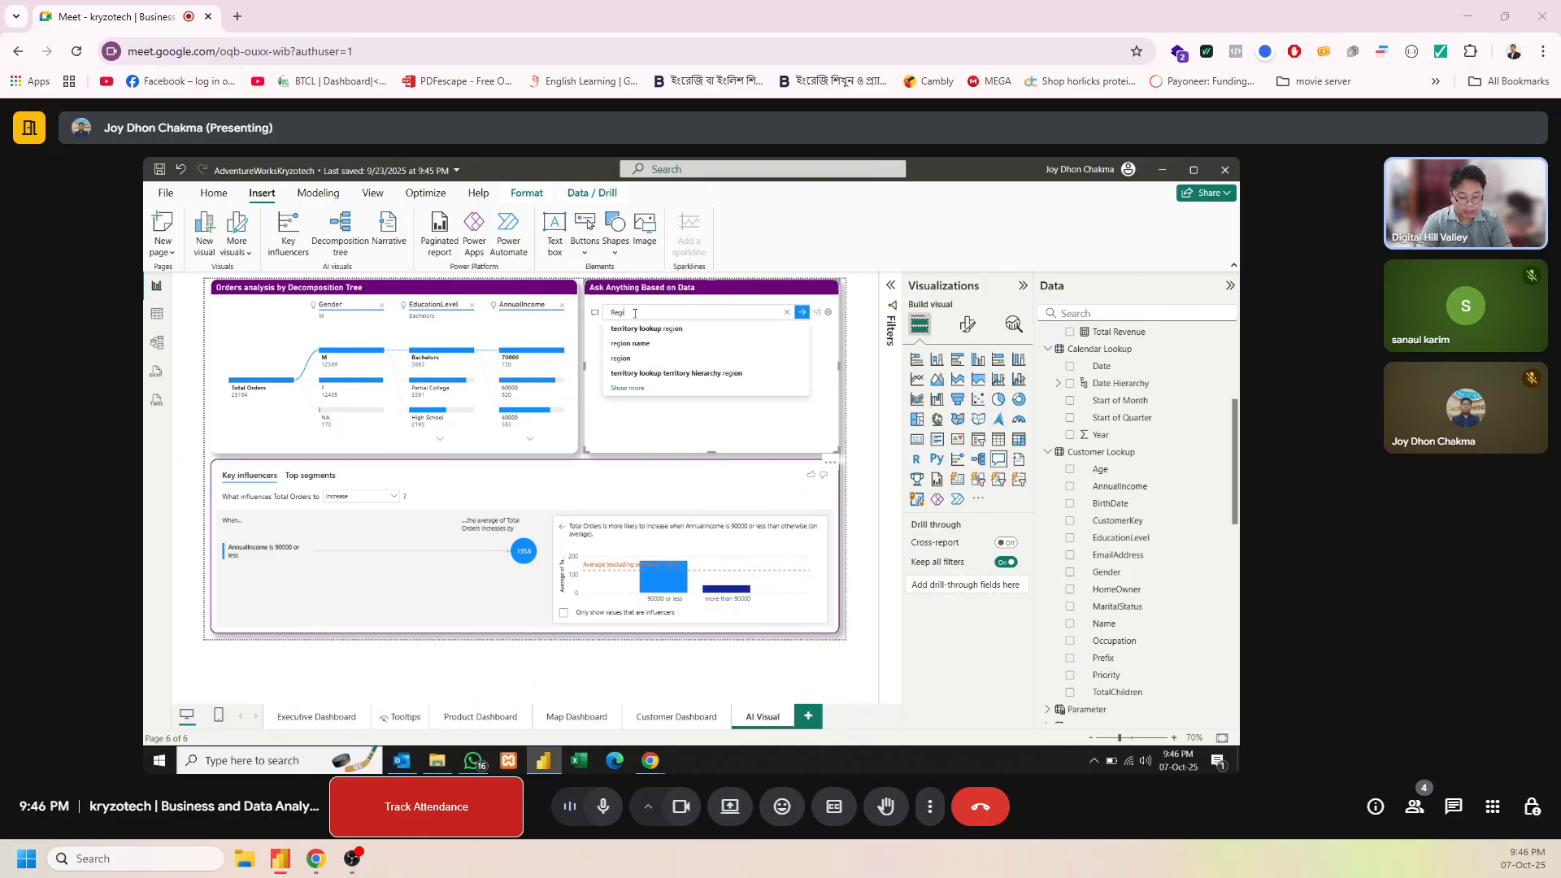
text(Region Count)
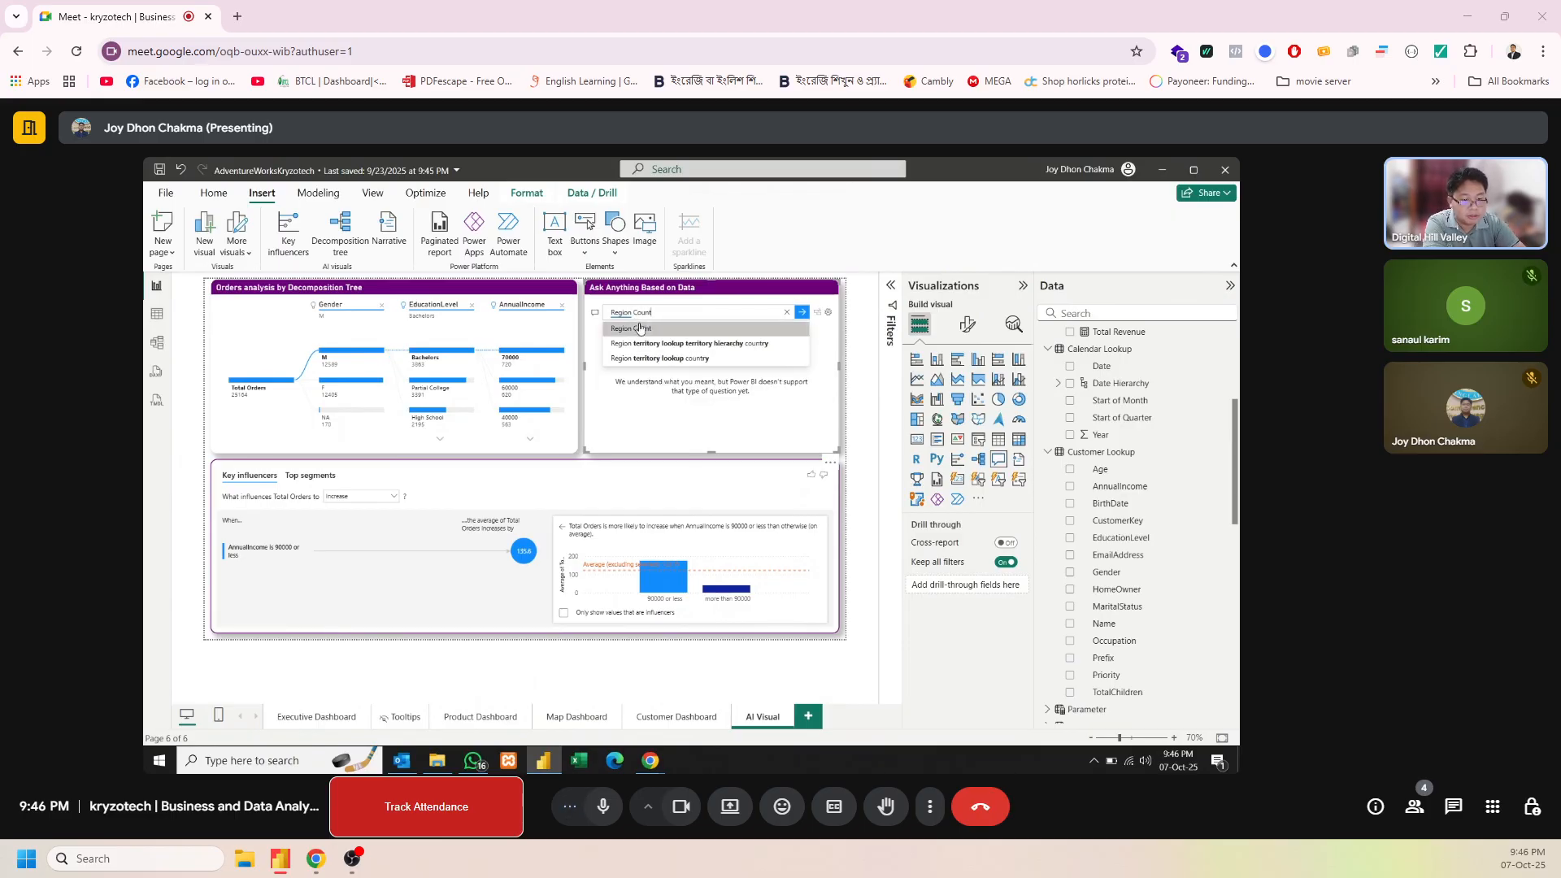
click(641, 329)
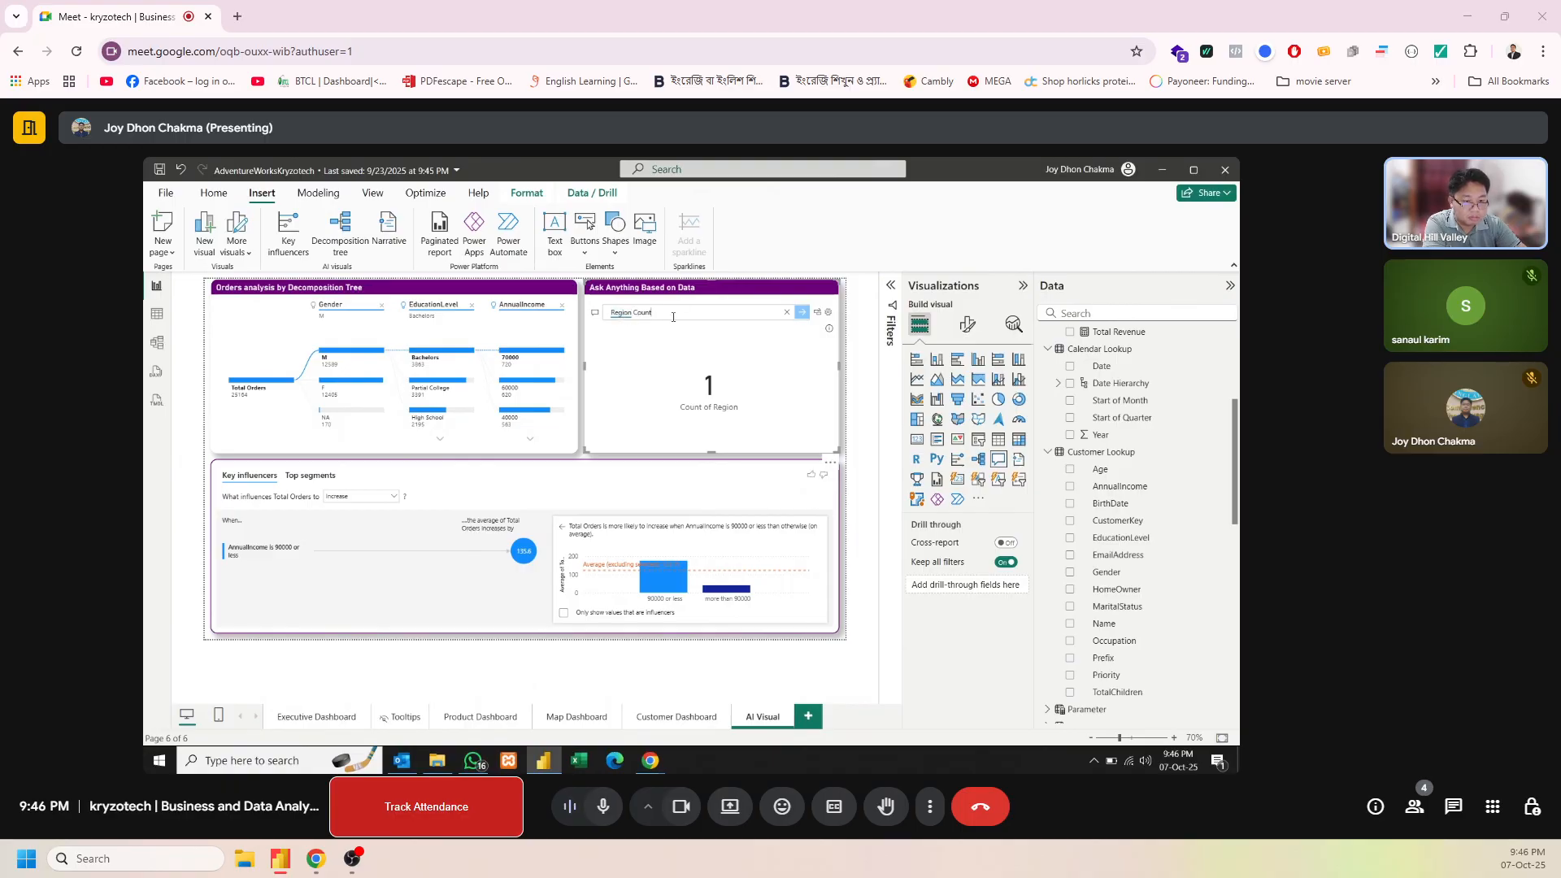
Replace the Q&A question with "Country Count"
key(BackSpace)
key(BackSpace)
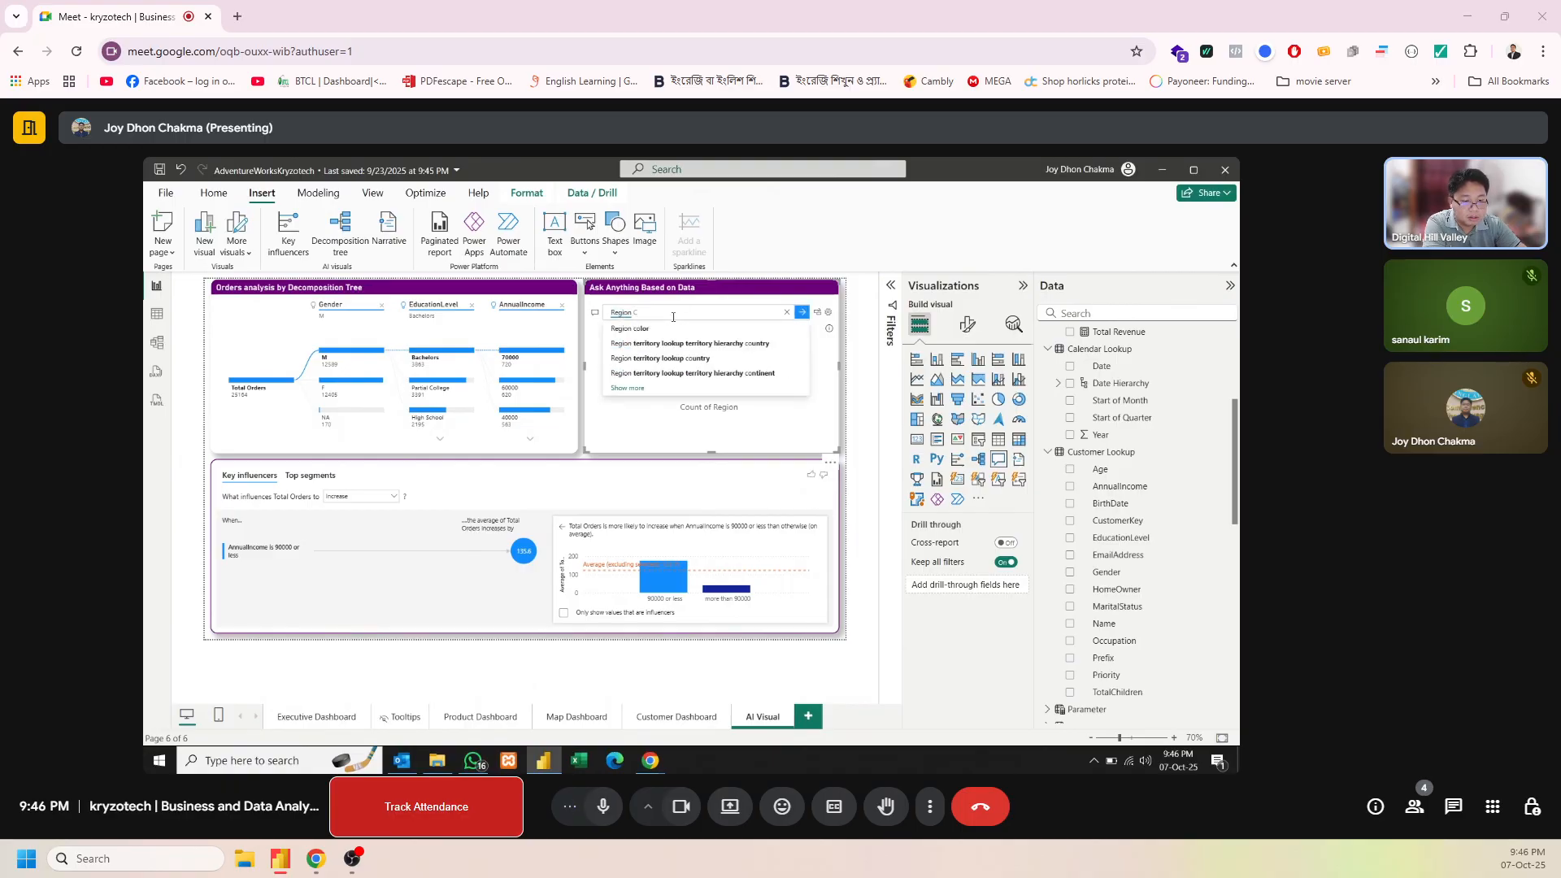
key(BackSpace)
key(BackSpace)
key(BackSpace)
key(BackSpace)
key(BackSpace)
key(BackSpace)
key(BackSpace)
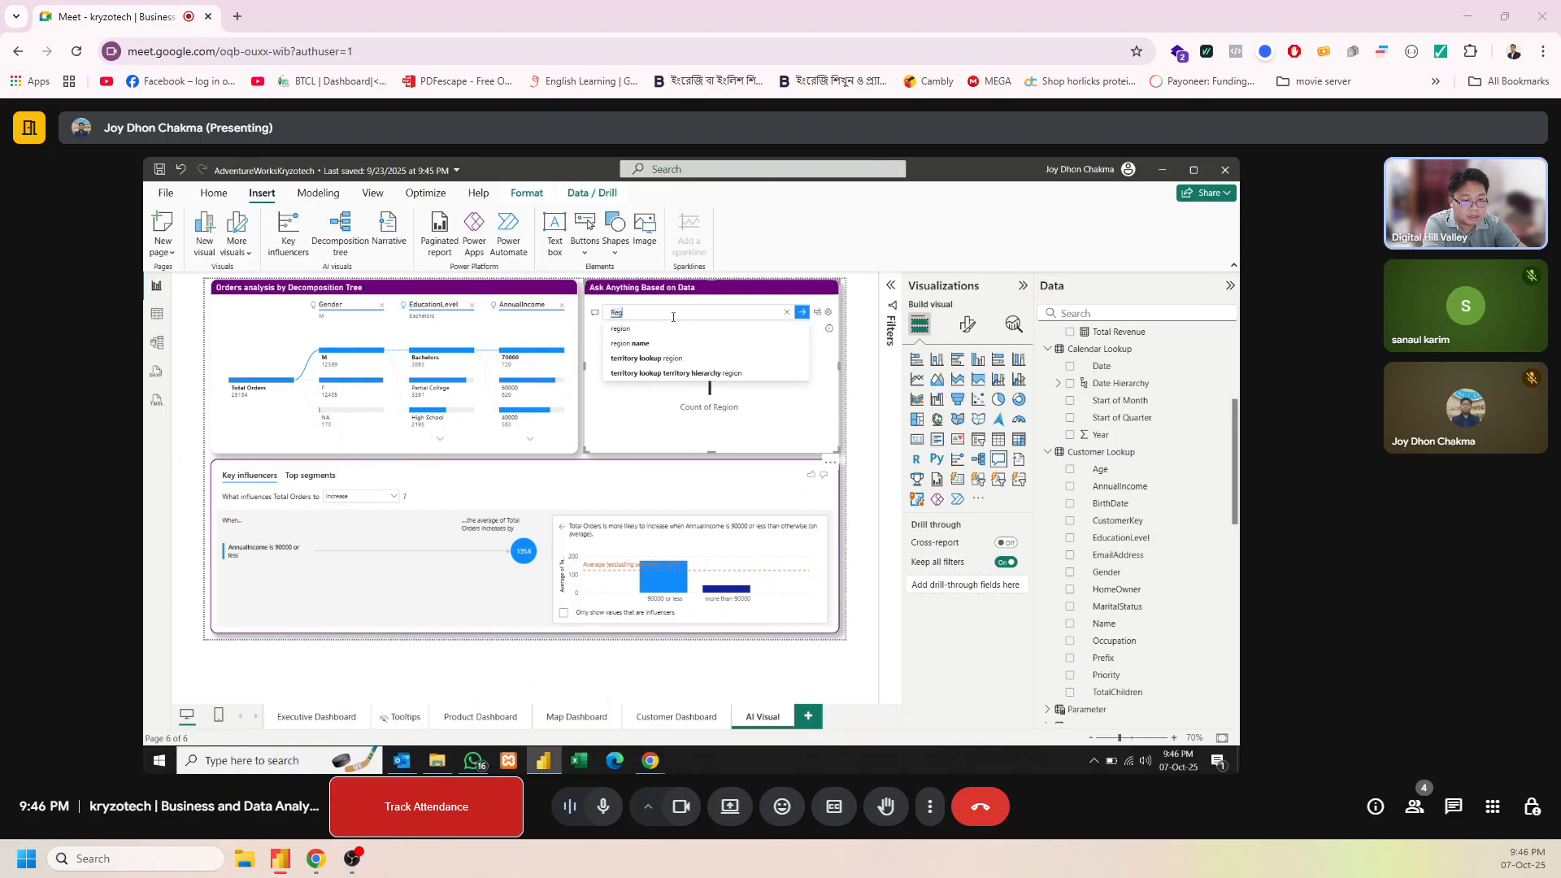
text(Country)
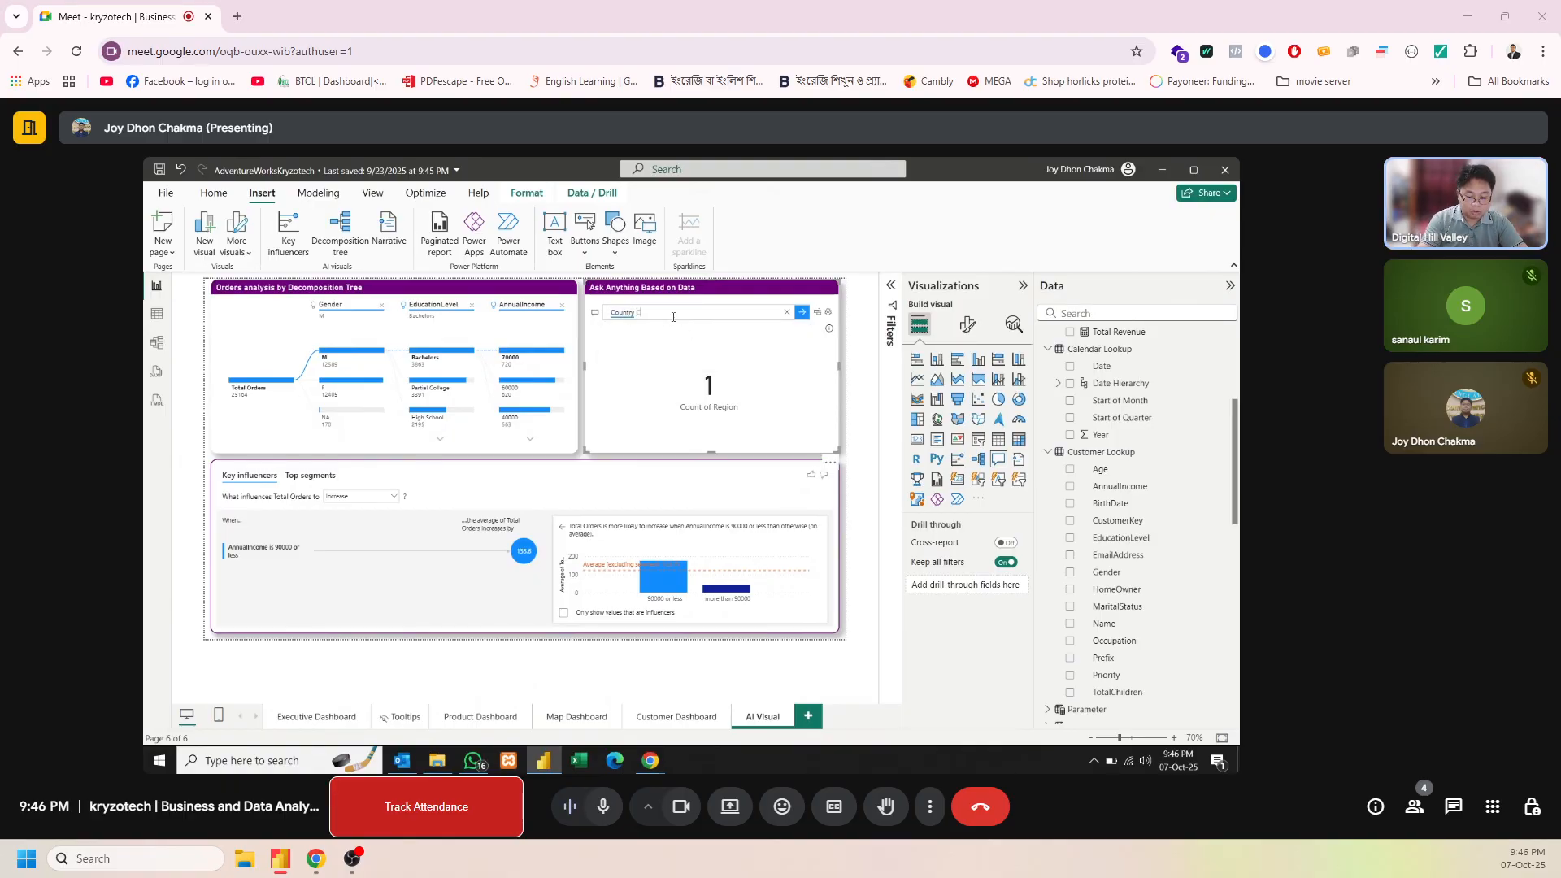
text( Count)
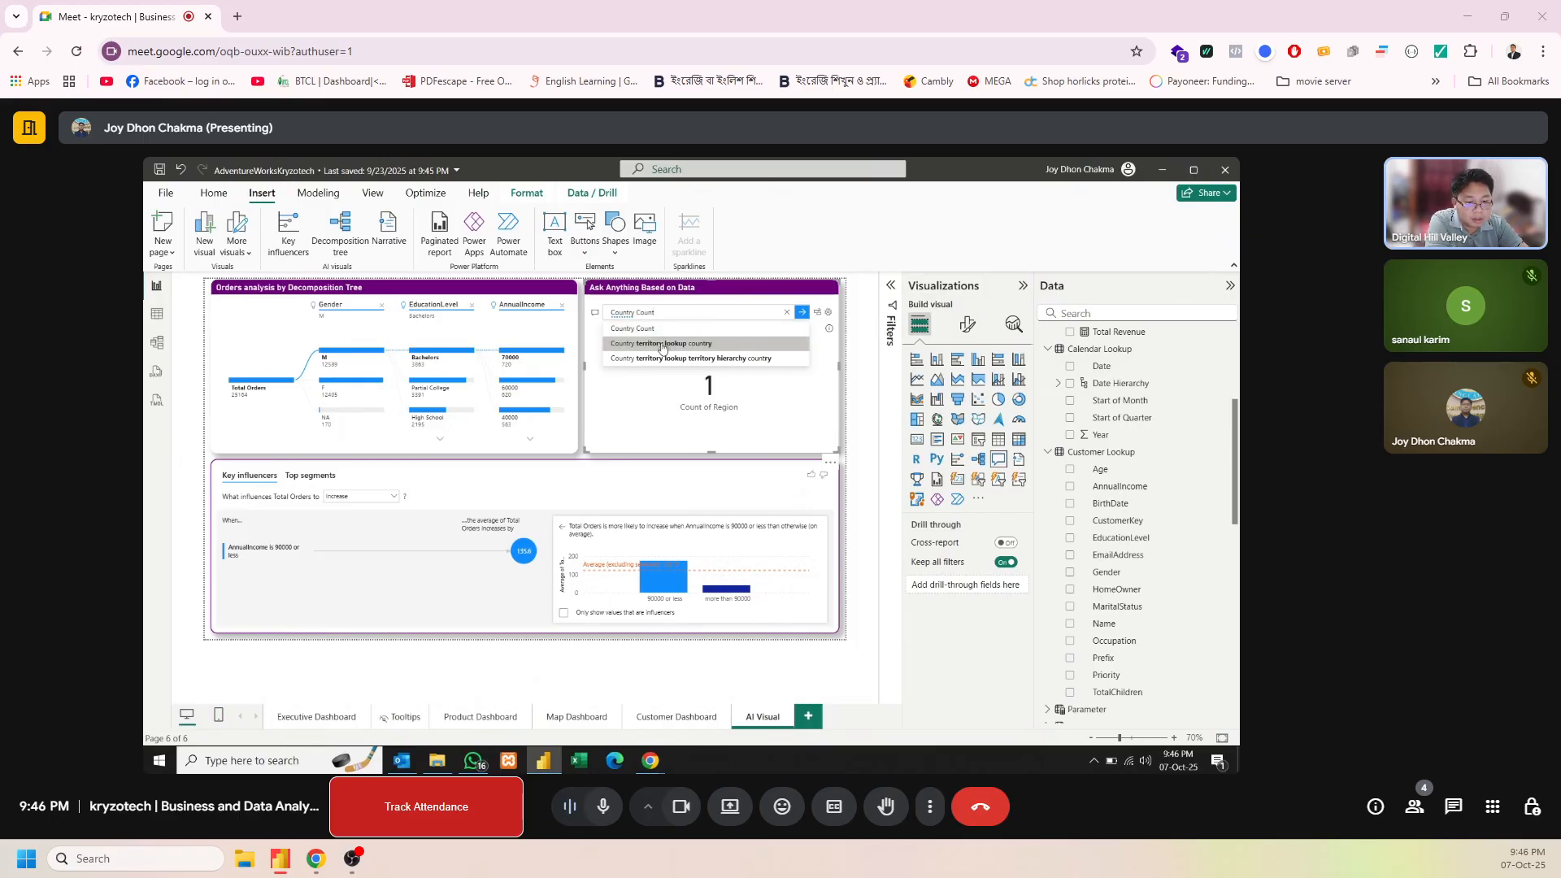
click(660, 332)
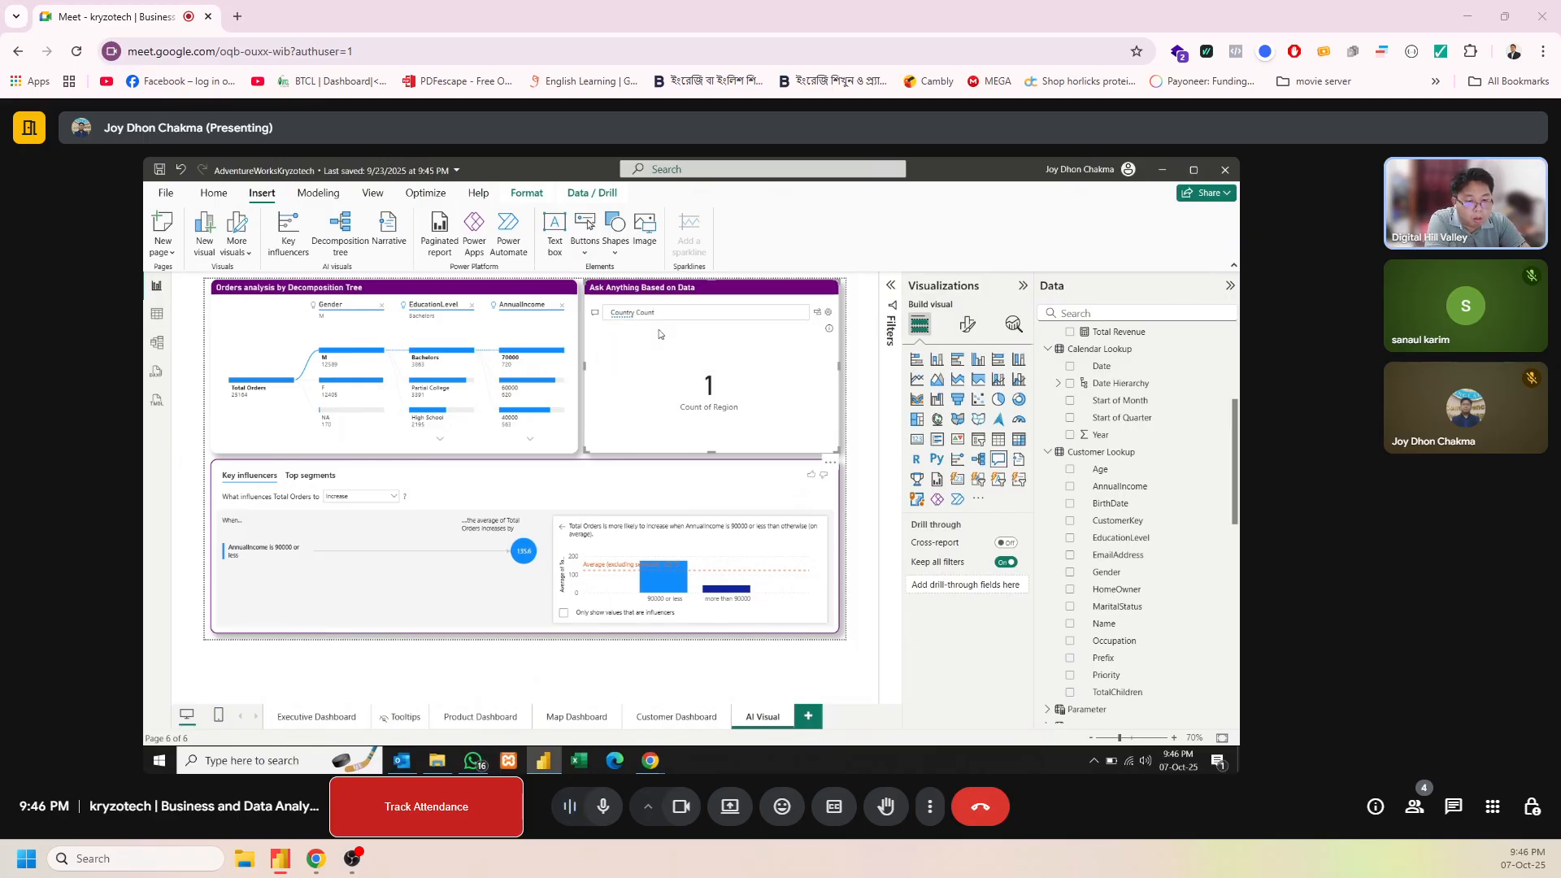
Clear the Q&A question, try converting the country count result into a standard visual, and undo the conversion
click(786, 313)
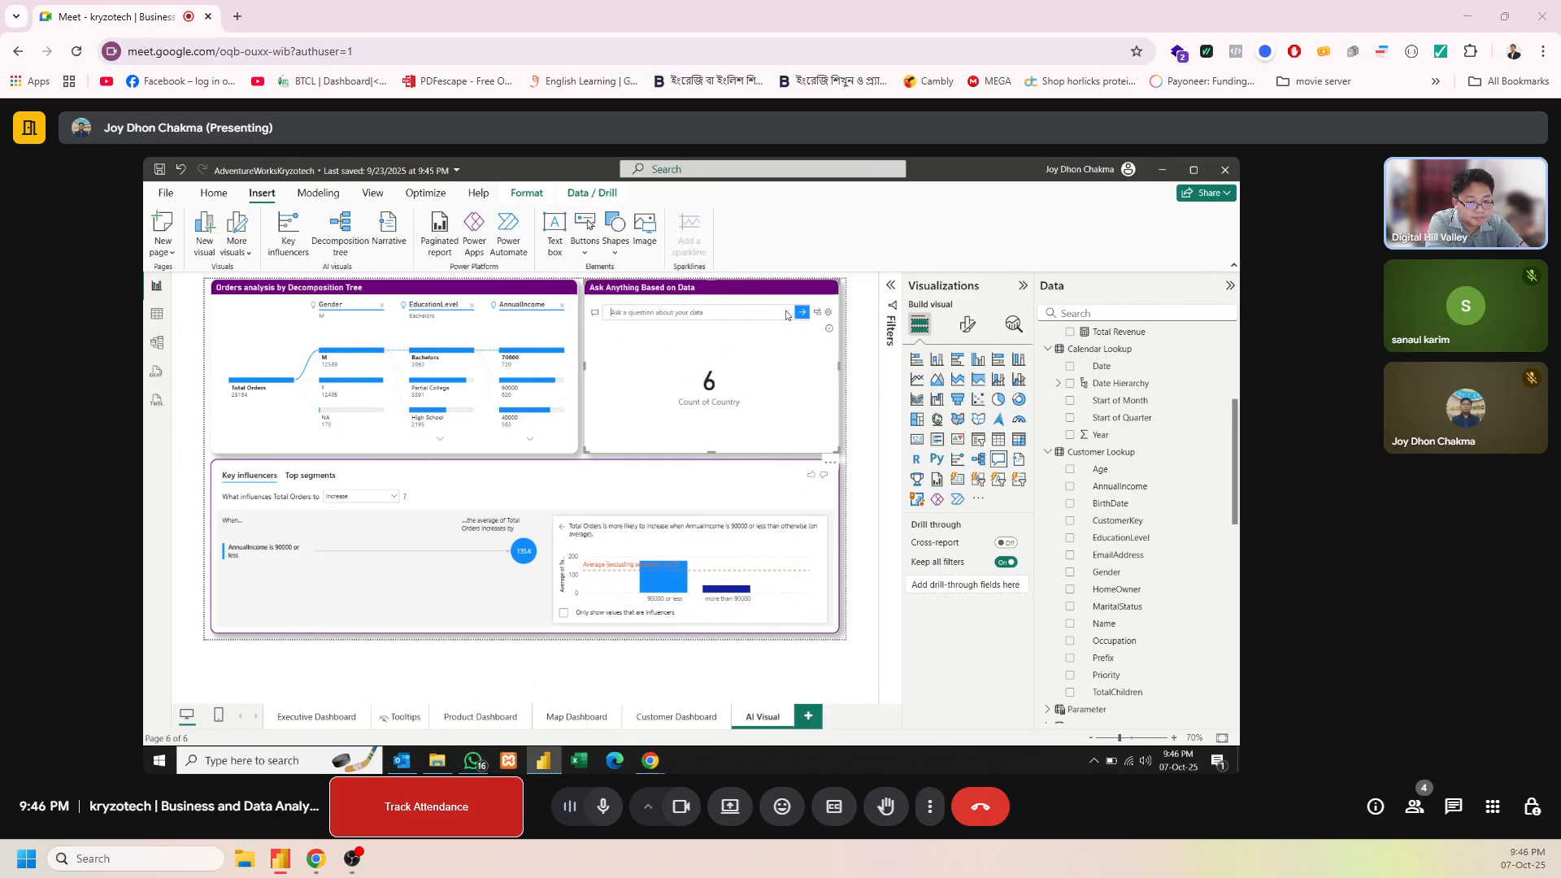
click(848, 340)
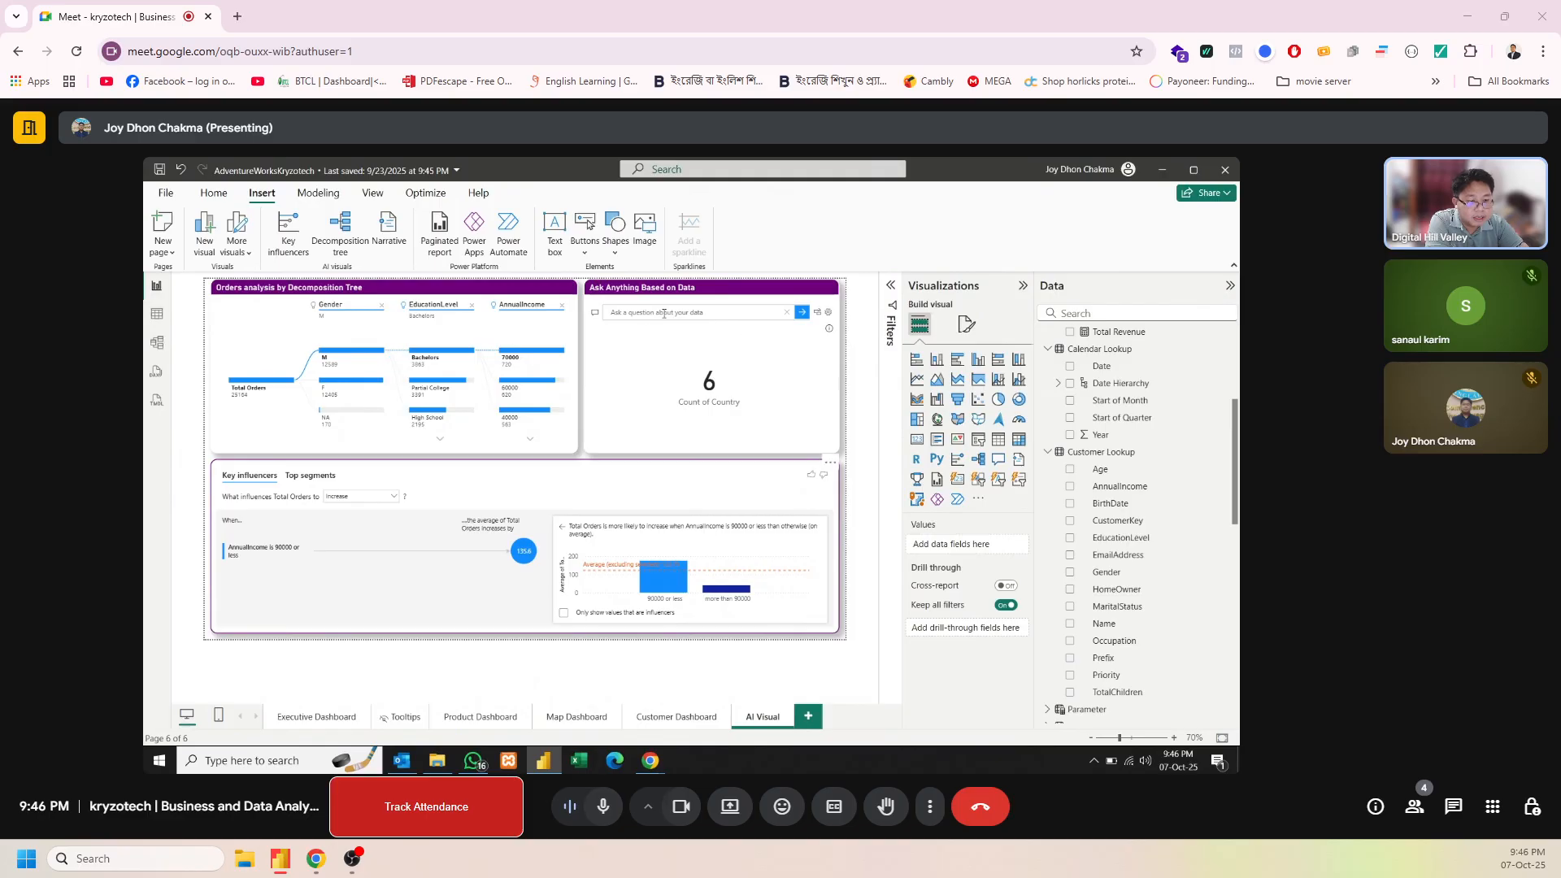
click(818, 313)
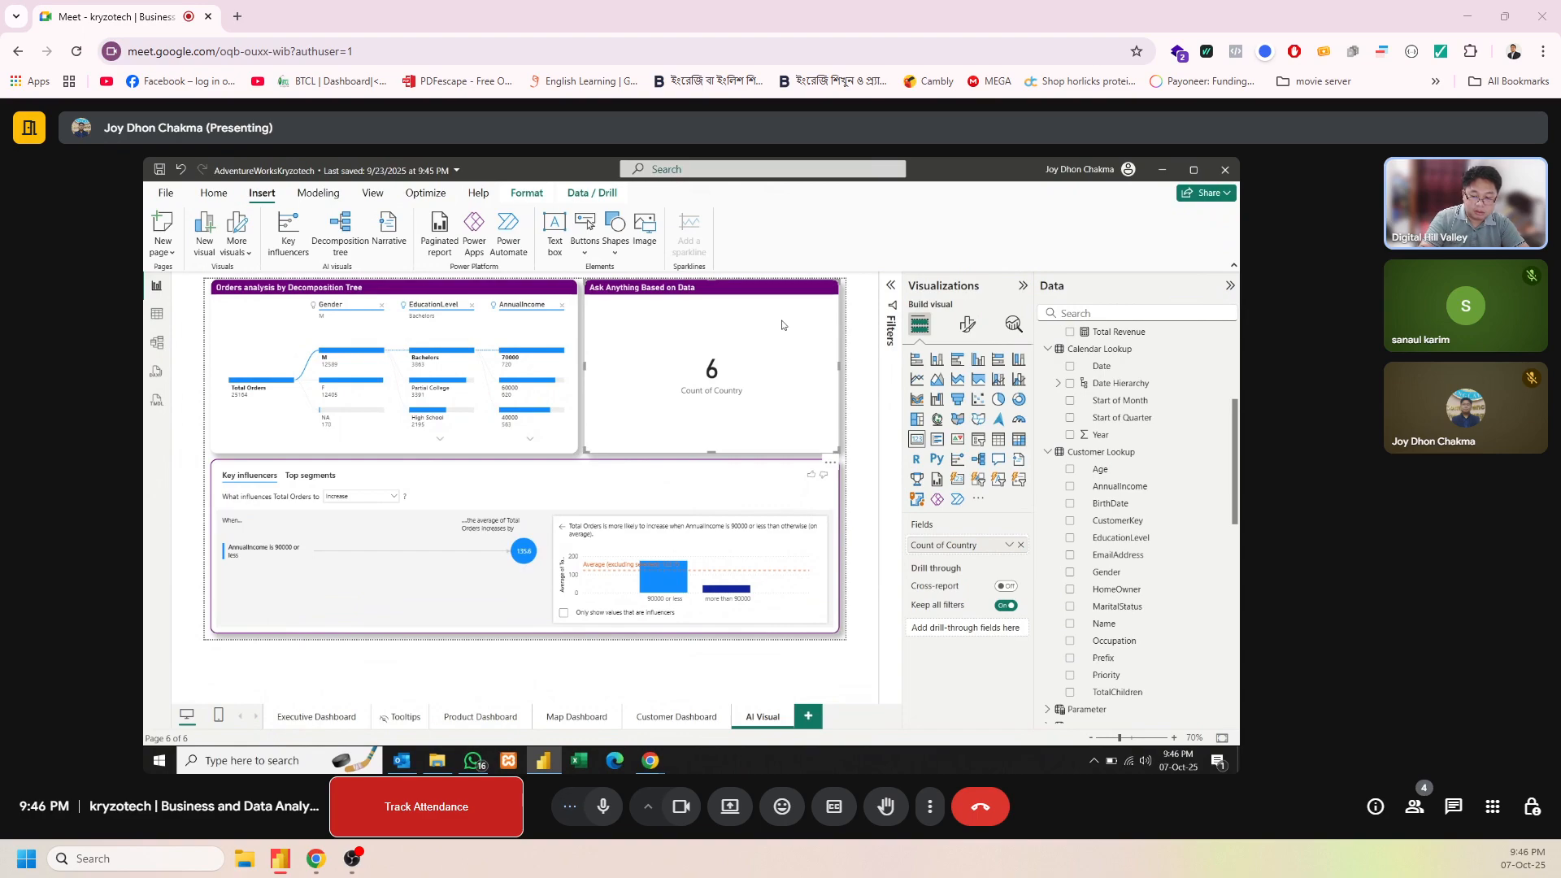
key(ctrl+z)
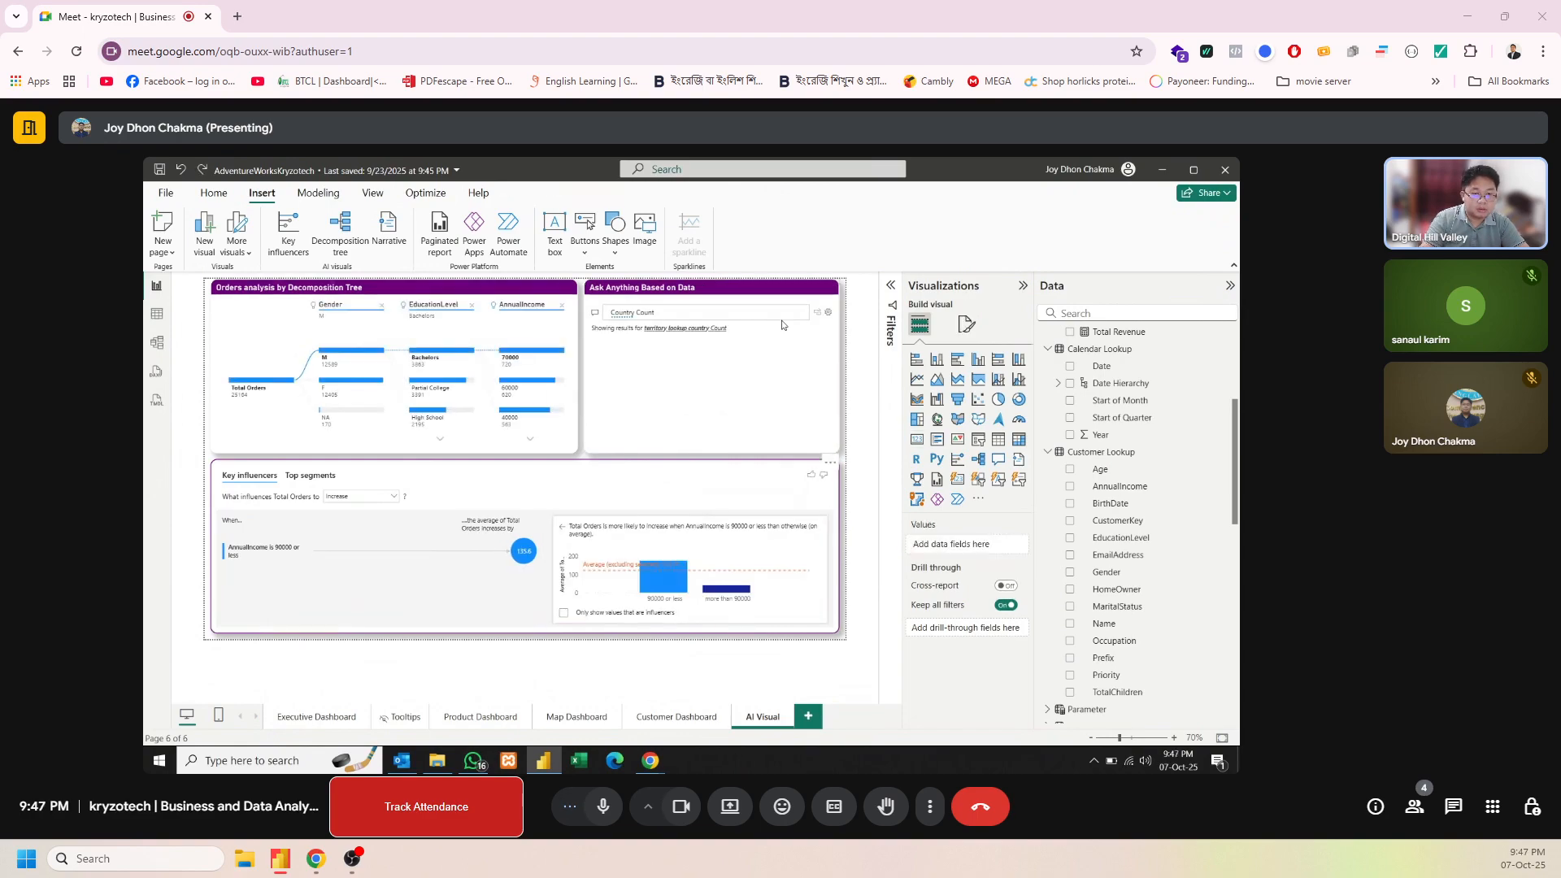
Empty the Q&A visual's "Country Count" question to return it to its suggested questions, and deselect the visual
click(599, 316)
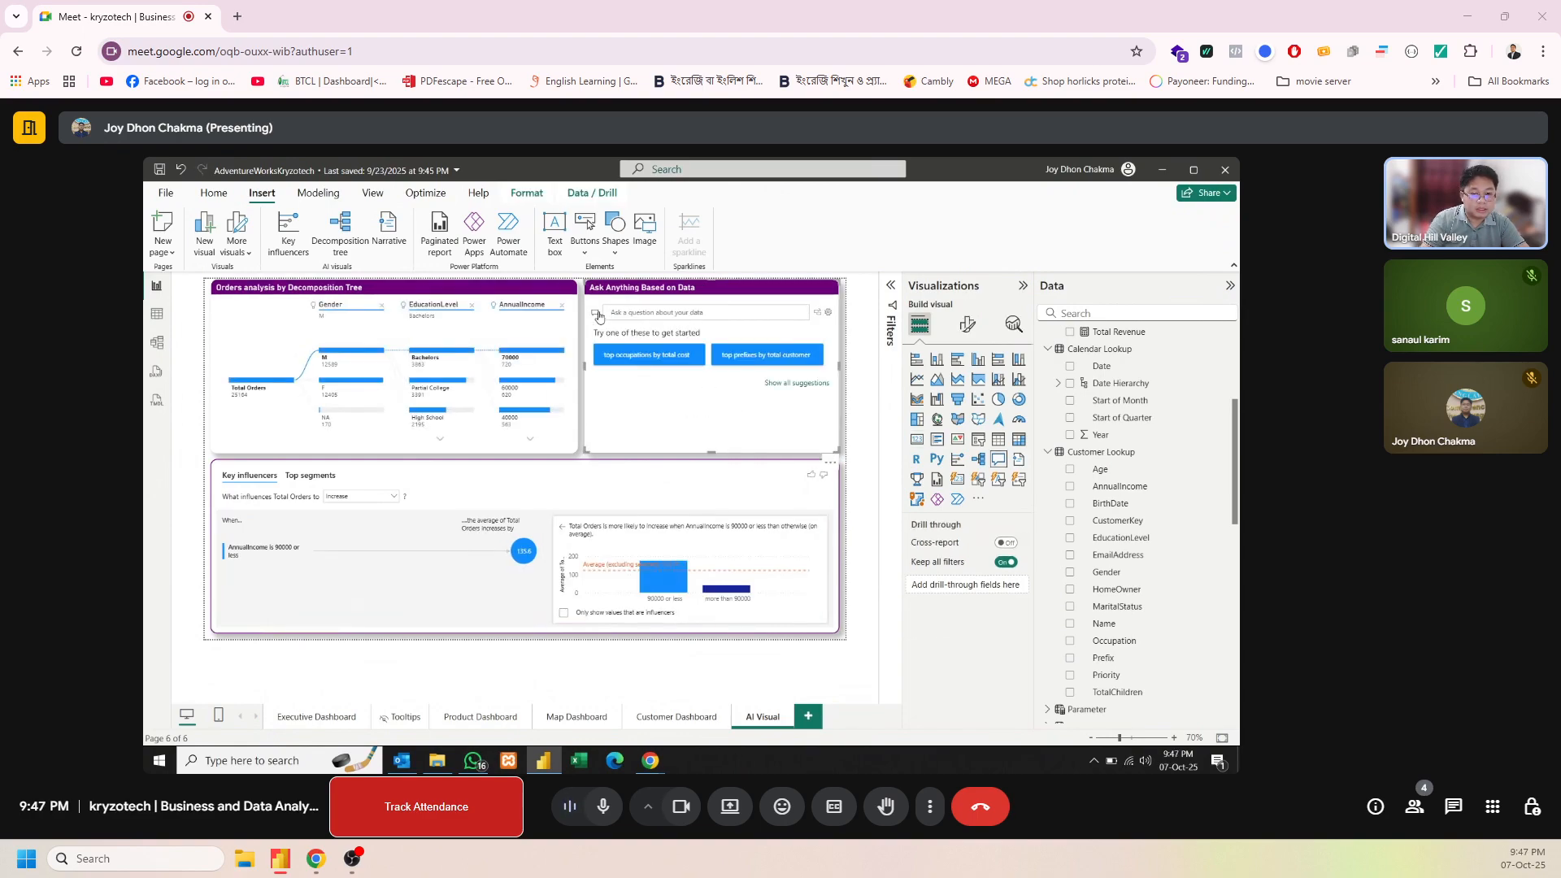
click(847, 385)
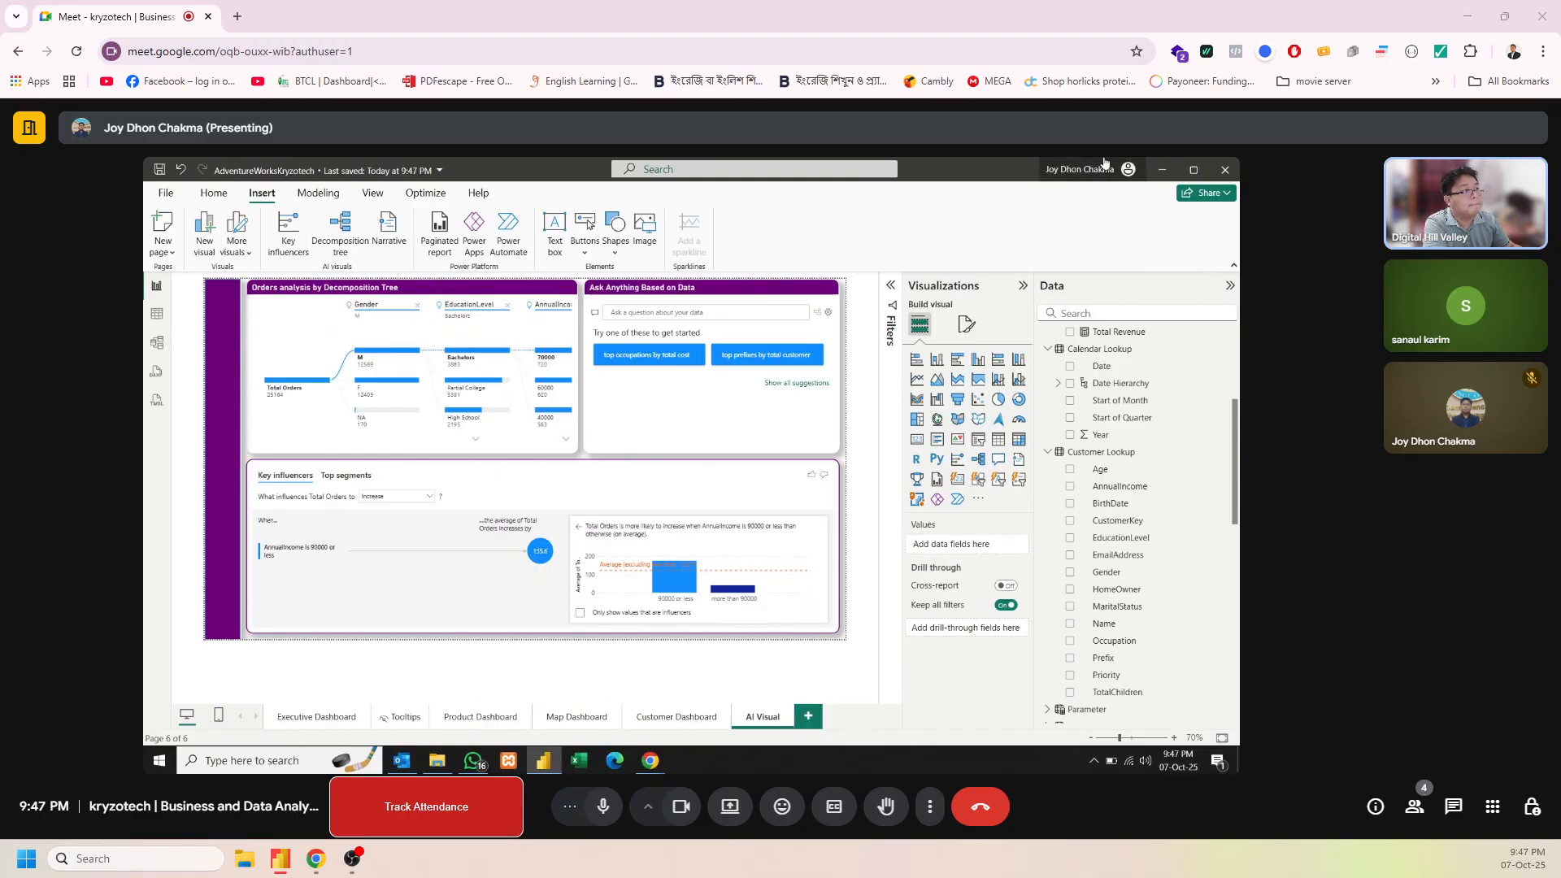
End the Google Meet call for everyone
click(992, 804)
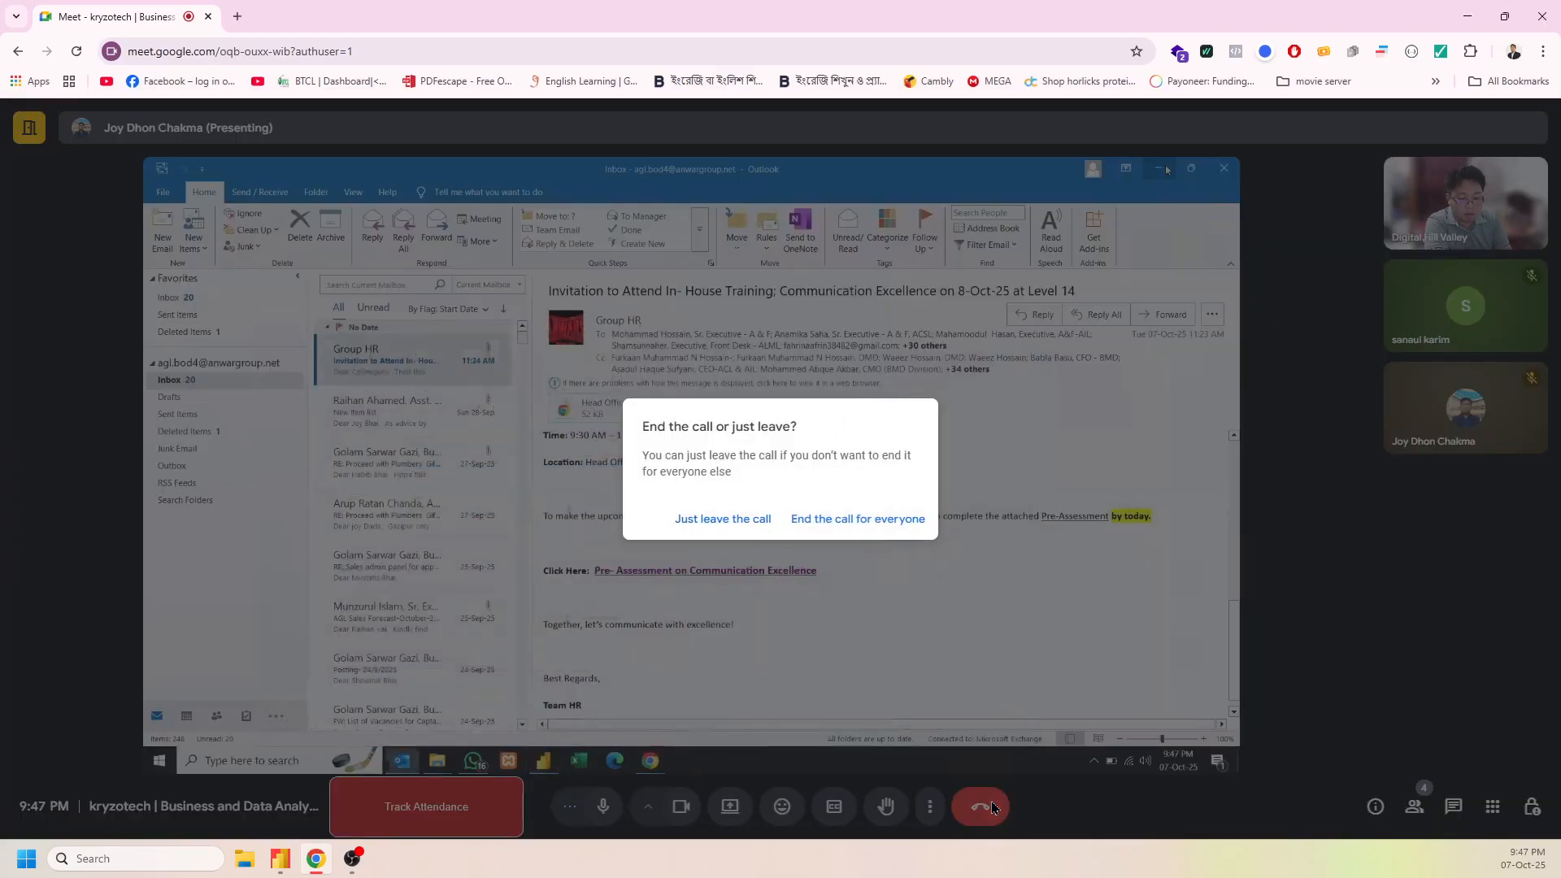
click(869, 522)
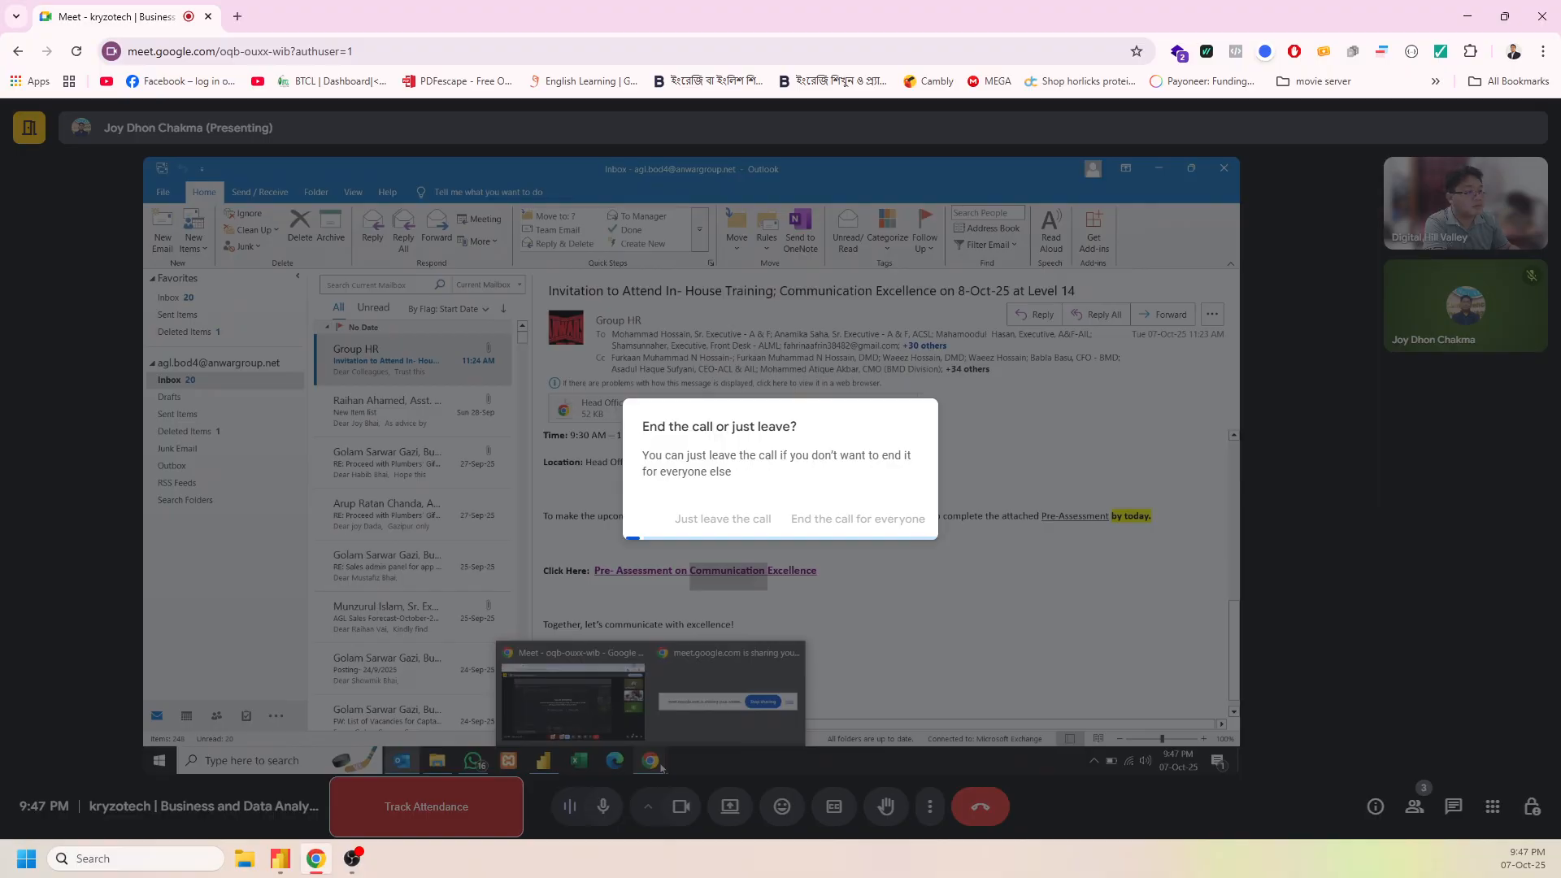